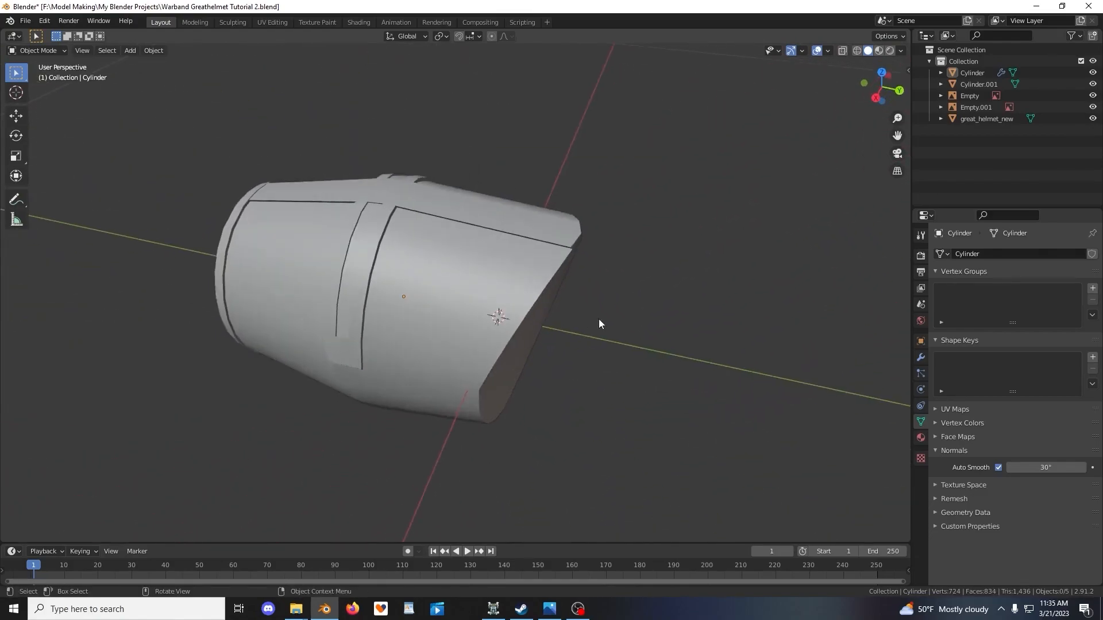
Select the helmet cylinder and switch to the UV Editing workspace
scroll(522, 287, down, 4)
click(508, 305)
middle_drag(508, 306, 527, 334)
scroll(527, 335, up, 3)
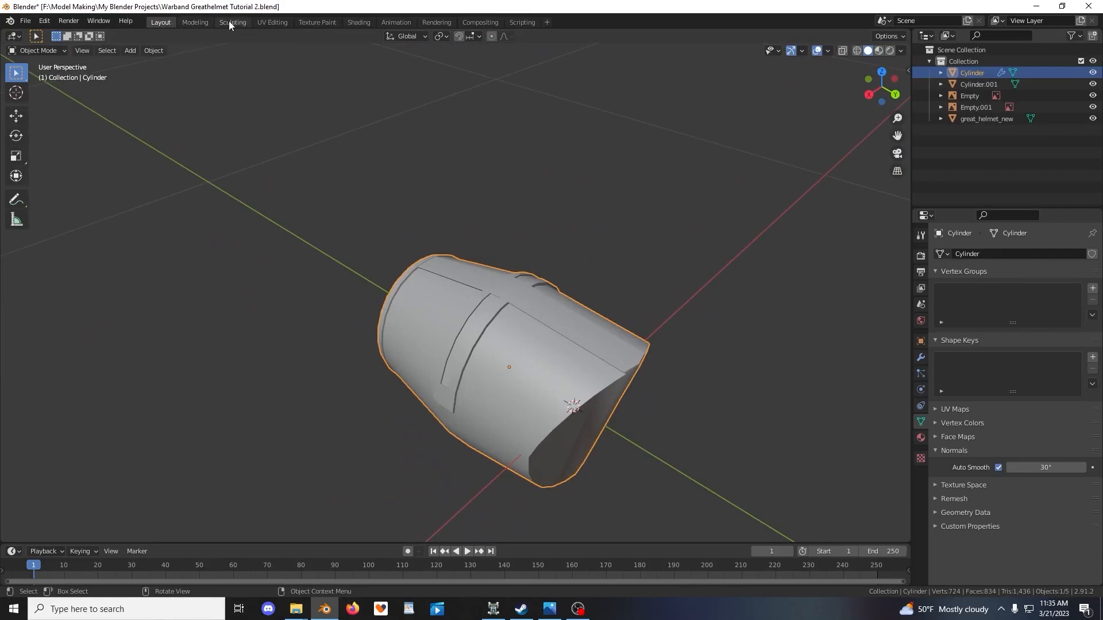
click(277, 23)
middle_drag(738, 303, 725, 265)
scroll(725, 266, up, 2)
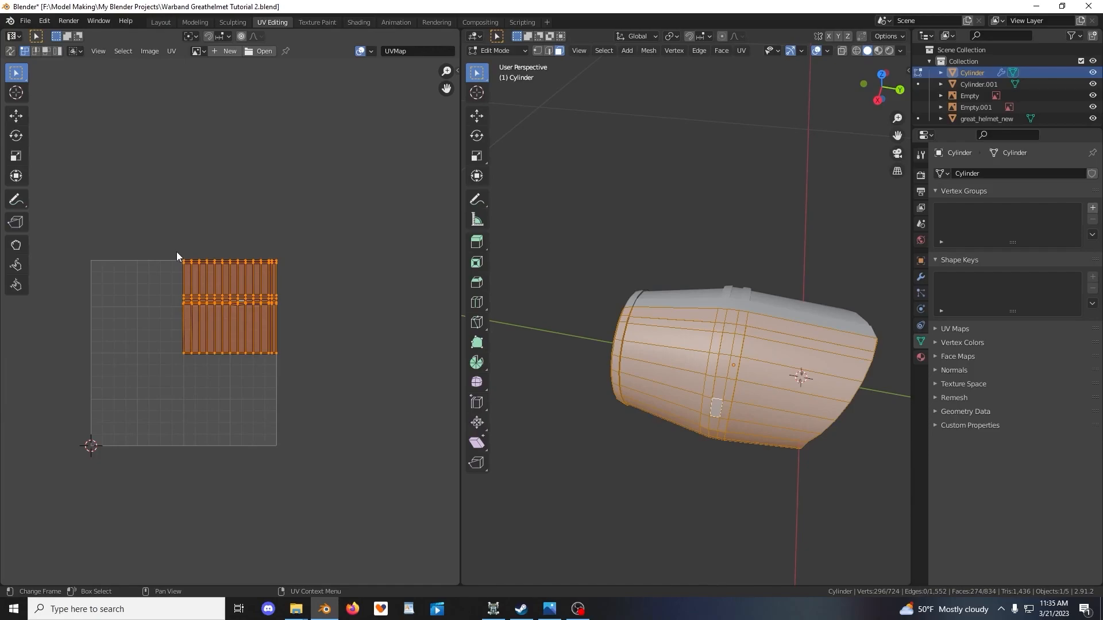
Examine the helmet mesh from several sides together with its current UV layout
middle_drag(797, 353, 711, 320)
middle_drag(789, 324, 655, 299)
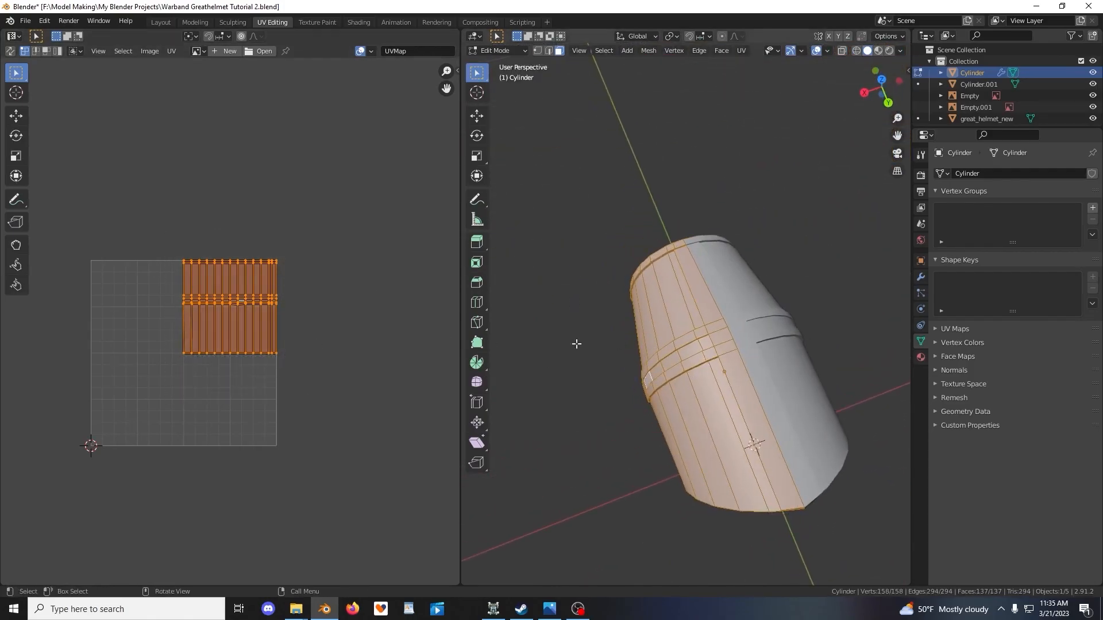
middle_drag(691, 353, 739, 316)
drag(201, 270, 304, 376)
middle_drag(687, 371, 683, 313)
scroll(679, 320, up, 2)
scroll(679, 320, down, 2)
scroll(717, 330, up, 2)
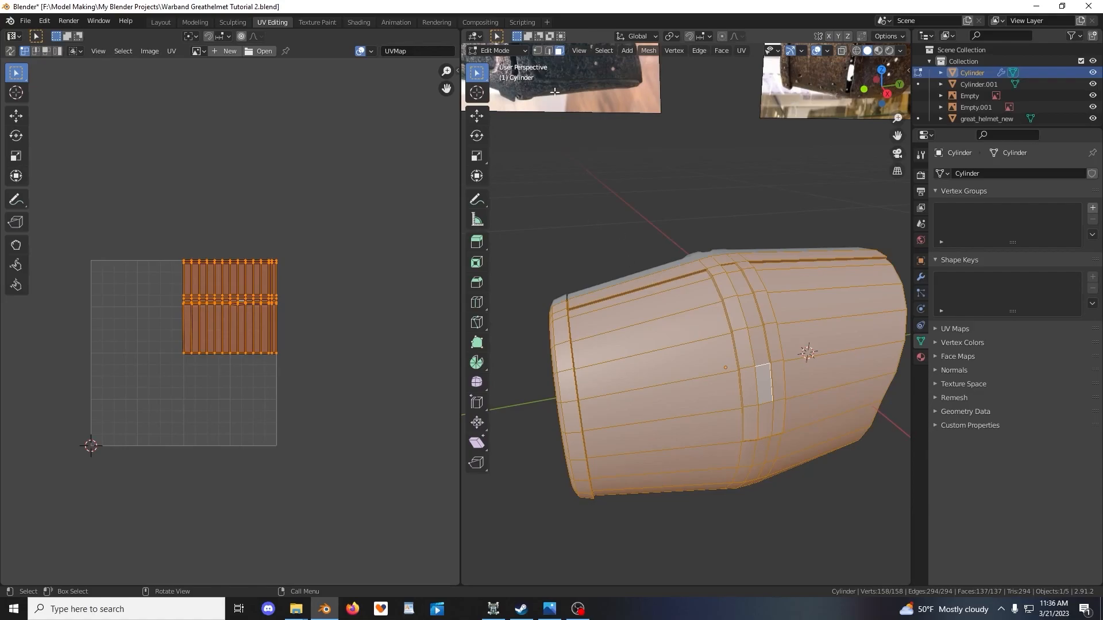
Switch to edge selection and select the outer edges along the groove beside the helmet's front strip
click(550, 51)
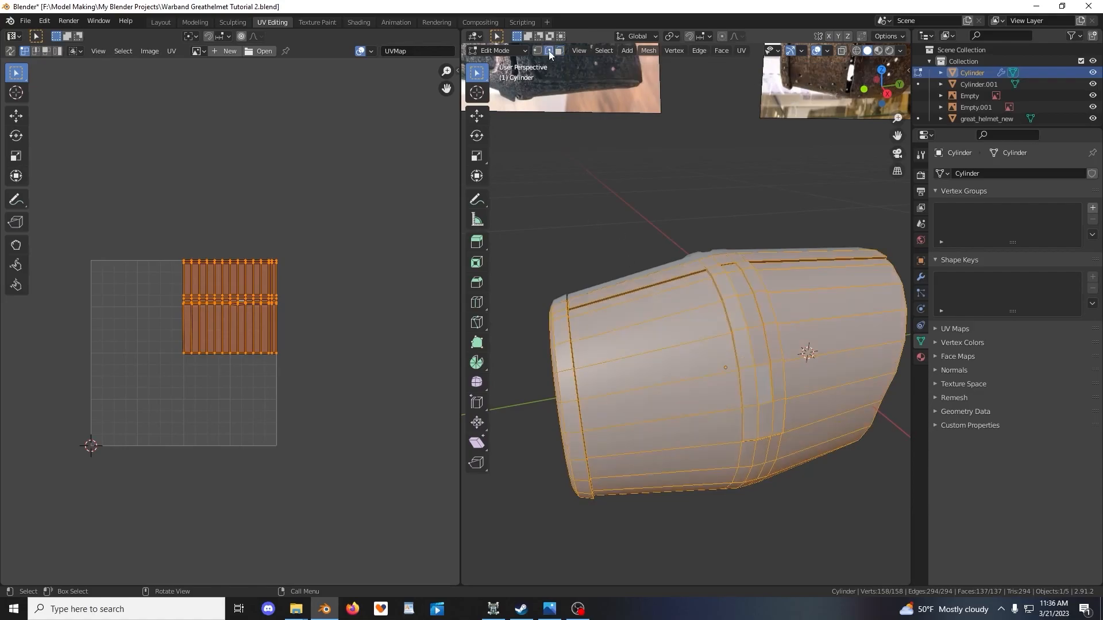
scroll(670, 246, down, 3)
middle_drag(670, 246, 717, 286)
scroll(695, 286, up, 3)
scroll(728, 262, down, 2)
scroll(691, 320, up, 2)
click(701, 294)
shift+click(714, 281)
shift+middle_drag(652, 301, 703, 310)
scroll(696, 306, up, 2)
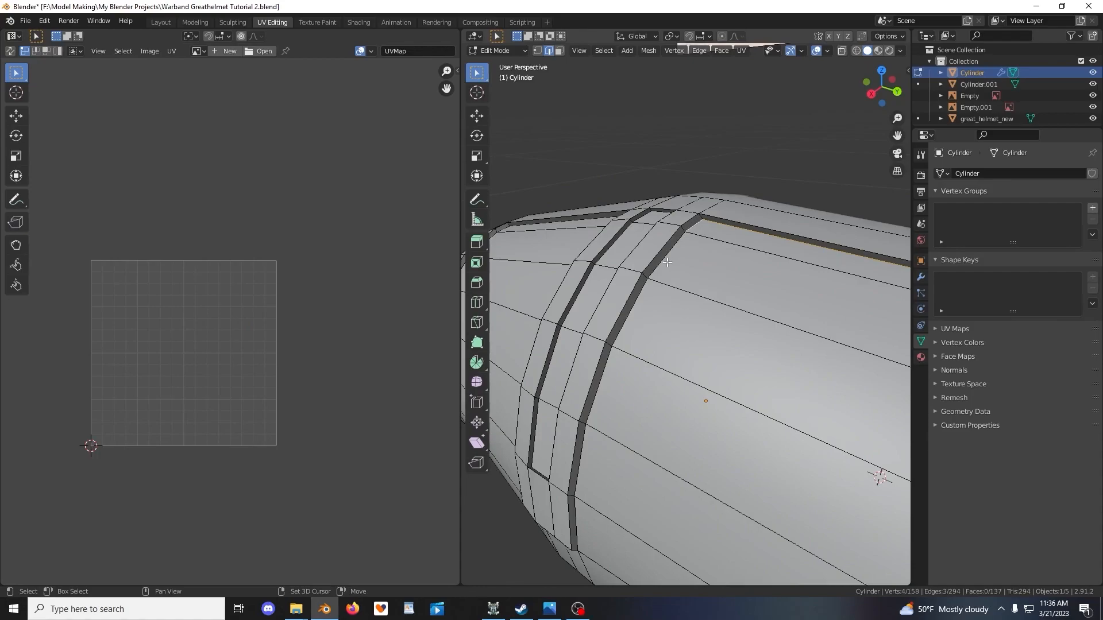
Add the edges along the lower border of the horizontal eye band and around its end to the selection
shift+middle_drag(599, 382, 626, 305)
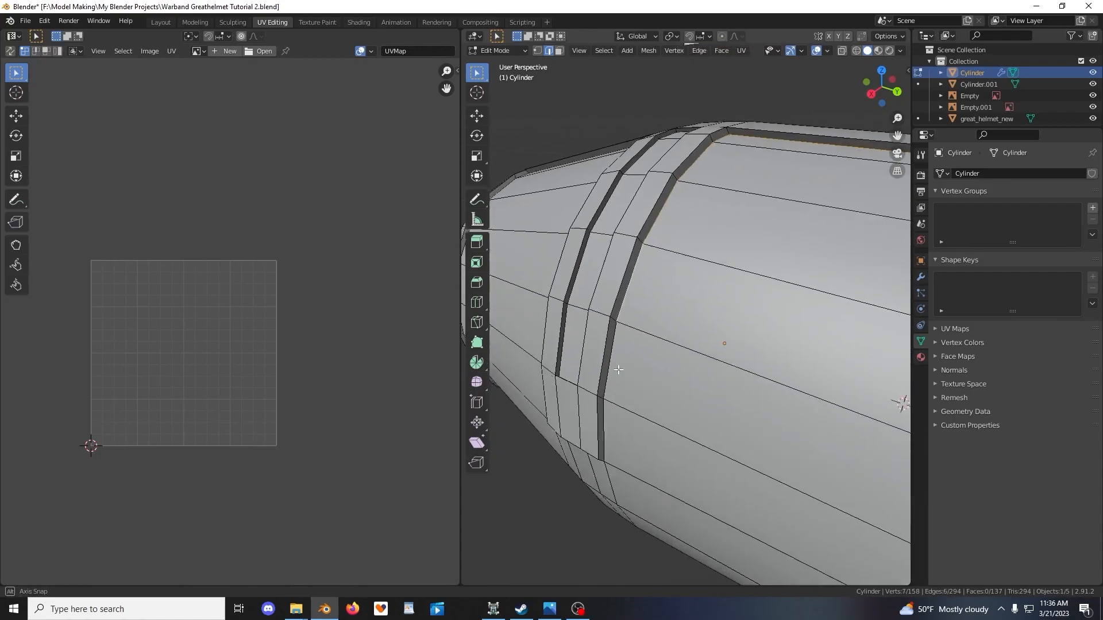
middle_drag(620, 372, 608, 338)
shift+click(608, 339)
middle_drag(603, 409, 687, 296)
shift+click(593, 368)
shift+click(644, 347)
shift+click(691, 362)
shift+click(725, 336)
Complete the edge selection around the raised cross and mark the selected edges as a seam
scroll(778, 313, down, 3)
middle_drag(873, 253, 833, 246)
middle_drag(585, 336, 713, 354)
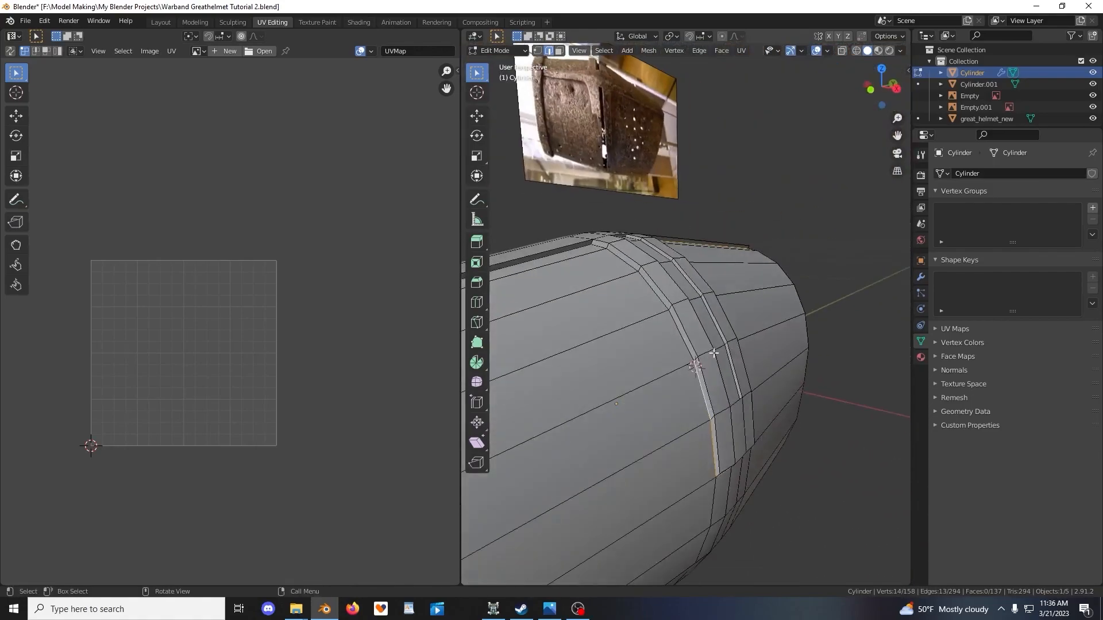
middle_drag(585, 256, 651, 325)
scroll(718, 321, down, 4)
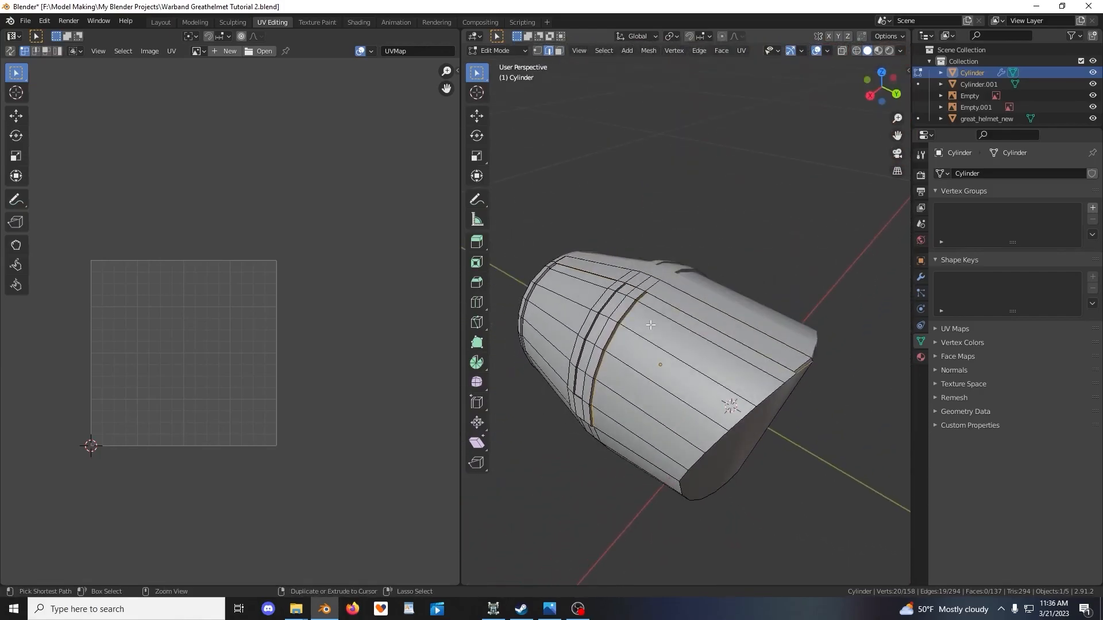
key(ctrl+e)
click(635, 495)
Move the front strip's three side edges about 0.0054 m in negative X
middle_drag(633, 496, 750, 377)
scroll(740, 374, up, 2)
middle_drag(692, 343, 785, 316)
key(g)
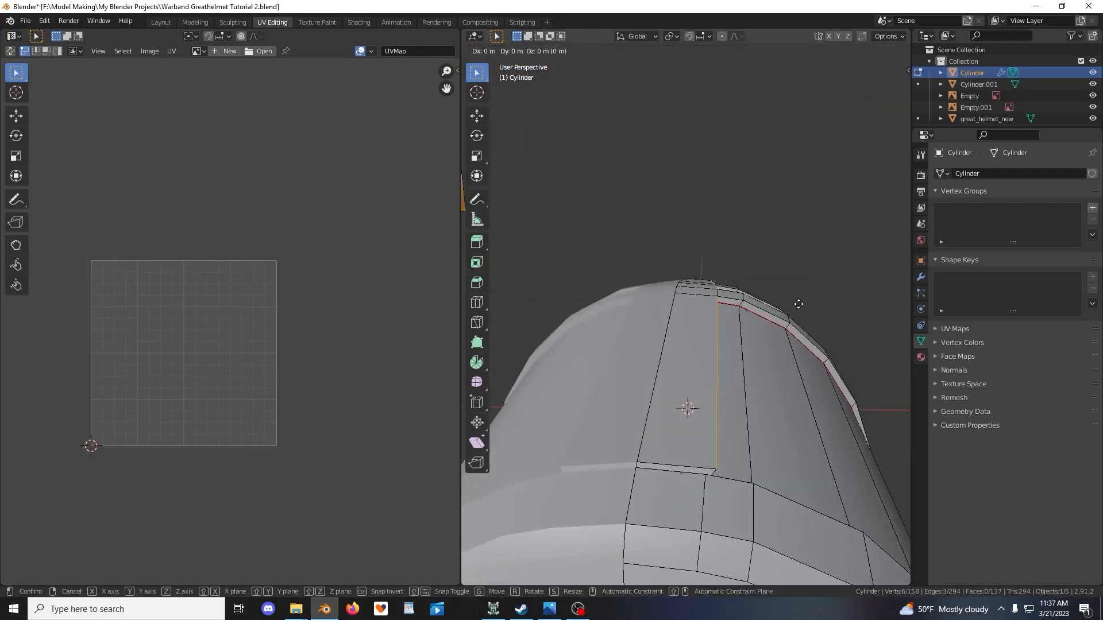
key(x)
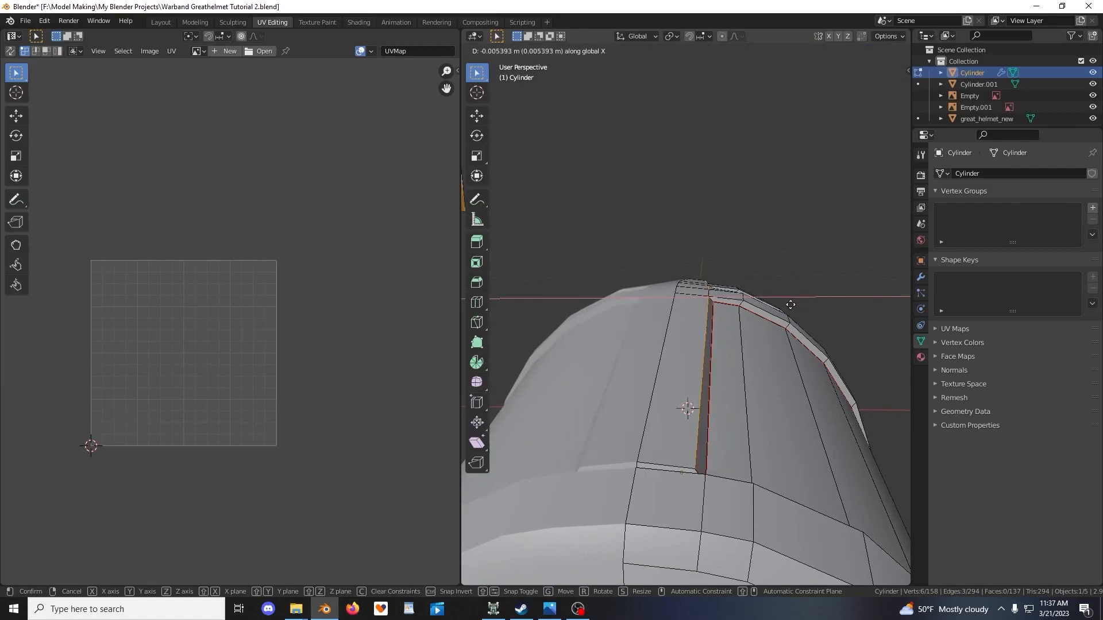
click(790, 305)
Shift the front strip's side edges about 0.0015 m back in positive X to narrow the groove
middle_drag(790, 304, 713, 386)
scroll(768, 350, up, 2)
scroll(716, 387, down, 2)
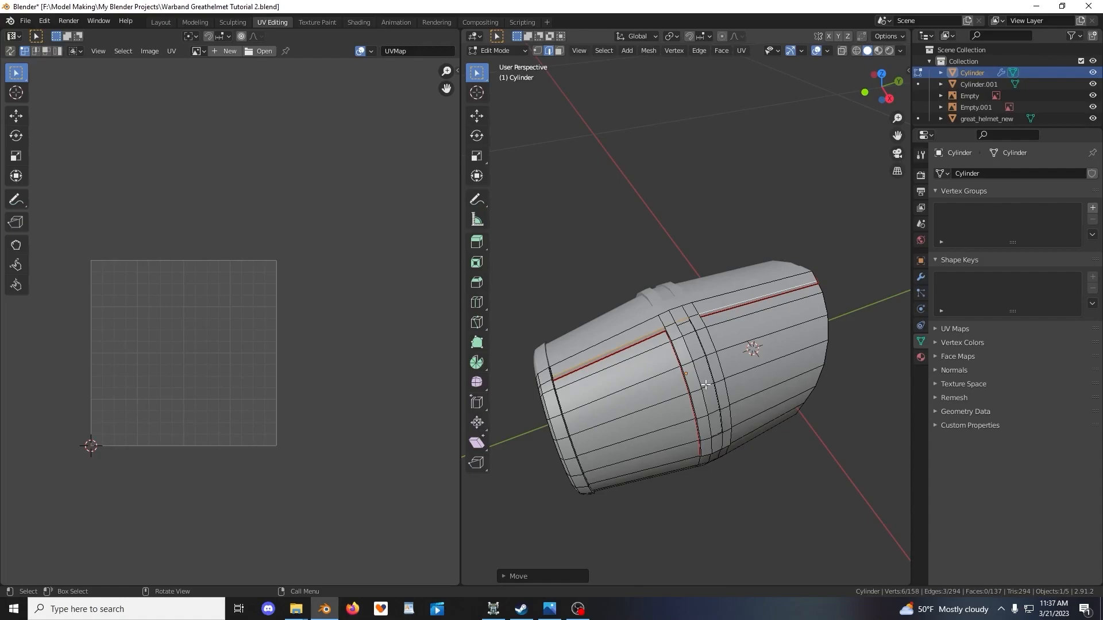
scroll(693, 382, up, 6)
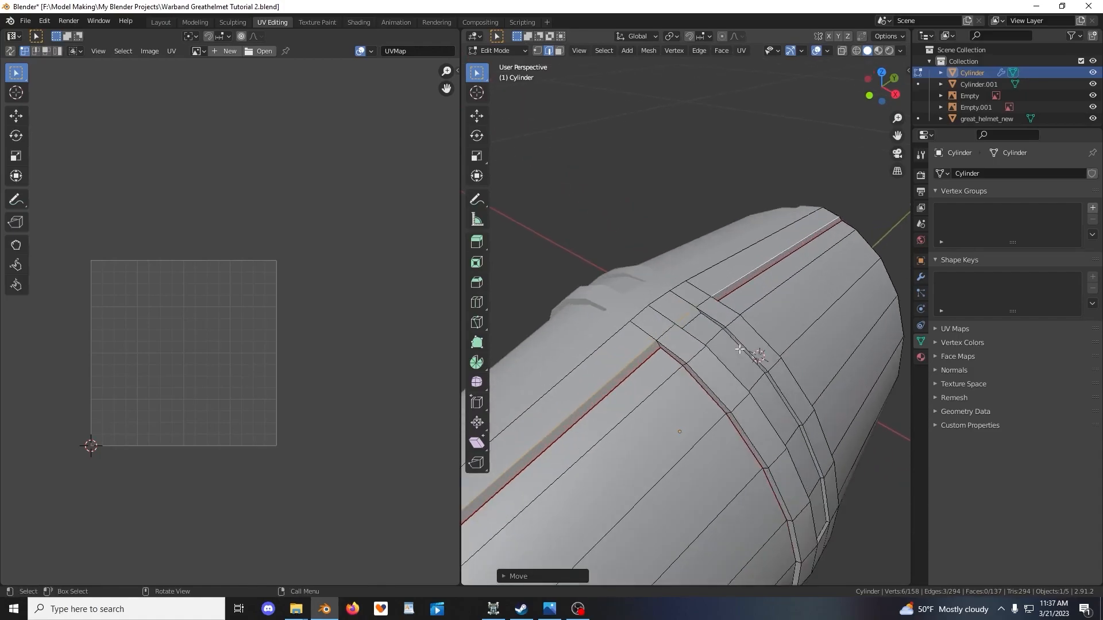
middle_drag(739, 349, 757, 305)
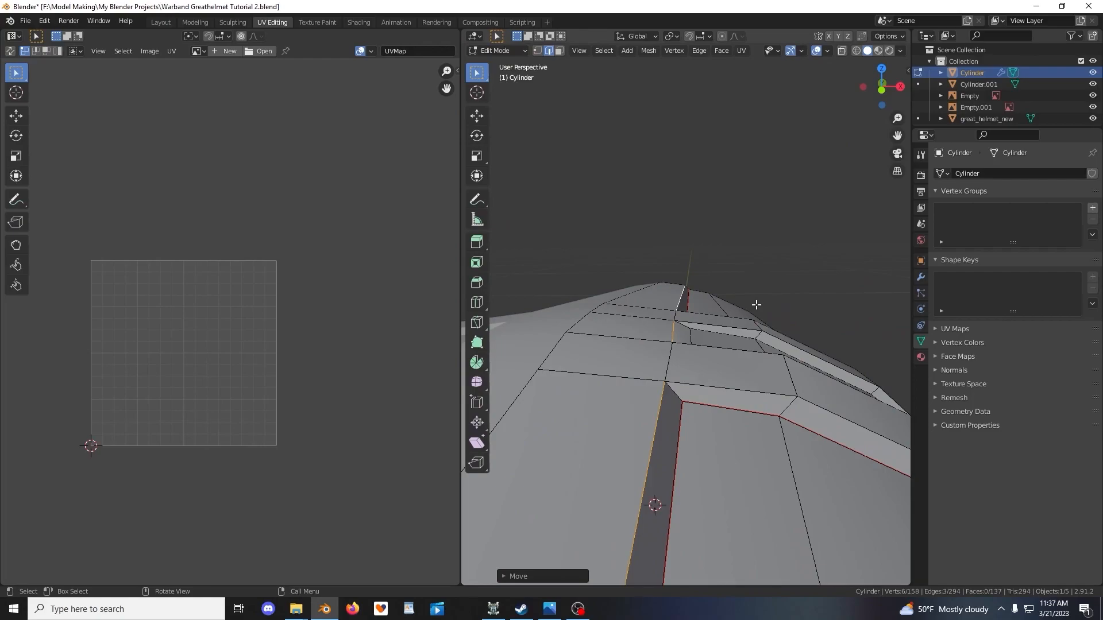
key(g)
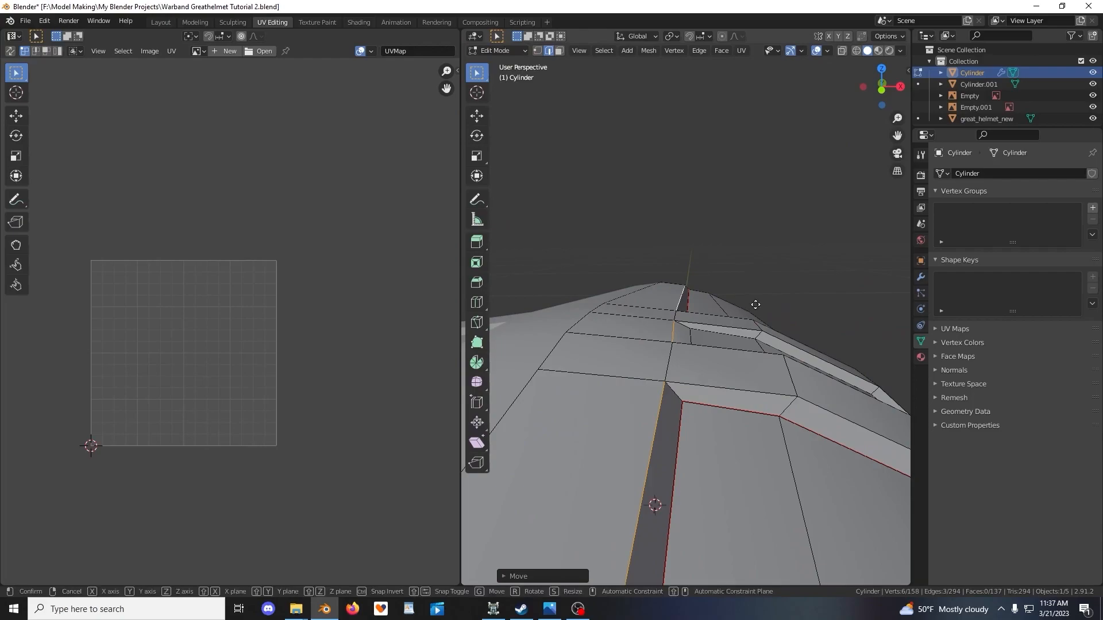
key(x)
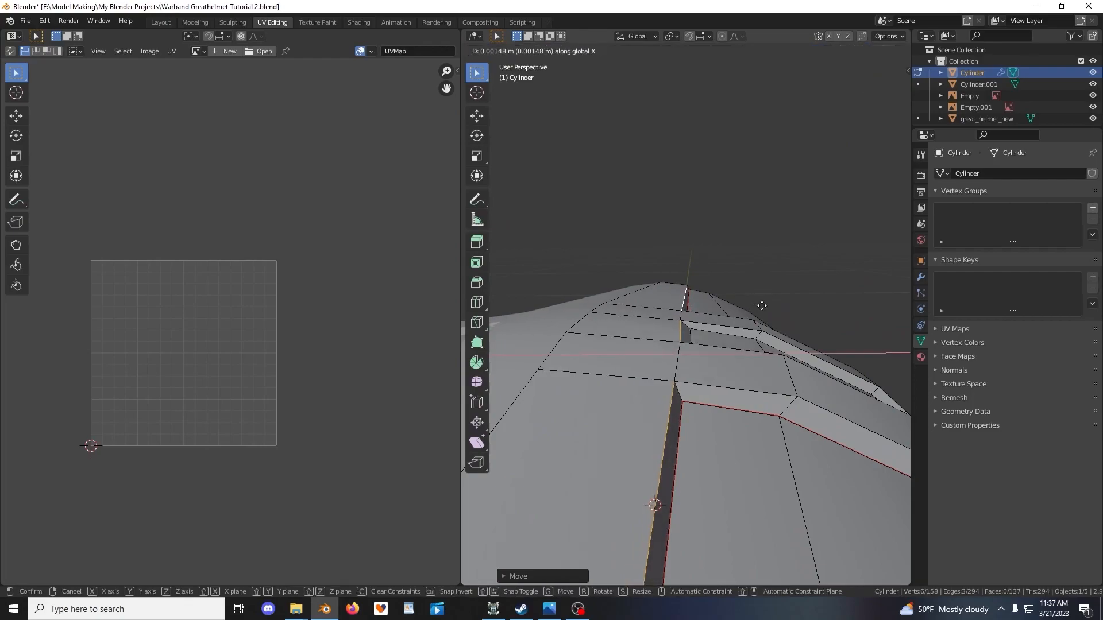
click(760, 305)
Fine-tune the width of the groove by moving the front strip's side edges once more along X
middle_drag(761, 305, 720, 317)
scroll(766, 317, up, 3)
key(g)
key(x)
click(804, 305)
scroll(771, 336, down, 5)
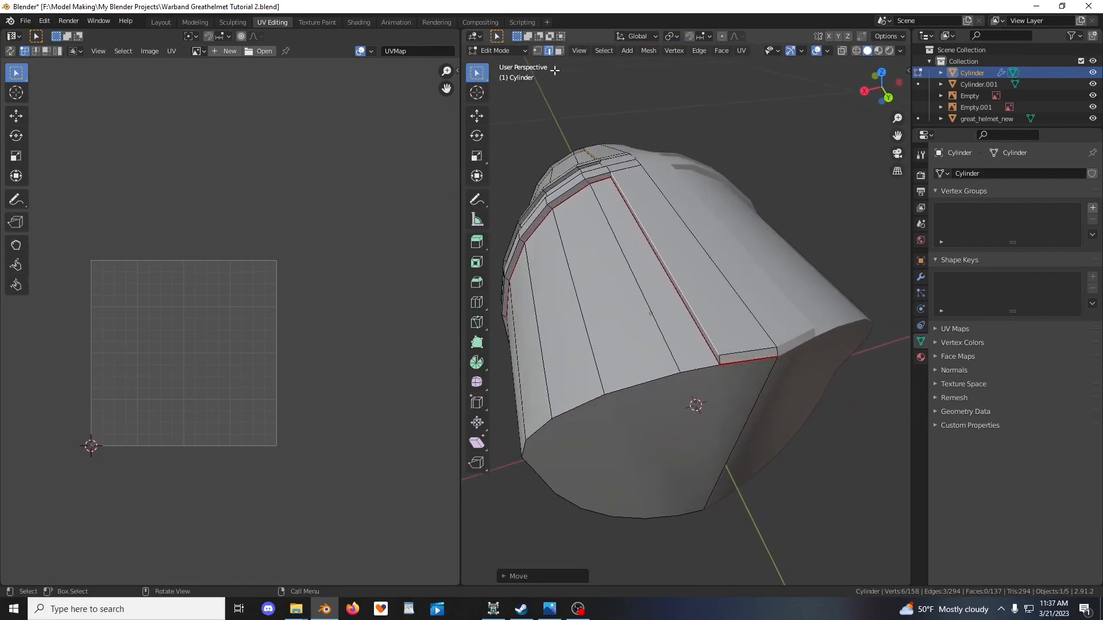
In vertex selection, try to move the strip's corner vertex at the helmet's lower rim about 0.0013 m in negative X
click(537, 50)
middle_drag(737, 362, 750, 430)
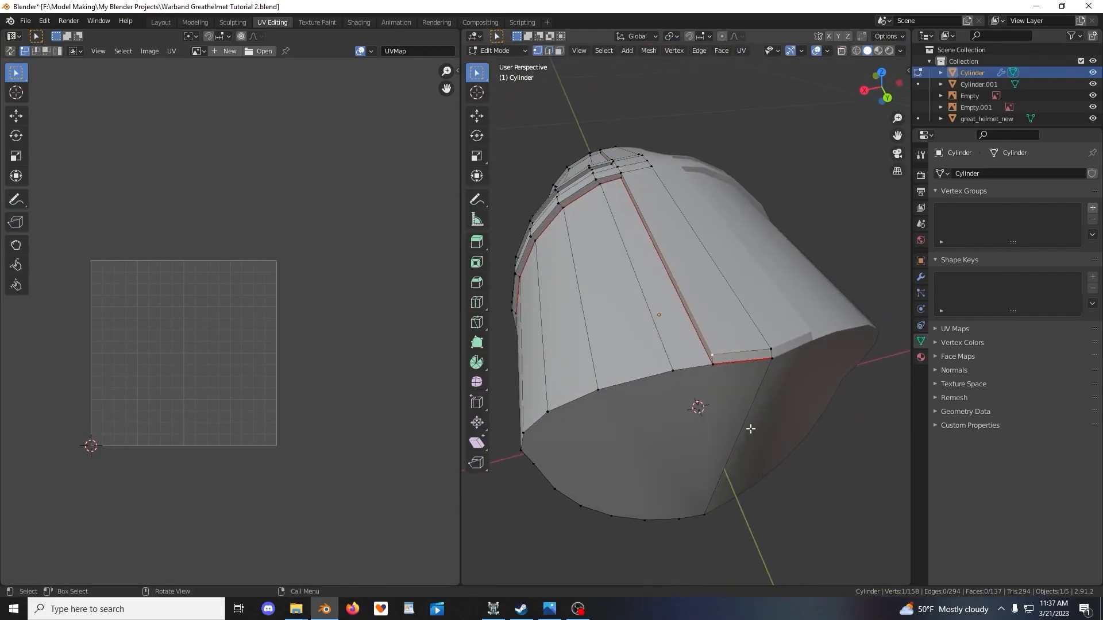
key(g)
key(x)
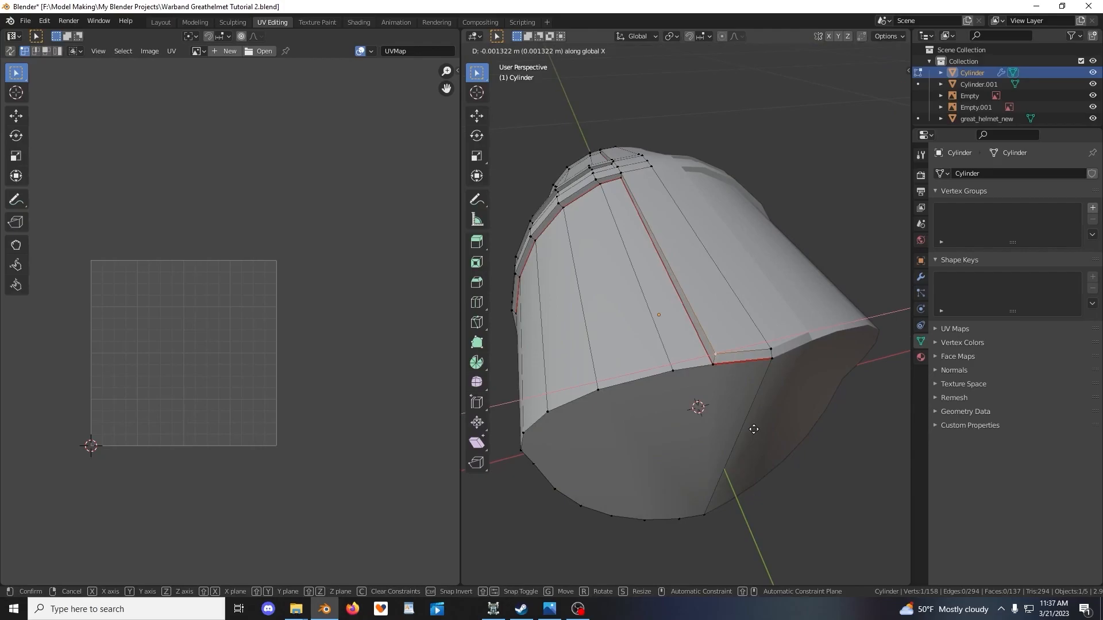
click(753, 429)
middle_drag(753, 429, 739, 478)
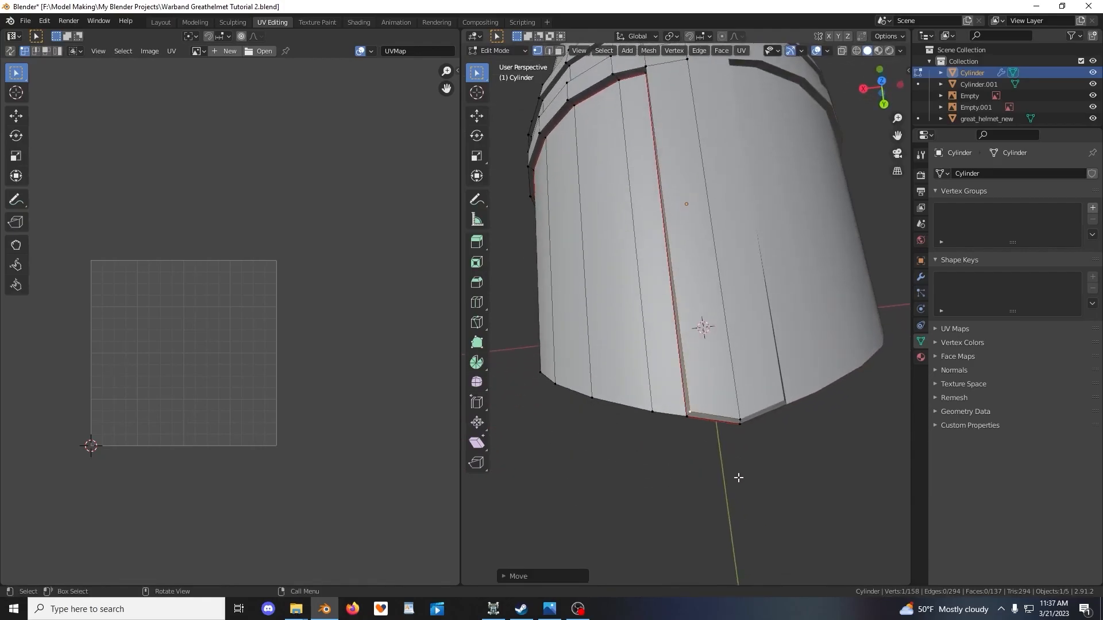
key(ctrl+z)
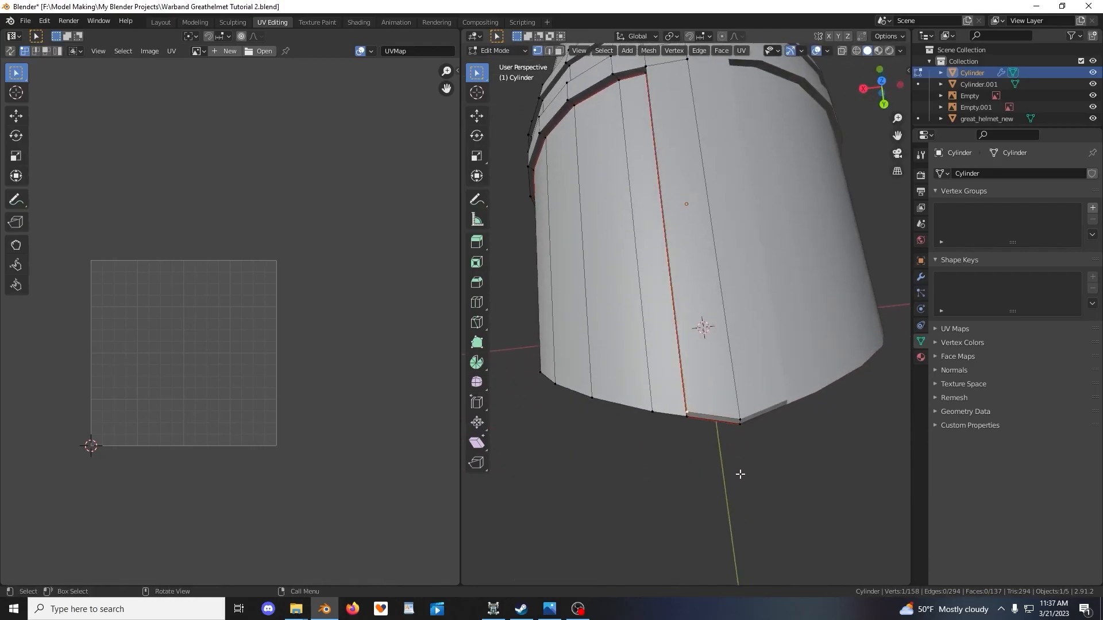
Move the strip's corner vertex near the helmet's crown about 0.0003 m in negative X
middle_drag(740, 474, 790, 394)
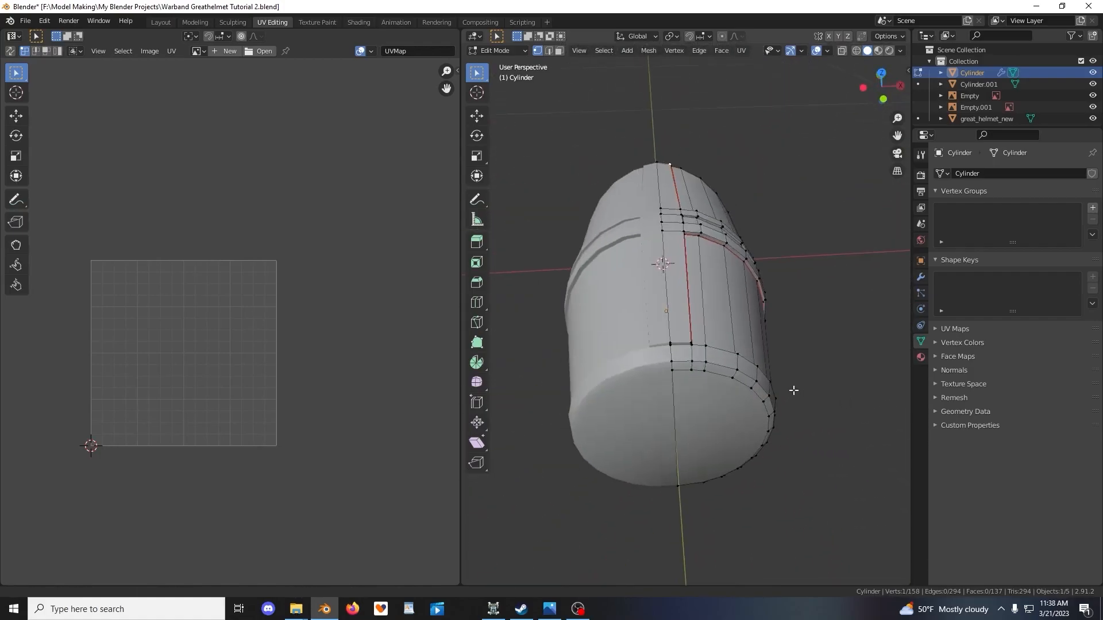
scroll(704, 388, up, 5)
key(g)
key(x)
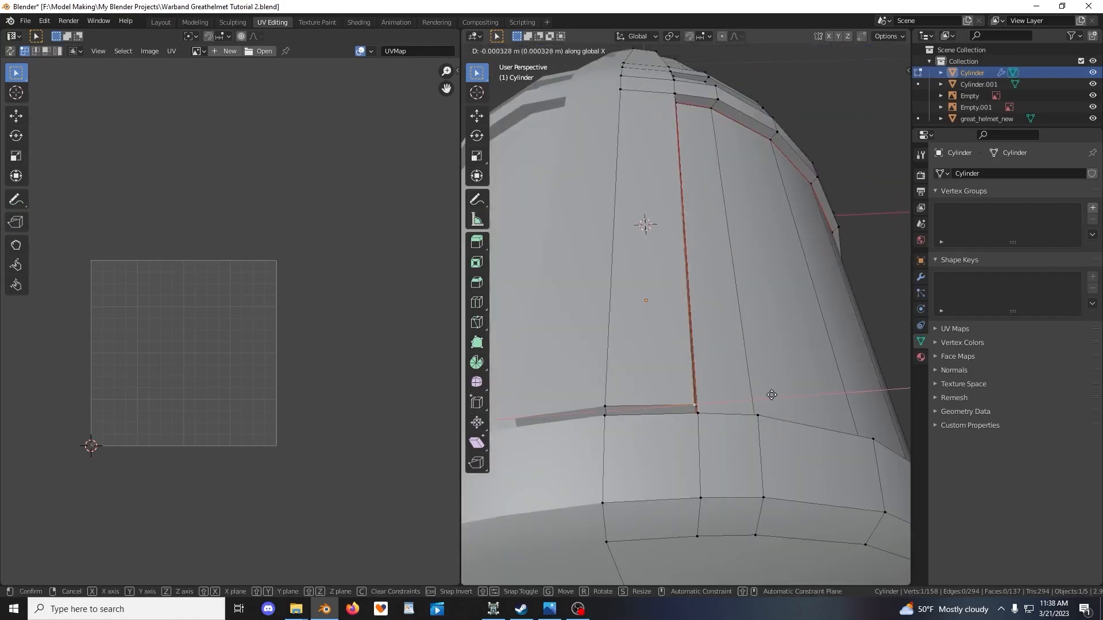
click(770, 395)
Inspect the whole helmet in Object Mode and return to Edit Mode
middle_drag(769, 386, 691, 407)
scroll(742, 389, down, 7)
key(Tab)
scroll(692, 406, down, 5)
scroll(692, 407, up, 6)
key(Tab)
middle_drag(765, 415, 616, 405)
Switch to face selection and select the linked faces of the raised cross to show its UV island
click(550, 50)
middle_drag(709, 355, 743, 343)
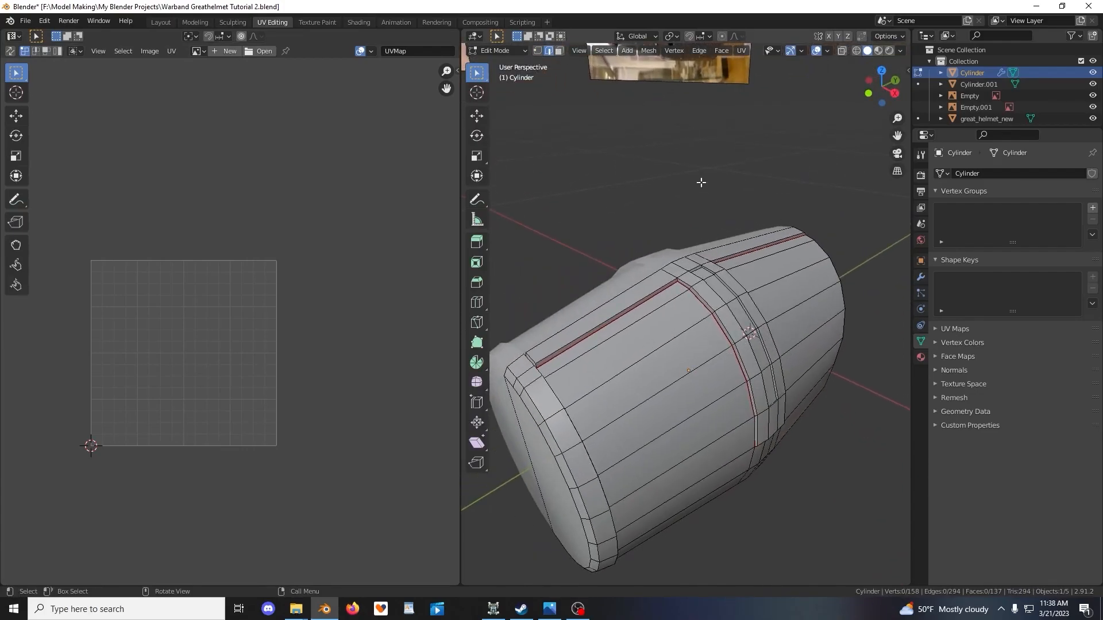
middle_drag(715, 200, 673, 195)
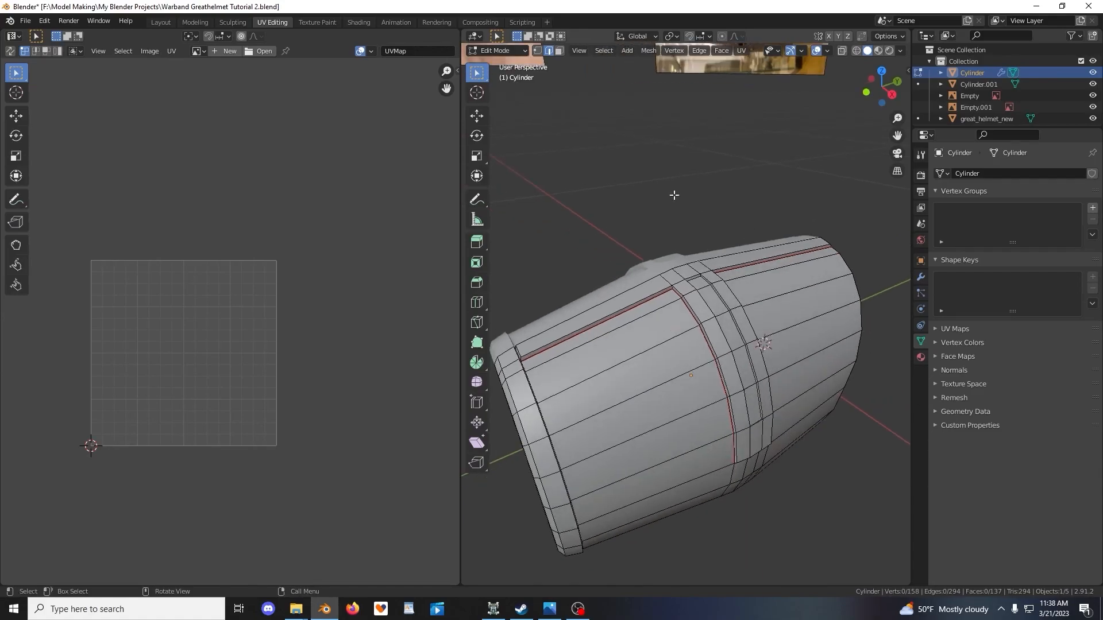
click(559, 52)
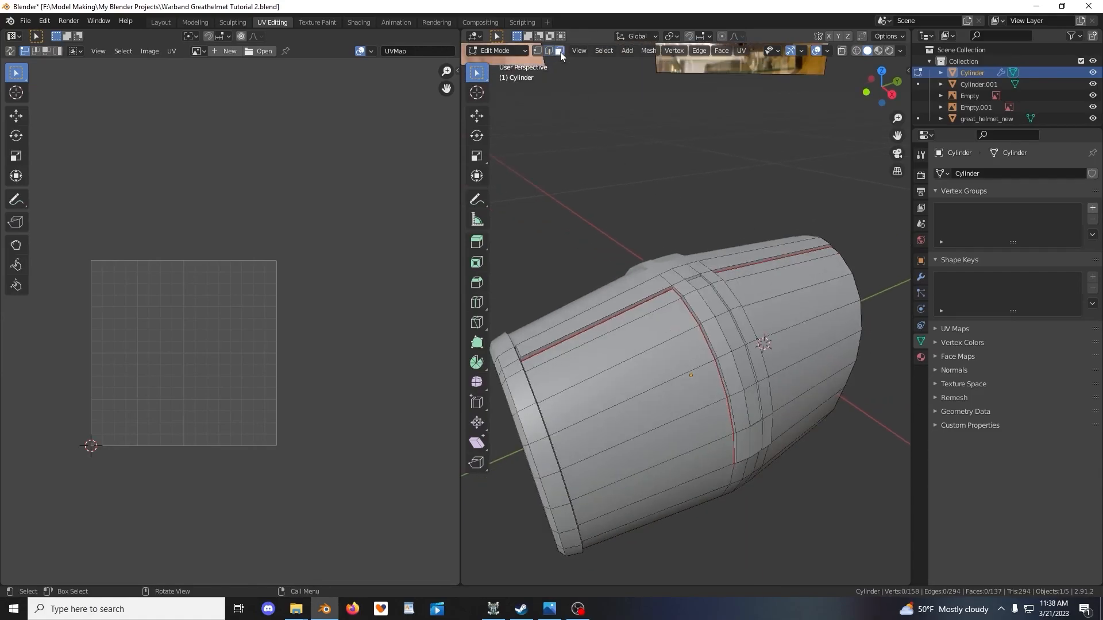
scroll(689, 282, up, 2)
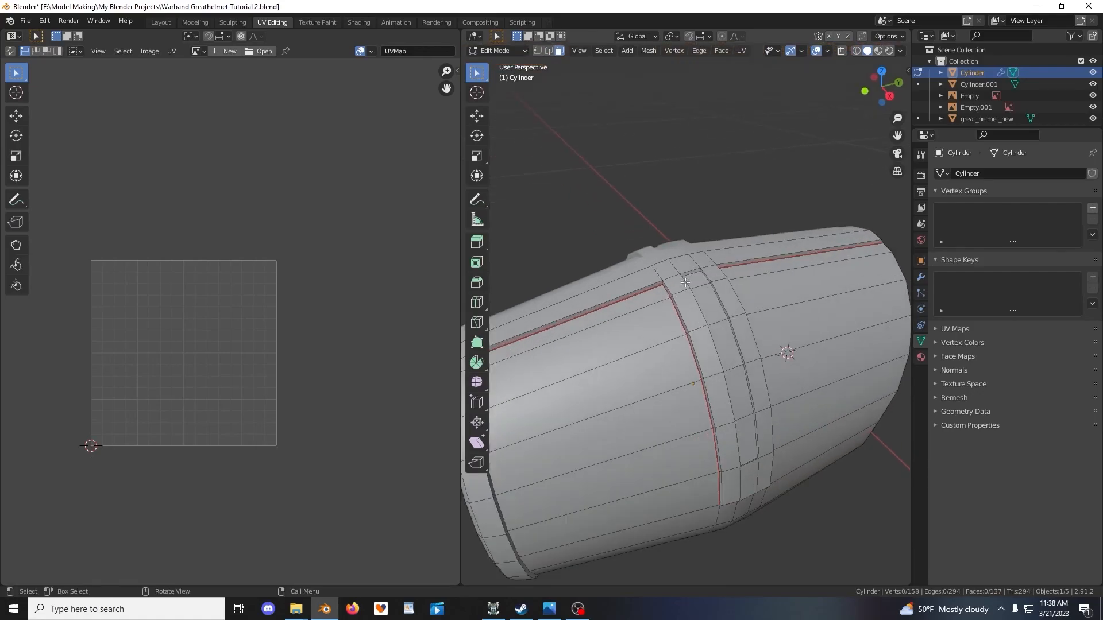
middle_drag(723, 309, 687, 267)
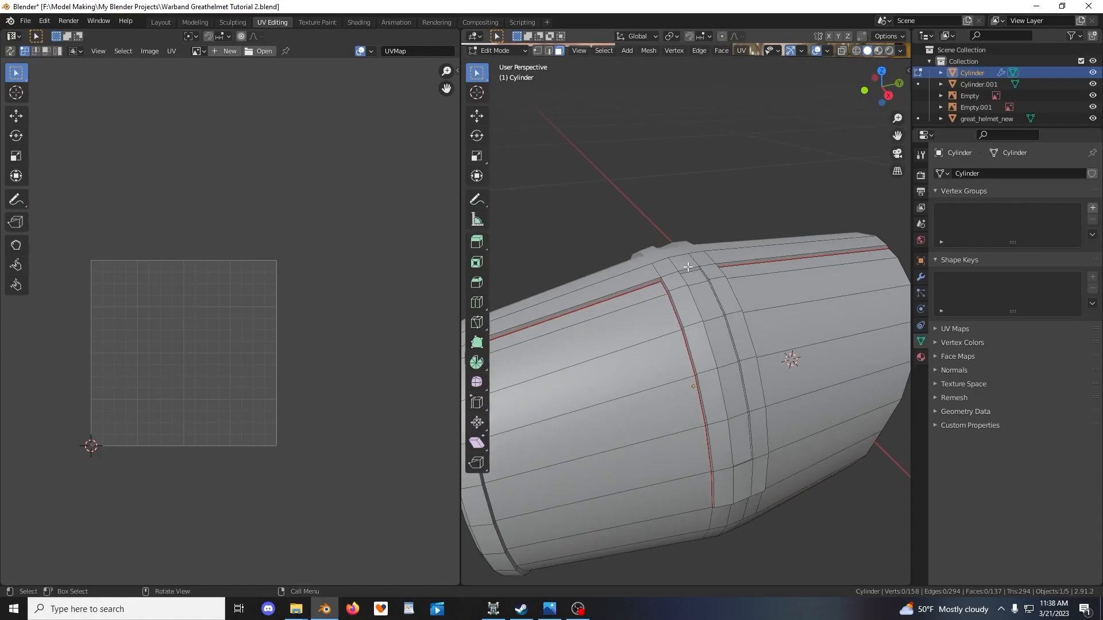
key(l)
middle_drag(681, 369, 624, 372)
scroll(332, 315, up, 5)
middle_drag(696, 279, 710, 260)
scroll(690, 231, up, 1)
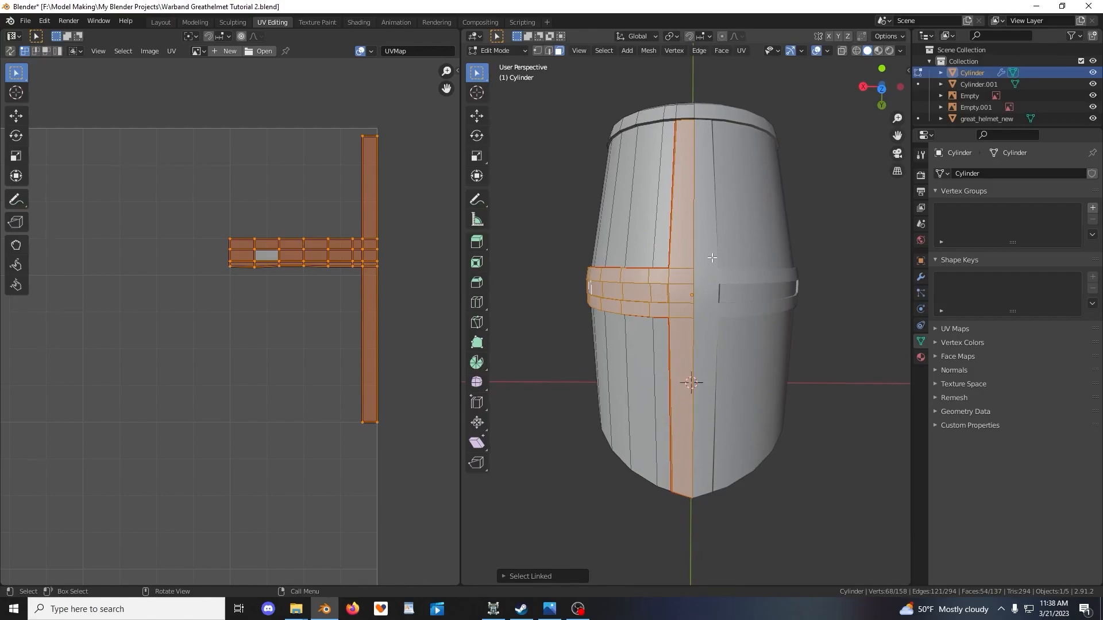
Switch to OpenBrf to look at the textured great helmet, and return to Blender
key(alt+Tab)
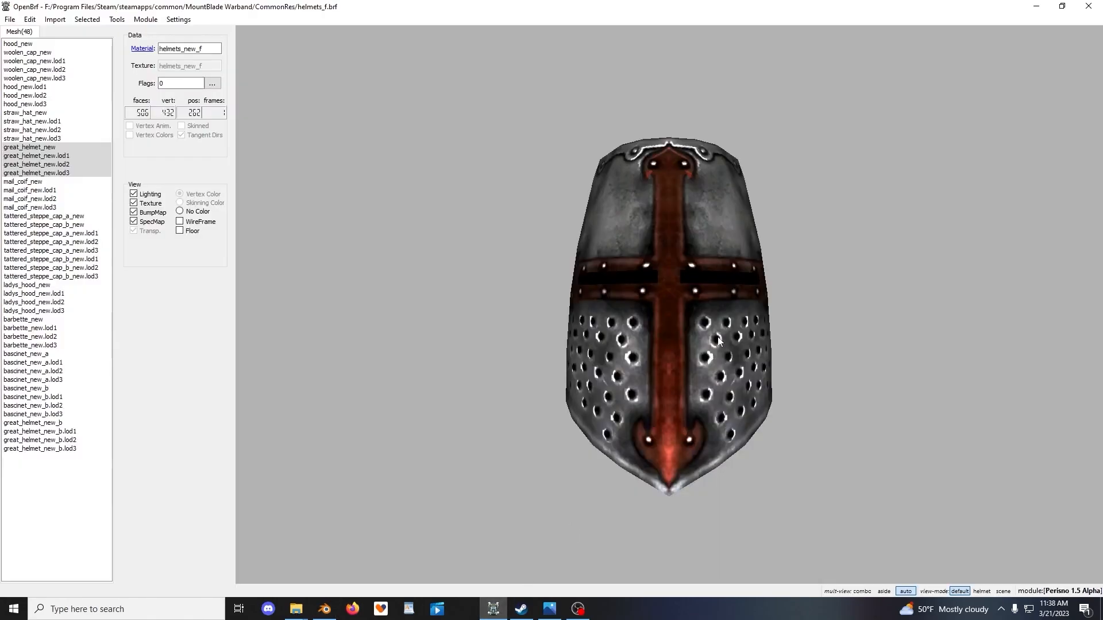
click(324, 609)
Try to move the cross's UV island about -0.69 horizontally and -0.50 vertically within the UV square
scroll(280, 289, down, 2)
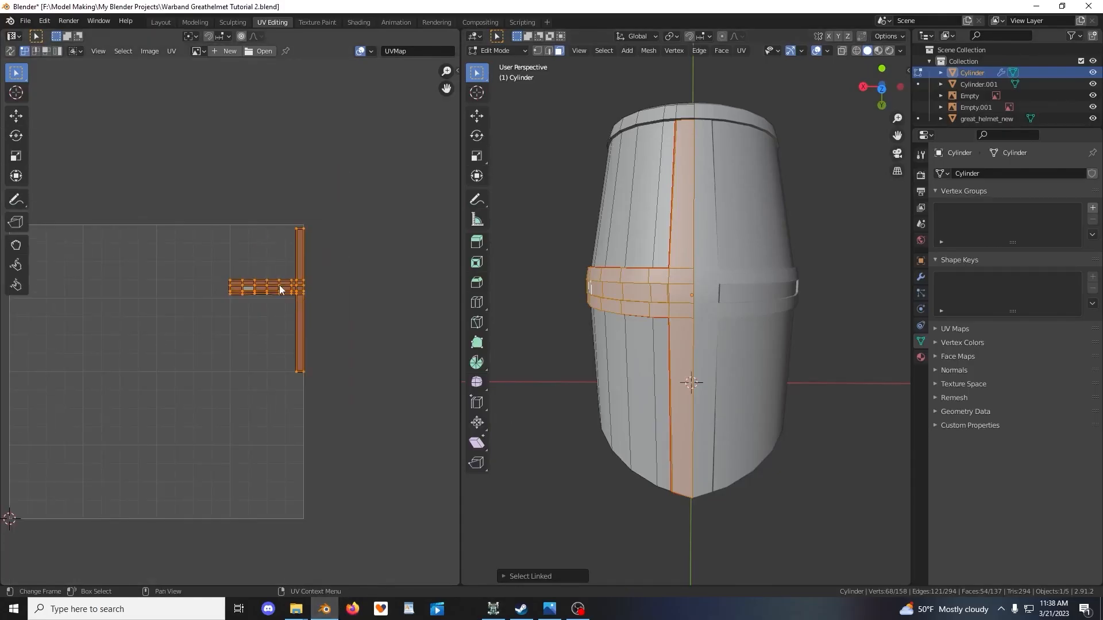
drag(197, 203, 351, 434)
middle_drag(322, 416, 395, 375)
drag(281, 138, 419, 389)
key(g)
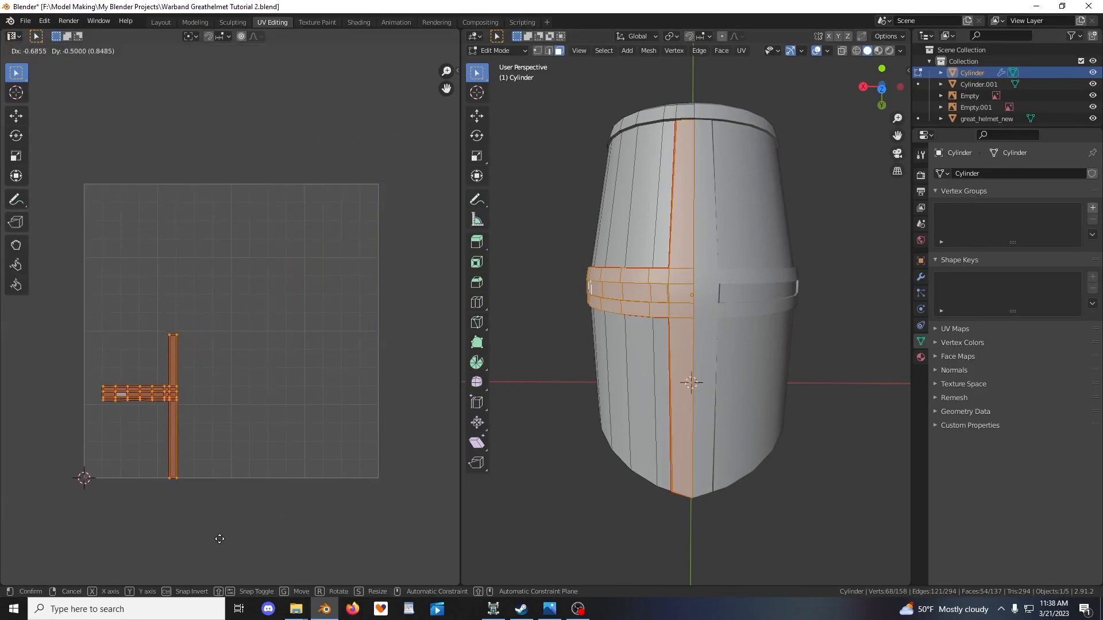
click(219, 538)
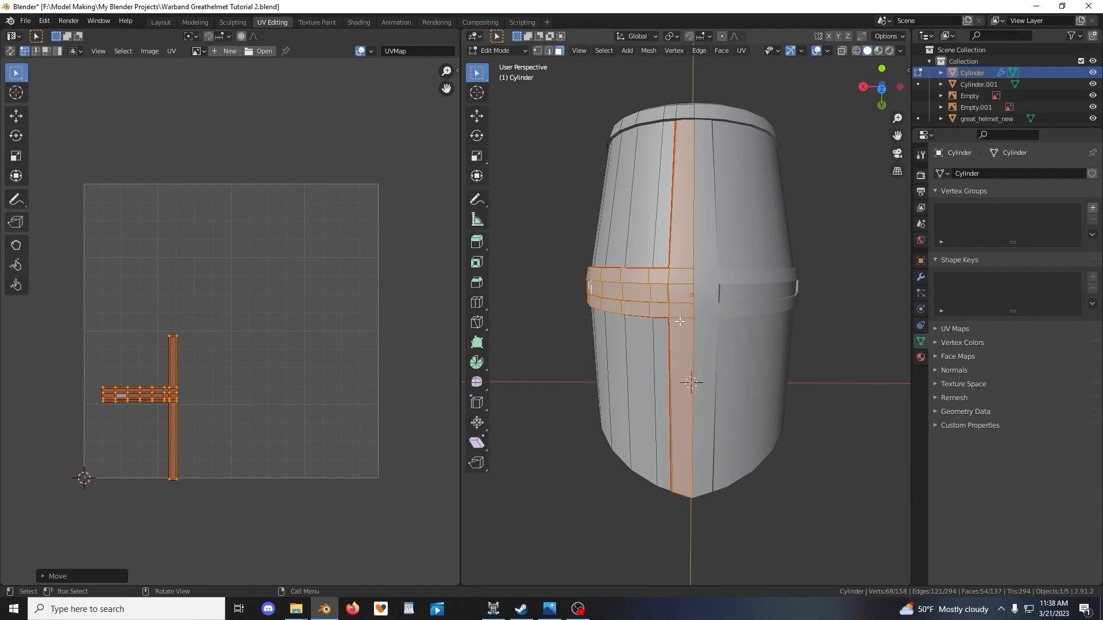
middle_drag(688, 318, 743, 265)
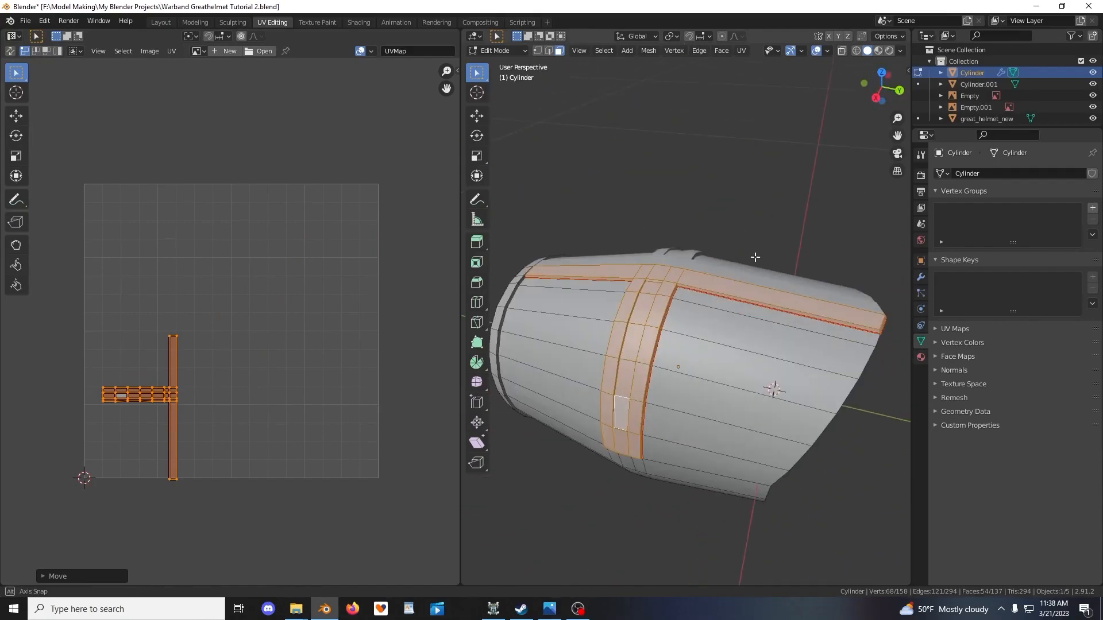
key(ctrl+z)
Switch to edge selection and mark a seam along the edge loop in the groove around the helmet's flat narrow end
scroll(723, 290, down, 2)
middle_drag(712, 301, 747, 339)
scroll(724, 310, up, 4)
middle_drag(718, 290, 685, 278)
click(549, 51)
click(630, 236)
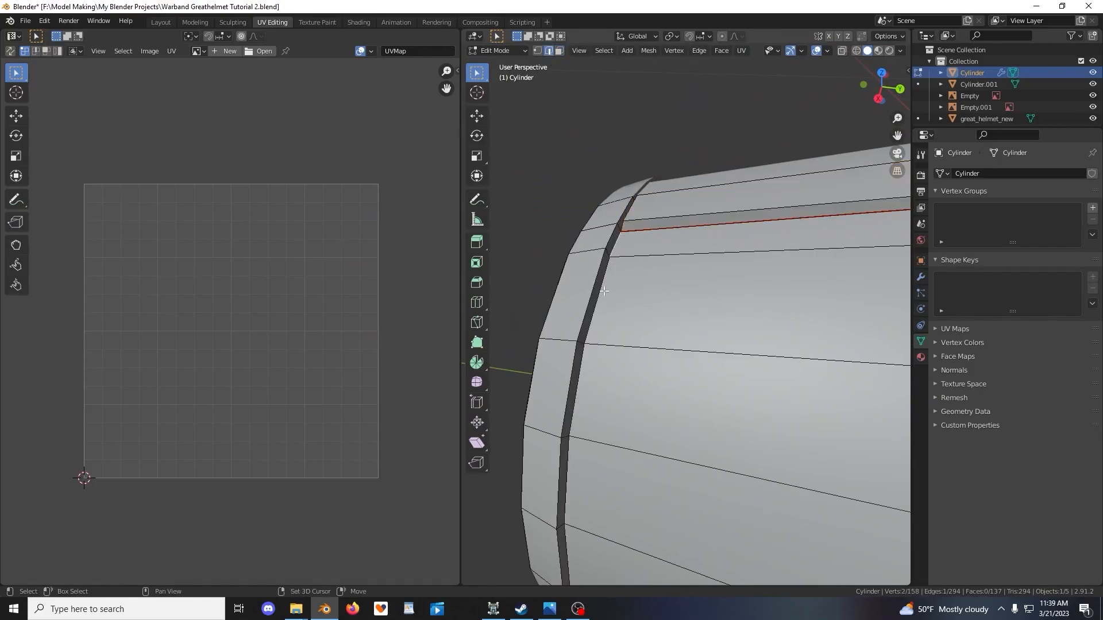
scroll(604, 292, down, 5)
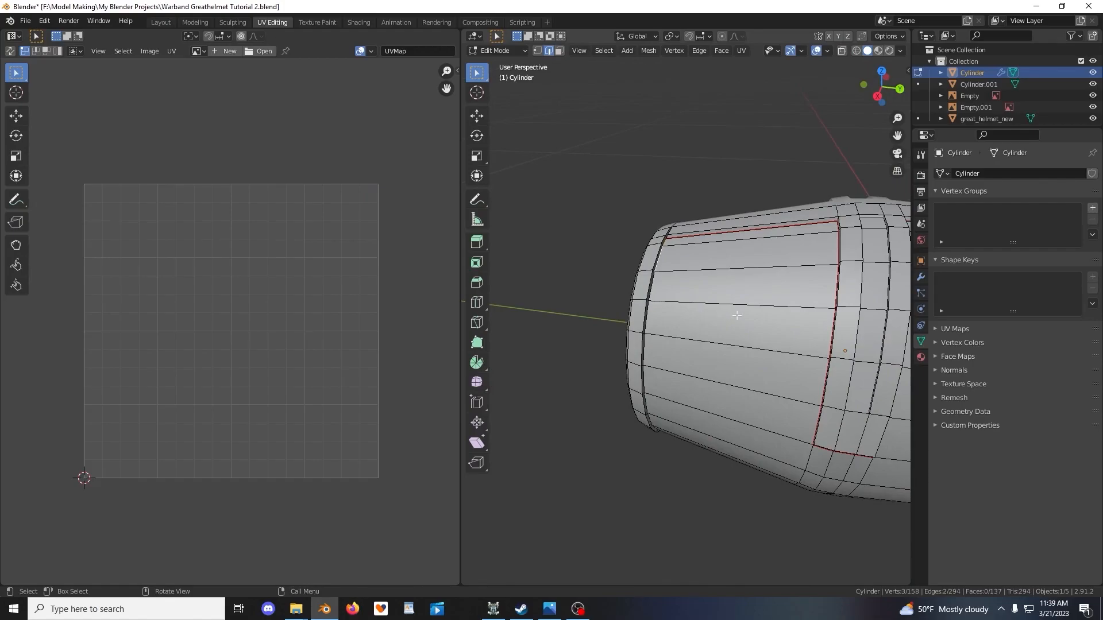
scroll(727, 318, up, 3)
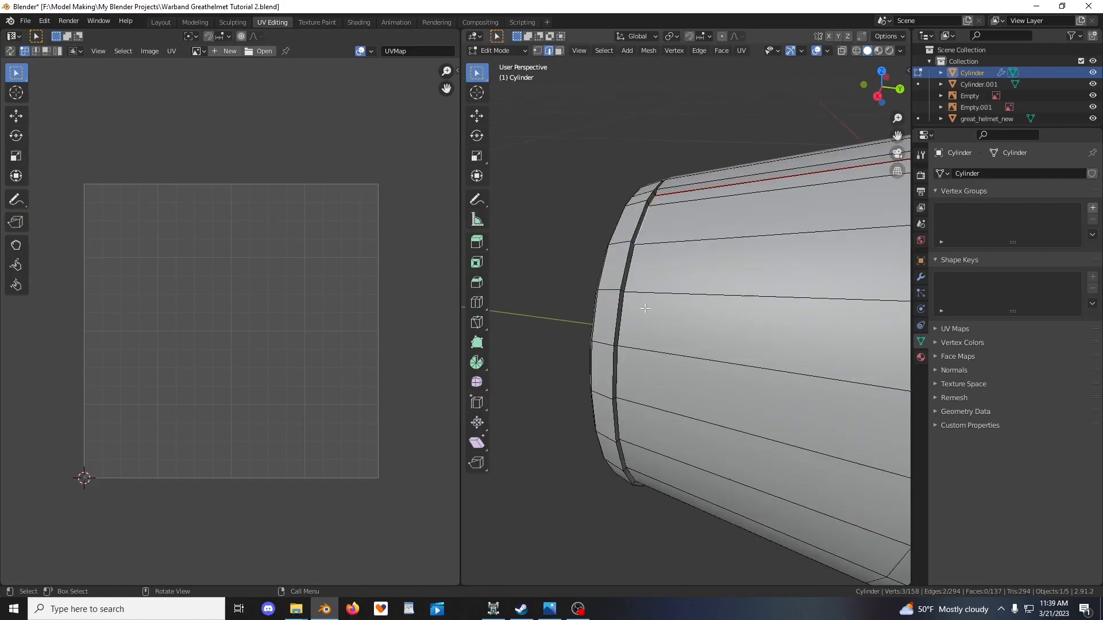
alt+click(624, 288)
middle_drag(624, 289, 708, 361)
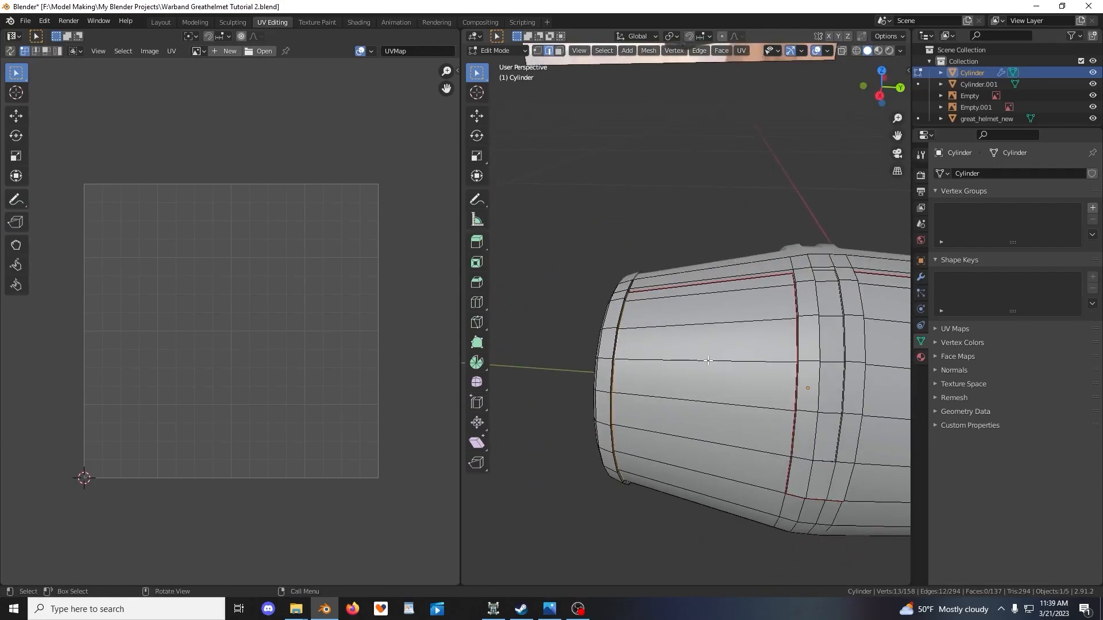
key(ctrl+e)
click(707, 360)
Select the rim edge loop around the helmet's wide, pointed end and mark it as a seam
mouse_move(708, 360)
middle_down()
mouse_move(649, 335)
mouse_move(713, 340)
middle_up()
alt+click(741, 324)
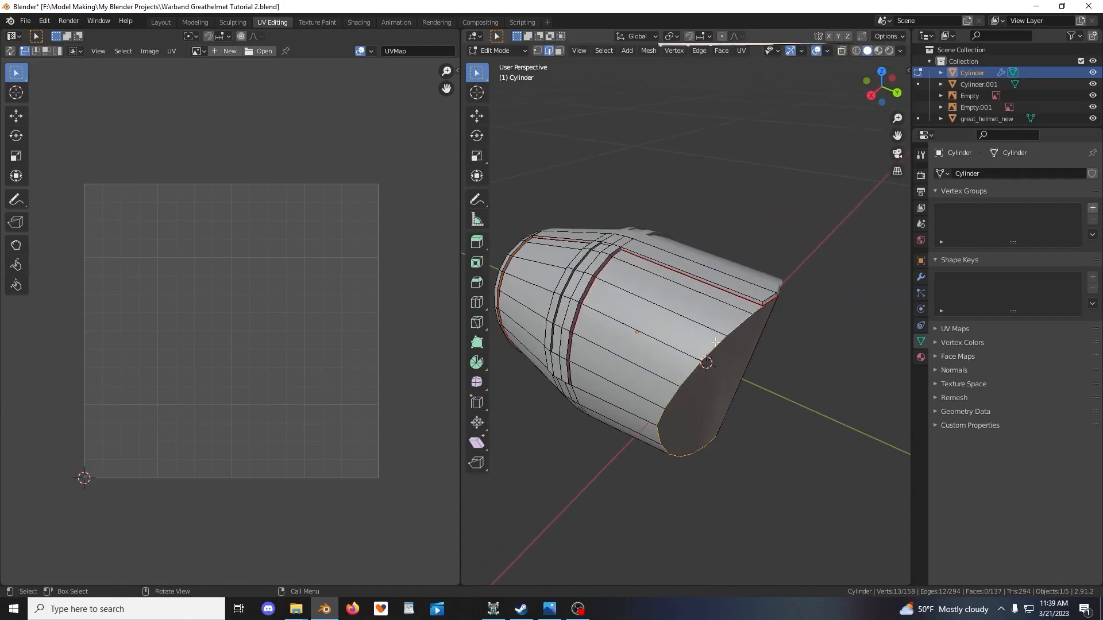
middle_drag(728, 357, 738, 262)
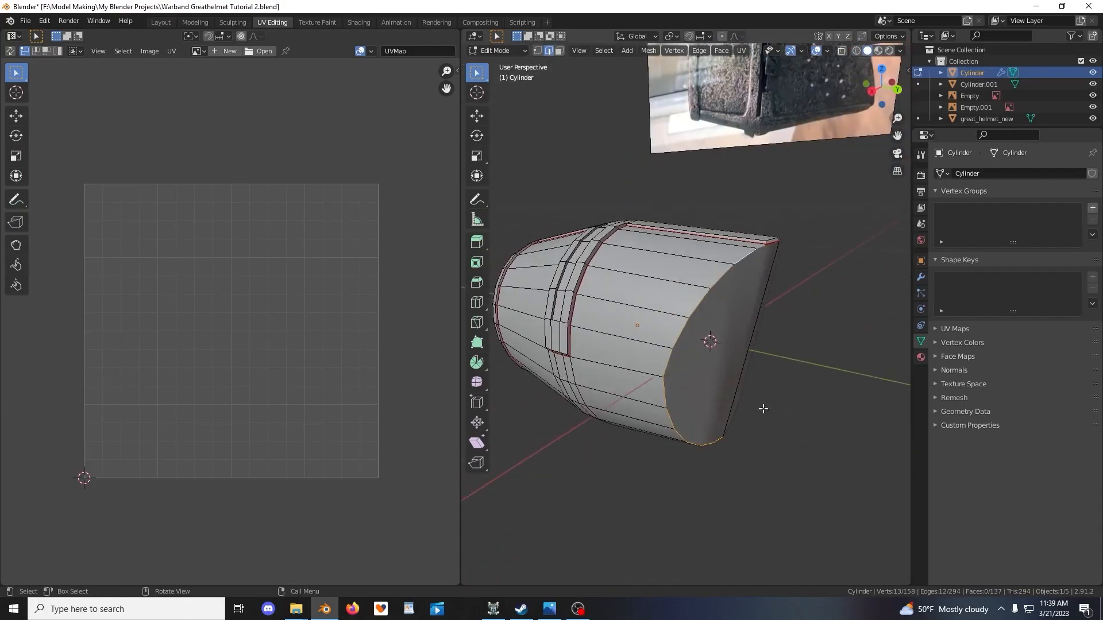
middle_drag(763, 409, 753, 389)
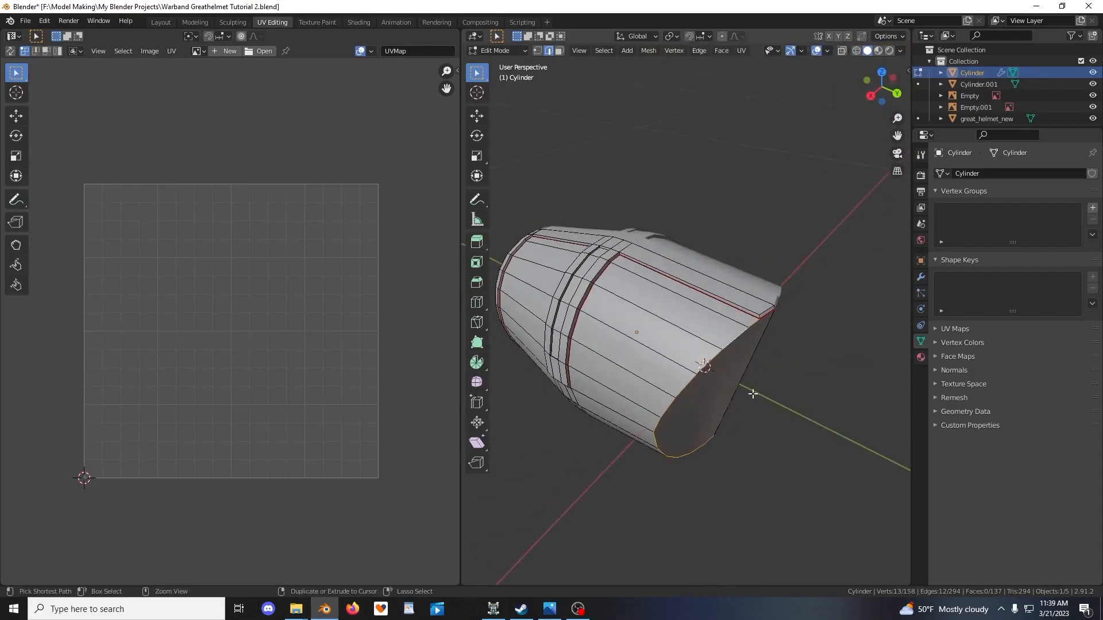
key(ctrl+e)
click(753, 394)
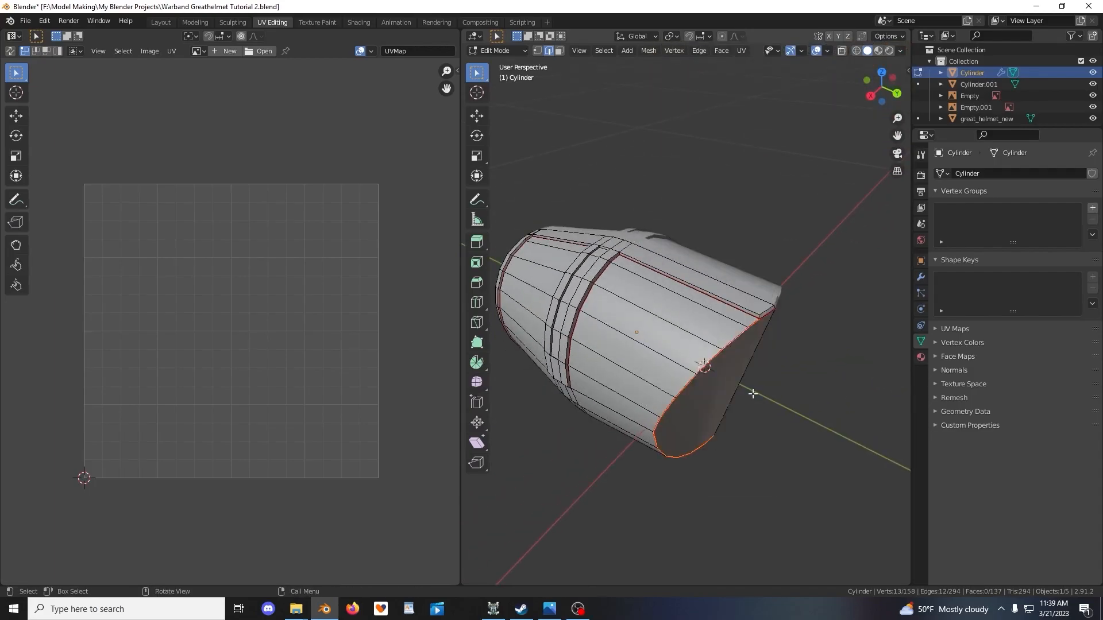
Examine the helmet in Object Mode, return to Edit Mode and check the seams around the raised cross and both ends
scroll(753, 394, down, 3)
key(Tab)
middle_drag(722, 414, 747, 340)
key(Tab)
scroll(744, 340, up, 3)
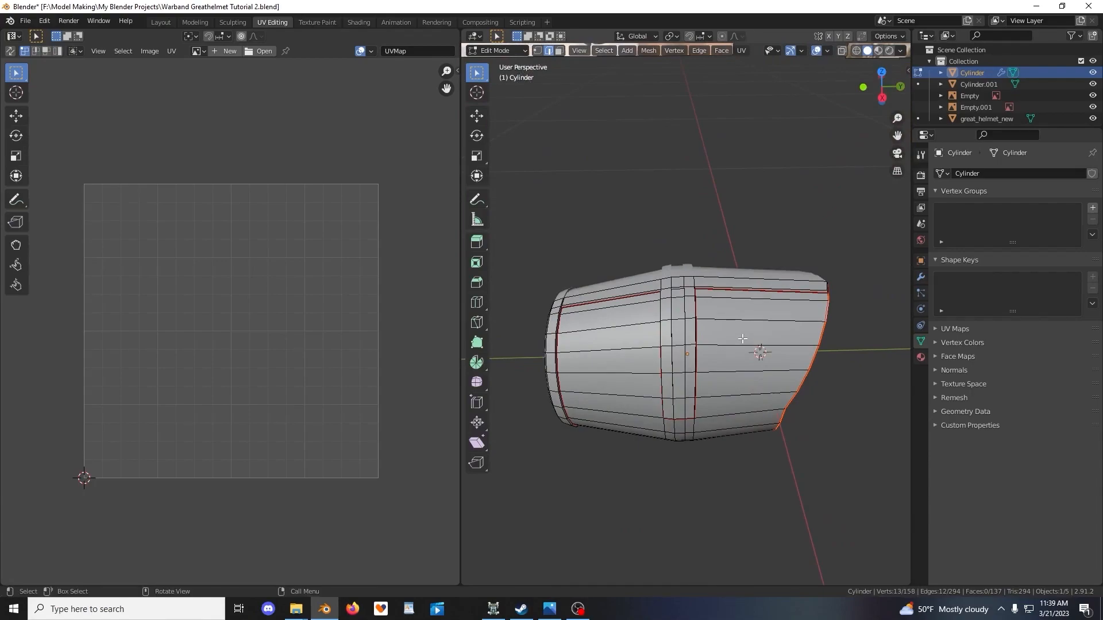
scroll(748, 331, up, 2)
mouse_move(749, 329)
middle_down()
mouse_move(721, 322)
mouse_move(754, 324)
middle_up()
scroll(753, 325, up, 2)
scroll(753, 325, up, 2)
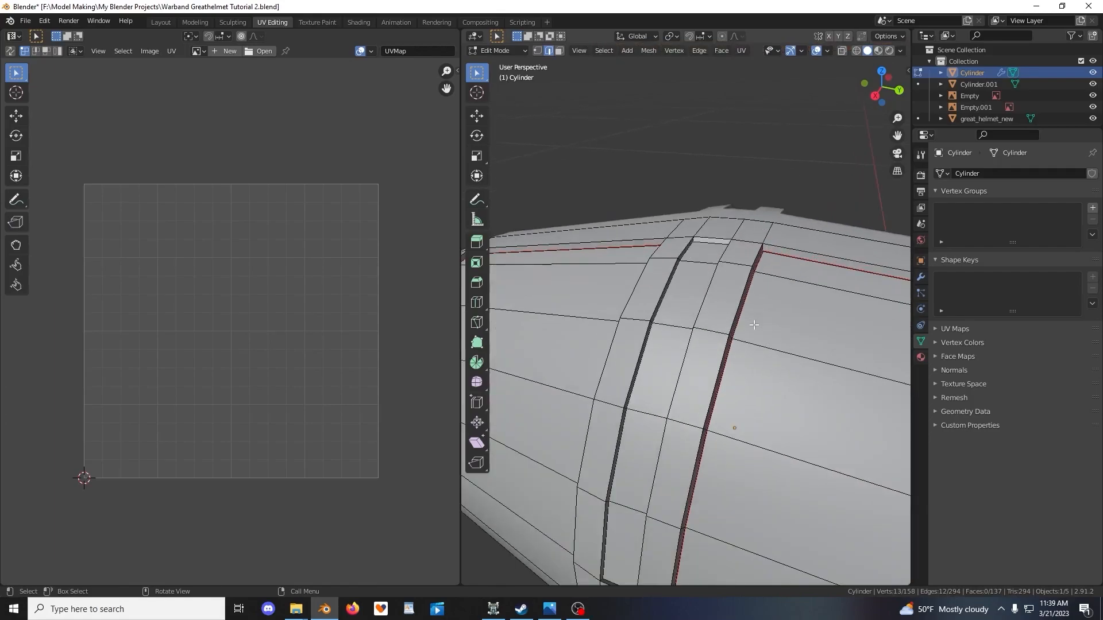
scroll(754, 325, down, 5)
middle_drag(753, 324, 706, 282)
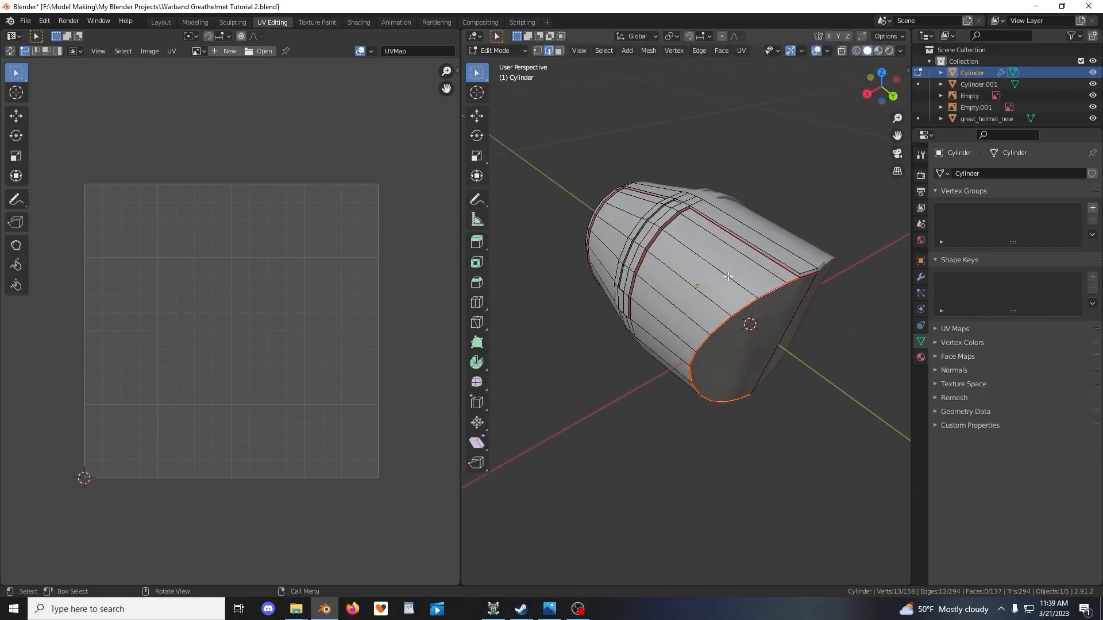
Select the entire half mesh and unwrap it
key(a)
key(u)
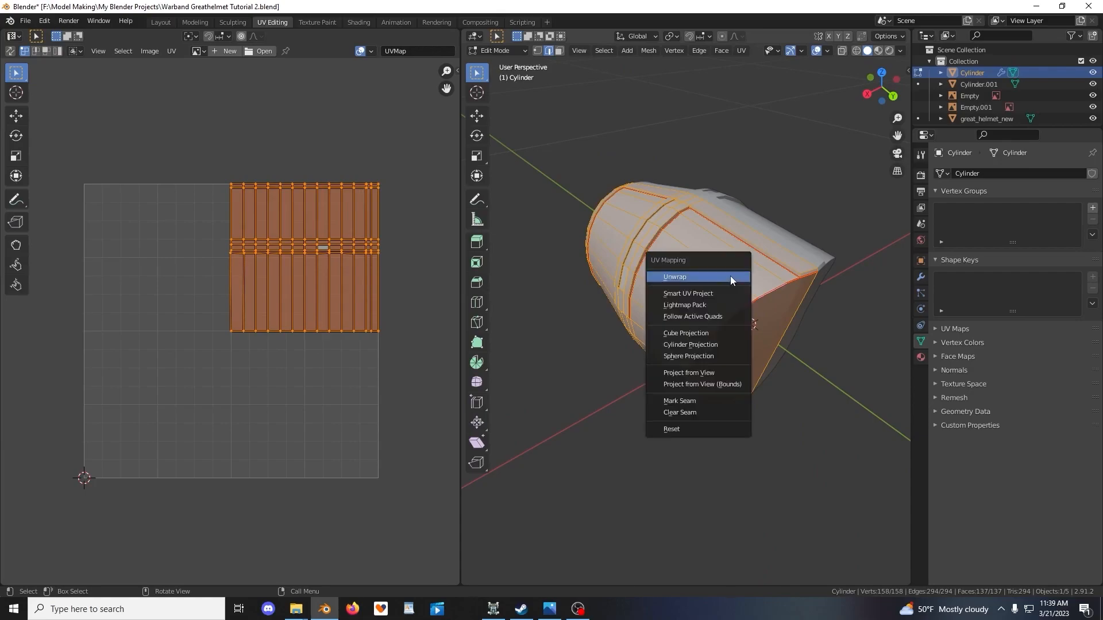
click(729, 277)
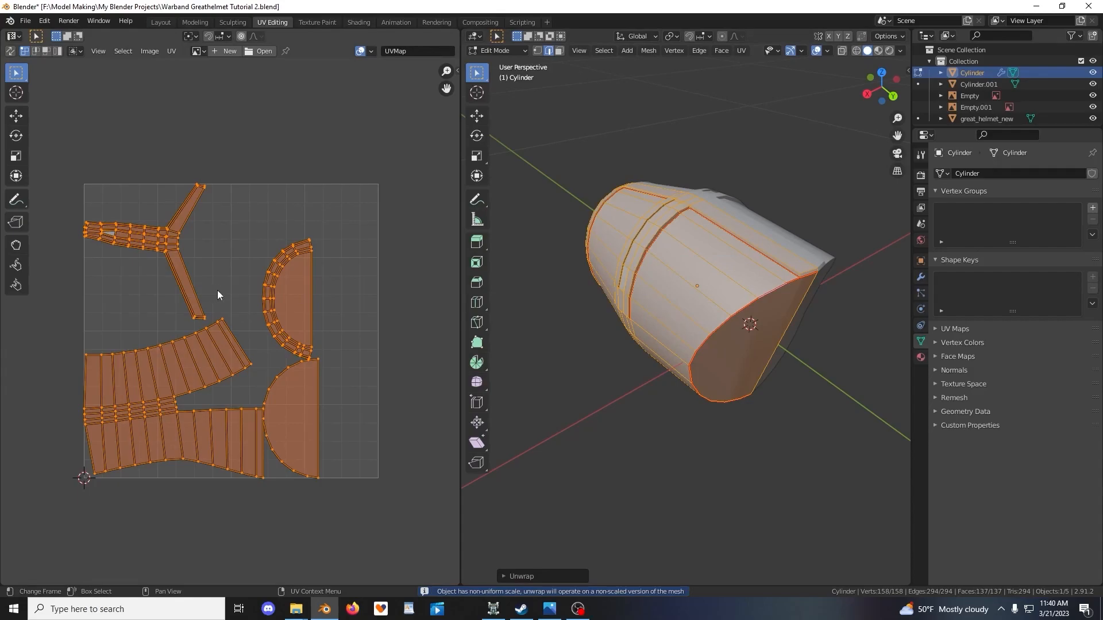
Switch to face selection and select the cross's upright strip of faces along the helmet's centre line
middle_drag(691, 279, 626, 338)
scroll(731, 319, up, 2)
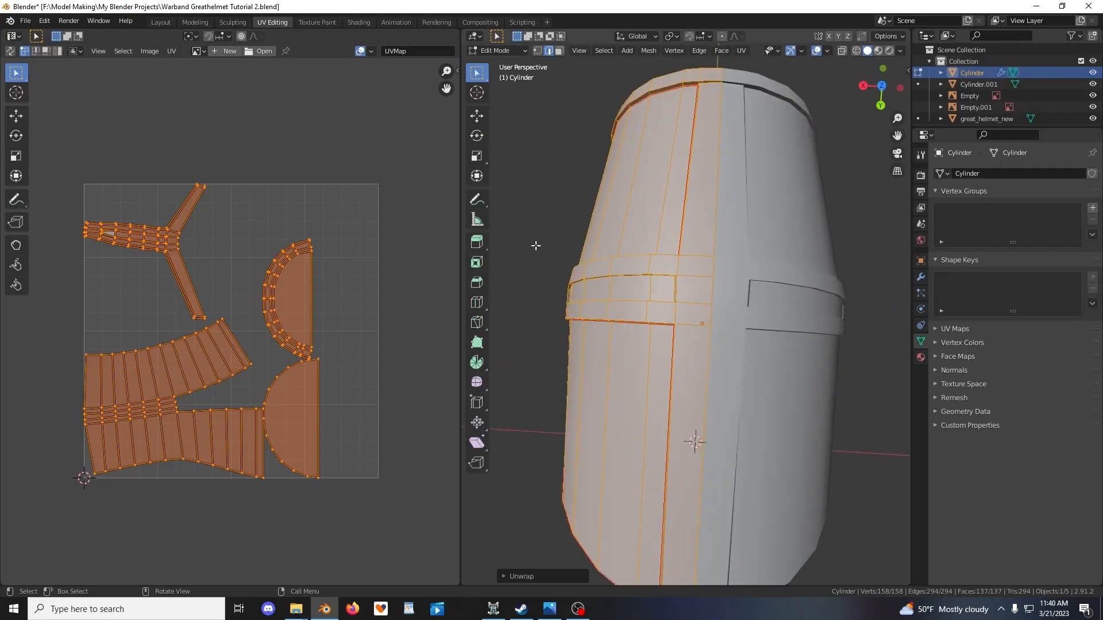
click(557, 52)
click(710, 203)
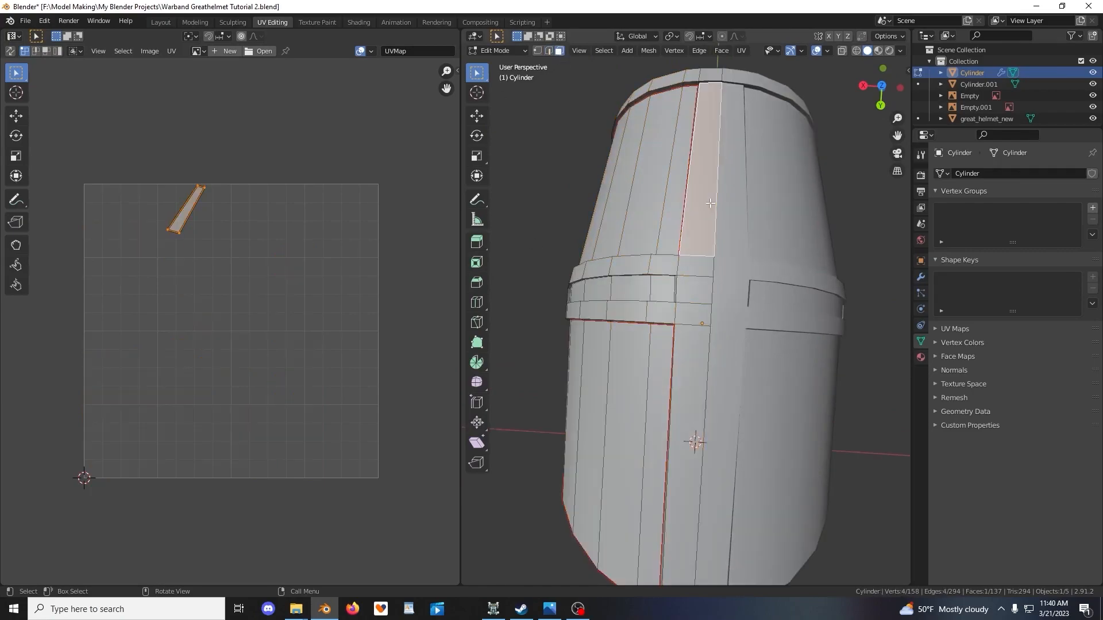
shift+click(693, 392)
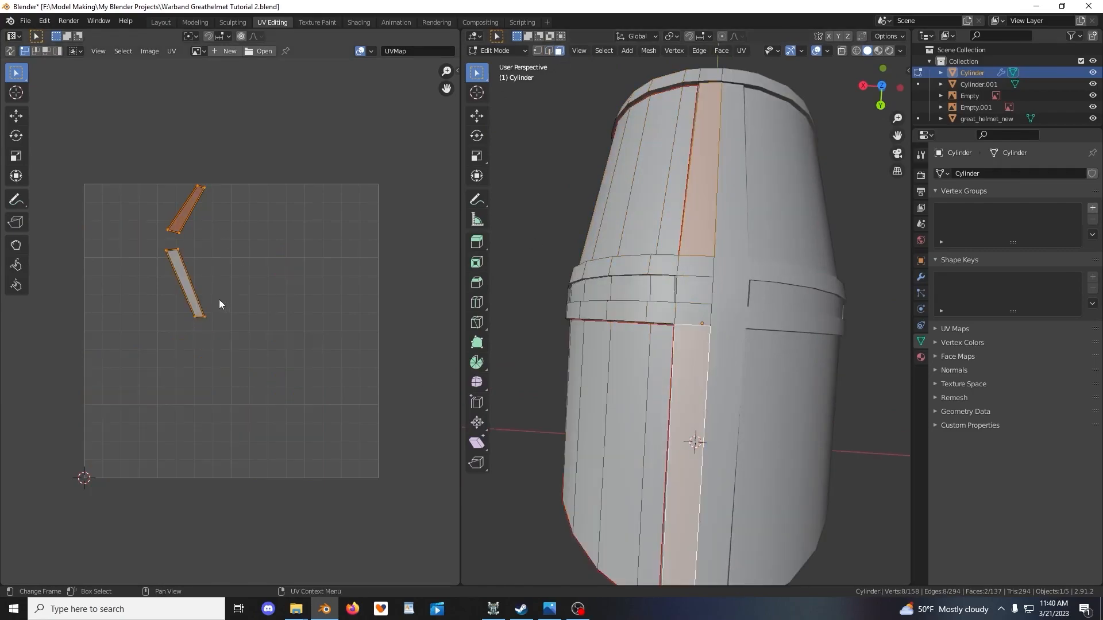
ctrl+click(695, 266)
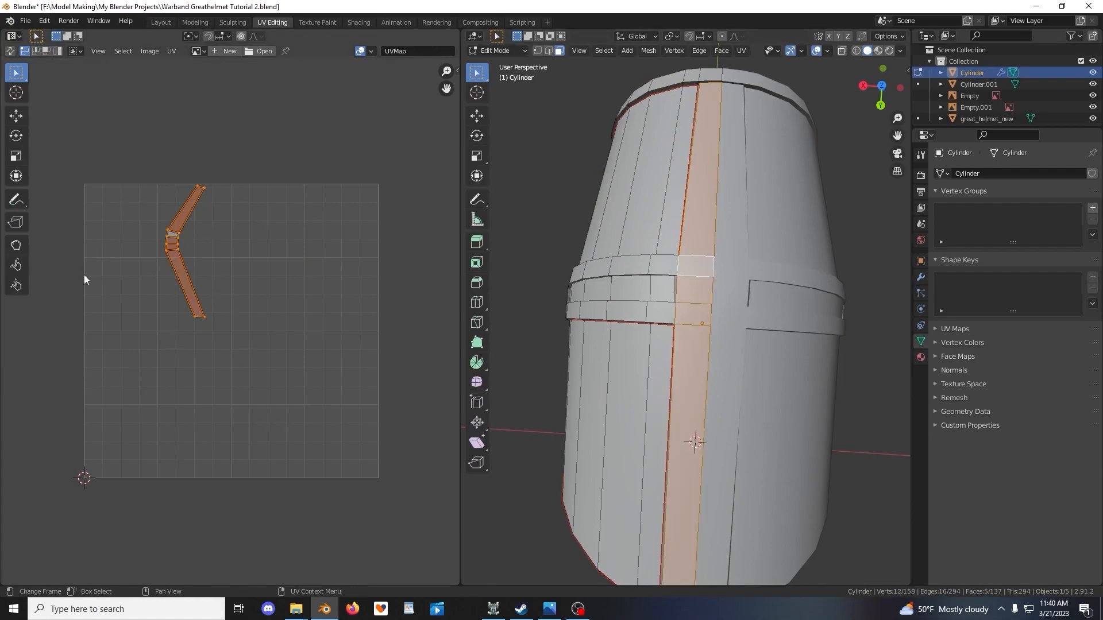
Try to straighten the upright's UV strip by moving its end vertices about -0.10 along X
scroll(686, 322, down, 3)
drag(182, 305, 240, 346)
shift+drag(184, 162, 235, 193)
key(g)
key(x)
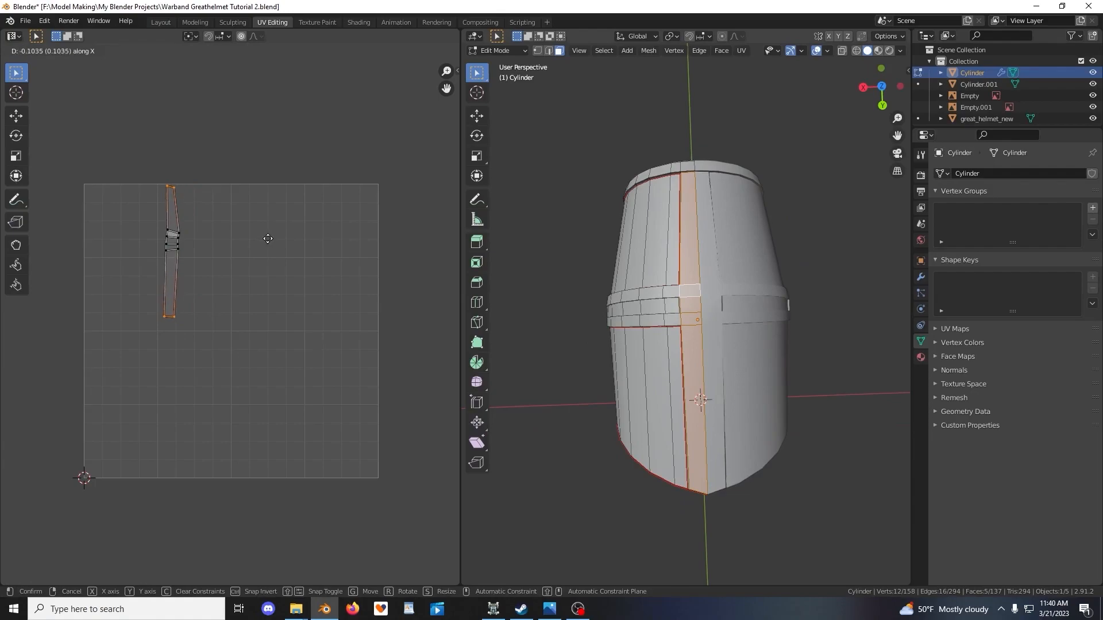
click(268, 239)
key(ctrl+z)
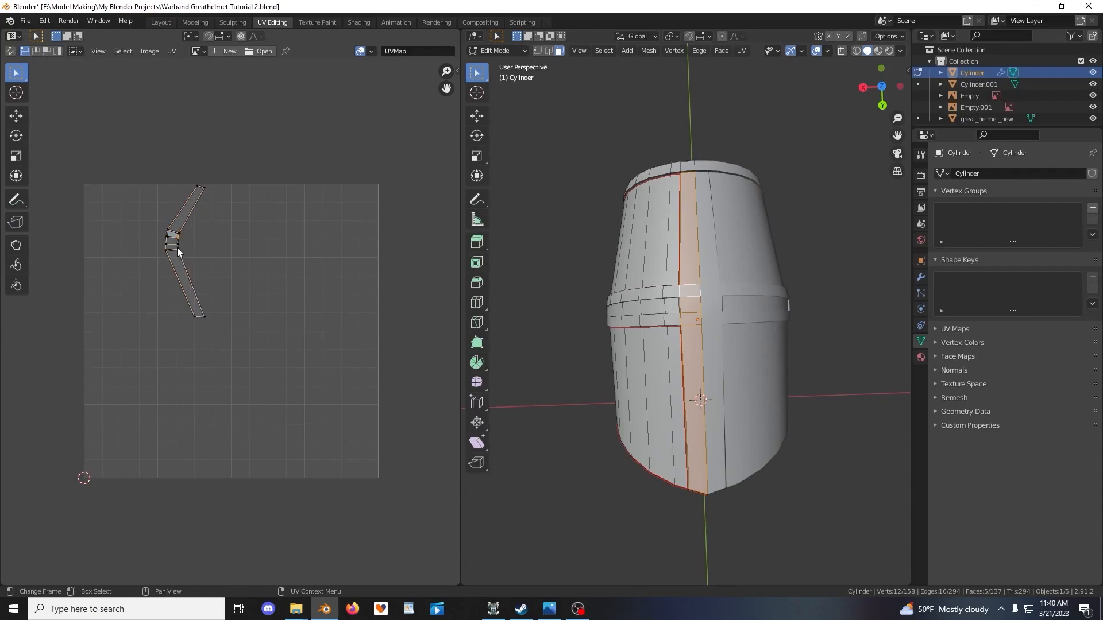
Undo the UV and face selections back to the full selection of the unwrapped half
key(a)
drag(160, 207, 204, 270)
key(ctrl+z)
key(ctrl+z)
key(ctrl+z)
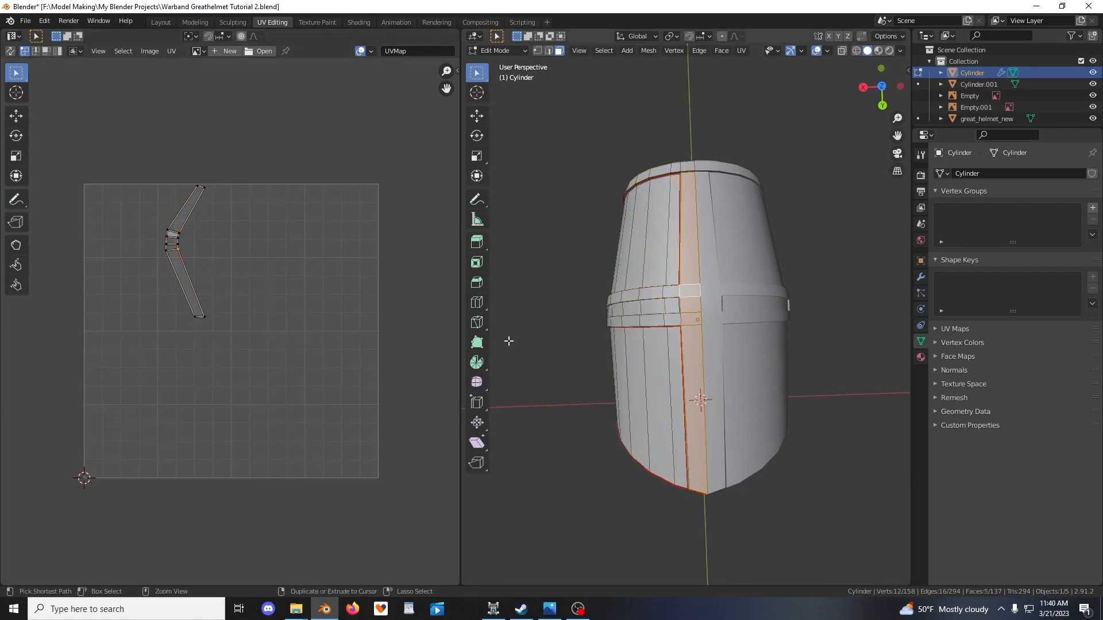
key(ctrl+z)
key(ctrl+z)
key(ctrl+z)
key(ctrl+z)
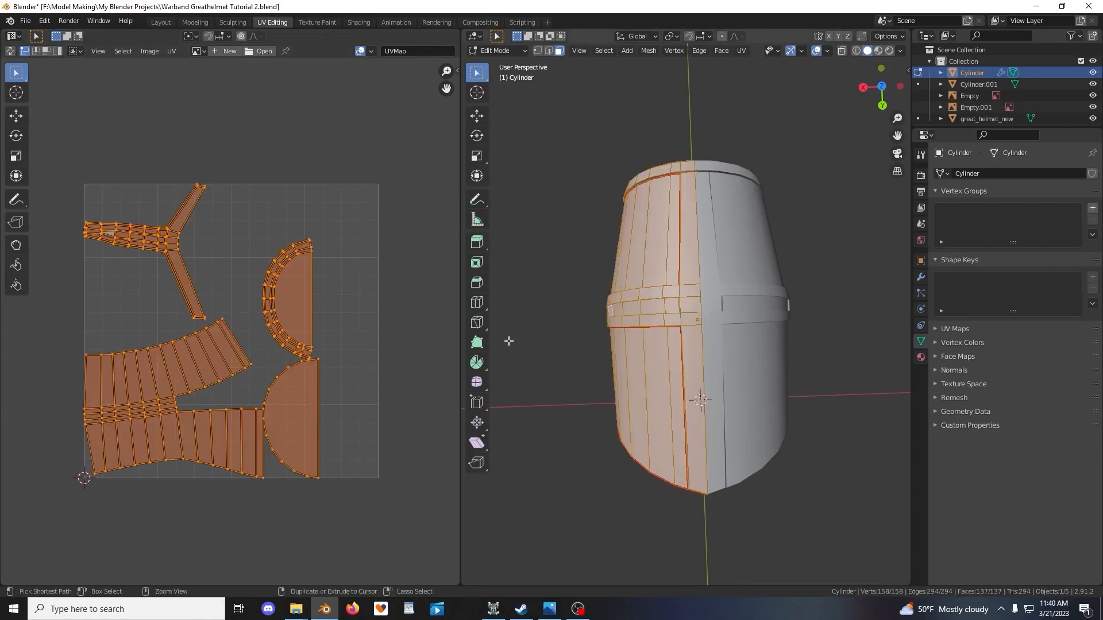
Return to Object Mode and apply the helmet's Mirror modifier
key(Tab)
middle_drag(679, 375, 752, 307)
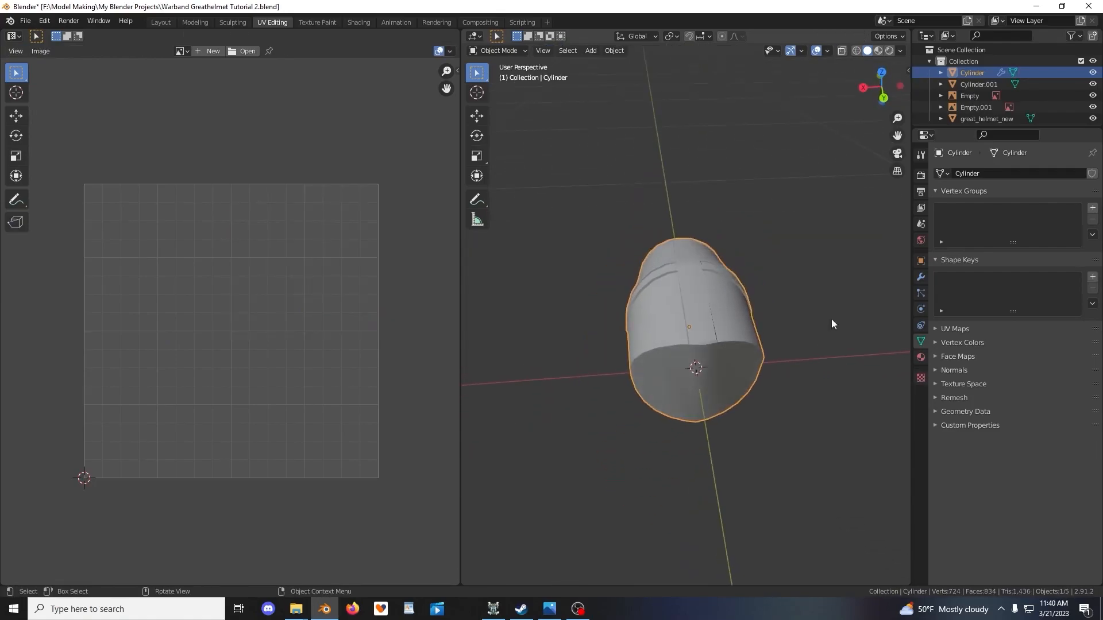
click(921, 278)
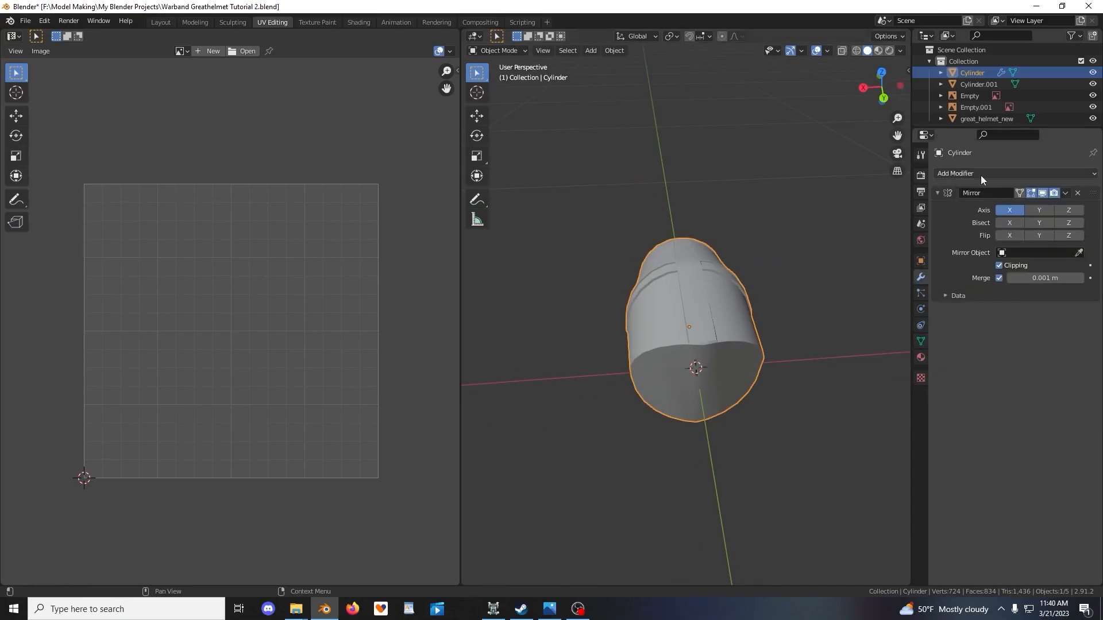
click(1066, 195)
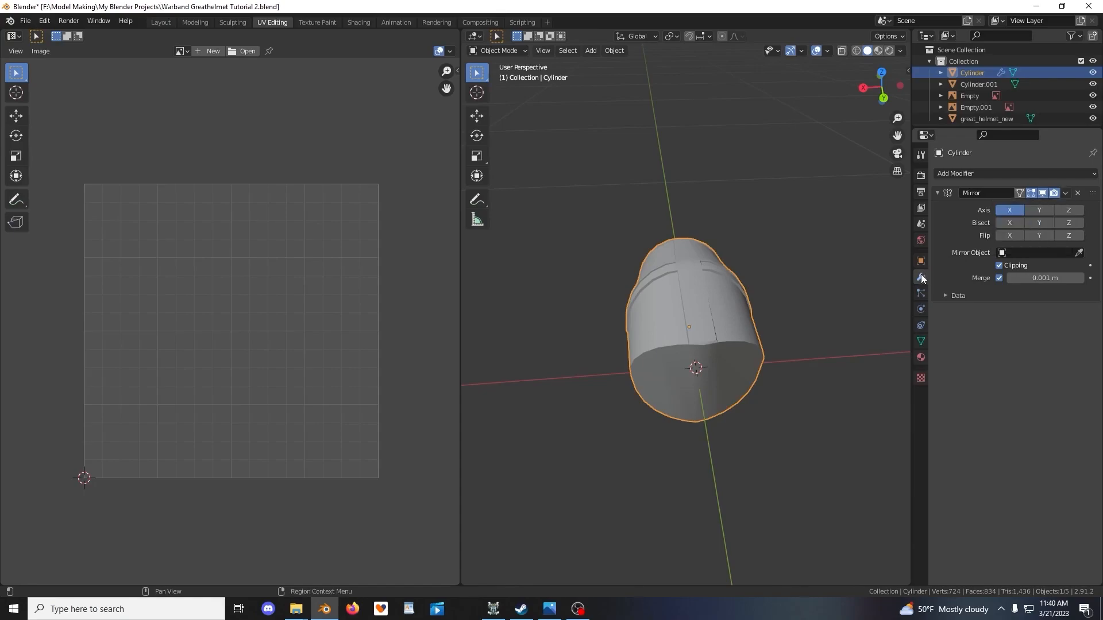
click(1066, 194)
click(1044, 203)
Enter Edit Mode with face selection and select single faces on both halves to check the mirrored geometry
key(Tab)
middle_drag(812, 259, 720, 301)
click(699, 344)
click(559, 51)
click(728, 276)
click(719, 318)
click(684, 325)
Select all faces of the full helmet and unwrap them along the marked seams
key(a)
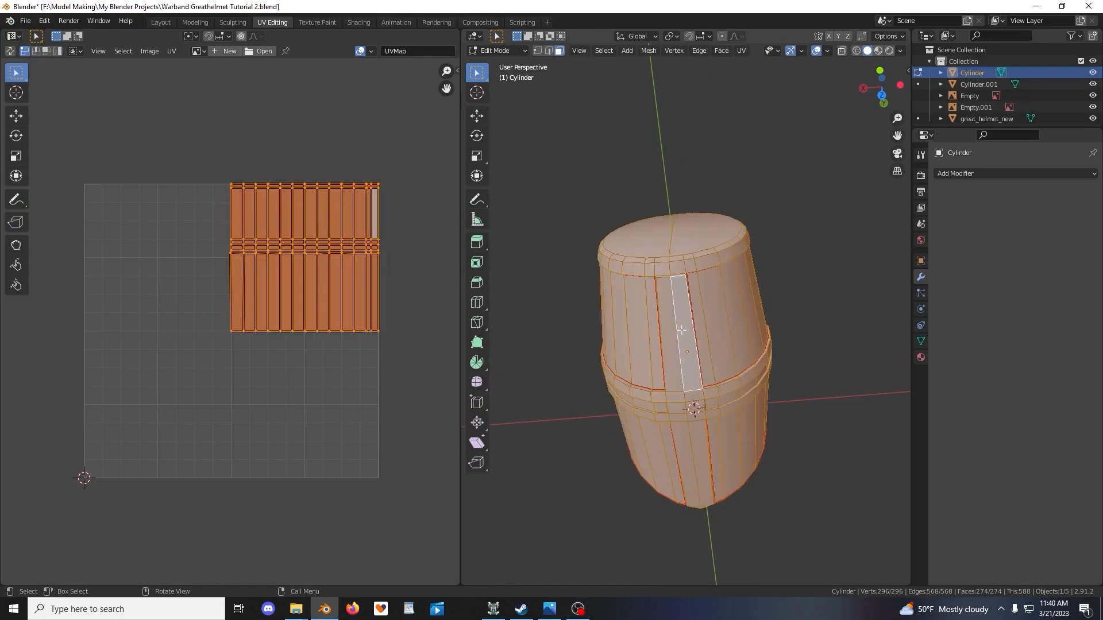
middle_drag(681, 330, 714, 346)
middle_drag(680, 298, 738, 330)
key(u)
click(737, 329)
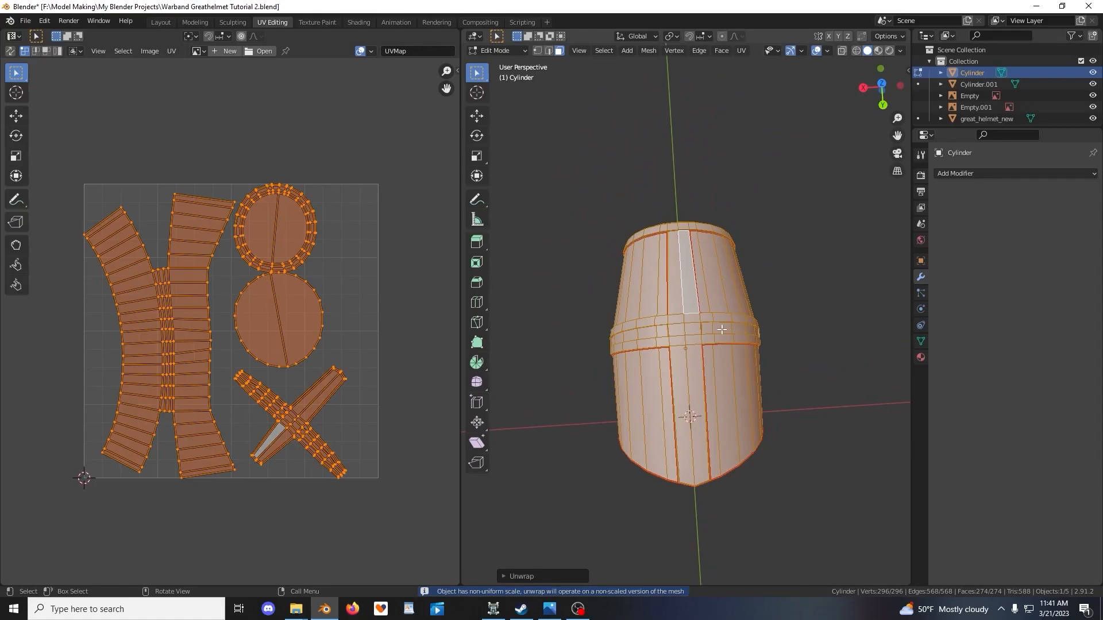
Select the linked faces of the raised cross and examine its complete UV island
scroll(298, 309, up, 3)
middle_drag(661, 323, 696, 345)
click(696, 345)
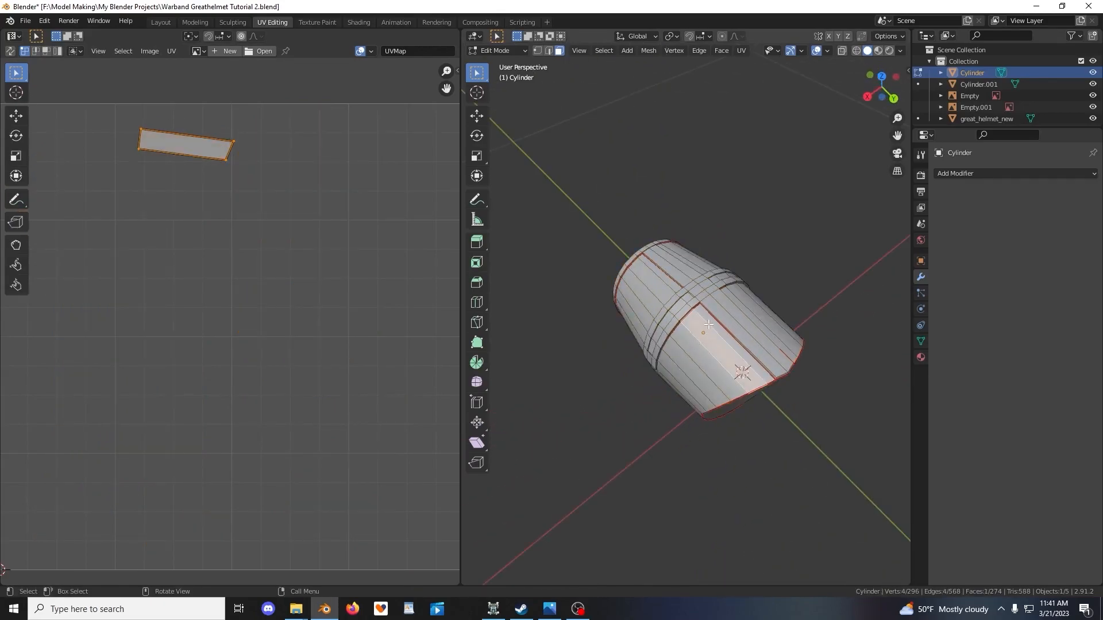
middle_drag(708, 324, 710, 319)
scroll(711, 312, up, 3)
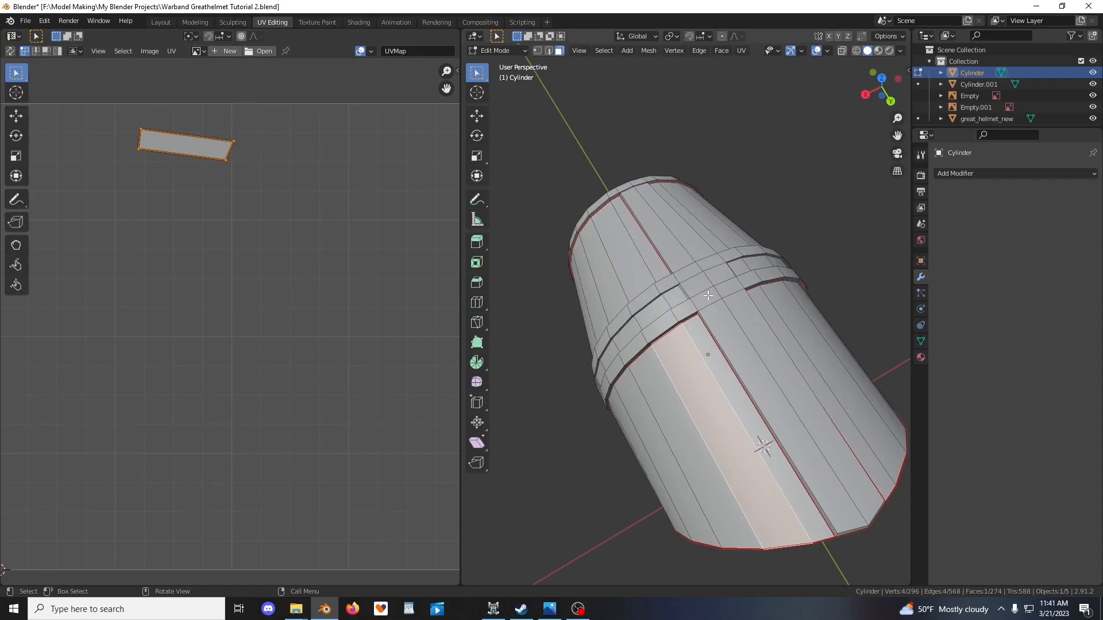
key(ctrl+l)
click(702, 296)
key(ctrl+l)
scroll(698, 319, down, 2)
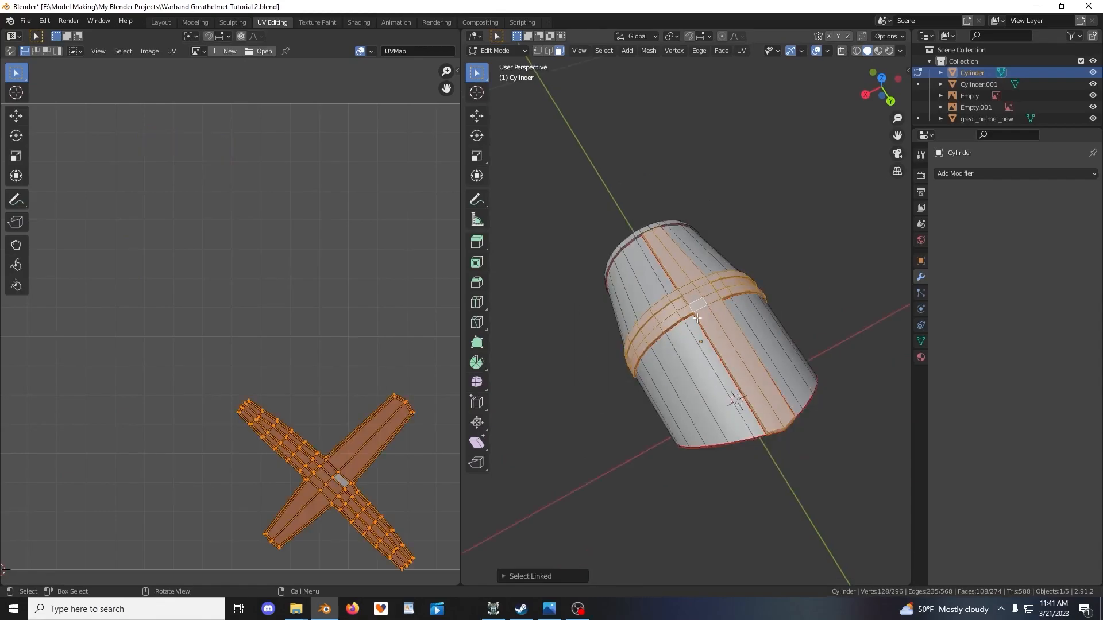
scroll(297, 419, down, 2)
middle_drag(649, 340, 772, 417)
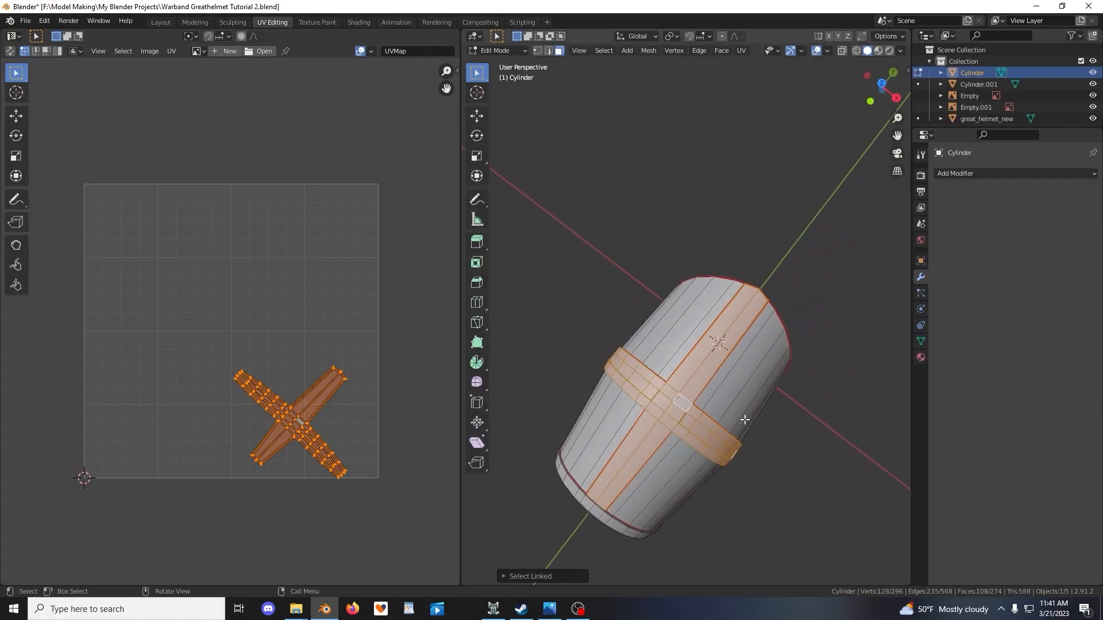
Select groups of three faces on the helmet's middle band beyond the cross's arms to check where they lie in the UV layout
middle_drag(669, 403, 713, 362)
click(737, 332)
shift+click(747, 334)
shift+click(729, 331)
middle_drag(759, 332, 560, 330)
scroll(608, 365, up, 3)
click(627, 395)
shift+click(644, 394)
shift+click(661, 389)
Select the linked faces of the helmet's main body and examine the UV island they form
key(a)
middle_drag(661, 389, 659, 325)
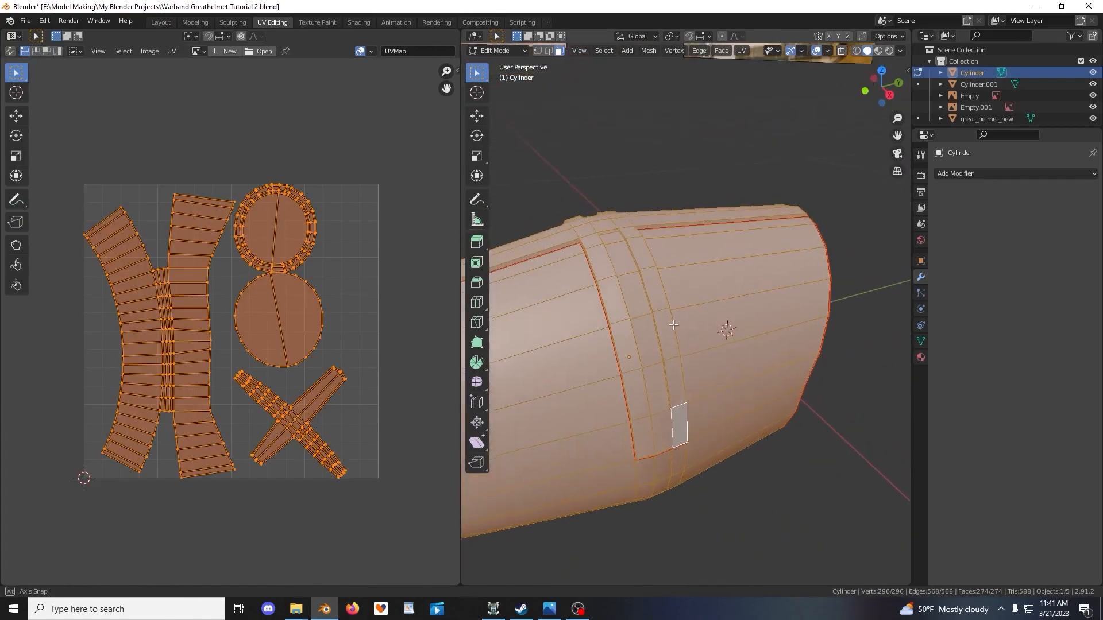
click(659, 324)
scroll(730, 311, down, 3)
middle_drag(729, 313, 706, 279)
click(640, 349)
key(ctrl+l)
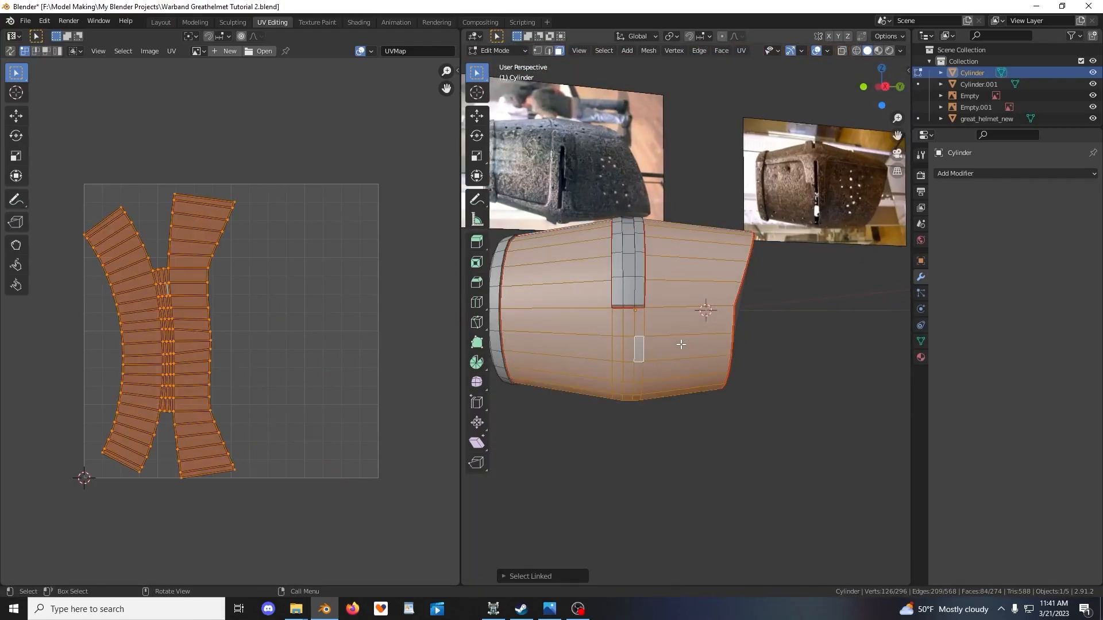
middle_drag(620, 335, 747, 218)
middle_drag(587, 385, 747, 377)
Select all helmet faces and examine the UV layout where the two end cap islands nearly touch
key(a)
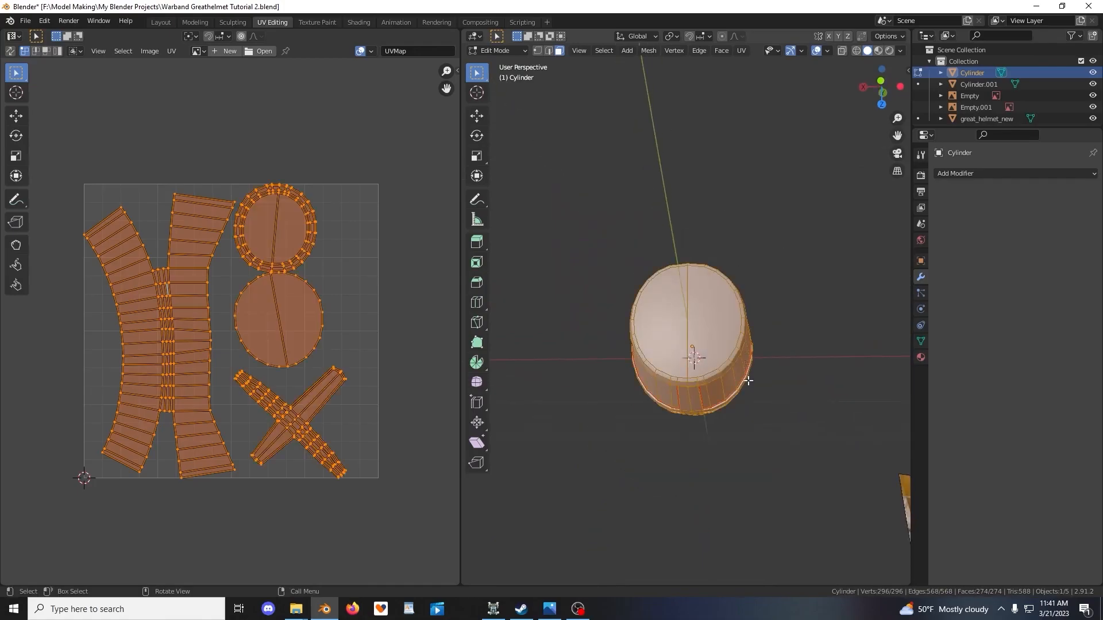
scroll(340, 390, up, 6)
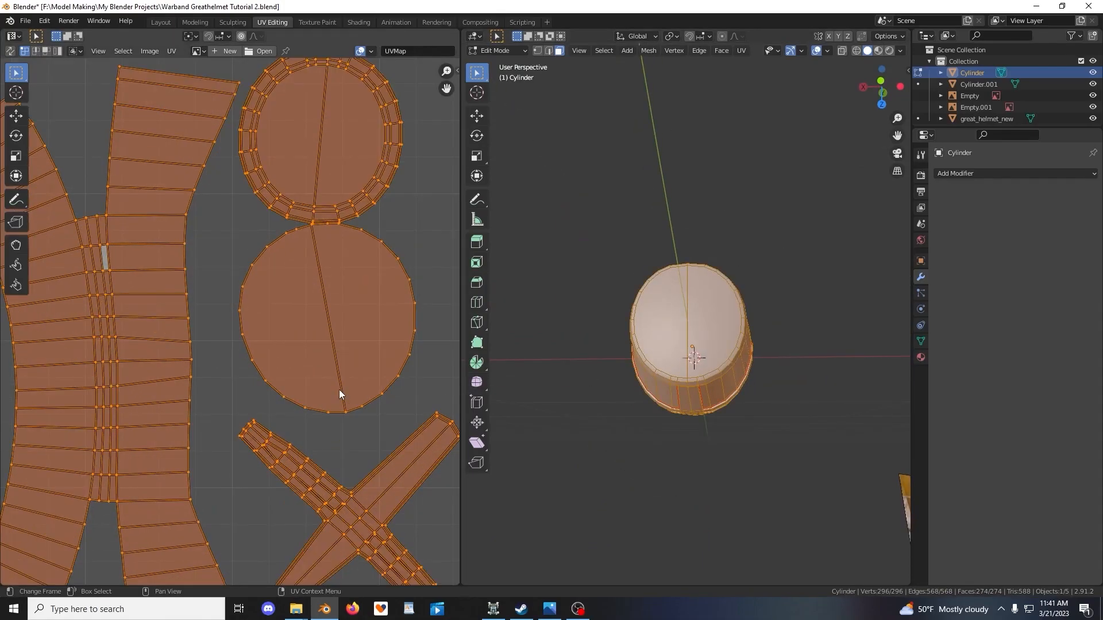
scroll(338, 398, up, 5)
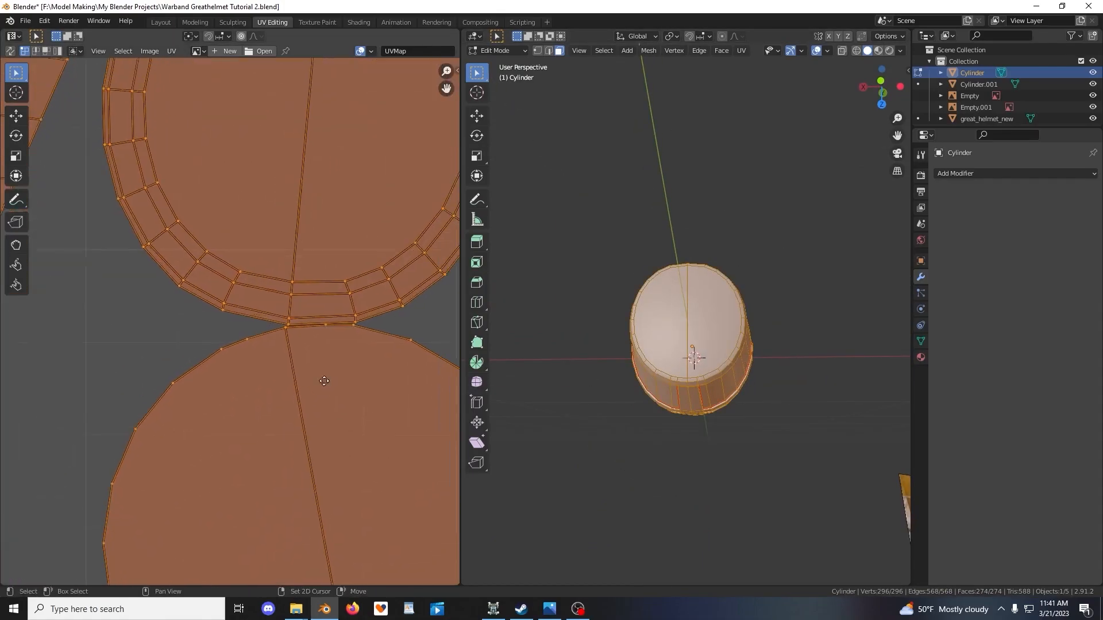
scroll(312, 360, down, 10)
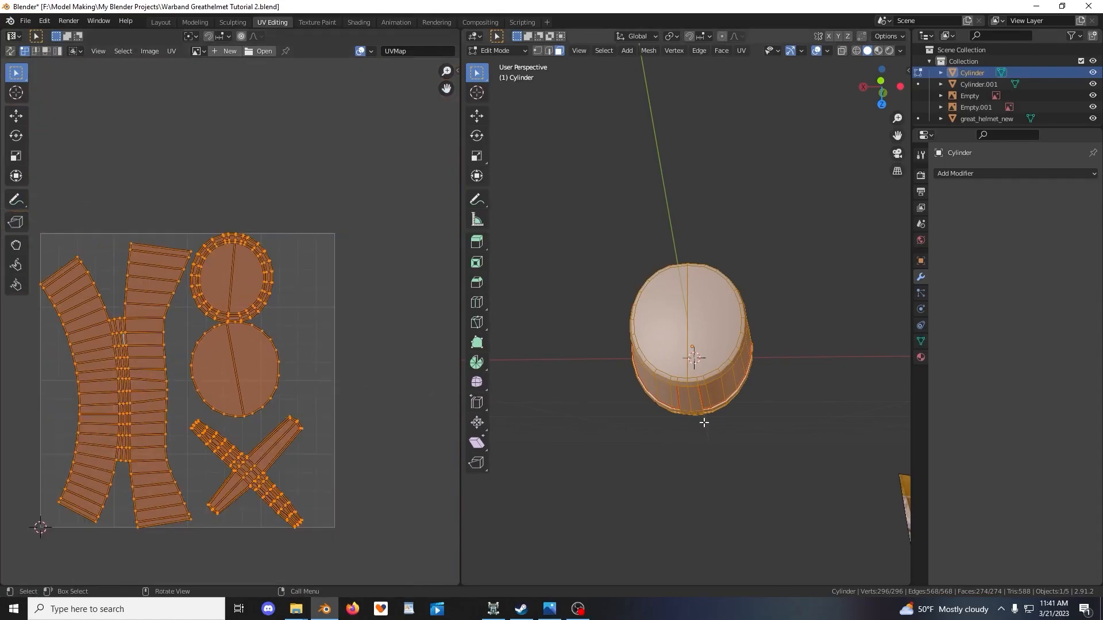
Examine the raised cross's UV island and check where a face in the middle band's centre row lies in it
middle_drag(785, 431, 745, 345)
scroll(737, 300, up, 3)
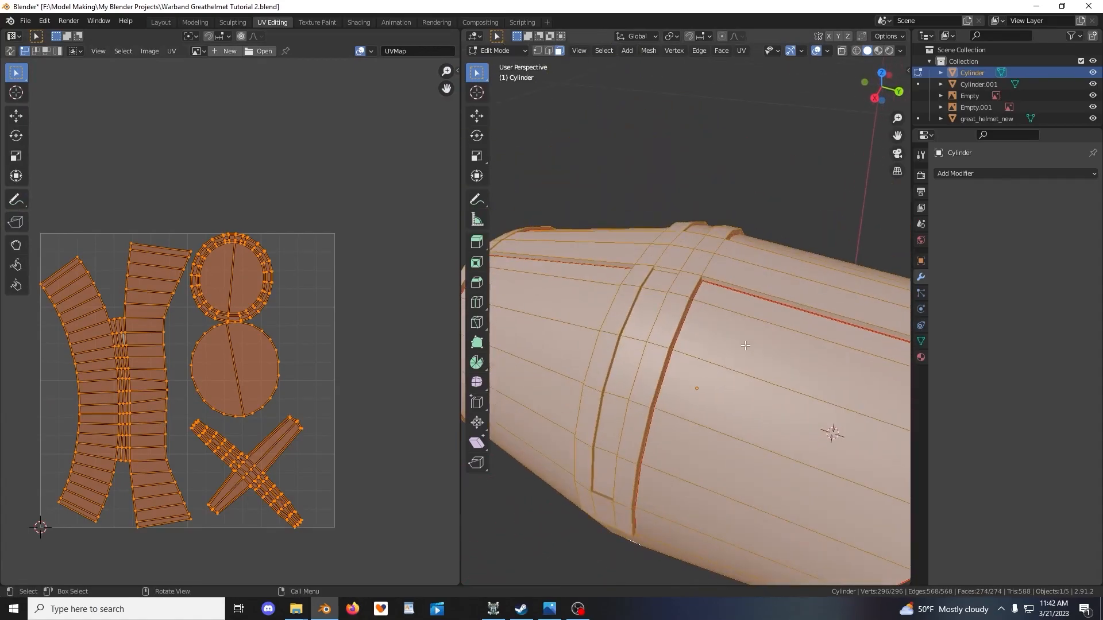
scroll(745, 347, down, 4)
scroll(285, 394, up, 3)
middle_drag(269, 460, 285, 232)
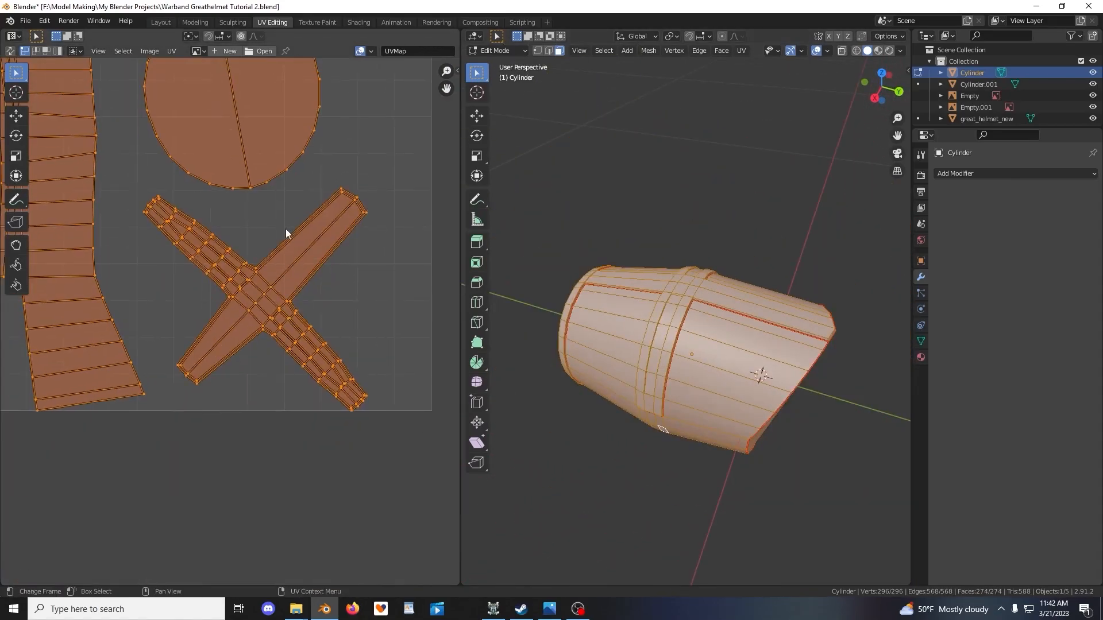
middle_drag(725, 319, 744, 348)
scroll(687, 386, up, 3)
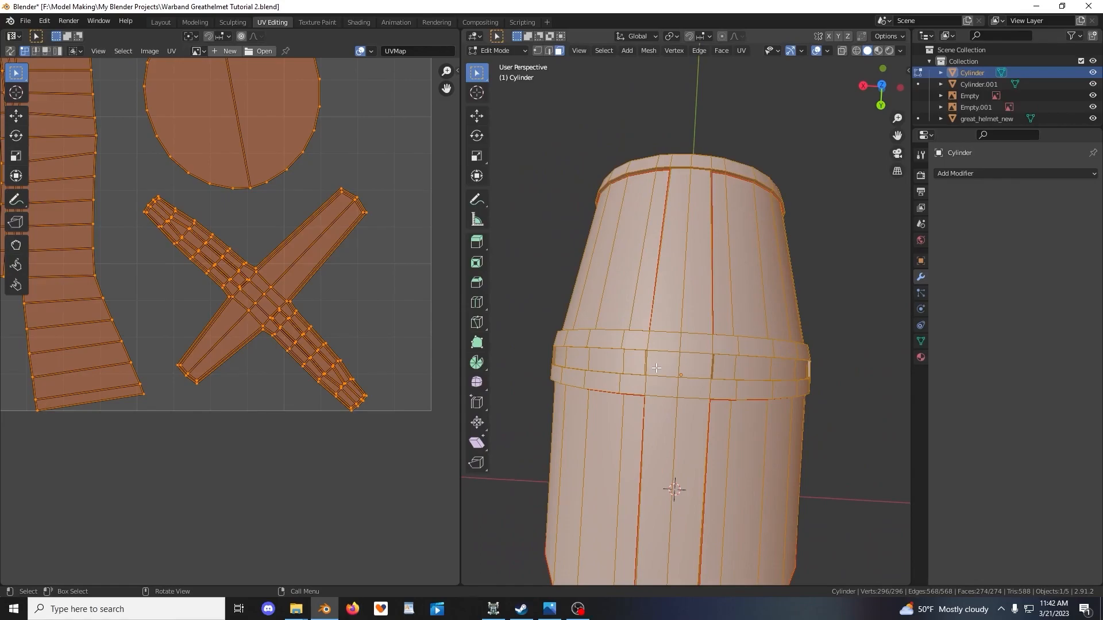
middle_drag(688, 362, 738, 322)
click(712, 256)
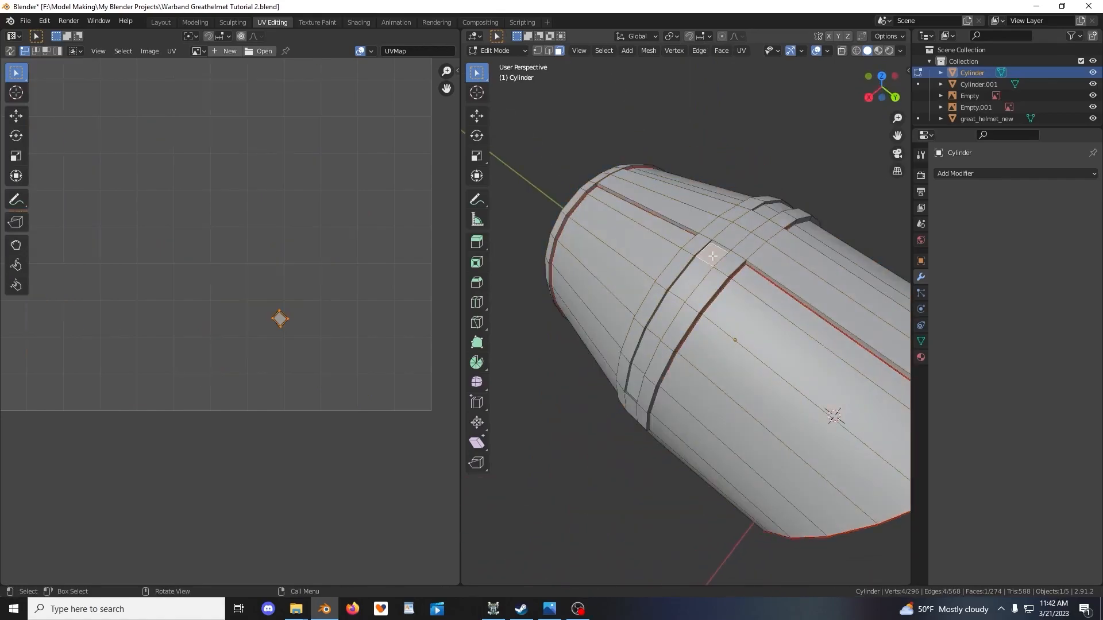
key(a)
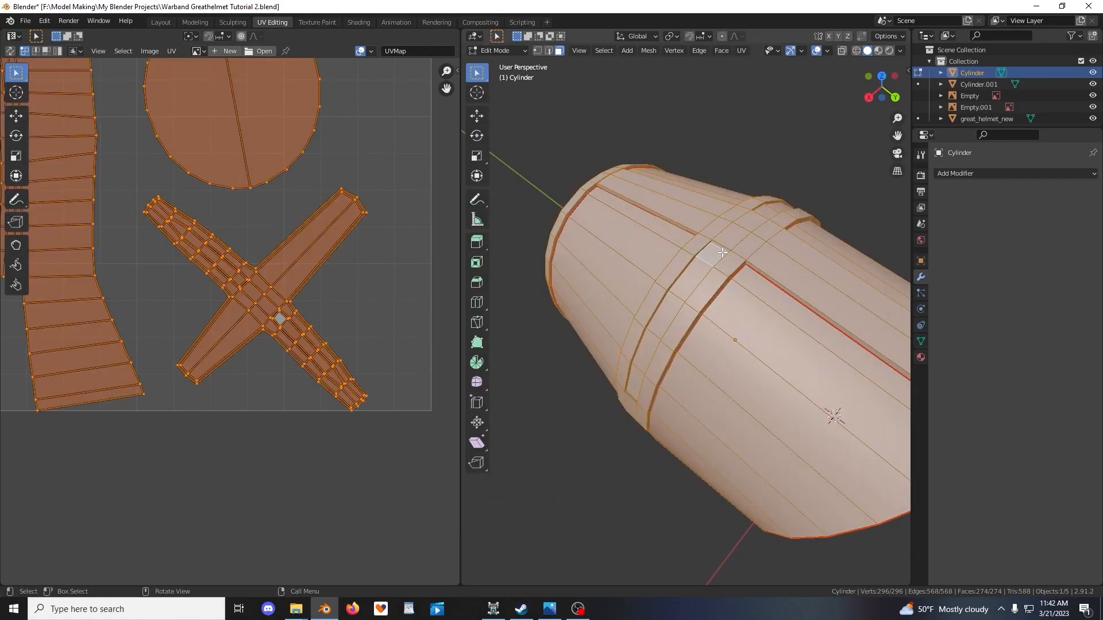
Select five faces along the centre row of the helmet's middle band on each side of the cross
click(710, 255)
shift+click(695, 284)
shift+click(681, 315)
shift+click(664, 345)
shift+click(649, 375)
middle_drag(649, 374, 657, 320)
shift+click(665, 325)
shift+click(702, 339)
shift+click(741, 357)
middle_drag(752, 381, 667, 344)
shift+click(665, 345)
shift+click(678, 388)
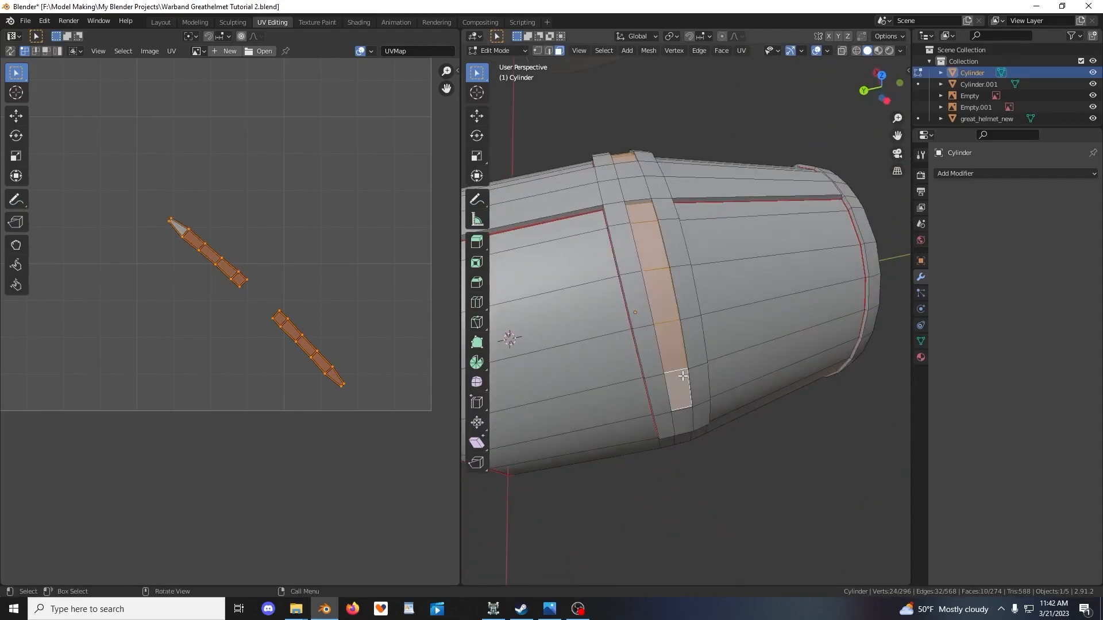
Rotate one UV strip of the middle band about half a turn and move it onto the other strip
middle_drag(331, 356, 357, 345)
click(306, 312)
drag(289, 285, 387, 398)
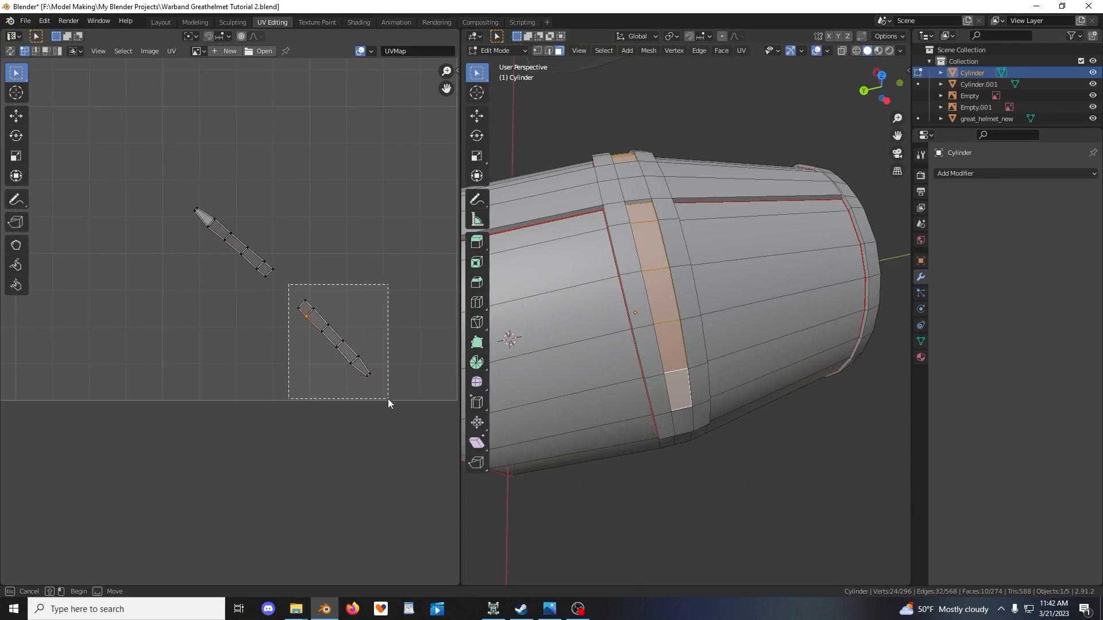
key(r)
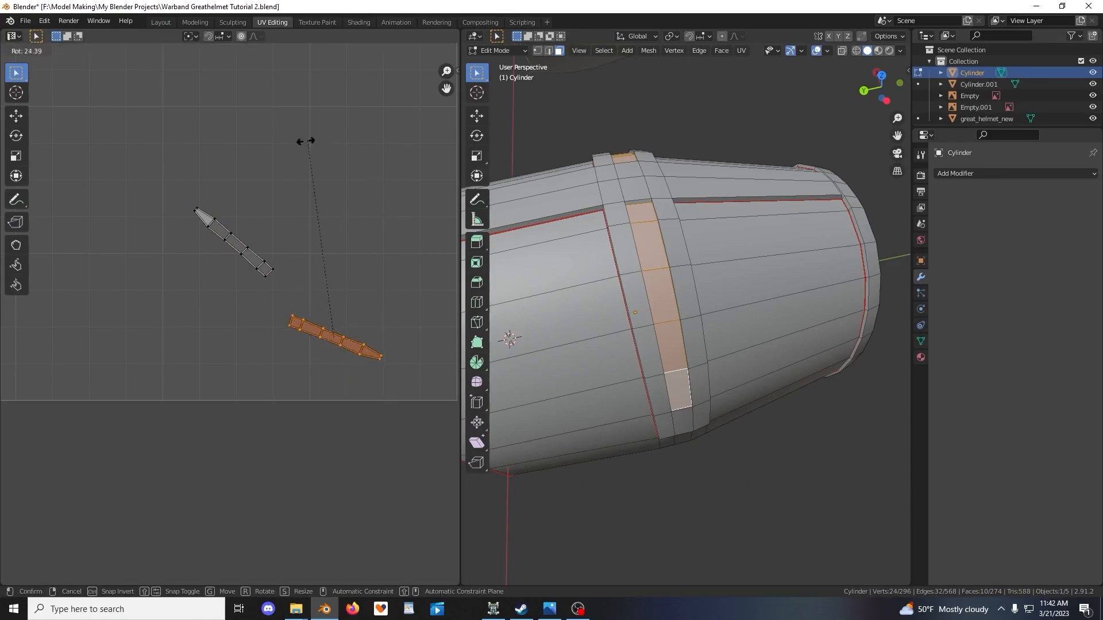
click(306, 466)
key(g)
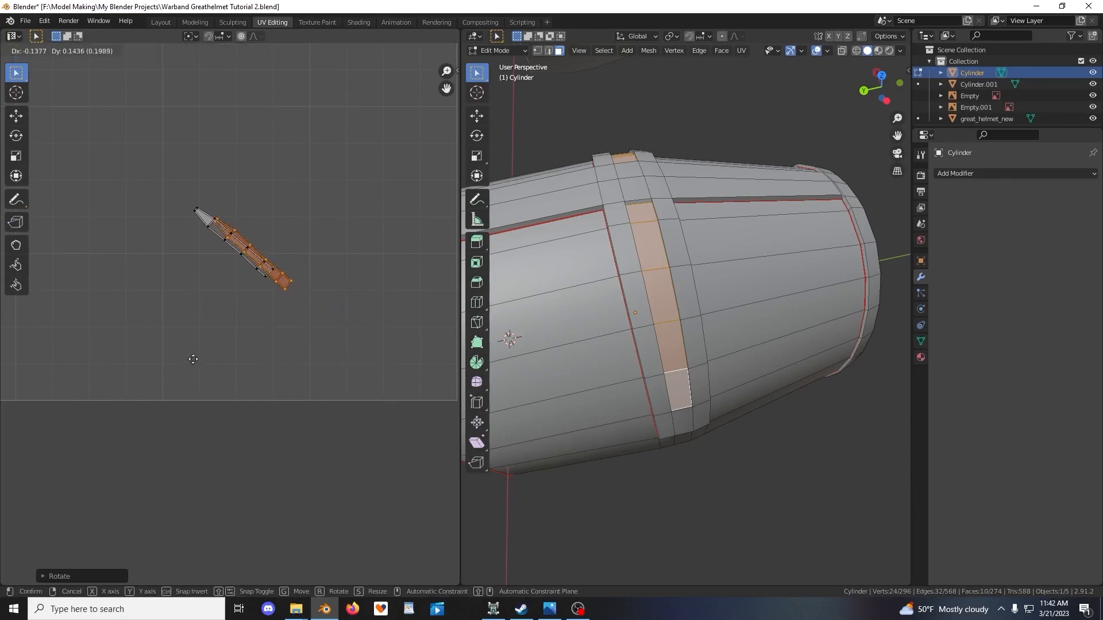
click(174, 350)
Fine-tune the rotation and position of the moved UV strip until it overlaps the other strip
middle_drag(231, 312, 260, 421)
scroll(261, 419, up, 3)
scroll(336, 302, up, 2)
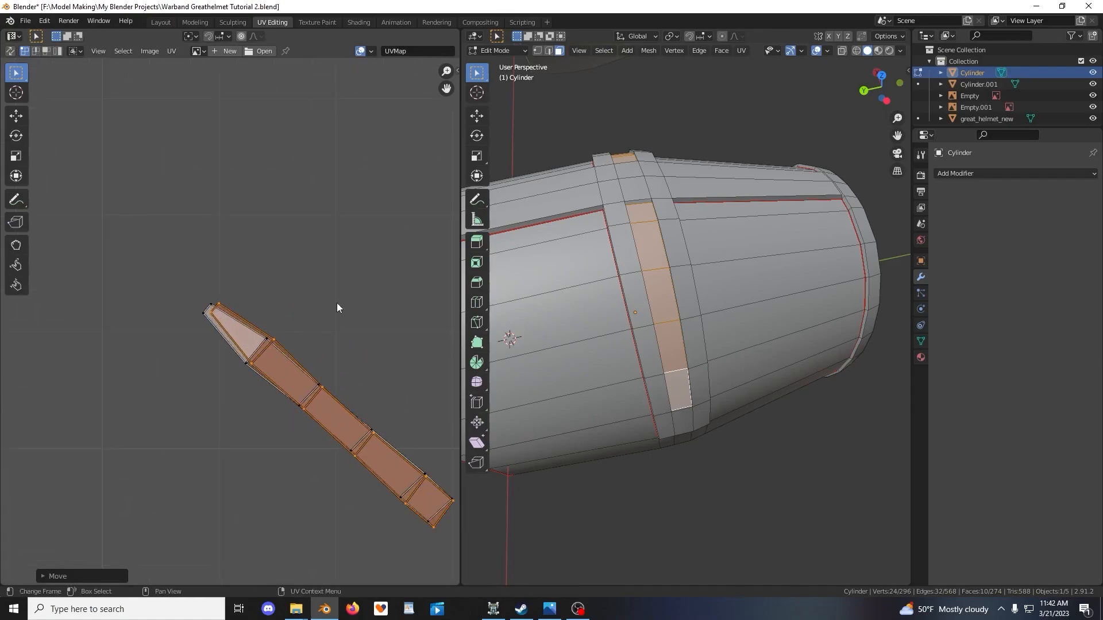
key(r)
click(335, 298)
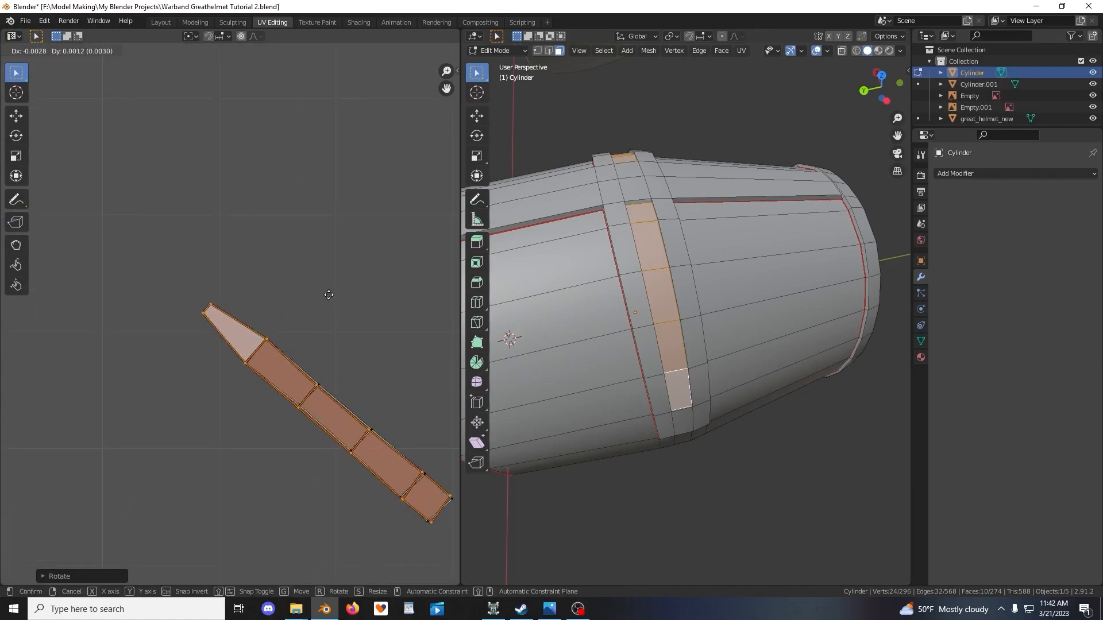
Move the overlapping UV strips out of the UV square into the empty space beside it
scroll(322, 310, down, 4)
scroll(277, 402, down, 5)
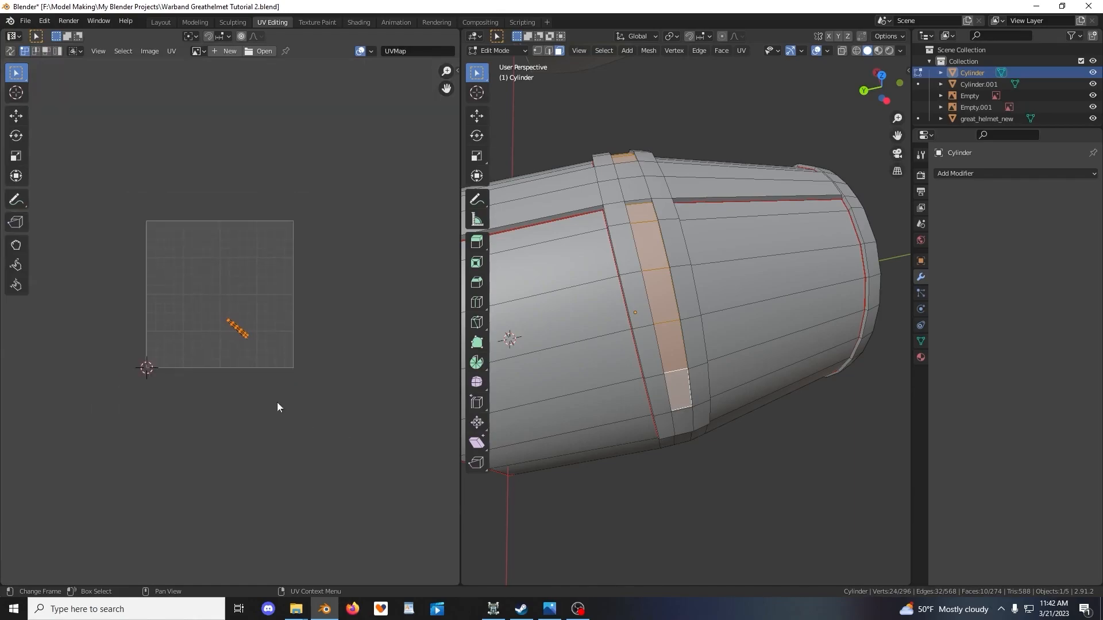
key(g)
click(348, 385)
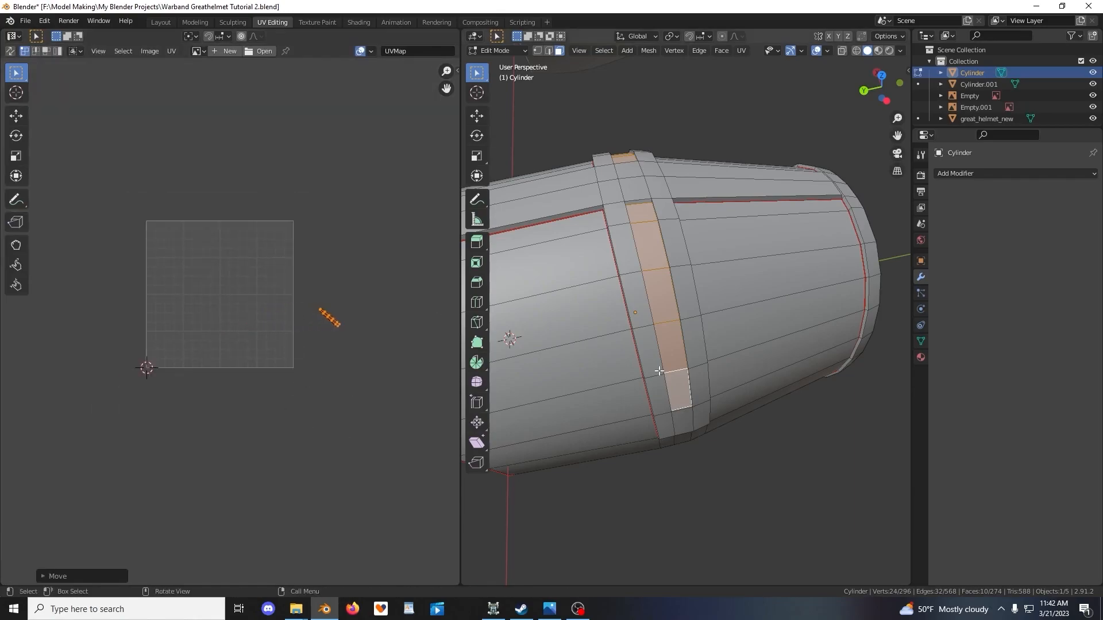
Show the UVs of all helmet faces and select only the stacked strips outside the UV square
key(a)
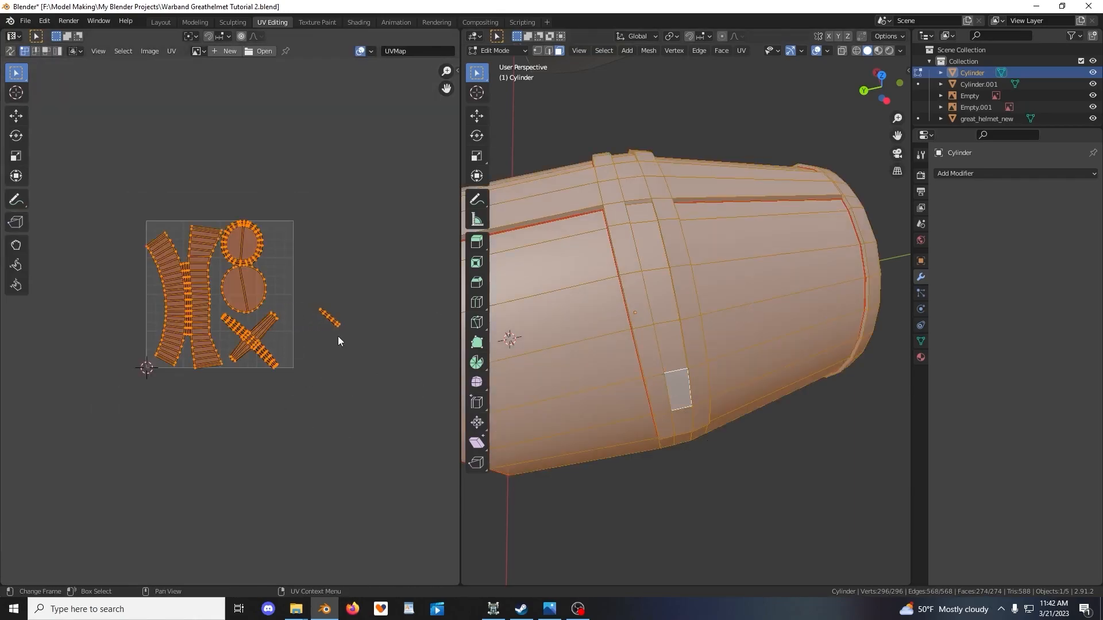
scroll(345, 336, up, 7)
middle_drag(376, 287, 323, 285)
drag(336, 236, 459, 381)
scroll(177, 407, up, 6)
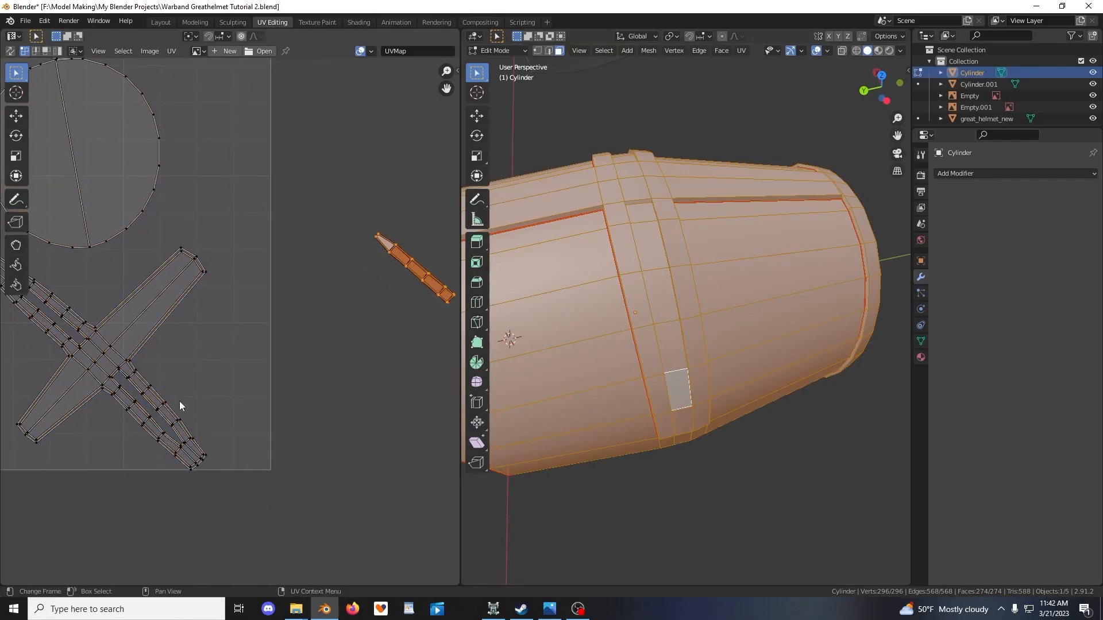
Examine the cross's UV island around the gaps from which the strips were taken out
middle_drag(130, 413, 230, 353)
scroll(230, 353, up, 1)
shift+middle_drag(84, 418, 232, 366)
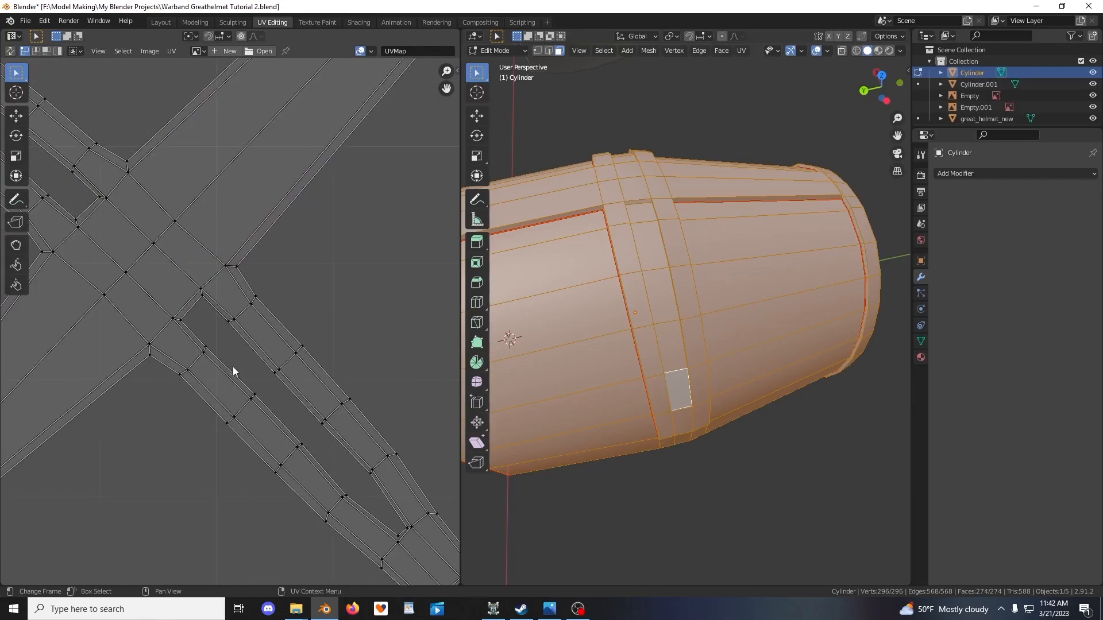
scroll(238, 369, up, 2)
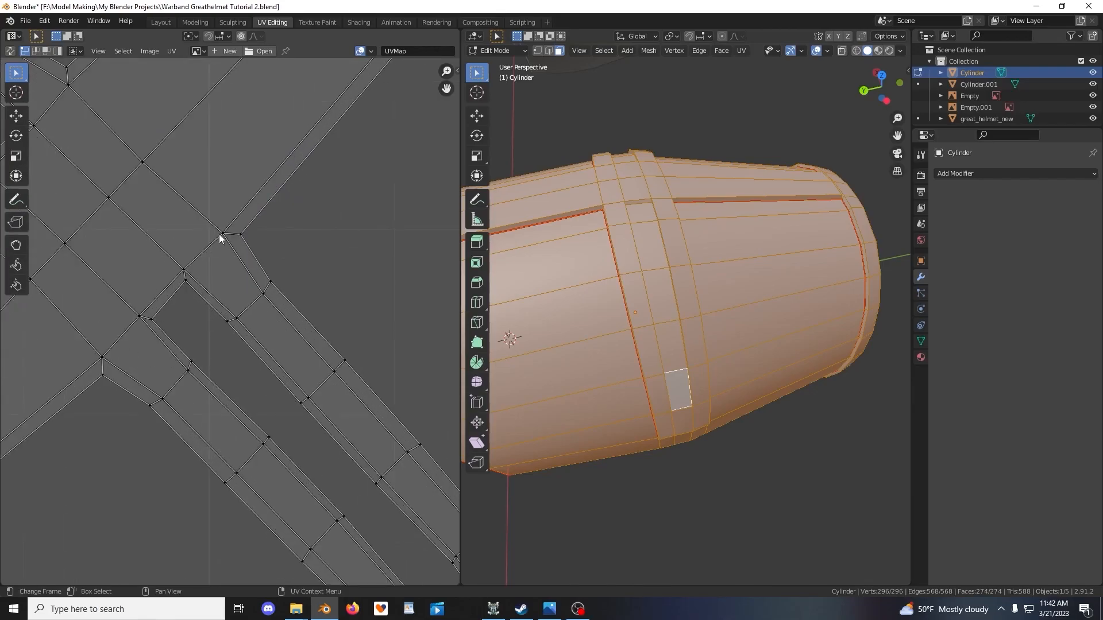
scroll(271, 260, down, 7)
scroll(248, 292, up, 1)
shift+middle_drag(252, 289, 247, 332)
scroll(250, 312, up, 2)
scroll(250, 313, down, 6)
scroll(290, 309, up, 5)
shift+middle_drag(357, 302, 343, 362)
scroll(237, 323, down, 6)
scroll(343, 362, up, 1)
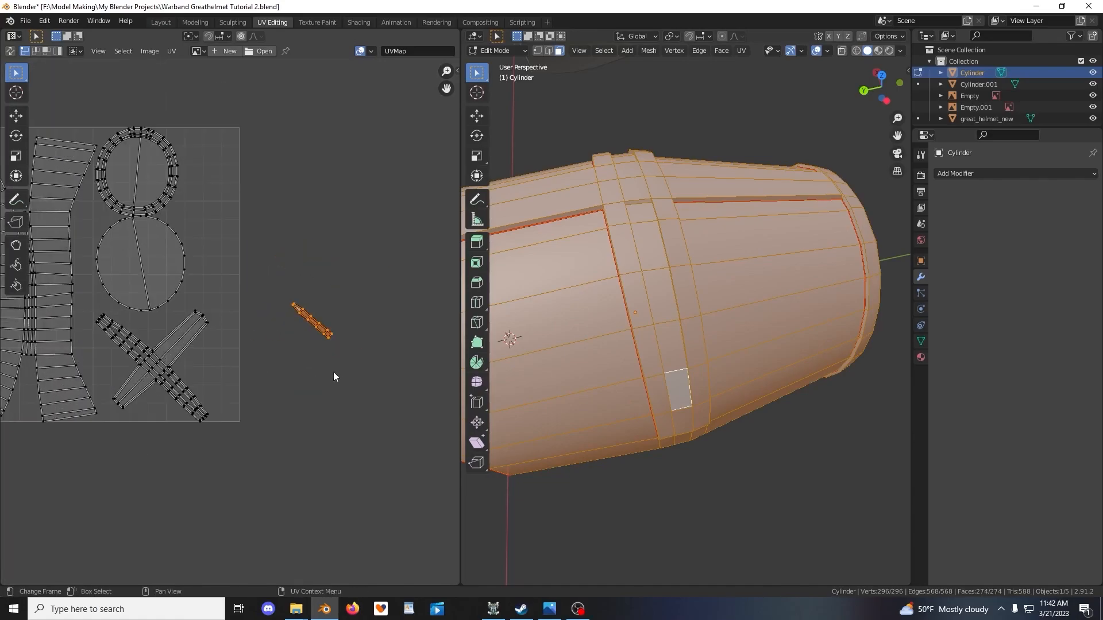
Move the stacked strips back inside the UV square, into the free space beside the cross island
key(g)
click(232, 375)
shift+middle_drag(232, 376, 322, 363)
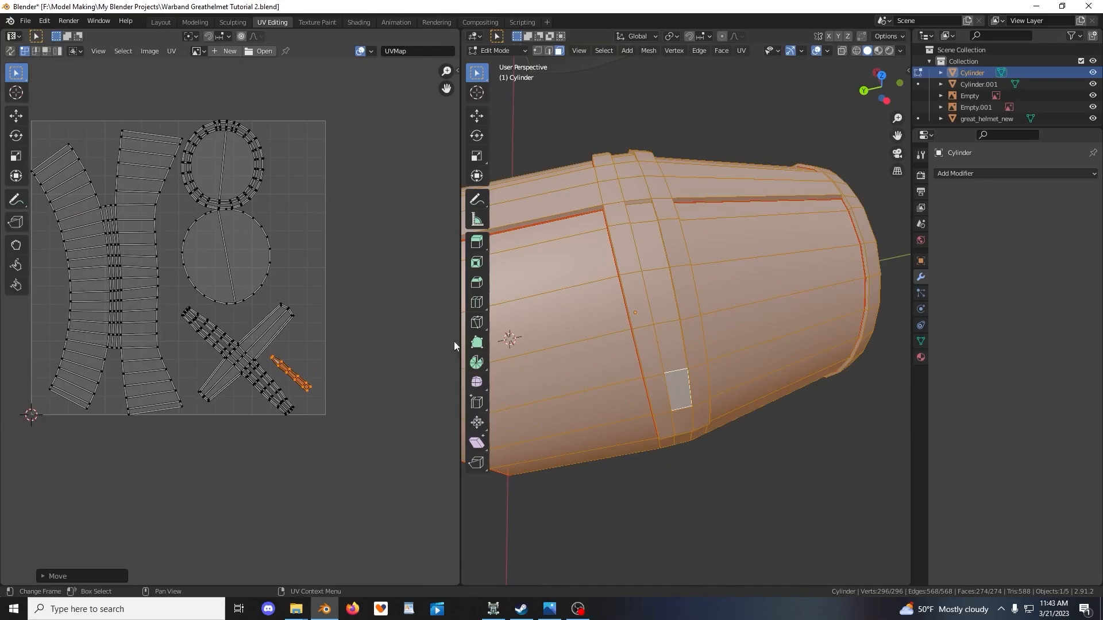
scroll(689, 345, down, 5)
Return the helmet to Object Mode and switch to the Layout workspace
key(Tab)
middle_drag(699, 343, 714, 301)
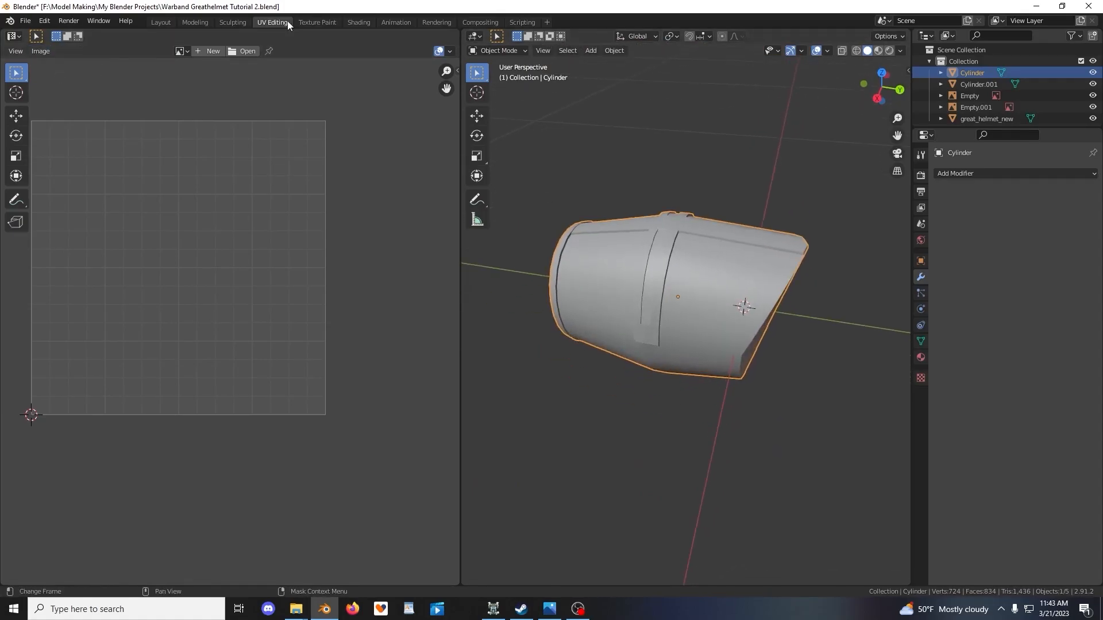
click(161, 22)
scroll(639, 324, down, 3)
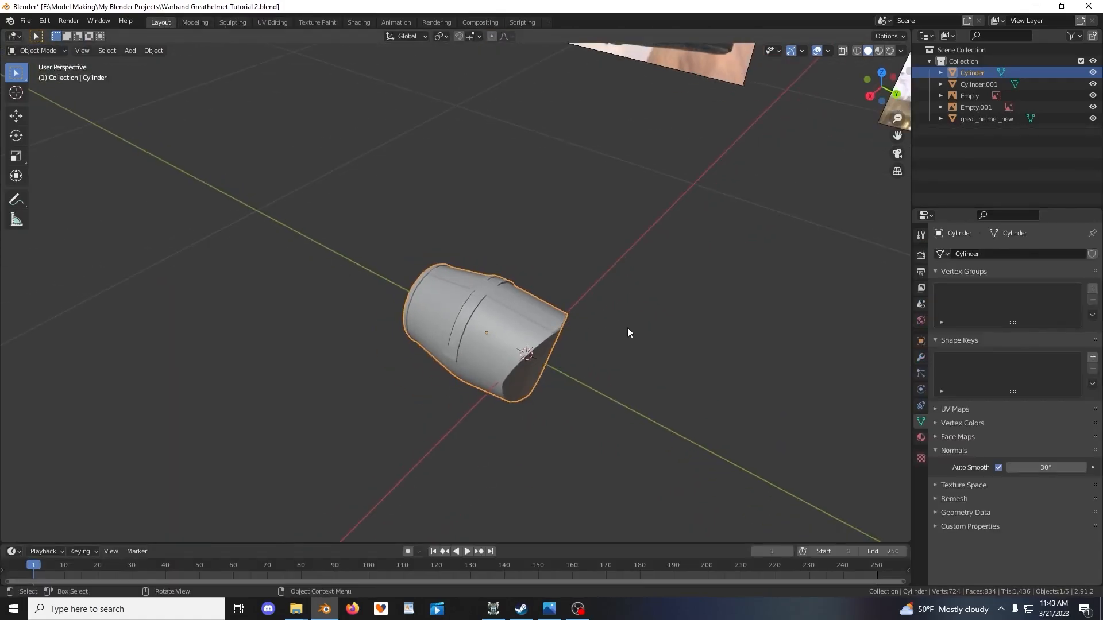
Rotate the helmet -90° about the global X axis so that it stands upright for export
click(29, 20)
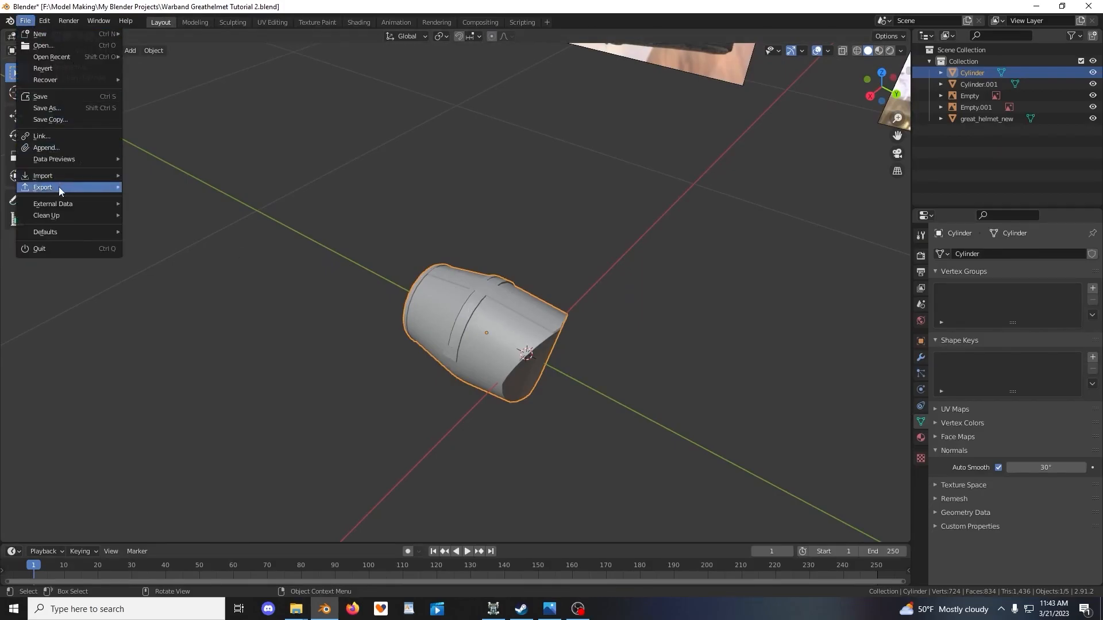
mouse_move(58, 188)
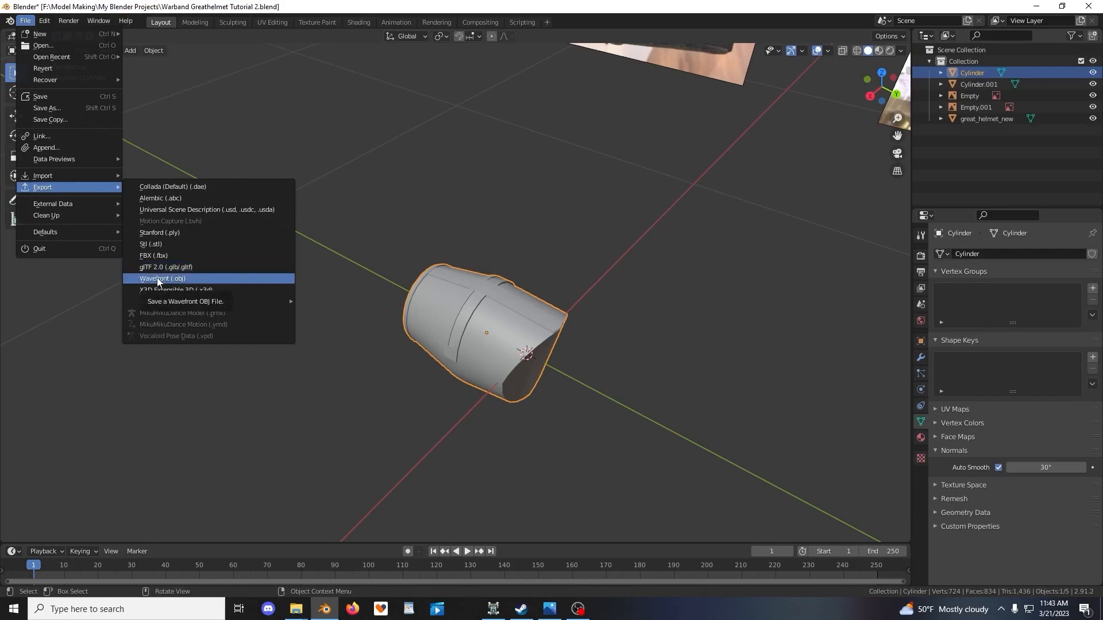
middle_drag(726, 352, 474, 337)
key(r)
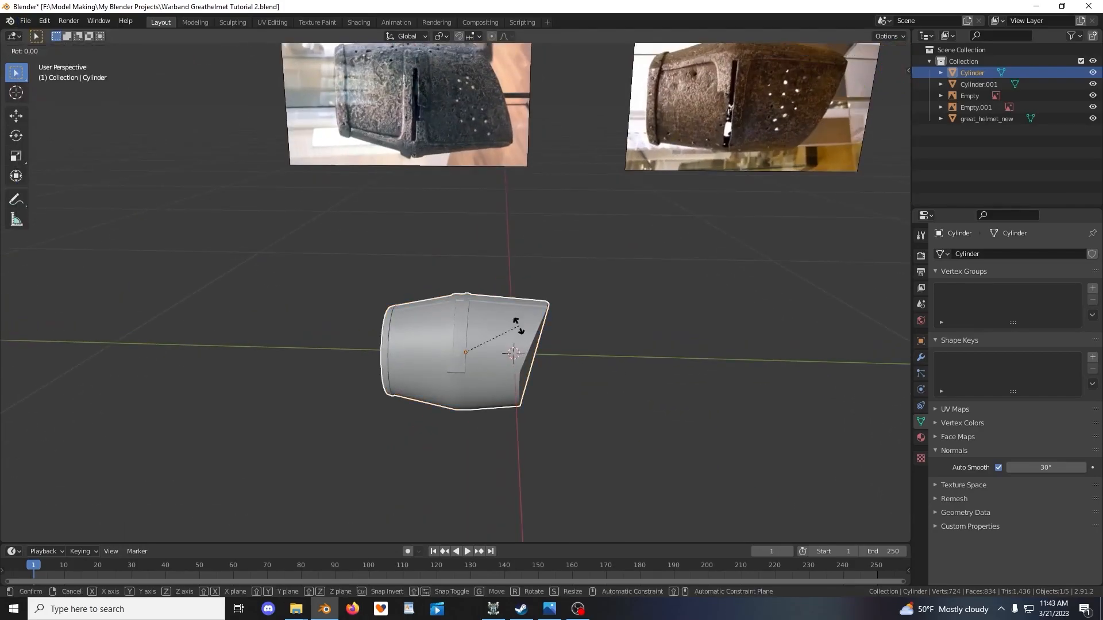
text(x90)
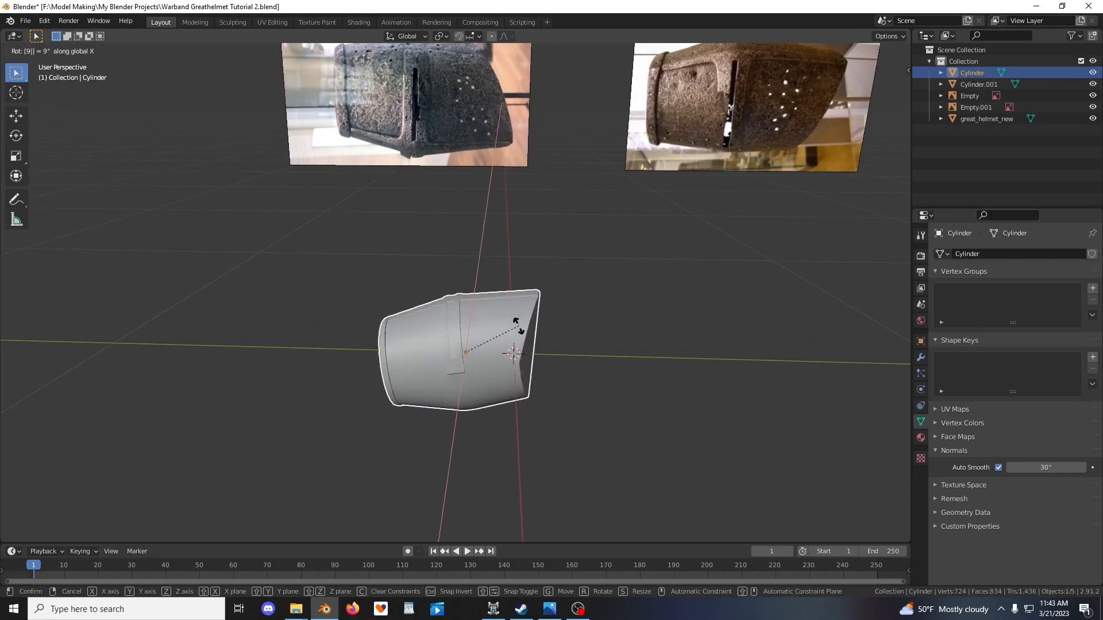
key(Return)
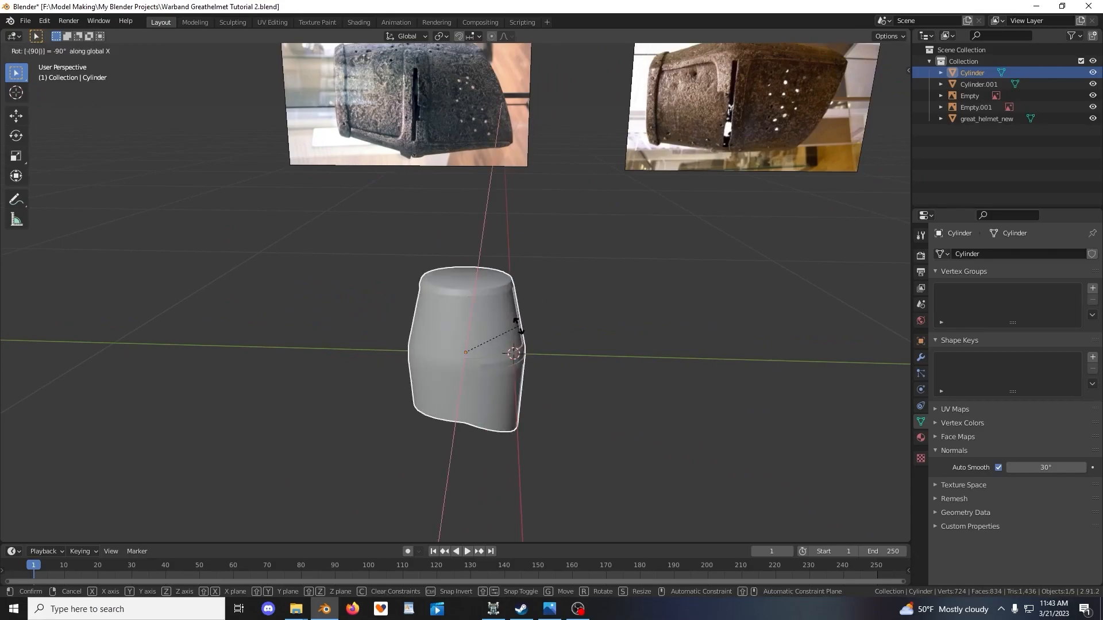
middle_drag(551, 341, 552, 300)
scroll(599, 332, down, 4)
scroll(599, 330, down, 2)
scroll(600, 330, up, 6)
Export the helmet to the Downloads folder as Warband Greathelmet Tutorial 2.obj in Wavefront format, limited to Selection Only
click(25, 21)
mouse_move(81, 201)
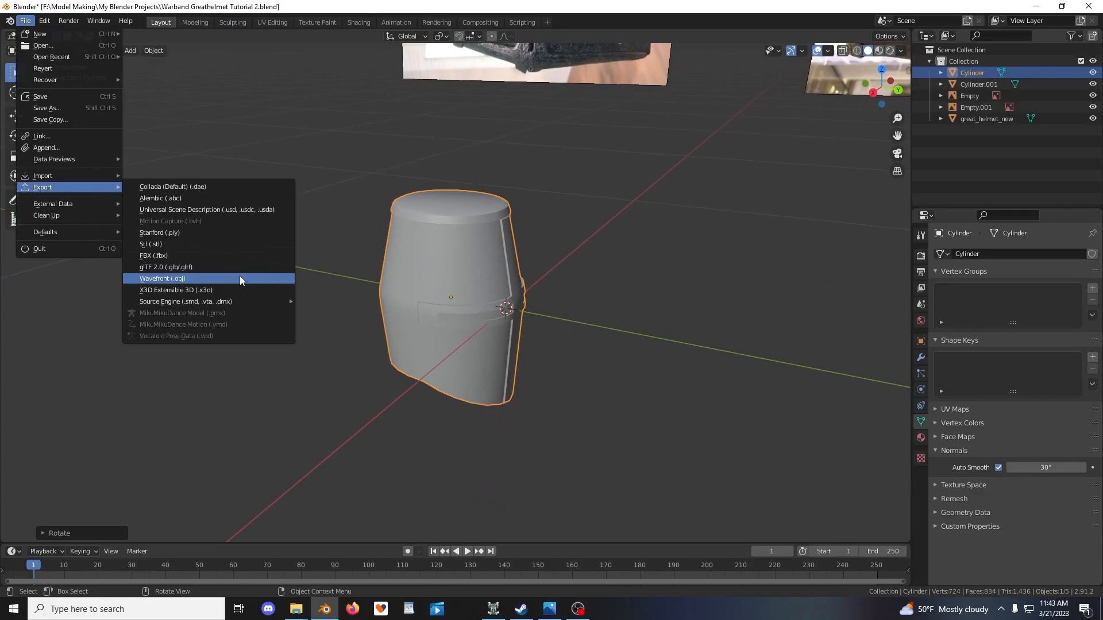
click(239, 279)
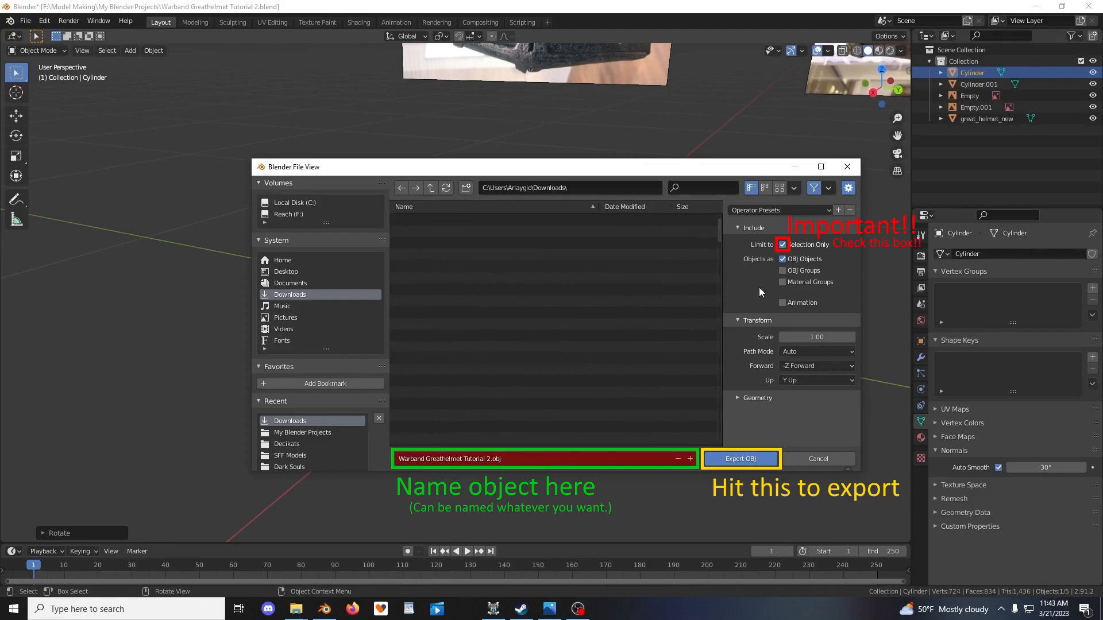
click(741, 459)
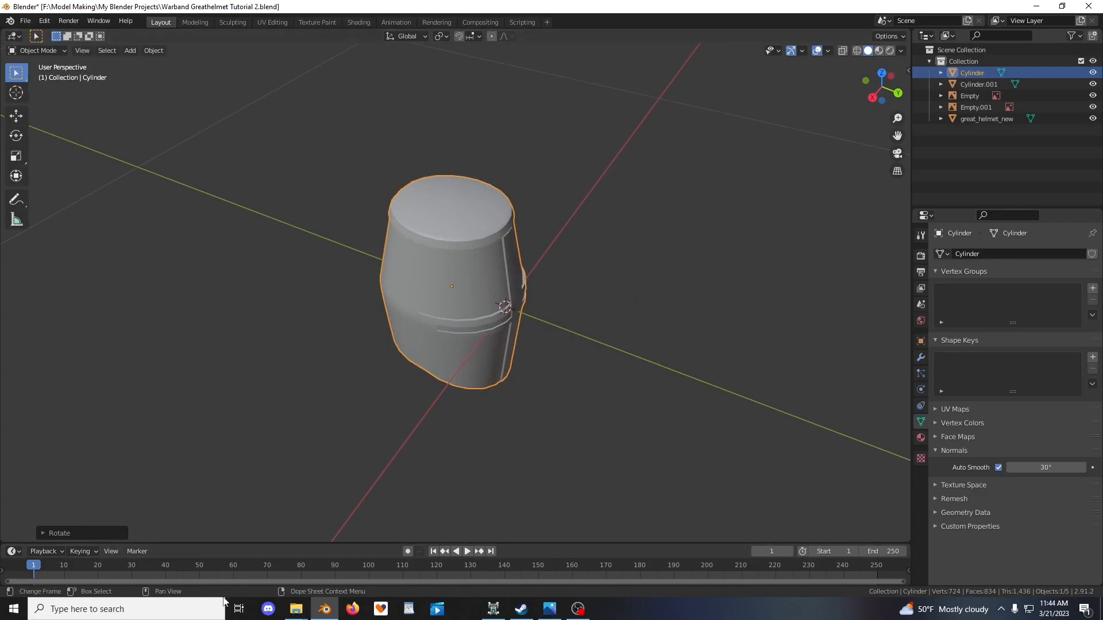
Find and launch Adobe Substance 3D Painter
click(166, 608)
text(Adobe Substance 3D Painter)
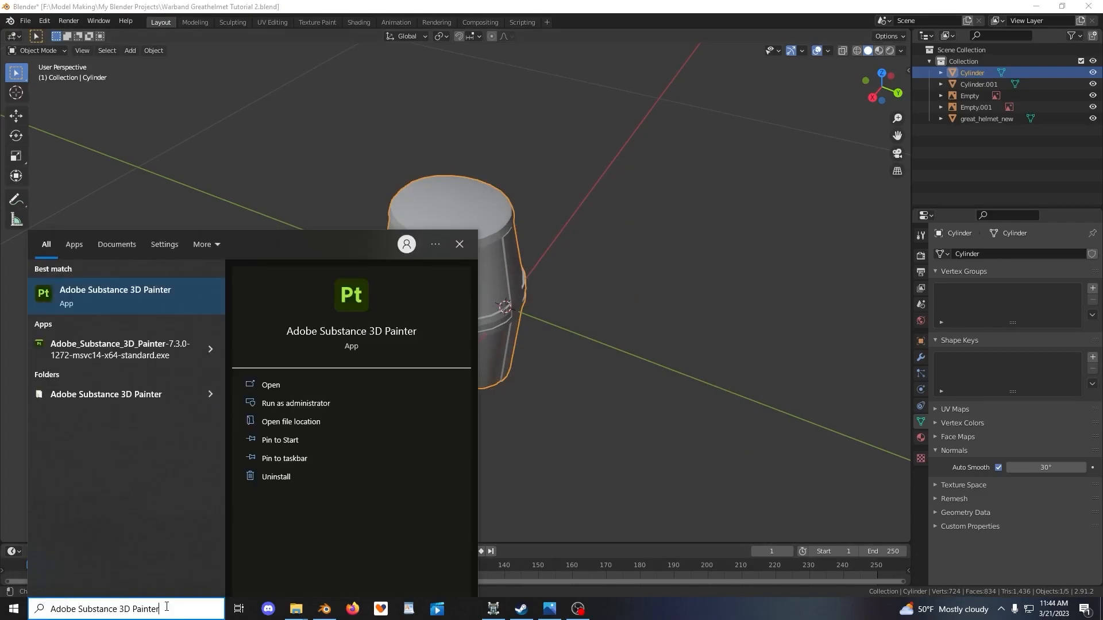
click(114, 301)
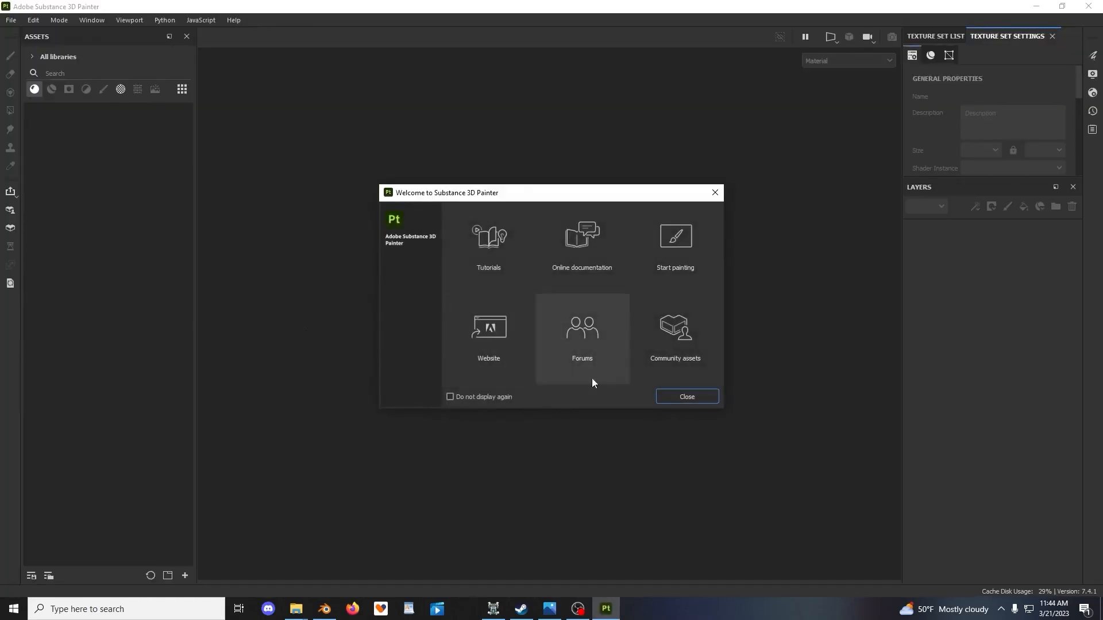
Dismiss the welcome window and start a new Painter project
click(695, 401)
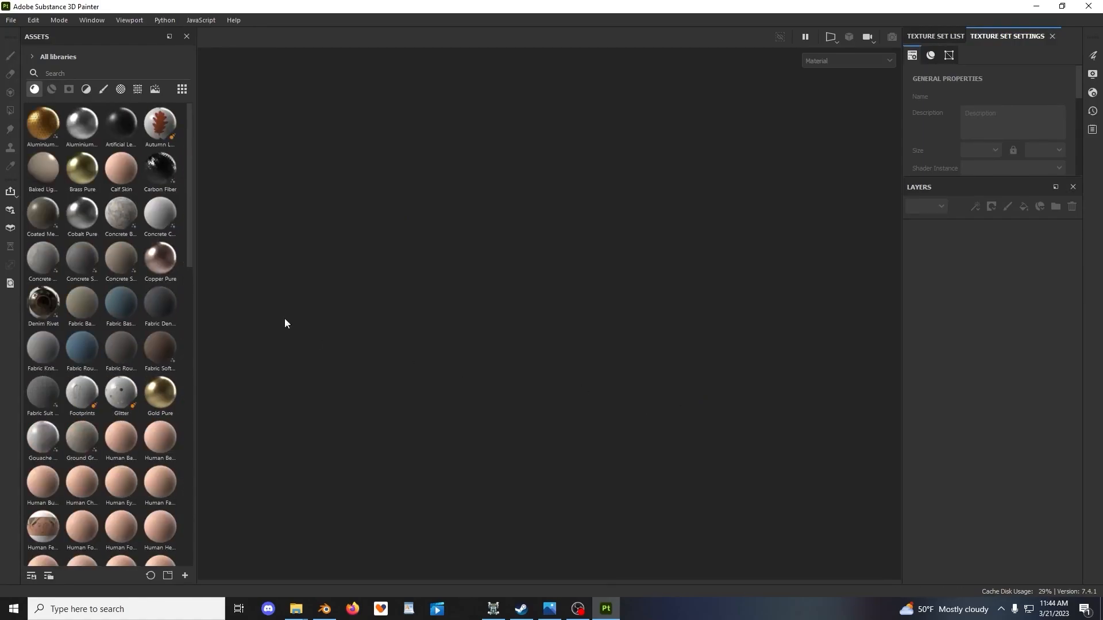
click(10, 19)
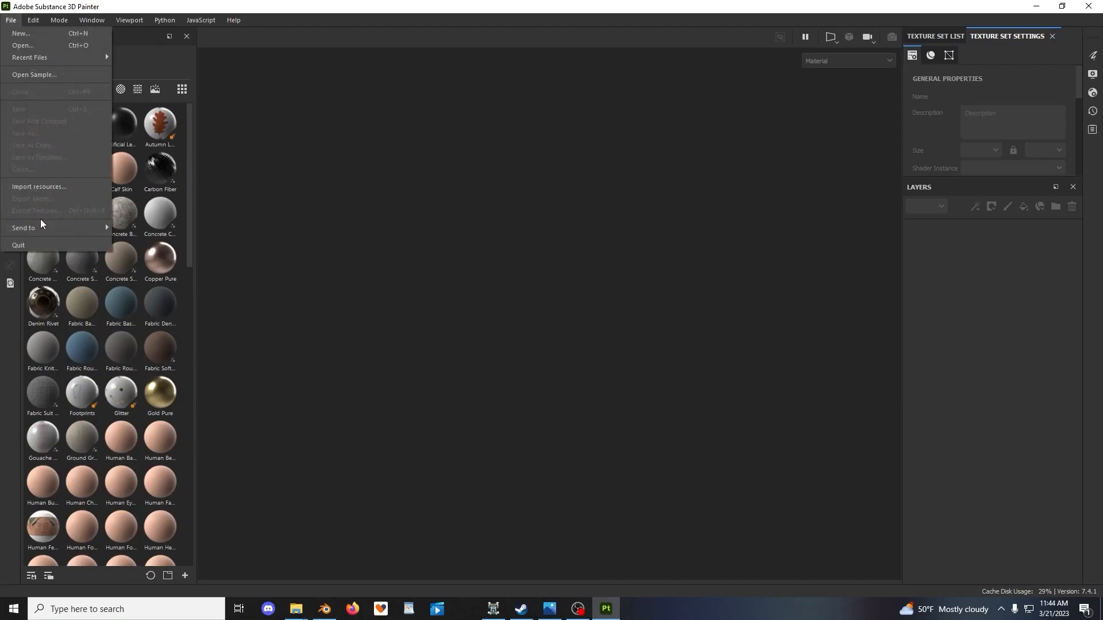
click(11, 19)
click(10, 20)
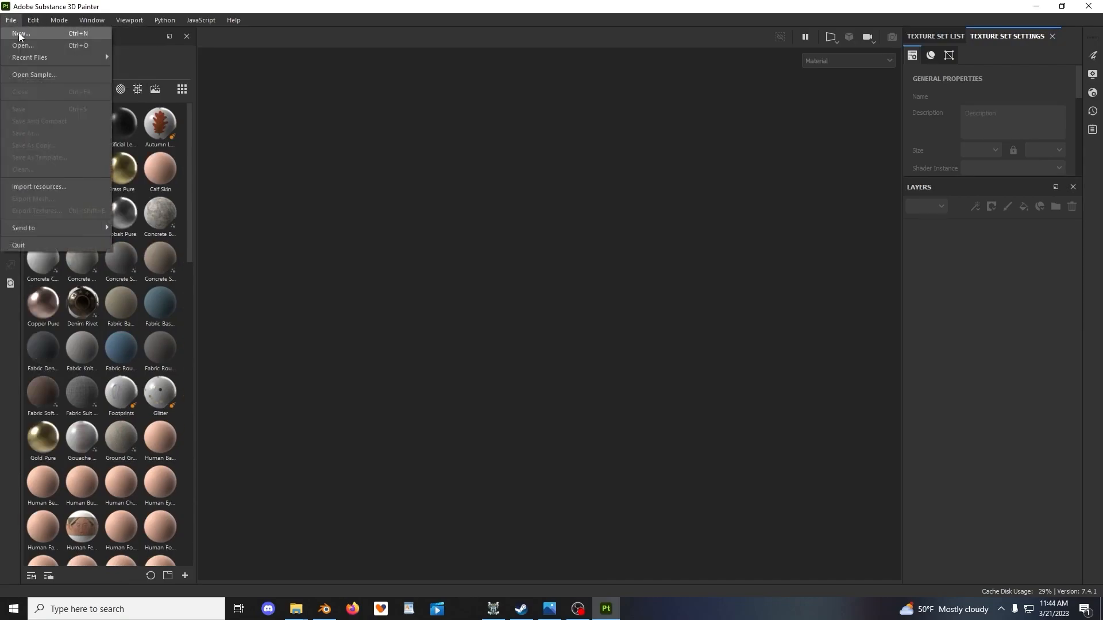
click(21, 34)
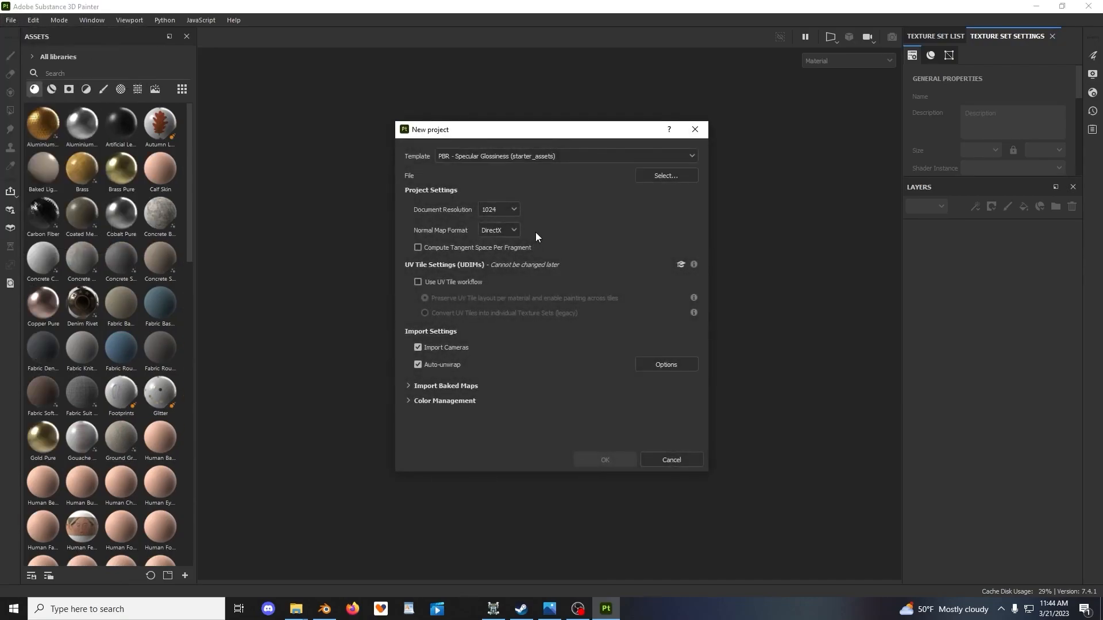
Configure the project with the PBR - Specular Glossiness template, a 1024 document resolution and the OpenGL normal map format
click(515, 157)
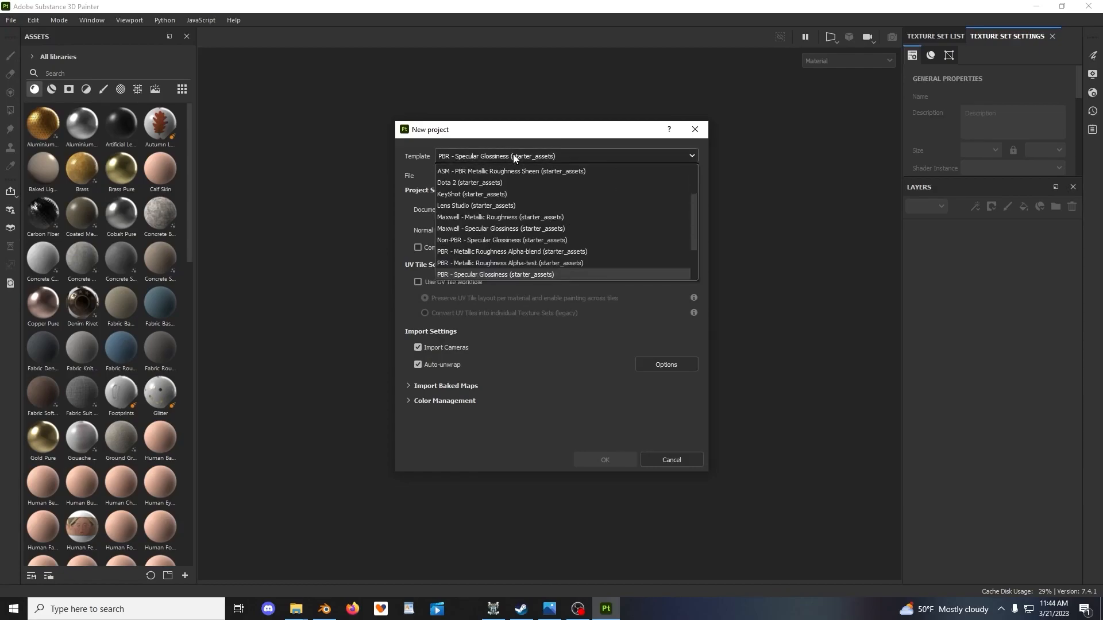
drag(695, 201, 691, 226)
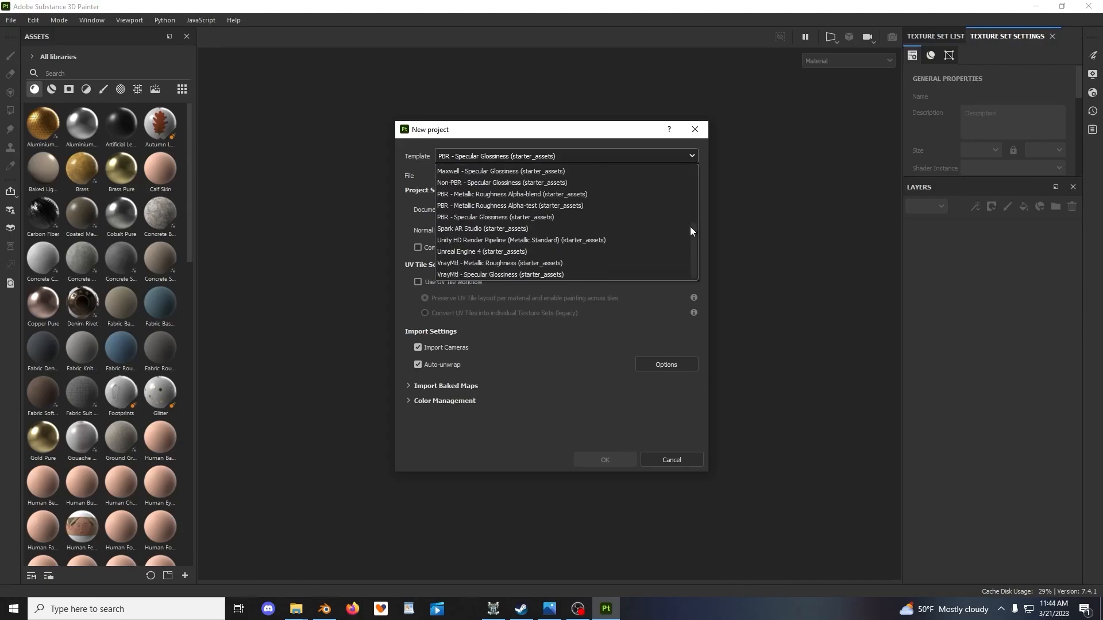
click(521, 218)
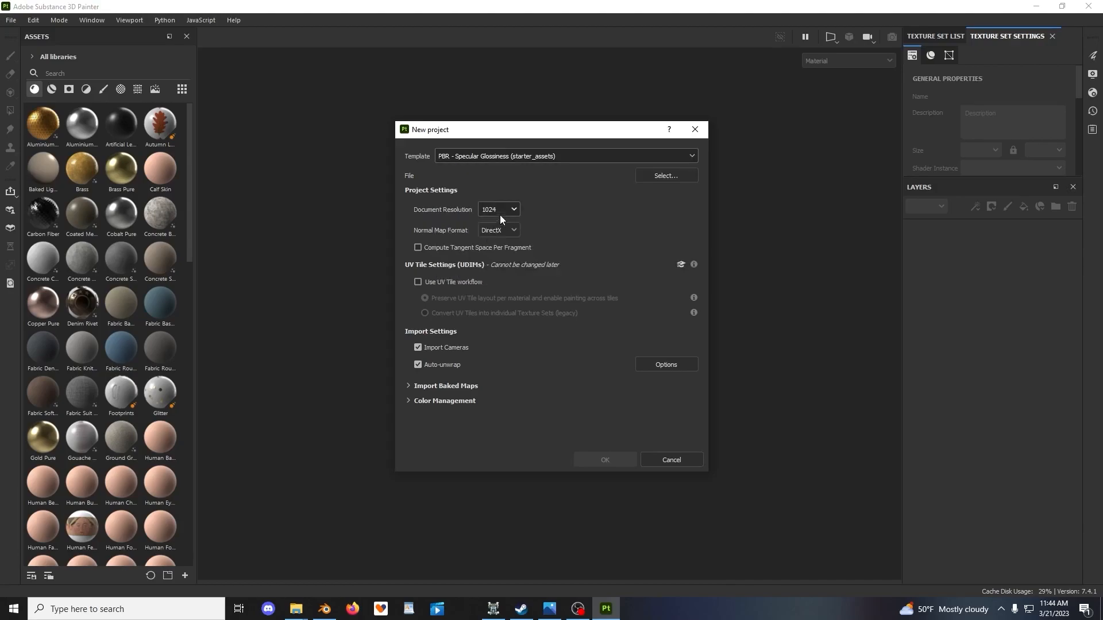
click(515, 209)
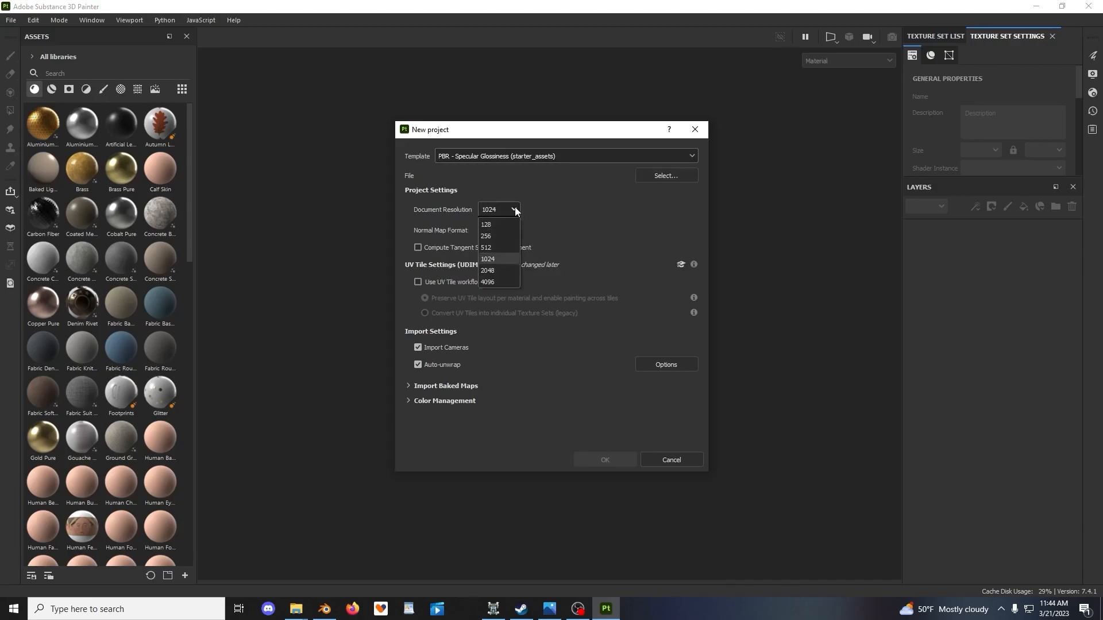
click(506, 260)
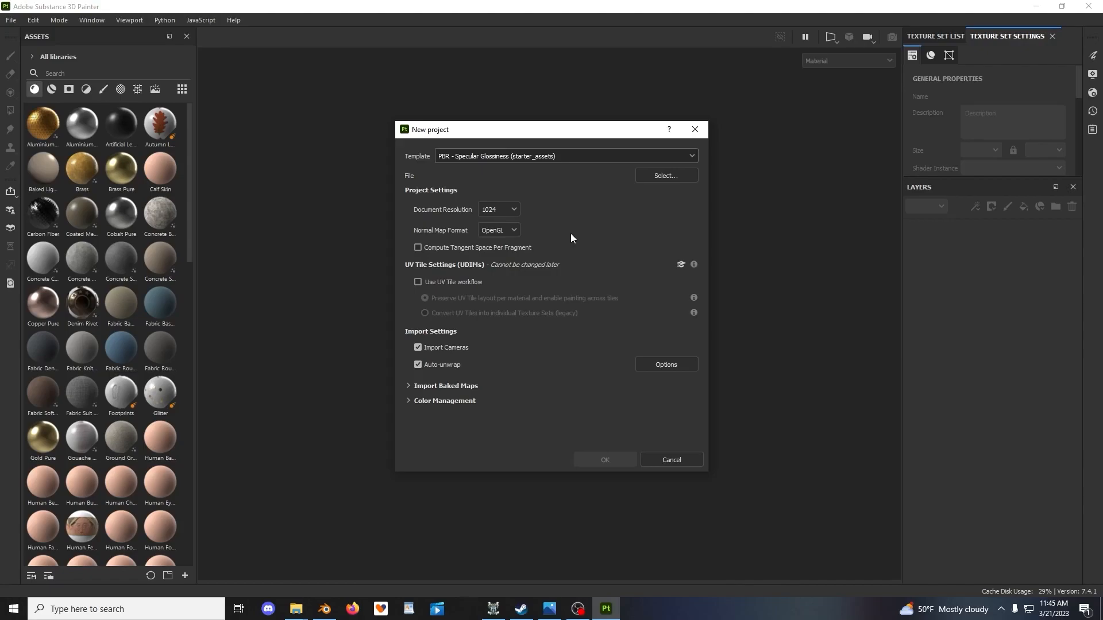
Load Warband Greathelmet Tutorial 2.obj from the Downloads folder as the project mesh and create the project
click(671, 174)
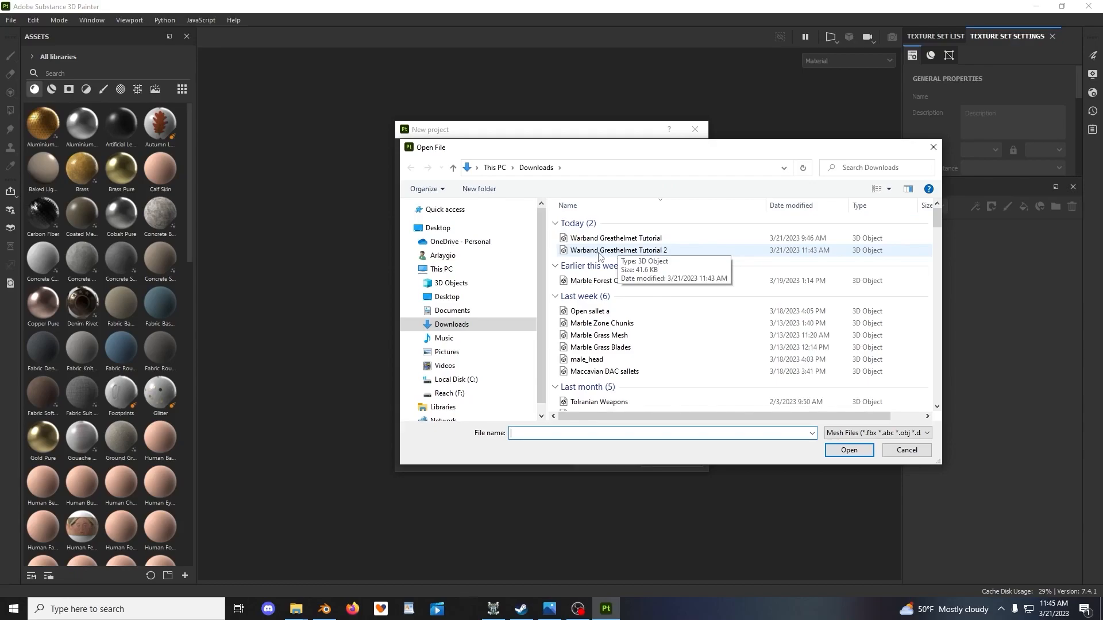
double_click(599, 252)
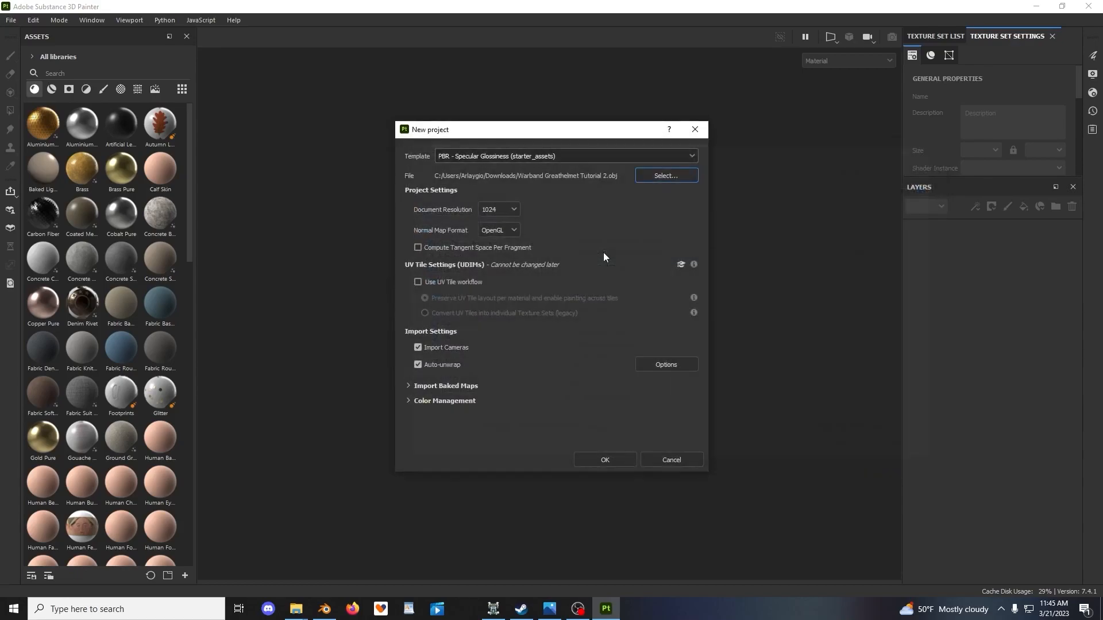
click(591, 460)
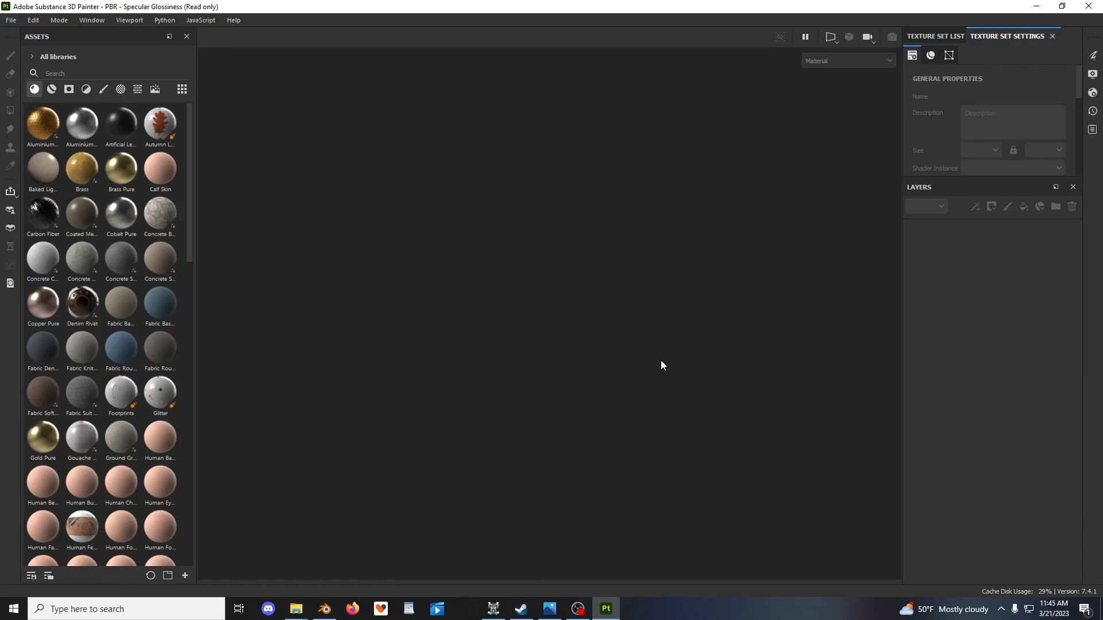
Inspect the imported helmet's shading and bands from several angles and distances
scroll(669, 364, down, 4)
mouse_move(670, 364)
alt+mouse_down()
mouse_move(522, 330)
mouse_move(552, 345)
mouse_move(620, 346)
mouse_move(535, 406)
mouse_move(586, 368)
mouse_move(563, 342)
mouse_move(581, 293)
mouse_move(586, 326)
alt+mouse_up()
scroll(586, 367, up, 2)
alt+middle_drag(586, 326, 589, 388)
scroll(589, 386, up, 2)
mouse_move(588, 386)
alt+mouse_down()
mouse_move(578, 374)
mouse_move(568, 508)
mouse_move(605, 368)
mouse_move(575, 354)
mouse_move(682, 345)
mouse_move(751, 298)
mouse_move(491, 350)
alt+mouse_up()
alt+drag(657, 342, 522, 379)
alt+middle_drag(522, 379, 508, 396)
scroll(598, 387, down, 3)
mouse_move(598, 387)
alt+mouse_down()
mouse_move(559, 413)
mouse_move(574, 423)
mouse_move(574, 407)
mouse_move(701, 364)
mouse_move(588, 399)
mouse_move(623, 402)
mouse_move(632, 429)
mouse_move(649, 299)
mouse_move(583, 343)
mouse_move(718, 348)
alt+mouse_up()
scroll(623, 402, down, 2)
scroll(649, 299, down, 2)
scroll(641, 380, down, 3)
scroll(643, 343, up, 2)
alt+middle_drag(639, 381, 648, 337)
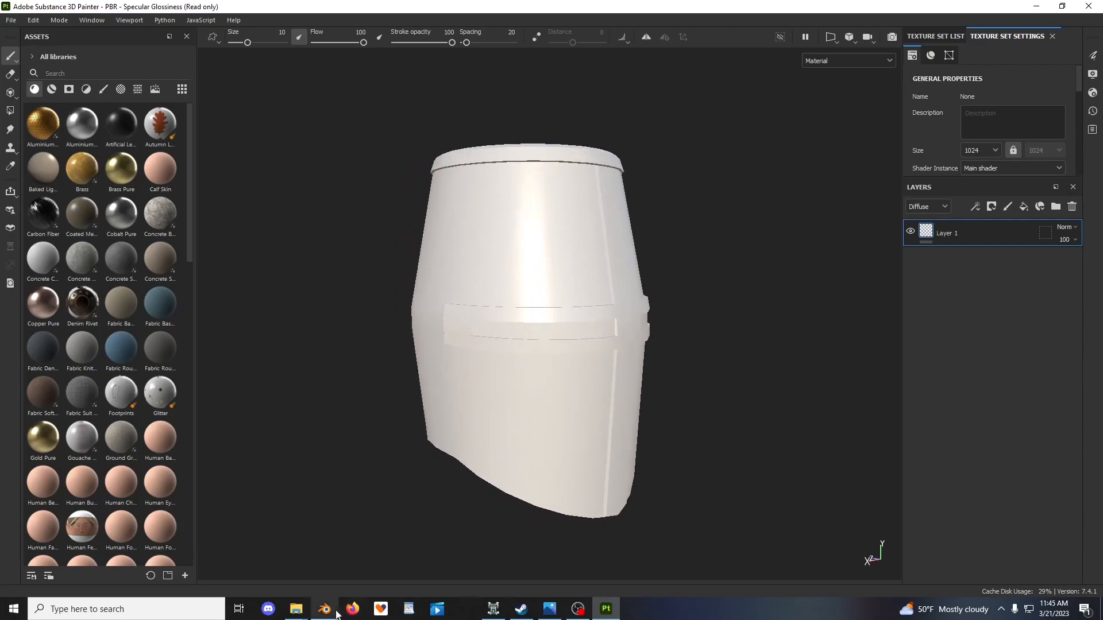
Switch to Blender and bring the helmet into Edit Mode with all its faces selected
click(325, 609)
middle_drag(602, 298, 560, 284)
scroll(543, 298, up, 3)
key(Tab)
scroll(534, 299, down, 2)
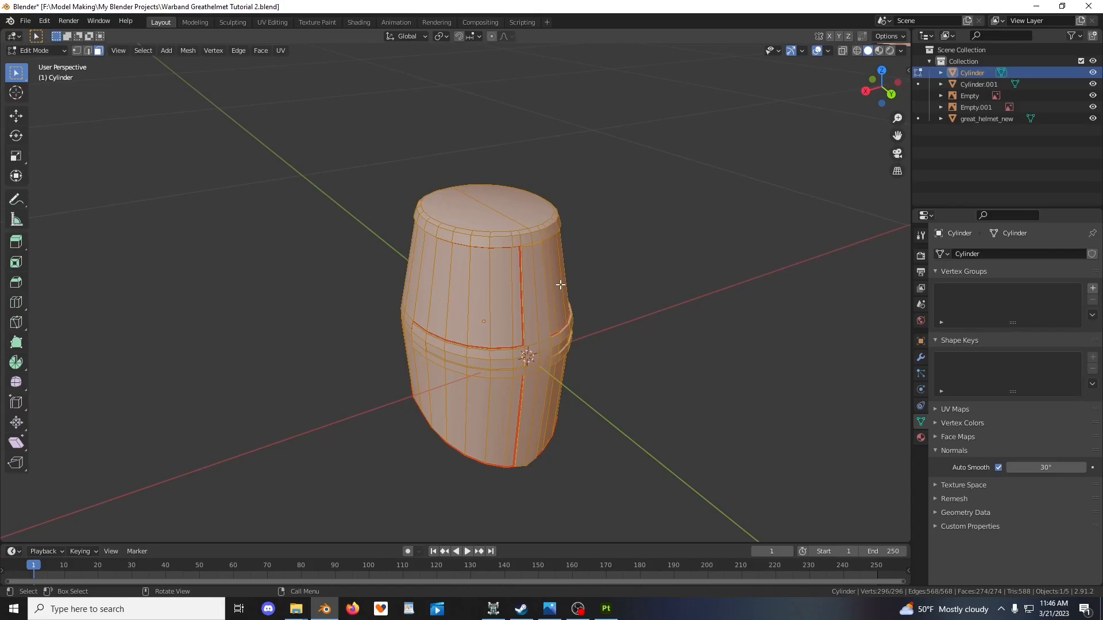
scroll(552, 292, up, 2)
middle_drag(552, 292, 564, 270)
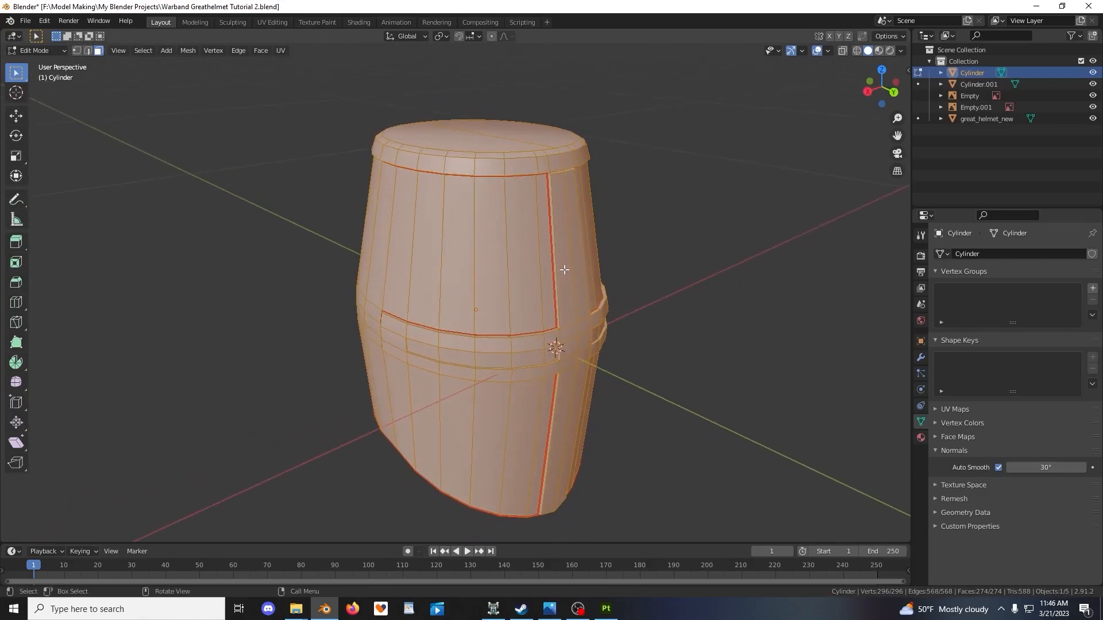
Triangulate all of the helmet's faces and check the resulting shading in Object Mode
right_click(617, 240)
click(612, 236)
key(Tab)
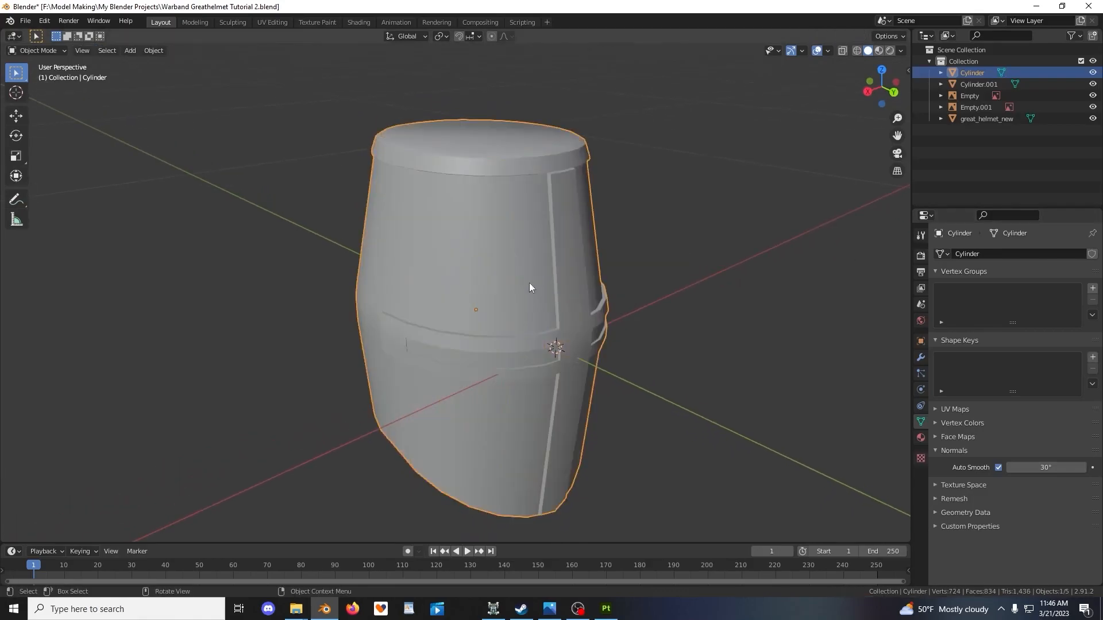
key(Tab)
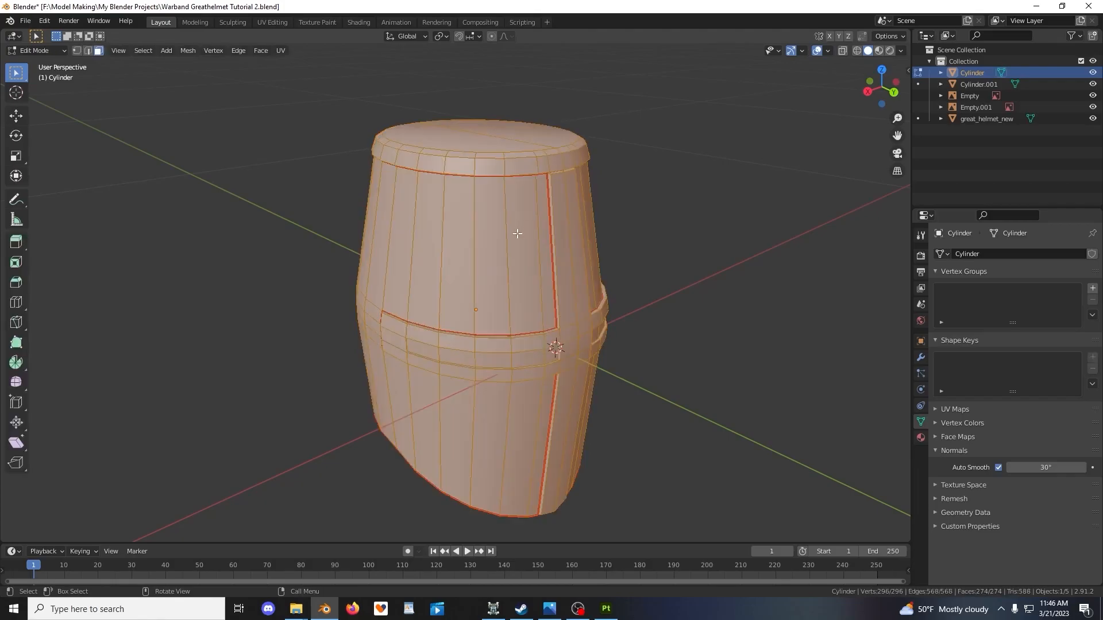
right_click(551, 250)
click(551, 250)
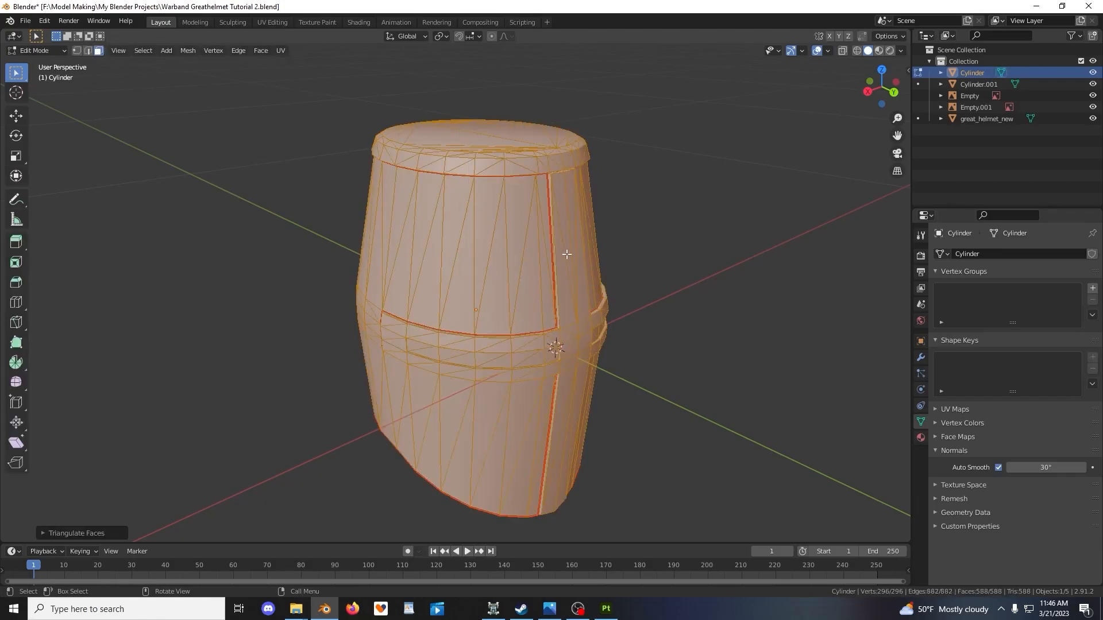
key(Tab)
key(Tab)
mouse_move(582, 270)
middle_down()
mouse_move(551, 336)
mouse_move(544, 293)
mouse_move(582, 276)
middle_up()
scroll(551, 337, up, 2)
key(Tab)
key(Tab)
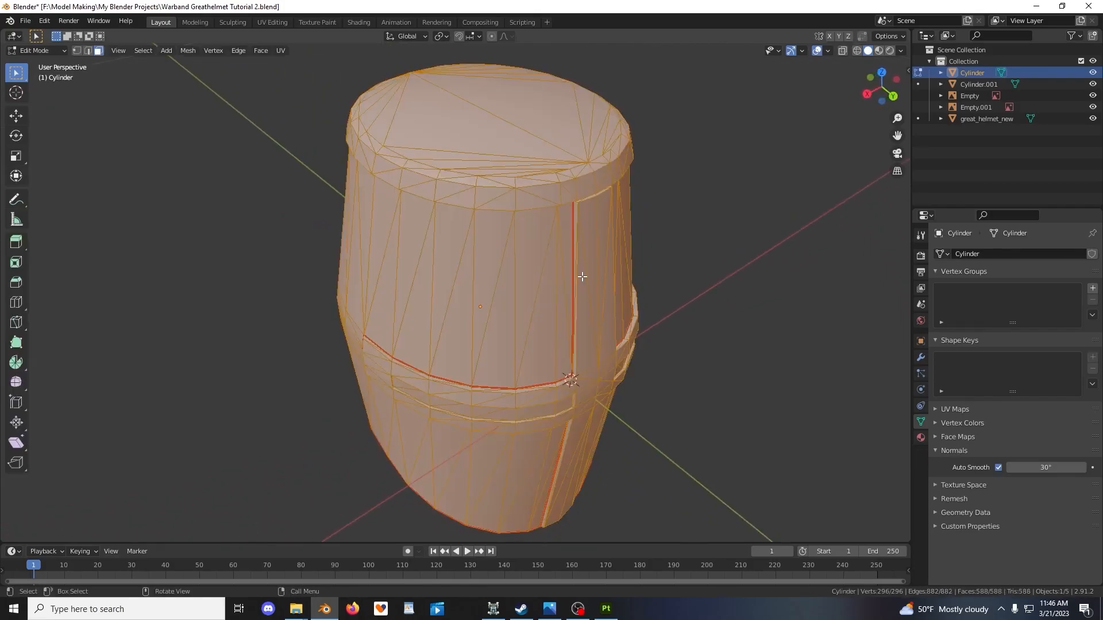
Export the triangulated helmet again in Wavefront OBJ format
click(26, 21)
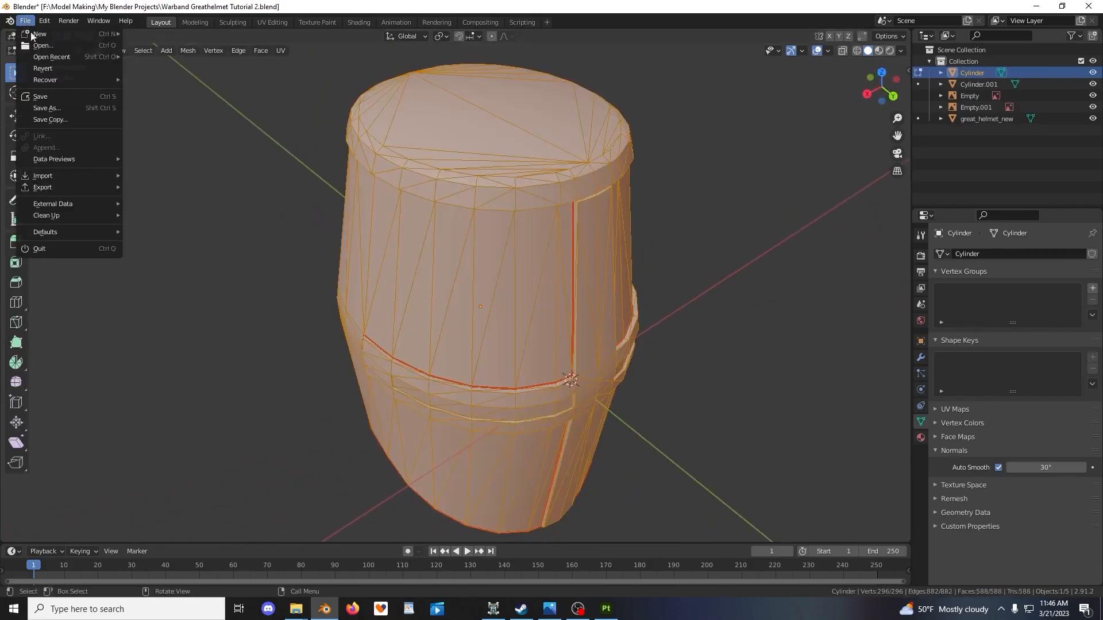
mouse_move(63, 189)
click(203, 282)
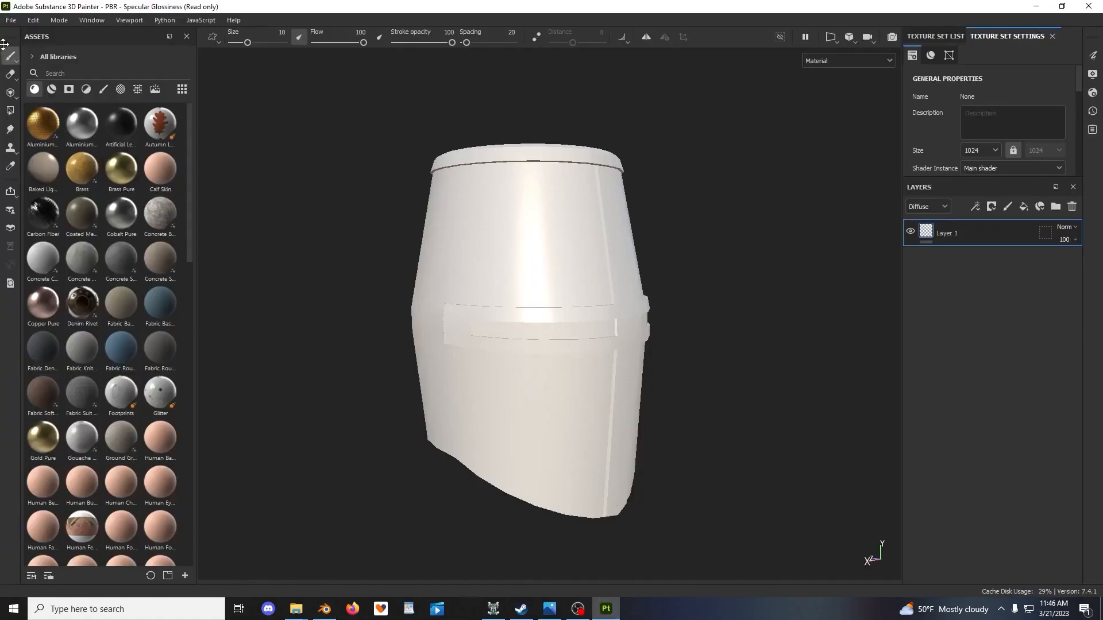
In Substance 3D Painter, reload Warband Greathelmet Tutorial 2.obj as the mesh through the project configuration and inspect the helmet
click(12, 21)
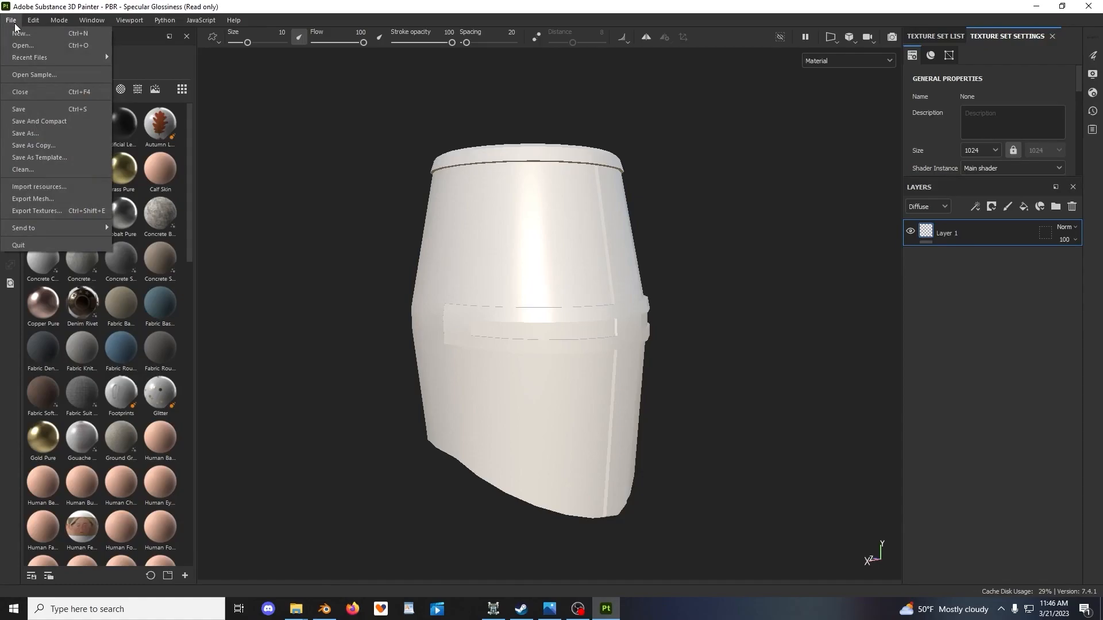
mouse_move(31, 21)
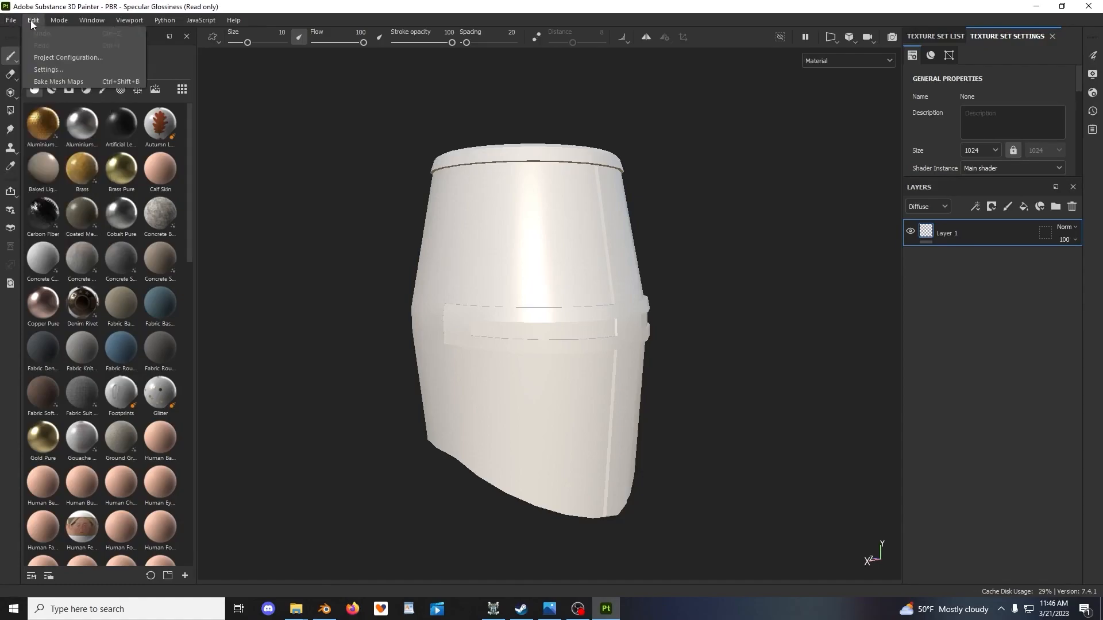
click(59, 57)
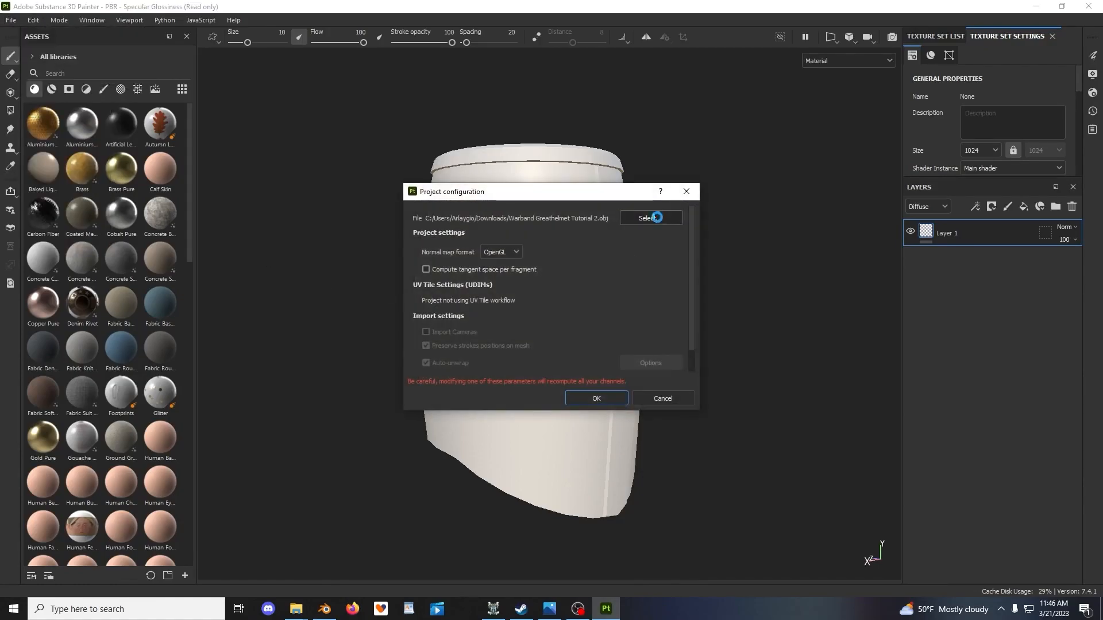
double_click(665, 313)
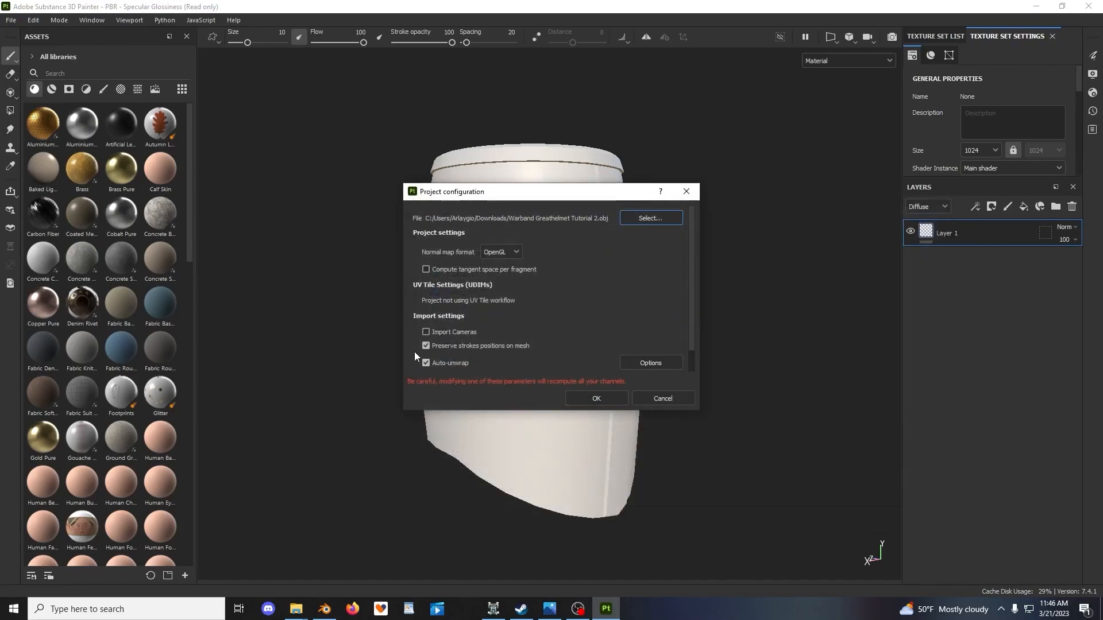
key(Return)
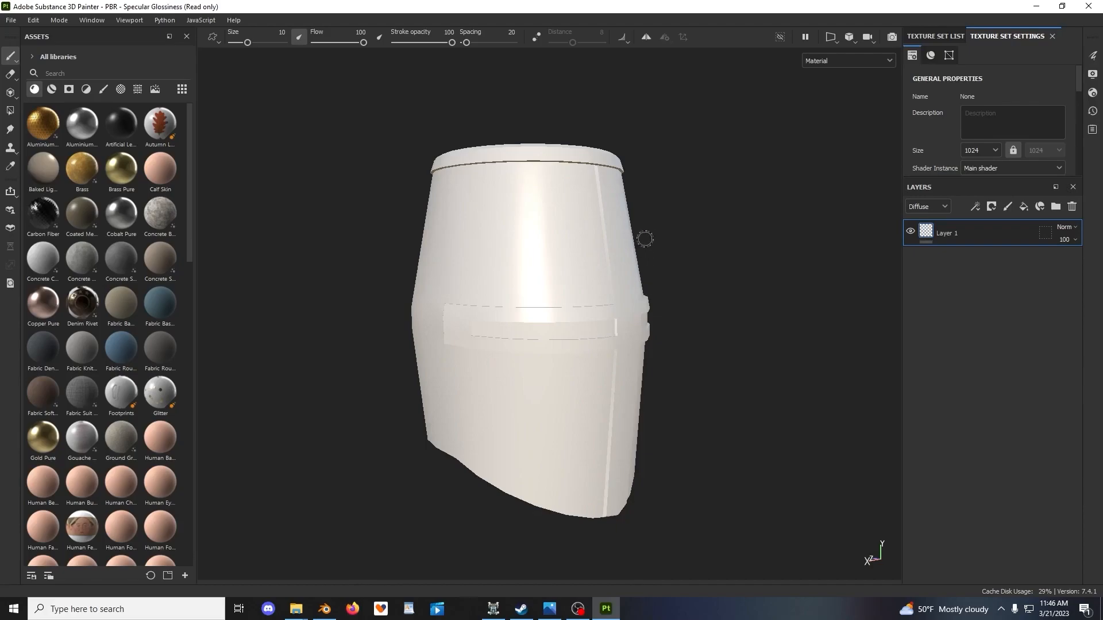
mouse_move(654, 212)
alt+mouse_down()
mouse_move(633, 370)
mouse_move(594, 494)
alt+mouse_up()
Switch to Blender and undo the triangulation of the helmet's faces
key(alt+Tab)
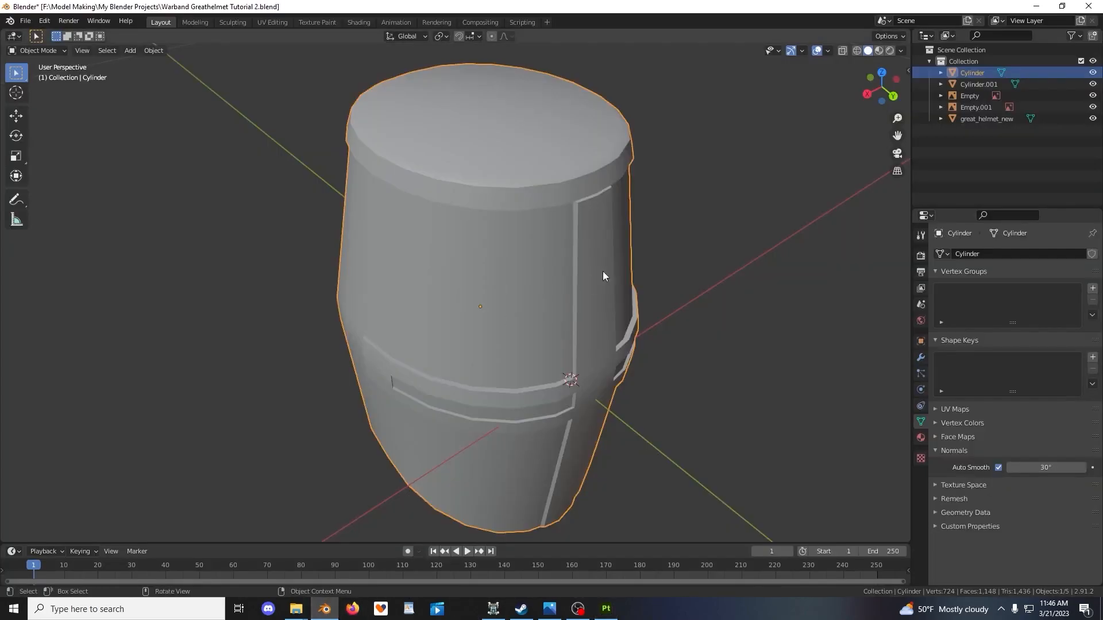
key(Tab)
key(Tab)
key(Tab)
key(Tab)
key(alt+j)
Shade the two faces of the helmet's top cap flat and check them in Object Mode
middle_drag(596, 194, 588, 205)
click(521, 156)
shift+click(594, 160)
middle_drag(593, 161, 563, 210)
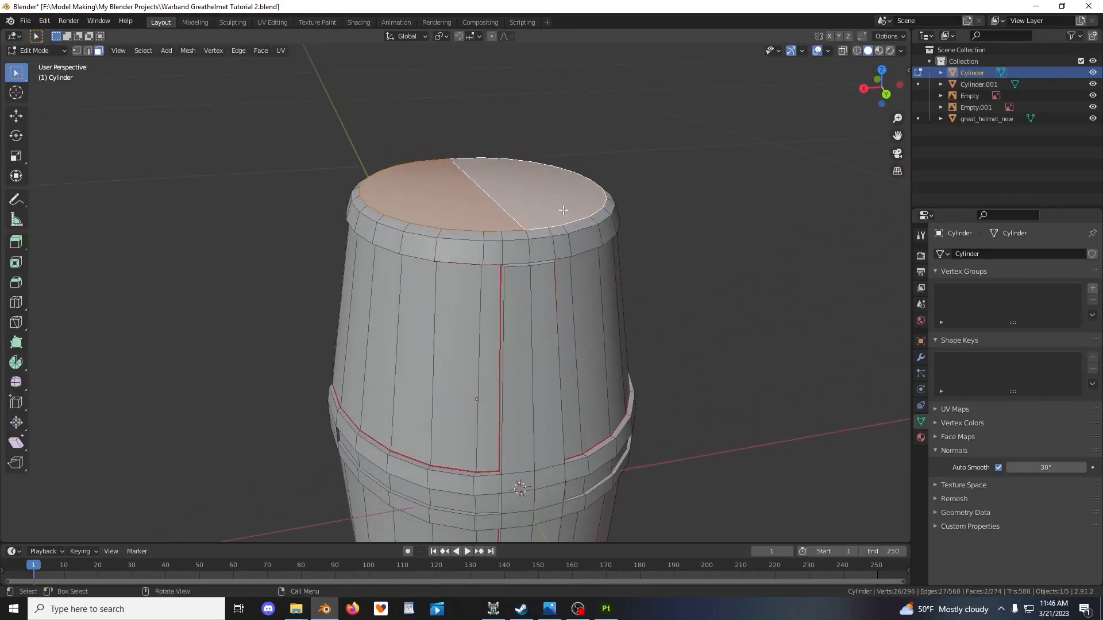
right_click(562, 211)
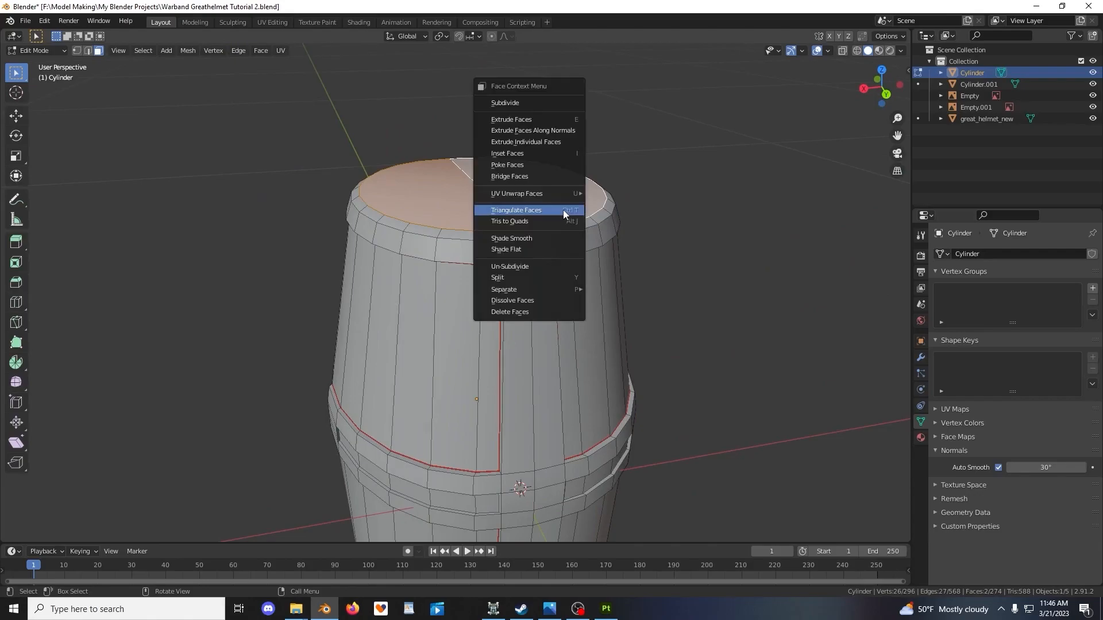
click(531, 253)
key(Tab)
middle_drag(725, 220, 630, 254)
scroll(642, 257, up, 2)
key(Tab)
scroll(628, 260, down, 4)
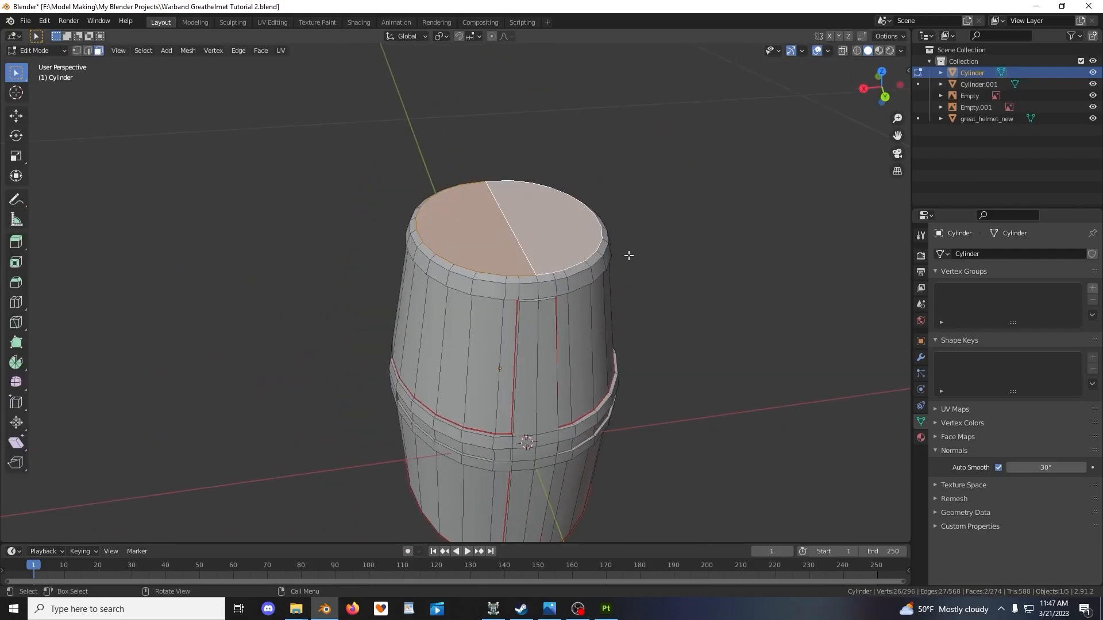
Try triangulating all of the helmet's faces with the flat-shaded top cap
key(a)
right_click(628, 255)
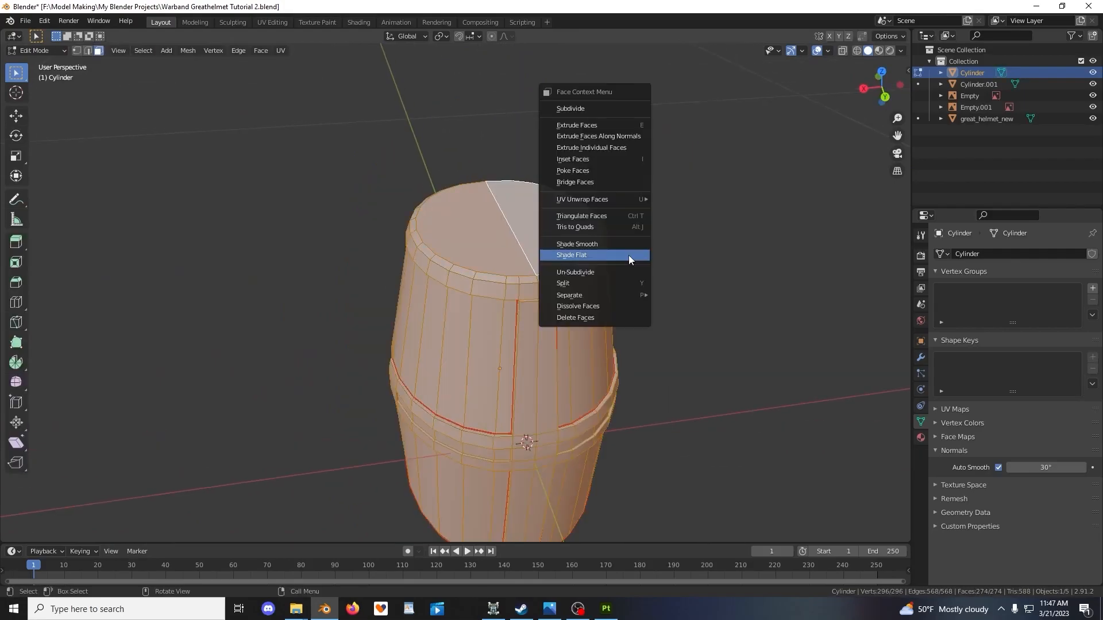
click(616, 215)
key(Tab)
middle_drag(639, 251, 546, 206)
Shade the two large faces closing the helmet's underside flat and check them in Object Mode
key(Tab)
scroll(548, 190, up, 2)
click(643, 171)
shift+click(643, 172)
middle_drag(643, 171, 602, 254)
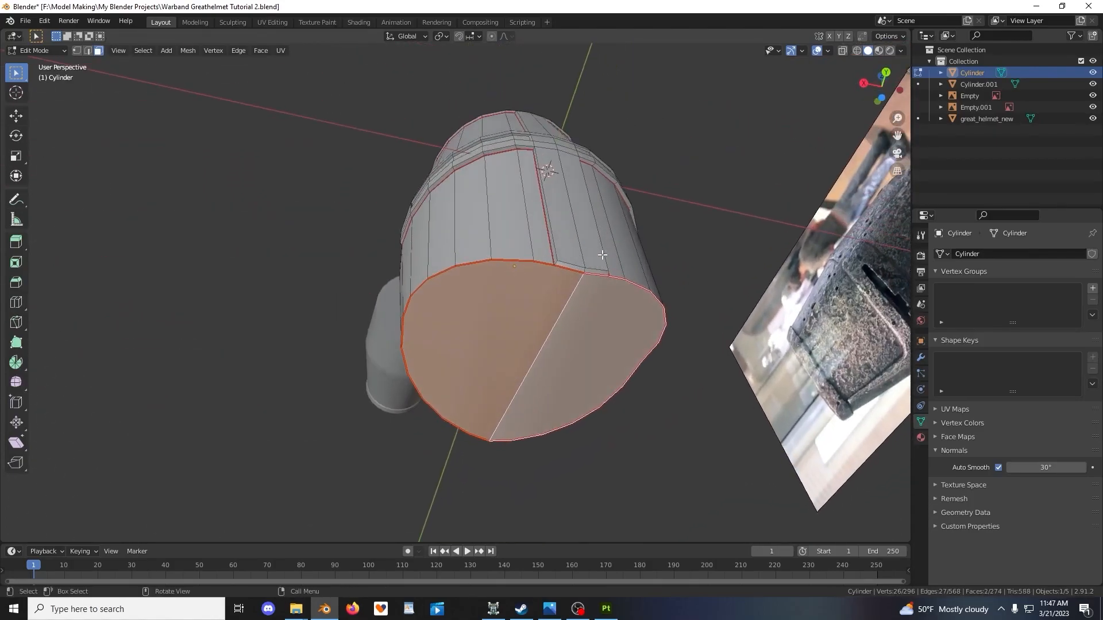
right_click(574, 309)
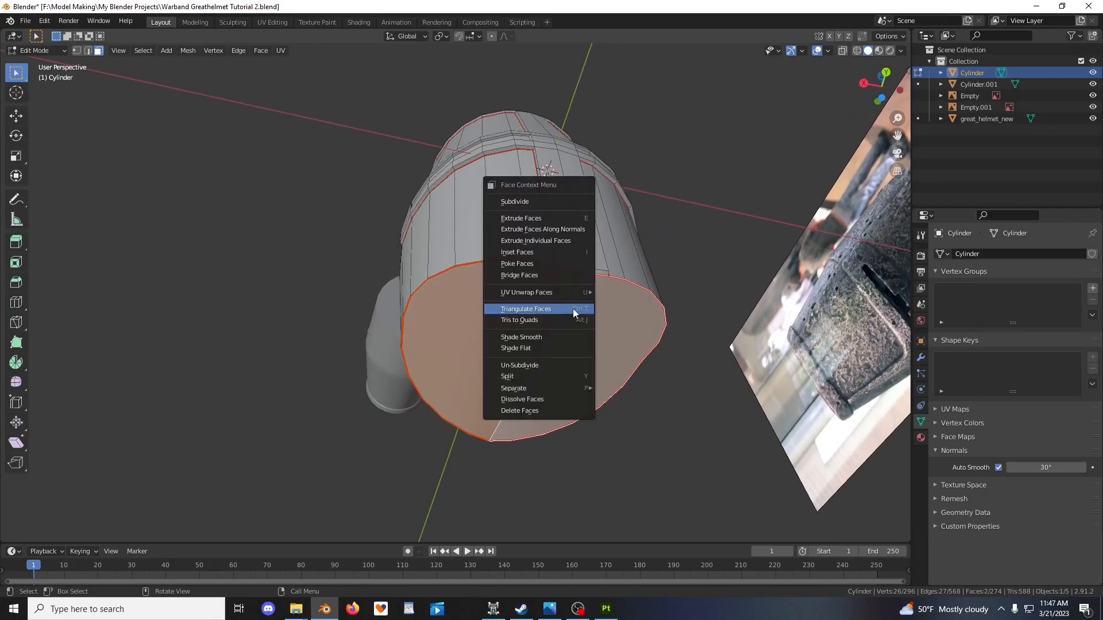
click(559, 345)
key(Tab)
middle_drag(690, 280, 647, 419)
key(Tab)
Select the helmet's top and bottom cap faces together and compare their shading in Object Mode
click(551, 202)
scroll(551, 202, down, 5)
shift+click(494, 247)
shift+click(476, 241)
shift+click(496, 249)
middle_drag(497, 252, 519, 138)
scroll(520, 303, up, 4)
shift+click(500, 323)
shift+click(522, 334)
middle_drag(549, 229, 514, 320)
key(Tab)
key(Tab)
scroll(565, 231, up, 4)
key(Tab)
key(Tab)
Shade the two faces closing the helmet's underside smooth
click(515, 320)
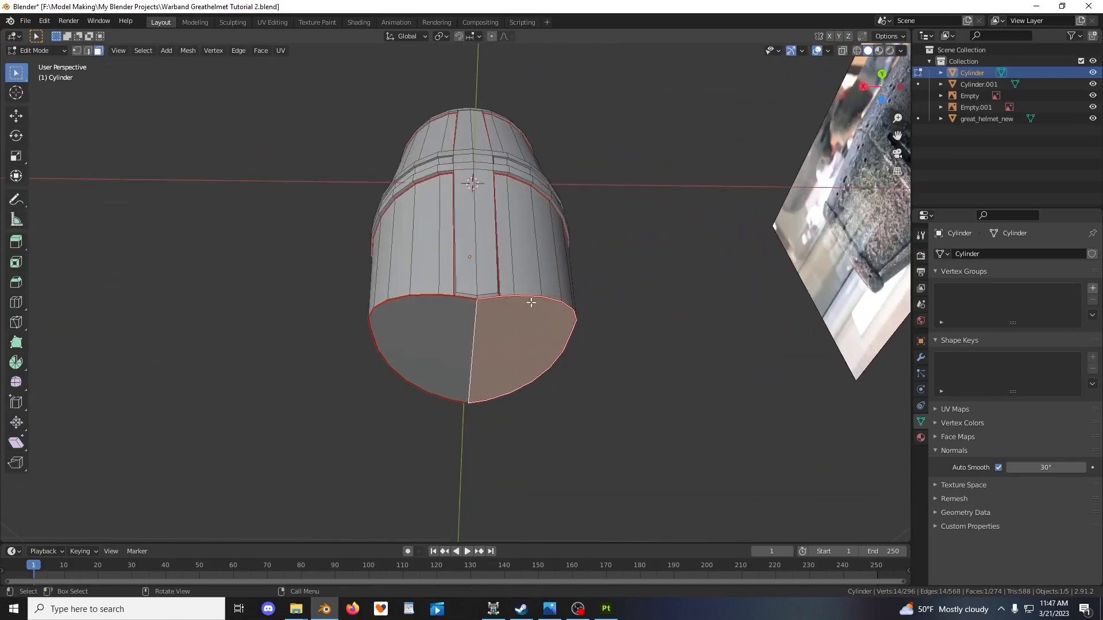
scroll(571, 246, down, 3)
middle_drag(571, 246, 569, 207)
scroll(568, 207, up, 4)
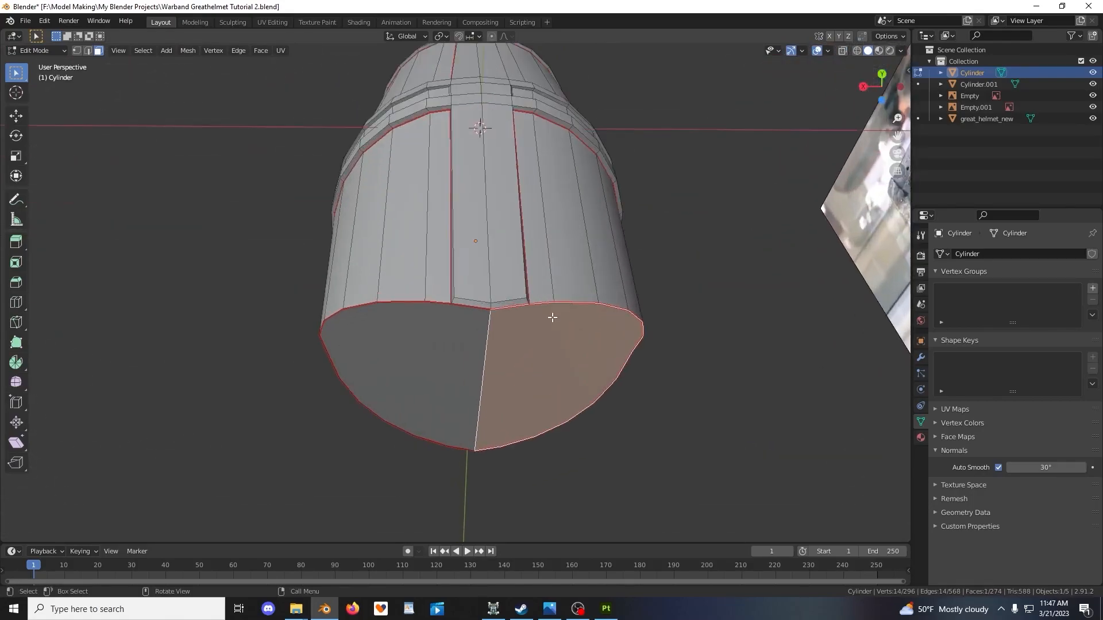
middle_drag(552, 318, 568, 305)
shift+click(443, 248)
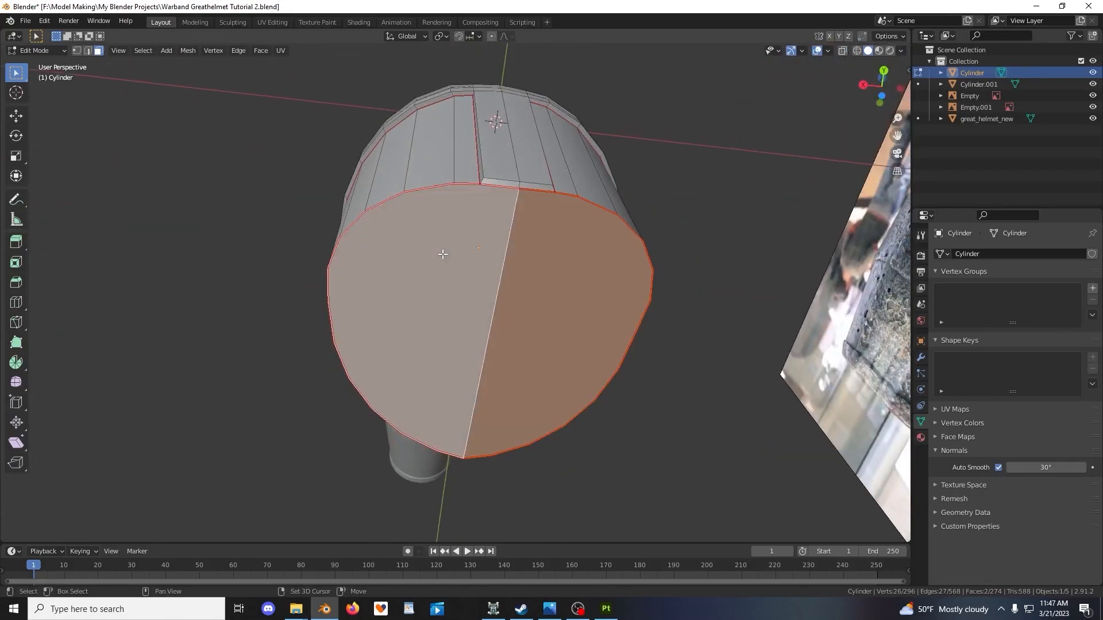
right_click(484, 267)
click(480, 259)
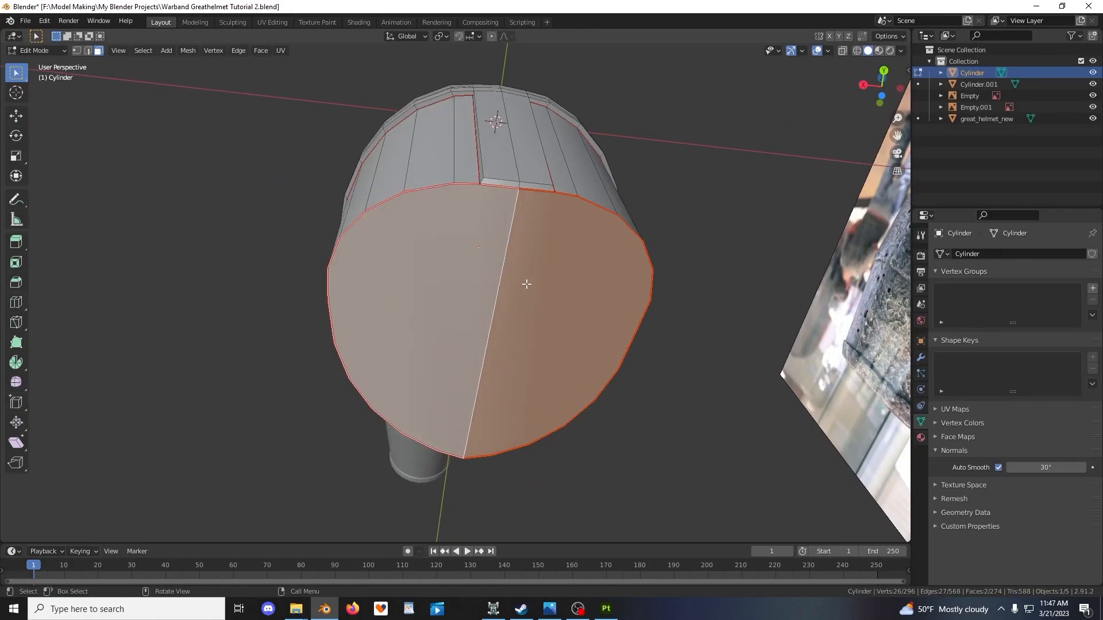
Split the two underside faces off the helmet's shell, test-move them, undo the move, and check the shading in Object Mode
key(y)
scroll(603, 230, down, 3)
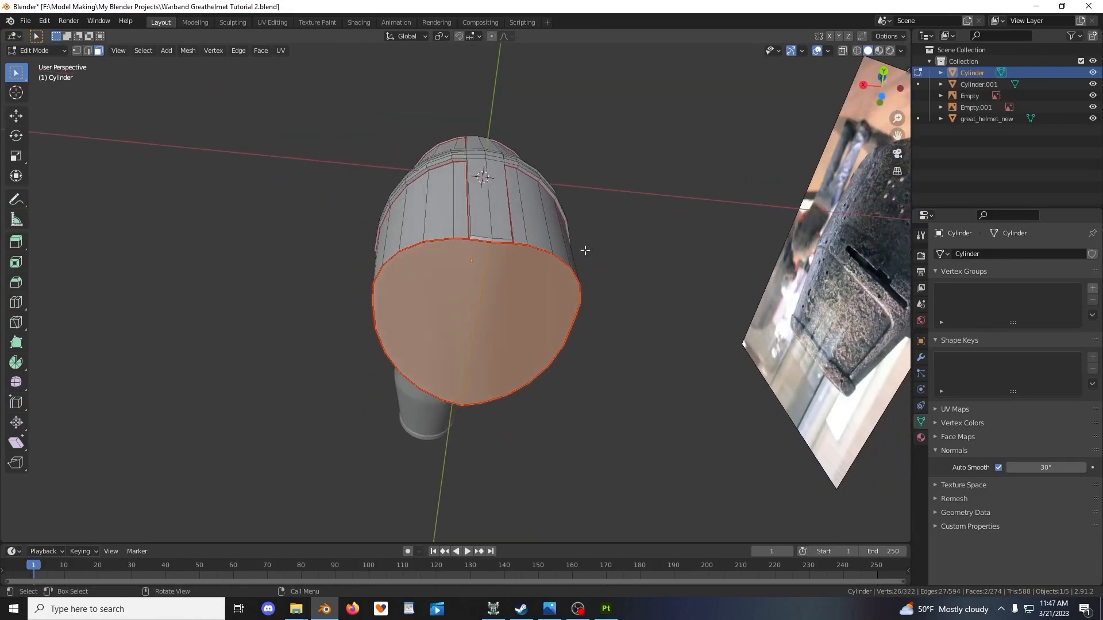
key(g)
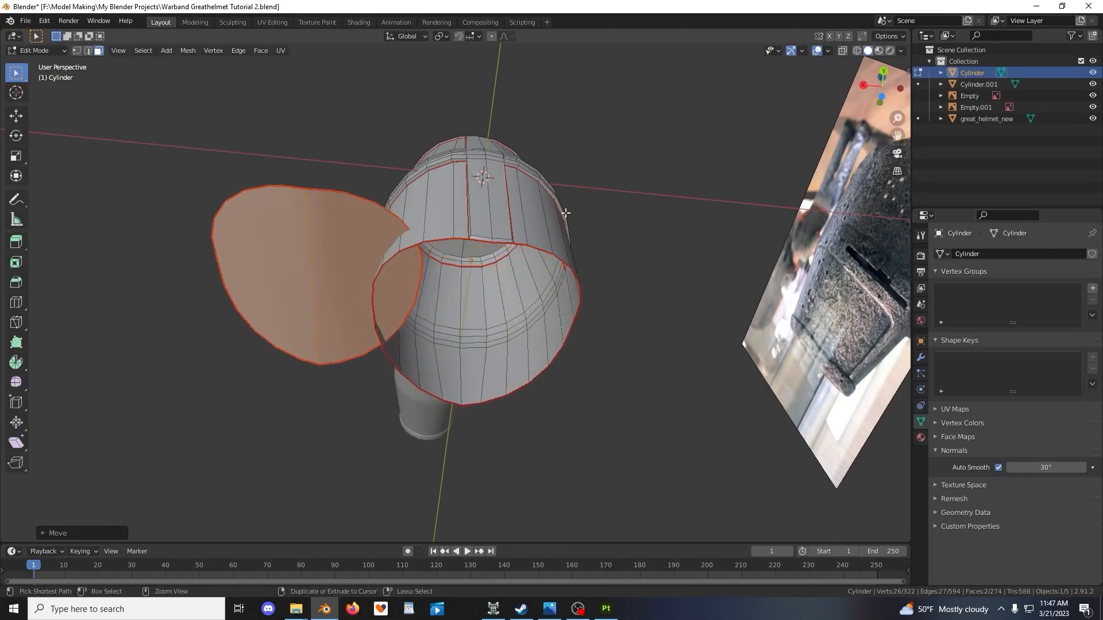
key(Escape)
key(Tab)
middle_drag(570, 215, 513, 270)
Shade the two faces of the helmet's top cap smooth
key(Tab)
key(a)
click(481, 143)
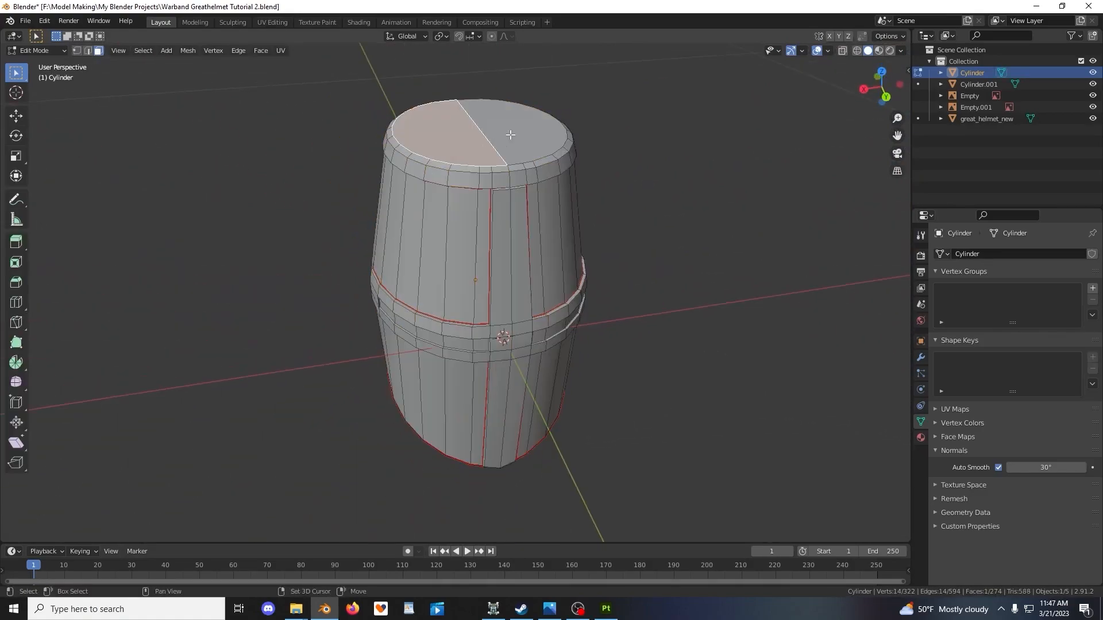
shift+click(511, 134)
mouse_move(520, 322)
middle_down()
mouse_move(511, 270)
mouse_move(517, 305)
middle_up()
right_click(478, 189)
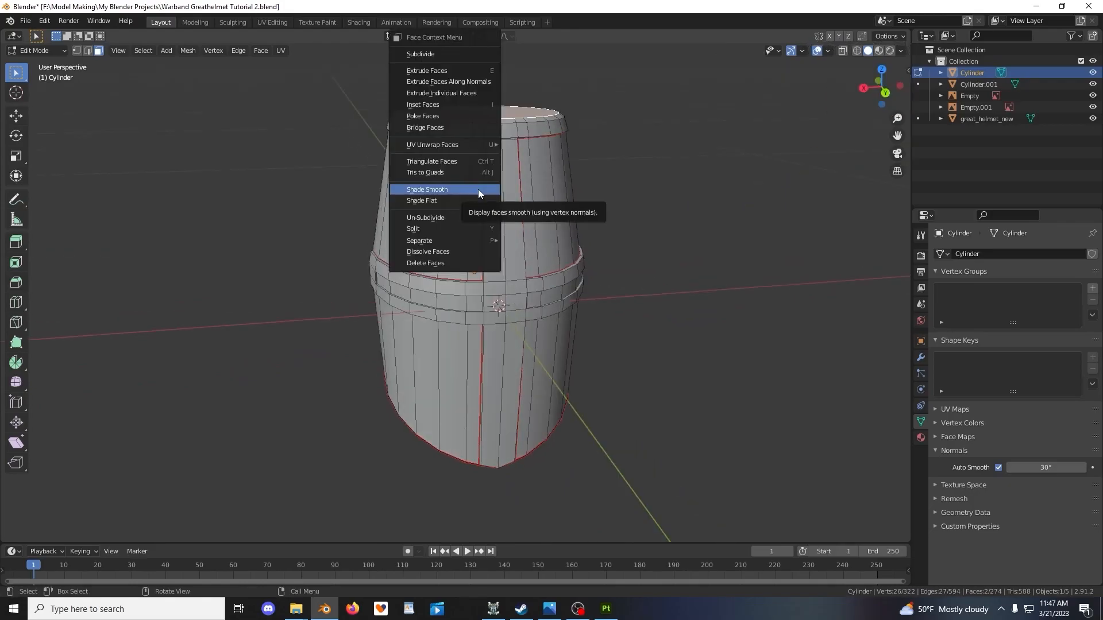
click(478, 189)
middle_drag(478, 189, 504, 326)
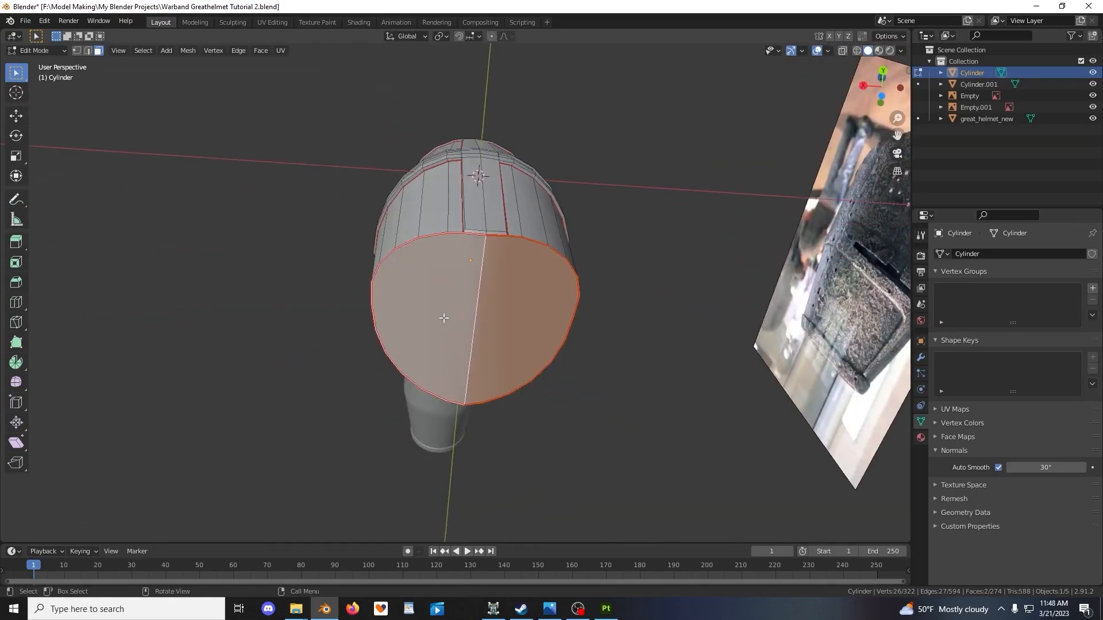
Undo and redo the last two edits to compare the shading in Object Mode
key(ctrl+z)
key(ctrl+z)
key(ctrl+shift+z)
key(ctrl+shift+z)
key(Tab)
middle_drag(633, 269, 618, 299)
Select both underside faces again and check the shading of the whole helmet in Object Mode
key(Tab)
click(524, 333)
shift+click(459, 326)
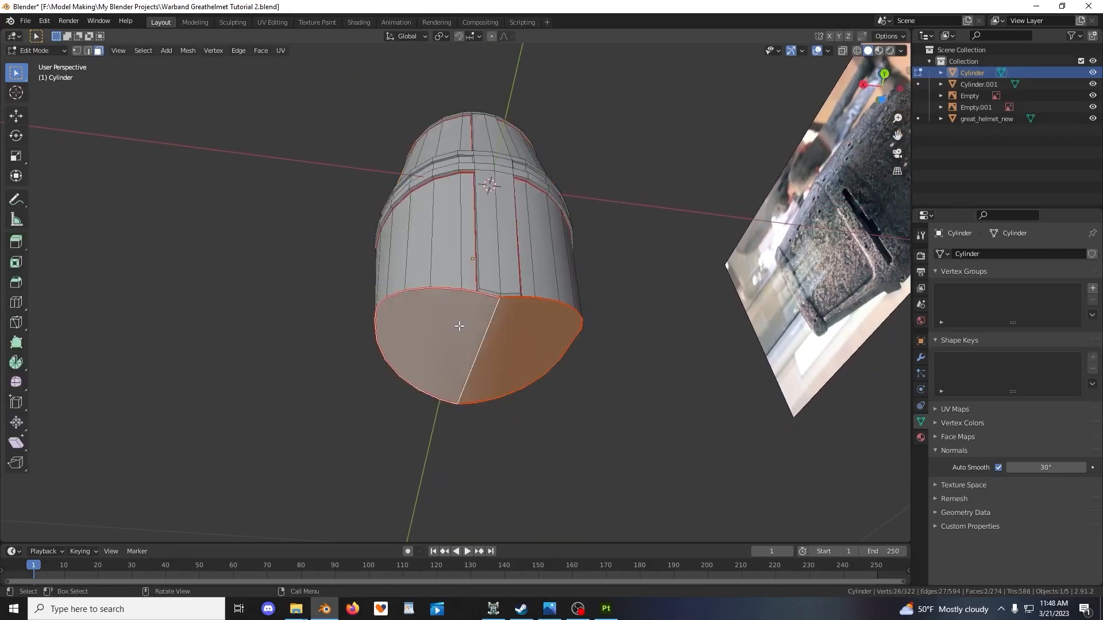
key(Tab)
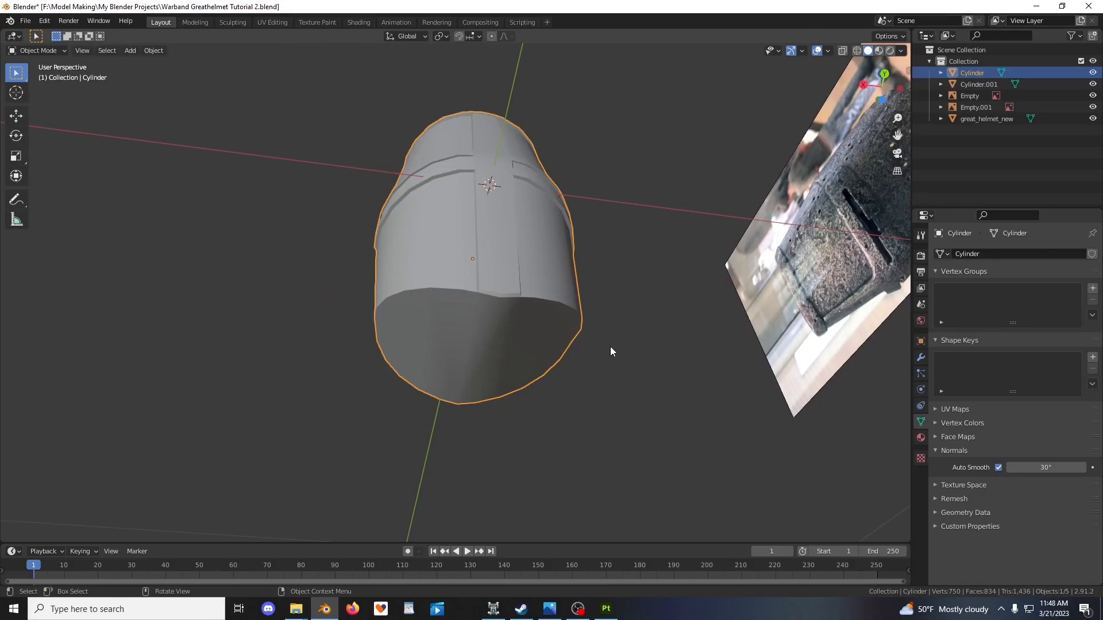
middle_drag(625, 283, 641, 357)
key(Tab)
key(Tab)
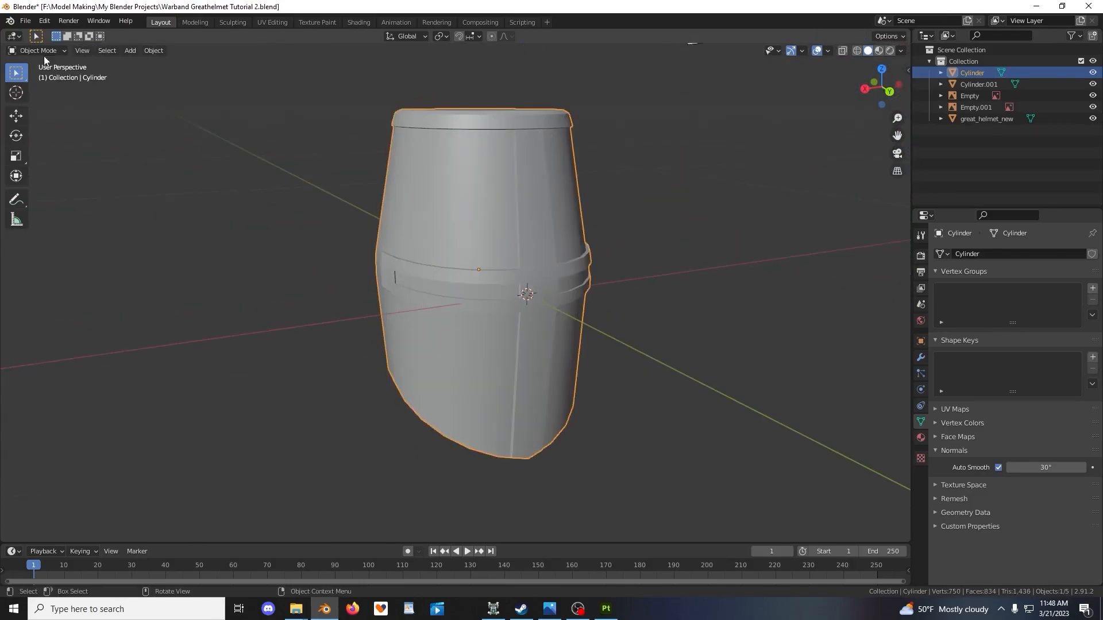
Re-export the helmet OBJ, switch to Substance 3D Painter, reload Warband Greathelmet Tutorial 2 as the project mesh and check its underside
click(26, 21)
click(167, 279)
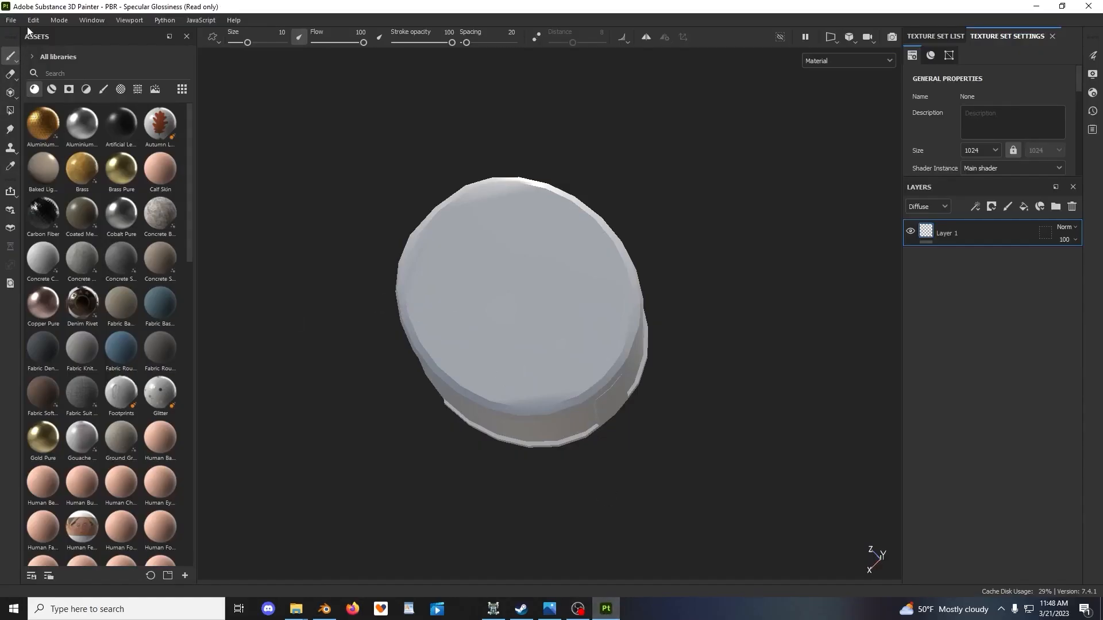
click(32, 20)
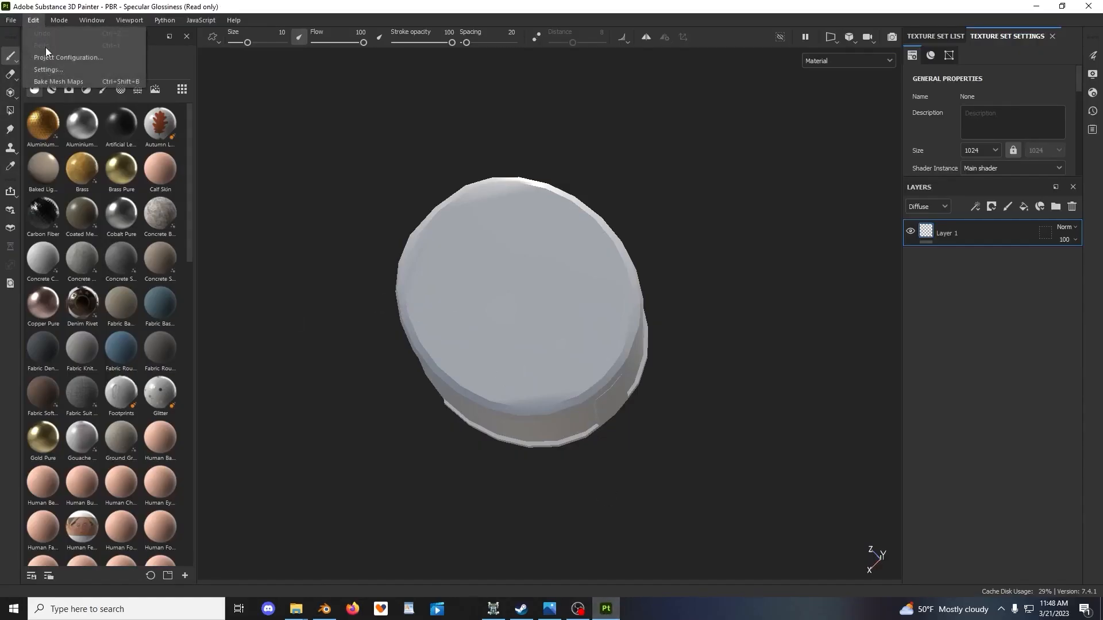
click(52, 52)
click(645, 216)
double_click(639, 313)
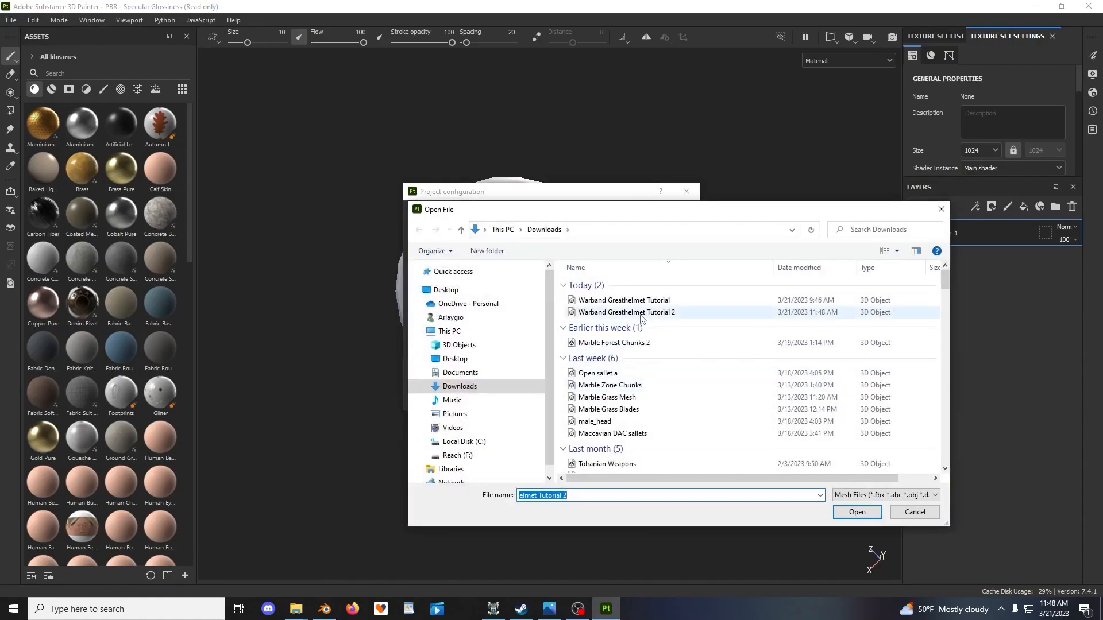
click(591, 399)
alt+drag(654, 369, 634, 457)
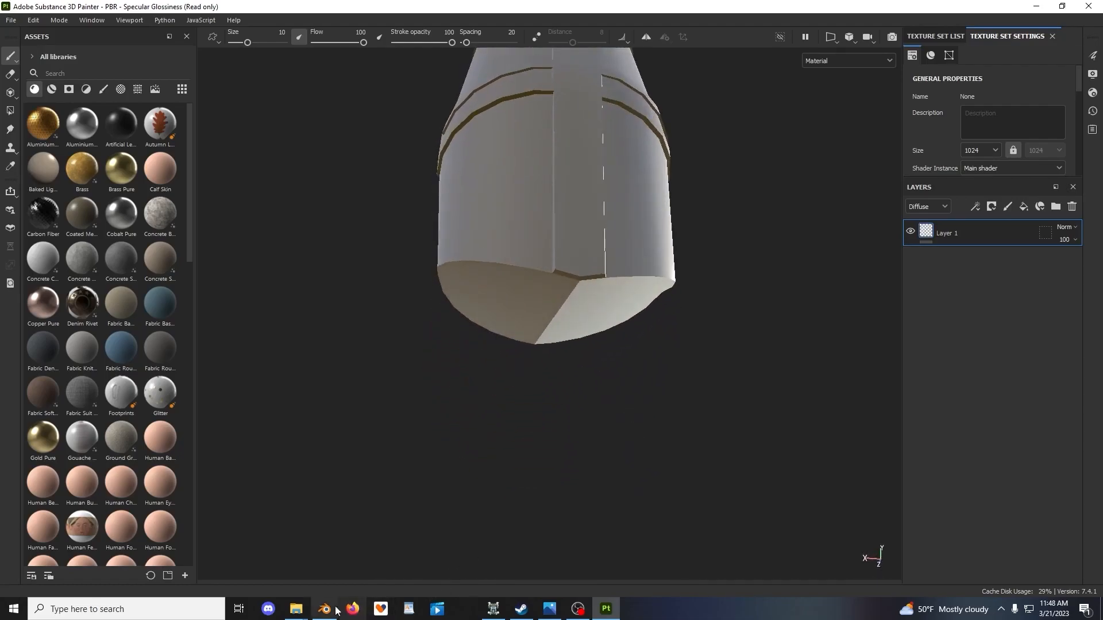
Switch back to Blender, test-move one underside face, undo the move and view the helmet in Object Mode
click(324, 609)
click(524, 291)
click(530, 266)
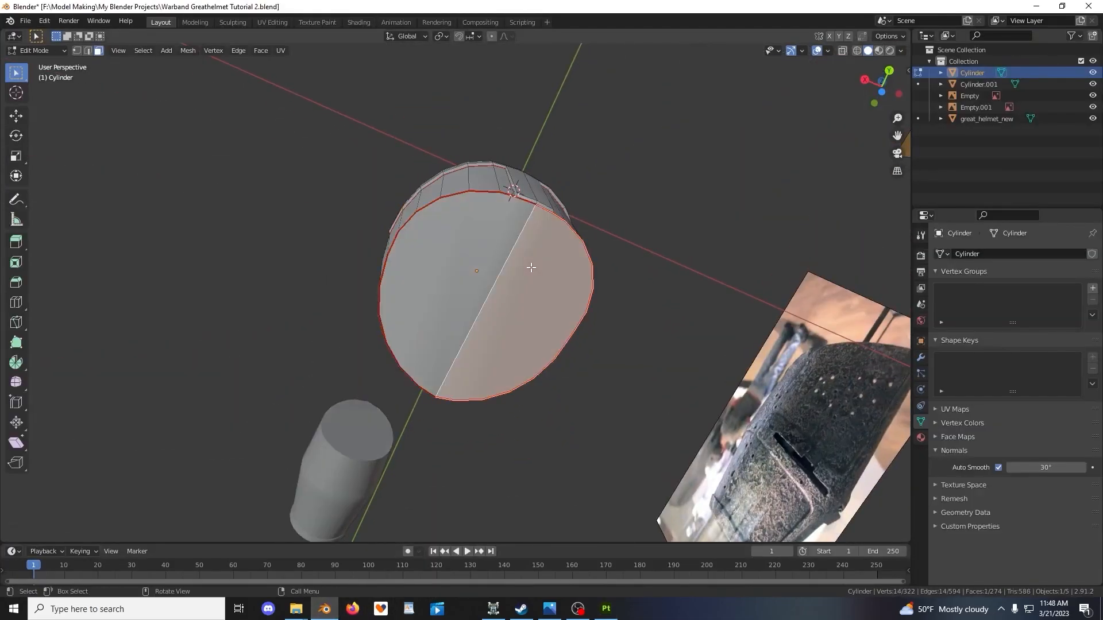
drag(530, 266, 645, 296)
key(ctrl+z)
middle_drag(597, 296, 592, 362)
key(Tab)
scroll(592, 362, up, 1)
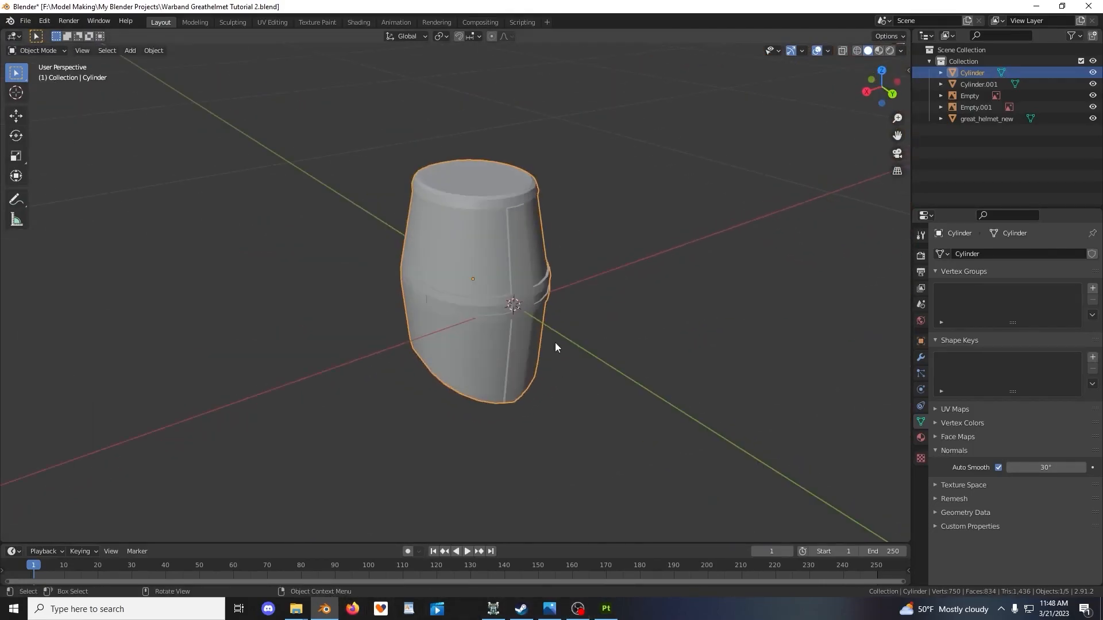
Try triangulating all of the helmet's faces with the split underside, and check the underside in Object Mode
key(Tab)
key(a)
right_click(556, 339)
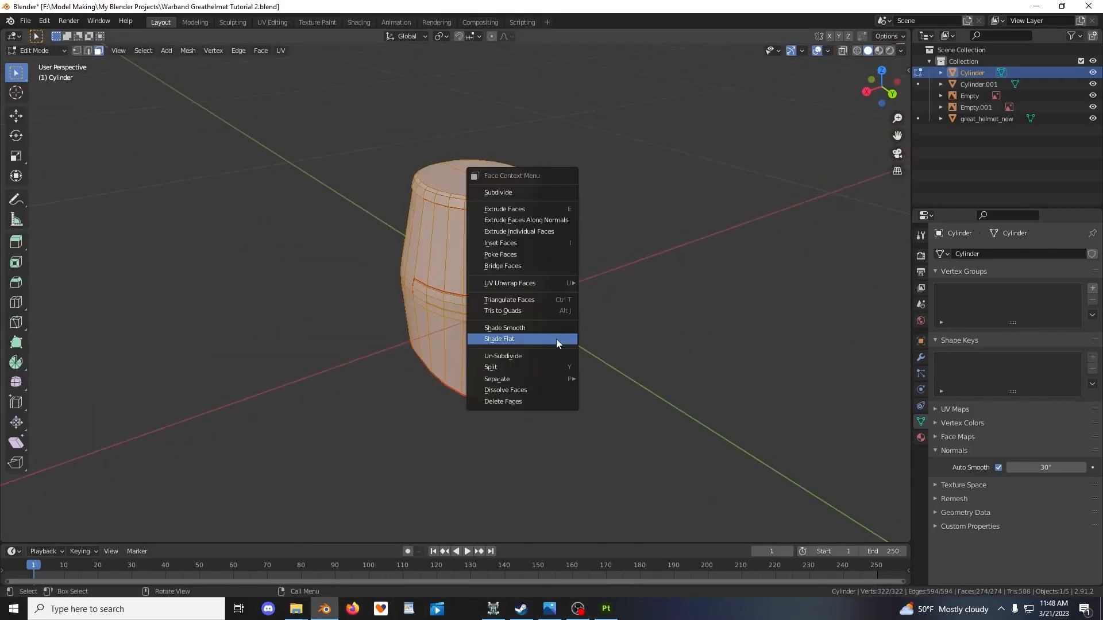
click(539, 300)
key(Tab)
middle_drag(540, 298, 568, 288)
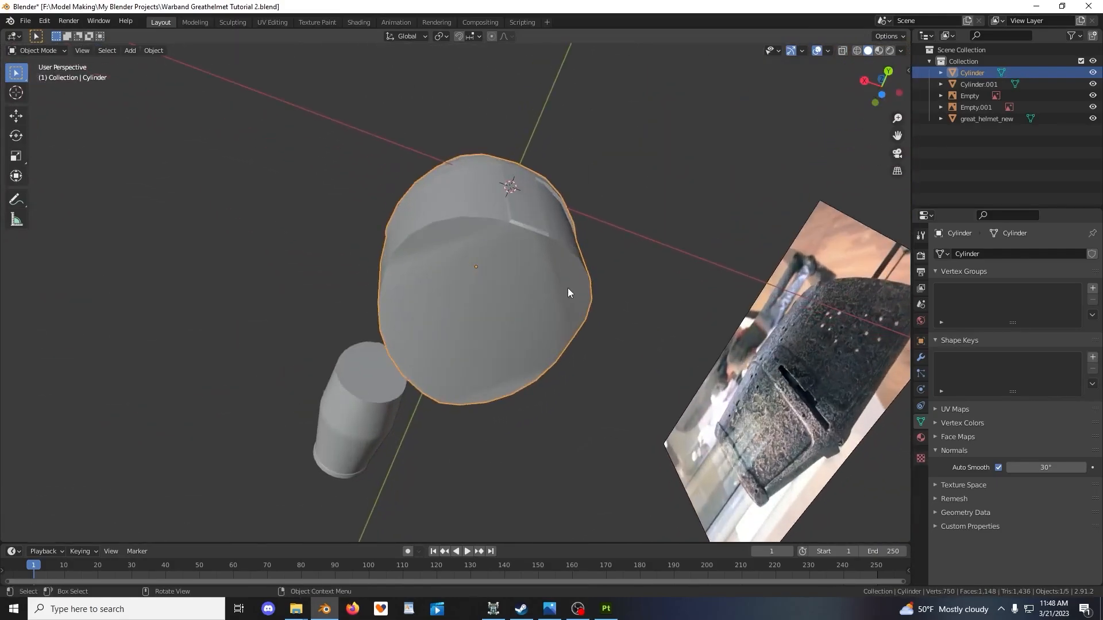
Select the two underside faces, test-move them, cancel the move, and apply smooth shading to them
key(Tab)
click(568, 288)
middle_drag(568, 288, 568, 328)
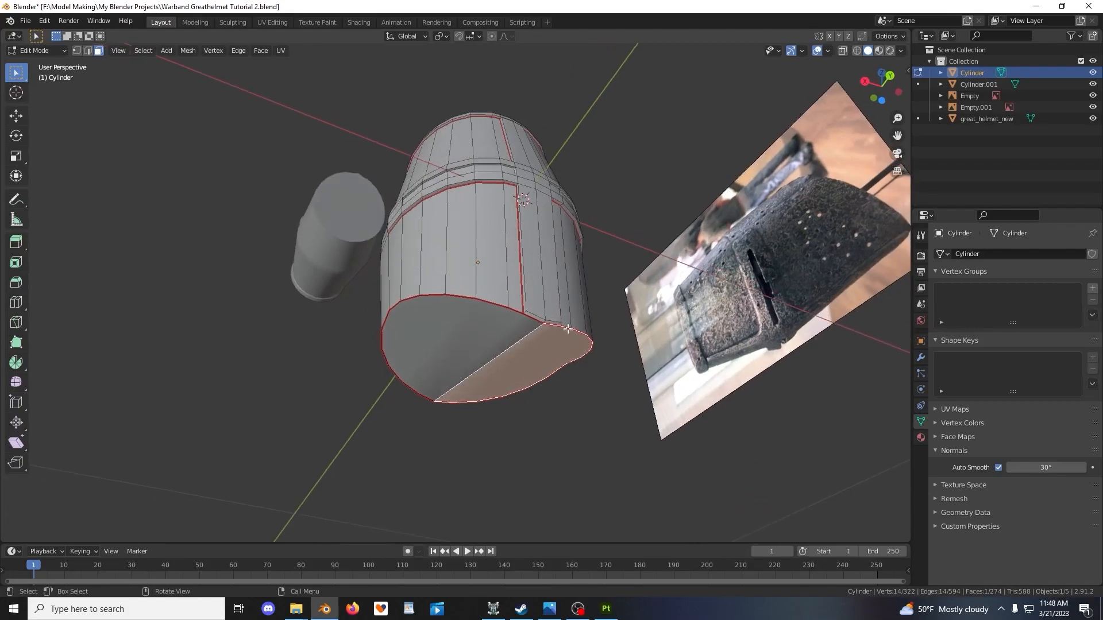
click(521, 362)
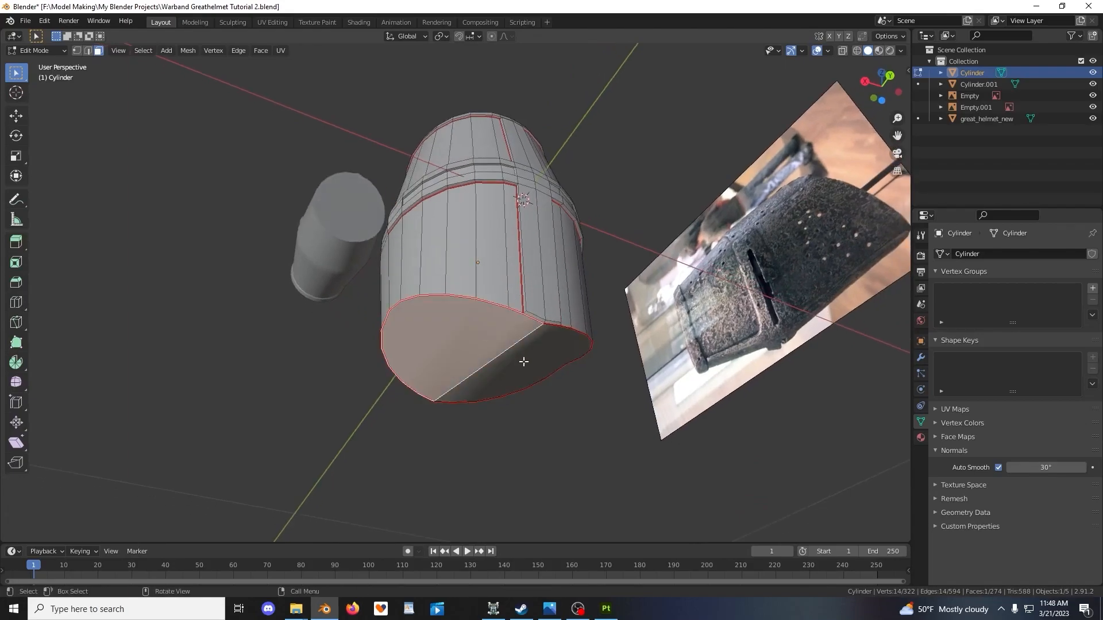
shift+click(529, 362)
key(g)
key(Escape)
right_click(512, 347)
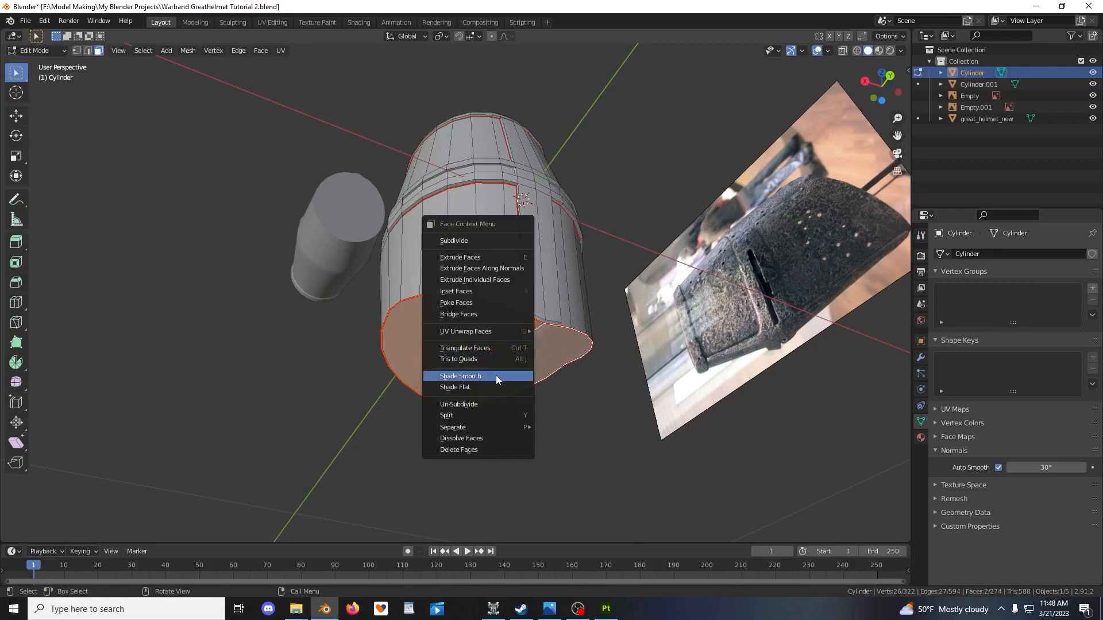
click(495, 375)
Compare the underside's shading between Object Mode and Edit Mode
key(Tab)
middle_drag(549, 329, 603, 189)
key(Tab)
key(Tab)
key(Tab)
Delete the two large faces closing the helmet's underside
click(503, 279)
shift+click(535, 338)
key(x)
click(528, 363)
middle_drag(528, 364, 517, 339)
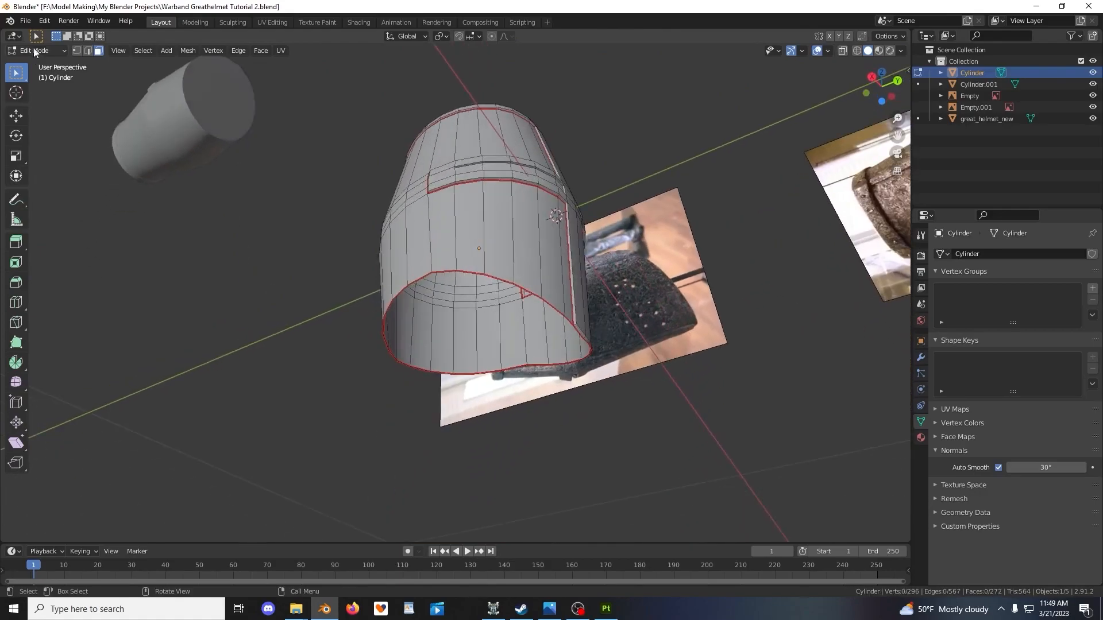
Select the edge loop around the helmet's bottom opening and fill it with a single face
click(87, 50)
middle_drag(471, 270, 493, 298)
alt+click(496, 281)
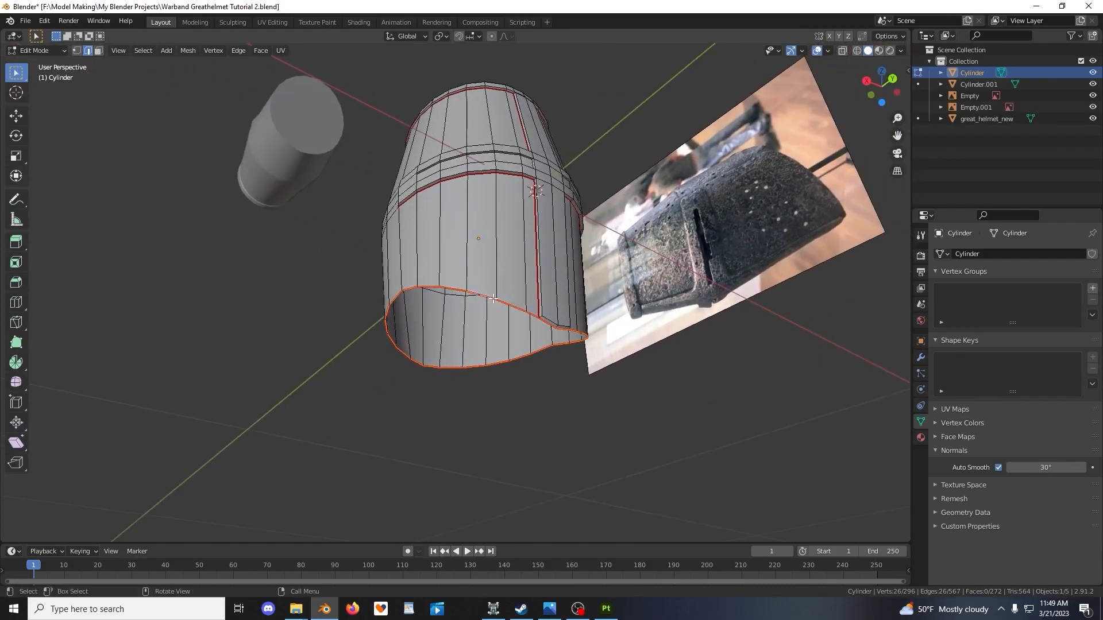
key(f)
middle_drag(489, 297, 480, 269)
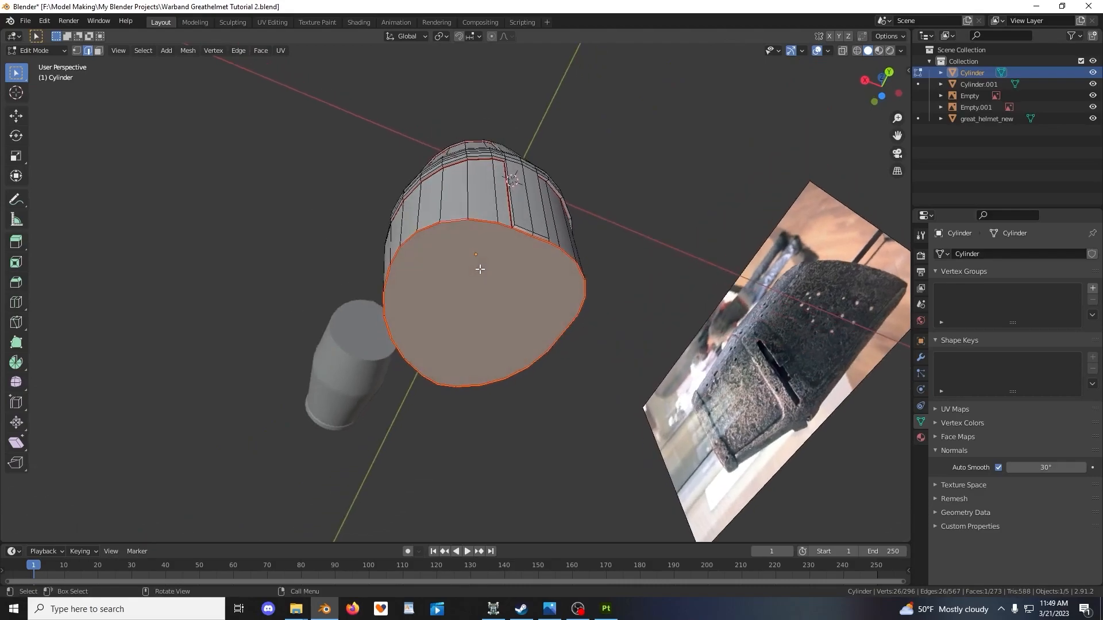
Triangulate the single underside face and inspect the resulting triangles
click(99, 51)
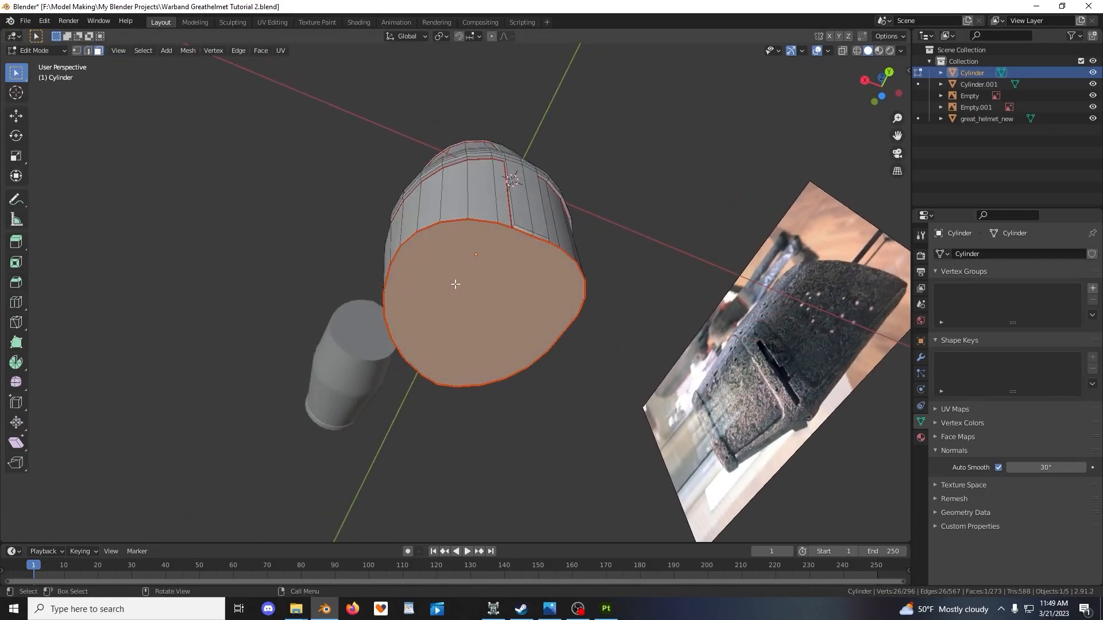
right_click(455, 284)
click(437, 245)
middle_drag(436, 245, 570, 275)
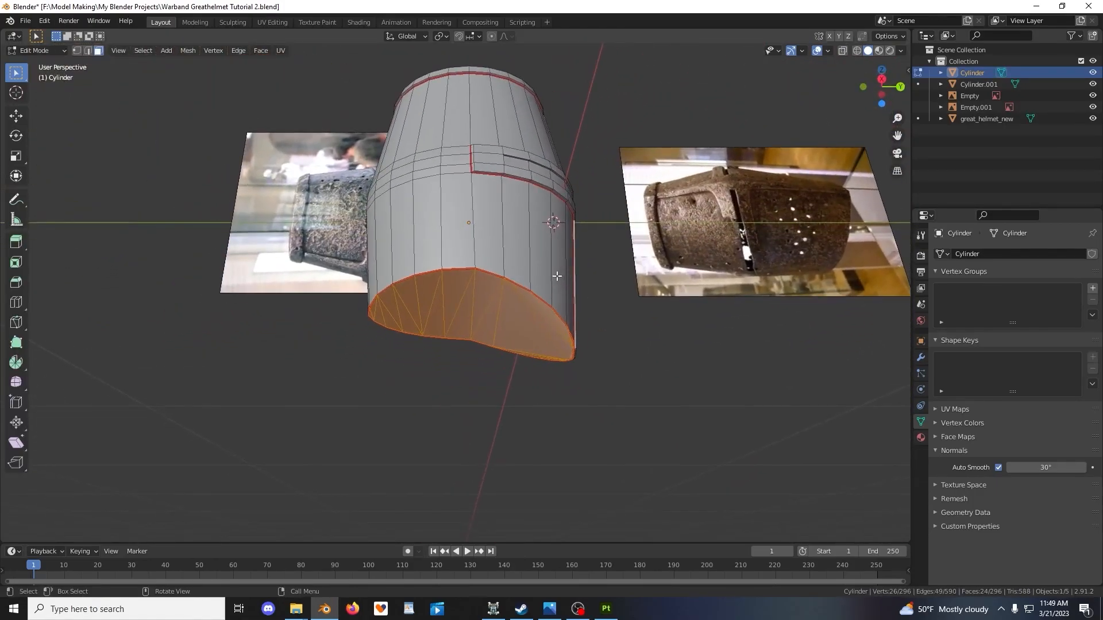
Remove the triangulated underside fill, keeping the bottom edge loop selected
key(2)
key(x)
click(555, 277)
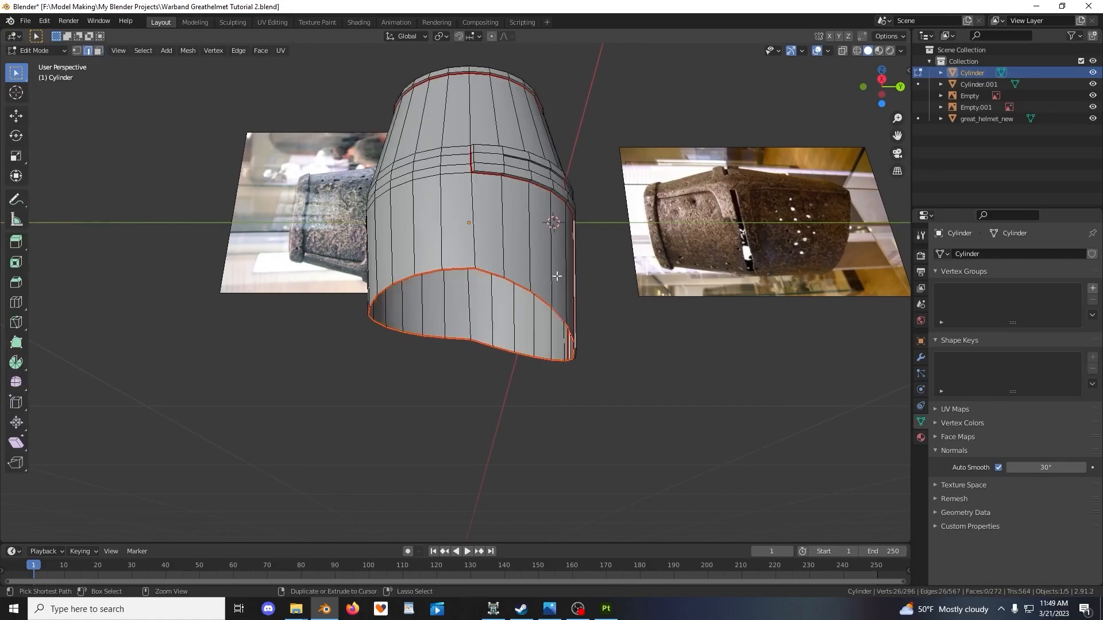
Fill the bottom edge loop with one face again and triangulate that face
scroll(534, 272, up, 2)
middle_drag(500, 268, 483, 353)
scroll(477, 270, up, 2)
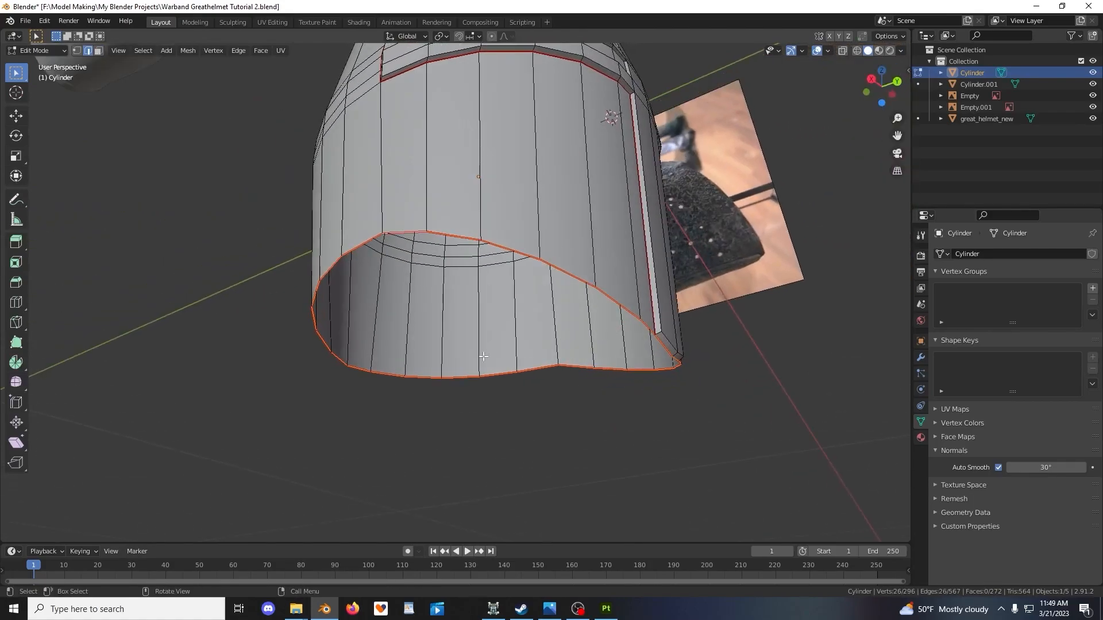
key(f)
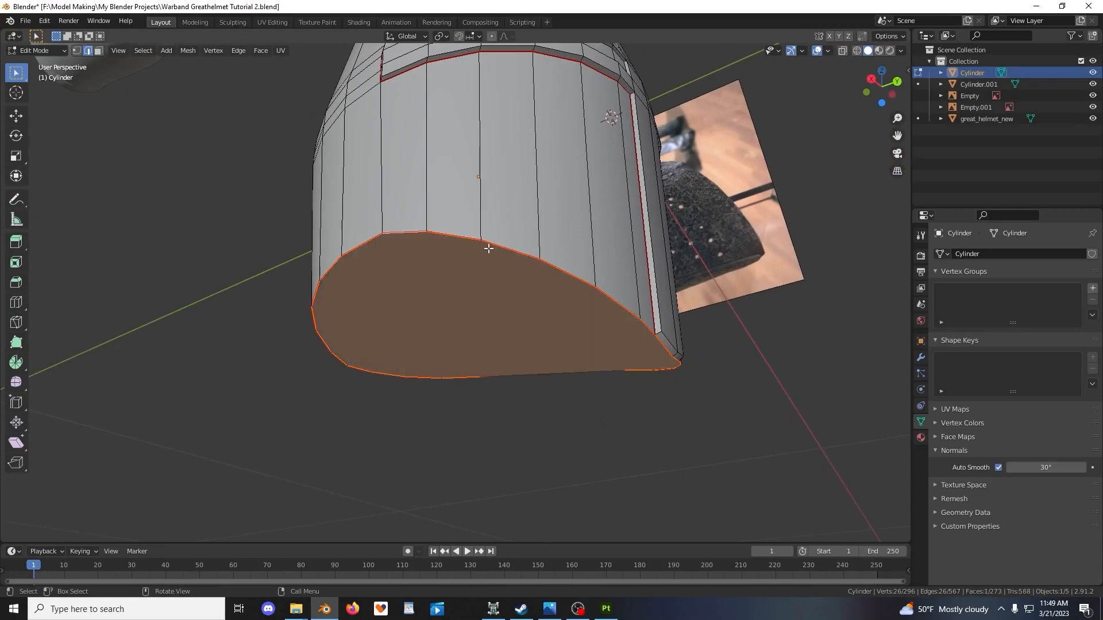
click(99, 51)
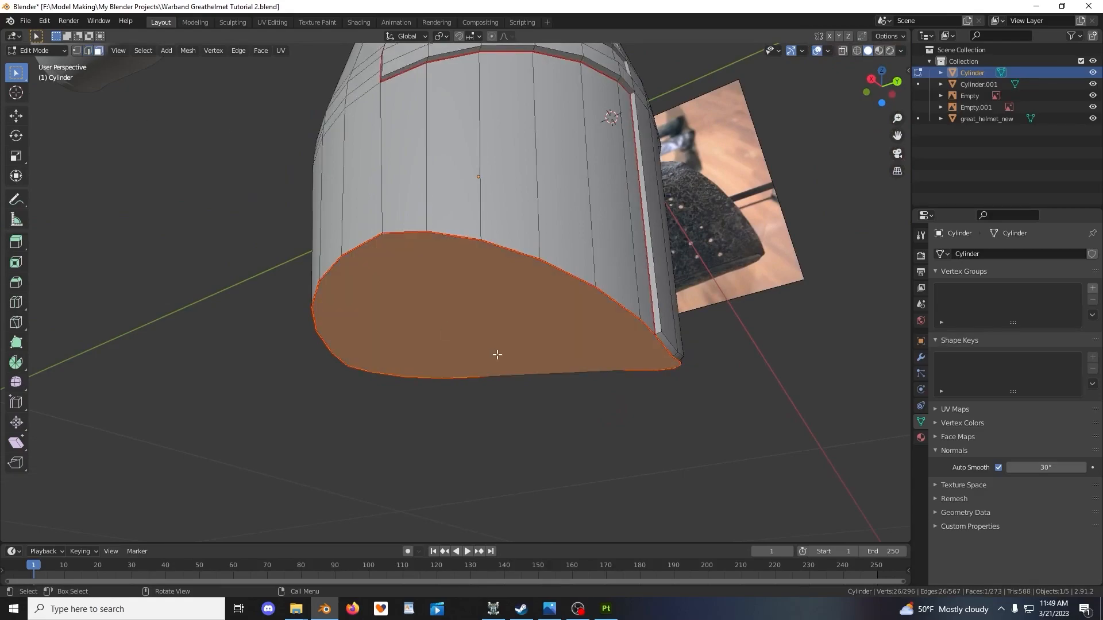
right_click(482, 299)
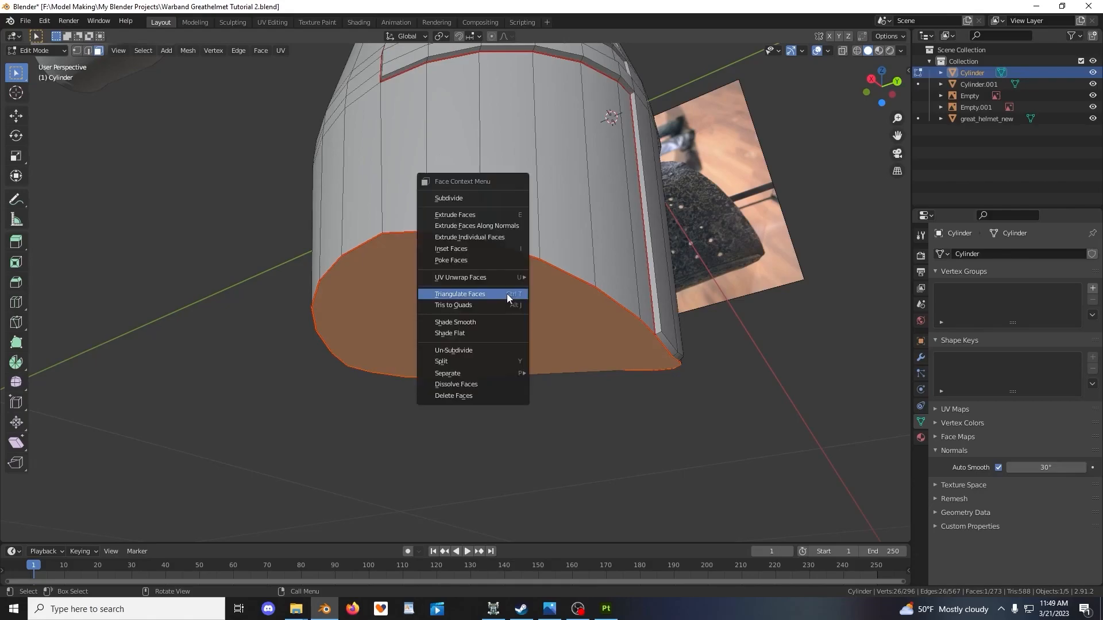
click(506, 294)
Check the triangulated underside's shading in Object Mode and inspect its triangles up close in Edit Mode
middle_drag(506, 294, 602, 209)
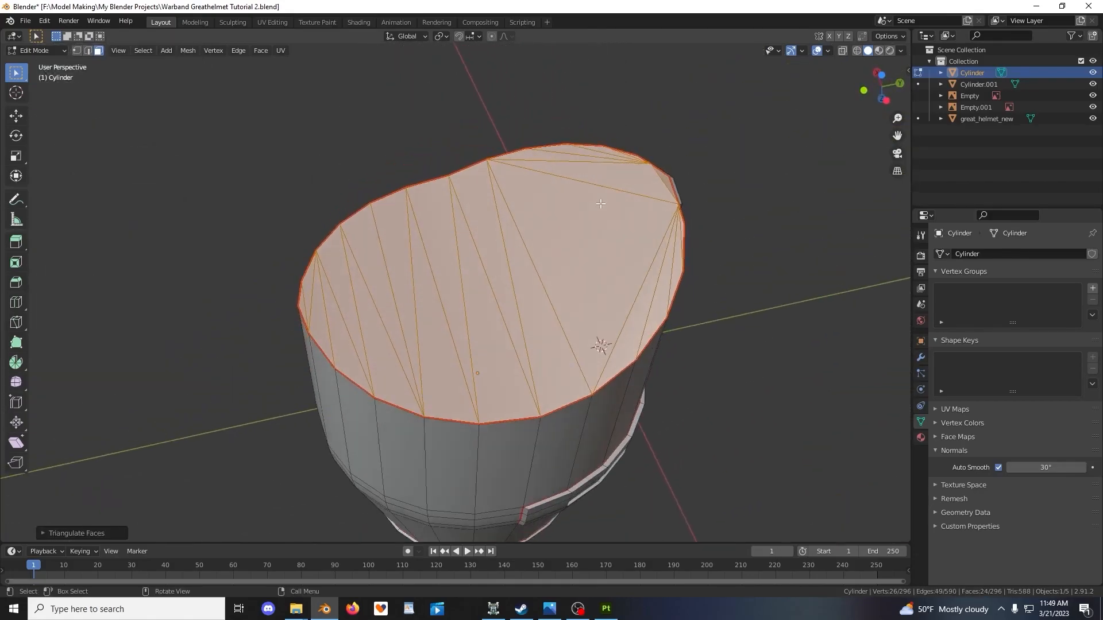
key(Tab)
middle_drag(635, 286, 540, 297)
key(Tab)
scroll(404, 288, up, 2)
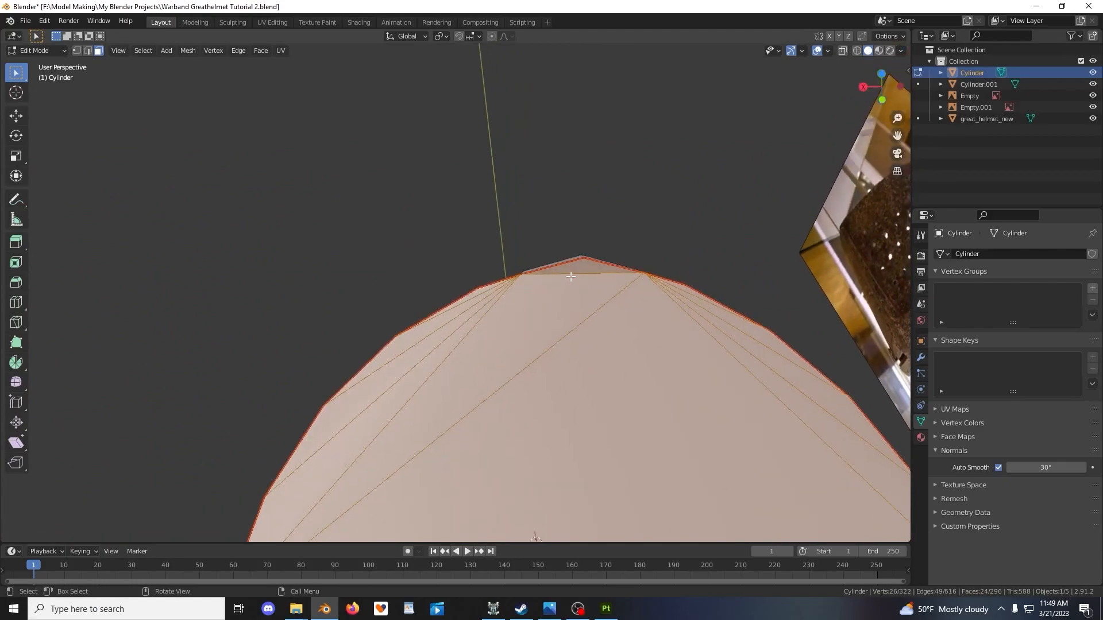
Leave Edit Mode and export the helmet model as an OBJ file
key(Tab)
scroll(571, 276, down, 5)
middle_drag(570, 275, 572, 413)
click(25, 21)
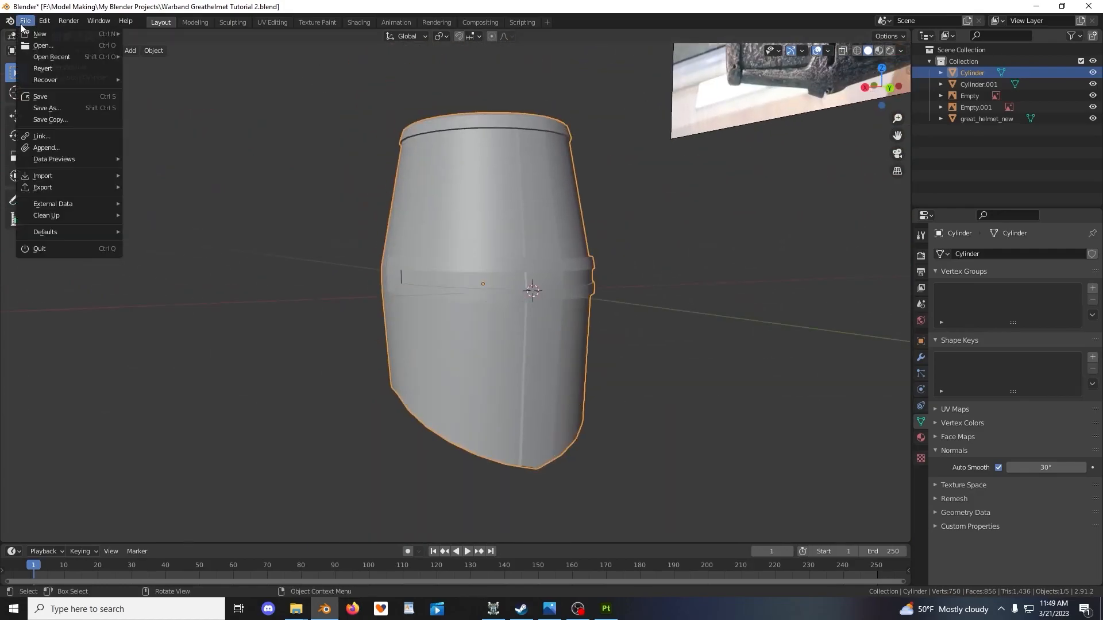
mouse_move(68, 191)
click(232, 281)
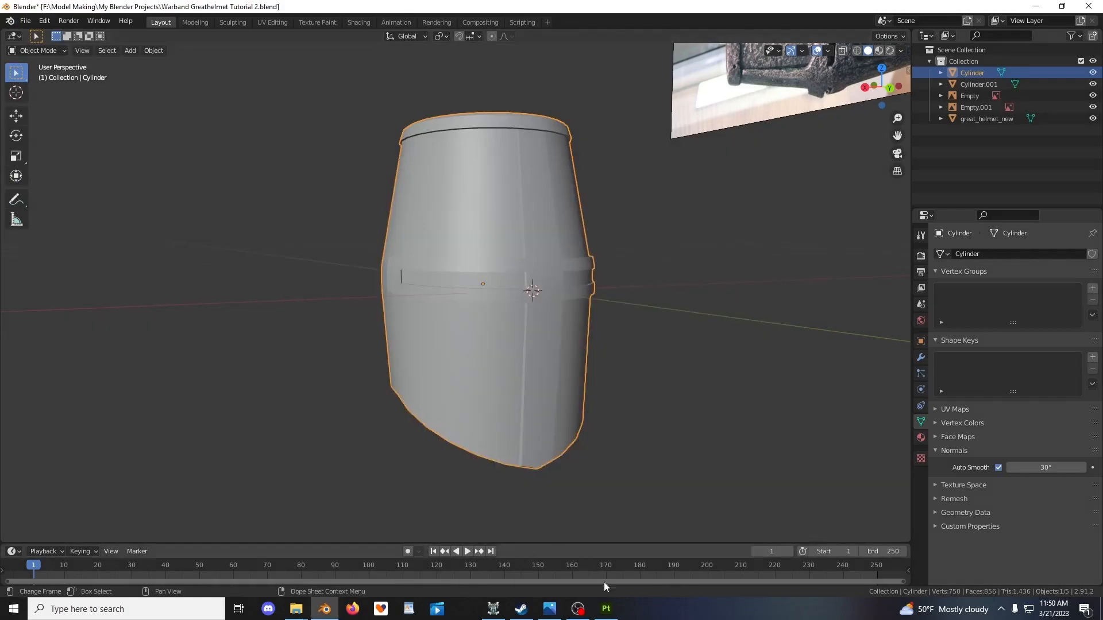
Switch to Substance 3D Painter and replace the project mesh with the re-exported Warband Greathelmet Tutorial 2.obj
click(606, 608)
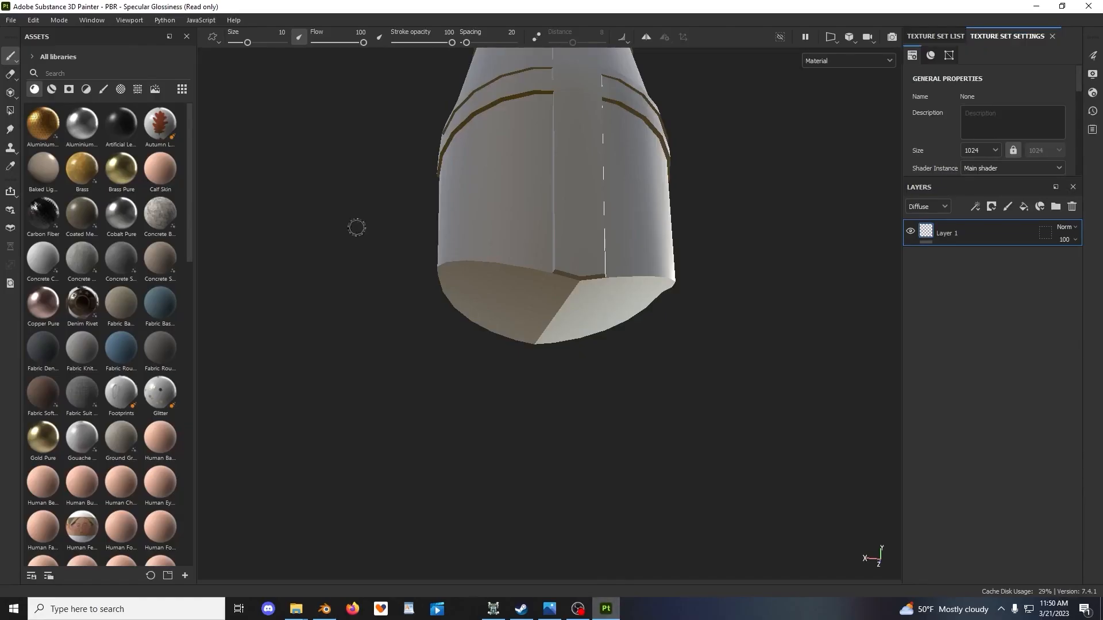
click(33, 20)
click(50, 54)
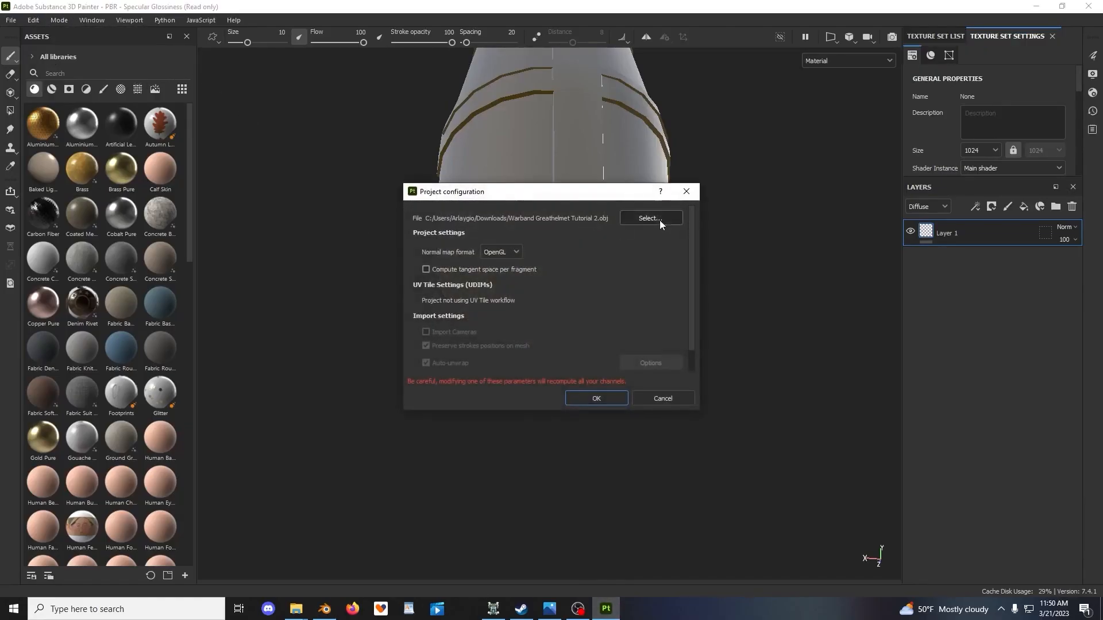
click(659, 224)
double_click(626, 310)
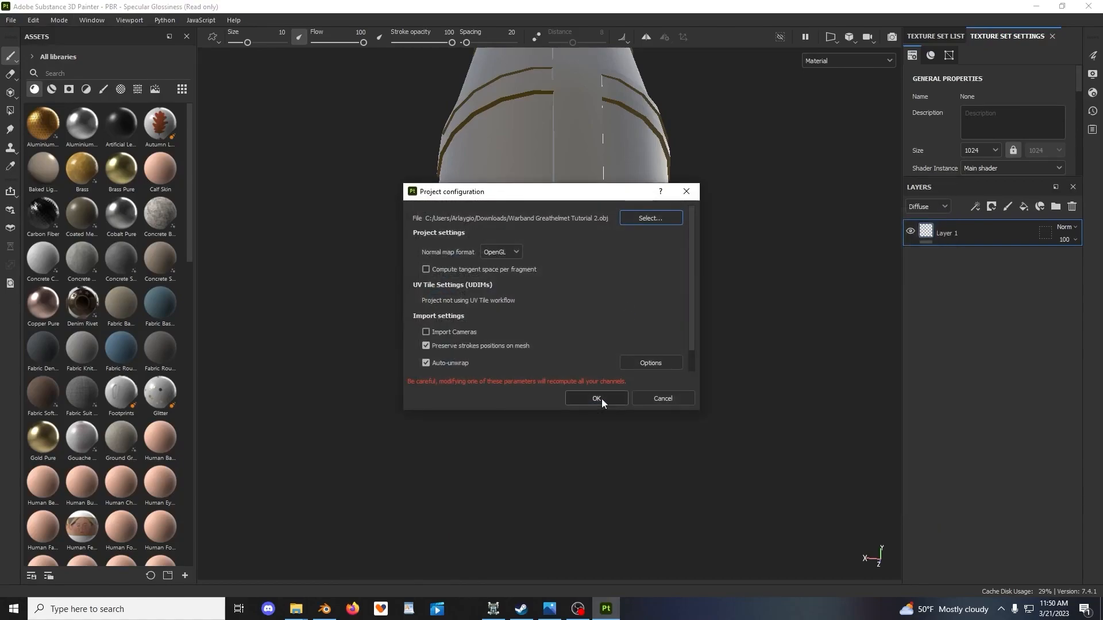
click(598, 398)
Inspect the shading of the reloaded helmet's underside, lower rim and side walls
alt+drag(598, 396, 835, 296)
alt+middle_drag(835, 296, 770, 327)
scroll(761, 328, up, 3)
alt+drag(761, 328, 712, 345)
shift+right_drag(712, 345, 773, 388)
alt+drag(660, 294, 683, 388)
mouse_move(622, 309)
alt+mouse_down()
mouse_move(595, 276)
mouse_move(730, 256)
mouse_move(596, 311)
alt+mouse_up()
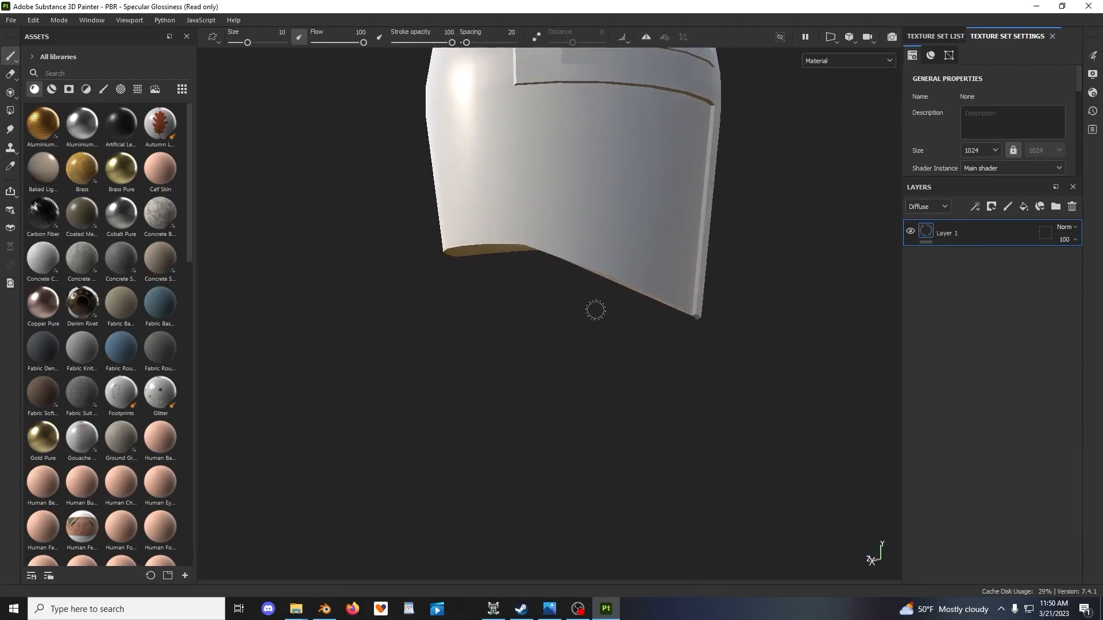
alt+middle_drag(596, 310, 527, 410)
scroll(552, 368, down, 2)
alt+drag(615, 336, 561, 312)
alt+middle_drag(561, 312, 550, 317)
scroll(551, 319, up, 2)
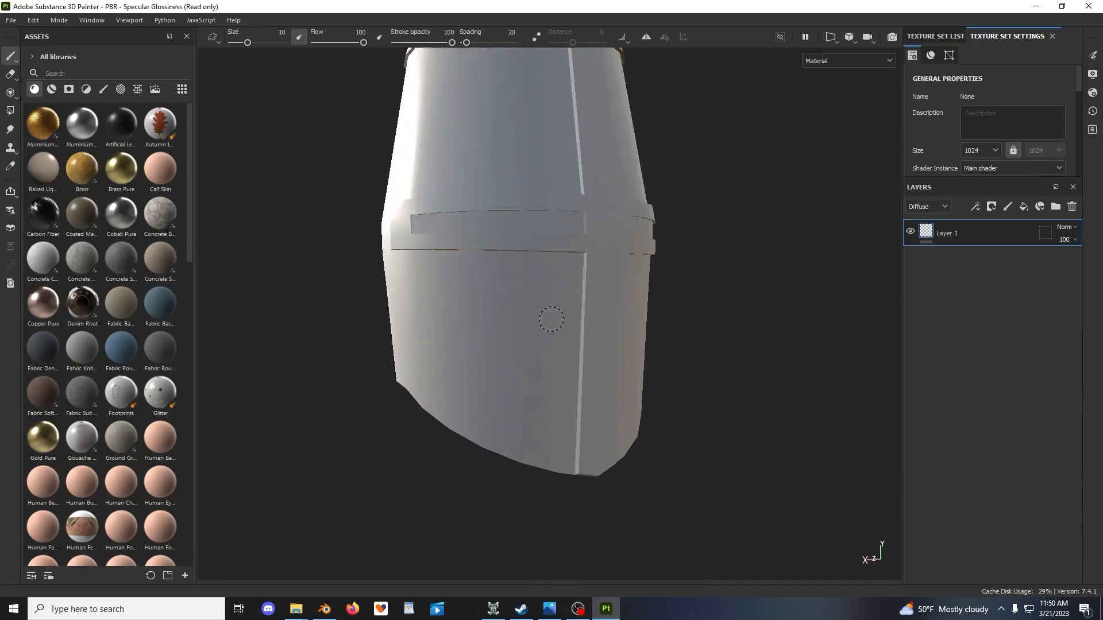
scroll(537, 324, down, 2)
alt+drag(522, 328, 679, 334)
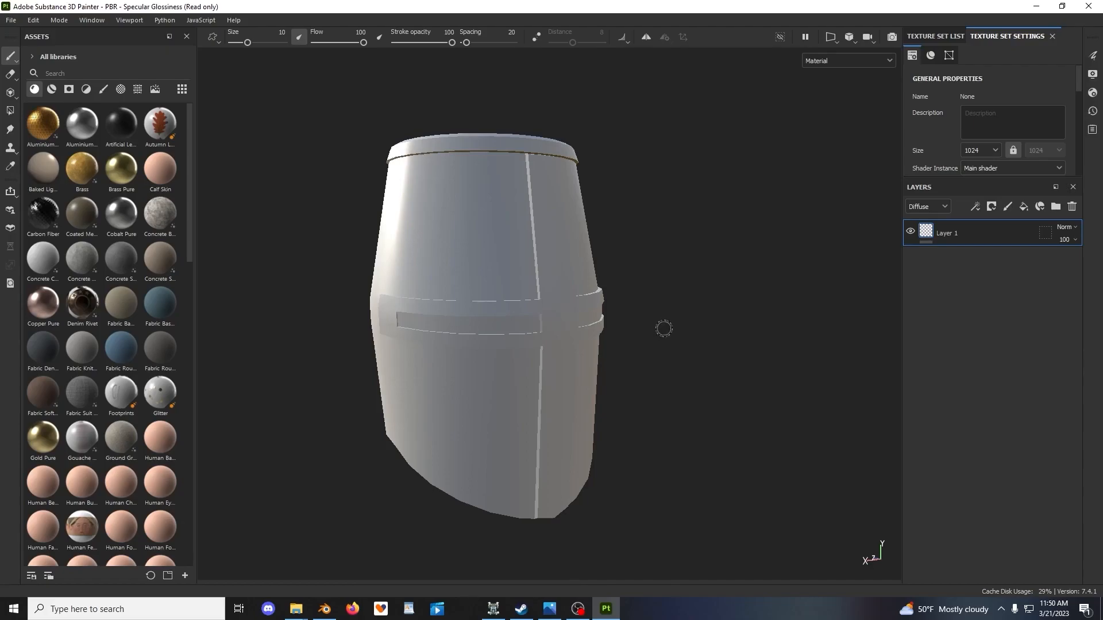
Examine the helmet's visor band and front ridge from several distances and angles
alt+drag(664, 329, 623, 328)
scroll(623, 328, down, 2)
alt+middle_drag(622, 328, 656, 354)
scroll(641, 295, up, 3)
scroll(648, 343, up, 1)
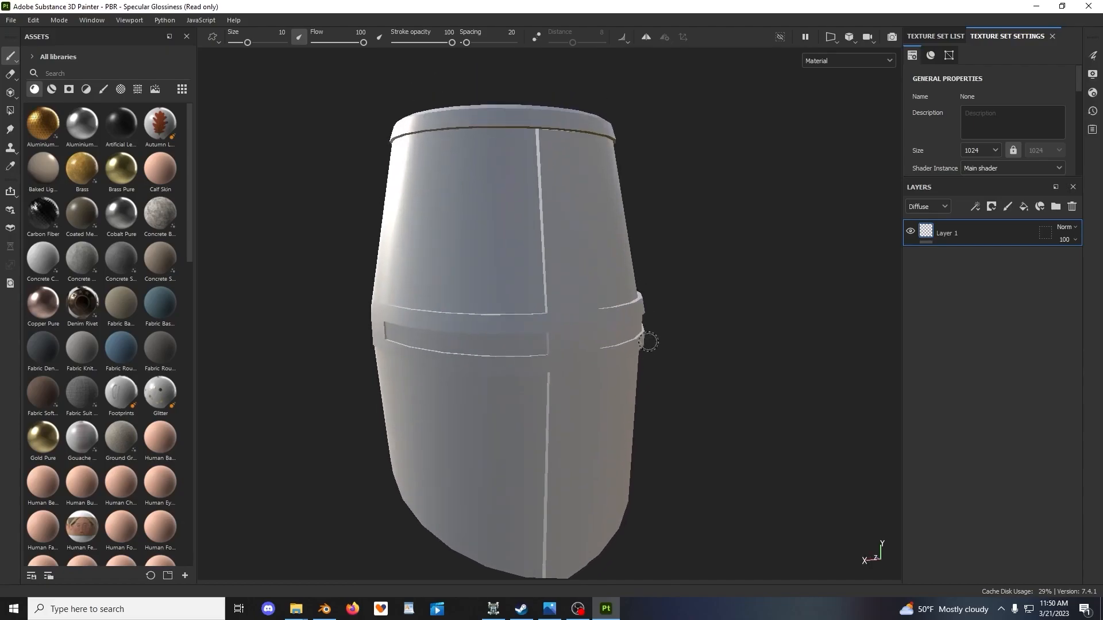
scroll(567, 240, down, 2)
alt+drag(566, 240, 669, 245)
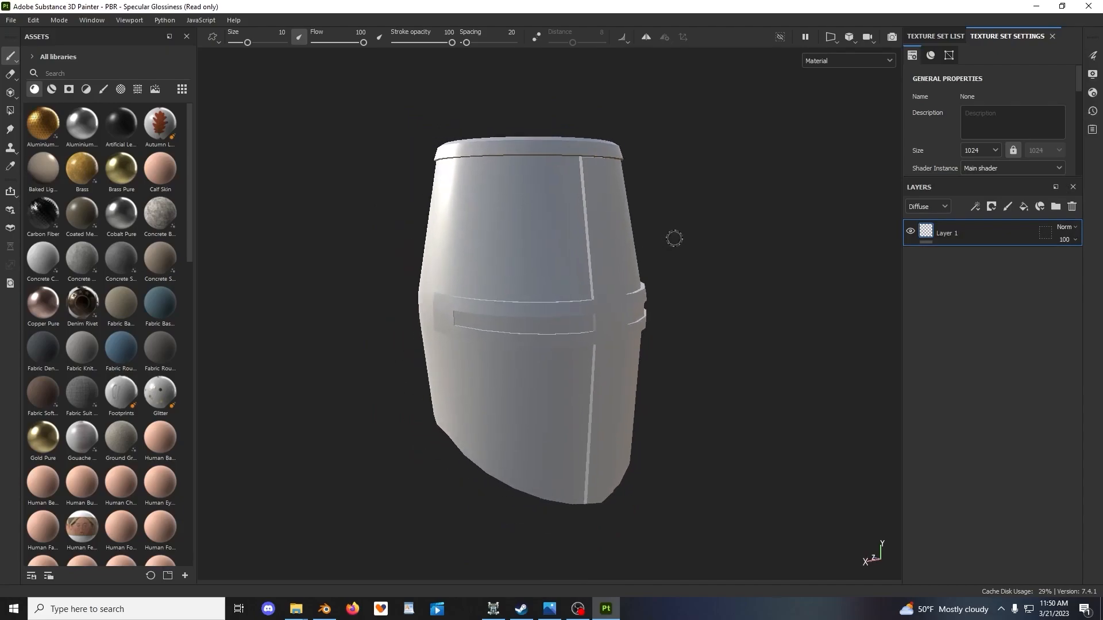
alt+middle_drag(672, 239, 668, 255)
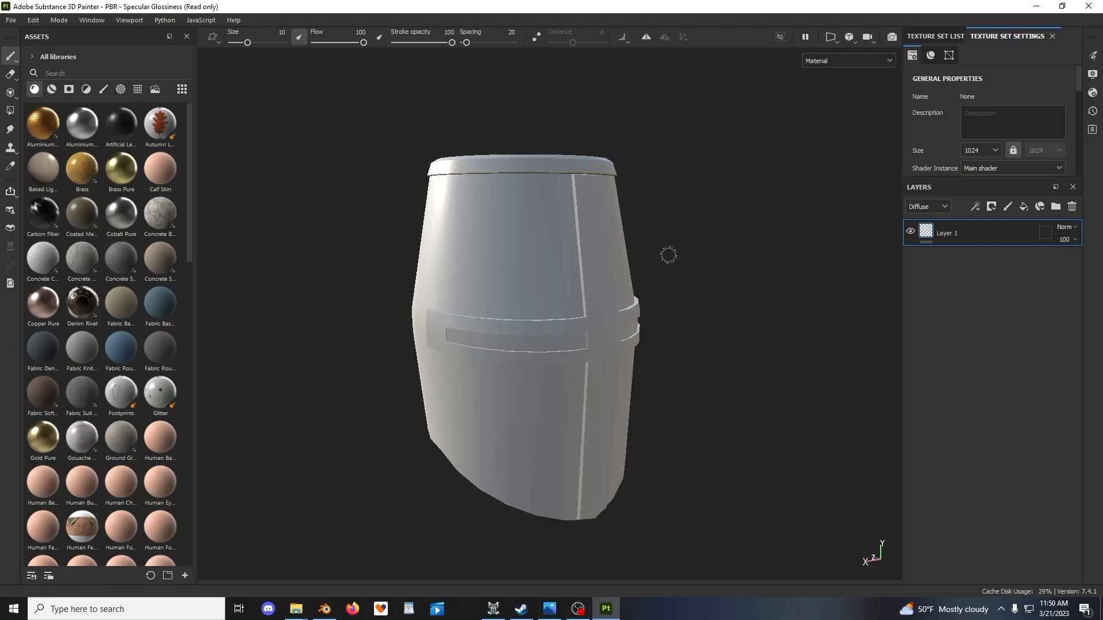
Review the mouse shortcuts for camera rotate, translate and zoom in the settings, and close them without changes
click(29, 21)
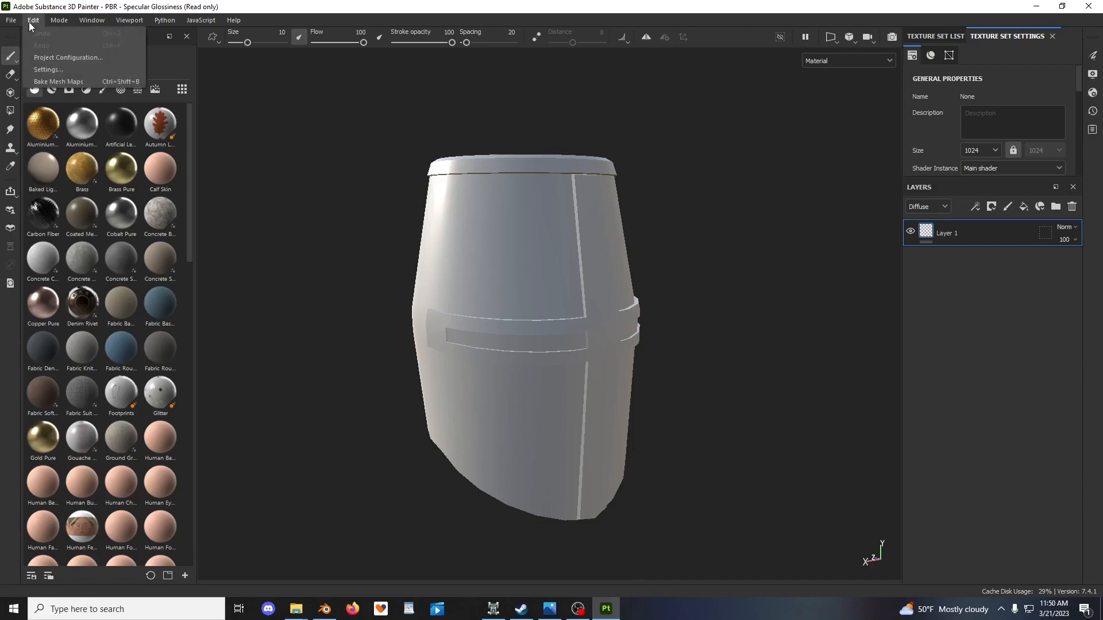
click(40, 69)
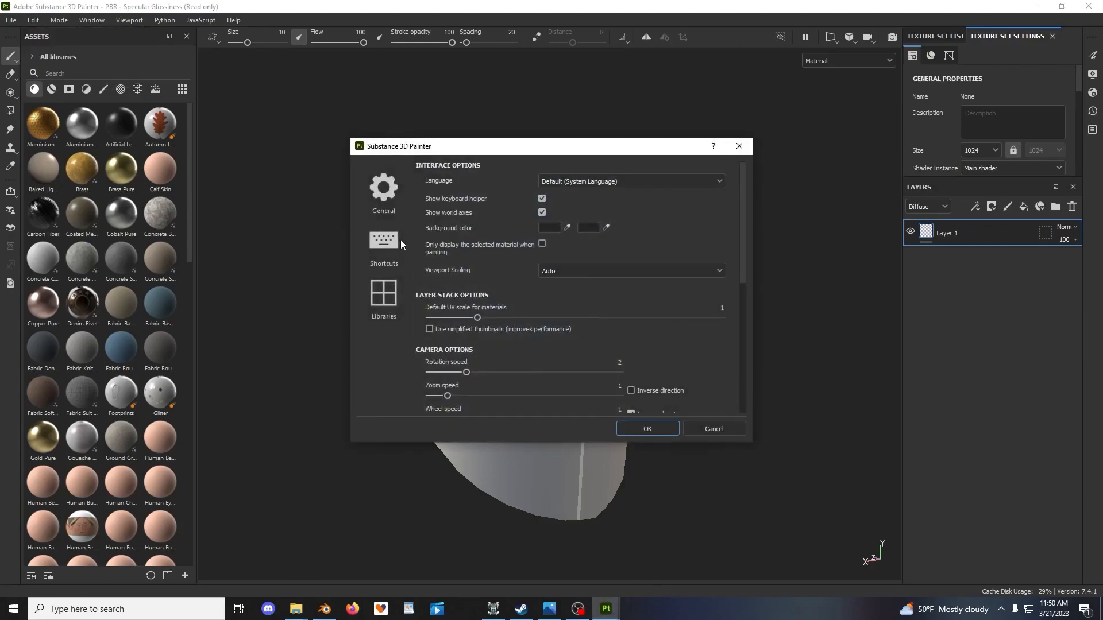
click(384, 242)
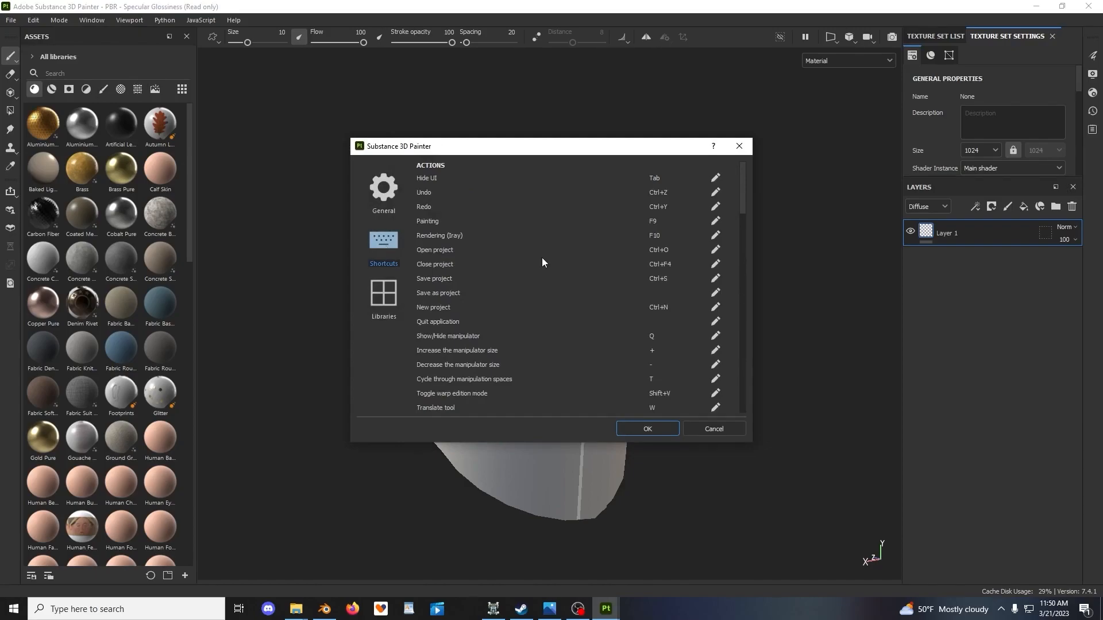
scroll(541, 260, down, 4)
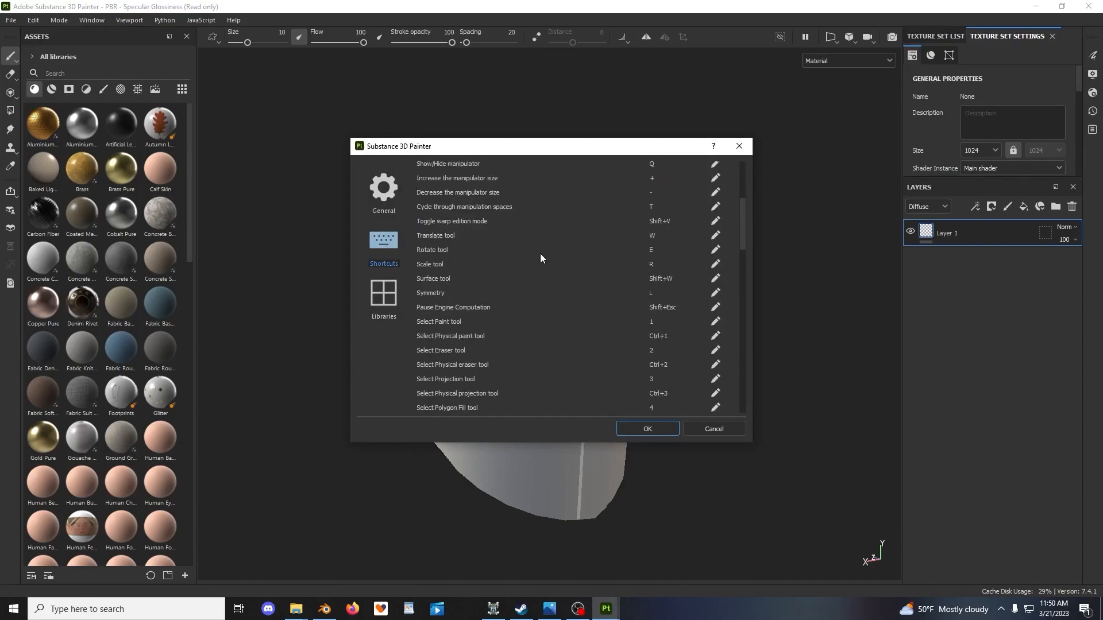
scroll(540, 258, down, 8)
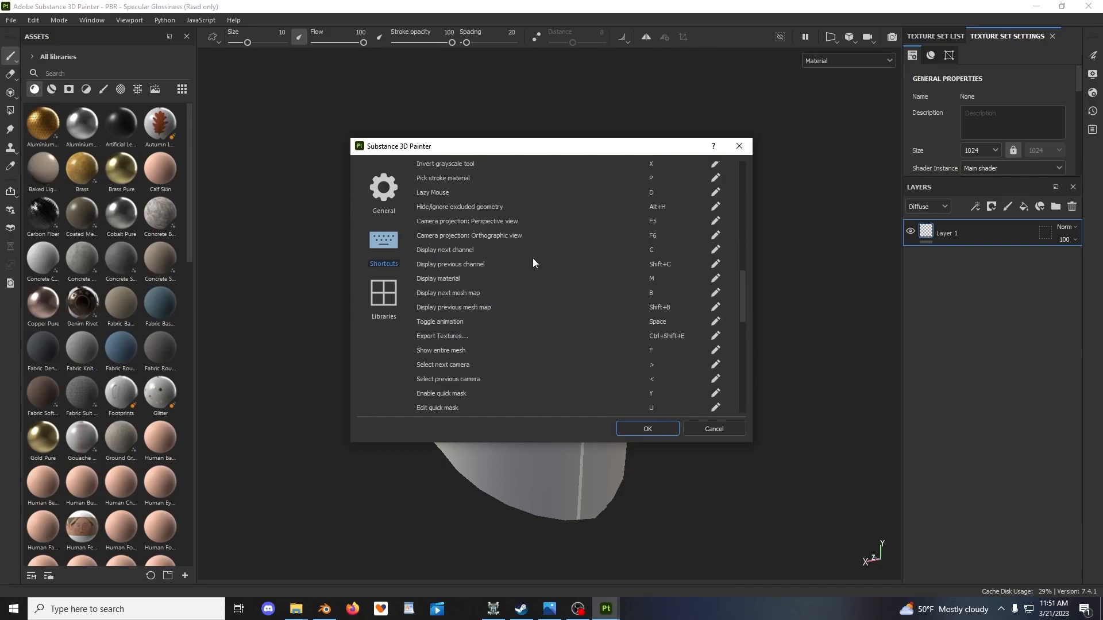
scroll(533, 259, down, 6)
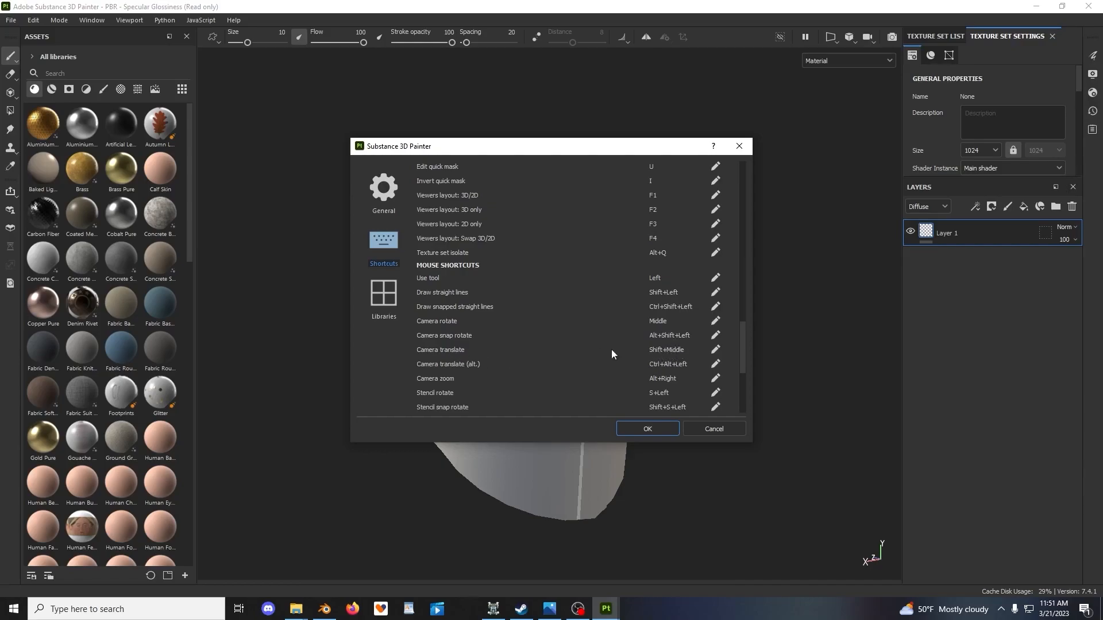
drag(743, 335, 743, 341)
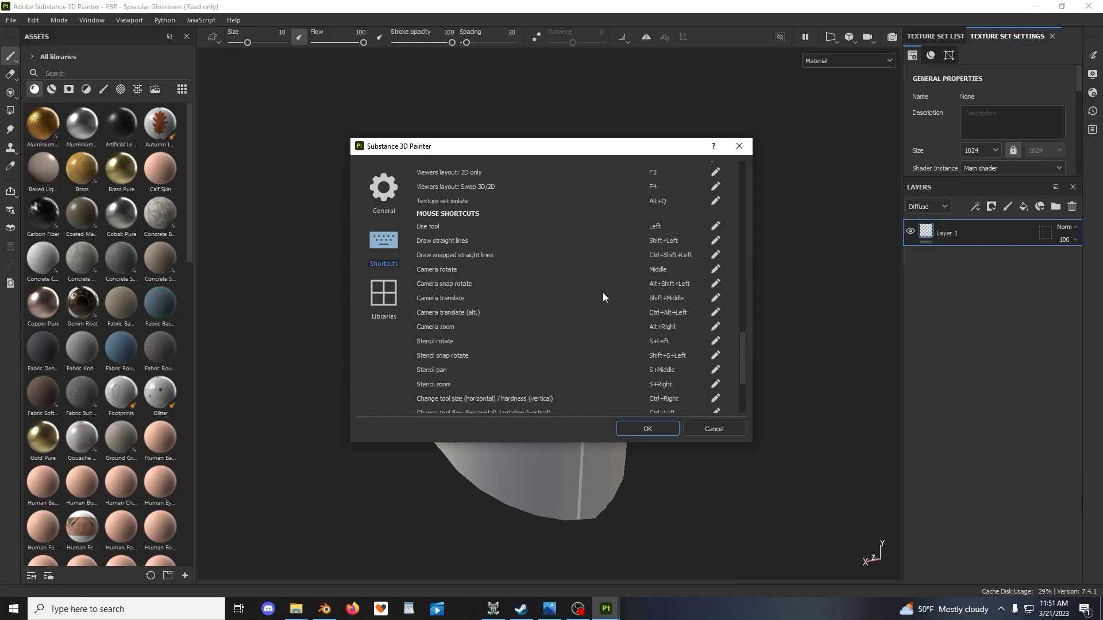
click(696, 429)
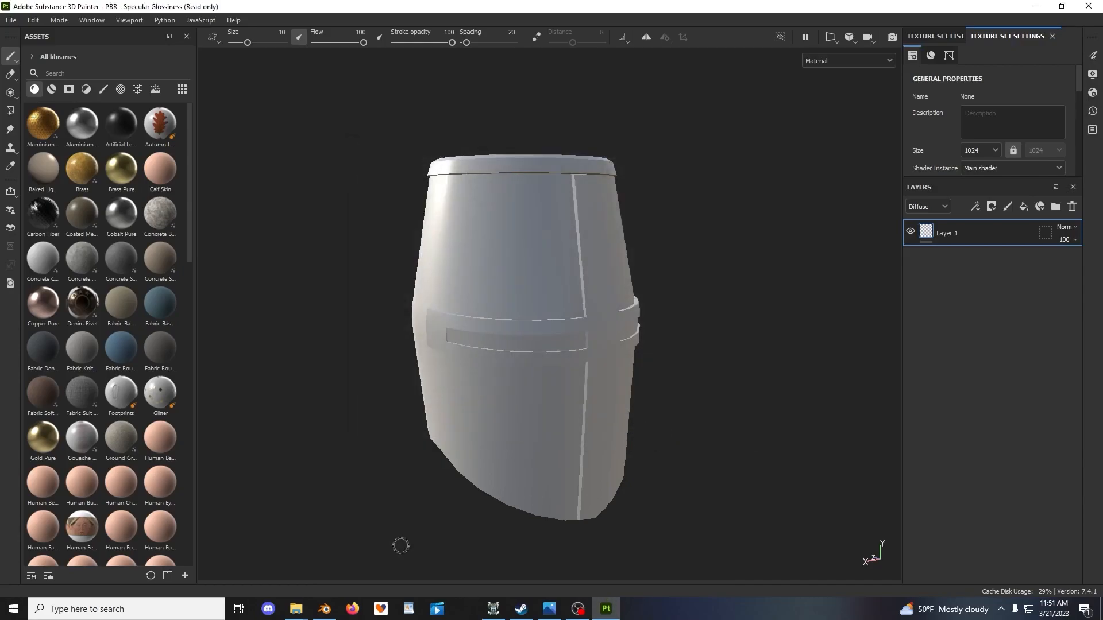
Switch to Blender and view the keyboard, mouse and tablet Input preferences
click(322, 613)
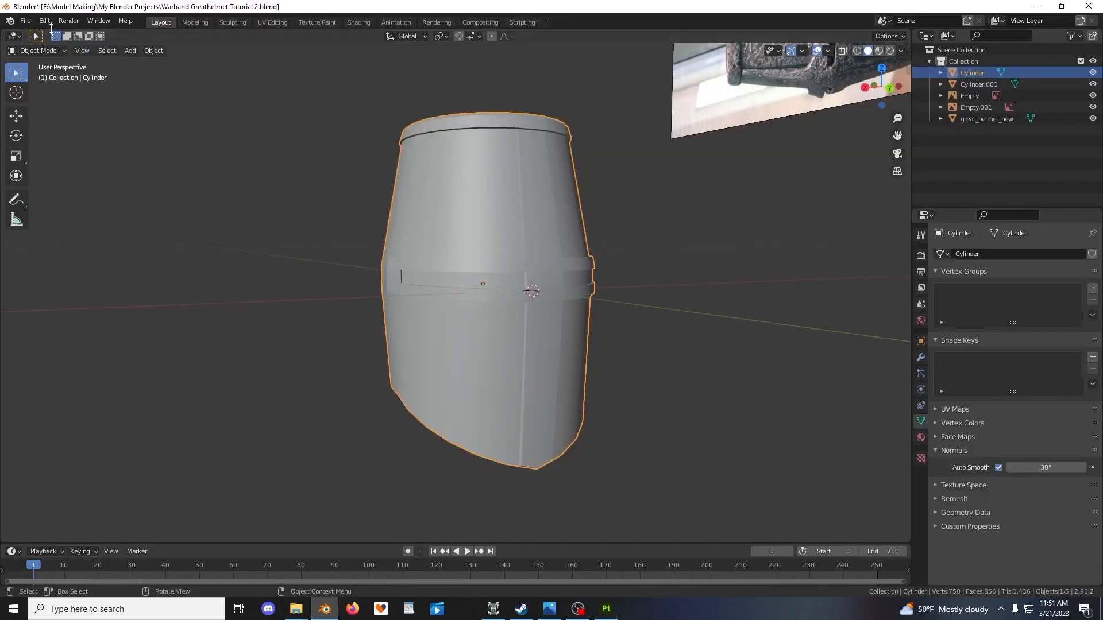
click(45, 21)
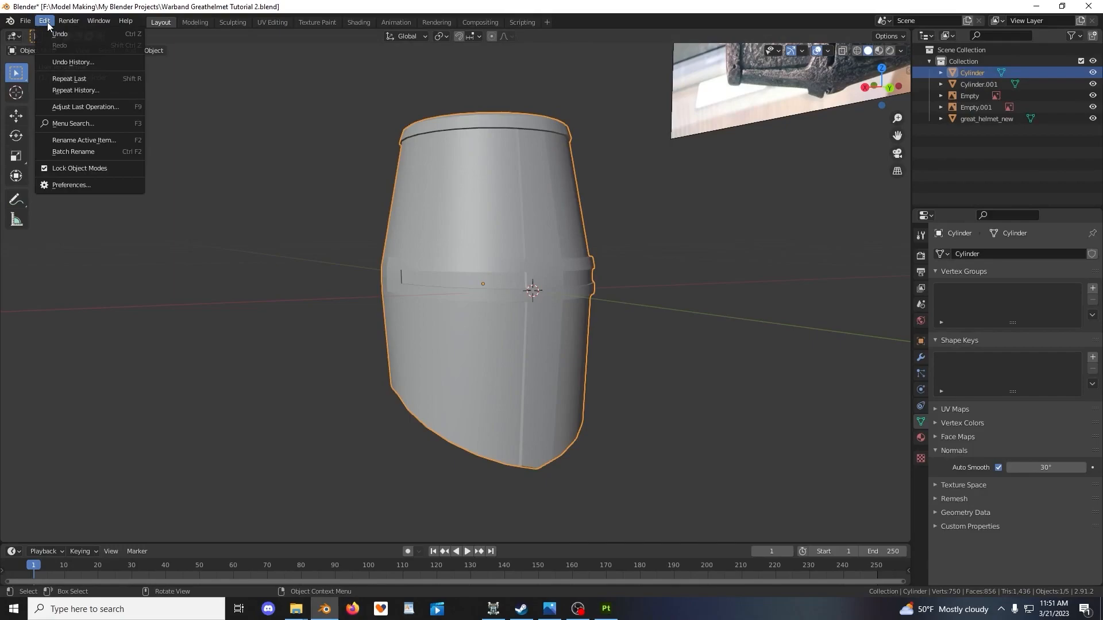
click(64, 186)
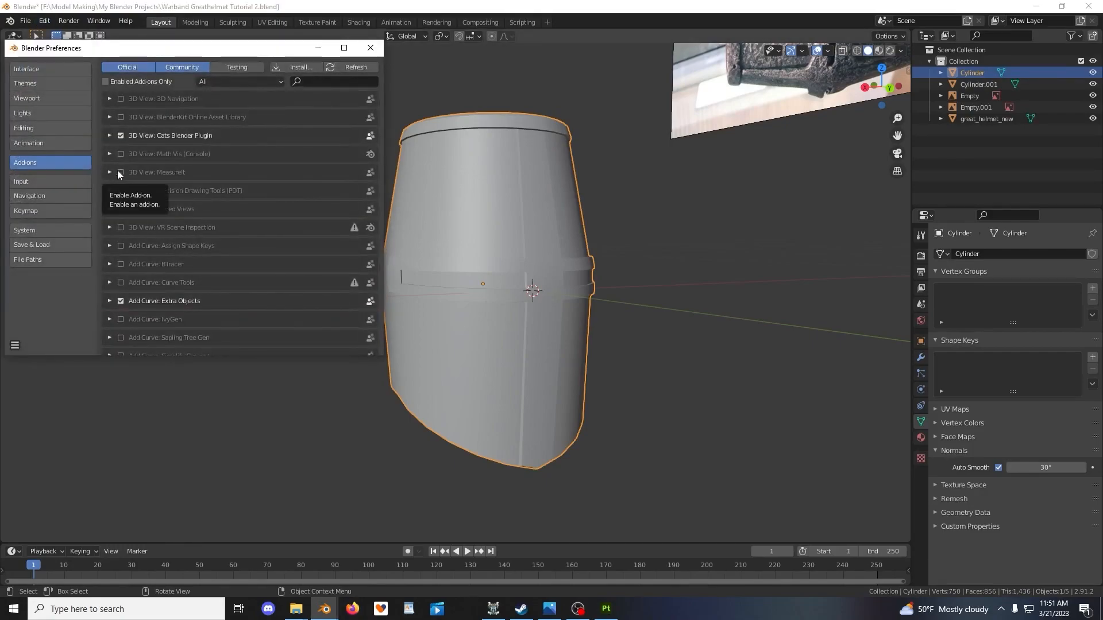
click(51, 181)
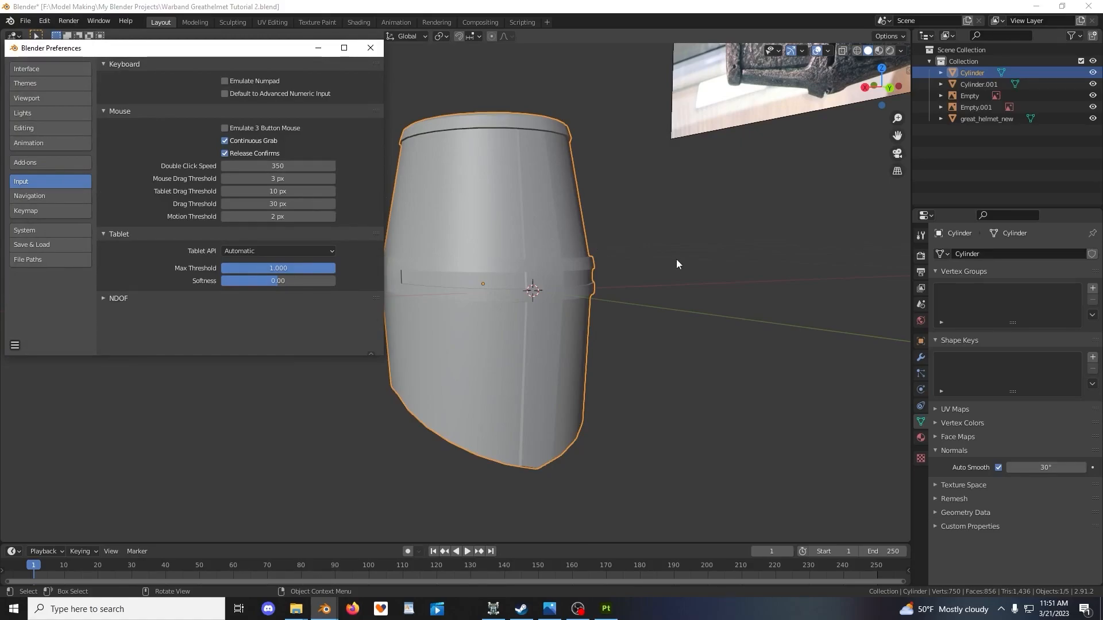
scroll(650, 275, down, 2)
middle_drag(650, 275, 627, 309)
scroll(602, 298, up, 1)
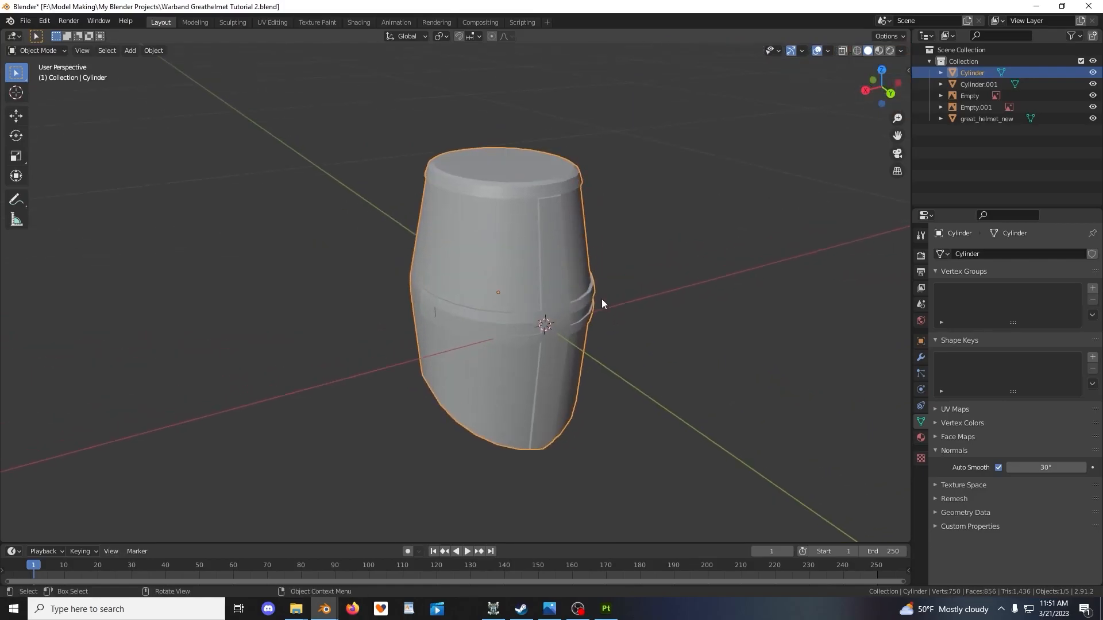
mouse_move(601, 299)
middle_down()
mouse_move(608, 268)
mouse_move(602, 288)
middle_up()
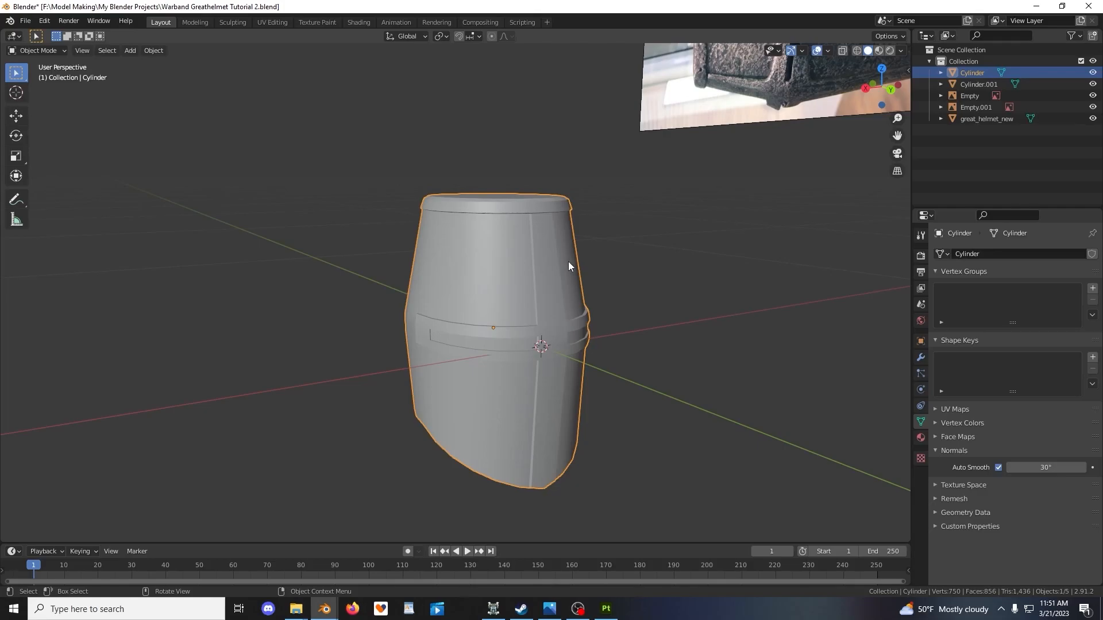
scroll(569, 266, down, 5)
scroll(569, 266, up, 6)
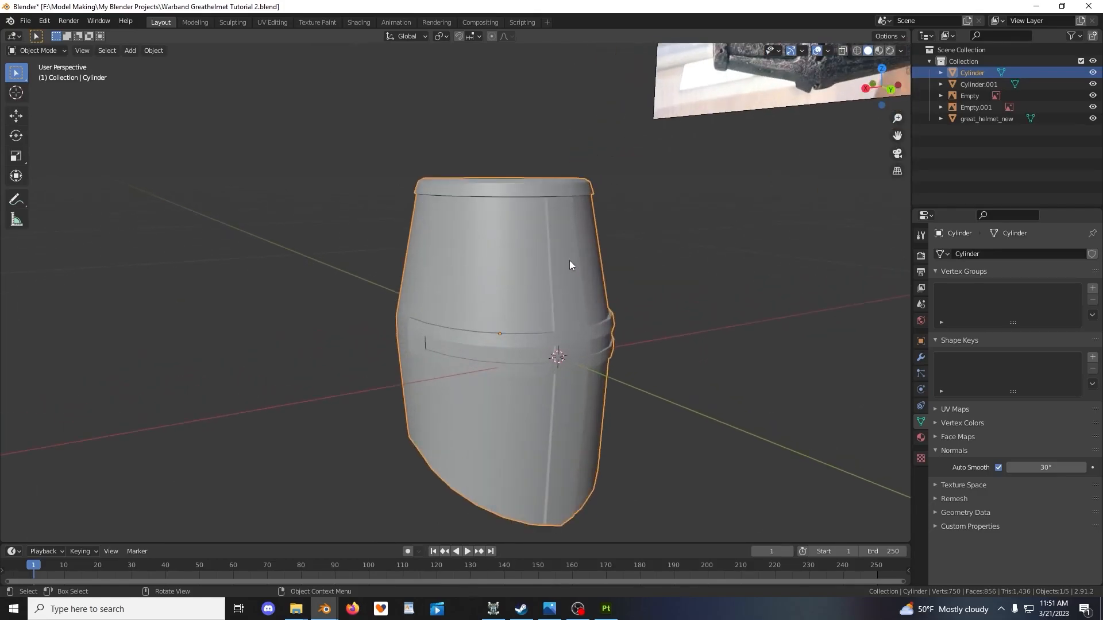
Look through the 3D View keymap and Input preferences for the viewport navigation controls
click(44, 21)
click(84, 183)
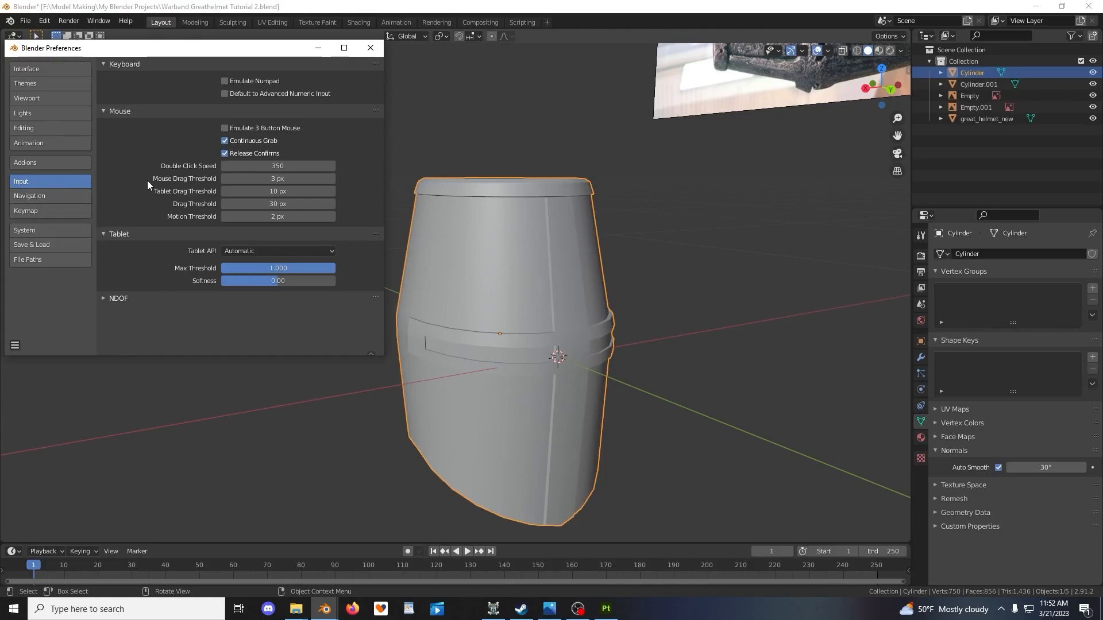
click(67, 208)
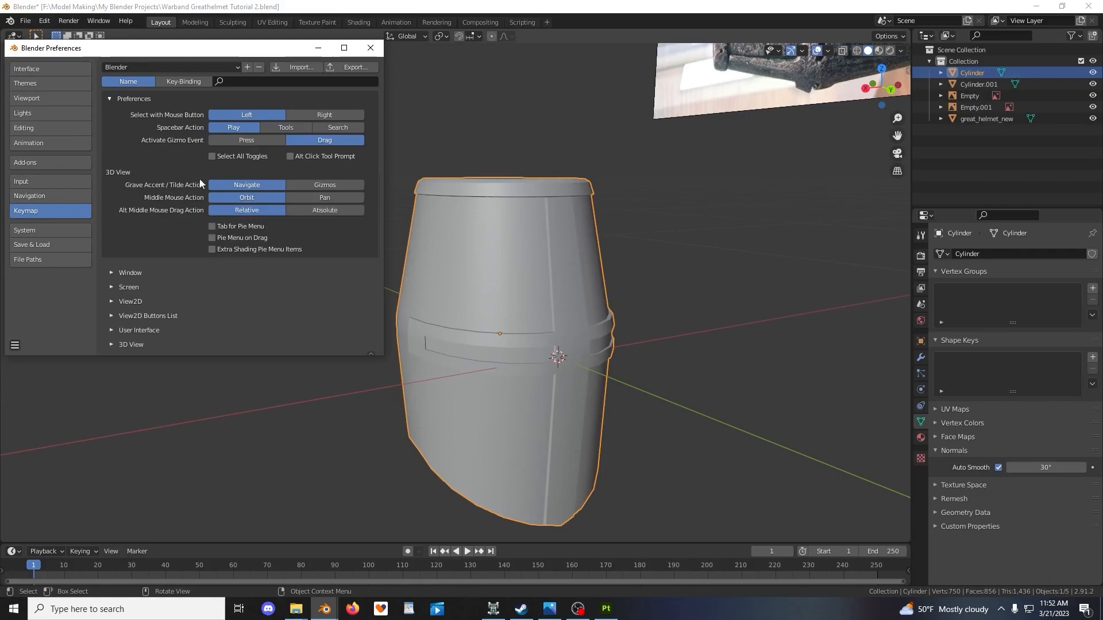
scroll(170, 167, down, 2)
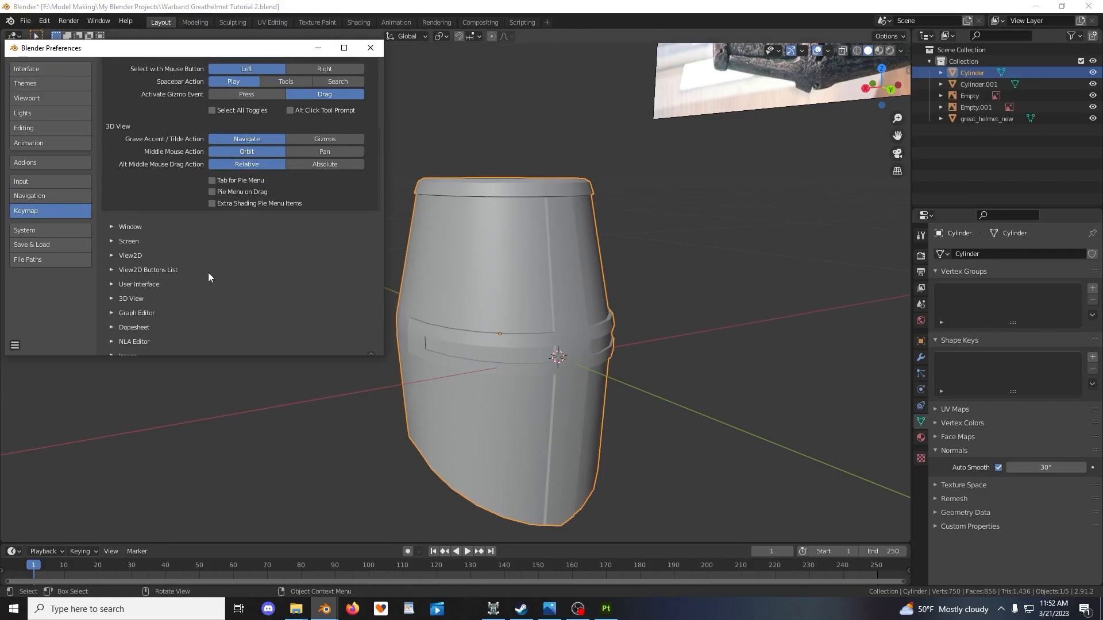
scroll(208, 274, down, 2)
click(112, 253)
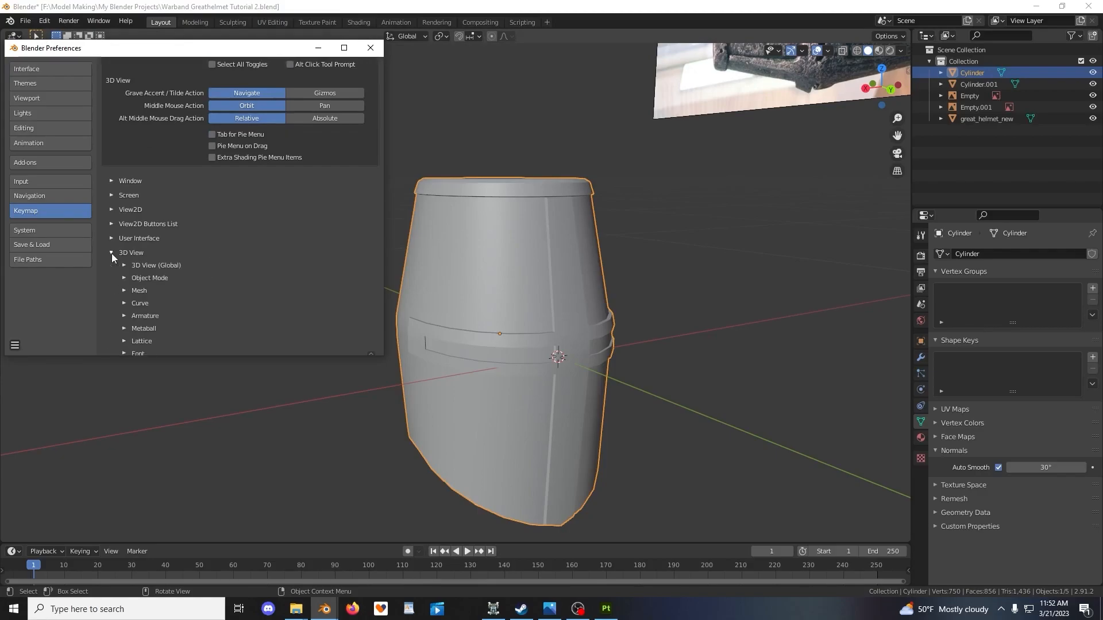
scroll(226, 233, down, 5)
click(40, 181)
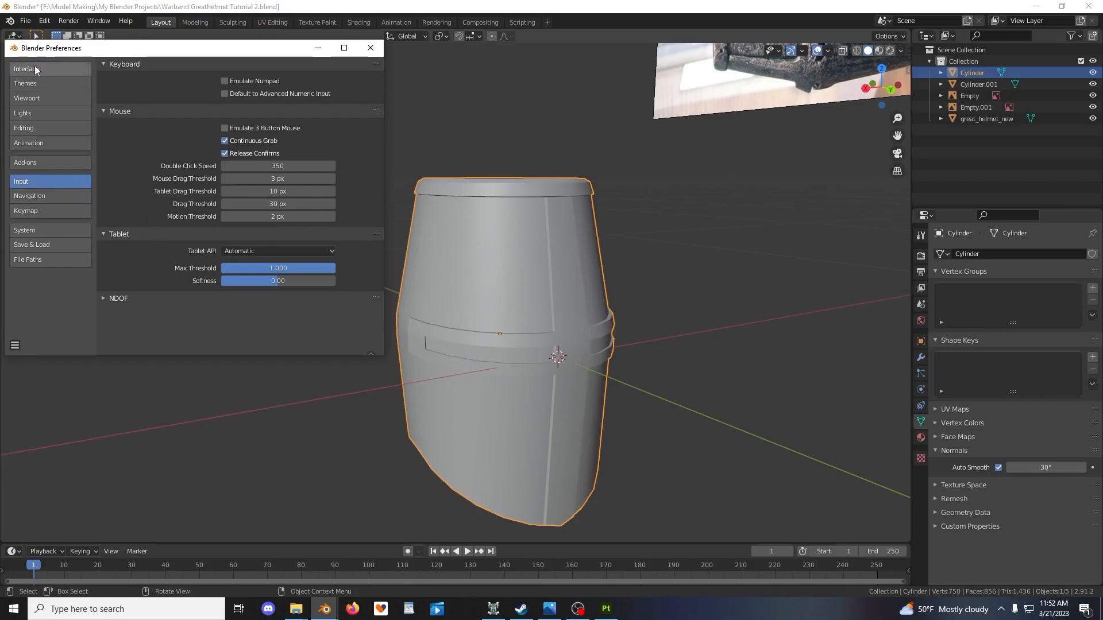
click(26, 21)
mouse_move(45, 21)
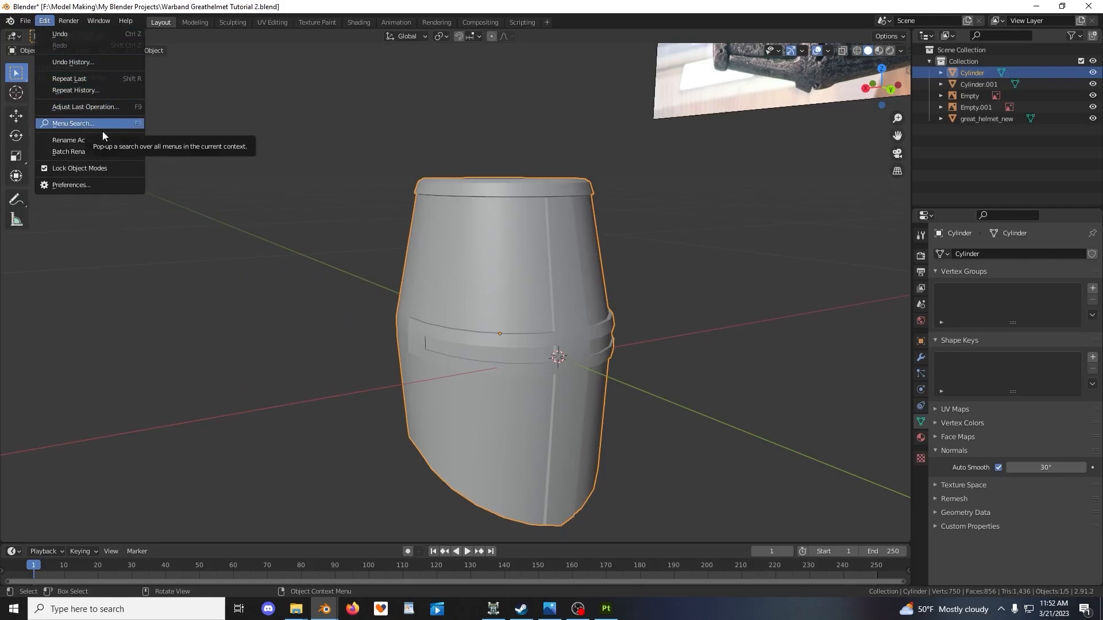
View the helmet from several angles in Blender and switch back to Substance 3D Painter
scroll(654, 287, down, 3)
middle_drag(654, 287, 559, 243)
scroll(608, 298, up, 3)
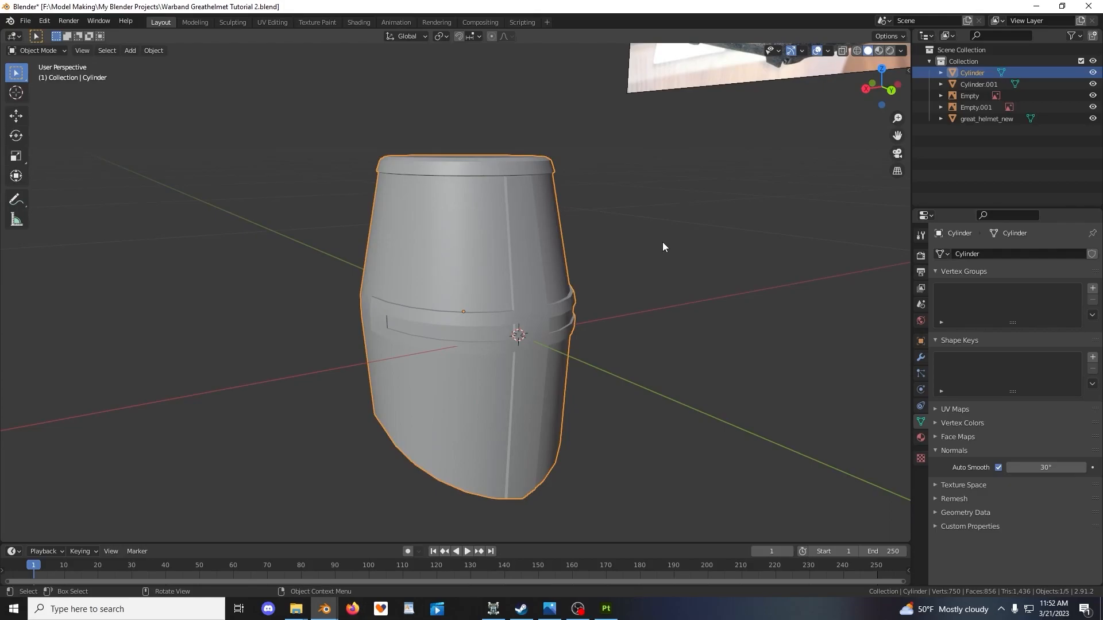
middle_drag(660, 244, 608, 261)
scroll(619, 236, down, 2)
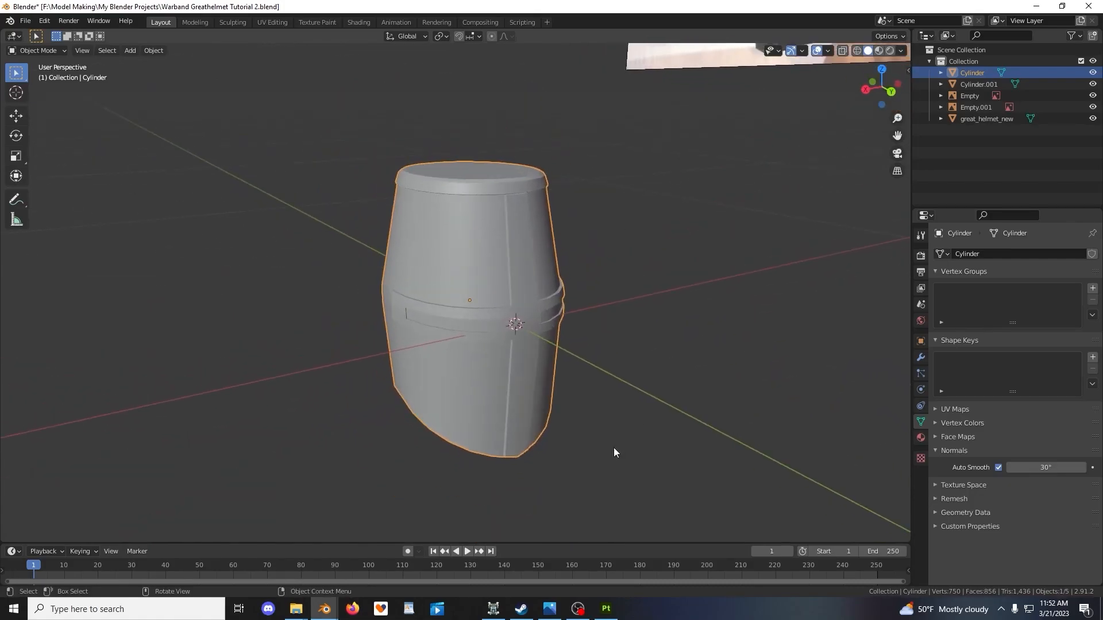
click(608, 609)
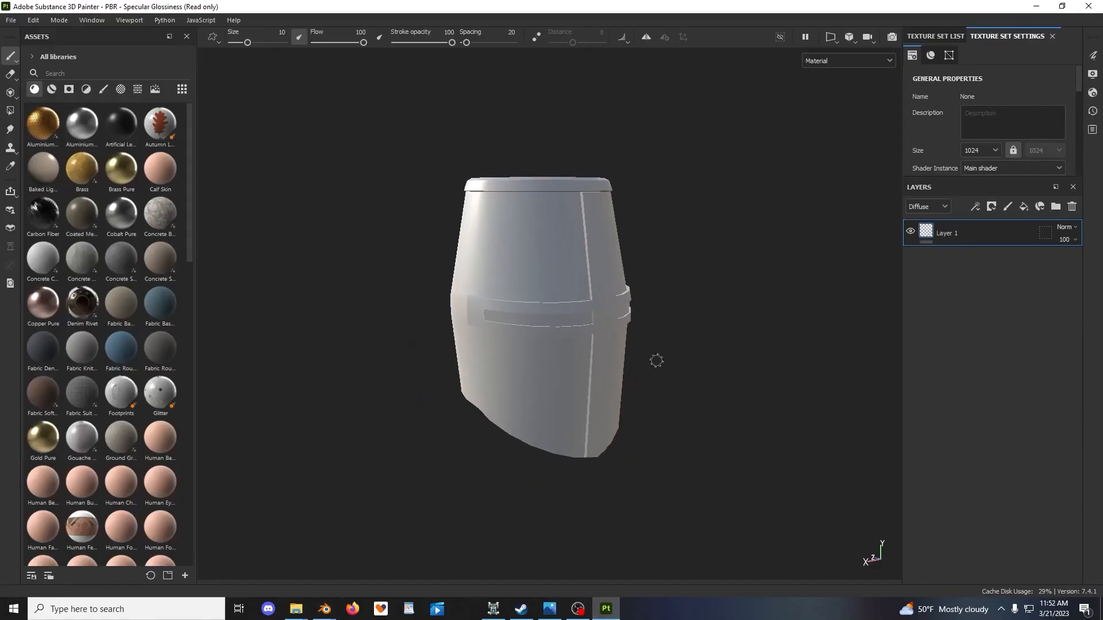
Set the Camera rotate mouse shortcut to Middle in the shortcut settings and save the settings
scroll(656, 361, up, 2)
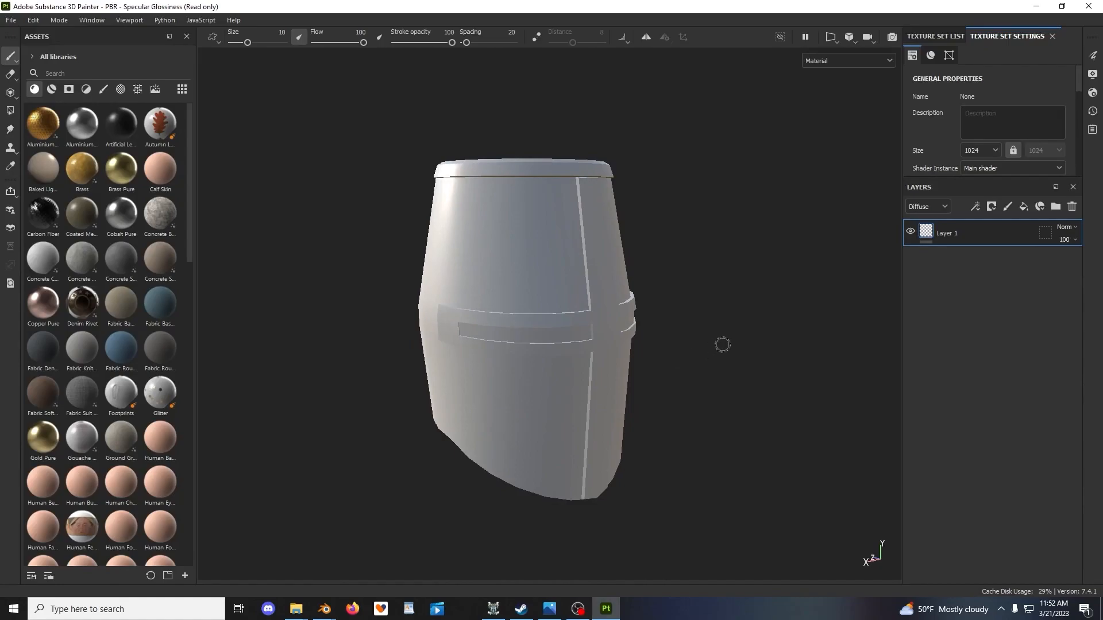
click(40, 23)
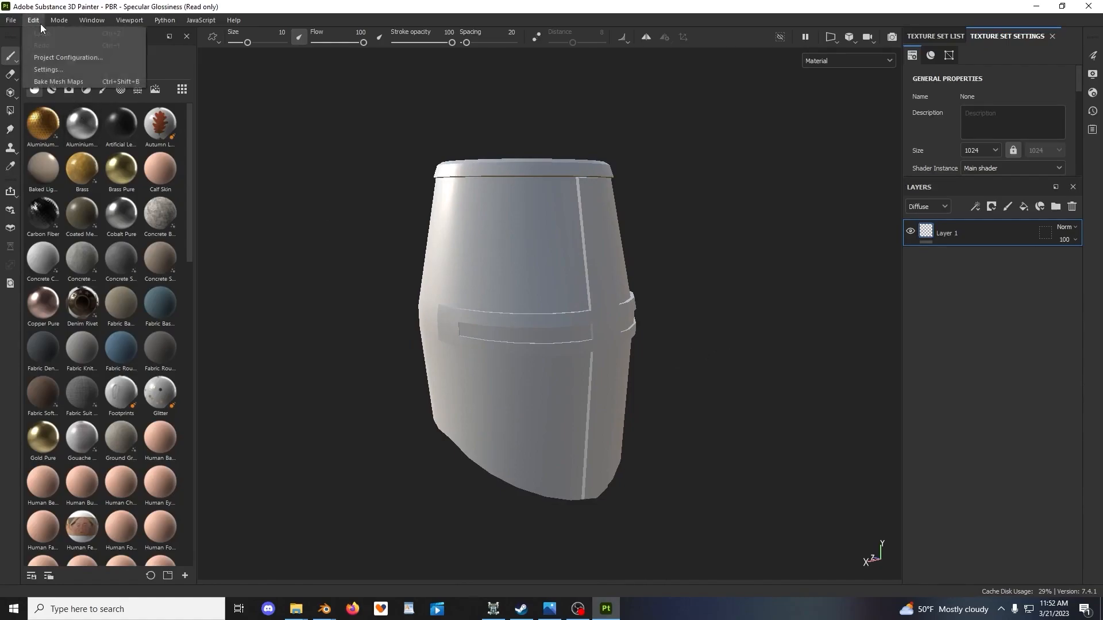
click(51, 69)
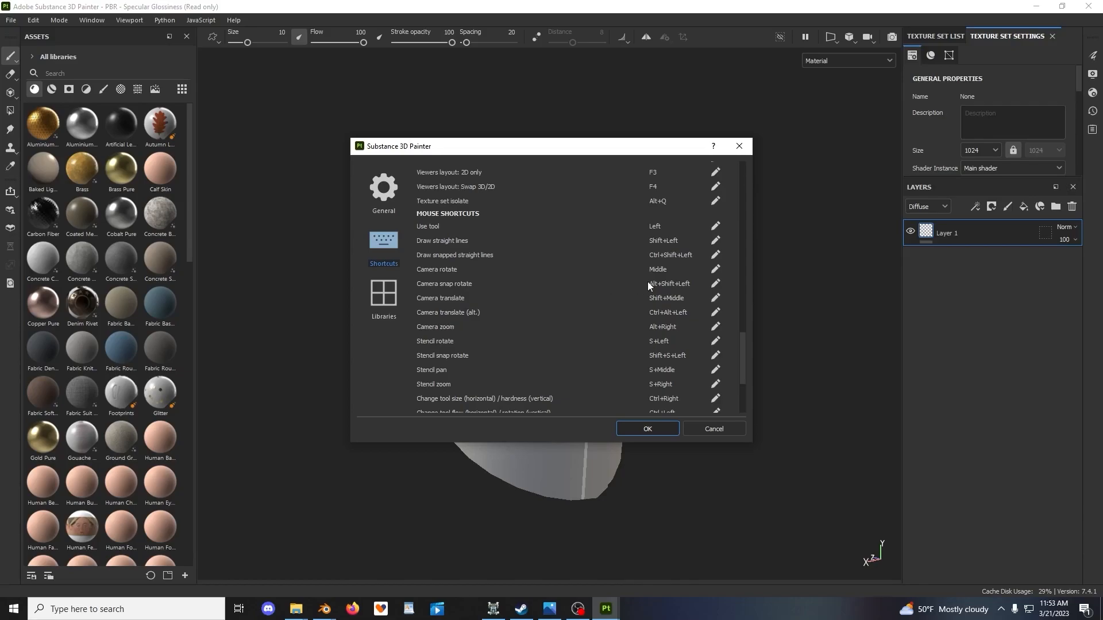
click(716, 271)
middle_click(678, 271)
click(647, 429)
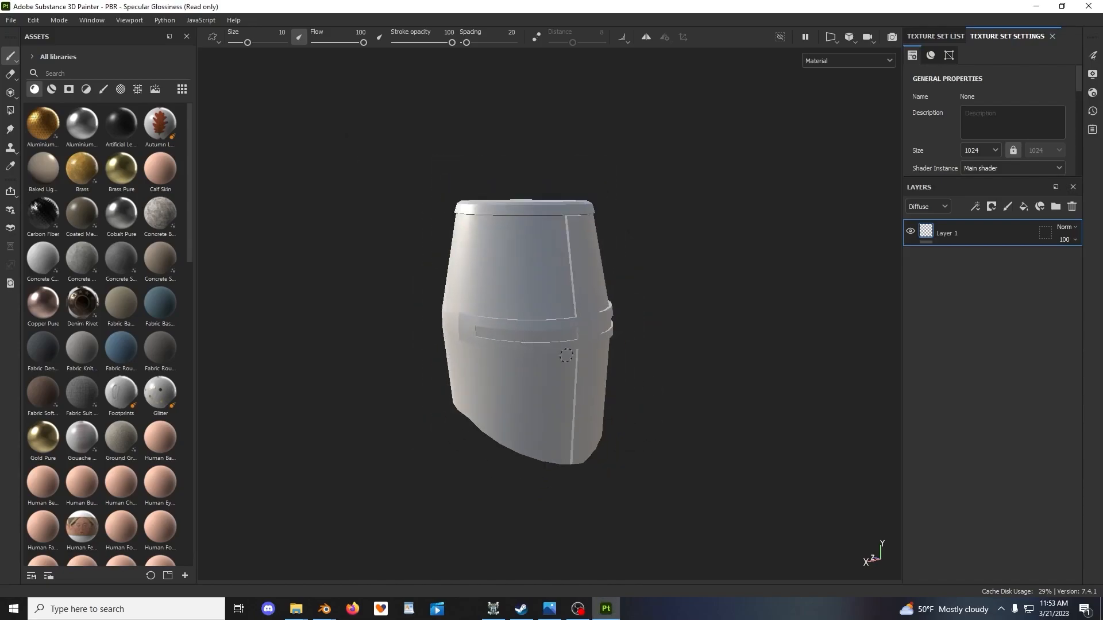
Test the viewport navigation by rotating, moving and zooming around the helmet, and look through the material library
middle_drag(559, 354, 550, 353)
scroll(550, 353, up, 3)
scroll(82, 336, down, 10)
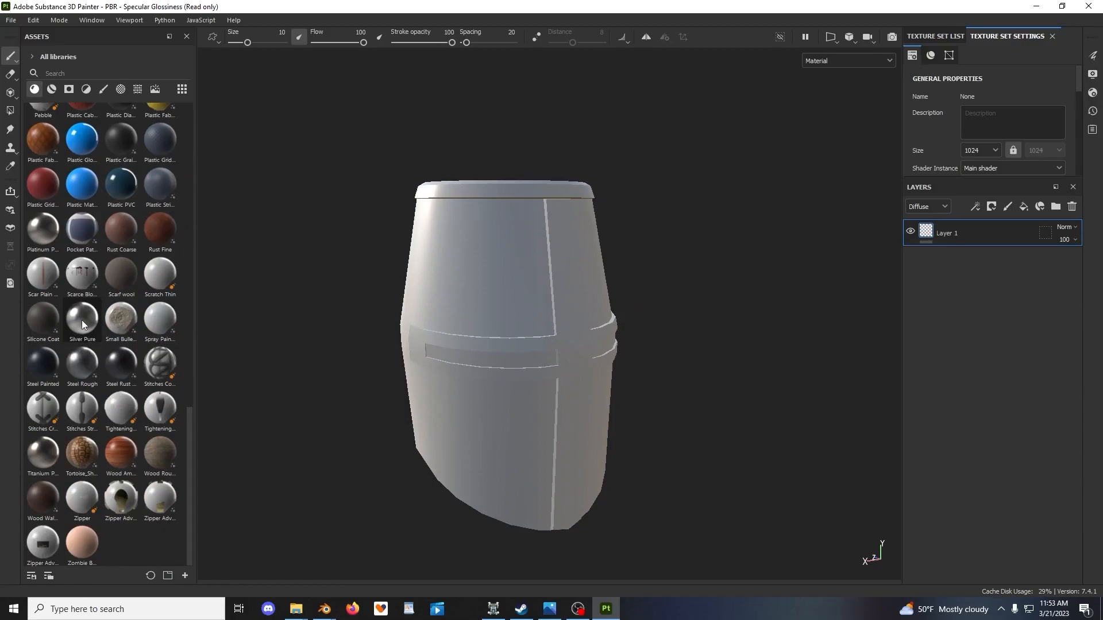
scroll(82, 322, up, 15)
scroll(570, 359, up, 2)
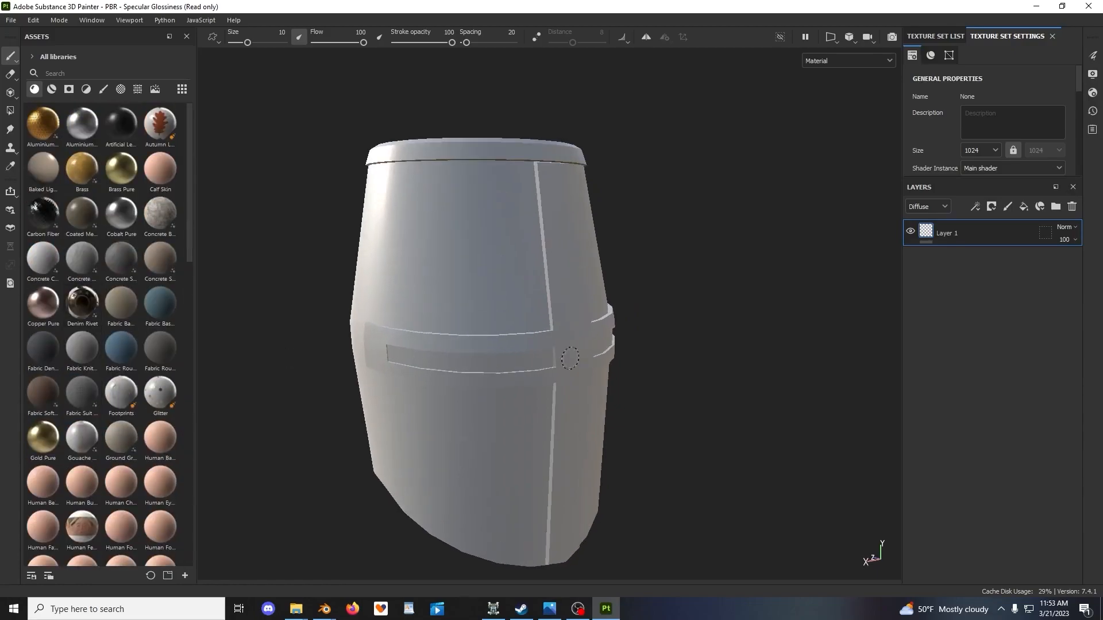
scroll(570, 358, down, 3)
alt+drag(562, 352, 593, 368)
scroll(569, 350, up, 2)
alt+middle_drag(557, 373, 592, 348)
mouse_move(520, 346)
alt+mouse_down()
mouse_move(556, 354)
mouse_move(504, 369)
alt+mouse_up()
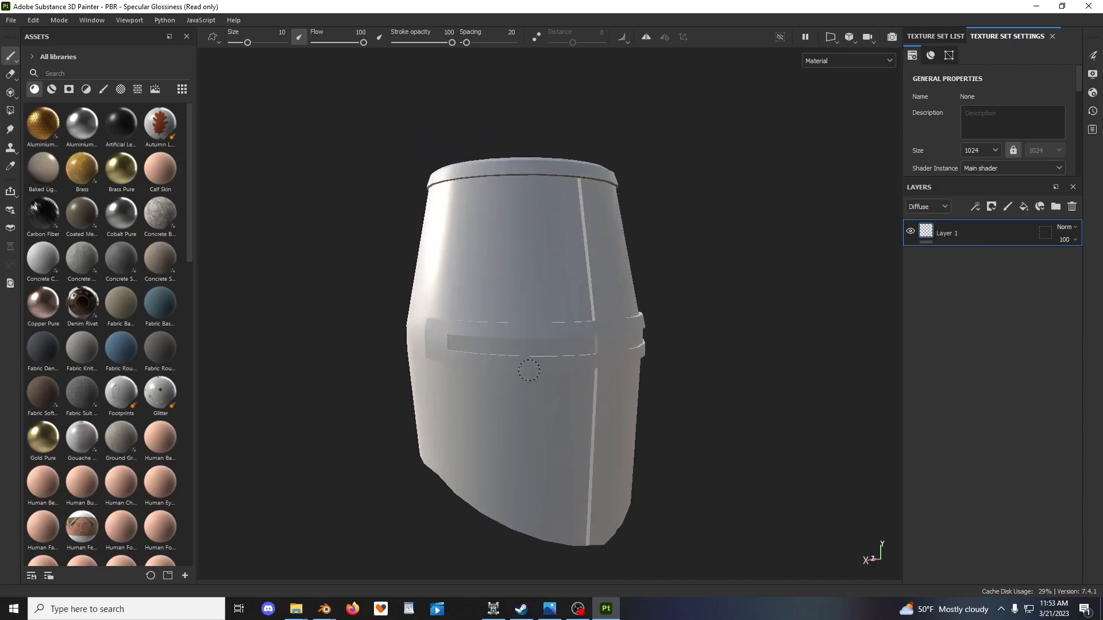
scroll(504, 370, up, 2)
alt+drag(709, 374, 701, 403)
scroll(623, 397, down, 2)
alt+drag(598, 399, 607, 396)
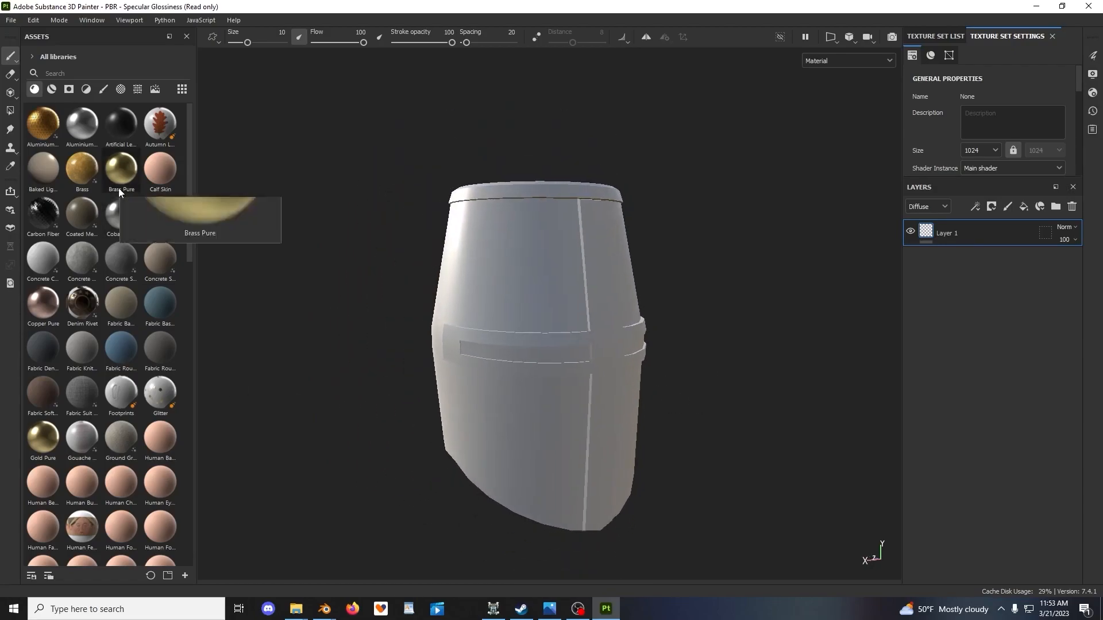
Apply the Steel Rough material from the asset library to the helmet
scroll(101, 325, down, 10)
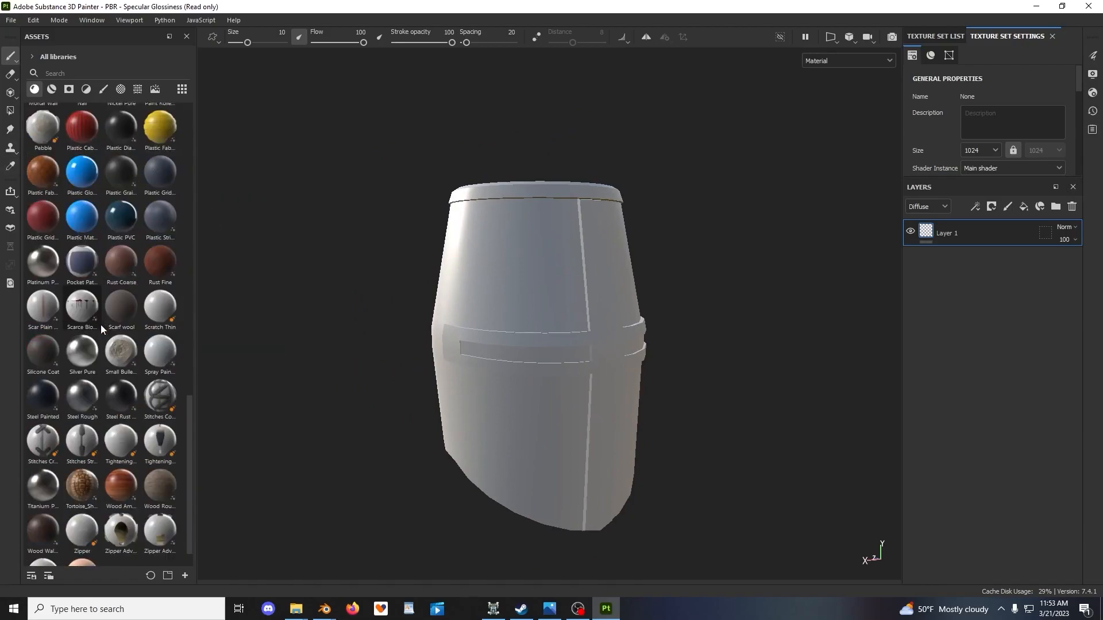
mouse_move(87, 410)
drag(86, 410, 643, 382)
Inspect the rough steel finish on the helmet up close and from several angles
scroll(718, 365, up, 3)
shift+right_drag(760, 375, 661, 402)
scroll(660, 400, down, 3)
alt+drag(662, 398, 664, 388)
alt+middle_drag(664, 387, 642, 418)
mouse_move(642, 418)
alt+mouse_down()
mouse_move(642, 432)
mouse_move(643, 399)
alt+mouse_up()
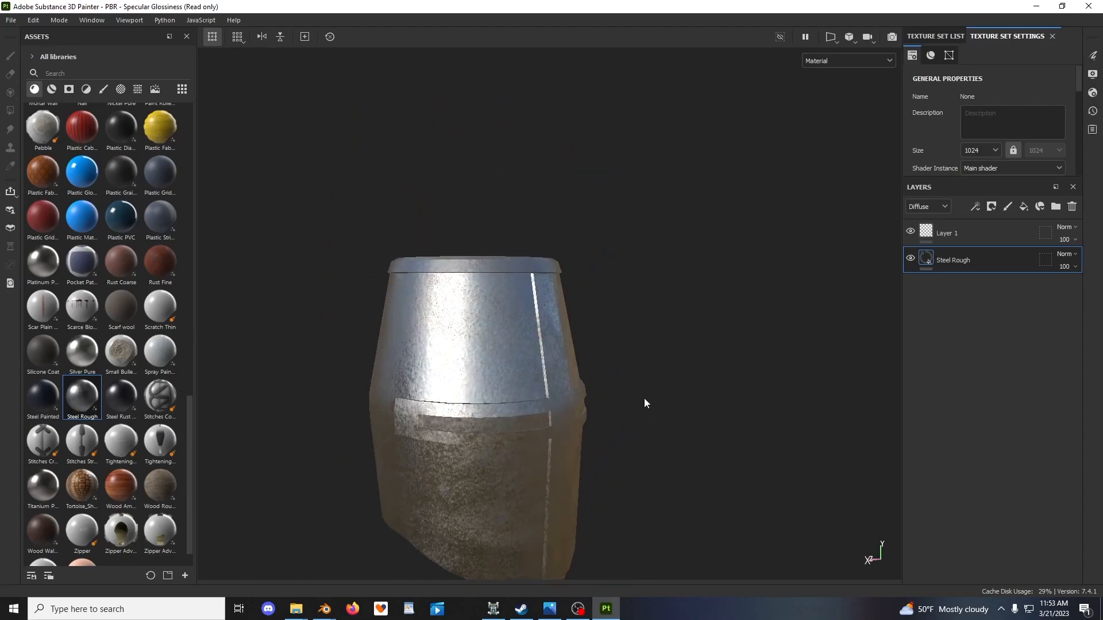
alt+middle_drag(645, 399, 681, 344)
scroll(682, 348, up, 3)
alt+drag(681, 362, 647, 371)
alt+middle_drag(648, 372, 676, 375)
shift+right_drag(676, 374, 710, 404)
alt+drag(786, 366, 664, 321)
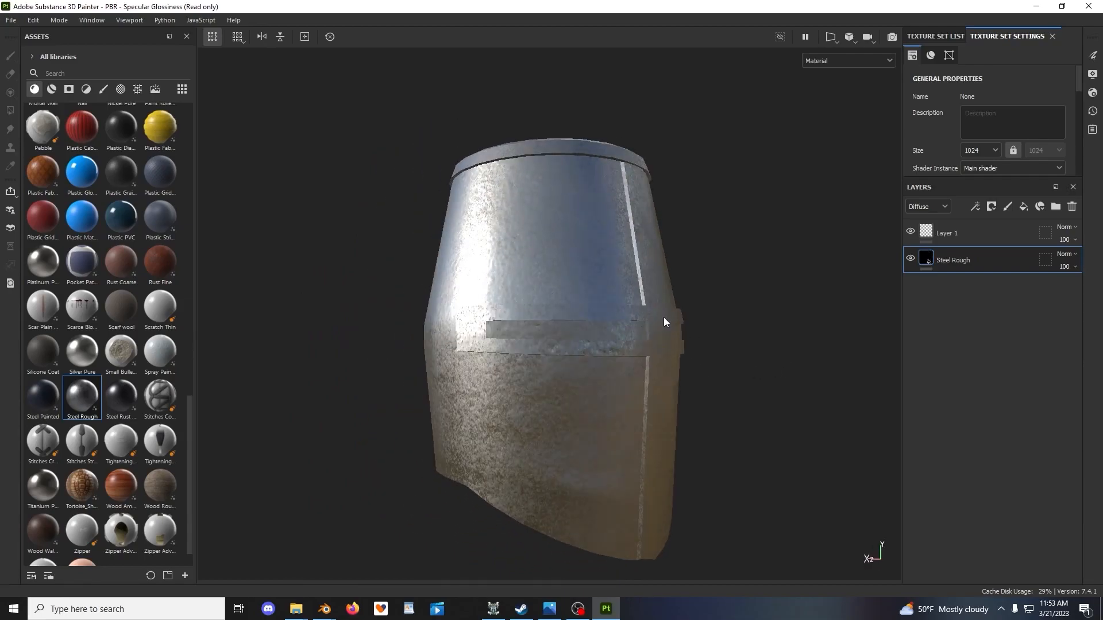
Delete the Steel Rough layer from the helmet's layer stack
alt+drag(660, 326, 693, 367)
scroll(689, 370, up, 2)
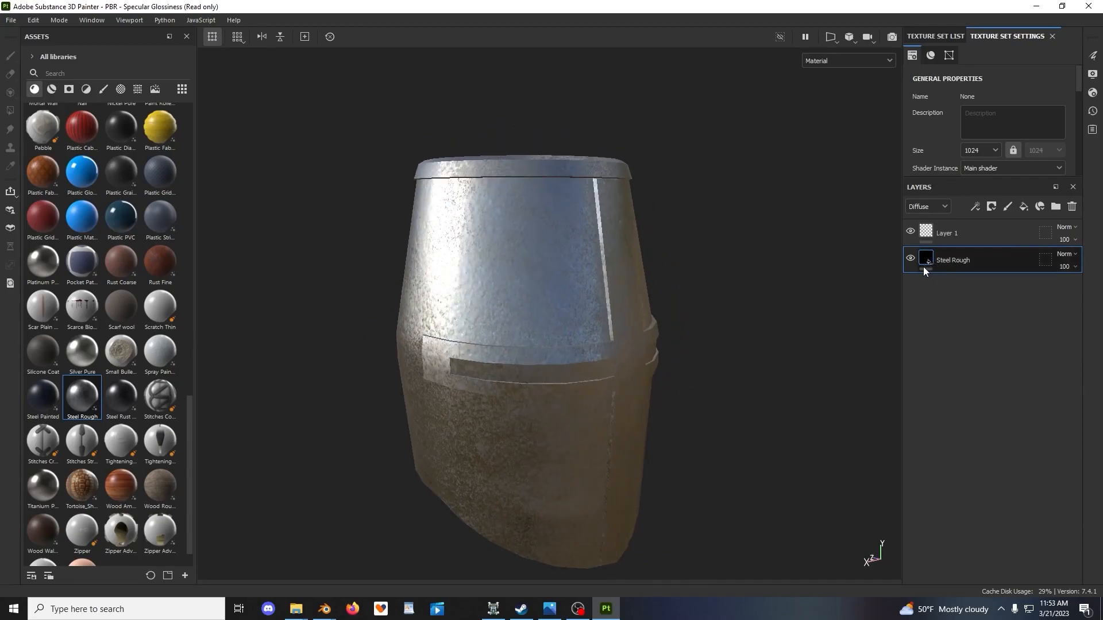
key(Delete)
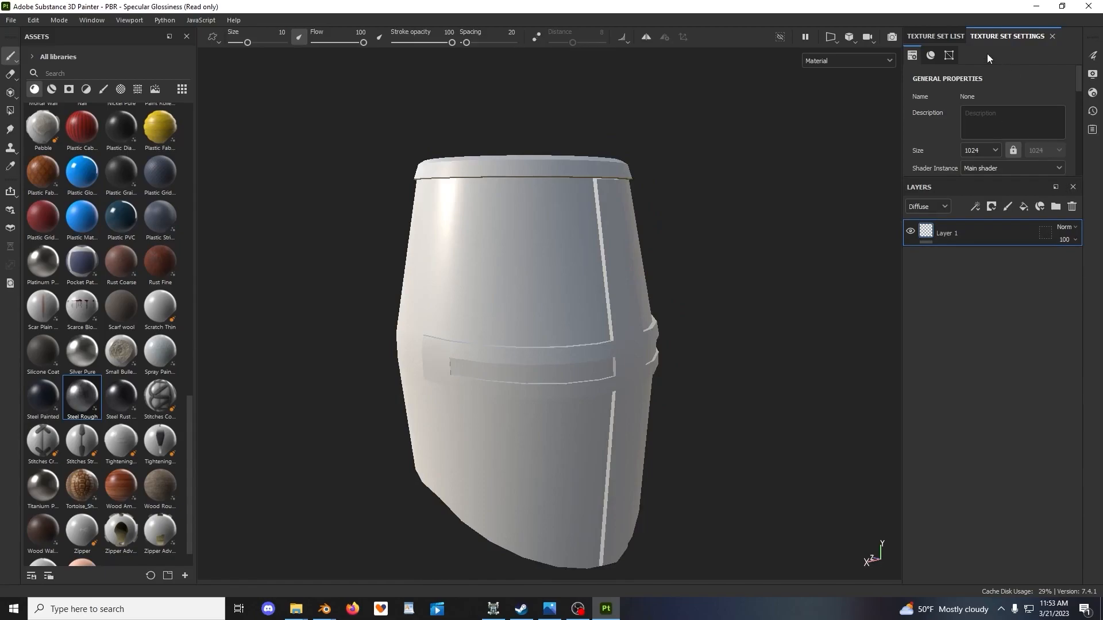
Enlarge the texture set settings to show the channel list and remove the Glossiness channel
click(936, 37)
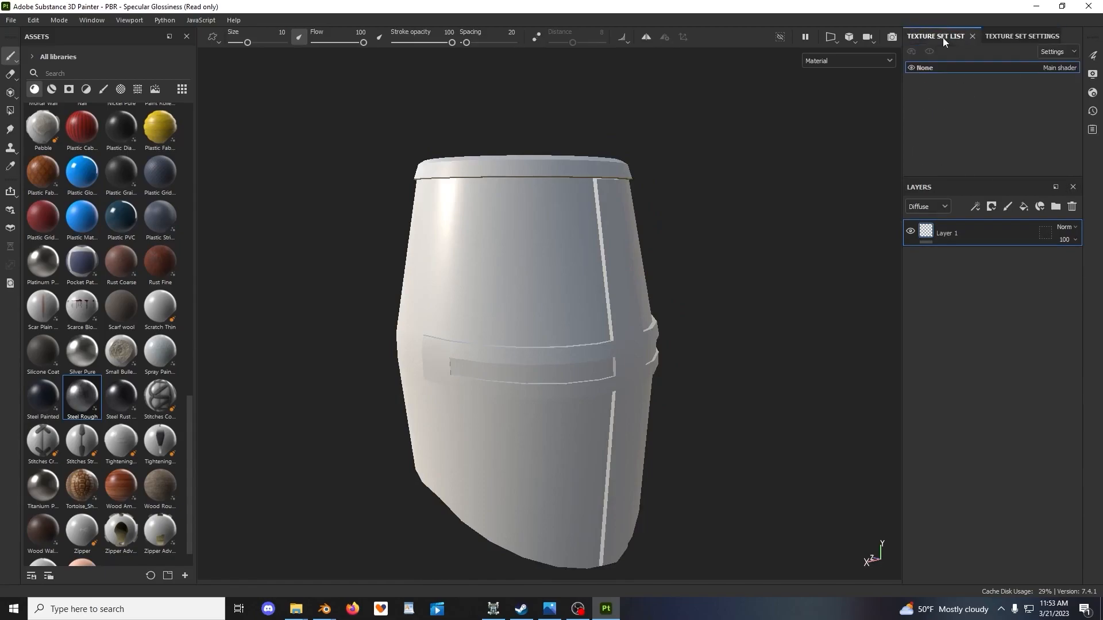
click(1006, 36)
scroll(978, 126, down, 2)
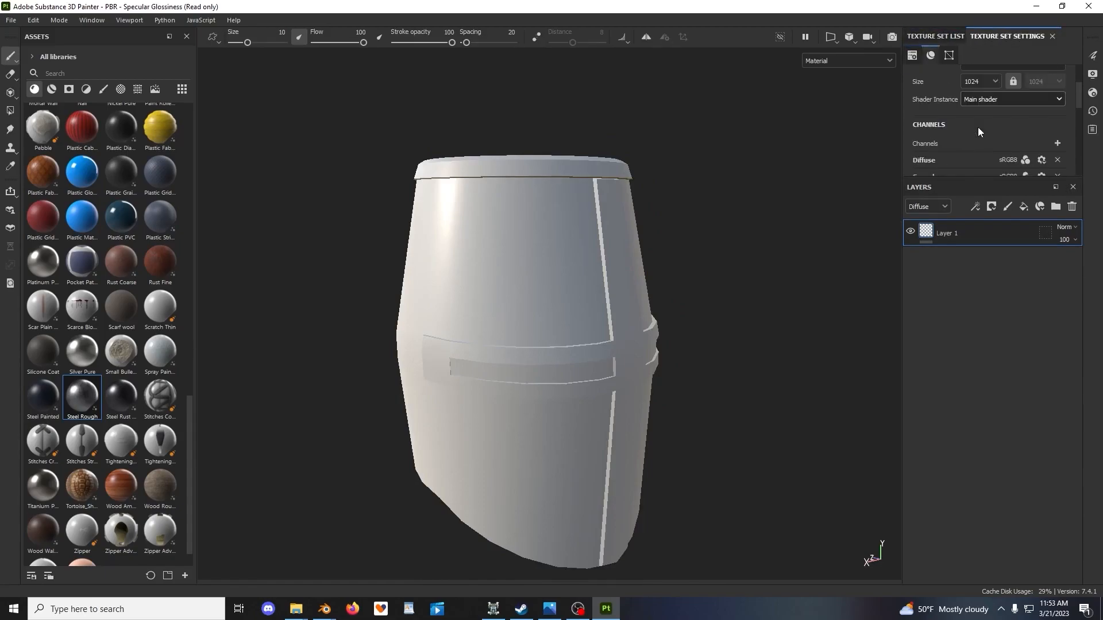
drag(1007, 179, 1007, 279)
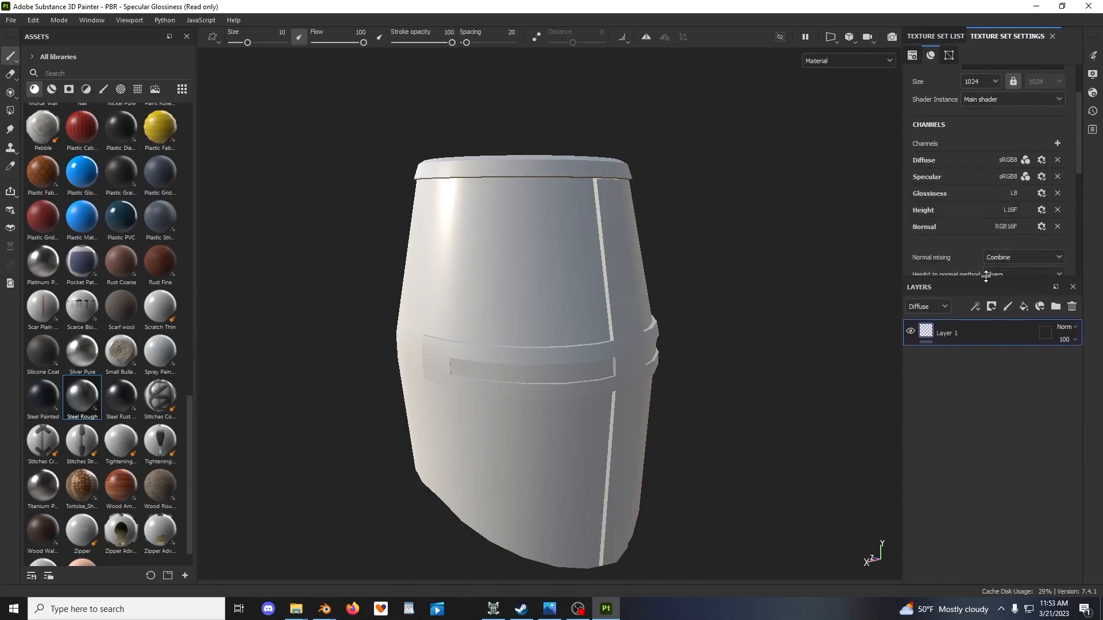
click(1057, 193)
scroll(998, 239, down, 2)
scroll(997, 239, down, 1)
scroll(974, 184, up, 3)
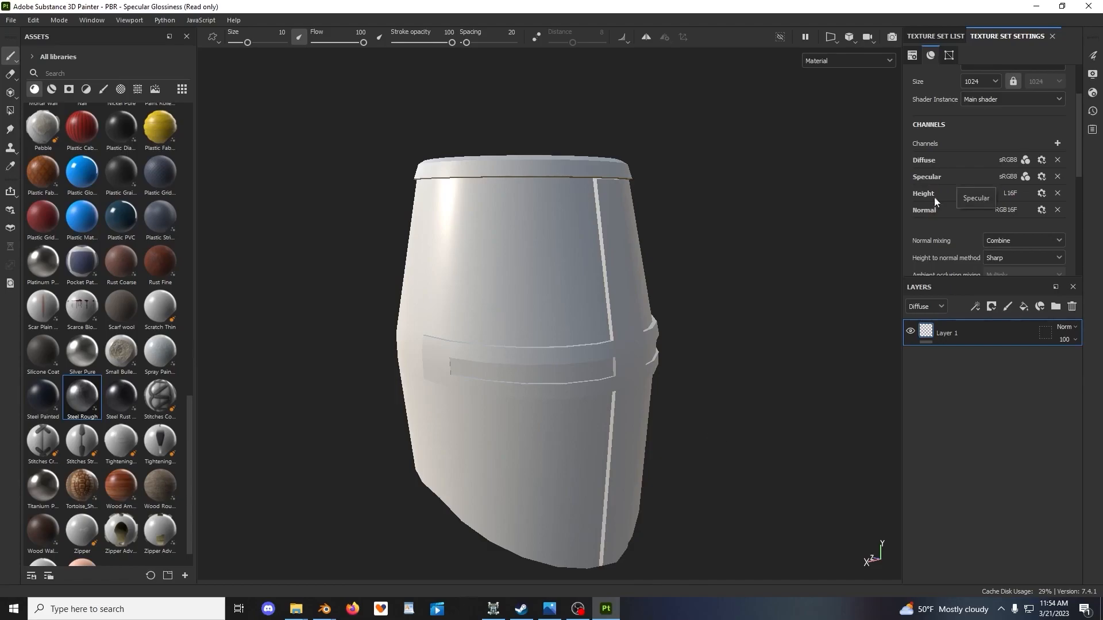
Switch to OpenBrf, view the original great helmet from several angles and open its helmets_new_f material
click(493, 608)
drag(664, 328, 690, 403)
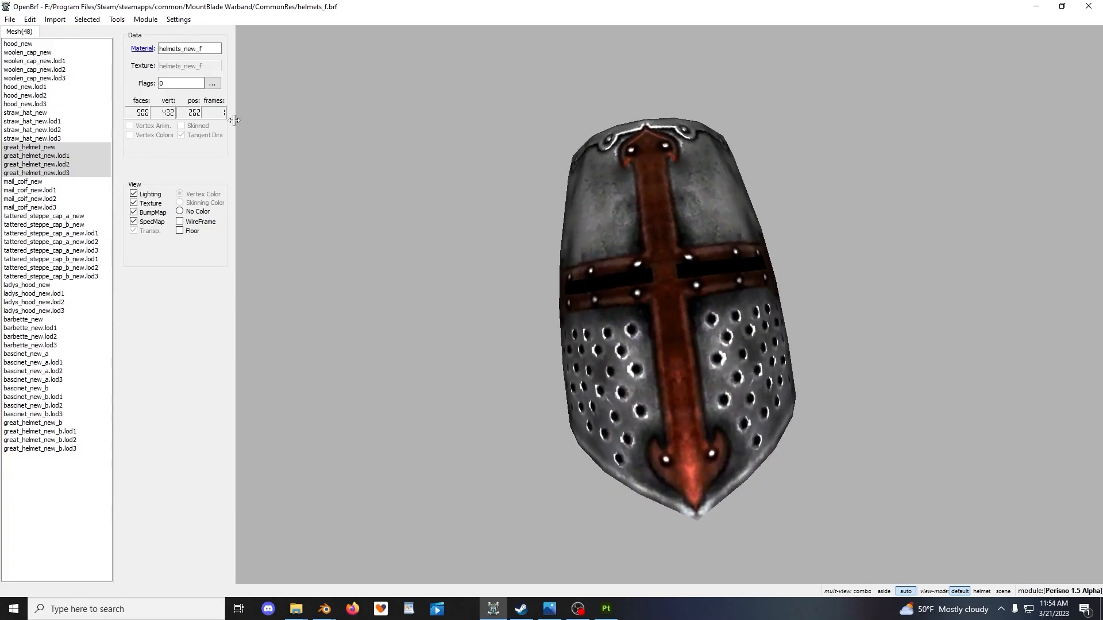
drag(648, 231, 643, 237)
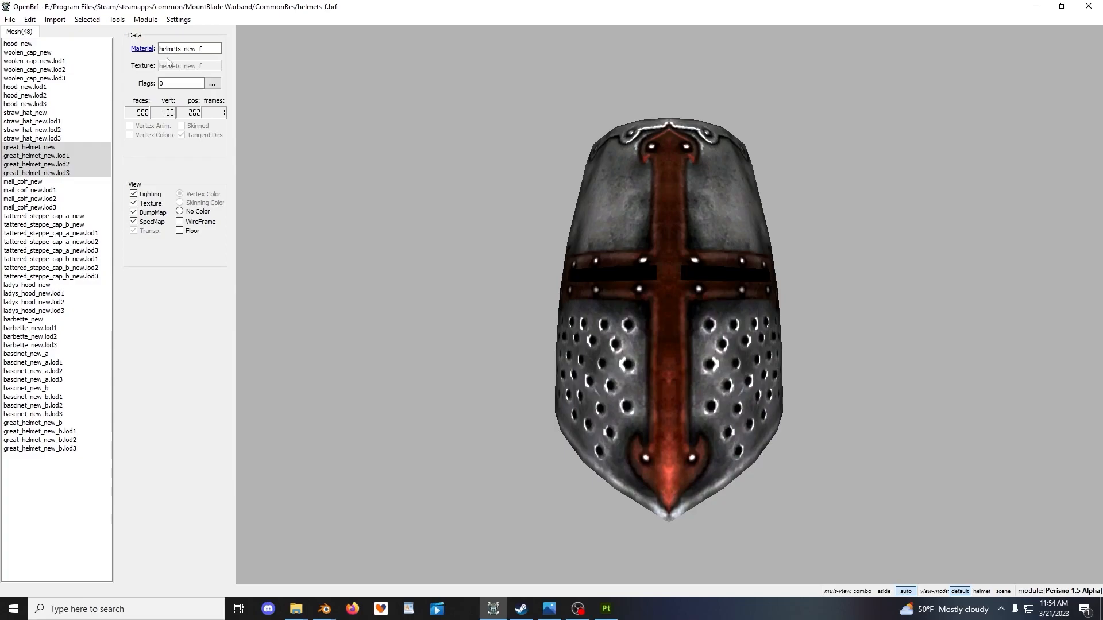
click(142, 50)
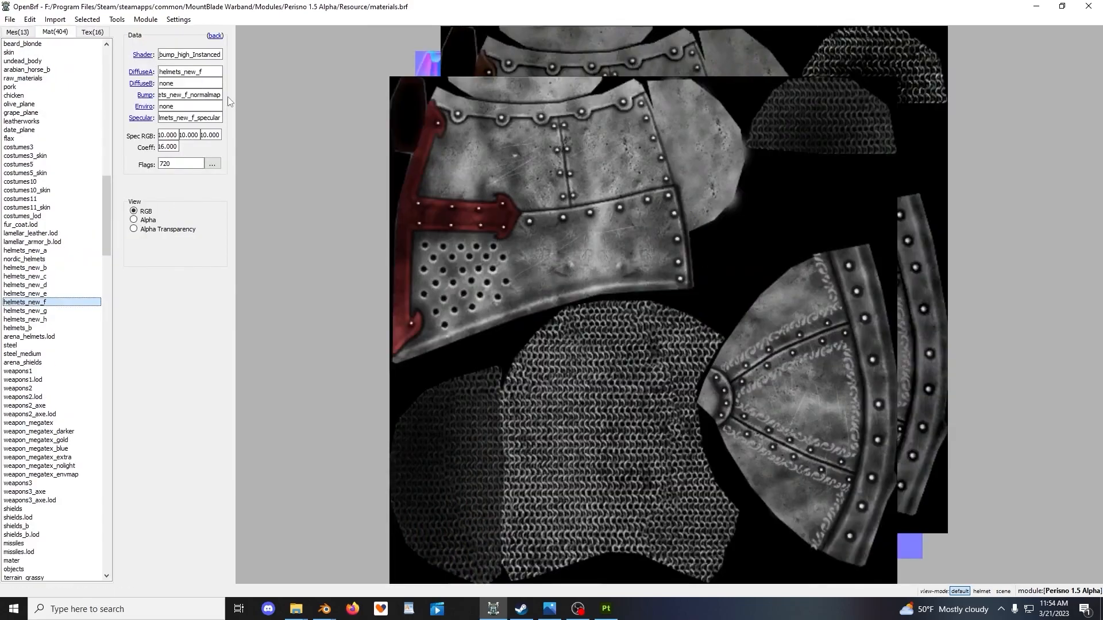
Return to helmets_f.brf, show all its meshes together and select great_helmet_new with its LODs
click(19, 33)
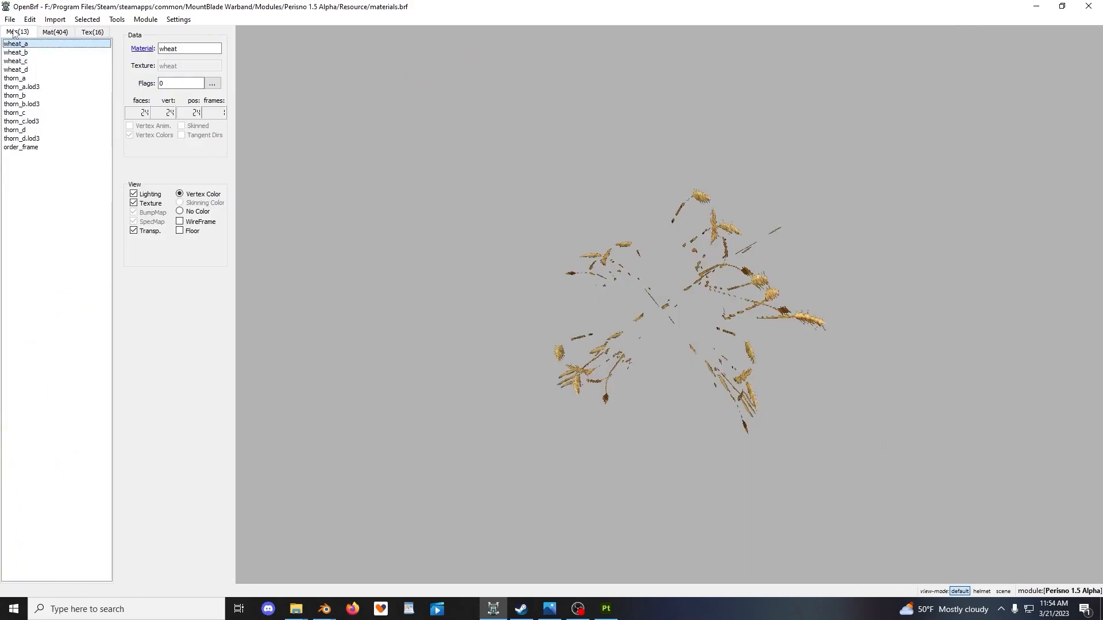
click(10, 19)
click(62, 109)
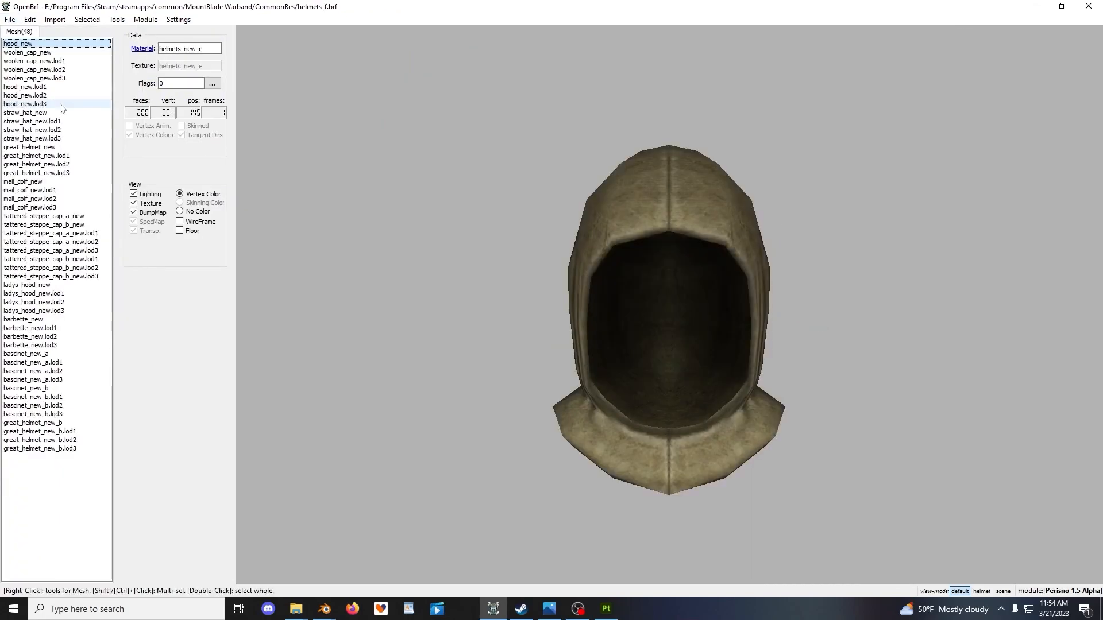
drag(52, 44, 58, 451)
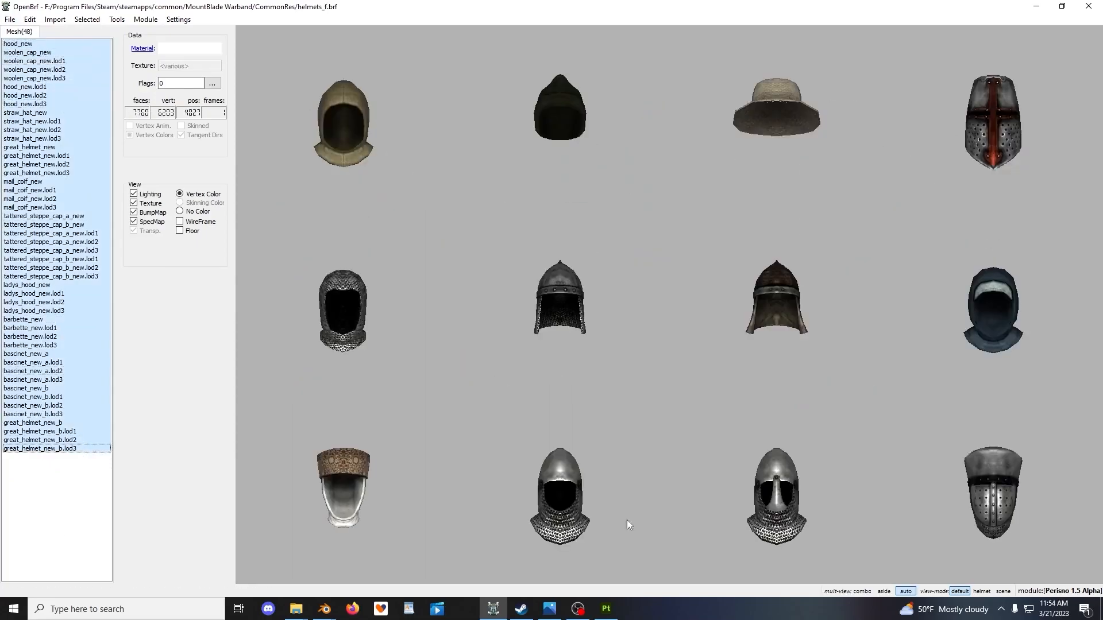
click(995, 126)
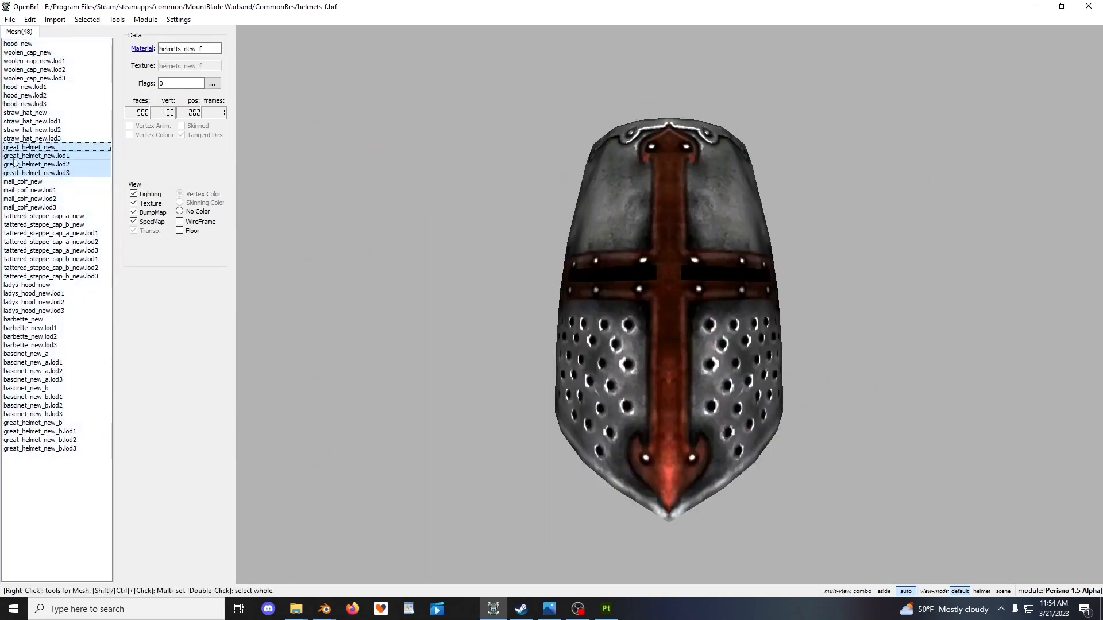
Open the great helmet's material and examine its diffuse, bump and specular textures one after another
click(151, 49)
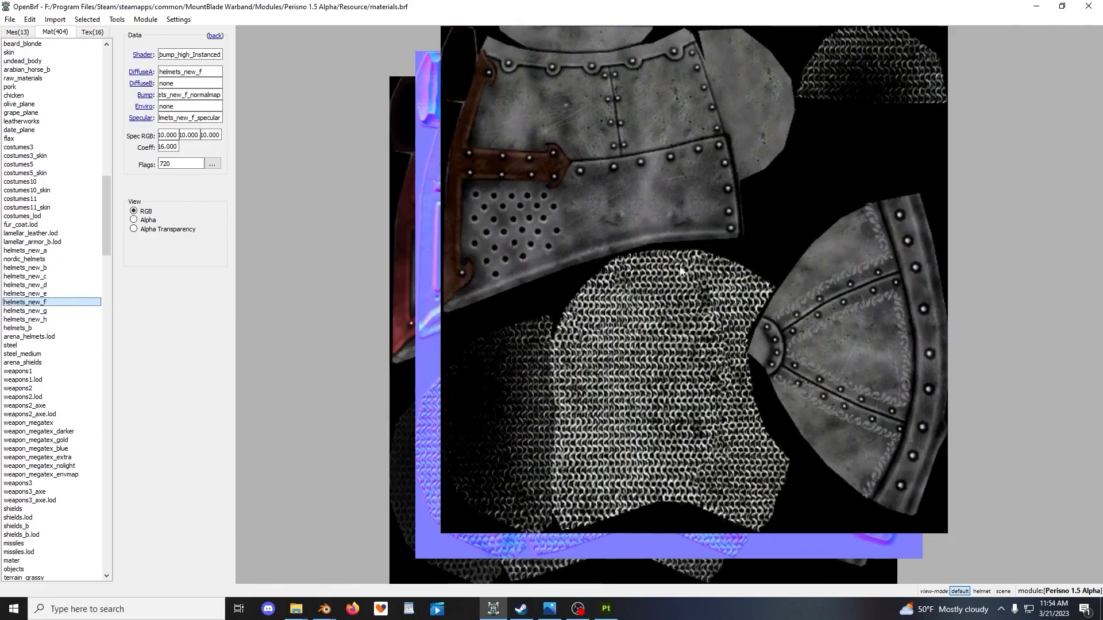
mouse_move(141, 96)
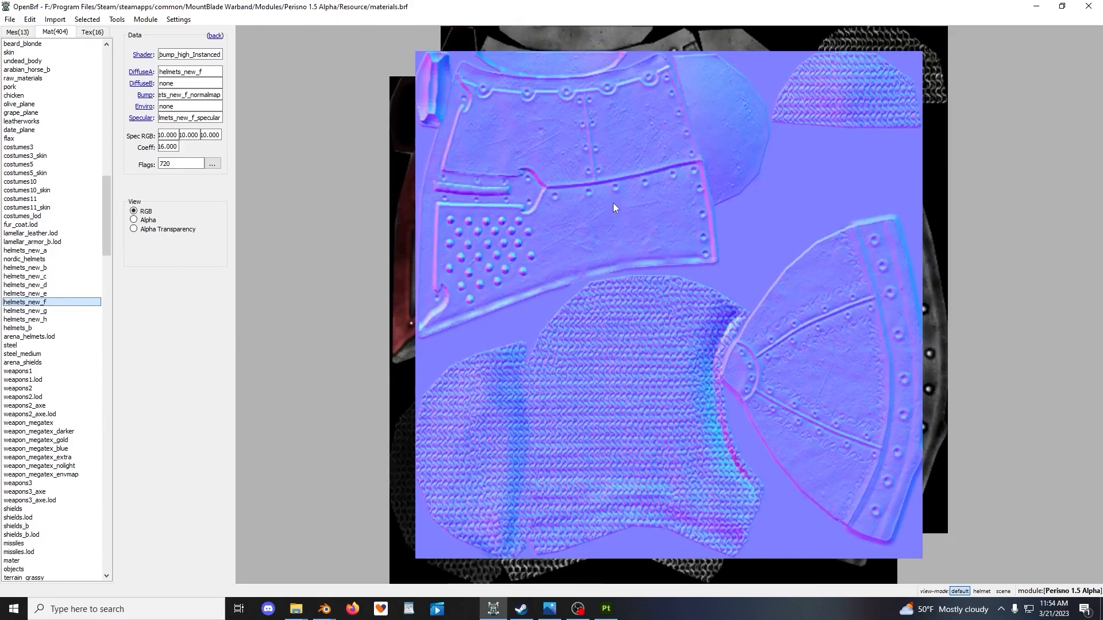
mouse_move(148, 123)
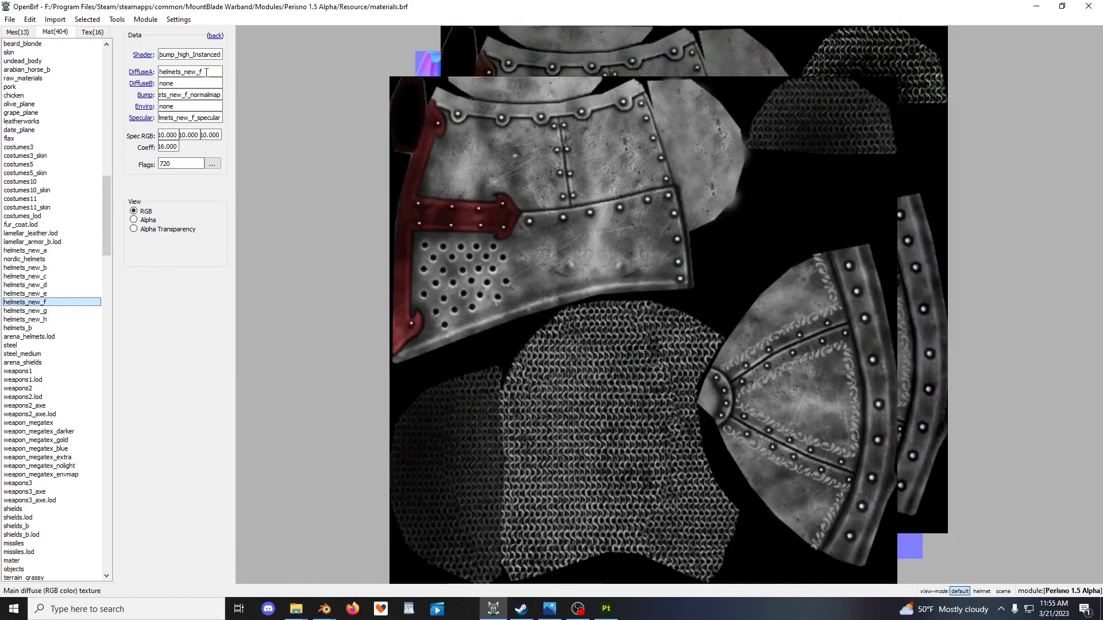
mouse_move(147, 75)
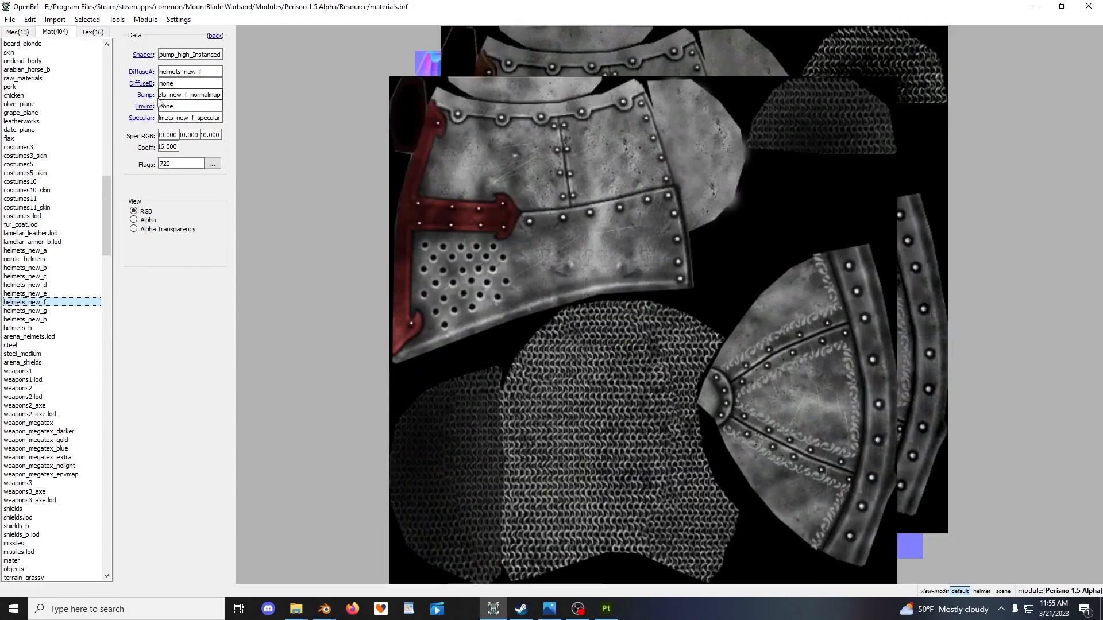
mouse_move(150, 98)
Check the channel list in Substance 3D Painter, and return to OpenBrf to examine the bump texture's rivets and seams up close
click(606, 608)
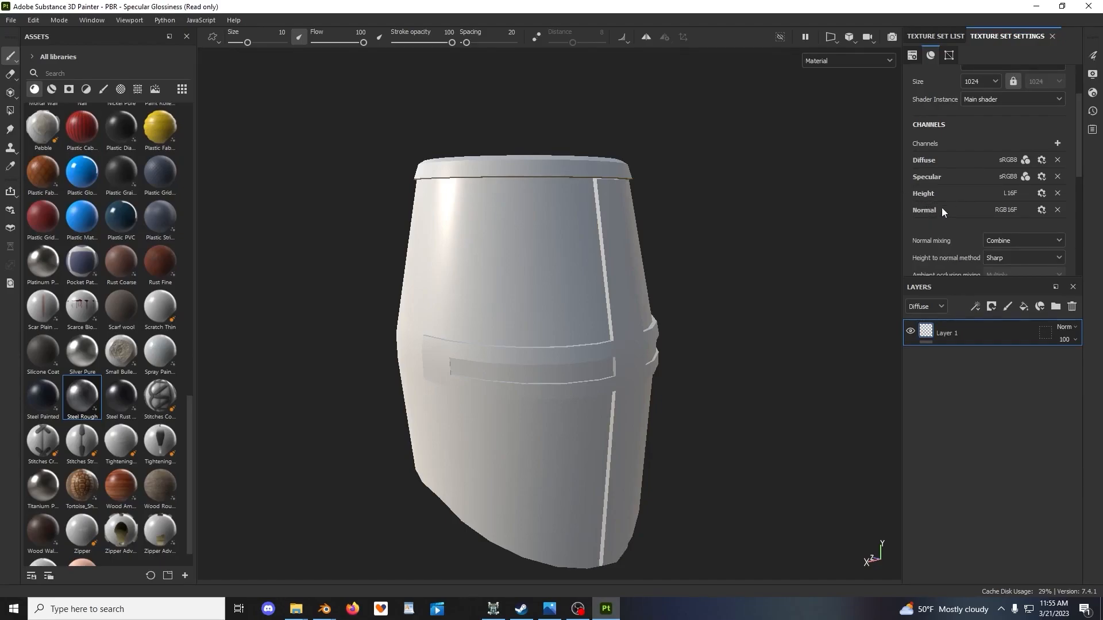
click(493, 609)
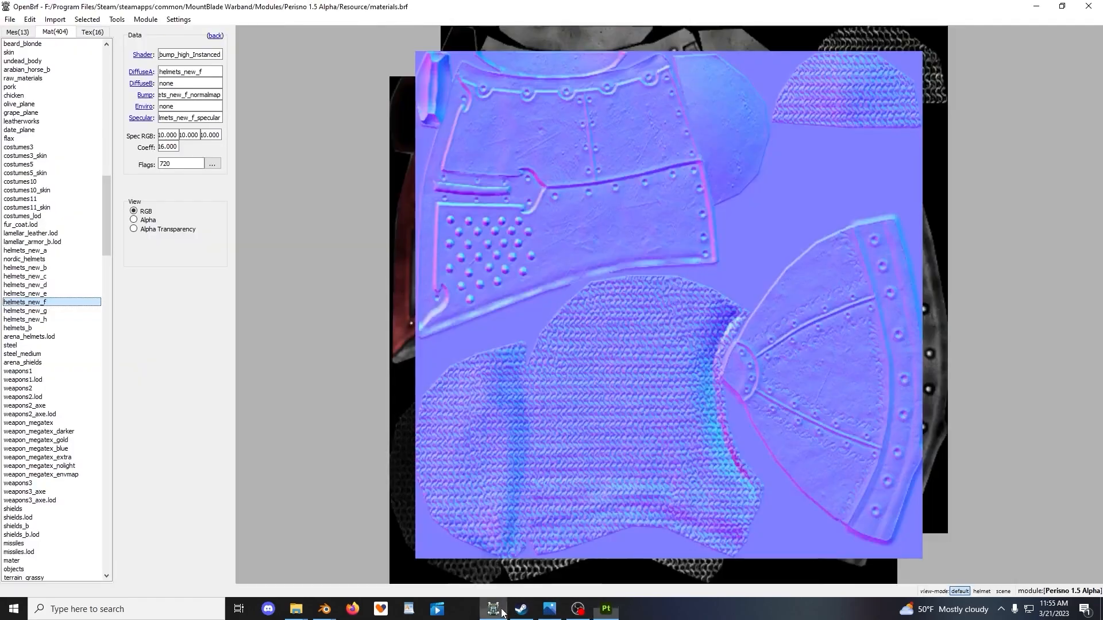
scroll(594, 263, up, 2)
scroll(605, 258, up, 3)
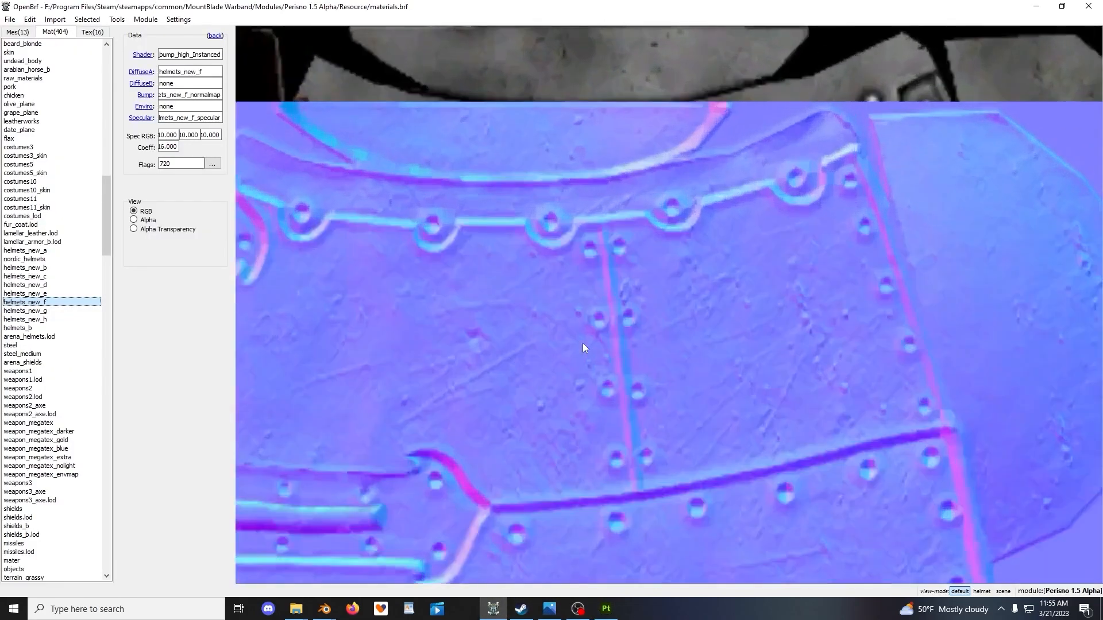
drag(588, 349, 585, 311)
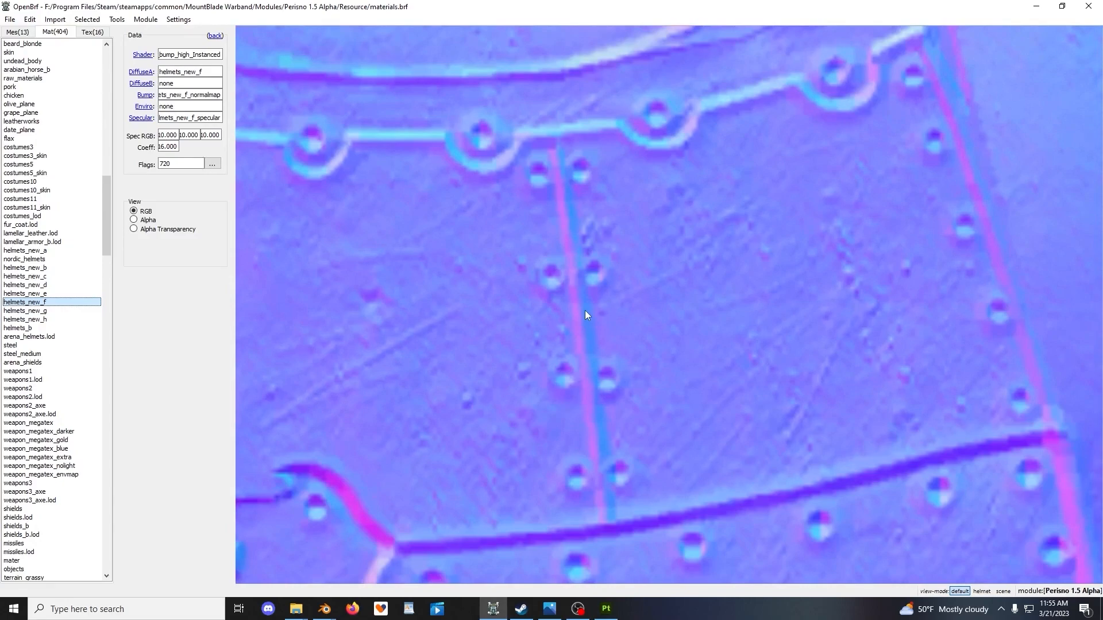
scroll(585, 310, down, 5)
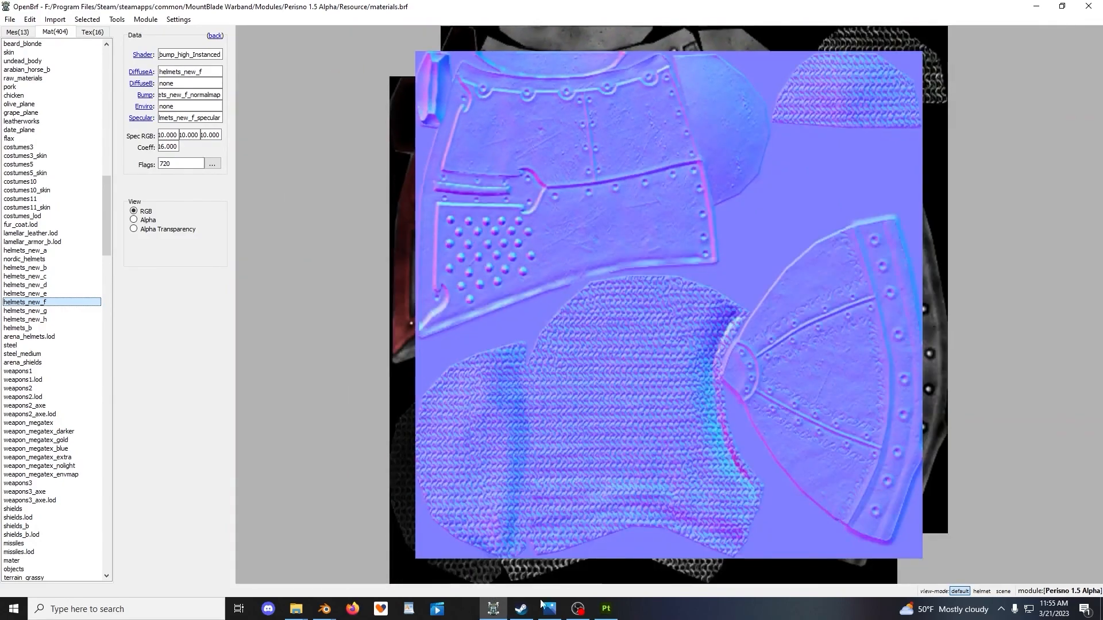
Switch back to Substance 3D Painter, view the helmet from a higher angle and return to the start of the material library
click(605, 609)
alt+drag(714, 394, 680, 326)
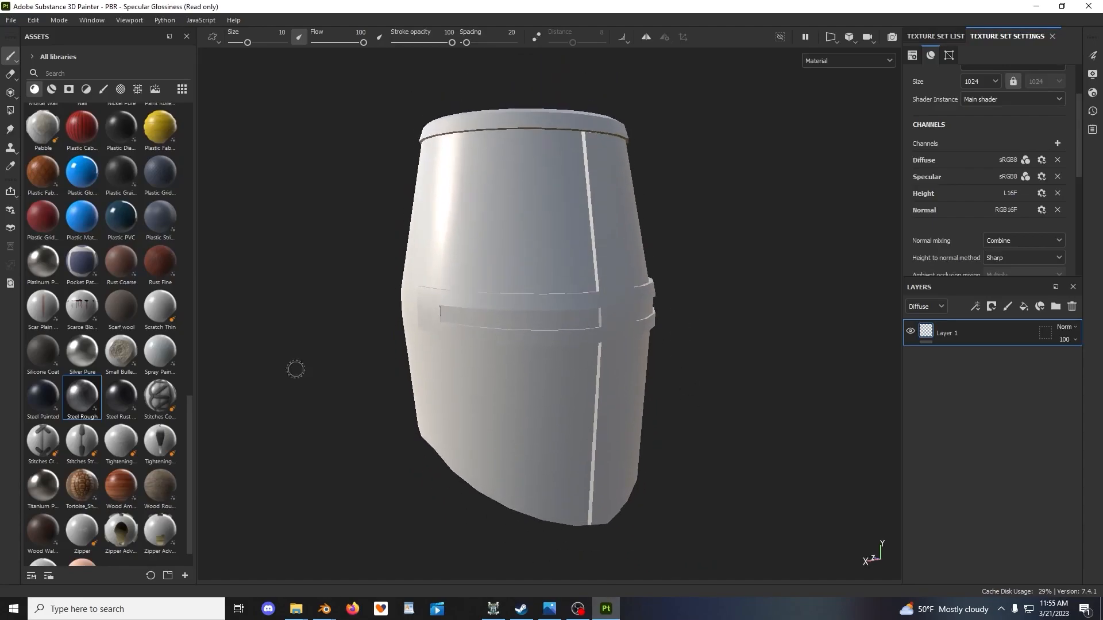
scroll(153, 205, up, 15)
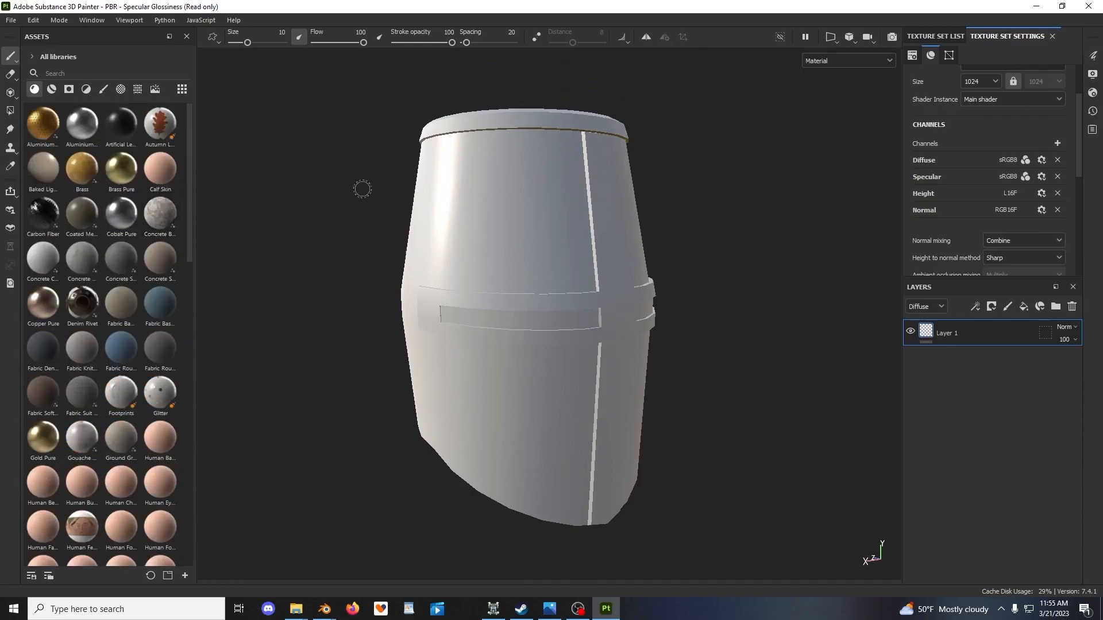
Try docking the Assets panel beneath the viewport, and restore it to its original place beside the viewport
alt+middle_drag(376, 191, 377, 234)
alt+drag(377, 233, 388, 235)
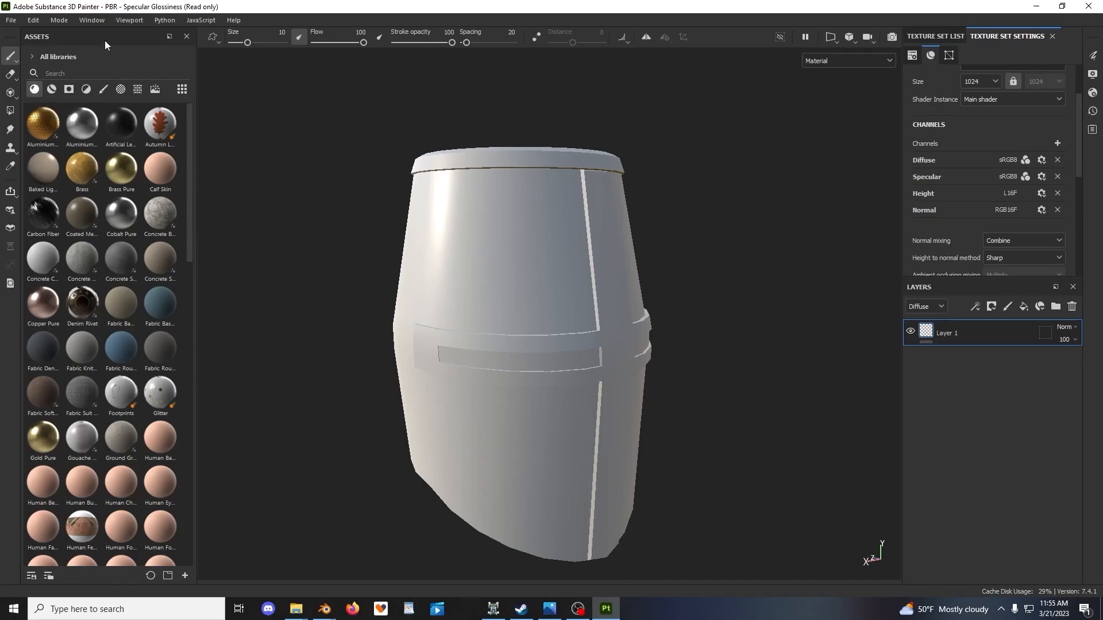
drag(108, 38, 322, 540)
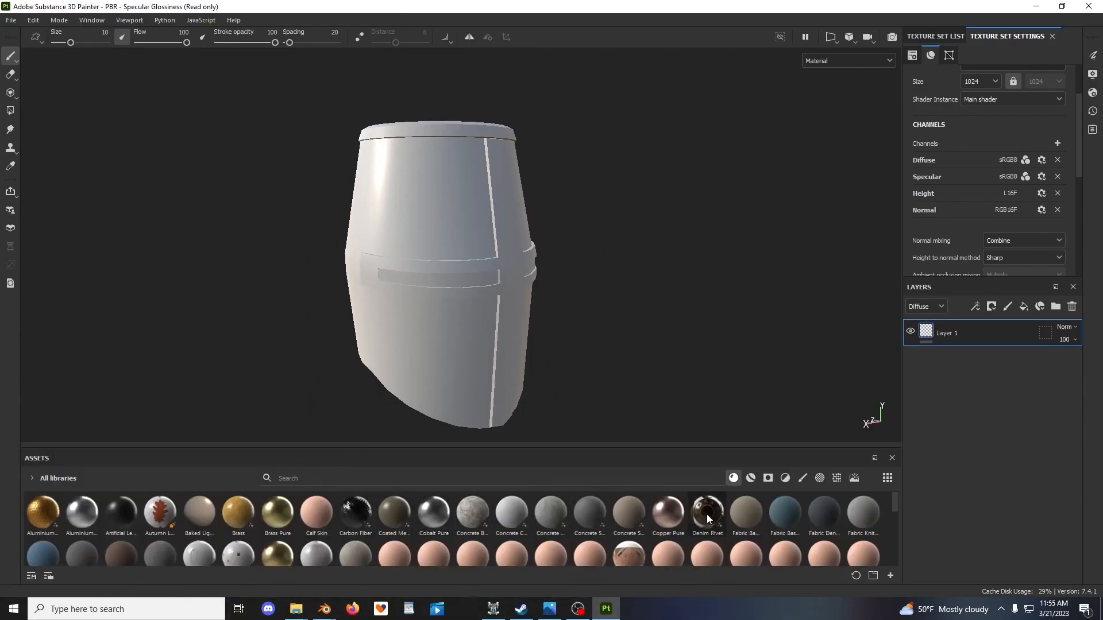
drag(507, 460, 33, 64)
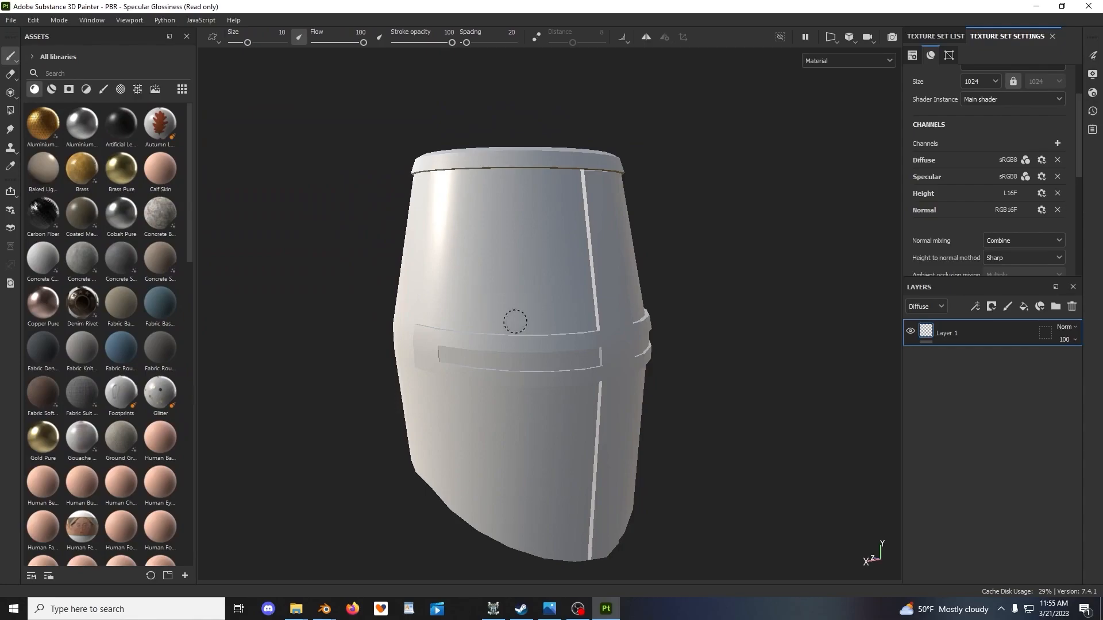
Try rearranging the Texture Set Settings and Layers panels, and dock Layers back beneath the tabbed texture set panels
drag(987, 37, 928, 76)
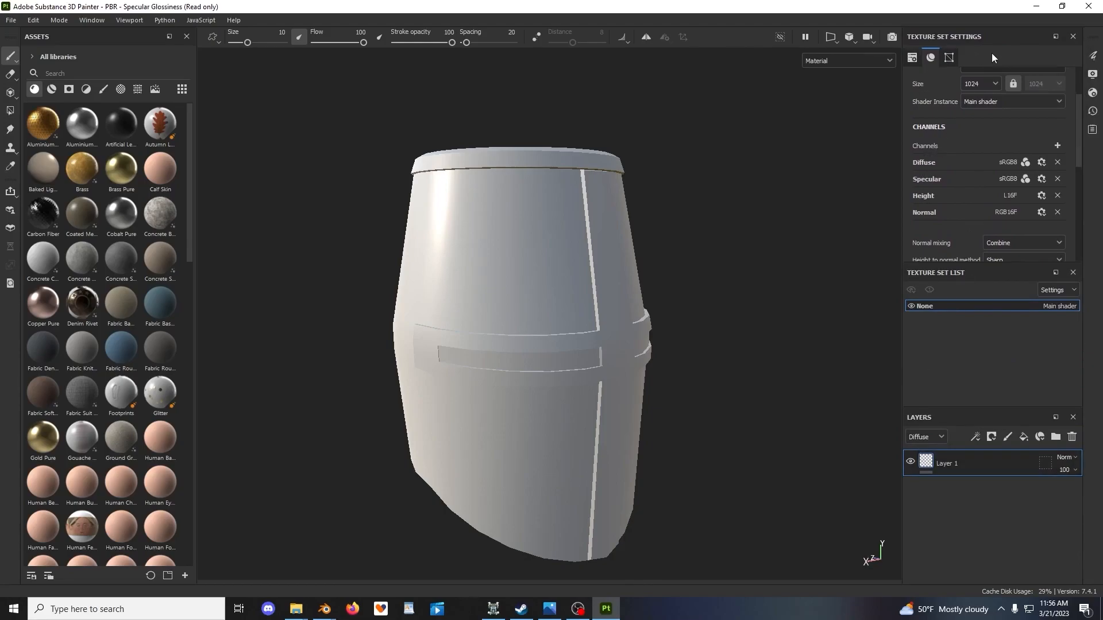
drag(953, 417, 736, 376)
drag(935, 384, 976, 470)
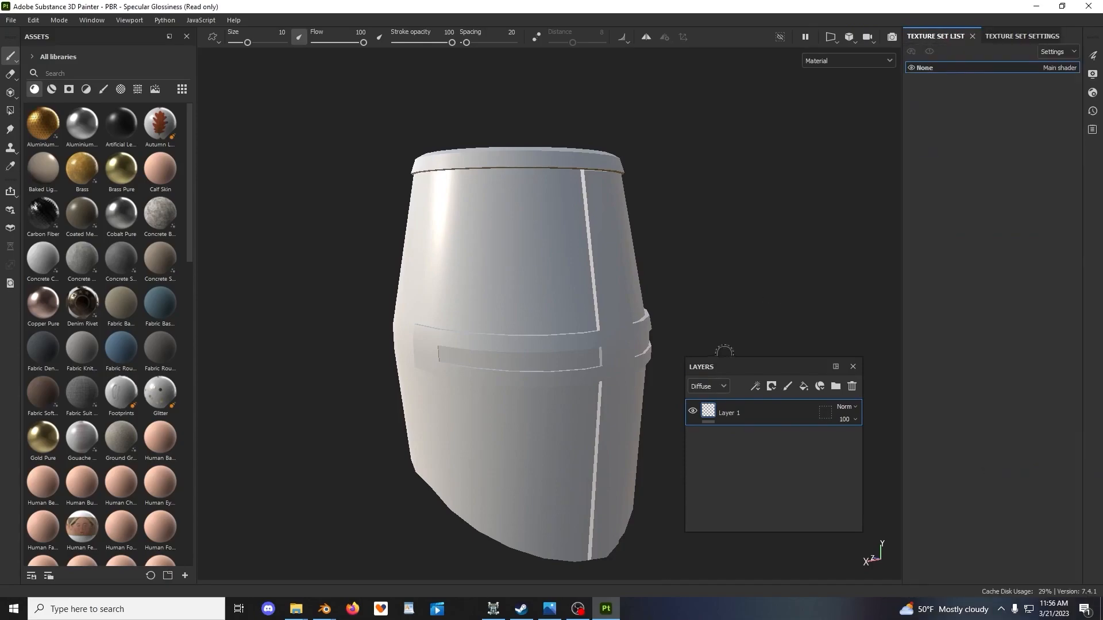
drag(733, 369, 978, 282)
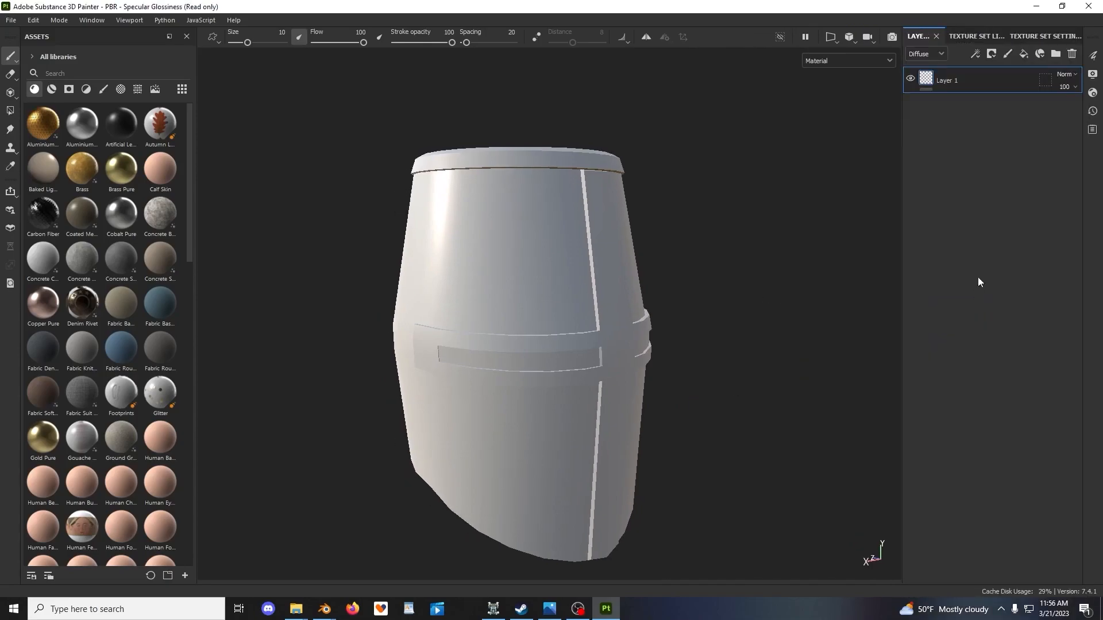
drag(929, 40, 948, 339)
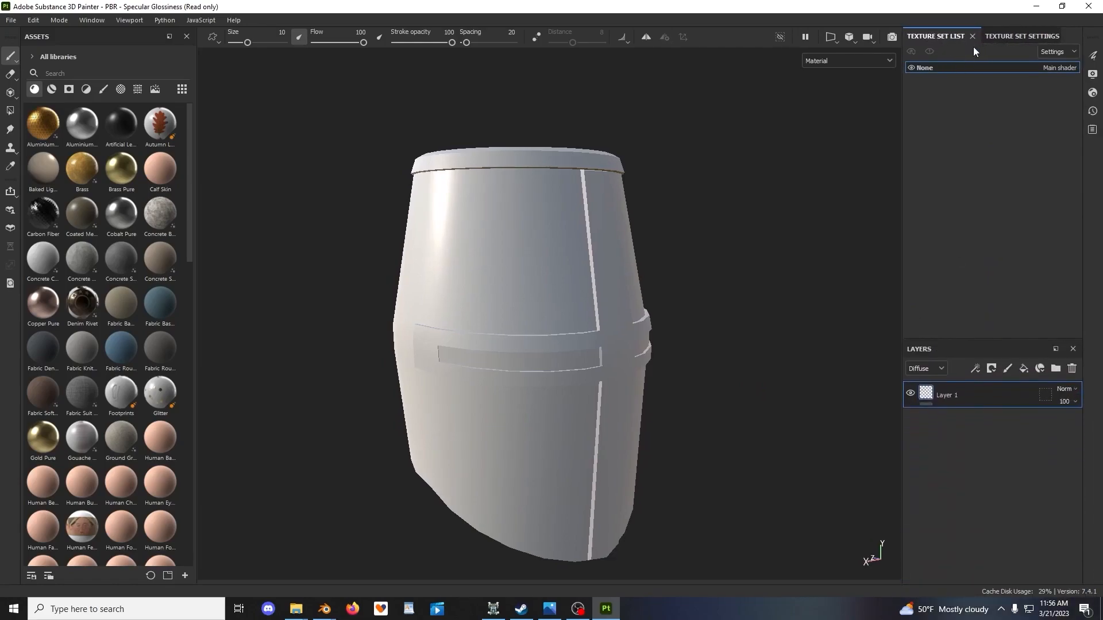
Check the general properties in the Texture Set Settings, return to the Texture Set List and enlarge the Layers panel
drag(958, 338, 958, 170)
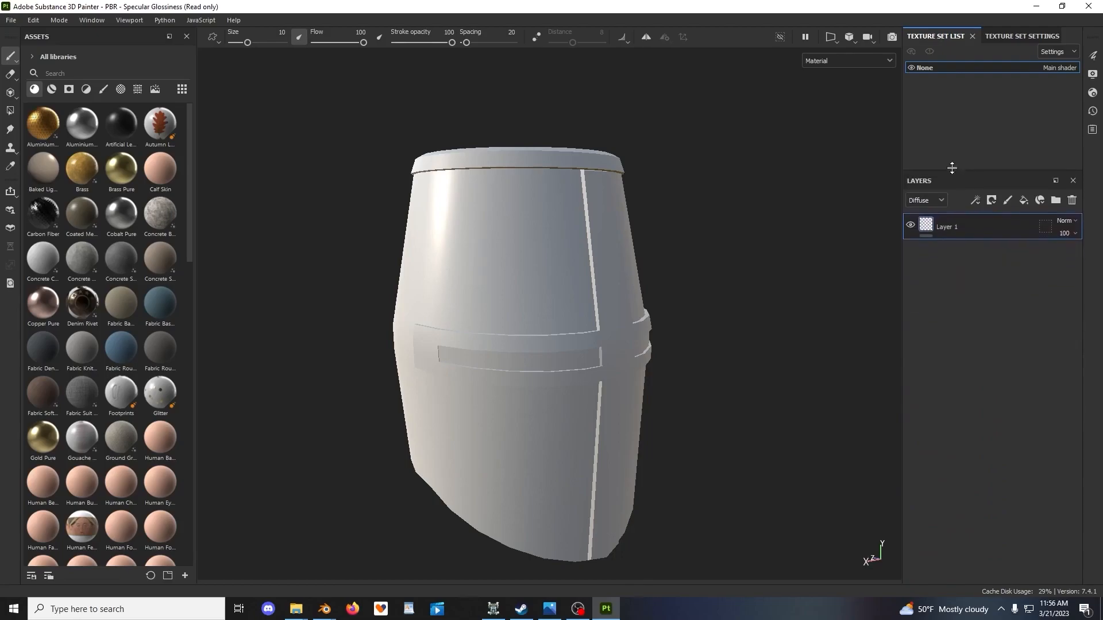
click(1004, 37)
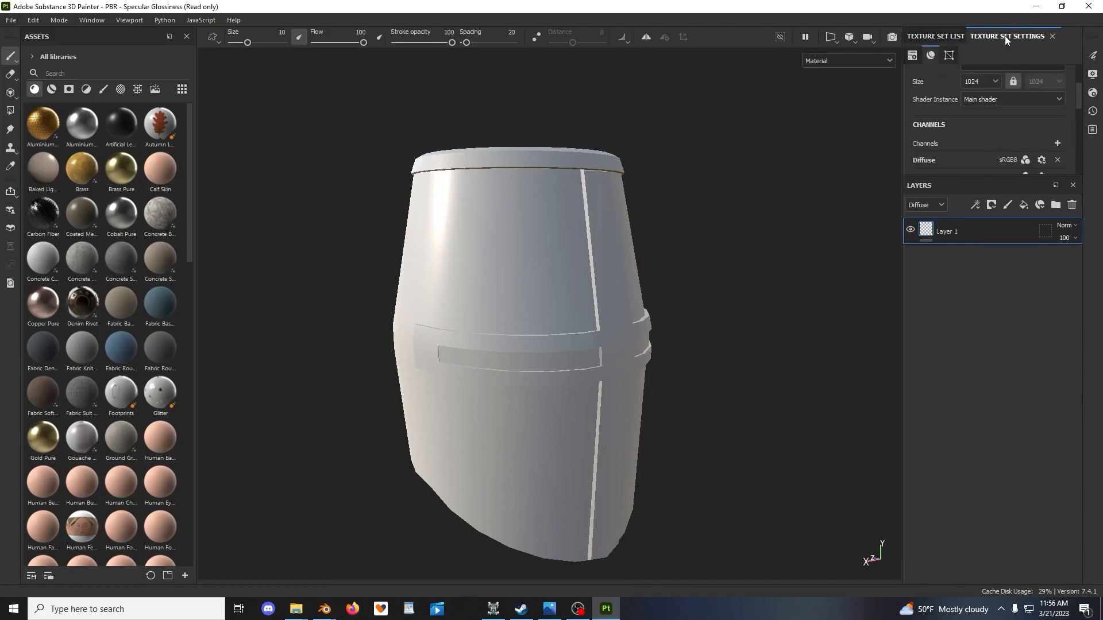
drag(998, 177, 996, 284)
scroll(968, 173, down, 2)
scroll(968, 178, up, 3)
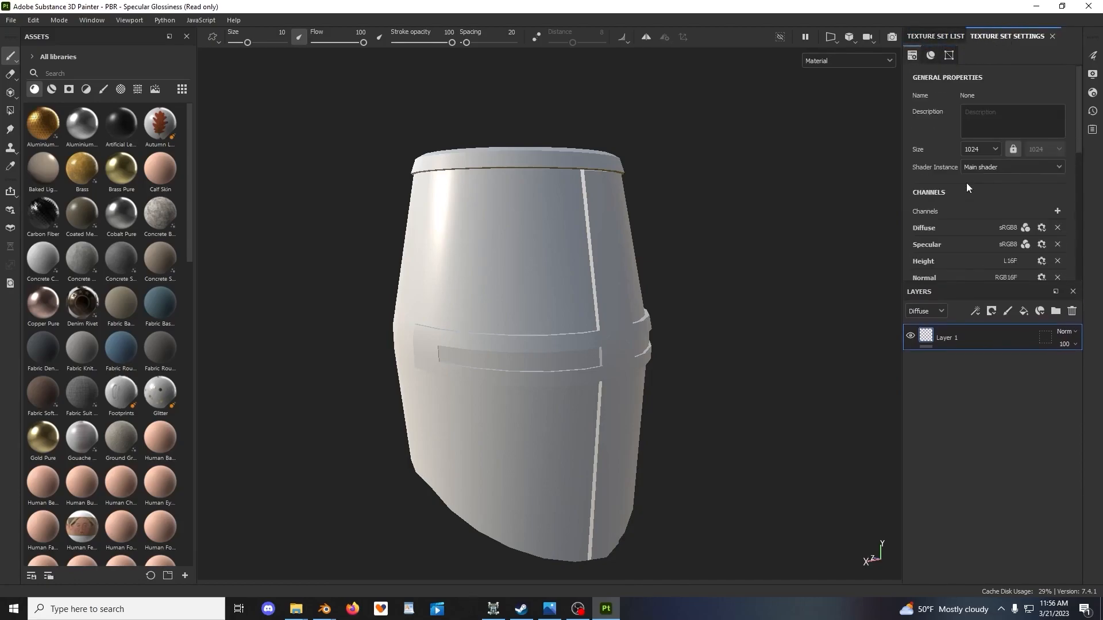
click(936, 36)
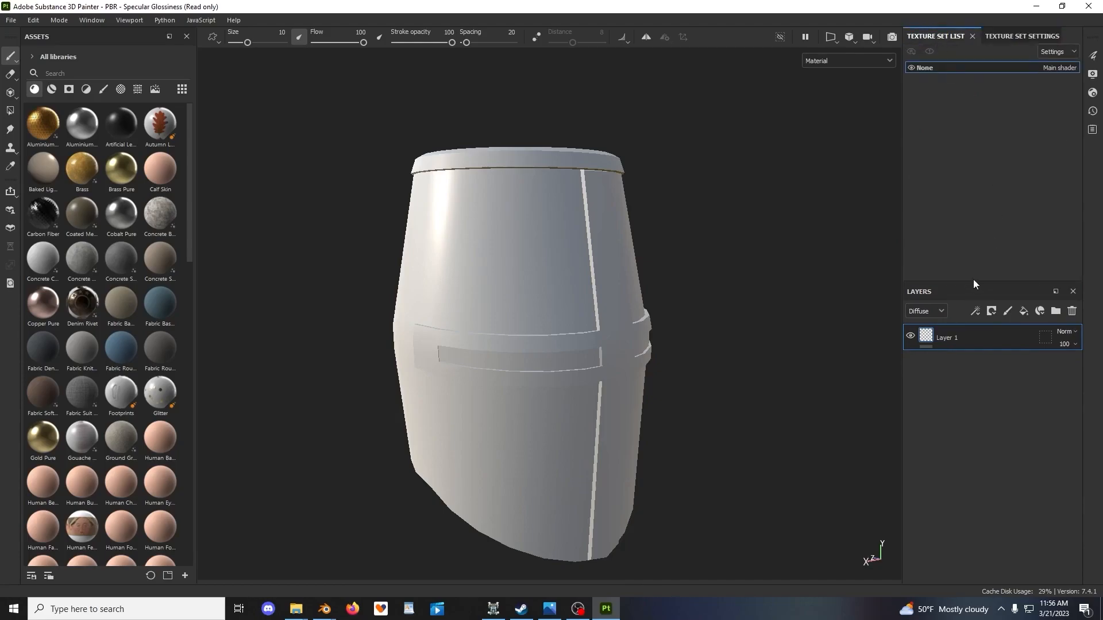
drag(974, 283, 974, 115)
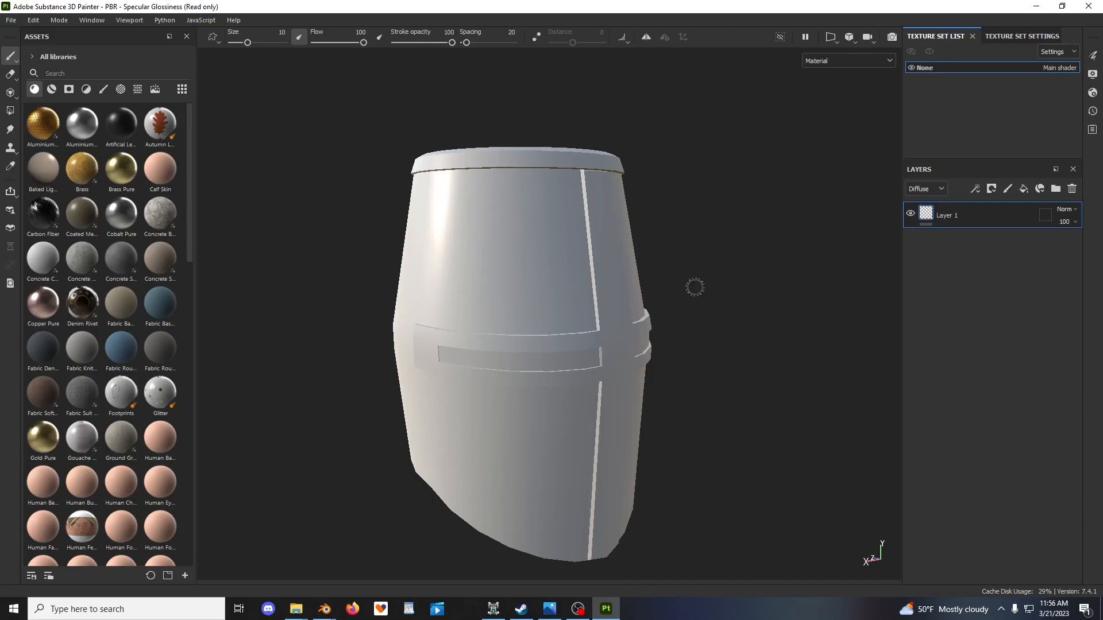
Try the Steel Rough material as a layer on the helmet, and undo adding it
alt+drag(599, 309, 609, 295)
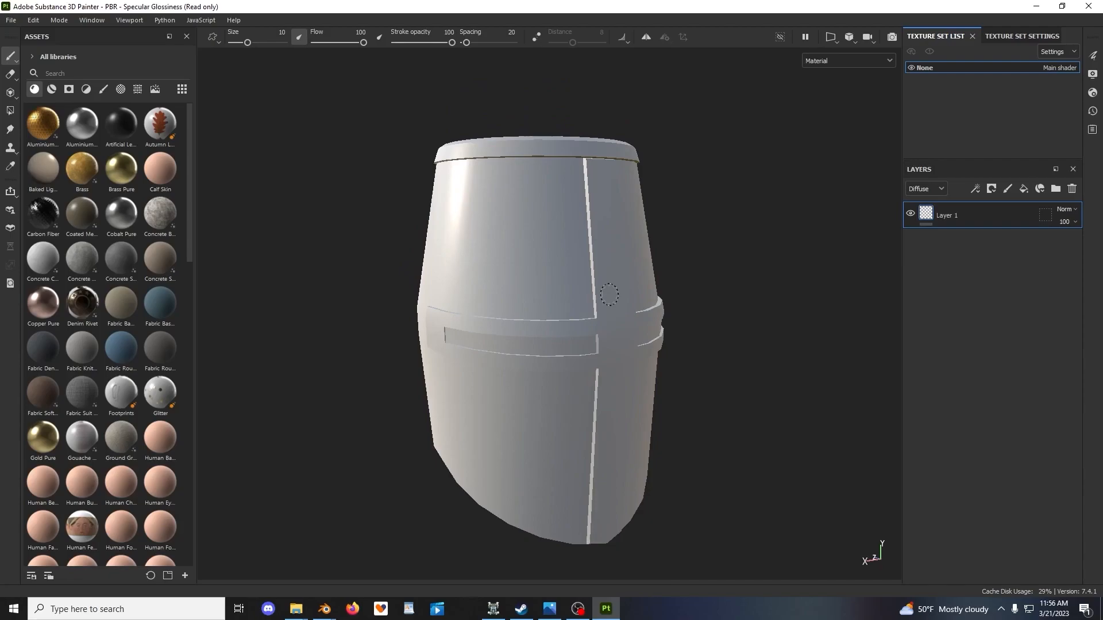
alt+drag(539, 347, 581, 304)
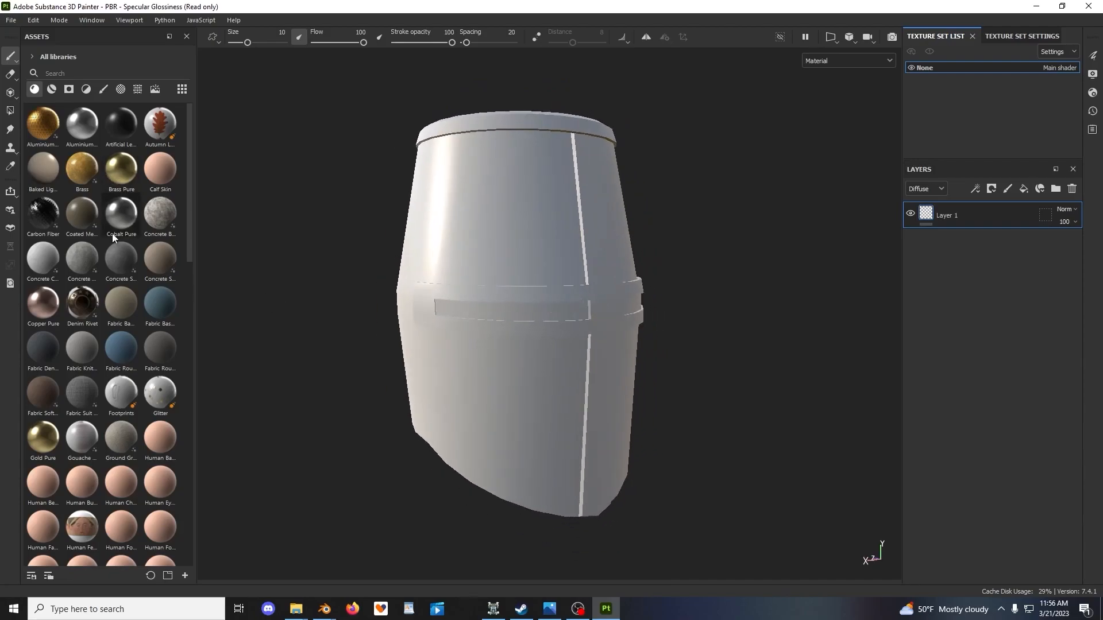
scroll(118, 324, down, 15)
drag(97, 372, 940, 396)
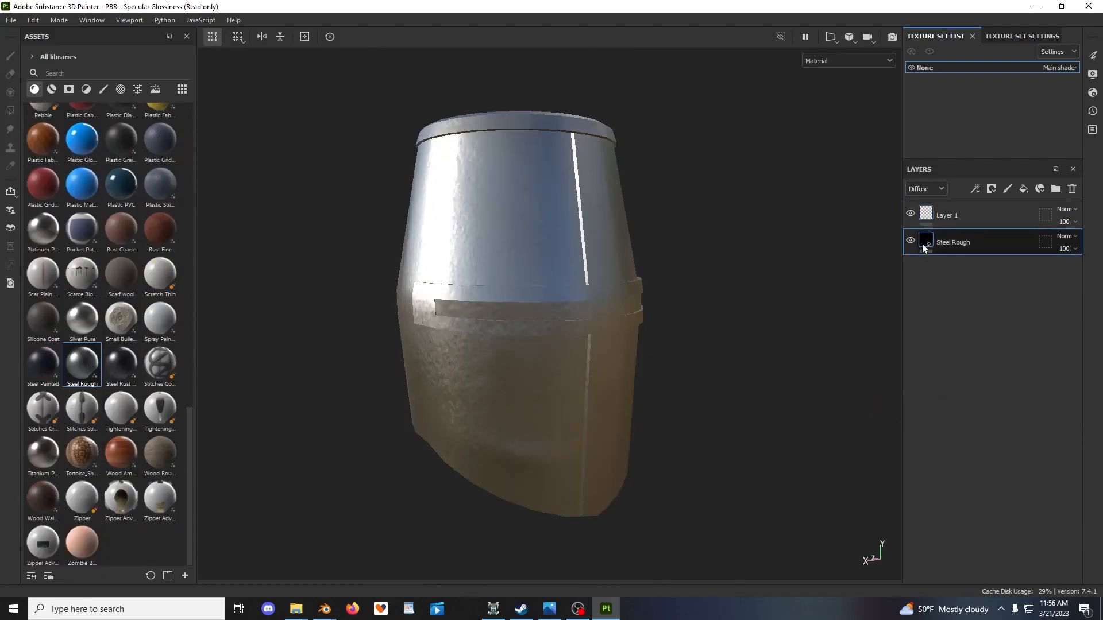
key(ctrl+z)
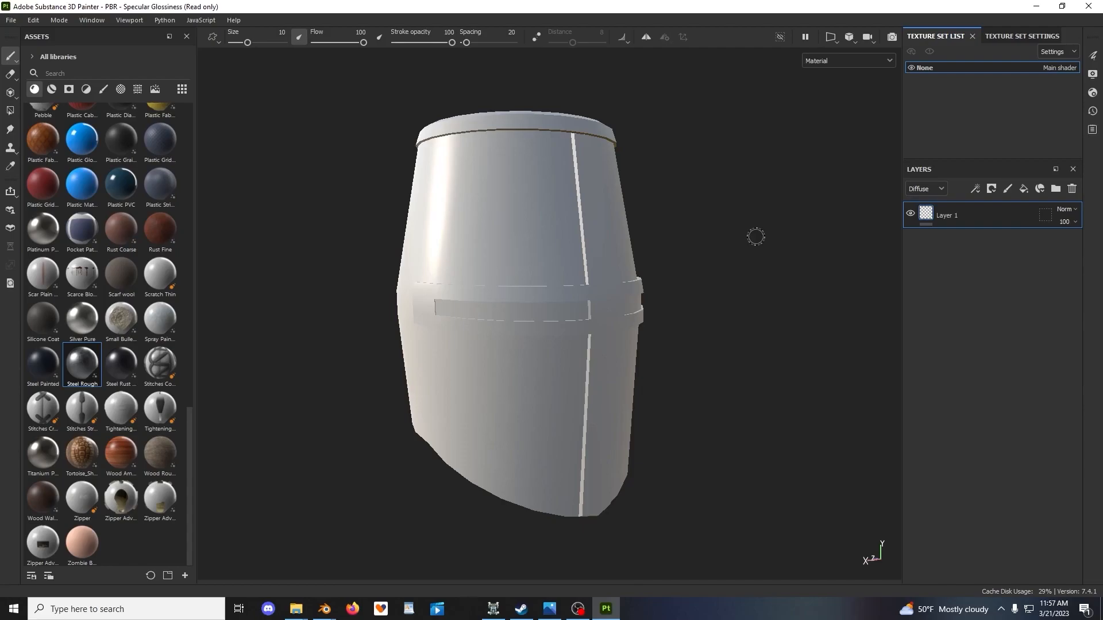
Browse the smart materials, add Steel Rust Surface beneath Layer 1 and inspect it on the helmet
scroll(85, 298, up, 15)
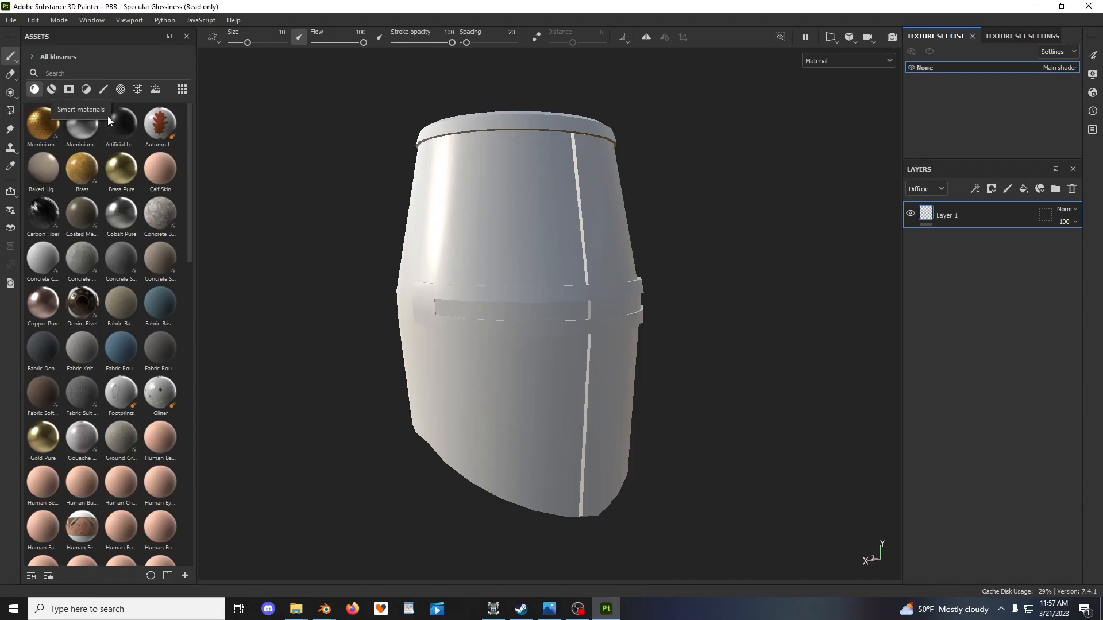
click(53, 89)
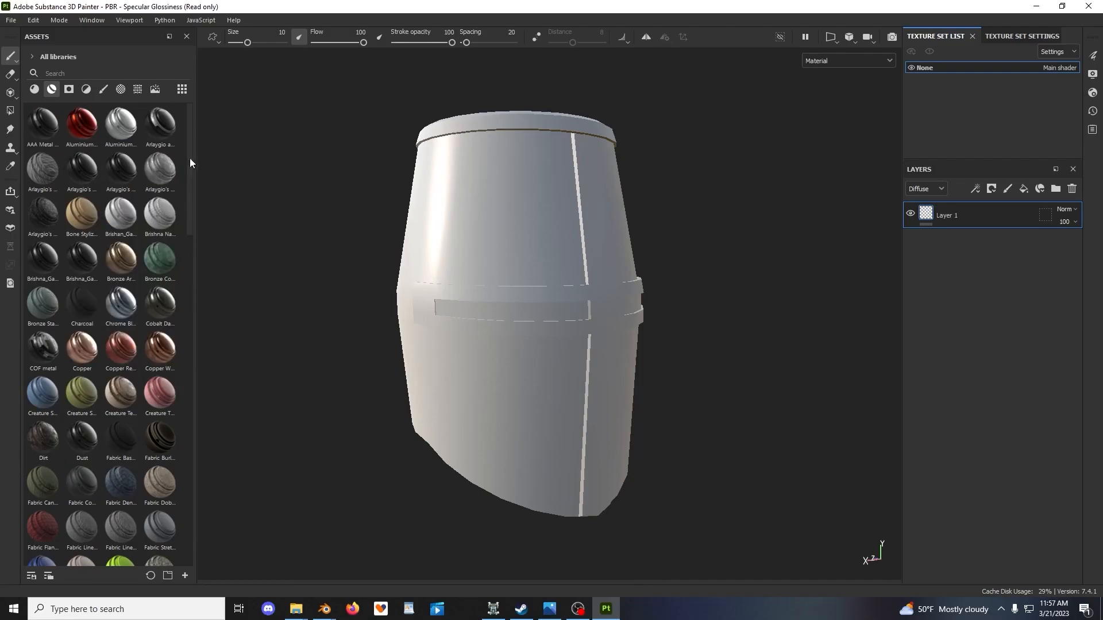
mouse_move(176, 164)
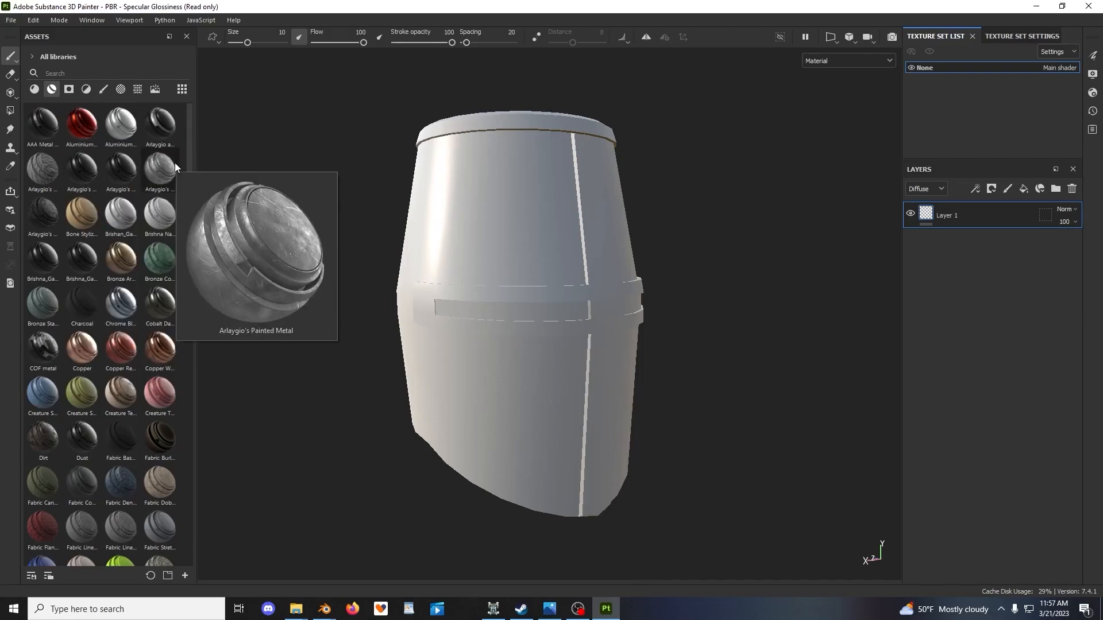
mouse_move(126, 177)
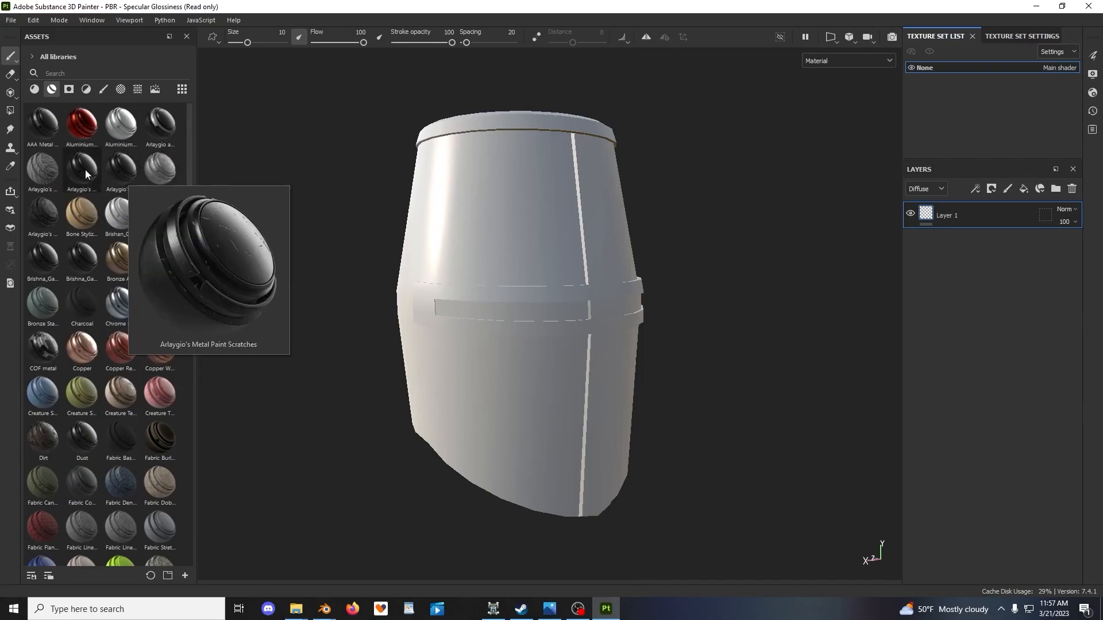
mouse_move(51, 221)
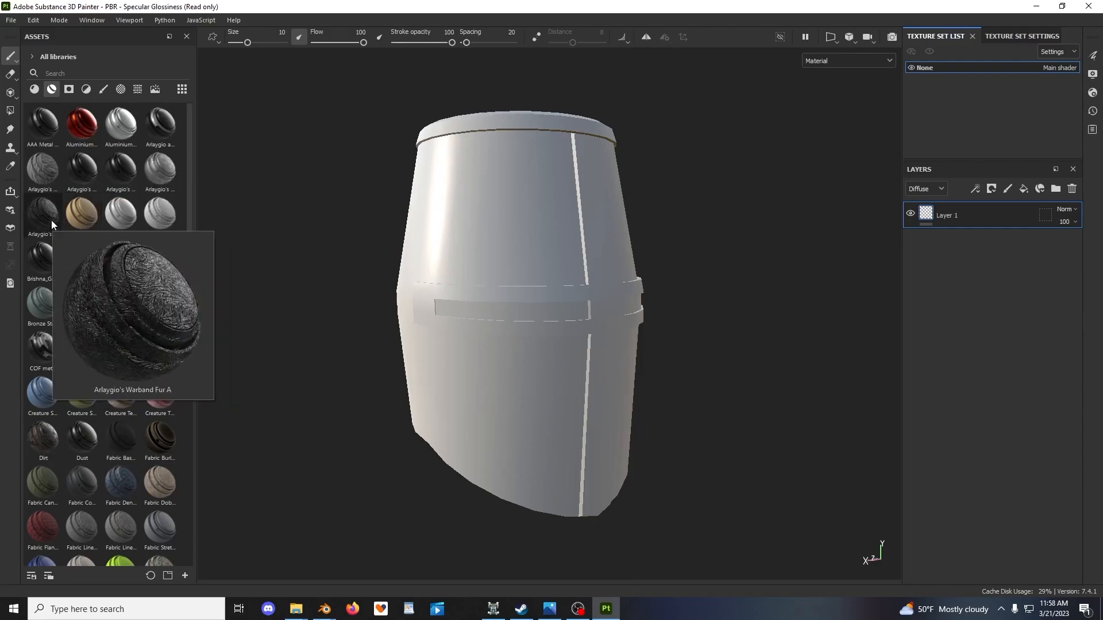
drag(190, 187, 195, 522)
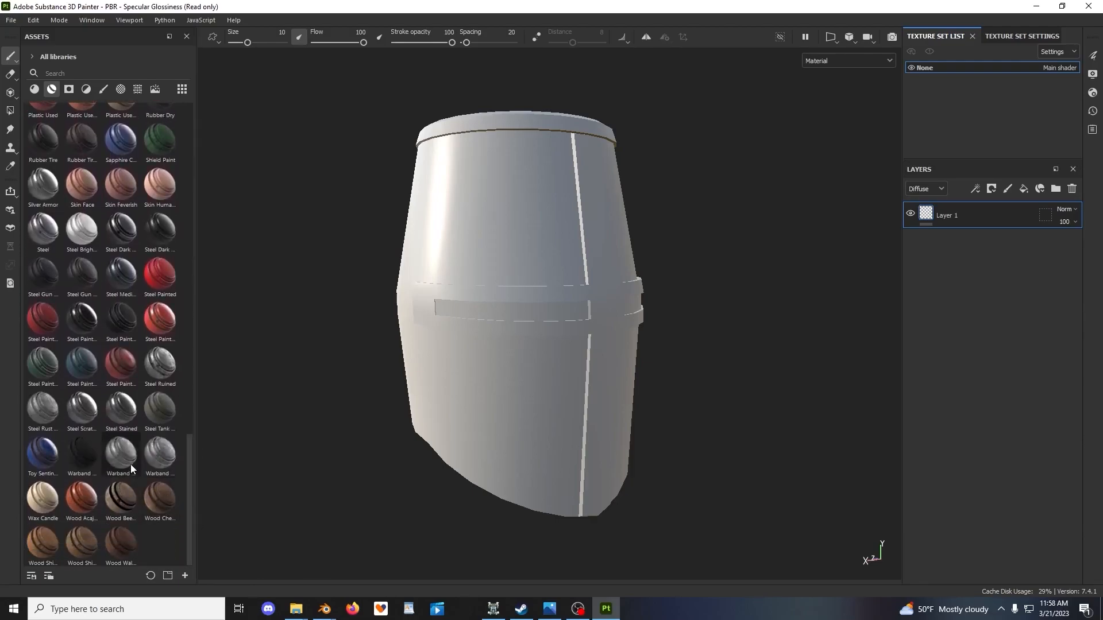
mouse_move(51, 415)
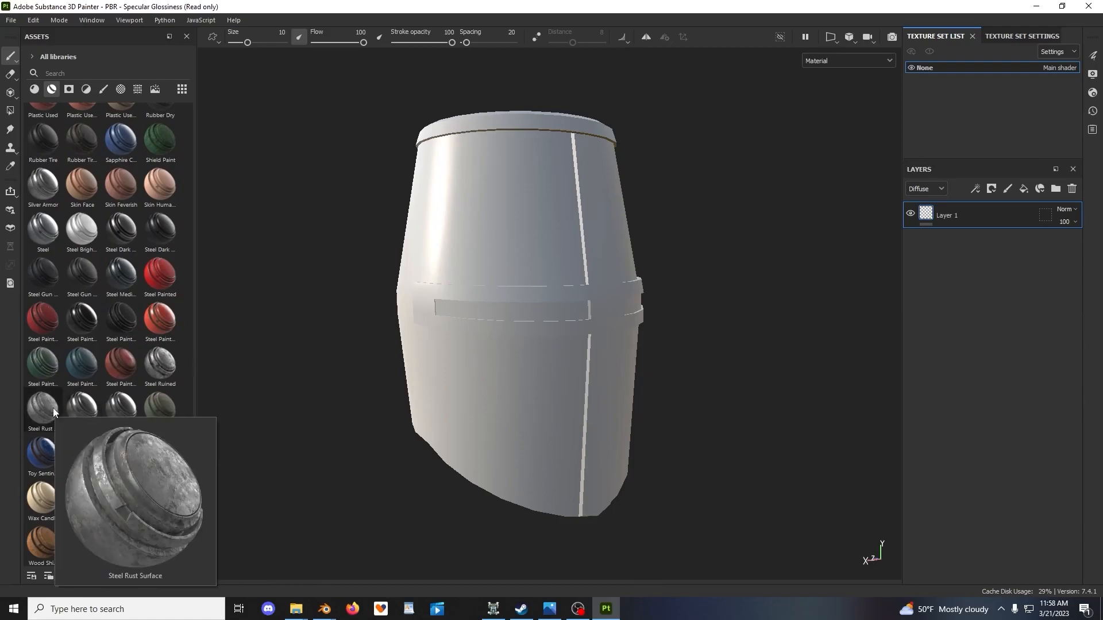
drag(46, 412, 995, 354)
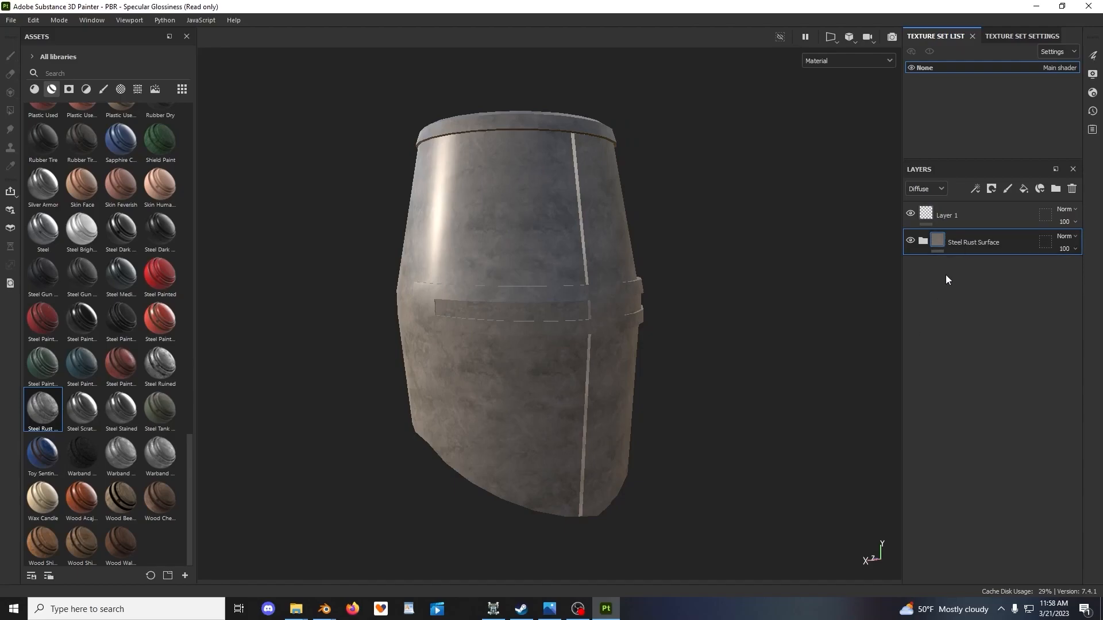
alt+drag(737, 340, 676, 302)
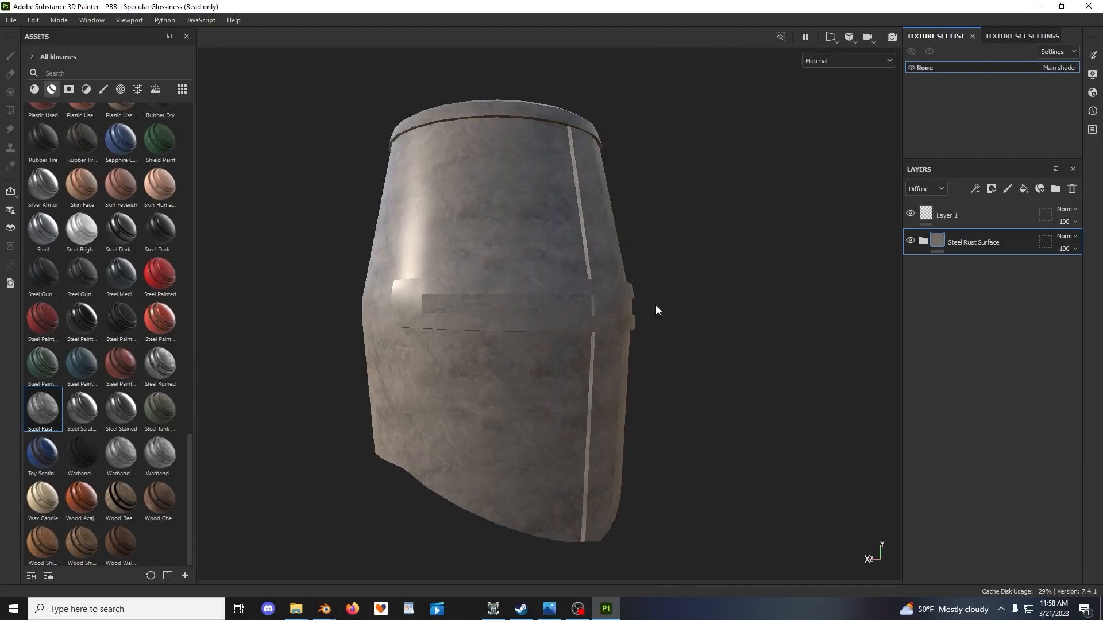
alt+drag(559, 292, 662, 308)
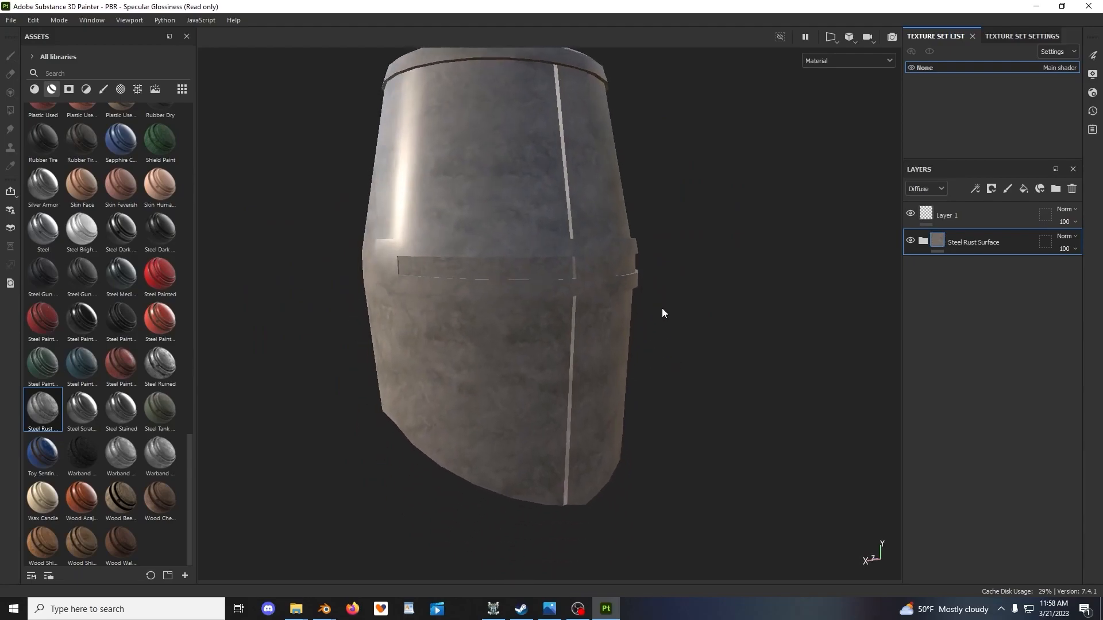
Expand the Steel Rust Surface folder and delete its Edges layer
click(922, 240)
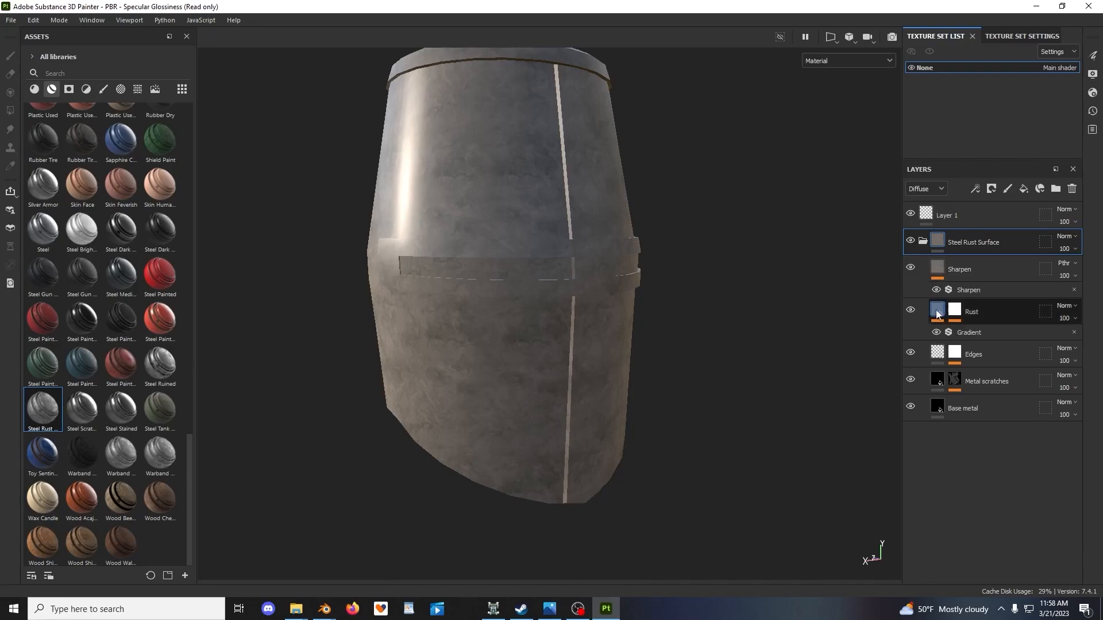
click(940, 358)
click(956, 352)
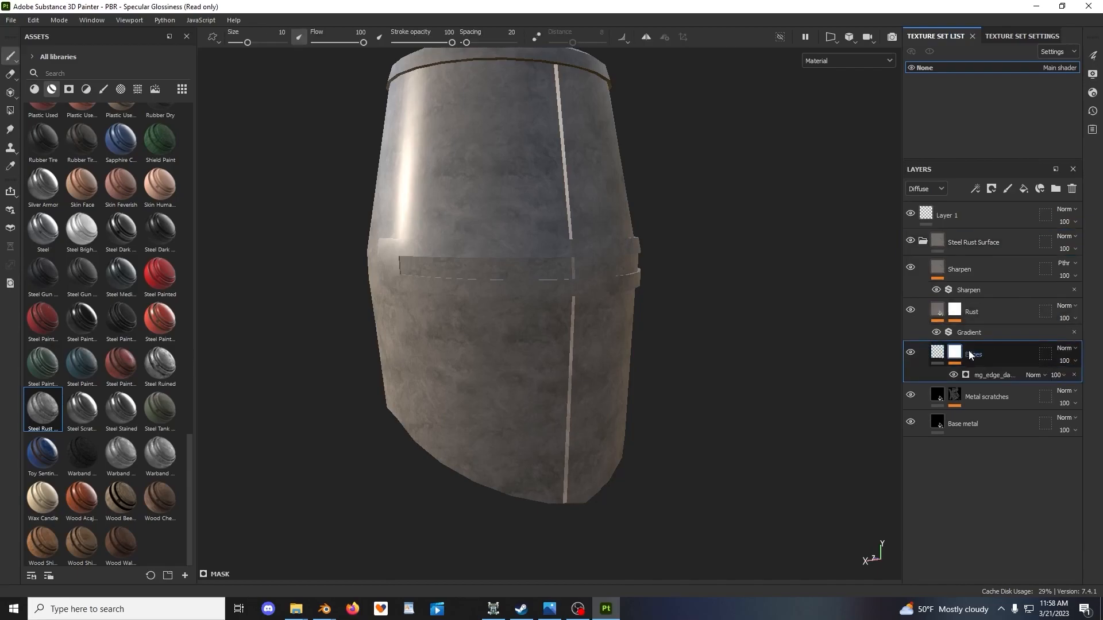
click(937, 354)
key(Delete)
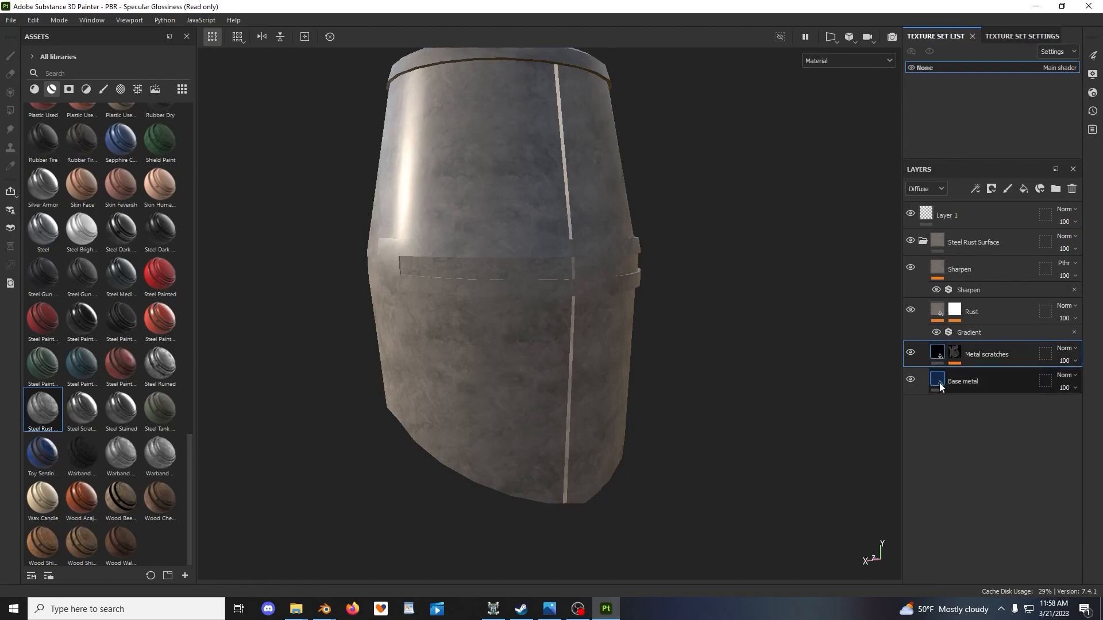
Remove the Mask Editor generator from the Rust layer's mask and view the helmet from another angle
mouse_move(931, 311)
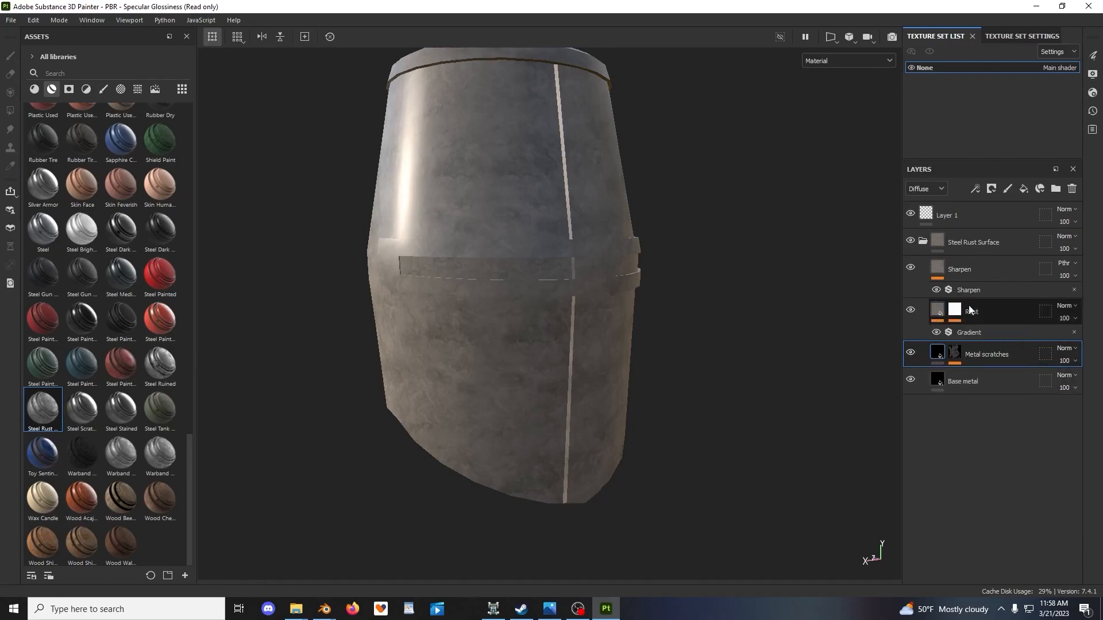
click(951, 312)
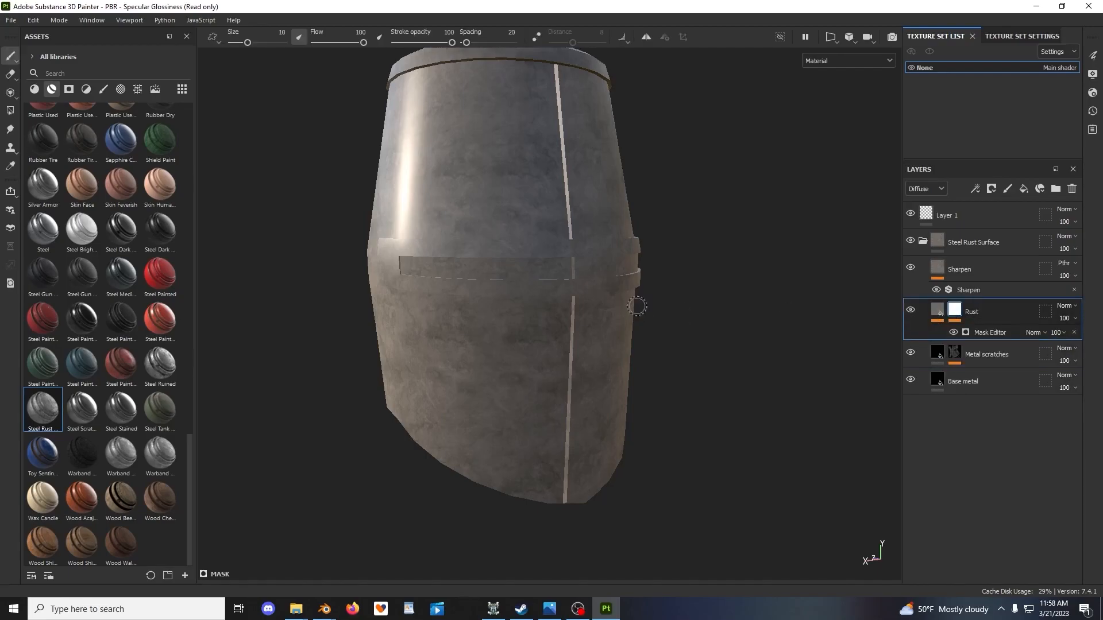
click(944, 310)
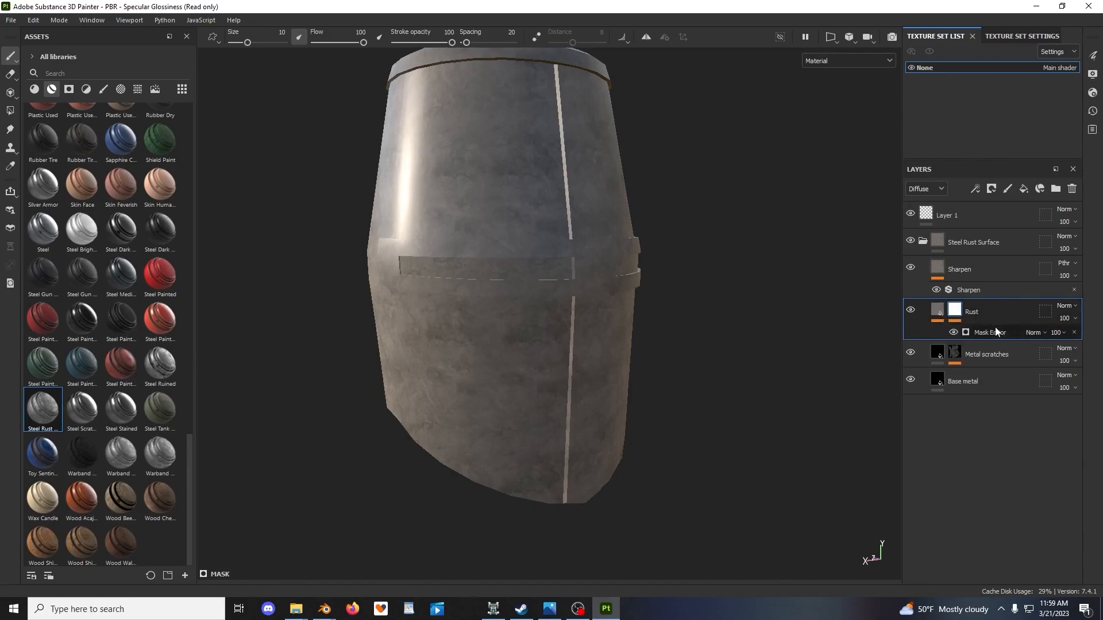
click(974, 332)
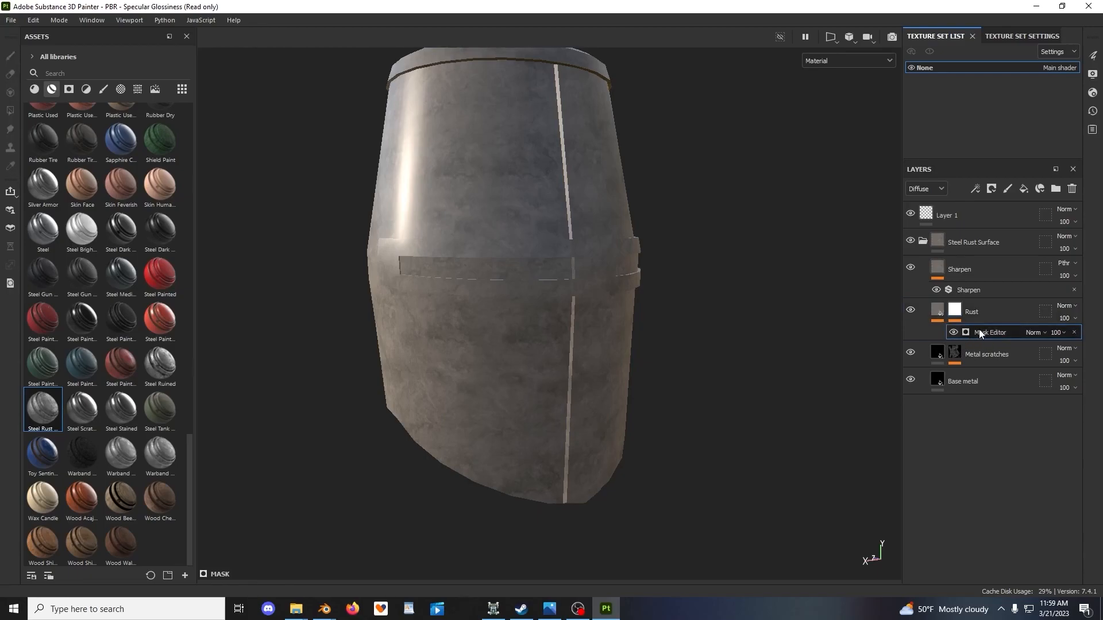
key(Delete)
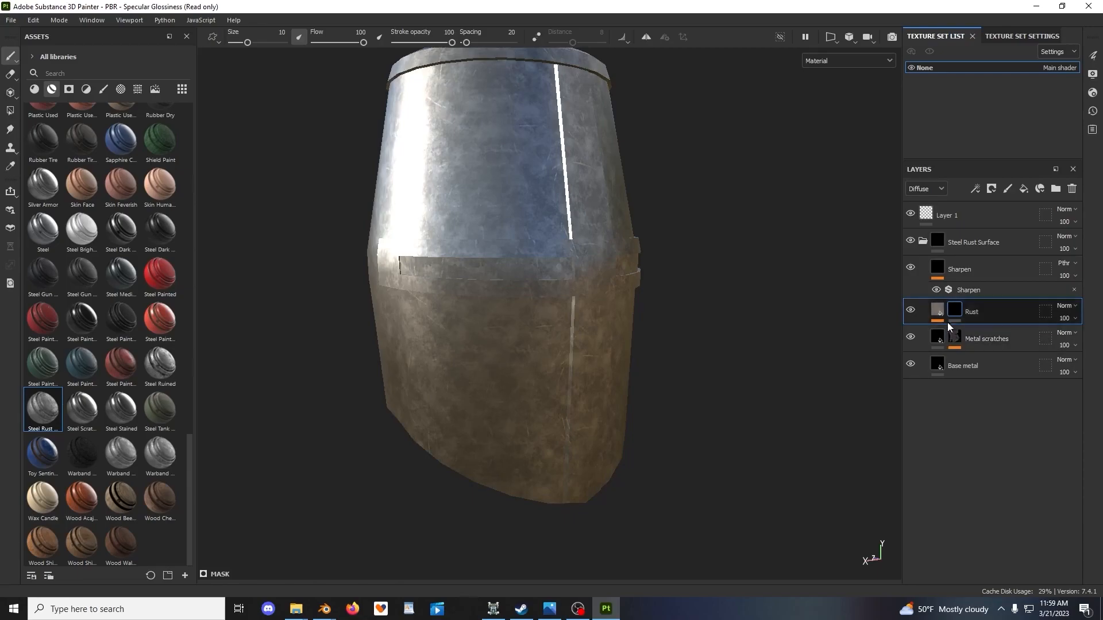
alt+drag(745, 303, 646, 374)
alt+middle_drag(717, 374, 729, 330)
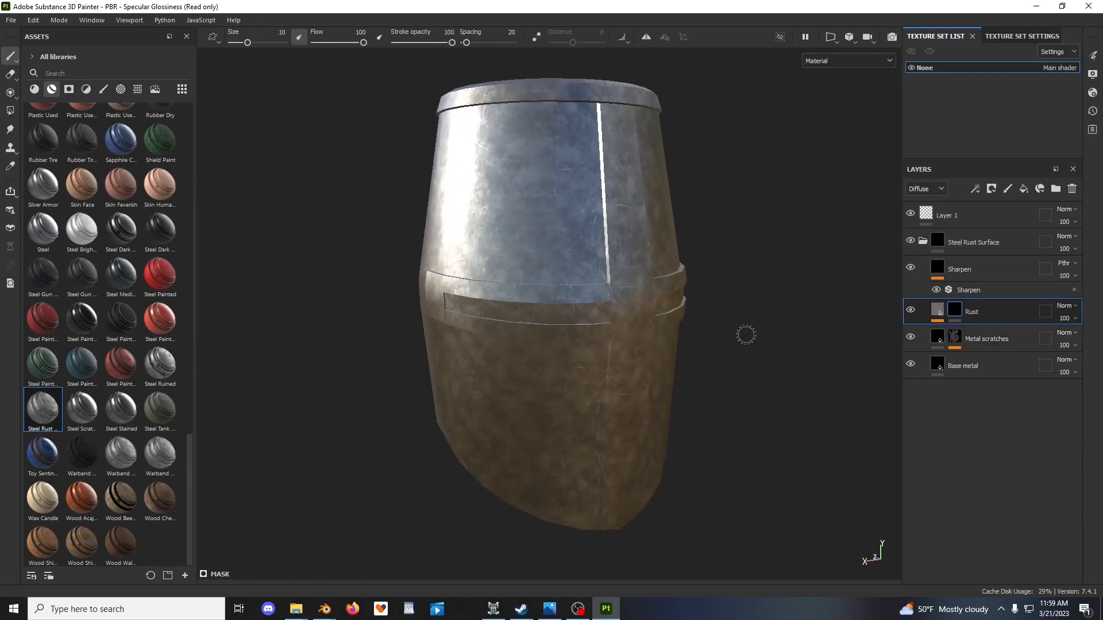
Rotate the environment lighting and examine how the steel surface and rust tint look across the helmet
shift+right_drag(751, 335, 770, 347)
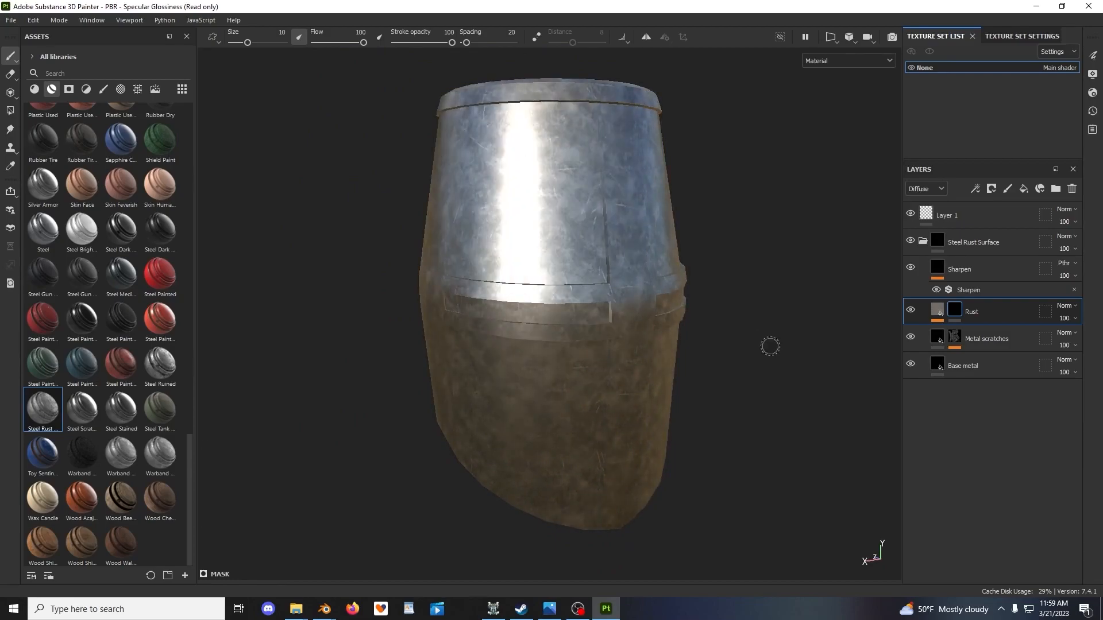
scroll(741, 347, down, 3)
alt+drag(711, 346, 697, 340)
scroll(697, 340, up, 3)
alt+middle_drag(749, 328, 736, 335)
mouse_move(719, 333)
alt+mouse_down()
mouse_move(706, 344)
mouse_move(722, 341)
alt+mouse_up()
alt+middle_drag(722, 342, 740, 337)
alt+drag(739, 337, 675, 336)
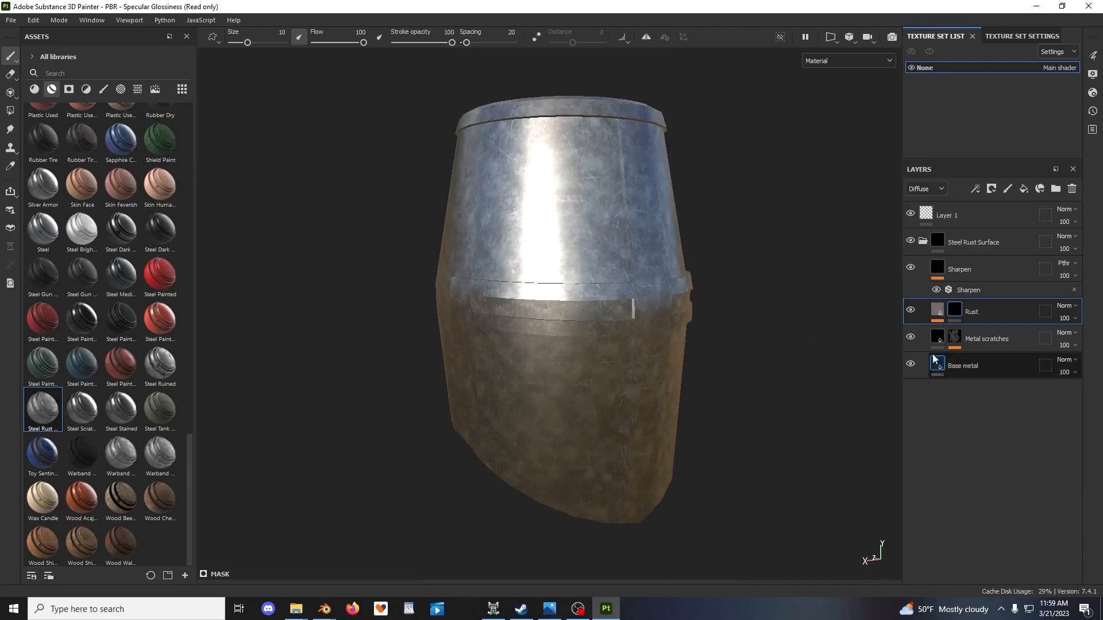
Set the Base metal layer's diffuse color to grey 606060 and darken its specular color
click(936, 367)
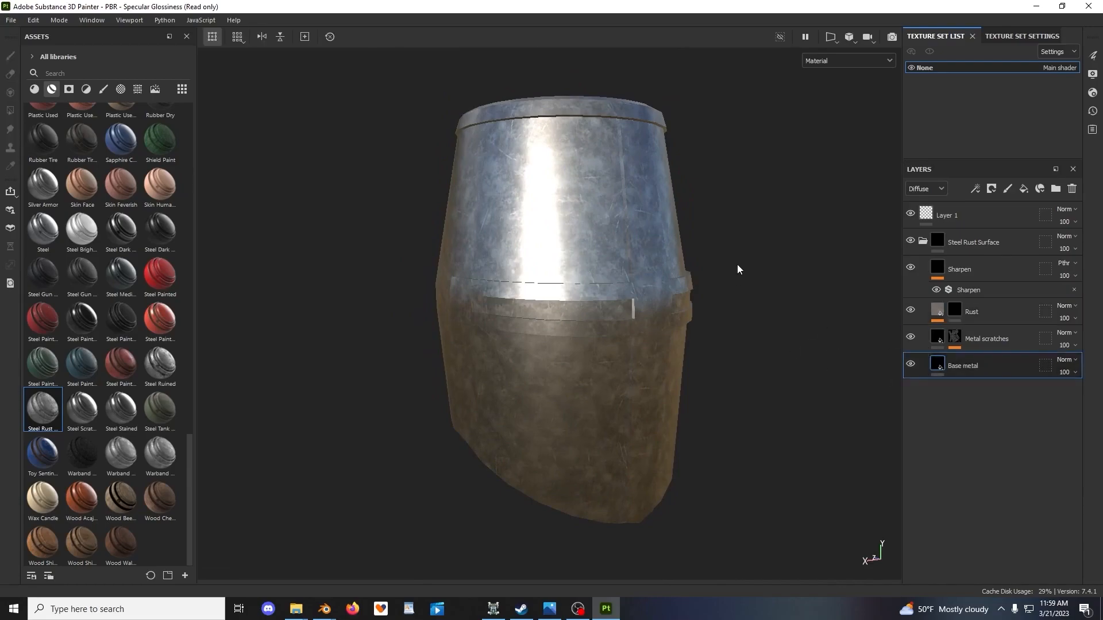
middle_drag(707, 183, 632, 182)
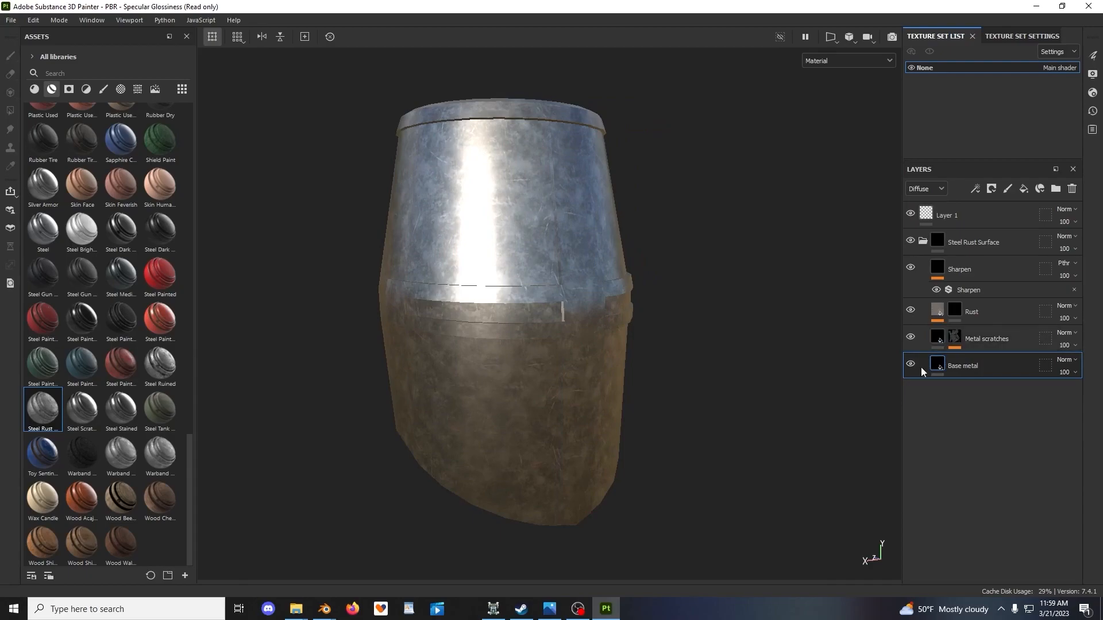
right_click(644, 167)
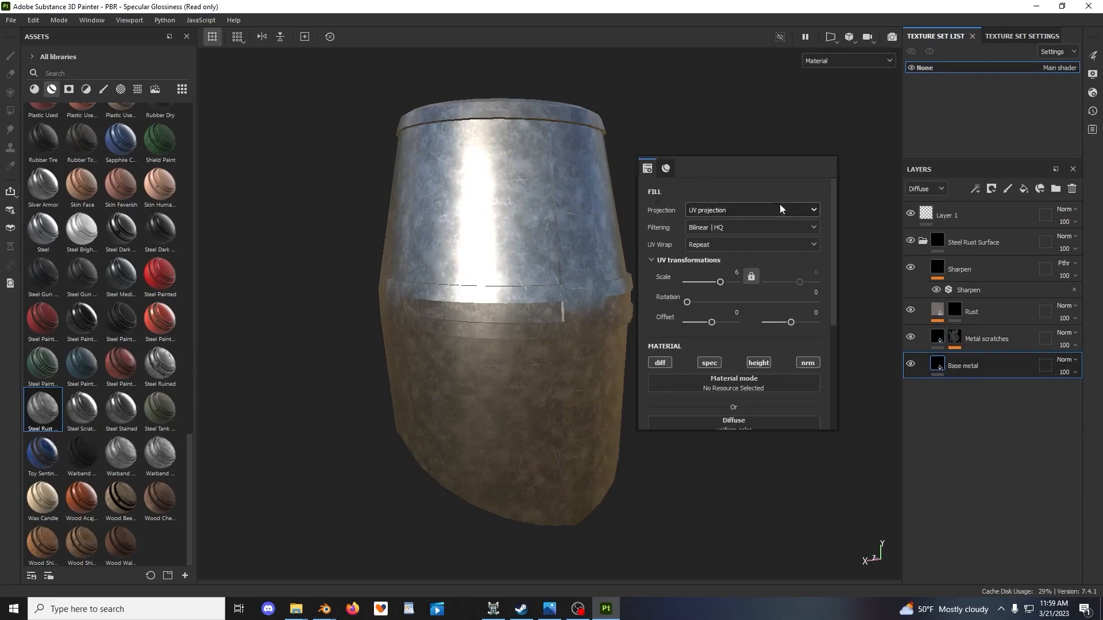
scroll(768, 213, down, 5)
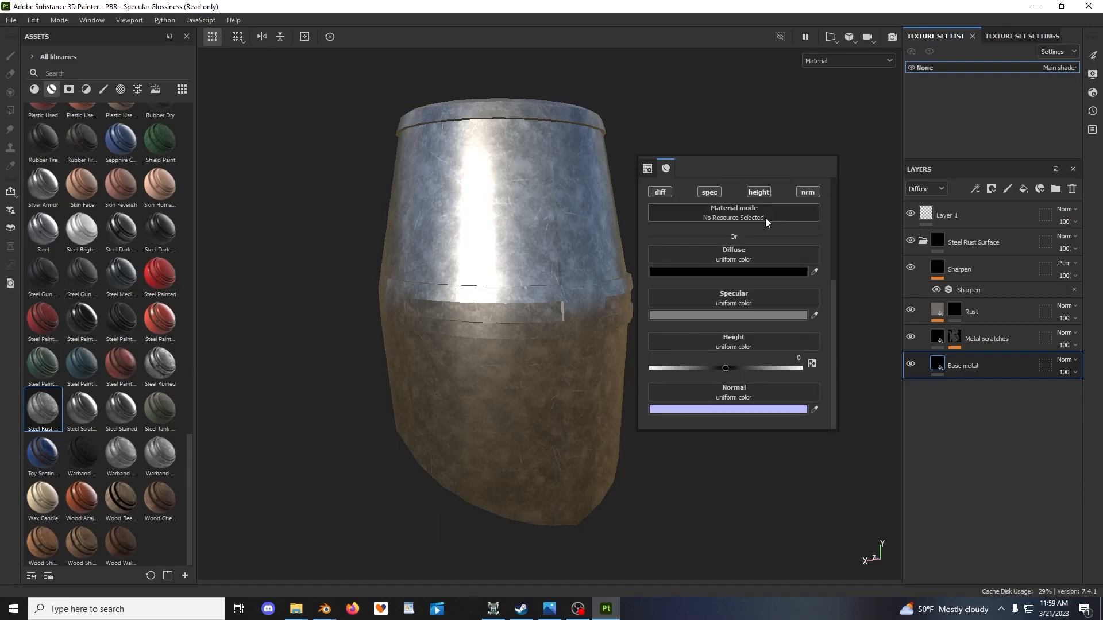
click(729, 272)
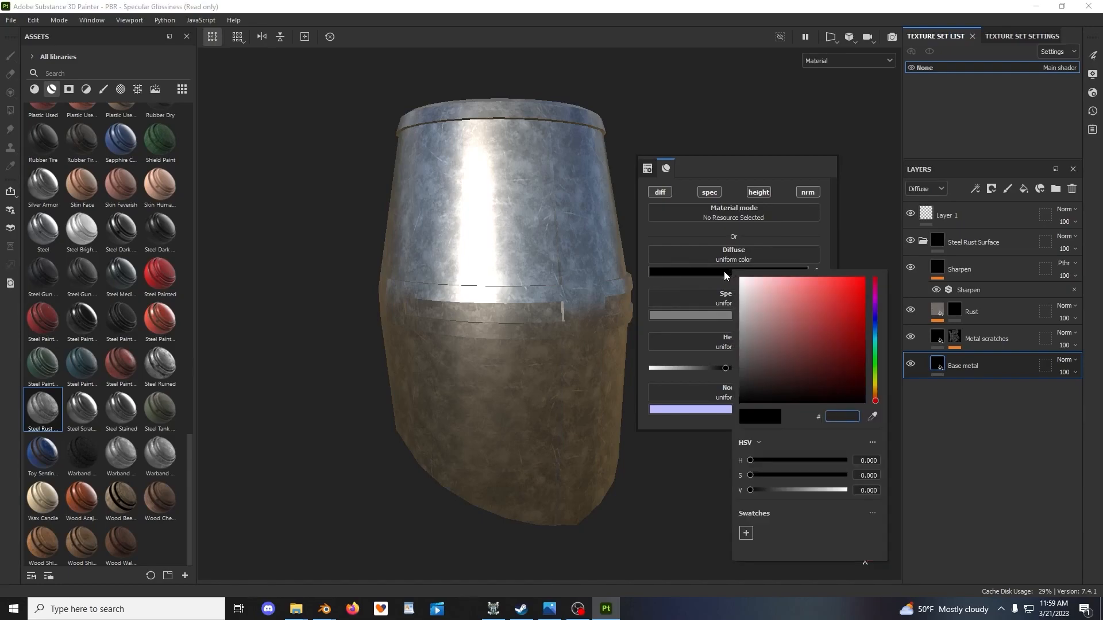
drag(752, 490, 783, 497)
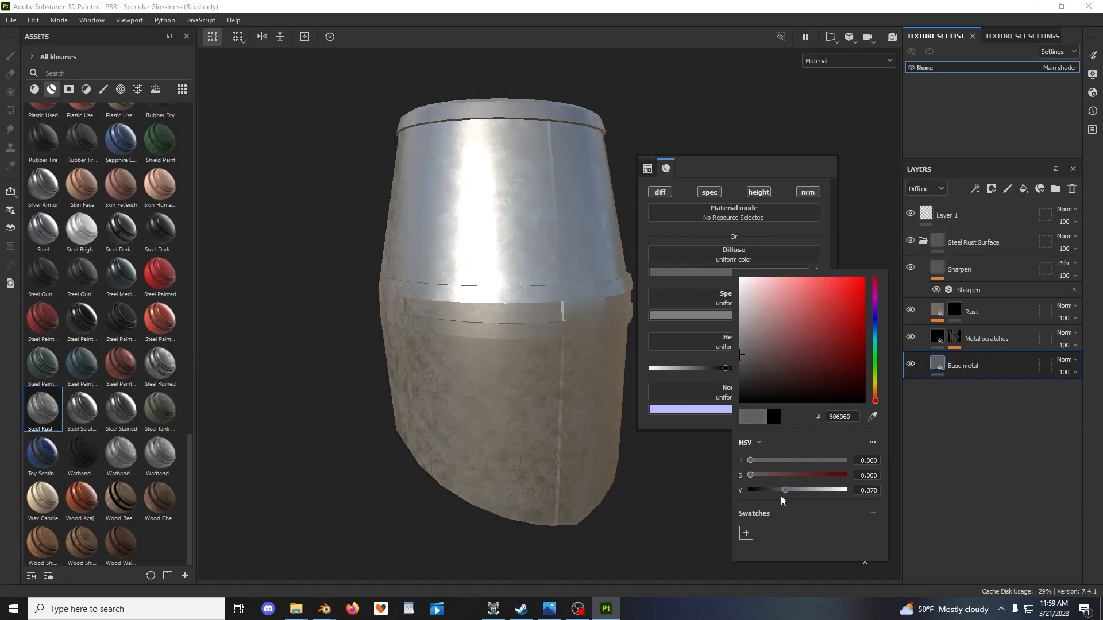
click(689, 315)
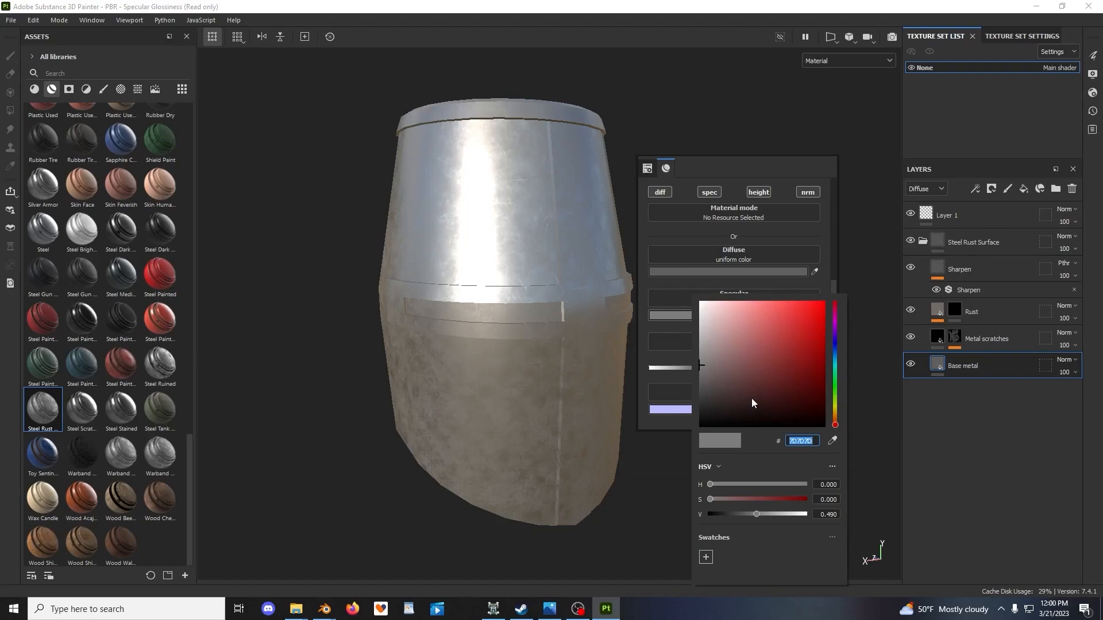
drag(757, 513, 728, 515)
click(681, 123)
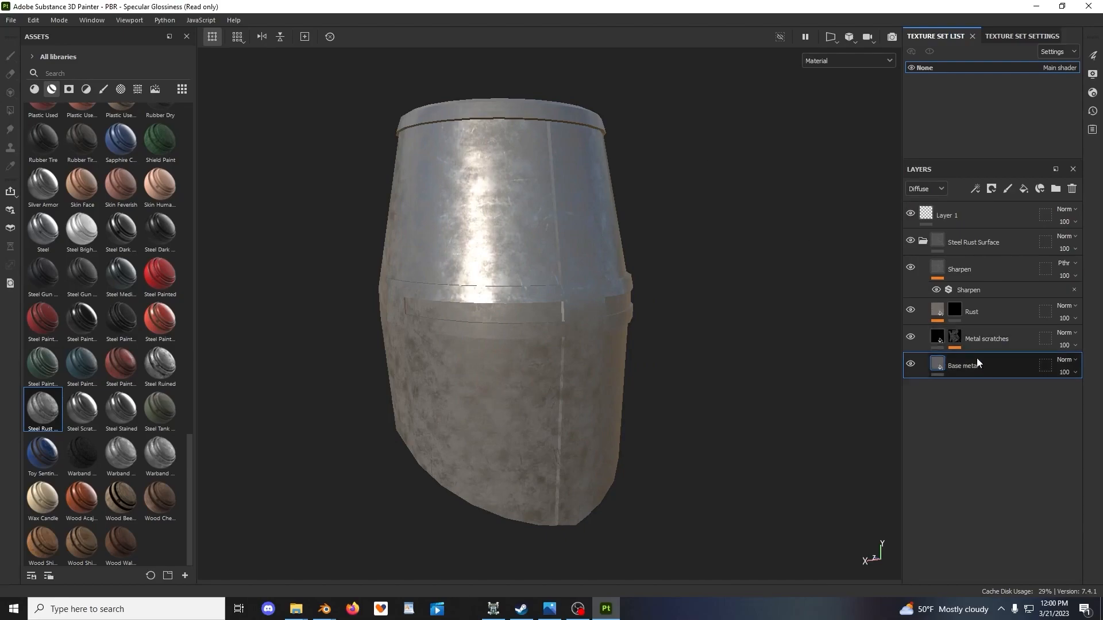
Lighten the Metal scratches layer's diffuse color to grey 939393
click(940, 338)
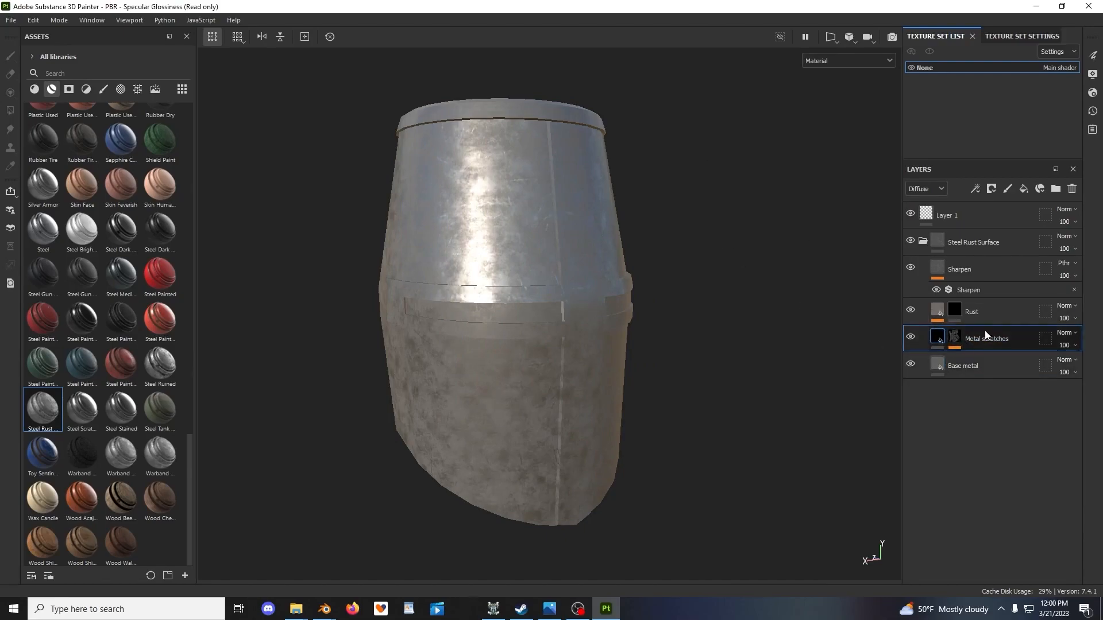
click(936, 339)
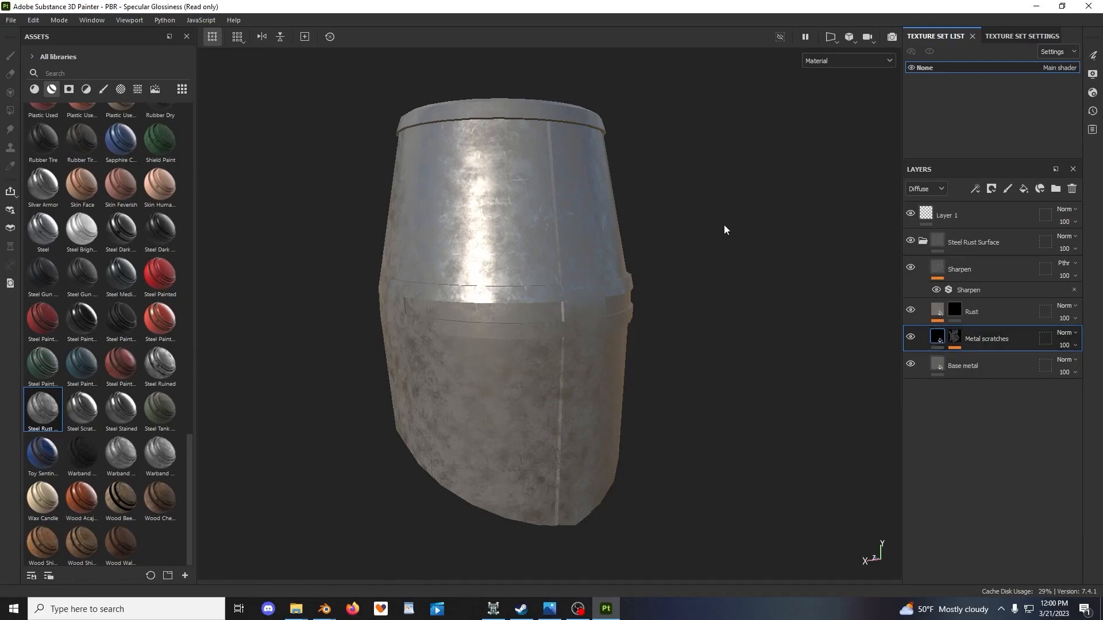
scroll(721, 270, up, 2)
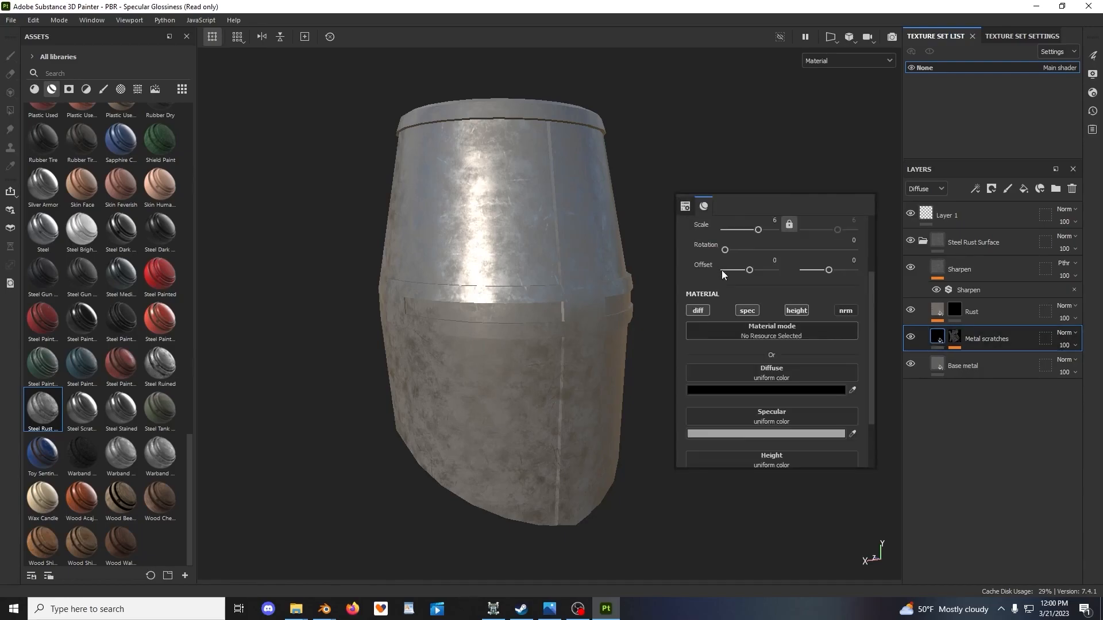
scroll(722, 270, down, 1)
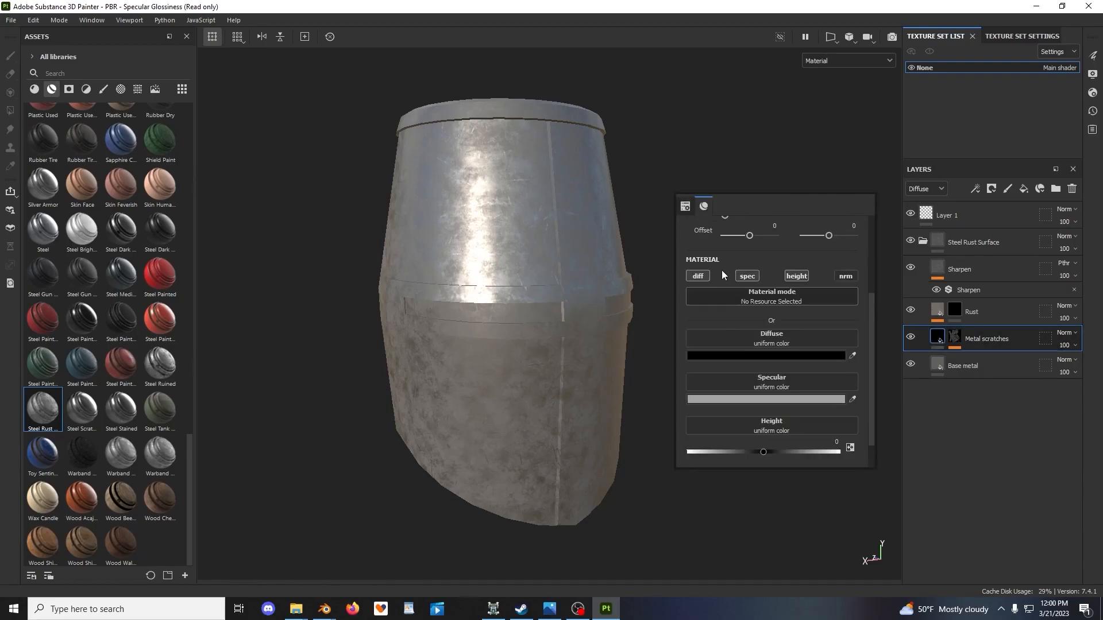
click(767, 355)
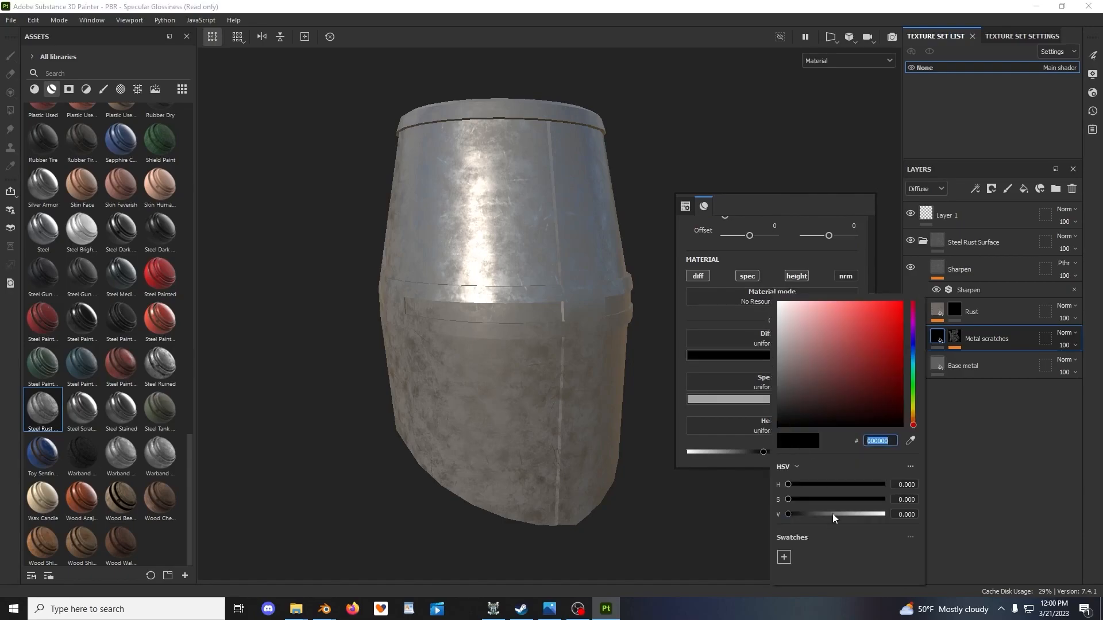
drag(833, 515, 843, 523)
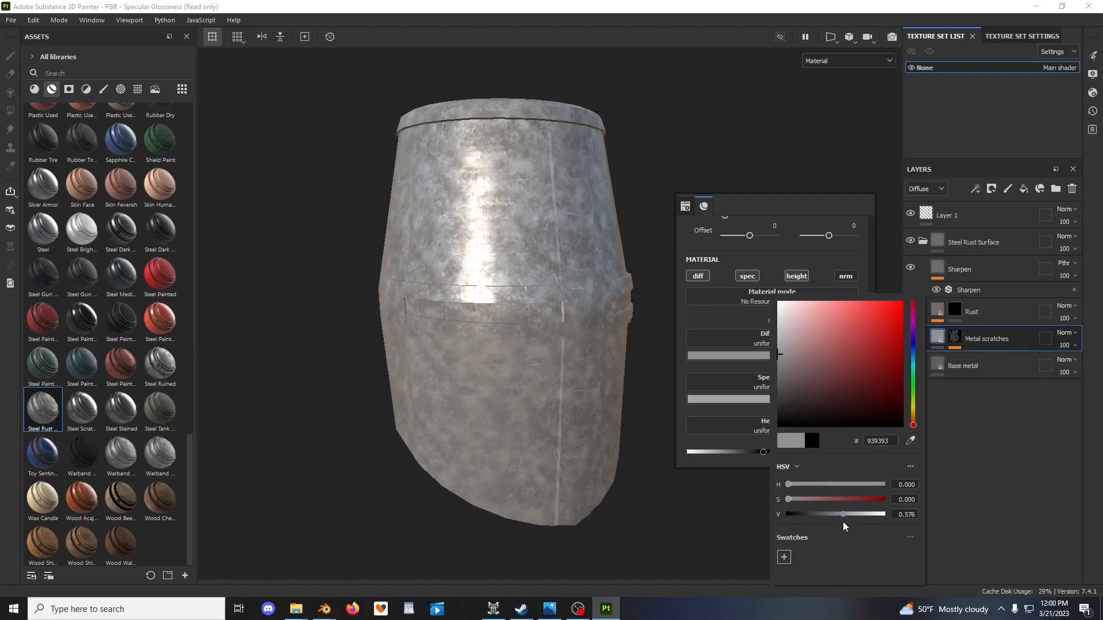
click(942, 383)
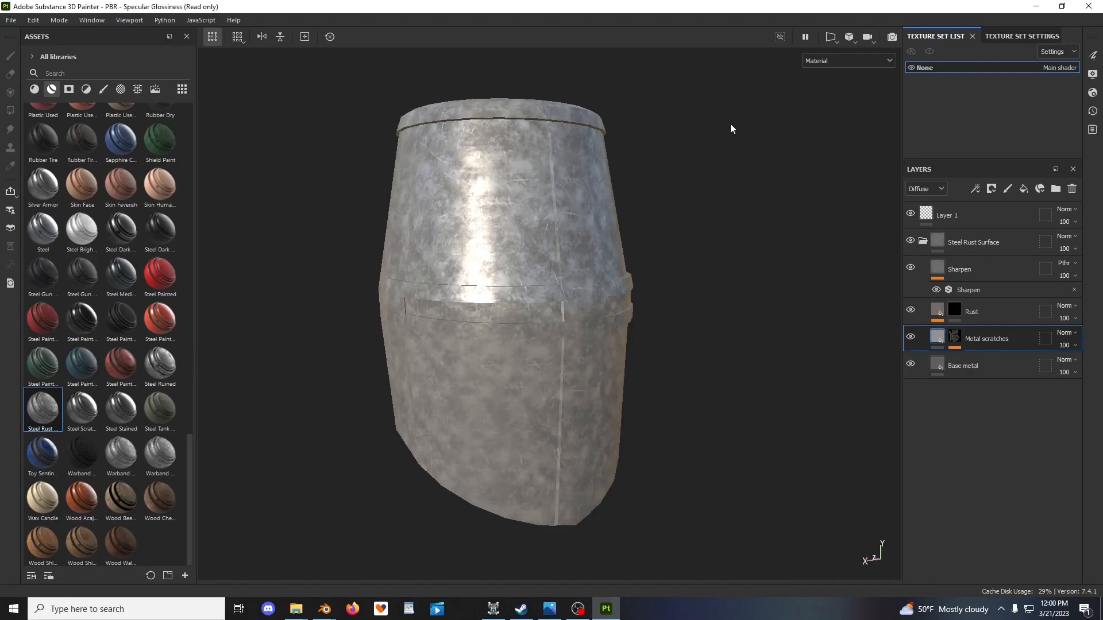
click(938, 365)
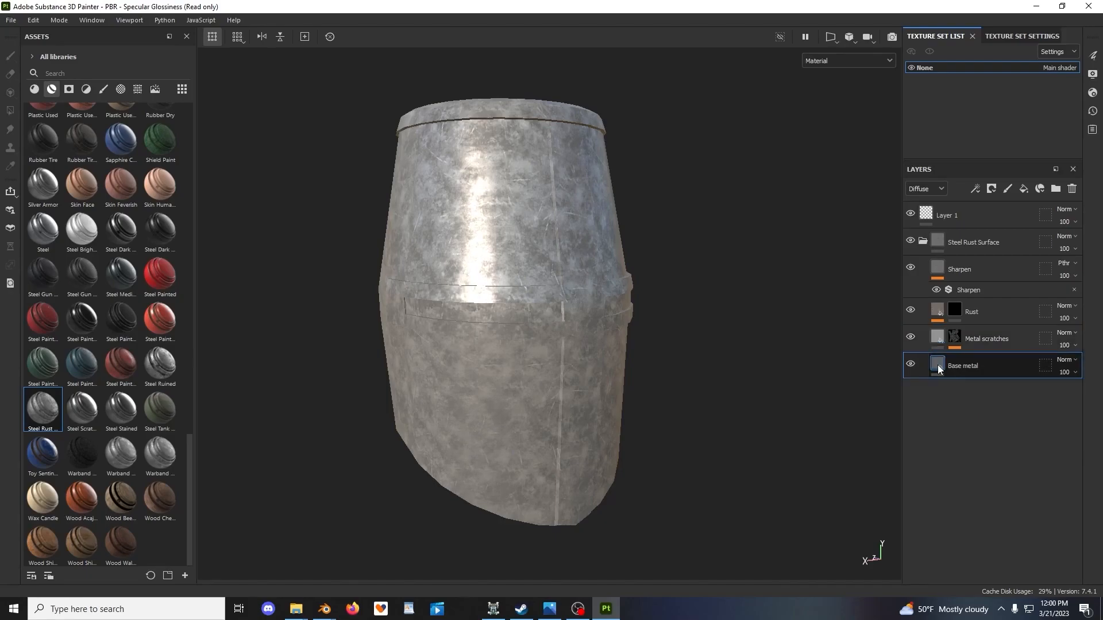
right_click(704, 282)
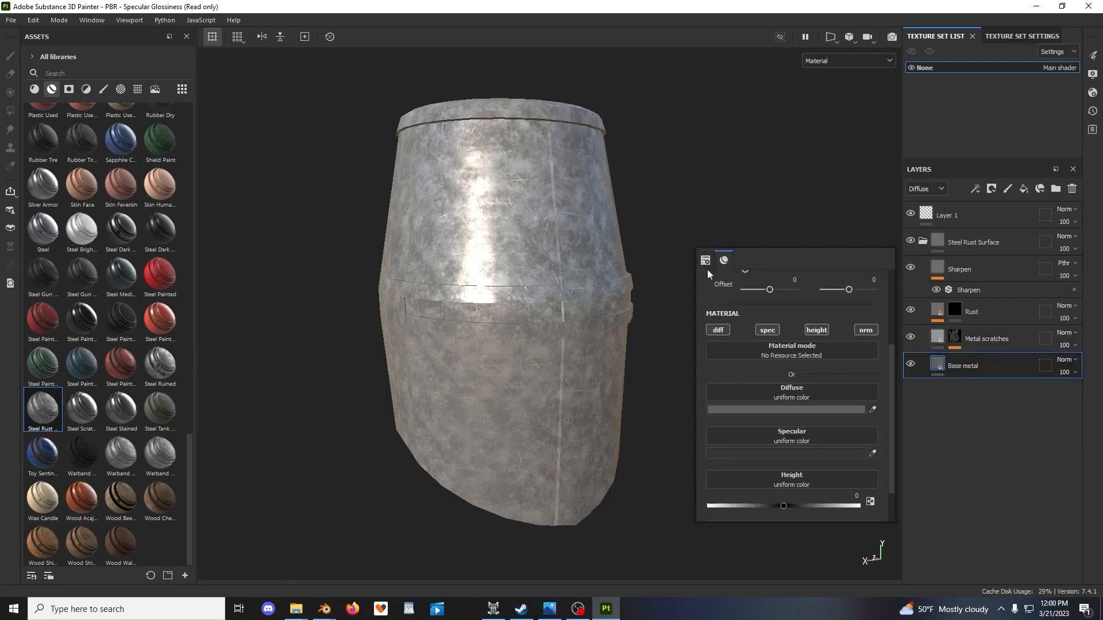
click(785, 413)
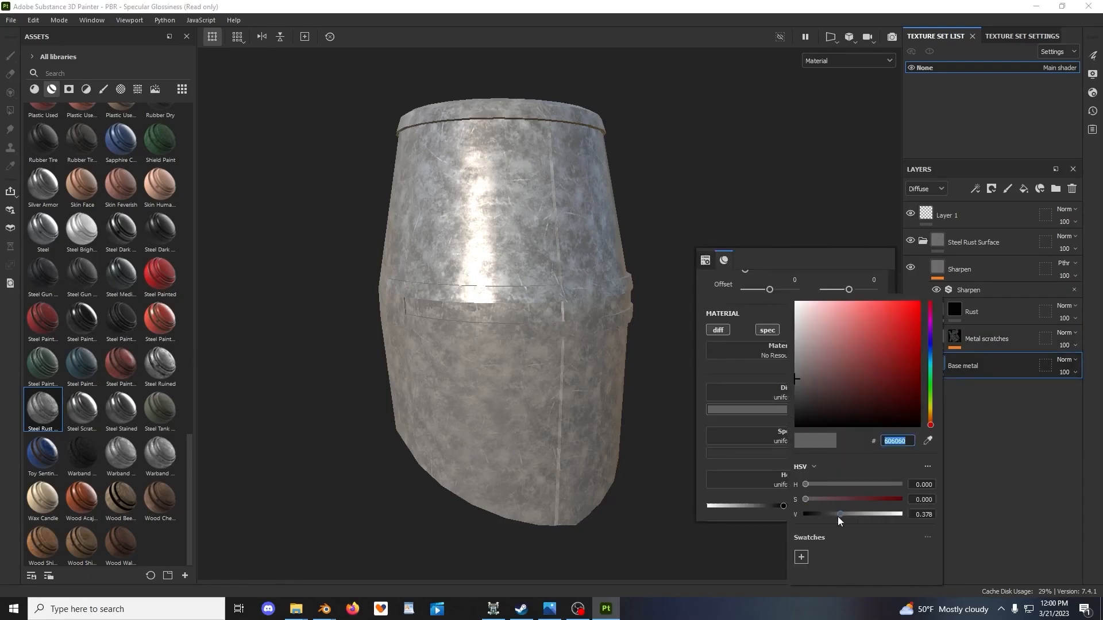
click(721, 231)
Darken the Metal scratches layer's diffuse grey slightly to soften its contrast with the base metal
click(939, 337)
right_click(689, 263)
click(756, 413)
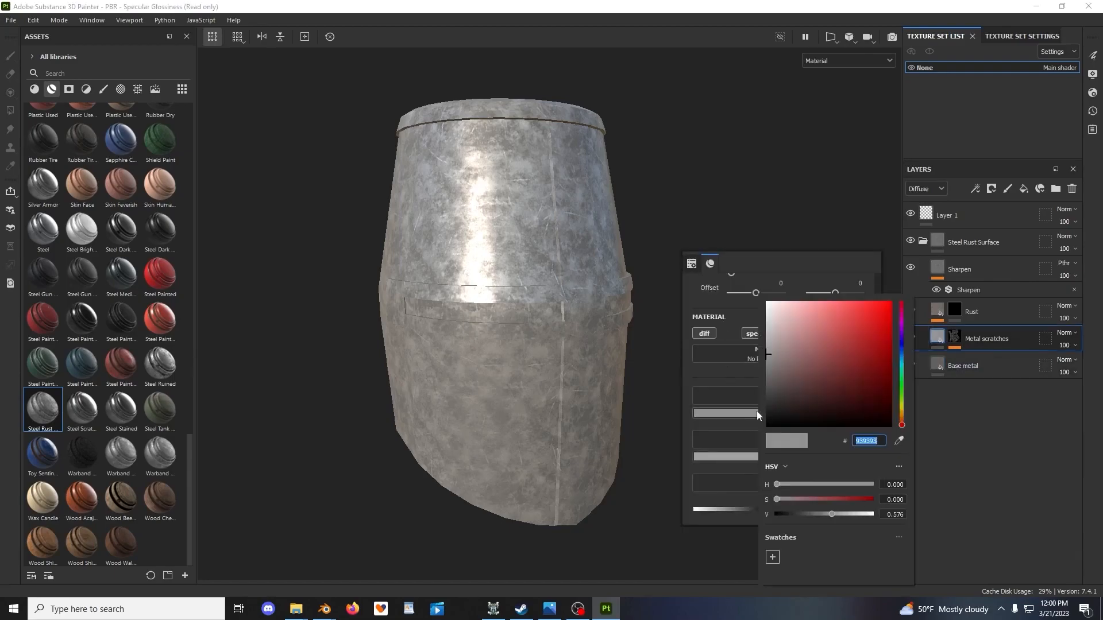
mouse_move(821, 516)
mouse_down()
mouse_move(809, 516)
mouse_move(825, 516)
mouse_up()
click(729, 139)
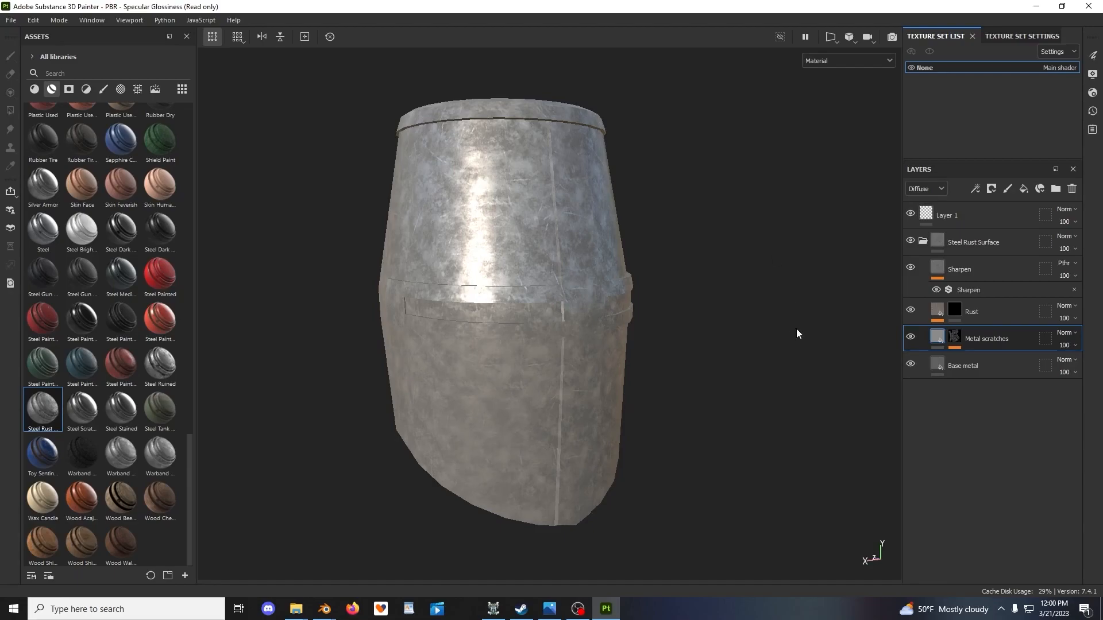
Set the Base metal layer's specular color to dark grey 212121
click(939, 368)
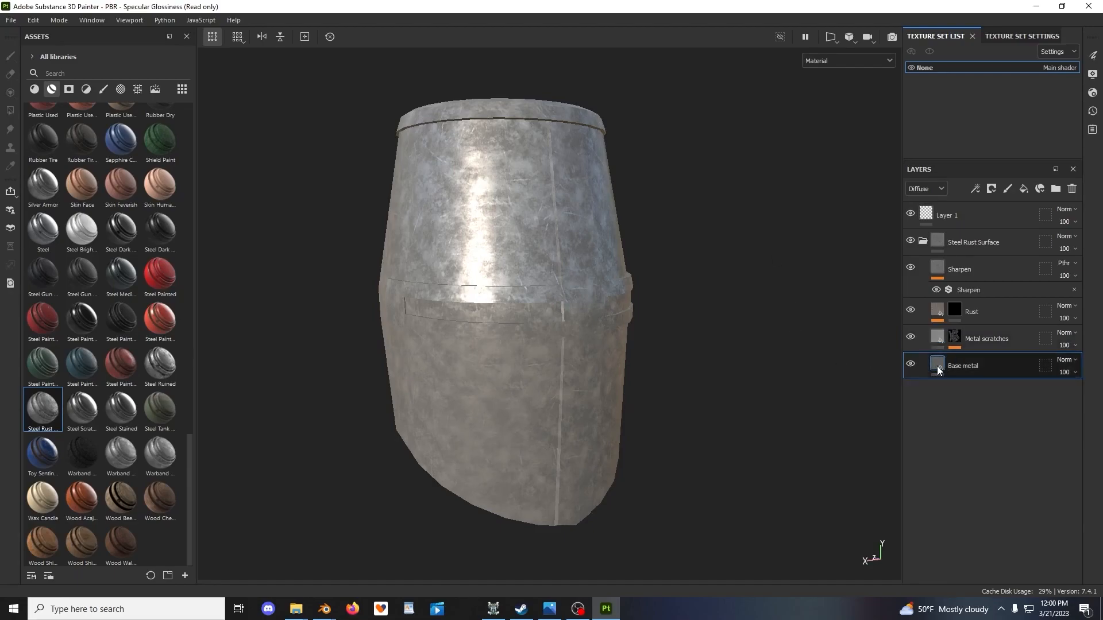
click(939, 367)
click(811, 457)
drag(849, 515, 842, 511)
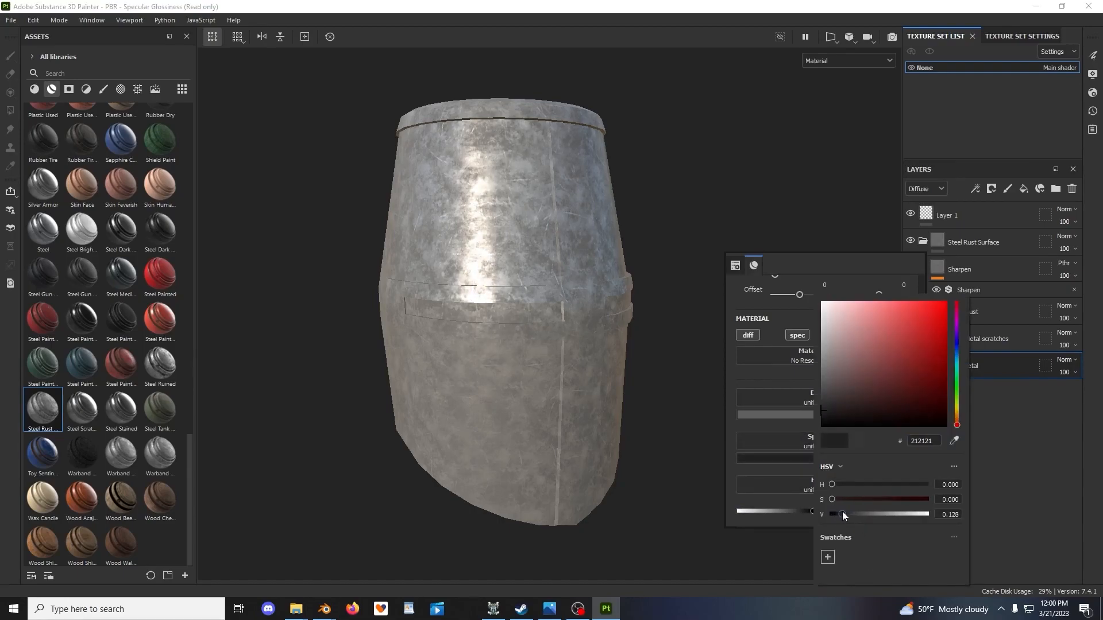
Darken the Metal scratches layer's specular color to grey 6B6B6B
click(936, 337)
click(701, 454)
click(771, 514)
drag(771, 513, 760, 515)
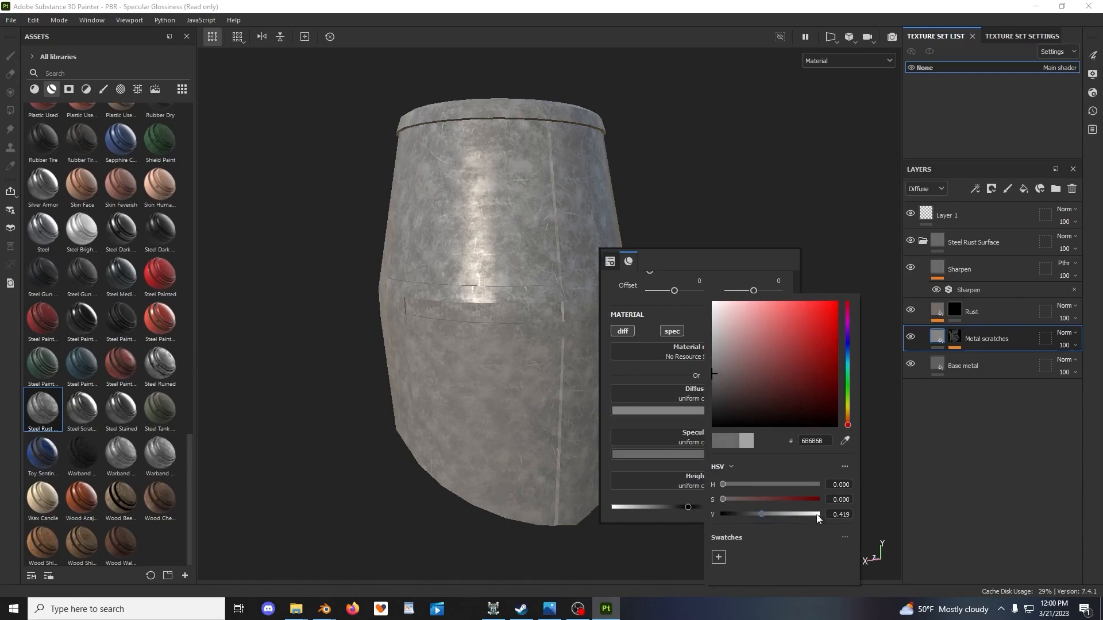
click(744, 207)
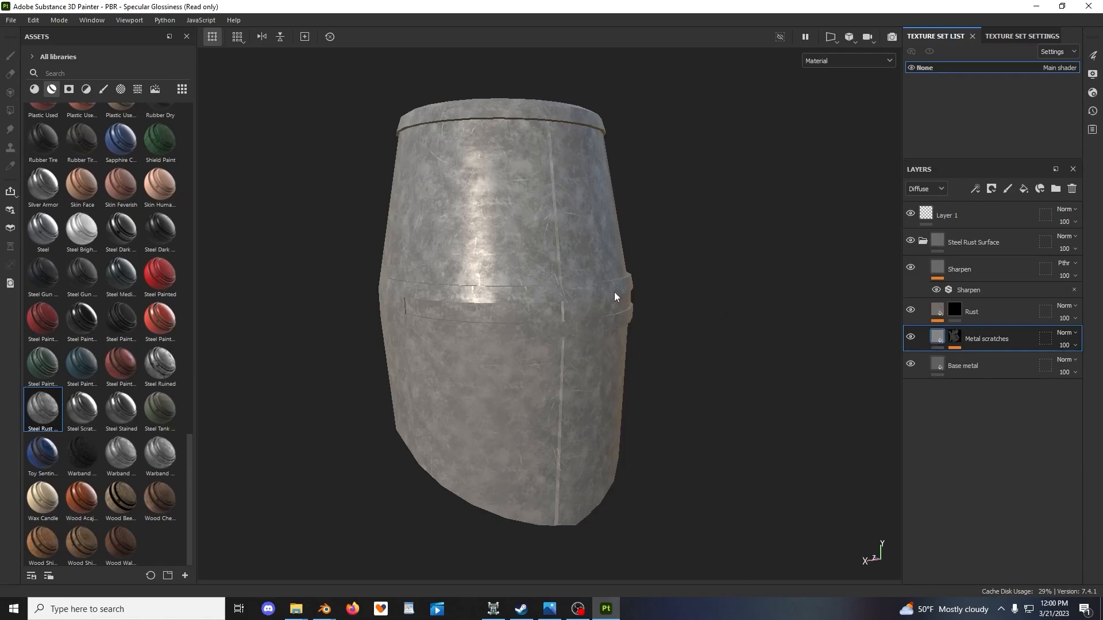
scroll(614, 292, up, 4)
alt+drag(614, 293, 505, 331)
scroll(661, 307, down, 3)
alt+drag(784, 345, 775, 323)
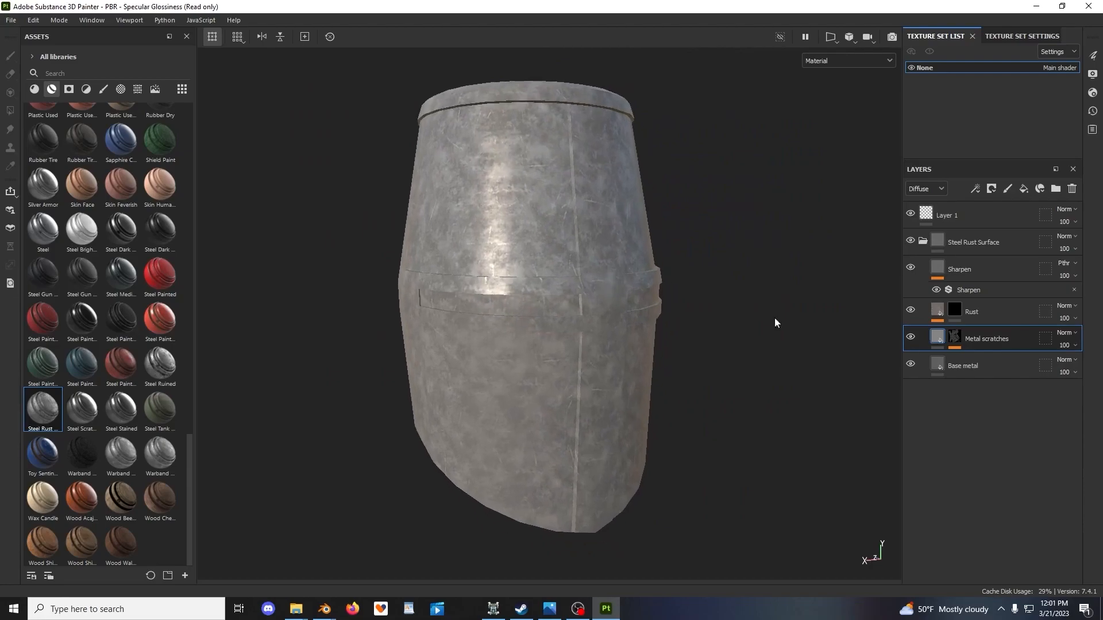
Enlarge the grunge scratches pattern in the Metal scratches mask by reducing its UV scale to about 0.82
click(955, 338)
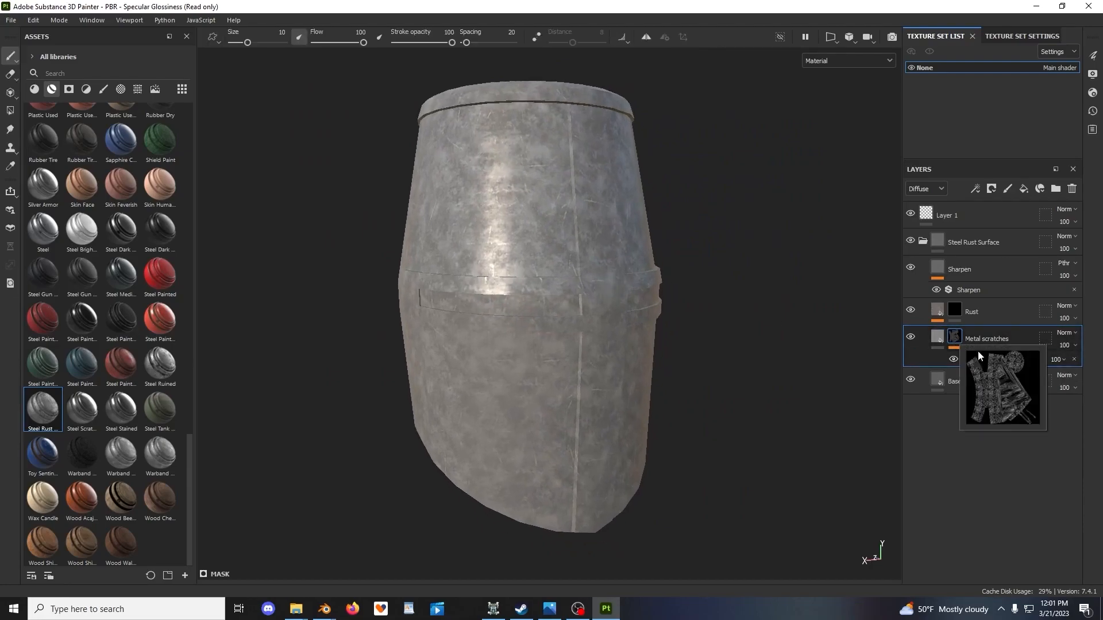
click(991, 361)
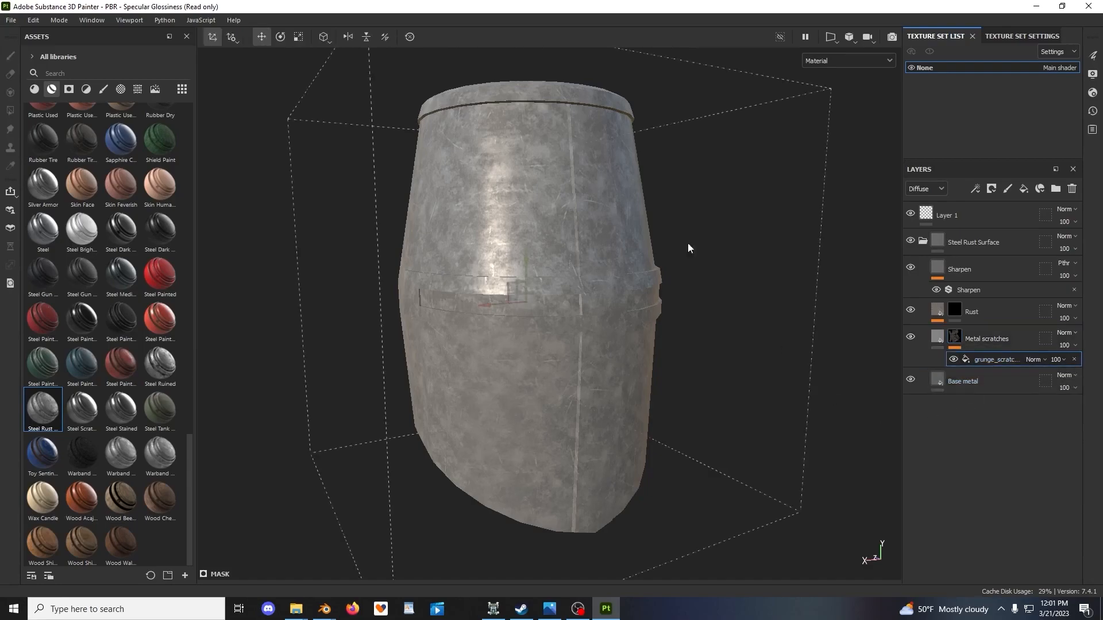
right_click(710, 187)
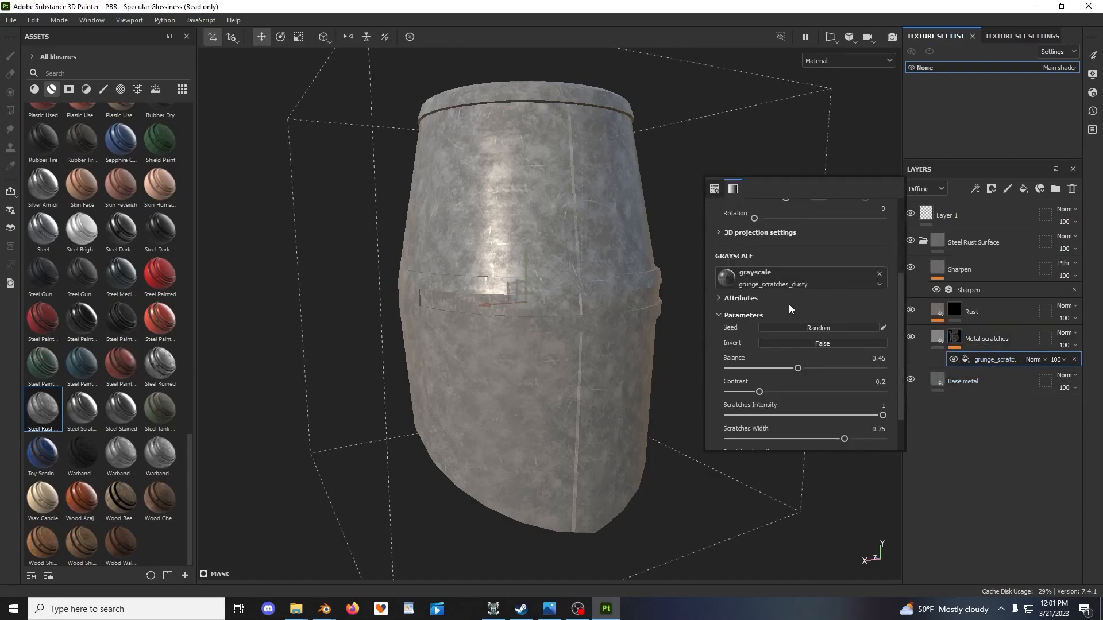
scroll(795, 253, down, 3)
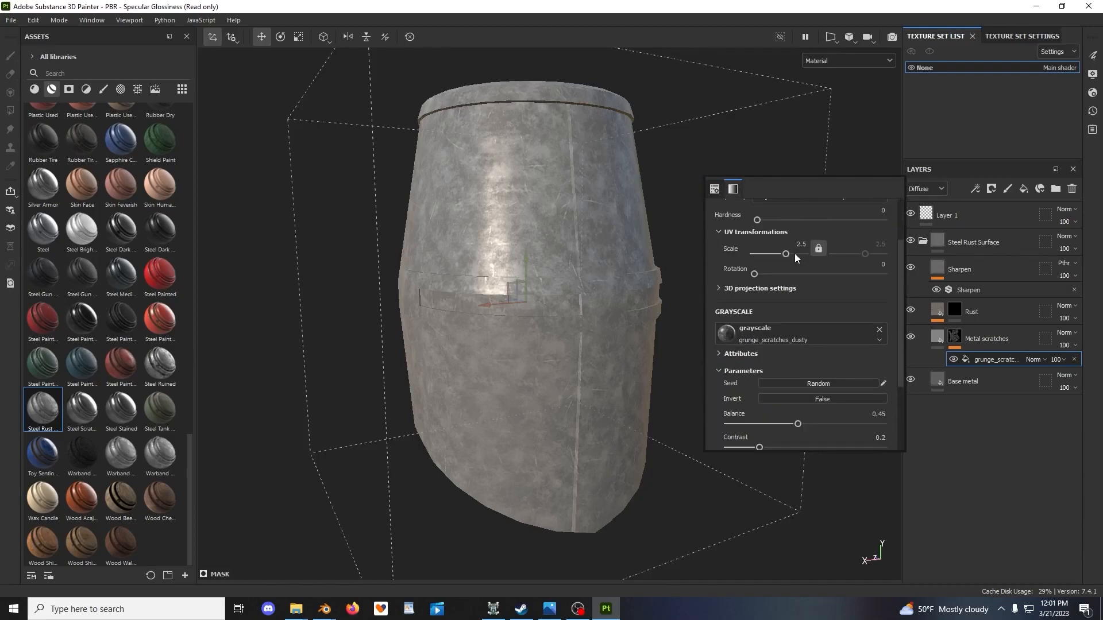
scroll(794, 253, down, 2)
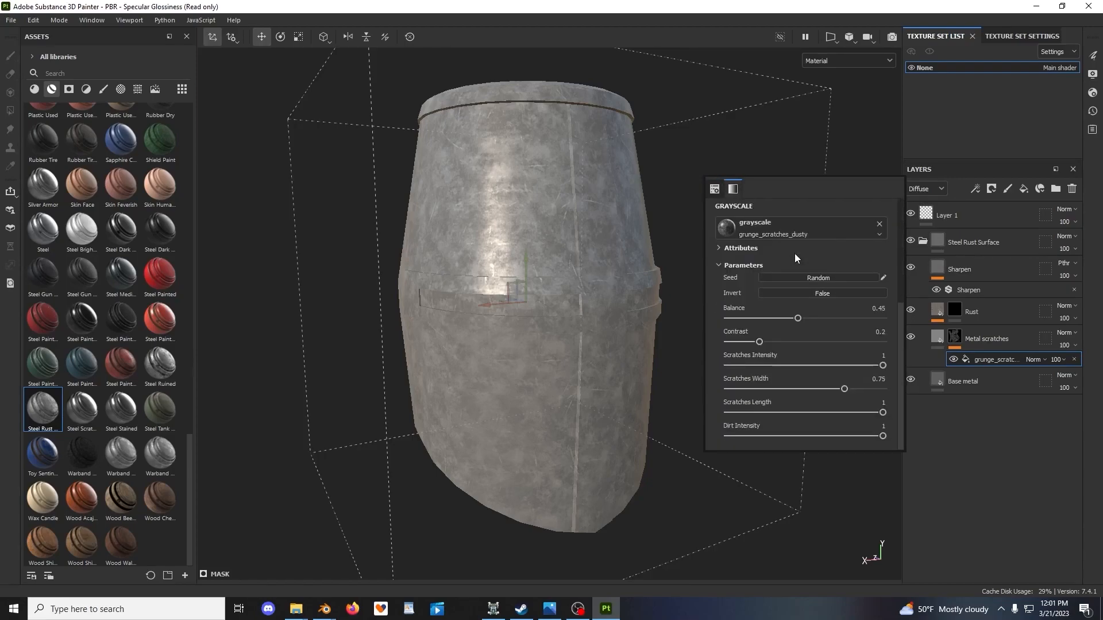
scroll(792, 261, up, 4)
scroll(792, 278, up, 1)
drag(785, 322, 784, 324)
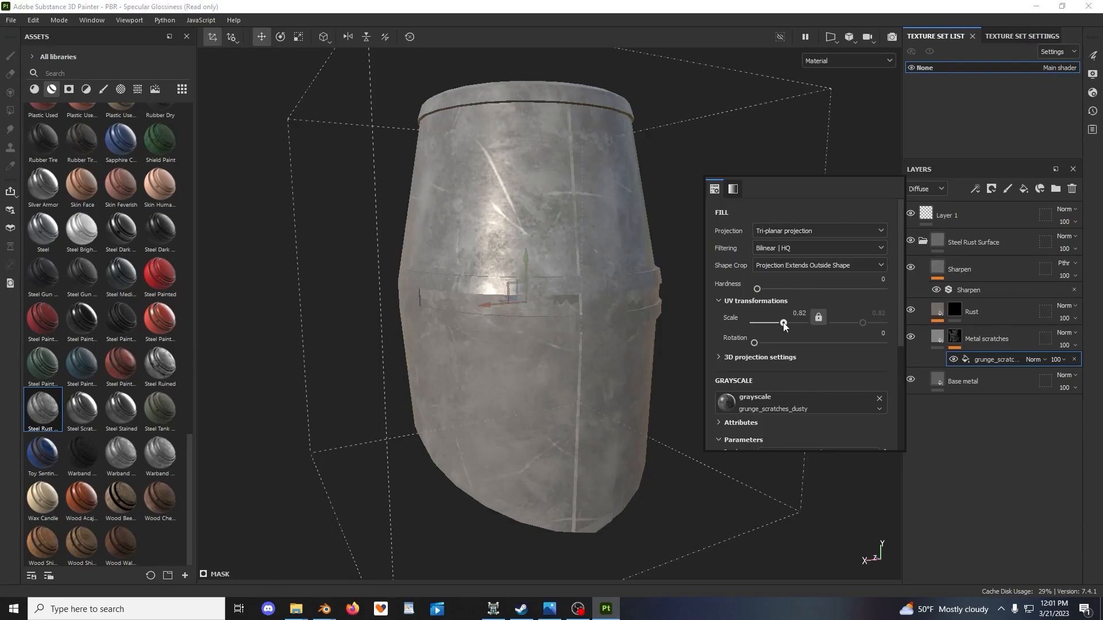
drag(784, 325, 784, 326)
alt+drag(684, 250, 566, 308)
scroll(586, 315, up, 5)
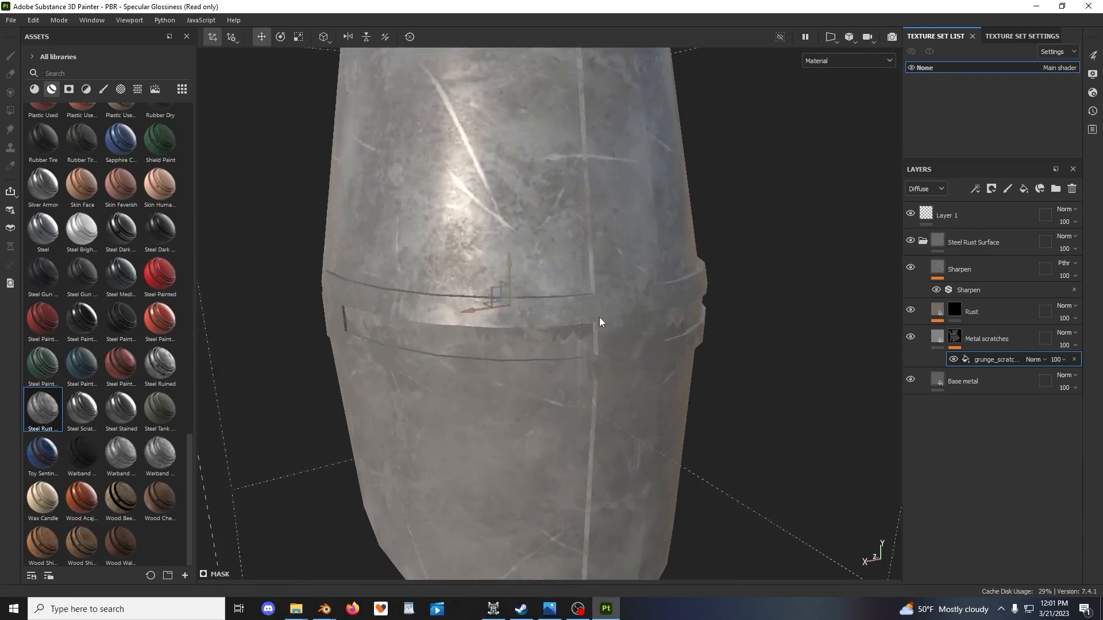
scroll(586, 316, down, 8)
mouse_move(496, 328)
alt+mouse_down()
mouse_move(622, 327)
mouse_move(502, 327)
alt+mouse_up()
scroll(539, 325, up, 5)
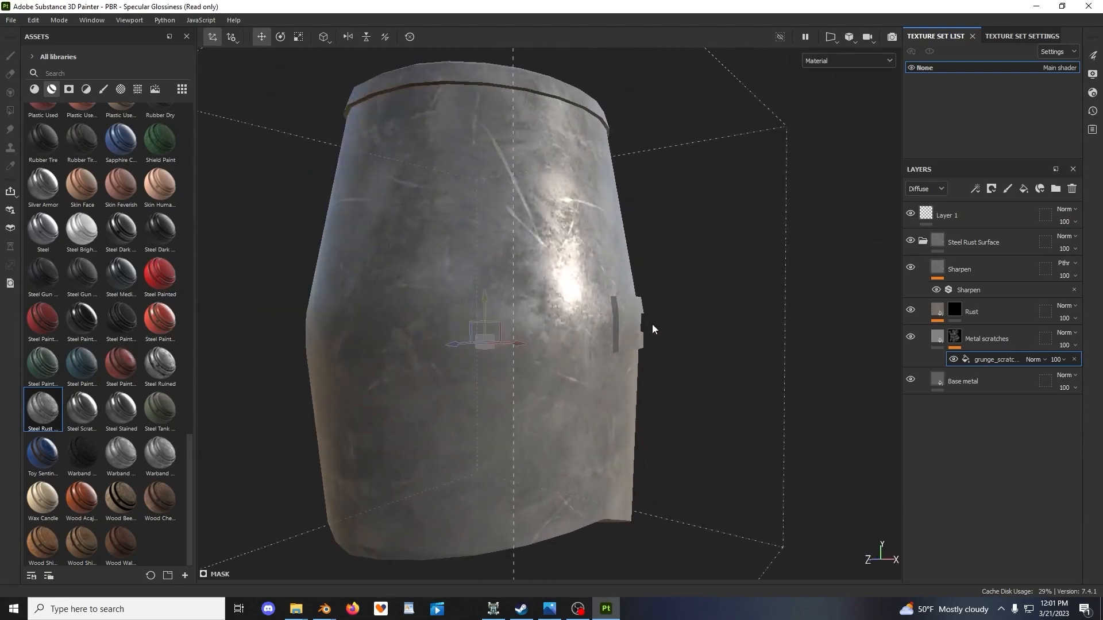
Examine the scratched metal around the helmet and the Rust layer's mask, Grunge Rust Fine diffuse, specular and height settings
shift+right_drag(644, 322, 636, 353)
scroll(636, 355, down, 2)
alt+drag(636, 354, 665, 360)
mouse_move(444, 326)
alt+mouse_down()
mouse_move(717, 332)
mouse_move(575, 356)
mouse_move(571, 308)
mouse_move(701, 297)
mouse_move(616, 329)
mouse_move(667, 320)
mouse_move(829, 328)
mouse_move(654, 310)
mouse_move(709, 315)
mouse_move(709, 327)
mouse_move(677, 343)
mouse_move(709, 307)
mouse_move(696, 337)
mouse_move(643, 255)
mouse_move(741, 318)
alt+mouse_up()
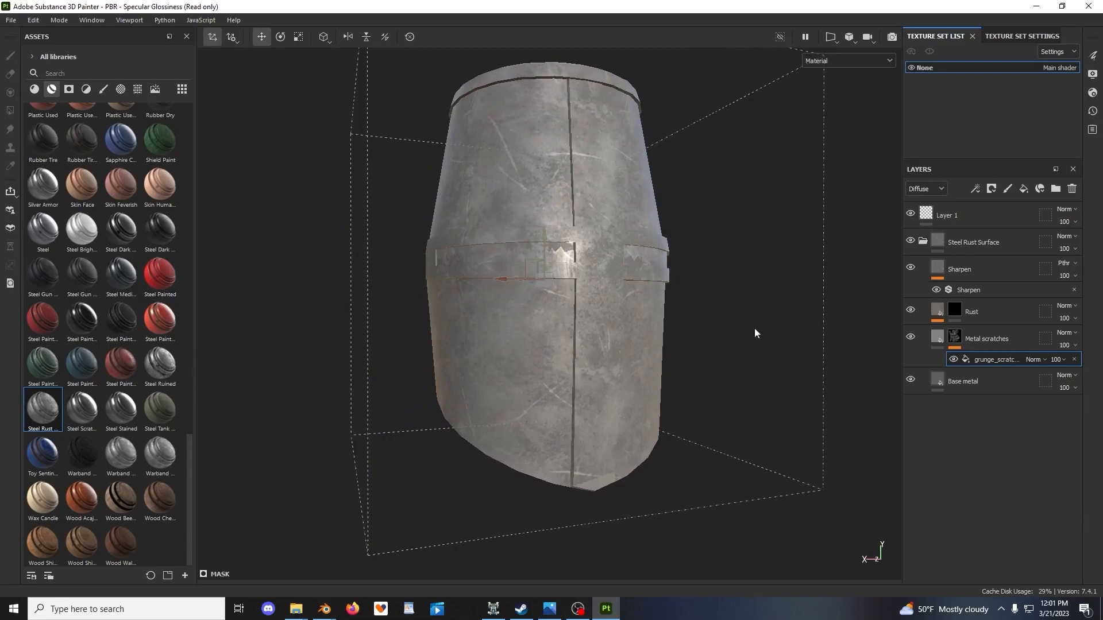
click(955, 310)
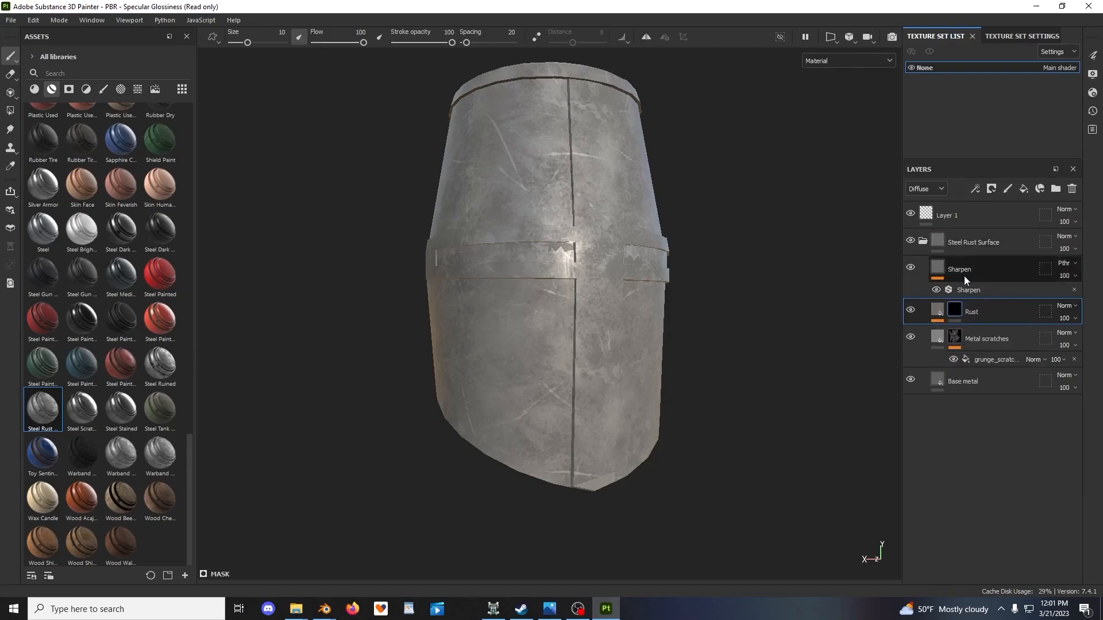
click(942, 308)
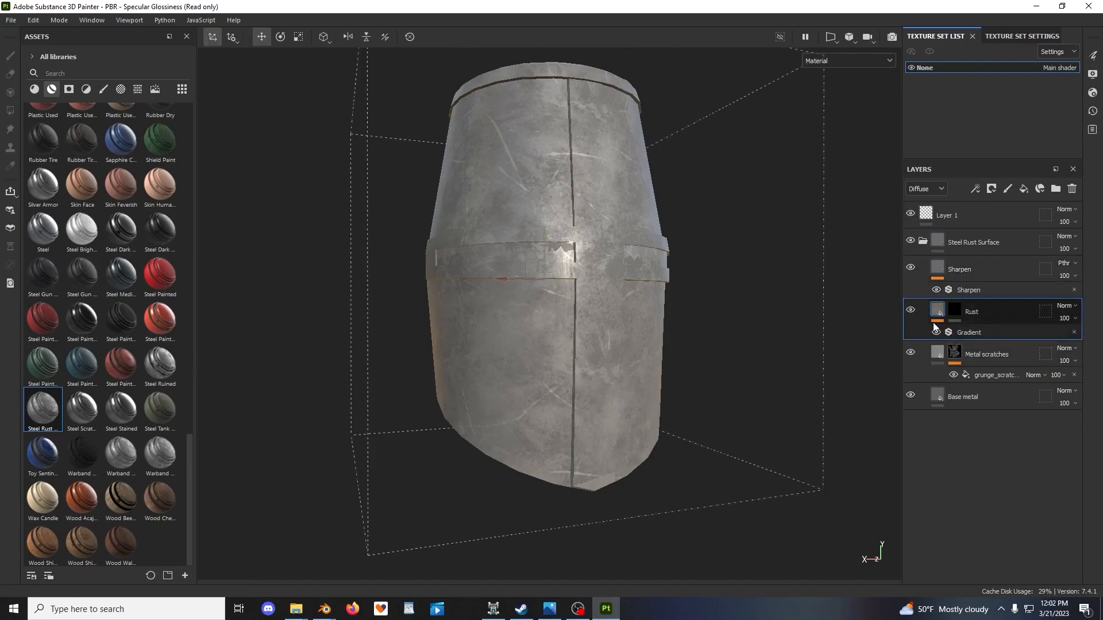
click(922, 331)
scroll(770, 366, down, 6)
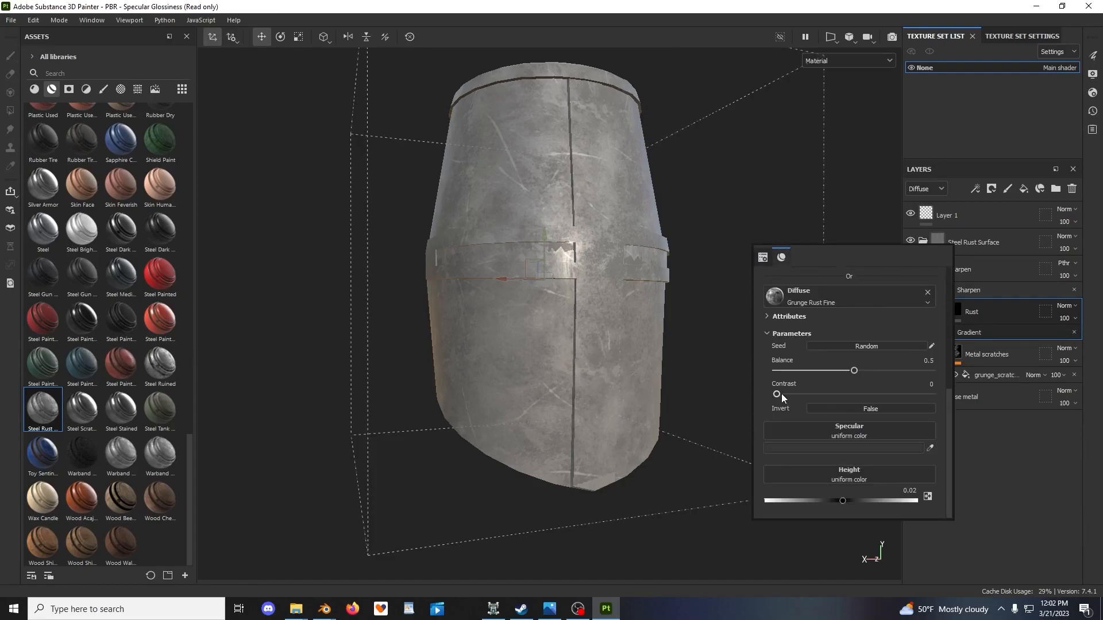
scroll(827, 437, up, 6)
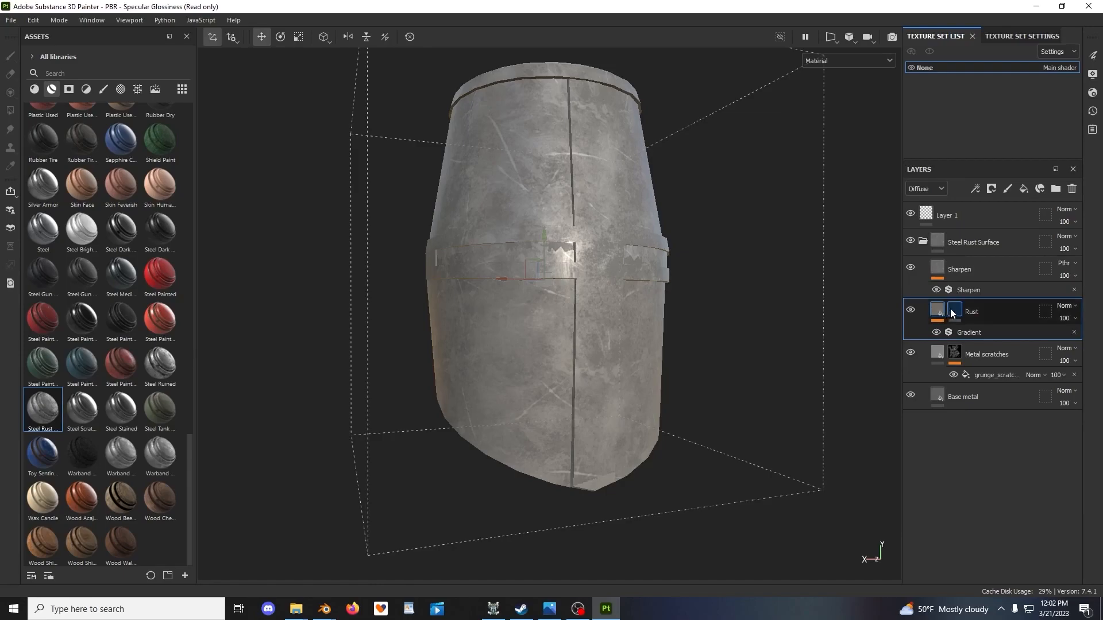
click(952, 313)
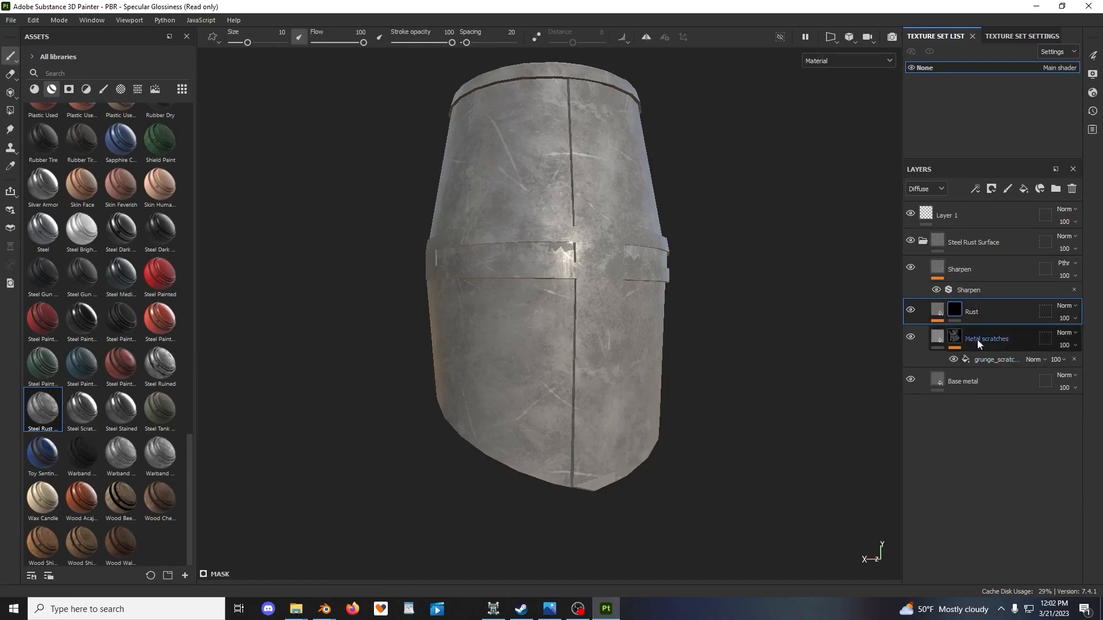
Replace the Rust layer's black mask with a white mask to preview the rust over the whole helmet
alt+drag(716, 289, 664, 294)
alt+middle_drag(663, 294, 654, 312)
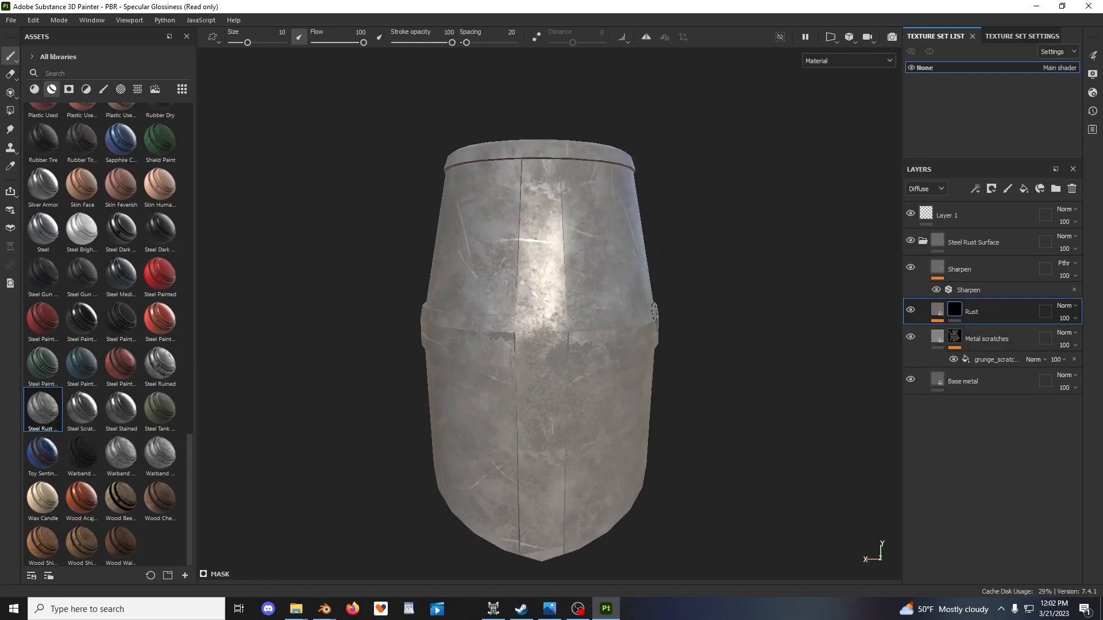
alt+drag(596, 311, 646, 297)
alt+middle_drag(645, 297, 587, 351)
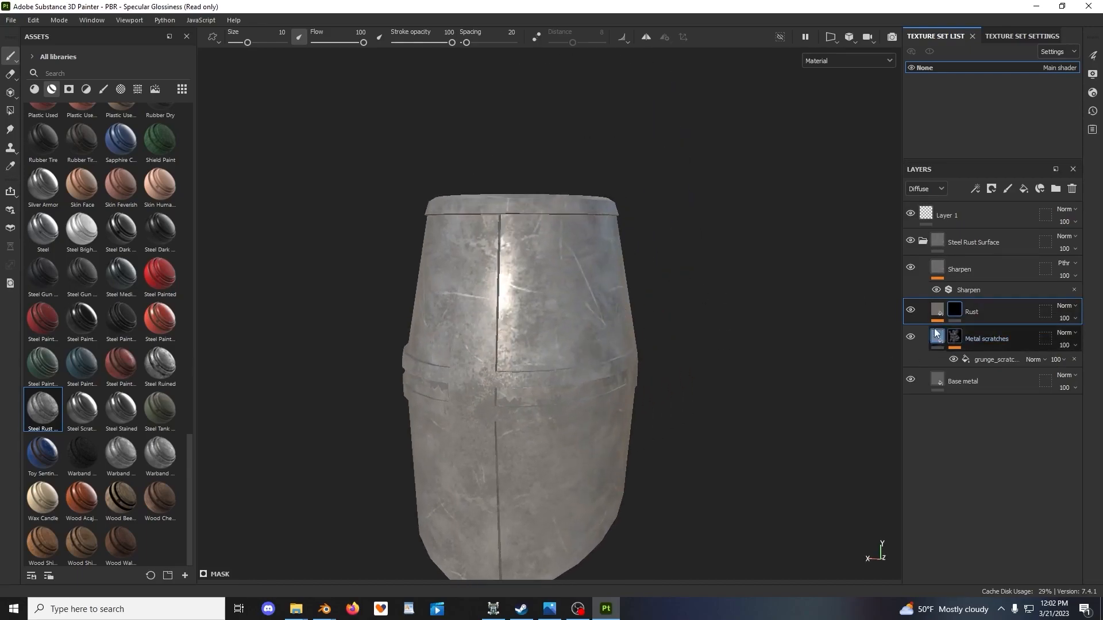
alt+drag(727, 363, 743, 333)
alt+middle_drag(743, 332, 764, 271)
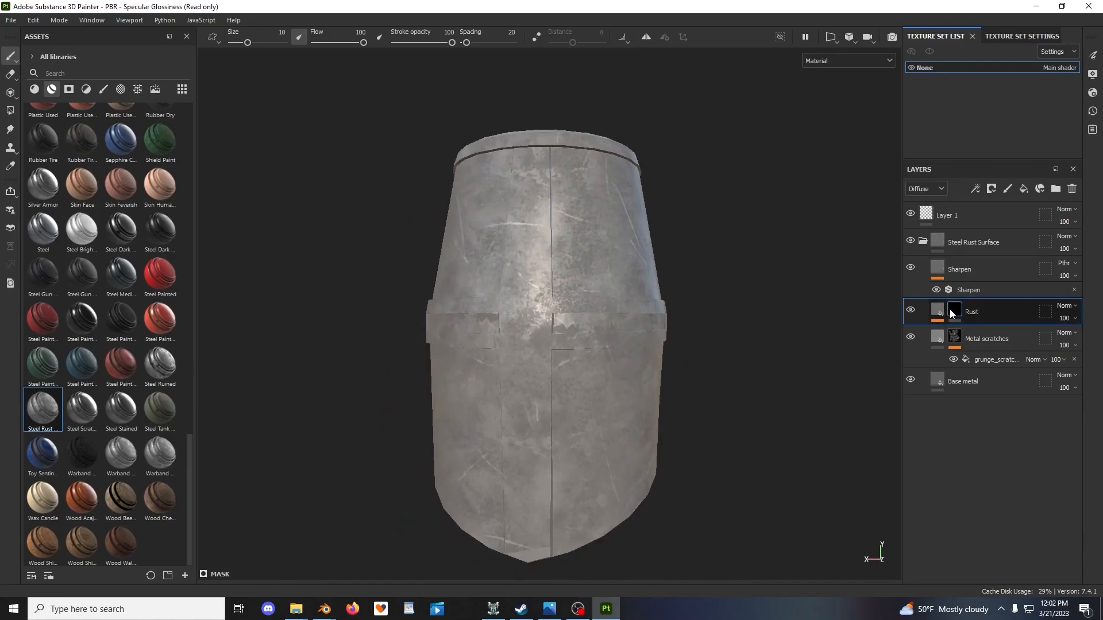
right_click(952, 308)
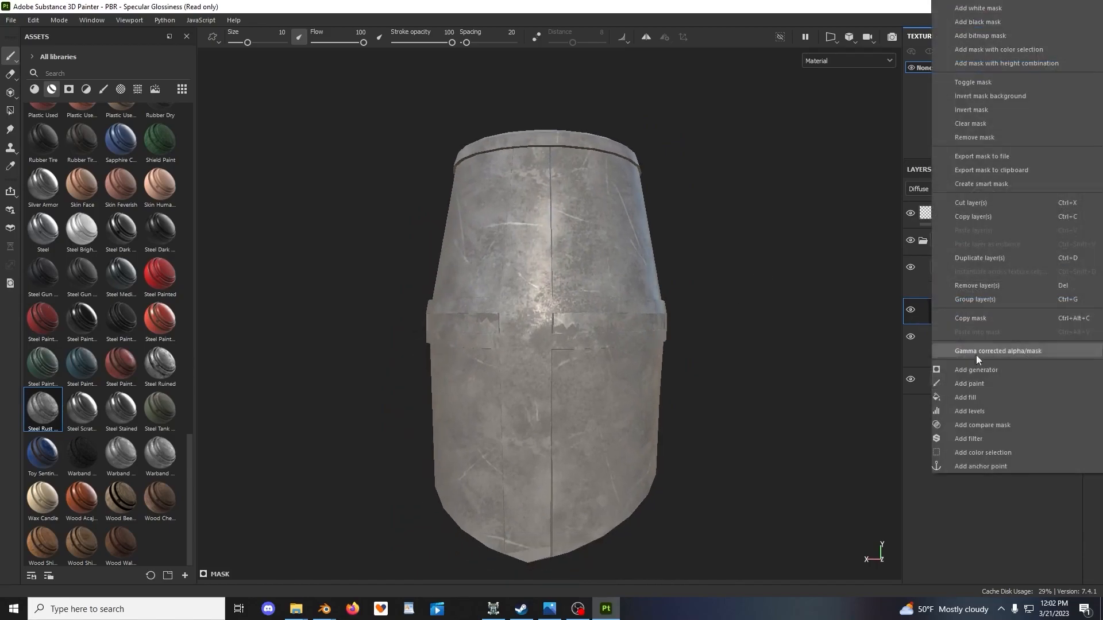
click(995, 8)
alt+drag(595, 337, 655, 368)
alt+middle_drag(654, 368, 722, 309)
alt+drag(721, 309, 495, 351)
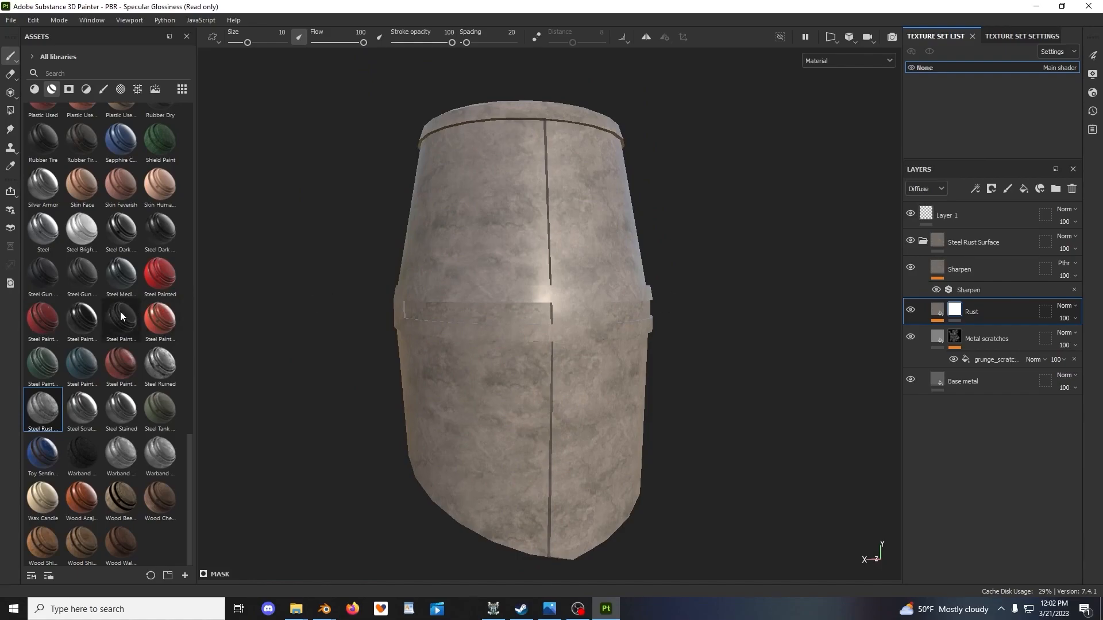
Switch the Rust layer's mask back to a black mask
scroll(123, 312, up, 15)
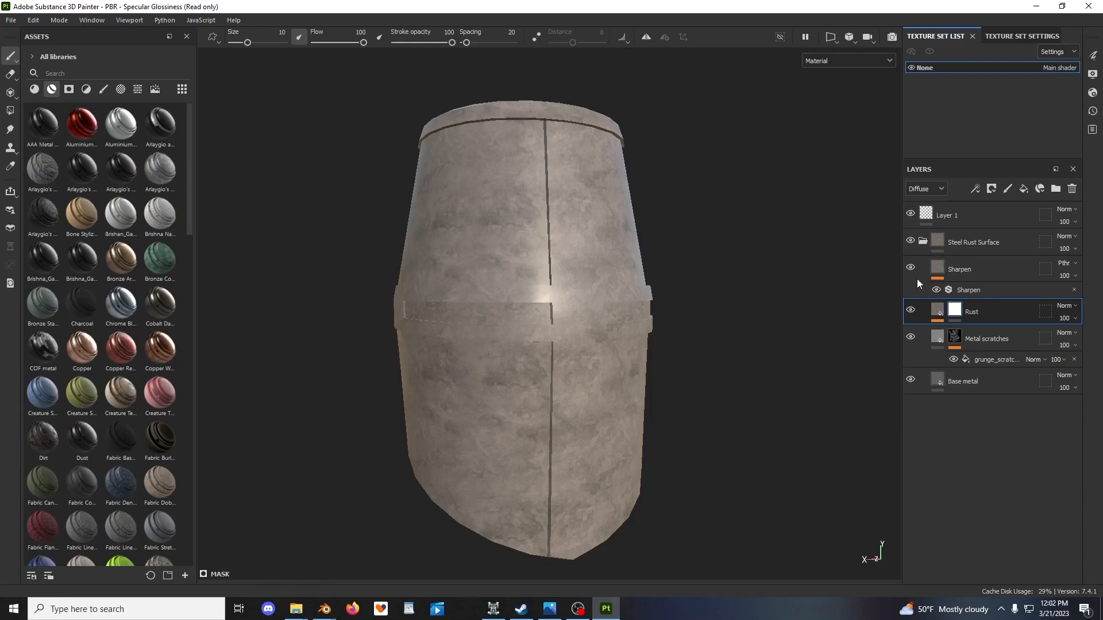
right_click(956, 311)
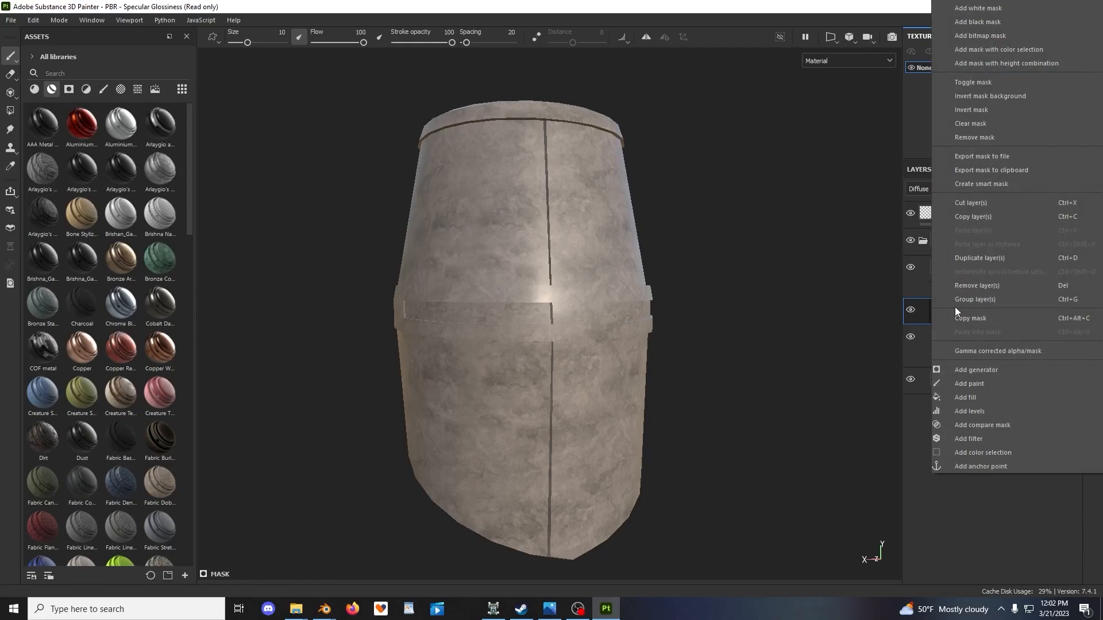
click(1001, 21)
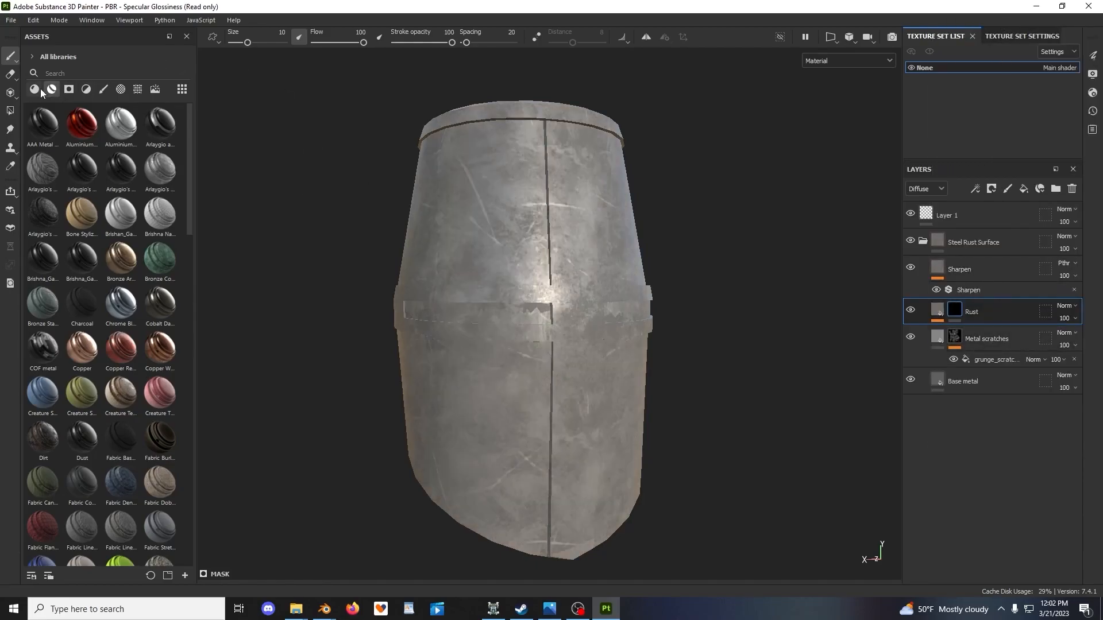
Search the brush library for "dirt" and pick the Dirt 1 brush for painting on the Rust mask
click(101, 91)
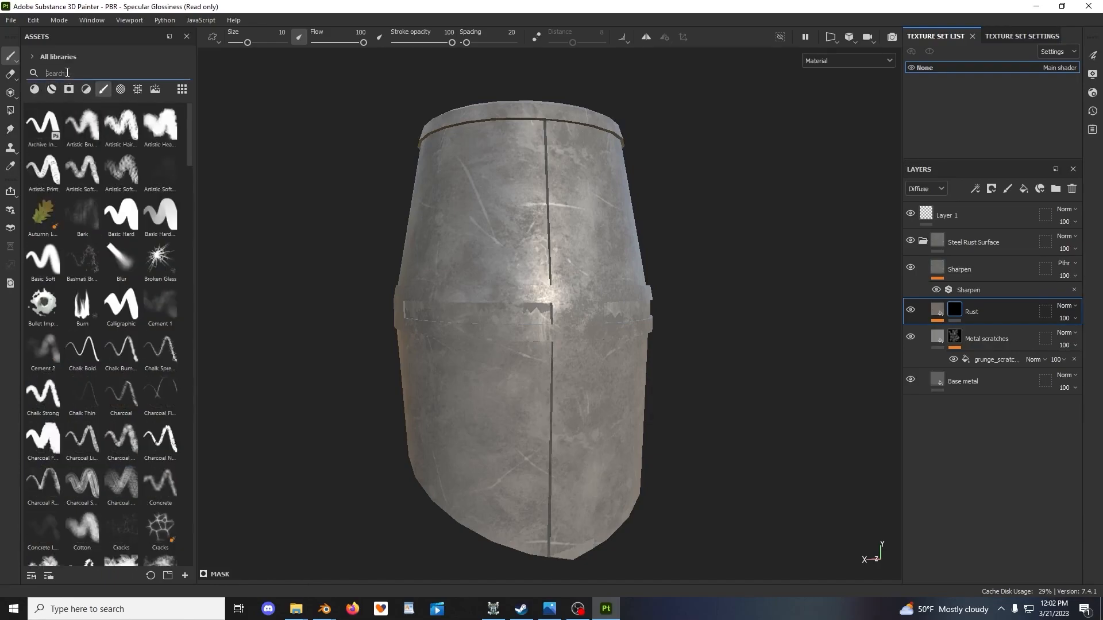
text(dirt)
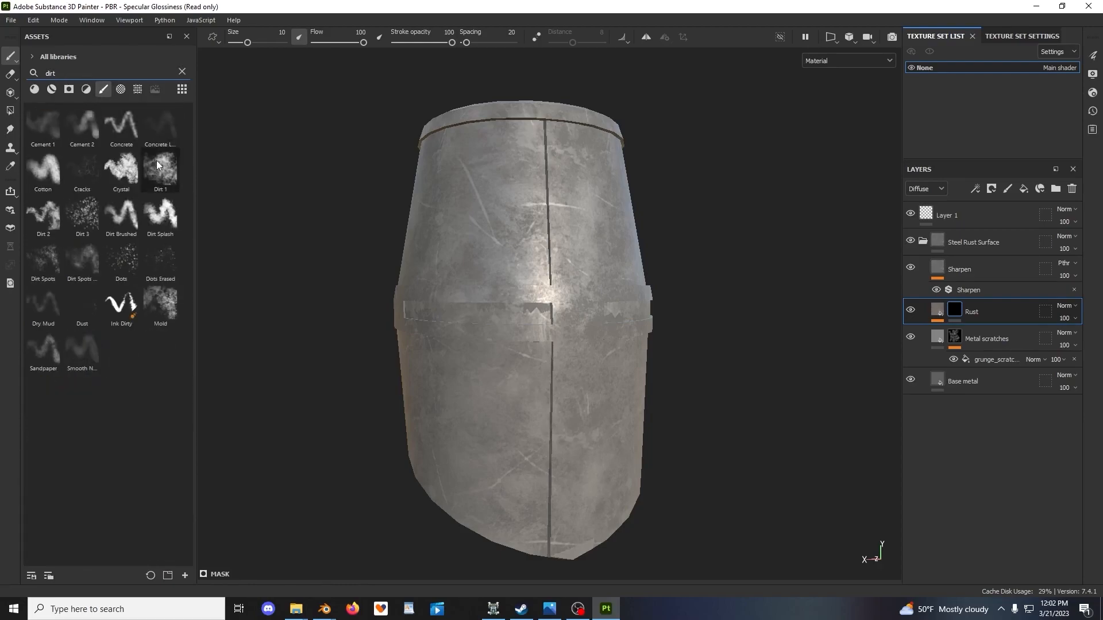
drag(158, 166, 287, 304)
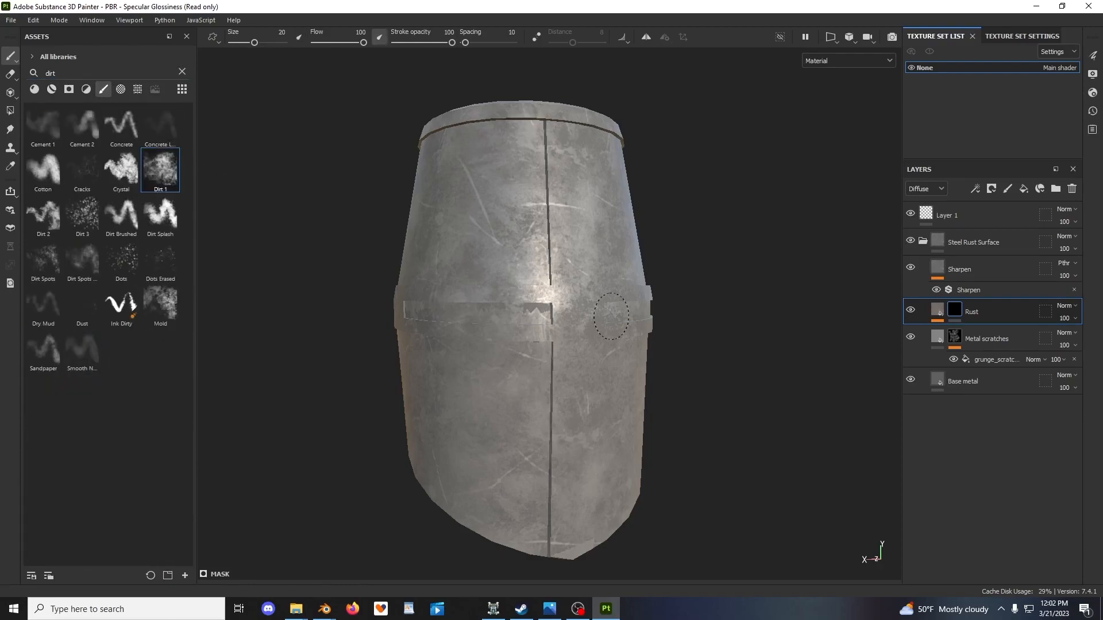
Try painting faint rust marks into the Rust mask around the helmet's upper plates and brow with the Dirt 1 brush
mouse_move(659, 312)
alt+mouse_down()
mouse_move(645, 327)
mouse_move(661, 318)
alt+mouse_up()
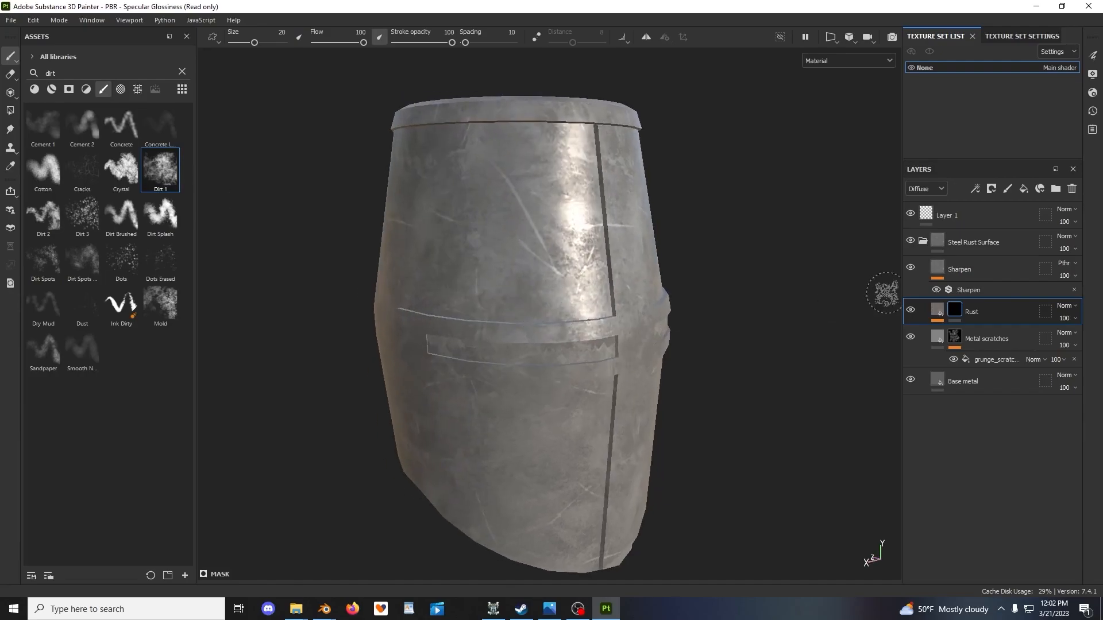
alt+drag(514, 264, 555, 273)
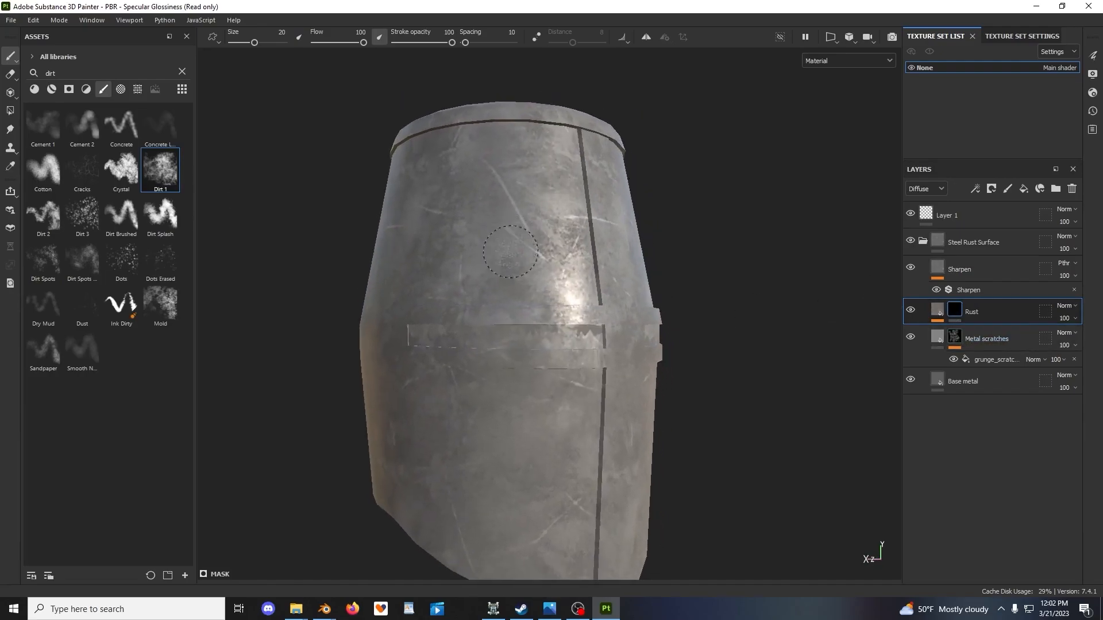
mouse_move(448, 265)
alt+mouse_down()
mouse_move(529, 297)
mouse_move(508, 288)
mouse_move(543, 290)
alt+mouse_up()
mouse_move(407, 388)
alt+mouse_down()
mouse_move(716, 312)
mouse_move(460, 283)
mouse_move(544, 339)
mouse_move(628, 311)
alt+mouse_up()
mouse_move(495, 404)
alt+mouse_down()
mouse_move(580, 320)
mouse_move(552, 308)
mouse_move(638, 371)
alt+mouse_up()
scroll(552, 303, up, 3)
click(552, 304)
scroll(550, 308, down, 3)
alt+drag(578, 298, 687, 283)
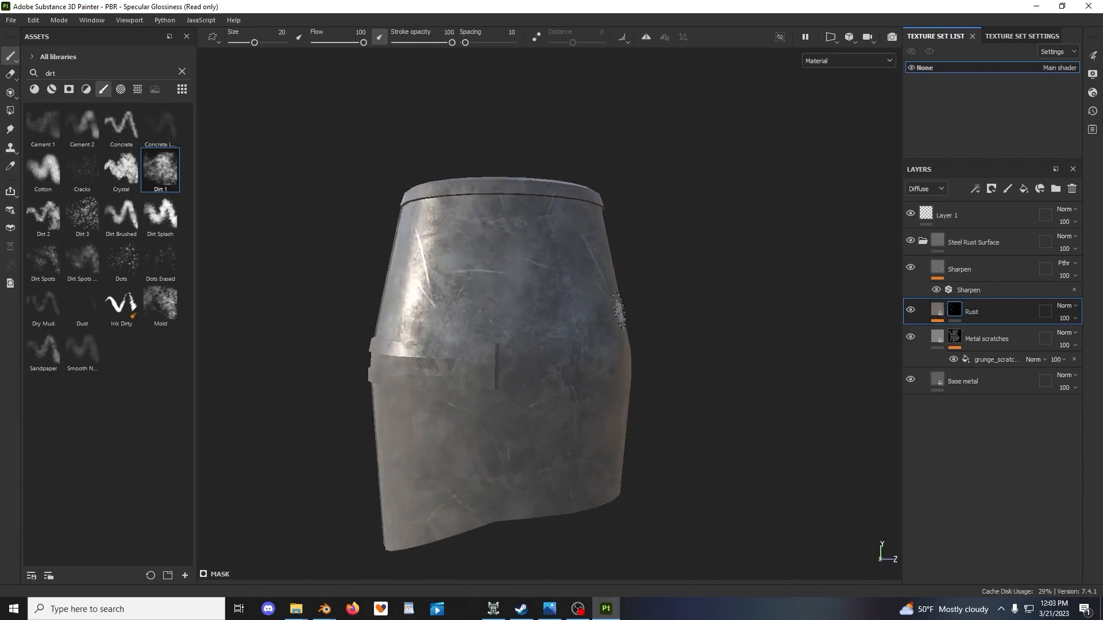
alt+middle_drag(687, 283, 717, 266)
scroll(660, 276, up, 3)
alt+drag(414, 321, 517, 315)
alt+middle_drag(502, 312, 617, 421)
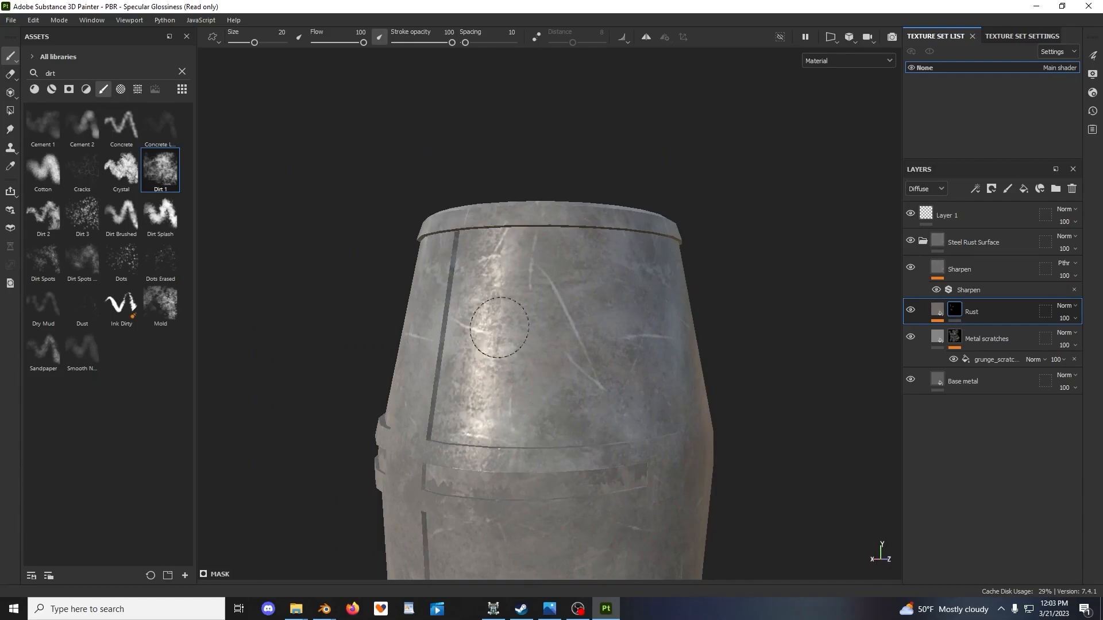
alt+drag(596, 382, 692, 379)
alt+middle_drag(462, 392, 561, 411)
alt+drag(534, 408, 454, 386)
scroll(568, 425, up, 2)
scroll(575, 391, down, 2)
alt+middle_drag(574, 364, 559, 371)
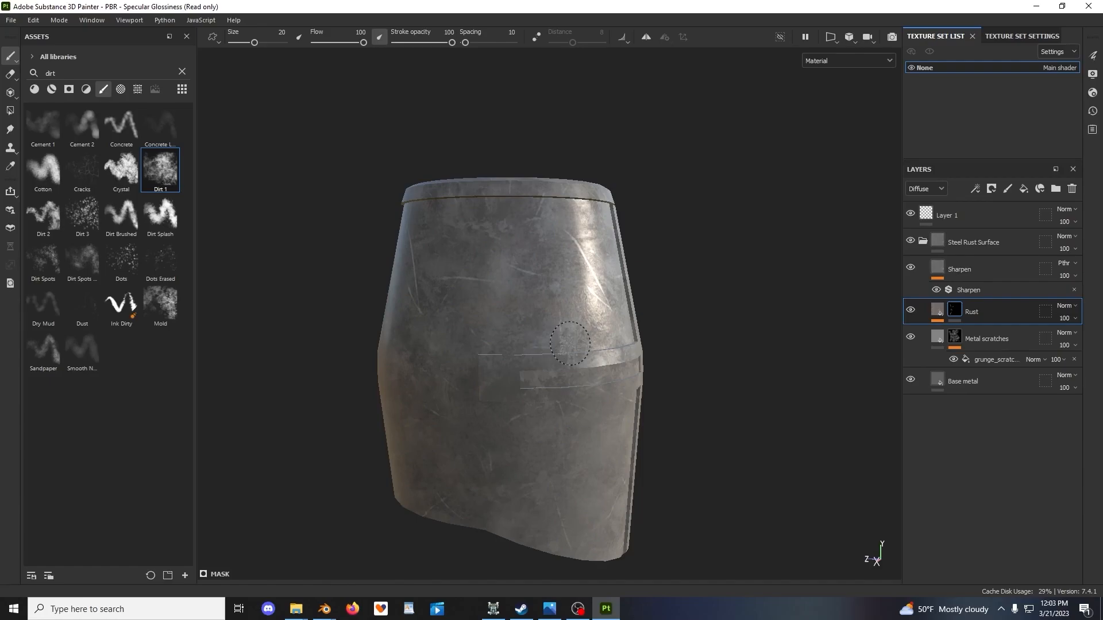
Check the mouse shortcuts in the program settings and the Dirt 1 brush's size and flow parameters
click(31, 21)
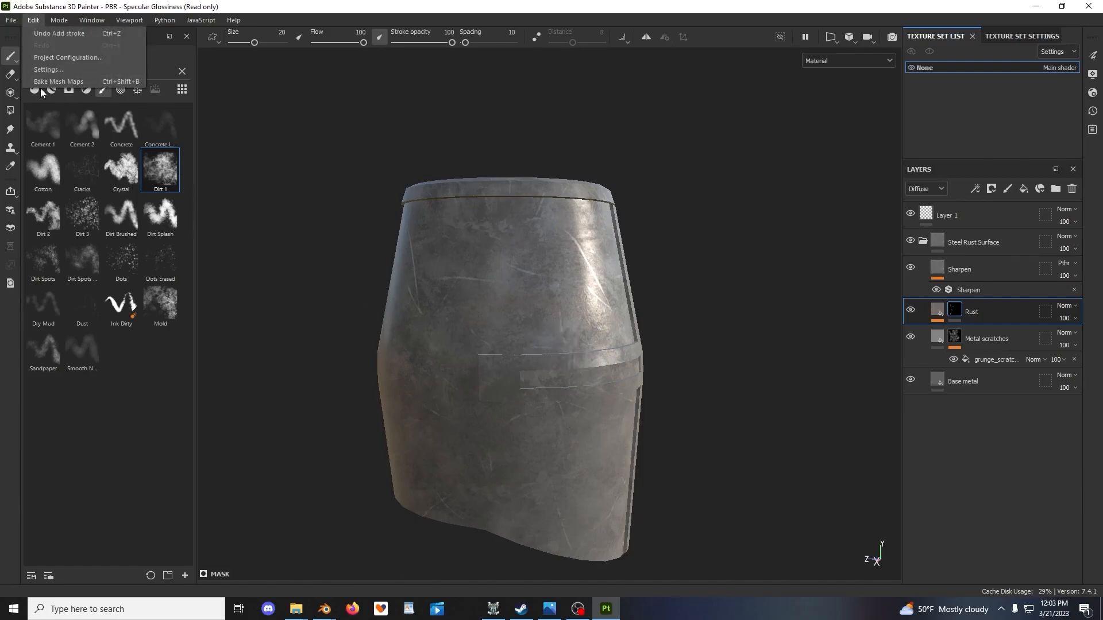
click(58, 69)
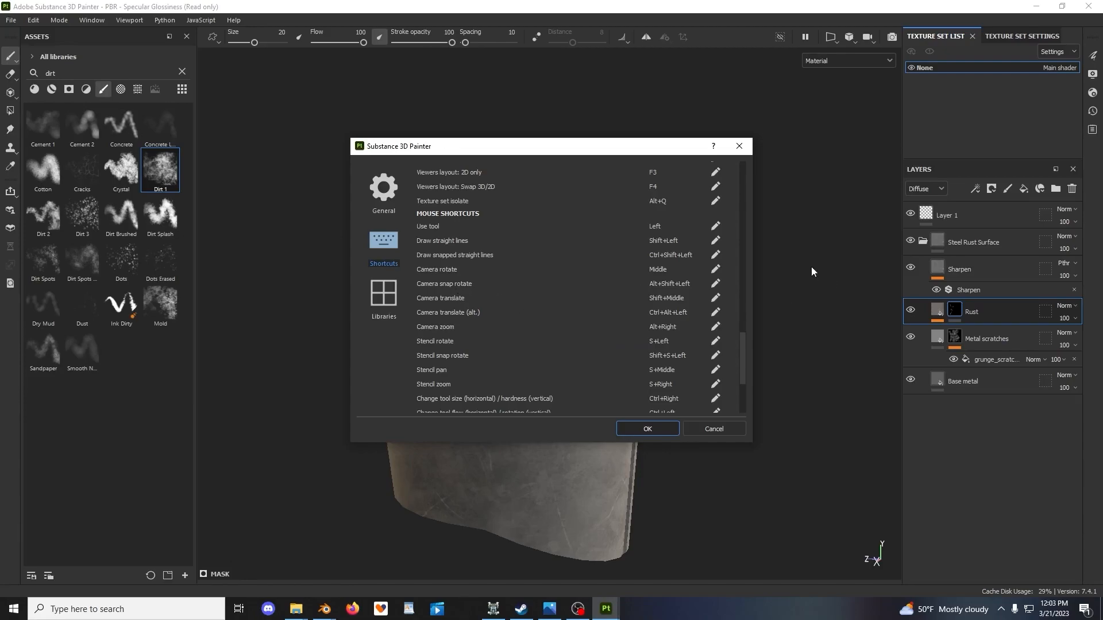
click(714, 429)
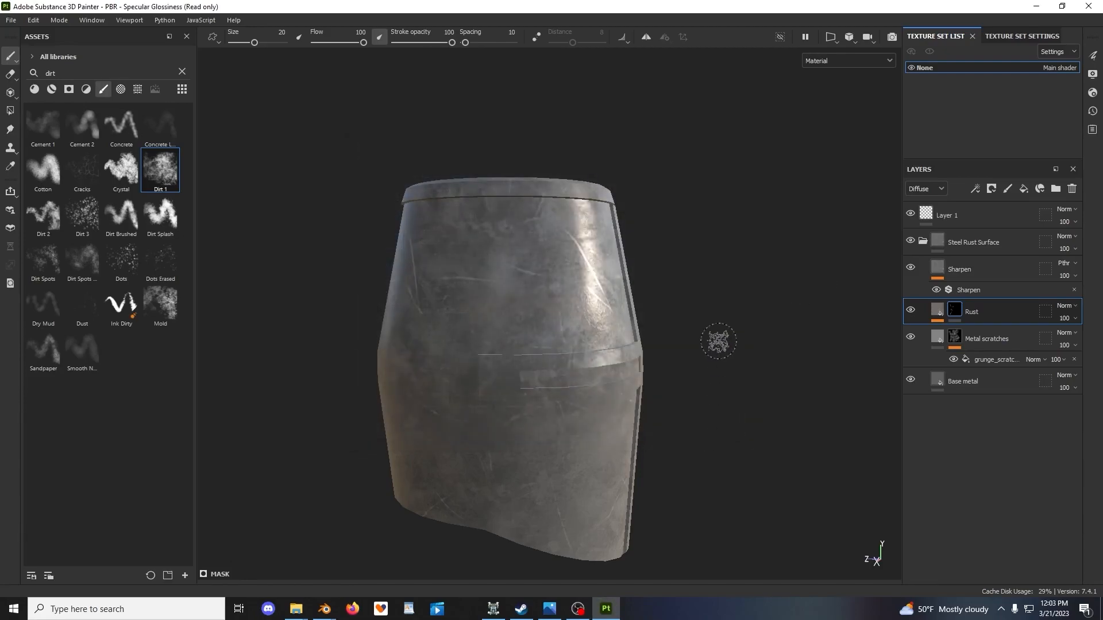
right_click(718, 327)
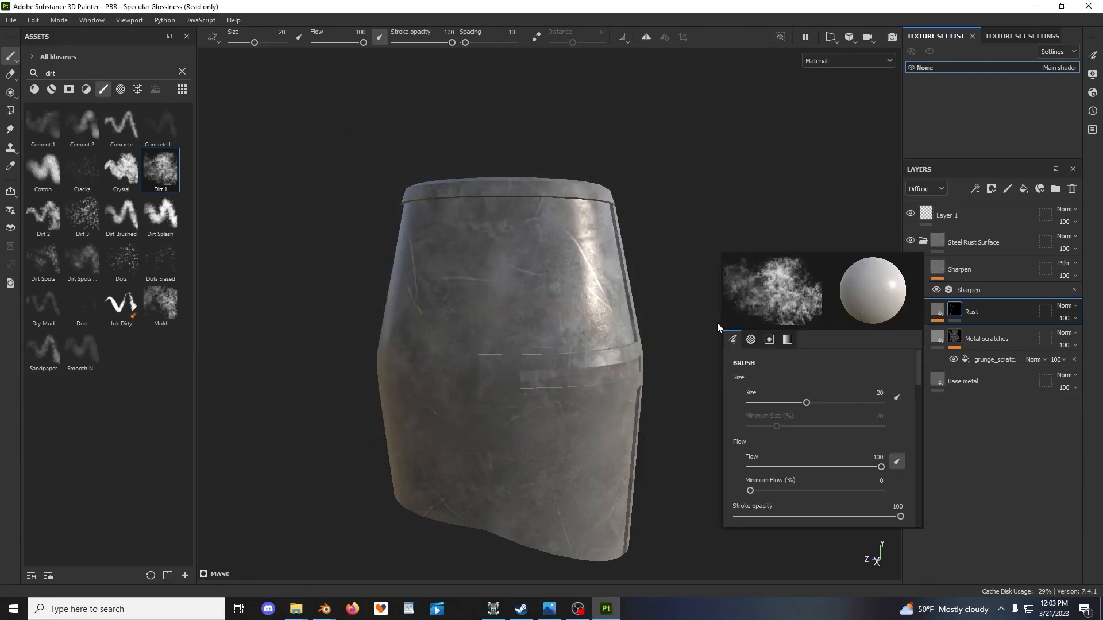
Try painting broader rust patches into the Rust mask over the helmet's side and lower plates at brush size 20
mouse_move(694, 249)
alt+mouse_down()
mouse_move(687, 263)
mouse_move(718, 239)
mouse_move(648, 263)
alt+mouse_up()
mouse_move(648, 263)
shift+right_down()
mouse_move(746, 284)
mouse_move(709, 295)
mouse_move(741, 305)
shift+right_up()
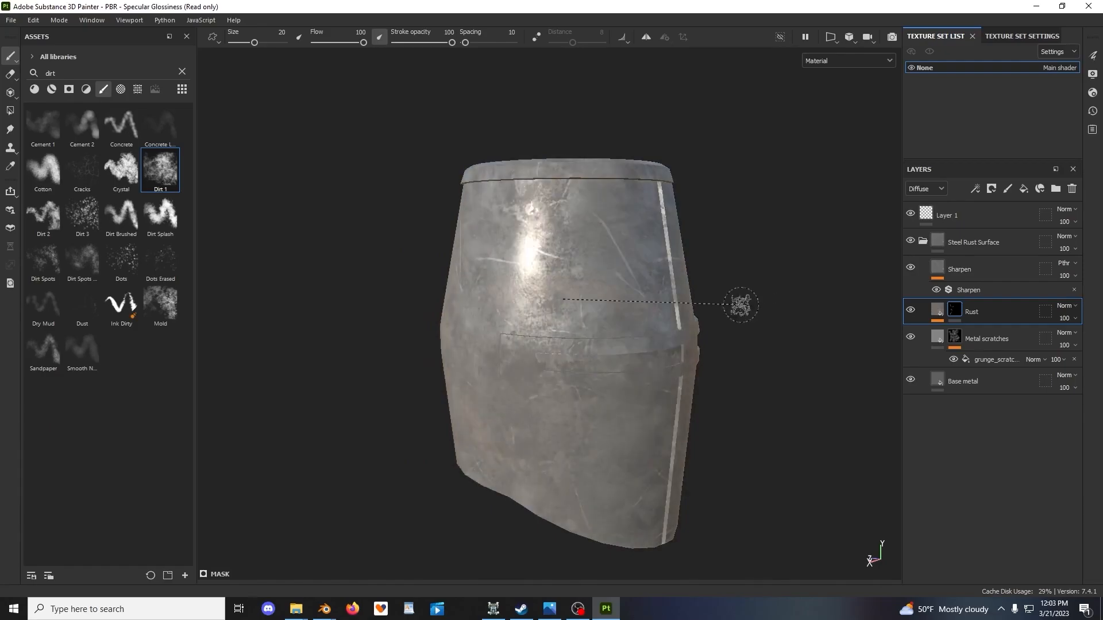
scroll(741, 305, up, 5)
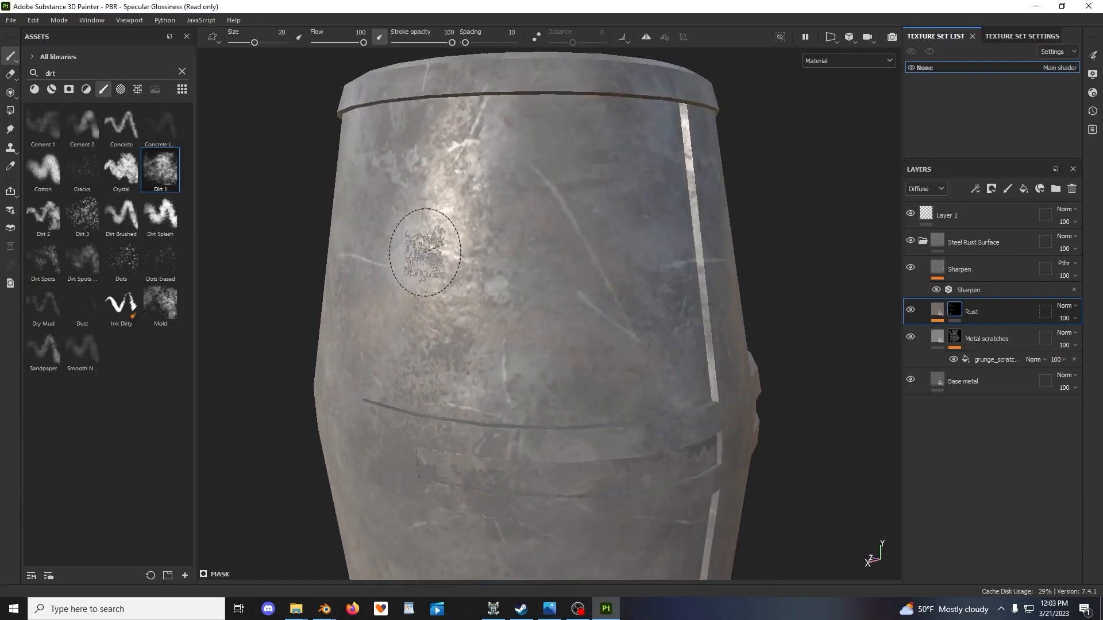
mouse_move(425, 252)
alt+mouse_down()
mouse_move(636, 330)
mouse_move(673, 328)
alt+mouse_up()
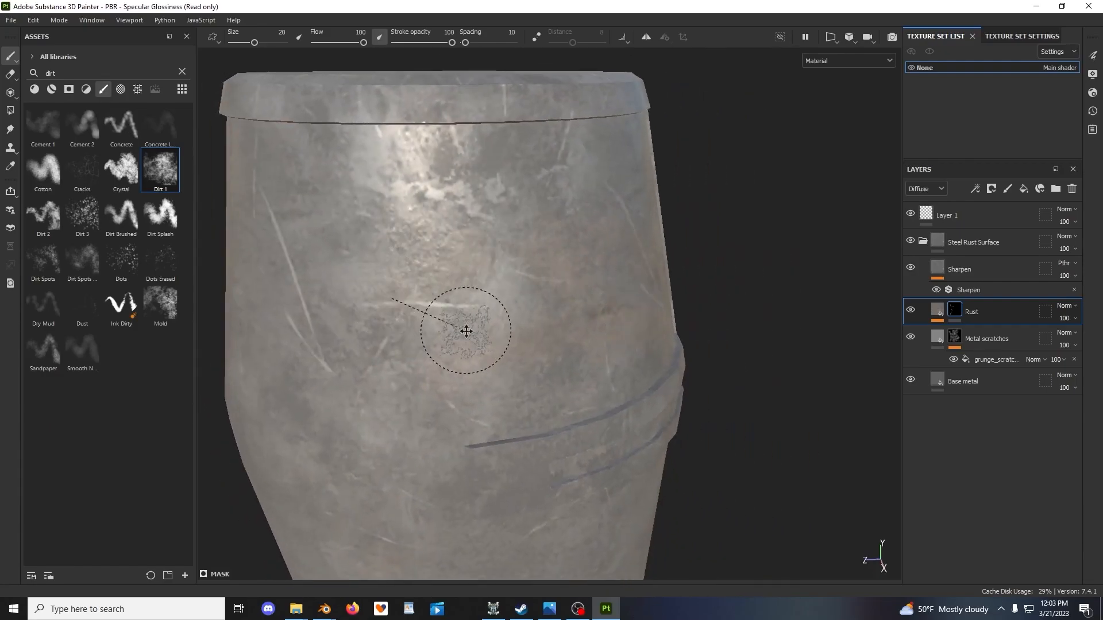
alt+middle_drag(466, 331, 614, 331)
scroll(618, 332, down, 2)
alt+drag(618, 332, 630, 319)
shift+right_drag(630, 320, 640, 352)
scroll(640, 352, down, 2)
alt+drag(640, 352, 707, 351)
click(475, 420)
mouse_move(475, 420)
alt+mouse_down()
mouse_move(633, 404)
mouse_move(668, 354)
alt+mouse_up()
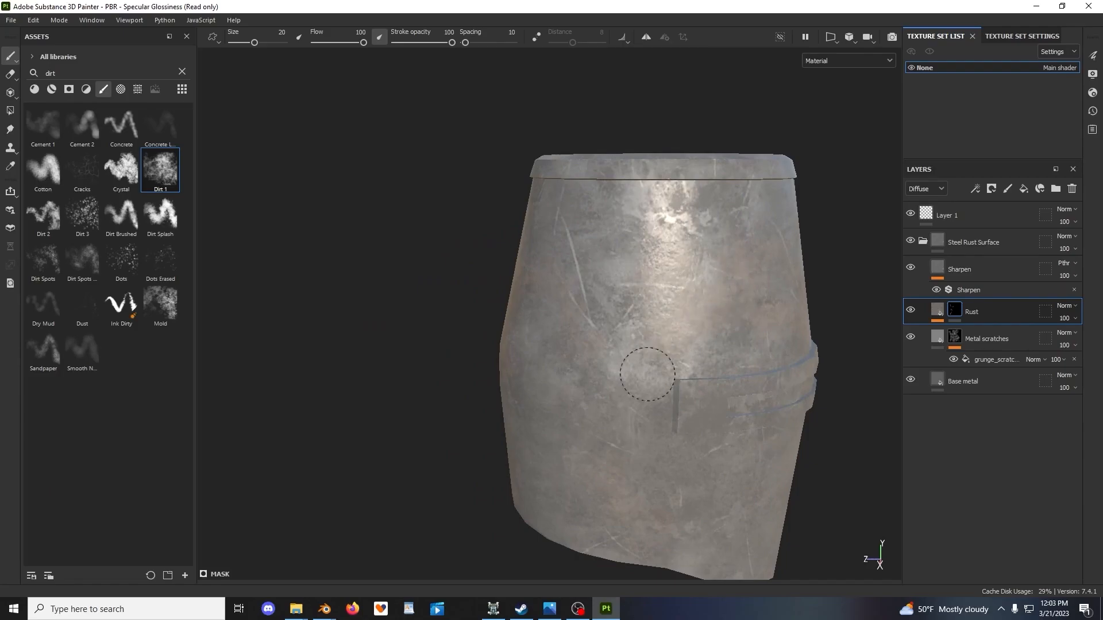
alt+drag(583, 479, 586, 392)
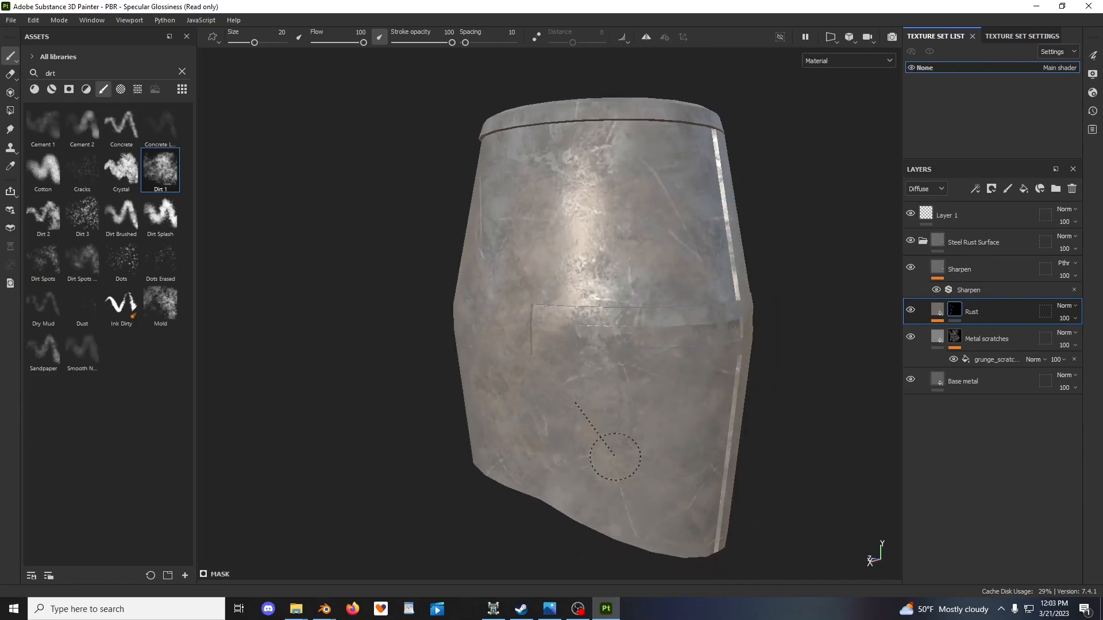
alt+drag(669, 372, 529, 415)
scroll(529, 416, down, 5)
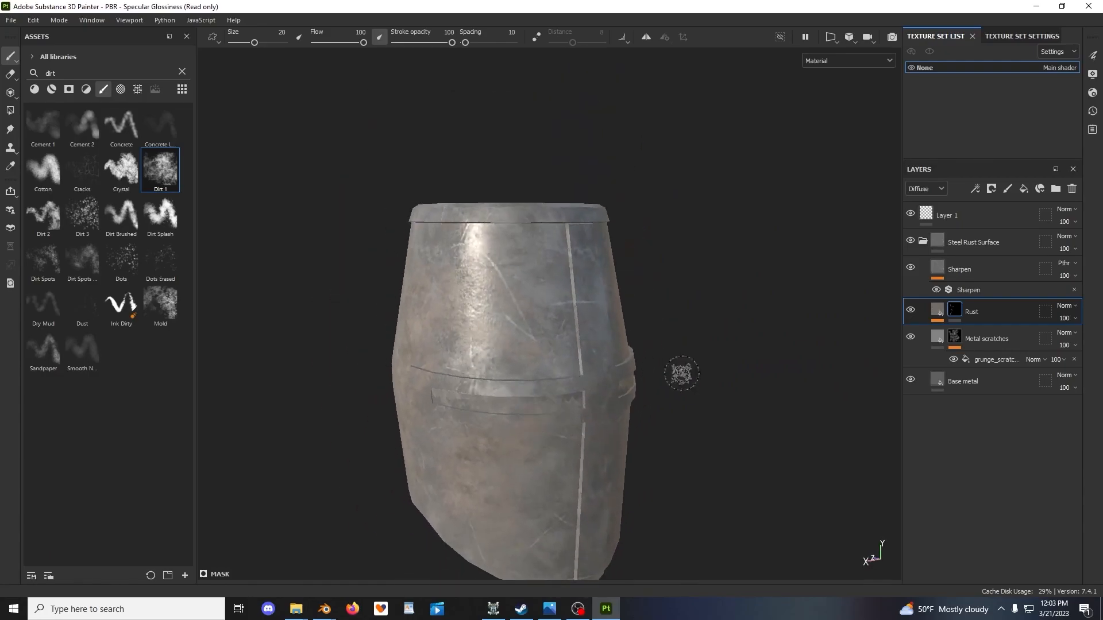
Clear the painted rust by giving the Rust layer a fresh black mask
click(952, 310)
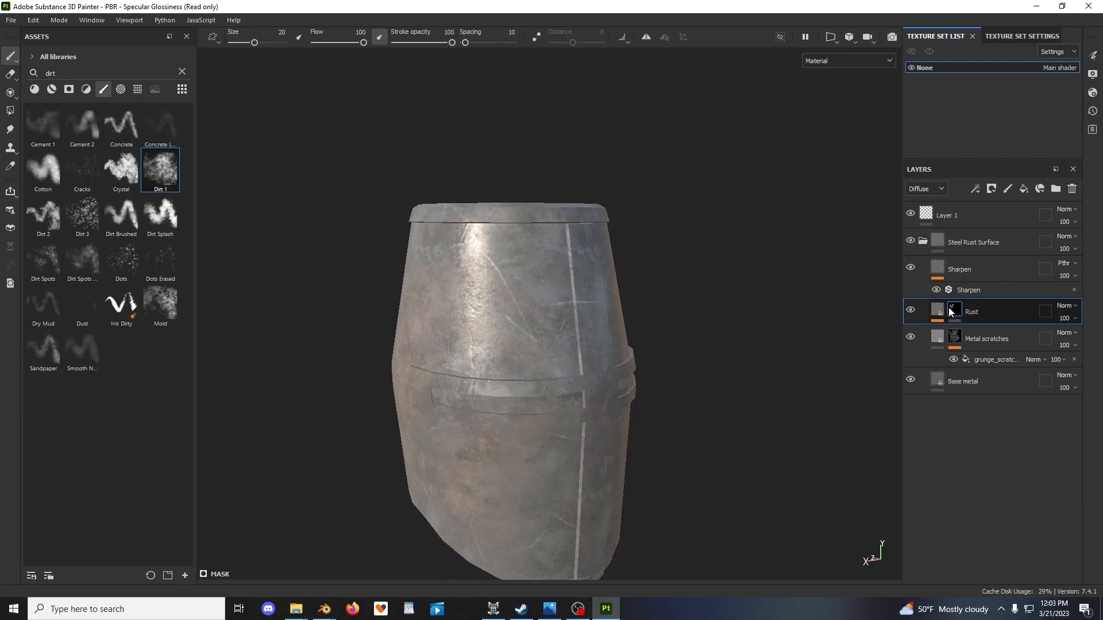
right_click(955, 312)
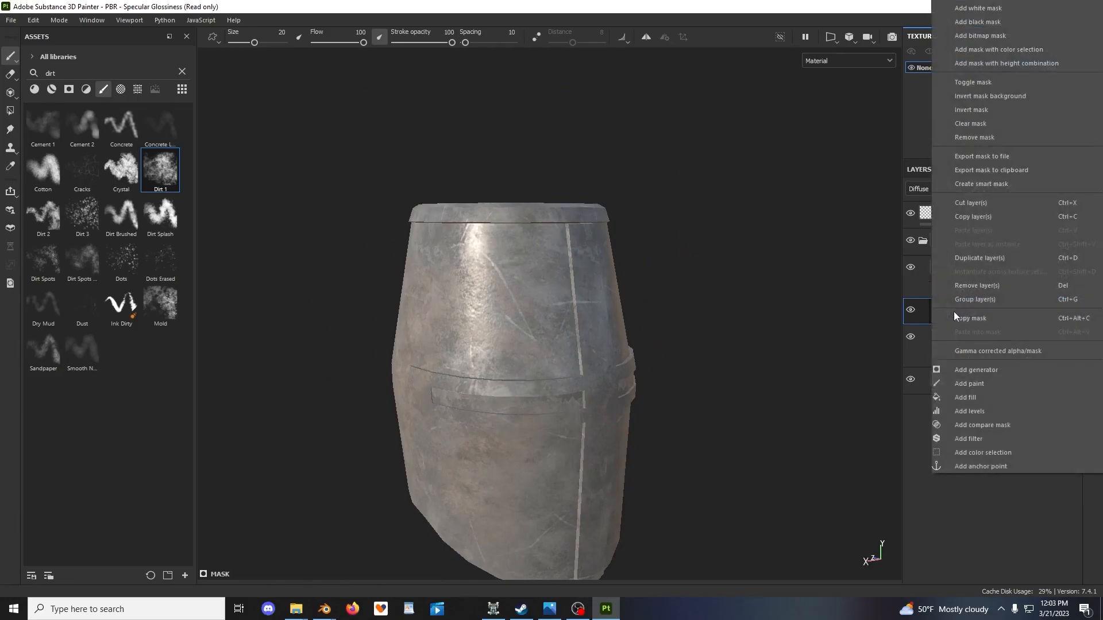
click(995, 22)
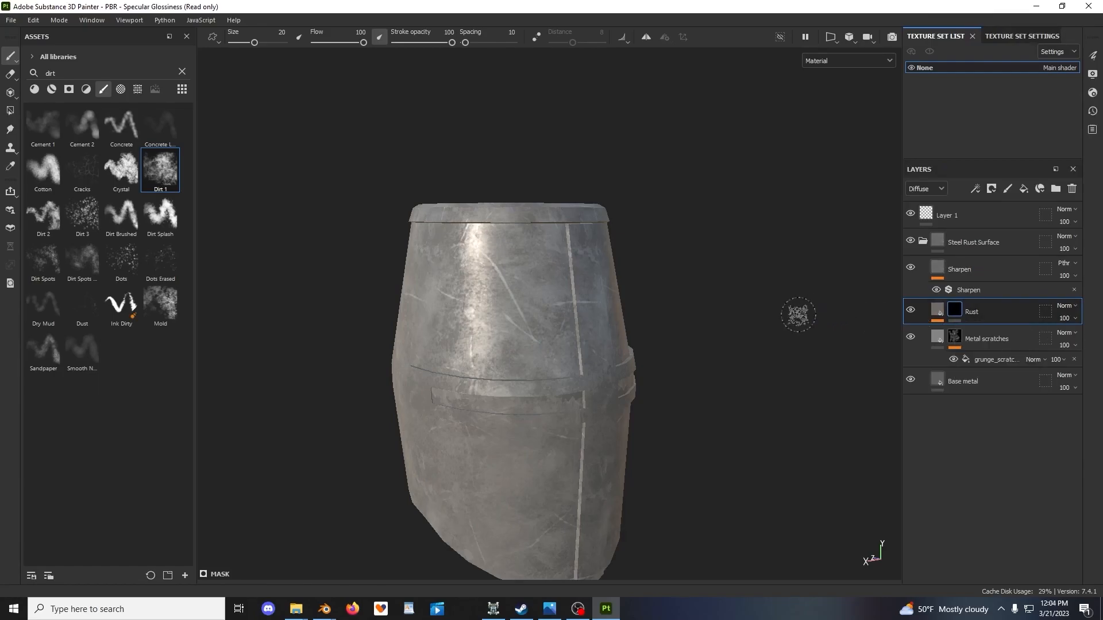
Enlarge the Dirt 1 brush to size 93.51 and stamp rust into the Rust mask over the helmet's front and one side
alt+drag(722, 350, 674, 347)
alt+middle_drag(675, 347, 699, 299)
scroll(652, 266, up, 2)
scroll(699, 297, down, 1)
alt+drag(702, 296, 658, 319)
mouse_move(658, 319)
alt+middle_down()
mouse_move(648, 271)
mouse_move(639, 285)
alt+middle_up()
scroll(650, 276, down, 2)
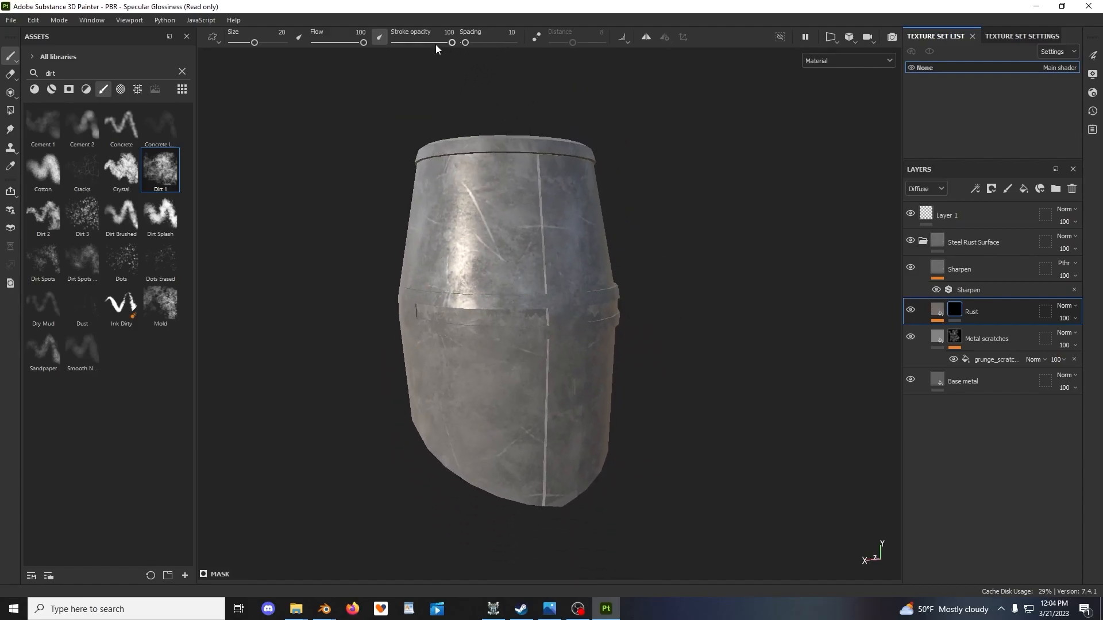
drag(256, 41, 264, 43)
mouse_move(471, 240)
alt+mouse_down()
mouse_move(505, 239)
mouse_move(480, 243)
mouse_move(492, 293)
alt+mouse_up()
mouse_move(414, 286)
alt+mouse_down()
mouse_move(457, 307)
mouse_move(401, 332)
alt+mouse_up()
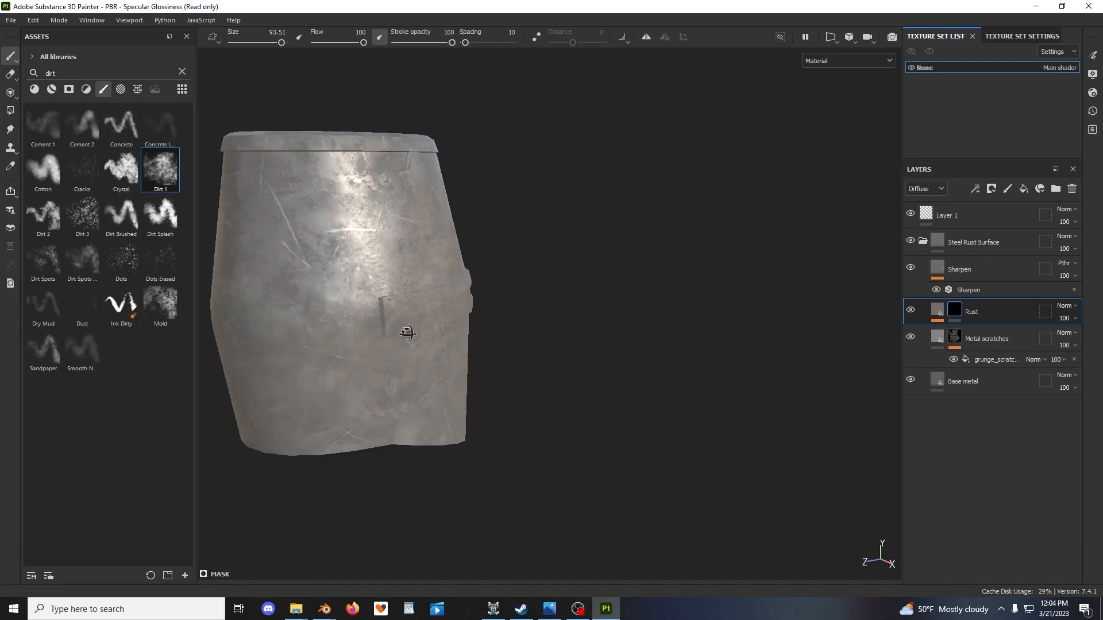
alt+middle_drag(402, 333, 529, 345)
mouse_move(529, 344)
alt+mouse_down()
mouse_move(473, 325)
mouse_move(505, 356)
alt+mouse_up()
alt+middle_drag(442, 399, 535, 394)
alt+drag(471, 356, 545, 323)
Stamp faint rust patches into the Rust mask around the helmet's back and opposite side with the large Dirt 1 brush
mouse_move(557, 339)
shift+right_down()
mouse_move(575, 333)
mouse_move(534, 326)
shift+right_up()
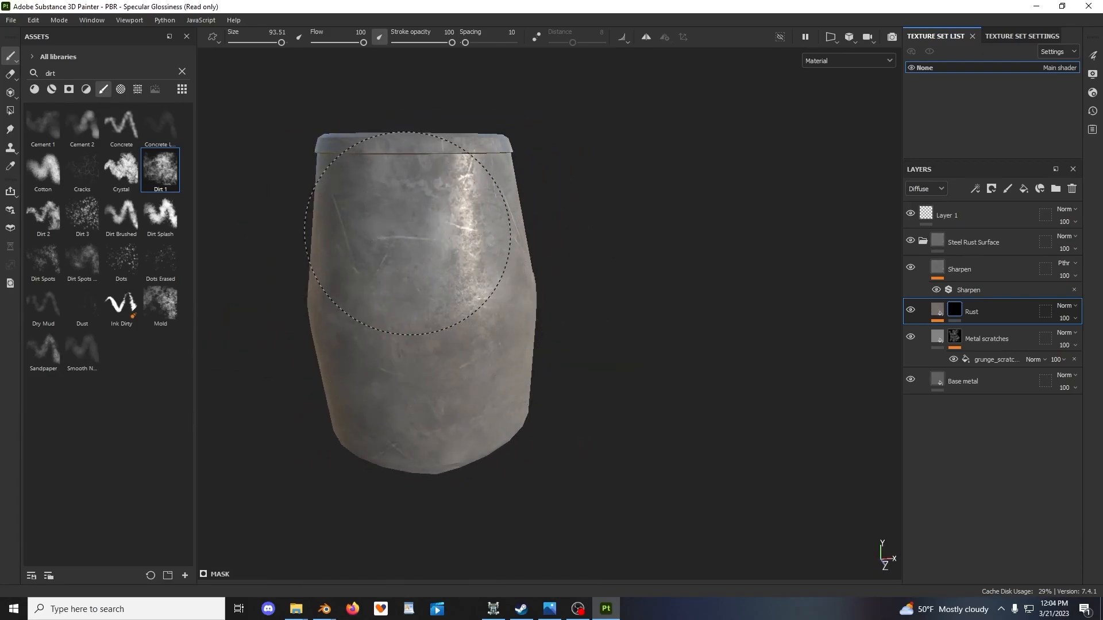
alt+drag(402, 304, 434, 287)
alt+middle_drag(425, 396, 495, 347)
alt+drag(422, 241, 494, 270)
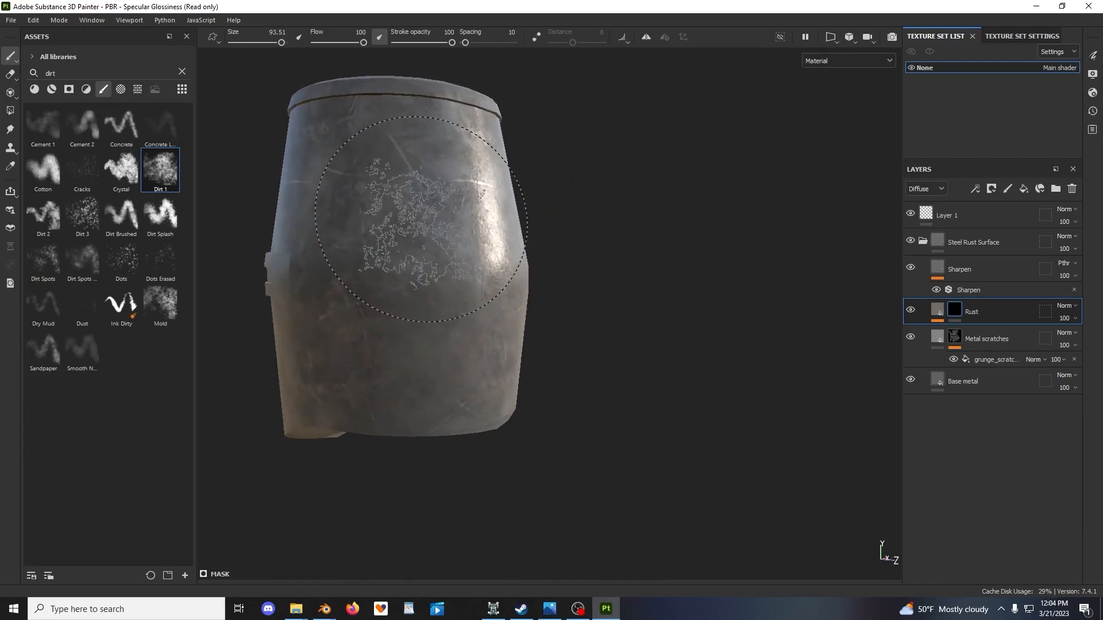
alt+drag(411, 227, 480, 264)
shift+right_drag(480, 267, 524, 270)
alt+drag(423, 304, 453, 315)
alt+middle_drag(382, 367, 488, 357)
alt+drag(417, 321, 489, 336)
alt+middle_drag(396, 359, 431, 353)
alt+drag(372, 386, 396, 351)
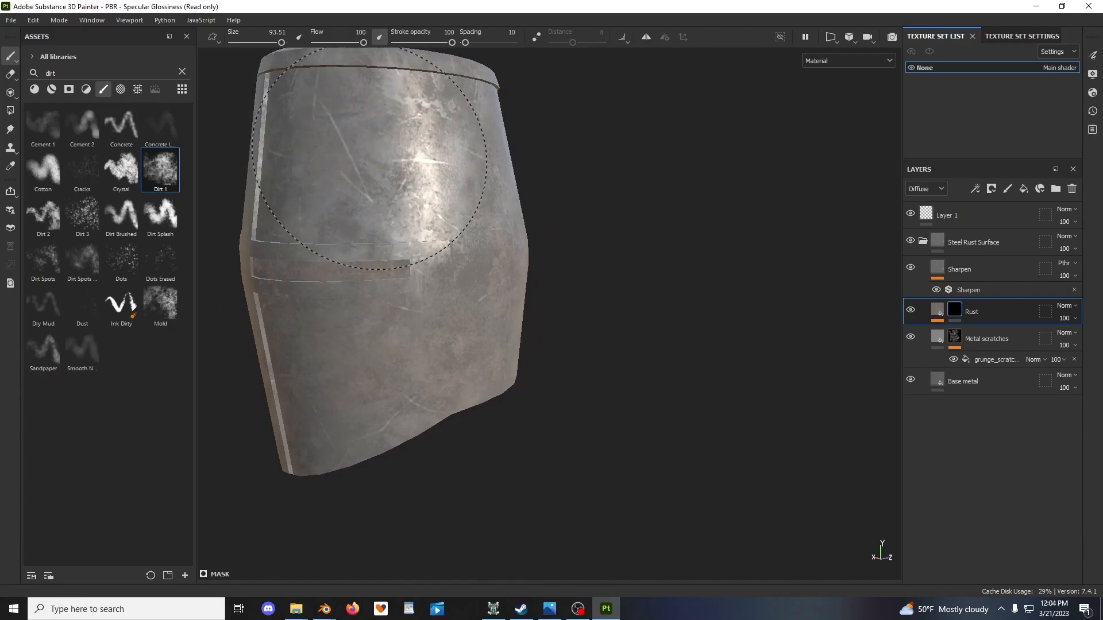
alt+drag(749, 345, 660, 333)
alt+middle_drag(660, 332, 598, 406)
alt+drag(607, 397, 599, 390)
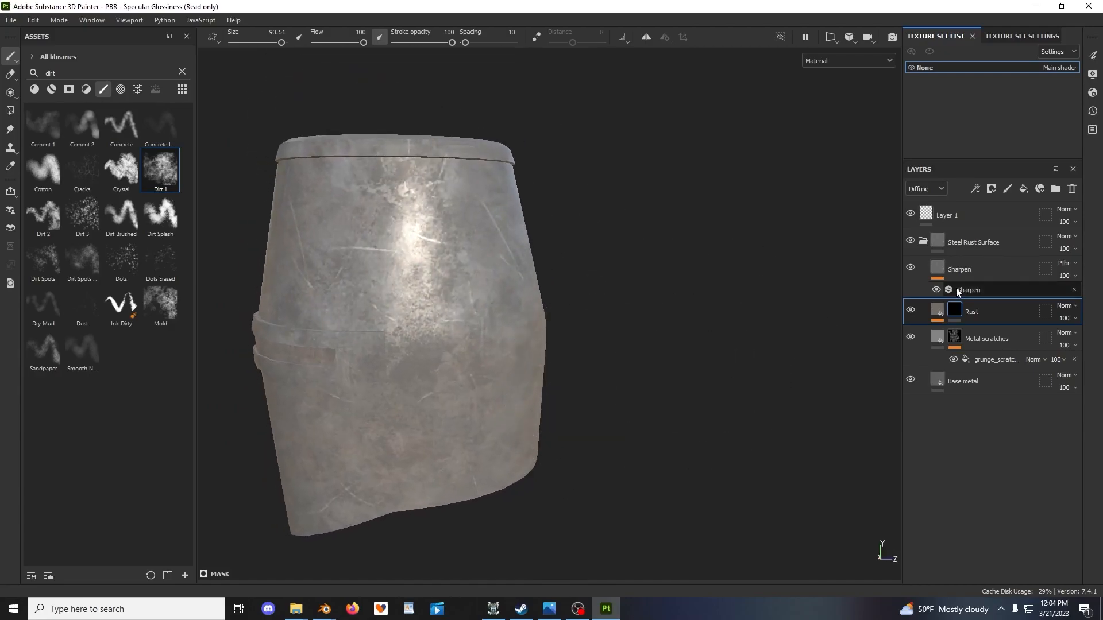
Try a Balance of 0.61 and a higher Contrast on the Rust layer's Grunge Rust Fine diffuse texture
click(938, 311)
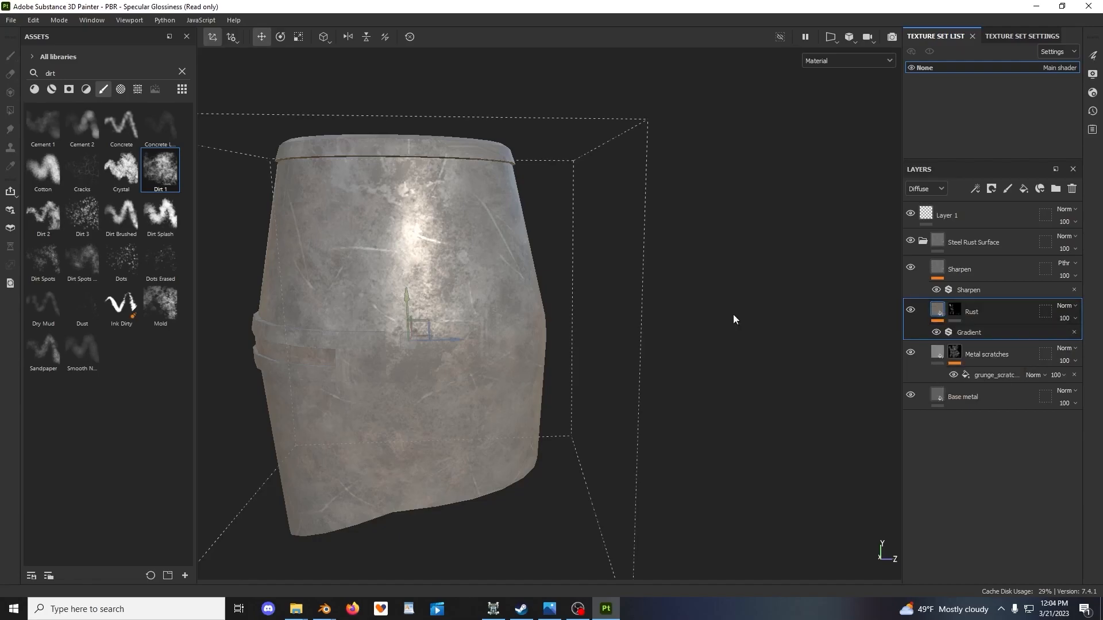
right_click(631, 238)
scroll(701, 346, down, 7)
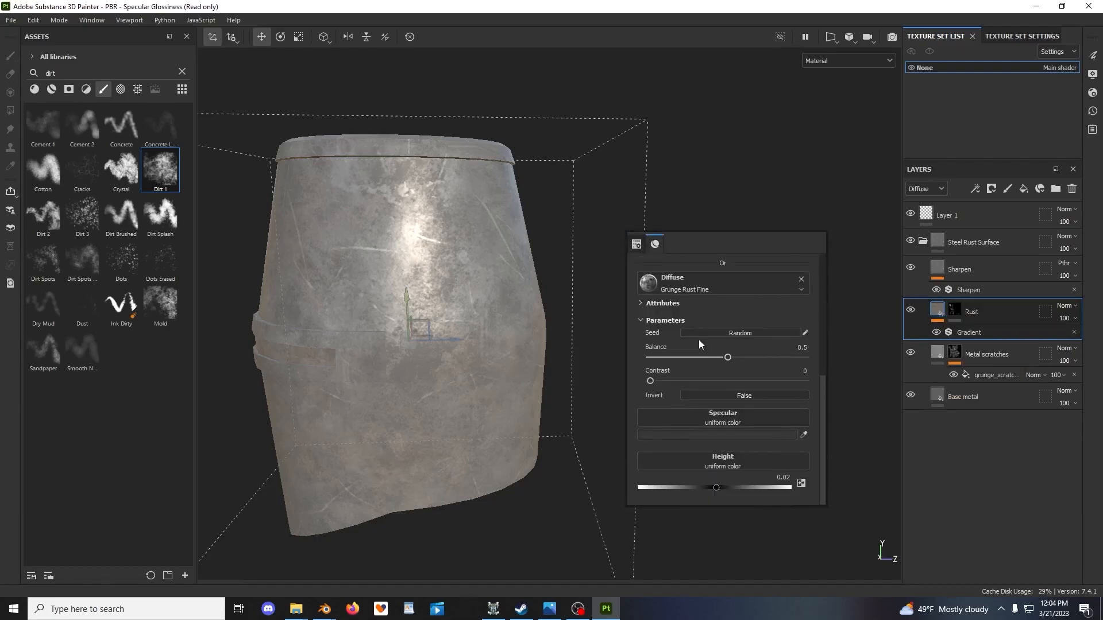
drag(728, 357, 732, 358)
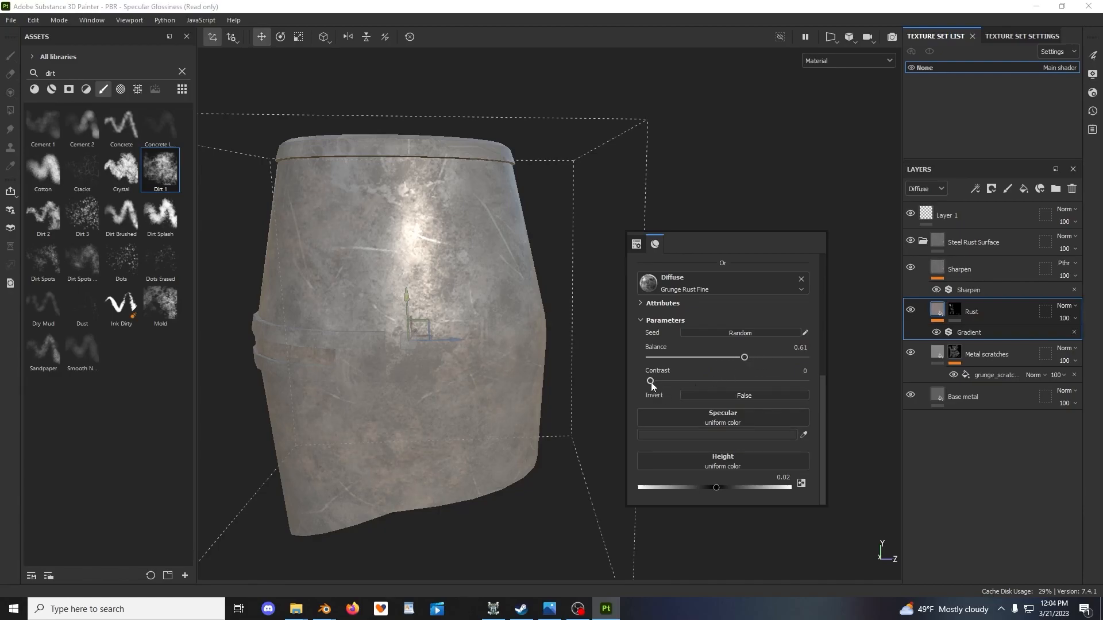
drag(712, 382, 714, 382)
click(735, 207)
key(ctrl)
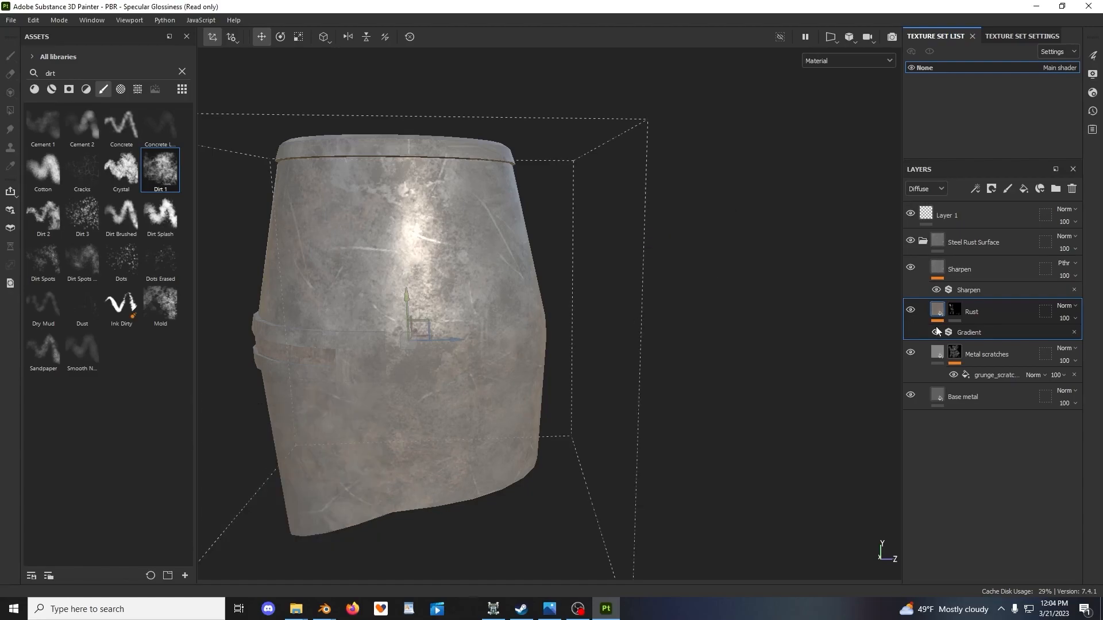
Try the rust brown 503425 as Color 1 of the Rust layer's Gradient filter
click(971, 332)
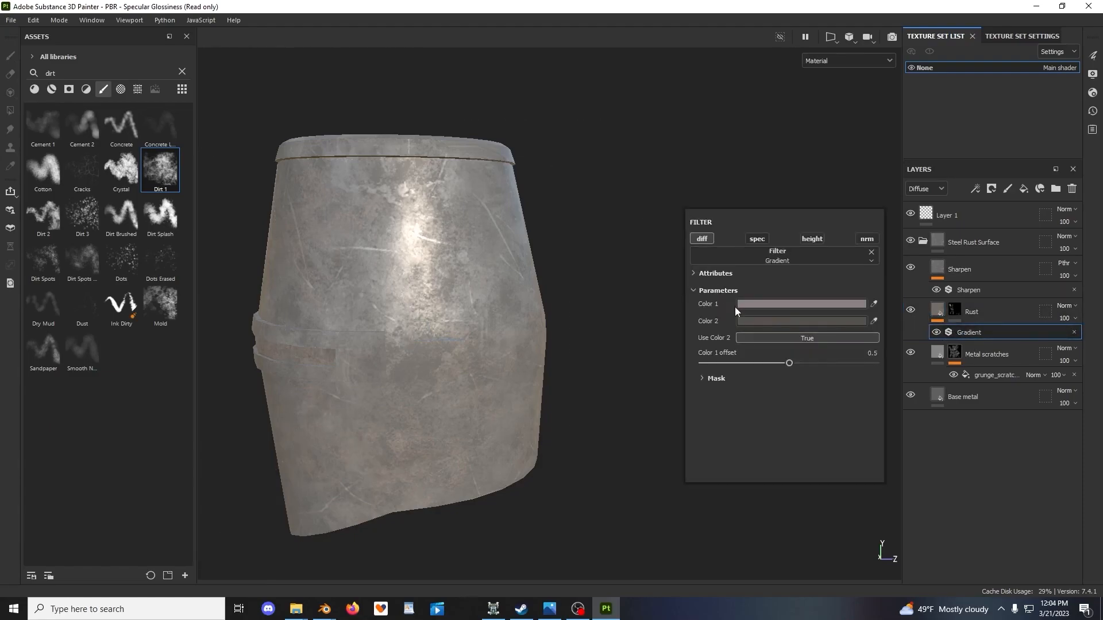
click(937, 311)
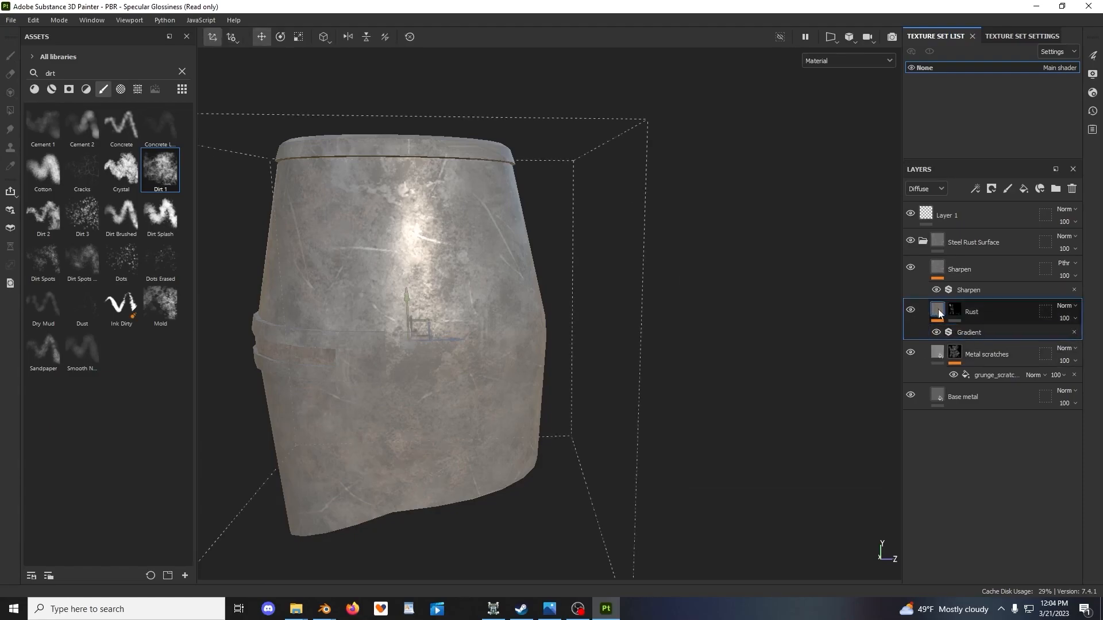
click(962, 330)
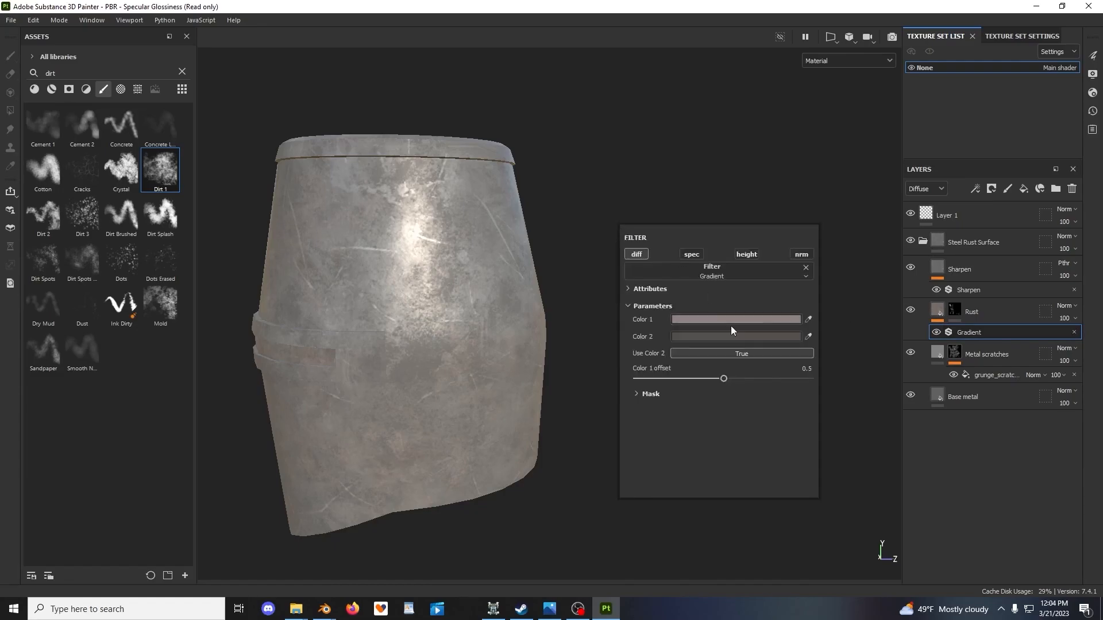
scroll(428, 340, up, 3)
alt+middle_drag(438, 359, 558, 253)
scroll(560, 253, up, 2)
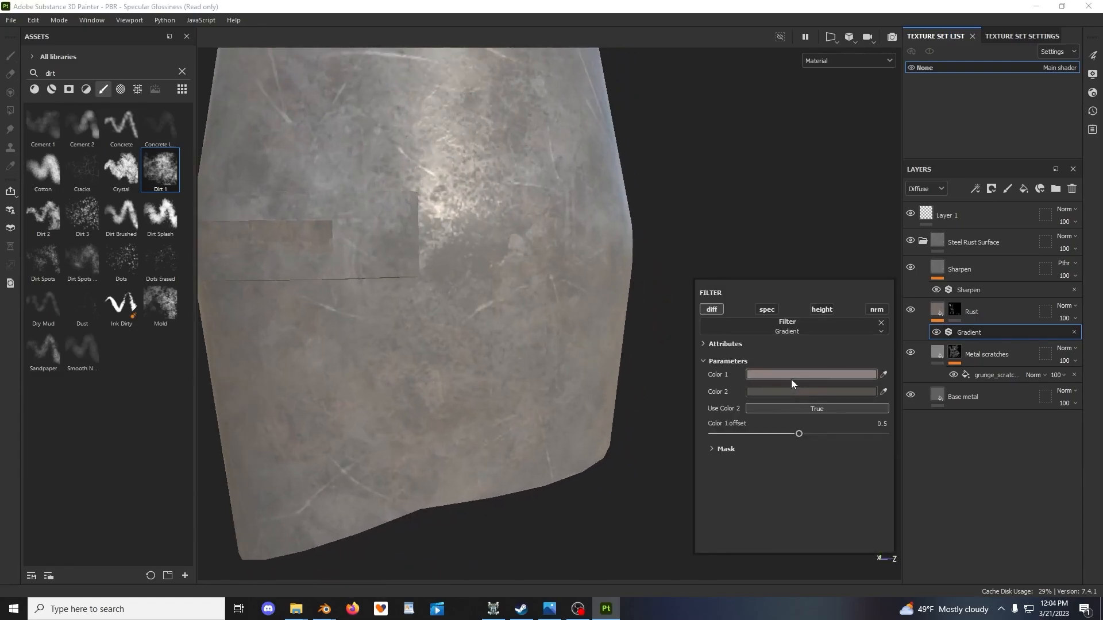
click(791, 376)
mouse_move(848, 497)
mouse_down()
mouse_move(863, 498)
mouse_move(841, 518)
mouse_up()
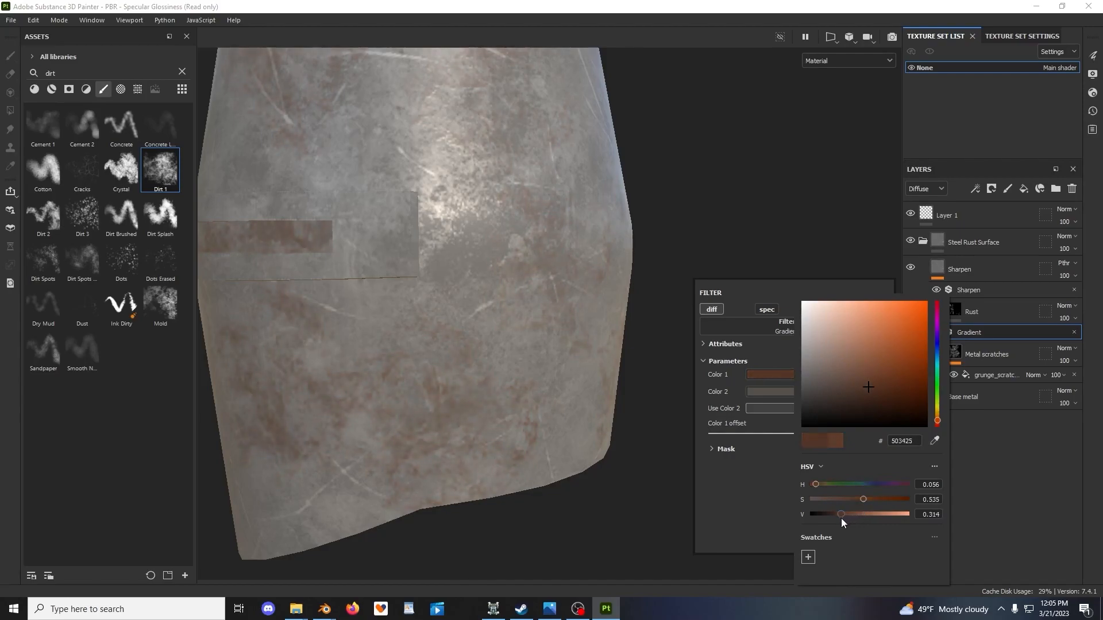
click(697, 276)
alt+drag(696, 276, 626, 285)
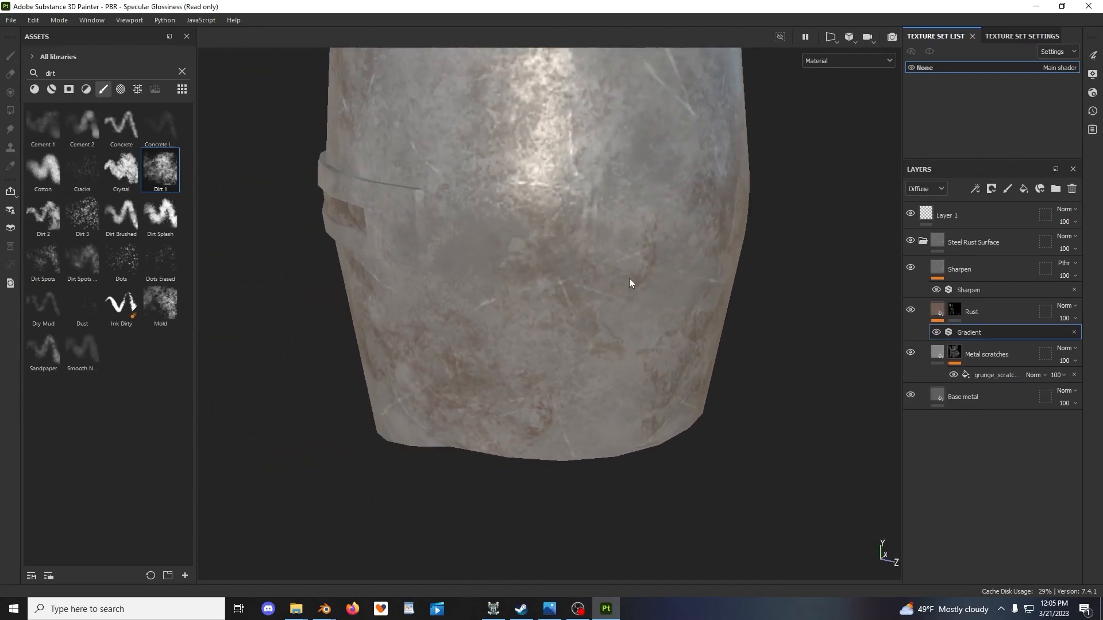
Inspect the recolored rust around the helmet and revert the Gradient filter's Color 1 change
alt+middle_drag(626, 285, 586, 356)
scroll(591, 354, down, 3)
alt+drag(591, 354, 674, 379)
scroll(568, 317, up, 2)
scroll(590, 338, down, 3)
shift+right_drag(675, 379, 721, 381)
alt+drag(761, 371, 733, 352)
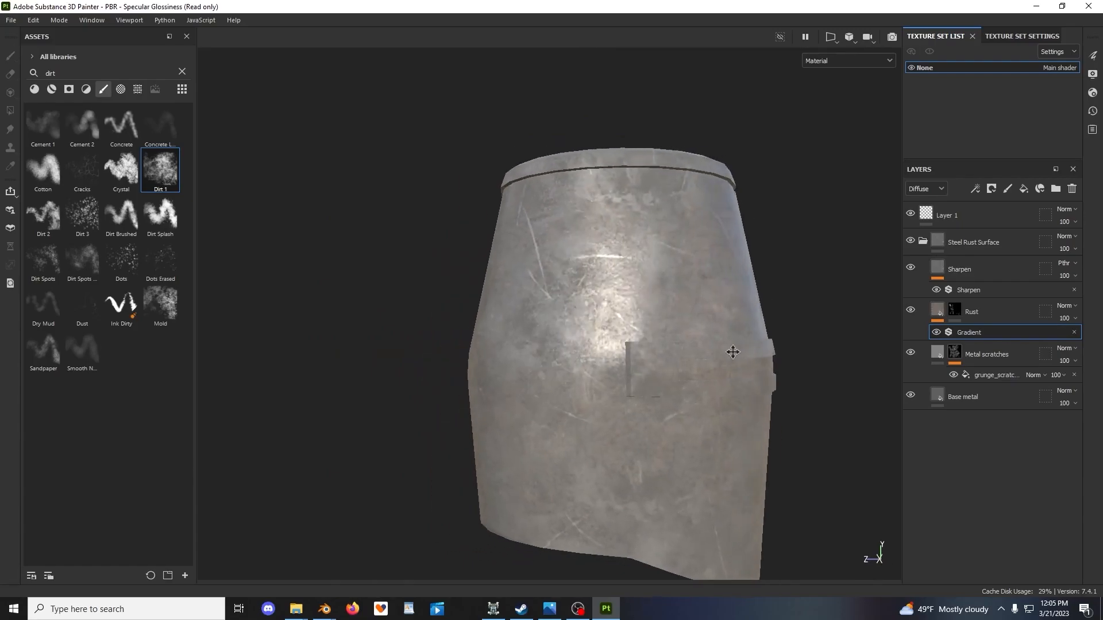
alt+middle_drag(732, 352, 635, 337)
Return to the Rust layer's mask and stamp more subtle rust over the helmet's side and lower front plates
click(955, 310)
scroll(635, 332, down, 3)
alt+drag(635, 332, 561, 394)
scroll(534, 388, up, 4)
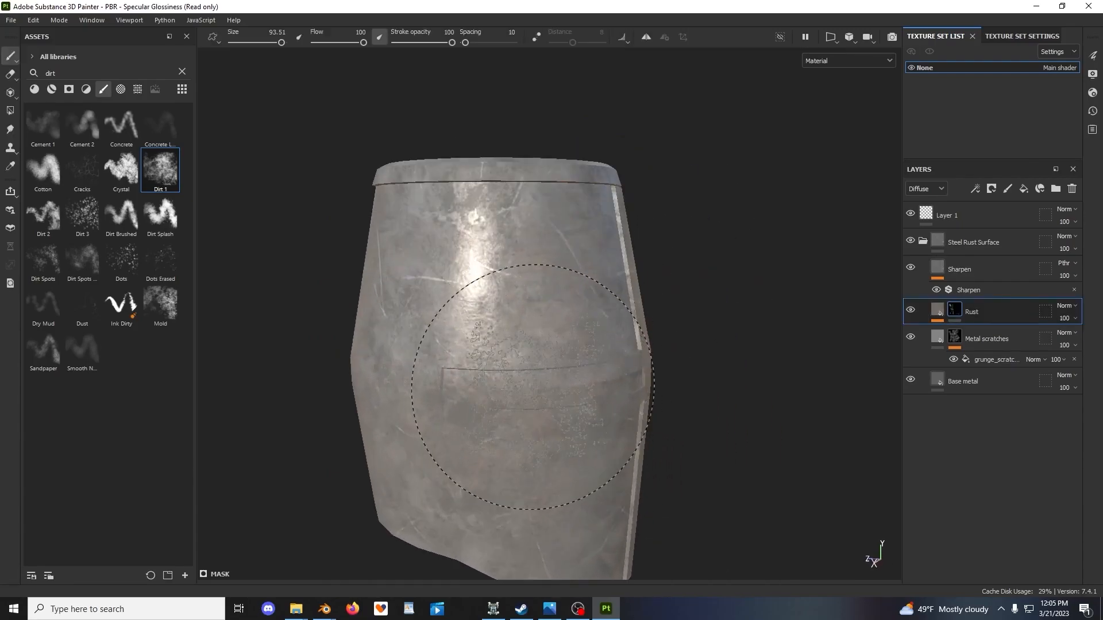
mouse_move(370, 290)
alt+mouse_down()
mouse_move(456, 395)
mouse_move(584, 320)
alt+mouse_up()
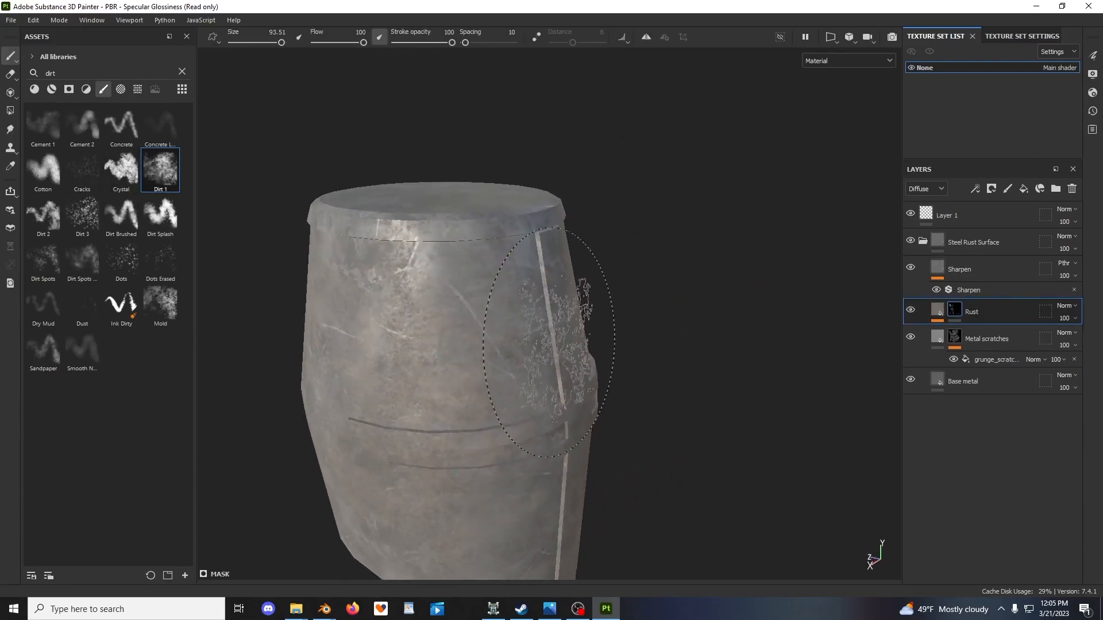
alt+drag(555, 286, 477, 335)
alt+middle_drag(477, 335, 457, 276)
alt+drag(516, 428, 510, 397)
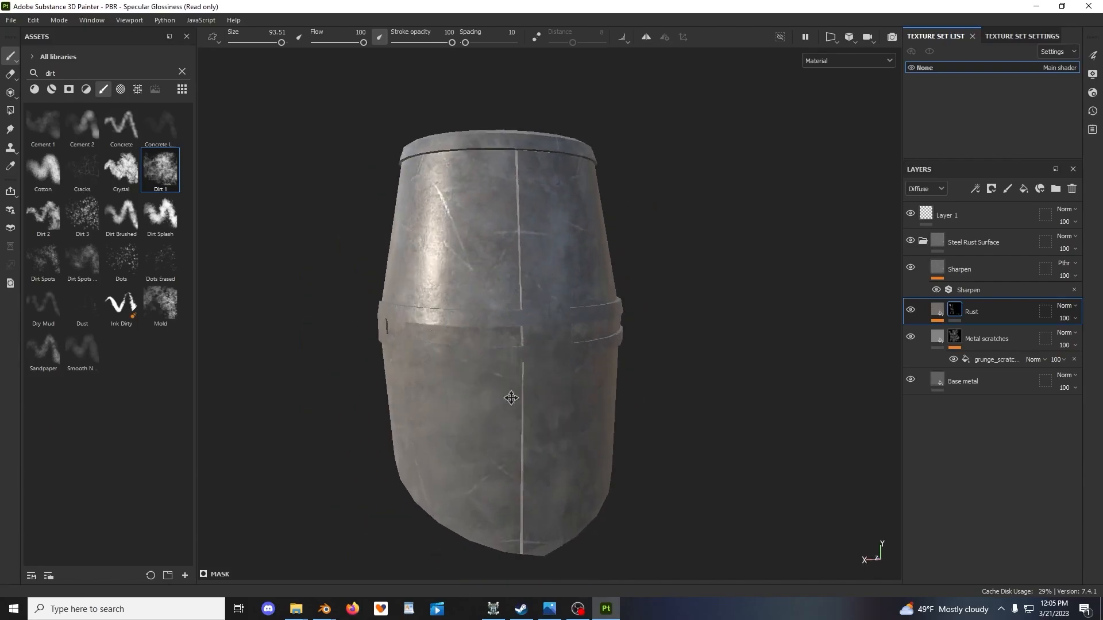
alt+middle_drag(511, 396, 486, 281)
alt+drag(535, 349, 566, 344)
shift+right_drag(574, 349, 608, 363)
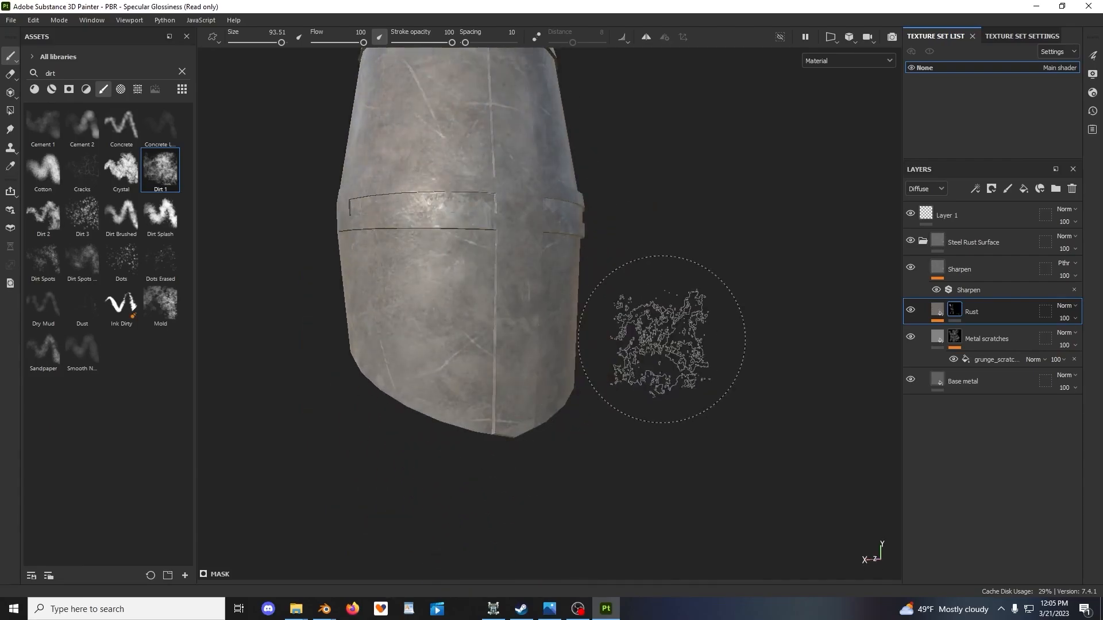
Examine the rust coverage on the helmet's front and sides and in the Rust mask
alt+drag(665, 339, 629, 339)
scroll(629, 339, down, 2)
alt+middle_drag(626, 339, 631, 359)
scroll(630, 359, up, 3)
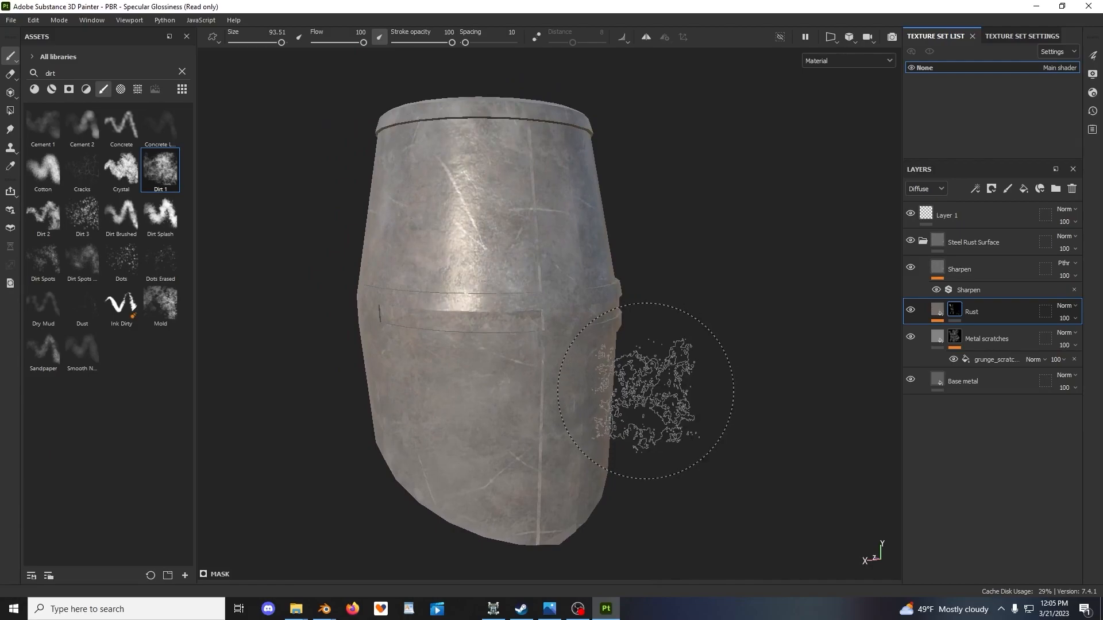
alt+drag(676, 386, 711, 377)
alt+middle_drag(711, 377, 705, 340)
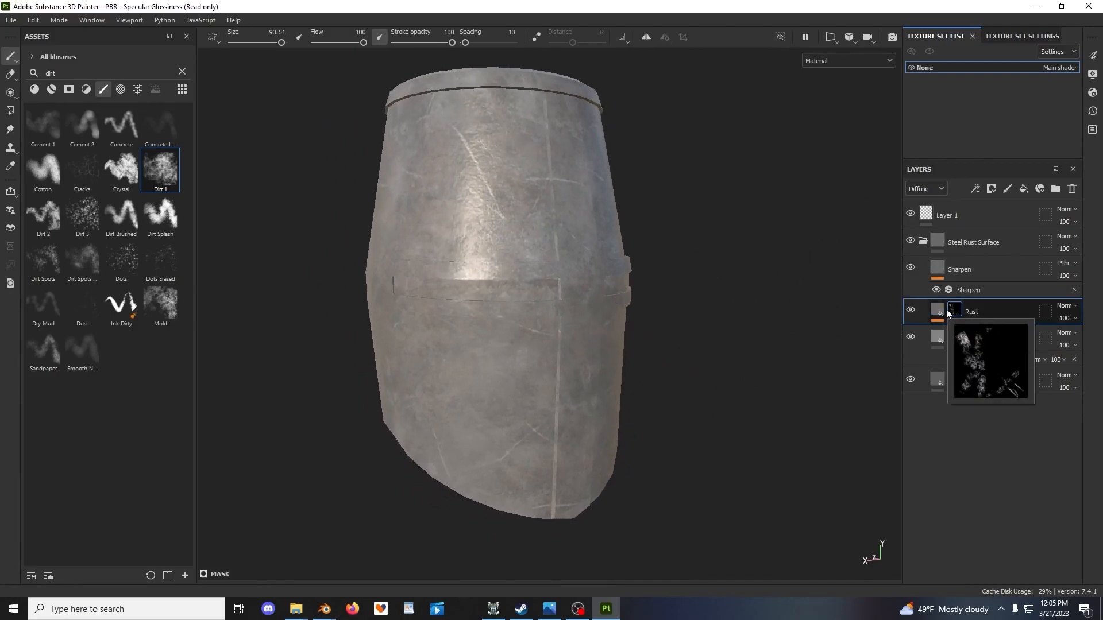
alt+drag(701, 338, 716, 329)
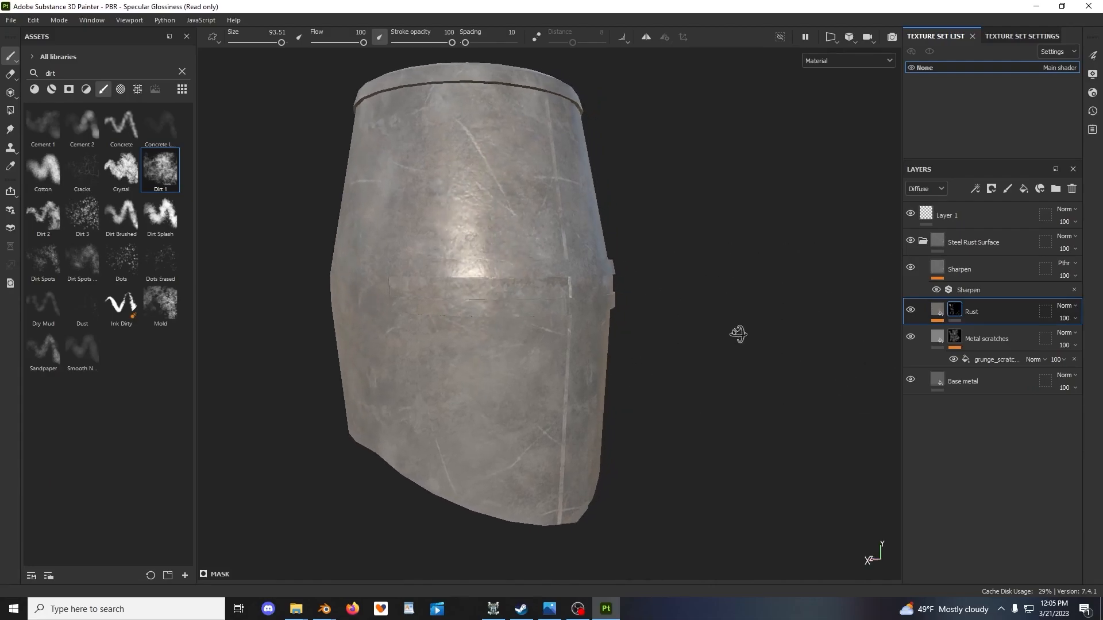
alt+drag(739, 394, 620, 372)
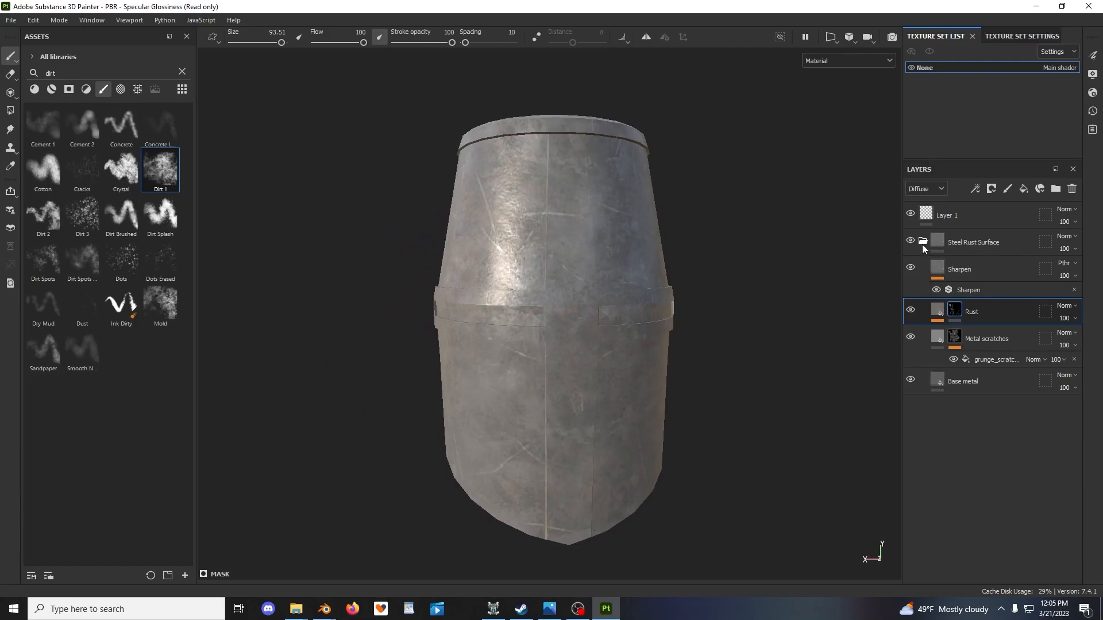
mouse_move(664, 453)
alt+mouse_down()
mouse_move(664, 401)
mouse_move(660, 411)
mouse_move(731, 423)
mouse_move(693, 441)
mouse_move(689, 401)
mouse_move(684, 423)
mouse_move(697, 387)
alt+mouse_up()
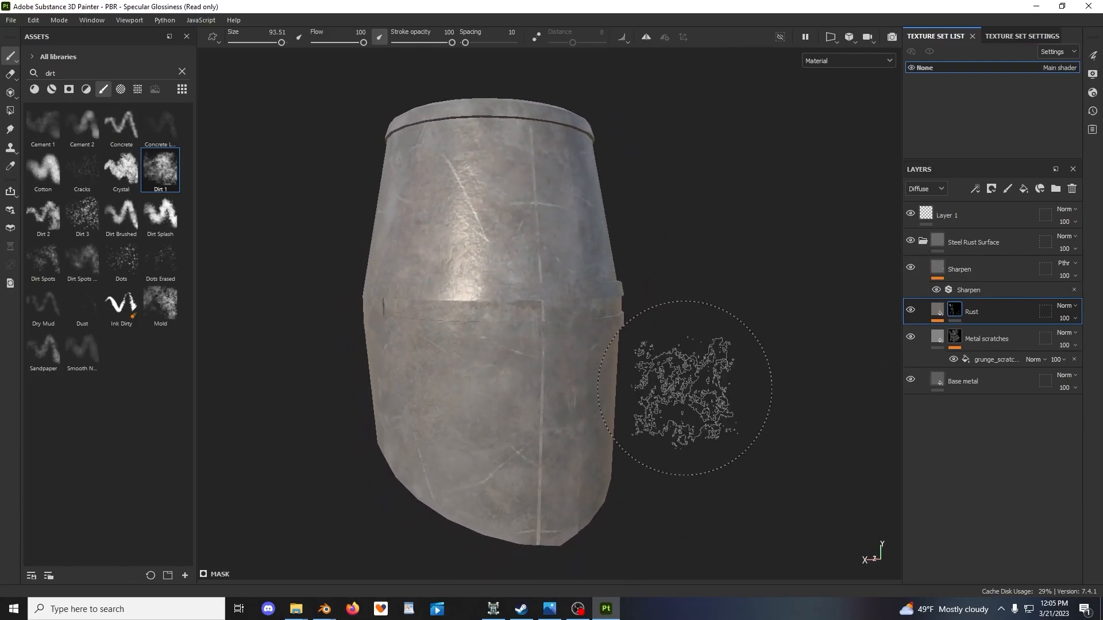
Collapse the Steel Rust Surface group and add a new fill layer directly above it
click(926, 243)
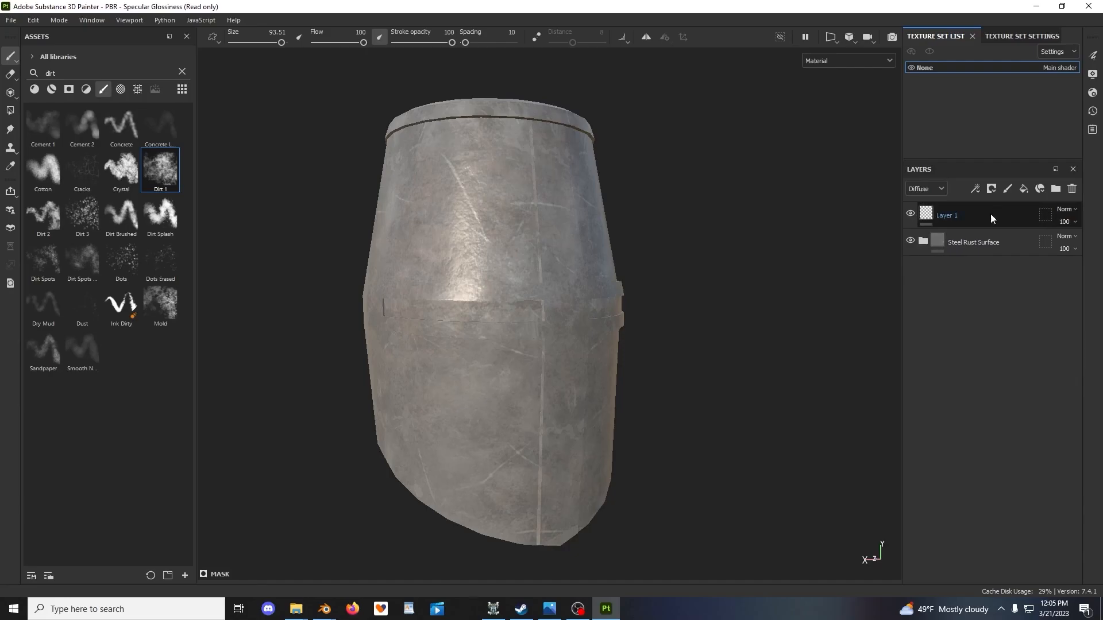
click(963, 249)
click(1023, 192)
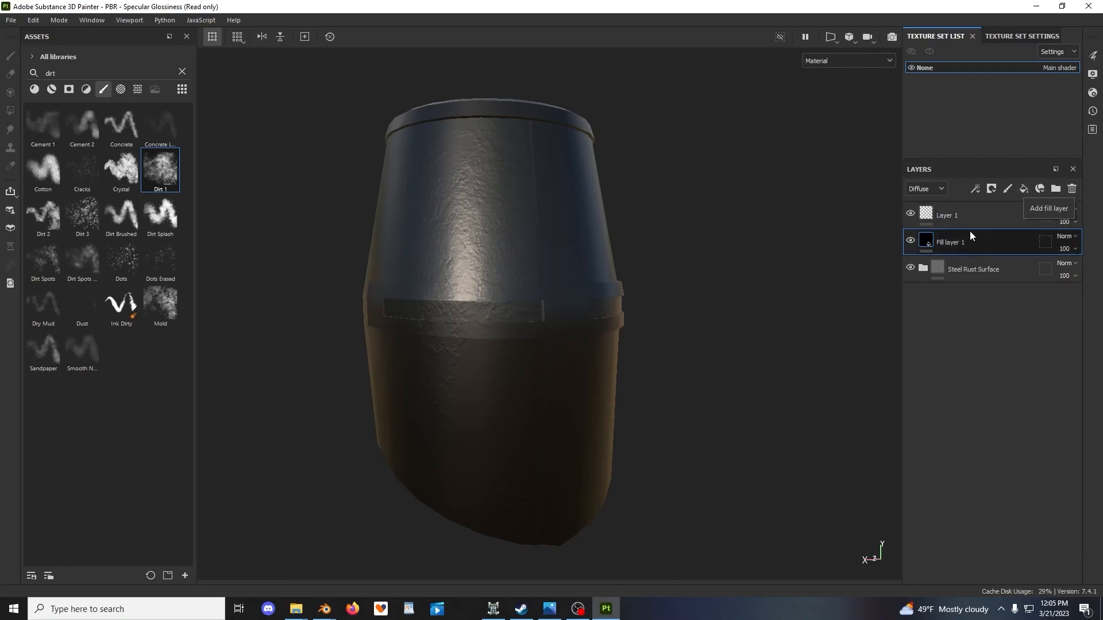
alt+drag(672, 372, 638, 367)
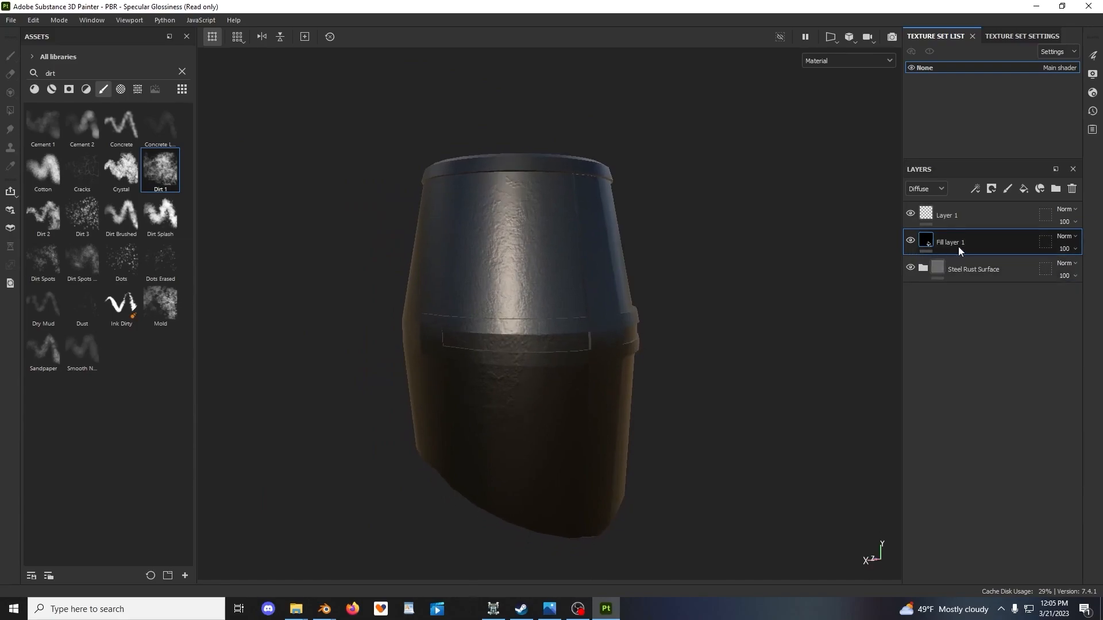
alt+drag(749, 336, 688, 336)
alt+middle_drag(688, 336, 694, 313)
scroll(694, 313, up, 2)
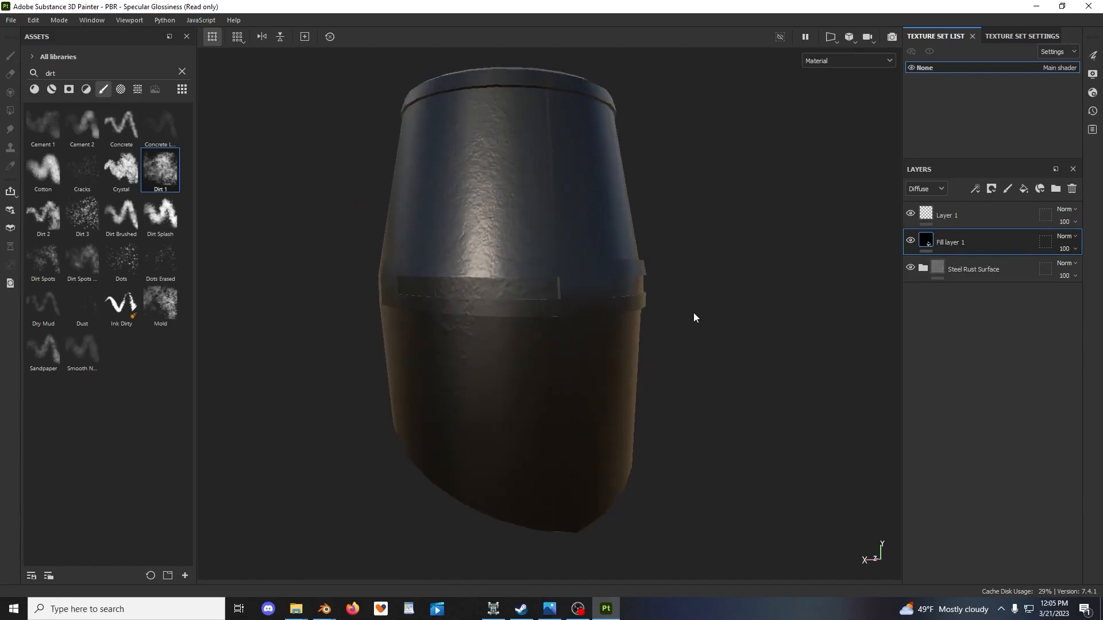
alt+drag(723, 310, 697, 278)
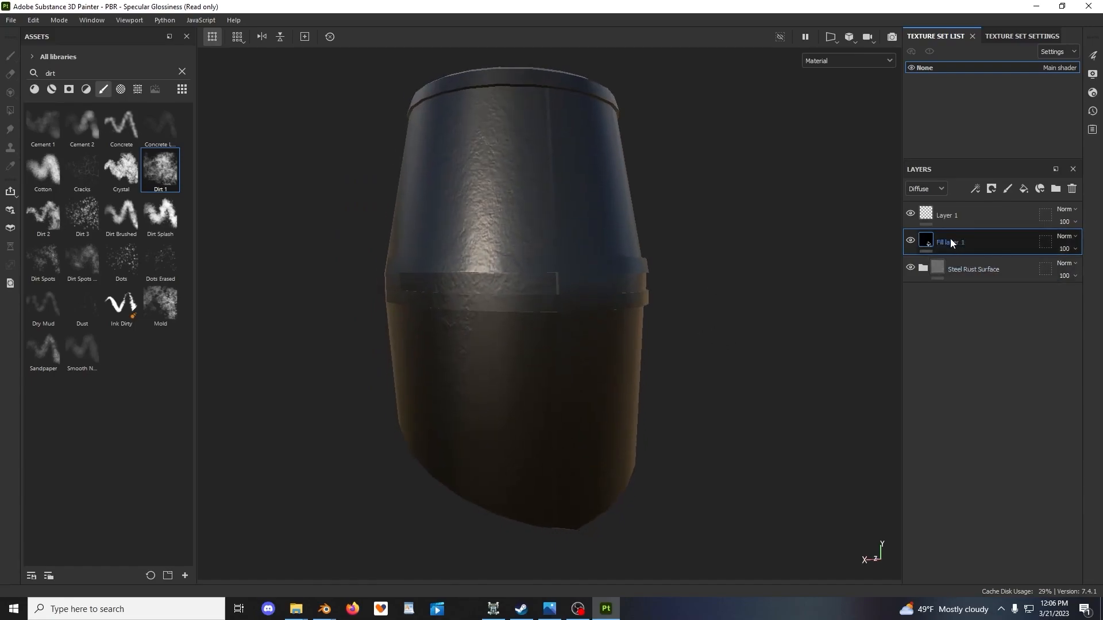
Add a black mask to Fill layer 1 above the Steel Rust Surface group
right_click(943, 244)
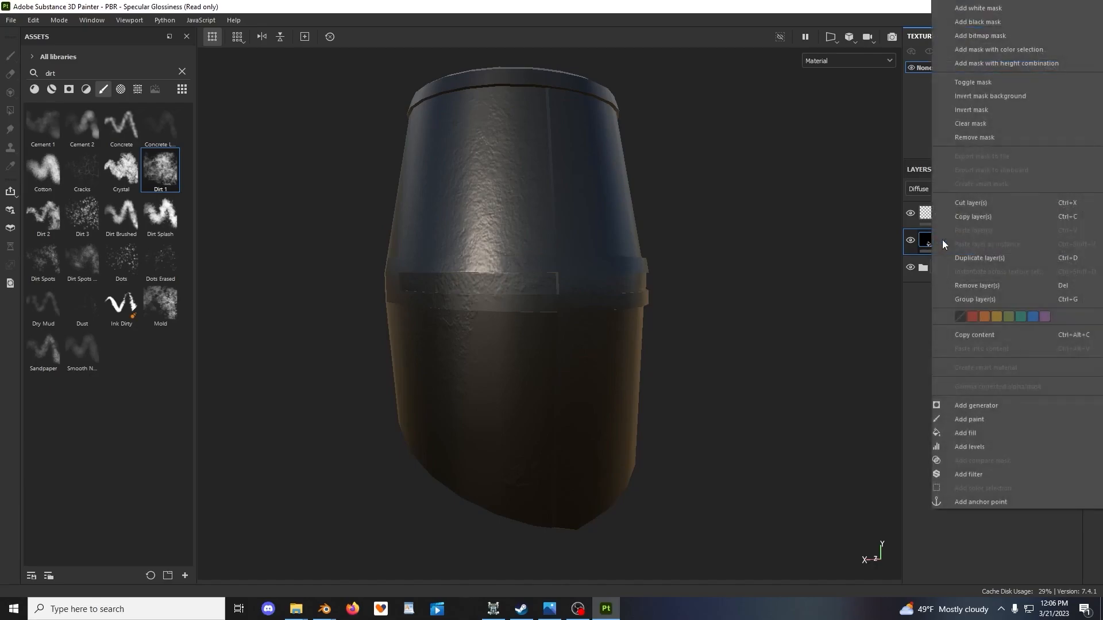
click(1000, 23)
click(922, 269)
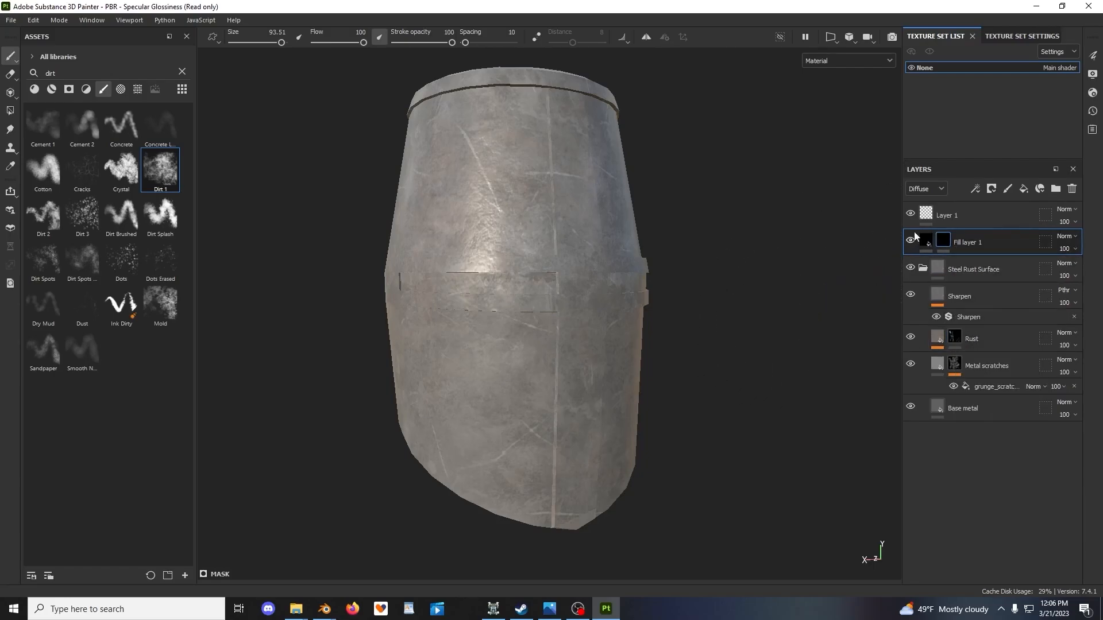
click(922, 268)
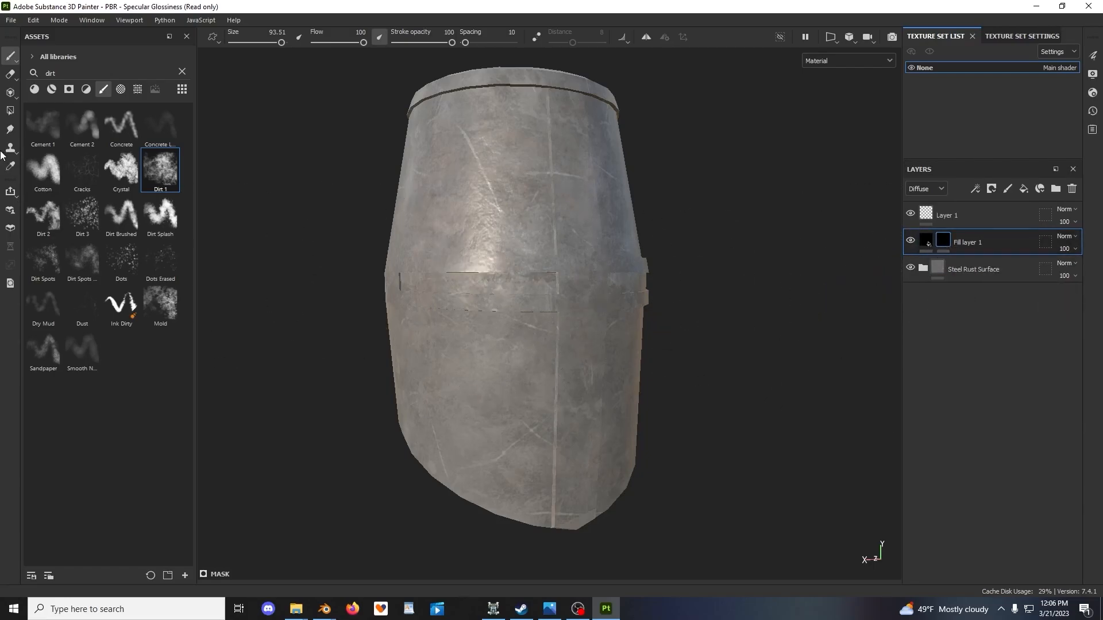
Try Dirt 1 brush strokes on the helmet through Fill layer 1's mask, and replace the mask with a fresh black one
mouse_move(534, 254)
alt+mouse_down()
mouse_move(569, 362)
mouse_move(523, 323)
mouse_move(586, 351)
mouse_move(534, 373)
mouse_move(442, 287)
alt+mouse_up()
mouse_move(443, 287)
alt+mouse_down()
mouse_move(662, 353)
mouse_move(543, 307)
mouse_move(519, 318)
alt+mouse_up()
alt+drag(519, 318, 608, 353)
alt+middle_drag(608, 353, 618, 305)
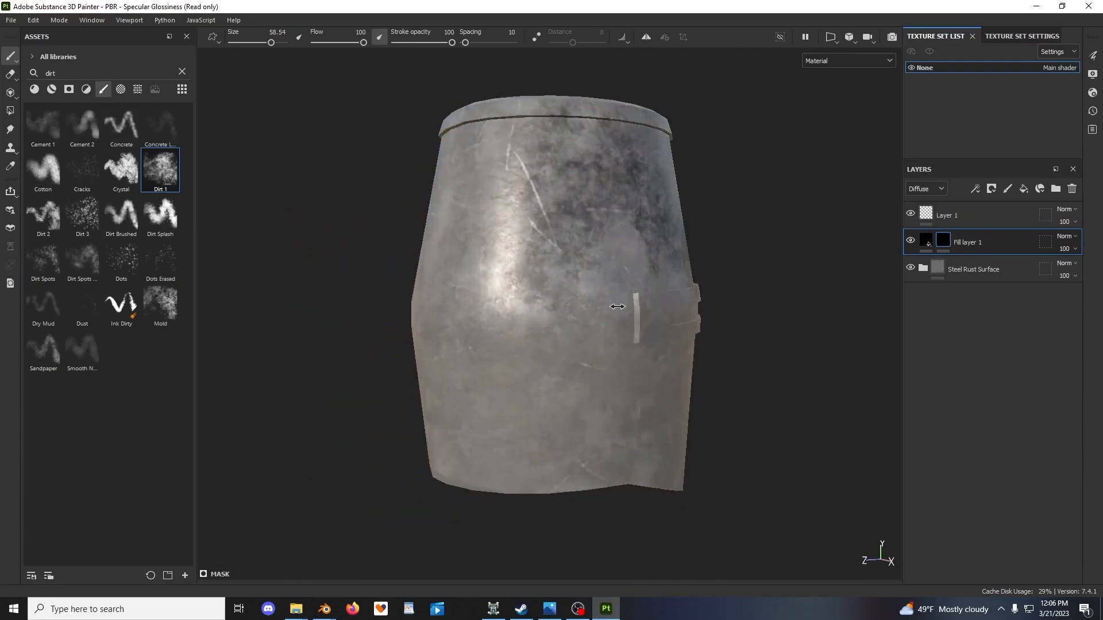
alt+drag(618, 305, 641, 364)
mouse_move(557, 394)
mouse_down()
mouse_move(434, 341)
mouse_move(433, 371)
mouse_up()
alt+drag(433, 370, 528, 327)
mouse_move(528, 328)
alt+middle_down()
mouse_move(632, 368)
mouse_move(608, 361)
alt+middle_up()
mouse_move(598, 322)
mouse_down()
mouse_move(492, 268)
mouse_move(454, 347)
mouse_move(499, 345)
mouse_up()
alt+drag(805, 345, 712, 316)
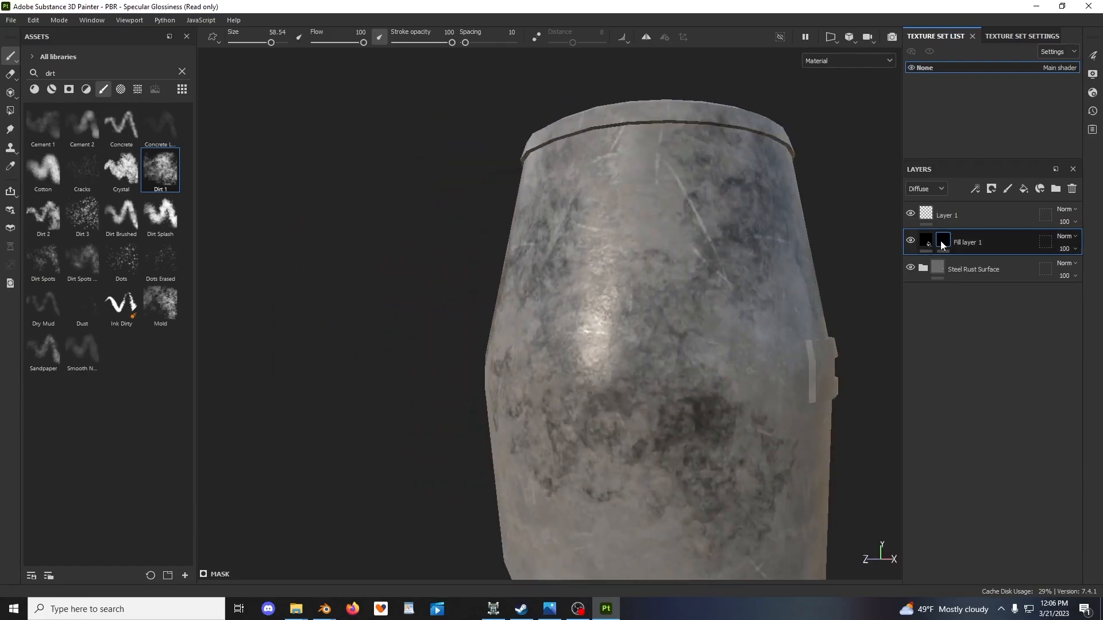
right_click(941, 242)
click(974, 22)
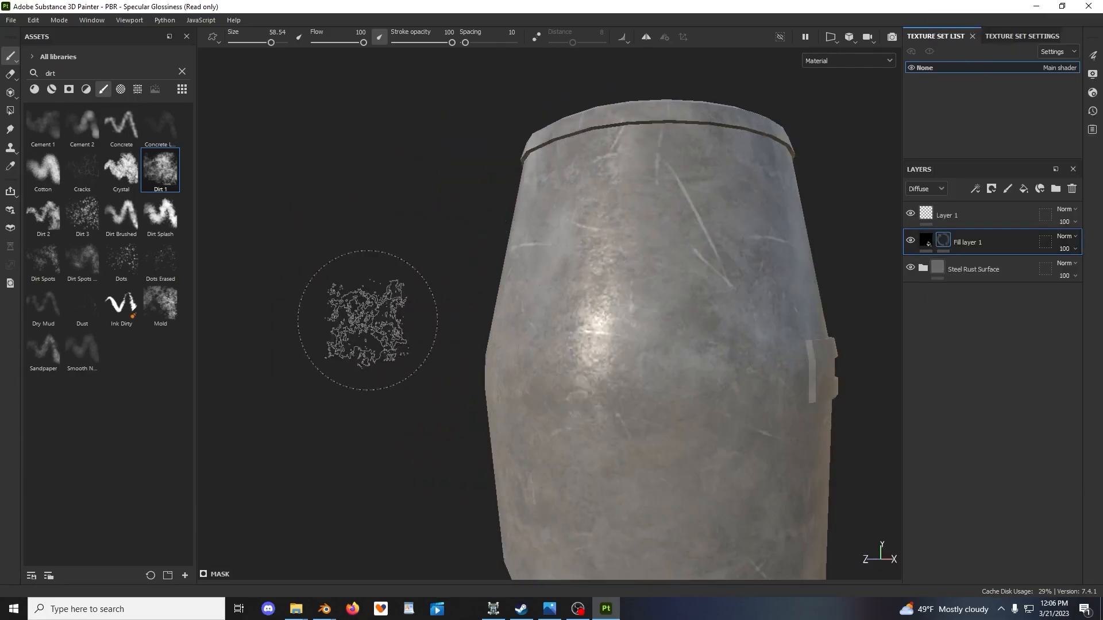
Clear the brush search and try the coarser Cracks brush on the side of the helmet
key(BackSpace)
key(BackSpace)
key(BackSpace)
key(BackSpace)
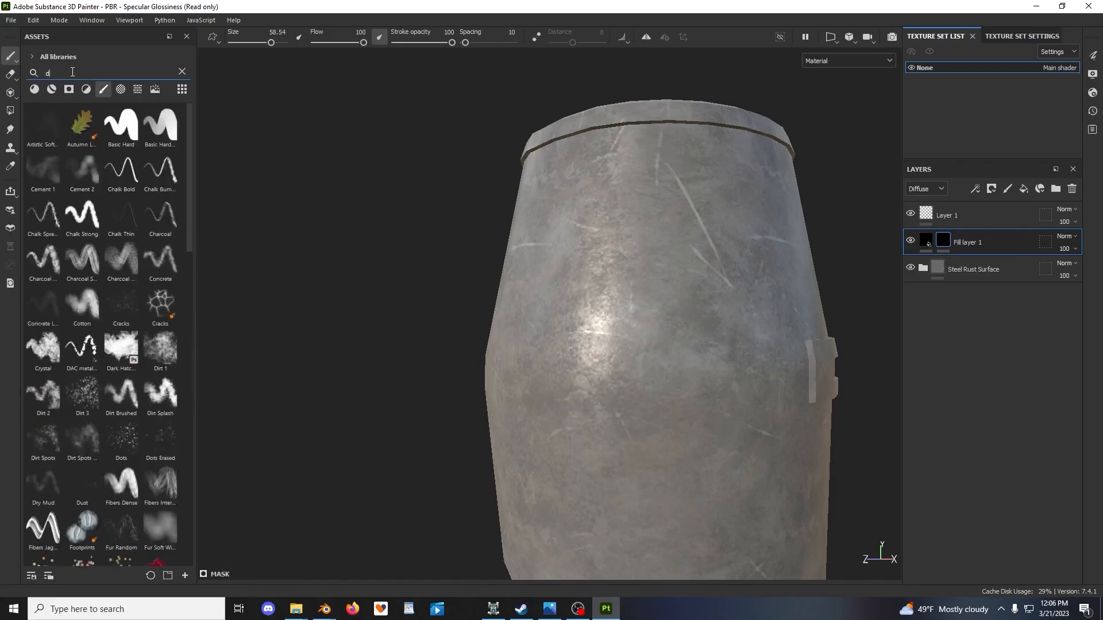
scroll(129, 382, down, 4)
click(160, 244)
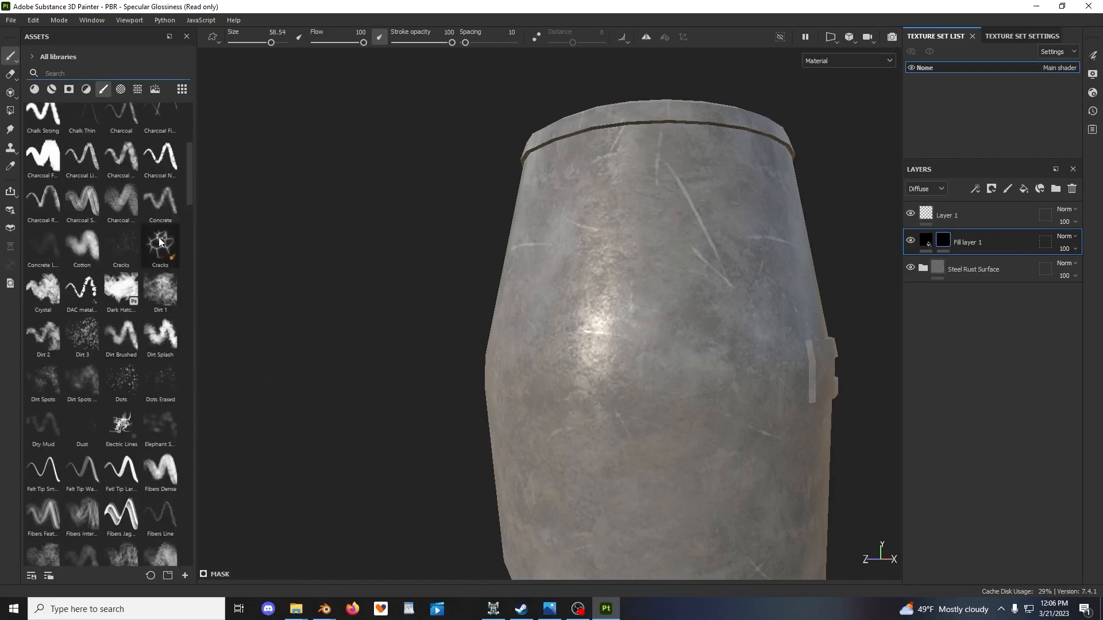
scroll(536, 357, down, 2)
alt+middle_drag(536, 356, 403, 319)
click(432, 315)
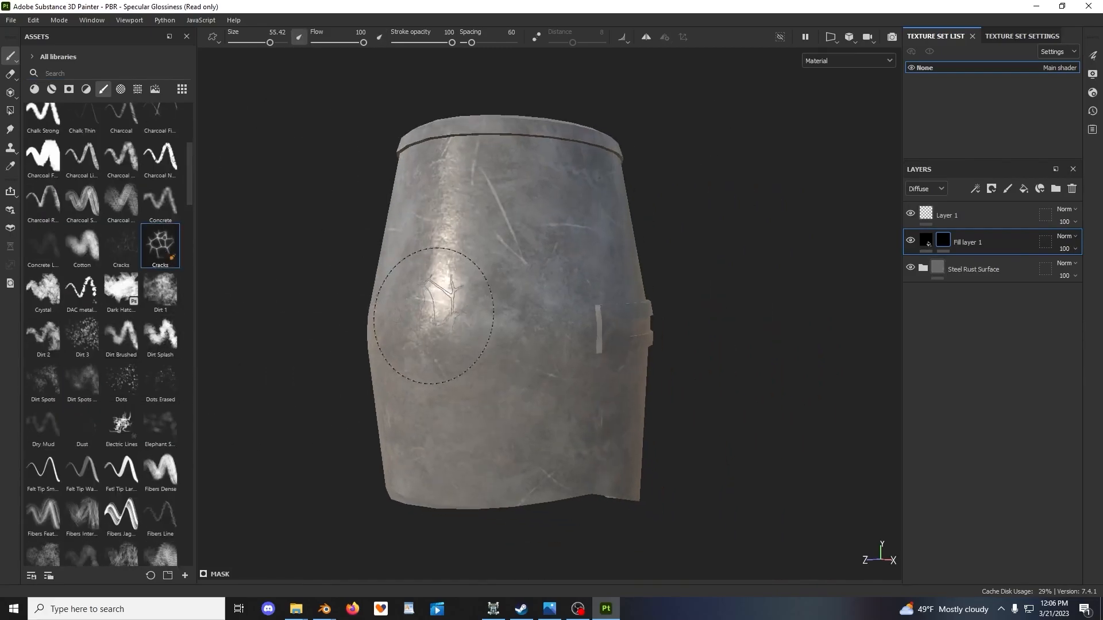
alt+drag(502, 298, 489, 281)
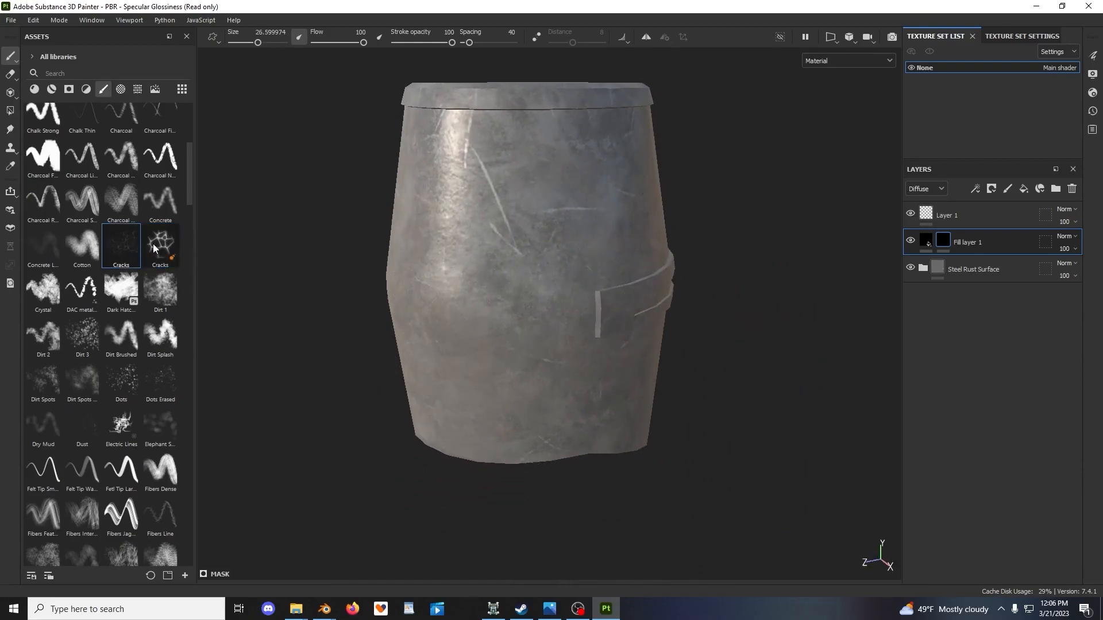
Set the finer Cracks brush to size 59.58 for painting on the mask
right_click(591, 377)
scroll(628, 407, down, 10)
right_click(567, 335)
ctrl+right_drag(494, 277, 499, 278)
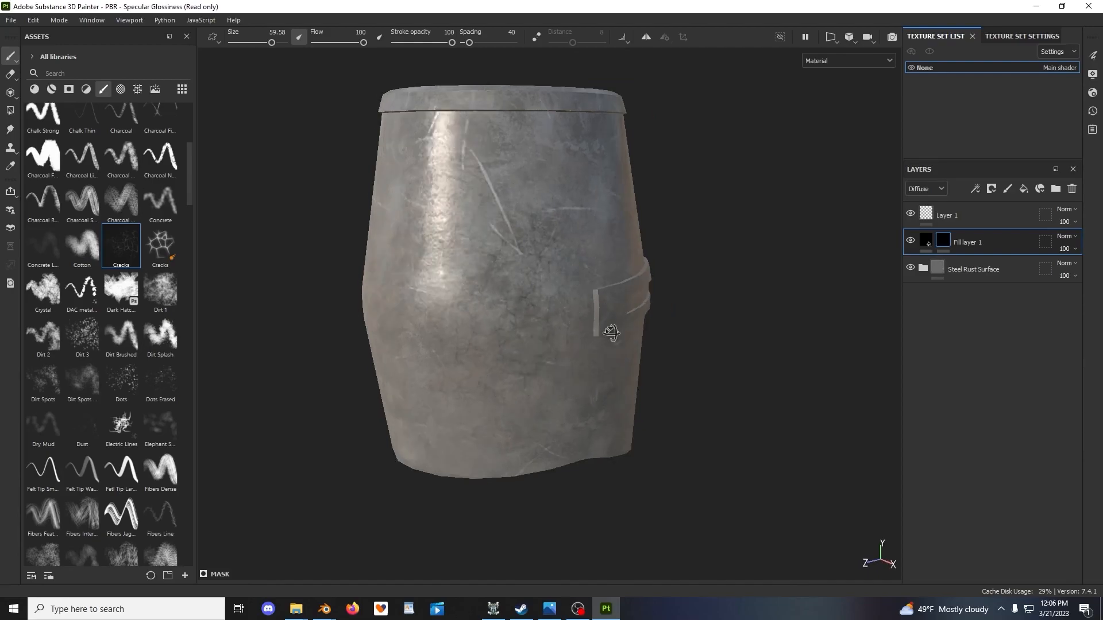
Paint fine cracks over the middle and lower part of the helmet's side on Fill layer 1's mask
scroll(505, 398, up, 3)
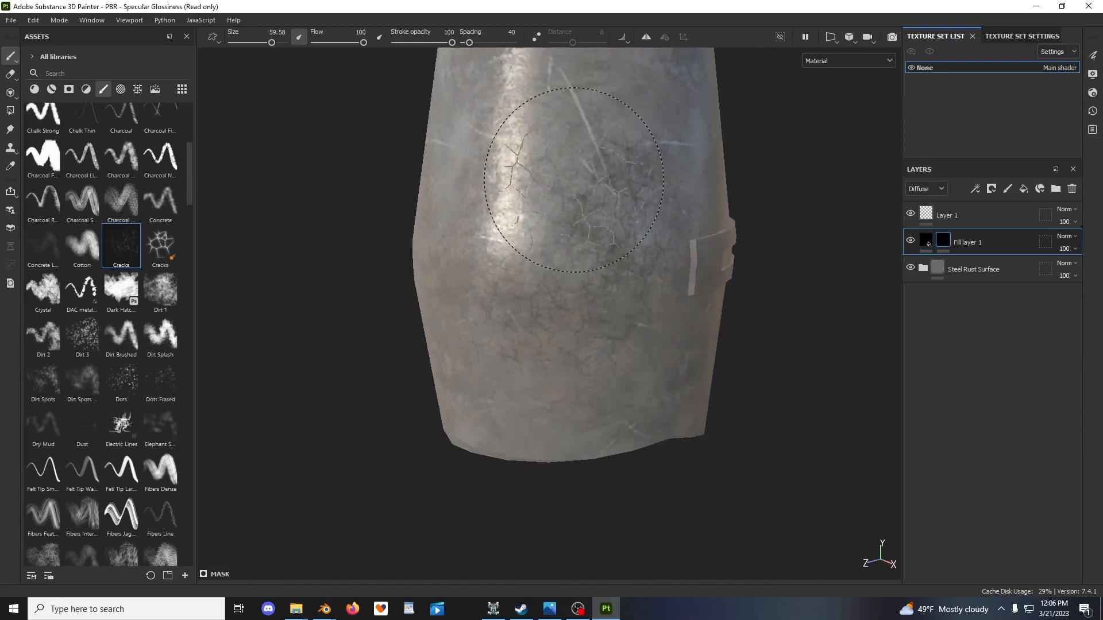
alt+drag(574, 180, 644, 193)
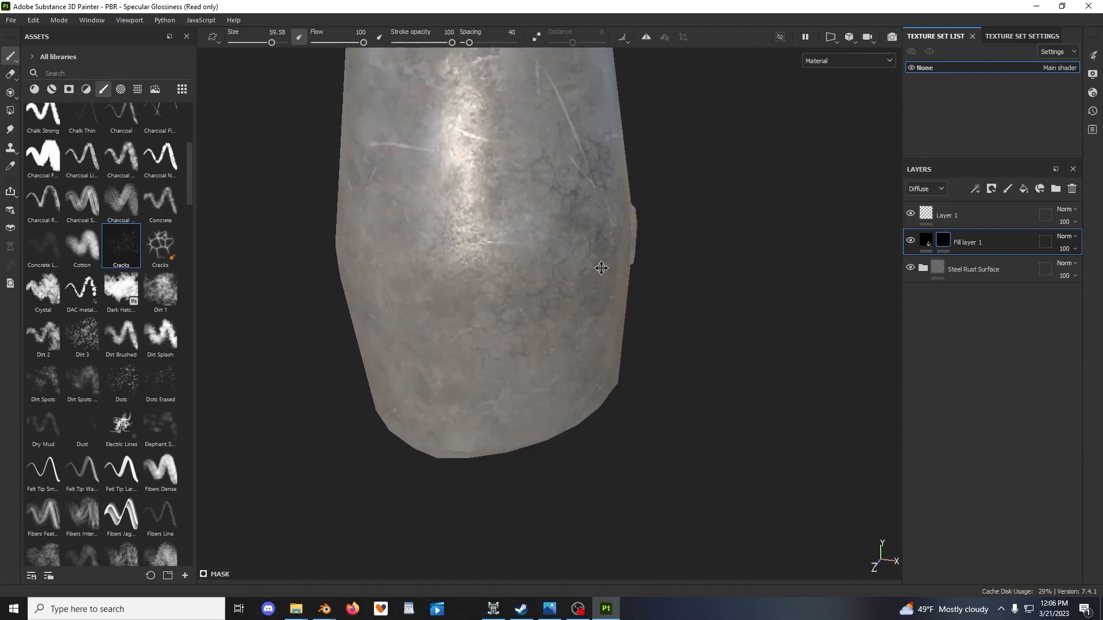
alt+middle_drag(458, 192, 500, 239)
alt+drag(520, 343, 586, 411)
mouse_move(550, 235)
alt+mouse_down()
mouse_move(540, 186)
mouse_move(556, 253)
alt+mouse_up()
alt+middle_drag(557, 313, 529, 256)
alt+drag(529, 256, 498, 250)
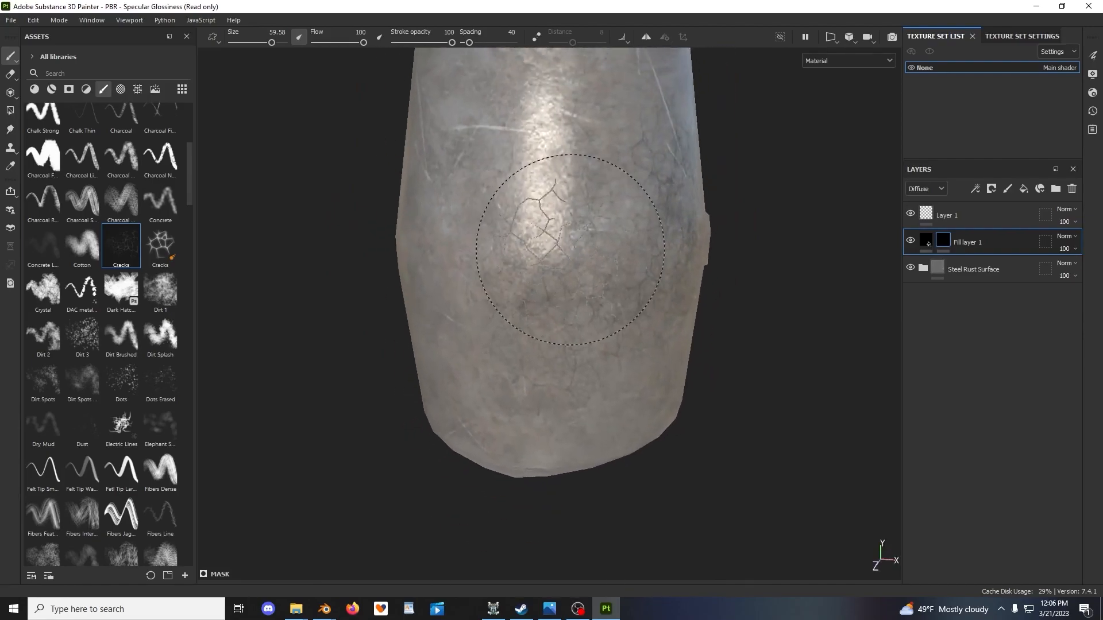
alt+middle_drag(542, 248, 575, 234)
mouse_move(683, 405)
alt+mouse_down()
mouse_move(505, 364)
mouse_move(601, 409)
alt+mouse_up()
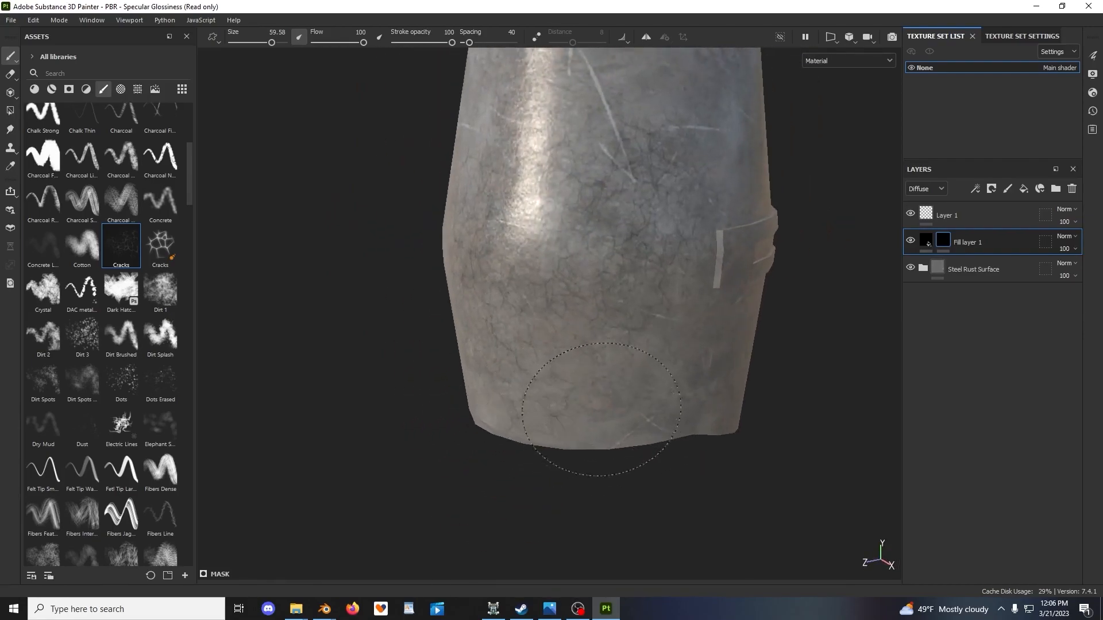
Extend the crack painting around the helmet's upper side above the raised band
alt+middle_drag(702, 227, 579, 381)
alt+drag(579, 381, 533, 356)
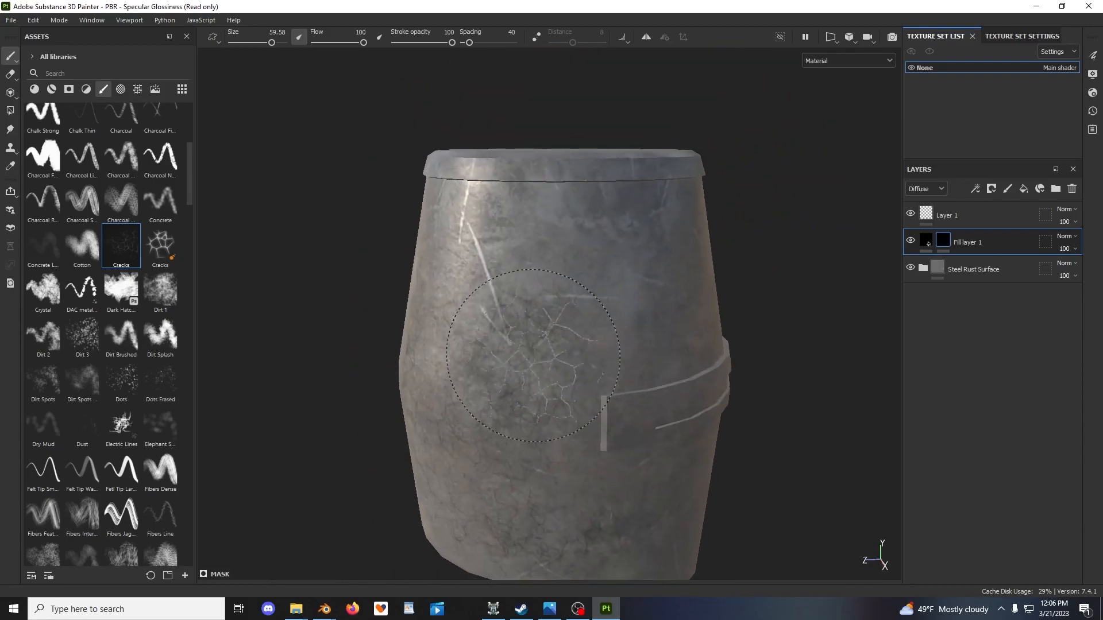
alt+drag(689, 296, 593, 320)
alt+middle_drag(684, 339, 596, 281)
alt+drag(595, 281, 593, 321)
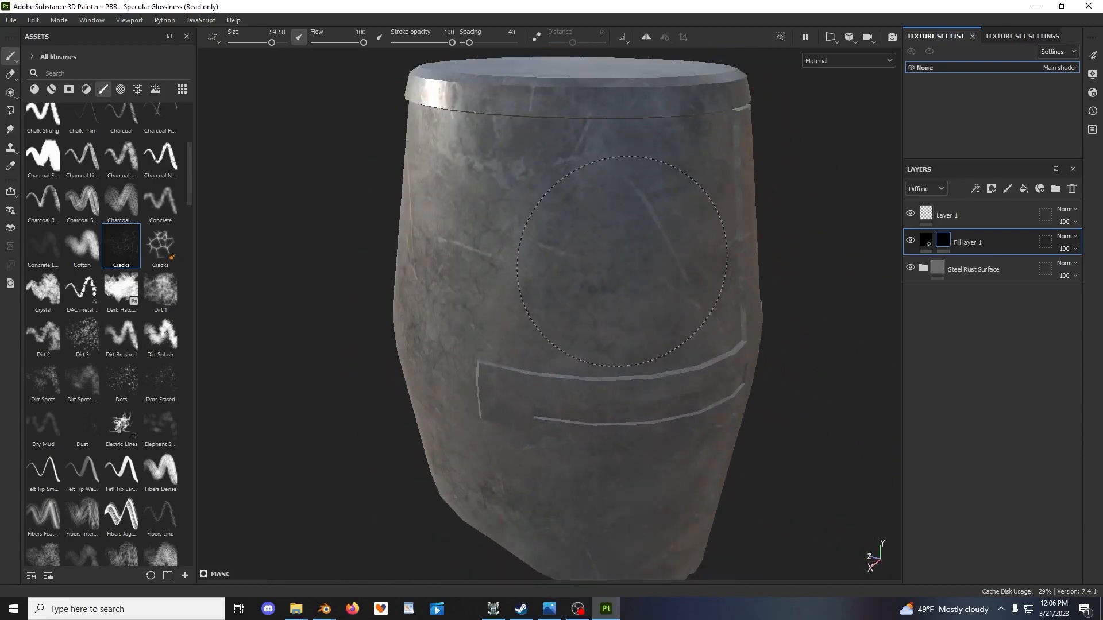
Set Fill layer 1's diffuse color to a strong red and check the cracks around the helmet
click(927, 240)
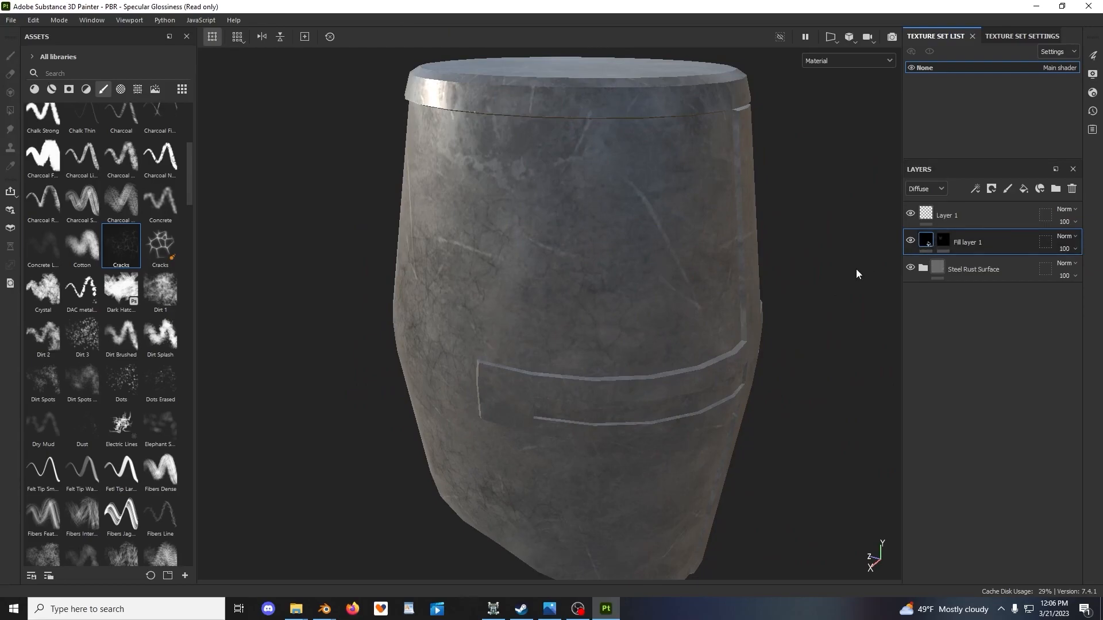
alt+drag(808, 262, 747, 284)
alt+middle_drag(747, 283, 661, 254)
right_click(702, 176)
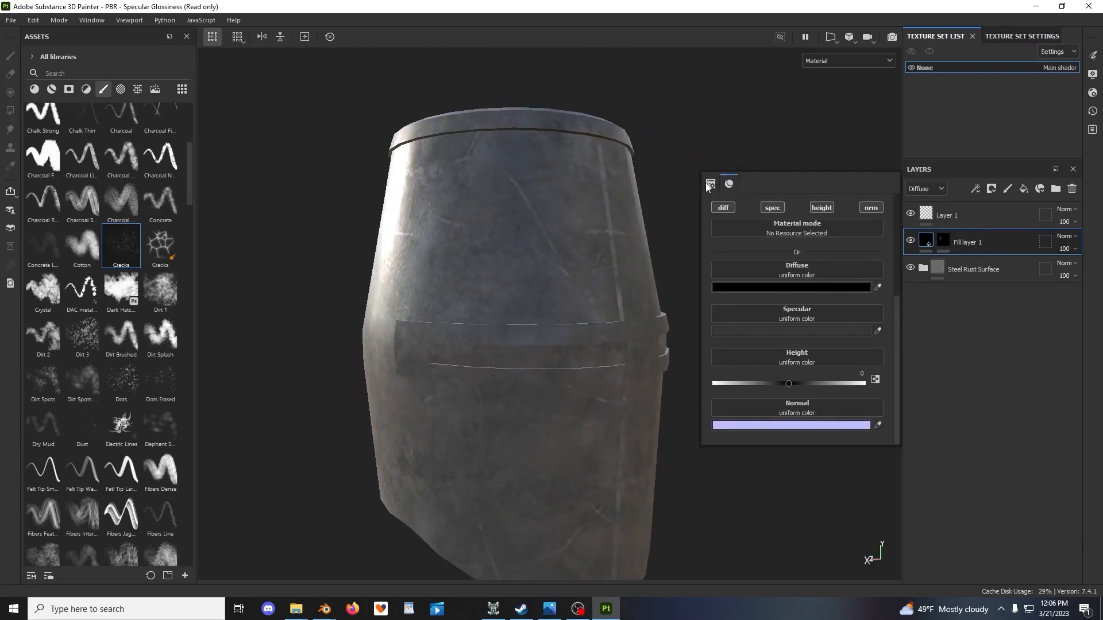
click(773, 289)
drag(855, 510, 893, 497)
click(987, 506)
alt+drag(588, 234, 720, 257)
shift+right_drag(720, 257, 640, 298)
alt+drag(567, 299, 854, 264)
Shift Fill layer 1's diffuse color to orange-red C21B00
click(926, 240)
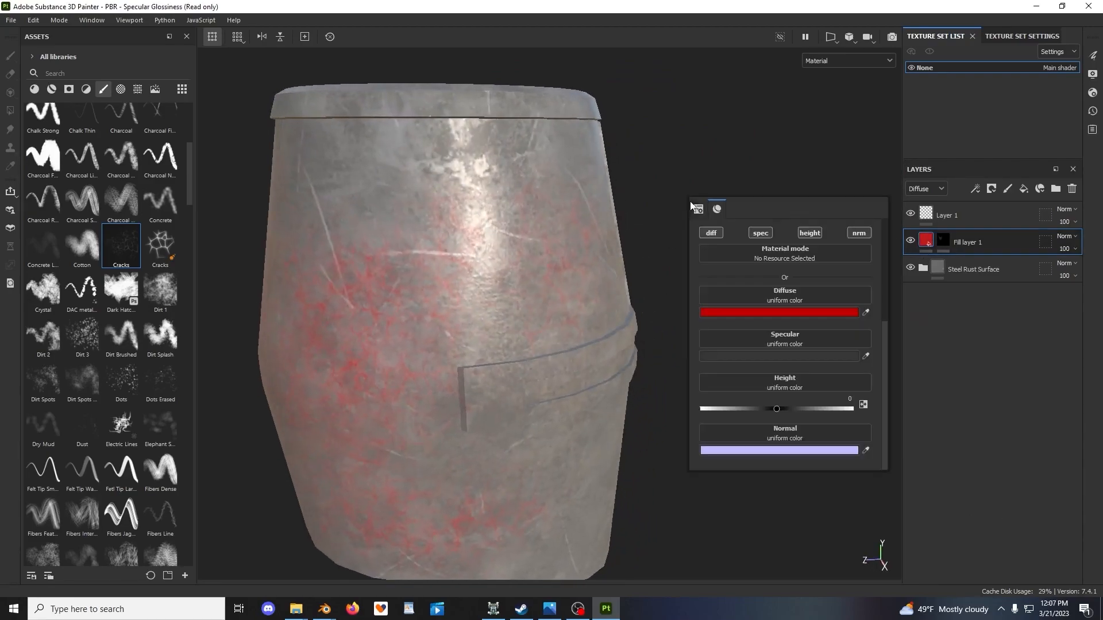
click(774, 315)
drag(920, 425, 919, 422)
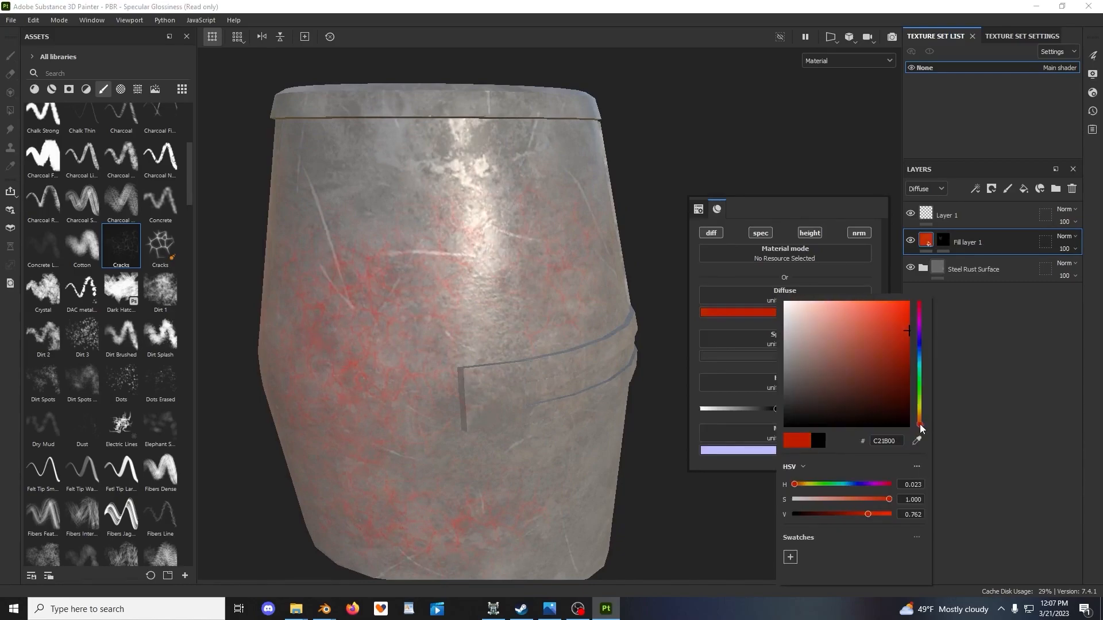
click(594, 205)
Change Fill layer 1's diffuse color to rusty orange-brown 943500
right_click(736, 378)
click(740, 357)
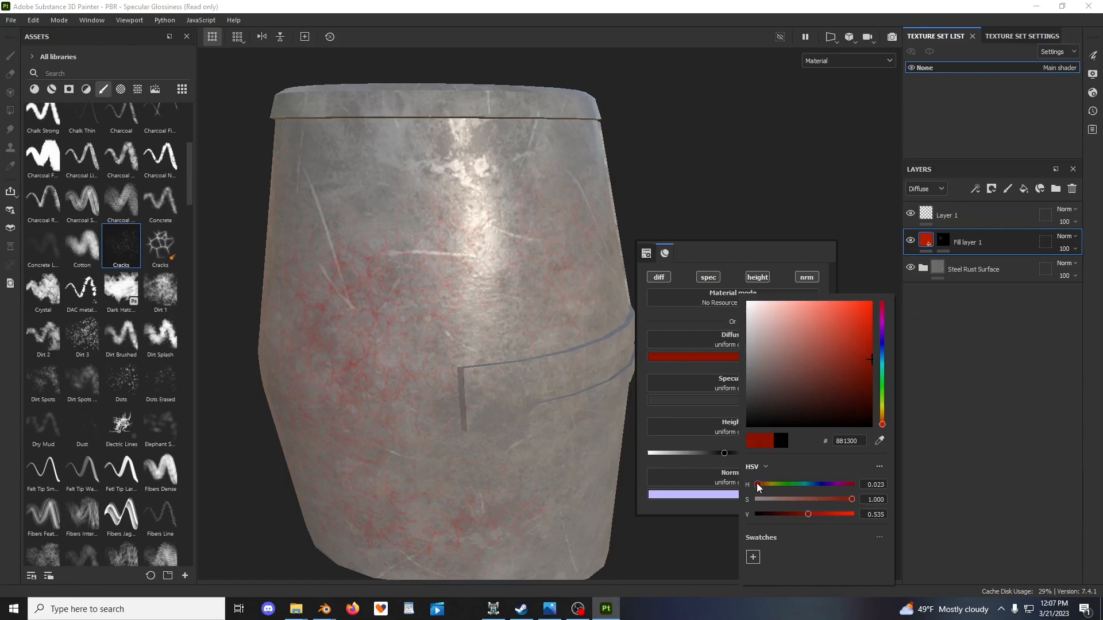
drag(757, 484, 749, 485)
drag(809, 513, 813, 513)
drag(882, 426, 884, 424)
click(653, 144)
Examine the recolored cracks on the helmet's side from several angles, with Fill layer 1's mask selected
scroll(560, 281, down, 3)
mouse_move(550, 296)
alt+mouse_down()
mouse_move(525, 367)
mouse_move(536, 251)
mouse_move(515, 282)
alt+mouse_up()
click(943, 240)
mouse_move(601, 316)
alt+mouse_down()
mouse_move(717, 344)
mouse_move(571, 308)
alt+mouse_up()
alt+middle_drag(553, 344, 511, 270)
alt+drag(511, 269, 451, 273)
scroll(636, 296, up, 2)
shift+right_drag(636, 295, 702, 312)
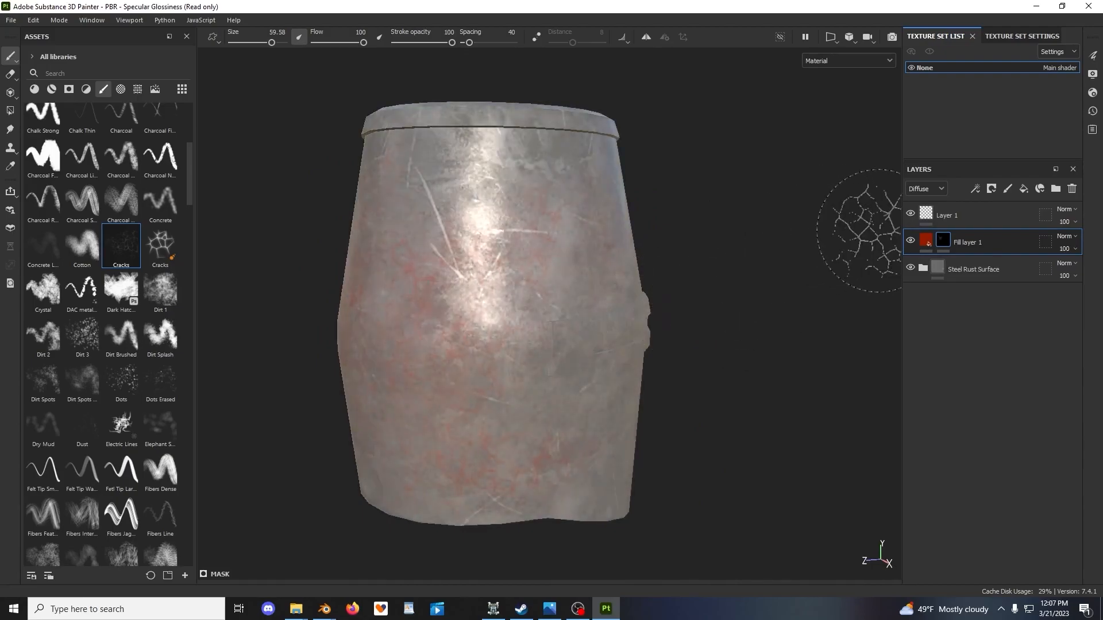
Replace Fill layer 1's painted mask with a new black mask
click(923, 244)
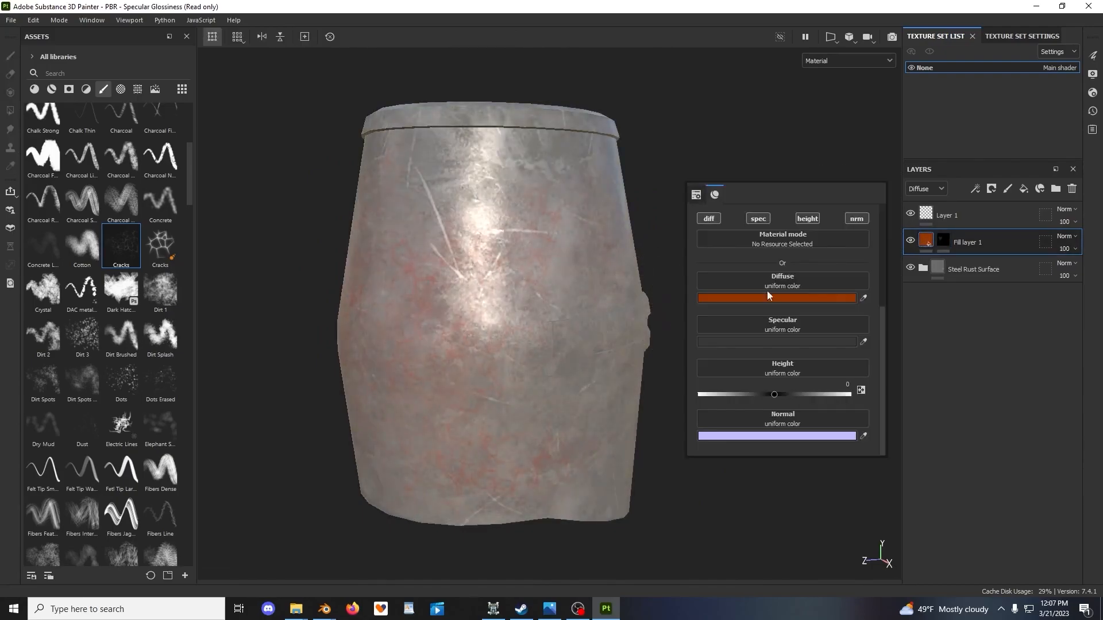
right_click(946, 244)
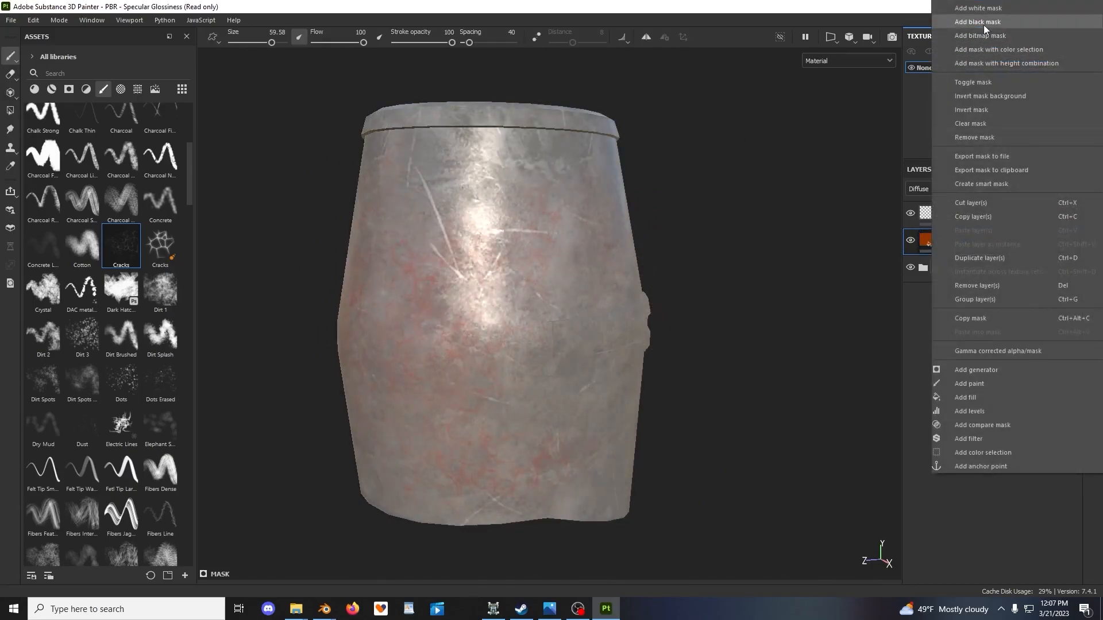
click(983, 25)
Set Fill layer 1's diffuse color to dark red 591111
click(926, 241)
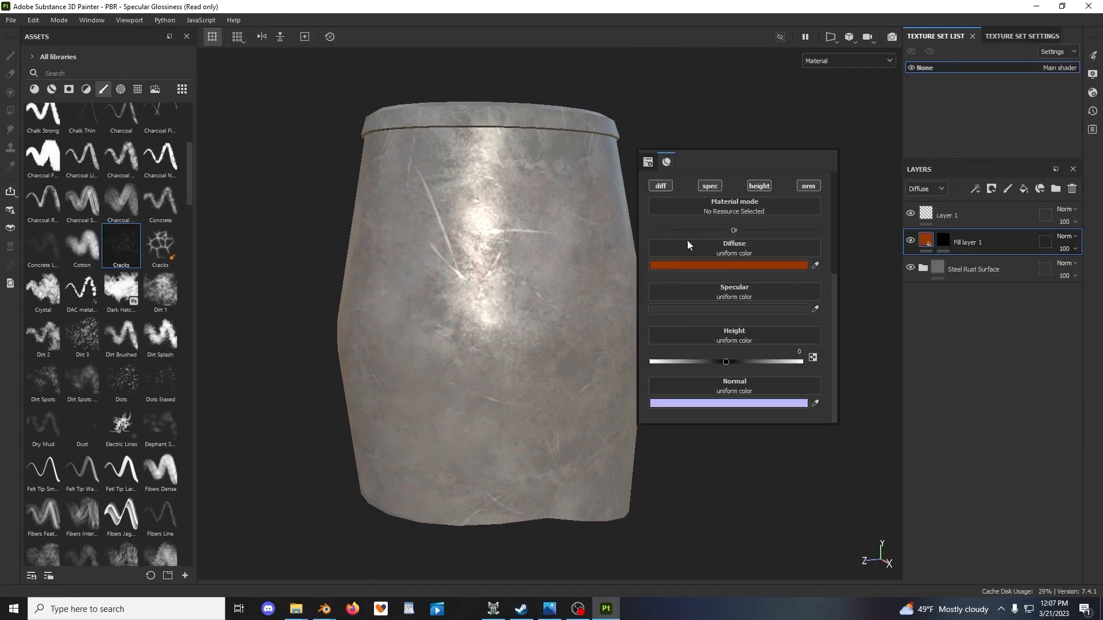
click(737, 268)
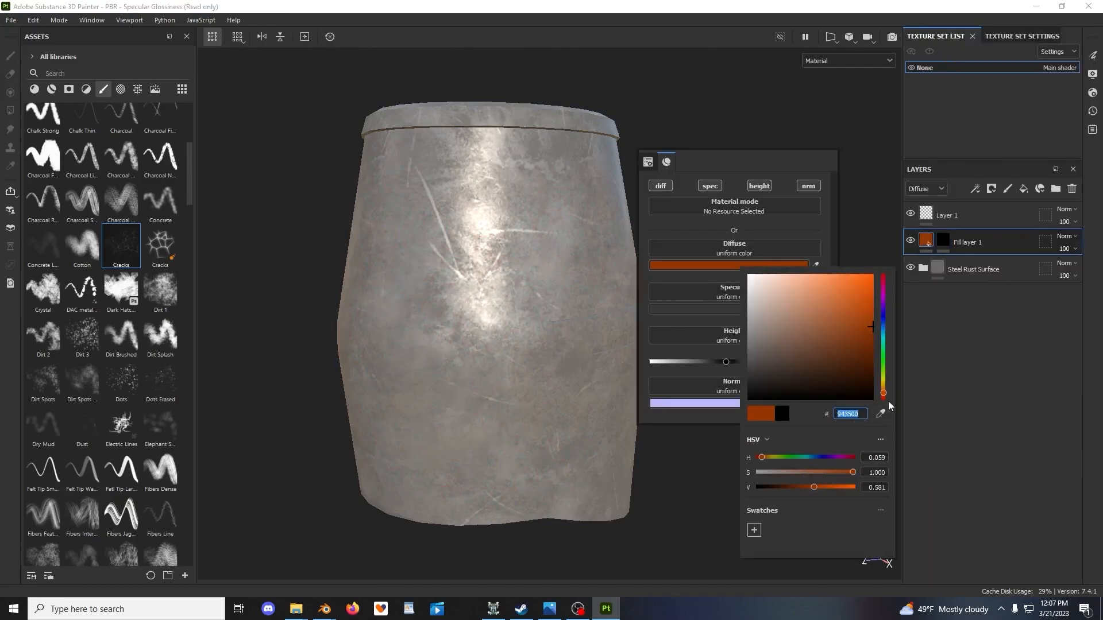
drag(884, 395, 888, 439)
drag(812, 491, 794, 491)
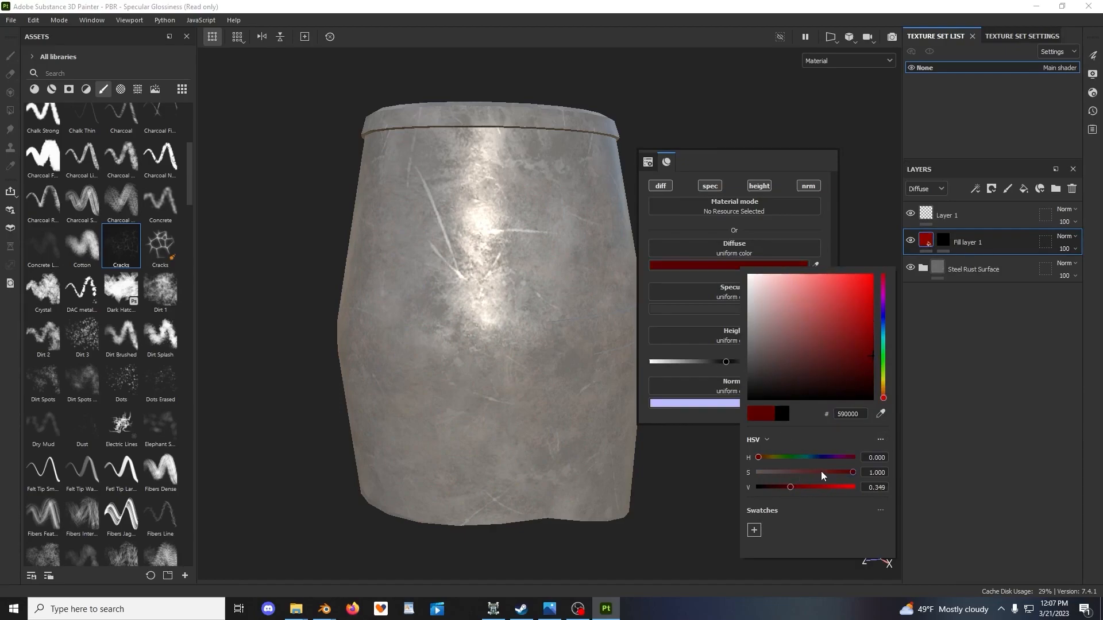
mouse_move(835, 474)
mouse_down()
mouse_move(825, 474)
mouse_move(836, 473)
mouse_up()
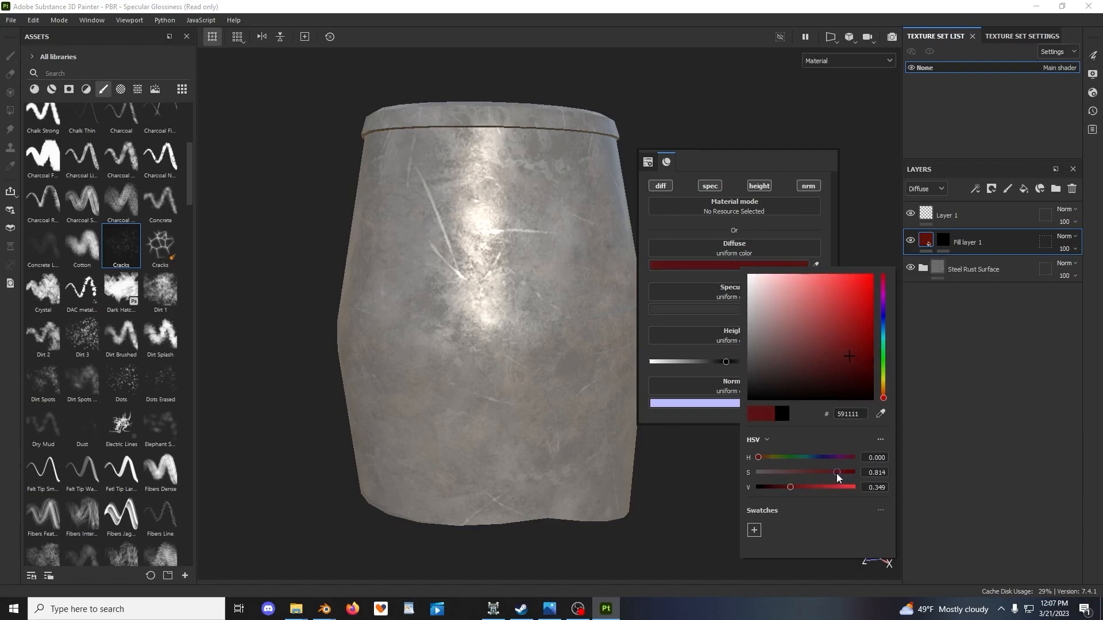
click(697, 143)
alt+drag(768, 289, 606, 336)
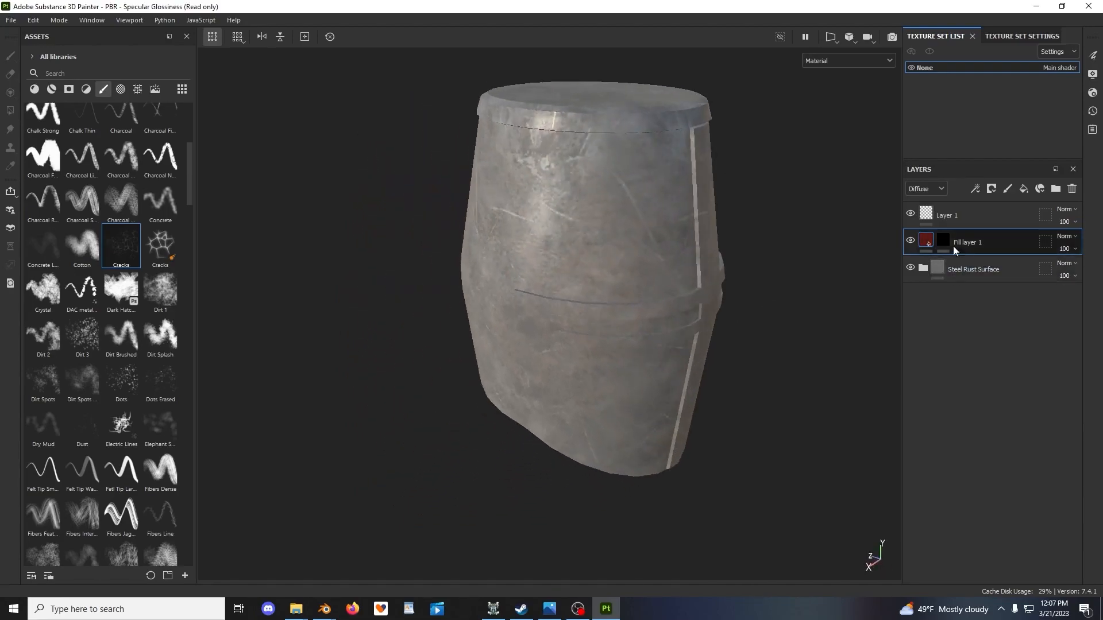
Fill the helmet's upper body with the dark red in Fill layer 1's mask using Polygon Fill
click(944, 241)
alt+drag(713, 318, 568, 363)
scroll(569, 363, up, 2)
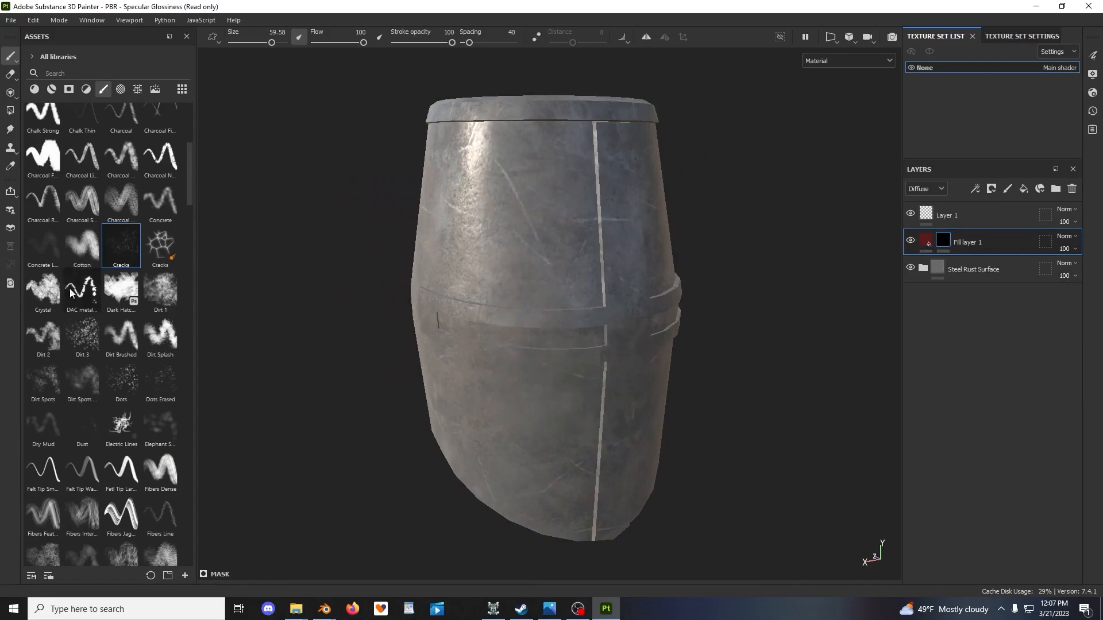
scroll(118, 304, up, 5)
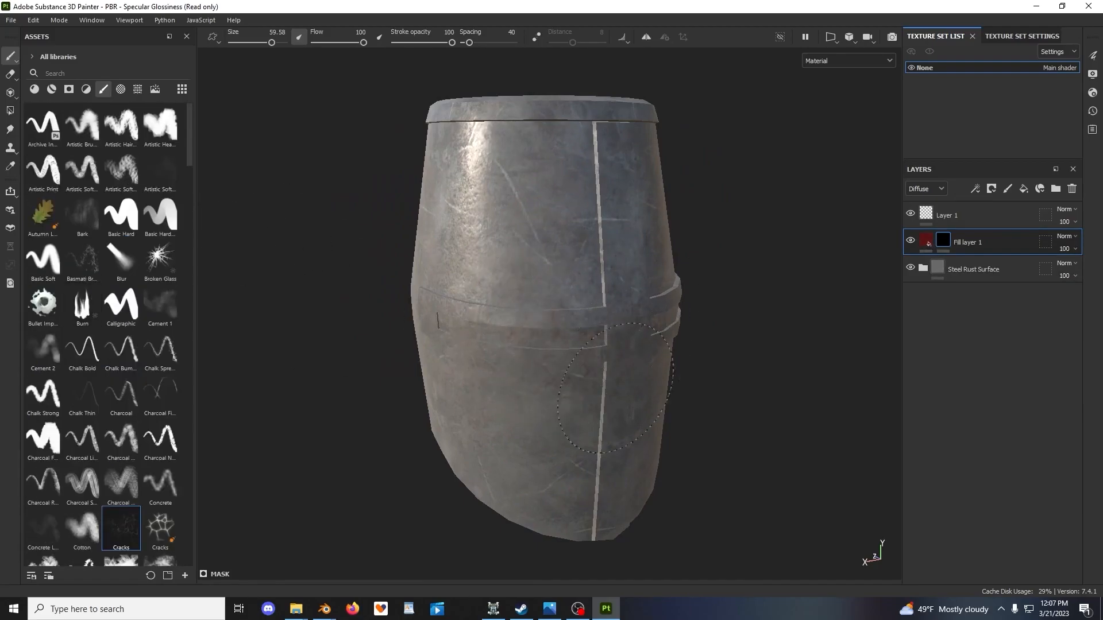
alt+drag(670, 299, 836, 245)
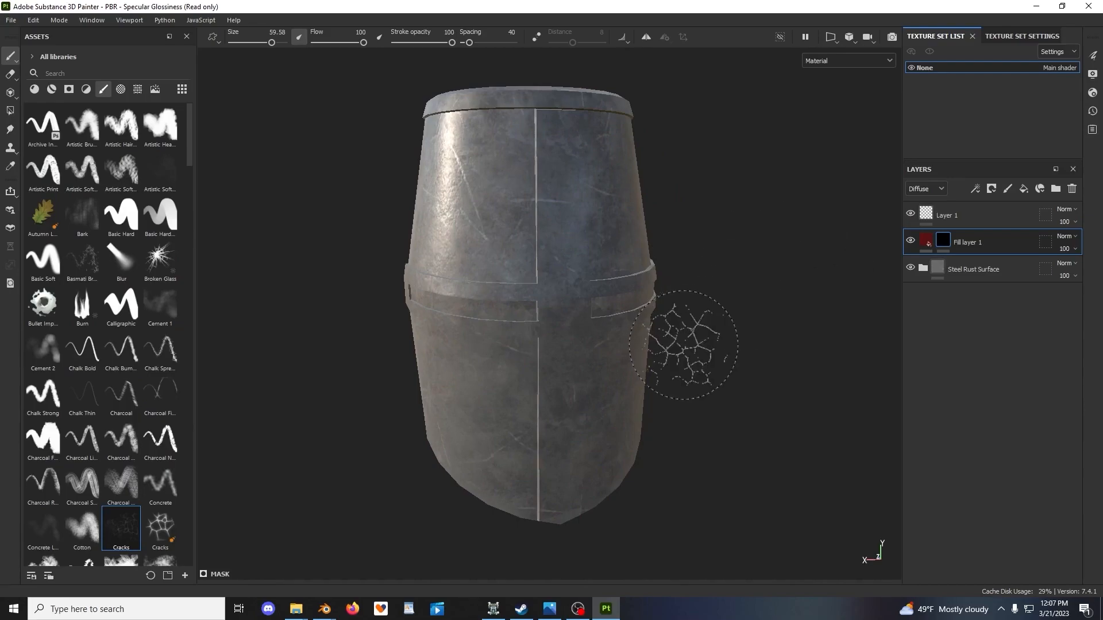
mouse_move(706, 159)
alt+mouse_down()
mouse_move(705, 242)
mouse_move(738, 266)
mouse_move(676, 259)
alt+mouse_up()
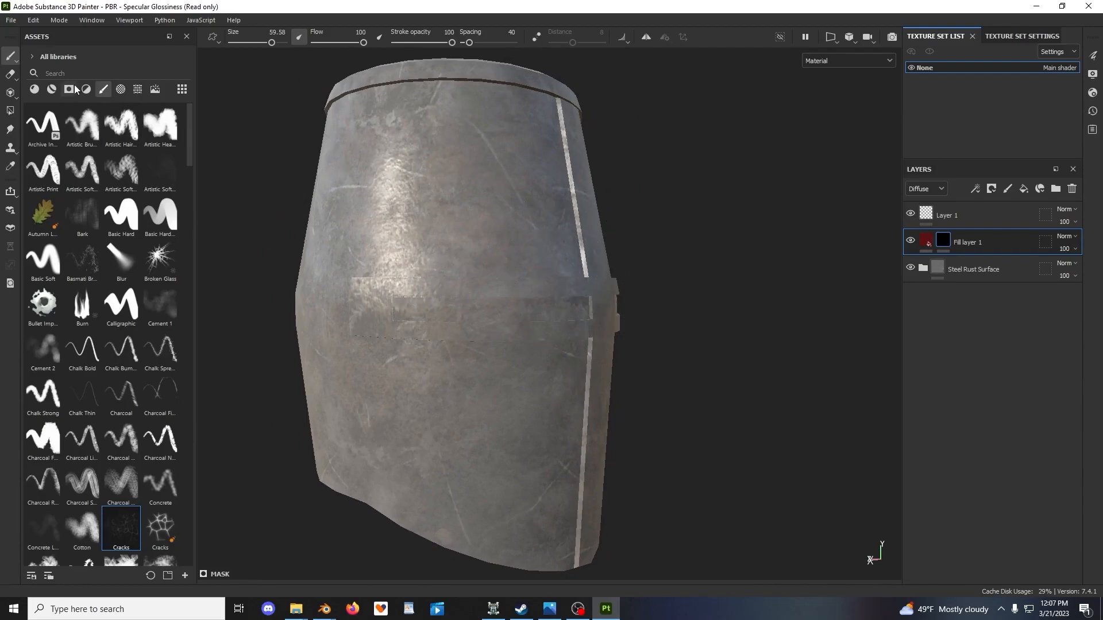
click(10, 113)
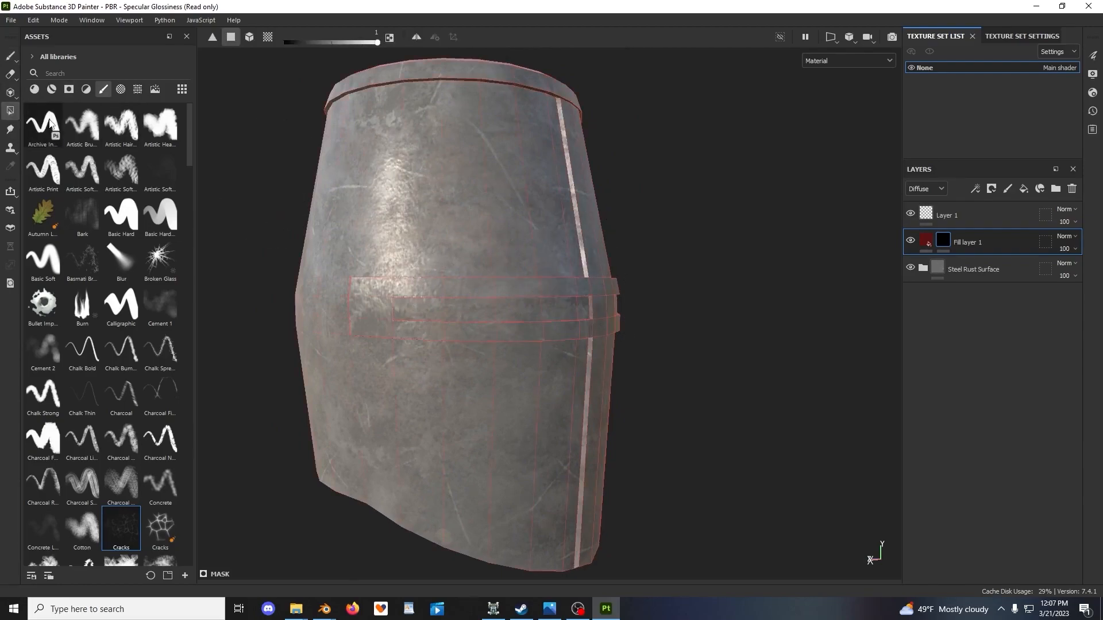
alt+drag(539, 194, 532, 278)
alt+middle_drag(564, 249, 629, 239)
drag(789, 243, 452, 274)
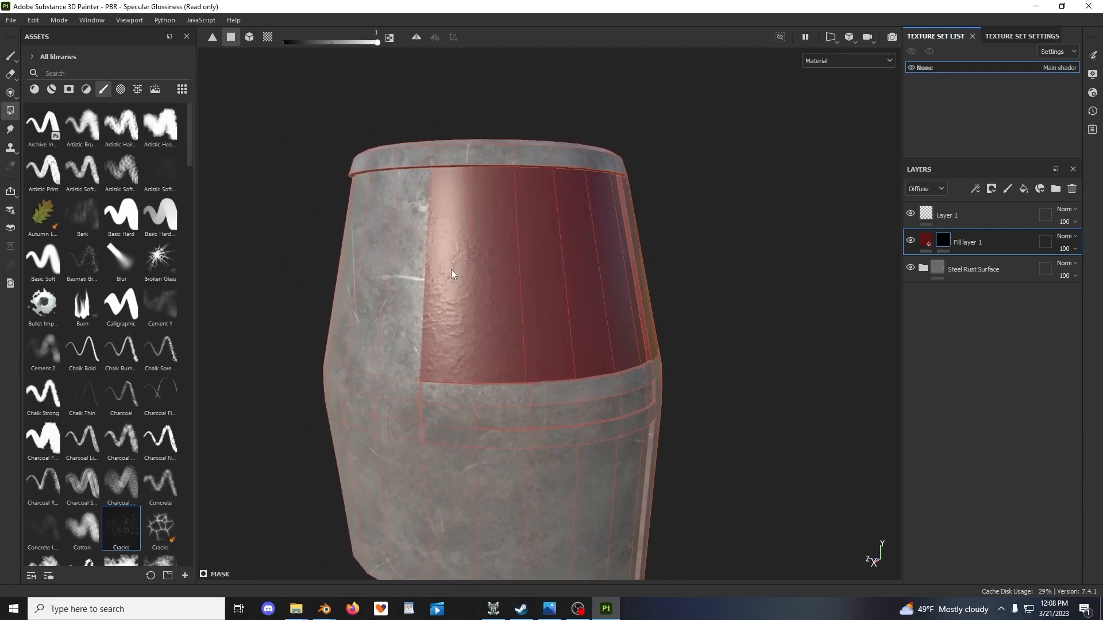
drag(826, 230, 328, 316)
scroll(502, 311, down, 3)
alt+drag(502, 311, 433, 272)
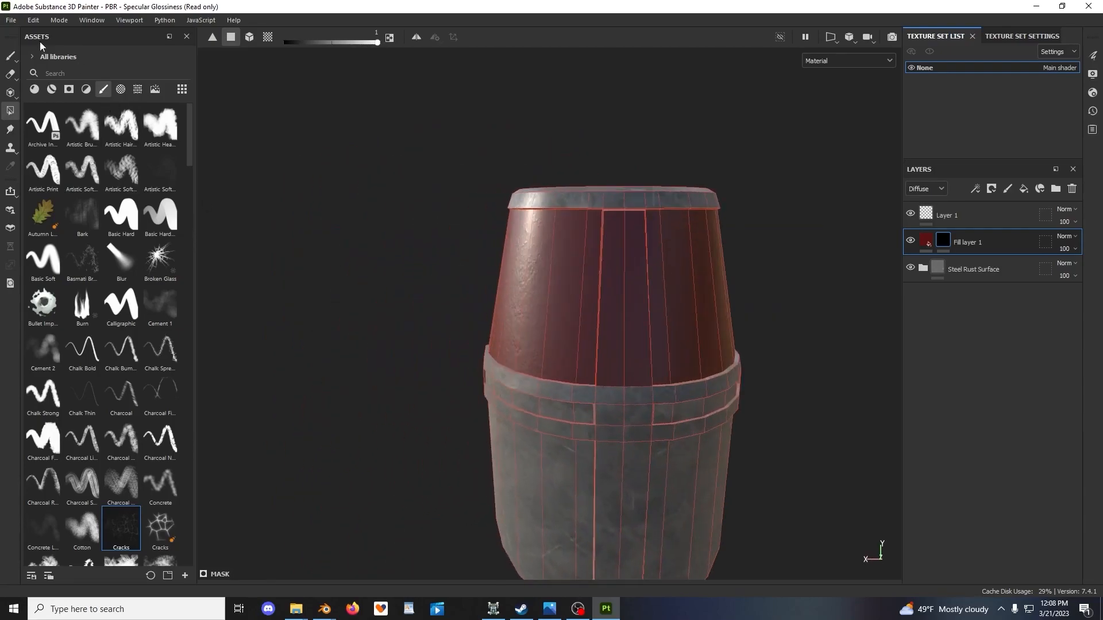
Inspect the dark red upper body from several angles with the Paint tool active and undo the fill
click(14, 60)
alt+drag(609, 281, 738, 326)
scroll(675, 294, up, 2)
mouse_move(681, 301)
shift+right_down()
mouse_move(588, 349)
mouse_move(656, 359)
shift+right_up()
scroll(662, 359, down, 3)
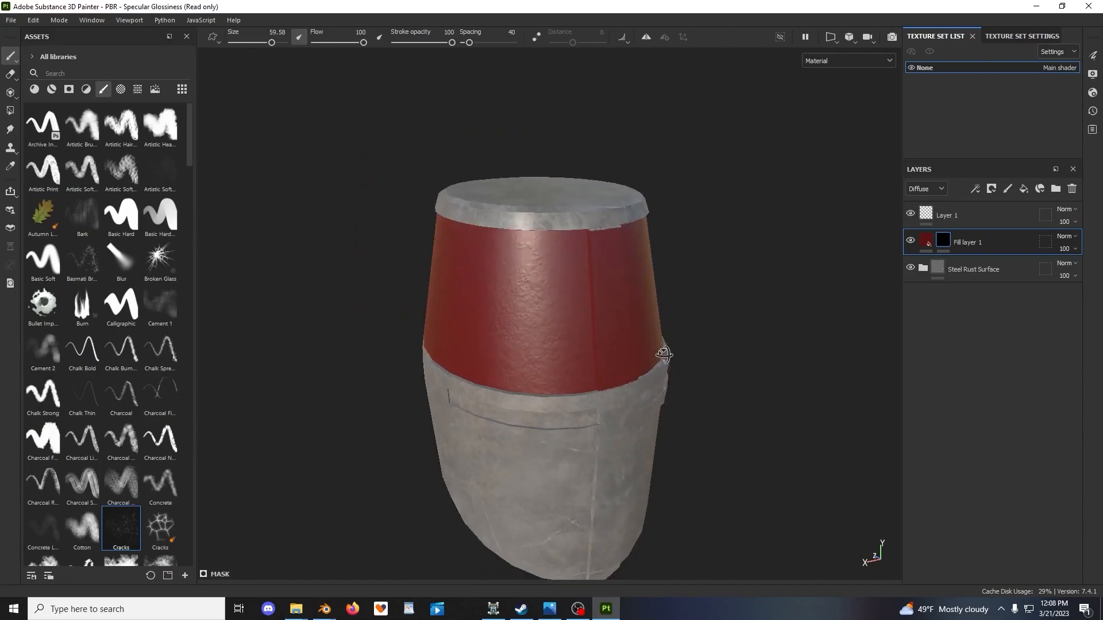
alt+drag(641, 362, 539, 322)
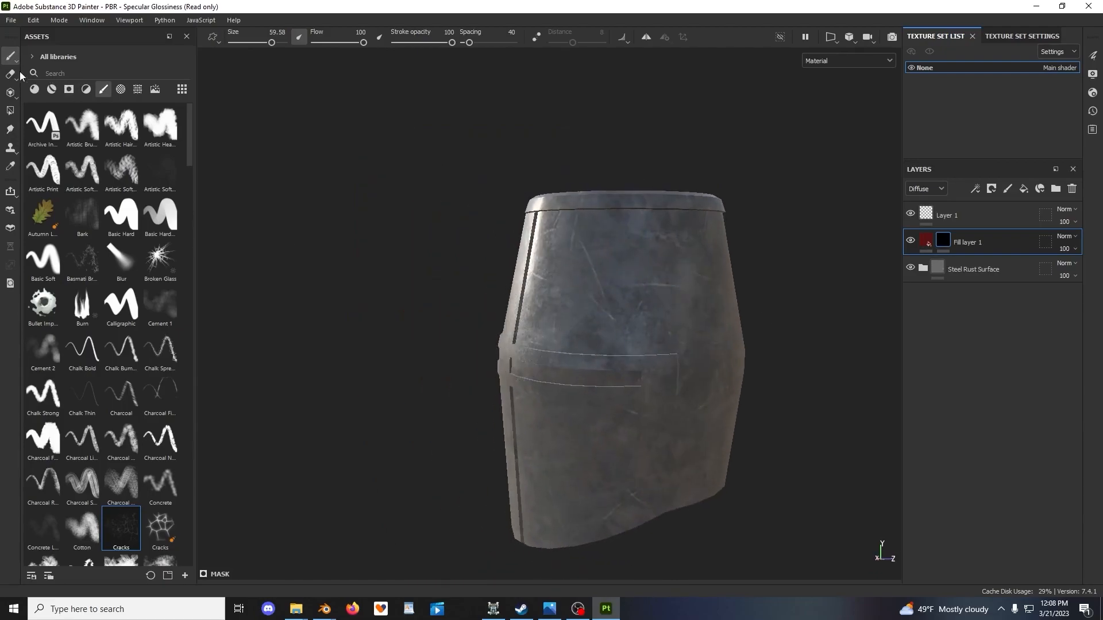
Polygon-fill faces of the upper front and central band in Fill layer 1's mask, and clear the mask again
click(10, 112)
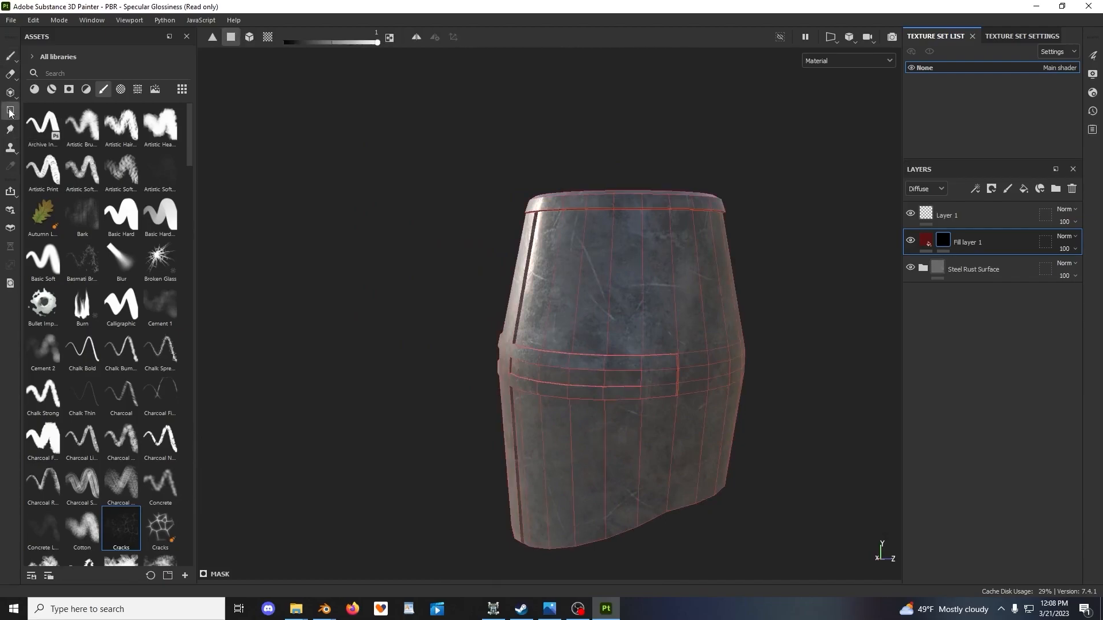
alt+drag(677, 256, 622, 205)
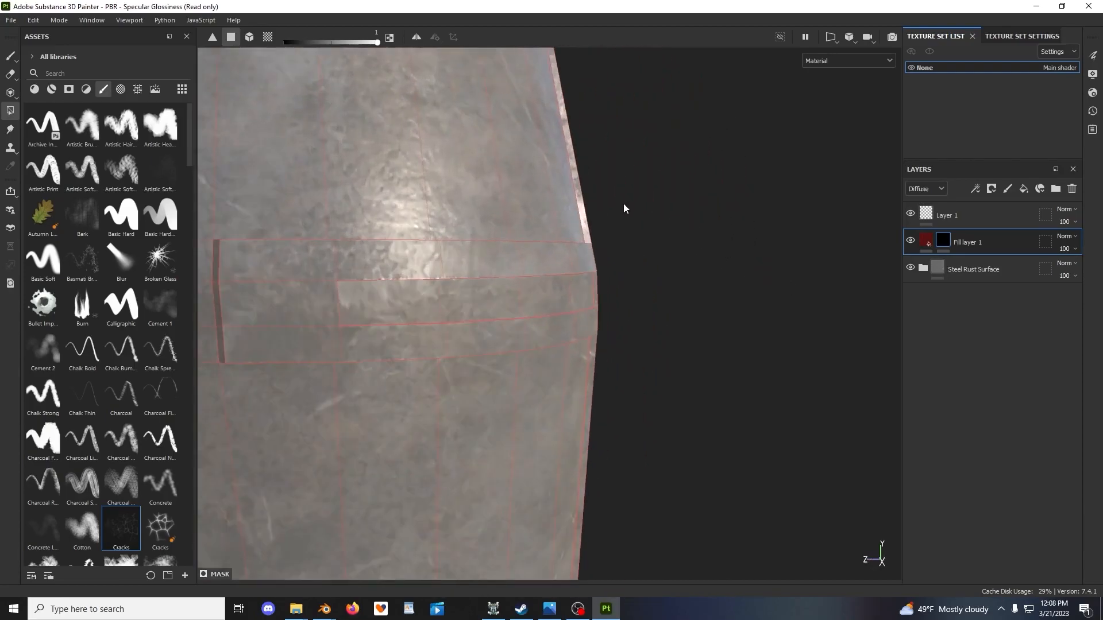
drag(614, 265, 595, 215)
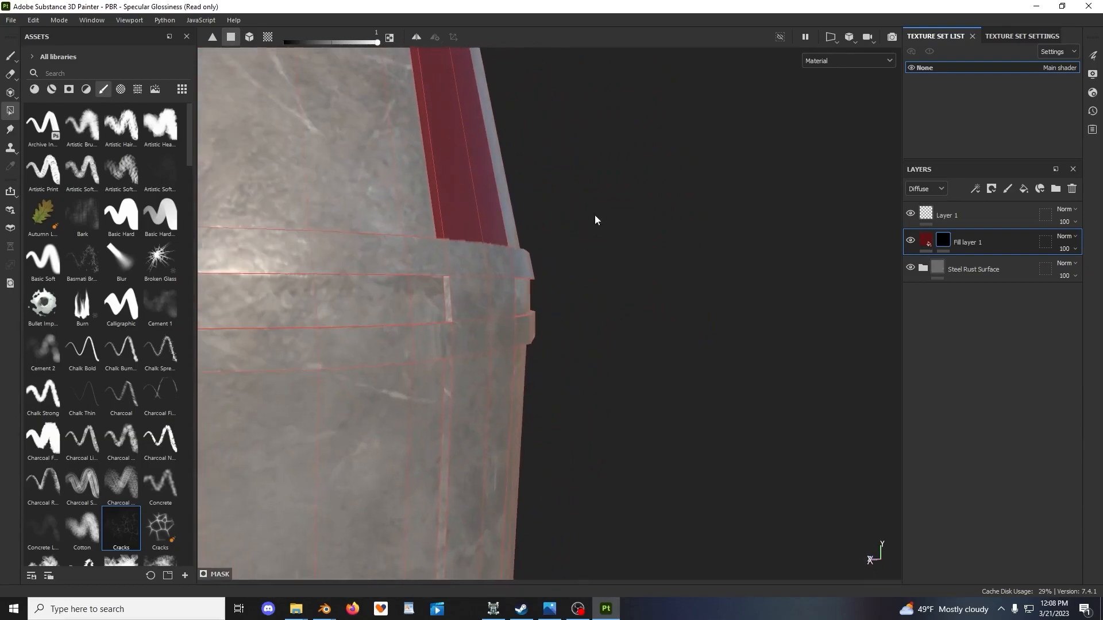
alt+drag(550, 280, 531, 216)
alt+drag(497, 160, 585, 267)
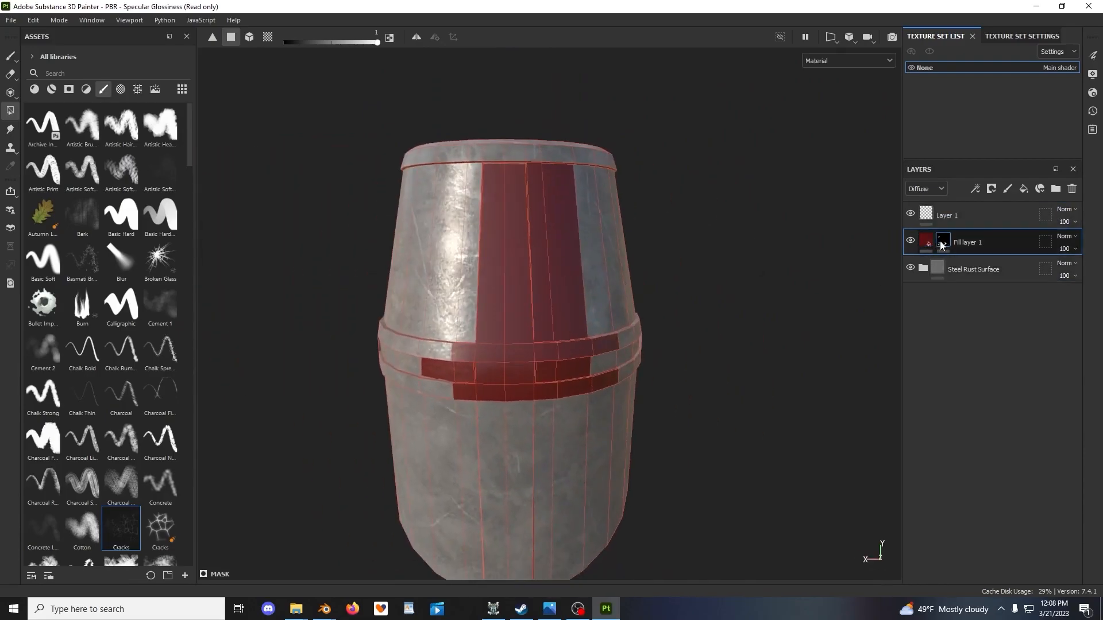
right_click(940, 245)
click(978, 22)
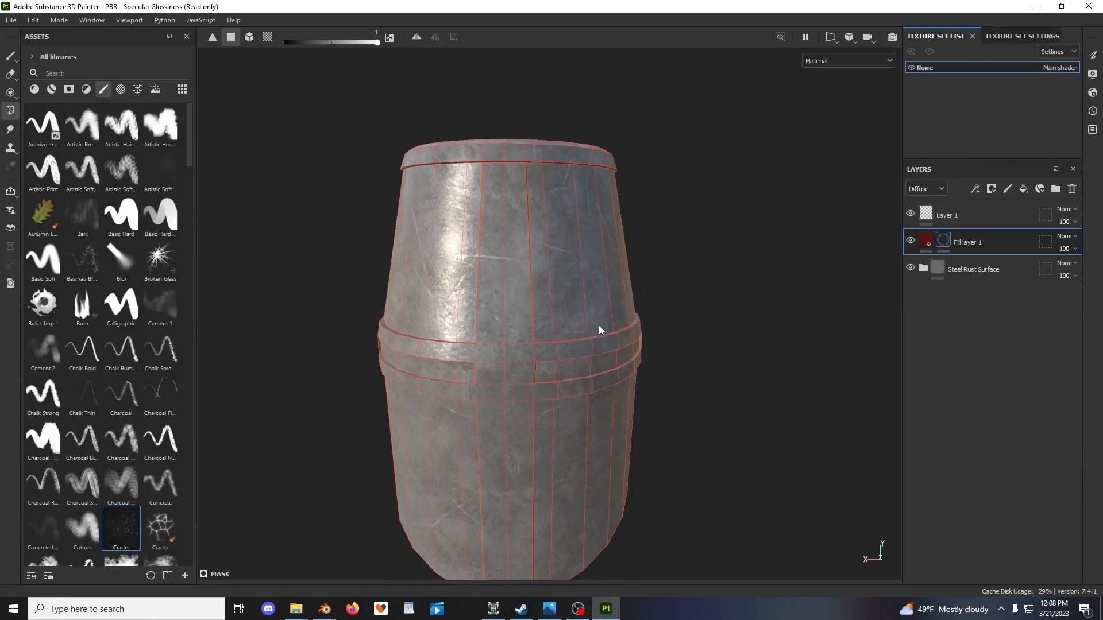
Show the 3D and 2D views side by side and inspect the helmet's UV layout
click(830, 37)
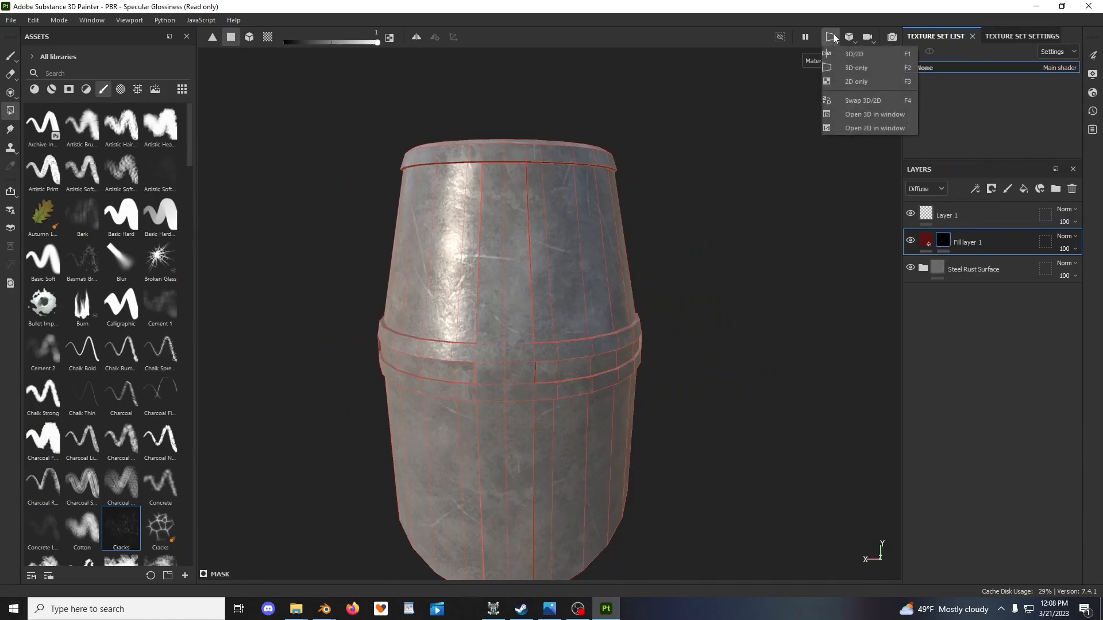
click(857, 53)
scroll(382, 293, down, 6)
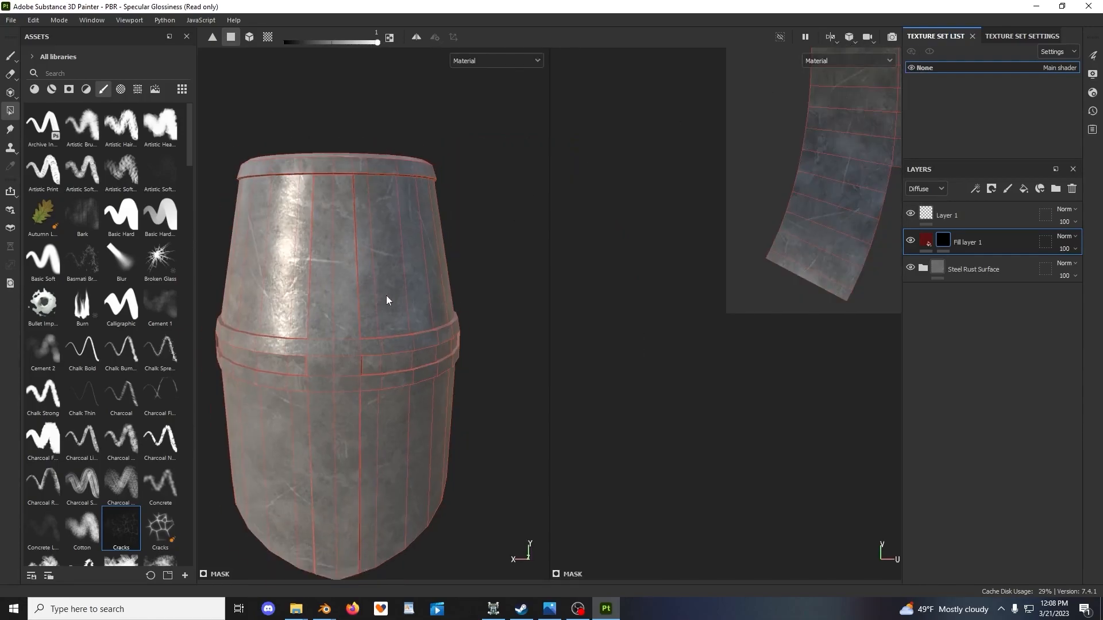
scroll(766, 292, up, 6)
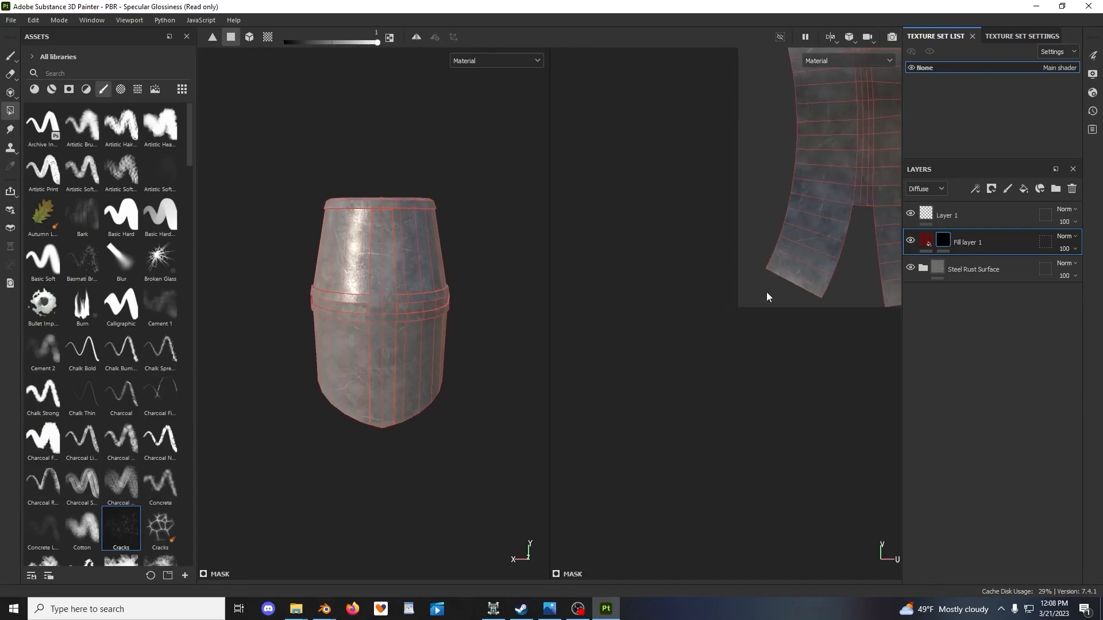
mouse_move(766, 344)
alt+middle_down()
mouse_move(598, 330)
mouse_move(705, 334)
alt+middle_up()
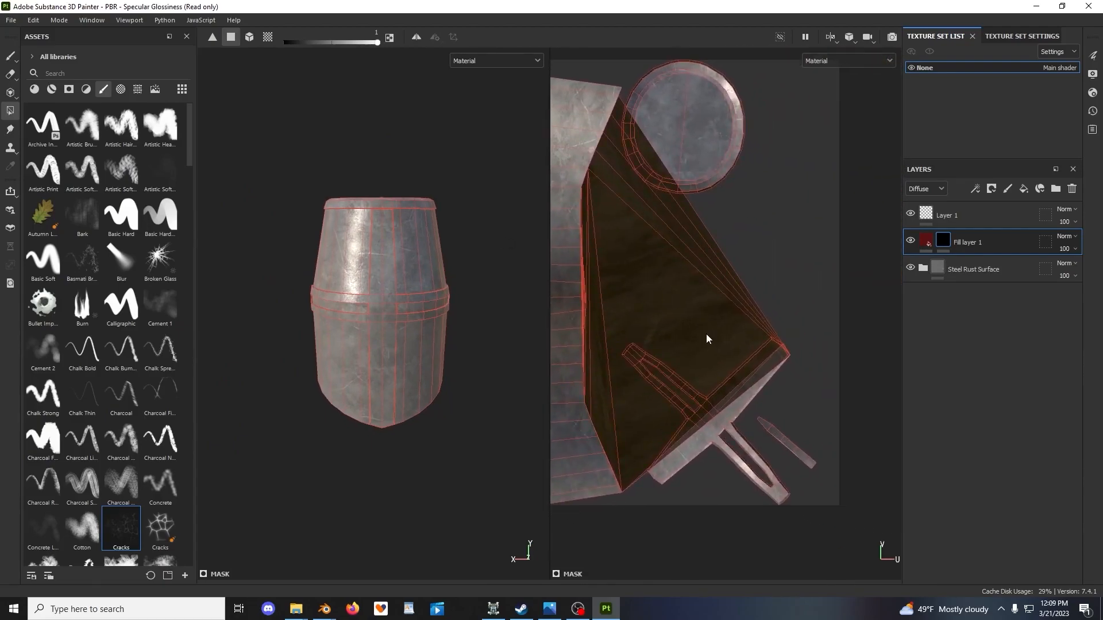
scroll(706, 333, up, 3)
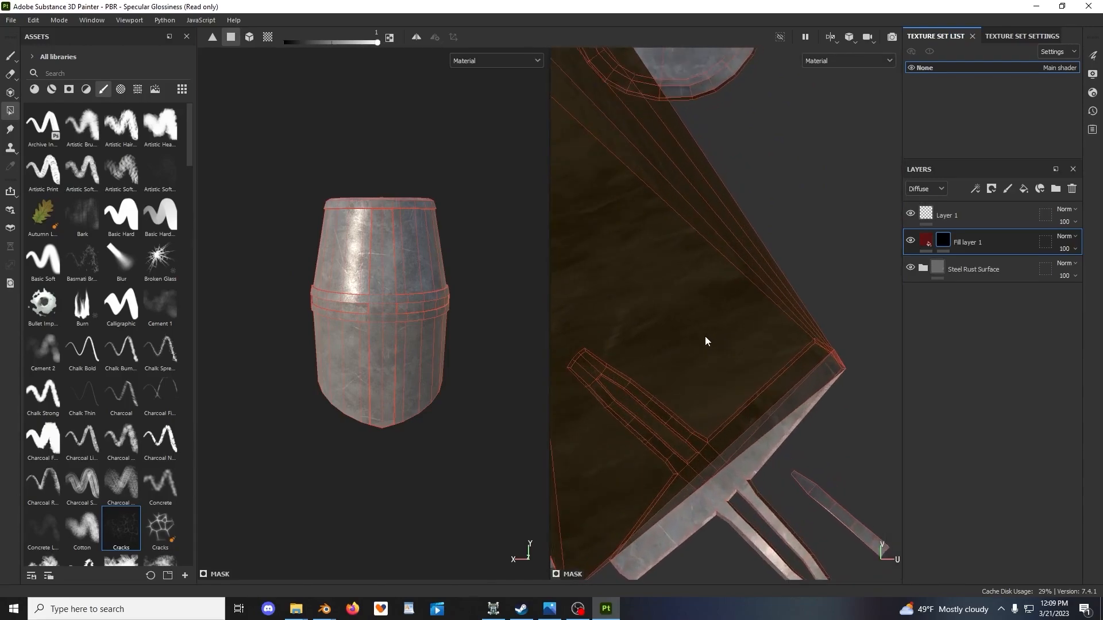
Examine the helmet's underside and outer surface in the 3D view against the full UV layout, with the Paint tool active
mouse_move(373, 398)
alt+mouse_down()
mouse_move(383, 236)
mouse_move(380, 280)
mouse_move(388, 255)
alt+mouse_up()
key(1)
scroll(450, 333, up, 3)
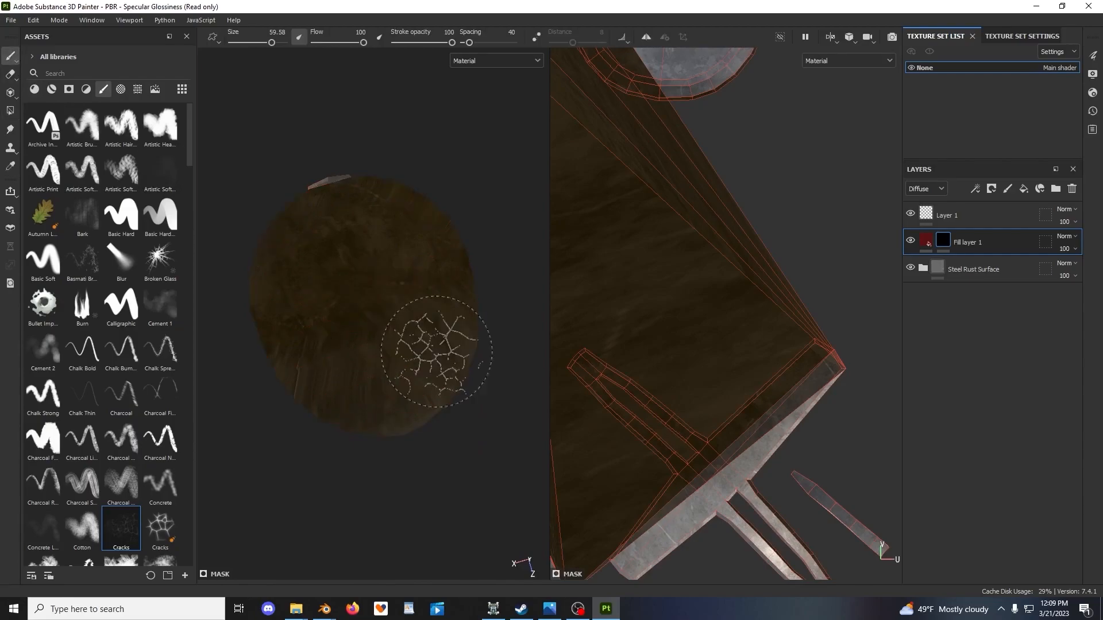
alt+drag(436, 352, 460, 390)
scroll(445, 341, down, 2)
alt+middle_drag(462, 339, 440, 371)
scroll(439, 371, up, 2)
alt+drag(434, 368, 444, 436)
alt+drag(425, 335, 462, 358)
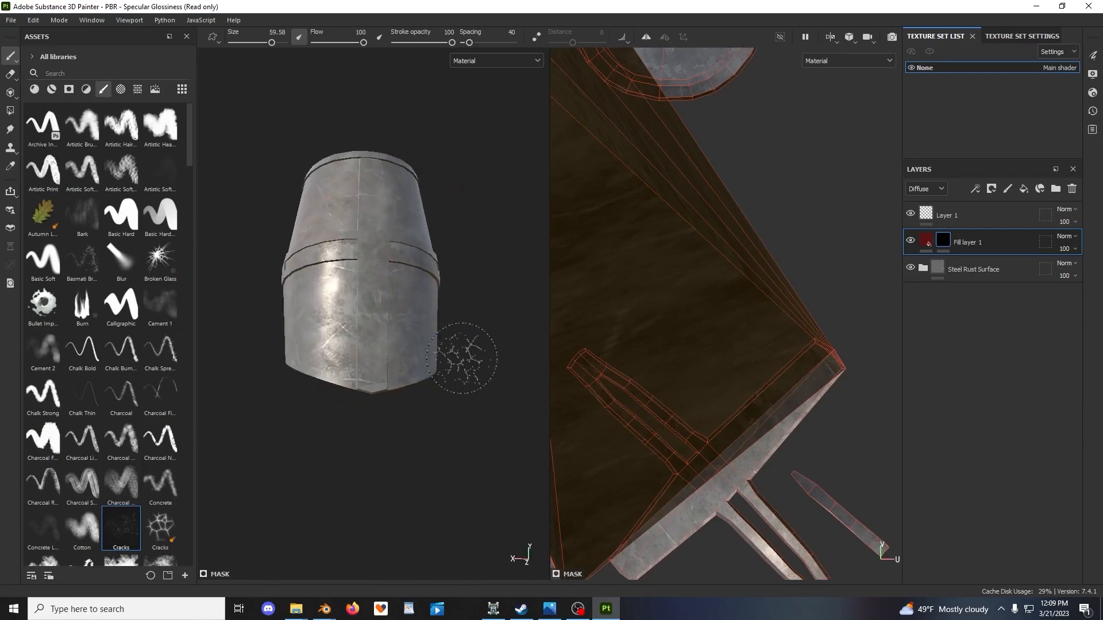
scroll(739, 356, down, 5)
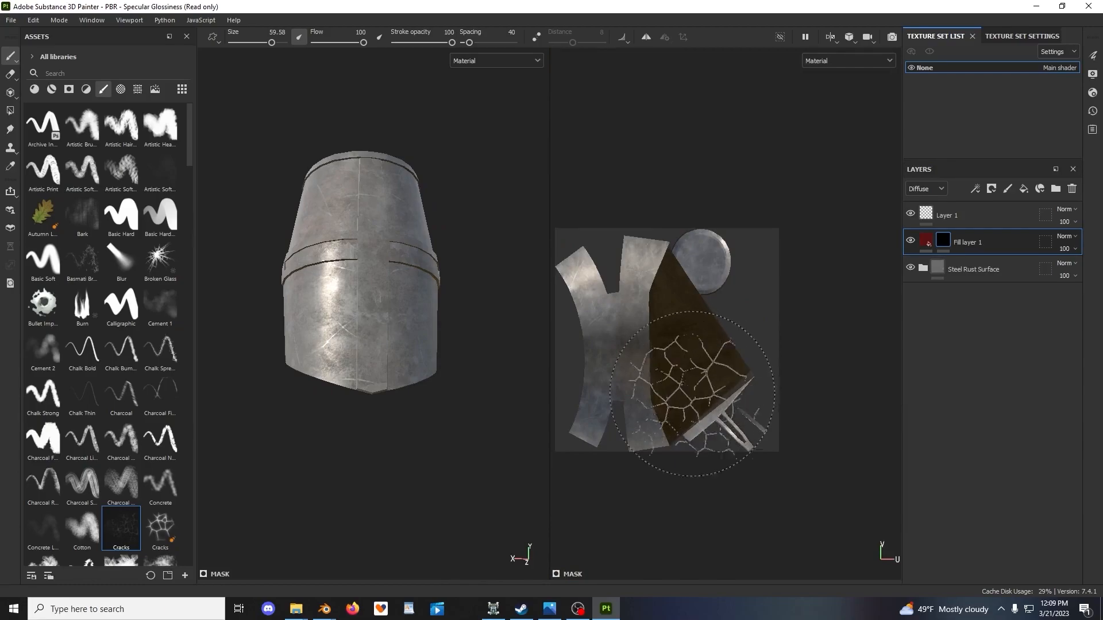
Switch to Blender and put the helmet cylinder into Edit Mode with its selected bottom faces in view
mouse_move(325, 608)
click(315, 545)
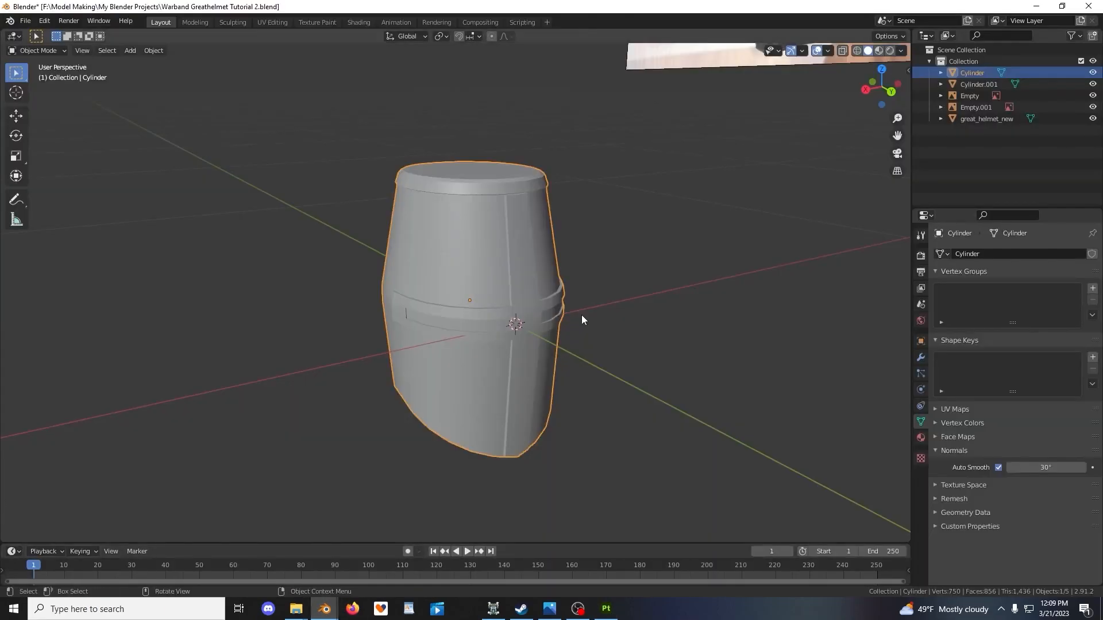
middle_drag(505, 316, 511, 233)
key(Tab)
middle_drag(488, 411, 588, 388)
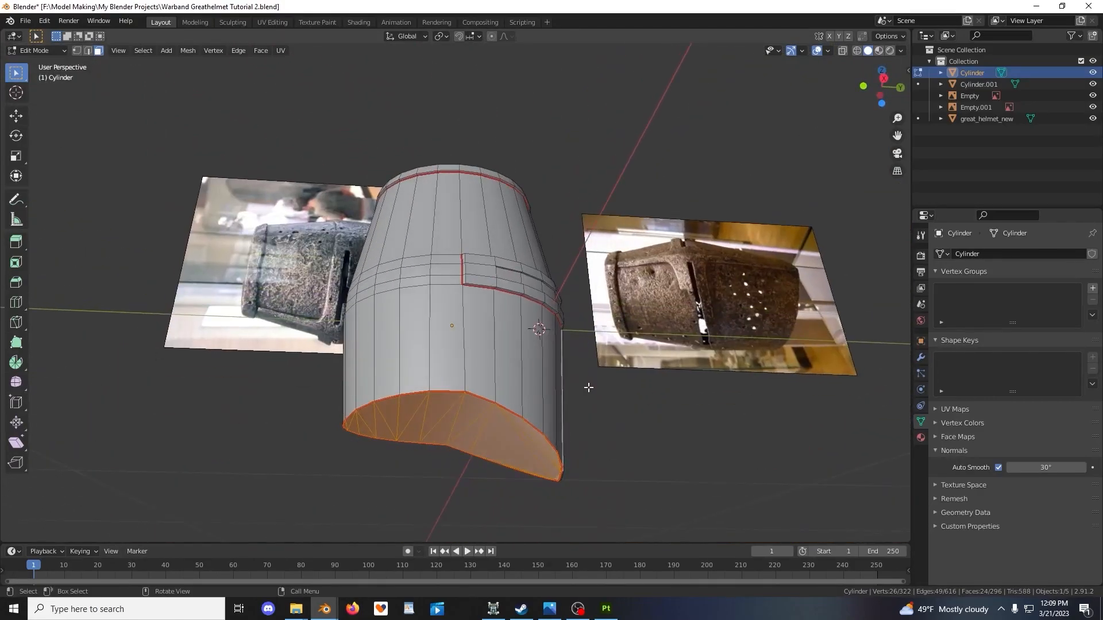
Unwrap the selected bottom faces of the helmet in the UV Editing workspace
click(271, 21)
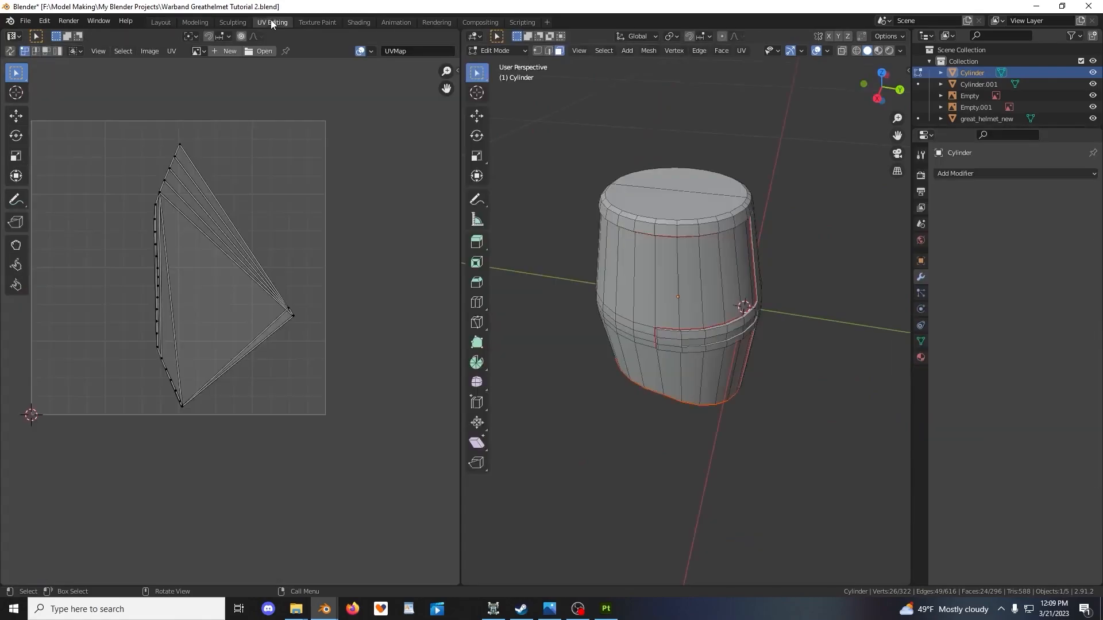
scroll(252, 308, down, 2)
middle_drag(252, 308, 274, 352)
middle_drag(696, 349, 670, 272)
key(u)
click(681, 301)
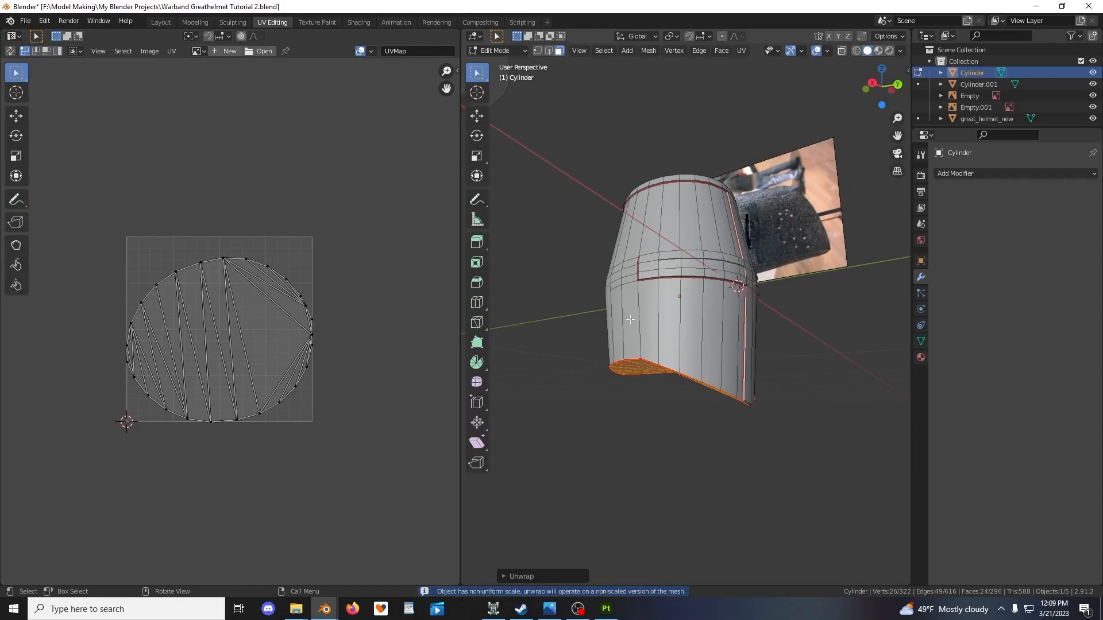
Select the whole unwrapped bottom island and move it outside the UV square
drag(76, 186, 358, 505)
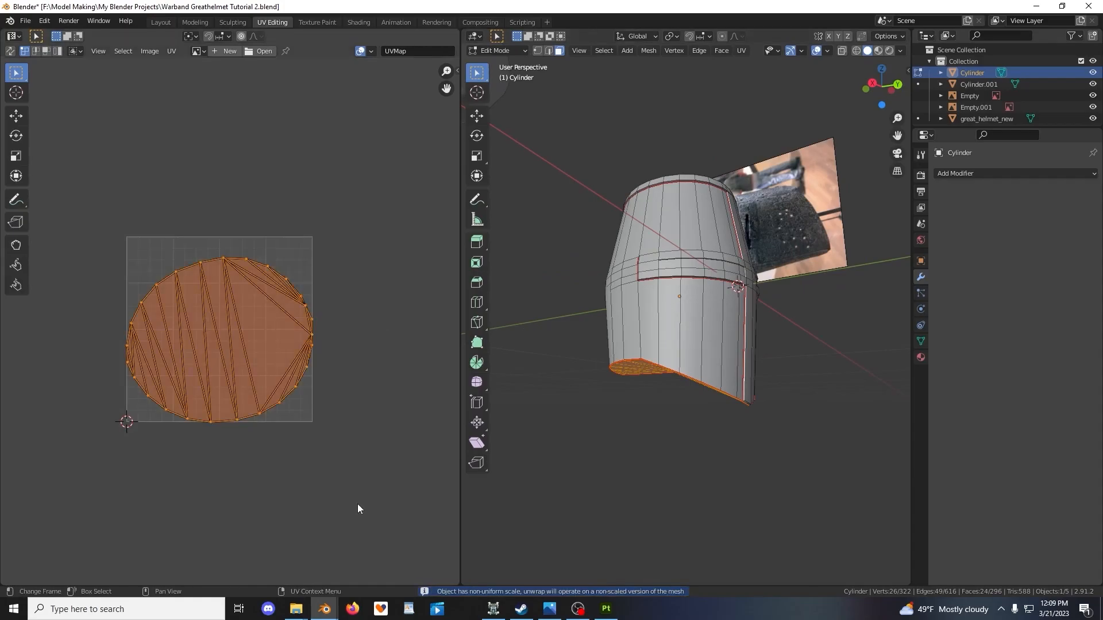
middle_drag(255, 421, 187, 377)
key(g)
click(414, 406)
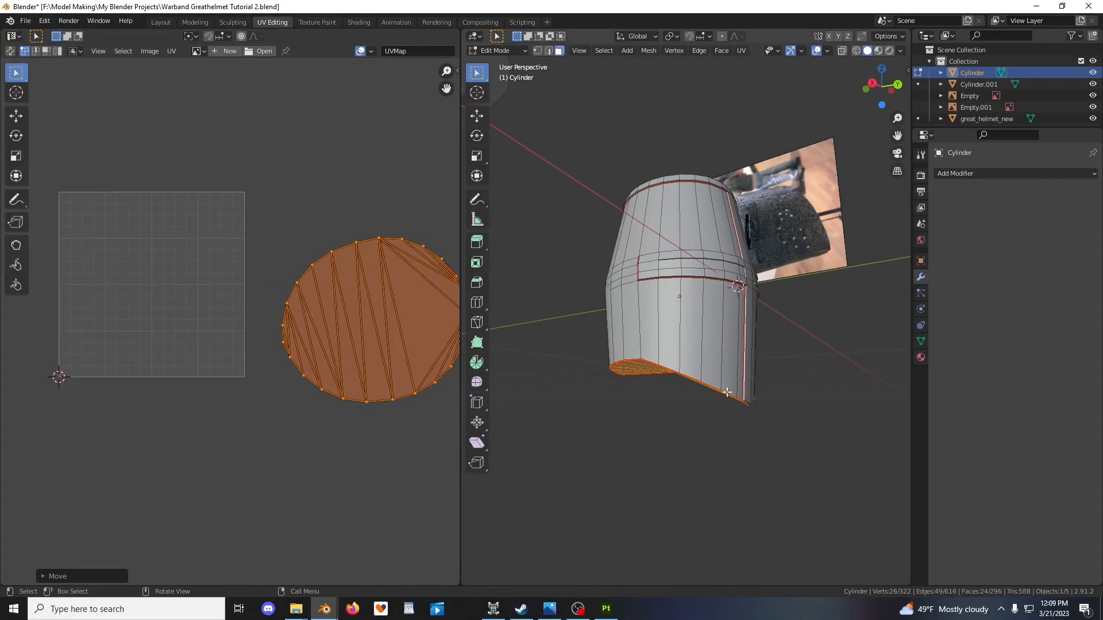
Select the whole mesh to show all UV islands and scale the bottom island to about a third of the UV square's width
key(a)
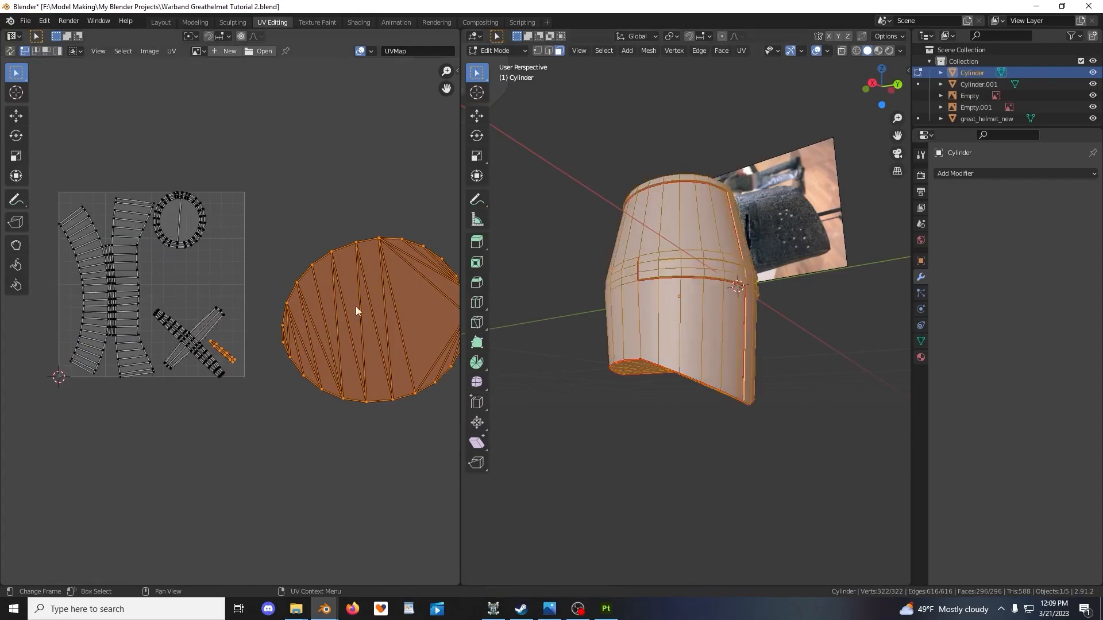
middle_drag(382, 350, 358, 338)
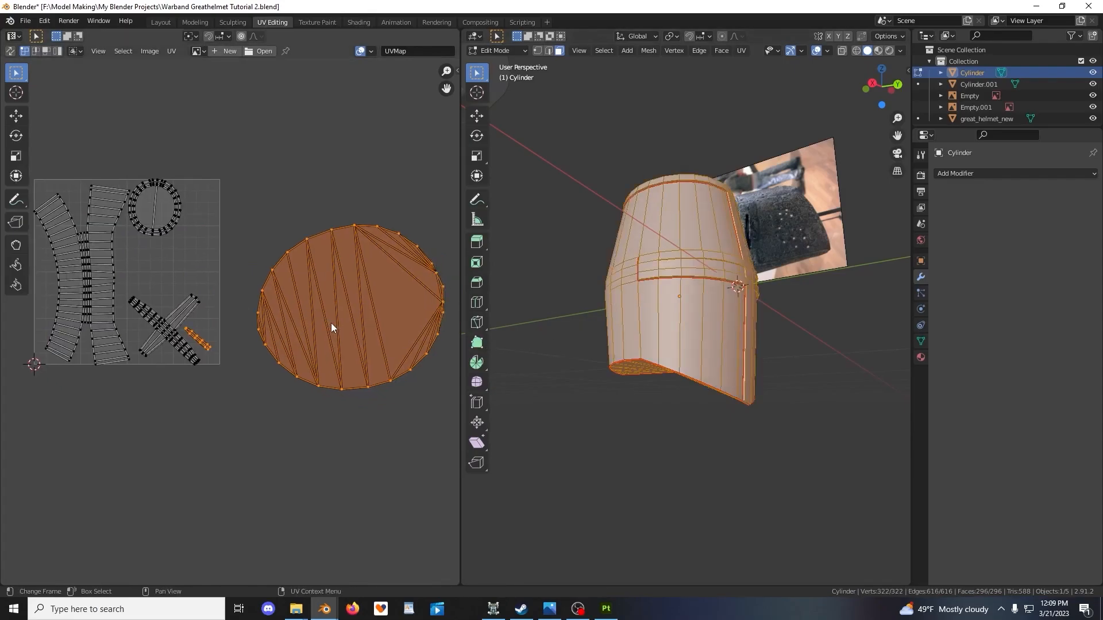
scroll(297, 288, down, 2)
drag(322, 338, 325, 342)
scroll(378, 397, up, 1)
key(s)
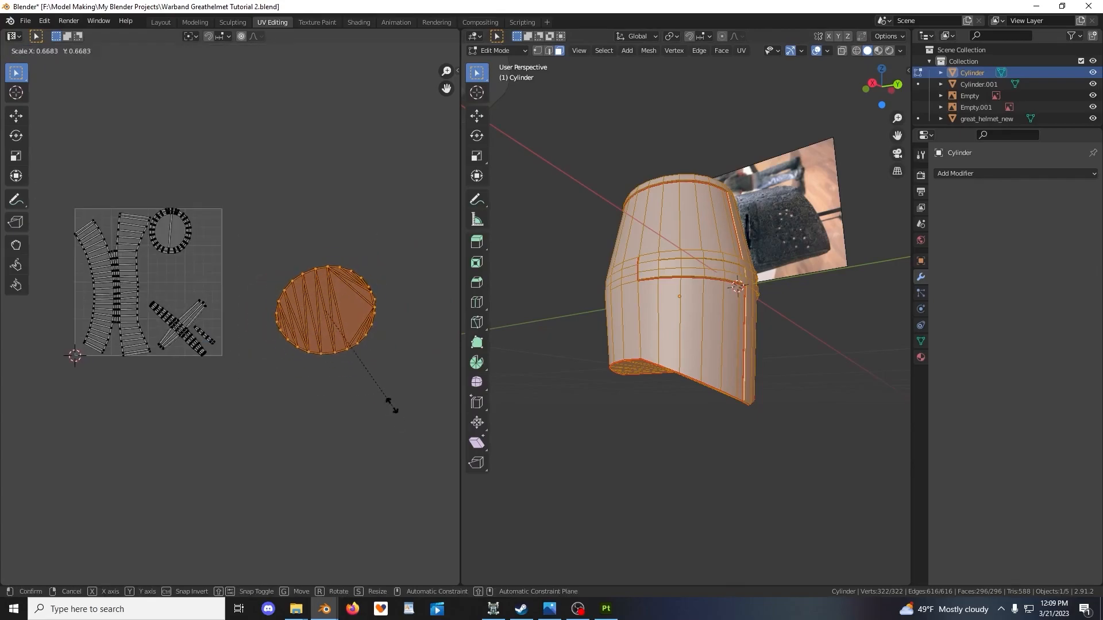
click(365, 352)
Move the bottom island into the UV square's free area between the round top island and the crossed strip islands
middle_drag(364, 350, 356, 378)
scroll(355, 380, up, 3)
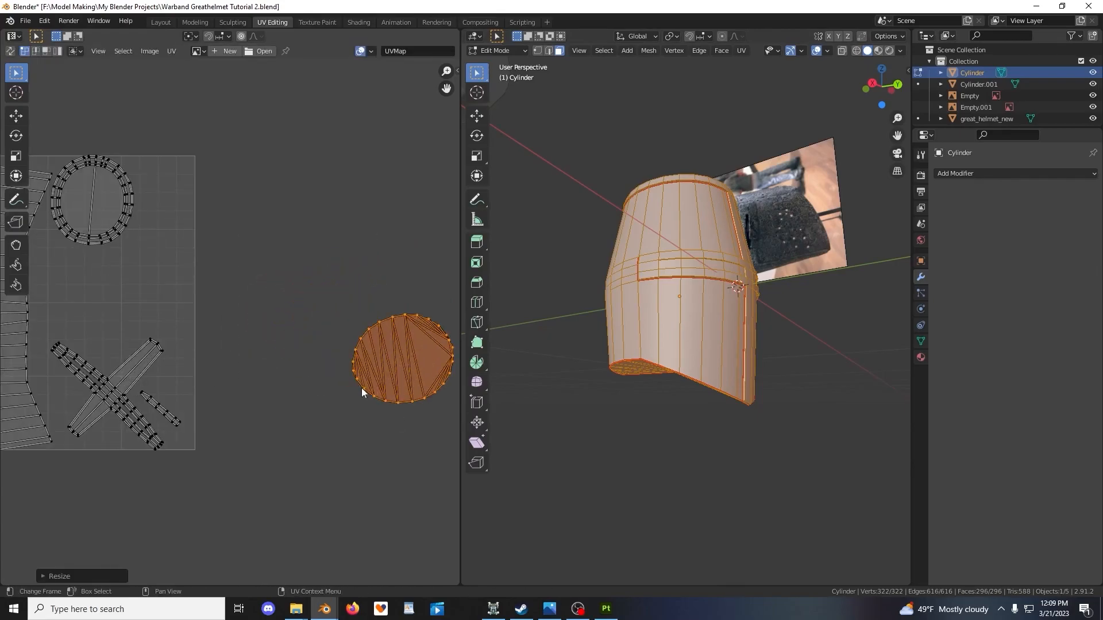
key(g)
click(65, 317)
middle_drag(136, 342, 307, 379)
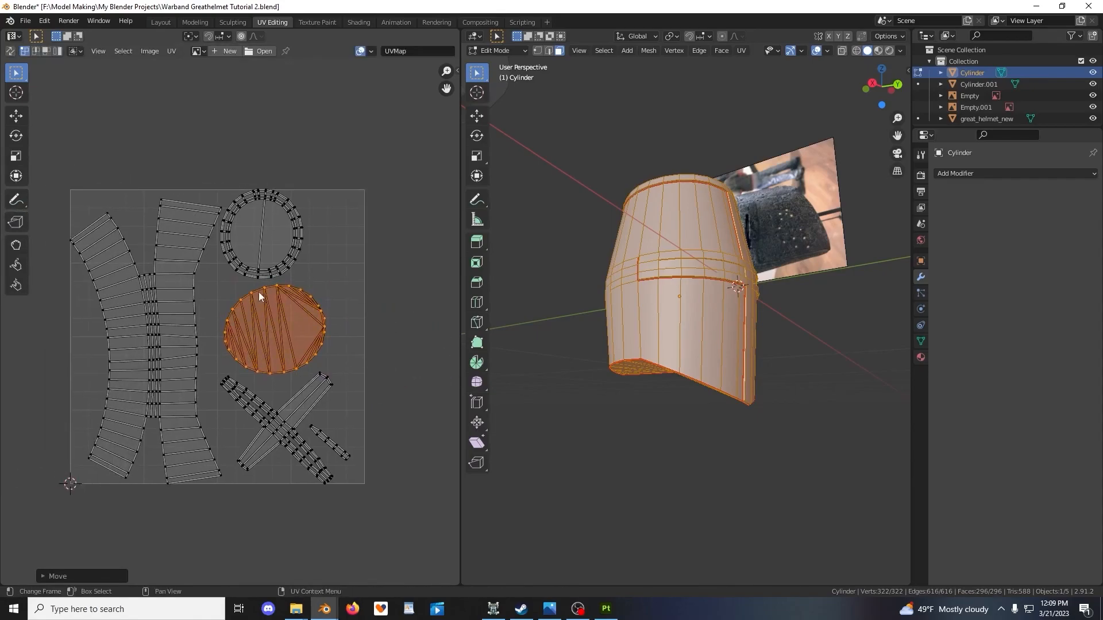
Scale the bottom island by about 0.81 in place to leave space around it
key(s)
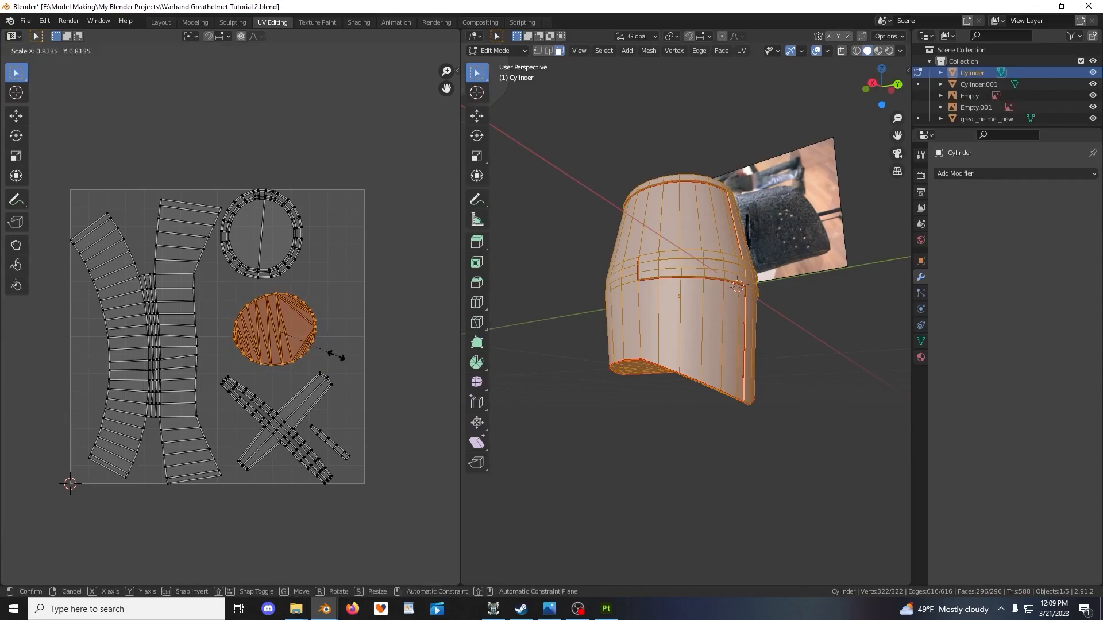
click(336, 356)
middle_drag(505, 347, 508, 376)
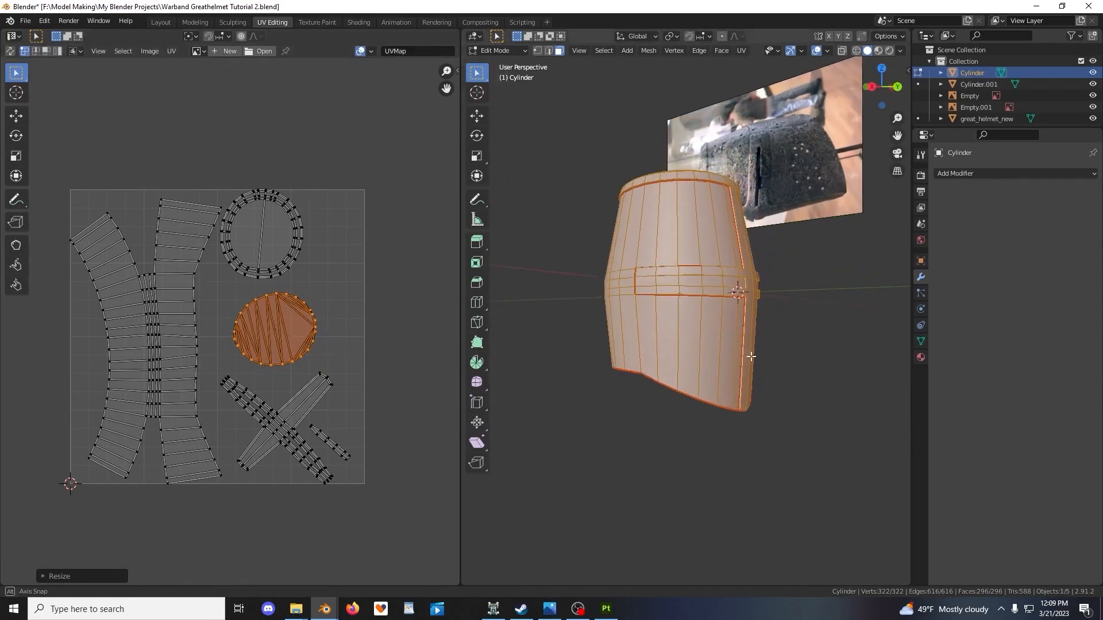
Scale the bottom UV island up slightly in place and return to Object Mode
key(s)
click(385, 392)
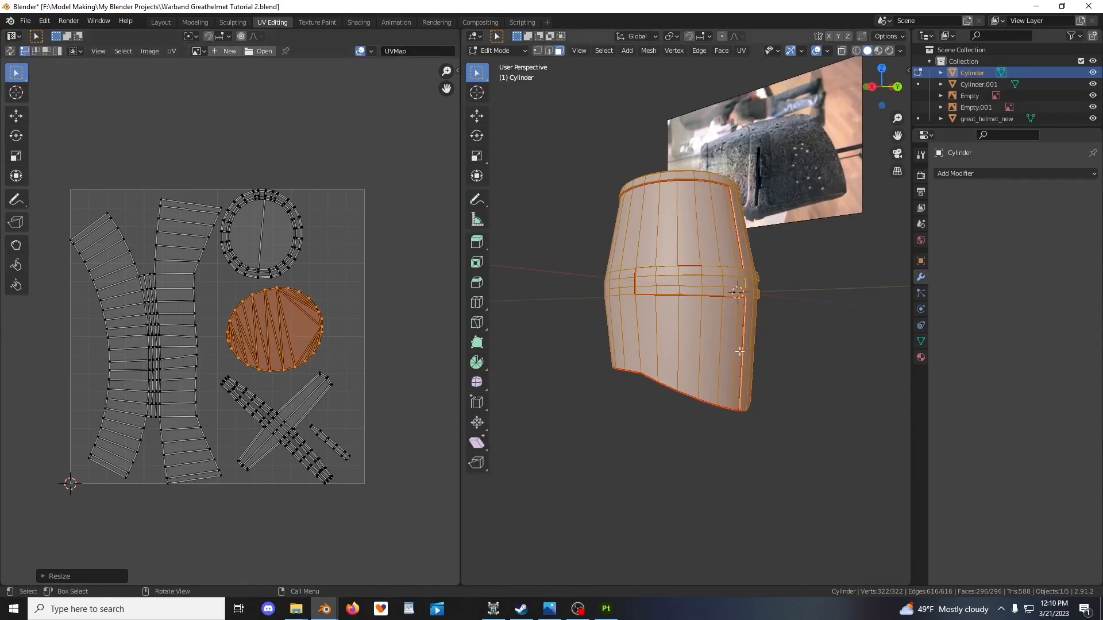
key(Tab)
middle_drag(695, 250, 659, 247)
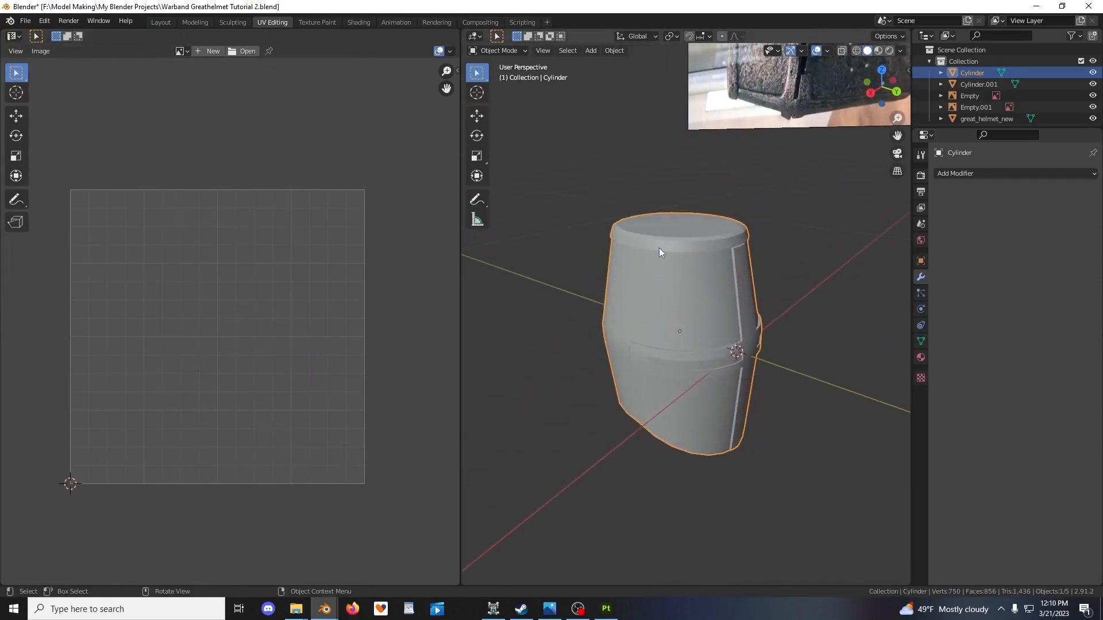
Export the selected helmet as Wavefront OBJ, overwriting Warband Greathelmet Tutorial 2.obj in Downloads
click(25, 20)
mouse_move(43, 187)
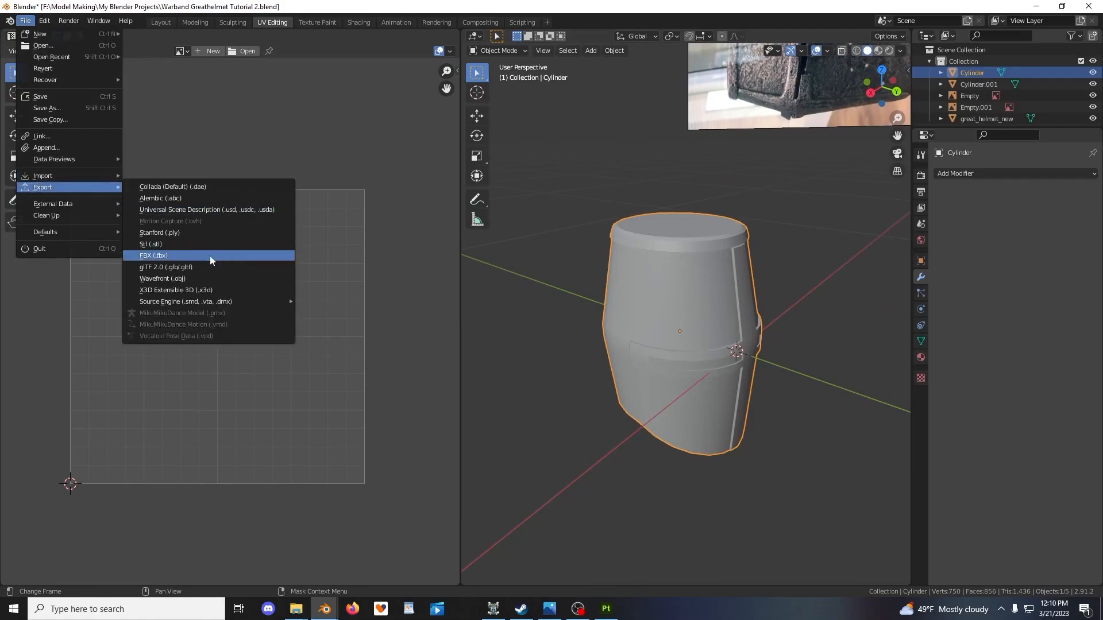
click(196, 279)
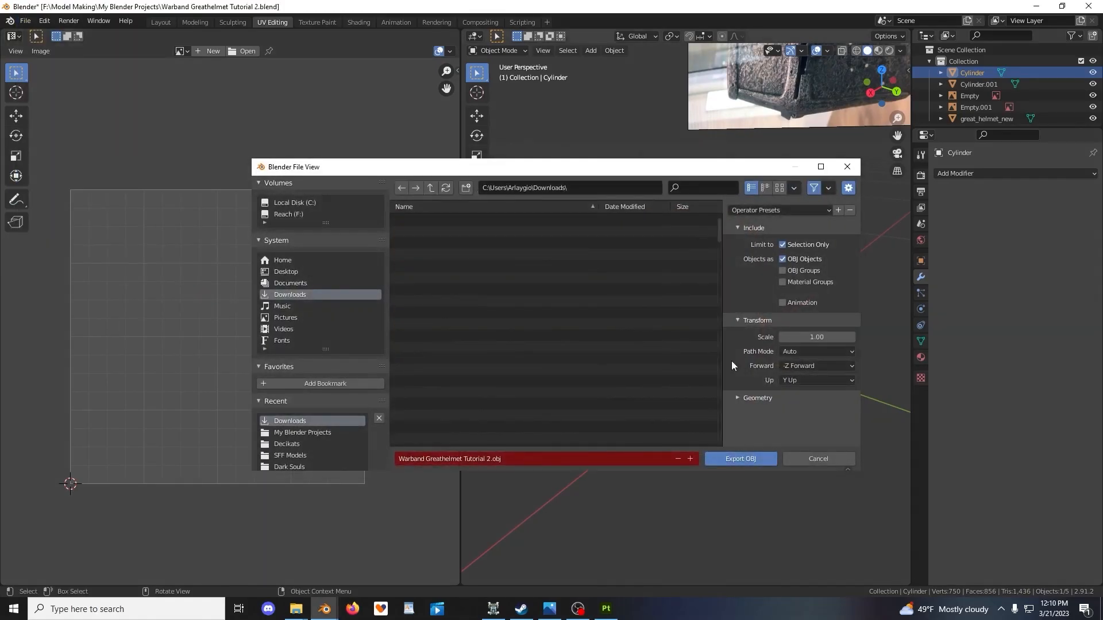
click(741, 459)
Switch to Substance 3D Painter and reload the project mesh from the re-exported Warband Greathelmet Tutorial 2.obj
click(606, 609)
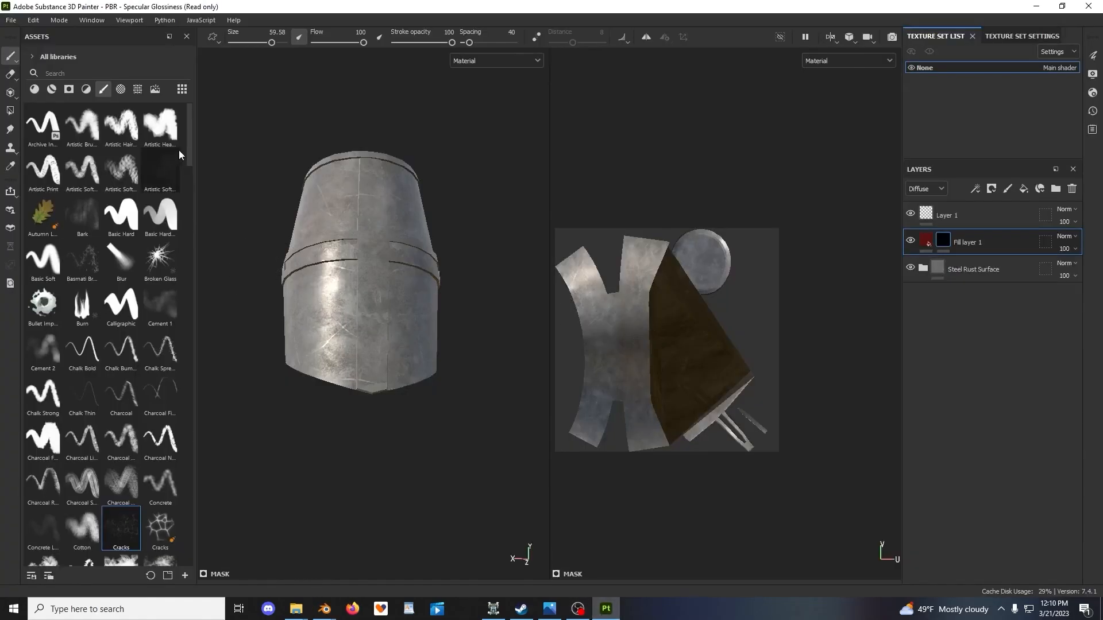
click(34, 21)
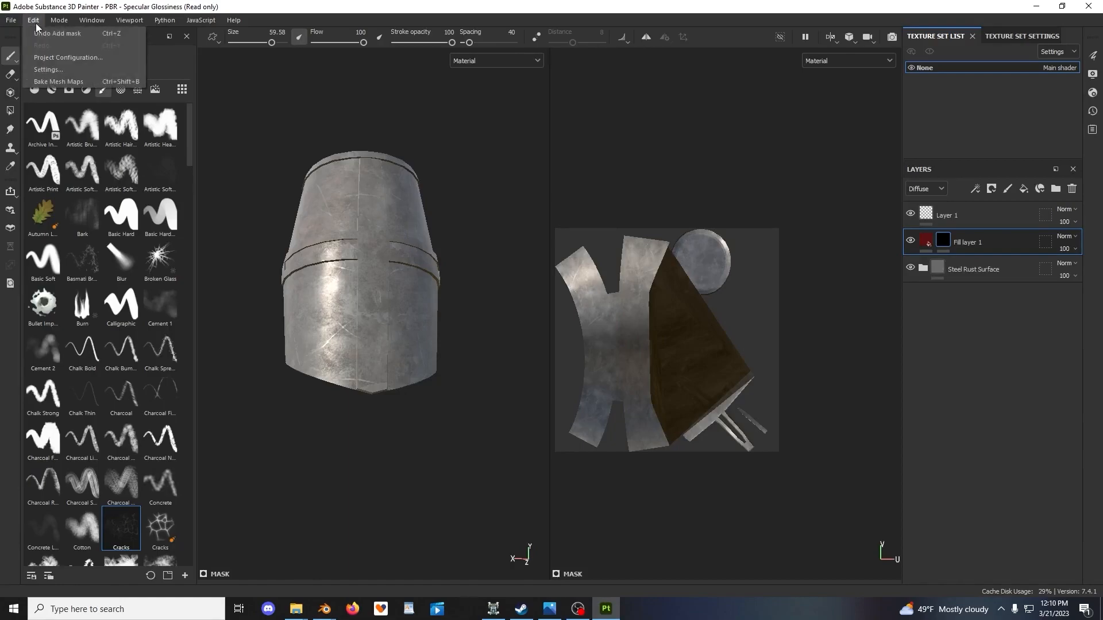
click(46, 58)
click(654, 219)
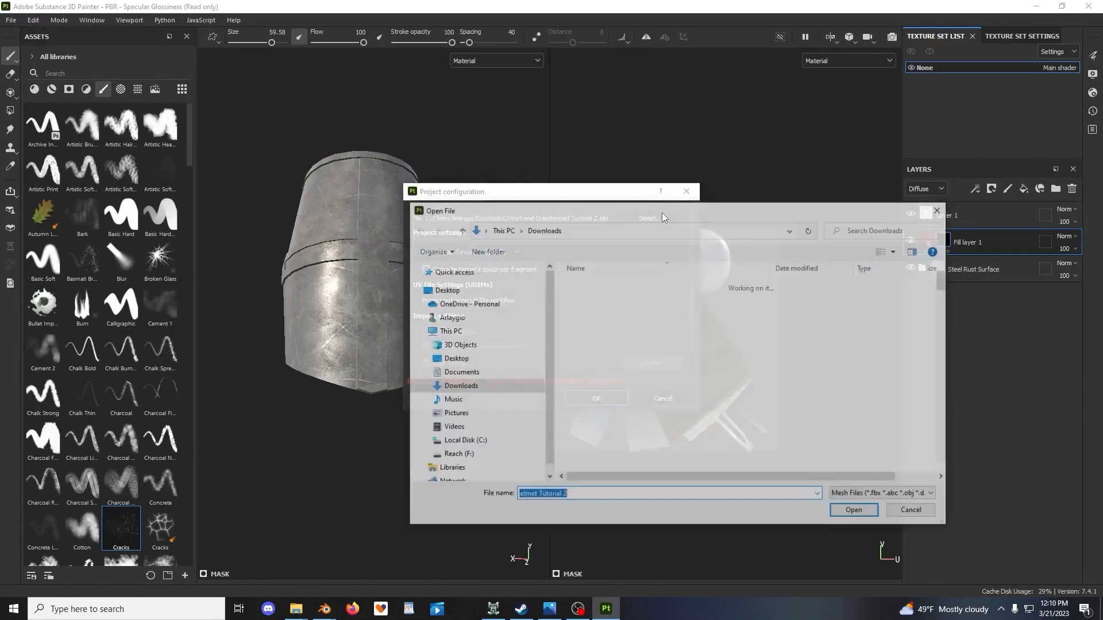
double_click(641, 290)
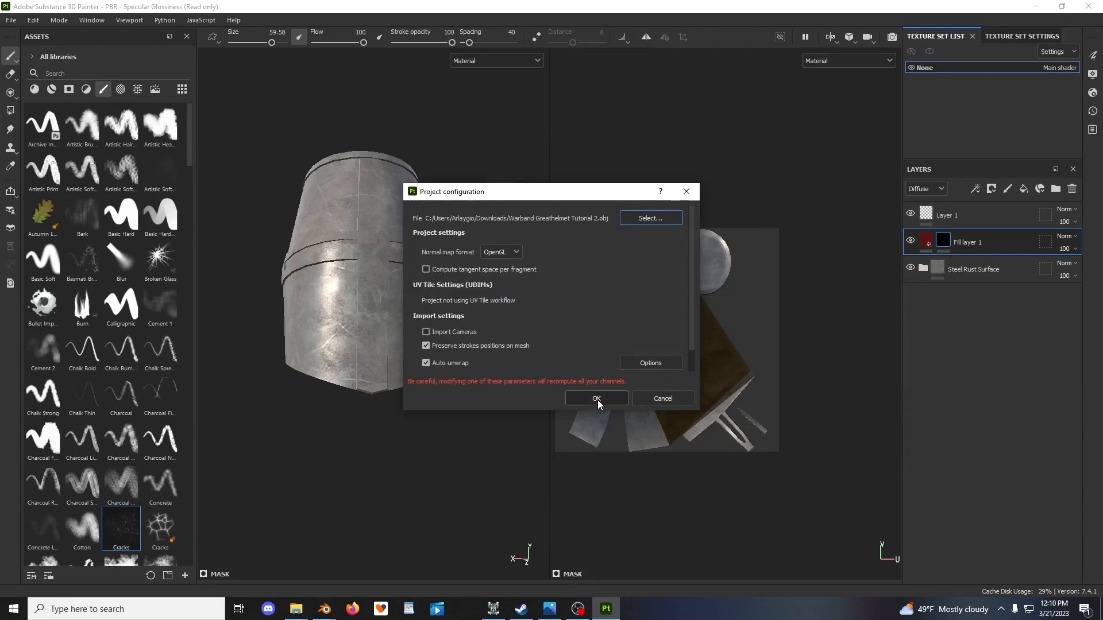
click(597, 399)
Examine the reloaded helmet and its new UV layout around the bottom and cross strip islands
alt+drag(493, 364, 488, 251)
scroll(466, 268, up, 1)
scroll(472, 257, up, 4)
alt+middle_drag(461, 229, 471, 269)
mouse_move(470, 269)
alt+mouse_down()
mouse_move(468, 305)
mouse_move(419, 333)
mouse_move(396, 318)
mouse_move(436, 322)
alt+mouse_up()
alt+middle_drag(774, 270, 736, 310)
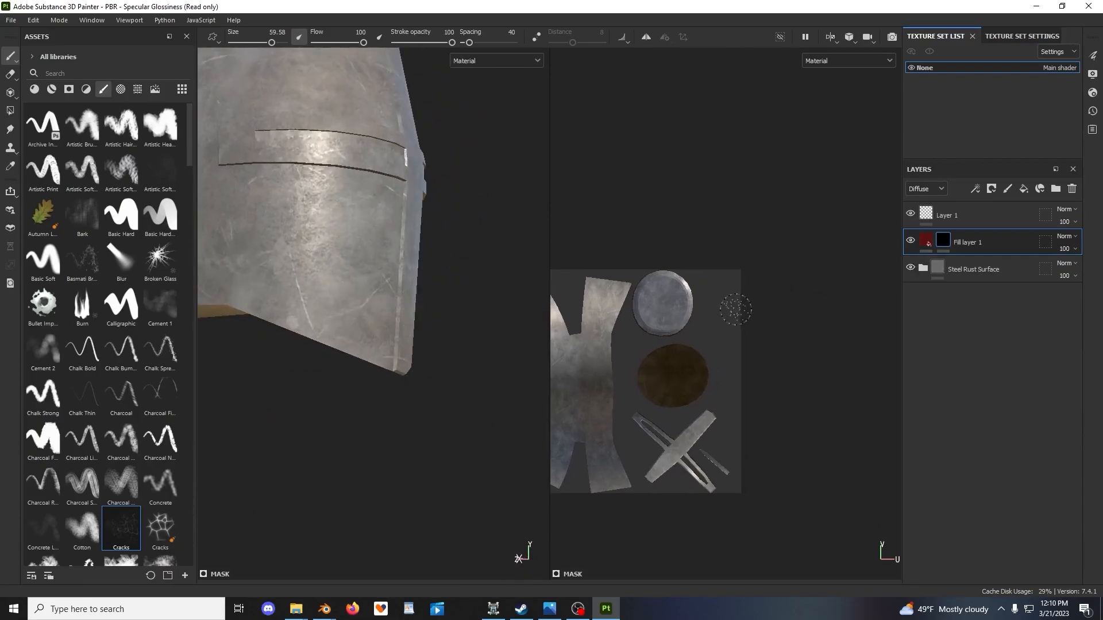
scroll(737, 307, up, 2)
alt+middle_drag(655, 311, 731, 272)
scroll(732, 272, up, 4)
alt+middle_drag(735, 405, 681, 202)
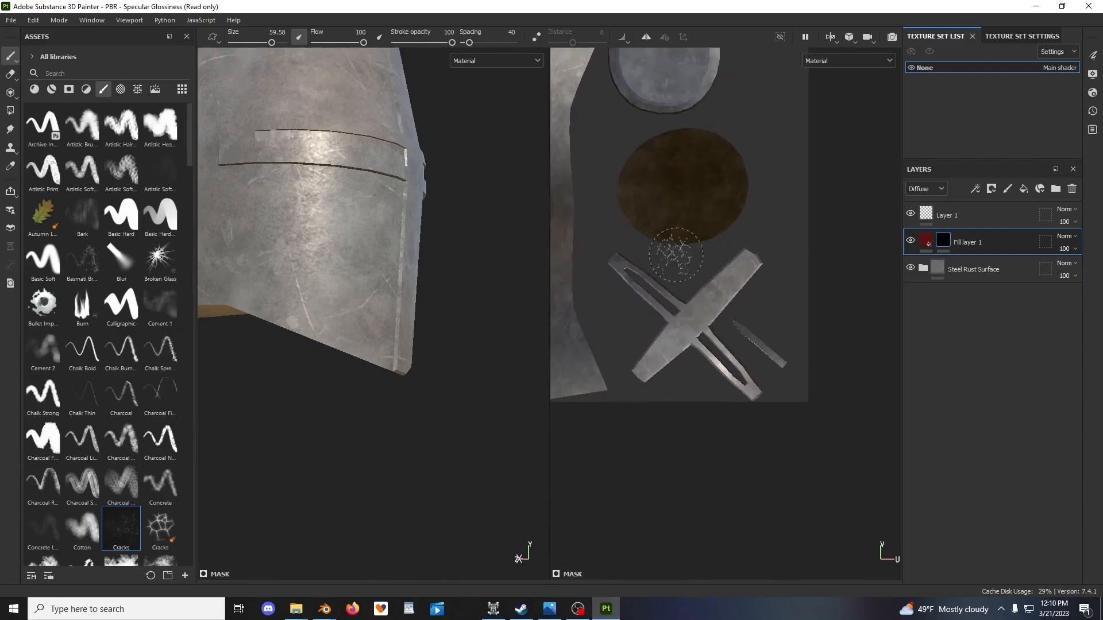
Fill the two crossed strip islands into Fill layer 1's mask with Polygon Fill in the UV view
click(16, 114)
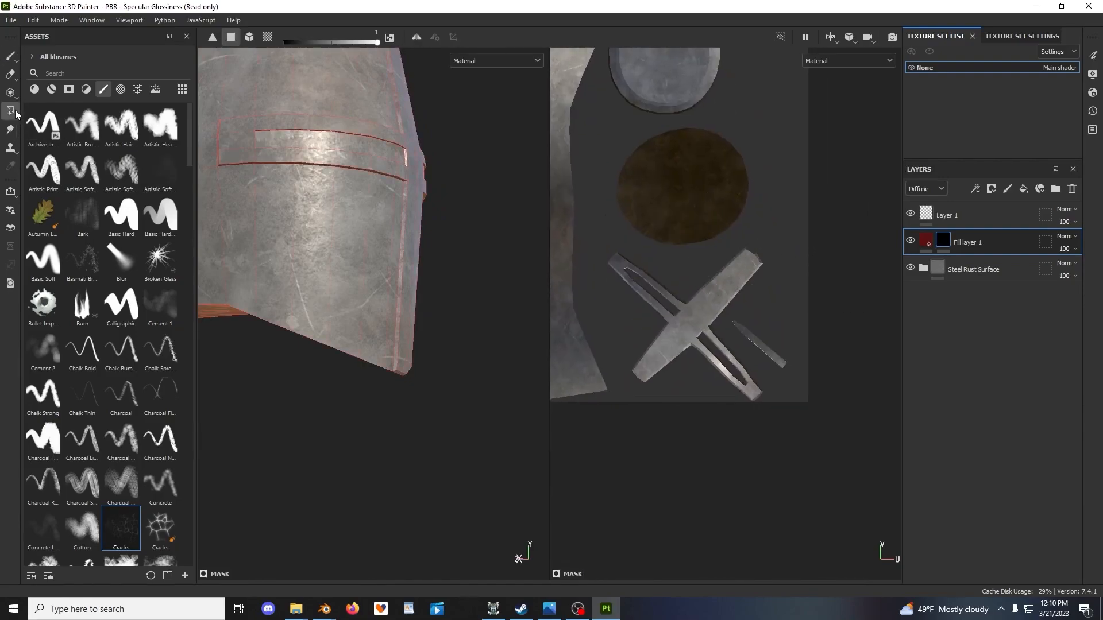
alt+middle_drag(700, 162, 724, 199)
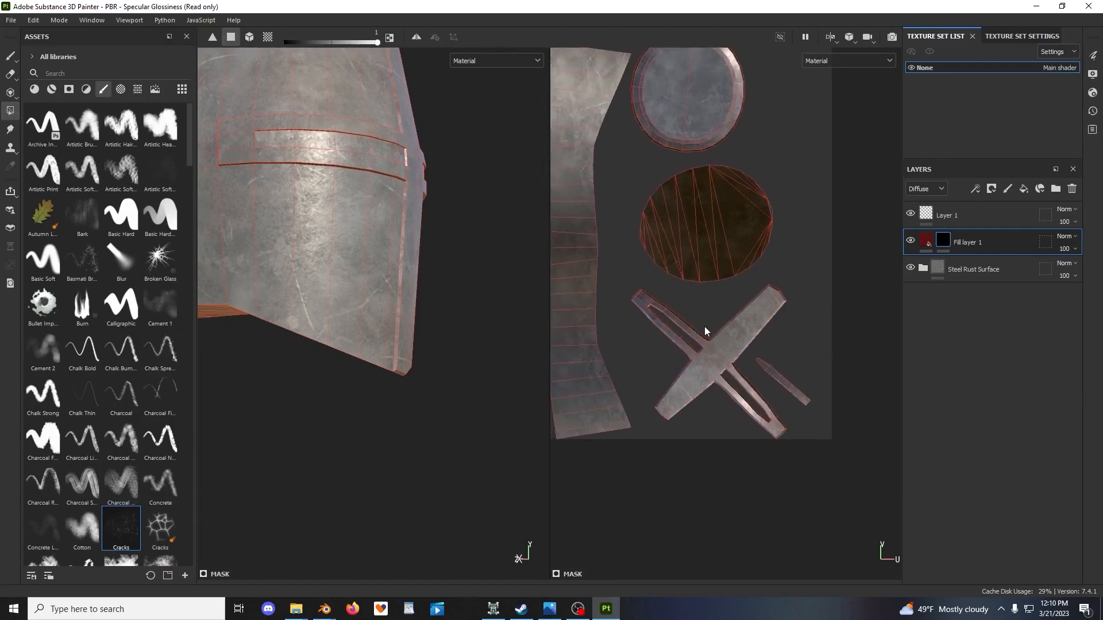
scroll(704, 326, up, 1)
alt+middle_drag(710, 326, 698, 291)
scroll(697, 290, up, 3)
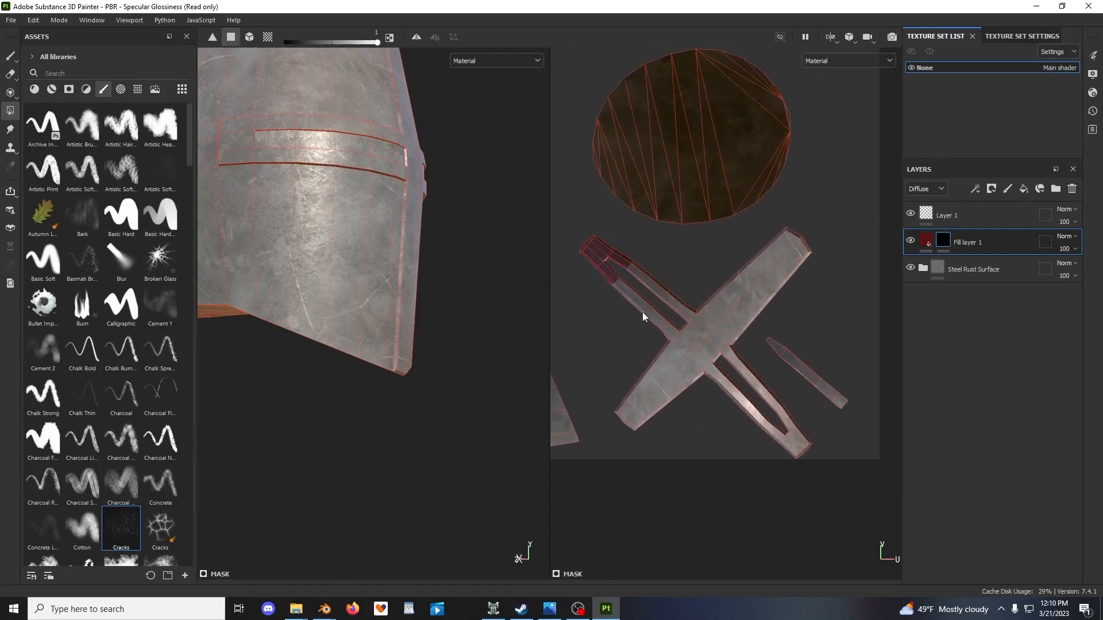
drag(677, 337, 679, 339)
alt+middle_drag(671, 374, 684, 296)
drag(616, 247, 719, 365)
drag(710, 248, 834, 405)
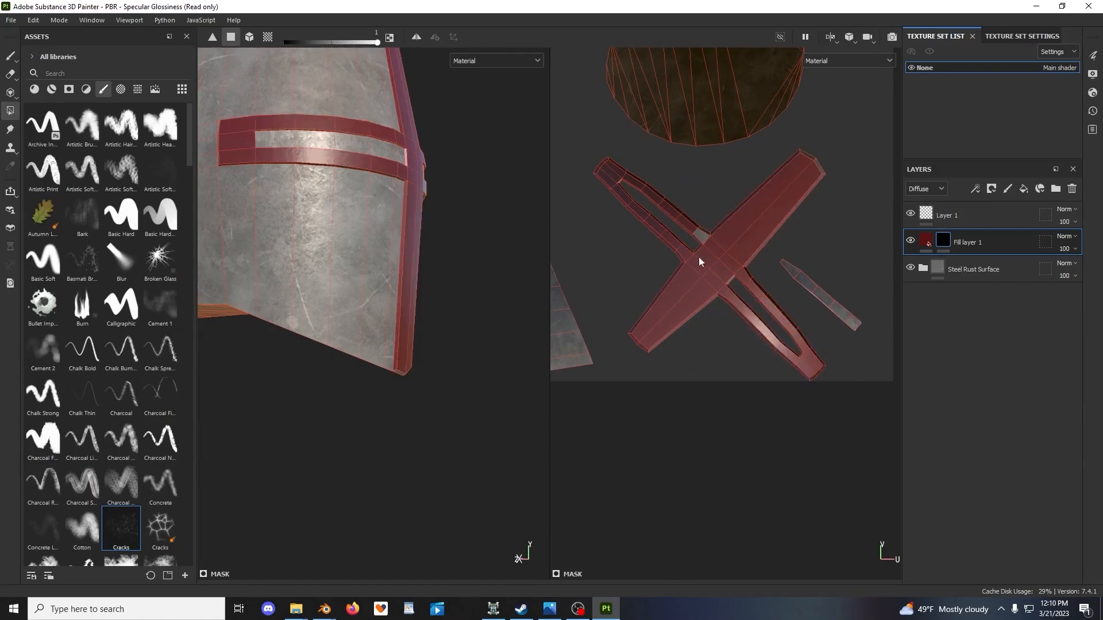
Display only the 3D view of the helmet and change back to the Paint tool
scroll(446, 229, down, 3)
alt+drag(446, 228, 366, 206)
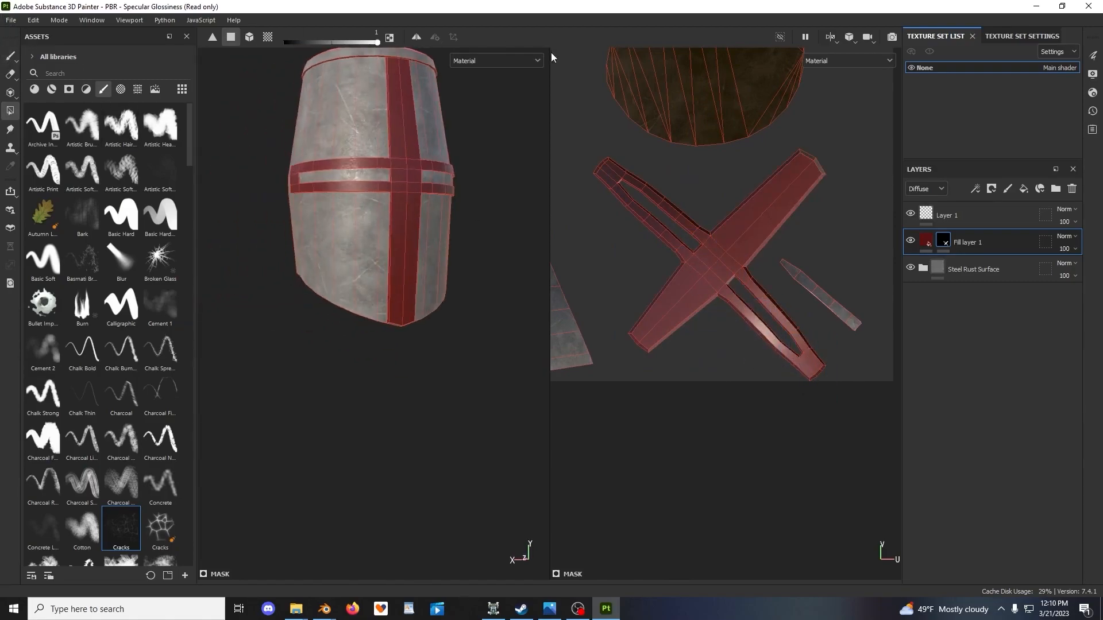
click(828, 37)
click(835, 70)
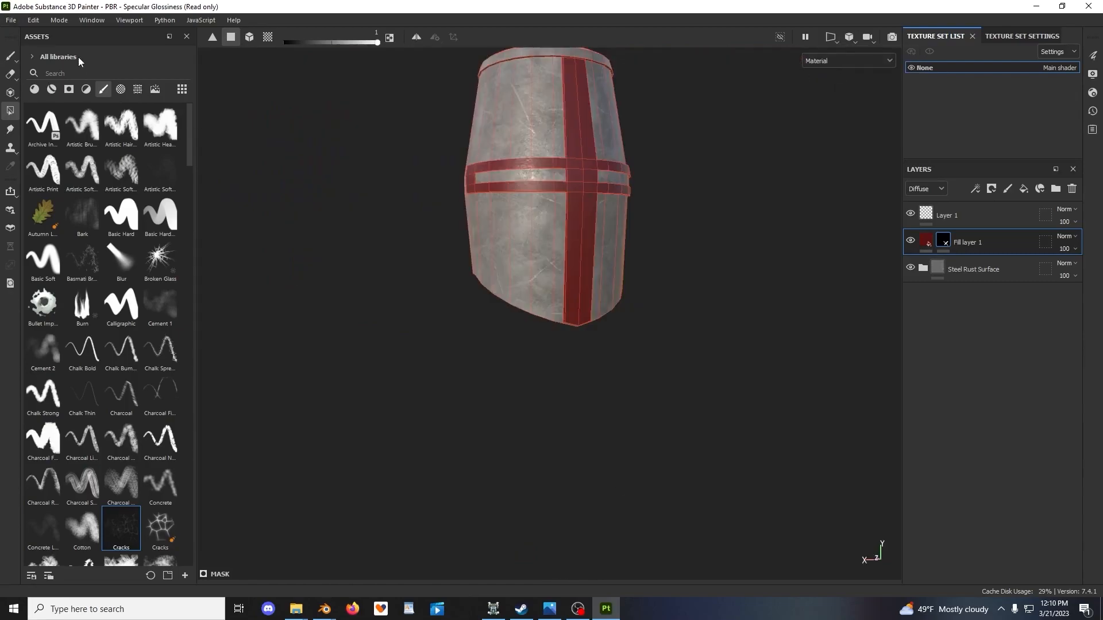
click(16, 57)
Examine the red cross on the helmet from the front and side, up close
alt+drag(677, 197, 627, 230)
alt+middle_drag(627, 230, 668, 305)
scroll(668, 305, up, 3)
alt+drag(668, 304, 756, 281)
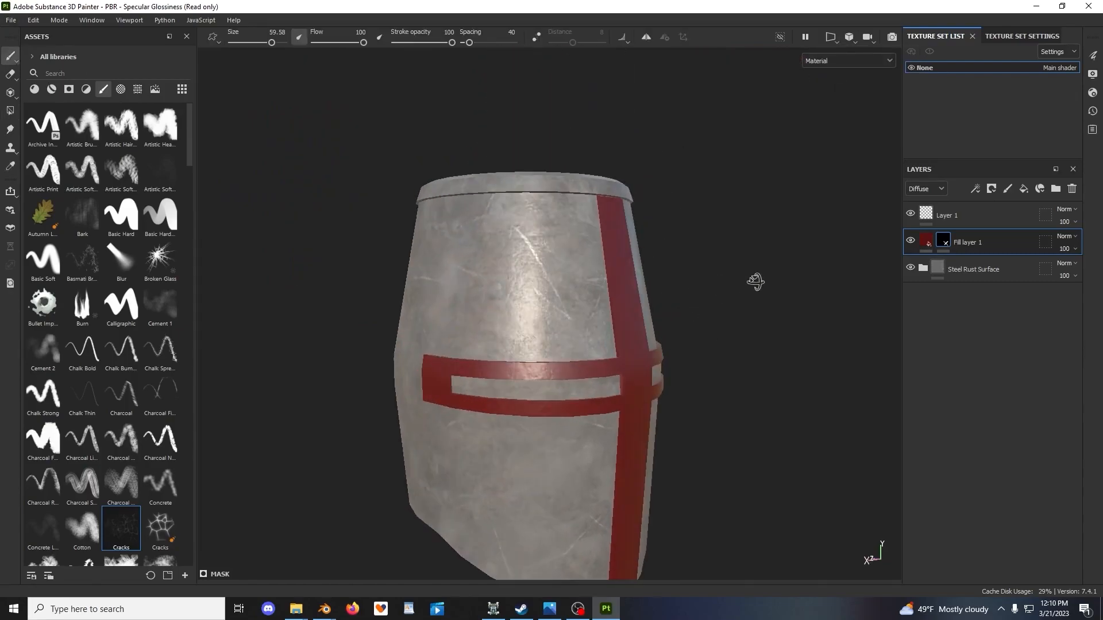
alt+middle_drag(714, 315, 688, 252)
alt+drag(688, 252, 645, 257)
alt+middle_drag(645, 256, 643, 265)
scroll(643, 266, up, 3)
mouse_move(642, 265)
alt+mouse_down()
mouse_move(534, 277)
mouse_move(664, 239)
alt+mouse_up()
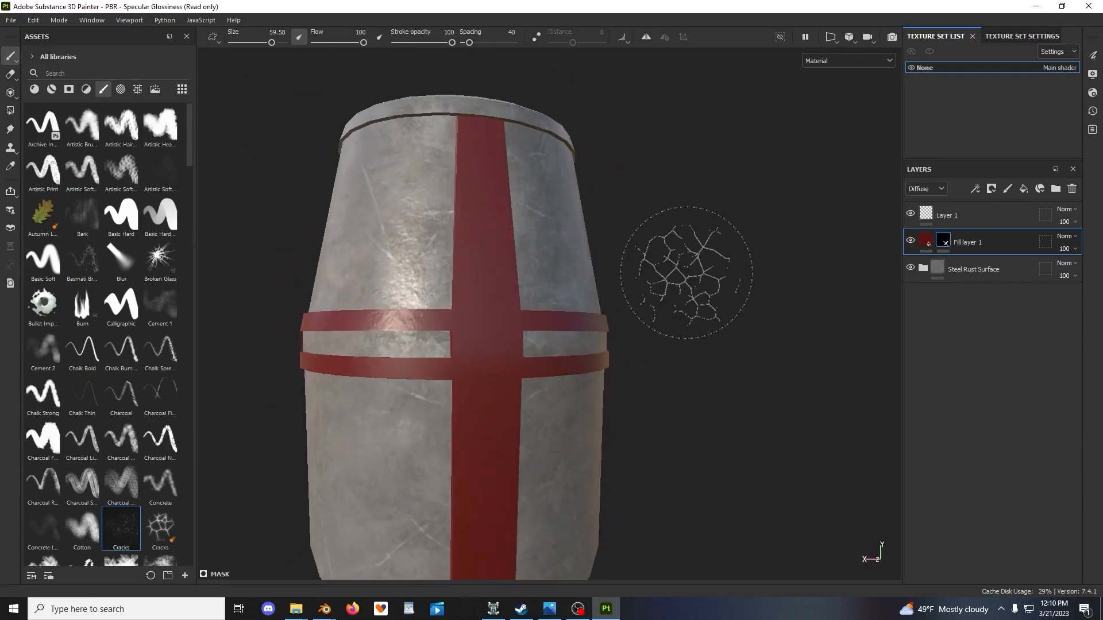
mouse_move(665, 276)
alt+mouse_down()
mouse_move(645, 253)
mouse_move(576, 246)
mouse_move(606, 275)
alt+mouse_up()
alt+middle_drag(607, 276, 636, 270)
scroll(645, 266, up, 4)
mouse_move(645, 265)
alt+mouse_down()
mouse_move(620, 236)
mouse_move(622, 190)
mouse_move(601, 281)
alt+mouse_up()
scroll(600, 267, down, 3)
alt+middle_drag(601, 281, 630, 283)
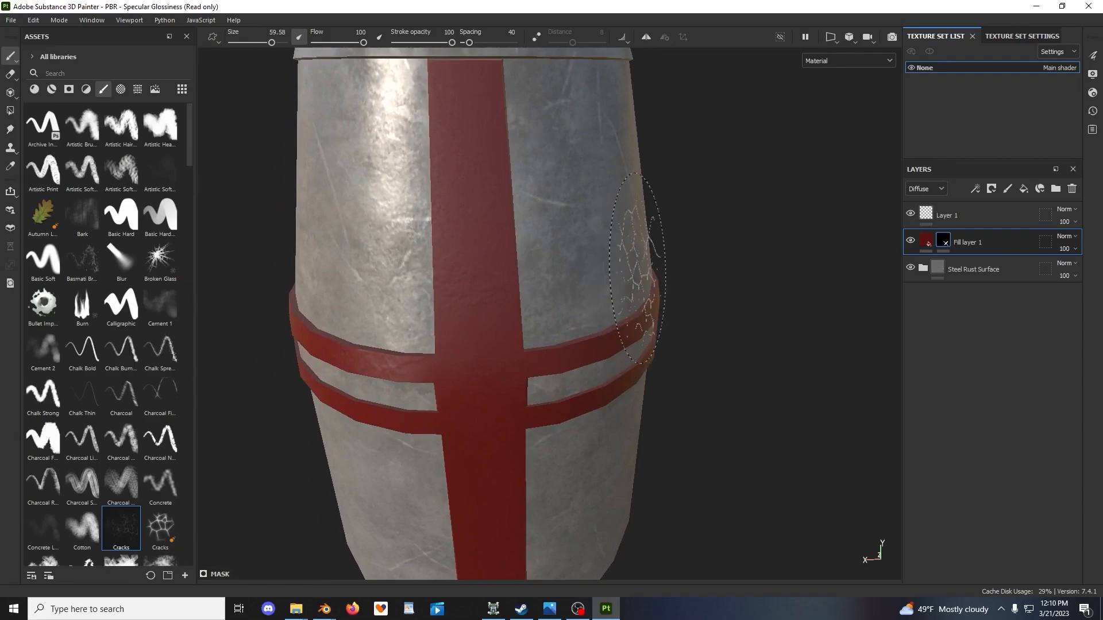
Try the Overlay blending mode on Fill layer 1 and check the cross on the helmet
click(1065, 237)
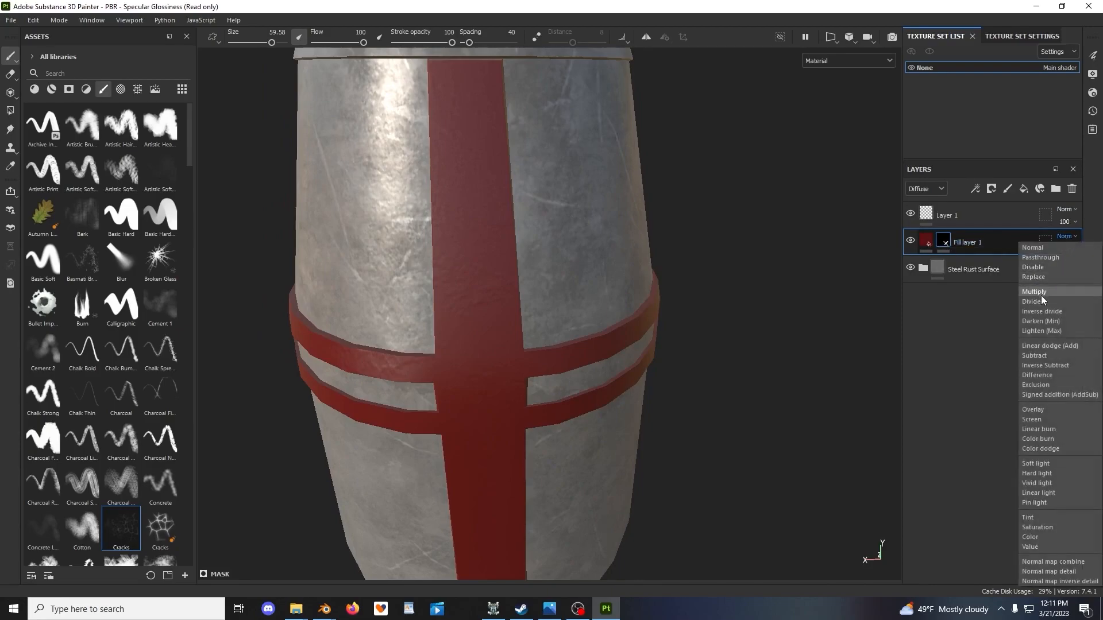
click(1053, 409)
scroll(669, 320, down, 2)
mouse_move(670, 320)
alt+mouse_down()
mouse_move(720, 297)
mouse_move(782, 322)
mouse_move(743, 369)
mouse_move(707, 388)
mouse_move(785, 274)
mouse_move(796, 280)
mouse_move(745, 283)
alt+mouse_up()
scroll(722, 299, up, 2)
scroll(788, 325, down, 2)
scroll(794, 281, down, 2)
scroll(774, 291, up, 2)
scroll(770, 281, up, 2)
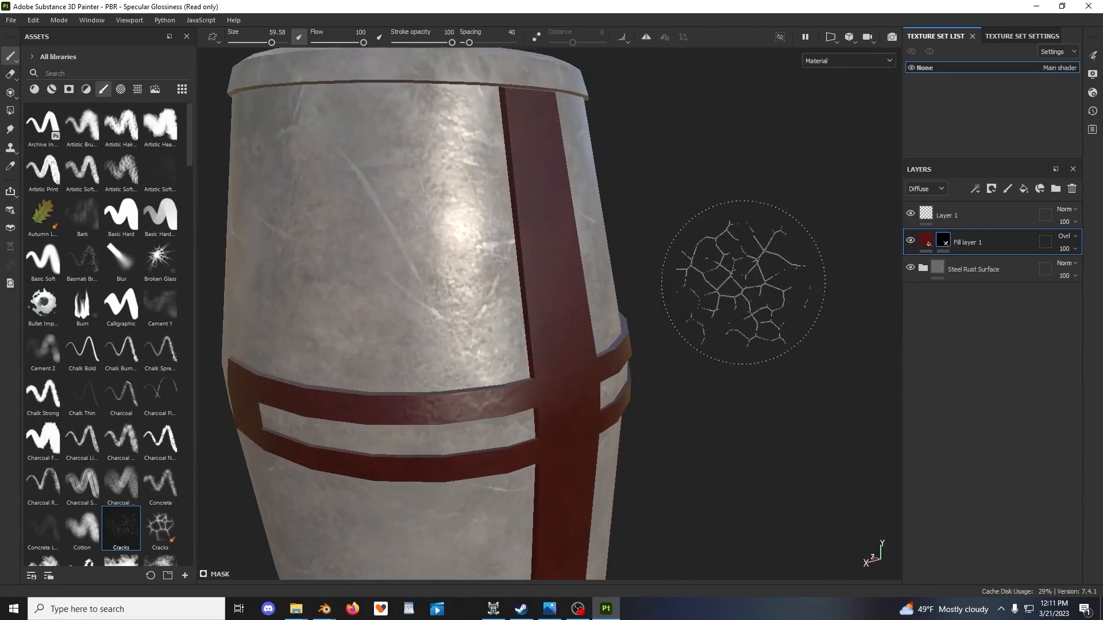
scroll(743, 283, up, 3)
Set Fill layer 1's blending mode to Multiply for the diffuse channel
click(1059, 239)
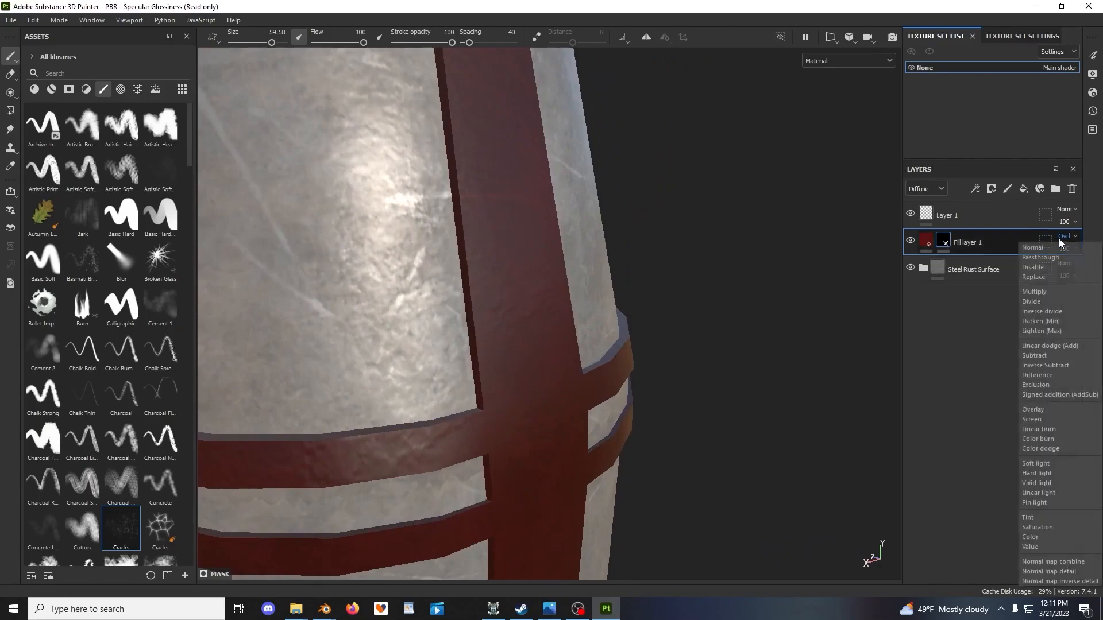
click(1049, 287)
scroll(710, 284, down, 3)
alt+drag(711, 285, 729, 327)
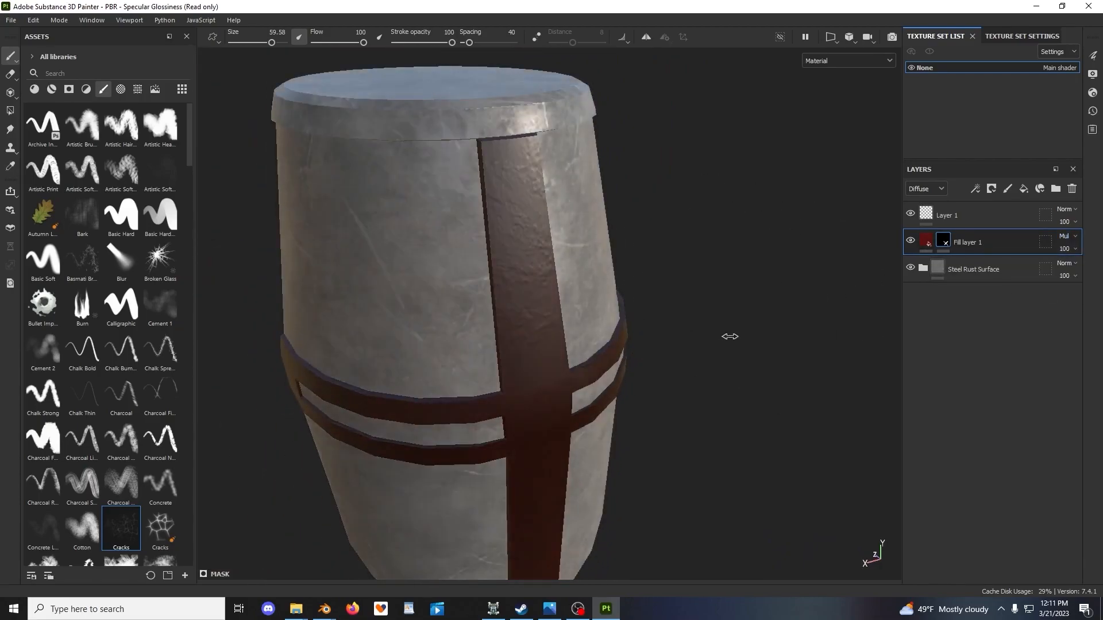
Brighten Fill layer 1's diffuse colour by raising its HSV value to about 0.66
click(931, 244)
click(944, 242)
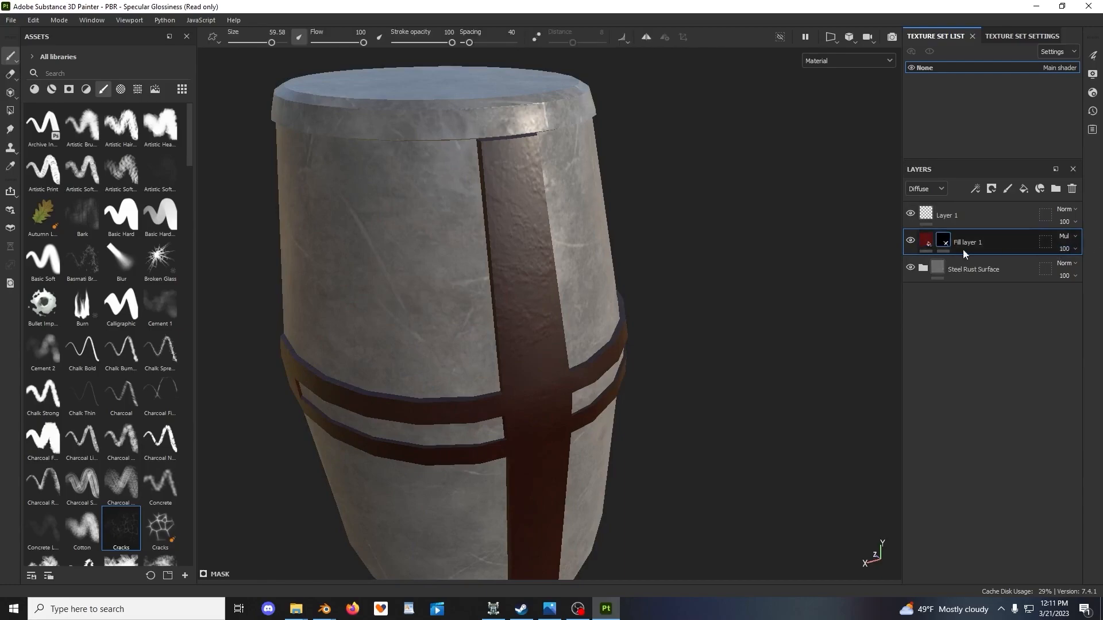
scroll(728, 258, down, 3)
right_click(711, 243)
click(792, 336)
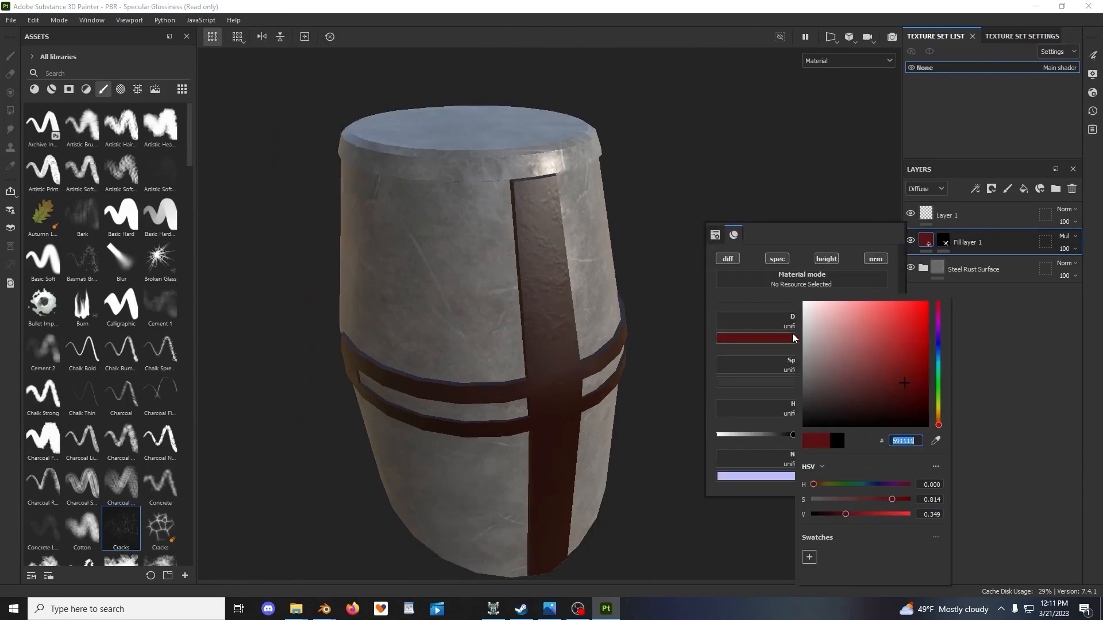
drag(861, 517, 867, 516)
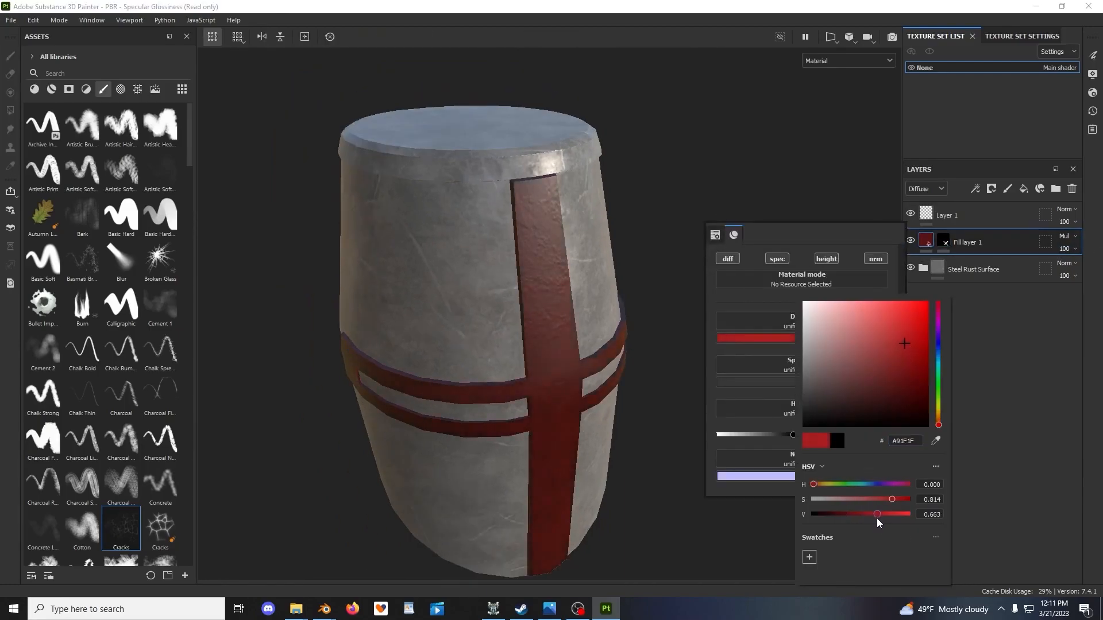
Examine the brightened cross up close, viewing the Specular channel as well as the full material
alt+drag(682, 313, 622, 296)
scroll(623, 295, up, 3)
shift+right_drag(698, 313, 711, 340)
alt+drag(711, 340, 758, 332)
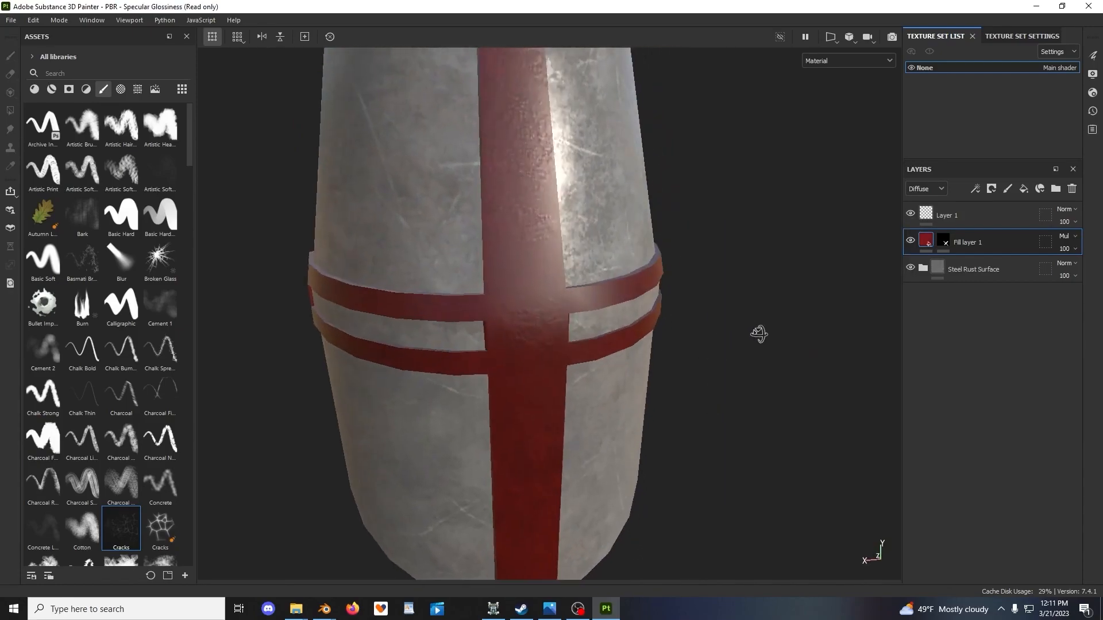
alt+middle_drag(759, 332, 758, 391)
click(839, 61)
click(829, 129)
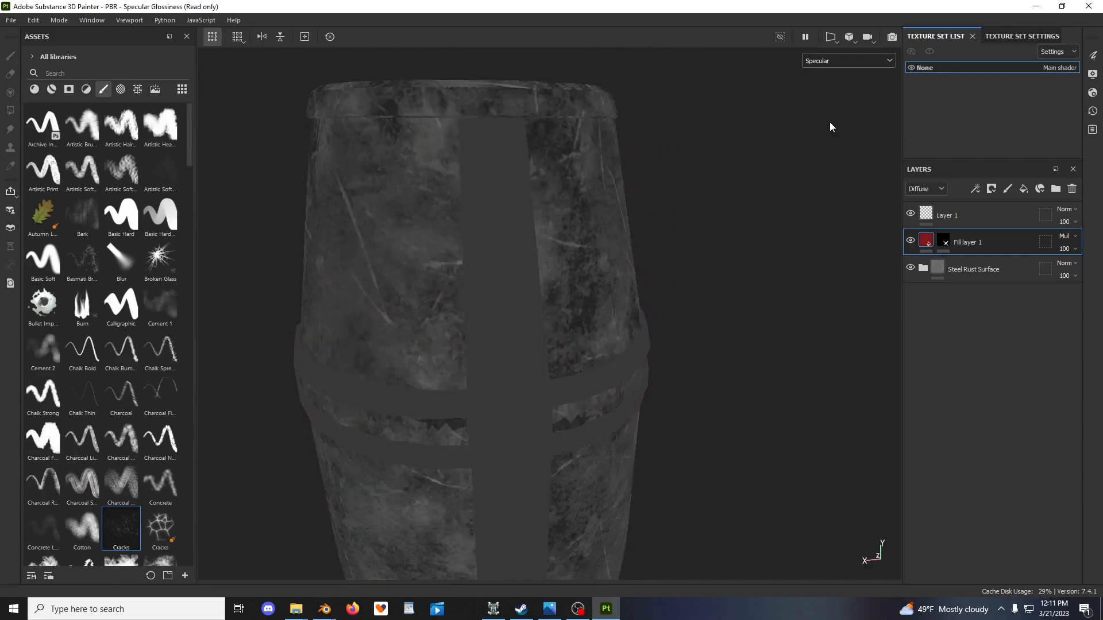
click(839, 61)
click(827, 84)
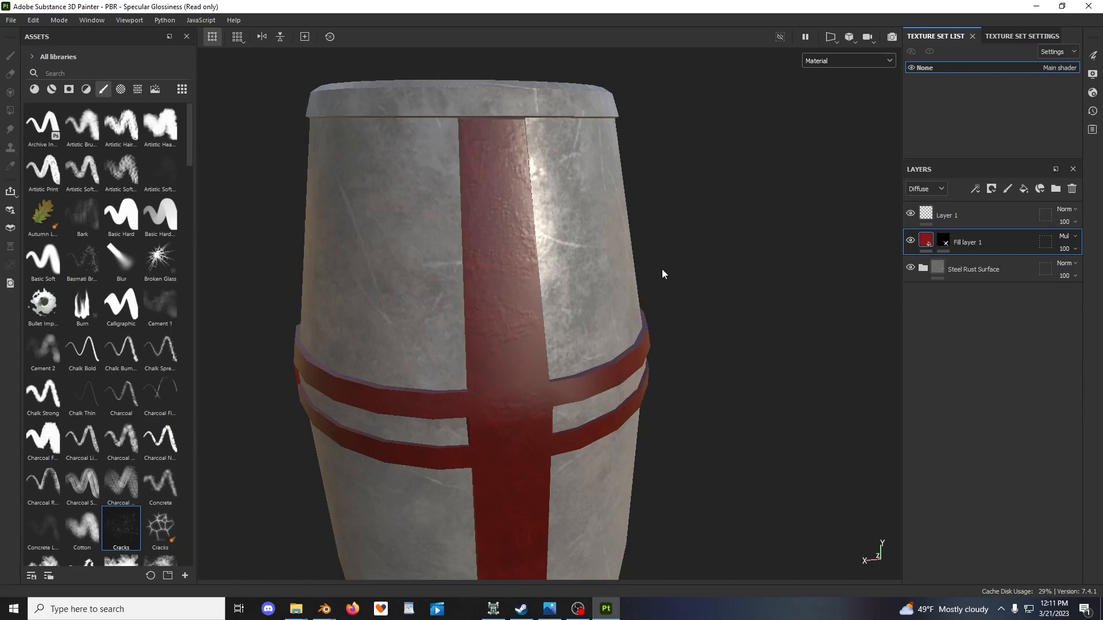
Disable the specular, height and normal channels of Fill layer 1 and check the worn metal through the cross
click(928, 247)
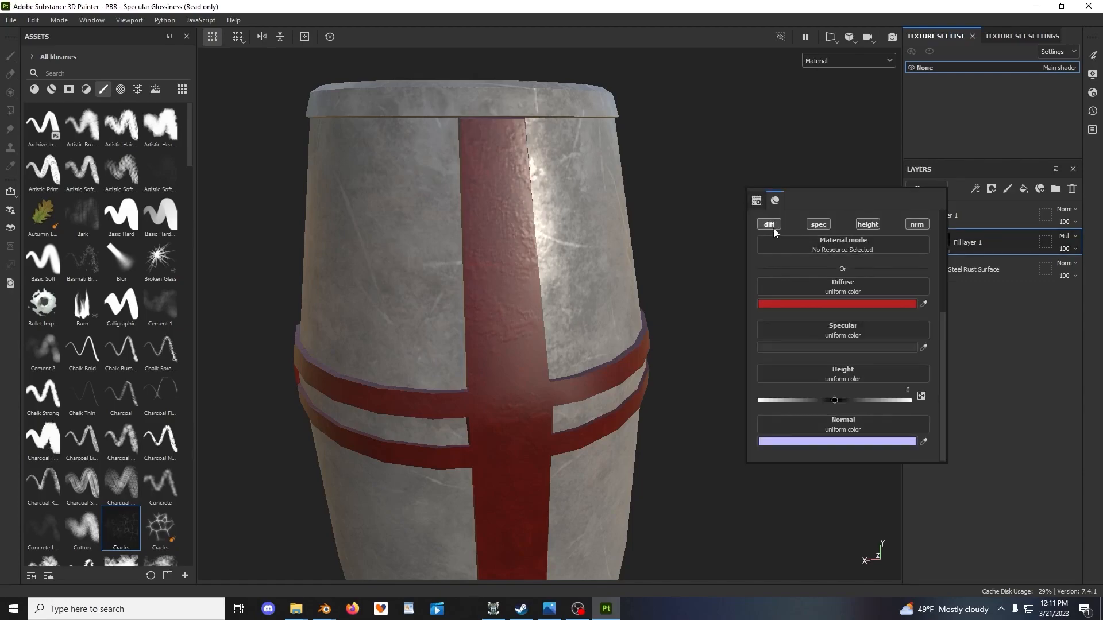
click(817, 225)
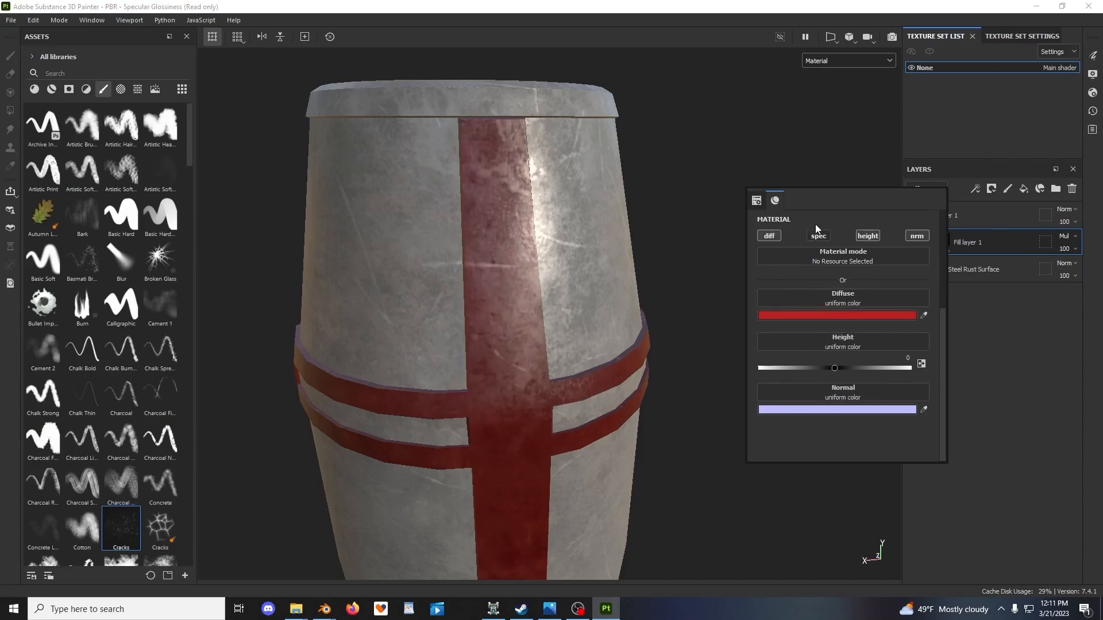
click(868, 237)
click(916, 236)
alt+drag(716, 137, 765, 287)
shift+right_drag(764, 288, 779, 307)
alt+drag(750, 288, 566, 308)
scroll(740, 260, up, 3)
scroll(580, 291, down, 4)
scroll(729, 322, up, 2)
scroll(666, 310, up, 3)
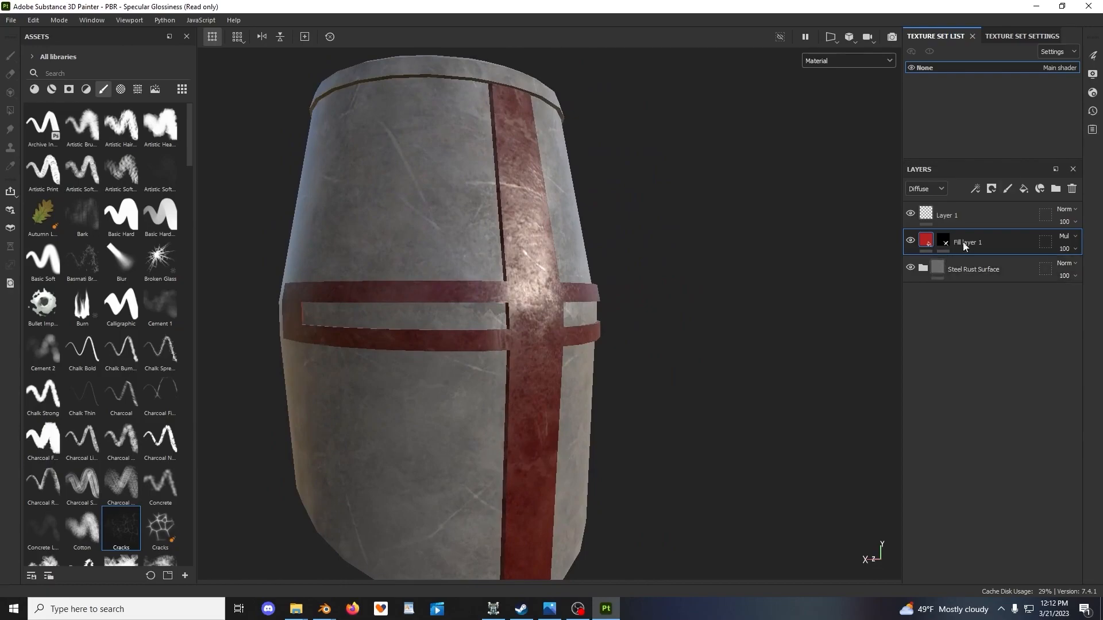
Add a new fill layer above Fill layer 1 and give it a black mask
click(1023, 190)
right_click(969, 238)
click(1000, 20)
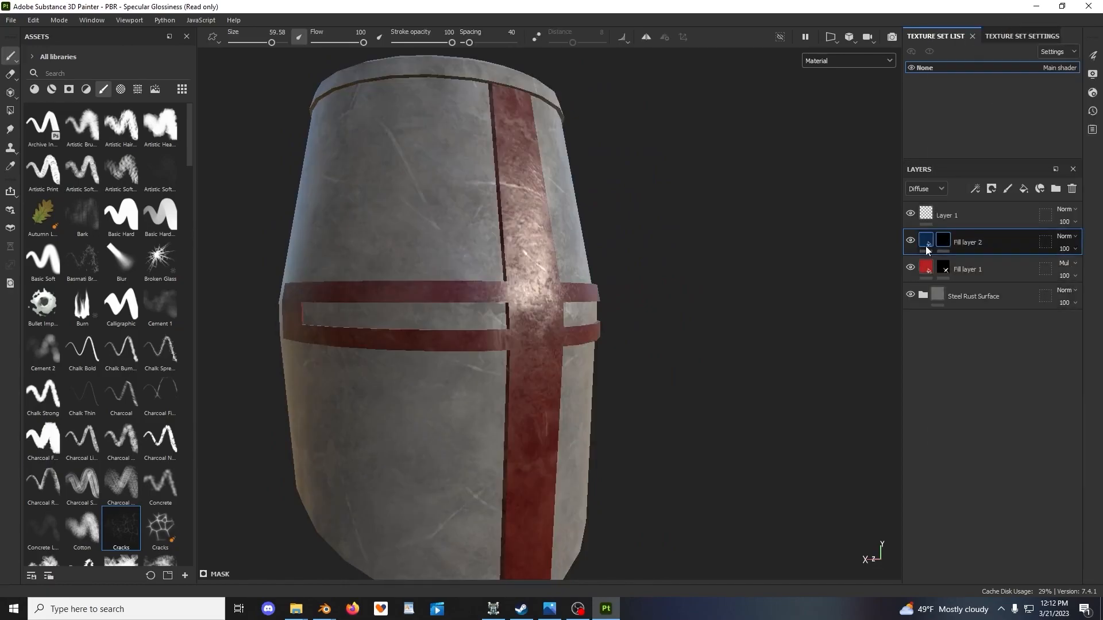
Set Fill layer 2's diffuse and specular colours to black and disable its height and normal channels
click(926, 240)
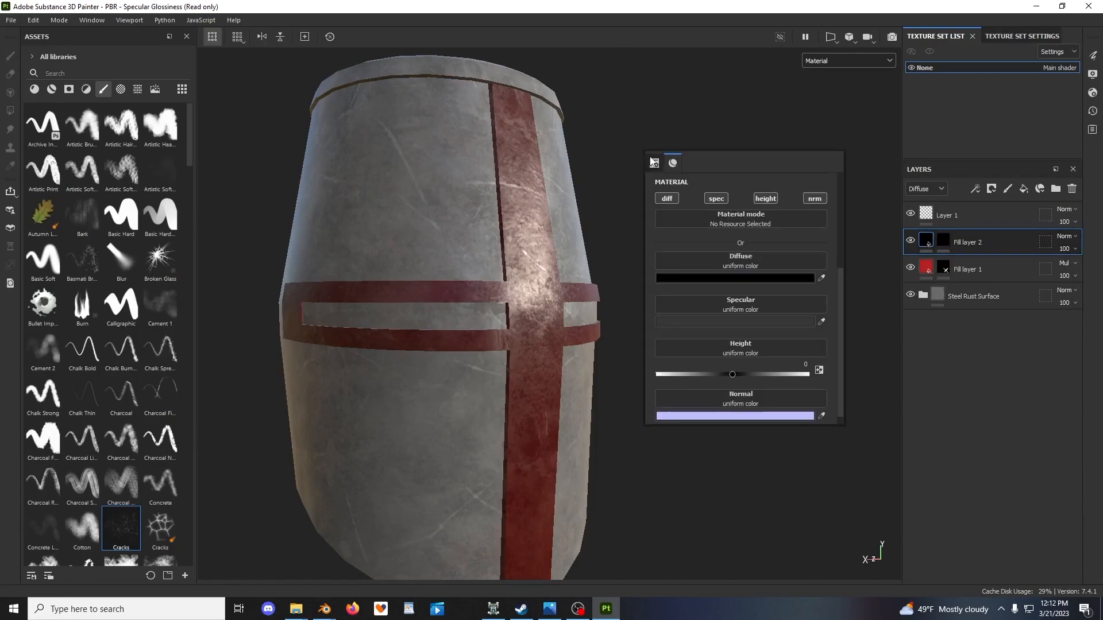
click(667, 198)
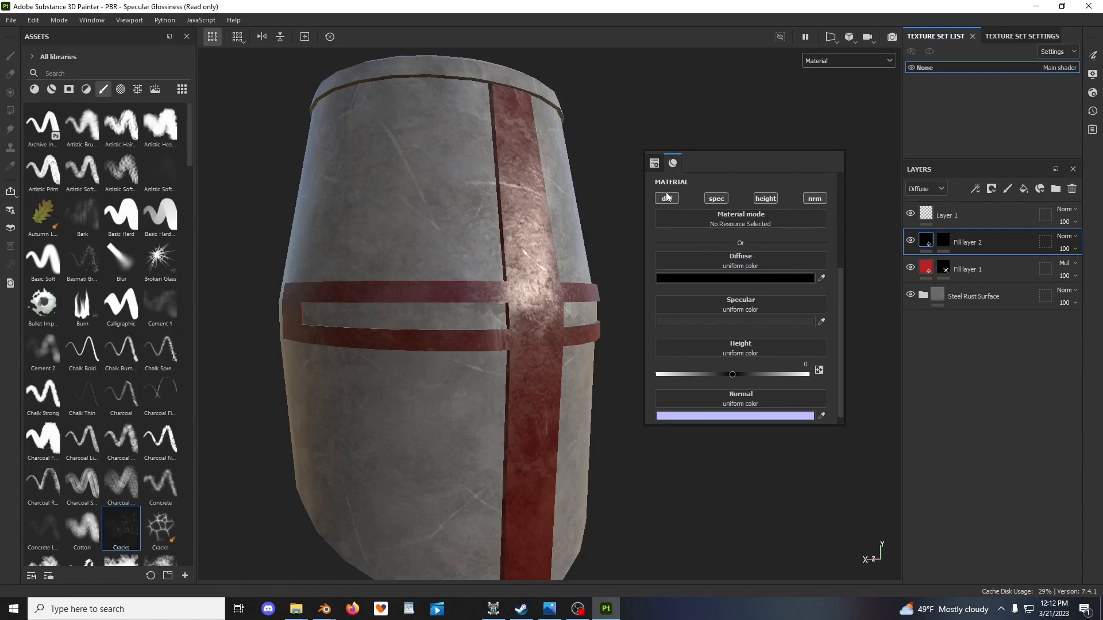
click(716, 200)
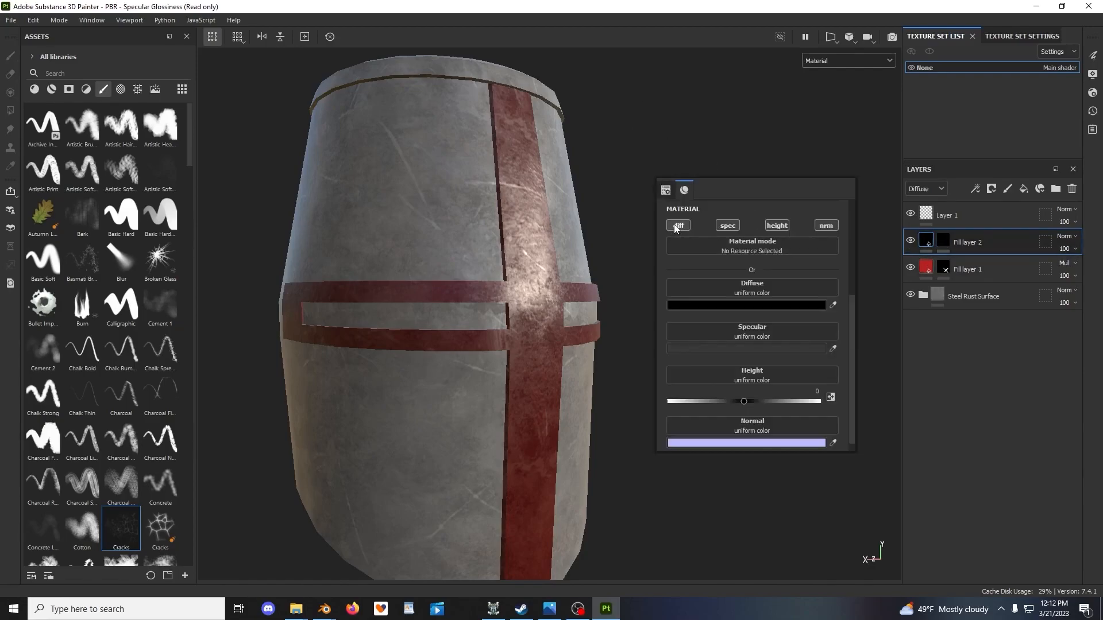
click(781, 226)
click(816, 226)
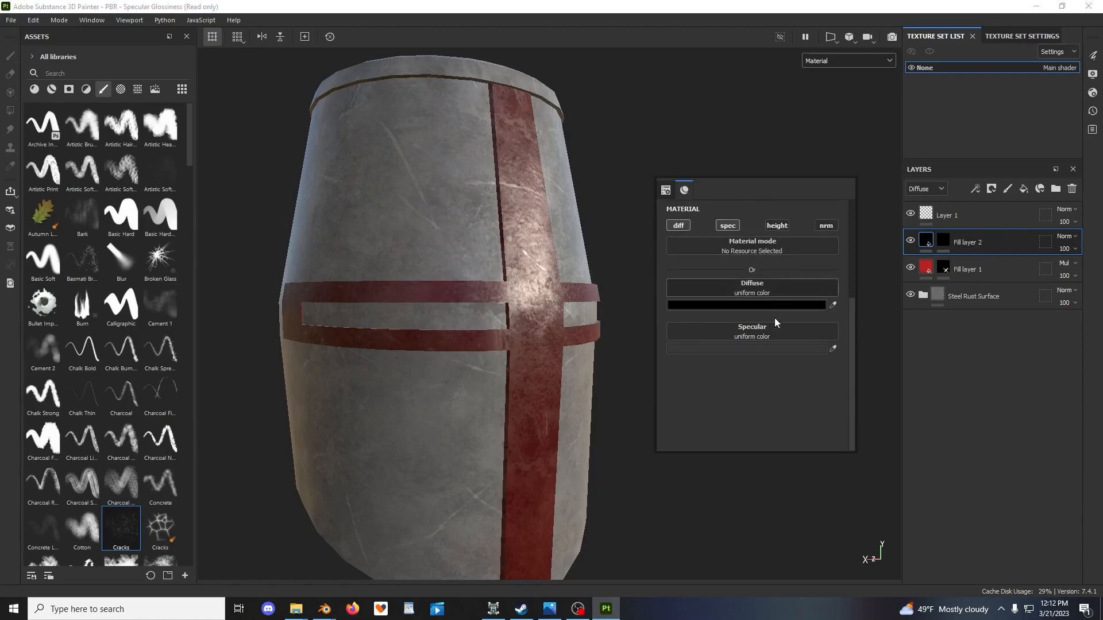
click(765, 349)
drag(805, 516, 754, 527)
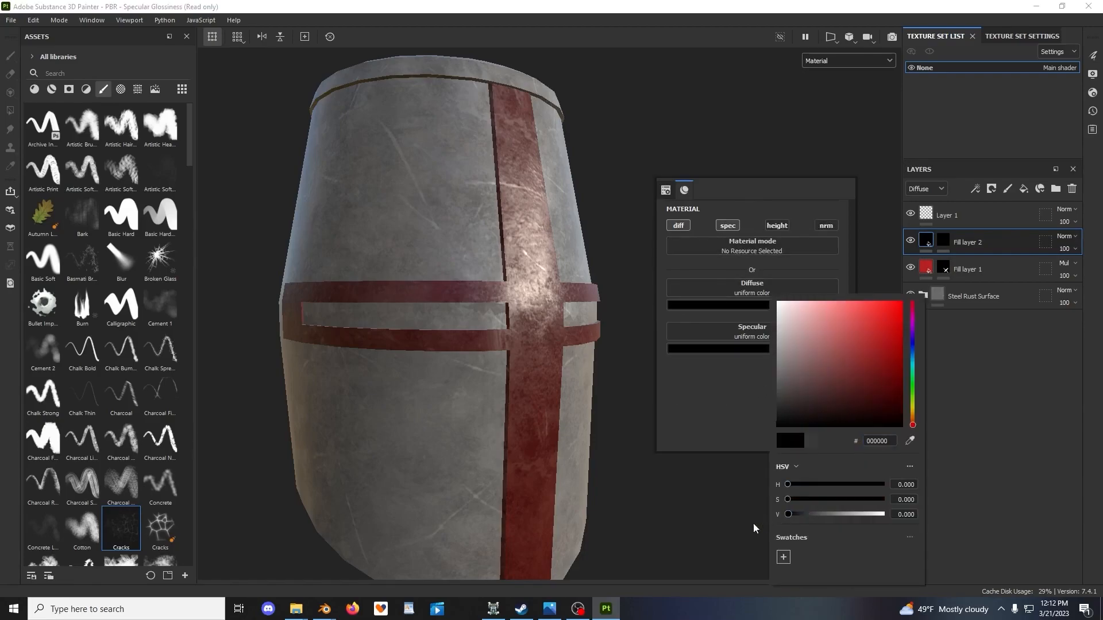
click(701, 389)
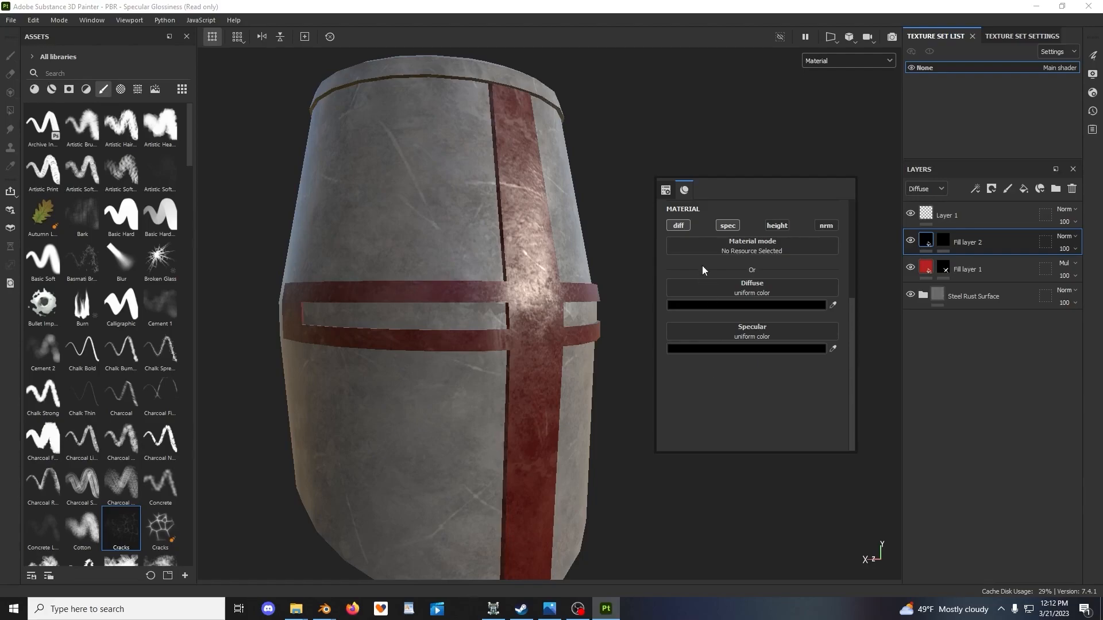
click(740, 348)
click(780, 129)
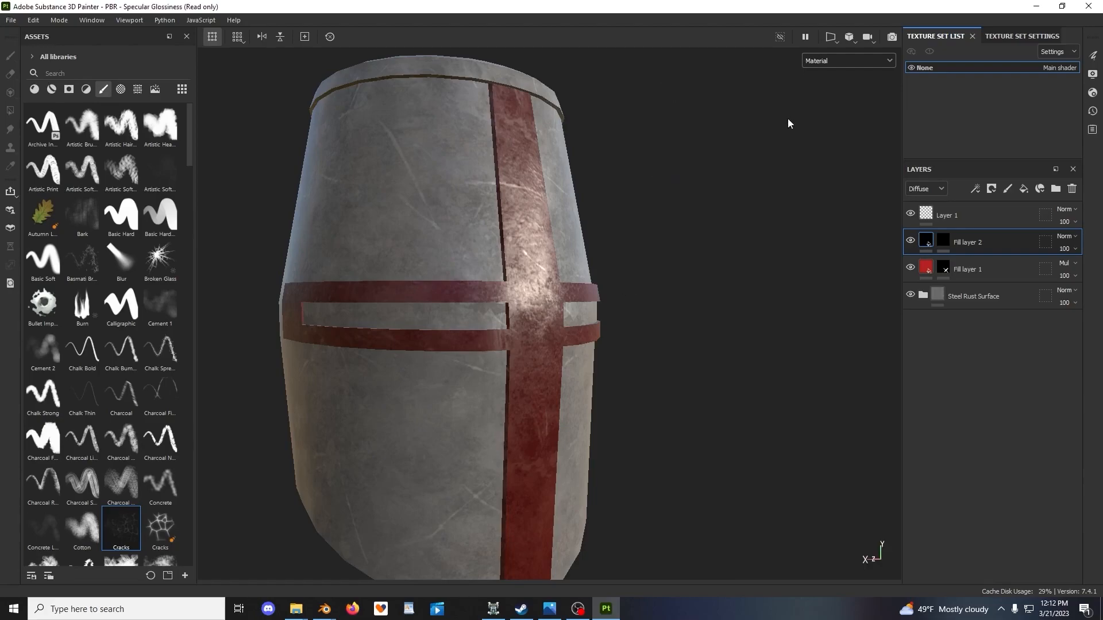
Show the 3D and 2D views together and polygon-fill the eye slit's UV island in Fill layer 2's mask
click(830, 37)
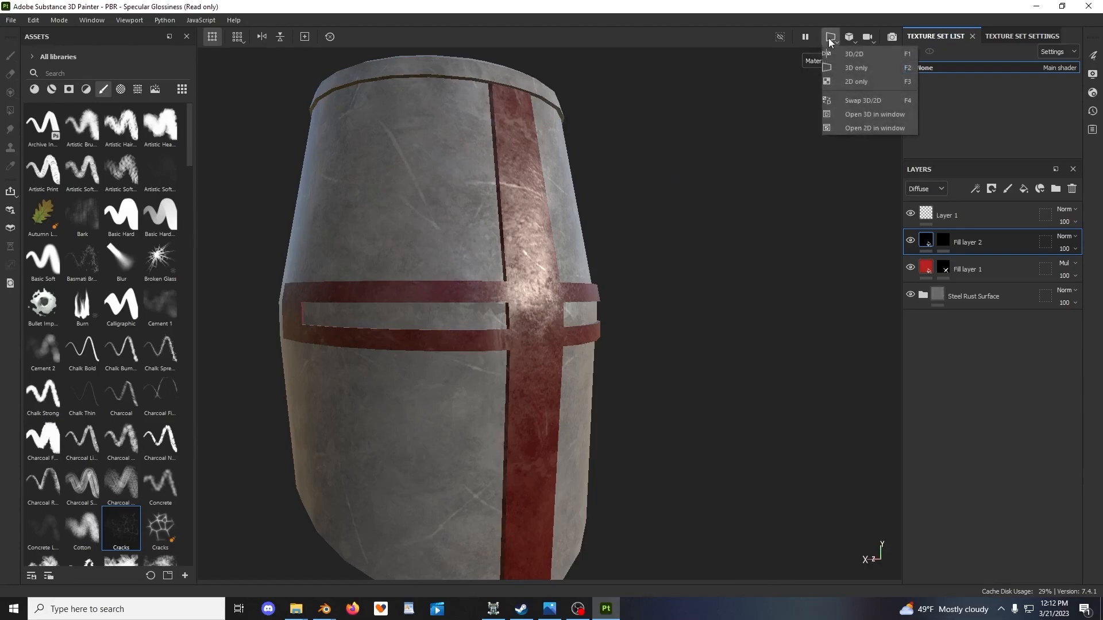
click(853, 54)
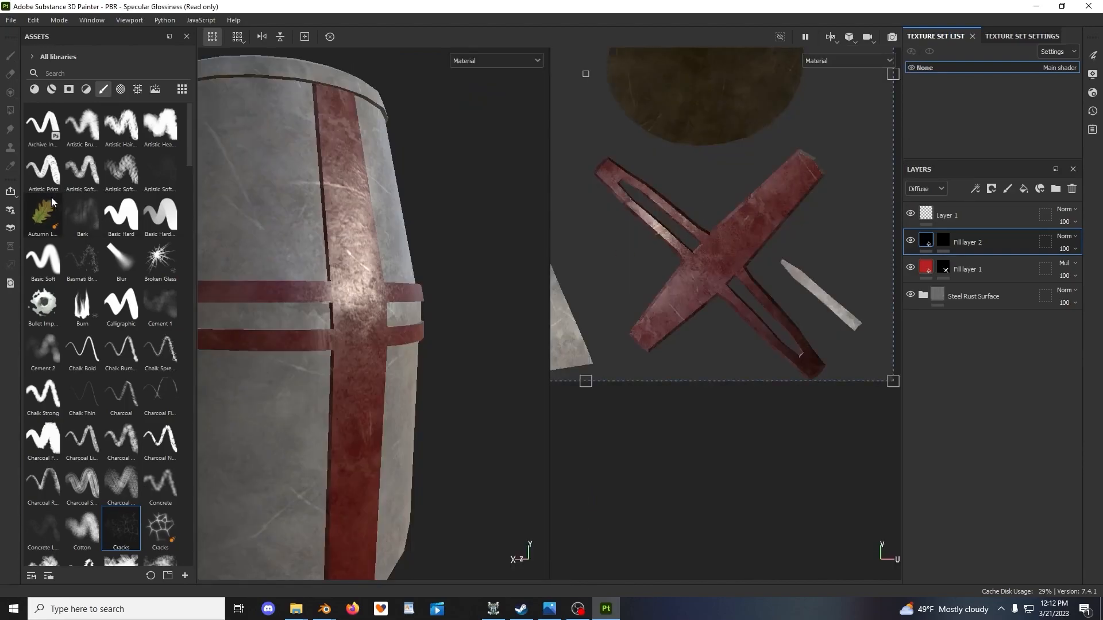
click(944, 241)
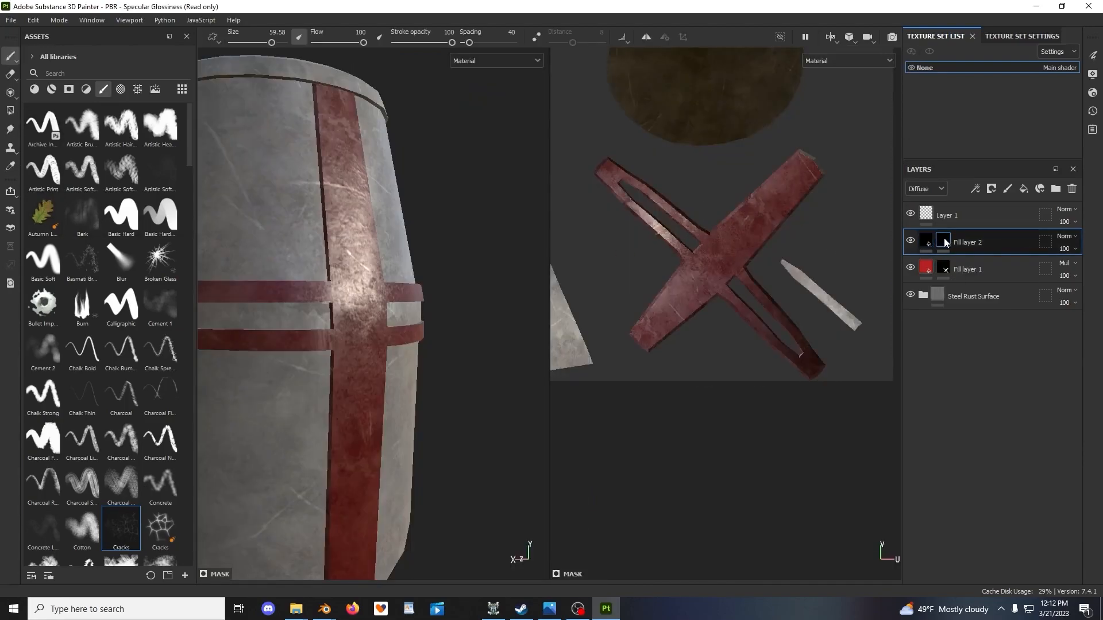
click(10, 111)
middle_drag(779, 272, 672, 278)
scroll(672, 281, up, 5)
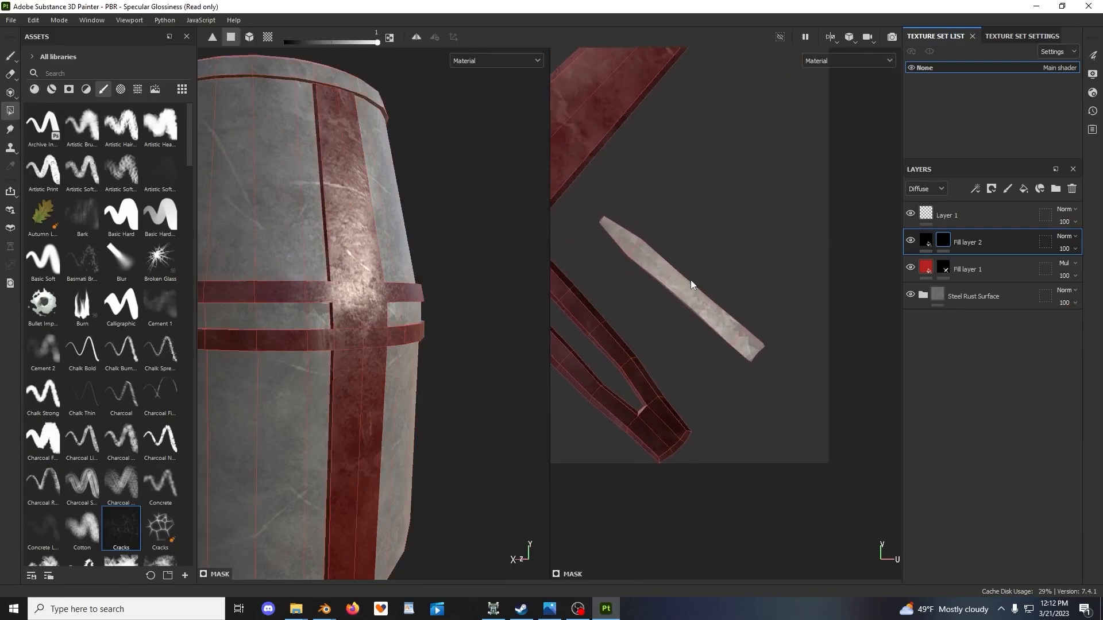
mouse_move(648, 219)
mouse_down()
mouse_move(680, 267)
mouse_move(695, 257)
mouse_move(728, 275)
mouse_move(806, 366)
mouse_up()
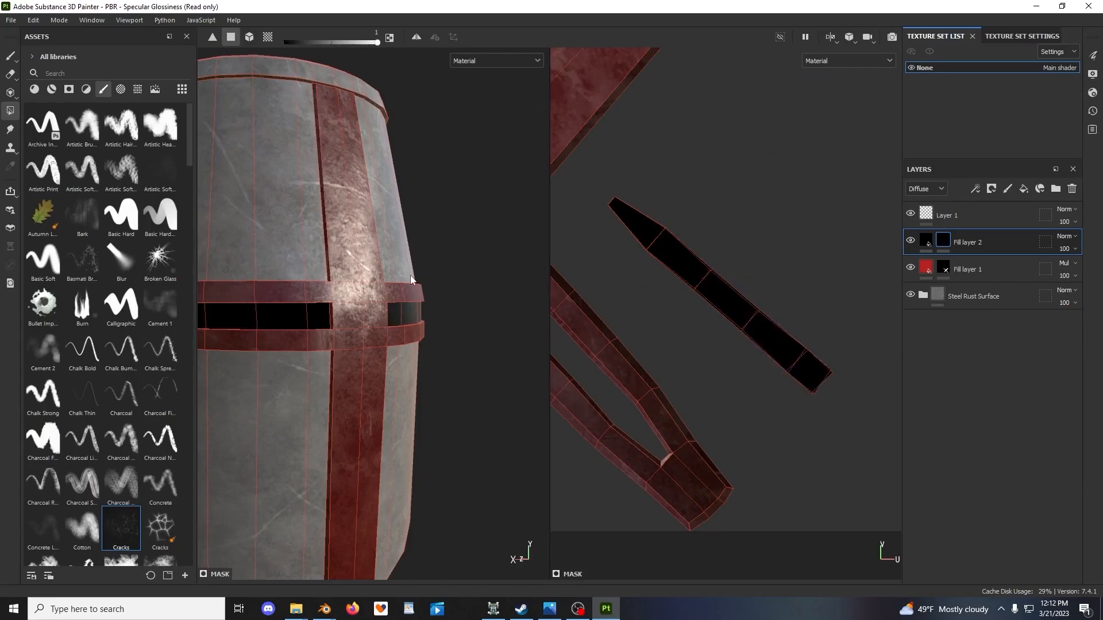
click(10, 55)
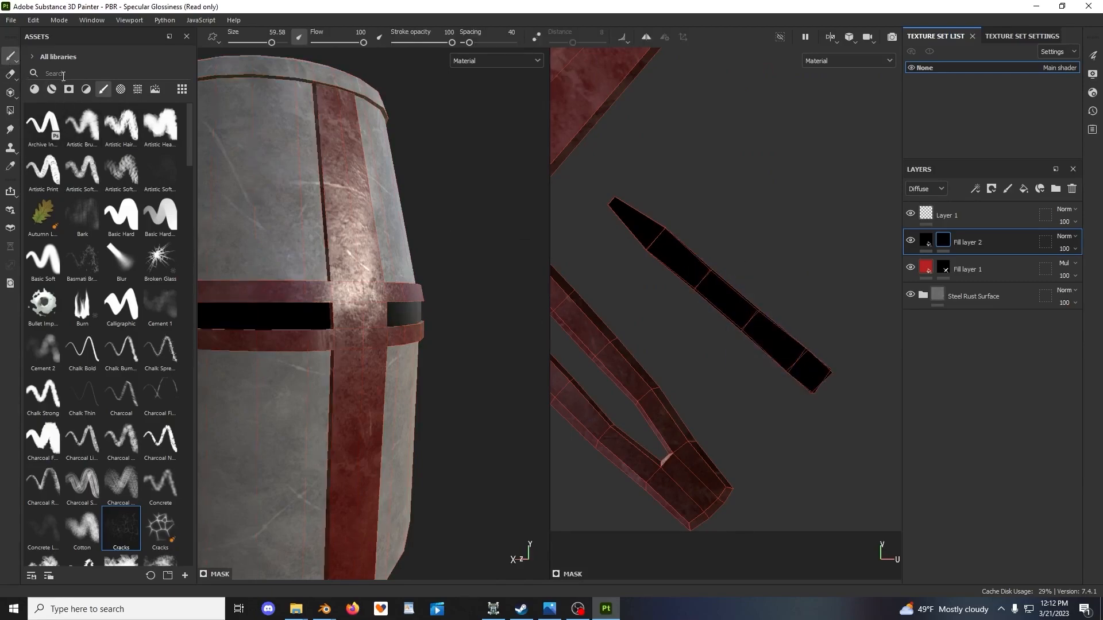
Return to the 3D-only view and examine the black eye slits on the helm from several angles
scroll(475, 221, down, 5)
alt+drag(475, 221, 402, 281)
alt+middle_drag(402, 281, 472, 296)
scroll(472, 290, up, 3)
alt+drag(471, 283, 422, 267)
scroll(379, 279, up, 3)
scroll(379, 278, down, 4)
scroll(414, 266, up, 1)
alt+middle_drag(402, 264, 433, 263)
mouse_move(434, 263)
alt+mouse_down()
mouse_move(390, 263)
mouse_move(436, 259)
alt+mouse_up()
click(827, 36)
click(837, 67)
scroll(453, 295, down, 2)
mouse_move(614, 267)
alt+mouse_down()
mouse_move(587, 274)
mouse_move(568, 304)
mouse_move(586, 290)
mouse_move(535, 448)
alt+mouse_up()
scroll(580, 276, up, 3)
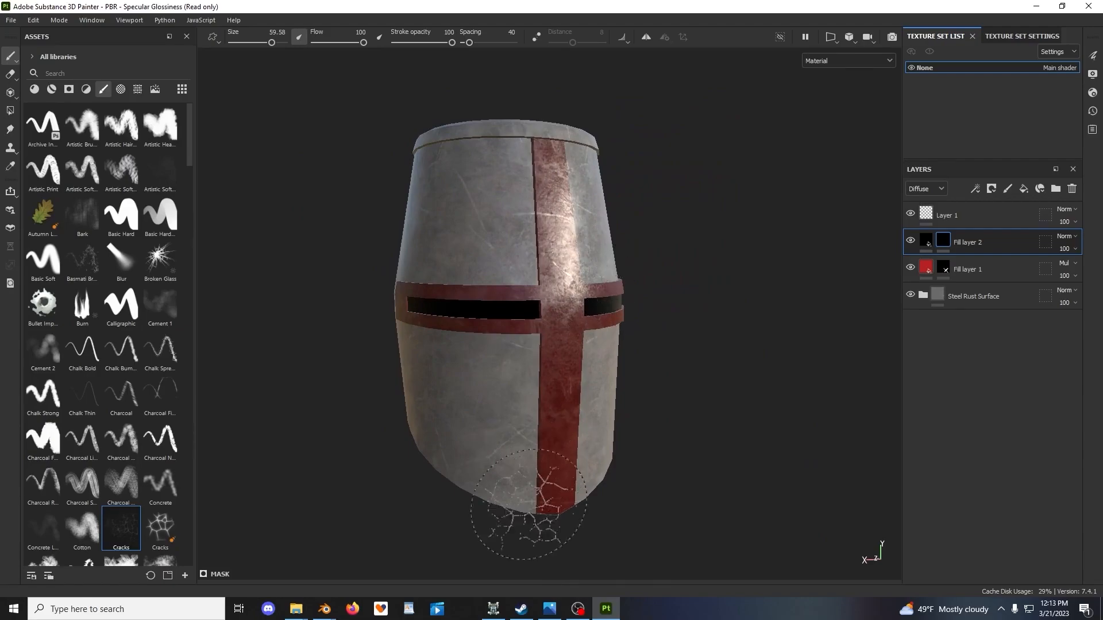
alt+drag(722, 372, 727, 350)
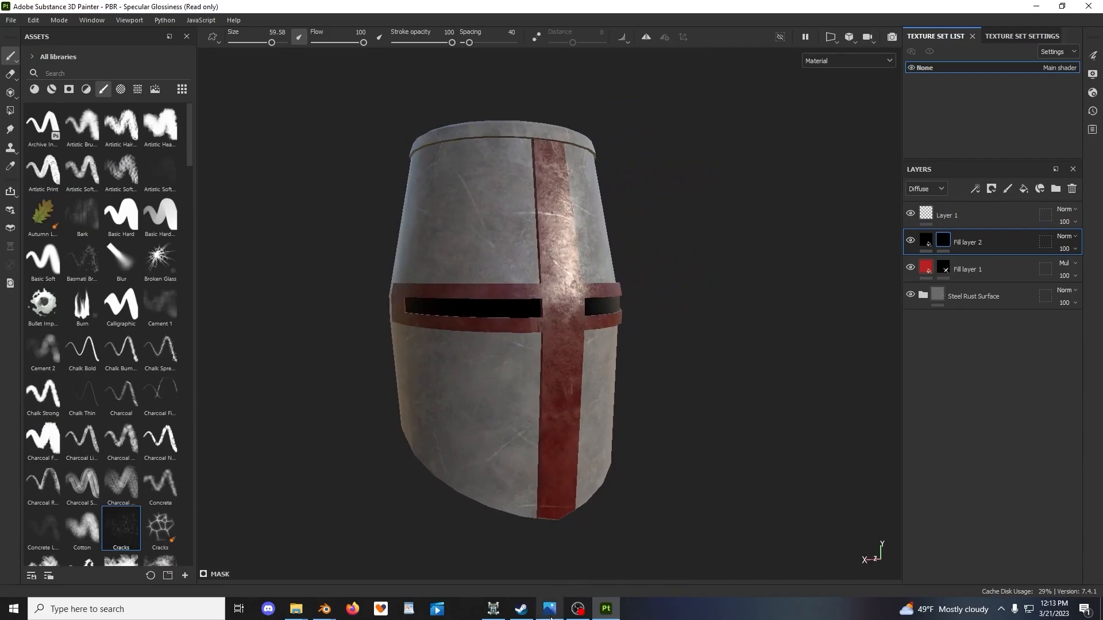
Check the great helm reference photo in the image viewer, then compare the textured helm with it in Substance 3D Painter
click(550, 617)
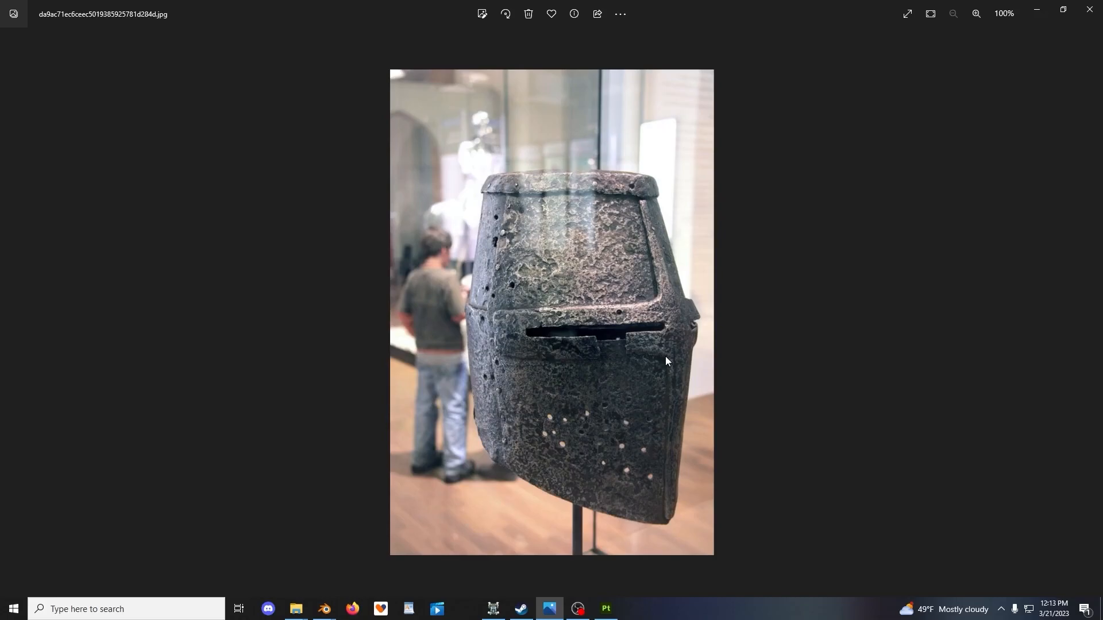
click(606, 609)
scroll(635, 288, up, 3)
alt+drag(635, 308, 542, 281)
alt+middle_drag(542, 280, 515, 197)
scroll(514, 198, down, 3)
alt+drag(563, 221, 637, 216)
scroll(613, 203, down, 2)
alt+middle_drag(637, 216, 609, 260)
scroll(615, 255, up, 2)
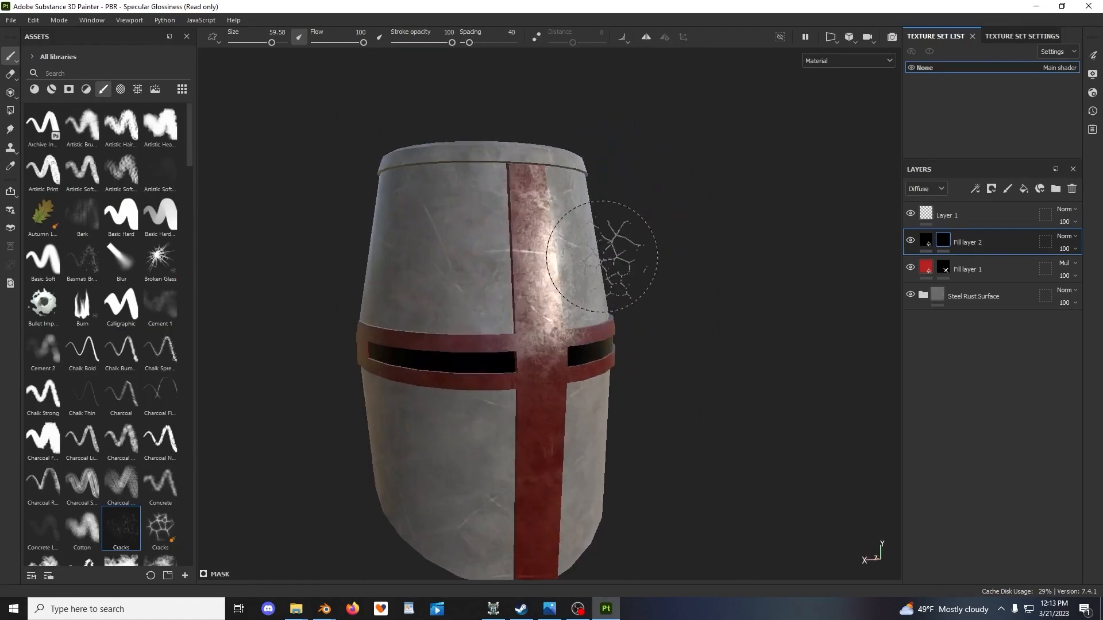
alt+drag(623, 248, 632, 266)
alt+middle_drag(633, 266, 642, 238)
scroll(649, 244, down, 1)
shift+right_drag(676, 268, 639, 292)
alt+drag(644, 296, 656, 323)
alt+middle_drag(656, 323, 665, 342)
scroll(666, 341, up, 2)
alt+drag(670, 339, 691, 308)
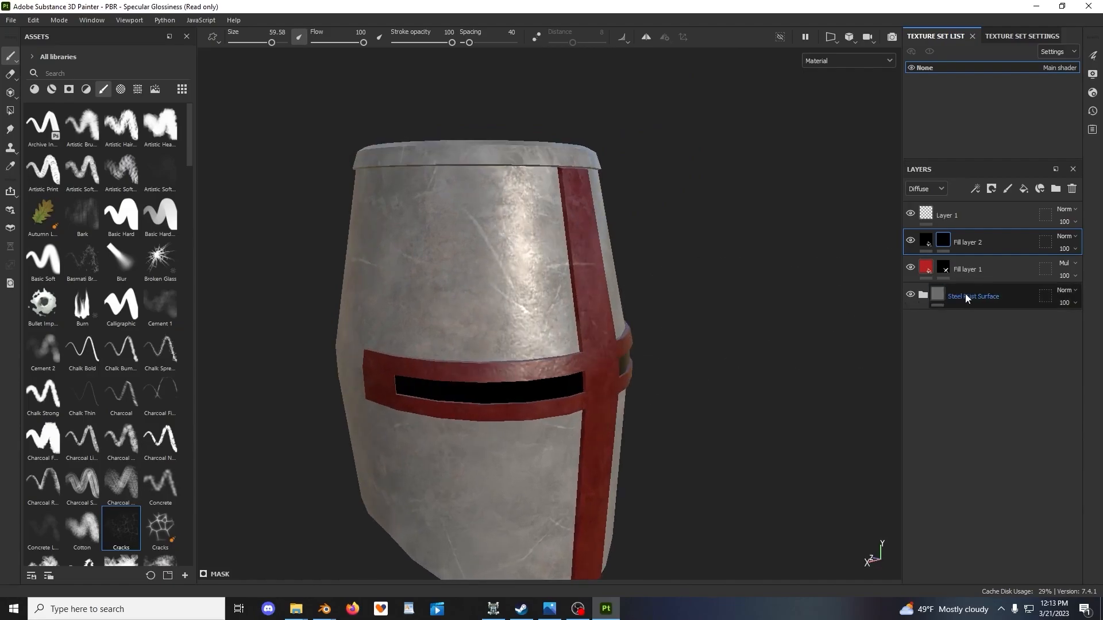
Expand the Steel Rust Surface folder and darken the Base metal layer's diffuse colour to an HSV value of 0.233
click(923, 295)
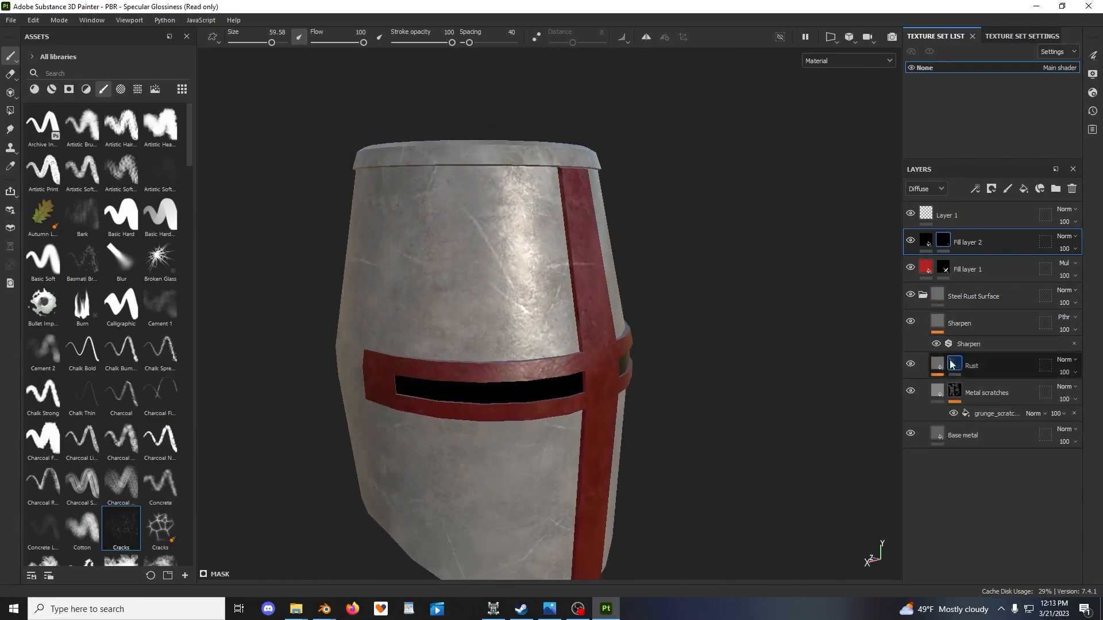
click(933, 435)
scroll(749, 283, up, 2)
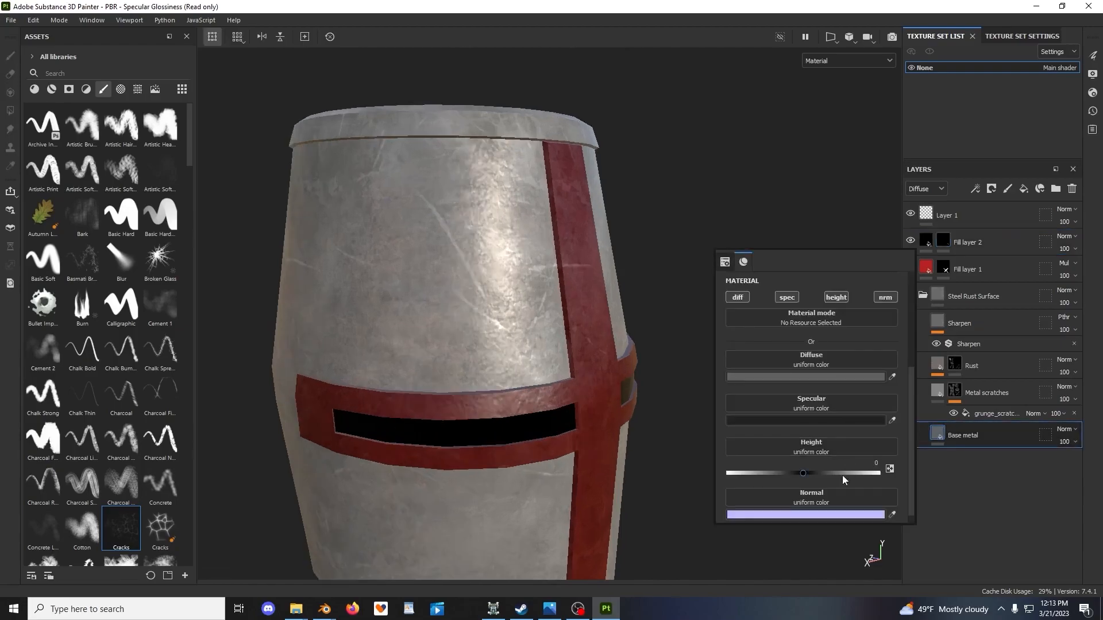
click(808, 379)
drag(862, 513, 849, 515)
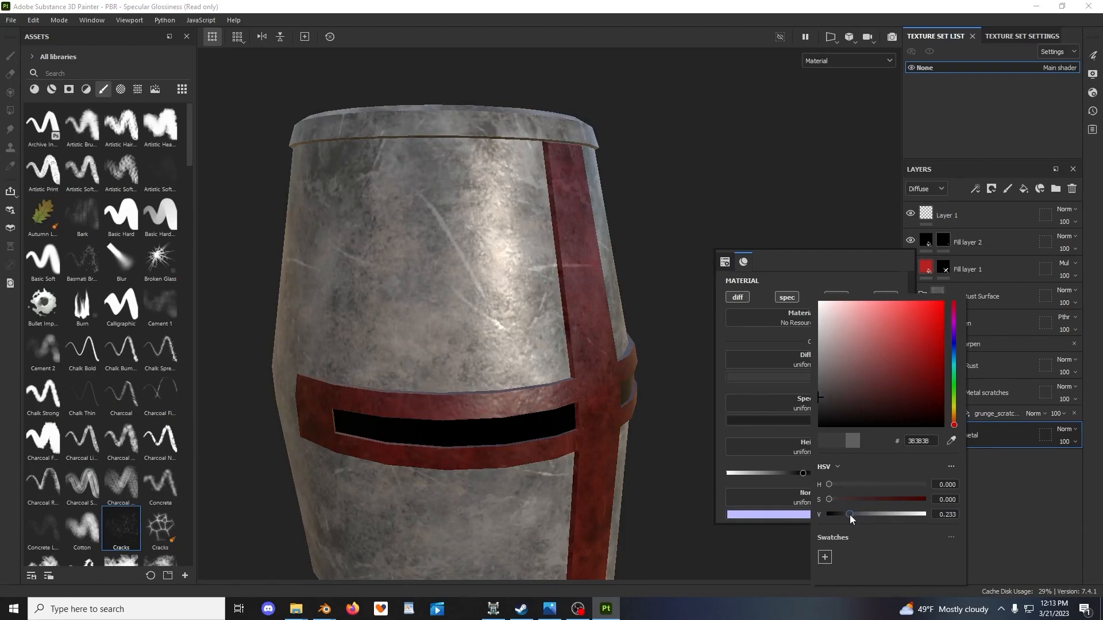
click(735, 233)
scroll(628, 347, down, 4)
alt+middle_drag(627, 356, 635, 305)
scroll(635, 305, up, 2)
alt+drag(636, 305, 636, 308)
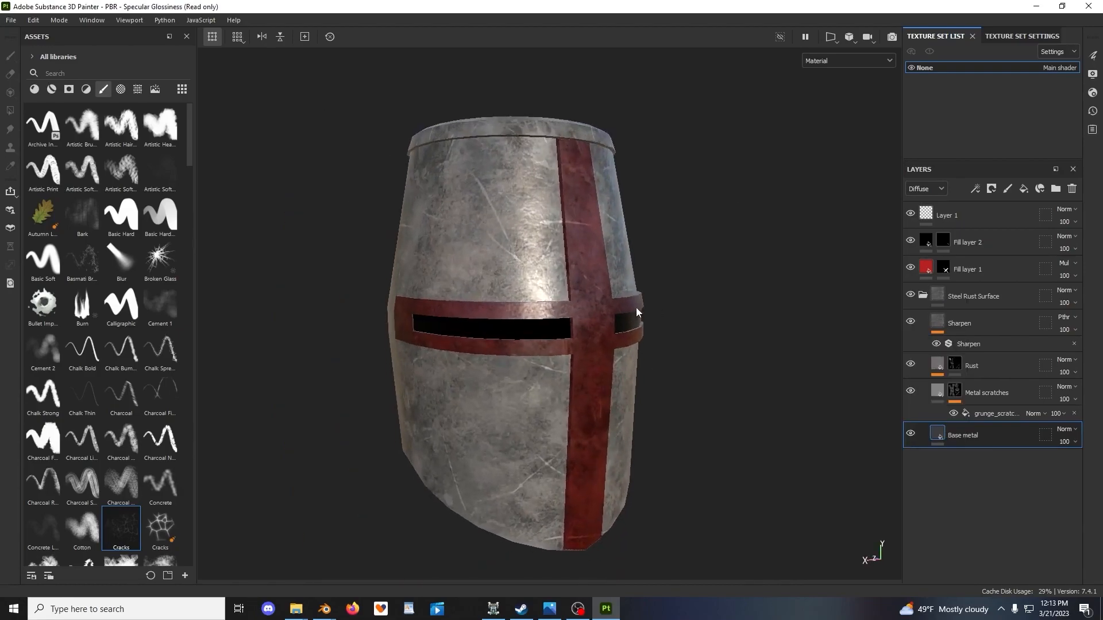
Darken the Metal scratches layer's diffuse colour to an HSV value of 0.459
click(936, 390)
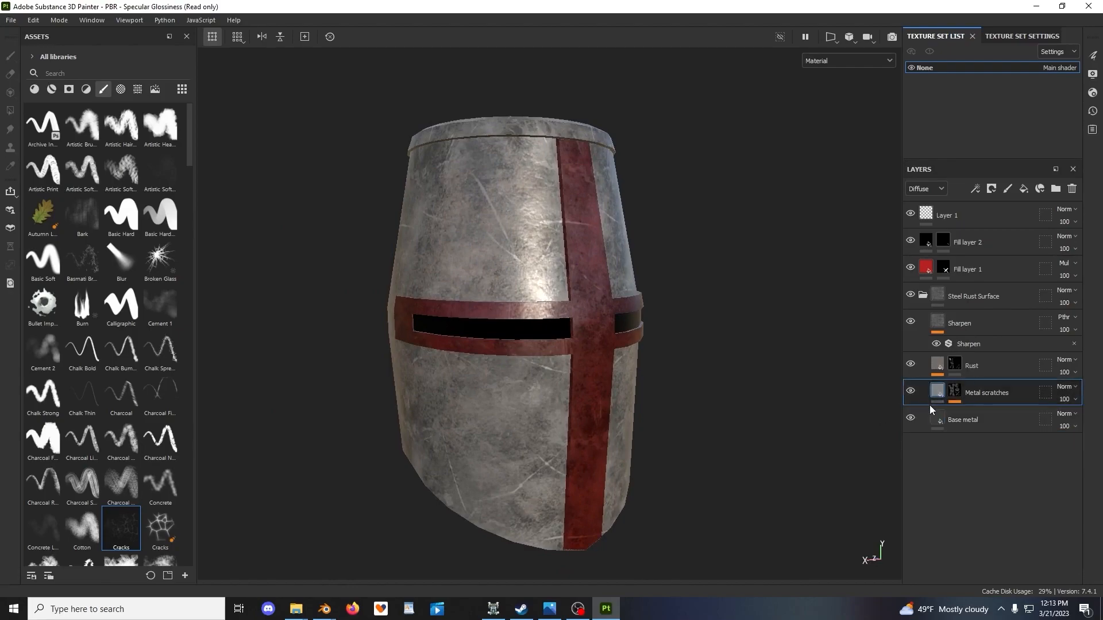
right_click(687, 167)
click(765, 287)
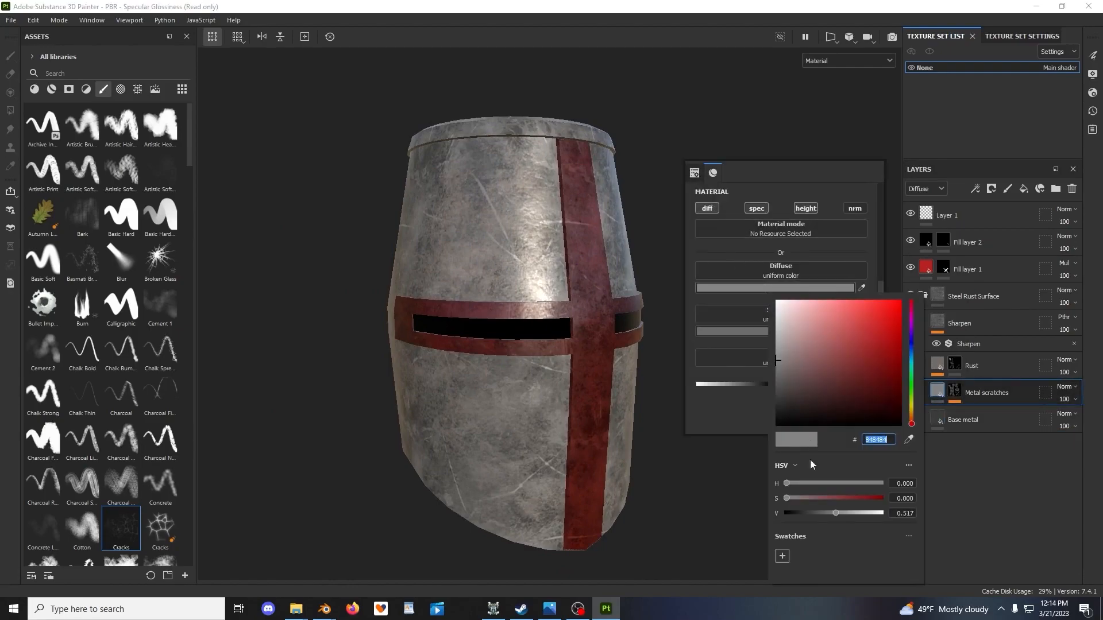
mouse_move(833, 513)
mouse_down()
mouse_move(818, 515)
mouse_move(829, 515)
mouse_up()
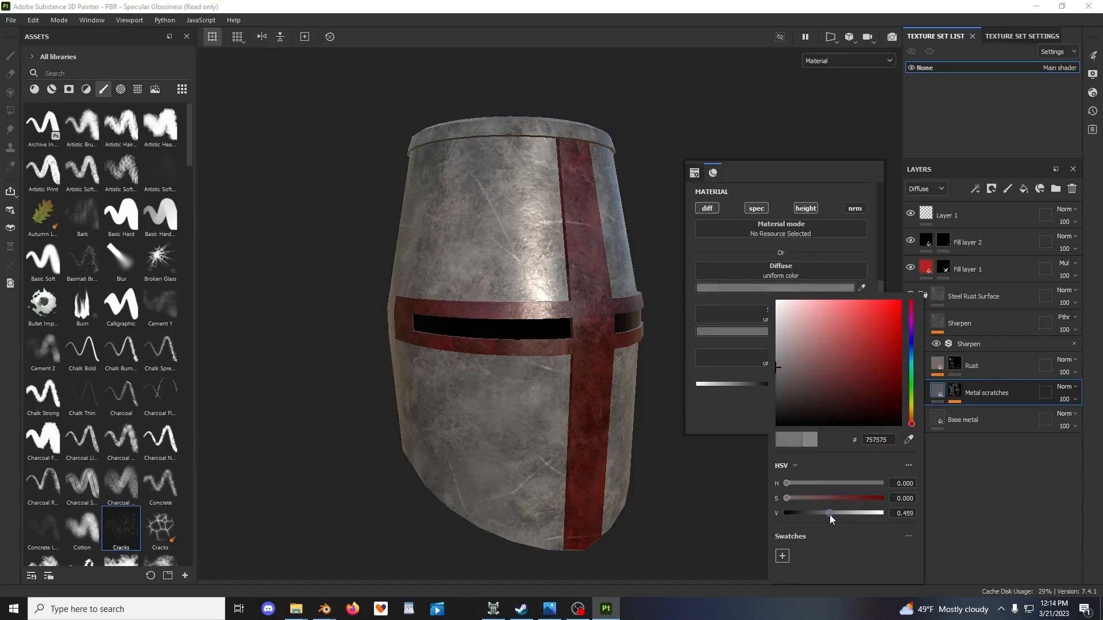
alt+drag(653, 156, 623, 217)
Darken the Base metal layer's diffuse colour further to an HSV value of 0.198
click(939, 416)
right_click(667, 167)
click(745, 289)
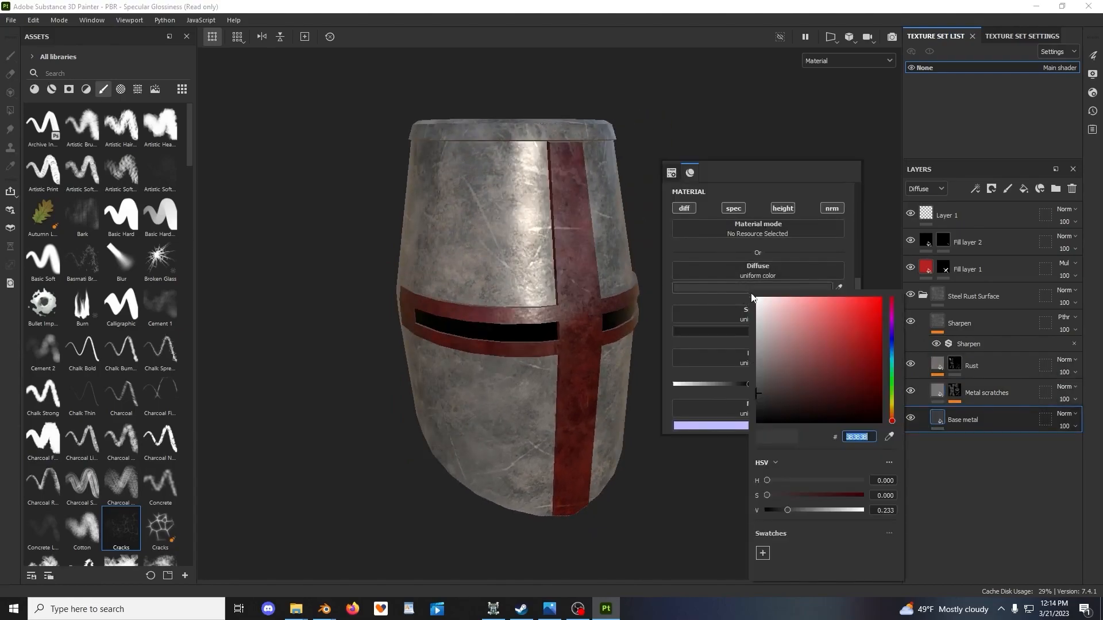
click(784, 509)
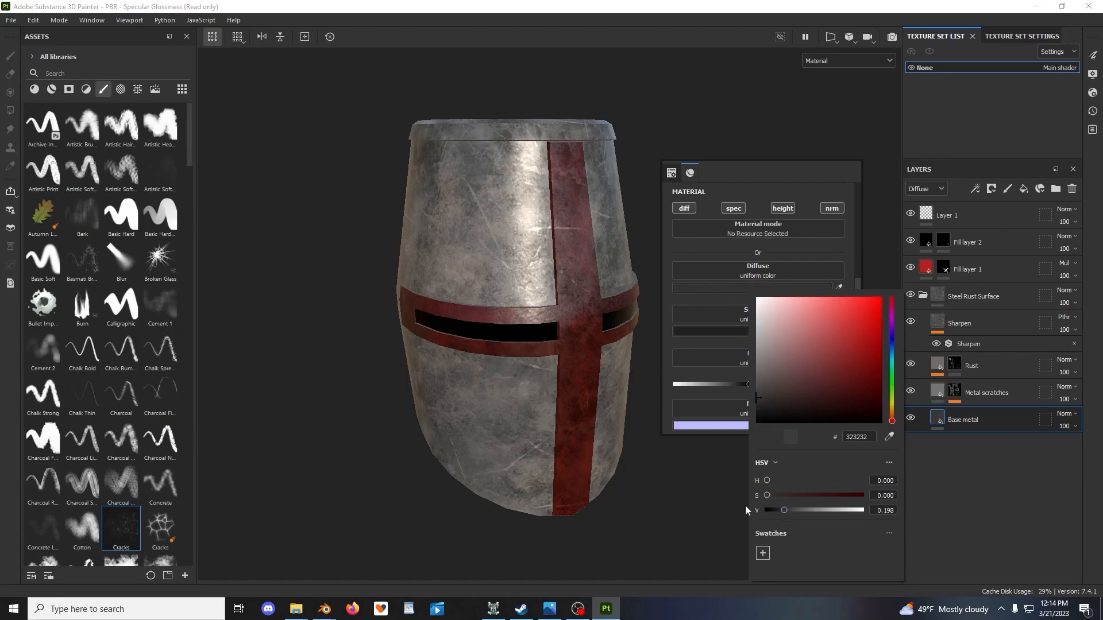
alt+drag(498, 232, 622, 281)
Lower the Rust layer's diffuse opacity to 42
click(939, 366)
alt+drag(704, 324, 796, 313)
shift+right_drag(796, 313, 784, 349)
alt+drag(784, 349, 692, 303)
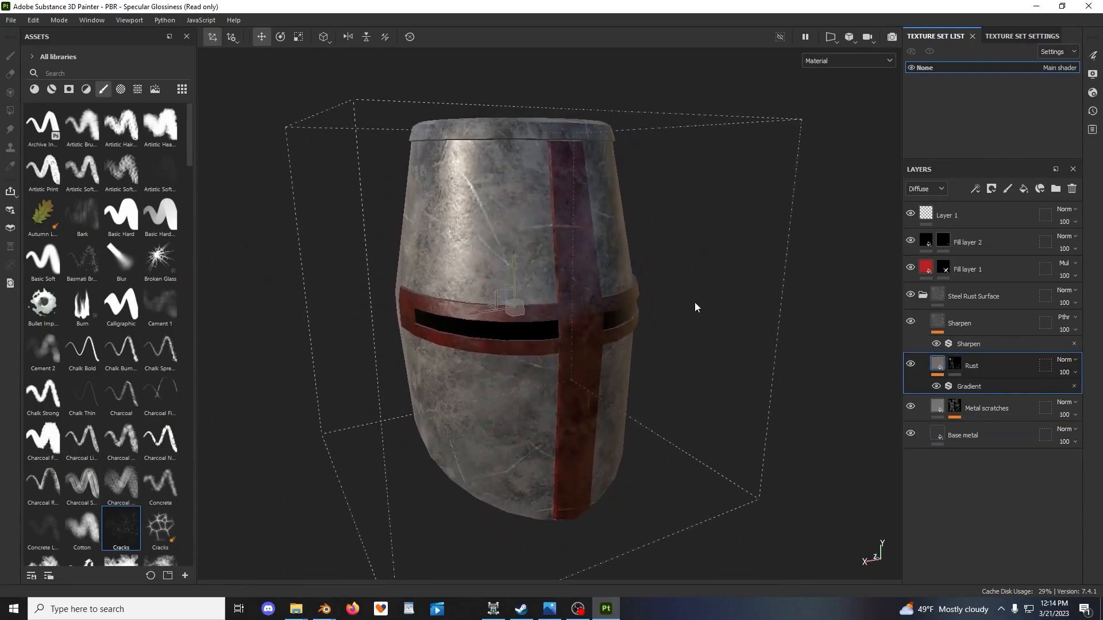
alt+drag(870, 332, 731, 283)
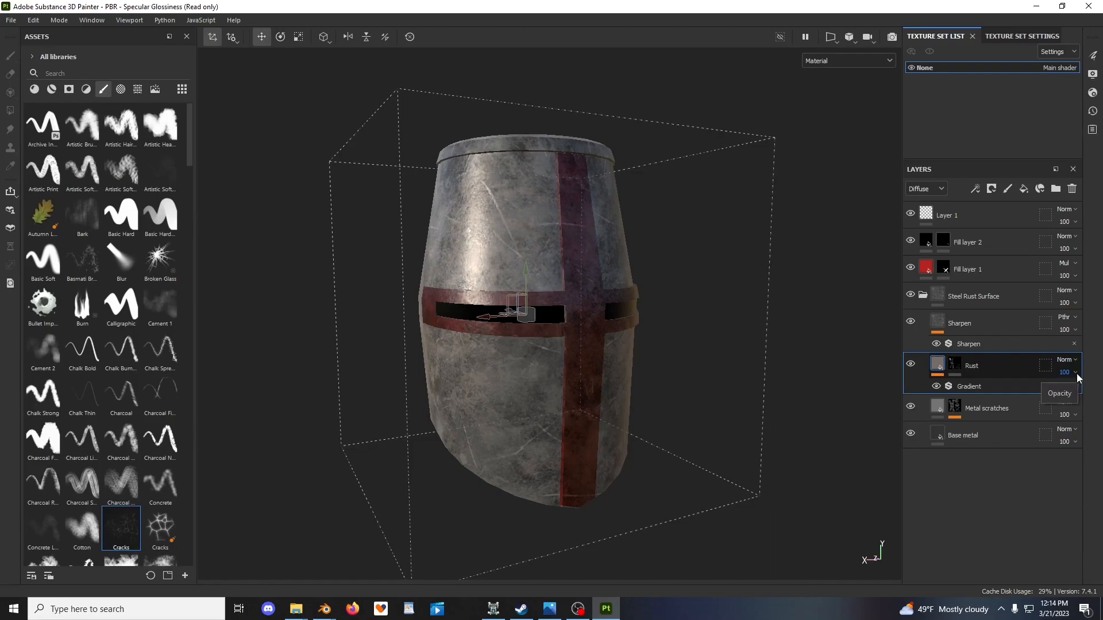
click(1076, 373)
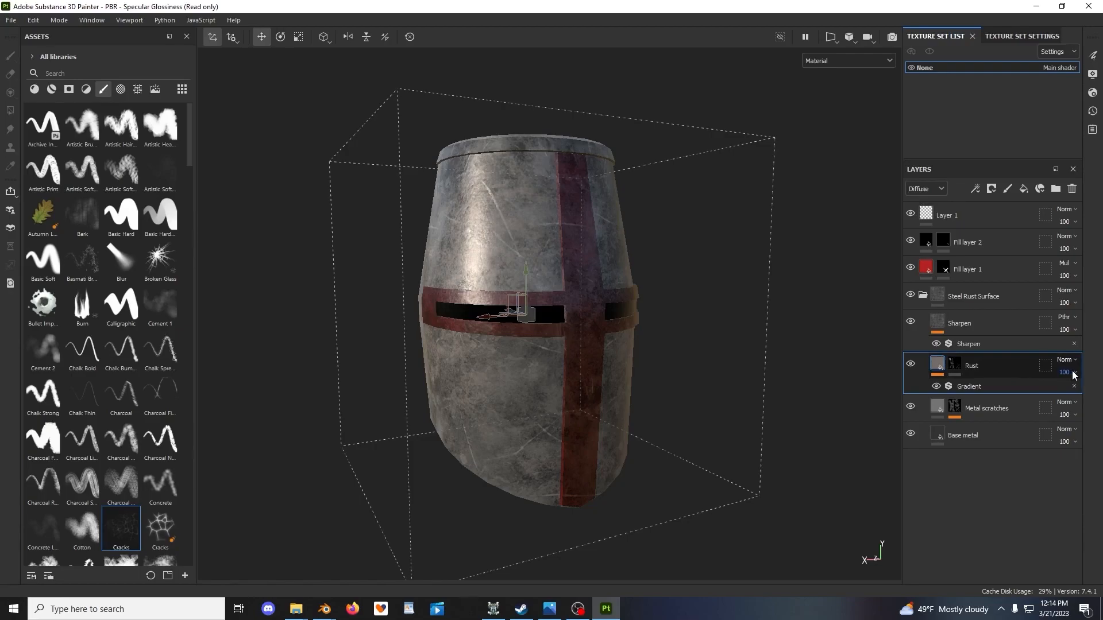
click(1073, 374)
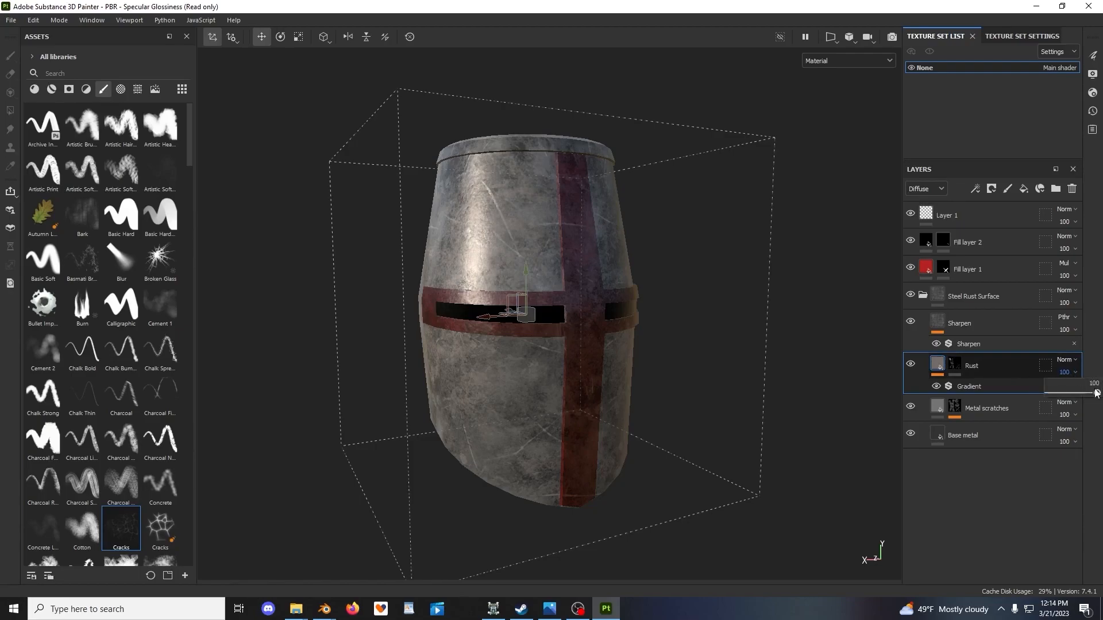
mouse_move(1098, 396)
mouse_down()
mouse_move(1027, 399)
mouse_move(1071, 414)
mouse_up()
Examine the helm's darkened metal, reduced rust and red cross up close and from several angles
mouse_move(805, 315)
alt+mouse_down()
mouse_move(739, 330)
mouse_move(753, 345)
mouse_move(505, 301)
mouse_move(642, 303)
mouse_move(717, 279)
alt+mouse_up()
scroll(643, 309, up, 3)
scroll(706, 281, down, 3)
alt+middle_drag(690, 279, 663, 306)
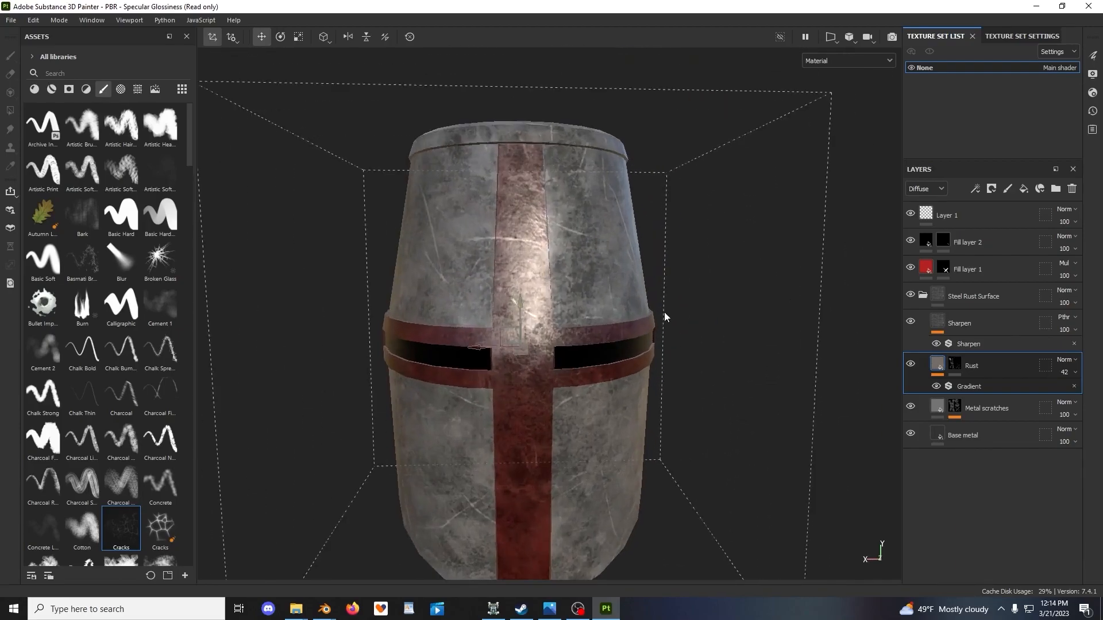
alt+drag(663, 316, 617, 298)
scroll(618, 276, up, 3)
alt+drag(618, 244, 577, 374)
alt+drag(624, 347, 586, 272)
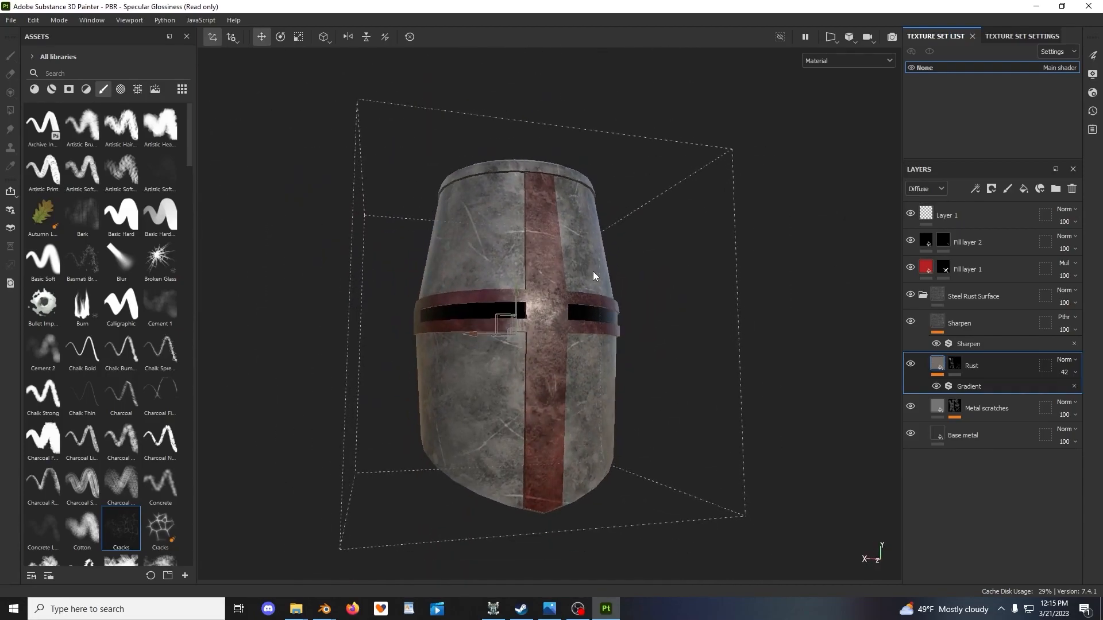
scroll(725, 287, up, 4)
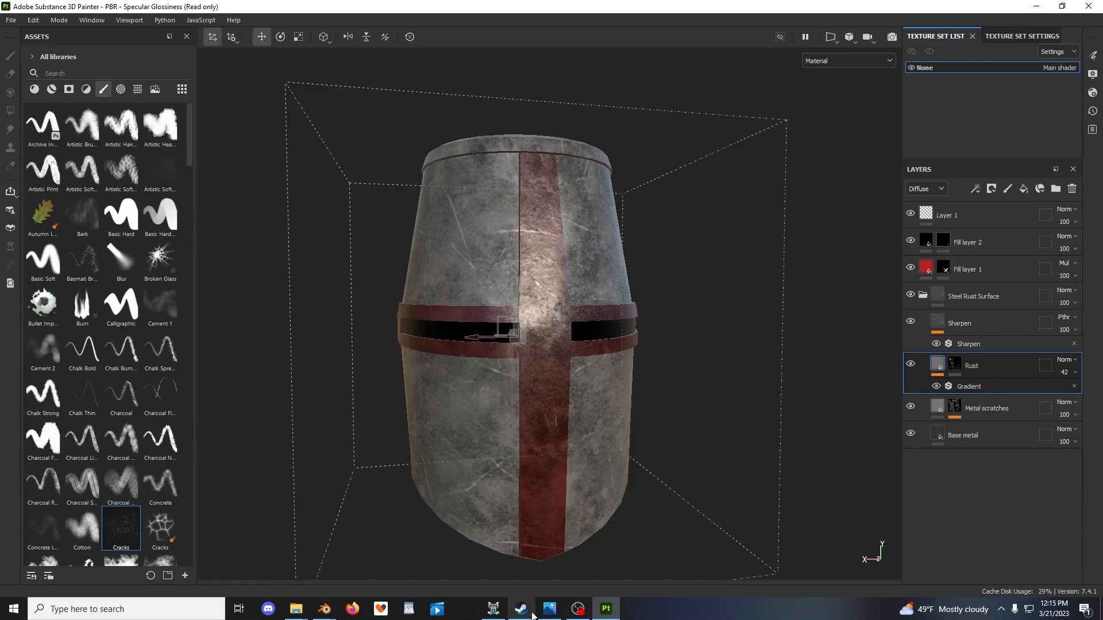
Switch to OpenBrf and compare the helmets_new_f material's bump, specular and diffuse textures, looking closely at the diffuse plates
click(493, 609)
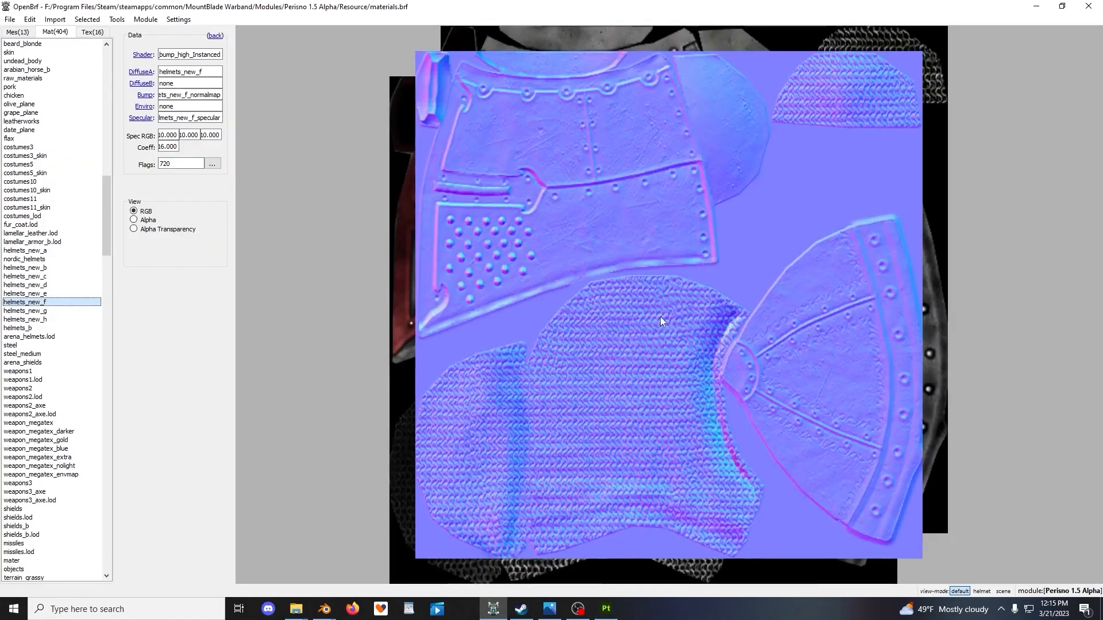
mouse_move(140, 124)
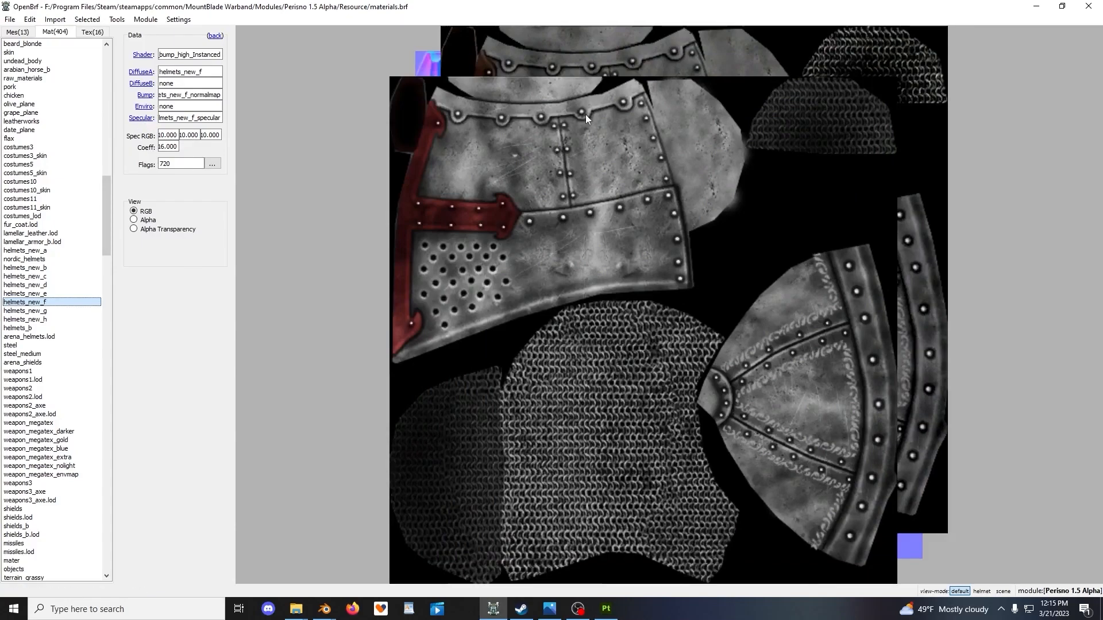
mouse_move(142, 74)
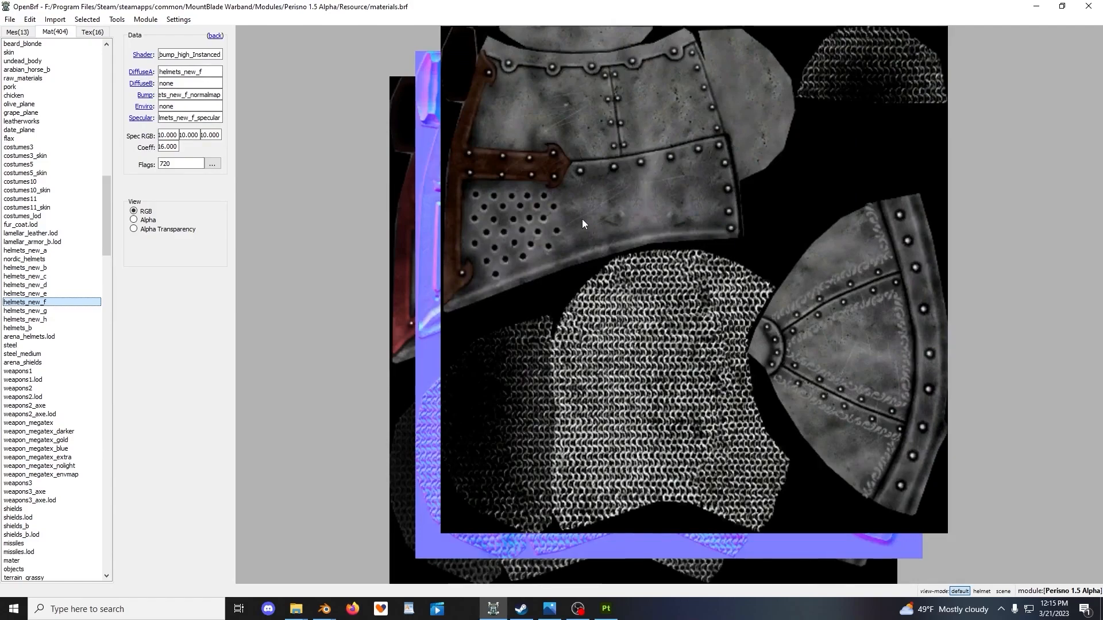
scroll(583, 219, up, 3)
scroll(581, 218, down, 1)
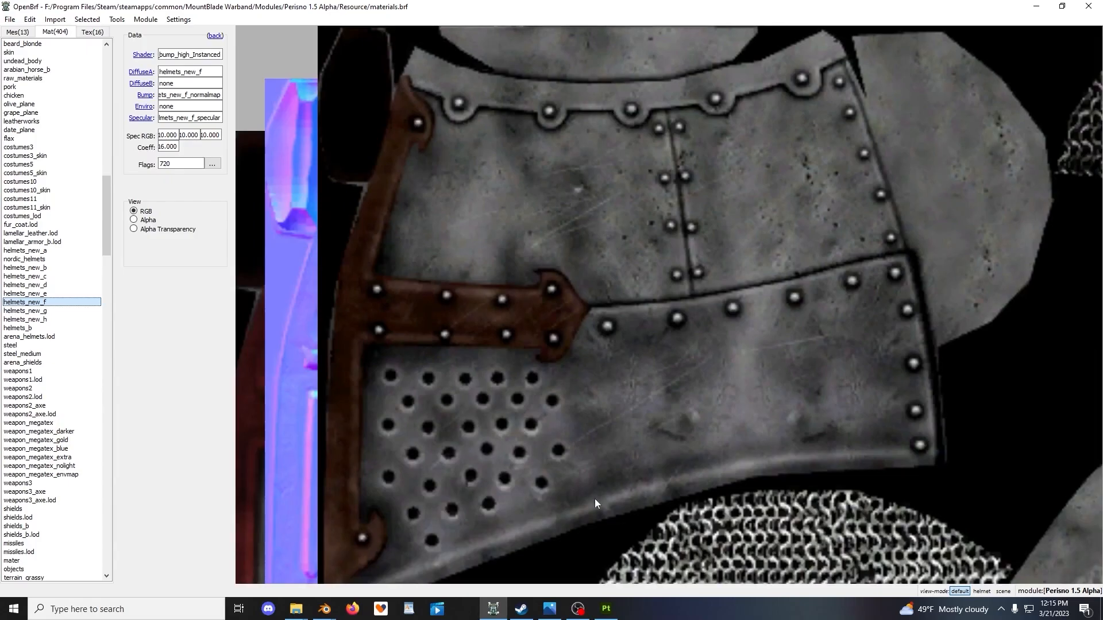
Return to Substance 3D Painter and show the 3D and 2D views side by side to inspect the helm's UV islands
click(606, 609)
scroll(620, 341, down, 2)
alt+drag(620, 342, 703, 350)
scroll(660, 343, up, 3)
shift+right_drag(695, 350, 676, 353)
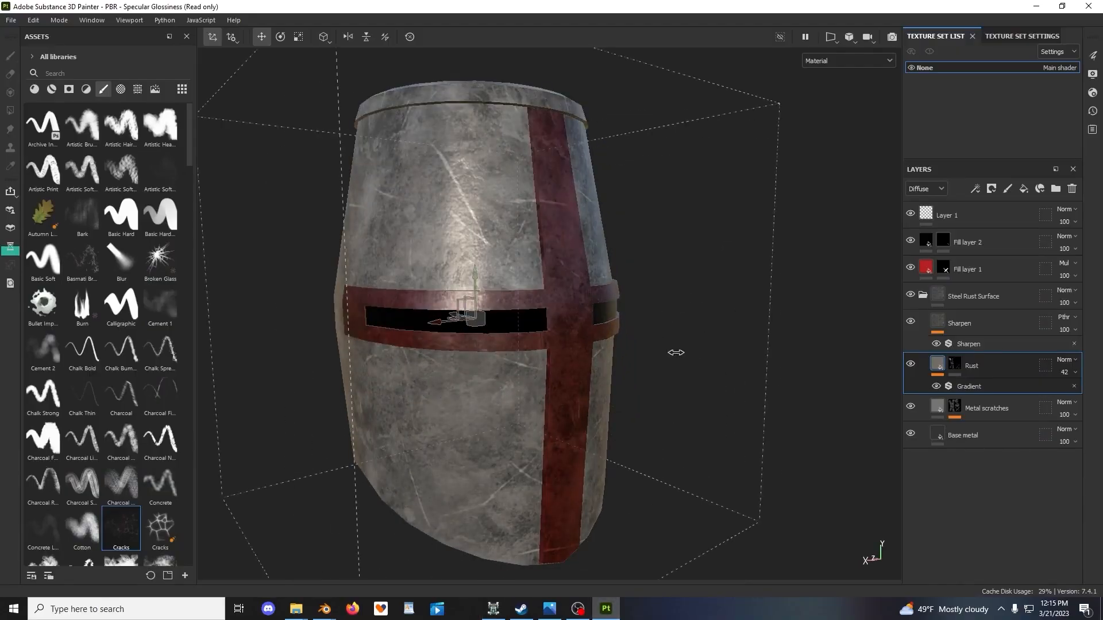
scroll(586, 278, down, 3)
alt+drag(587, 279, 635, 281)
click(830, 39)
click(832, 66)
click(834, 41)
click(838, 52)
scroll(738, 347, down, 6)
alt+middle_drag(716, 263, 839, 436)
scroll(804, 395, up, 3)
shift+right_drag(808, 382, 761, 386)
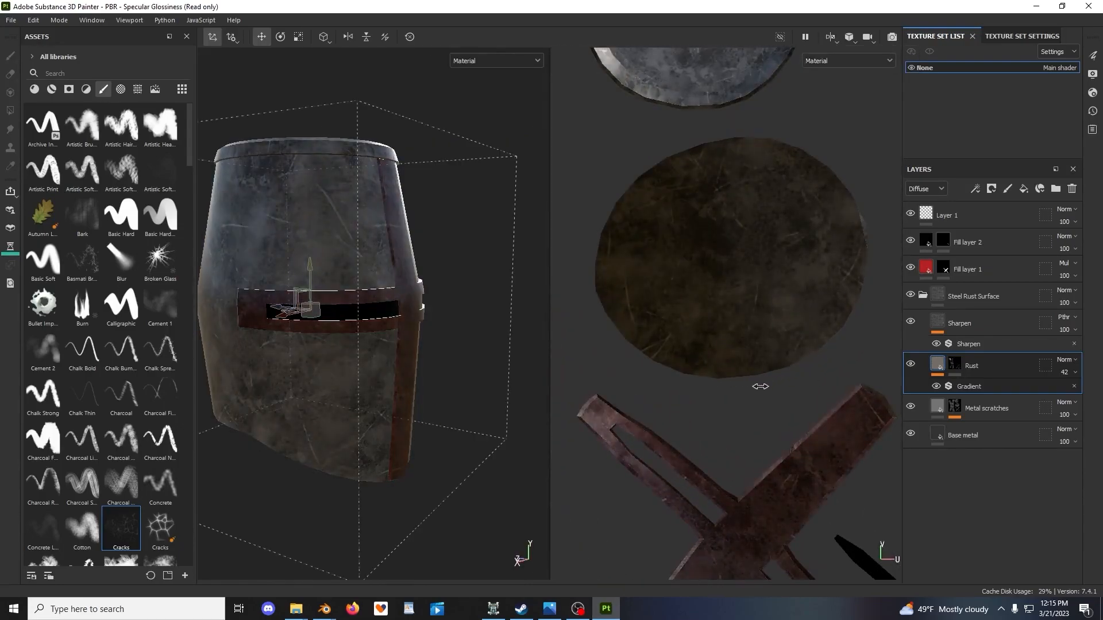
scroll(777, 389, down, 5)
scroll(727, 370, up, 4)
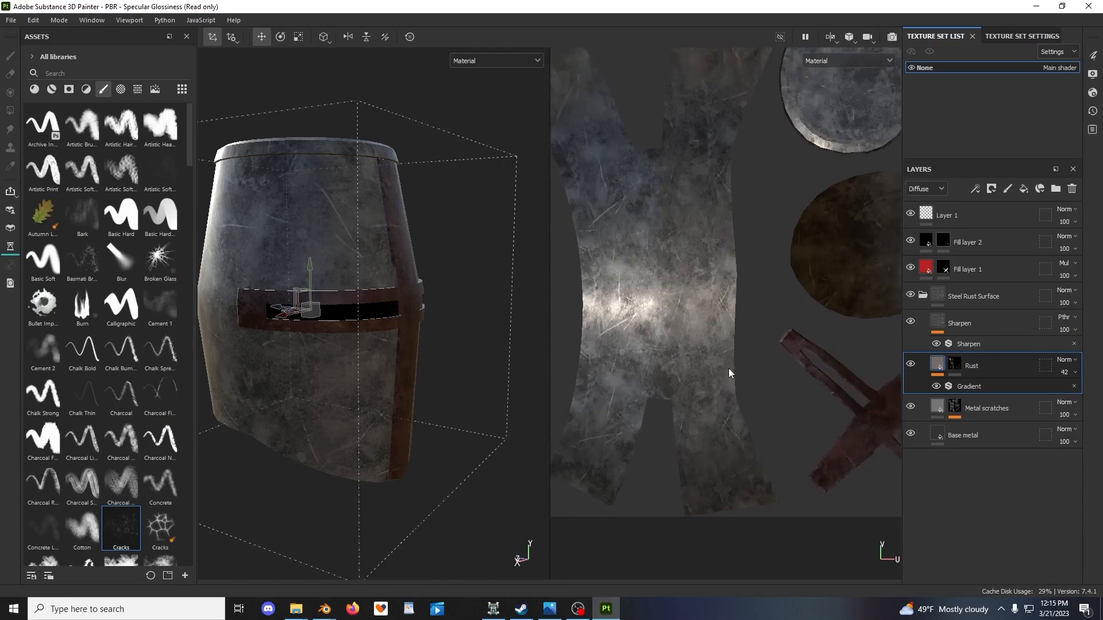
scroll(729, 367, down, 1)
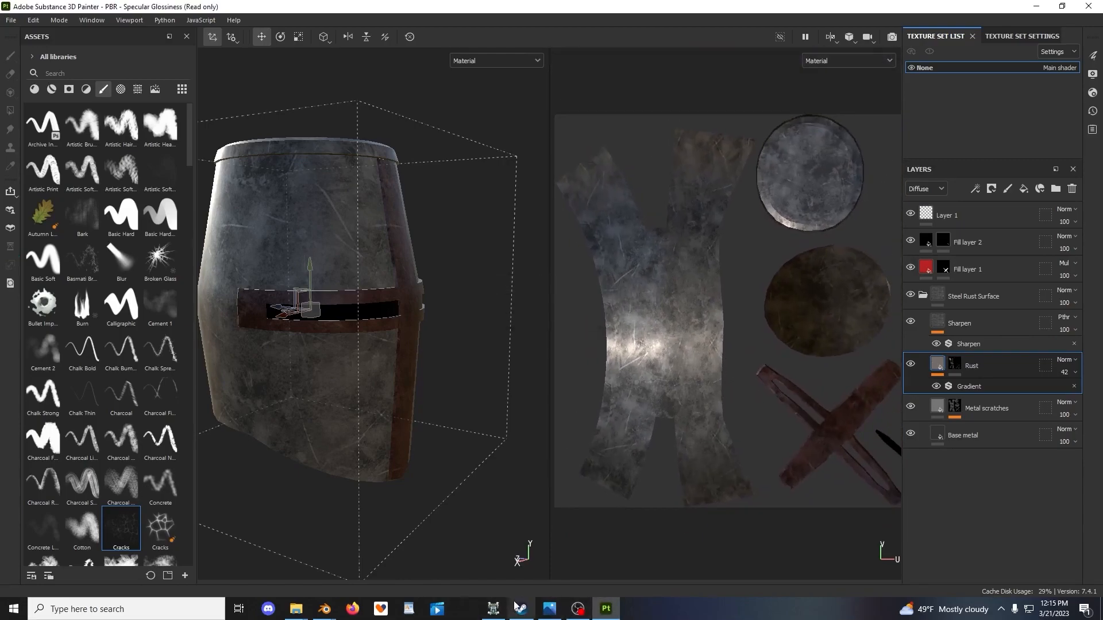
Switch to OpenBrf and examine the helmets_new_f bump texture as a reference for normal map detail
click(495, 608)
mouse_move(147, 96)
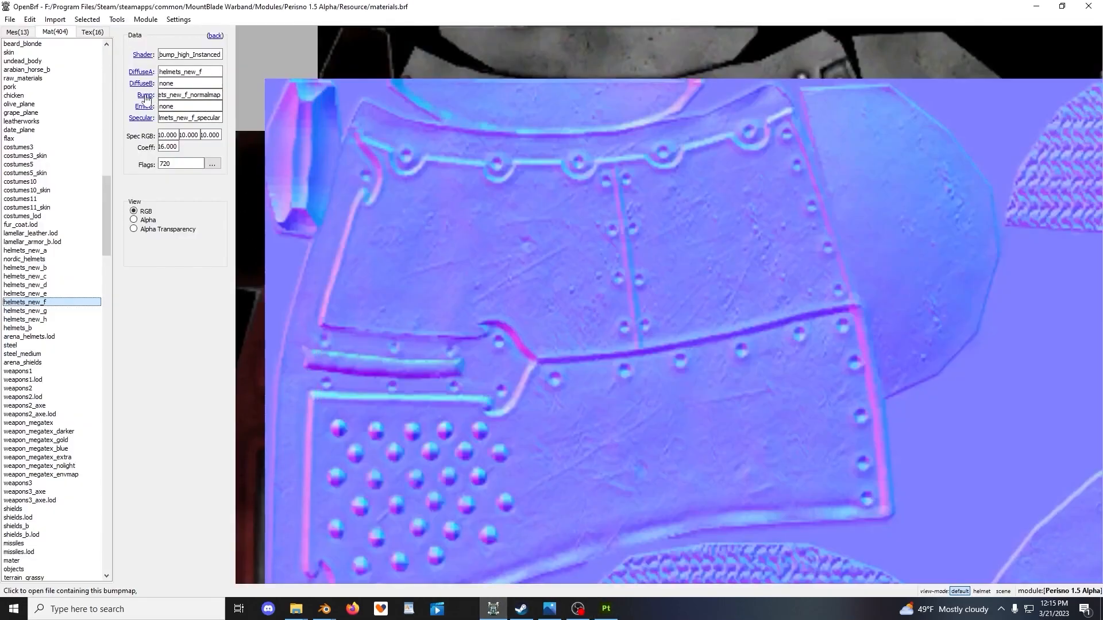
scroll(563, 305, down, 4)
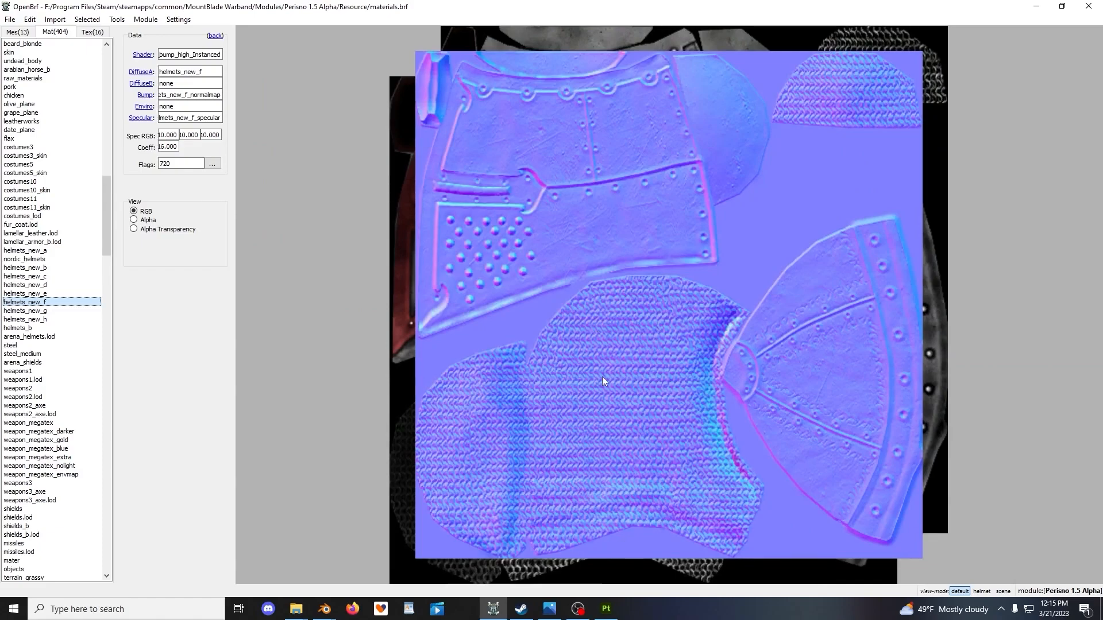
Return to Substance 3D Painter and display only the Normal channel to inspect it on the helm and its UVs
click(606, 608)
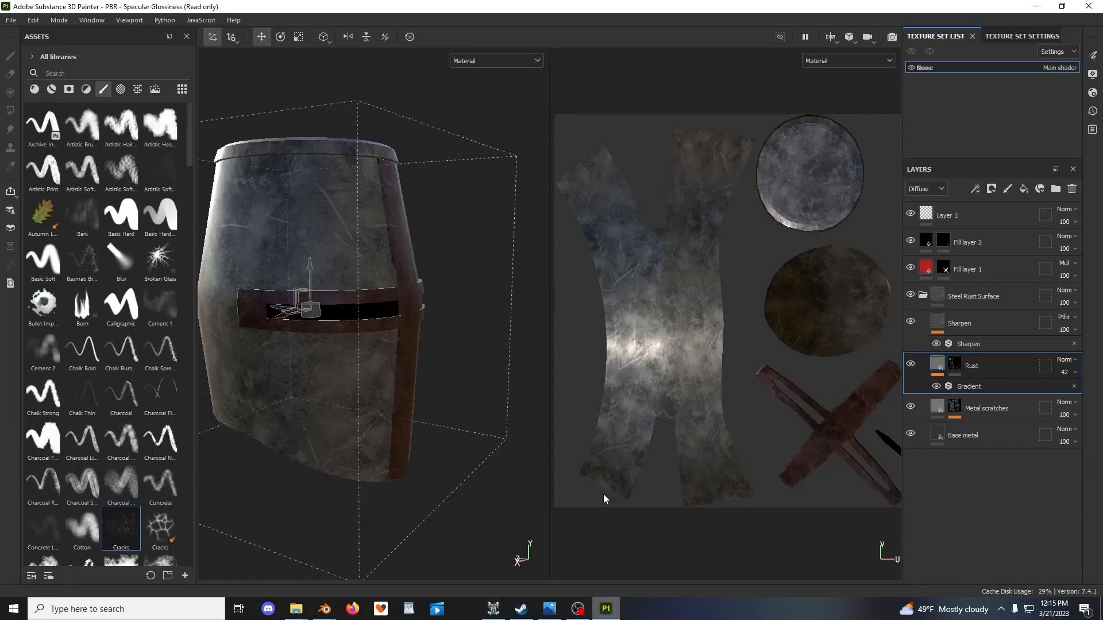
alt+drag(458, 270, 471, 328)
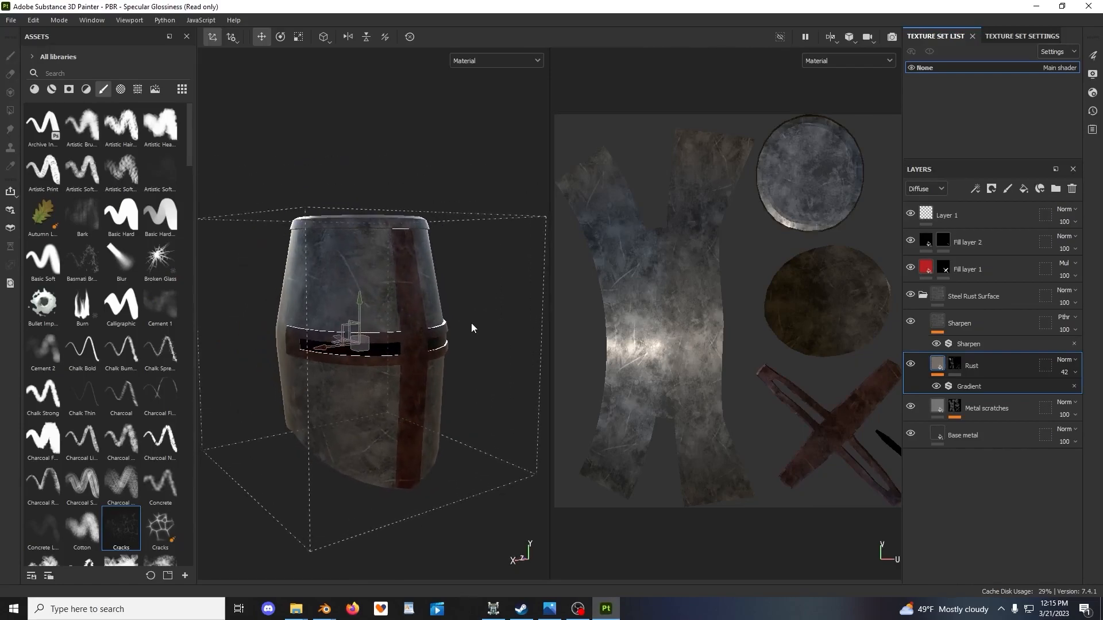
click(536, 61)
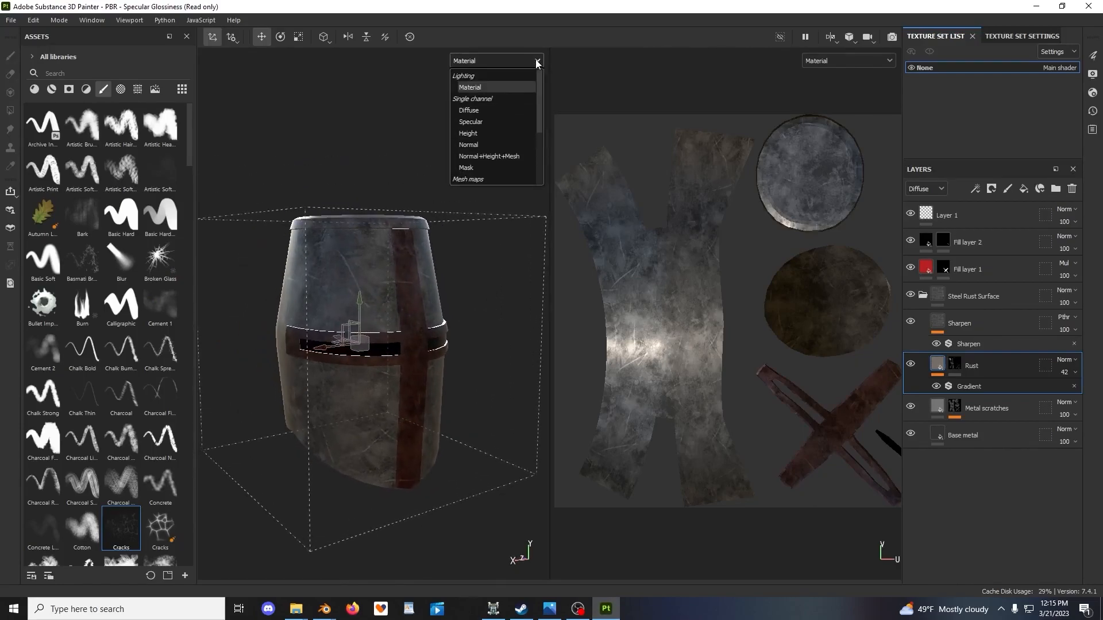
click(494, 146)
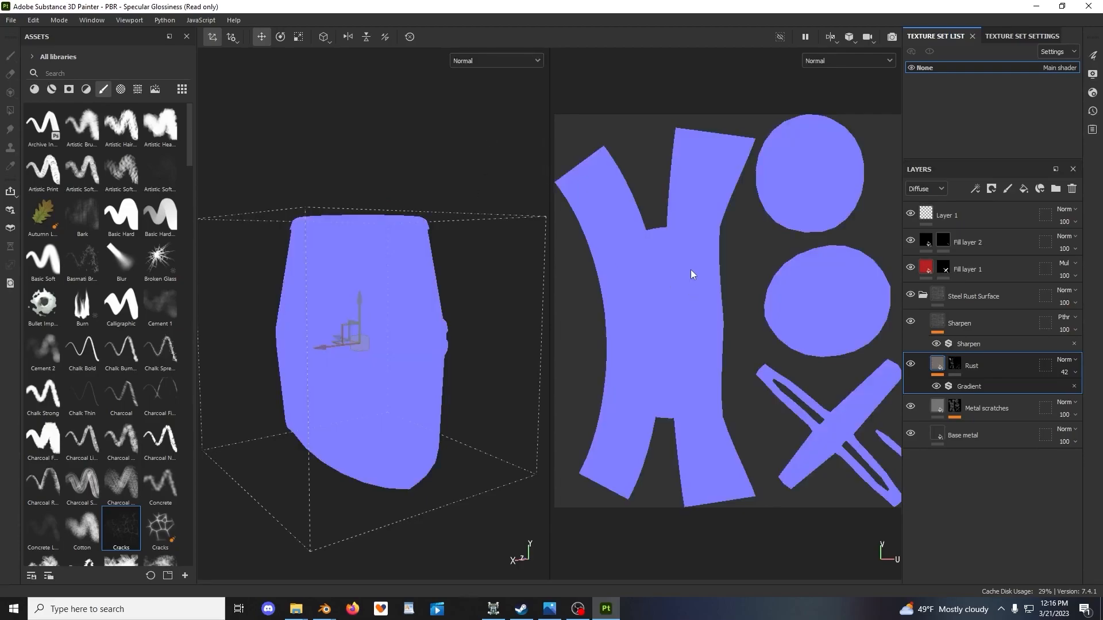
scroll(722, 259, down, 2)
alt+middle_drag(748, 234, 733, 270)
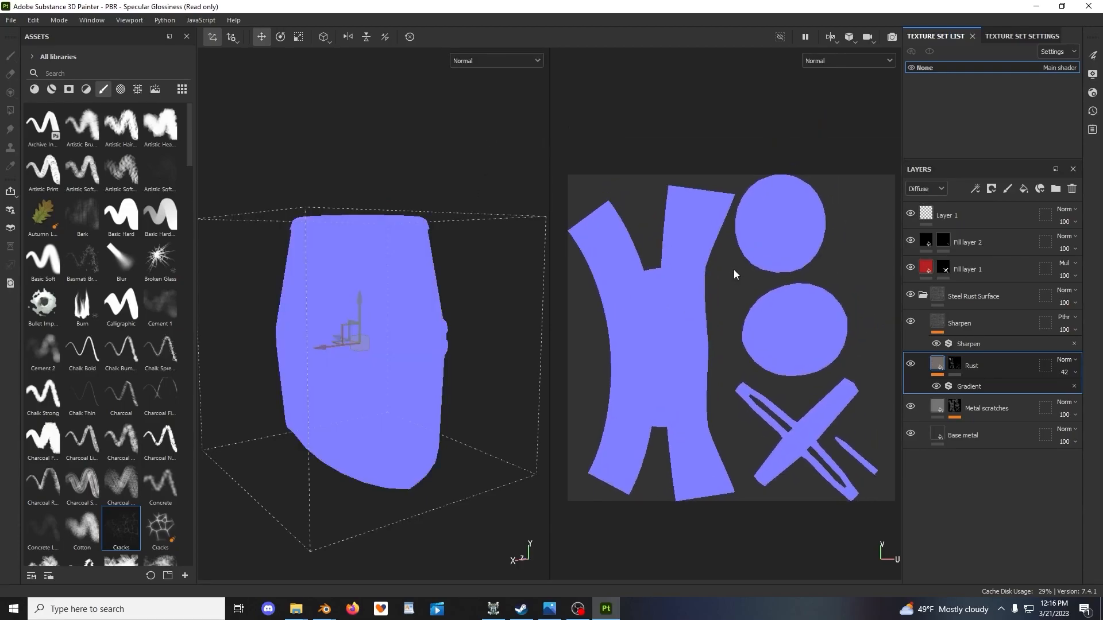
scroll(733, 270, up, 2)
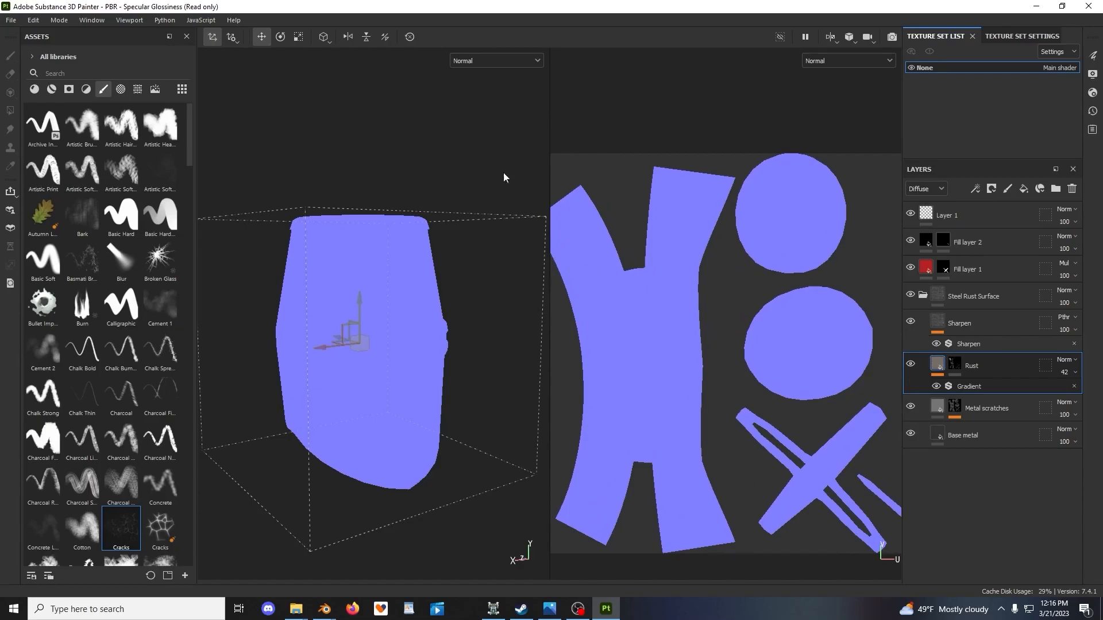
Display the combined Normal+Height+Mesh channel and examine its surface detail up close on the UVs and the helm
click(476, 61)
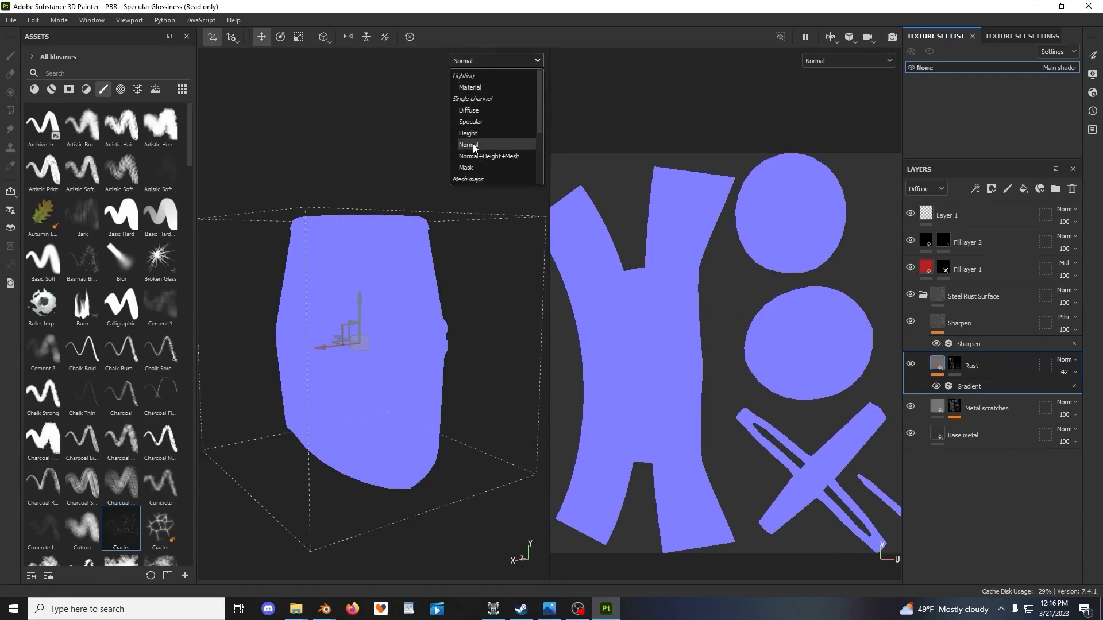
click(505, 156)
scroll(432, 307, up, 3)
scroll(437, 304, down, 4)
scroll(759, 364, up, 3)
scroll(744, 357, down, 5)
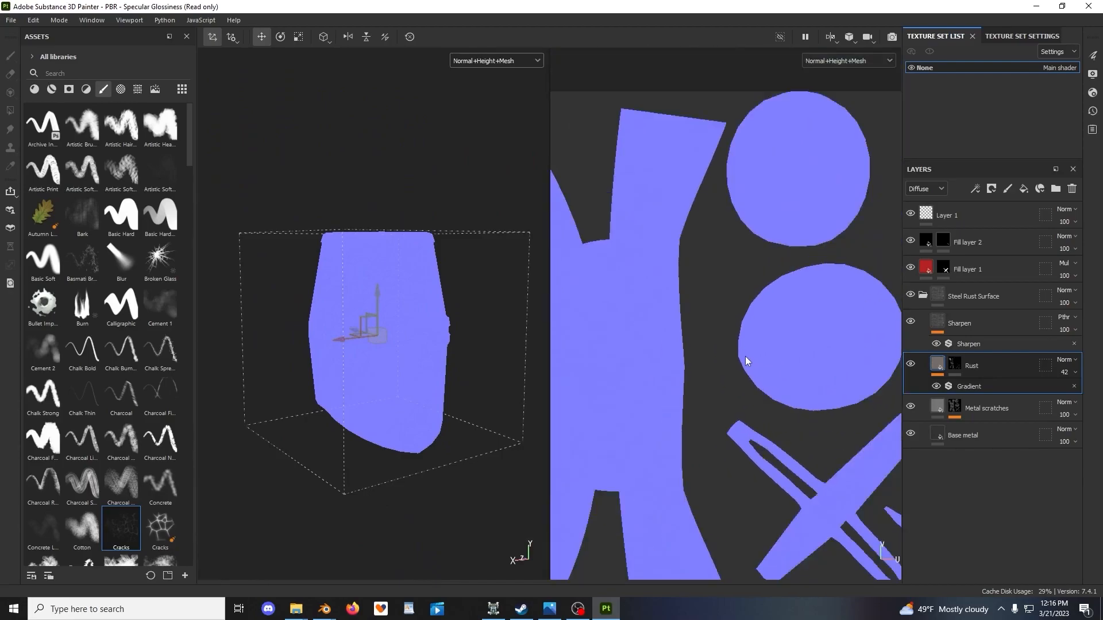
scroll(747, 288, up, 5)
scroll(867, 275, down, 3)
scroll(781, 270, up, 5)
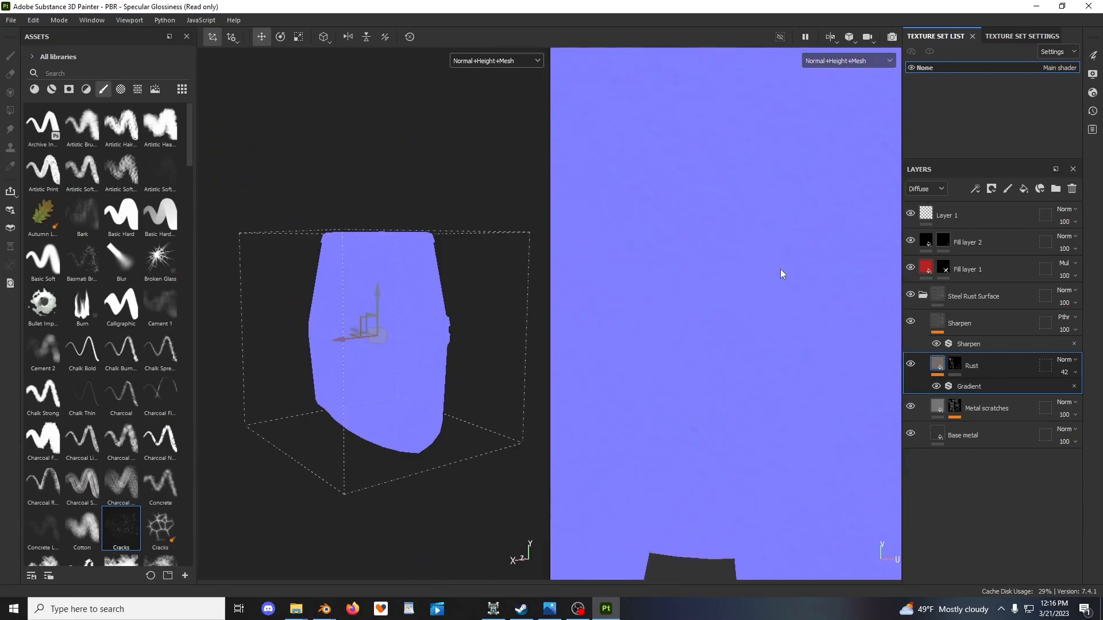
scroll(770, 266, down, 1)
scroll(766, 263, down, 3)
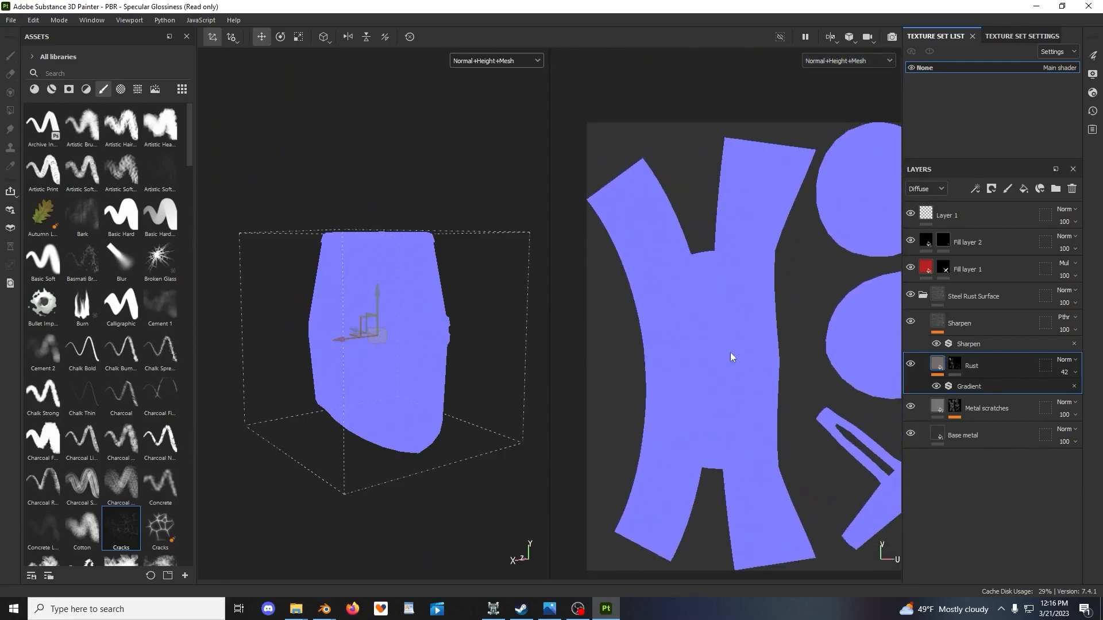
scroll(735, 322, up, 6)
scroll(359, 324, down, 1)
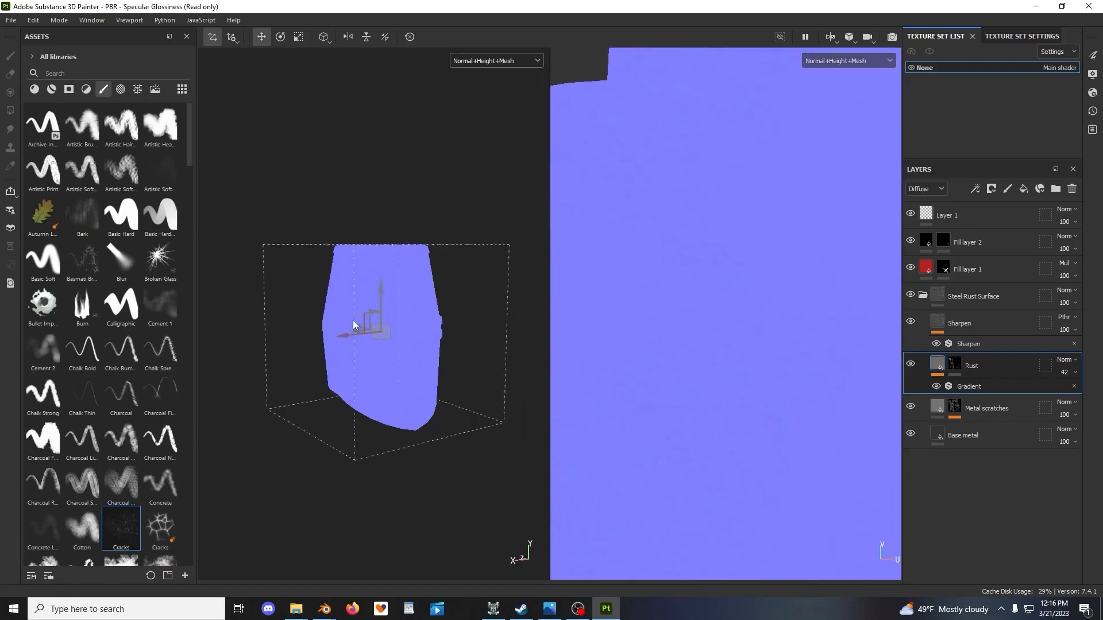
alt+drag(357, 325, 440, 322)
scroll(424, 324, up, 4)
alt+drag(352, 335, 318, 343)
Restore the Material display and inspect the helm's metal, cross and eye slits from the front
click(495, 60)
click(473, 90)
scroll(462, 238, down, 3)
alt+drag(460, 240, 378, 281)
shift+right_drag(378, 281, 410, 293)
alt+drag(410, 293, 405, 268)
scroll(375, 259, up, 3)
scroll(405, 215, up, 1)
scroll(388, 256, down, 2)
alt+middle_drag(434, 249, 491, 306)
Display only the Specular channel and view it on the side of the helm
click(516, 61)
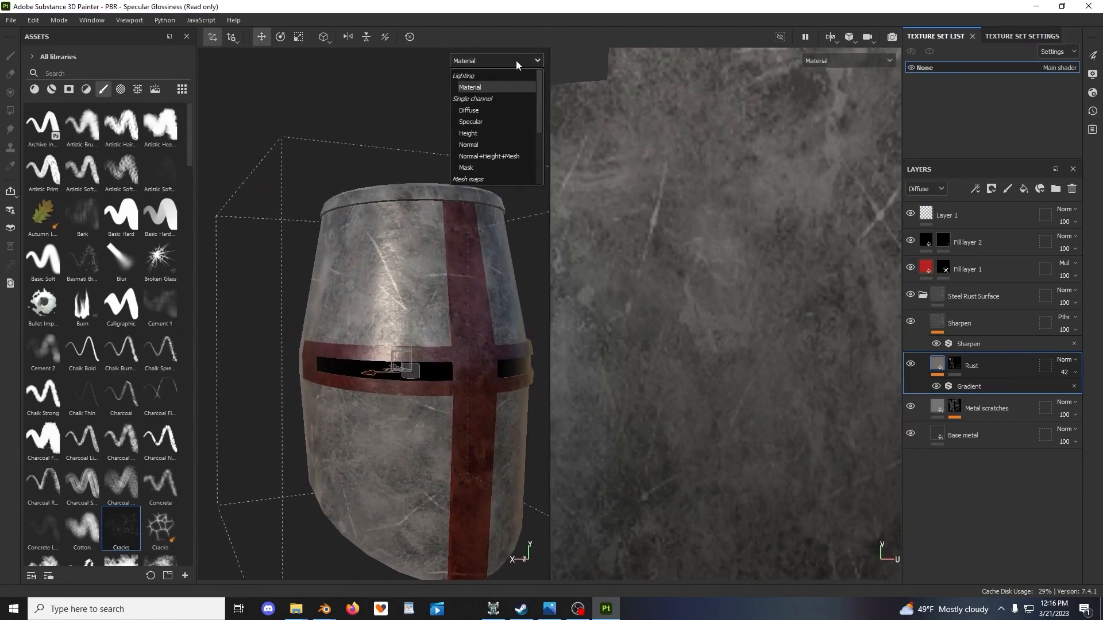
click(483, 120)
alt+drag(435, 228, 364, 307)
Compare the helmets_new_f specular texture in OpenBrf with the helm's Specular channel in Substance 3D Painter
click(493, 608)
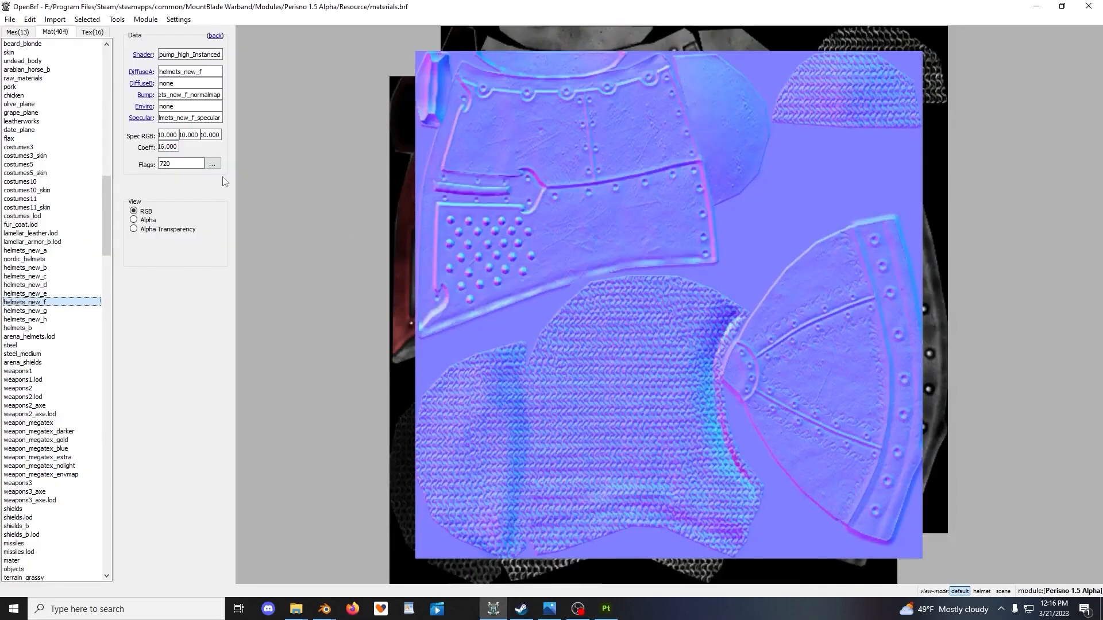
mouse_move(147, 120)
scroll(684, 319, up, 1)
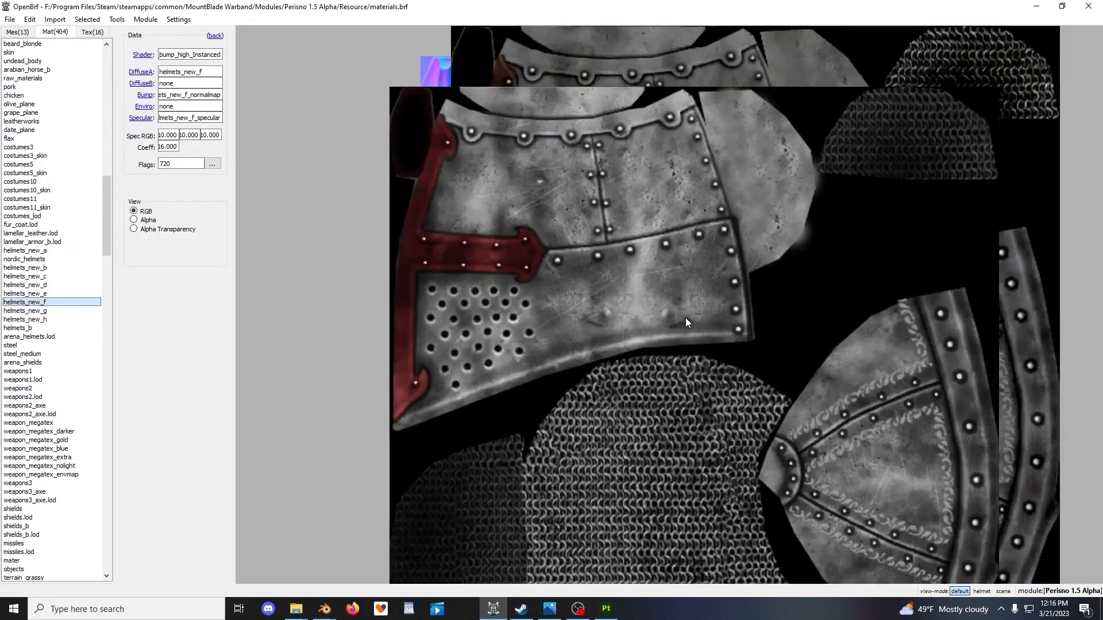
click(606, 609)
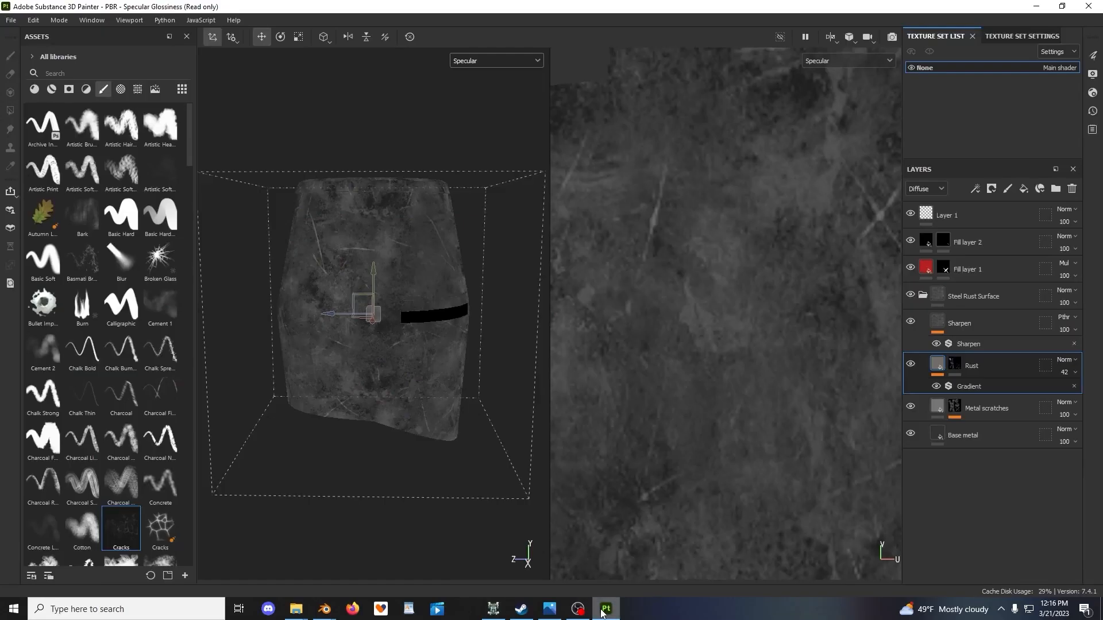
click(605, 611)
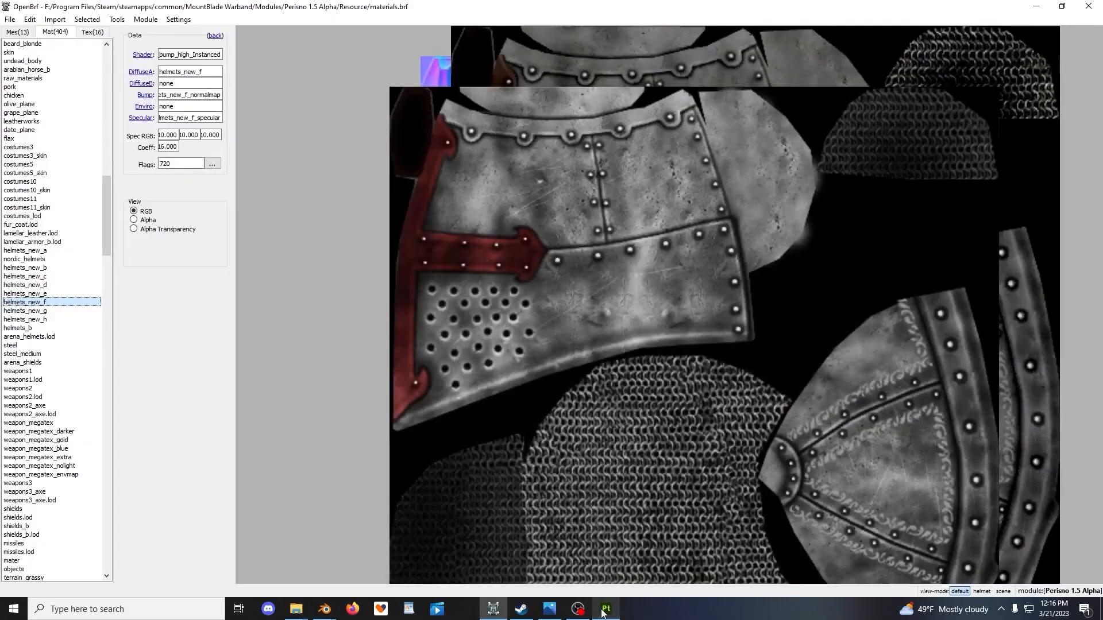
click(602, 613)
mouse_move(487, 409)
alt+mouse_down()
mouse_move(398, 383)
mouse_move(412, 374)
mouse_move(364, 386)
mouse_move(446, 428)
mouse_move(395, 427)
mouse_move(386, 384)
mouse_move(409, 397)
mouse_move(345, 419)
mouse_move(475, 392)
mouse_move(438, 381)
mouse_move(438, 369)
mouse_move(446, 375)
alt+mouse_up()
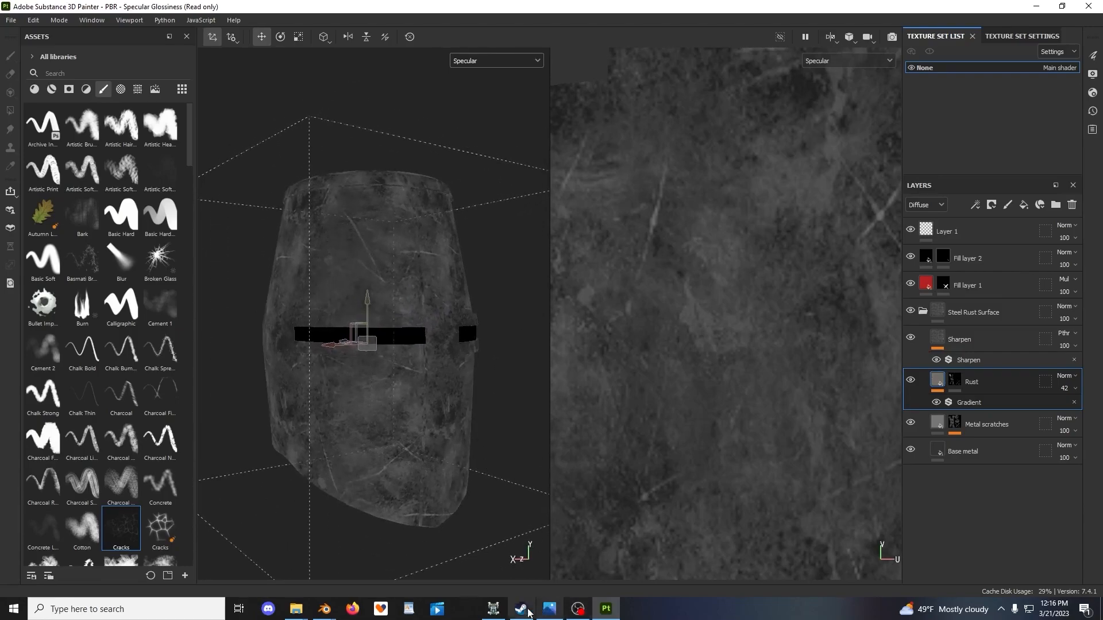
Switch to OpenBrf, check the helmets_new_f diffuse texture, and open helmets_f.brf with all its meshes selected
click(493, 609)
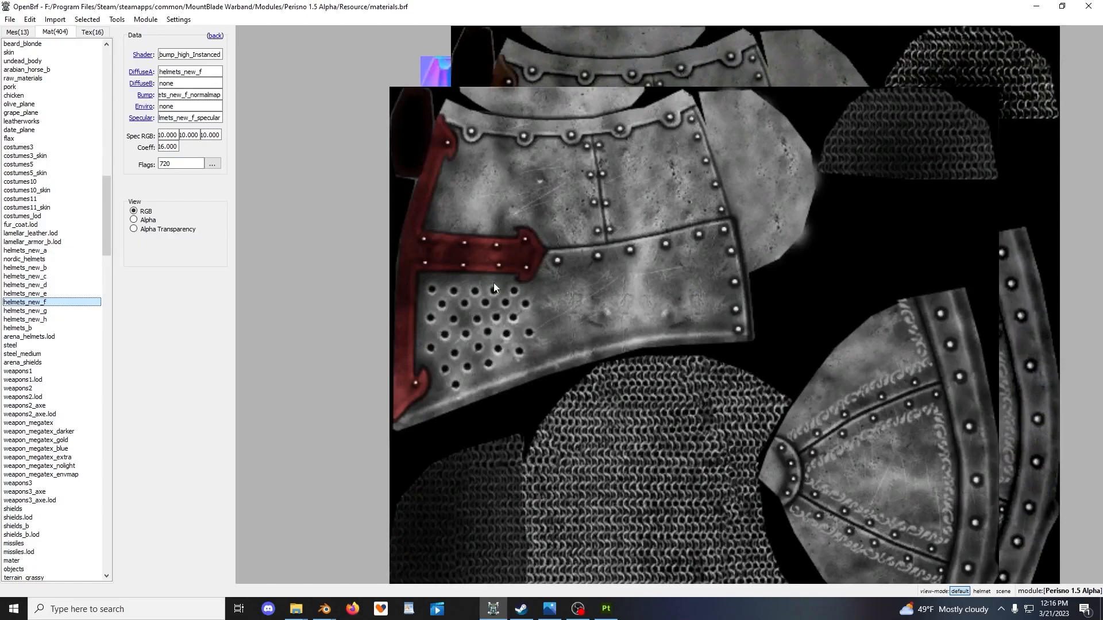
mouse_move(150, 72)
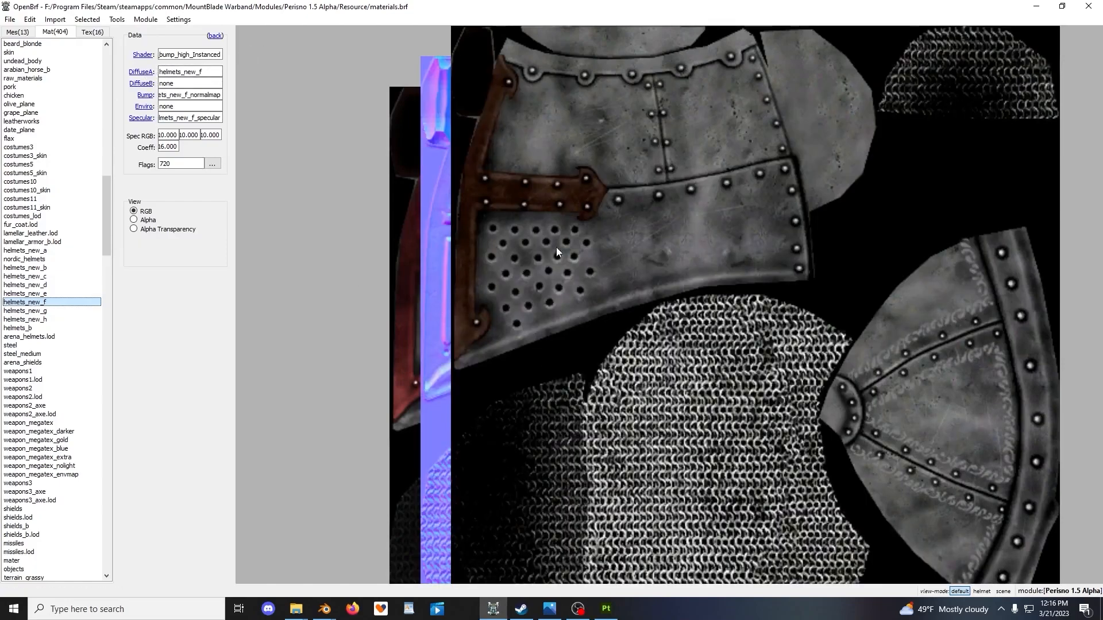
click(9, 19)
click(102, 102)
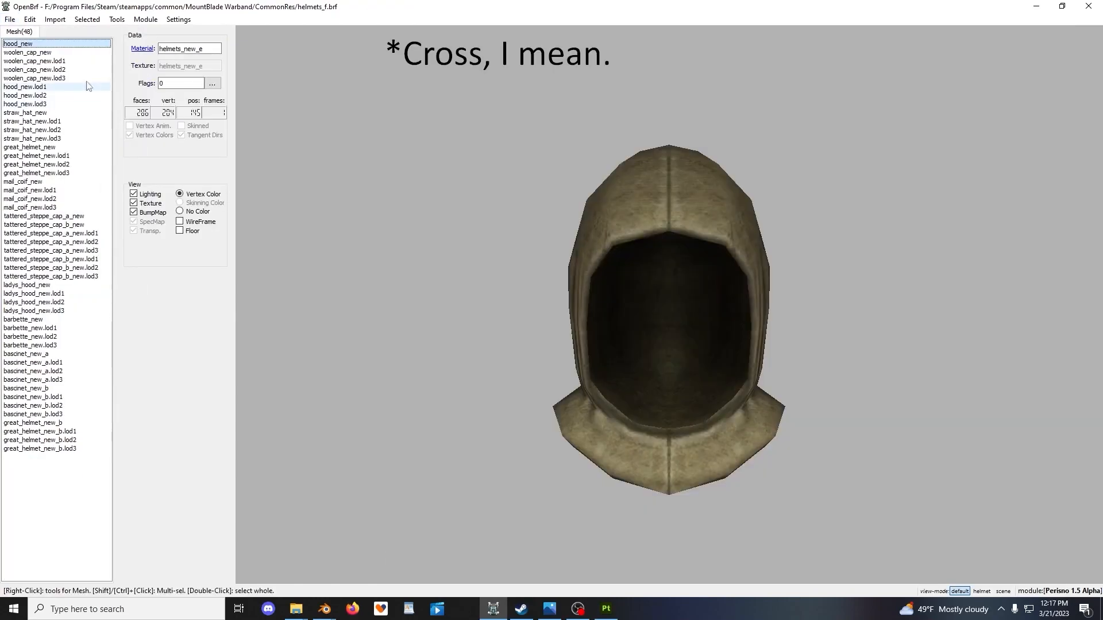
key(shift+Down)
key(shift+End)
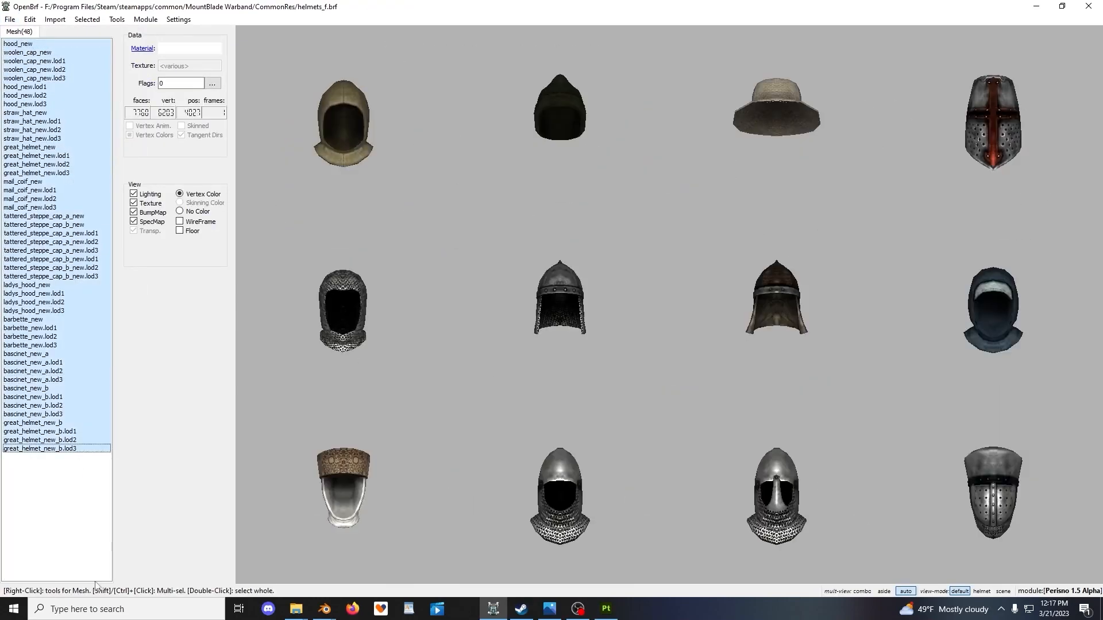
Isolate the great_helmet_new mesh and rotate it to examine its shine, rivets and red cross
click(944, 171)
drag(905, 170, 727, 287)
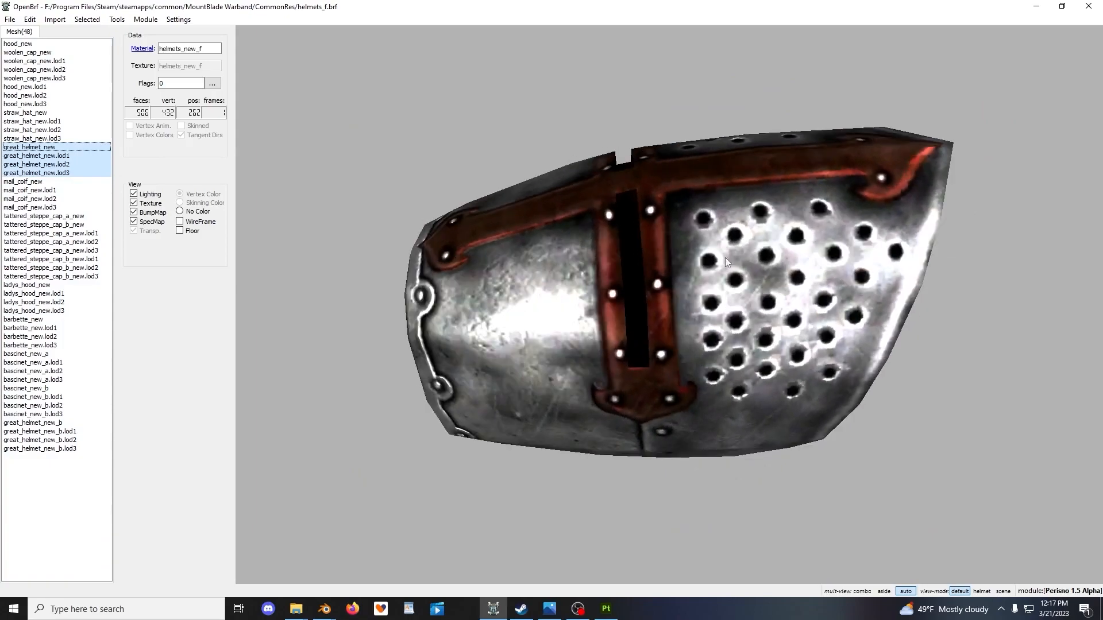
mouse_move(705, 376)
mouse_down()
mouse_move(700, 334)
mouse_move(710, 326)
mouse_move(673, 386)
mouse_move(700, 346)
mouse_move(737, 333)
mouse_move(725, 329)
mouse_move(723, 302)
mouse_move(702, 336)
mouse_move(788, 326)
mouse_move(752, 336)
mouse_move(734, 323)
mouse_move(764, 306)
mouse_move(723, 378)
mouse_up()
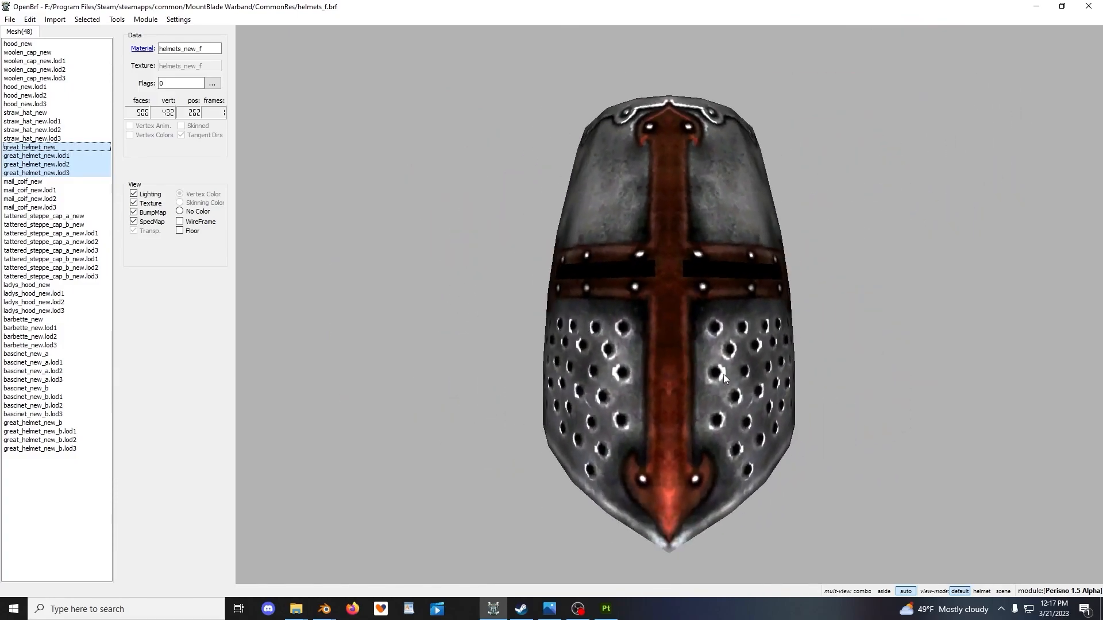
Switch to Substance 3D Painter, display the full Material on the helm, and use a 3D-only viewport
click(611, 608)
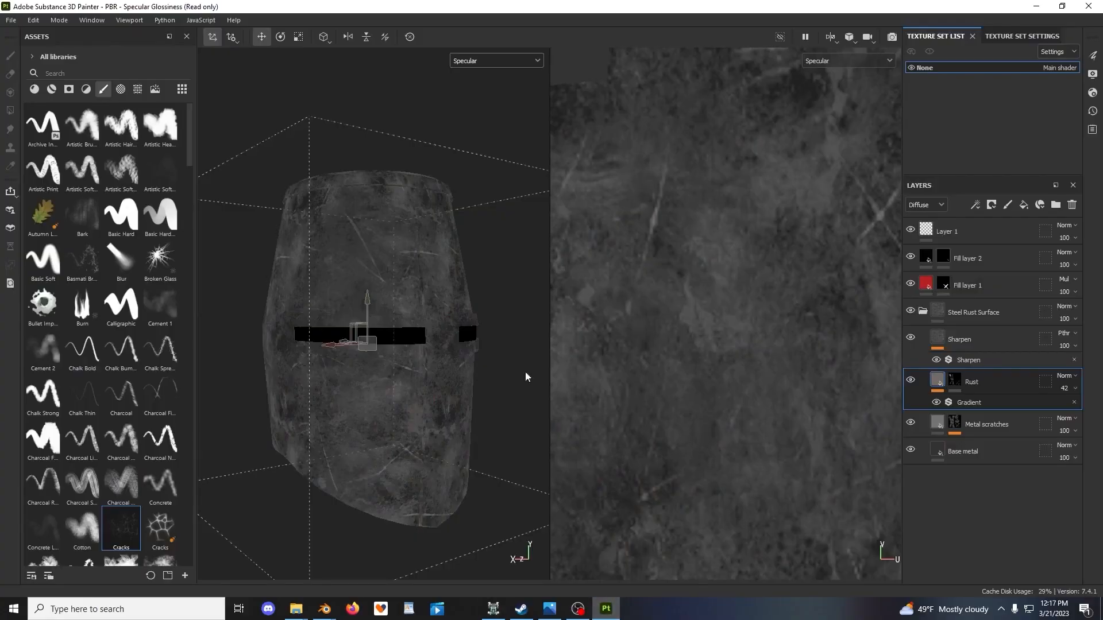
click(491, 60)
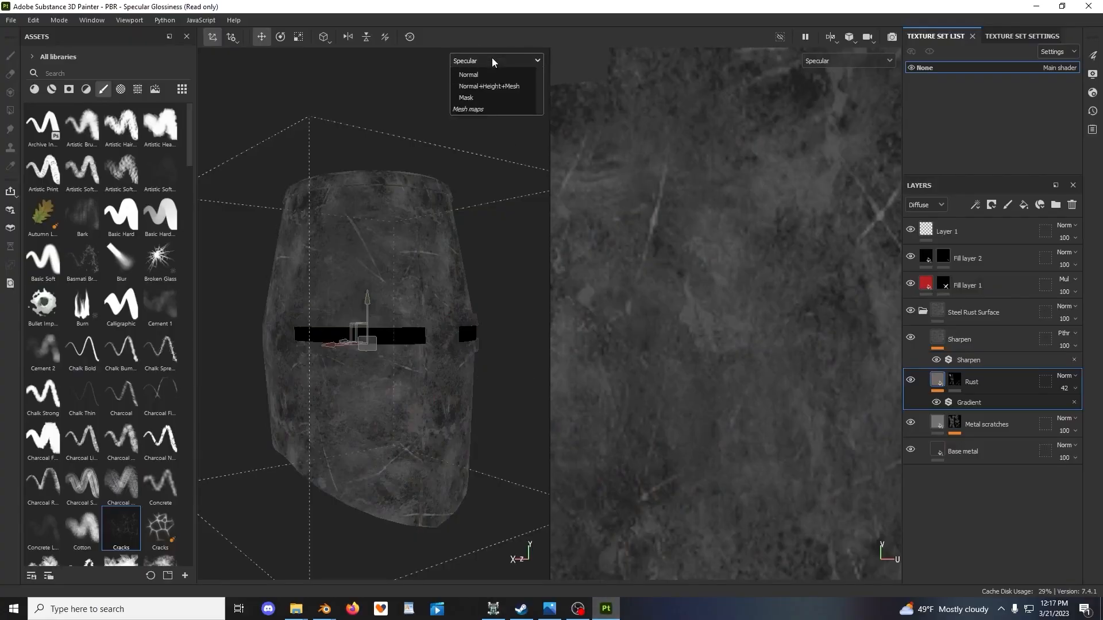
click(487, 88)
click(831, 39)
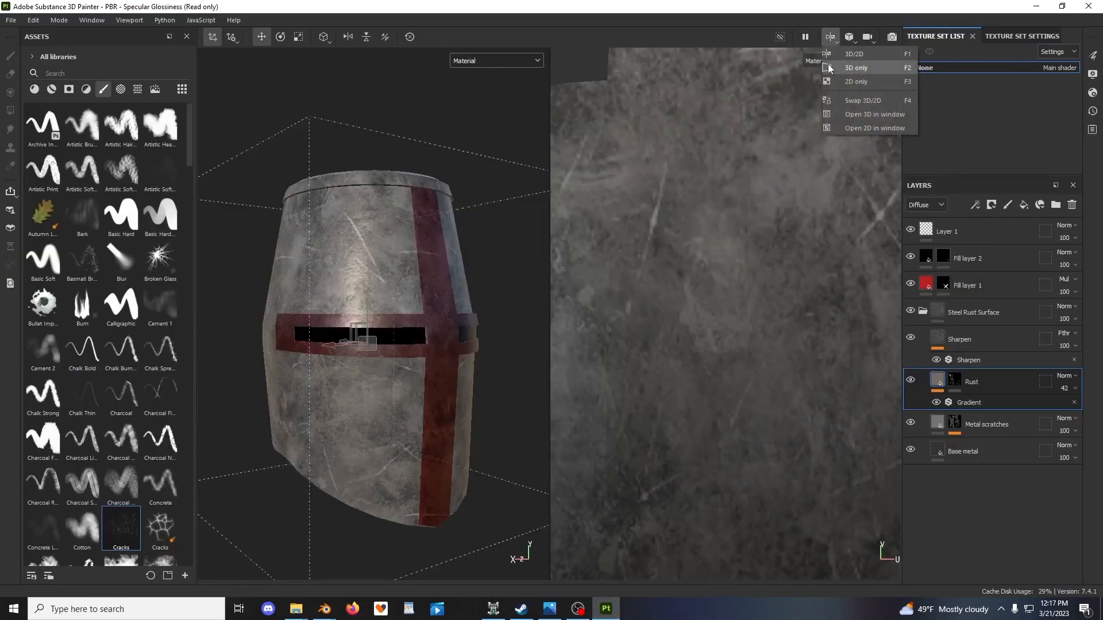
click(837, 70)
scroll(592, 320, down, 2)
alt+drag(592, 321, 566, 307)
alt+middle_drag(566, 308, 524, 258)
Collapse the Steel Rust Surface folder and add a black-masked fill layer above Fill layer 2
click(923, 312)
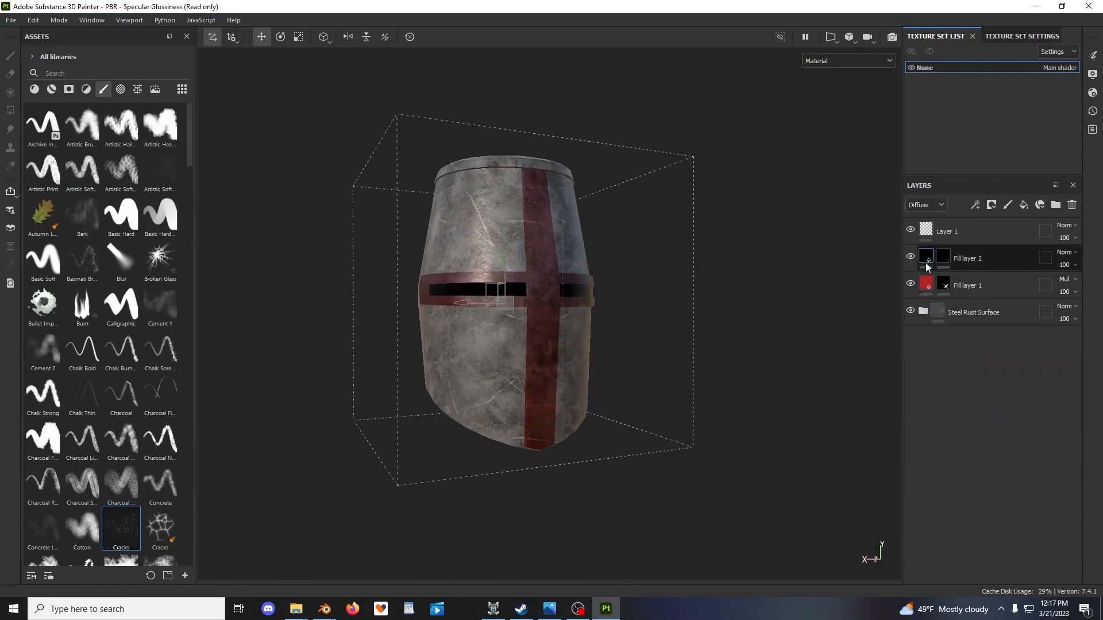
click(983, 262)
click(1023, 205)
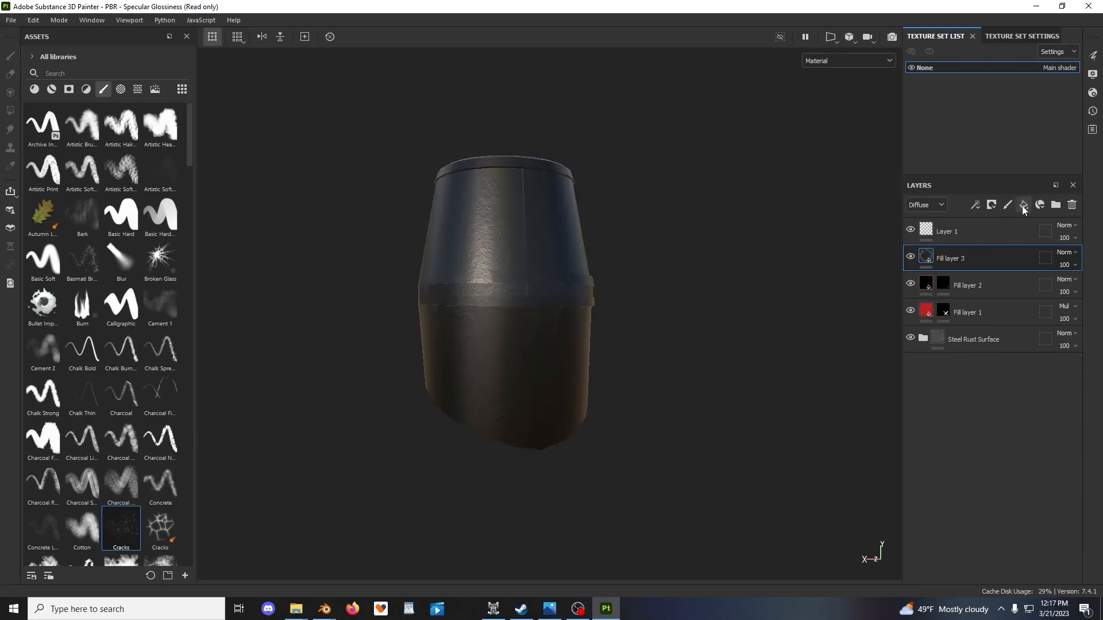
right_click(981, 260)
click(988, 23)
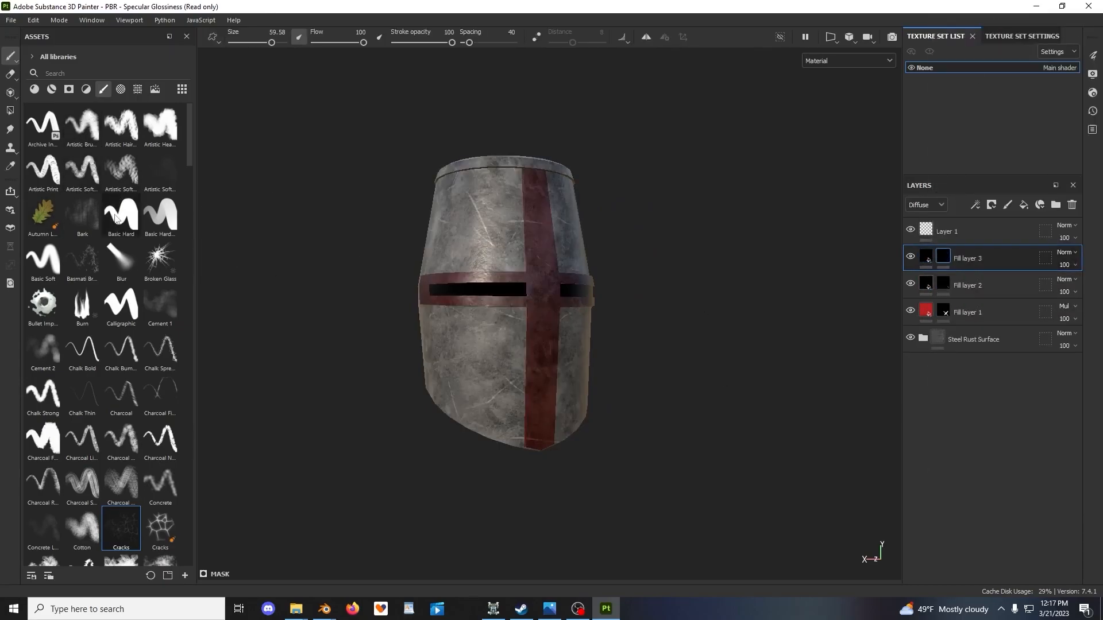
Choose the Dirt 1 brush for painting the new fill layer's mask
scroll(123, 230, down, 5)
scroll(148, 278, down, 3)
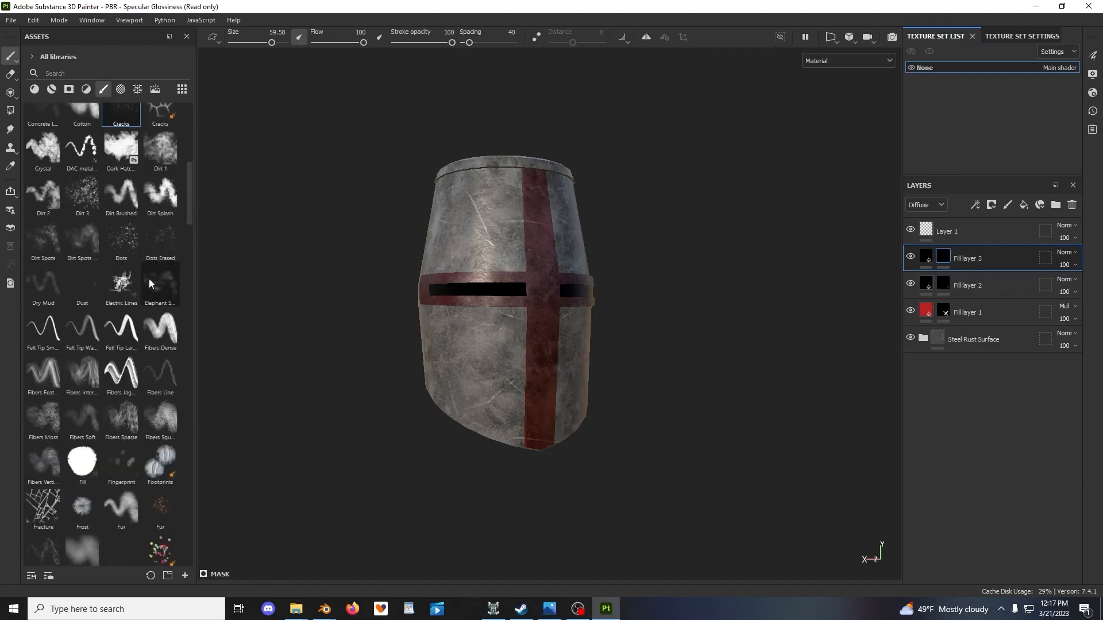
scroll(138, 241, up, 3)
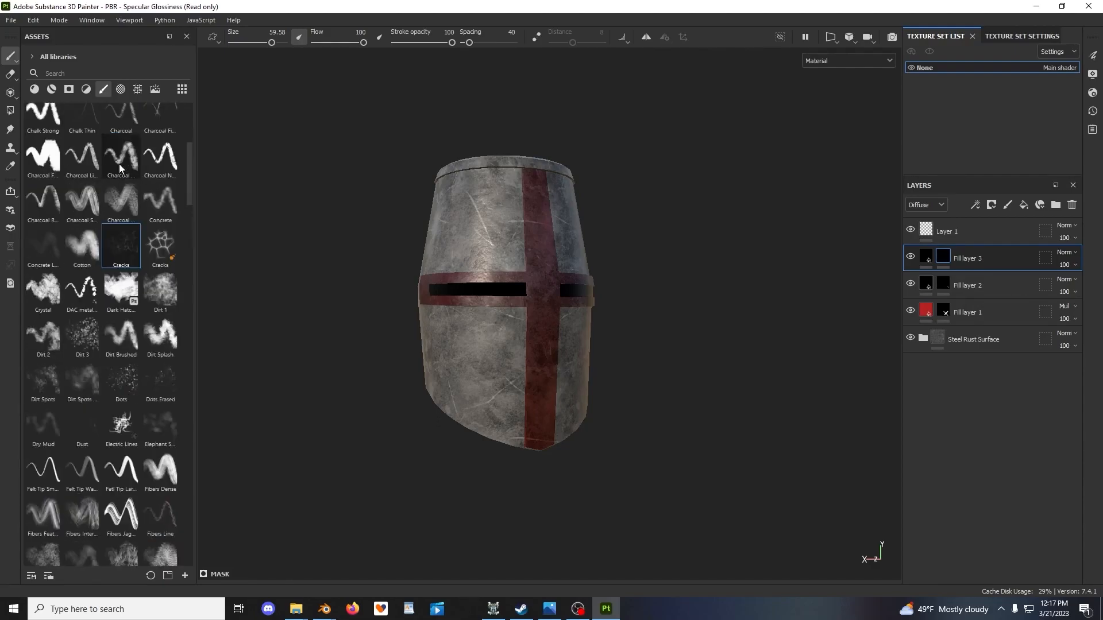
click(160, 290)
scroll(788, 286, up, 5)
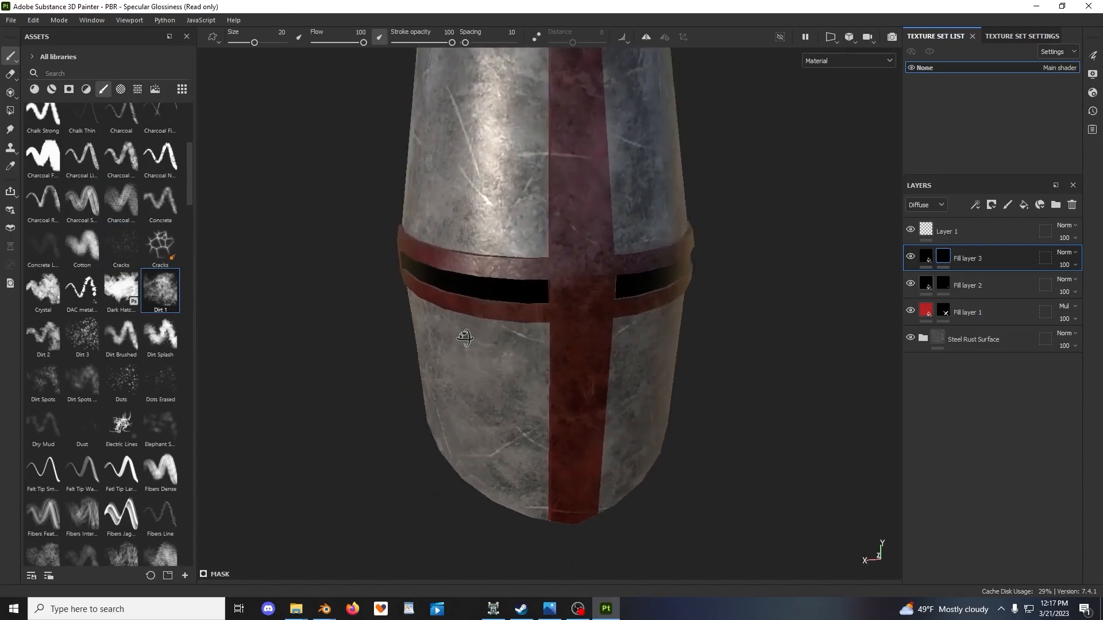
Disable the height and normal channels of Fill layer 3 and set its specular color to black
click(926, 258)
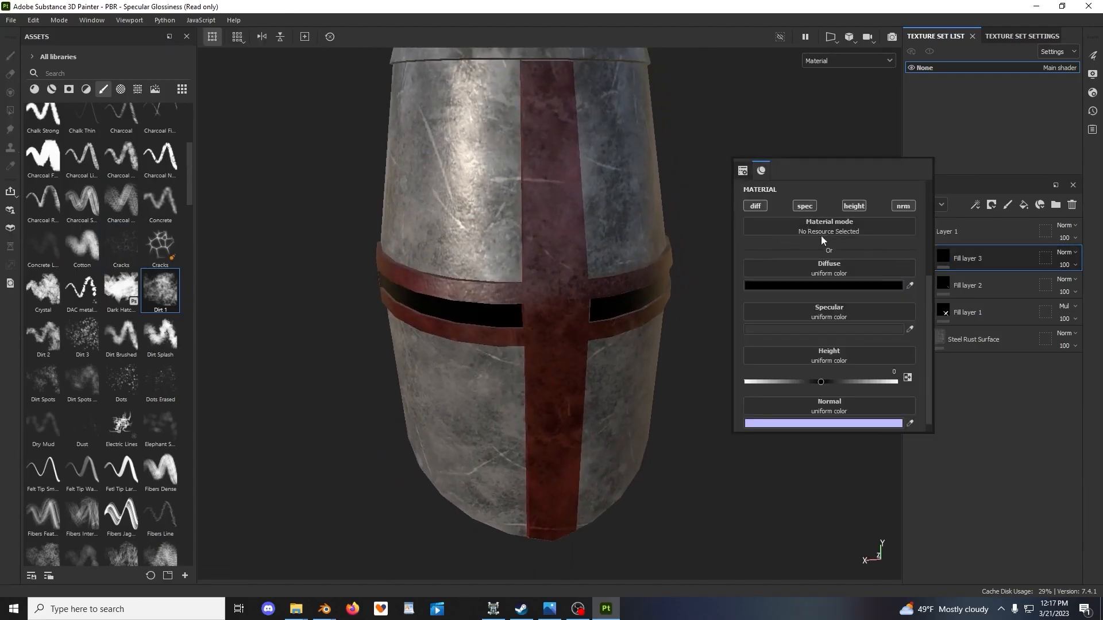
click(854, 206)
click(904, 207)
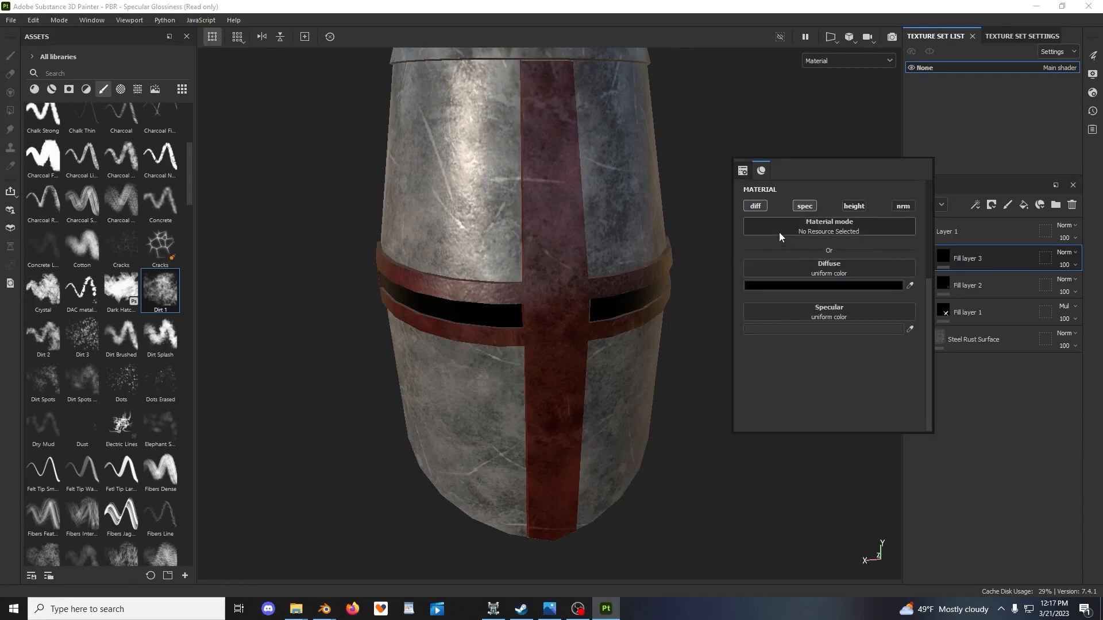
click(833, 325)
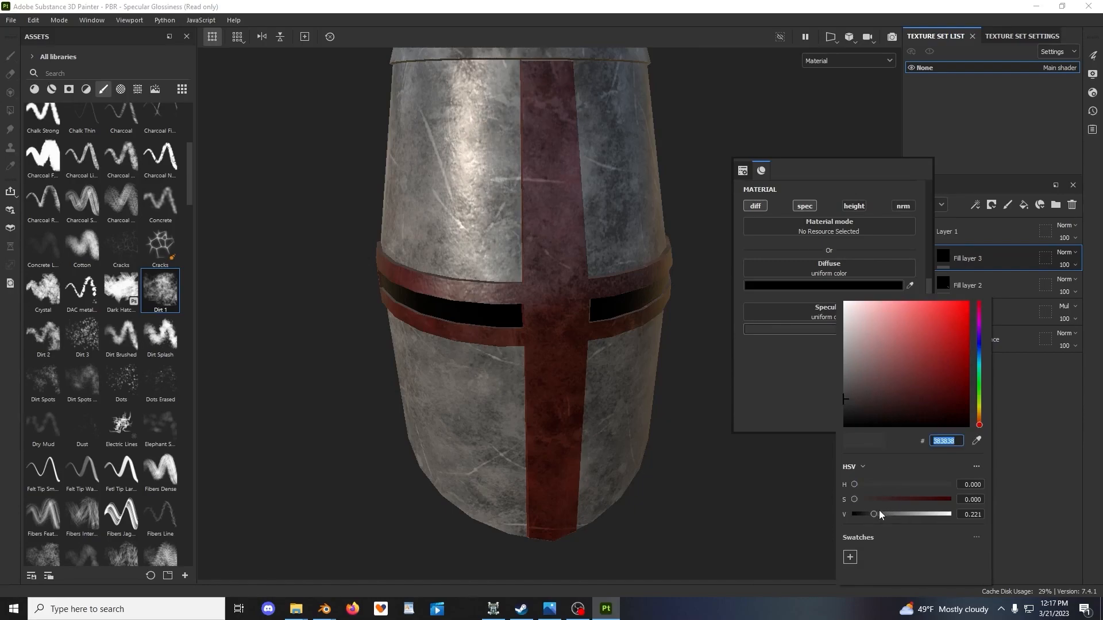
drag(875, 514, 811, 518)
click(811, 518)
right_click(680, 221)
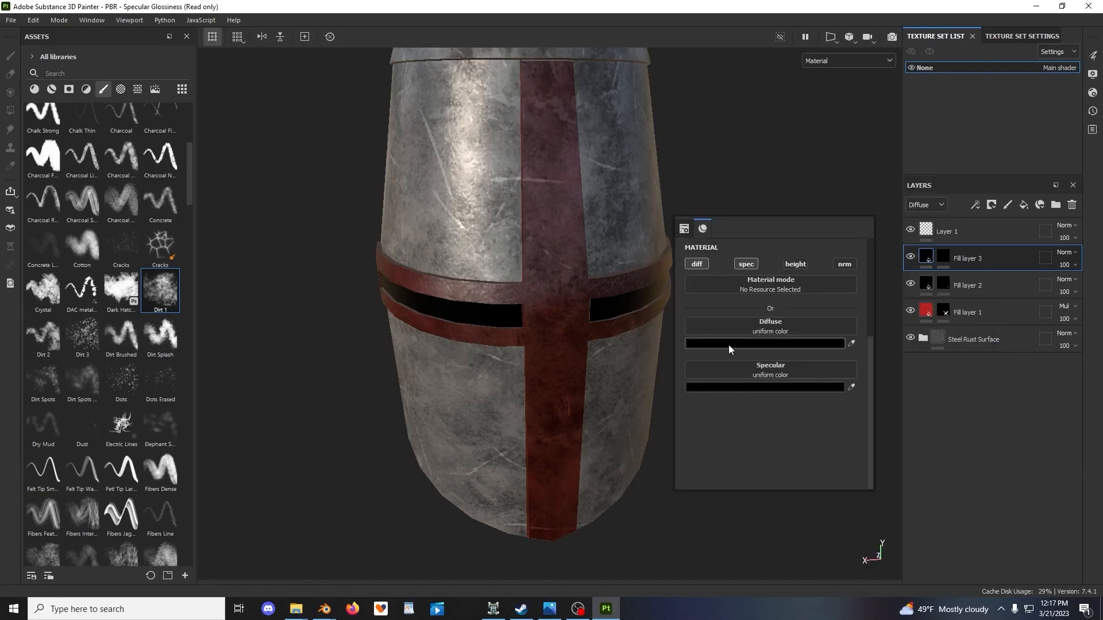
key(Escape)
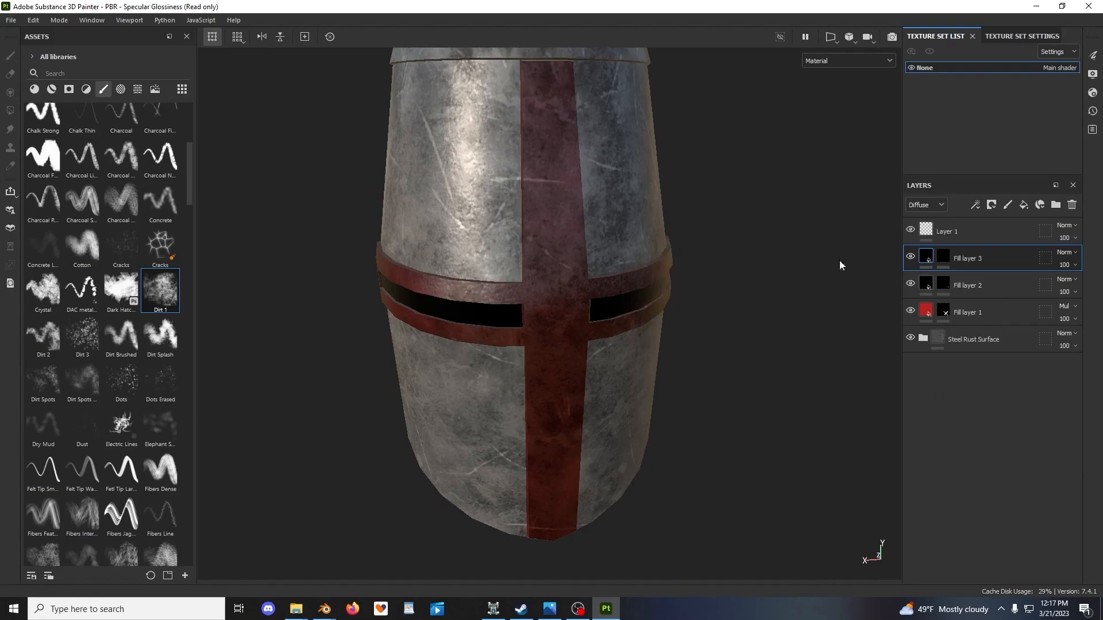
Target Fill layer 3's mask, and rotate the great helmet in OpenBrf to study its shading before returning to Substance 3D Painter
click(940, 259)
alt+middle_drag(514, 209, 537, 288)
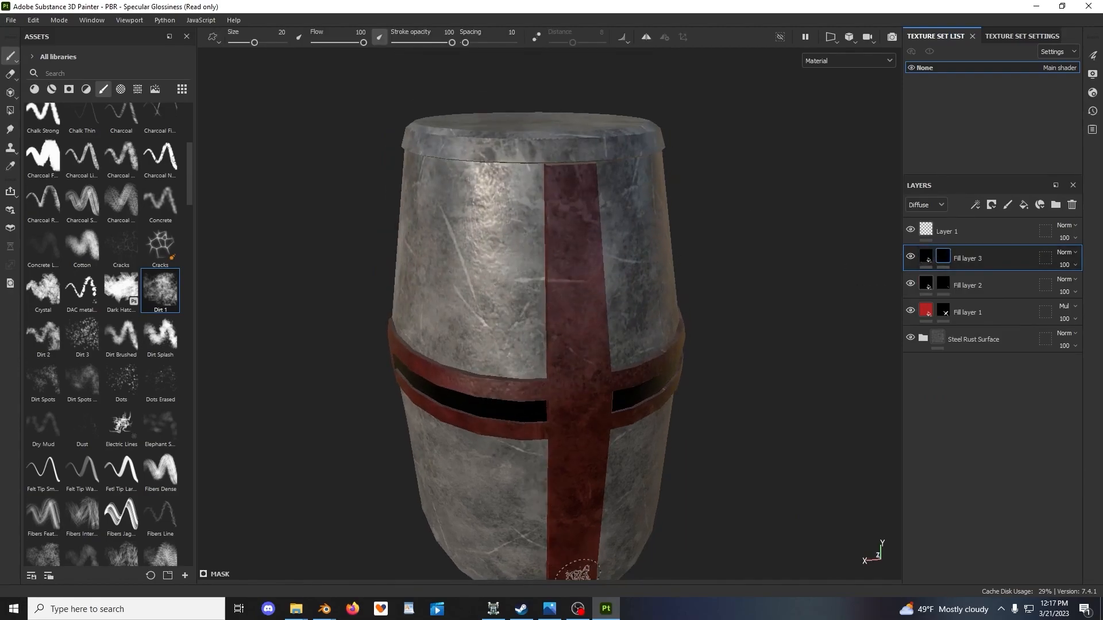
click(494, 610)
drag(699, 320, 684, 425)
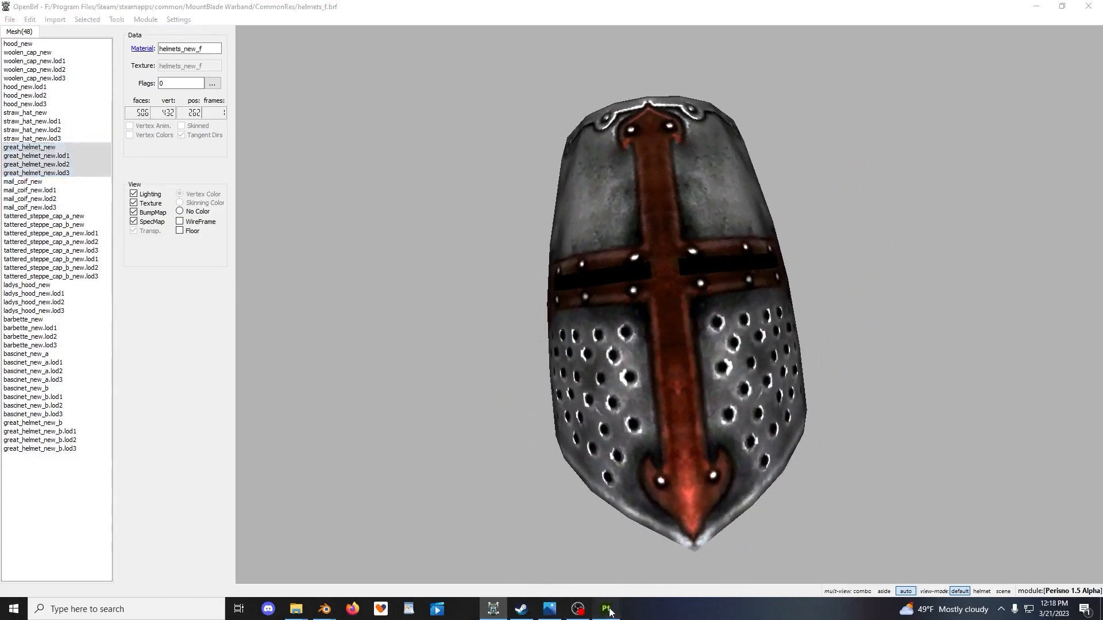
click(606, 609)
Paint dark dirt on the mask along the vertical bar of the cross and around the eye slit
alt+drag(618, 342, 652, 344)
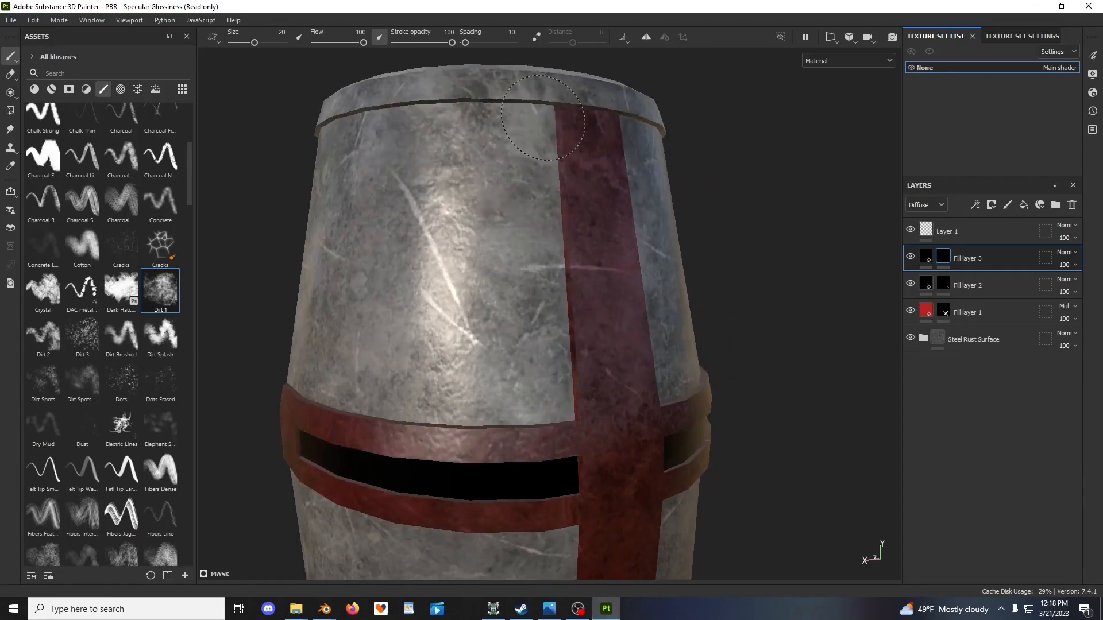
mouse_move(544, 119)
mouse_down()
mouse_move(536, 279)
mouse_move(552, 394)
mouse_up()
mouse_move(546, 384)
alt+middle_down()
mouse_move(573, 342)
mouse_move(623, 333)
alt+middle_up()
mouse_move(623, 334)
alt+mouse_down()
mouse_move(667, 339)
mouse_move(468, 362)
mouse_move(355, 351)
mouse_move(454, 368)
mouse_move(561, 320)
mouse_move(590, 319)
mouse_move(541, 374)
alt+mouse_up()
scroll(591, 320, up, 2)
mouse_move(578, 258)
mouse_down()
mouse_move(576, 419)
mouse_move(581, 310)
mouse_up()
mouse_move(625, 349)
alt+mouse_down()
mouse_move(712, 327)
mouse_move(660, 310)
alt+mouse_up()
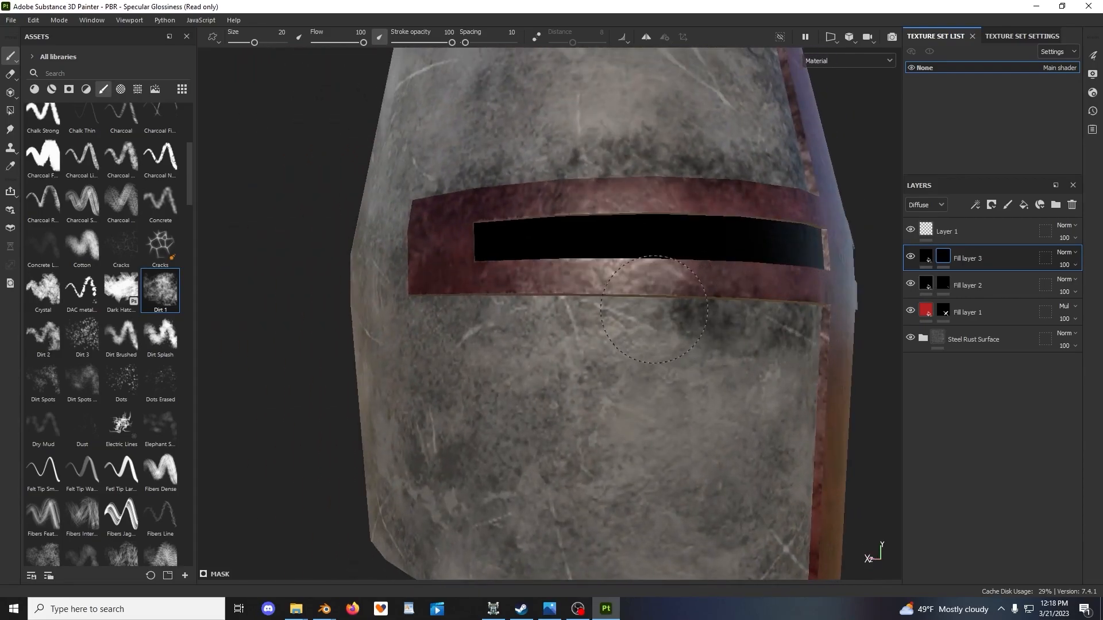
mouse_move(430, 297)
alt+mouse_down()
mouse_move(591, 359)
mouse_move(494, 342)
mouse_move(563, 374)
mouse_move(597, 356)
mouse_move(606, 318)
mouse_move(505, 175)
mouse_move(542, 345)
alt+mouse_up()
alt+middle_drag(542, 345, 672, 244)
scroll(672, 244, down, 2)
alt+drag(673, 244, 615, 281)
alt+middle_drag(614, 281, 525, 357)
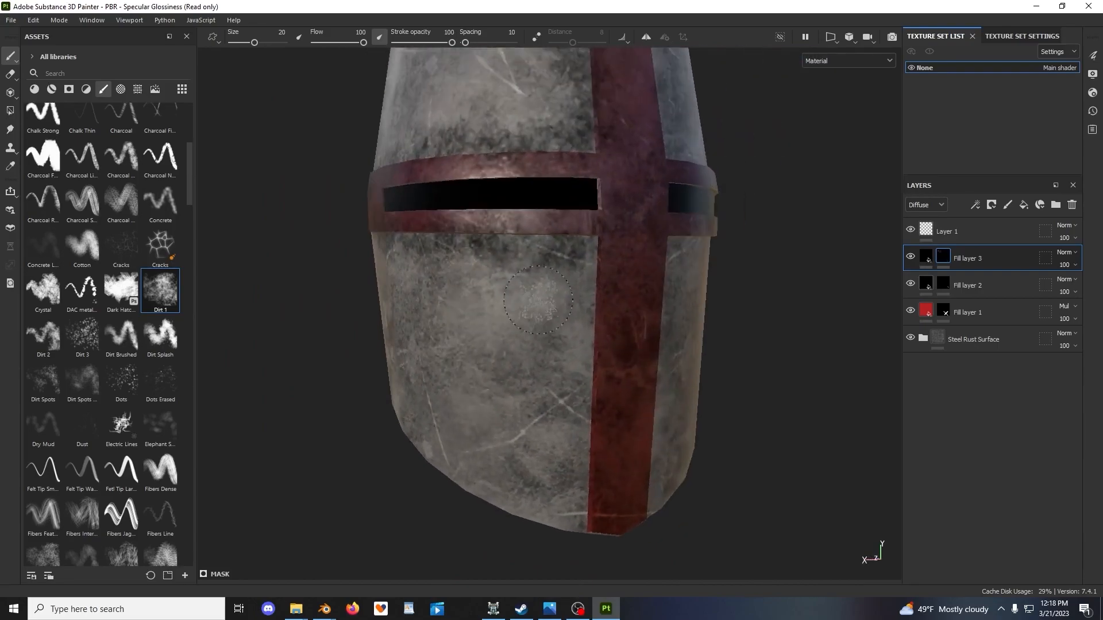
Try dirt strokes across the steel plate around and below the eye slit, and undo them
scroll(530, 362, up, 3)
mouse_move(533, 364)
mouse_down()
mouse_move(373, 316)
mouse_move(504, 372)
mouse_move(547, 346)
mouse_up()
scroll(505, 373, down, 2)
alt+middle_drag(546, 346, 638, 365)
drag(424, 352, 613, 383)
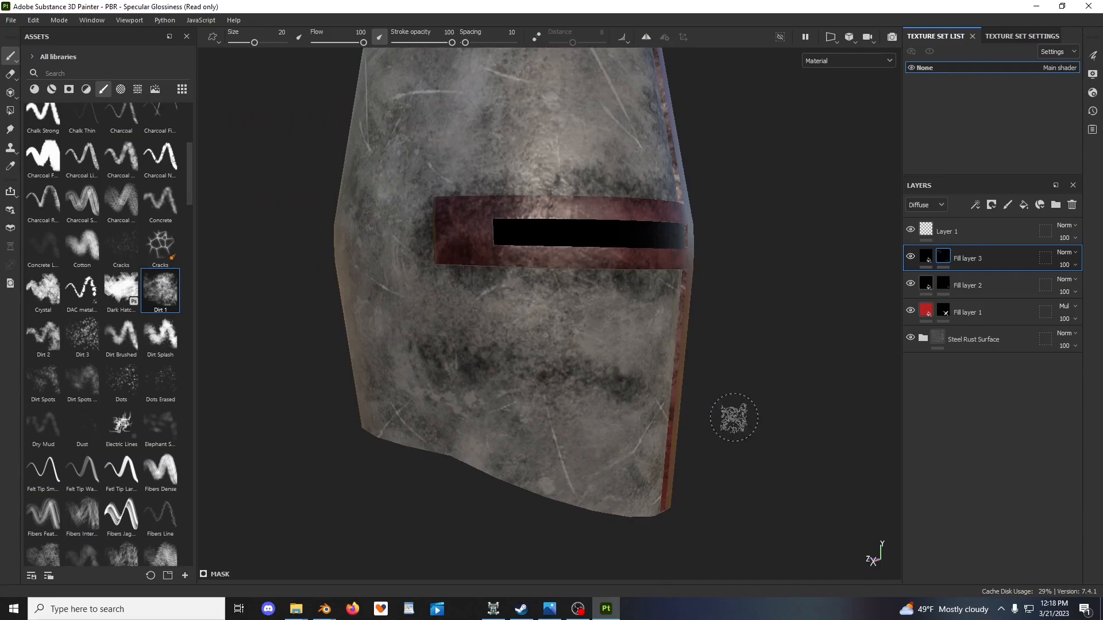
alt+drag(734, 418, 708, 414)
key(ctrl+z)
mouse_move(432, 342)
mouse_down()
mouse_move(631, 378)
mouse_move(625, 320)
mouse_move(616, 345)
mouse_up()
key(ctrl+z)
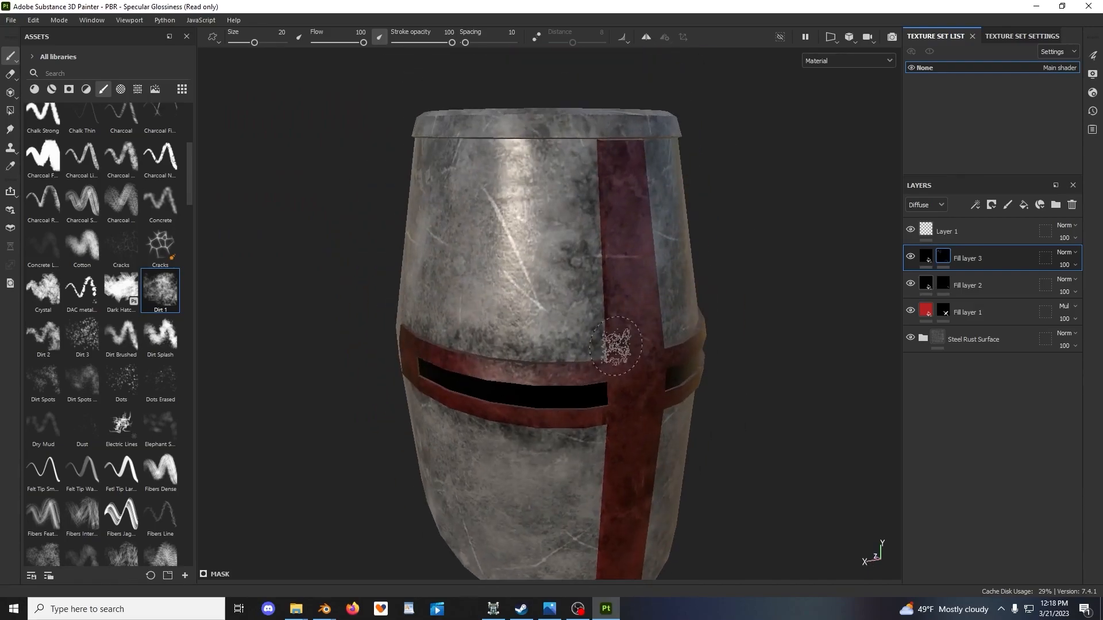
Open the Dirt 1 brush settings and check its grayscale, stencil, alpha and brush sections
right_click(483, 250)
click(541, 258)
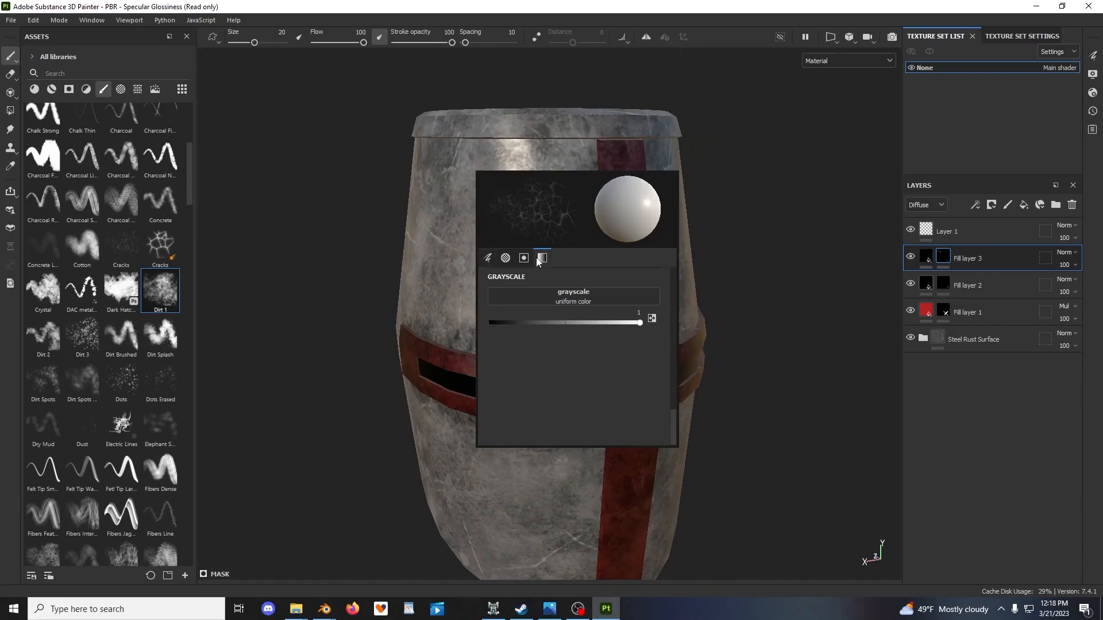
click(524, 259)
click(506, 258)
click(488, 258)
scroll(550, 319, down, 3)
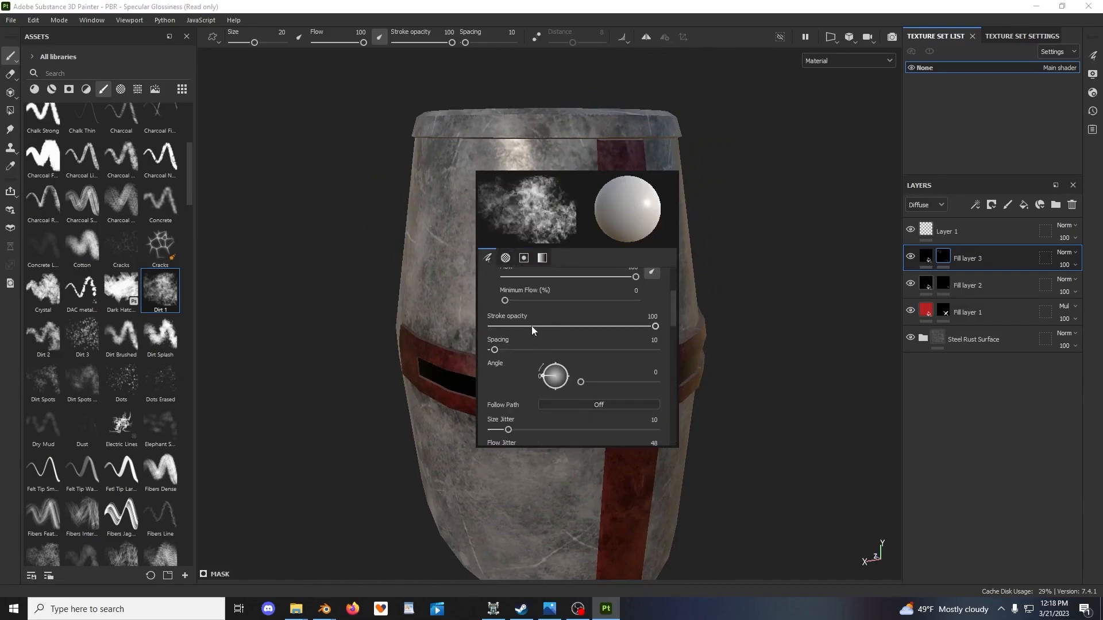
scroll(530, 327, up, 3)
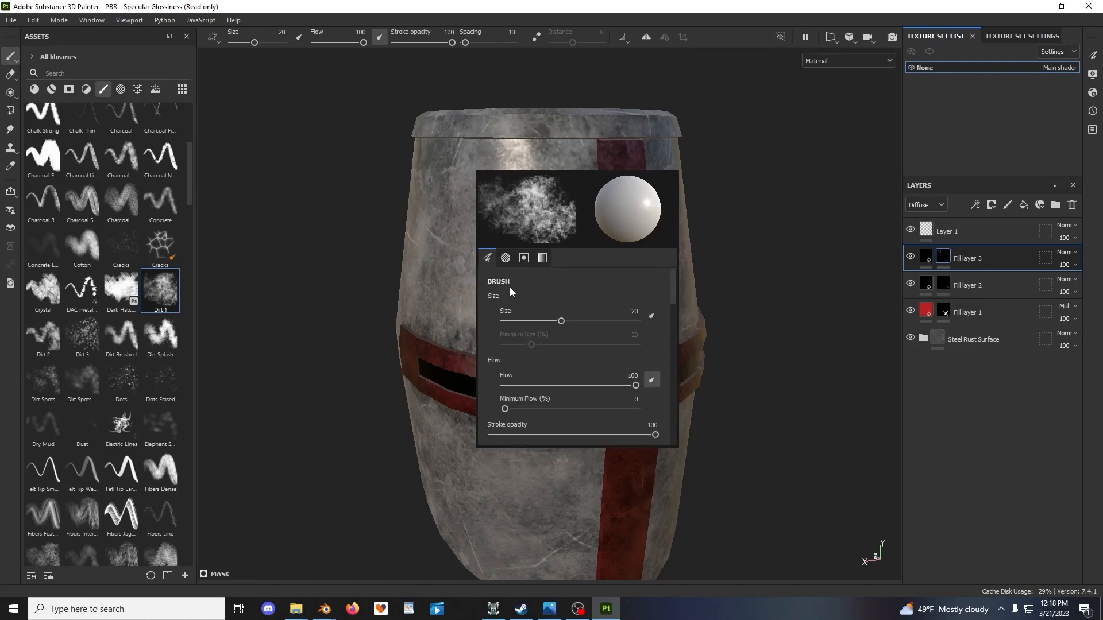
click(534, 260)
click(488, 257)
Read through the brush's size, flow, spacing, jitter and alignment parameters
scroll(516, 291, up, 2)
scroll(517, 293, down, 2)
scroll(523, 302, down, 1)
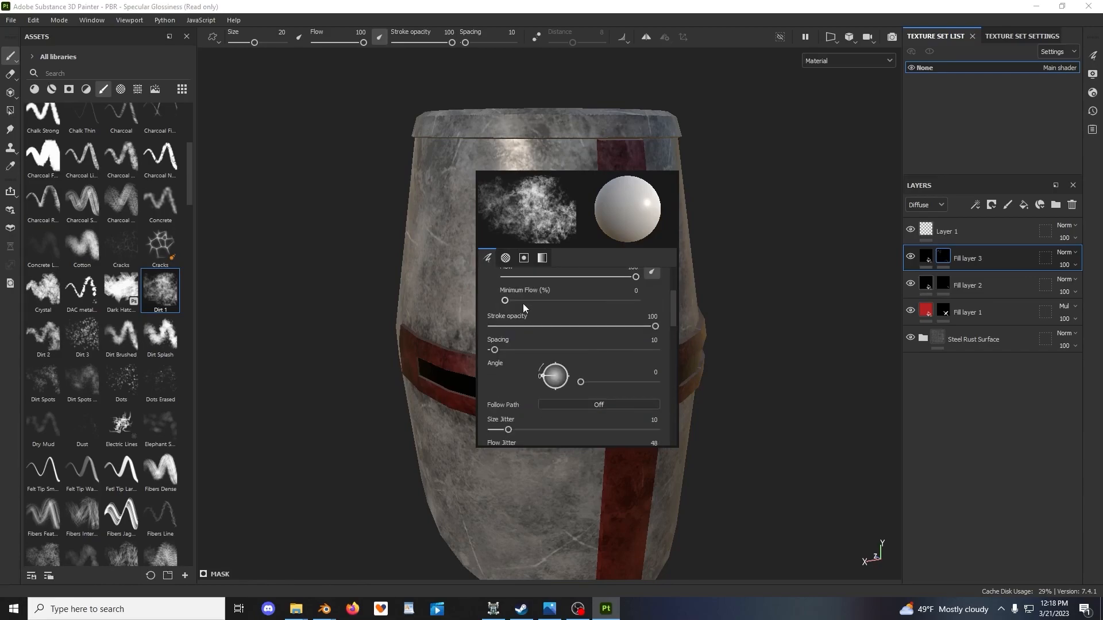
scroll(523, 308, up, 1)
scroll(523, 310, down, 4)
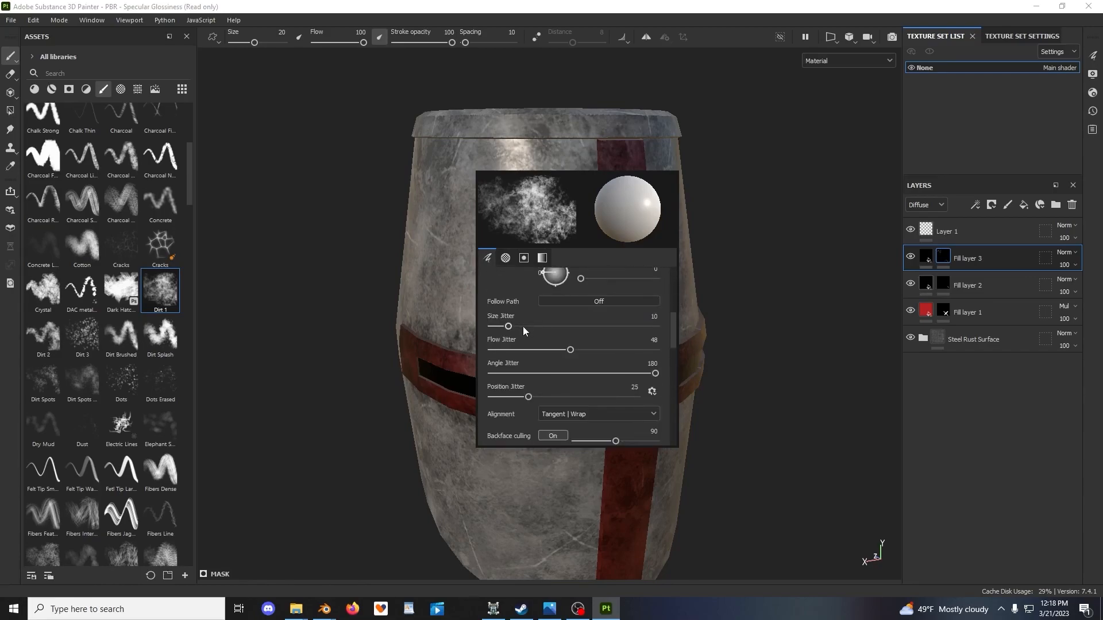
scroll(526, 344, down, 1)
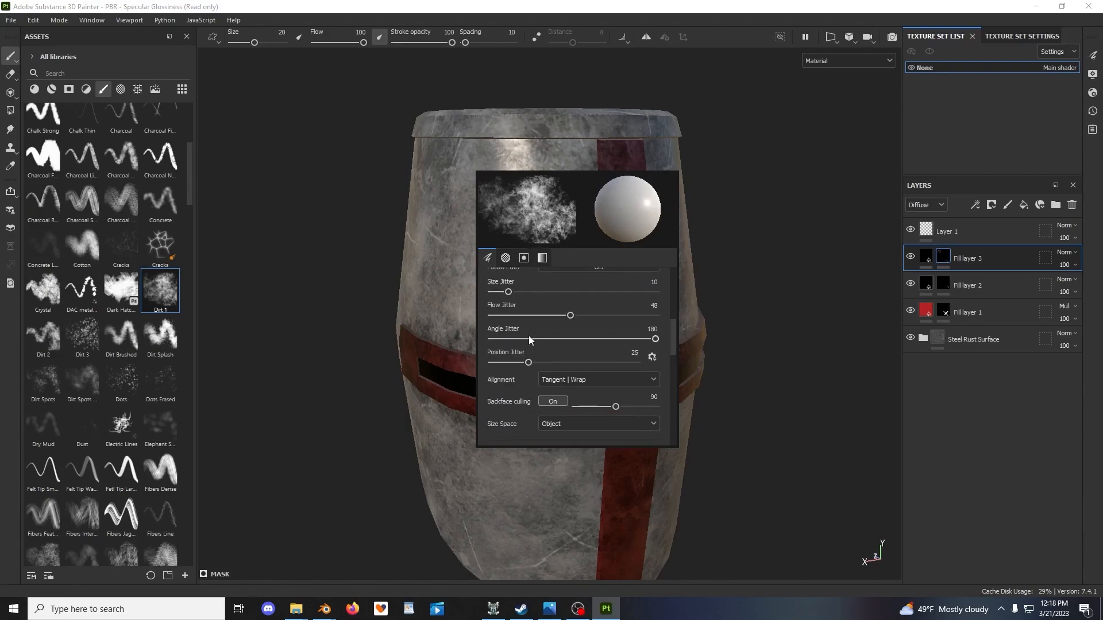
scroll(518, 344, down, 4)
scroll(518, 347, down, 2)
scroll(518, 347, up, 10)
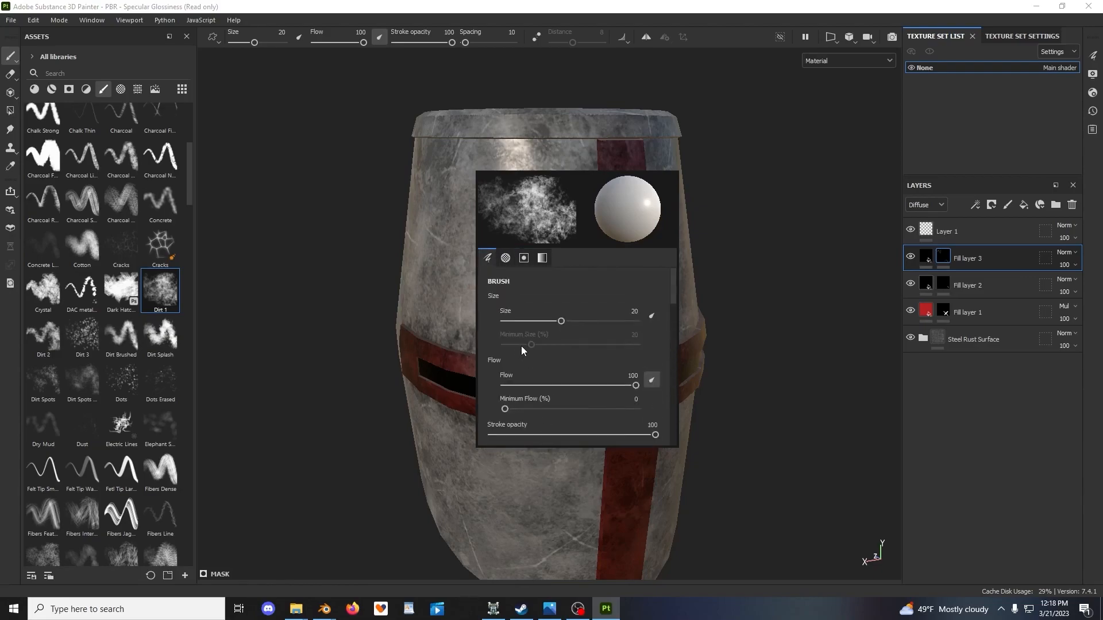
drag(592, 386, 638, 387)
scroll(531, 410, down, 5)
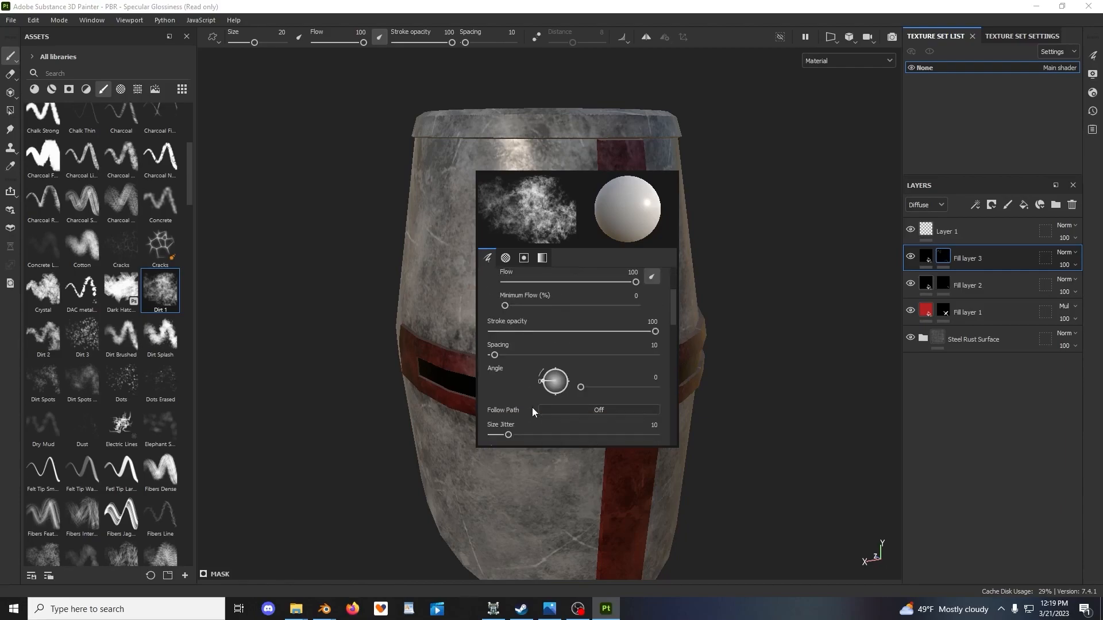
Set the brush's Size Jitter to 0, Flow Jitter to 33 and Position Jitter to 0
drag(509, 400, 481, 405)
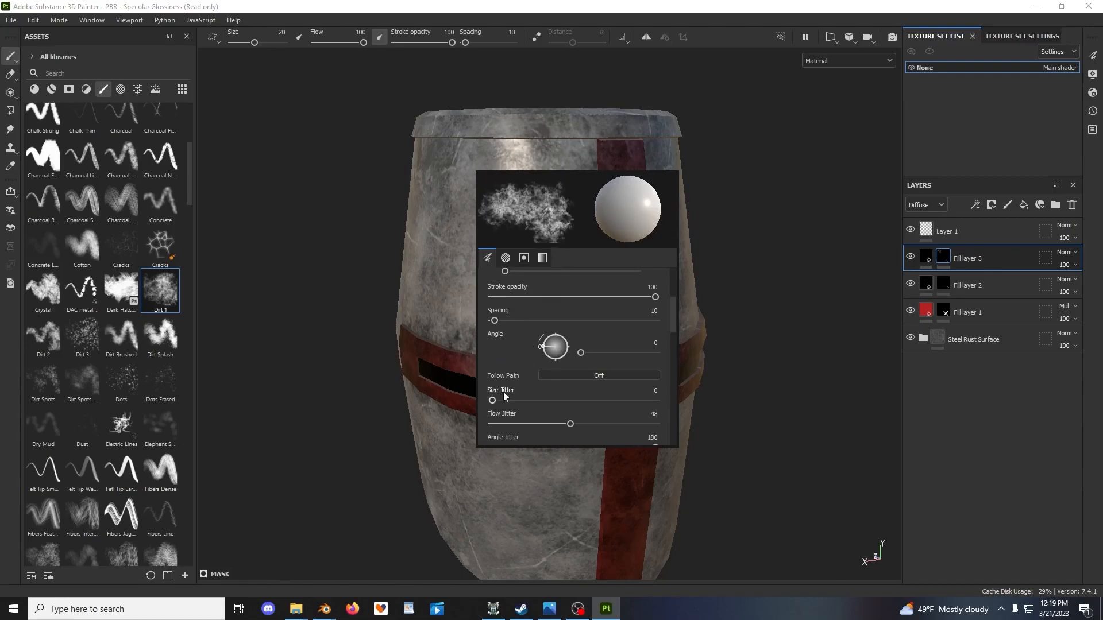
right_click(489, 282)
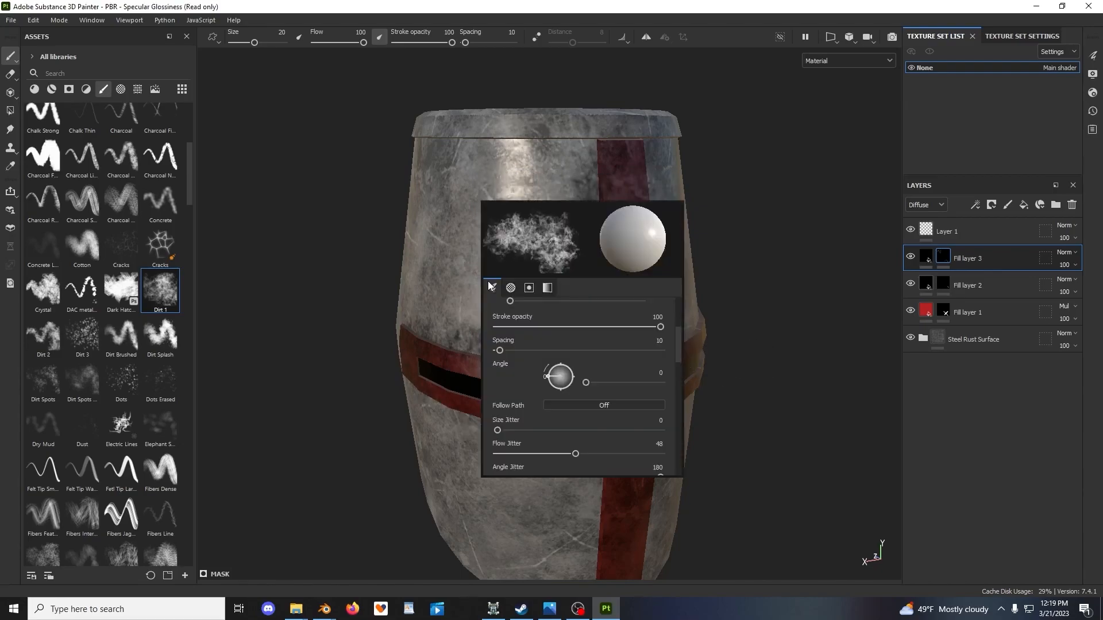
scroll(521, 380, down, 1)
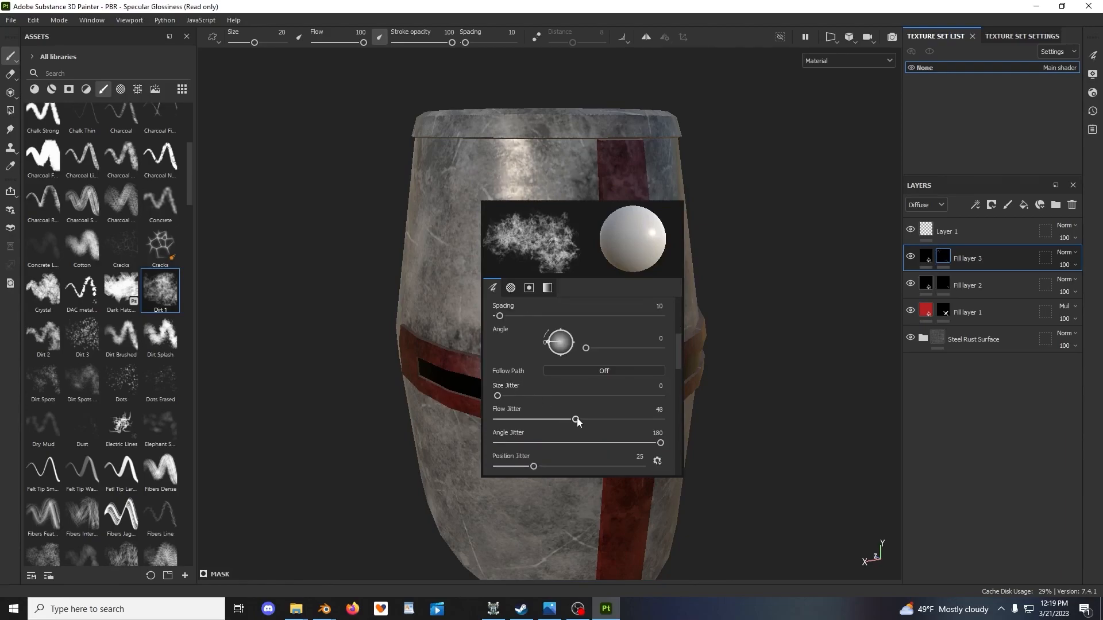
click(577, 418)
scroll(545, 436, down, 1)
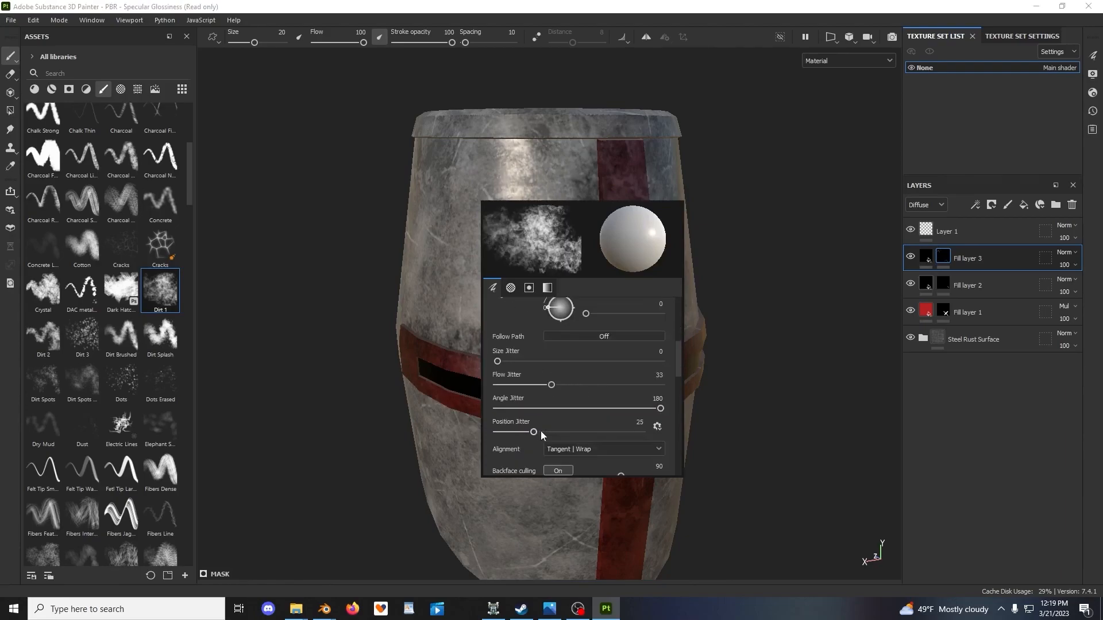
mouse_move(533, 430)
mouse_down()
mouse_move(554, 432)
mouse_move(485, 436)
mouse_up()
Try a dirt stroke across the upper front of the helm, undo it, and clear Fill layer 3's mask
drag(451, 277, 531, 287)
key(ctrl+z)
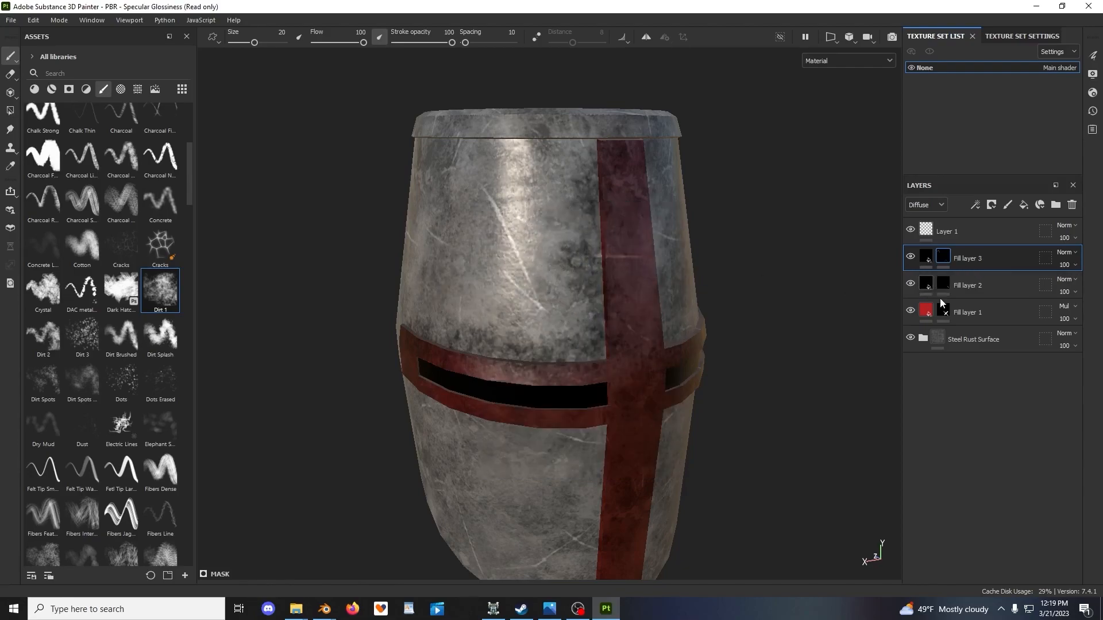
right_click(947, 259)
click(991, 40)
Try a dirt stroke down the upper front beside the cross with brush size 32.39, and undo it
alt+drag(640, 281, 587, 296)
ctrl+right_drag(587, 296, 600, 296)
right_click(575, 303)
scroll(539, 339, down, 1)
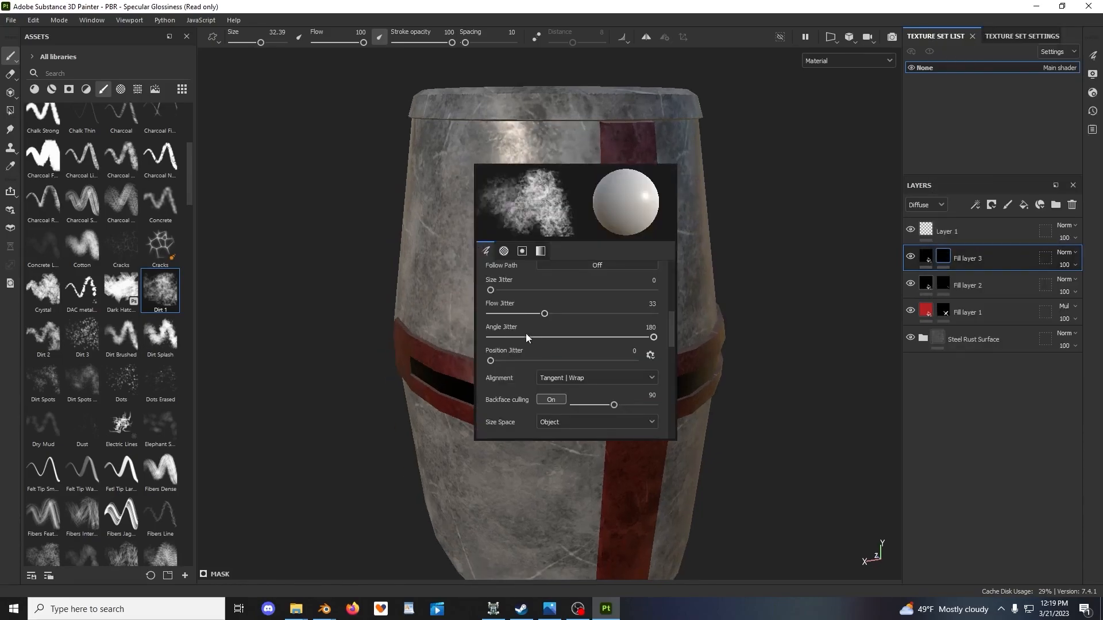
scroll(534, 312, down, 1)
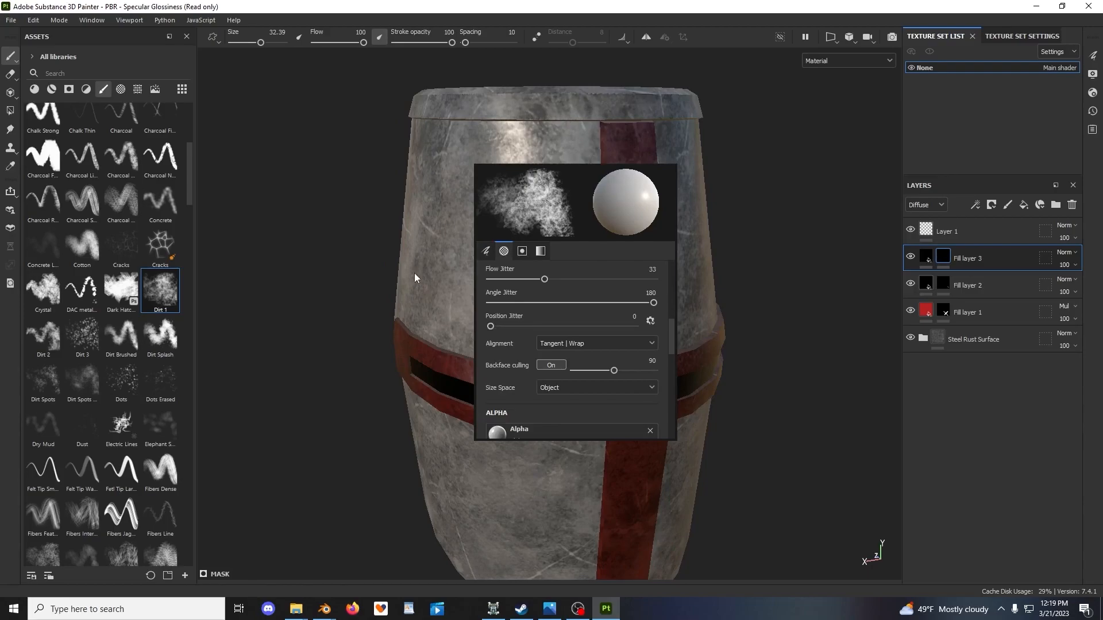
drag(595, 137, 576, 377)
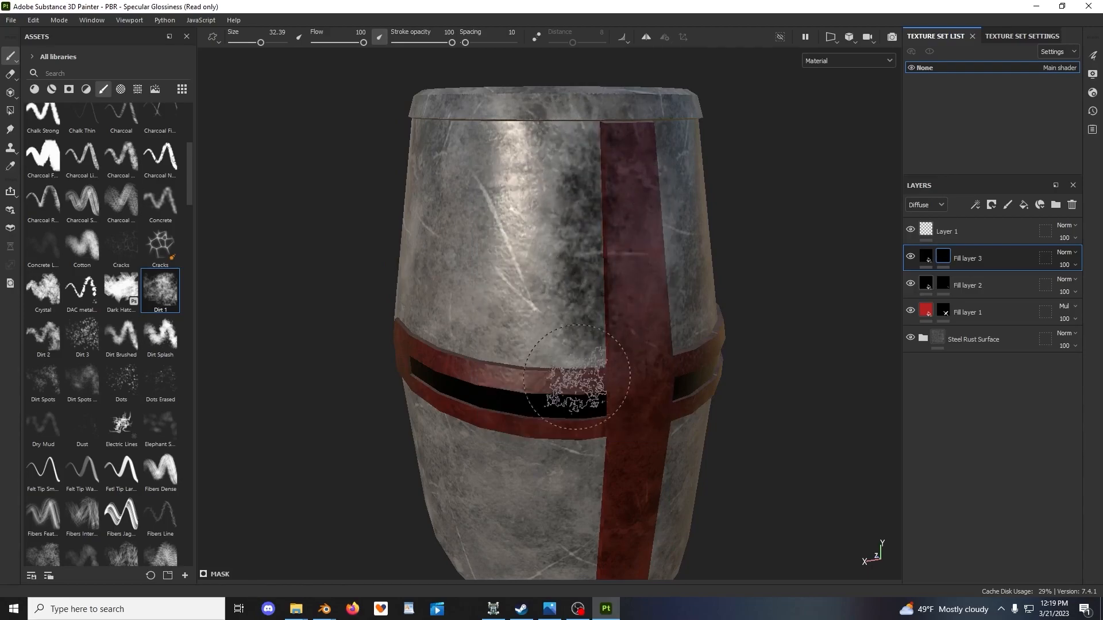
key(ctrl+z)
Reduce the brush size to 27.8 and turn on symmetry for mirrored painting across the helm
ctrl+right_drag(600, 301, 595, 302)
alt+drag(595, 302, 598, 285)
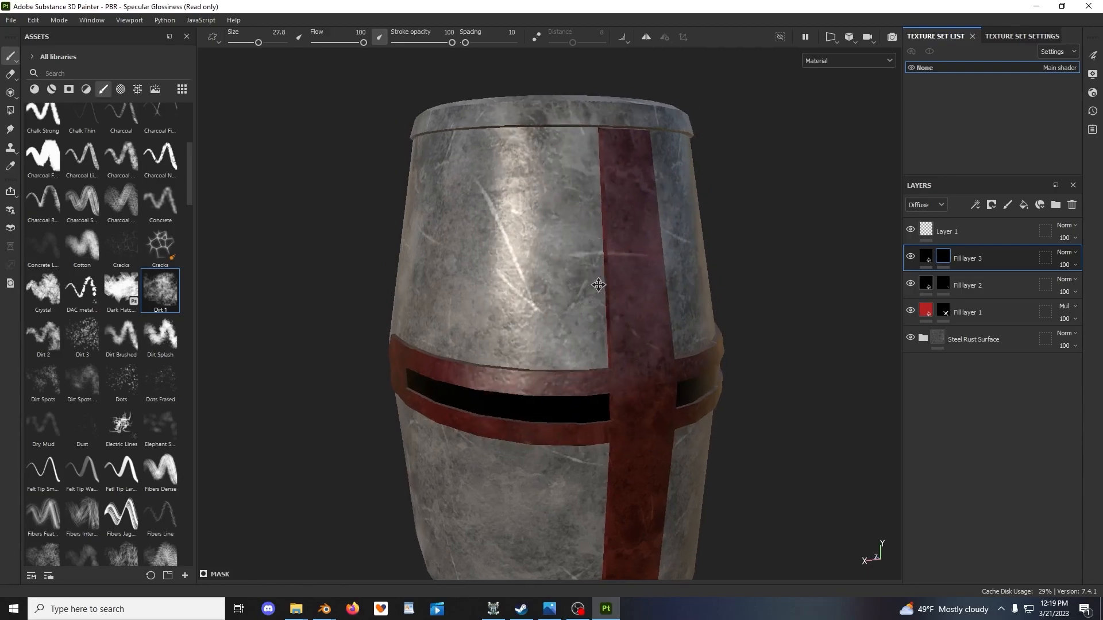
alt+middle_drag(599, 285, 613, 288)
scroll(624, 288, up, 2)
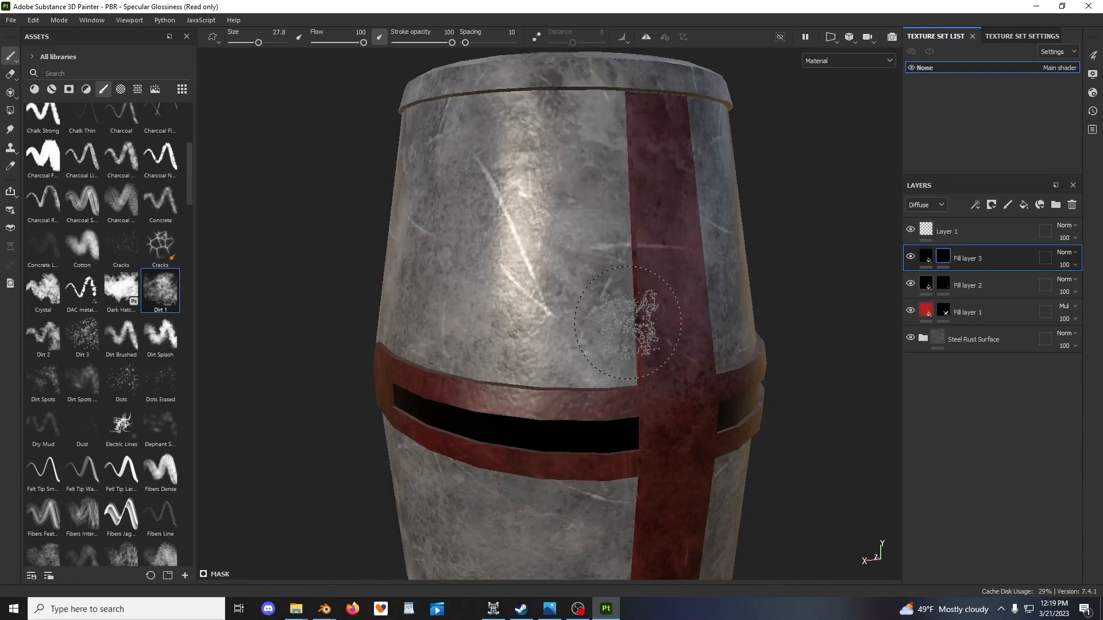
scroll(628, 323, down, 3)
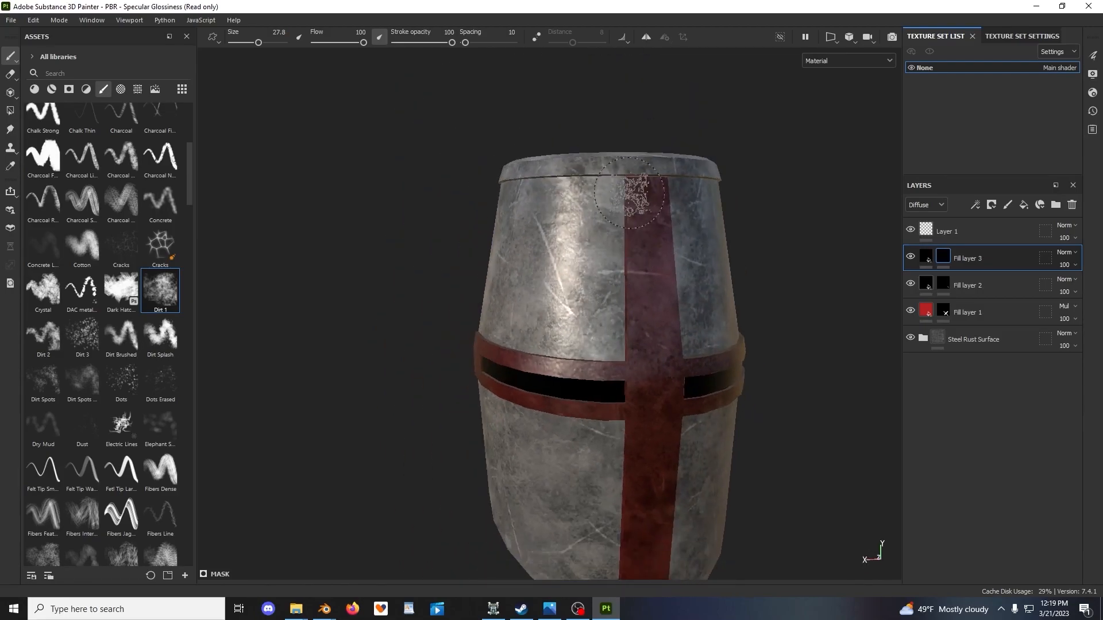
alt+drag(653, 199, 638, 198)
alt+middle_drag(639, 198, 594, 162)
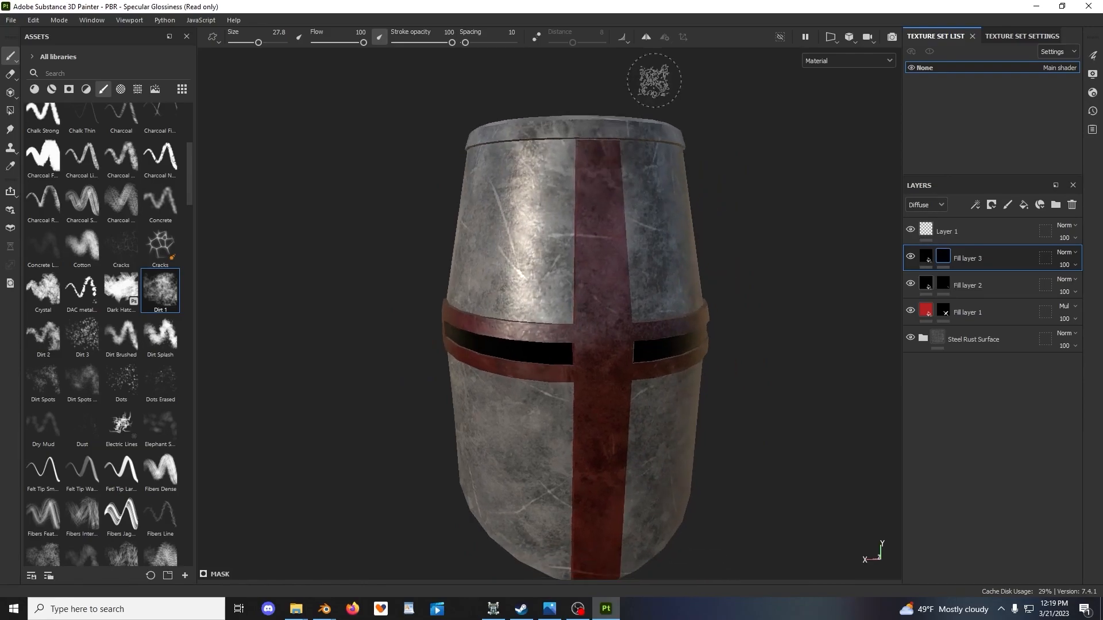
click(646, 37)
Try a mirrored dirt stroke down the side of the cross's upper arm, and undo it
scroll(640, 227, up, 2)
scroll(640, 227, up, 2)
mouse_move(520, 75)
mouse_down()
mouse_move(517, 356)
mouse_move(591, 356)
mouse_up()
key(ctrl+z)
Set the brush size to 36.46 and rotate the environment lighting slightly around the helm
ctrl+right_drag(574, 277, 565, 276)
scroll(575, 277, down, 1)
alt+drag(571, 258, 478, 128)
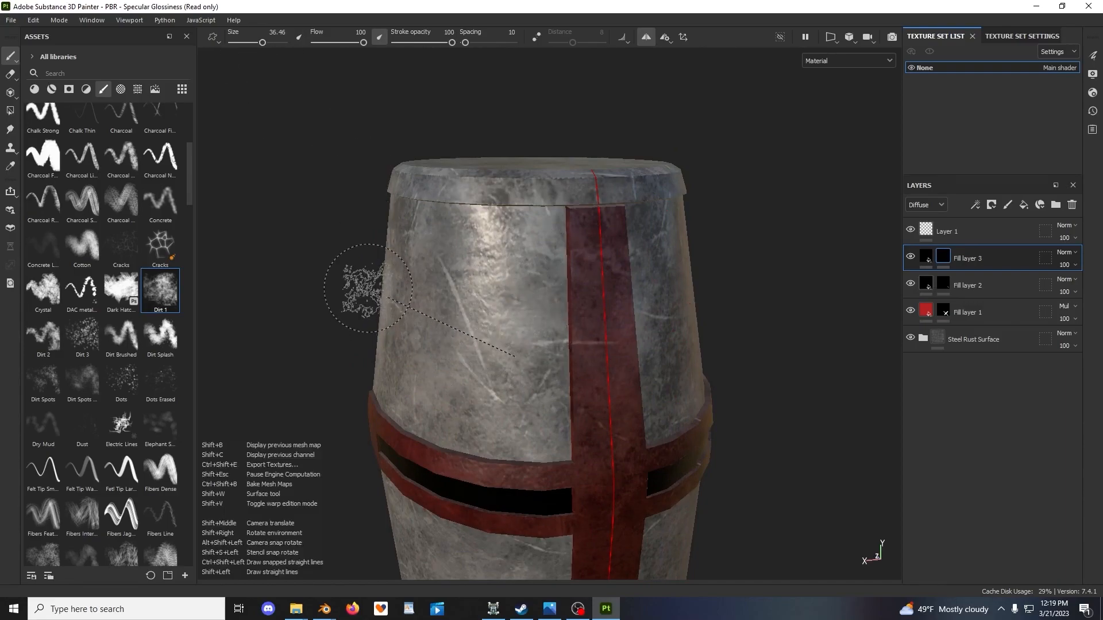
shift+right_drag(315, 251, 365, 263)
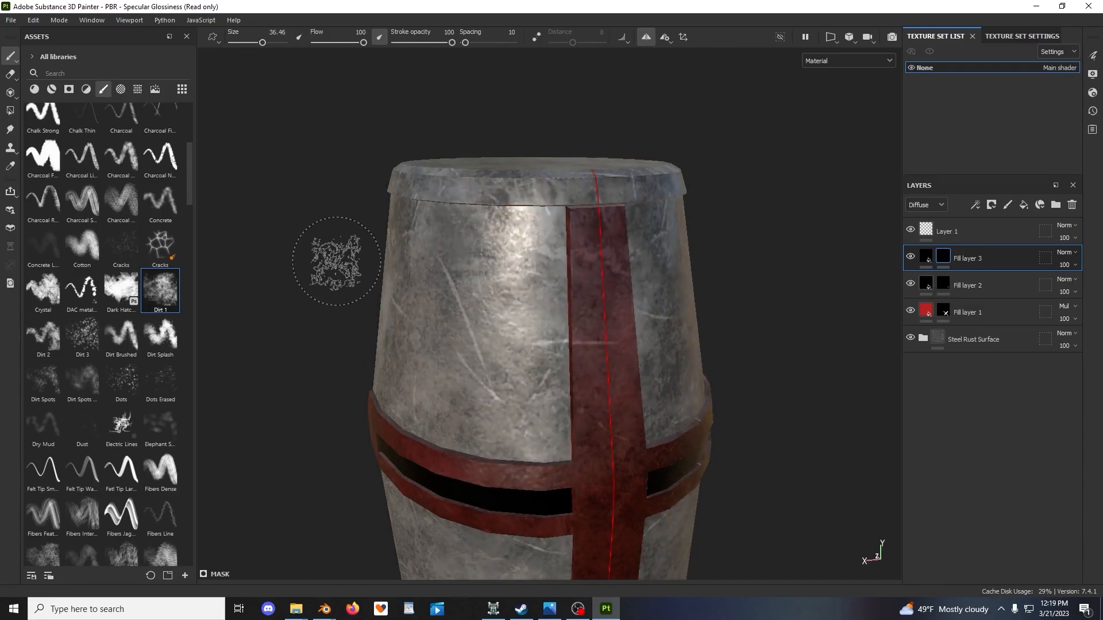
scroll(320, 264, down, 1)
mouse_move(384, 239)
alt+middle_down()
mouse_move(372, 266)
mouse_move(376, 253)
alt+middle_up()
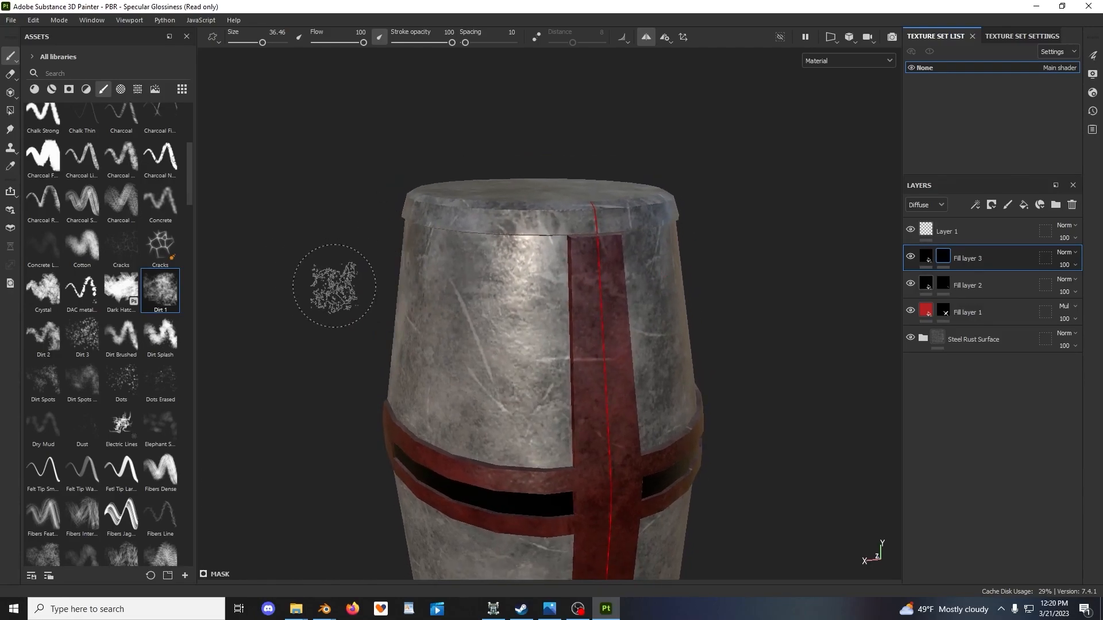
key(ctrl)
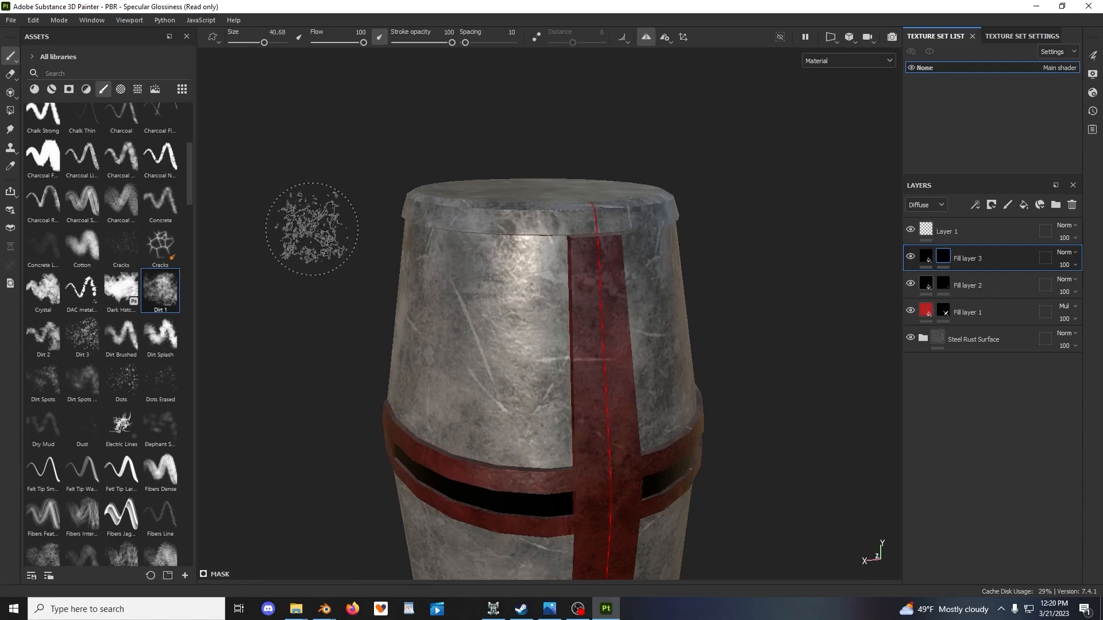
ctrl+right_drag(312, 229, 294, 230)
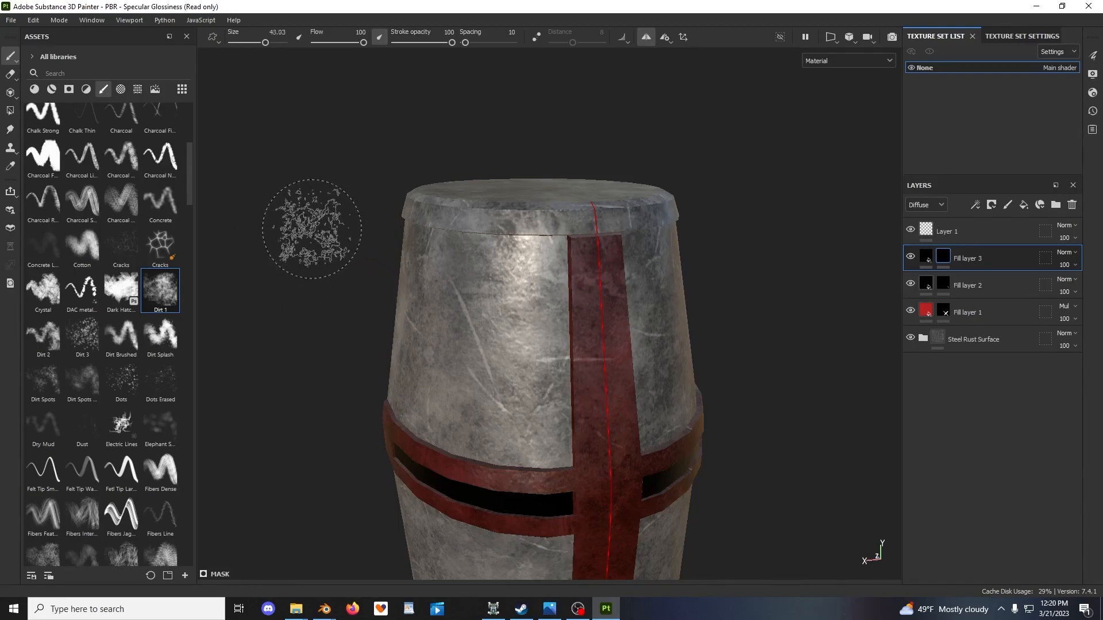
mouse_move(312, 230)
ctrl+right_down()
mouse_move(326, 275)
mouse_move(338, 260)
ctrl+right_up()
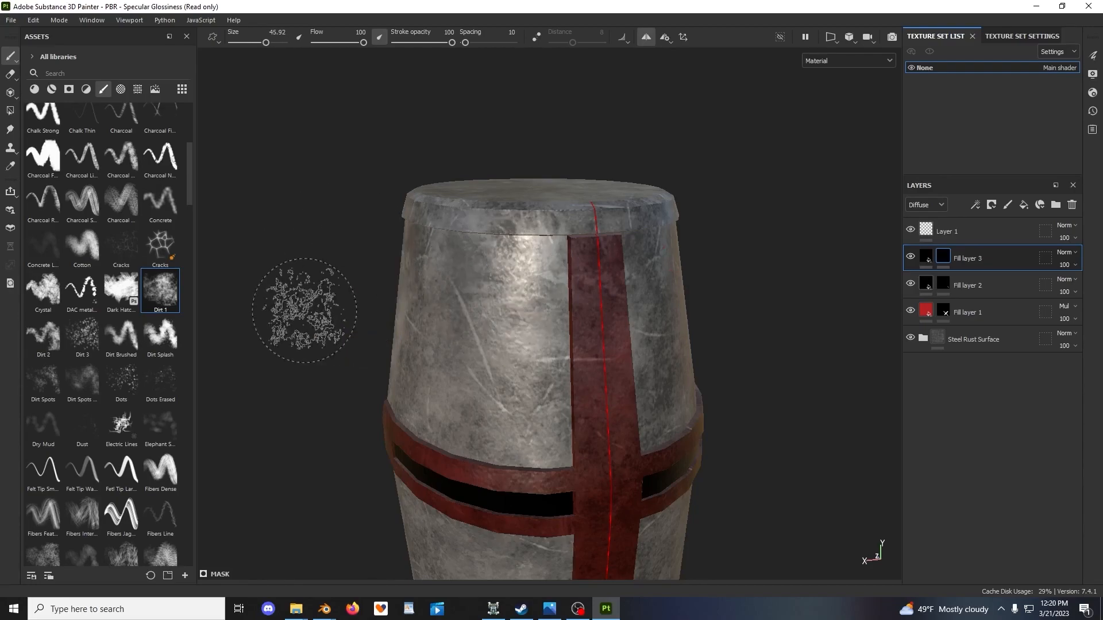
ctrl+right_drag(305, 293, 299, 294)
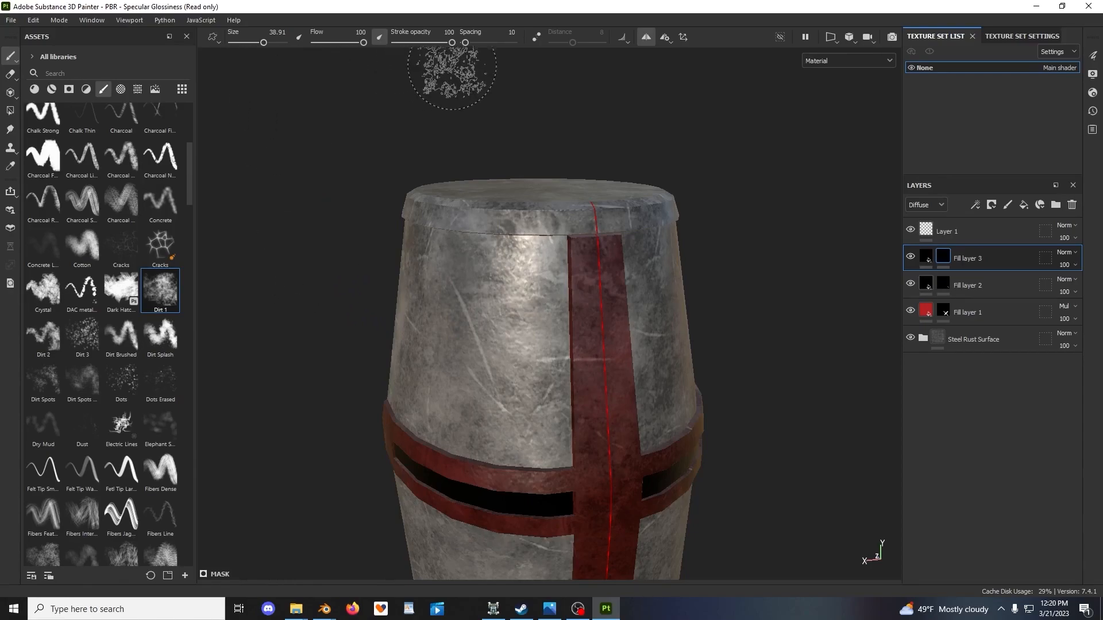
drag(432, 45, 395, 46)
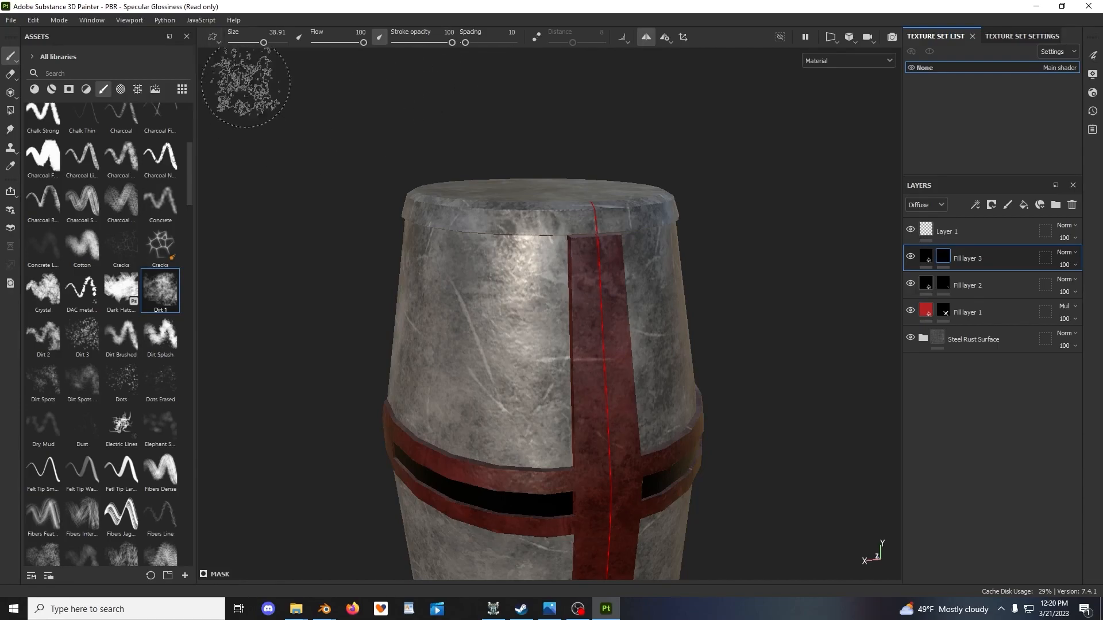
Try a mirrored dirt stroke from the cross's upper arm to the visor band with brush size 25, and undo it
scroll(374, 274, up, 5)
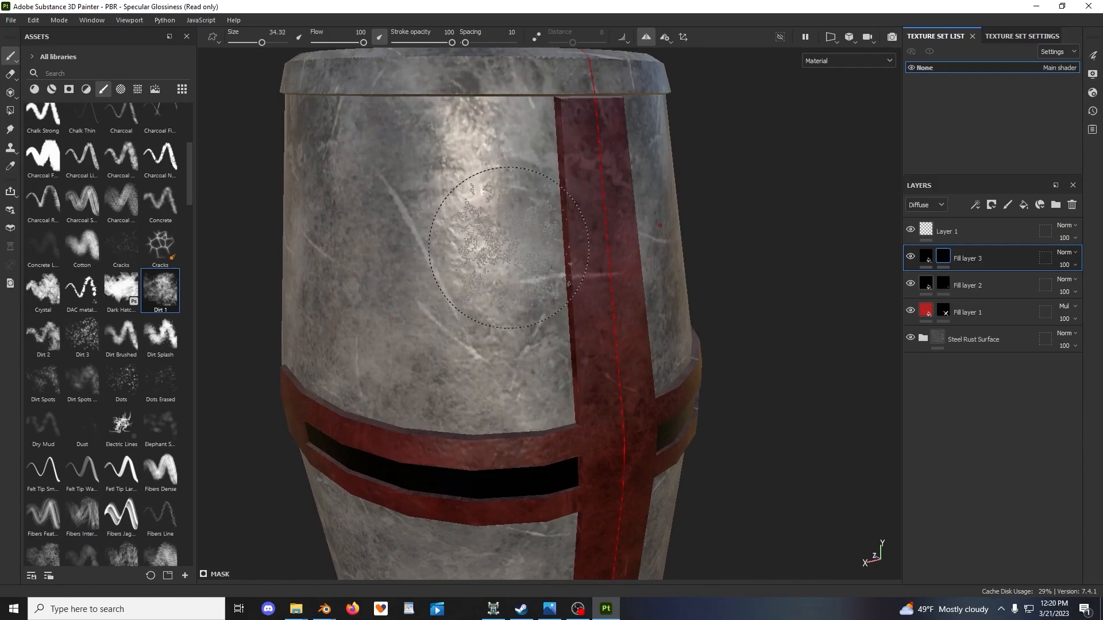
scroll(508, 248, up, 4)
drag(545, 80, 537, 290)
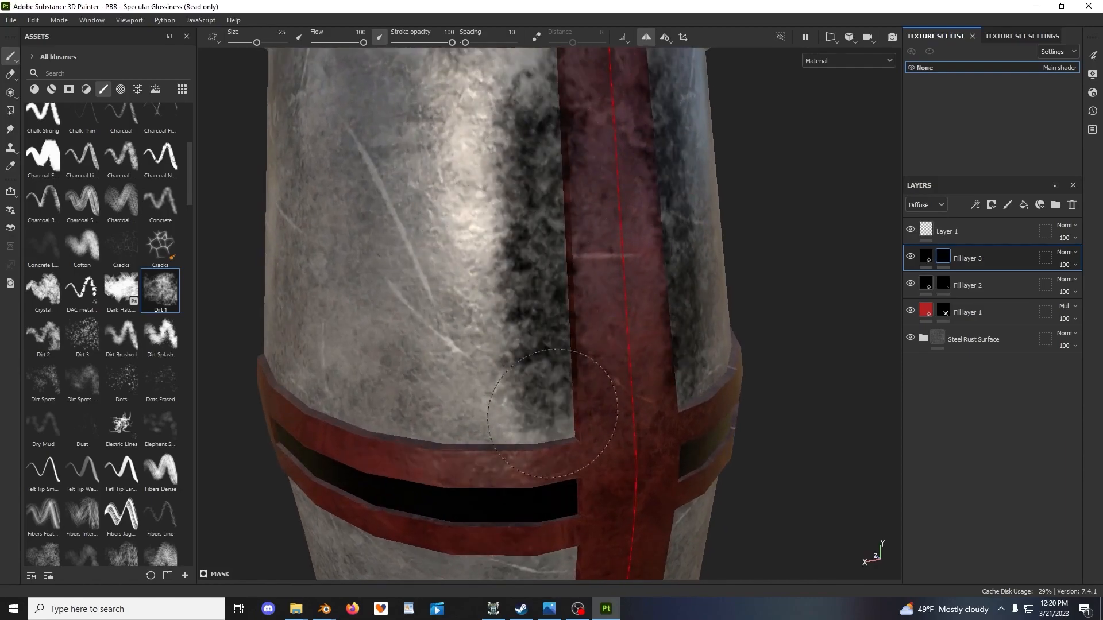
key(ctrl+z)
Paint mirrored dark dirt along both edges of the cross's upper arm and above and below the visor band
scroll(569, 147, down, 4)
drag(569, 142, 560, 405)
scroll(602, 295, up, 3)
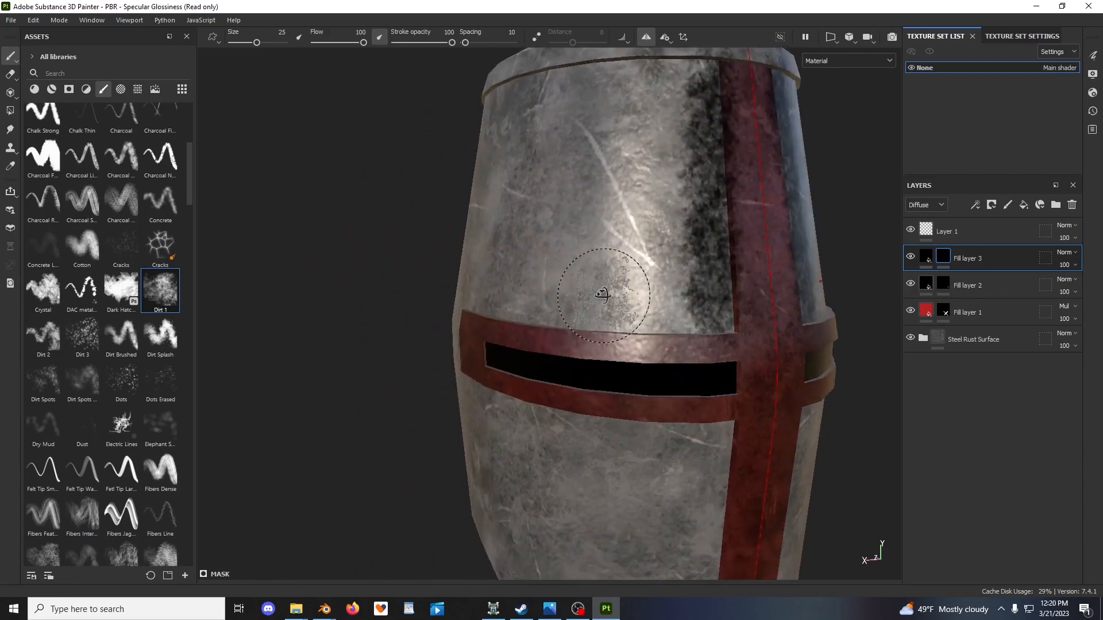
mouse_move(603, 295)
alt+mouse_down()
mouse_move(670, 300)
mouse_move(643, 330)
mouse_move(428, 329)
mouse_move(444, 244)
alt+mouse_up()
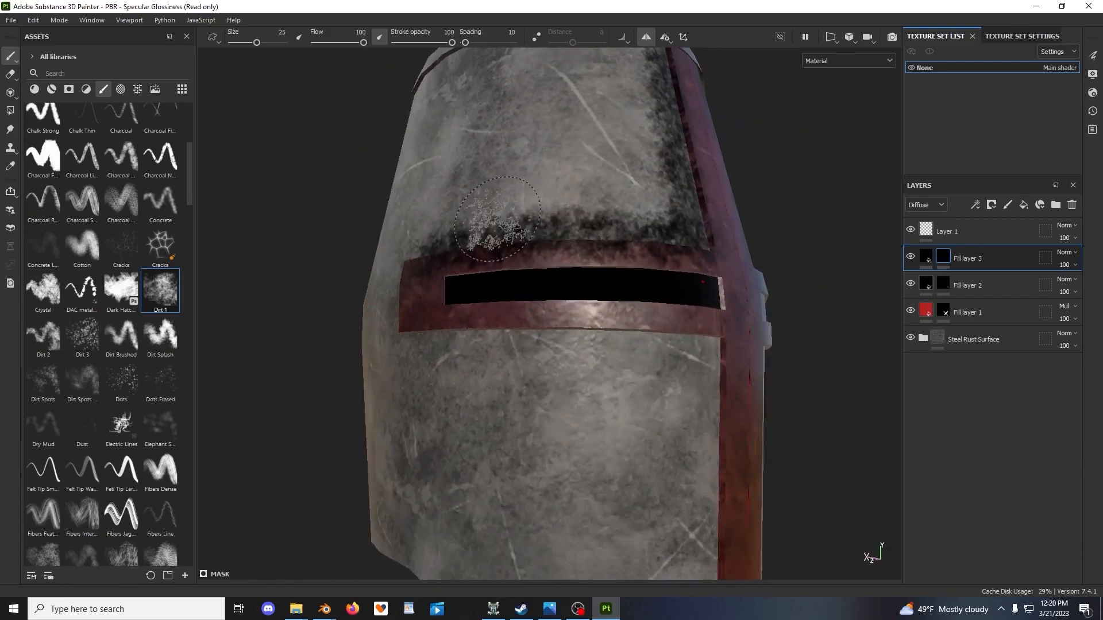
mouse_move(718, 351)
mouse_down()
mouse_move(458, 334)
mouse_move(443, 325)
mouse_move(476, 318)
mouse_move(464, 279)
mouse_move(477, 233)
mouse_move(480, 254)
mouse_up()
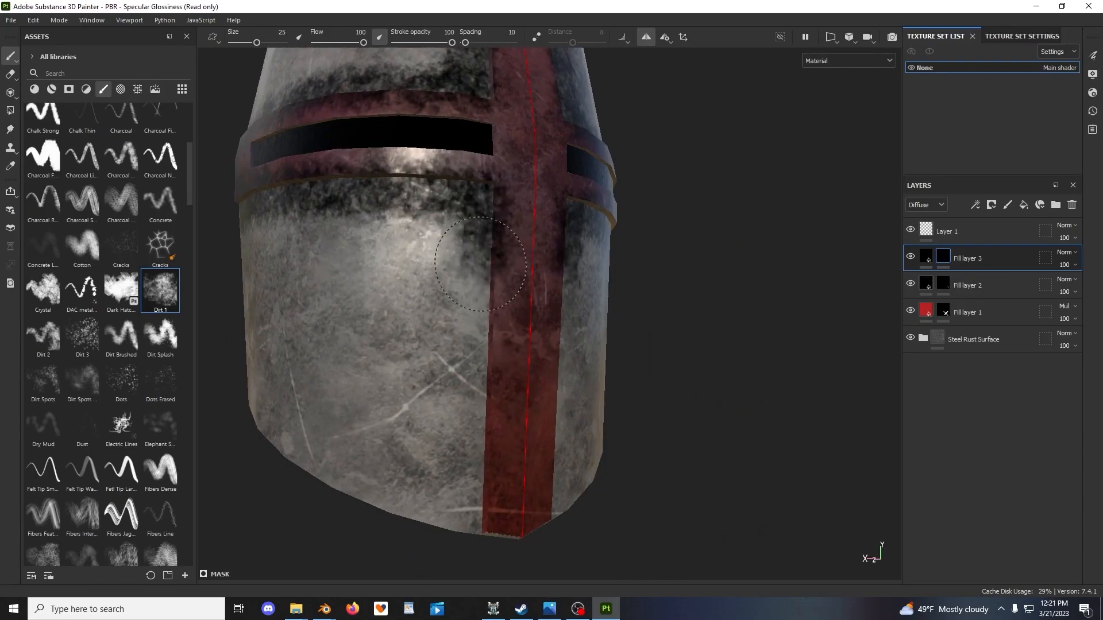
Paint dirt along both edges of the cross's lower arm and build it up beneath the visor band and along the upper arm
mouse_move(478, 396)
mouse_down()
mouse_move(477, 492)
mouse_move(493, 519)
mouse_move(519, 359)
mouse_move(484, 394)
mouse_move(517, 419)
mouse_move(517, 298)
mouse_up()
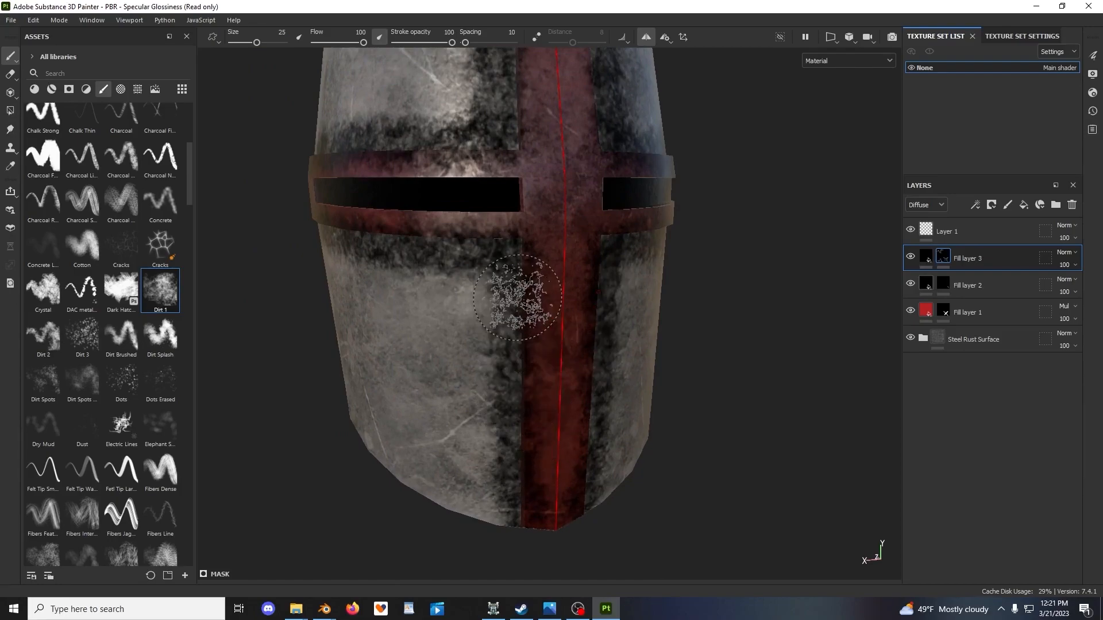
drag(517, 520, 517, 251)
alt+drag(421, 345, 566, 313)
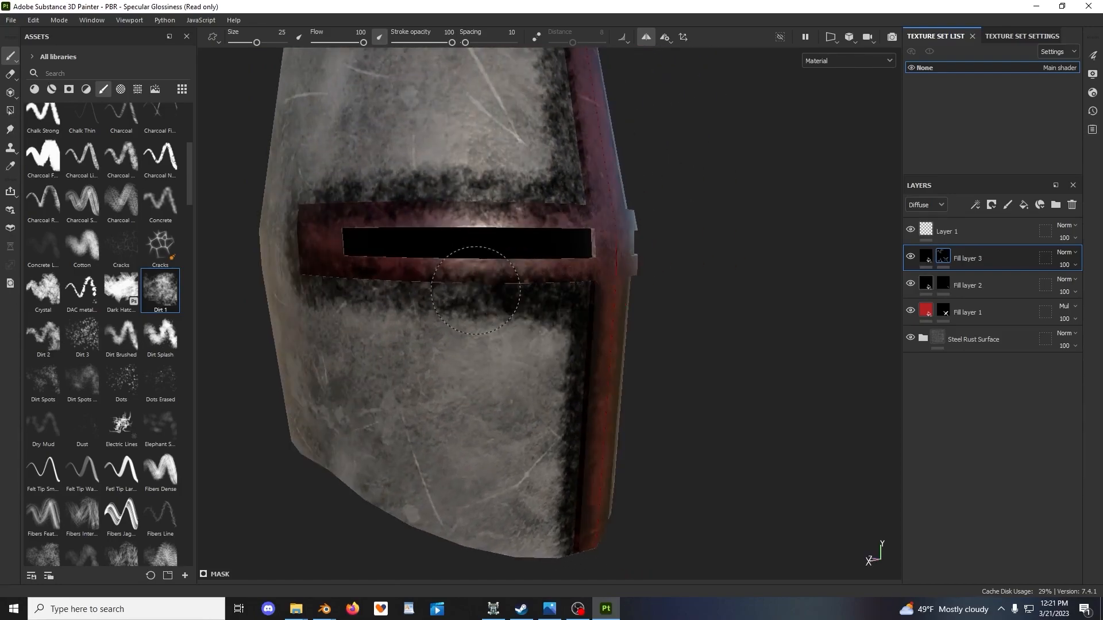
mouse_move(428, 310)
alt+middle_down()
mouse_move(456, 354)
mouse_move(464, 432)
alt+middle_up()
drag(613, 315, 366, 322)
scroll(495, 312, down, 3)
drag(499, 172, 510, 423)
Set the Dirt 1 brush's grayscale value to 0.3483
scroll(510, 444, down, 3)
alt+middle_drag(512, 446, 501, 344)
alt+drag(496, 315, 549, 380)
alt+middle_drag(551, 330, 554, 367)
scroll(553, 366, up, 2)
right_click(645, 186)
scroll(699, 345, down, 3)
scroll(691, 254, down, 3)
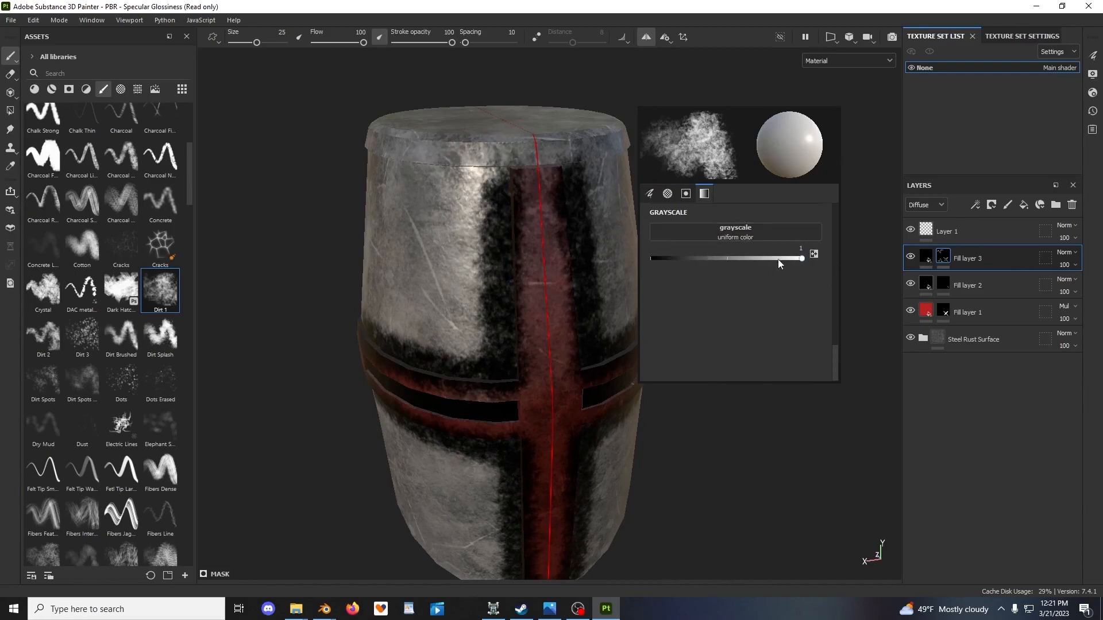
click(802, 260)
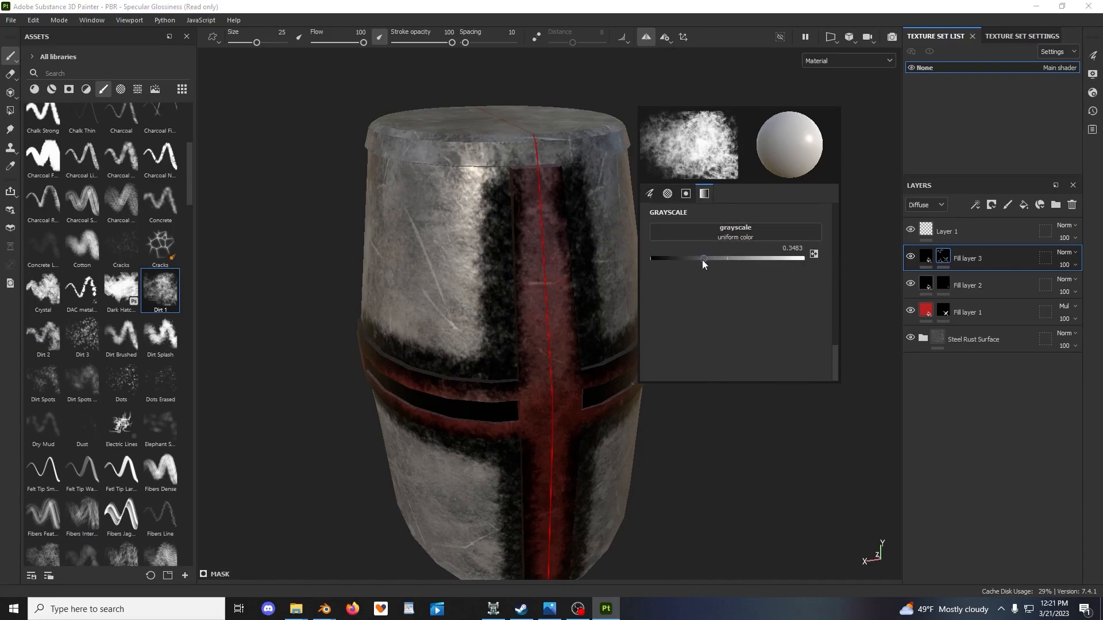
click(549, 264)
Brush over the dirt edge beside the cross's upper arm to blend the shading above the visor band
alt+drag(592, 301, 631, 274)
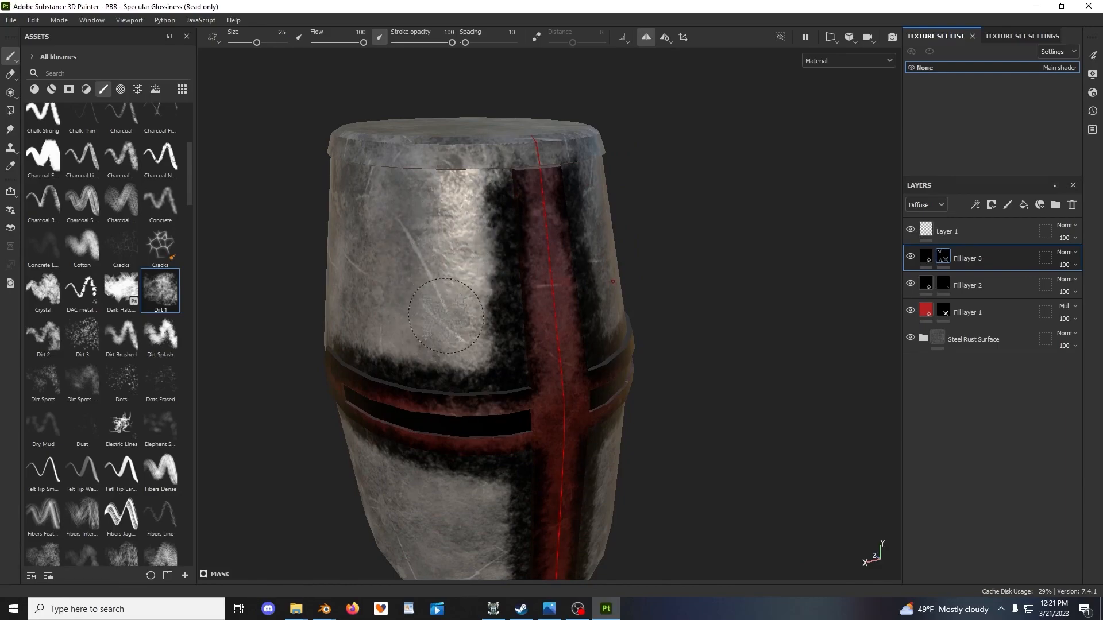
click(495, 251)
alt+drag(495, 251, 486, 238)
scroll(480, 271, up, 1)
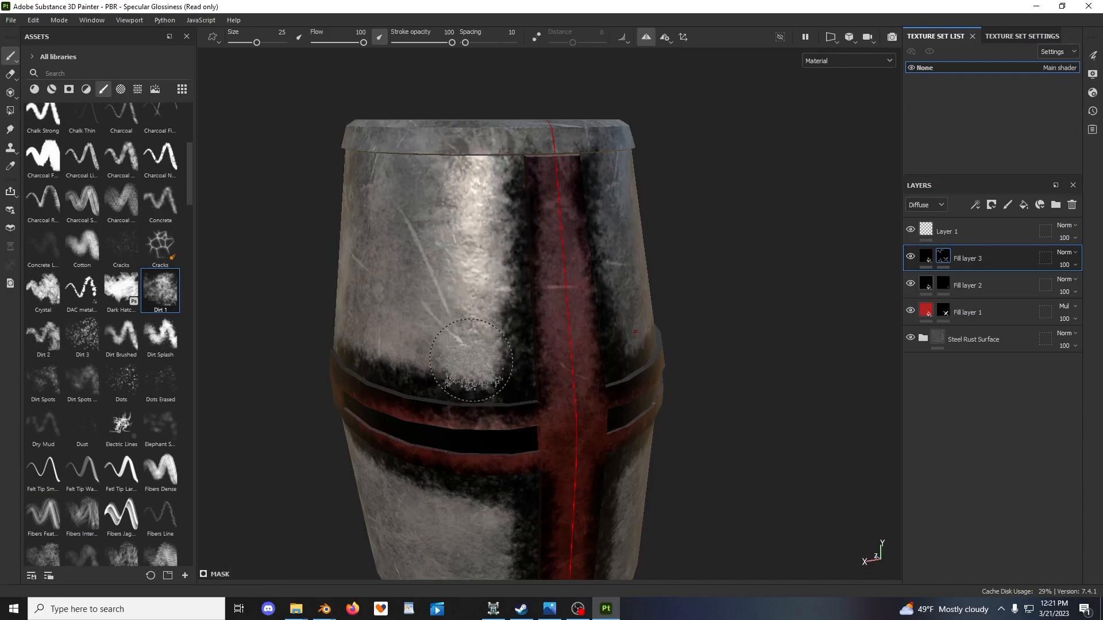
drag(518, 347, 519, 199)
With brush size 26.61, paint dirt around the visor band's side end and down the cross's lower arm to the helm's bottom edge
mouse_move(452, 279)
alt+mouse_down()
mouse_move(484, 315)
mouse_move(574, 295)
mouse_move(584, 278)
mouse_move(402, 382)
mouse_move(517, 295)
mouse_move(494, 265)
mouse_move(554, 209)
mouse_move(577, 138)
mouse_move(526, 185)
alt+mouse_up()
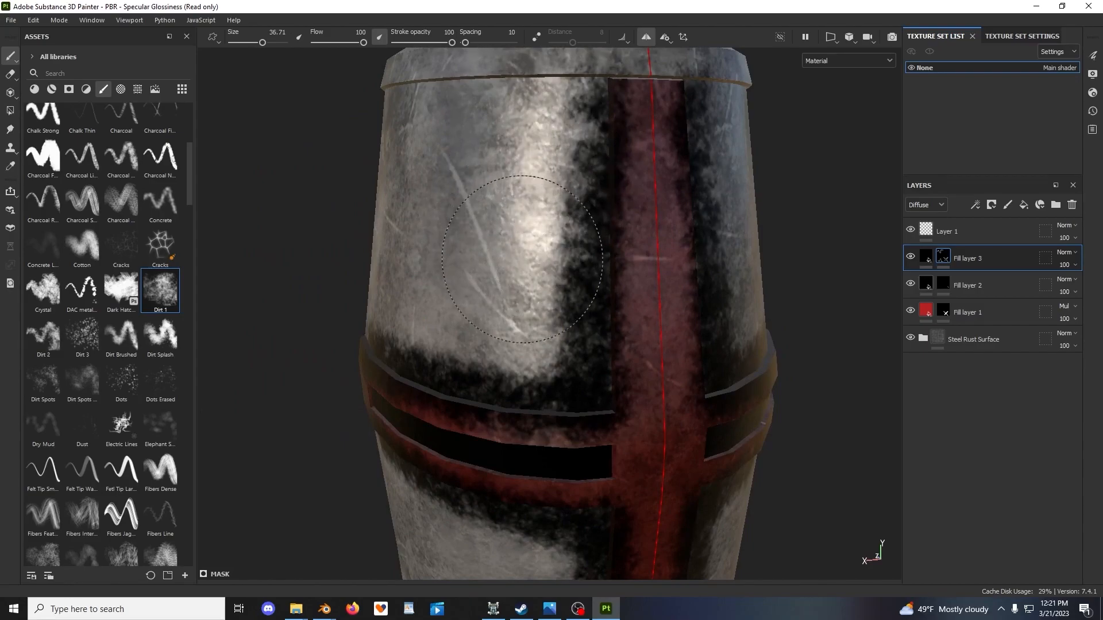
mouse_move(502, 322)
alt+mouse_down()
mouse_move(630, 239)
mouse_move(701, 299)
mouse_move(747, 391)
alt+mouse_up()
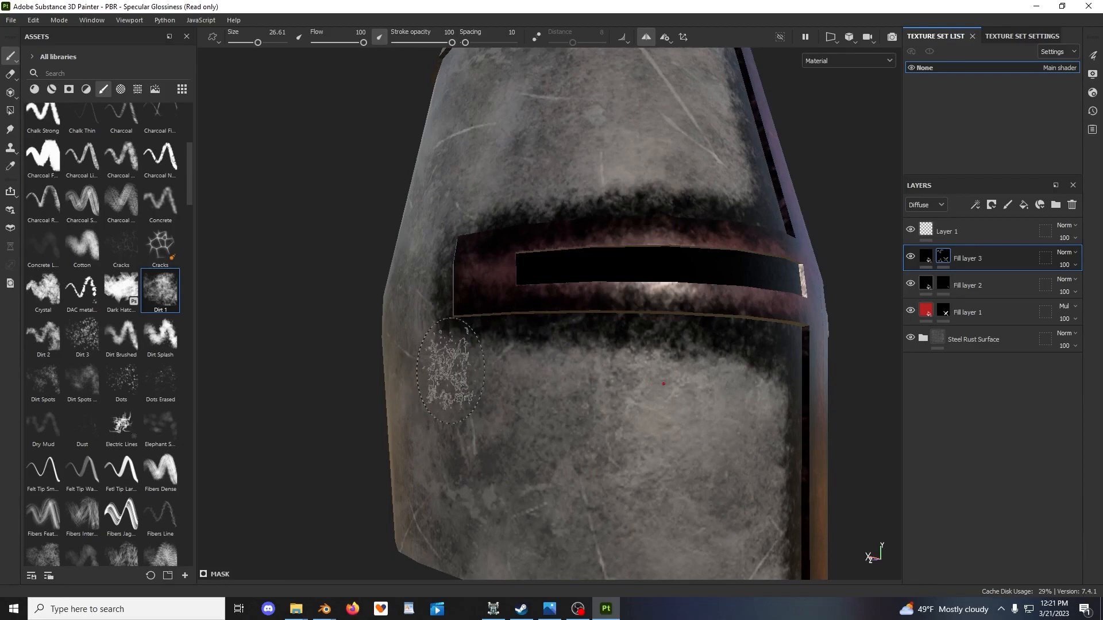
alt+drag(435, 377, 536, 349)
mouse_move(626, 282)
alt+mouse_down()
mouse_move(565, 304)
mouse_move(542, 344)
mouse_move(628, 345)
mouse_move(584, 313)
mouse_move(546, 241)
alt+mouse_up()
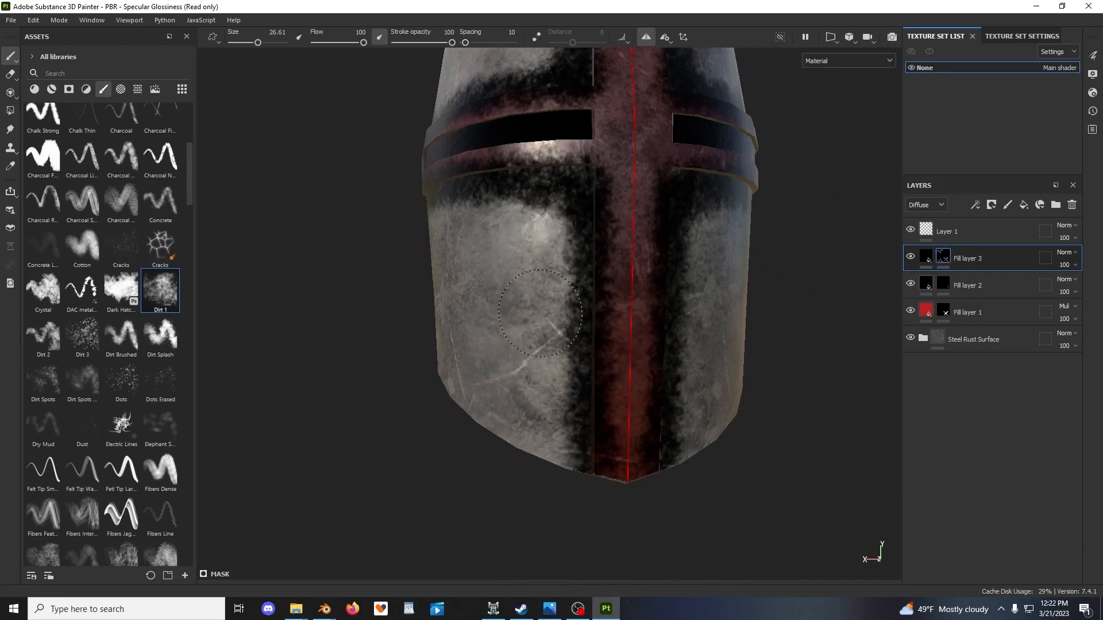
drag(552, 399, 556, 490)
Examine the dirt shading around the cross and visor band from several angles and distances
alt+drag(627, 288, 670, 345)
scroll(670, 278, down, 3)
mouse_move(670, 278)
ctrl+alt+mouse_down()
mouse_move(630, 330)
mouse_move(586, 278)
mouse_move(690, 282)
ctrl+alt+mouse_up()
scroll(586, 278, up, 3)
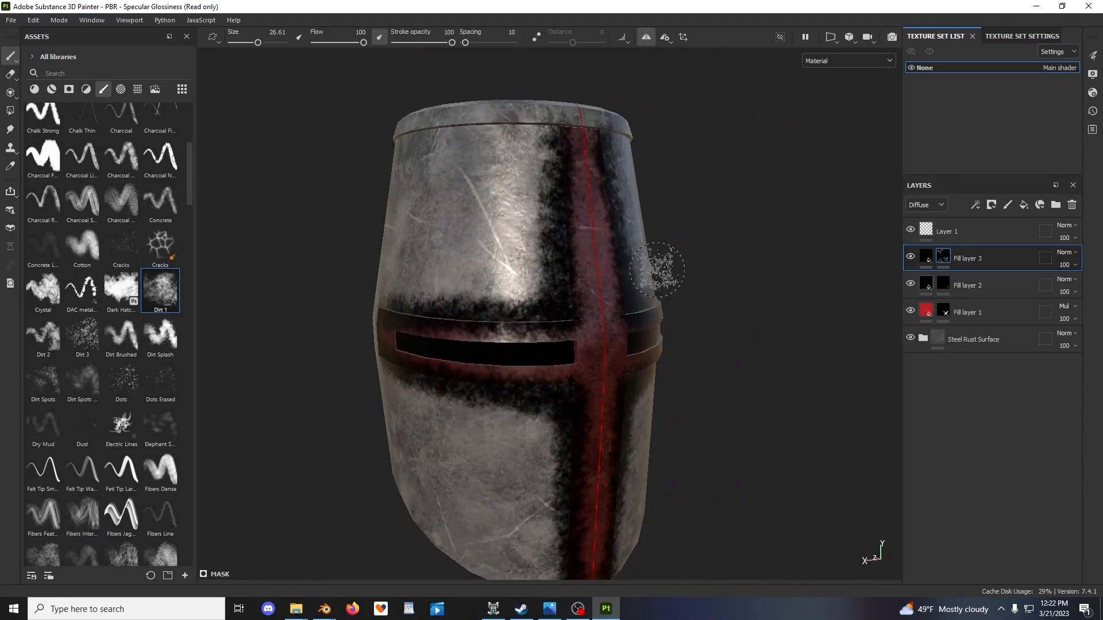
alt+drag(531, 267, 557, 261)
alt+middle_drag(557, 261, 606, 258)
scroll(606, 258, up, 2)
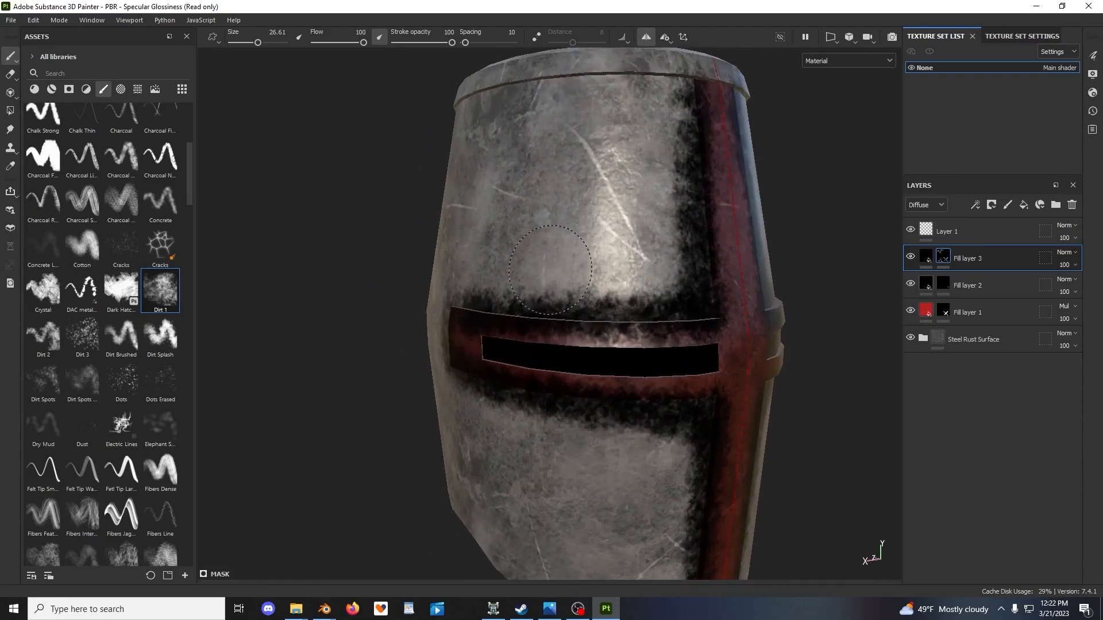
scroll(558, 270, down, 2)
mouse_move(557, 270)
alt+mouse_down()
mouse_move(562, 216)
mouse_move(539, 248)
alt+mouse_up()
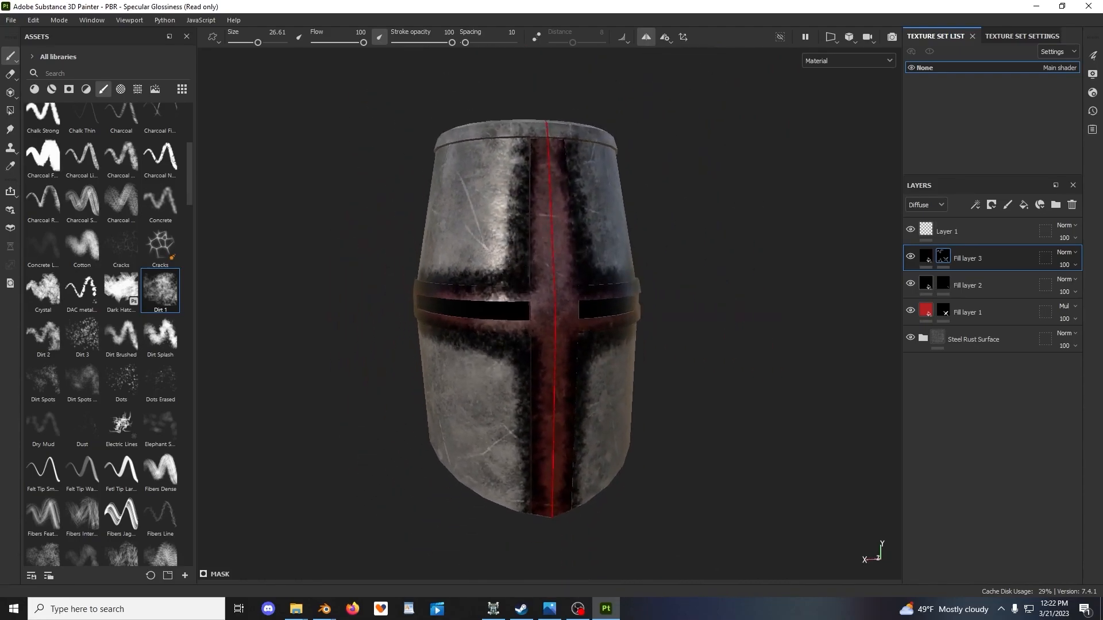
Select Fill layer 3's mask, then expand the Steel Rust Surface group to check its layers and collapse it again
click(942, 258)
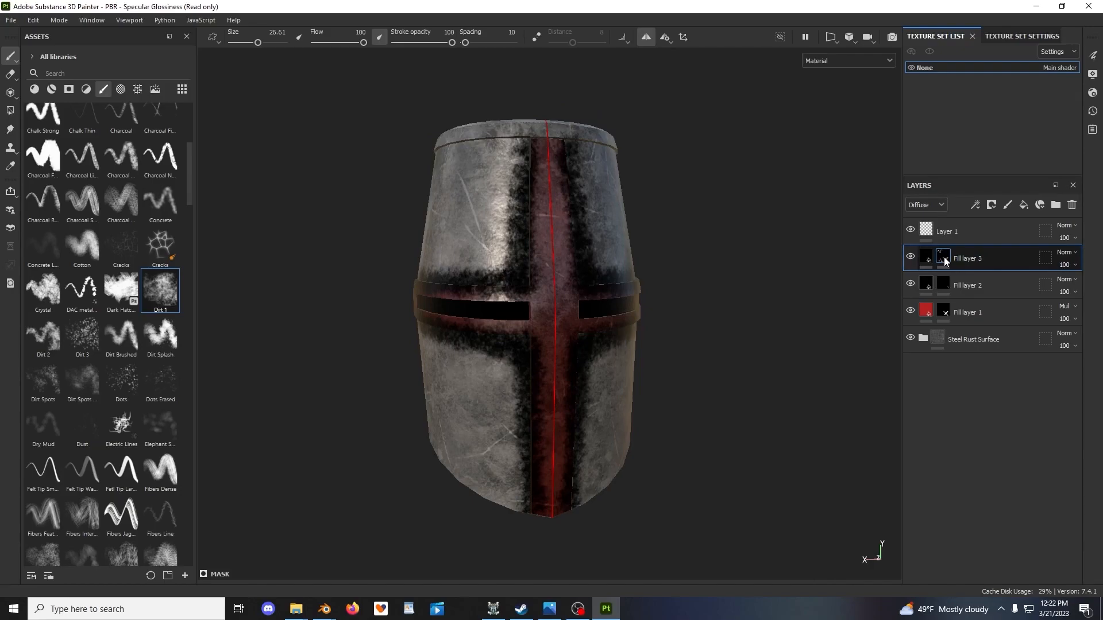
click(924, 339)
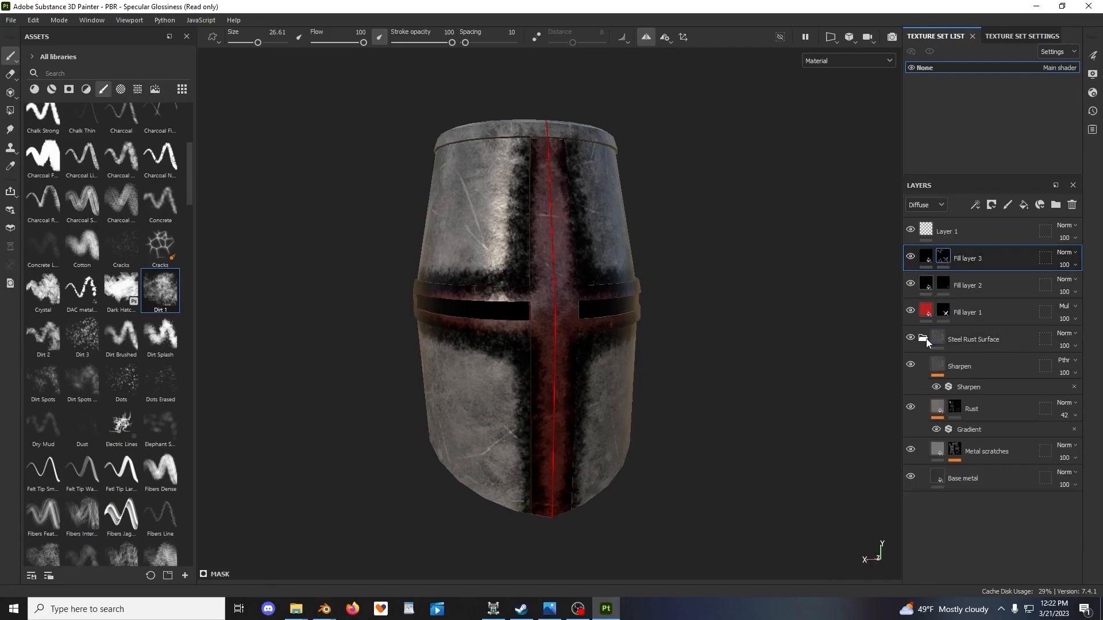
click(923, 338)
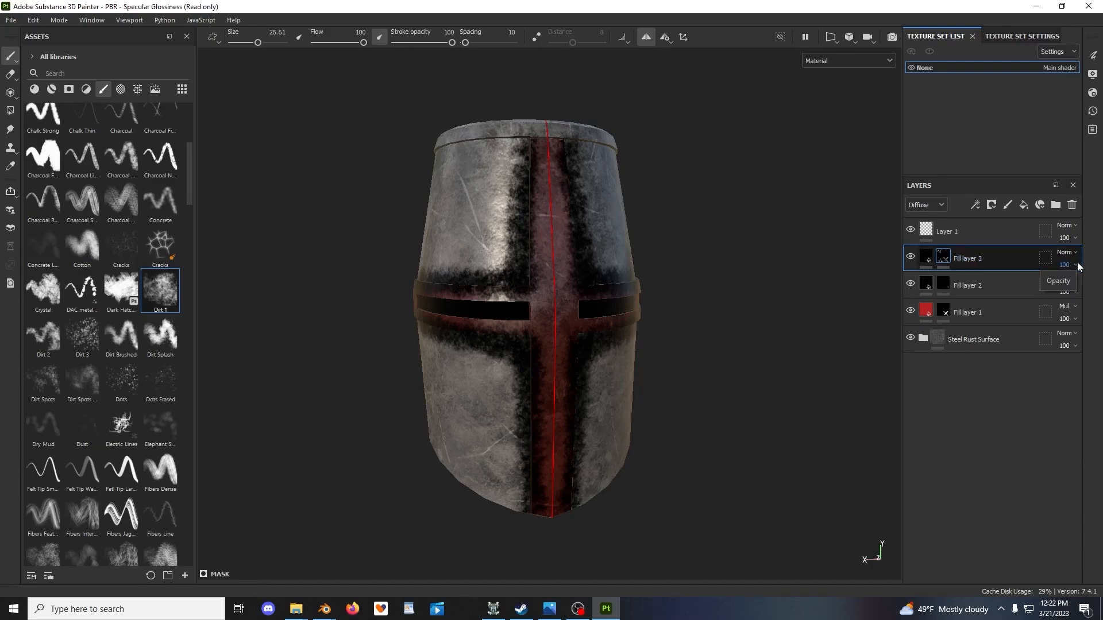
Set Fill layer 3's opacity to 73 and check the dirt above the visor band and around its side end
mouse_move(1096, 287)
mouse_down()
mouse_move(1054, 294)
mouse_move(1082, 298)
mouse_up()
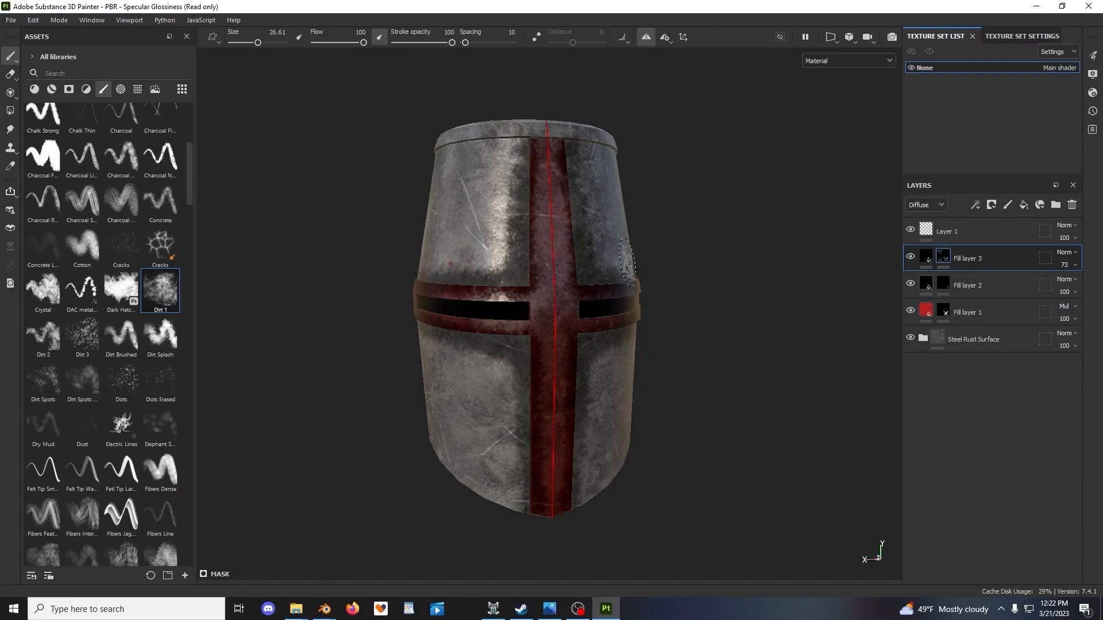
scroll(406, 216, up, 3)
alt+drag(425, 173, 460, 230)
alt+middle_drag(493, 155, 512, 287)
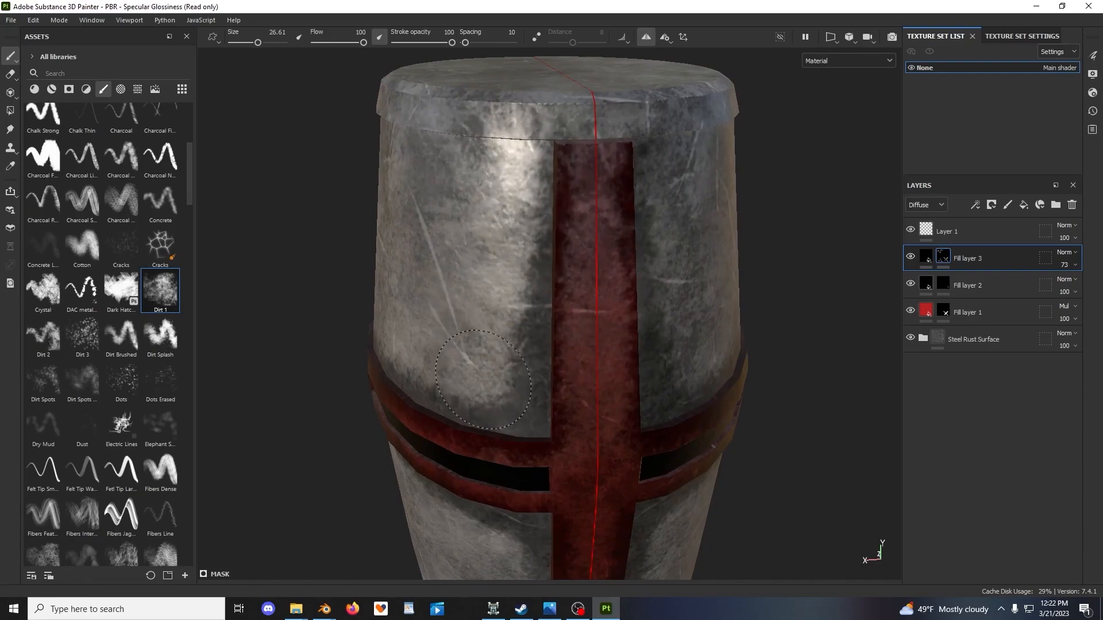
drag(498, 357, 500, 388)
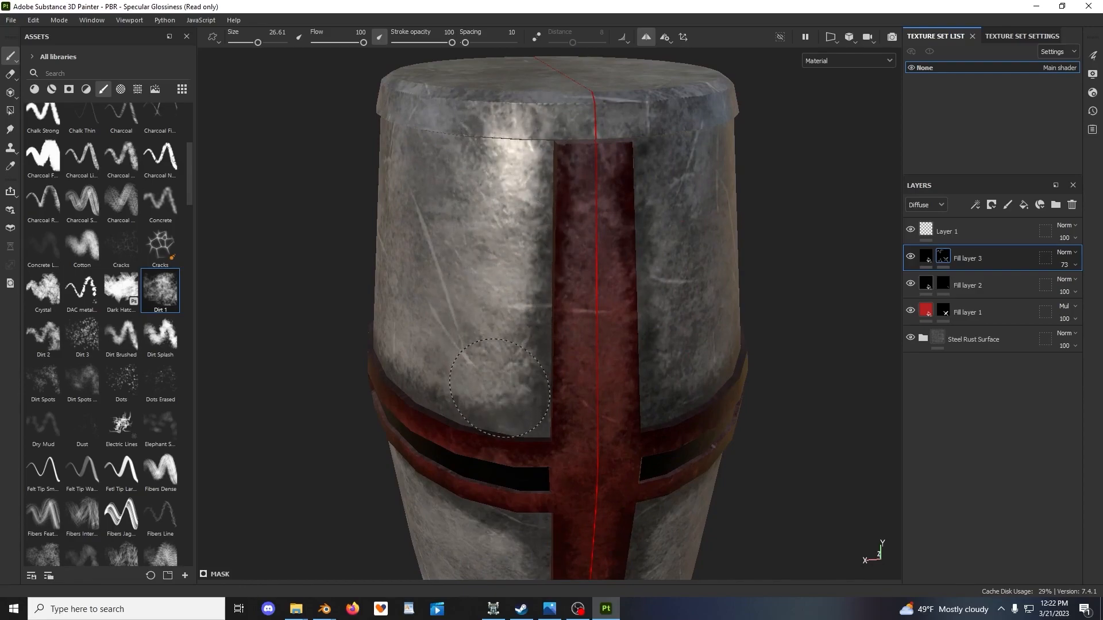
alt+drag(507, 285, 665, 311)
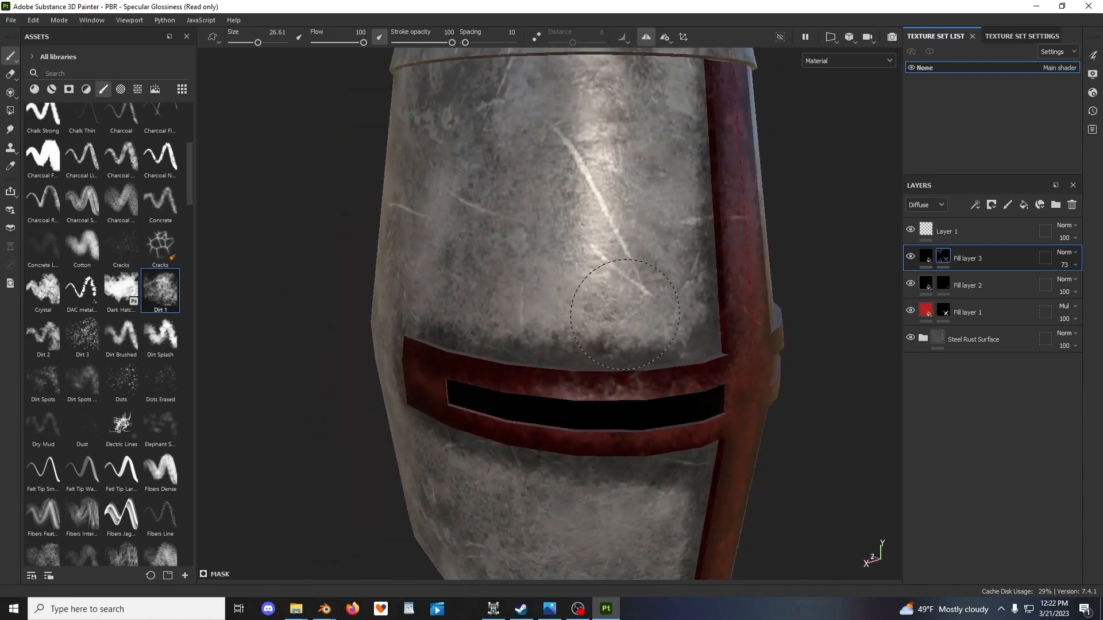
alt+drag(429, 303, 729, 287)
alt+middle_drag(500, 250, 598, 341)
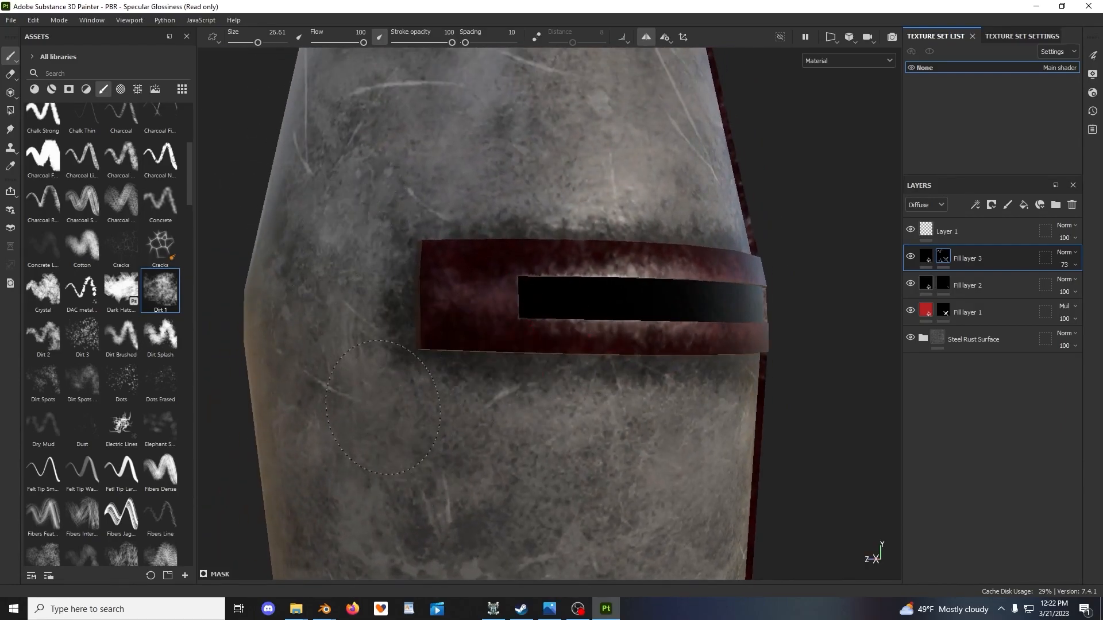
Switch to OpenBrf and examine the great helmet model and its helmets_new_f diffuse texture as a shading reference
click(493, 608)
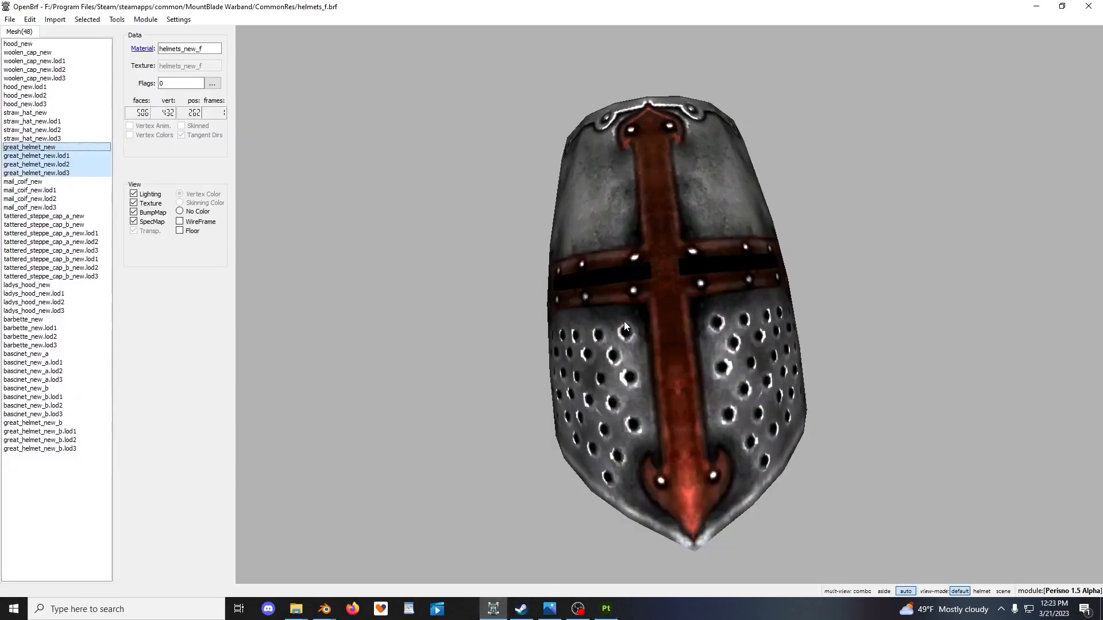
drag(666, 279, 652, 321)
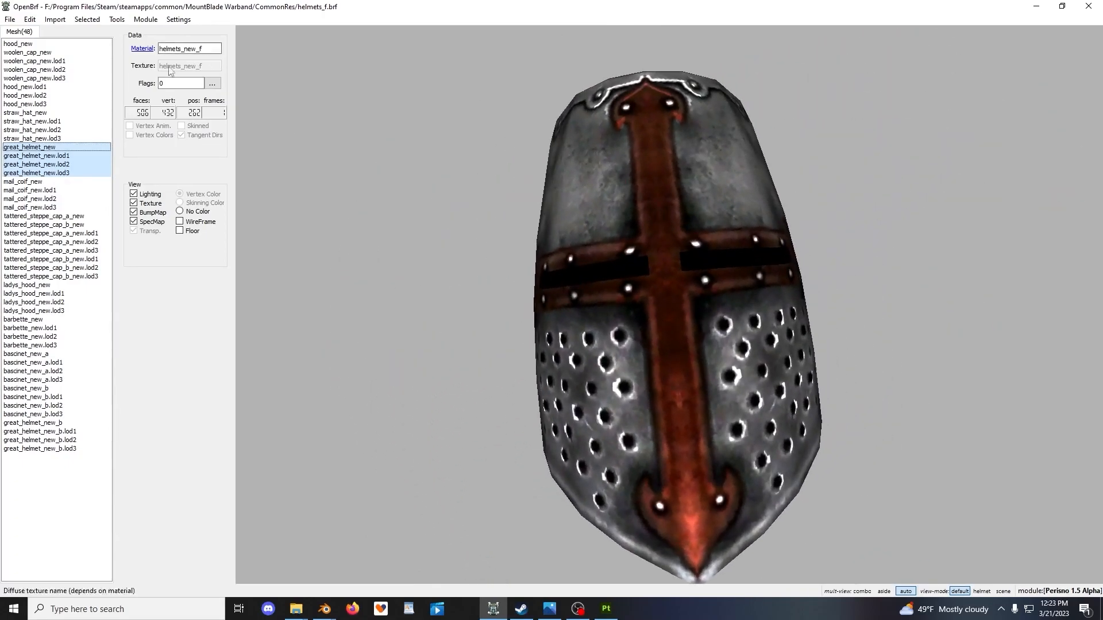
click(135, 48)
scroll(591, 209, up, 5)
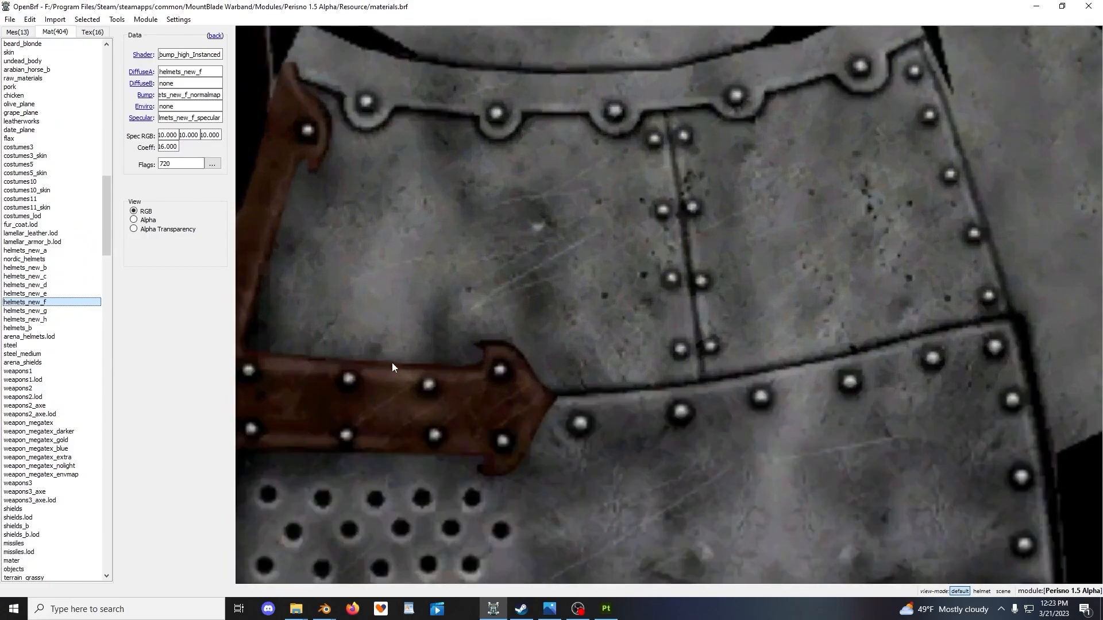
drag(436, 318, 471, 262)
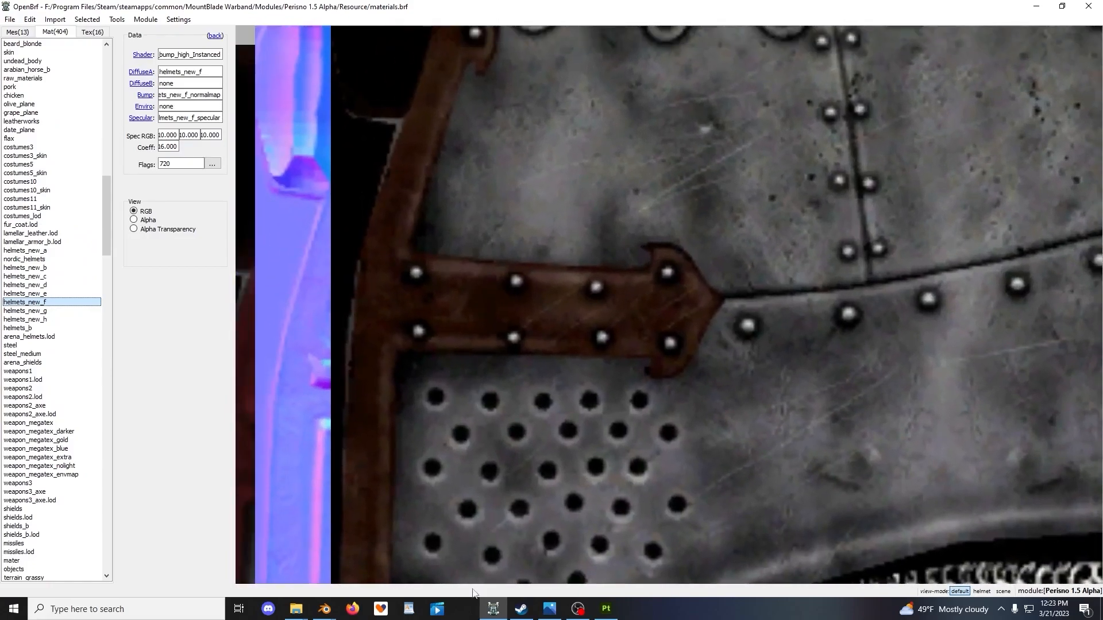
Return to Substance 3D Painter and examine the dirt shading around the visor band and the cross's lower arm from several angles
click(606, 609)
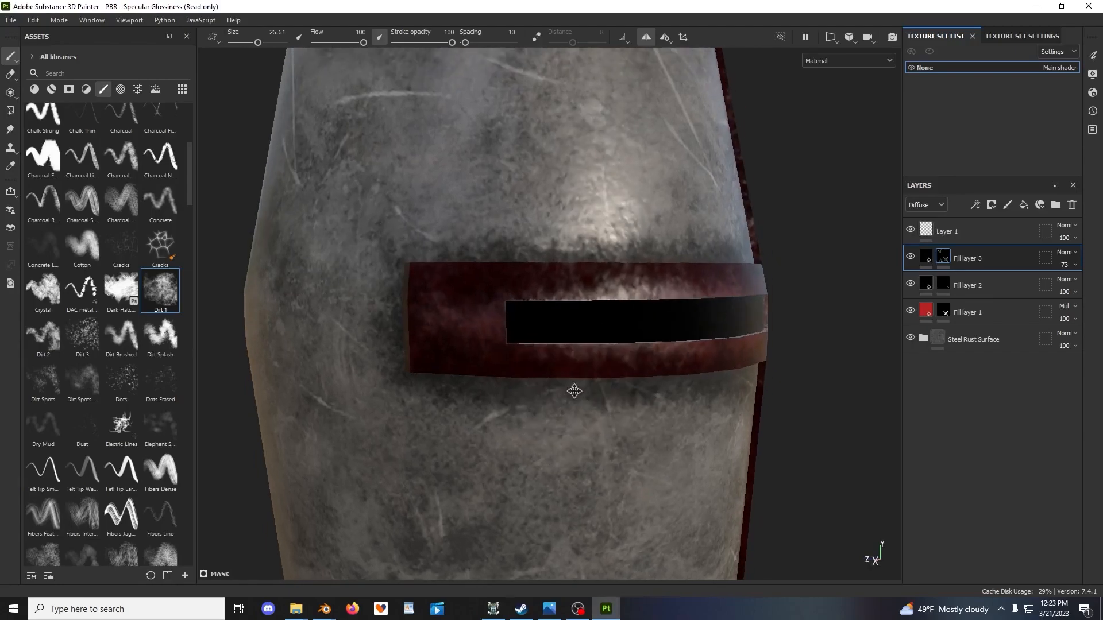
alt+middle_drag(478, 418, 412, 392)
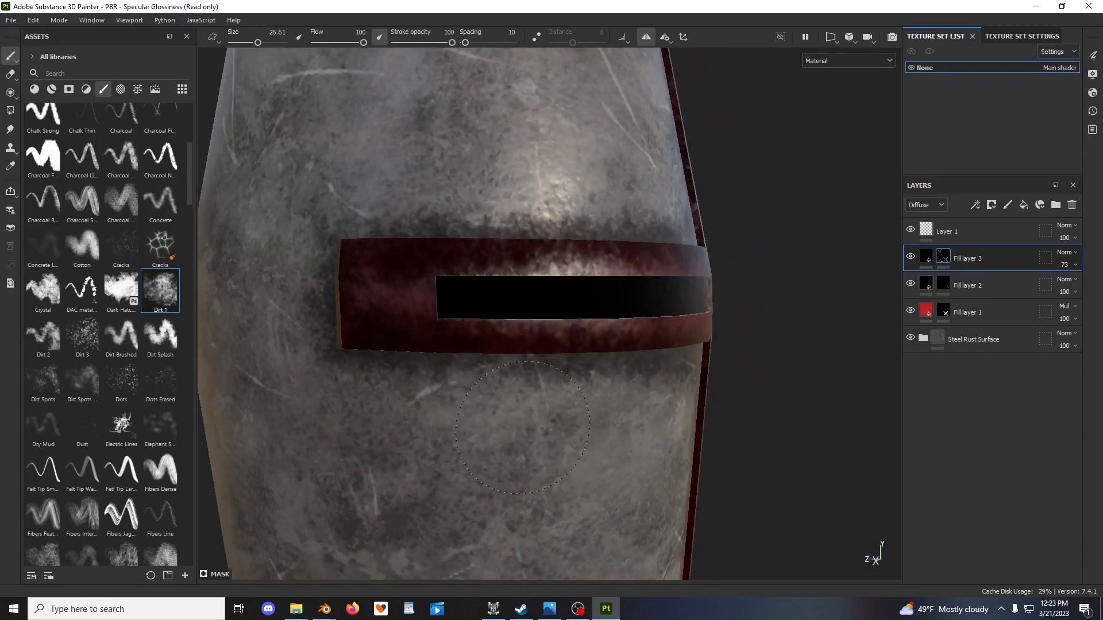
alt+shift+drag(369, 406, 454, 394)
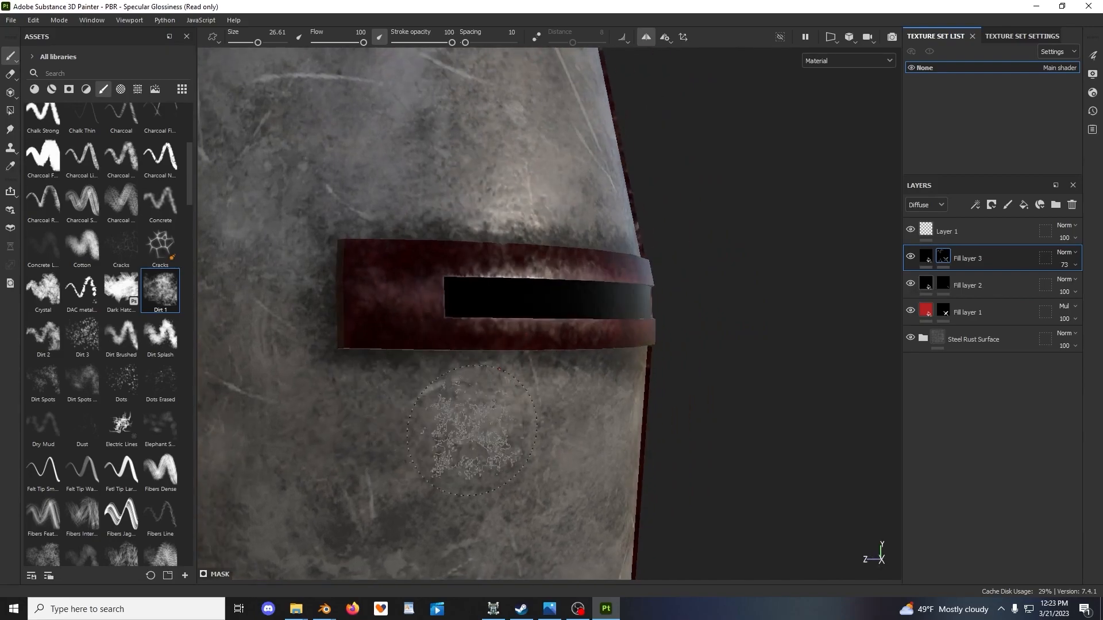
alt+middle_drag(393, 408, 519, 411)
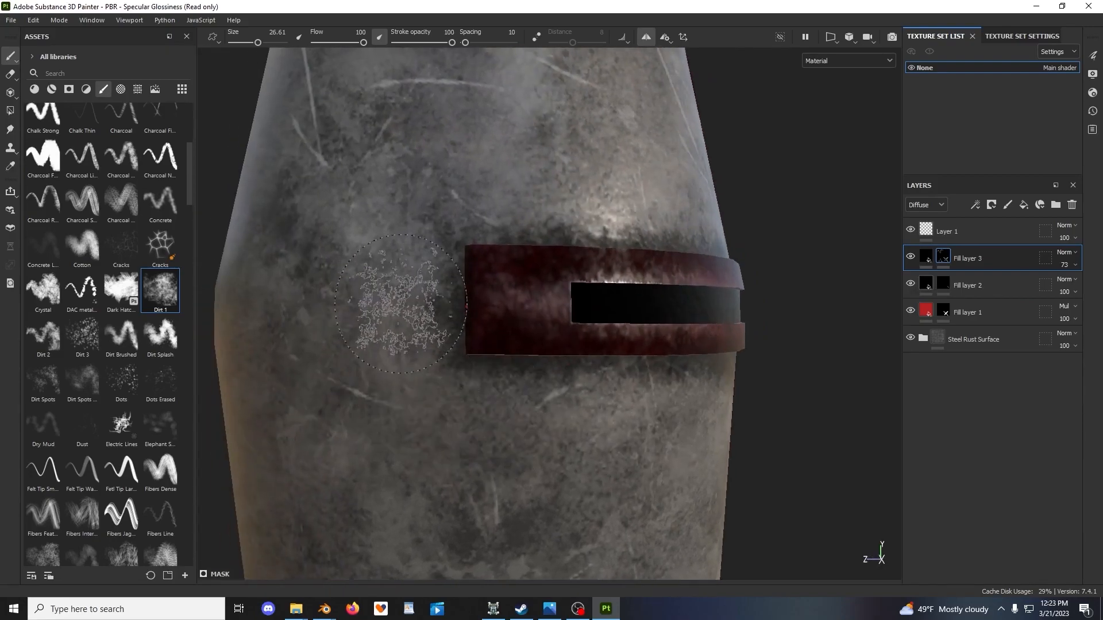
alt+drag(404, 417, 638, 371)
alt+middle_drag(638, 370, 561, 371)
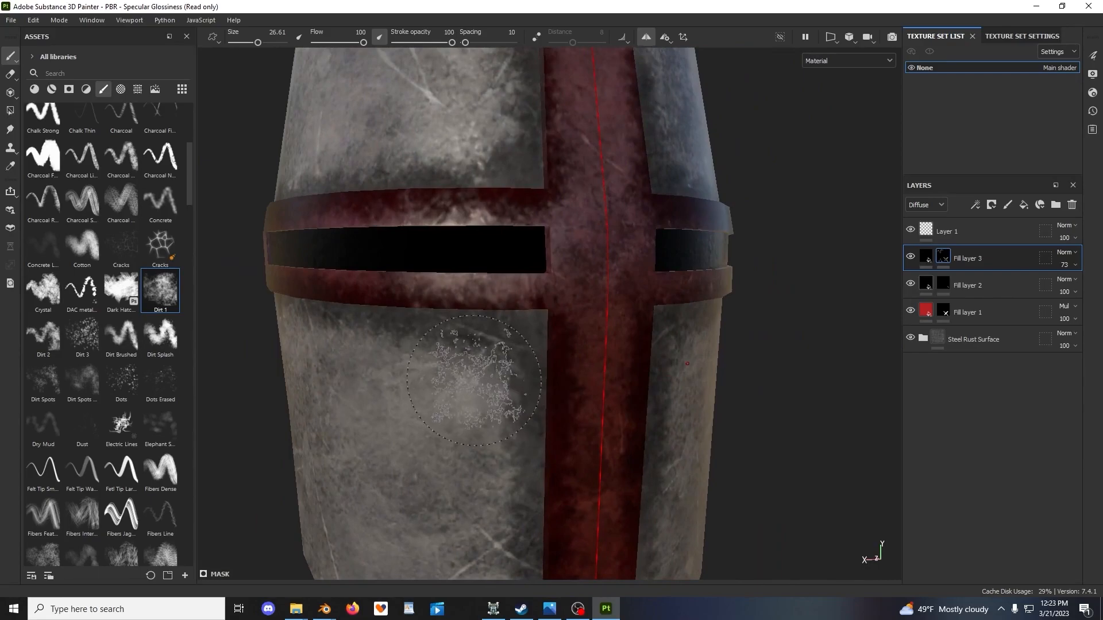
mouse_move(498, 409)
alt+mouse_down()
mouse_move(504, 418)
mouse_move(449, 301)
alt+mouse_up()
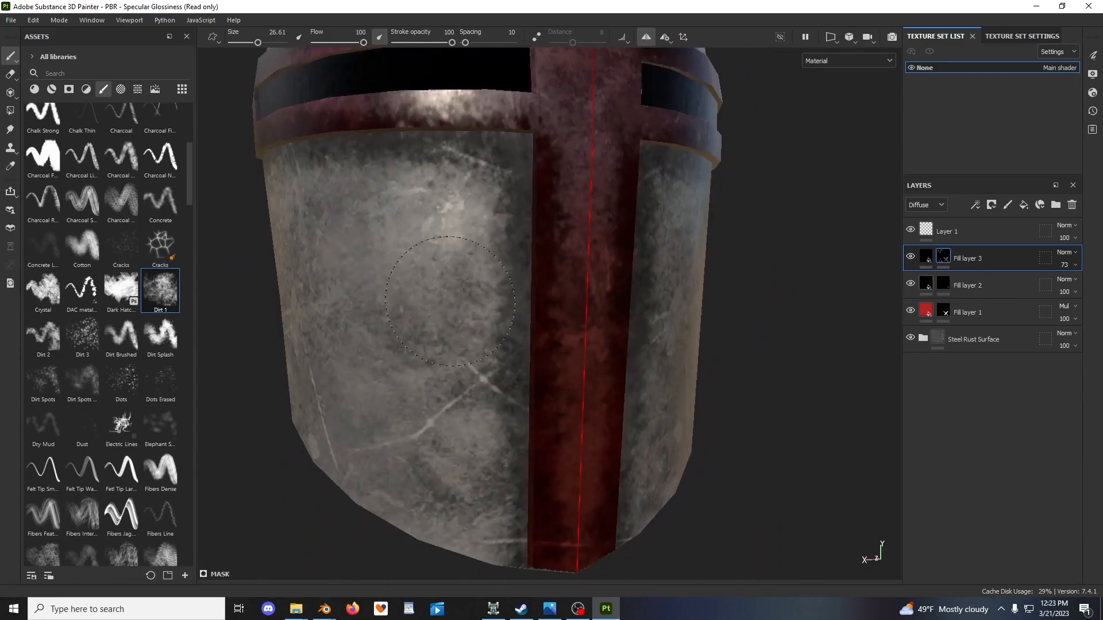
mouse_move(499, 421)
alt+mouse_down()
mouse_move(481, 357)
mouse_move(443, 369)
mouse_move(448, 257)
alt+mouse_up()
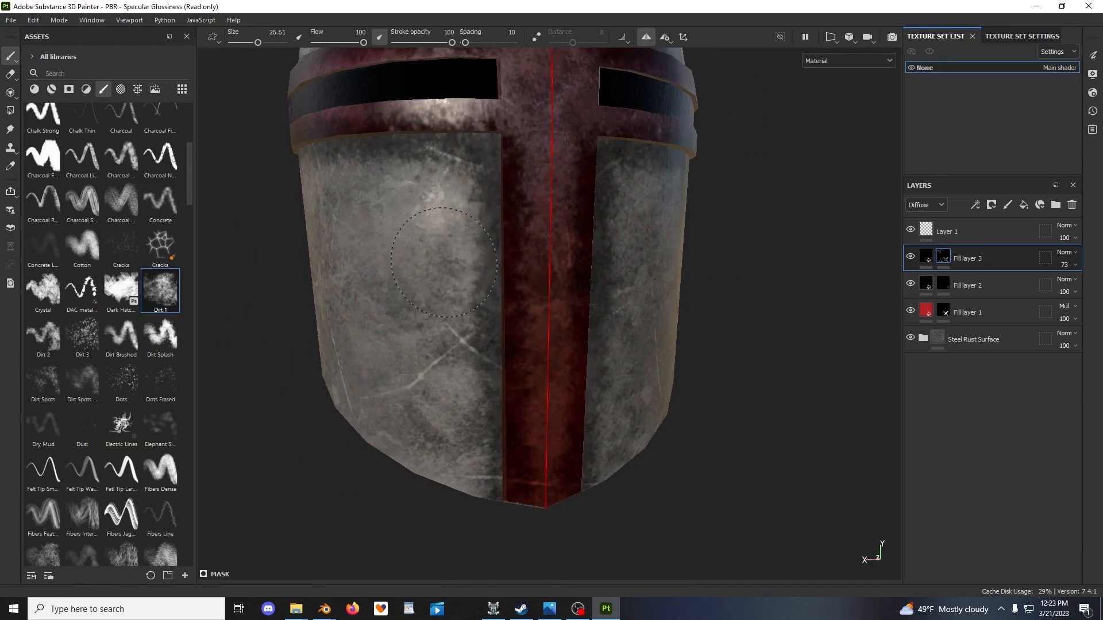
alt+drag(448, 490, 447, 370)
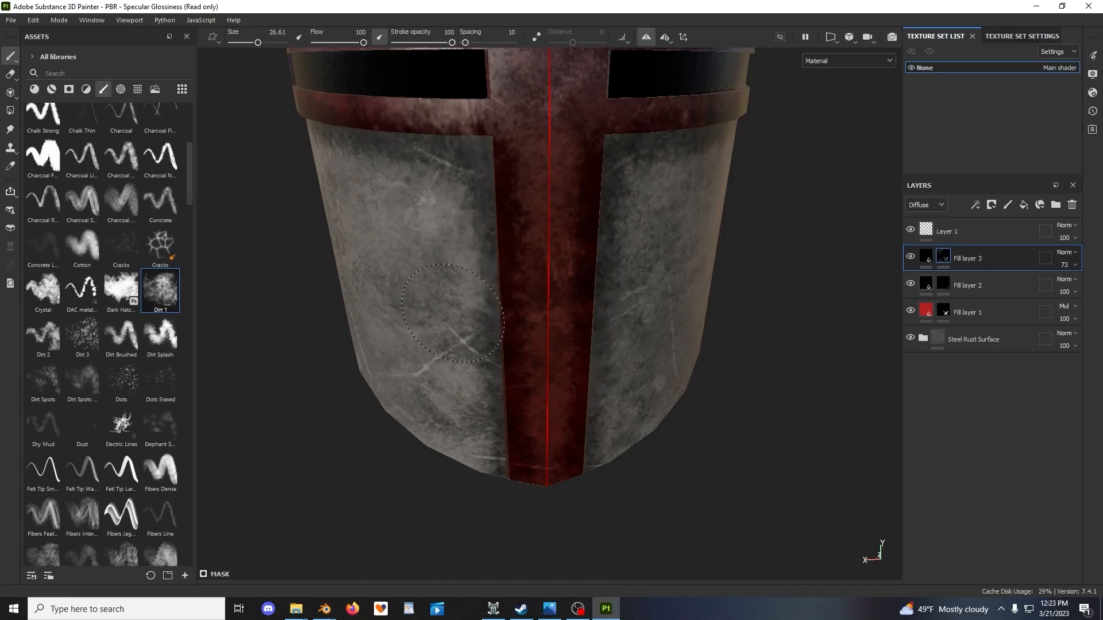
mouse_move(464, 471)
alt+mouse_down()
mouse_move(563, 253)
mouse_move(566, 345)
mouse_move(576, 251)
mouse_move(544, 273)
mouse_move(652, 381)
alt+mouse_up()
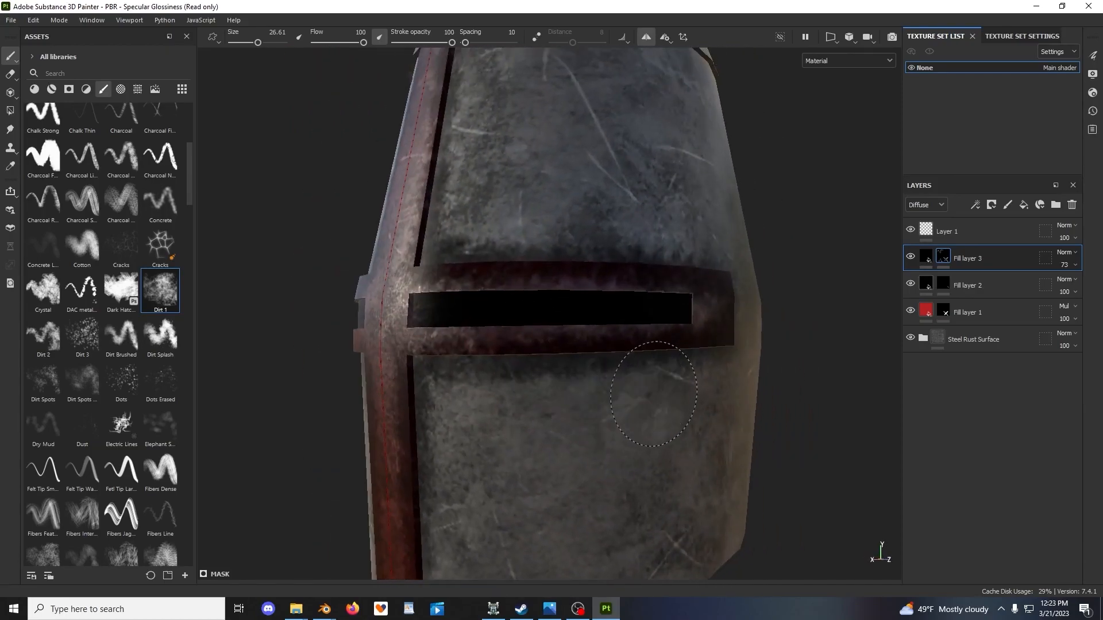
alt+drag(509, 409, 623, 376)
alt+middle_drag(623, 376, 489, 385)
shift+right_drag(638, 403, 692, 397)
alt+drag(554, 350, 712, 330)
Lower Fill layer 3's opacity to 46, judging the softened dirt on the whole helm between adjustments
drag(1081, 289, 1072, 289)
key(f)
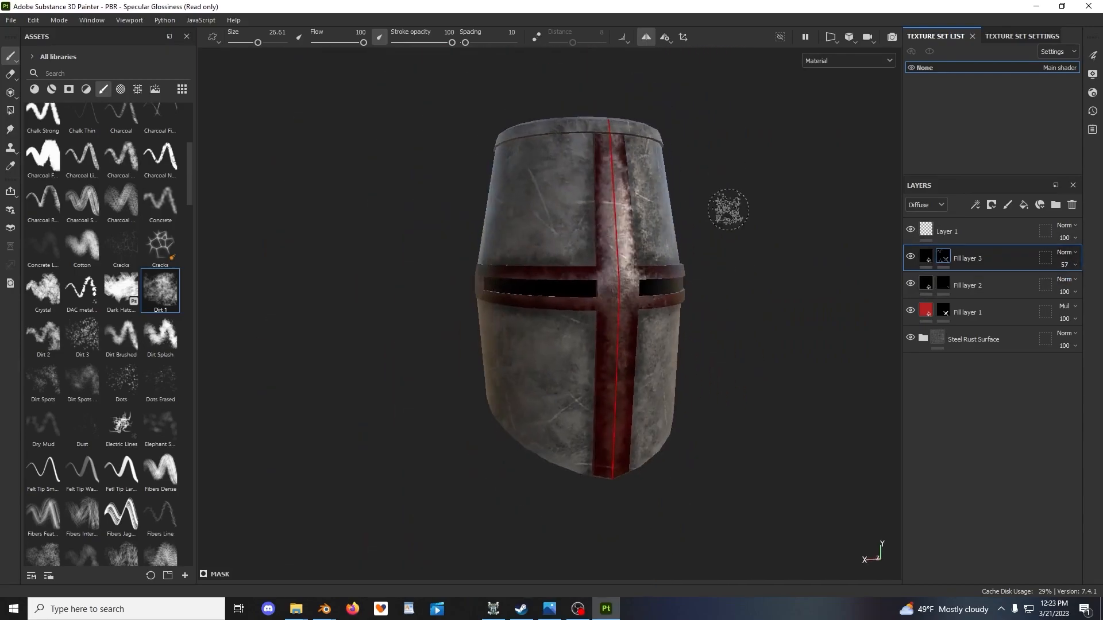
click(1075, 266)
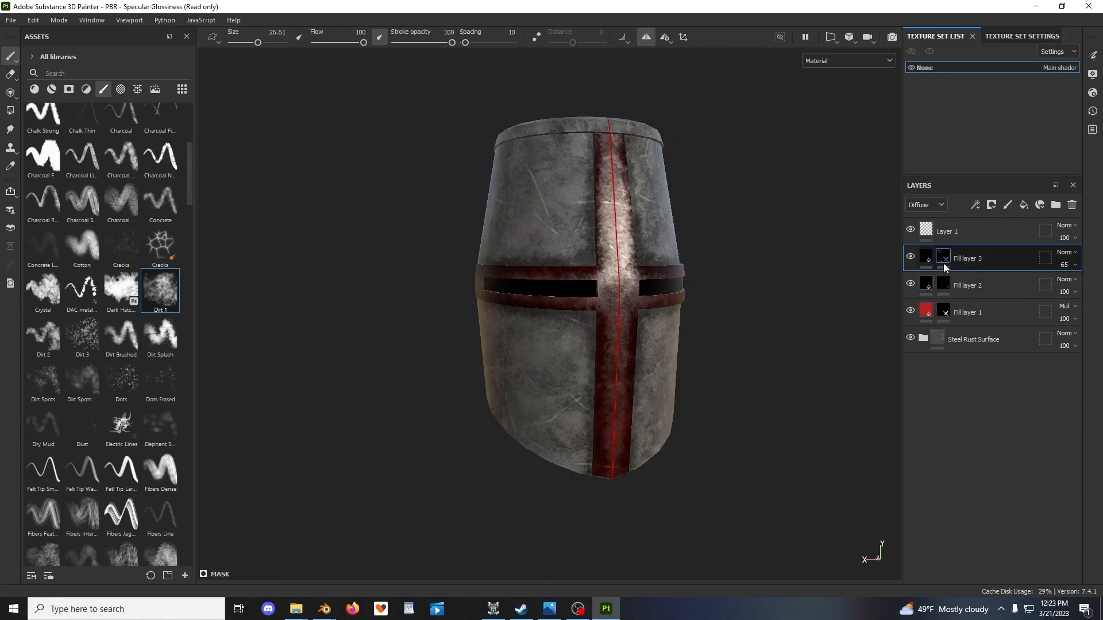
scroll(821, 276, up, 1)
click(927, 258)
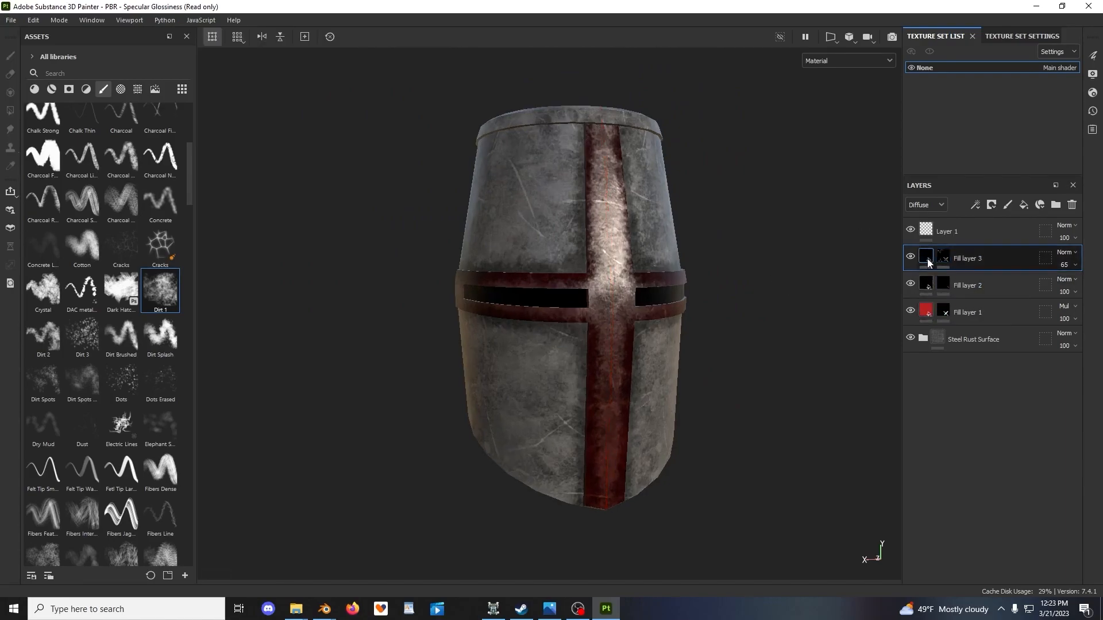
alt+drag(626, 312, 867, 317)
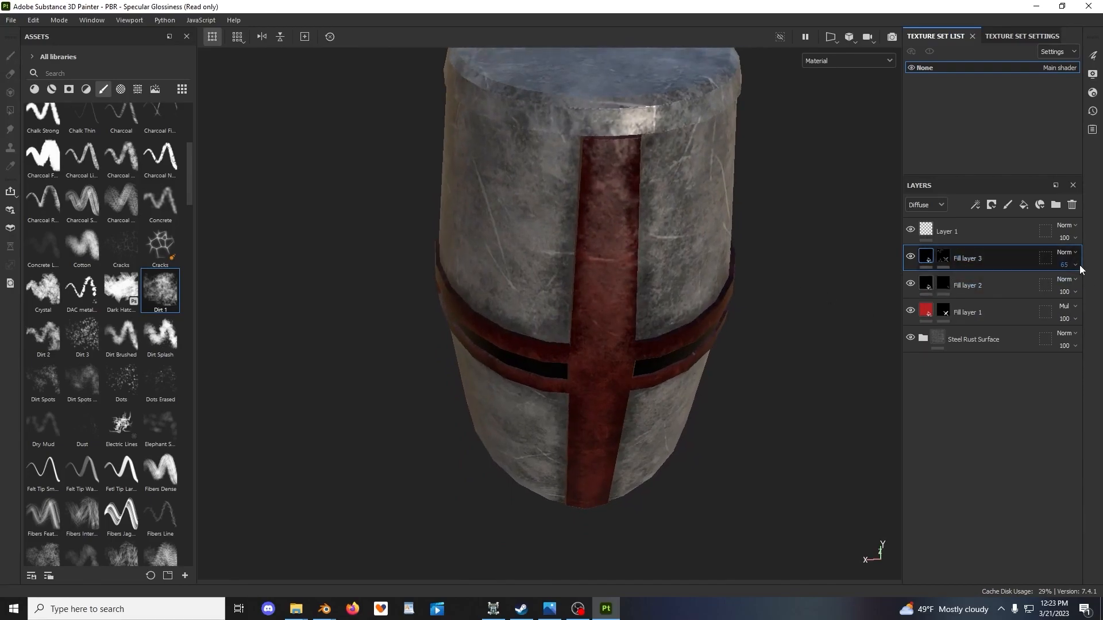
drag(1078, 294, 1069, 289)
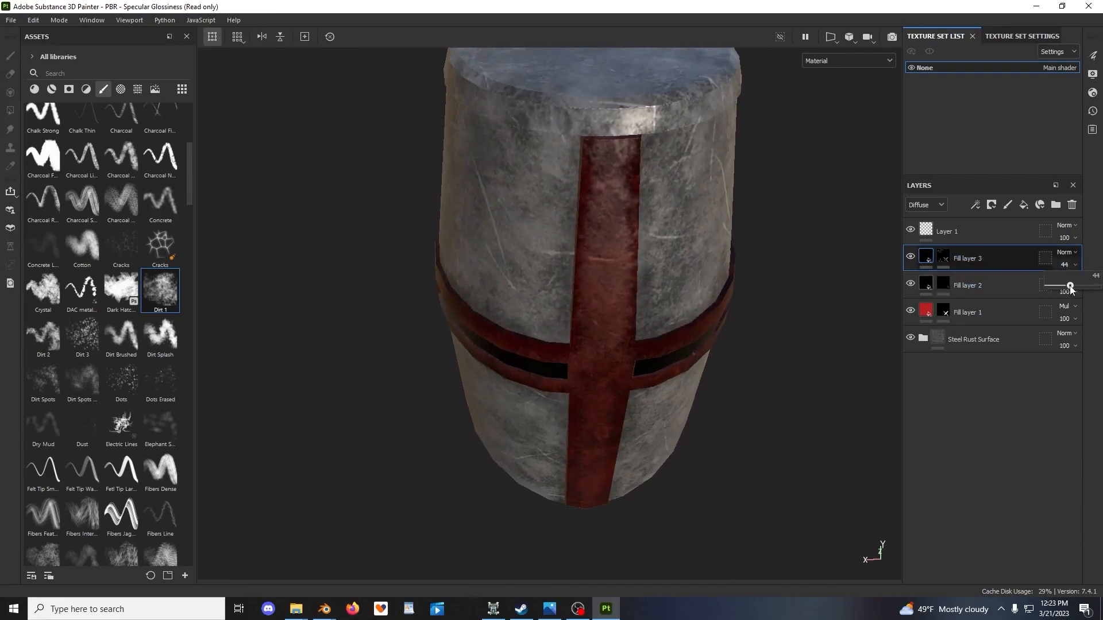
Add a new fill layer above Fill layer 3, give it a black mask and select that mask
click(1024, 206)
right_click(957, 254)
click(991, 101)
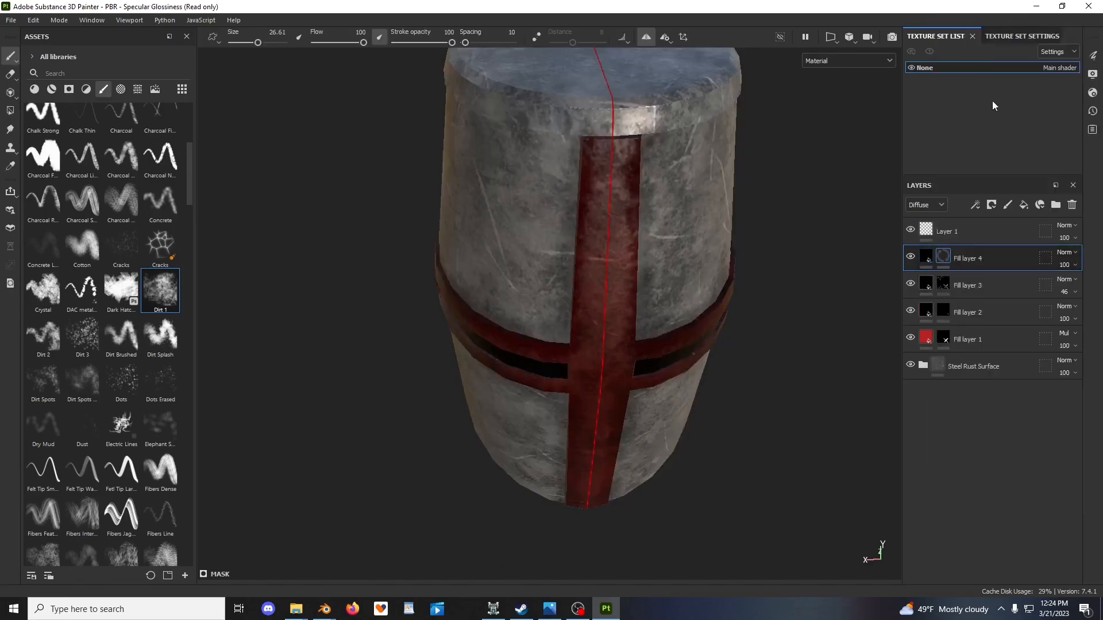
click(943, 257)
alt+drag(652, 318, 857, 281)
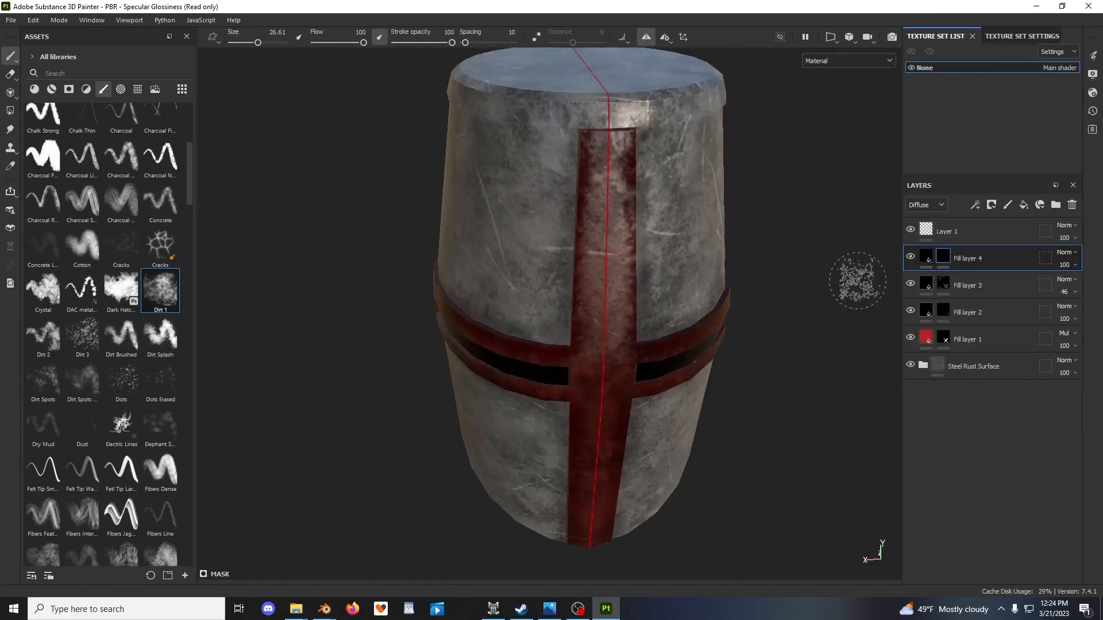
Turn off the height and normal channels in the new fill layer's material and open its specular colour
click(929, 259)
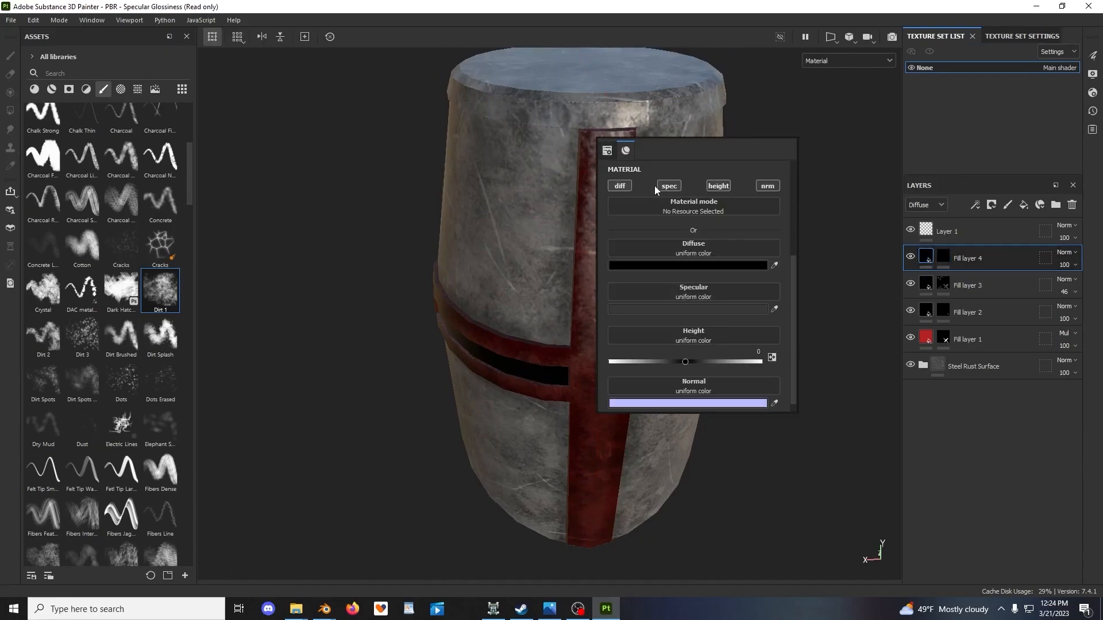
click(768, 186)
click(719, 186)
click(722, 290)
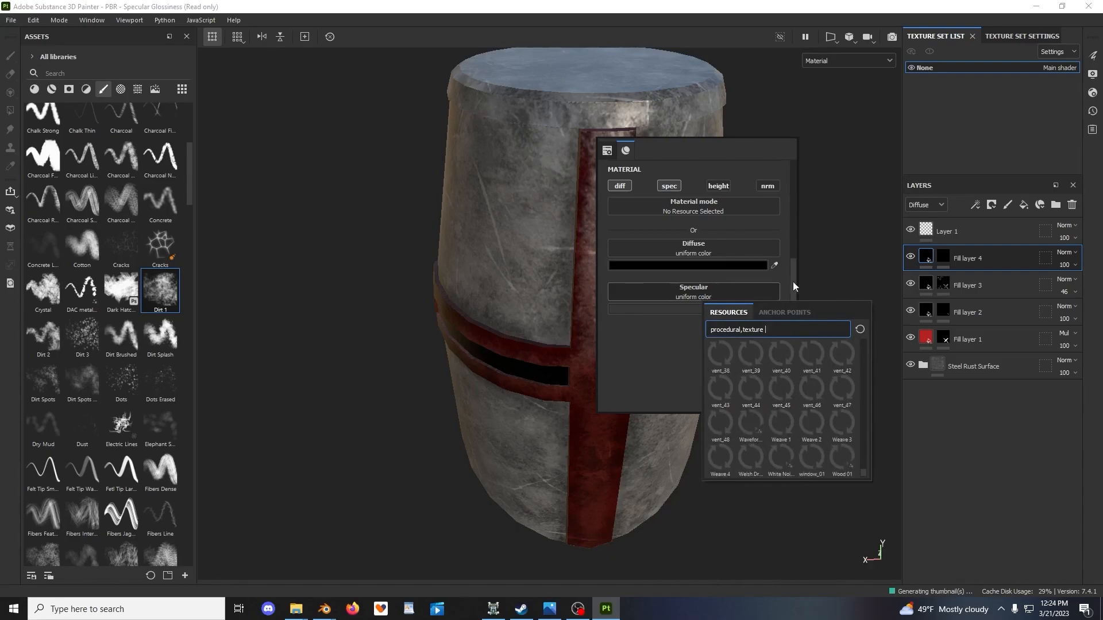
click(689, 310)
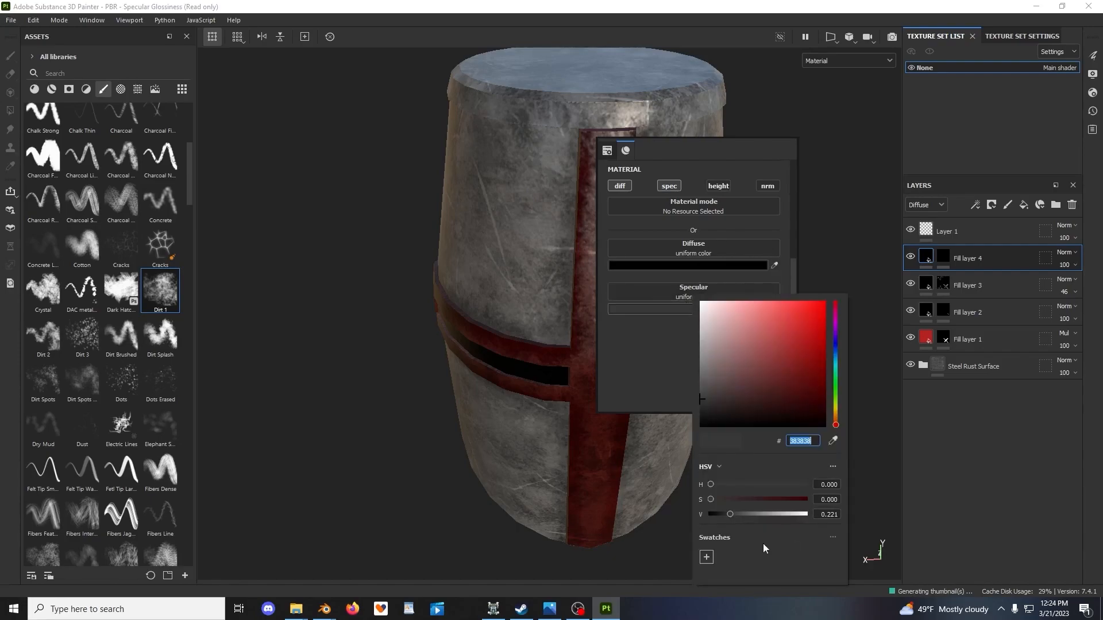
On Fill layer 4's mask, with brush size 13.24, paint dark dirt along the edge of the cross's upper arm
click(943, 257)
key(1)
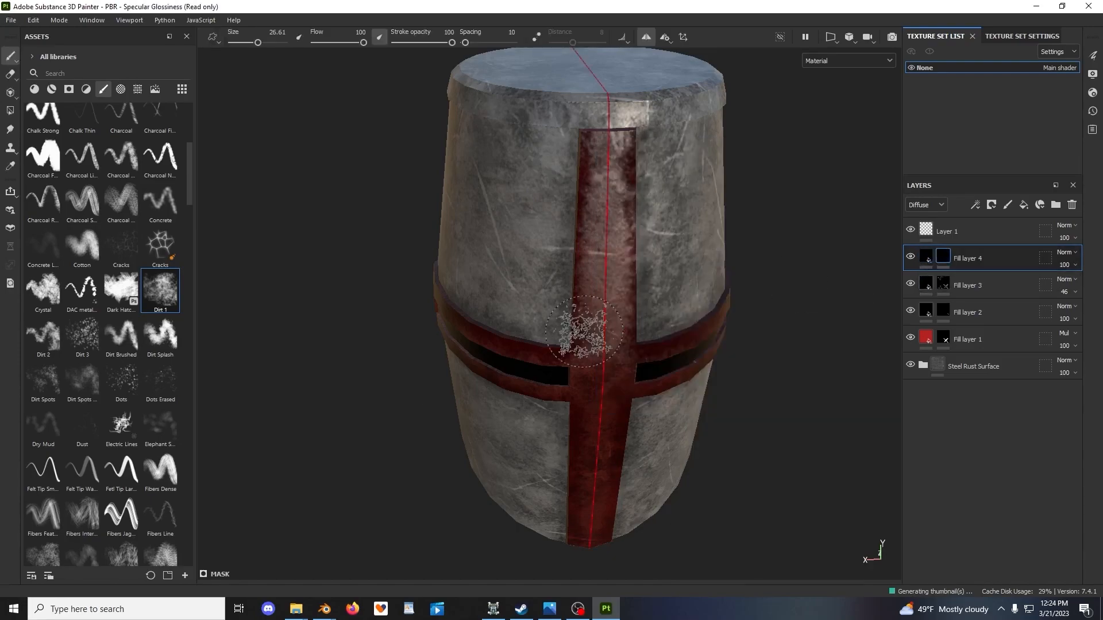
ctrl+right_drag(595, 345, 593, 172)
alt+drag(593, 172, 591, 210)
mouse_move(584, 142)
mouse_down()
mouse_move(560, 285)
mouse_move(576, 247)
mouse_move(610, 286)
mouse_move(611, 310)
mouse_up()
key(ctrl+z)
ctrl+right_drag(610, 310, 606, 310)
mouse_move(601, 86)
mouse_down()
mouse_move(586, 369)
mouse_move(606, 389)
mouse_move(628, 388)
mouse_up()
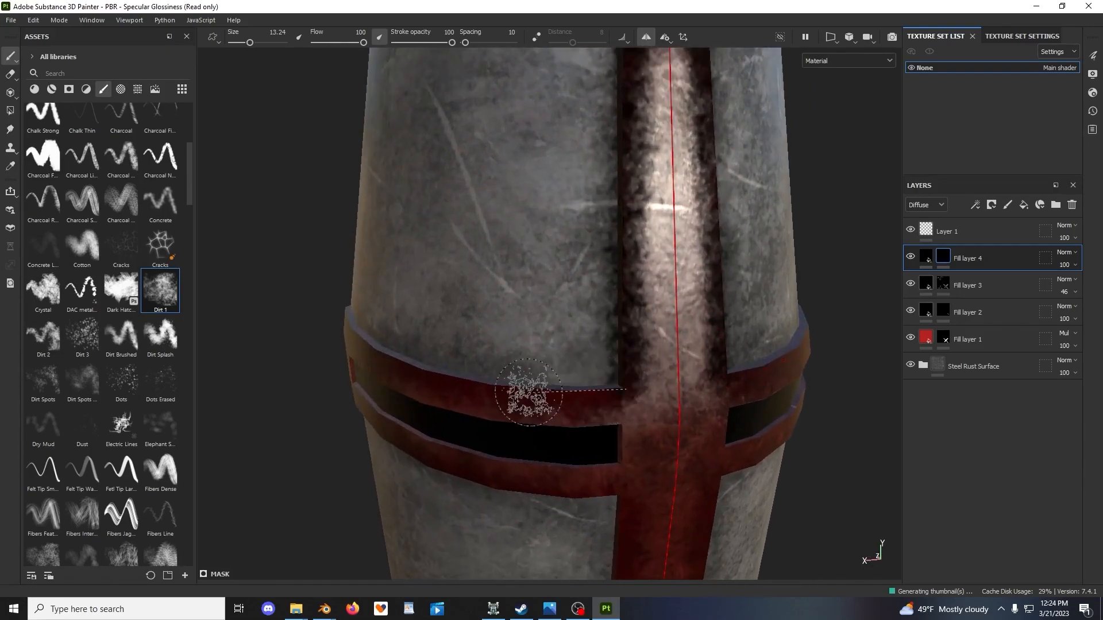
Paint dark dirt along the visor band's upper edge and around its side end
alt+drag(438, 389, 734, 394)
mouse_move(569, 389)
mouse_down()
mouse_move(505, 394)
mouse_move(597, 386)
mouse_move(406, 376)
mouse_move(477, 376)
mouse_move(575, 337)
mouse_up()
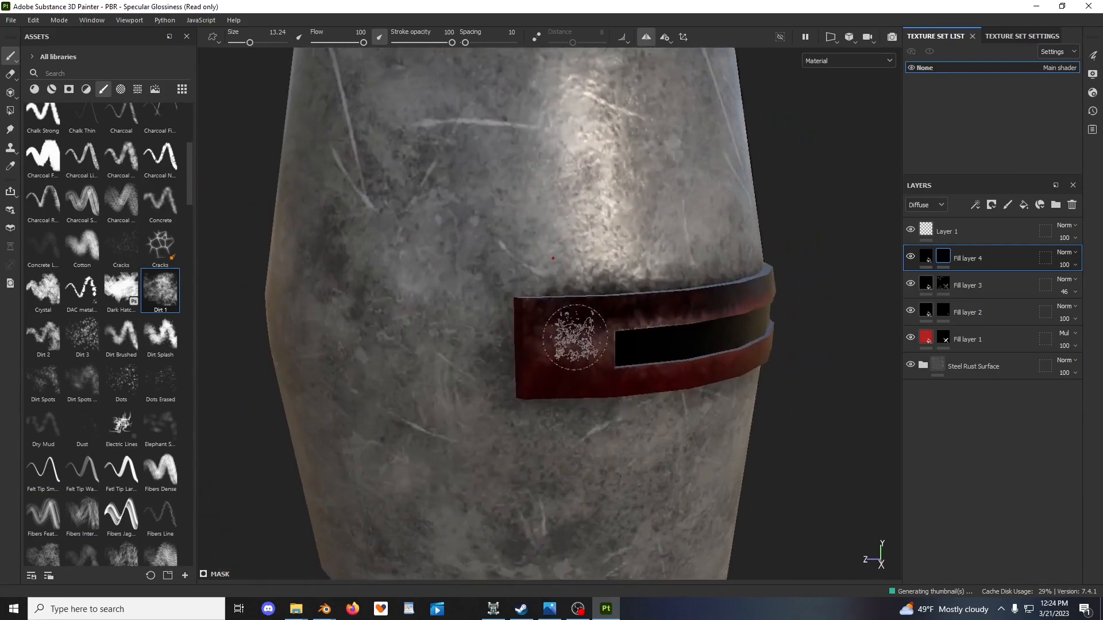
scroll(575, 338, up, 1)
drag(535, 306, 527, 307)
alt+drag(525, 394, 509, 385)
alt+drag(591, 388, 491, 365)
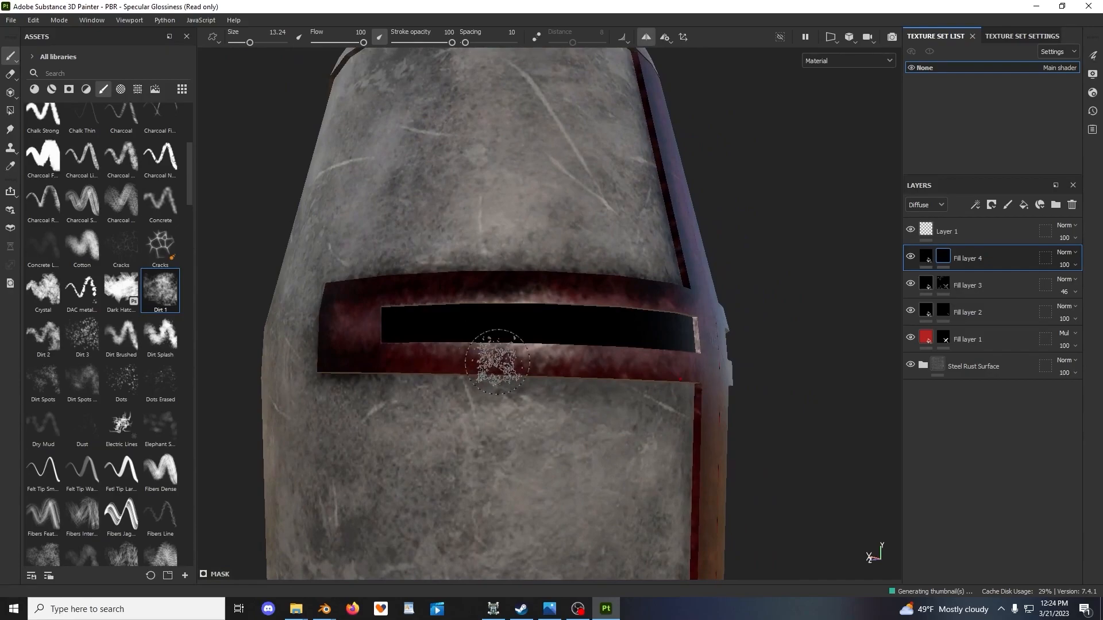
Paint dark dirt in straight strokes along the visor band's lower edge, starting from its side end
scroll(609, 352, down, 3)
alt+drag(609, 353, 579, 355)
scroll(579, 356, up, 3)
drag(380, 377, 370, 369)
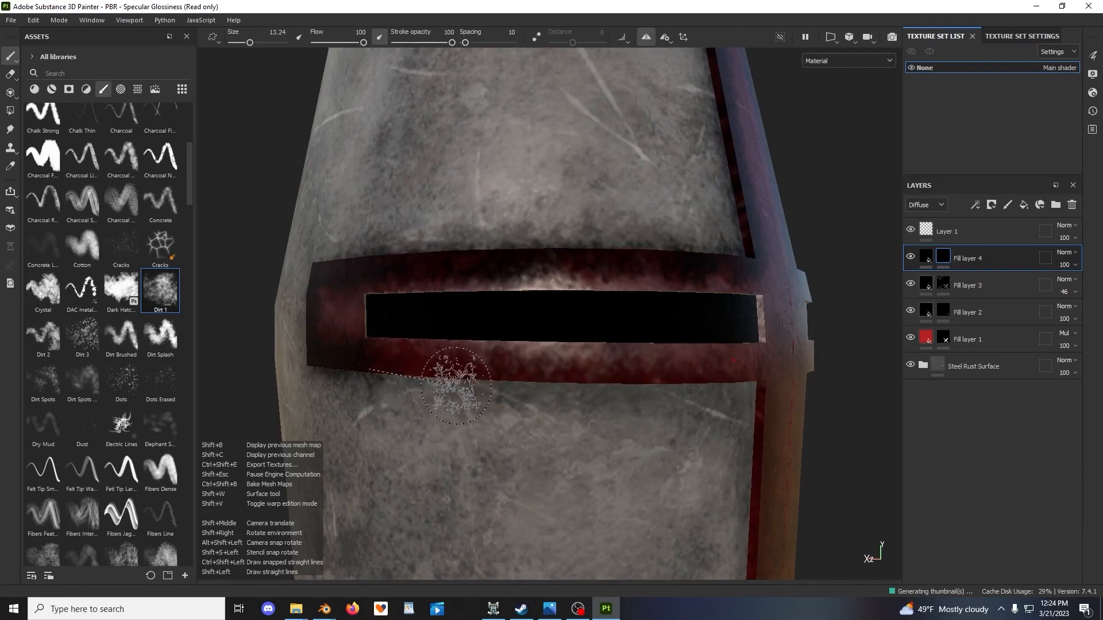
shift+click(523, 378)
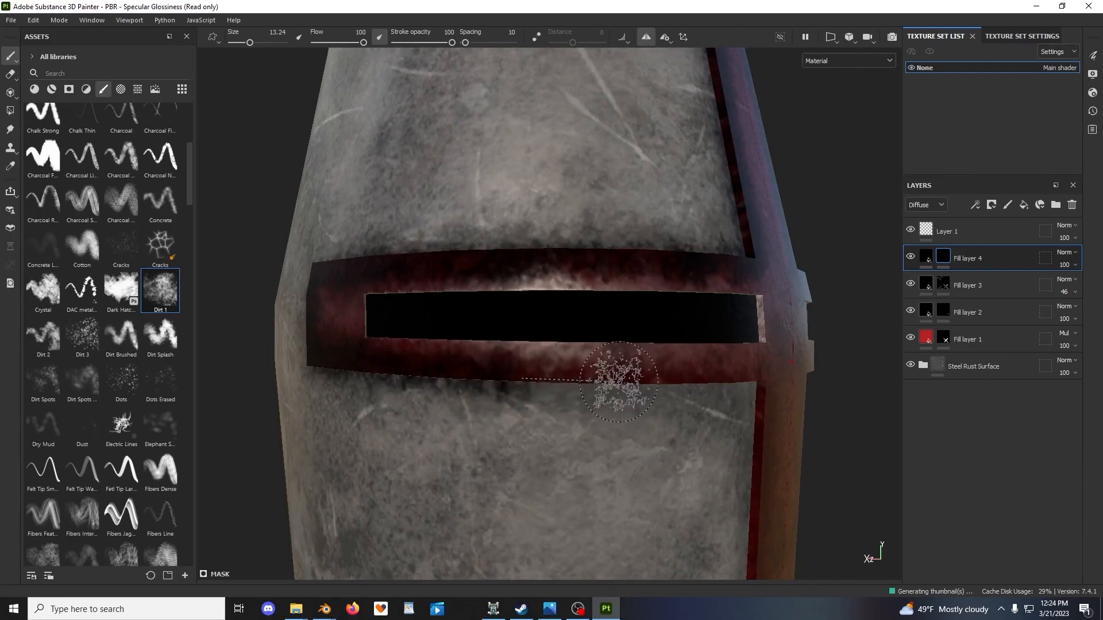
Paint dark dirt in straight strokes down the edge of the cross's lower arm on Fill layer 4's mask
mouse_move(756, 377)
alt+mouse_down()
mouse_move(660, 365)
mouse_move(606, 298)
mouse_move(581, 249)
mouse_move(651, 229)
alt+mouse_up()
alt+middle_drag(650, 230, 656, 222)
click(624, 154)
shift+click(624, 278)
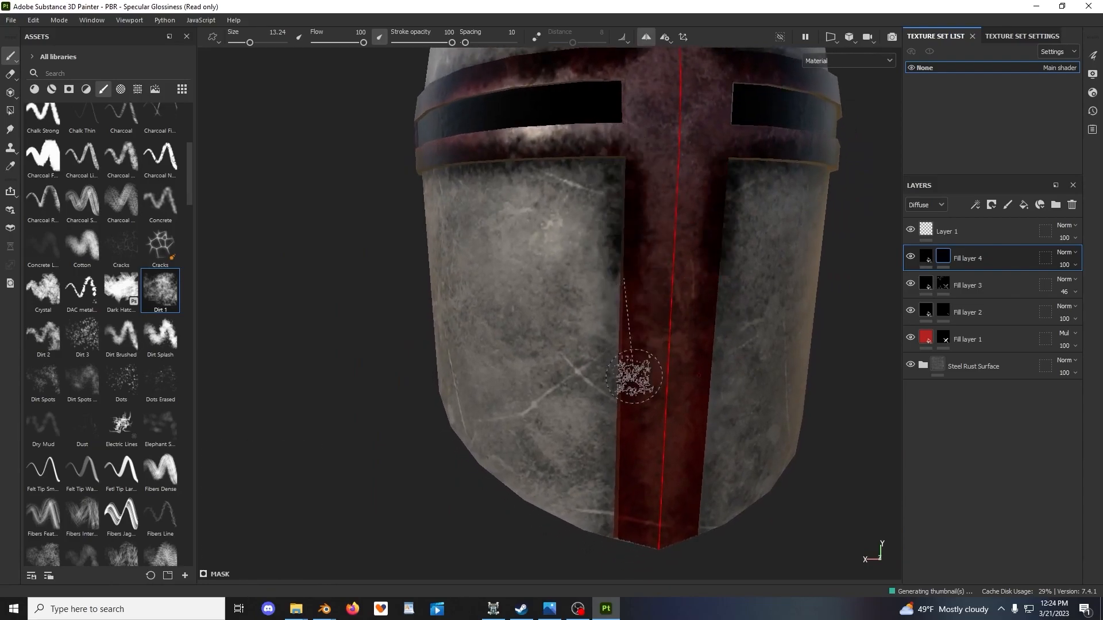
shift+click(617, 534)
Lower Fill layer 4's opacity to 83 and check the softened dirt from the front
mouse_move(665, 394)
alt+mouse_down()
mouse_move(664, 308)
mouse_move(722, 305)
alt+mouse_up()
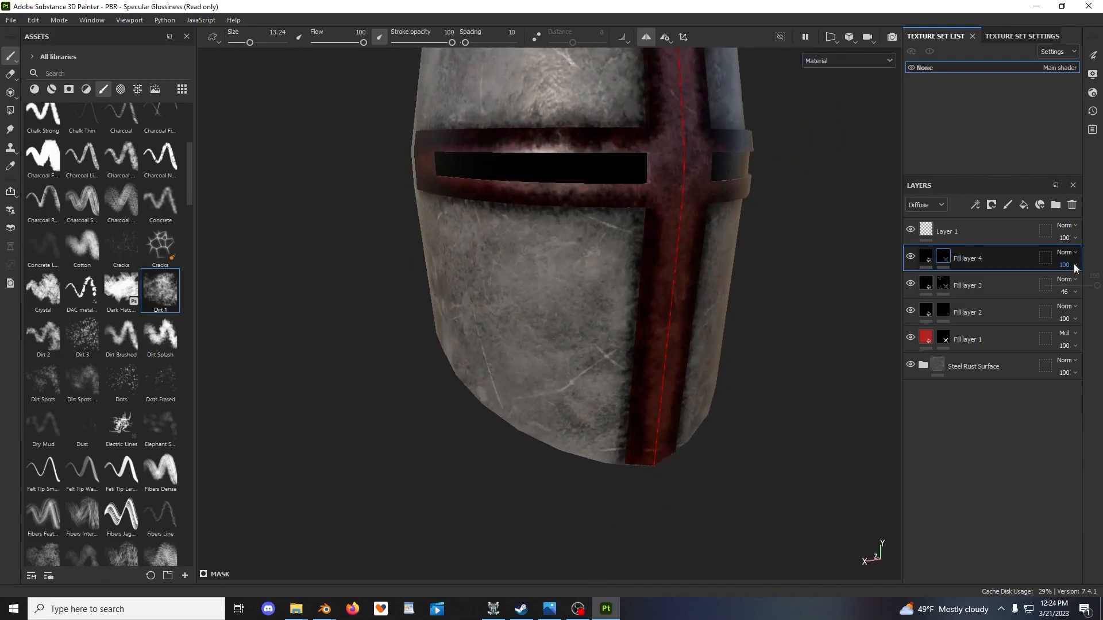
drag(1081, 286, 1078, 287)
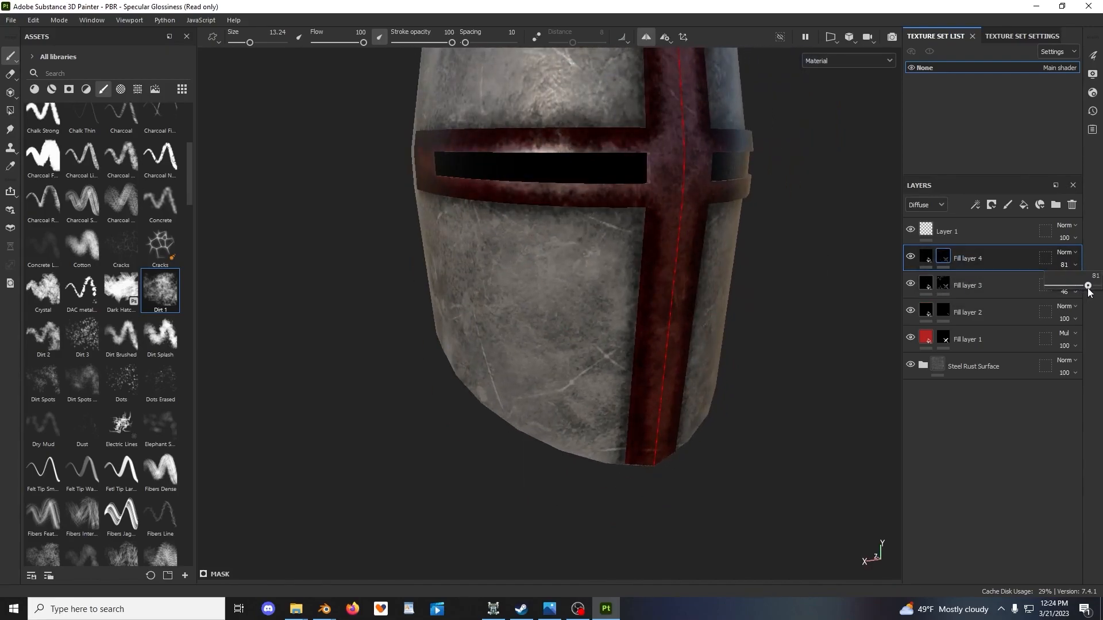
mouse_move(827, 256)
alt+mouse_down()
mouse_move(637, 246)
mouse_move(725, 326)
mouse_move(711, 332)
mouse_move(766, 332)
mouse_move(743, 266)
mouse_move(668, 260)
mouse_move(701, 269)
alt+mouse_up()
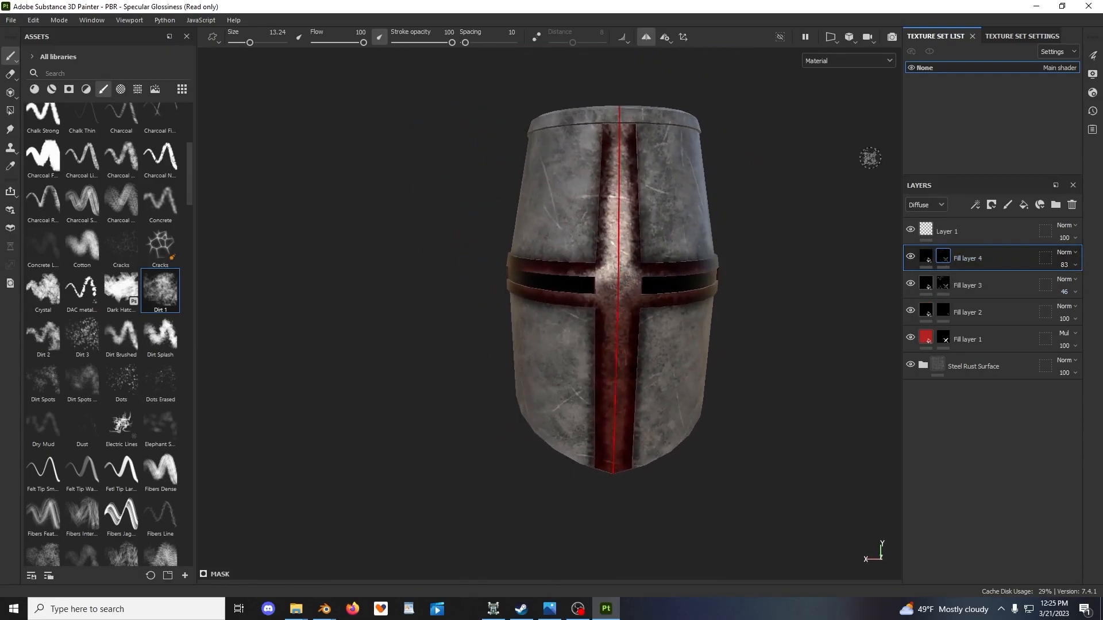
Show only the 2D UV layout and set Polygon Fill to colour 0 for Fill layer 4's mask
click(833, 36)
click(856, 84)
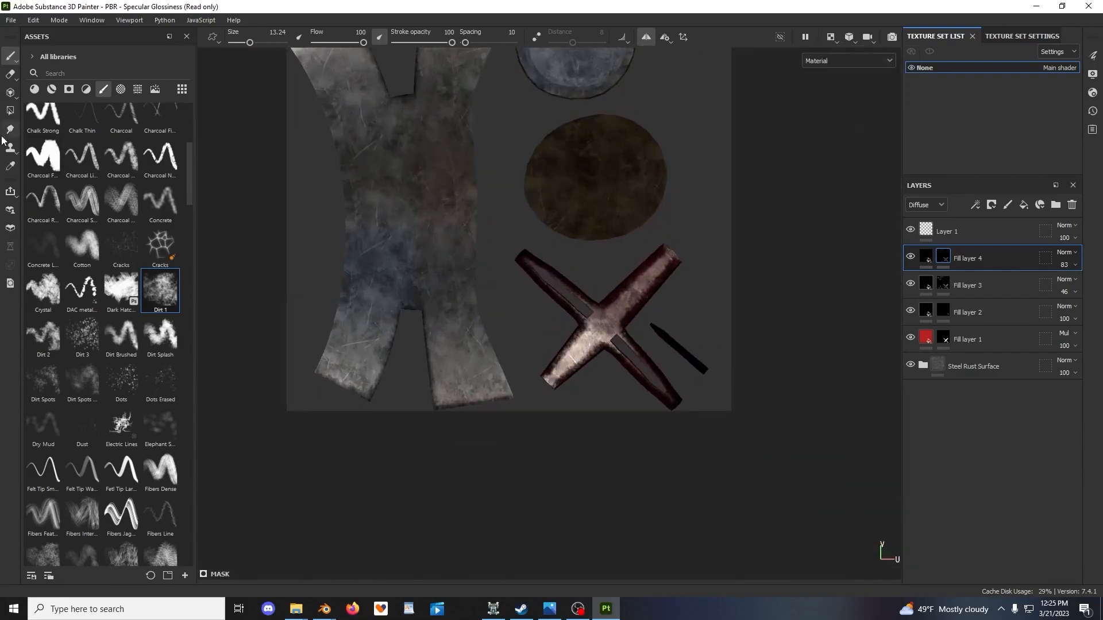
click(10, 113)
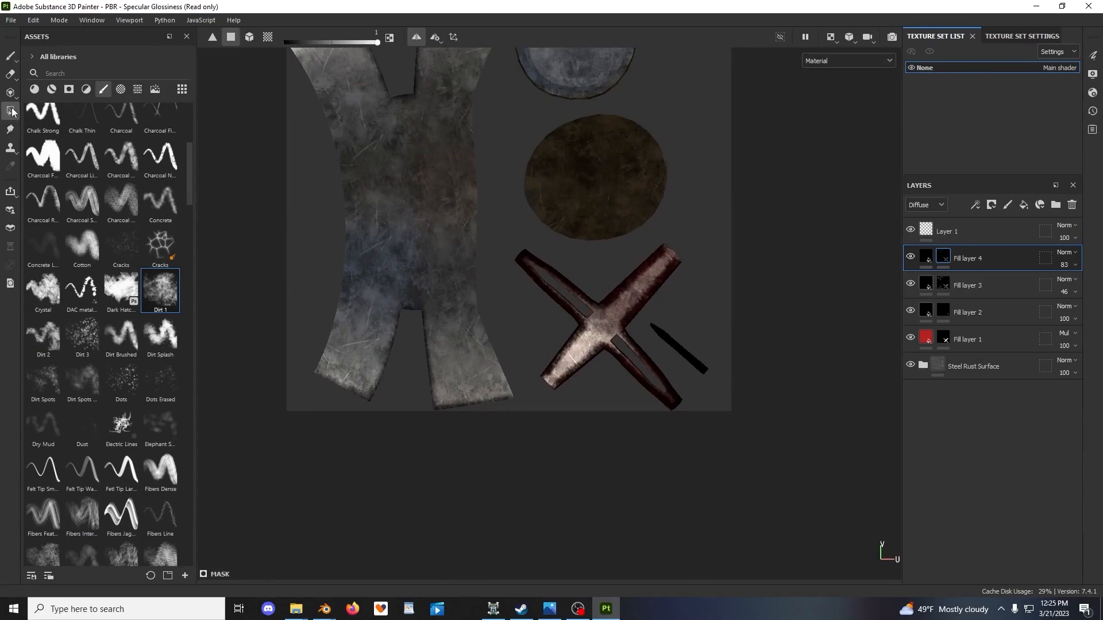
scroll(589, 312, up, 5)
drag(591, 279, 652, 400)
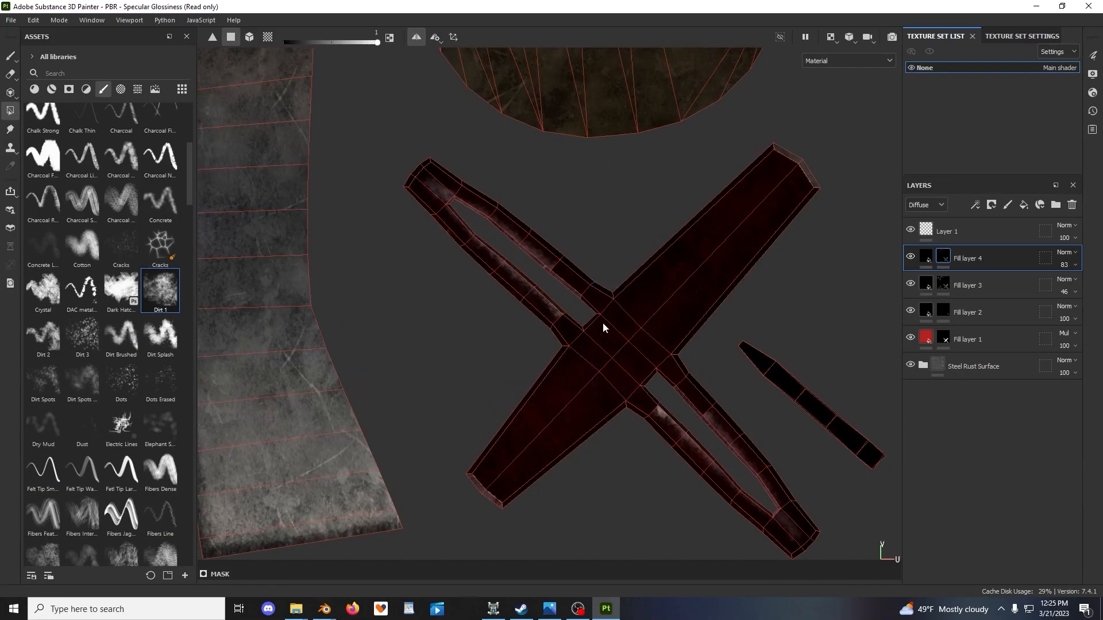
right_click(640, 205)
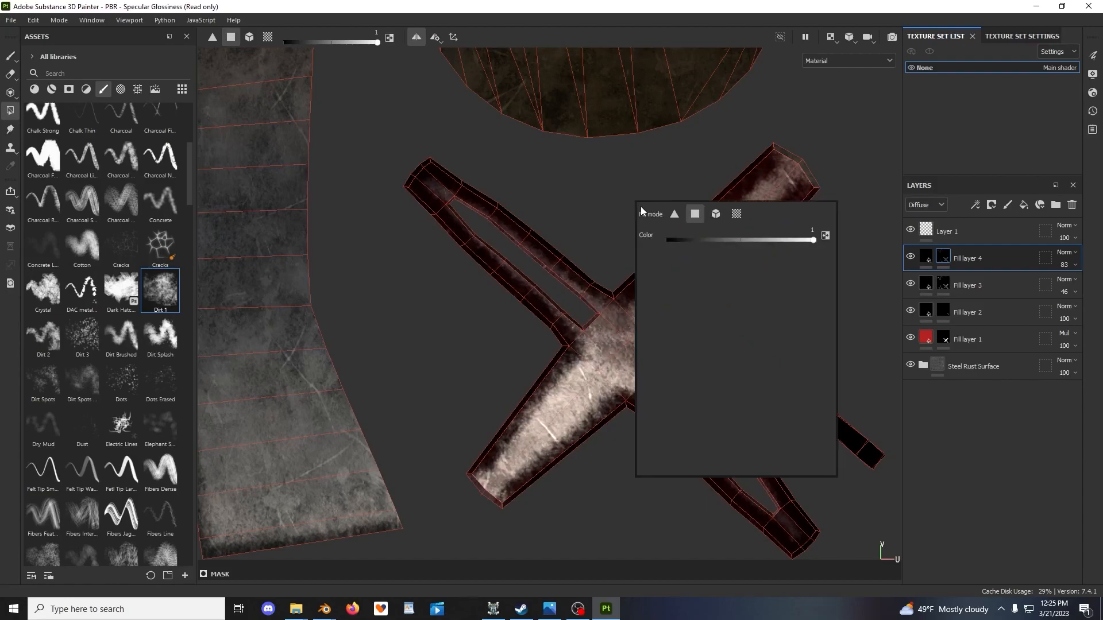
right_click(586, 196)
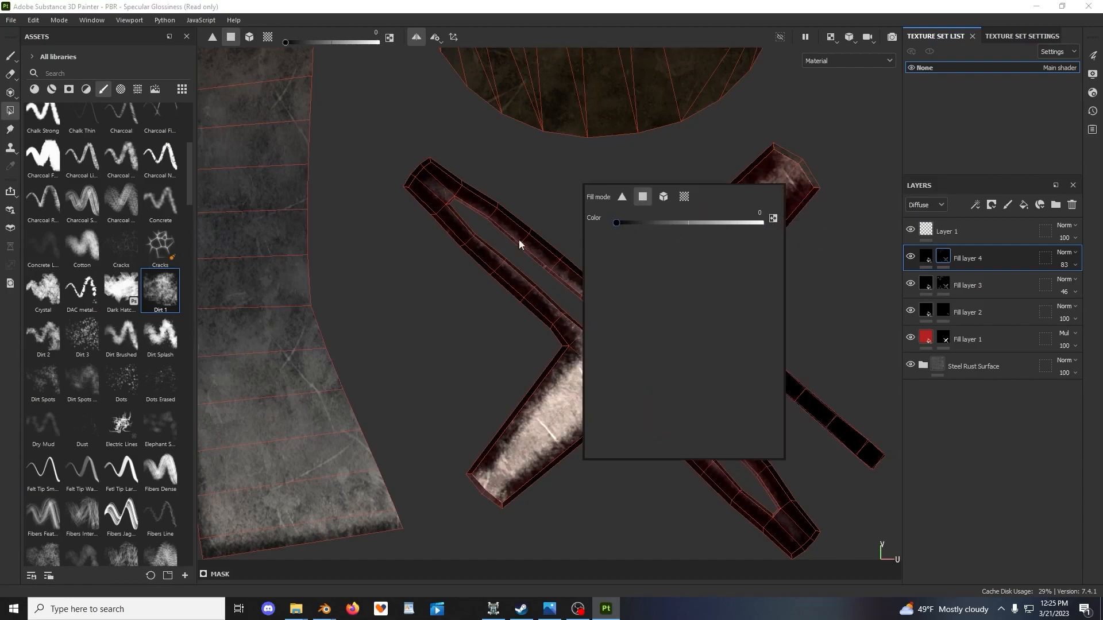
Fill faces at the cross's centre and along one slotted visor arm with black in Fill layer 4's mask
scroll(596, 280, down, 1)
drag(589, 251, 667, 370)
middle_drag(667, 370, 556, 290)
middle_drag(585, 333, 549, 289)
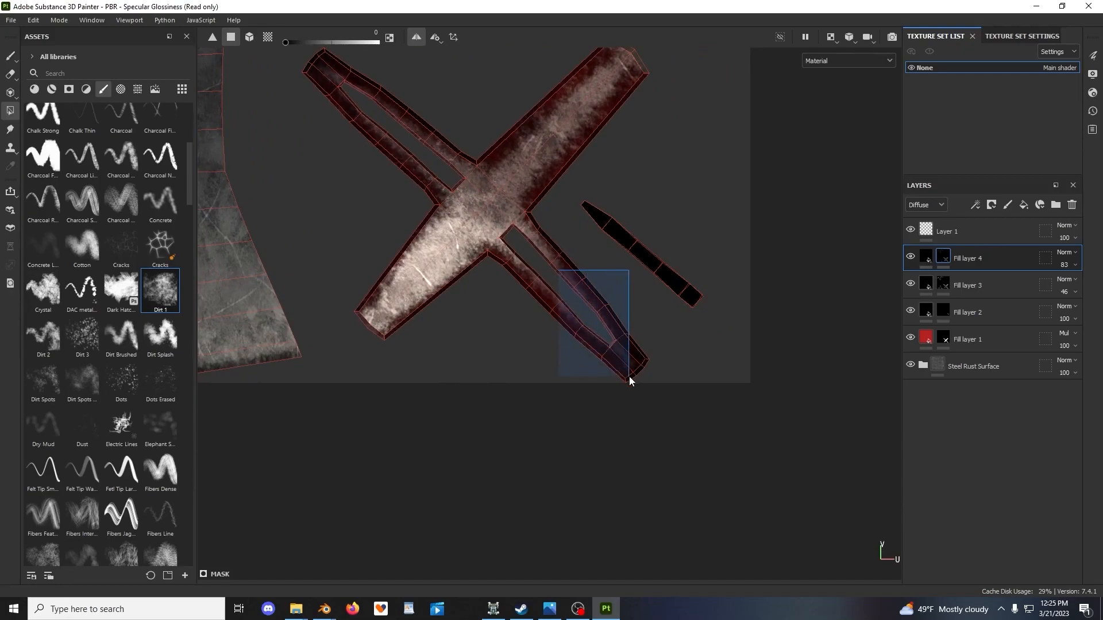
drag(629, 377, 629, 376)
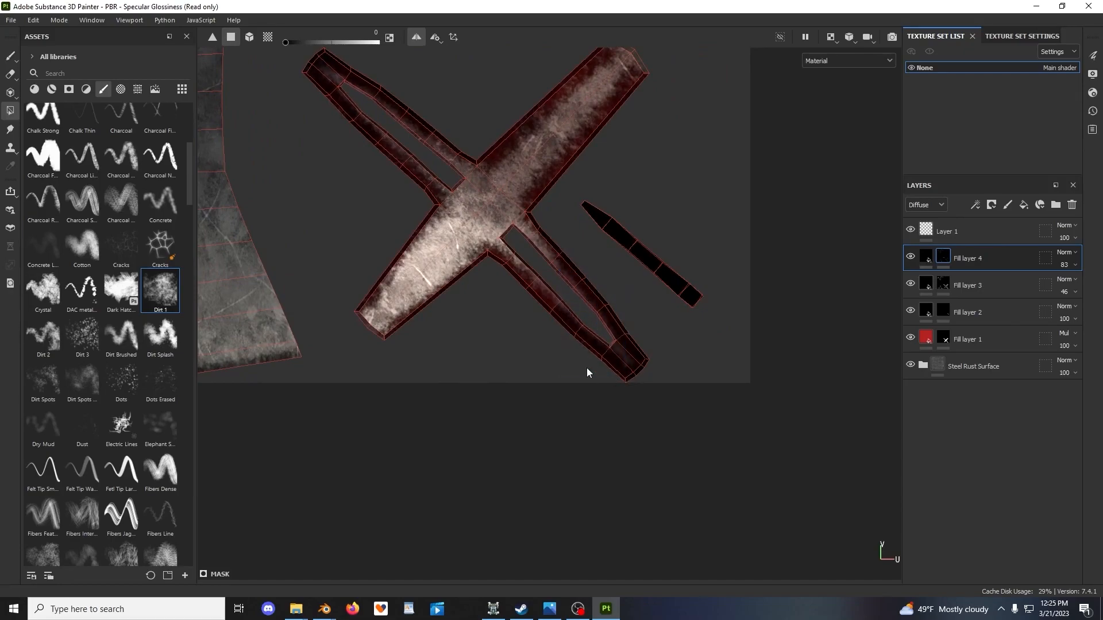
scroll(556, 258, down, 2)
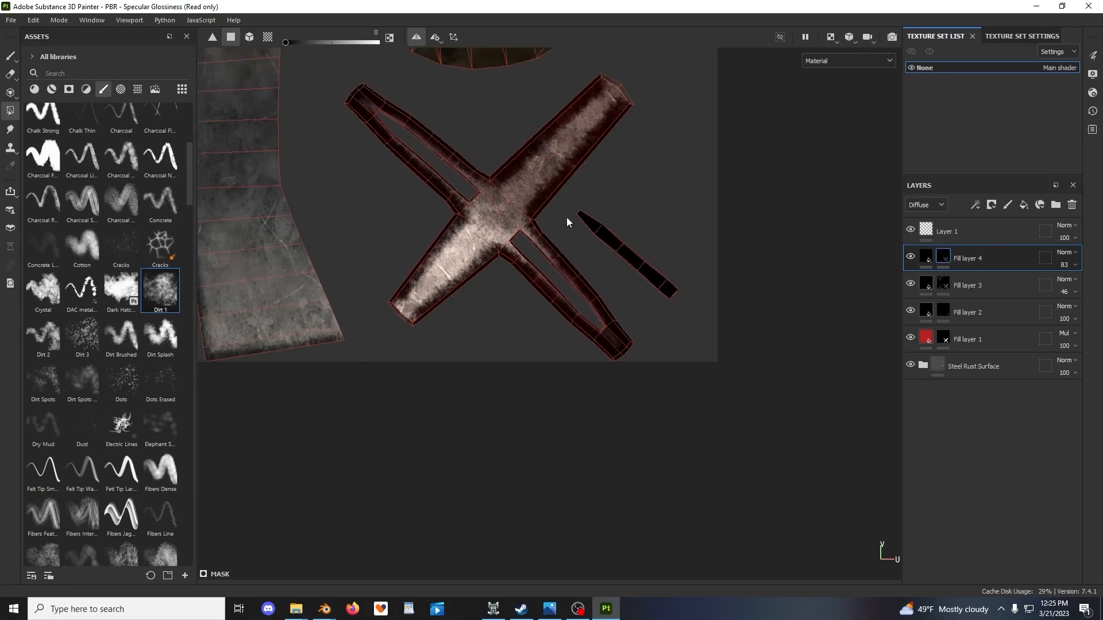
middle_drag(569, 229, 600, 277)
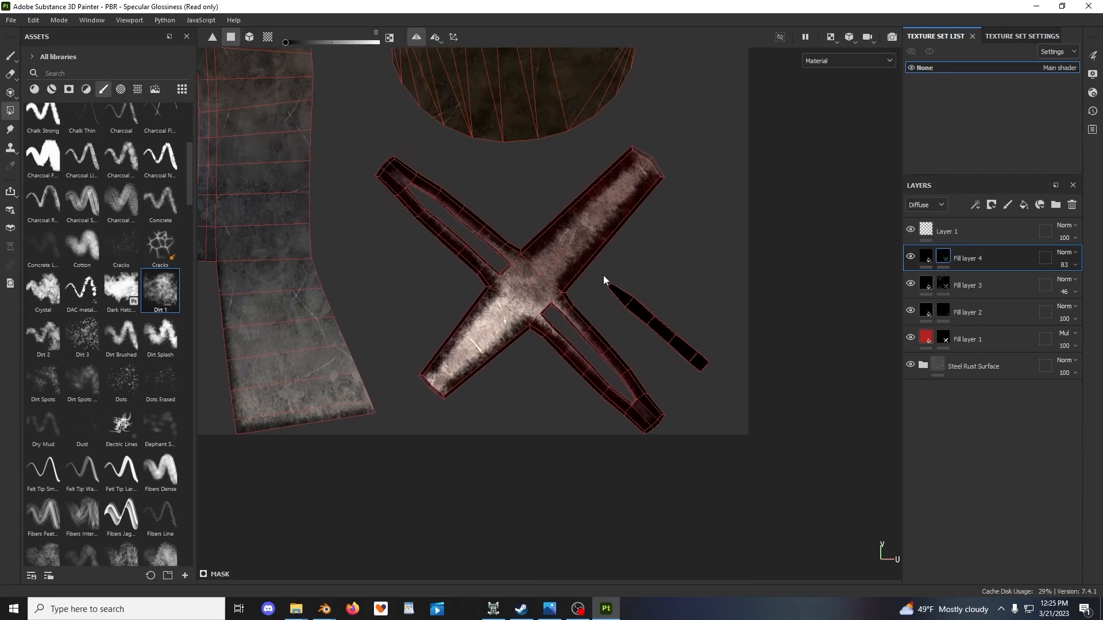
Turn off symmetry and fill the cross's arms and centre with black in Fill layer 4's mask
click(415, 38)
scroll(448, 171, up, 3)
middle_drag(447, 171, 483, 225)
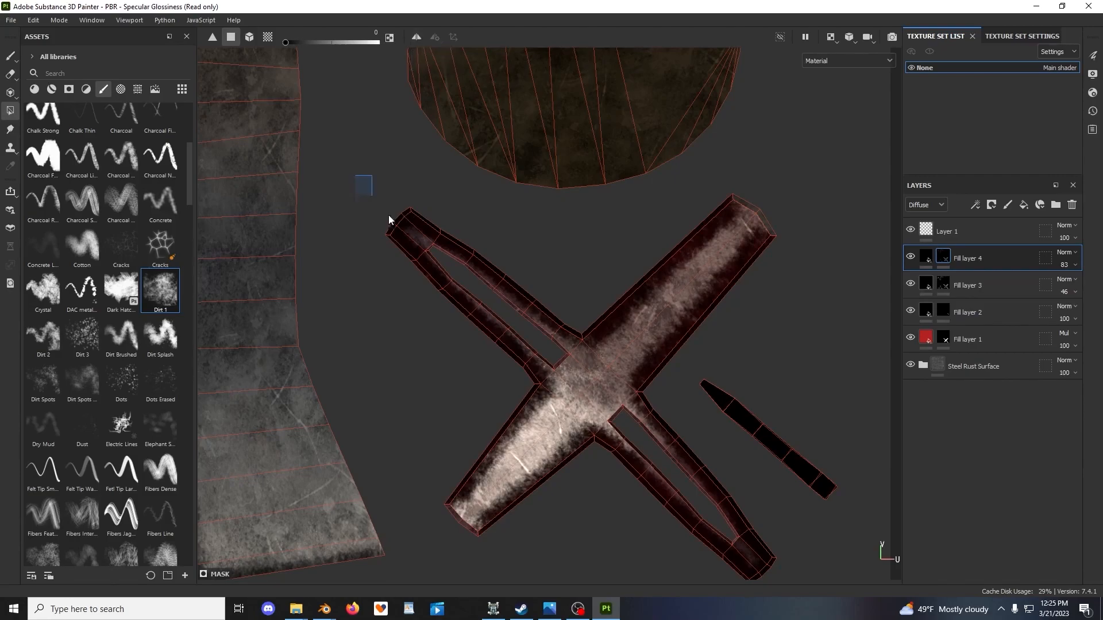
drag(439, 289, 441, 293)
drag(398, 197, 488, 344)
drag(462, 276, 580, 441)
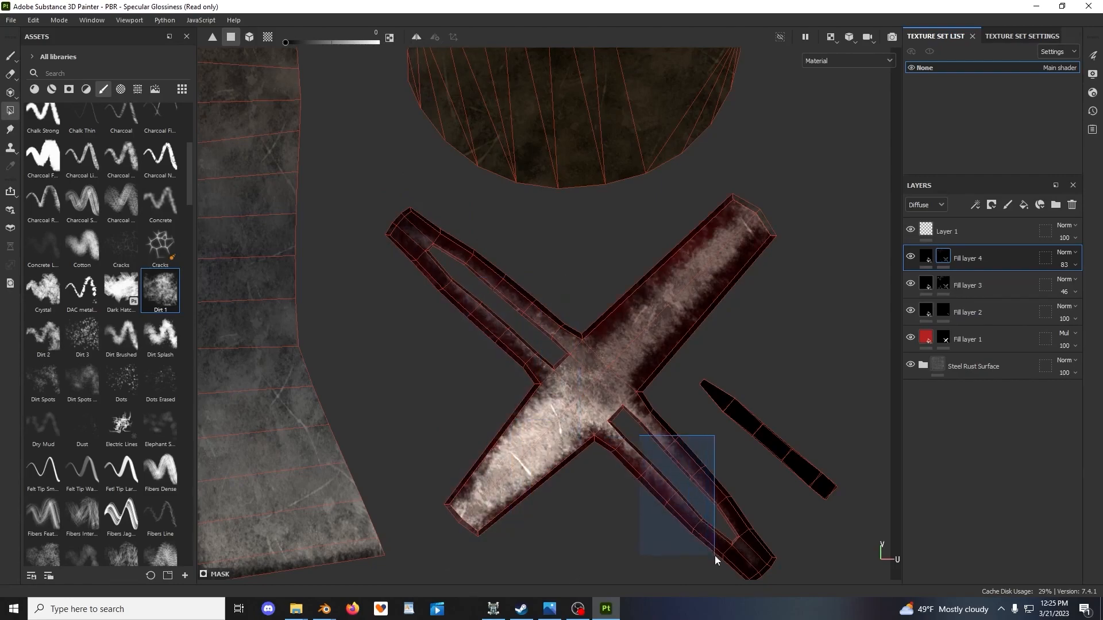
drag(704, 510, 781, 587)
drag(615, 359, 680, 482)
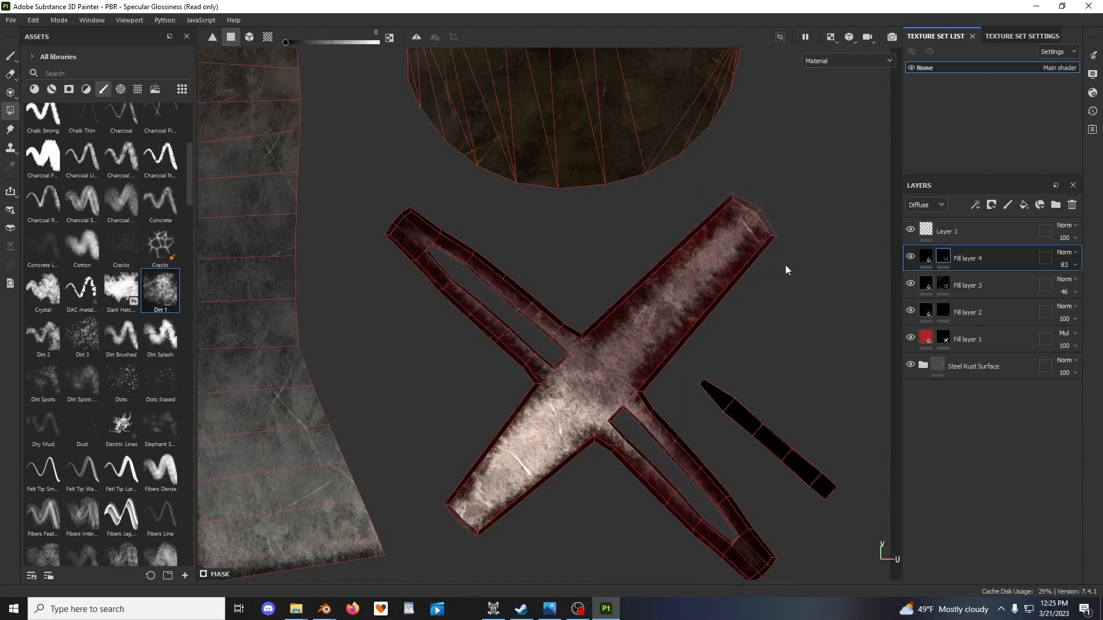
Return to the 3D-only view of the helmet and switch back to the Paint tool
alt+middle_drag(782, 97, 718, 161)
click(830, 37)
click(829, 80)
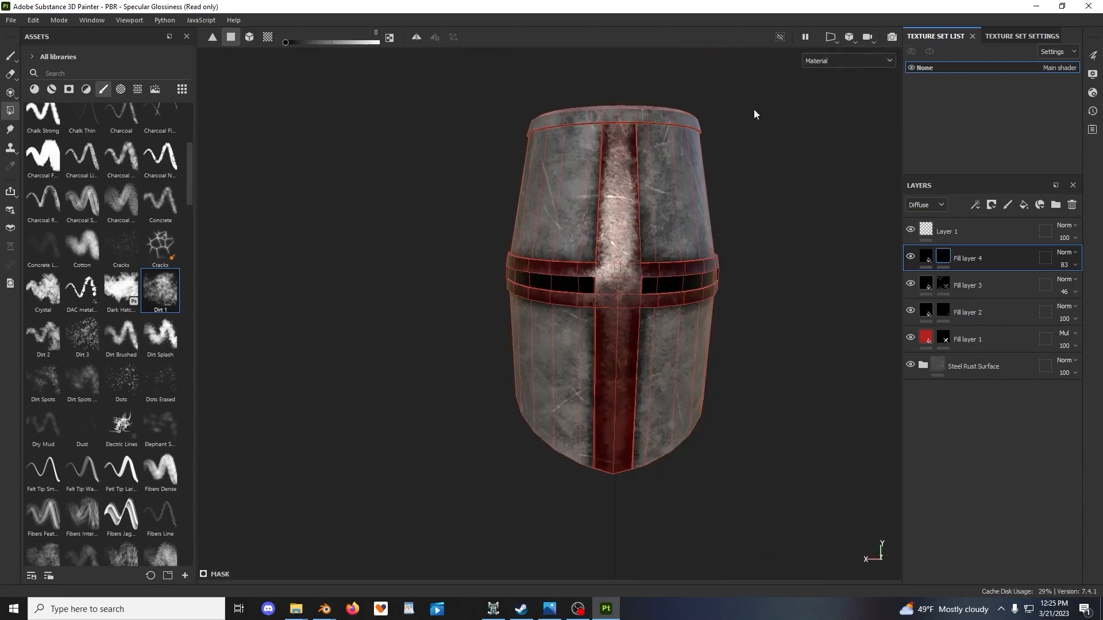
click(13, 57)
mouse_move(758, 322)
alt+mouse_down()
mouse_move(547, 322)
mouse_move(602, 276)
mouse_move(731, 281)
mouse_move(686, 323)
mouse_move(682, 368)
mouse_move(746, 298)
mouse_move(718, 288)
mouse_move(746, 323)
alt+mouse_up()
Change Fill layer 1's diffuse colour to a lighter, less saturated red for the cross
click(925, 341)
click(842, 363)
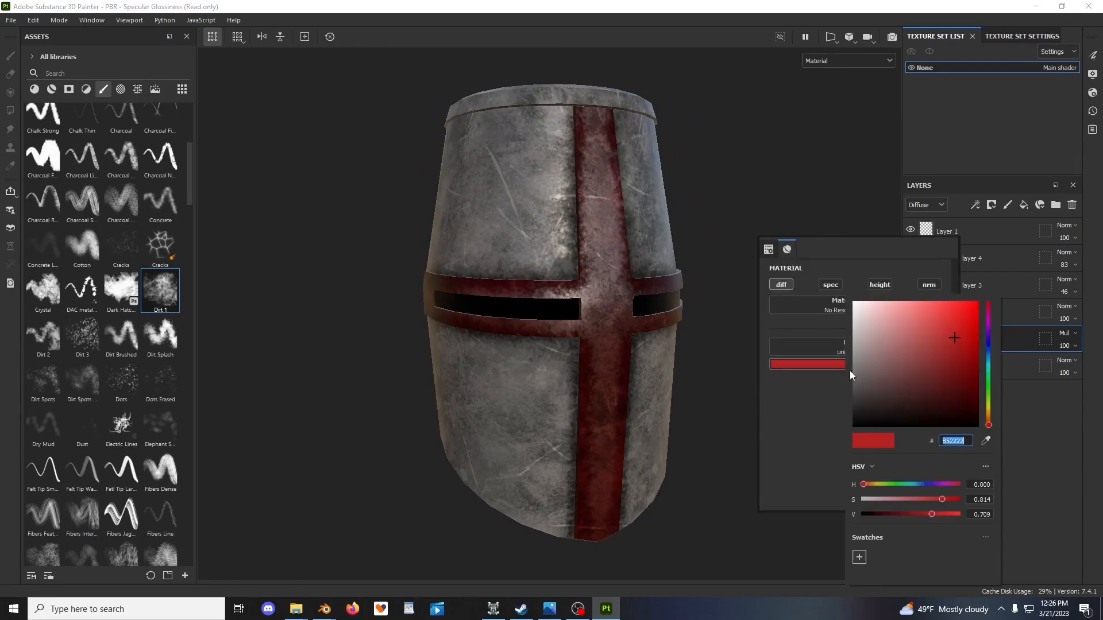
mouse_move(929, 515)
mouse_down()
mouse_move(943, 514)
mouse_move(932, 499)
mouse_move(915, 504)
mouse_move(945, 503)
mouse_move(923, 508)
mouse_up()
alt+drag(719, 257, 681, 242)
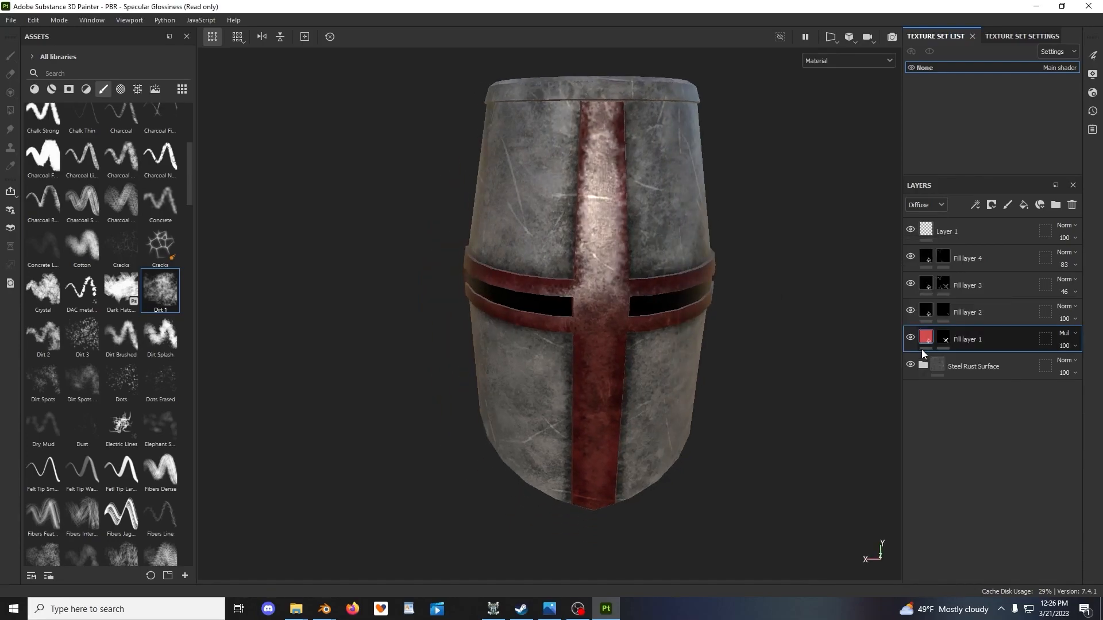
Select Fill layer 3's mask and activate Polygon Fill with the 3D and 2D views side by side
click(944, 284)
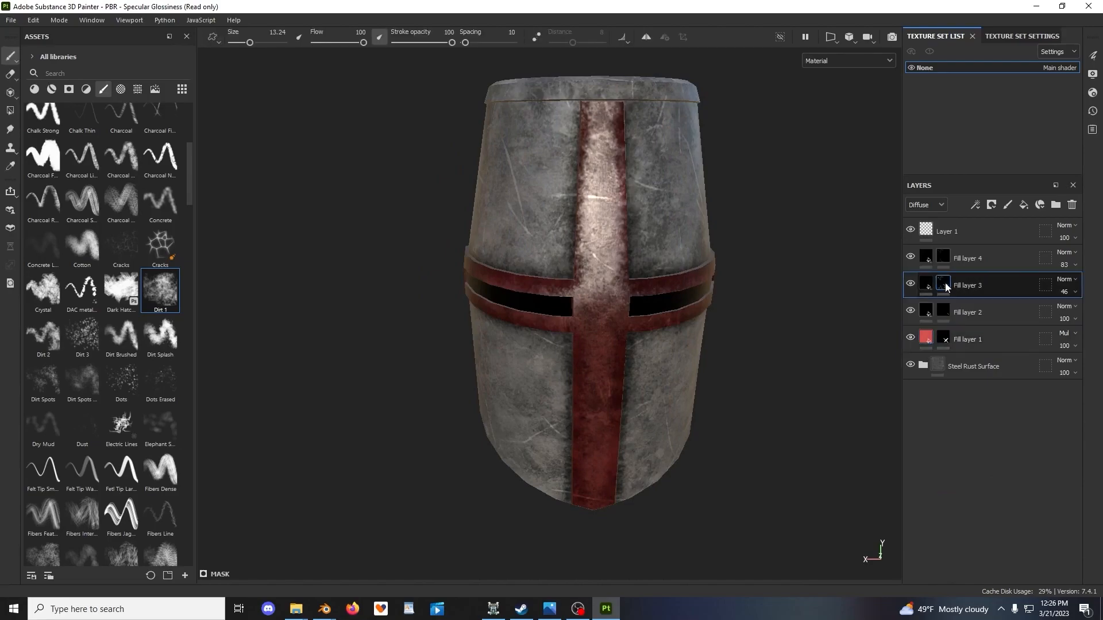
click(830, 36)
click(838, 53)
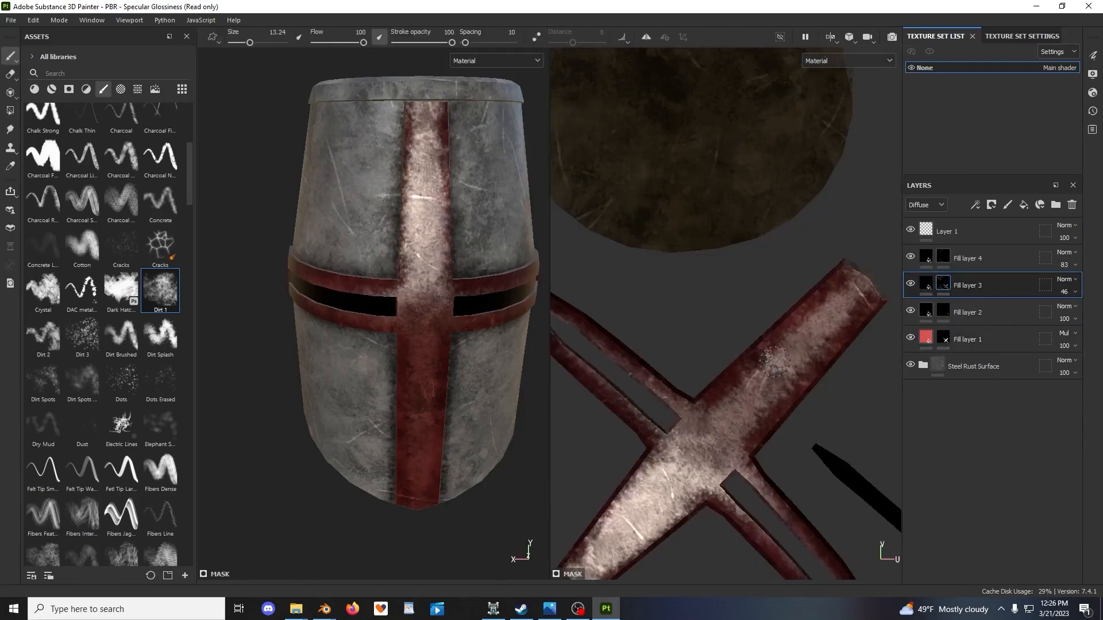
click(9, 108)
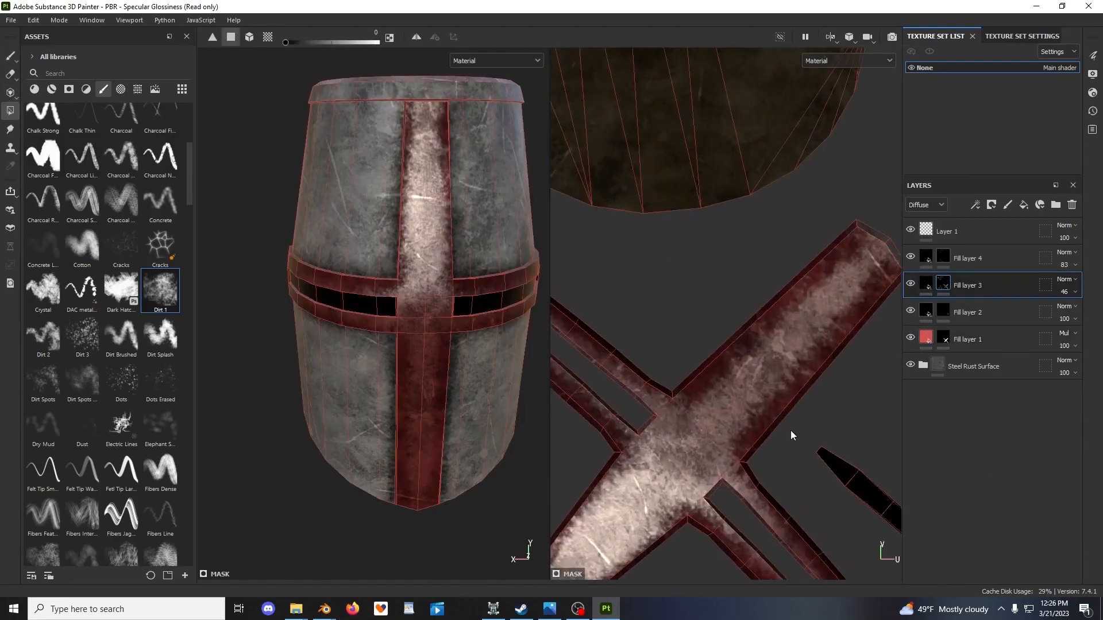
right_click(810, 345)
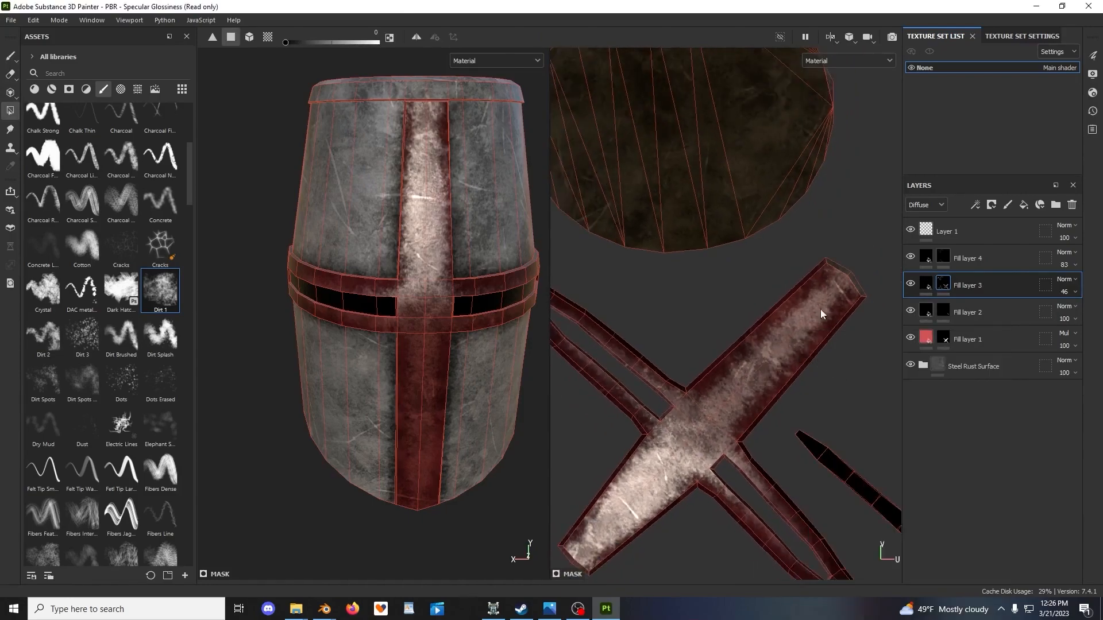
Fill the cross's long arms, centre and slotted visor arms with black in Fill layer 3's mask
drag(804, 256, 842, 328)
middle_drag(756, 399, 767, 389)
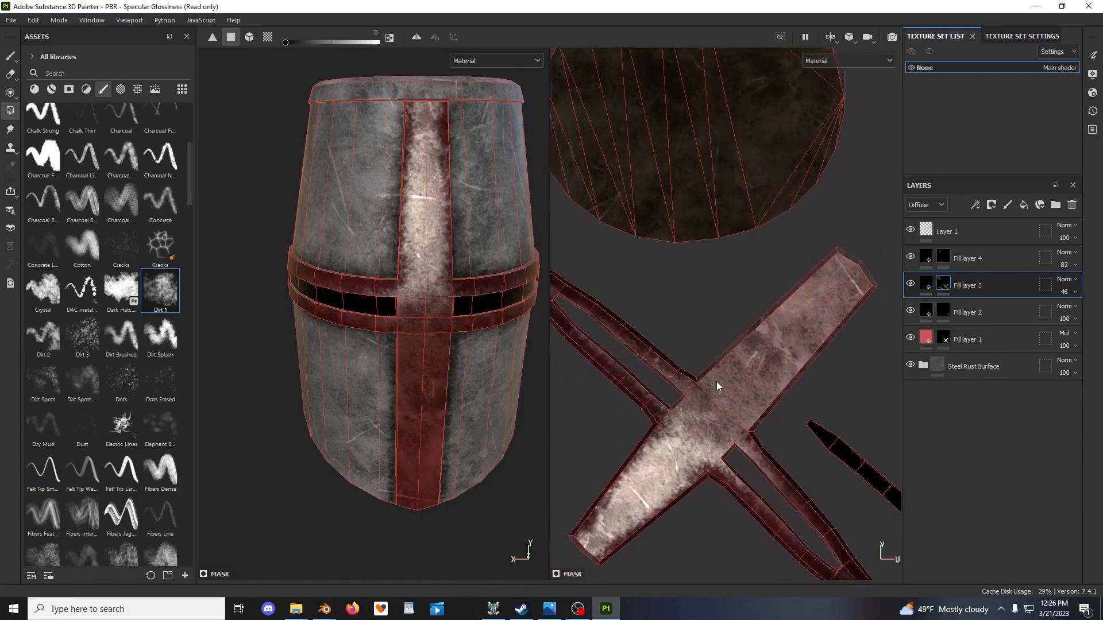
drag(601, 337, 714, 533)
middle_drag(753, 466, 679, 351)
drag(688, 344, 733, 472)
drag(722, 415, 796, 487)
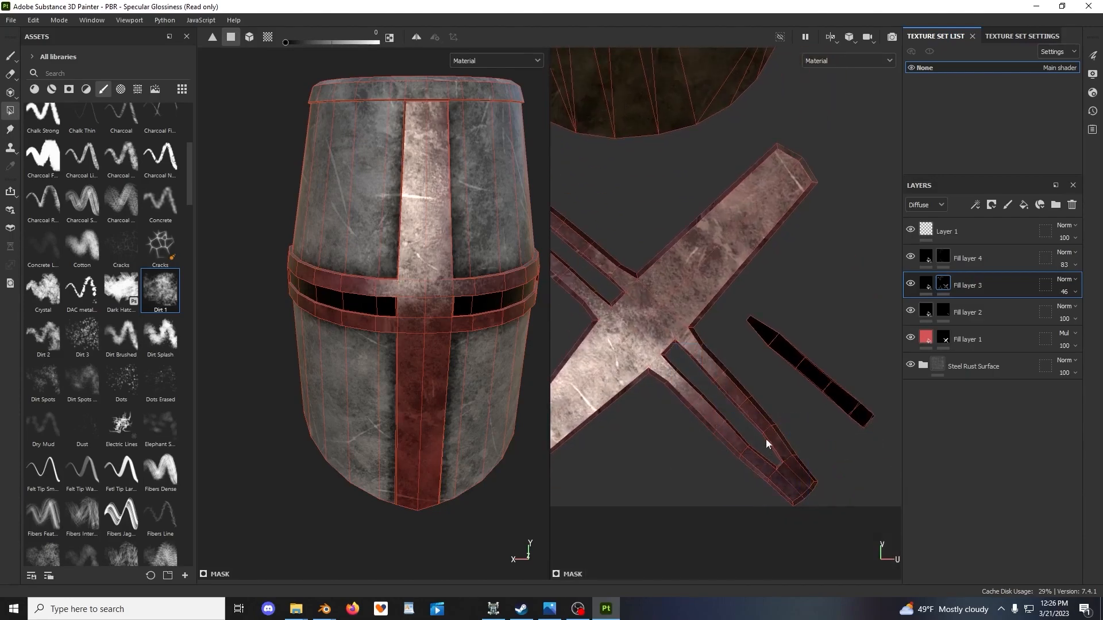
middle_drag(581, 274, 697, 354)
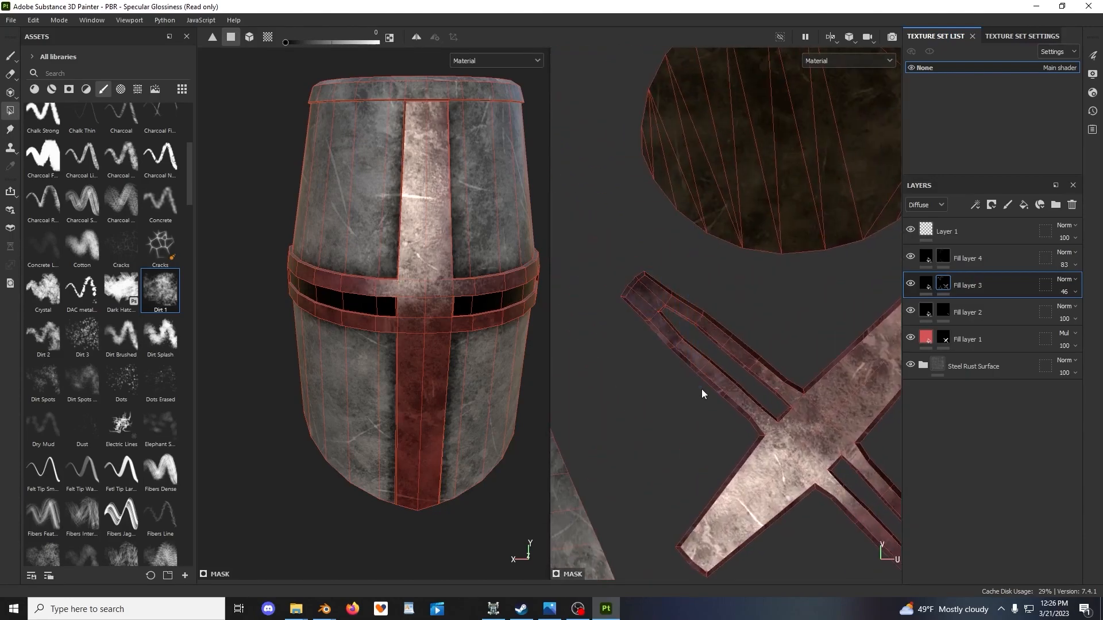
Return to the 3D-only view with the Paint tool and browse the brush library
click(828, 37)
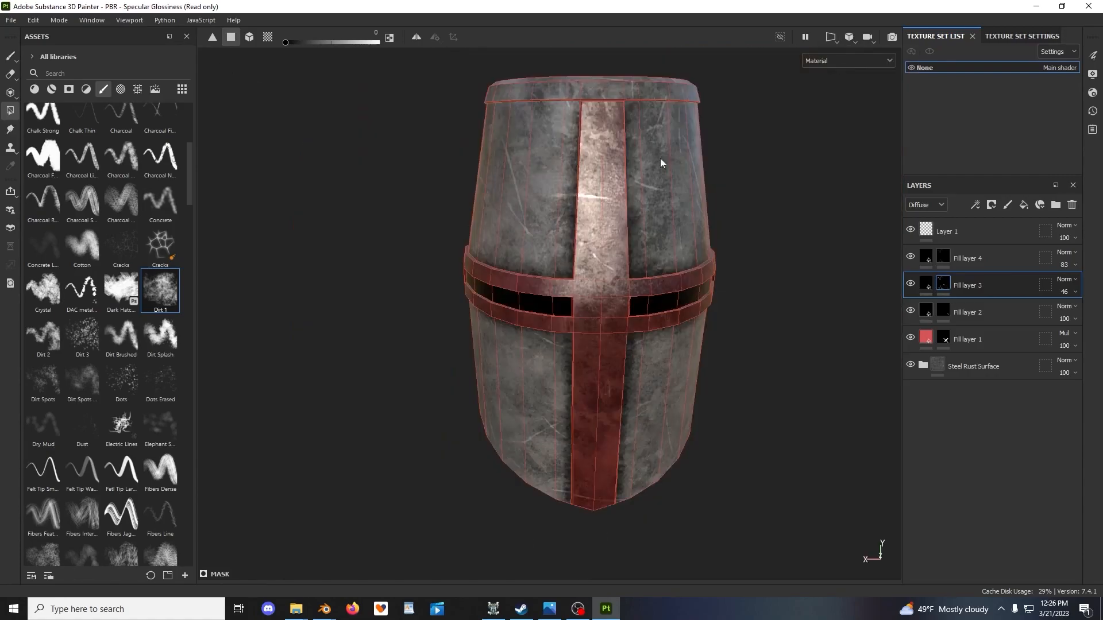
click(11, 56)
mouse_move(460, 212)
alt+mouse_down()
mouse_move(554, 385)
mouse_move(796, 287)
mouse_move(691, 320)
mouse_move(667, 293)
mouse_move(742, 322)
alt+mouse_up()
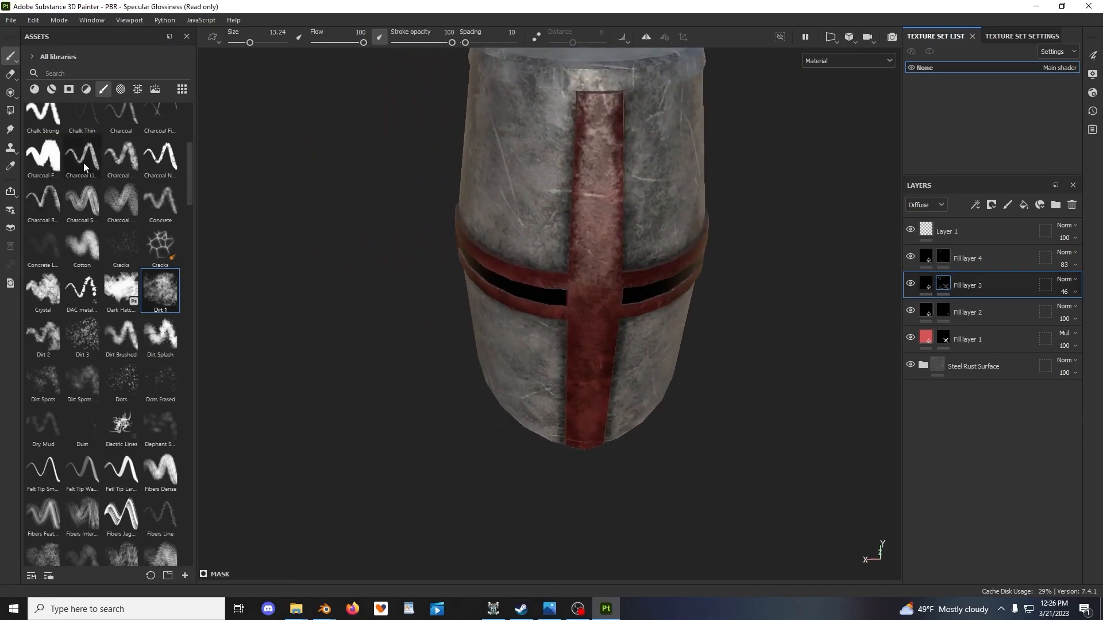
scroll(108, 186, up, 5)
scroll(163, 325, down, 3)
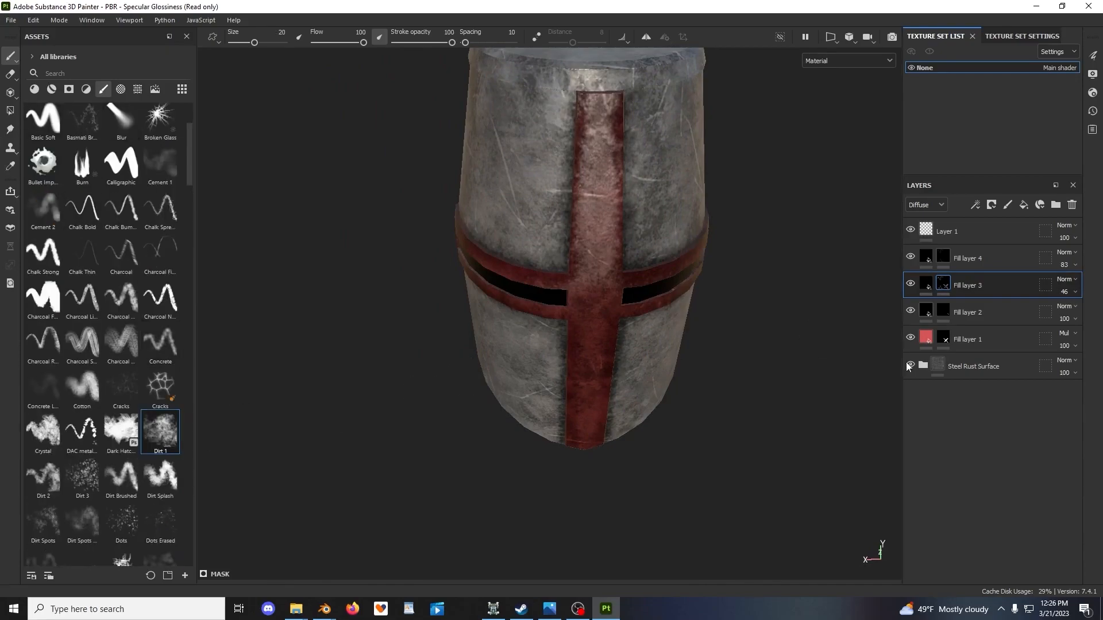
Set the Dirt 1 brush's grayscale to 0 and its size to 24.71 for Fill layer 3's mask
scroll(893, 328, up, 2)
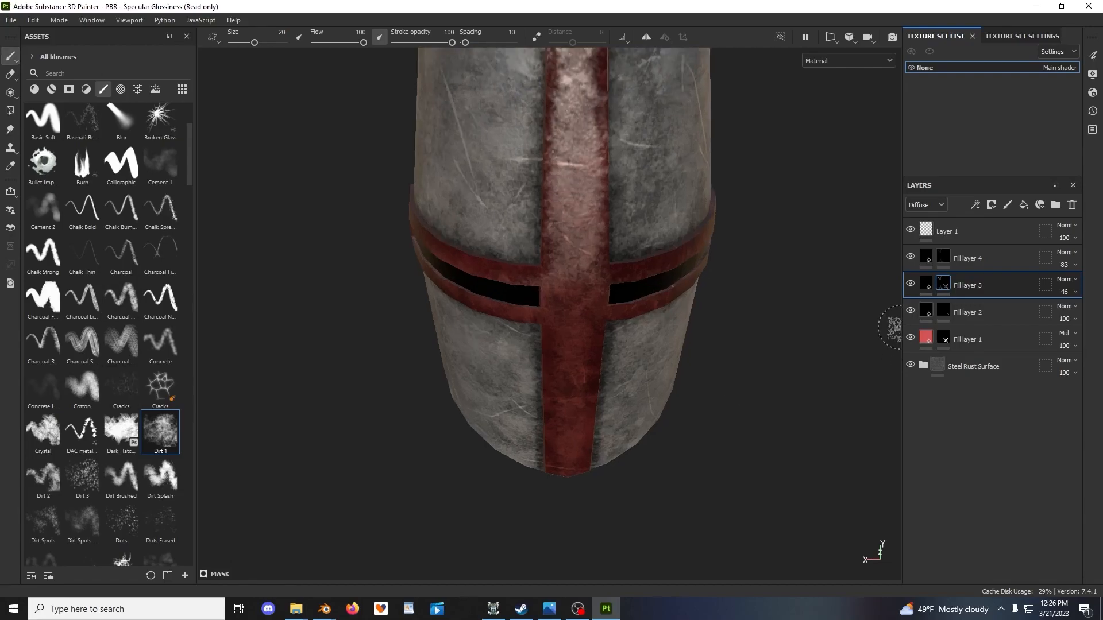
scroll(615, 341, up, 2)
ctrl+right_drag(549, 343, 564, 344)
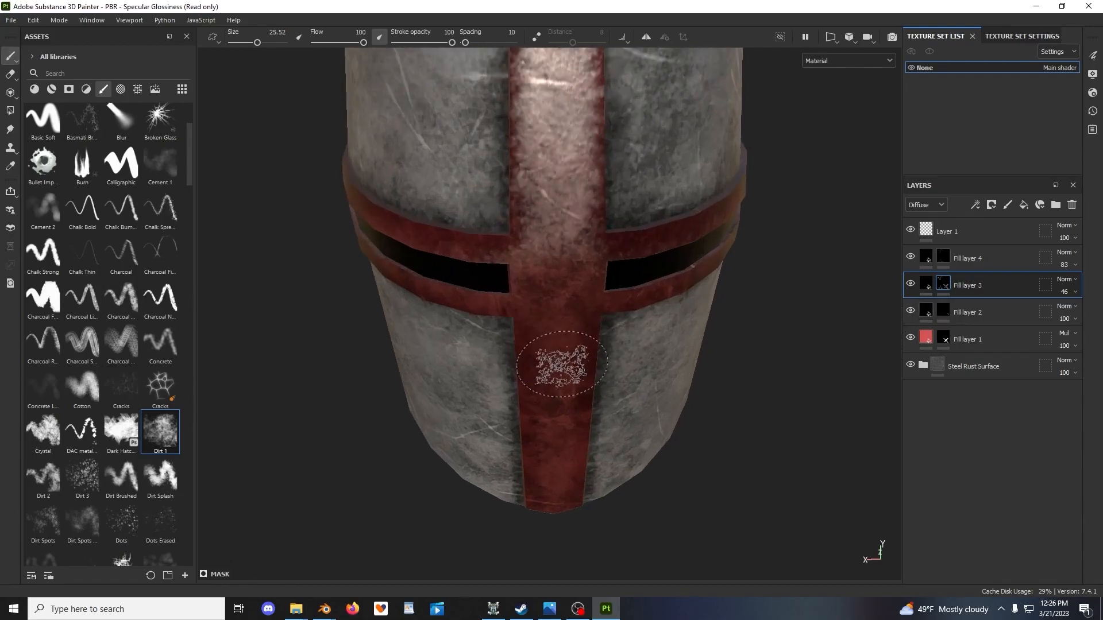
alt+drag(651, 348, 647, 317)
right_click(735, 240)
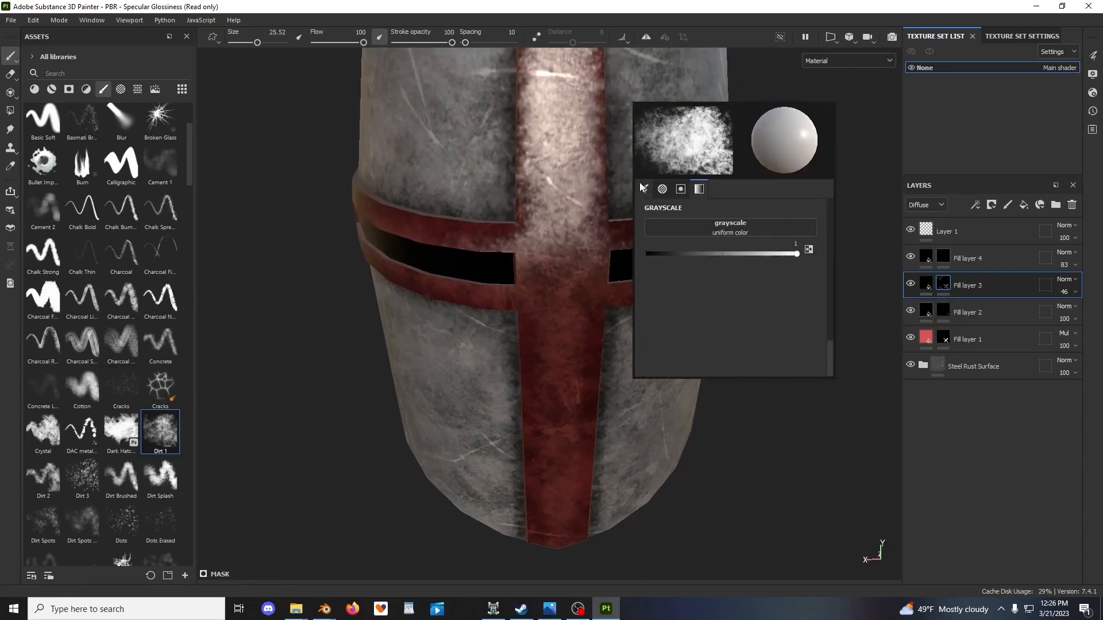
drag(693, 253, 639, 255)
scroll(600, 295, down, 2)
alt+drag(591, 311, 576, 300)
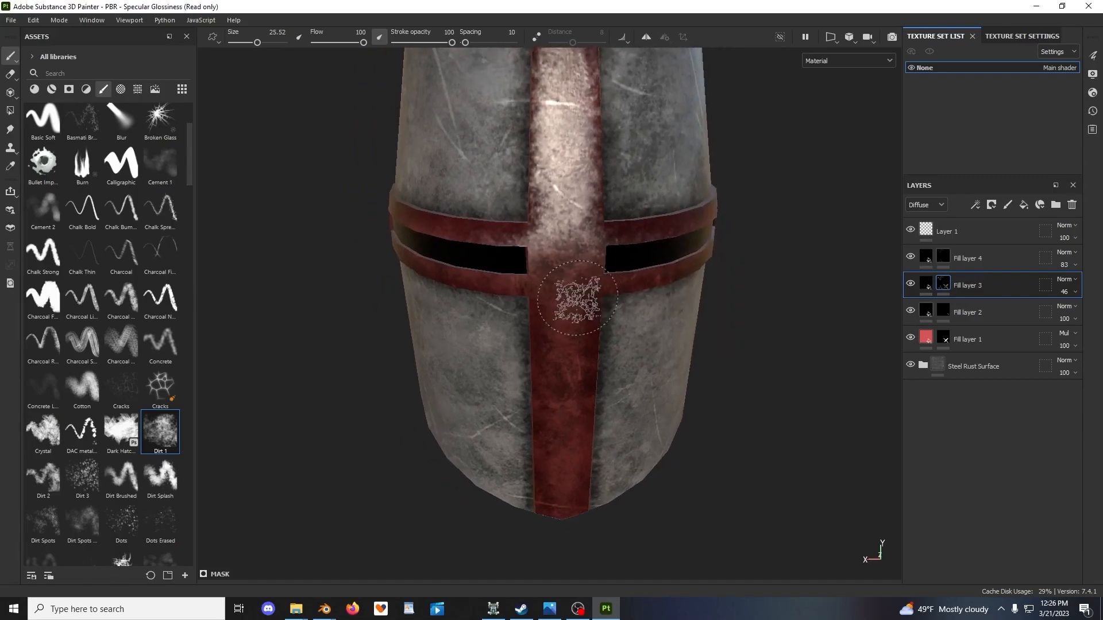
mouse_move(264, 86)
ctrl+right_down()
mouse_move(247, 86)
mouse_move(257, 86)
ctrl+right_up()
alt+middle_drag(442, 245, 420, 216)
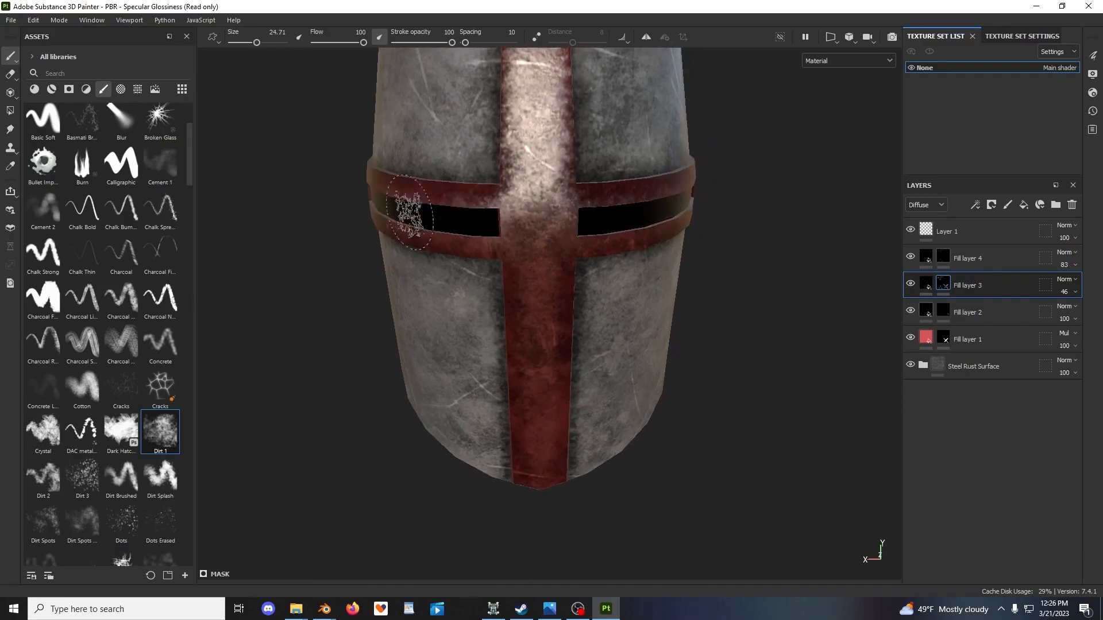
key(ctrl)
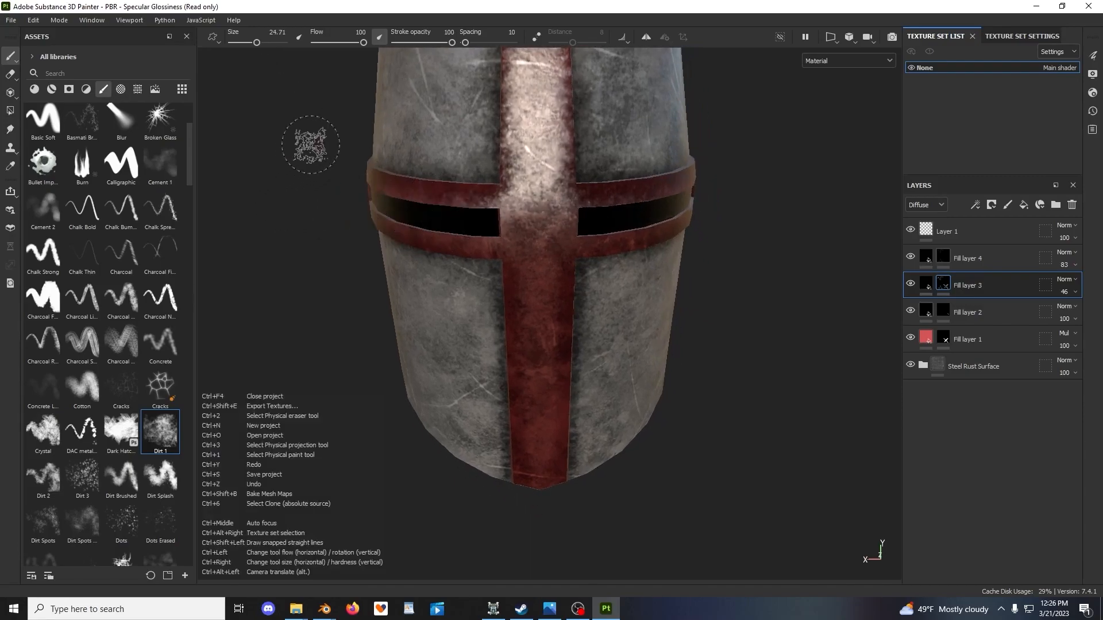
Set the Dirt 1 brush's size to 19.4 and lower its jitter for painting in Fill layer 3's mask
mouse_move(310, 143)
ctrl+right_down()
mouse_move(324, 143)
mouse_move(299, 144)
ctrl+right_up()
scroll(540, 230, up, 3)
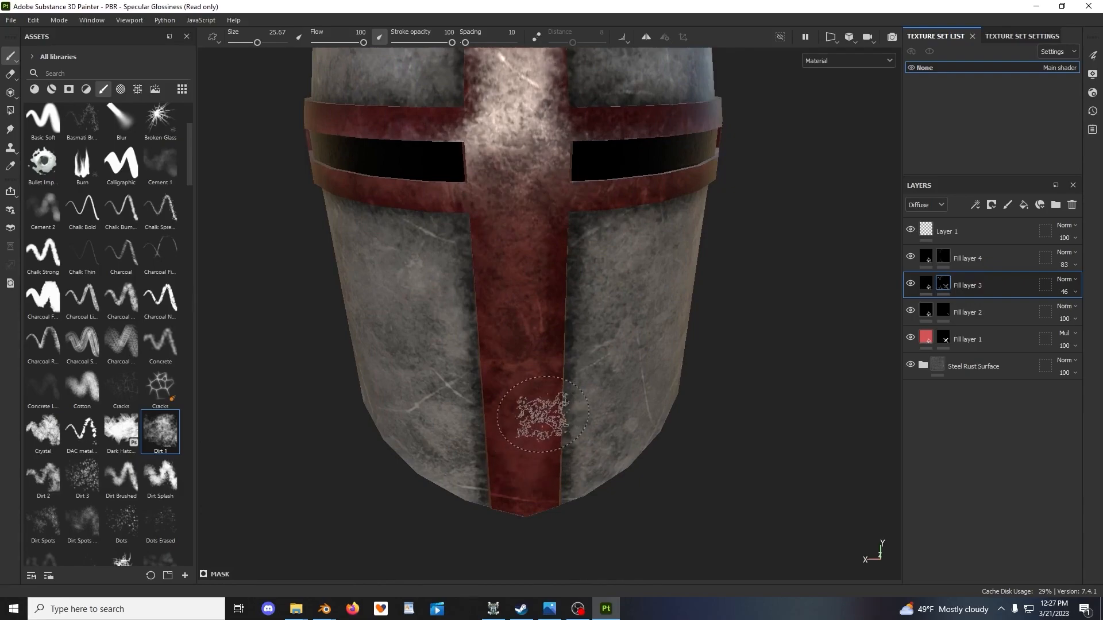
ctrl+right_drag(501, 294, 489, 294)
right_click(500, 294)
scroll(544, 306, up, 3)
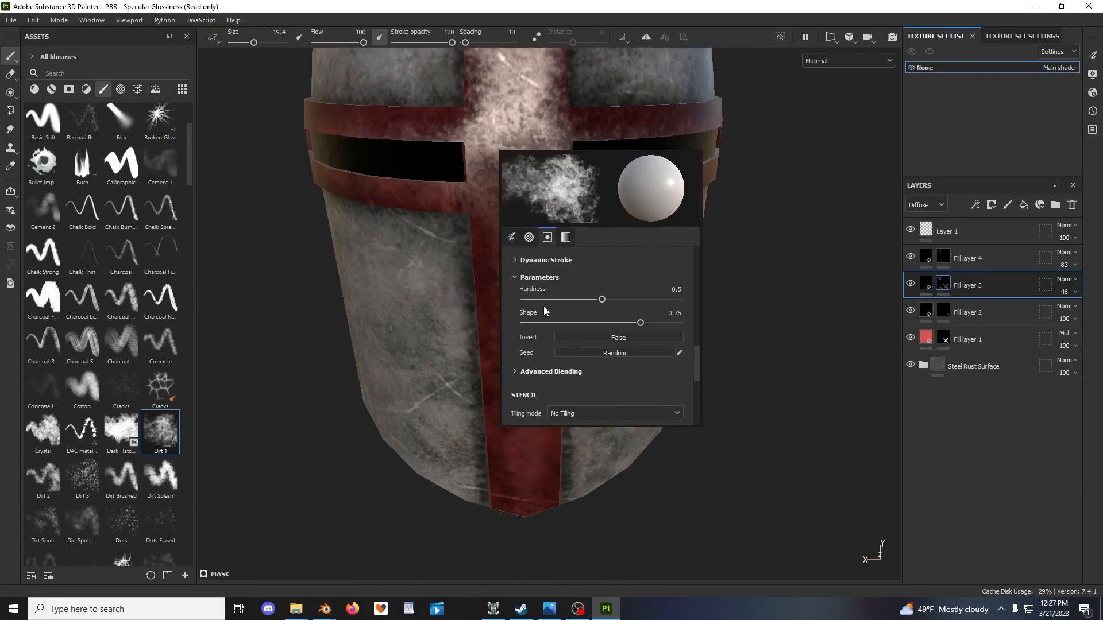
scroll(543, 308, up, 3)
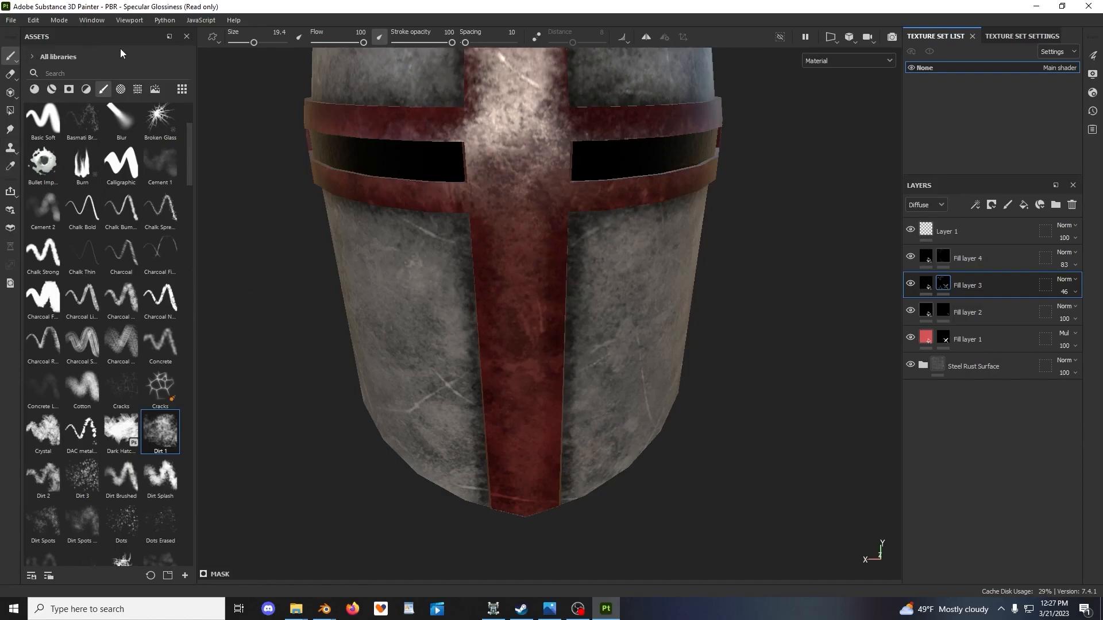
scroll(119, 162, down, 3)
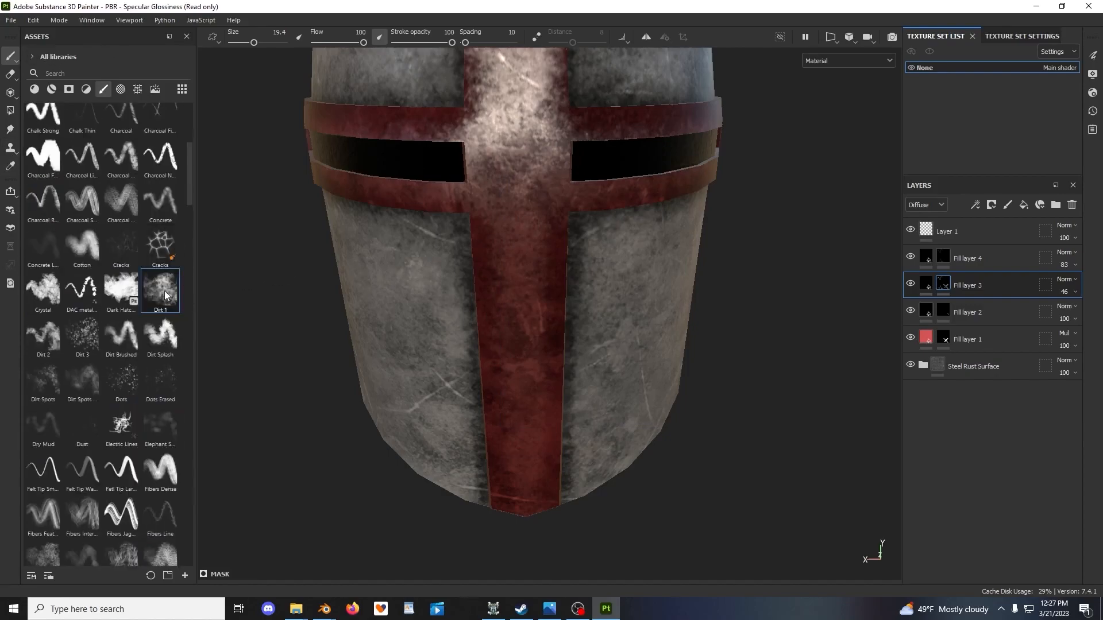
right_click(296, 217)
scroll(354, 284, down, 3)
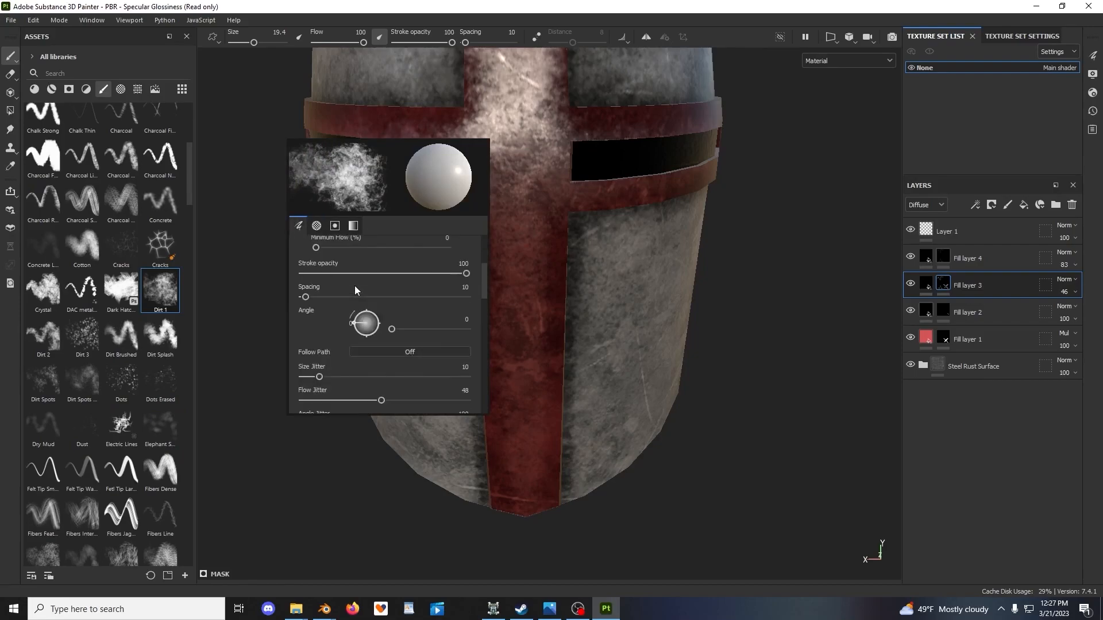
scroll(355, 287, down, 2)
click(338, 379)
drag(339, 379, 300, 384)
click(263, 378)
Paint Dirt 1 strokes with grayscale 0 over the cross's lower arm in Fill layer 3's mask to thin the dirt
alt+drag(562, 313, 565, 362)
scroll(533, 299, up, 3)
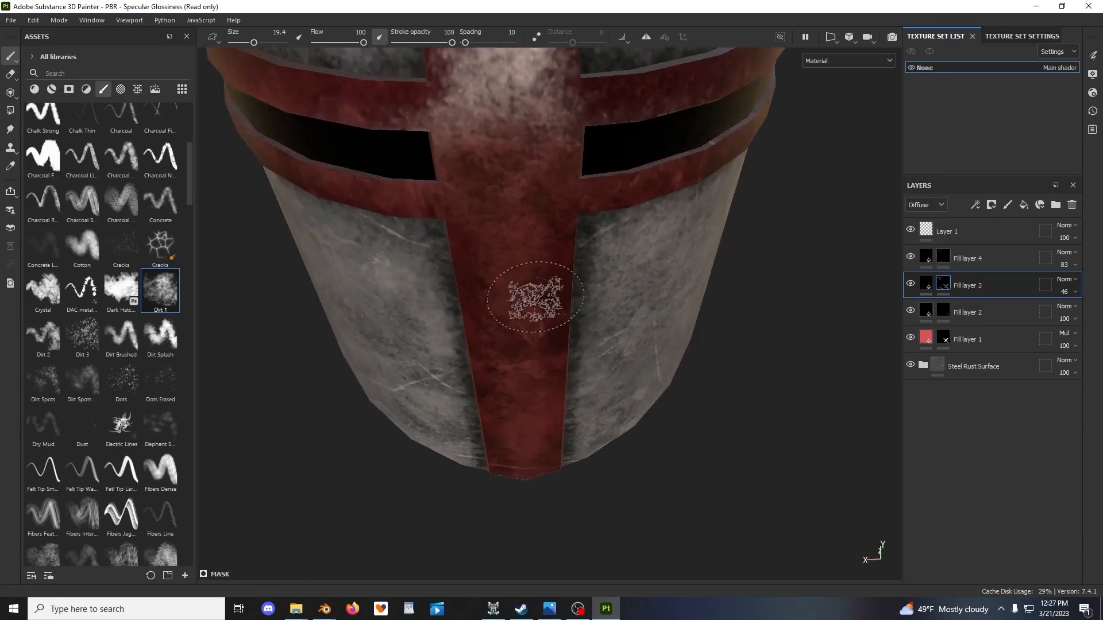
alt+drag(532, 298, 548, 295)
drag(518, 232, 500, 228)
mouse_move(522, 370)
mouse_down()
mouse_move(524, 388)
mouse_move(522, 275)
mouse_up()
Enable symmetry and paint straight dirt-clearing strokes down the cross's lower arm to its tip
click(647, 37)
click(502, 111)
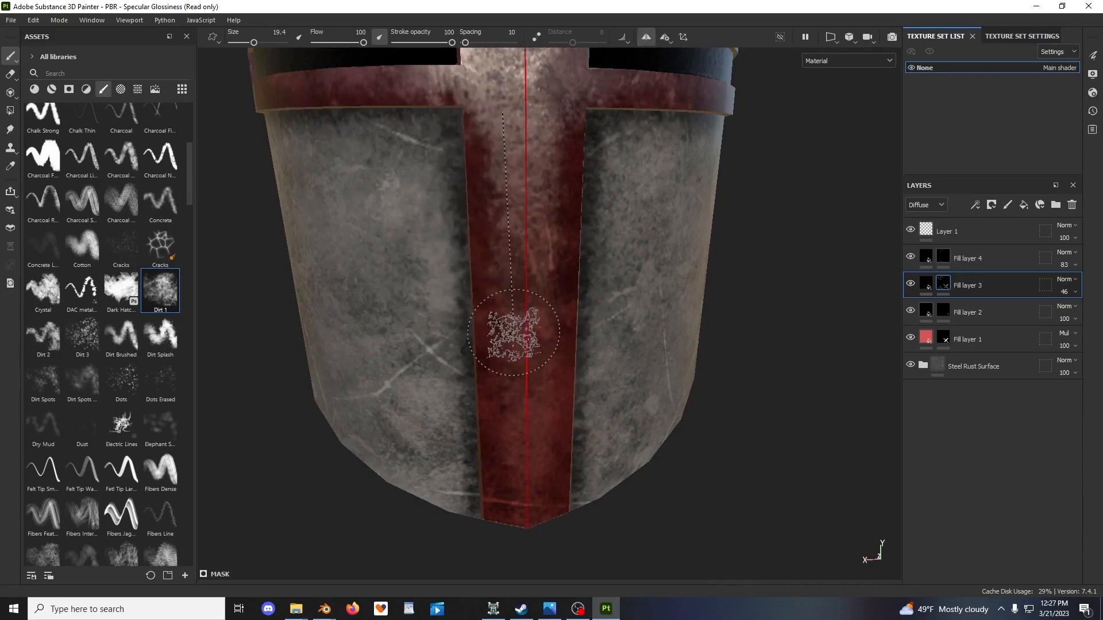
shift+click(516, 334)
alt+drag(516, 333, 513, 283)
alt+middle_drag(513, 283, 521, 239)
click(524, 228)
shift+click(545, 453)
mouse_move(546, 453)
alt+mouse_down()
mouse_move(546, 352)
mouse_move(554, 374)
mouse_move(525, 480)
alt+mouse_up()
mouse_move(522, 230)
alt+mouse_down()
mouse_move(546, 308)
mouse_move(521, 224)
alt+mouse_up()
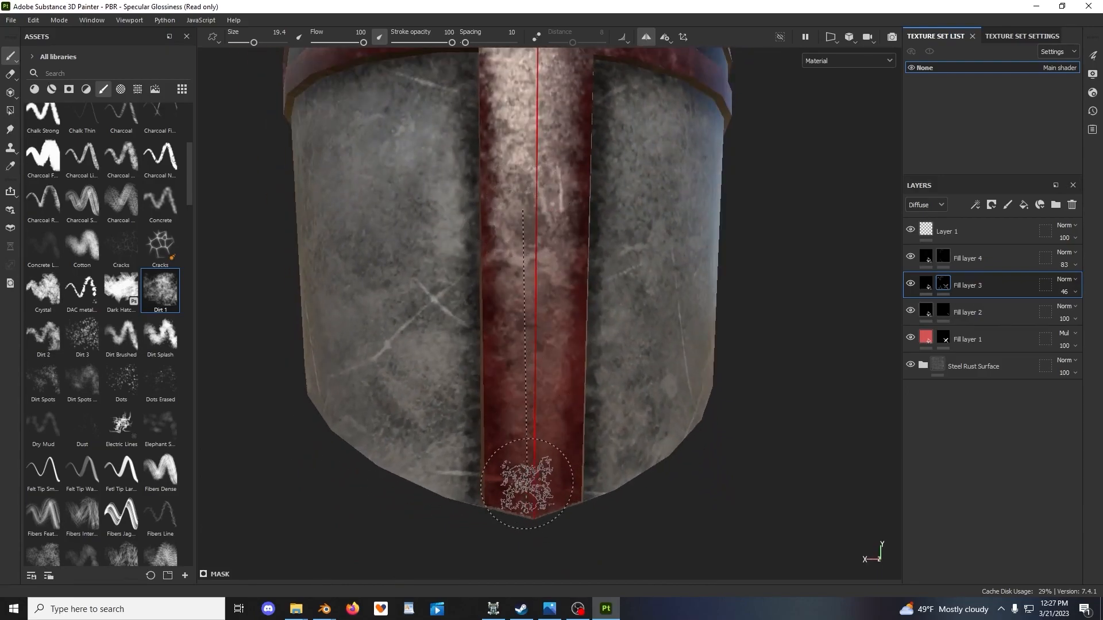
Reduce the brush size to 11.58 and clear dirt from the red bands around the visor slit, out to their ends
mouse_move(544, 244)
alt+middle_down()
mouse_move(592, 325)
mouse_move(646, 483)
alt+middle_up()
alt+drag(634, 286, 670, 317)
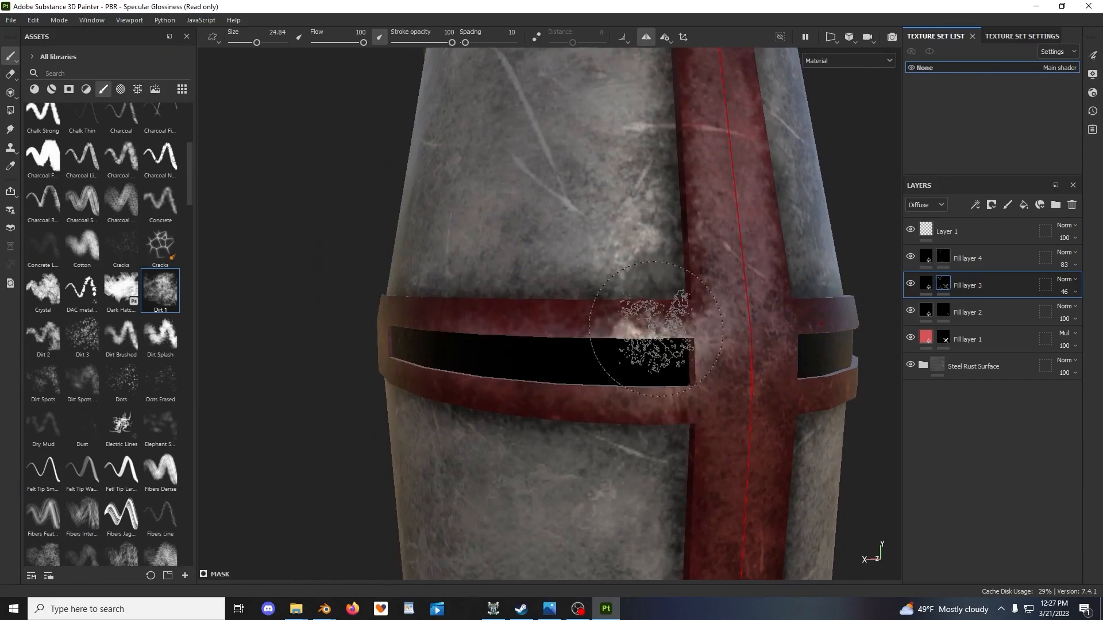
ctrl+right_drag(651, 326, 644, 327)
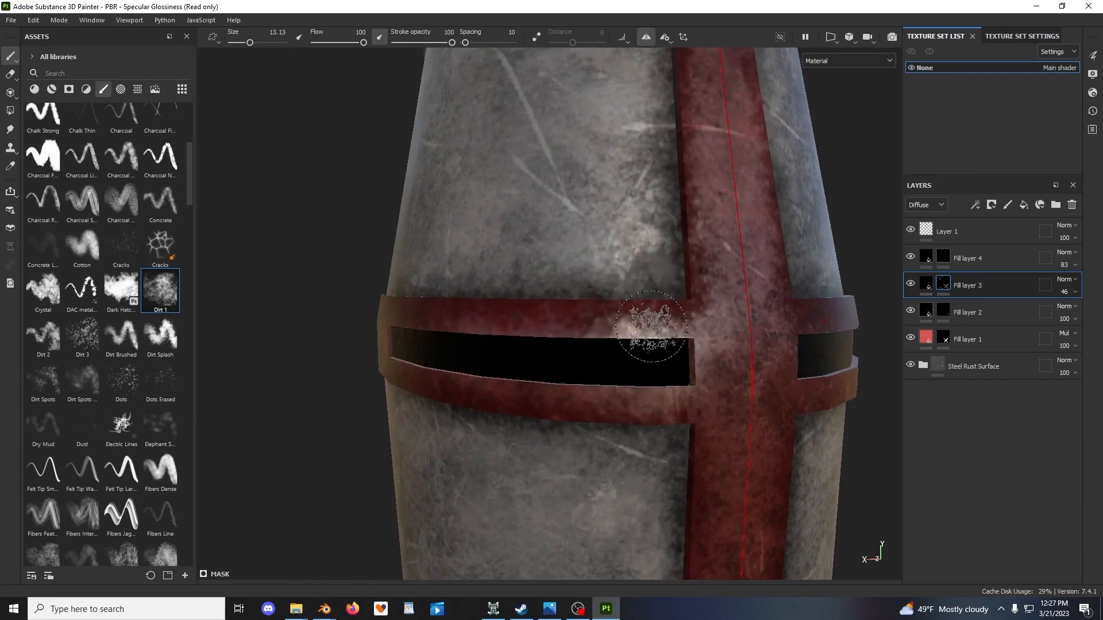
mouse_move(651, 326)
mouse_down()
mouse_move(699, 341)
mouse_move(529, 330)
mouse_move(680, 353)
mouse_up()
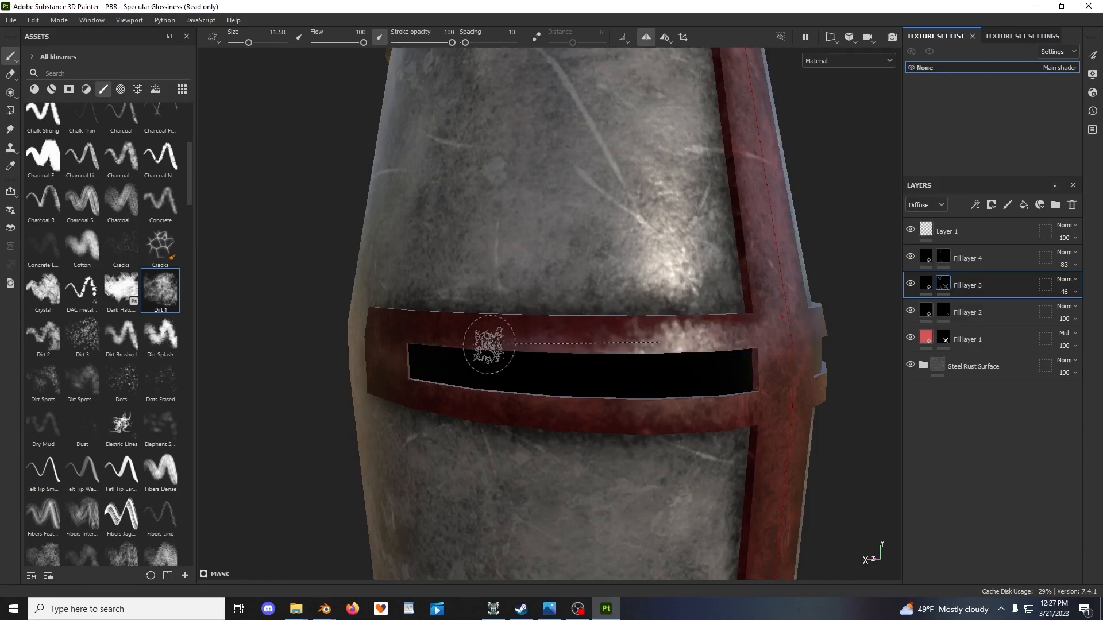
alt+drag(467, 344, 628, 350)
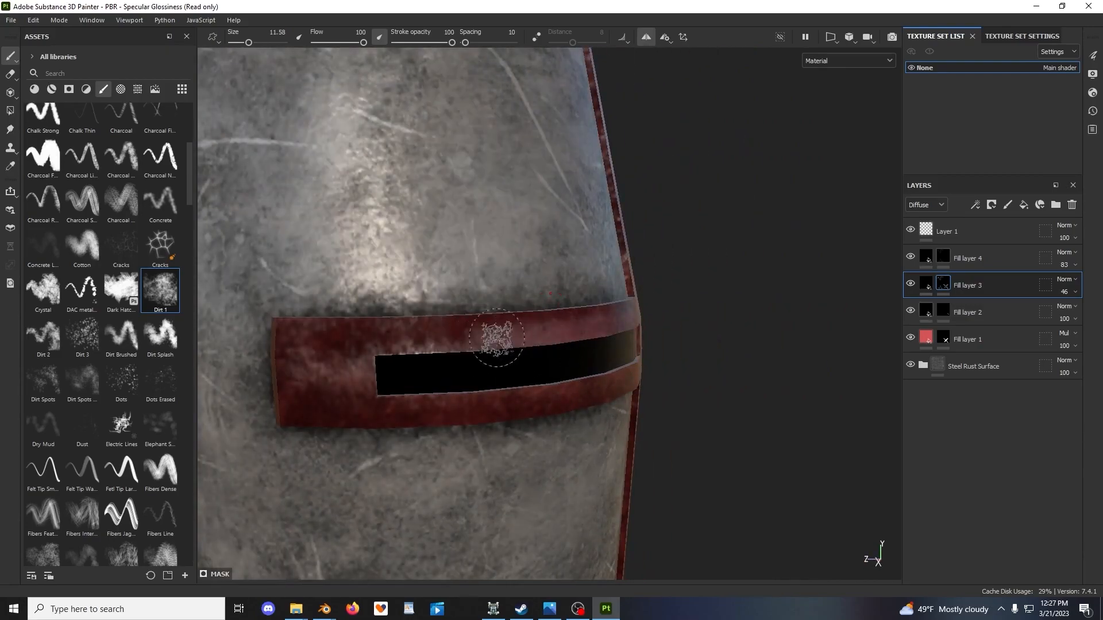
mouse_move(315, 347)
mouse_down()
mouse_move(310, 393)
mouse_move(480, 386)
mouse_move(371, 381)
mouse_up()
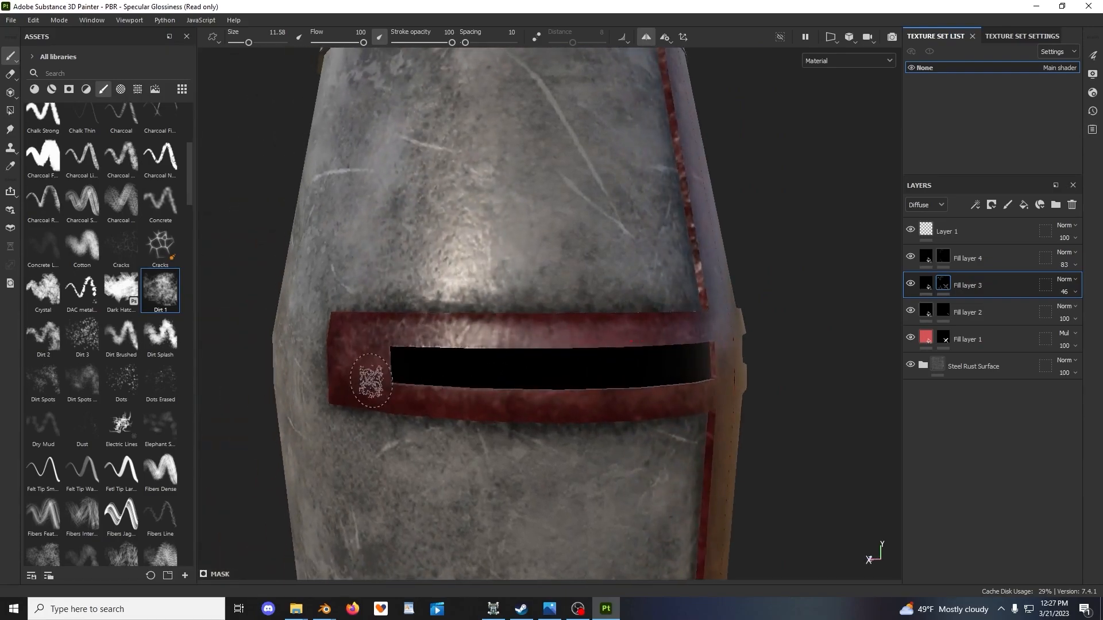
alt+drag(708, 390, 570, 345)
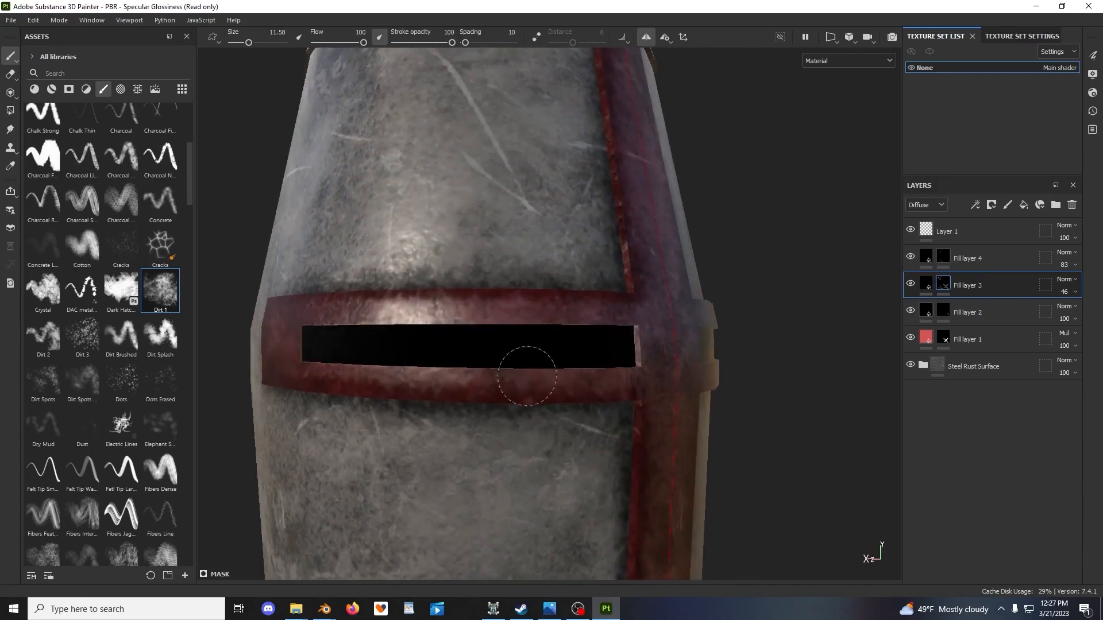
mouse_move(645, 369)
alt+mouse_down()
mouse_move(684, 377)
mouse_move(665, 261)
mouse_move(638, 346)
alt+mouse_up()
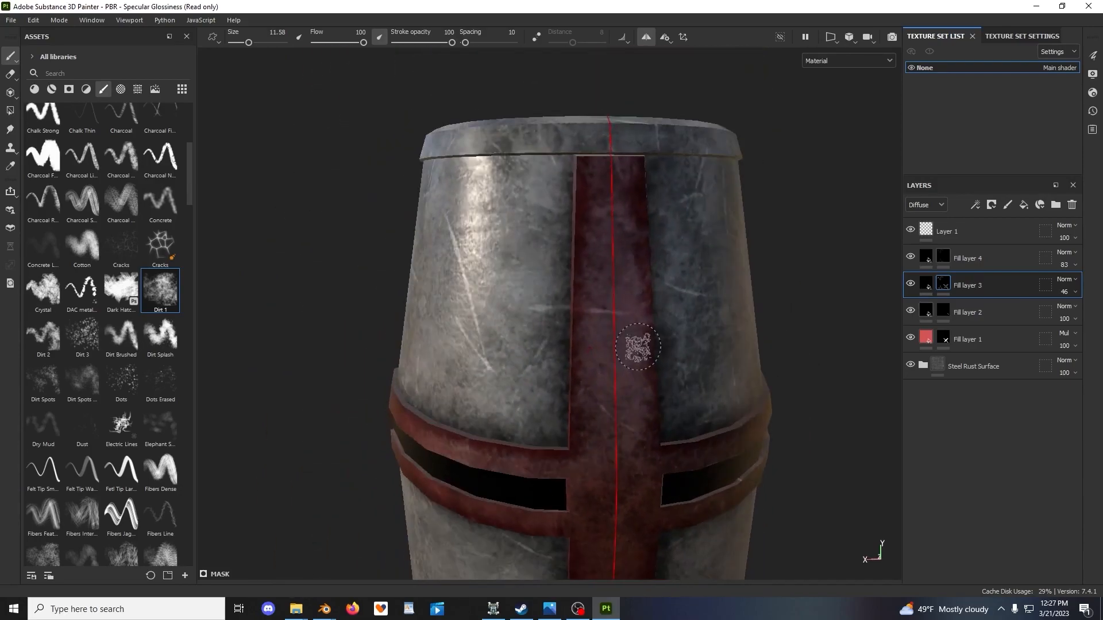
Examine the cleaned cross and visor bands on the whole helmet from several angles
mouse_move(659, 291)
alt+mouse_down()
mouse_move(666, 392)
mouse_move(655, 277)
alt+mouse_up()
alt+right_drag(655, 276, 653, 322)
alt+drag(652, 322, 640, 289)
alt+right_drag(640, 289, 688, 324)
scroll(688, 324, down, 2)
mouse_move(688, 324)
alt+mouse_down()
mouse_move(701, 409)
mouse_move(680, 319)
mouse_move(719, 320)
mouse_move(743, 347)
mouse_move(777, 357)
alt+mouse_up()
scroll(680, 319, up, 2)
shift+right_drag(777, 357, 552, 283)
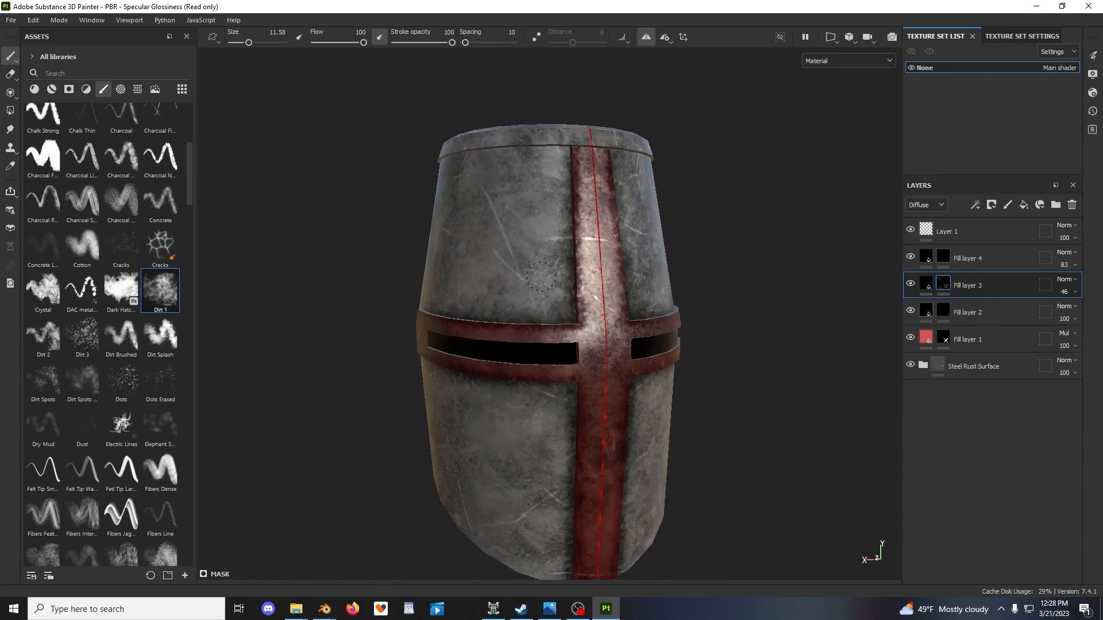
scroll(649, 338, up, 2)
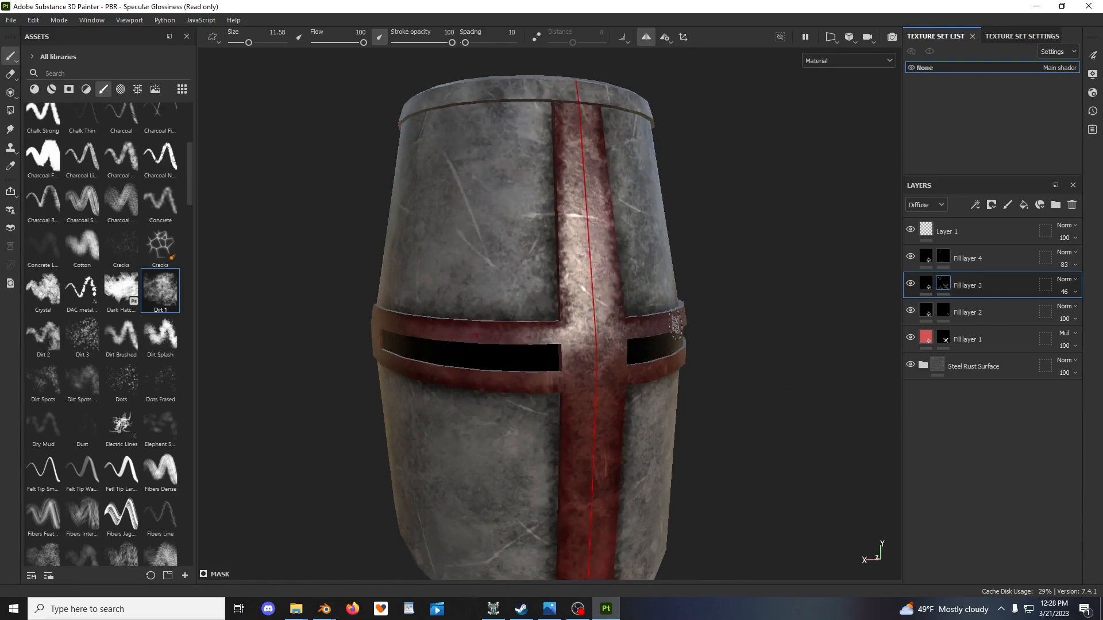
Enable the specular channel on Fill layer 1 and set its uniform colour to black, 000000
click(912, 340)
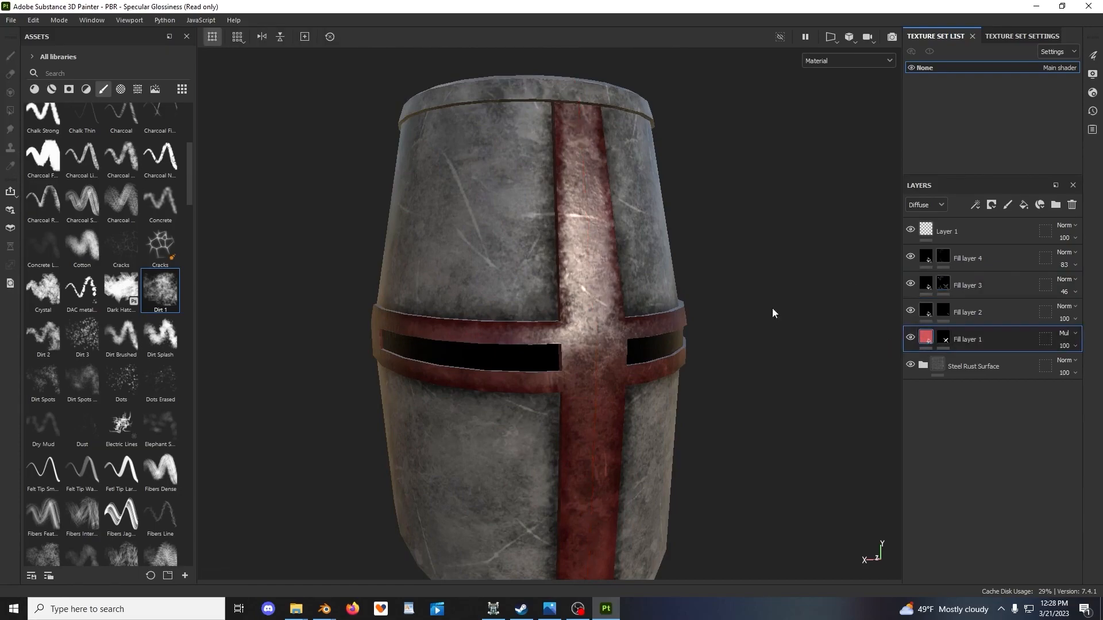
right_click(730, 246)
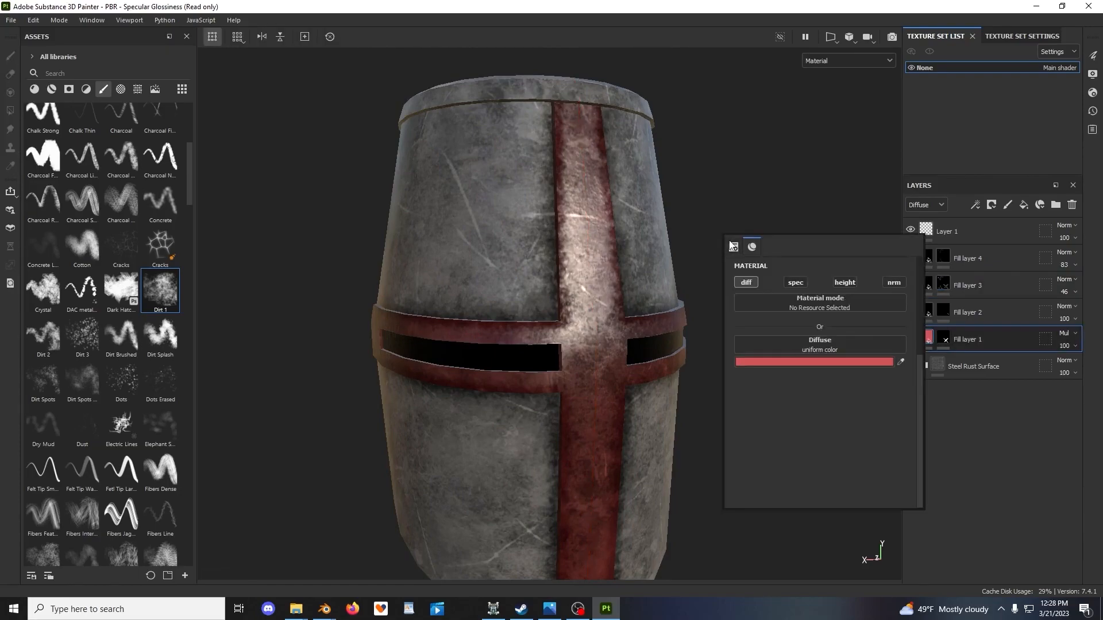
click(794, 283)
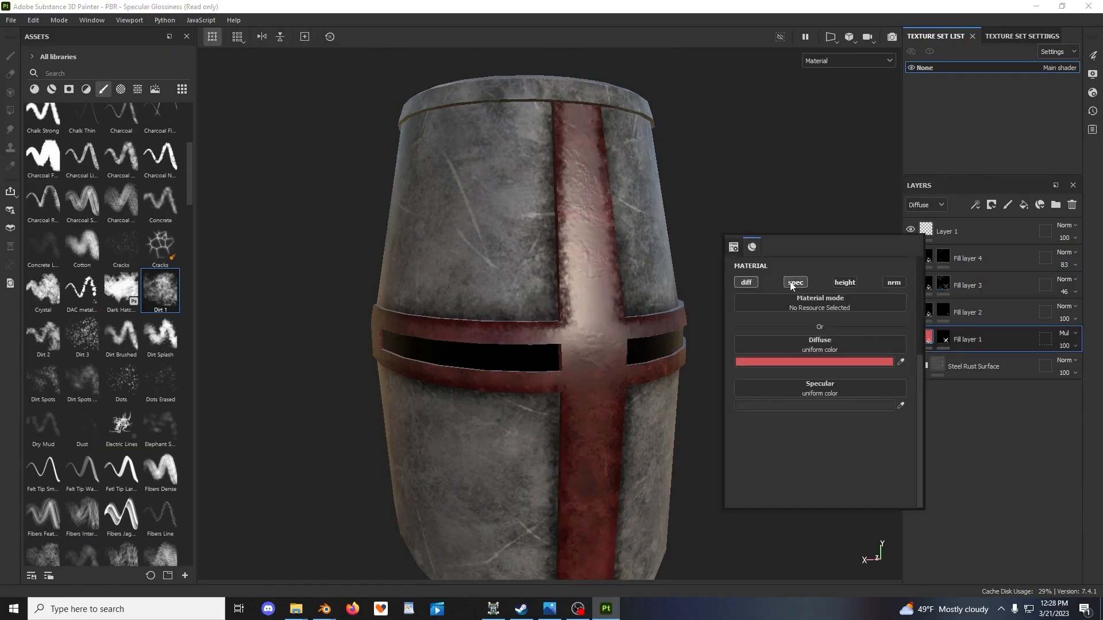
click(809, 406)
drag(852, 513, 823, 517)
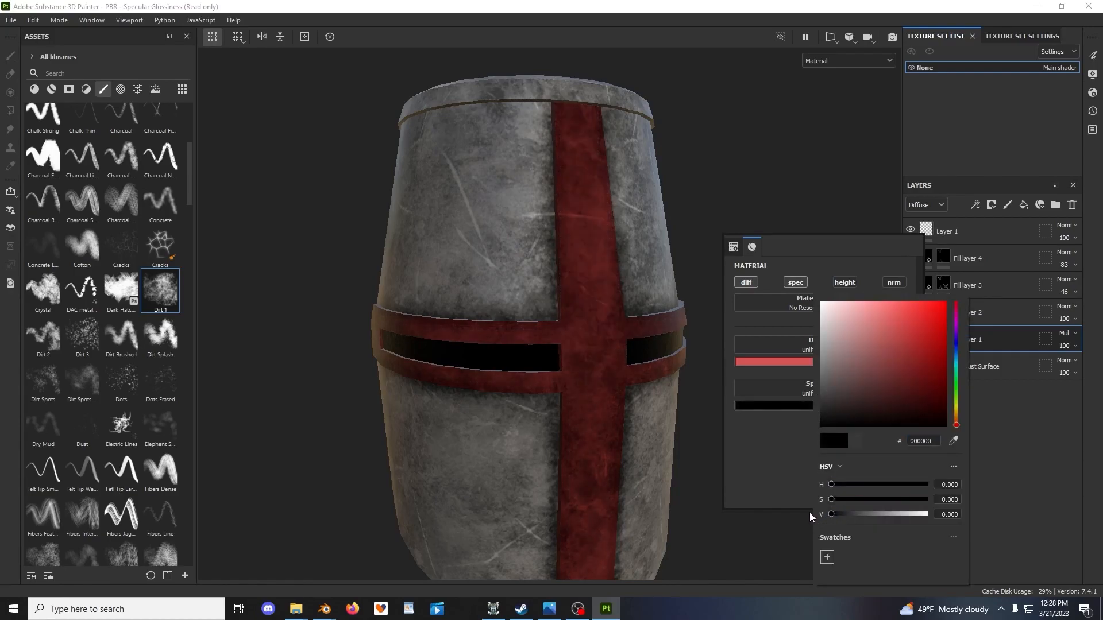
click(742, 174)
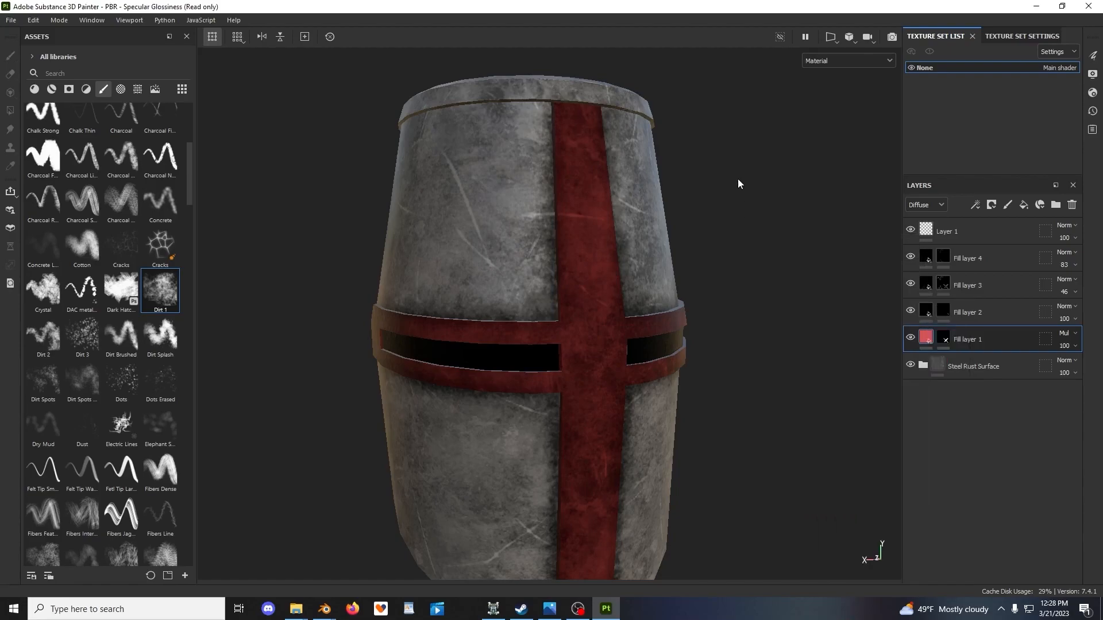
Examine how the red cross reflects under changed lighting and from different distances
shift+right_drag(775, 337, 773, 366)
scroll(746, 345, down, 3)
alt+middle_drag(704, 312, 688, 284)
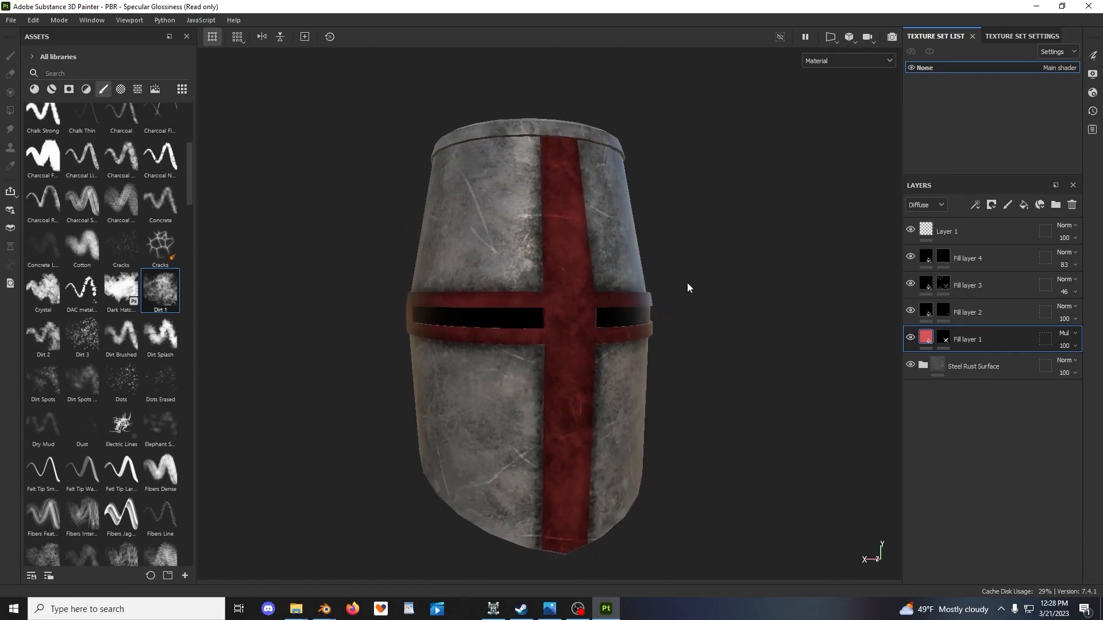
scroll(687, 283, up, 2)
alt+drag(687, 282, 670, 308)
alt+middle_drag(670, 309, 697, 351)
scroll(697, 351, up, 1)
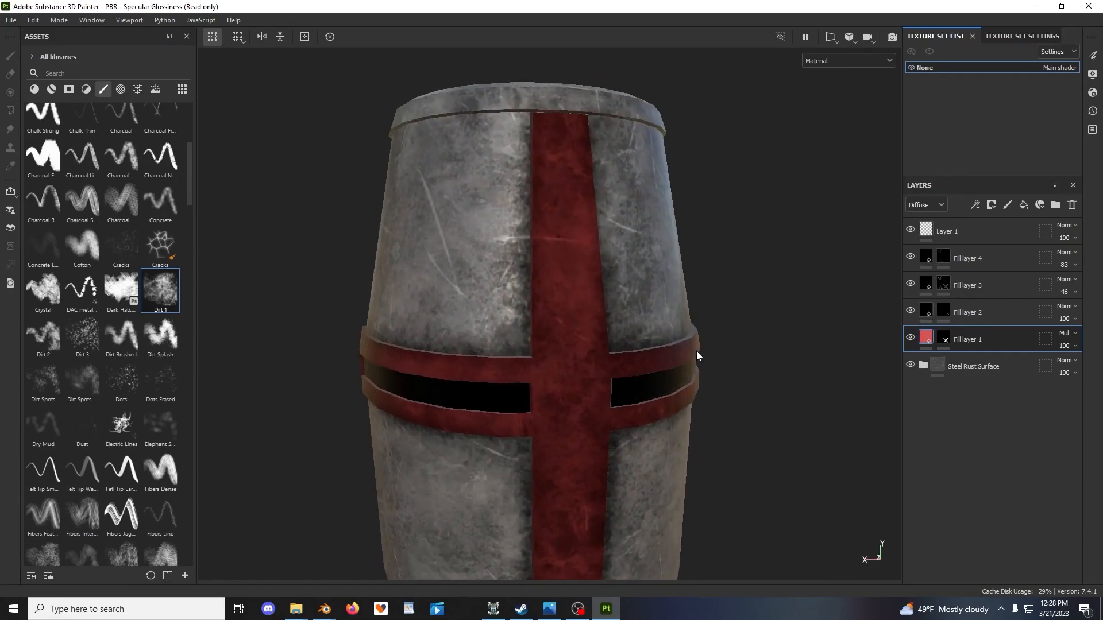
Switch the layer stack and the viewport to the Specular channel and lower Fill layer 1's specular opacity to 94
click(923, 207)
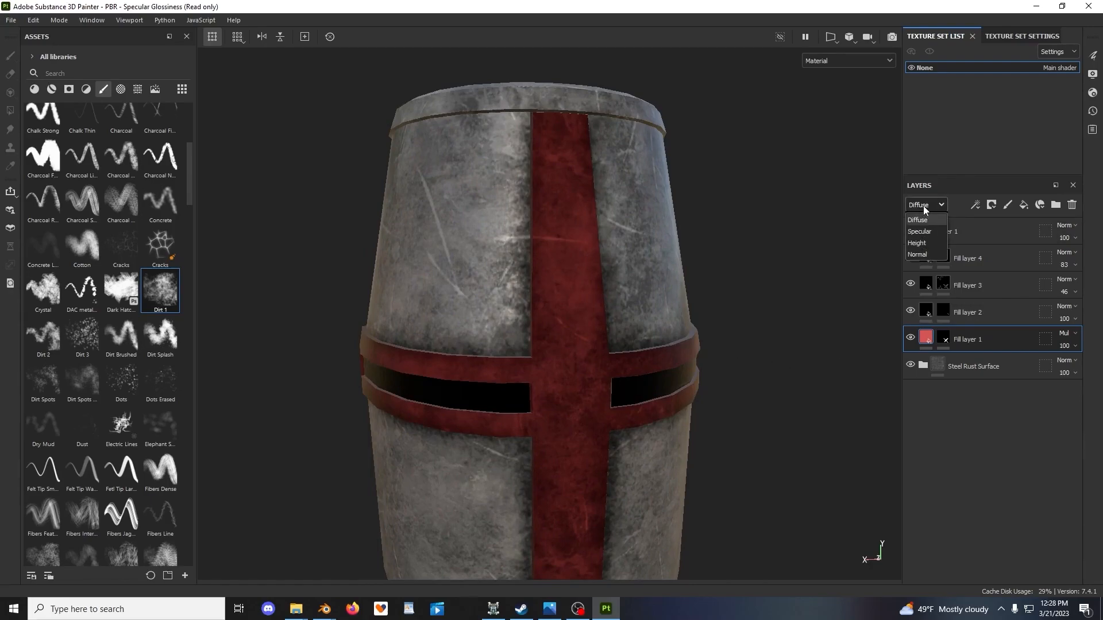
click(919, 232)
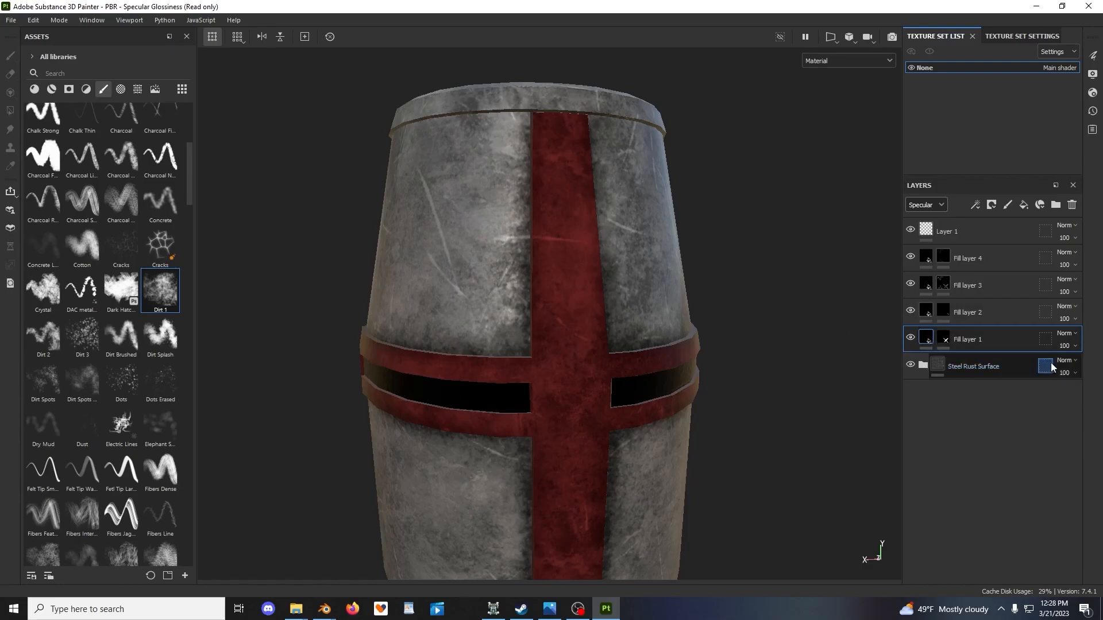
click(845, 61)
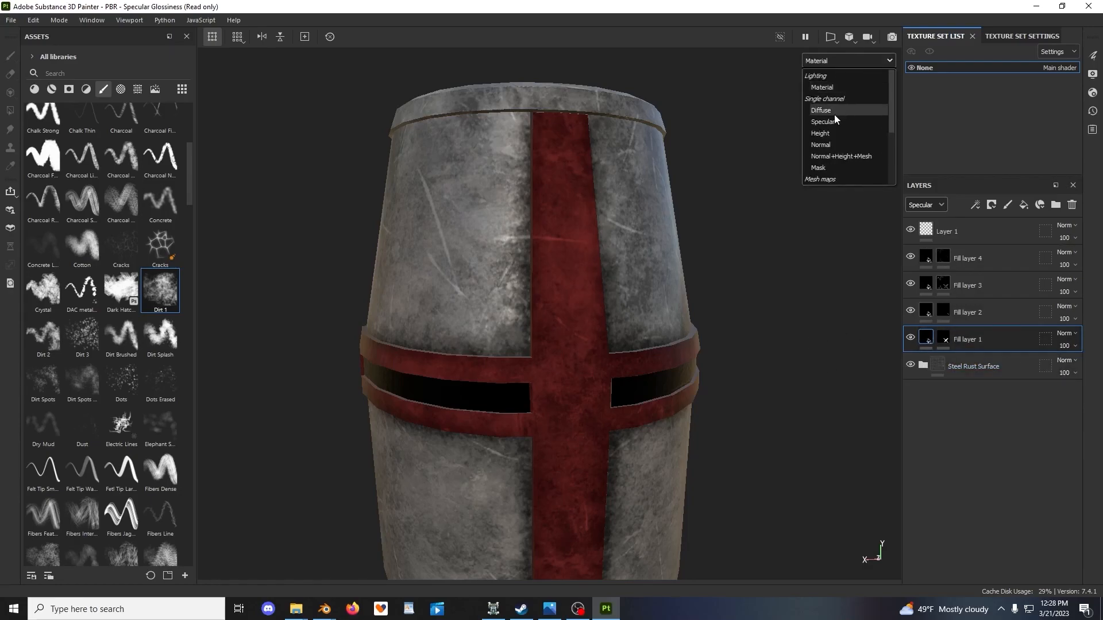
click(831, 122)
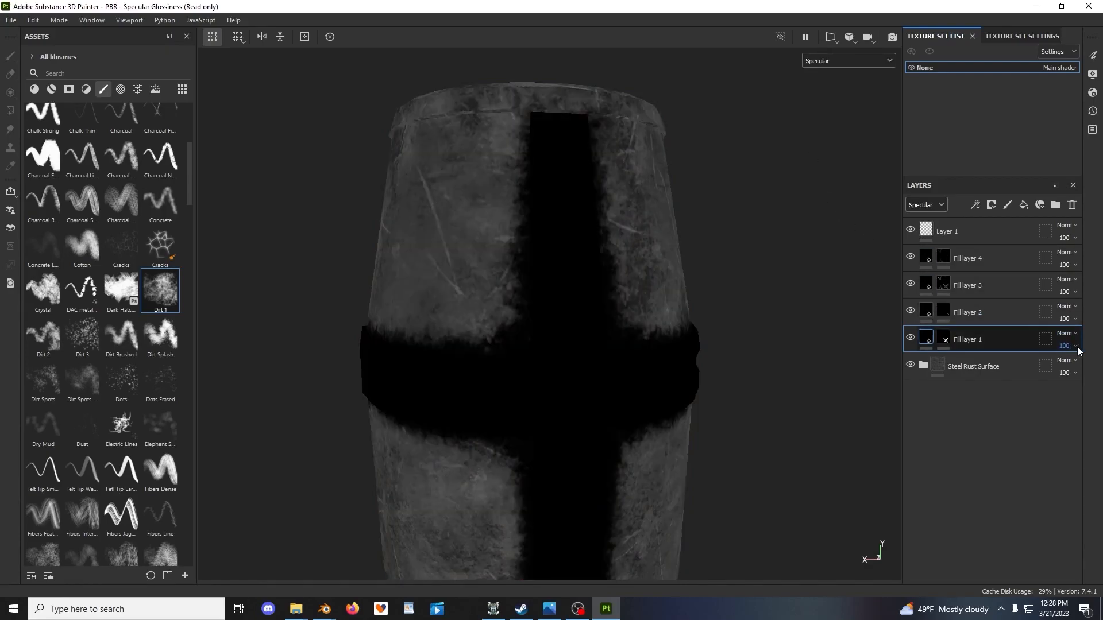
mouse_move(1097, 367)
mouse_down()
mouse_move(973, 379)
mouse_move(1094, 374)
mouse_up()
alt+drag(744, 249, 735, 255)
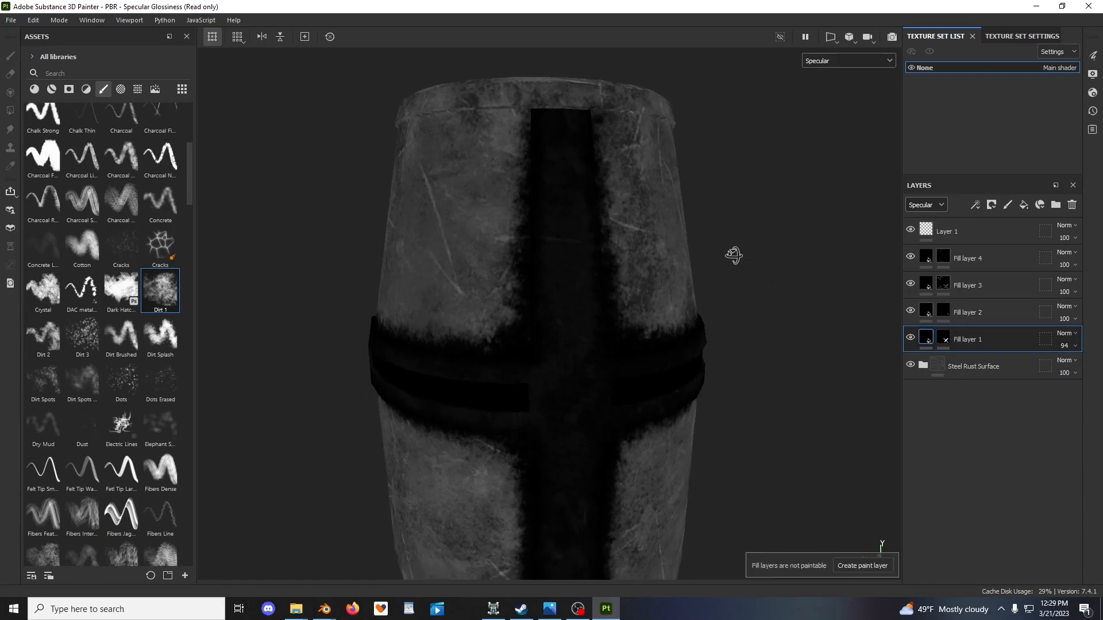
Return the viewport to Material display and check the cross's shine from several angles
click(839, 61)
click(830, 76)
mouse_move(698, 295)
alt+mouse_down()
mouse_move(661, 317)
mouse_move(729, 295)
mouse_move(711, 268)
mouse_move(716, 299)
mouse_move(735, 298)
mouse_move(637, 288)
mouse_move(765, 288)
mouse_move(677, 253)
mouse_move(524, 291)
mouse_move(664, 315)
mouse_move(596, 305)
alt+mouse_up()
mouse_move(595, 305)
alt+middle_down()
mouse_move(674, 308)
mouse_move(603, 316)
alt+middle_up()
alt+drag(603, 317, 629, 332)
scroll(615, 329, down, 2)
scroll(672, 293, up, 1)
alt+middle_drag(629, 332, 681, 299)
scroll(674, 302, up, 2)
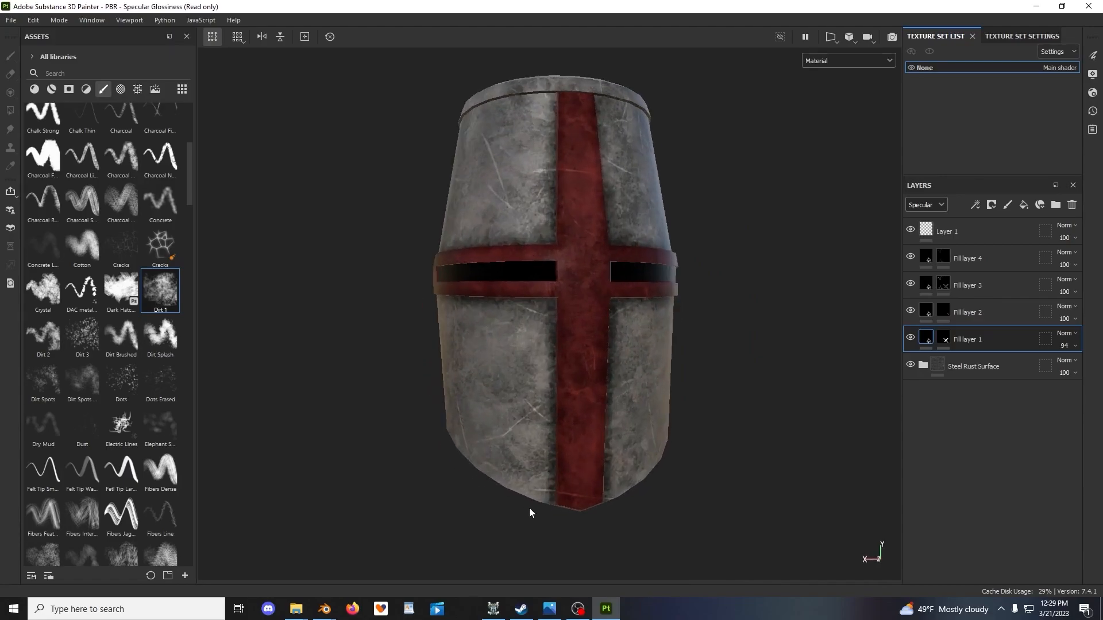
Switch to OpenBrf and study the metal, scratches and rivets of the helmets_new_f texture as a reference
click(495, 609)
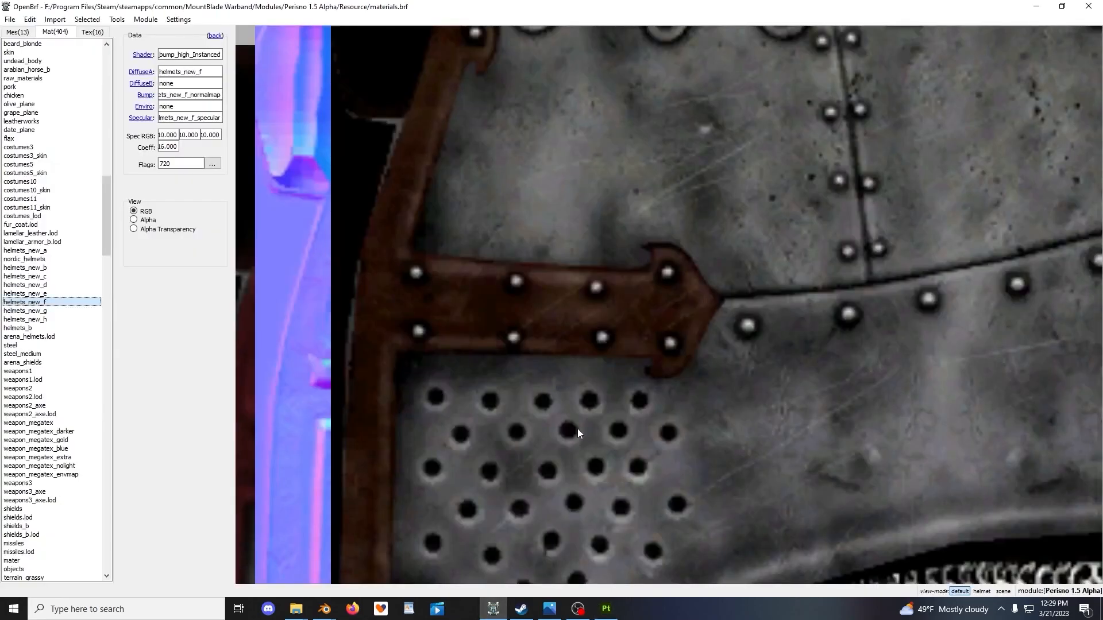
scroll(645, 330, down, 2)
scroll(644, 331, down, 1)
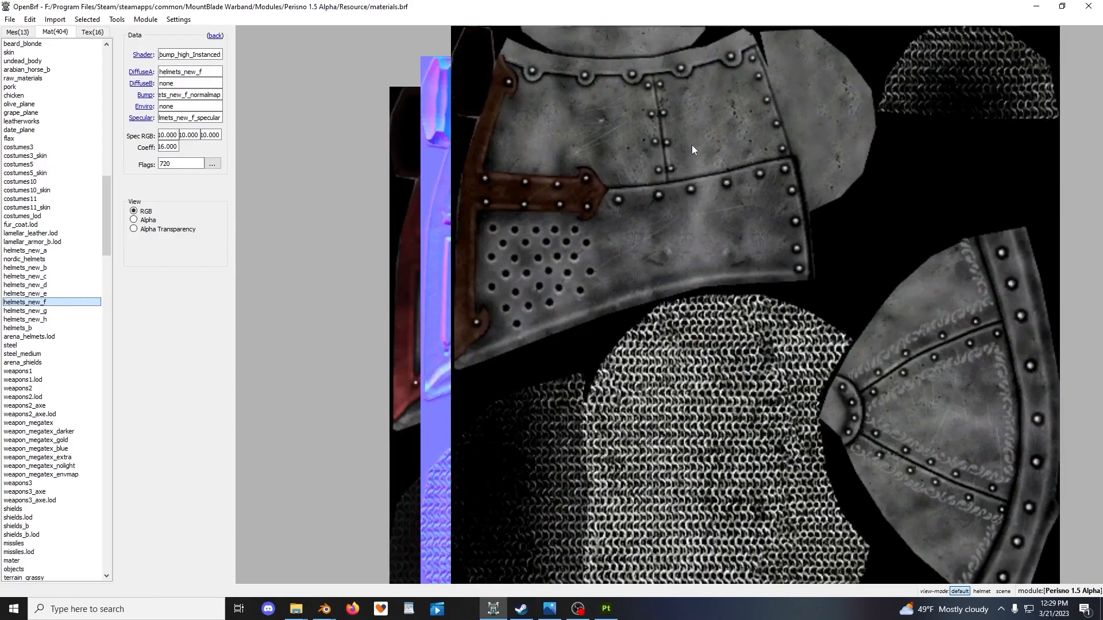
scroll(705, 154, up, 3)
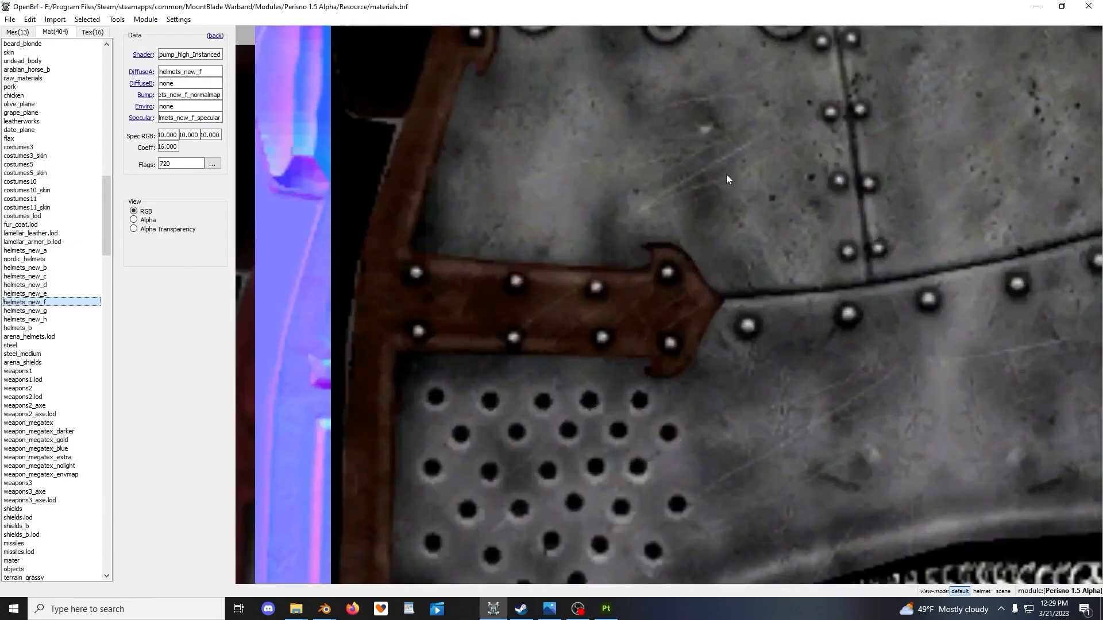
scroll(741, 182, down, 4)
scroll(728, 223, up, 1)
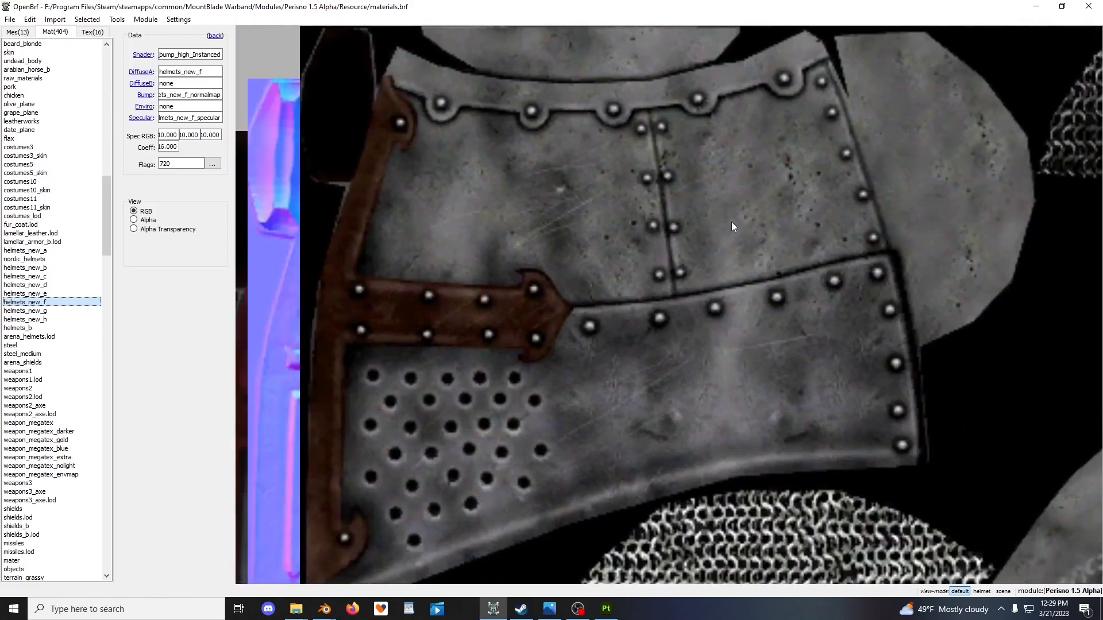
scroll(728, 224, down, 1)
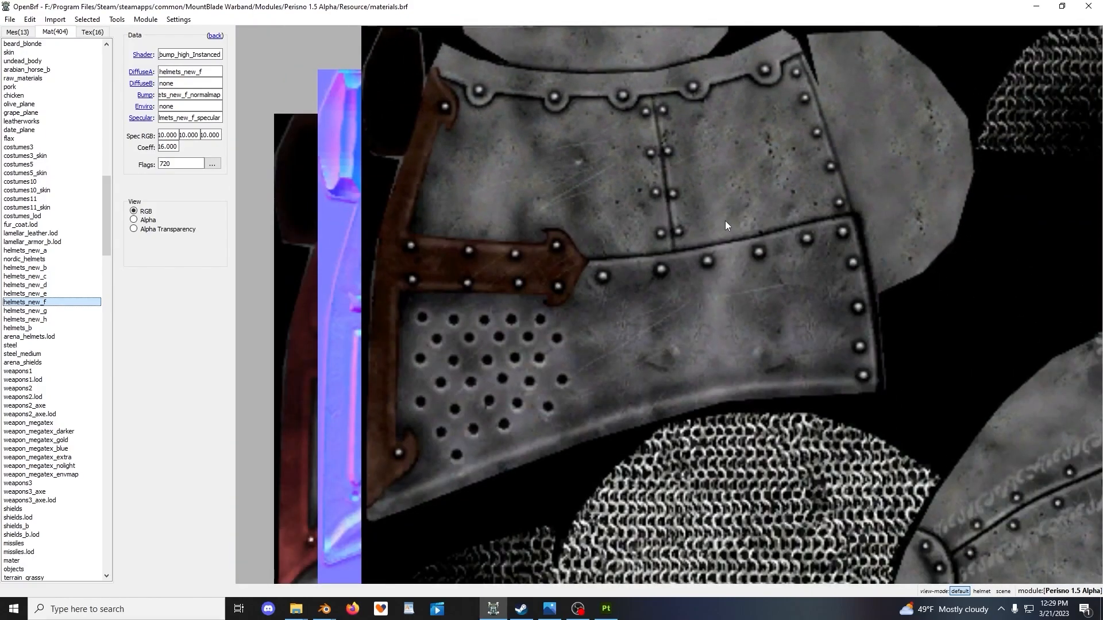
Open helmets_f.brf and display all of its helmet meshes together
scroll(725, 225, up, 1)
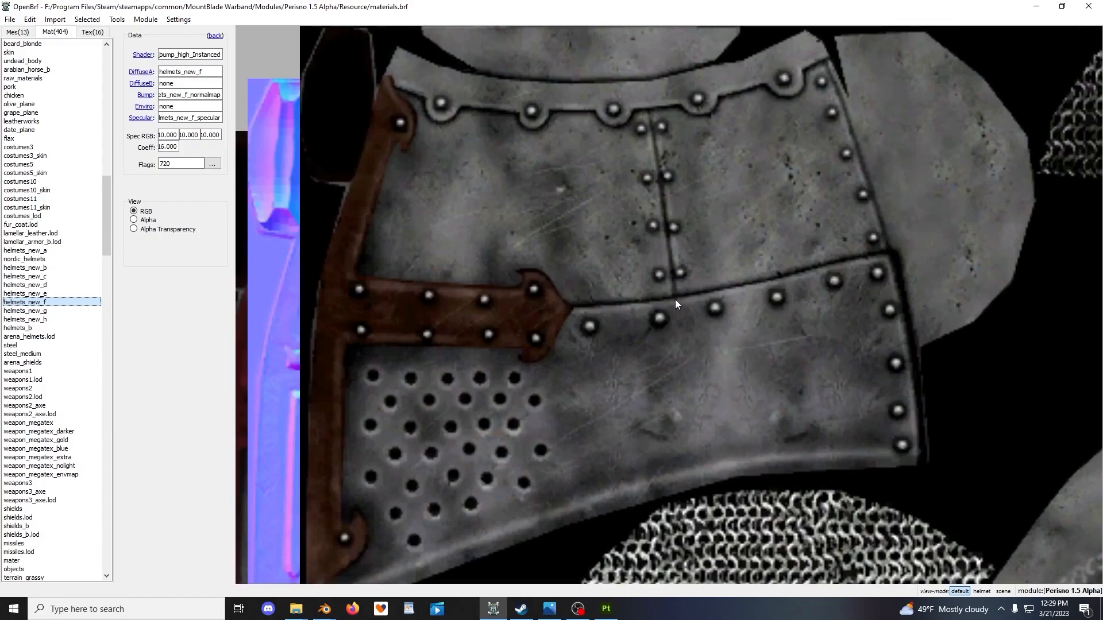
scroll(818, 257, down, 2)
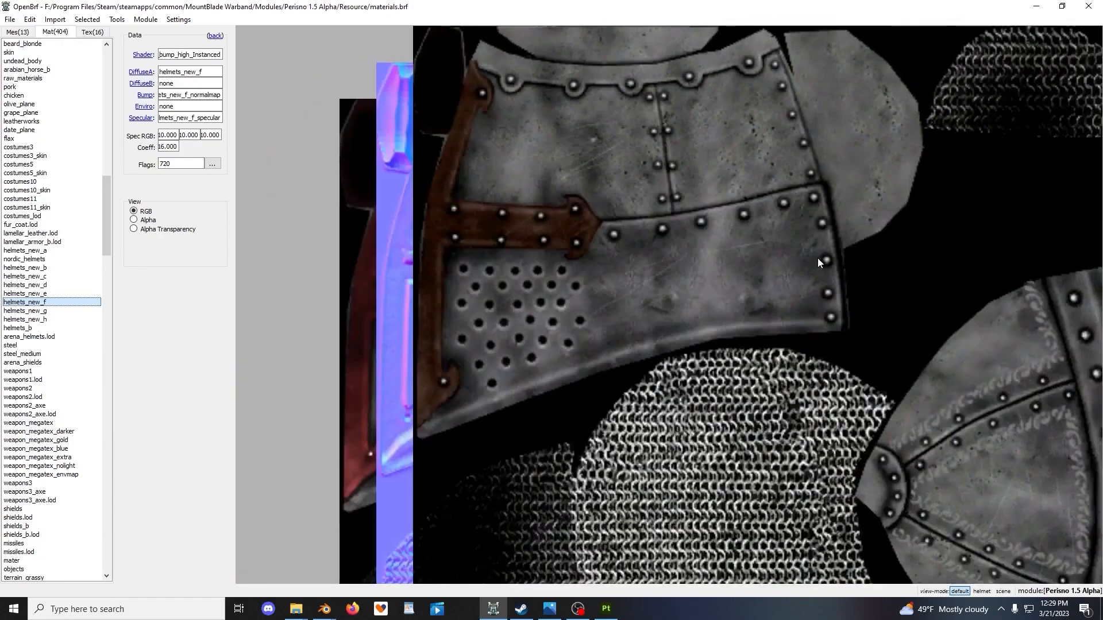
click(9, 19)
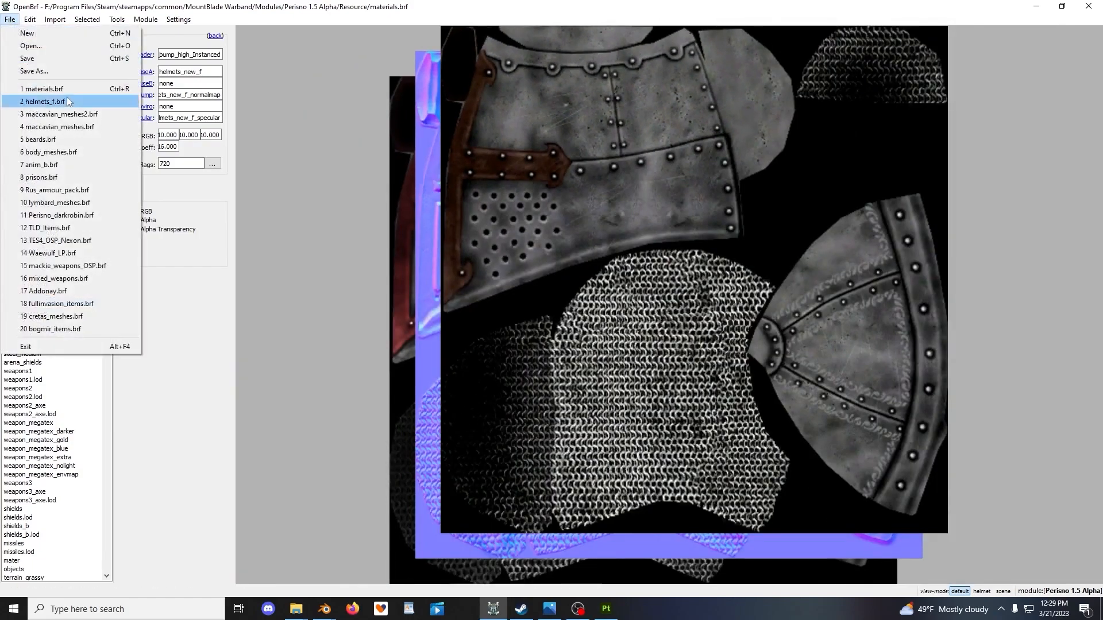
click(68, 100)
drag(66, 44, 92, 457)
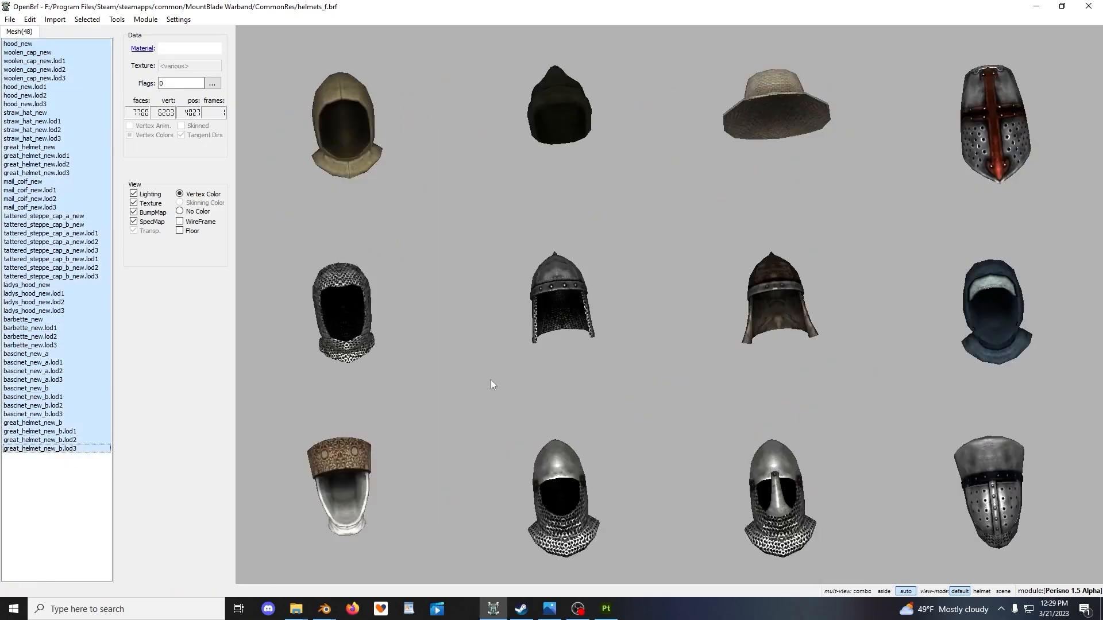
Examine the great_helmet_new model up close, and switch to Photos to study the museum helmet's surface and breath holes
click(950, 130)
drag(798, 356, 585, 492)
click(549, 609)
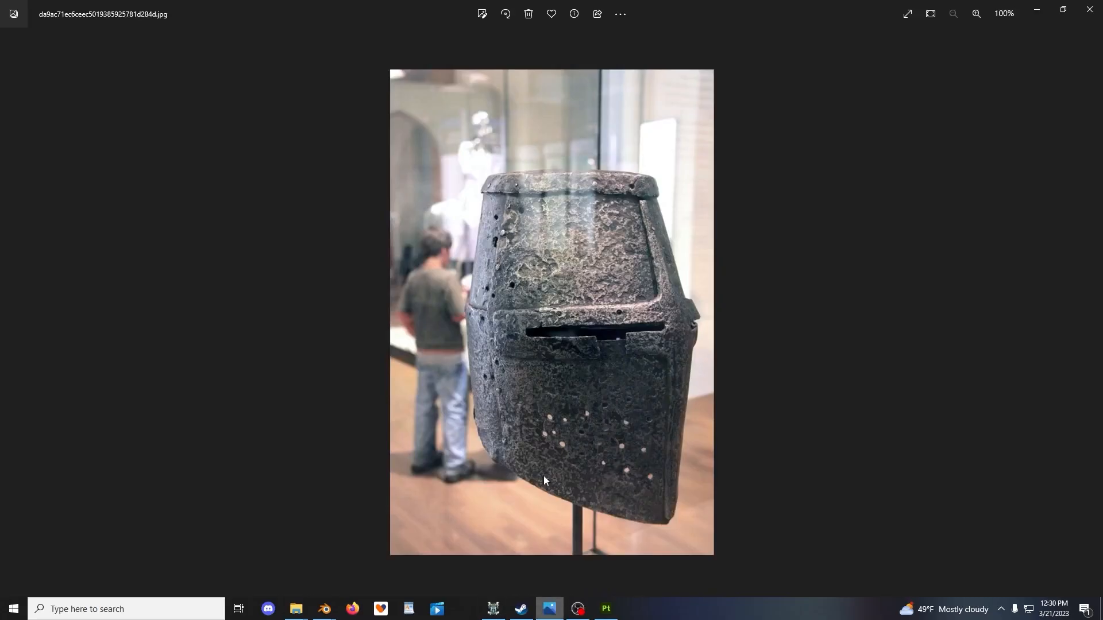
scroll(626, 343, up, 5)
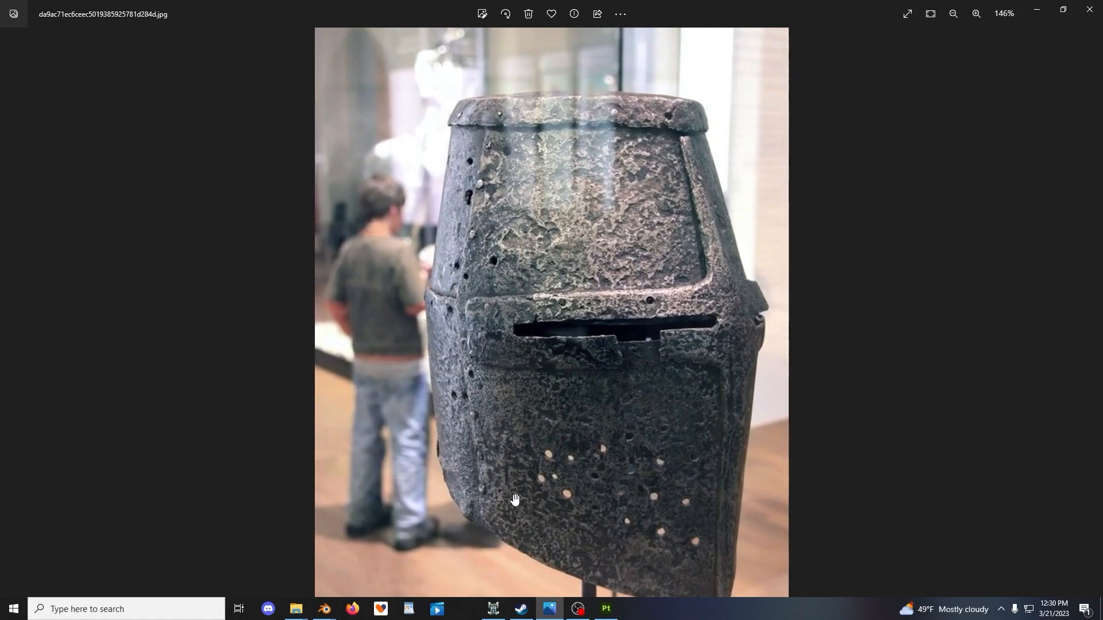
Switch to Substance 3D Painter and add a fill layer named Breaths with a black mask above Fill layer 4
click(608, 610)
scroll(584, 357, up, 3)
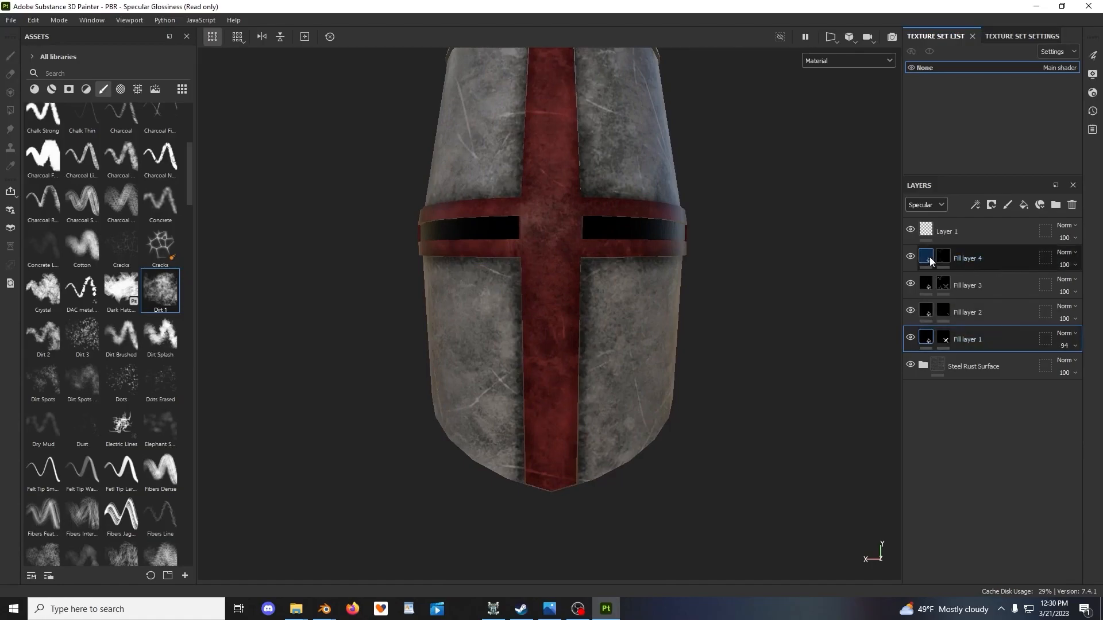
click(977, 262)
click(1025, 206)
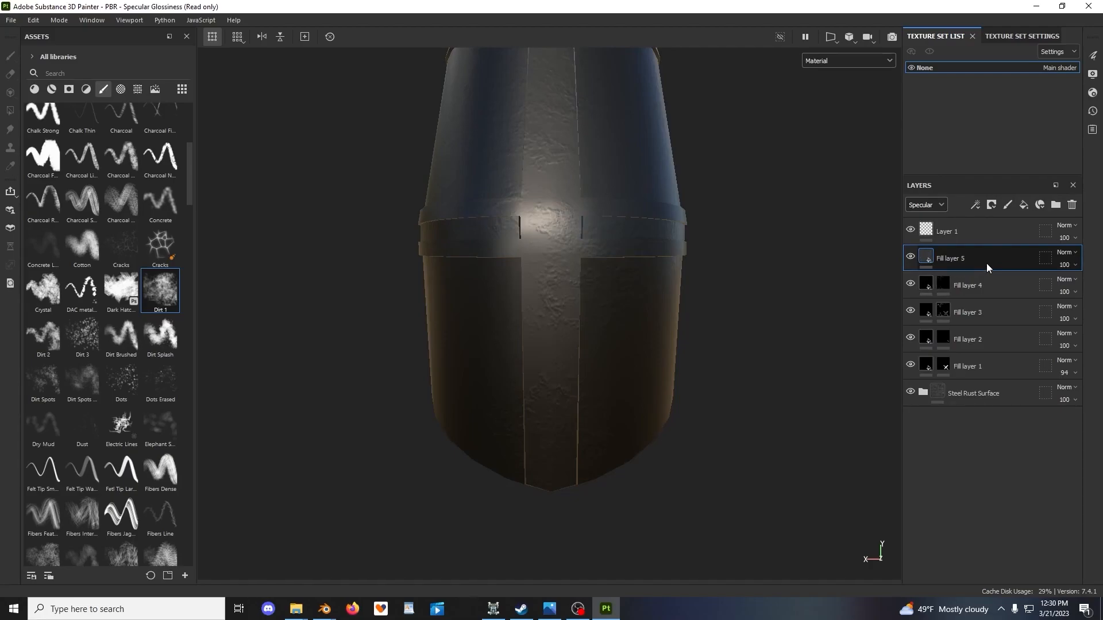
double_click(965, 259)
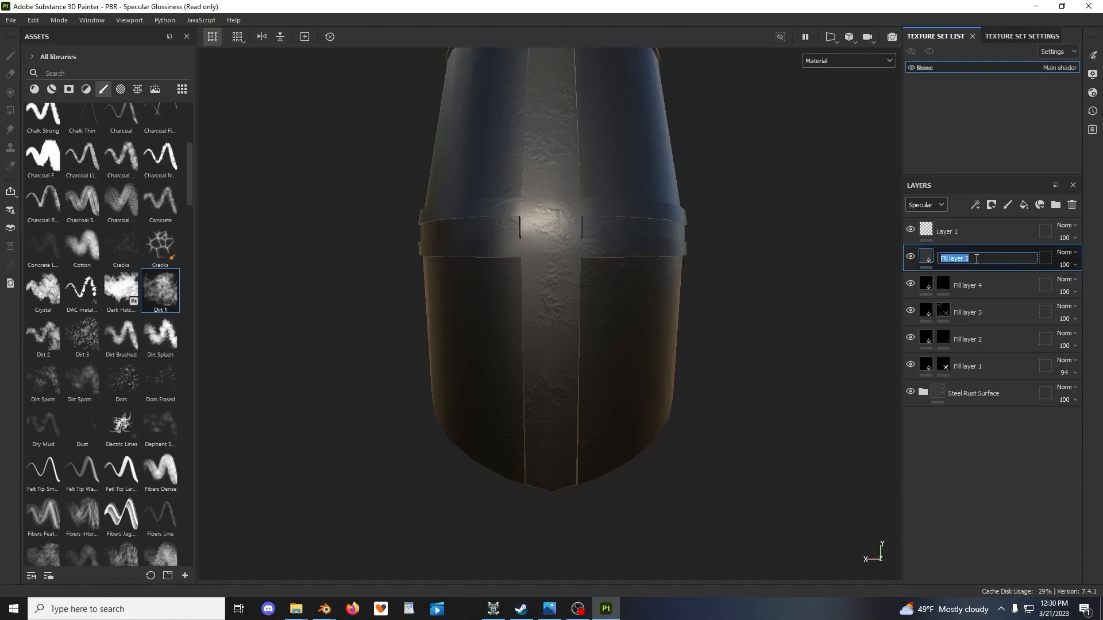
key(BackSpace)
text(Breaths)
key(Return)
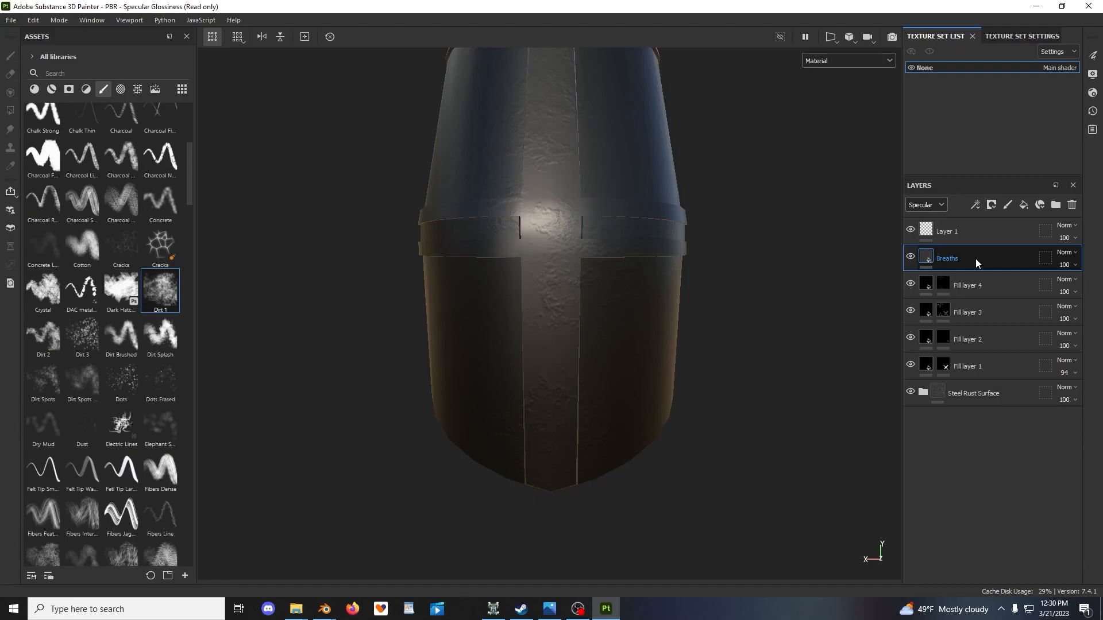
right_click(975, 259)
click(959, 21)
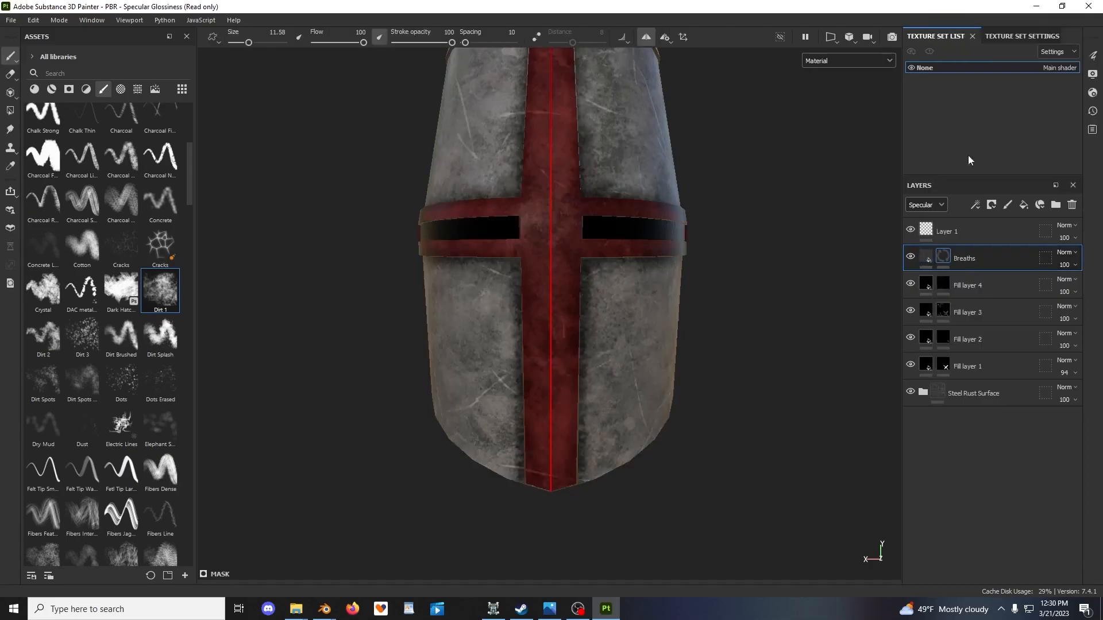
Disable the height and normal channels of the Breaths fill and set its specular colour to black (000000)
click(926, 259)
scroll(745, 249, up, 1)
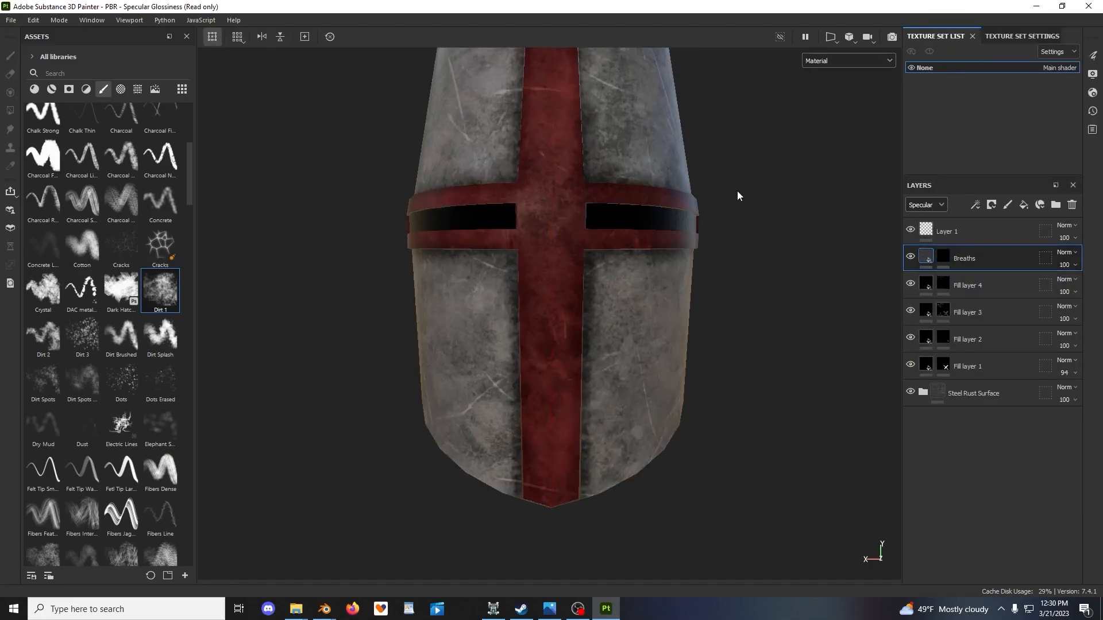
right_click(737, 191)
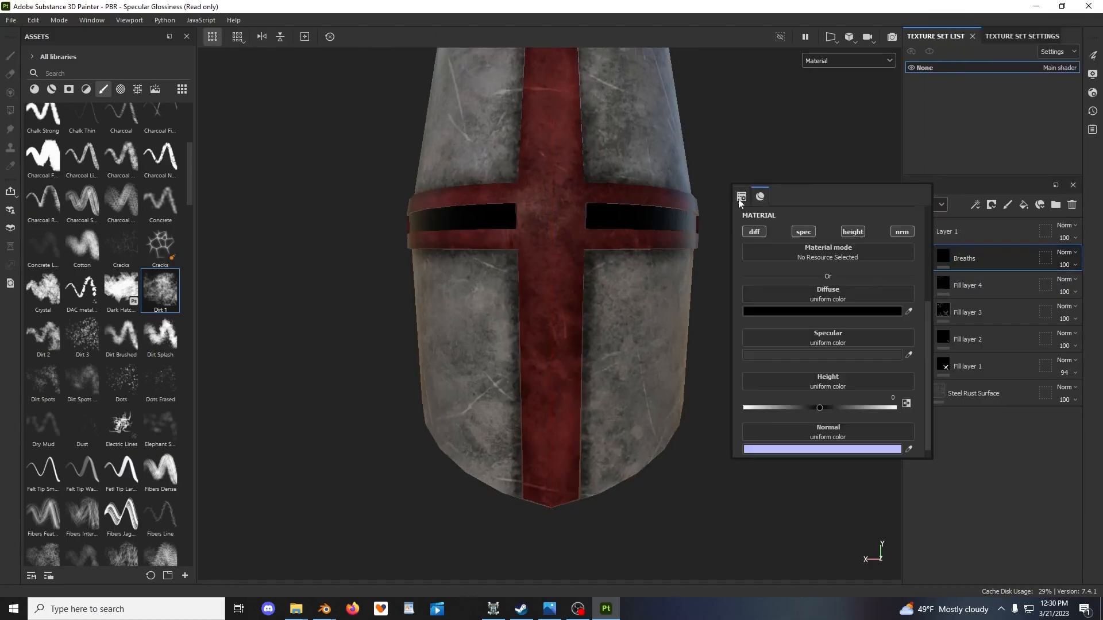
click(853, 231)
click(902, 232)
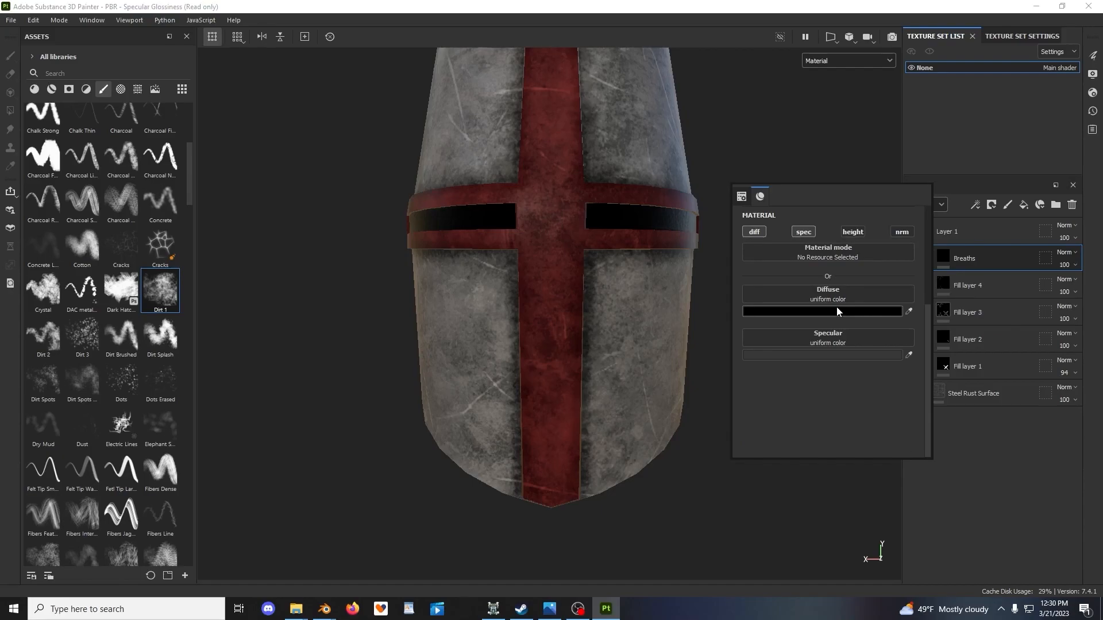
click(850, 354)
drag(894, 512, 739, 440)
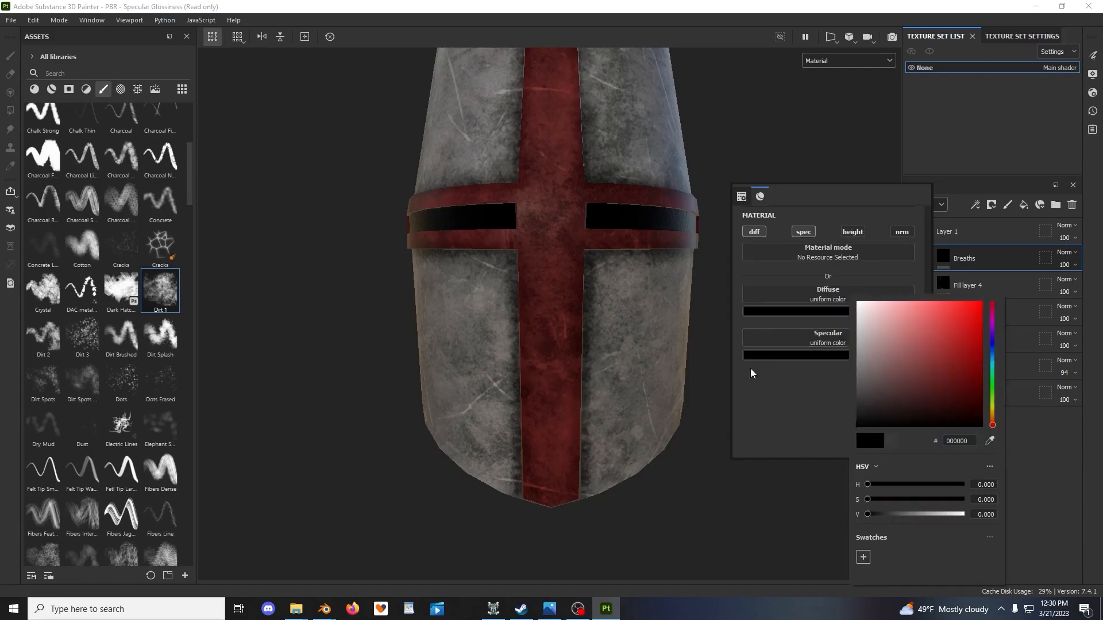
click(767, 311)
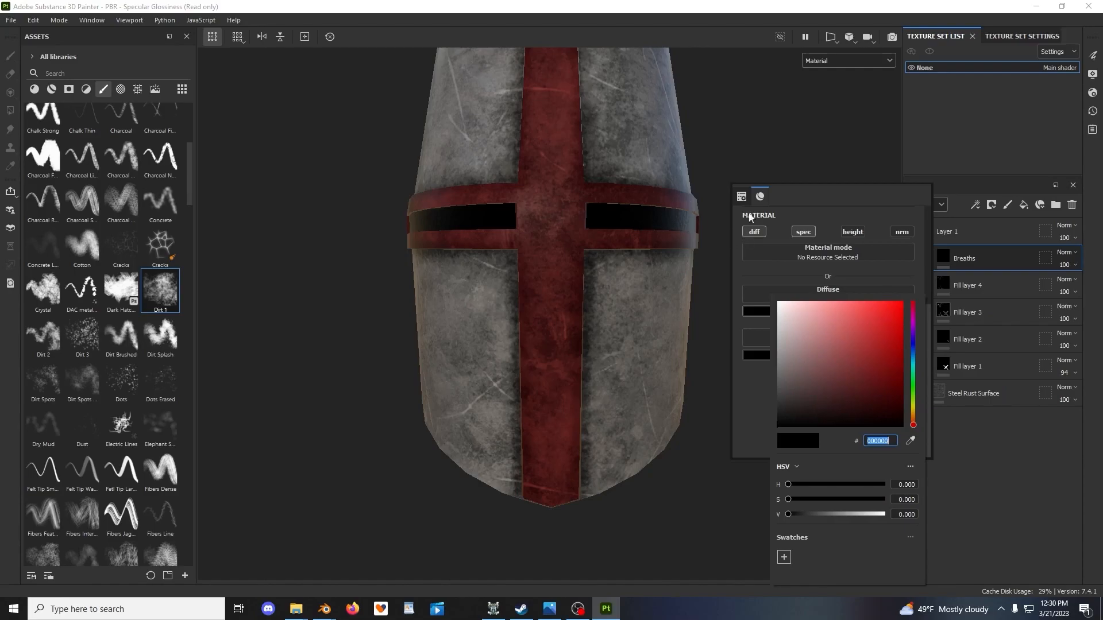
Enable the height channel on the Breaths fill and set its height to 0.2
right_click(733, 175)
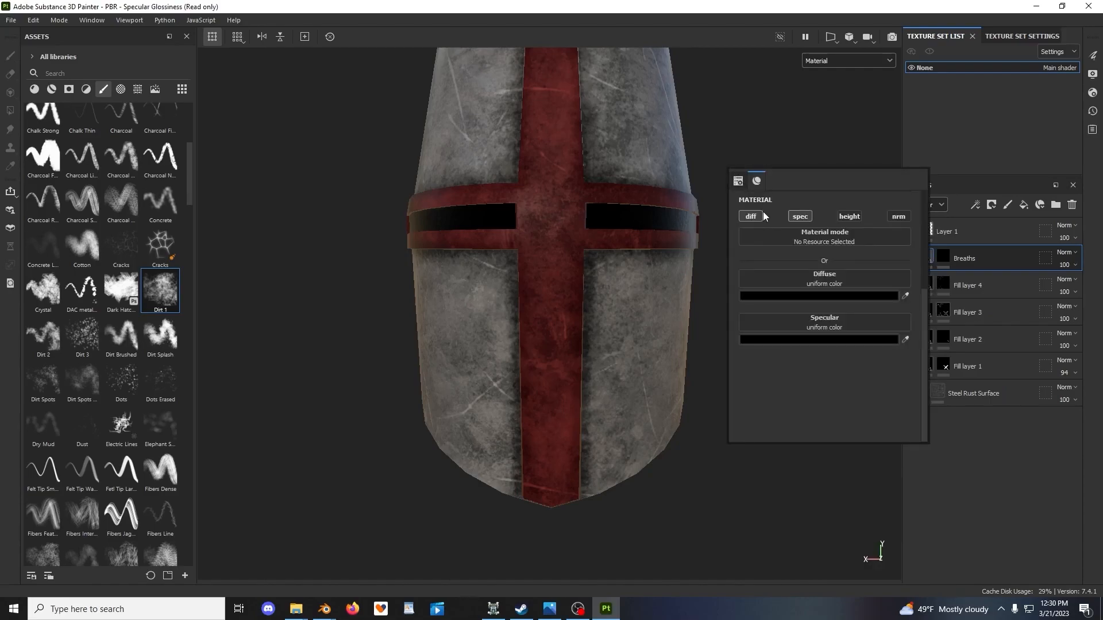
click(849, 217)
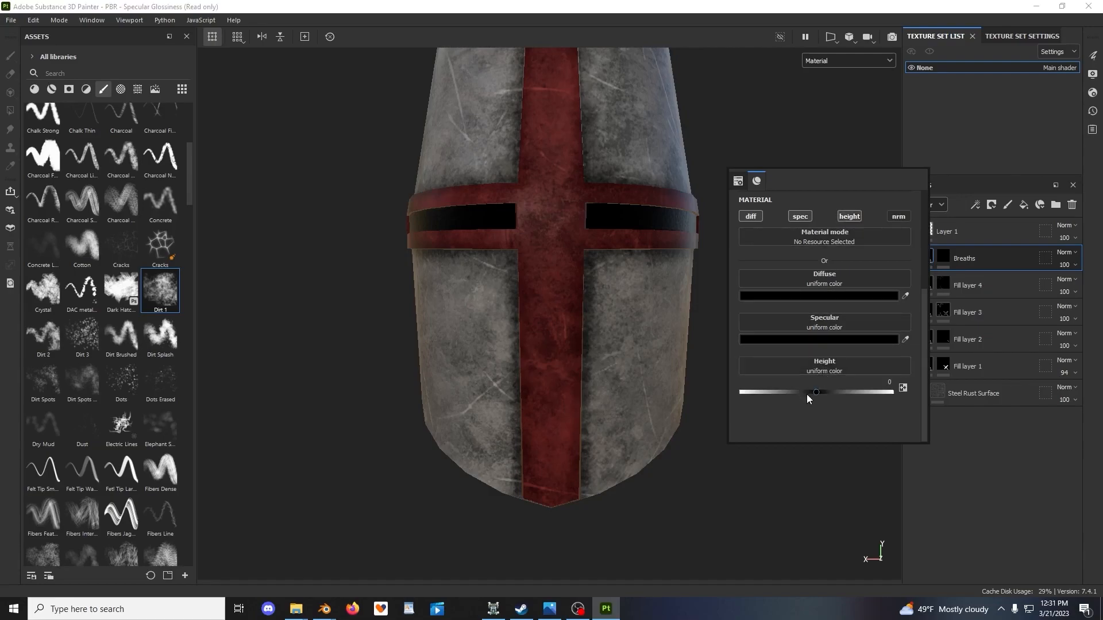
drag(819, 392, 806, 392)
double_click(883, 382)
key(BackSpace)
text(0.2)
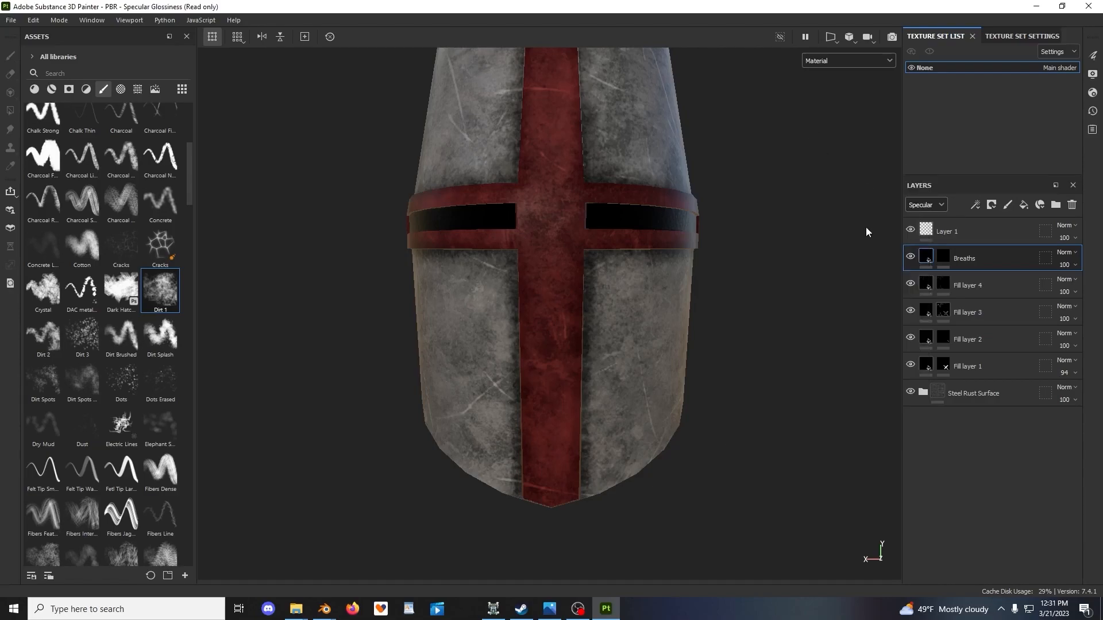
Target the Breaths layer's mask for painting and choose the Basic Hard brush
scroll(710, 224, down, 3)
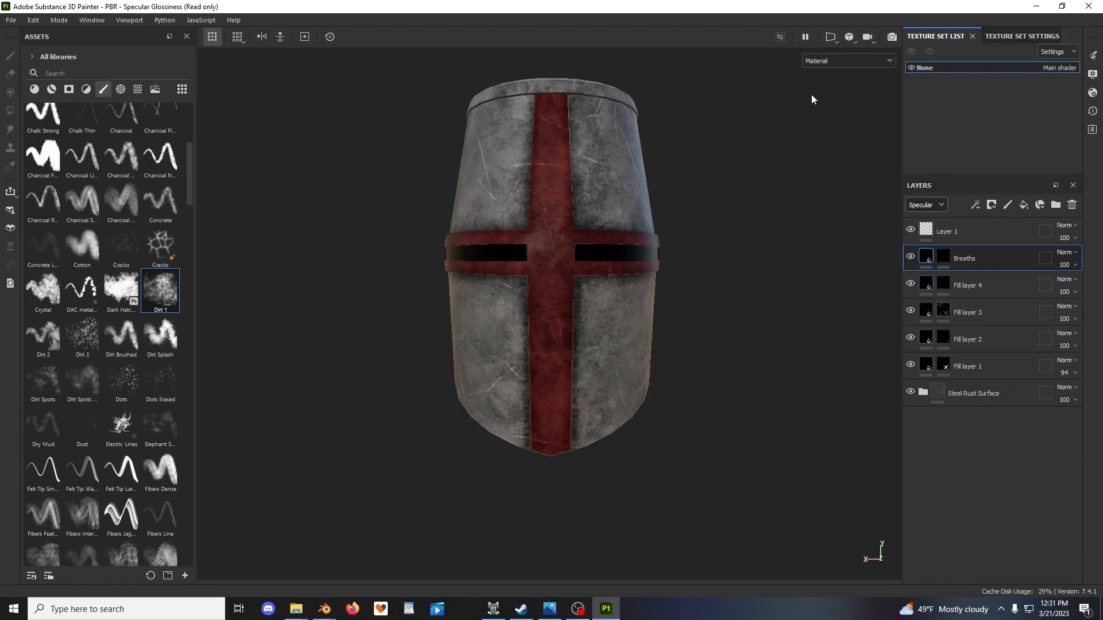
click(942, 258)
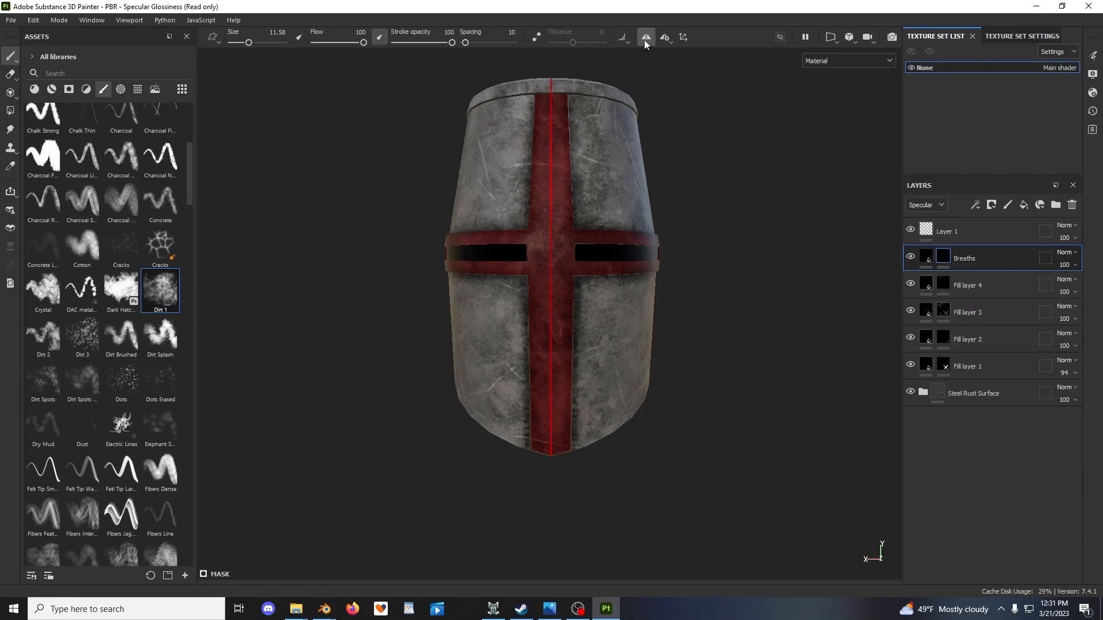
scroll(102, 214, up, 5)
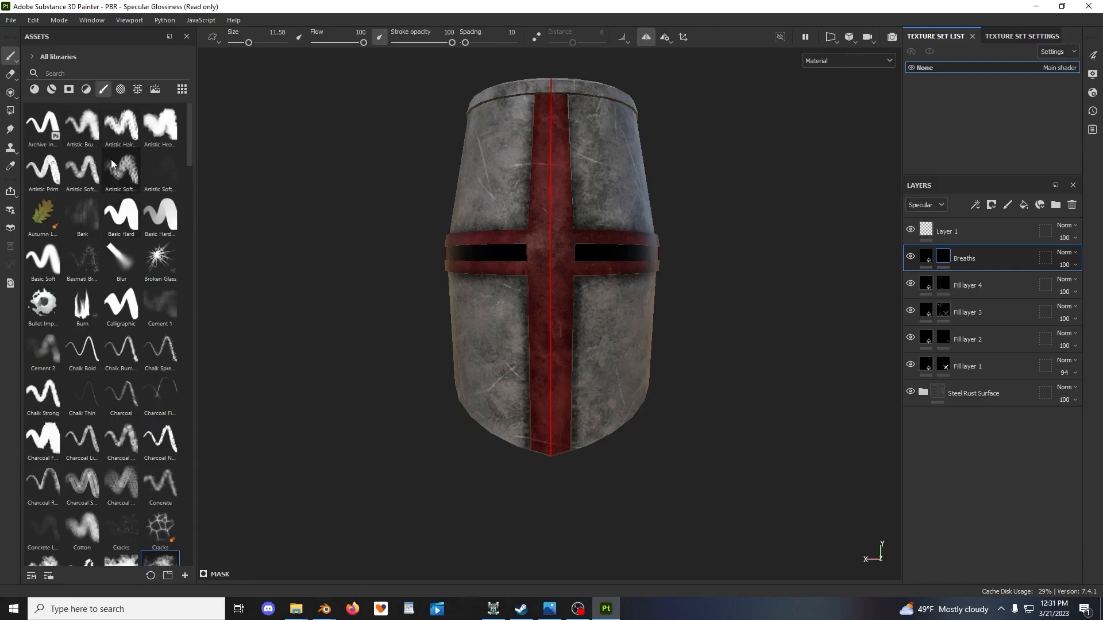
click(121, 215)
Try freehand Basic Hard strokes on the helmet plates above and below the eye slit, and undo them
scroll(551, 311, up, 3)
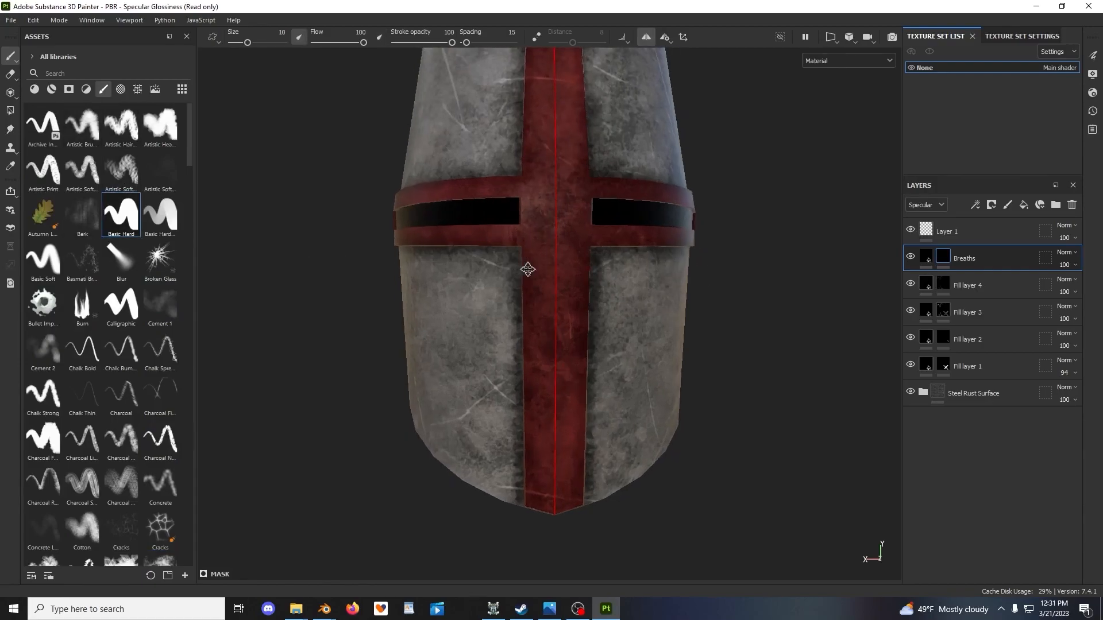
scroll(518, 269, up, 2)
alt+middle_drag(517, 269, 603, 279)
mouse_move(564, 296)
alt+mouse_down()
mouse_move(602, 278)
mouse_move(445, 296)
mouse_move(396, 276)
alt+mouse_up()
alt+drag(421, 337, 560, 296)
mouse_move(594, 411)
mouse_down()
mouse_move(525, 291)
mouse_move(474, 253)
mouse_up()
alt+middle_drag(468, 264, 452, 550)
drag(542, 338, 456, 328)
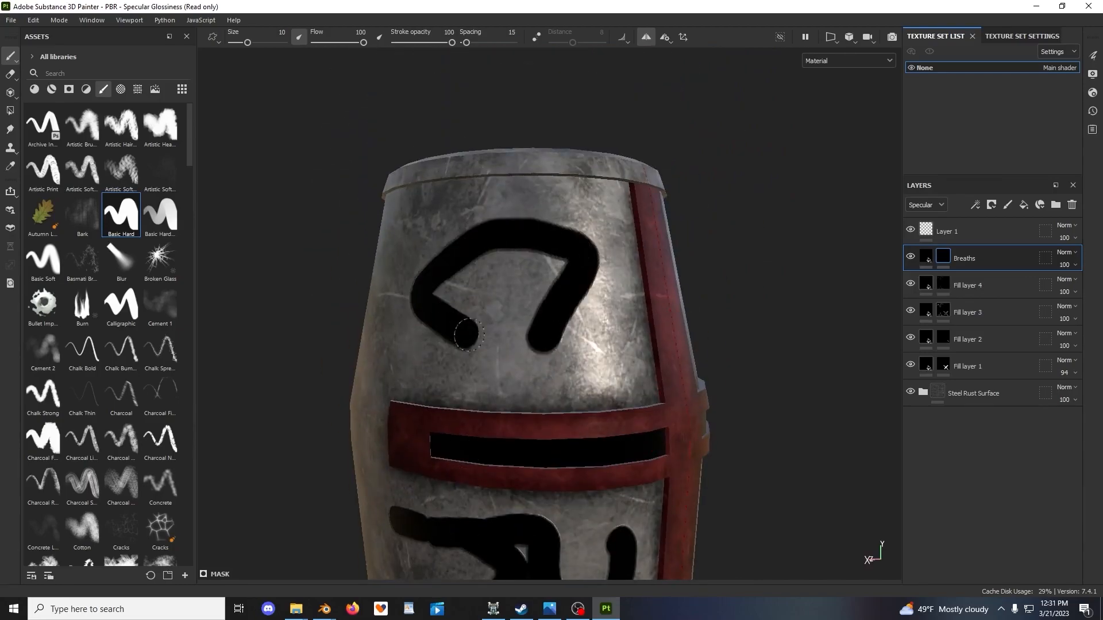
key(ctrl+z)
Test a breath hole at brush size 3.05 beside the cross, undo it, and set the brush size to 7.49
scroll(596, 343, down, 1)
alt+drag(514, 346, 498, 265)
scroll(517, 276, up, 4)
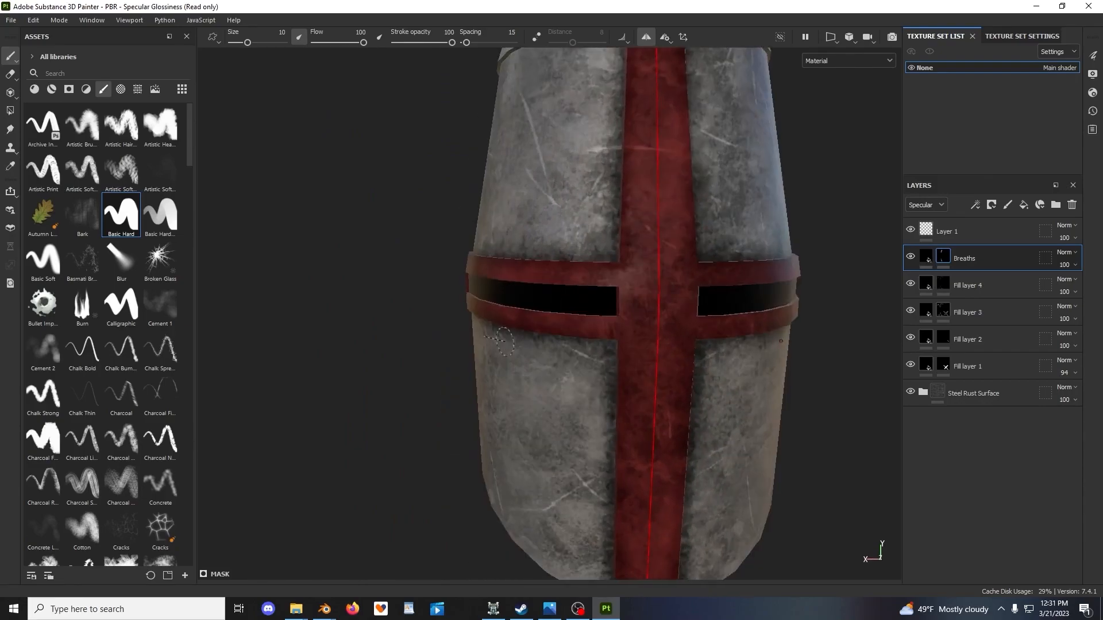
alt+drag(623, 316, 586, 300)
drag(247, 43, 240, 43)
click(546, 268)
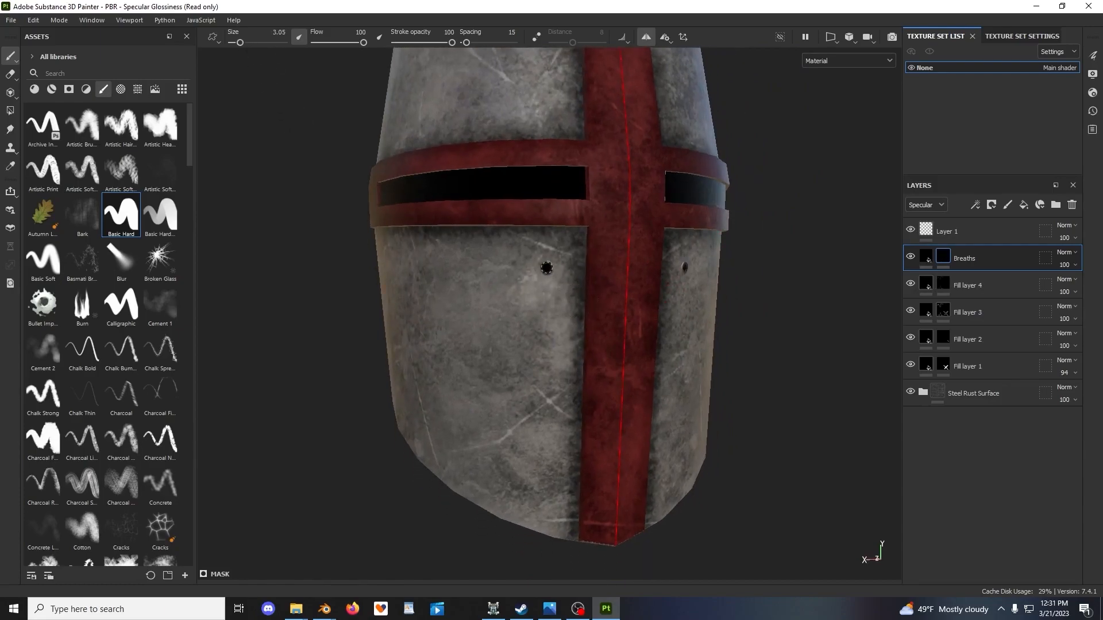
key(ctrl+z)
drag(244, 44, 245, 43)
Paint a vertical column of five mirrored breath holes beside the cross, below the eye slit
click(549, 266)
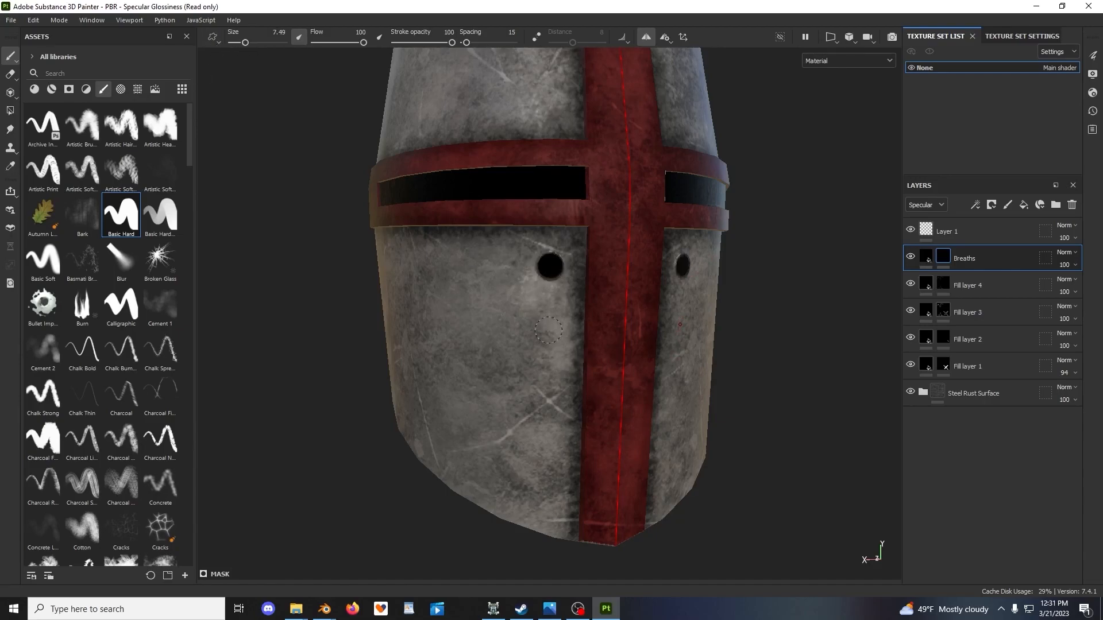
click(548, 330)
click(548, 397)
click(549, 448)
click(546, 493)
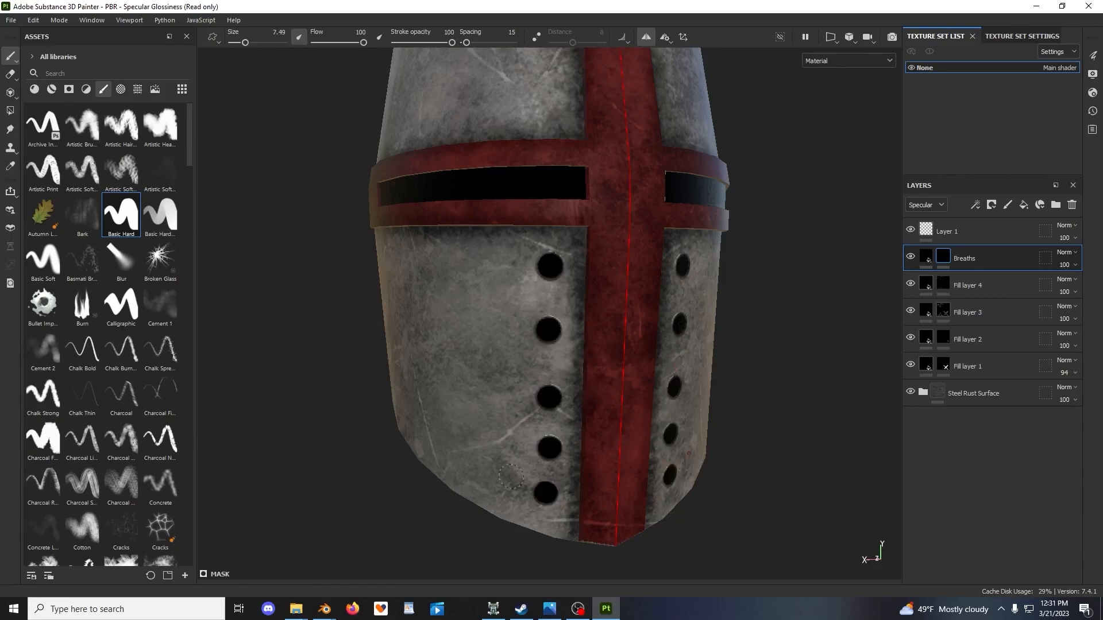
Paint two more mirrored columns of four breath holes each, farther out from the cross
click(506, 462)
click(505, 420)
click(507, 354)
click(507, 281)
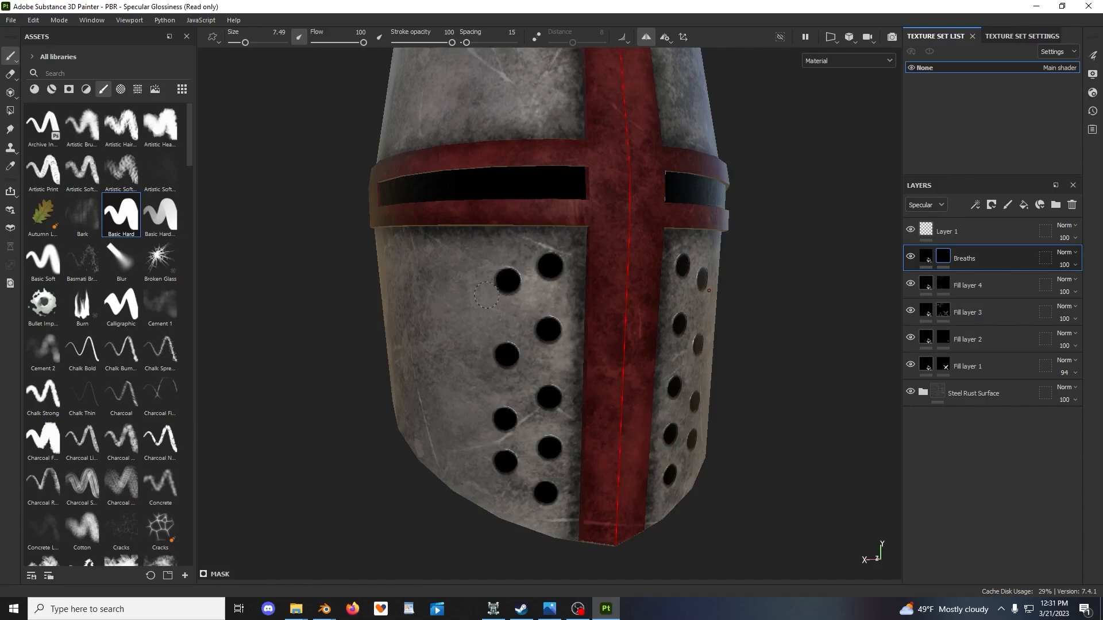
click(468, 266)
click(470, 317)
click(473, 379)
click(472, 441)
Undo all the breath holes painted on the Breaths mask
alt+drag(783, 370, 702, 354)
key(ctrl+z)
key(ctrl+z)
key(ctrl+z)
key(ctrl+z)
key(ctrl+z)
key(ctrl+z)
key(ctrl+z)
key(ctrl+z)
key(ctrl+z)
key(ctrl+z)
key(ctrl+z)
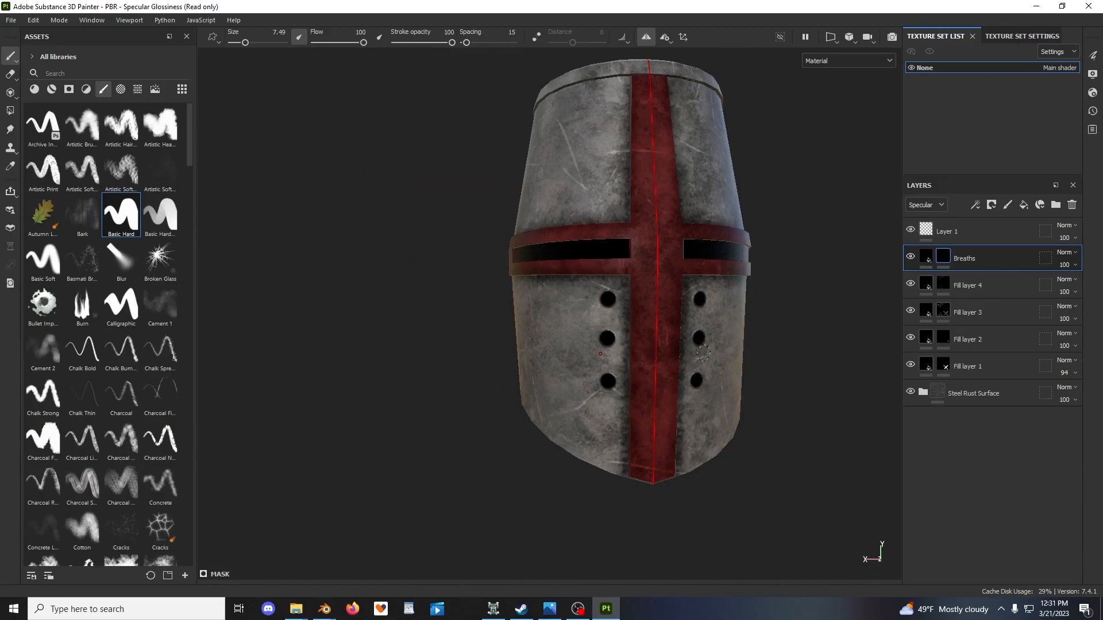
key(ctrl+z)
Check the breath-hole layout on the great helmet in OpenBrf and return to Substance 3D Painter
scroll(577, 351, up, 3)
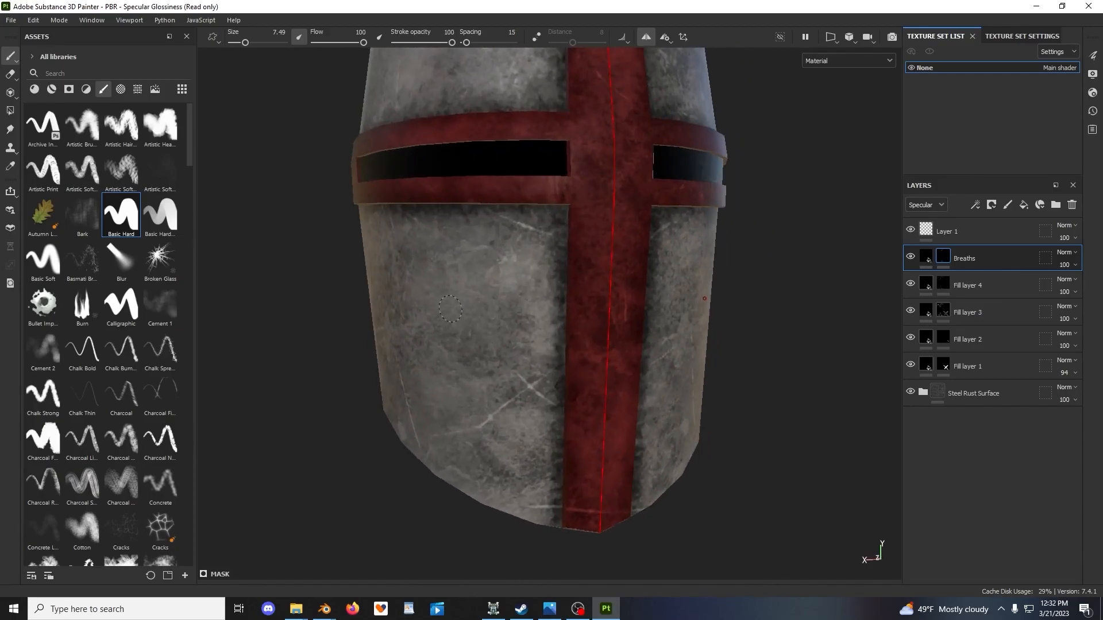
click(499, 613)
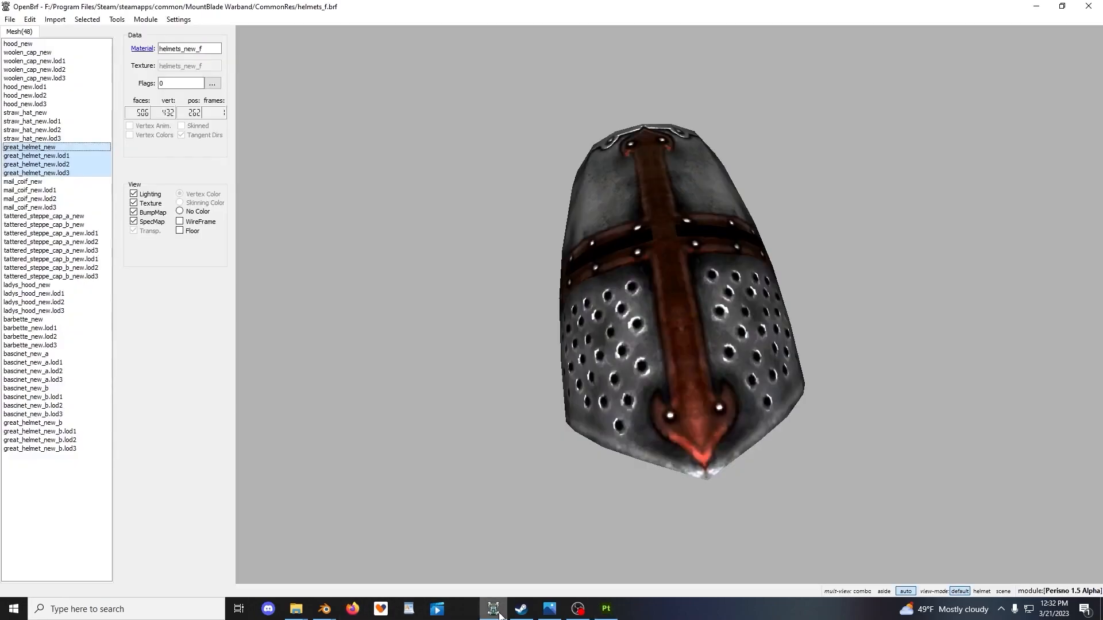
click(499, 613)
Try placing two breath holes one above the other beside the cross's lower arm, and undo them
mouse_move(598, 322)
alt+mouse_down()
mouse_move(586, 320)
mouse_move(609, 320)
mouse_move(508, 218)
alt+mouse_up()
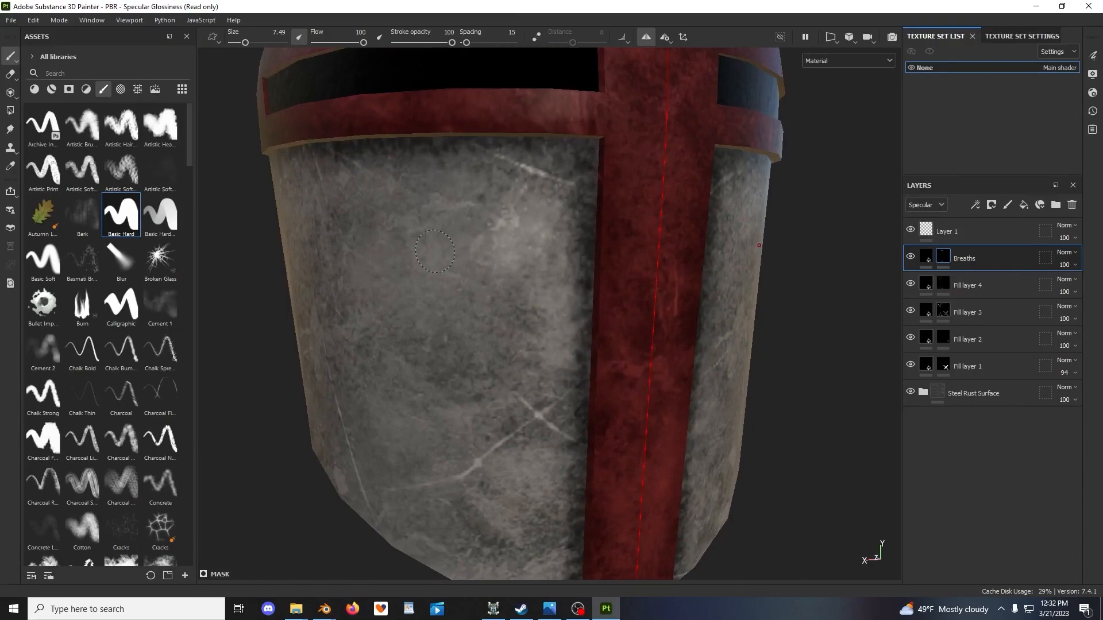
key(ctrl)
click(527, 256)
mouse_move(525, 397)
alt+mouse_down()
mouse_move(587, 332)
mouse_move(531, 396)
alt+mouse_up()
click(527, 379)
alt+drag(579, 447, 552, 389)
key(ctrl+z)
key(ctrl+z)
alt+drag(519, 290, 527, 384)
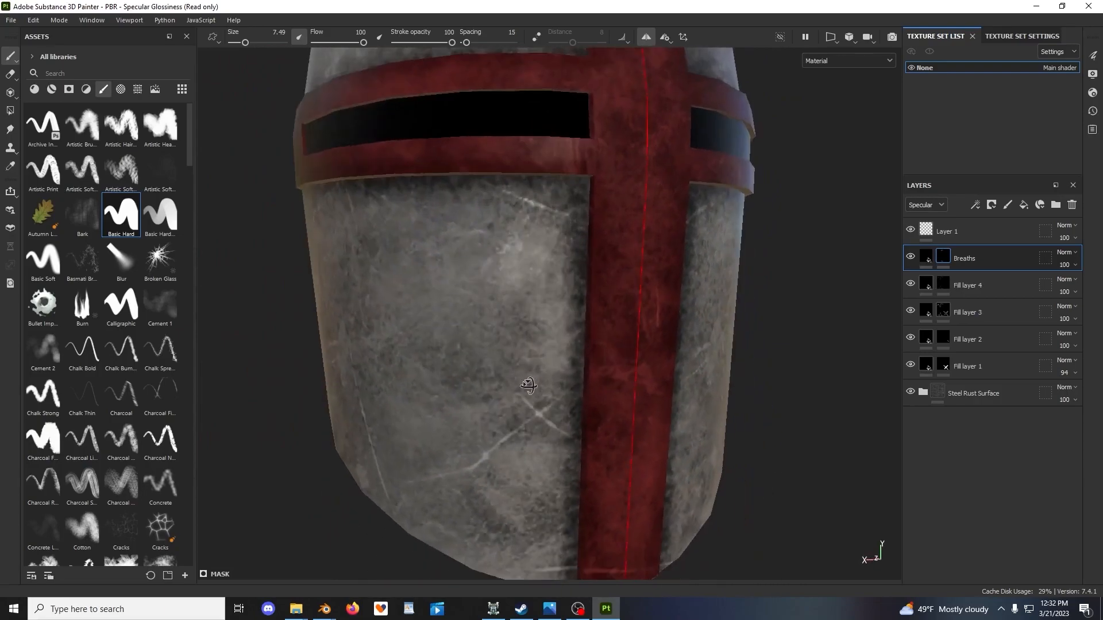
scroll(527, 384, up, 3)
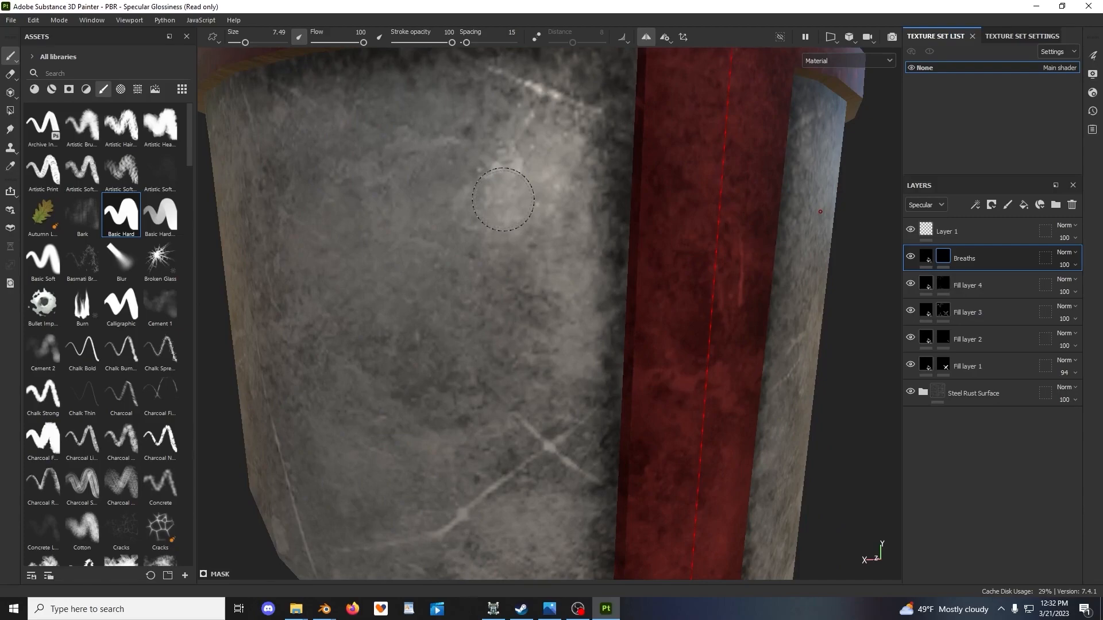
scroll(504, 197, down, 6)
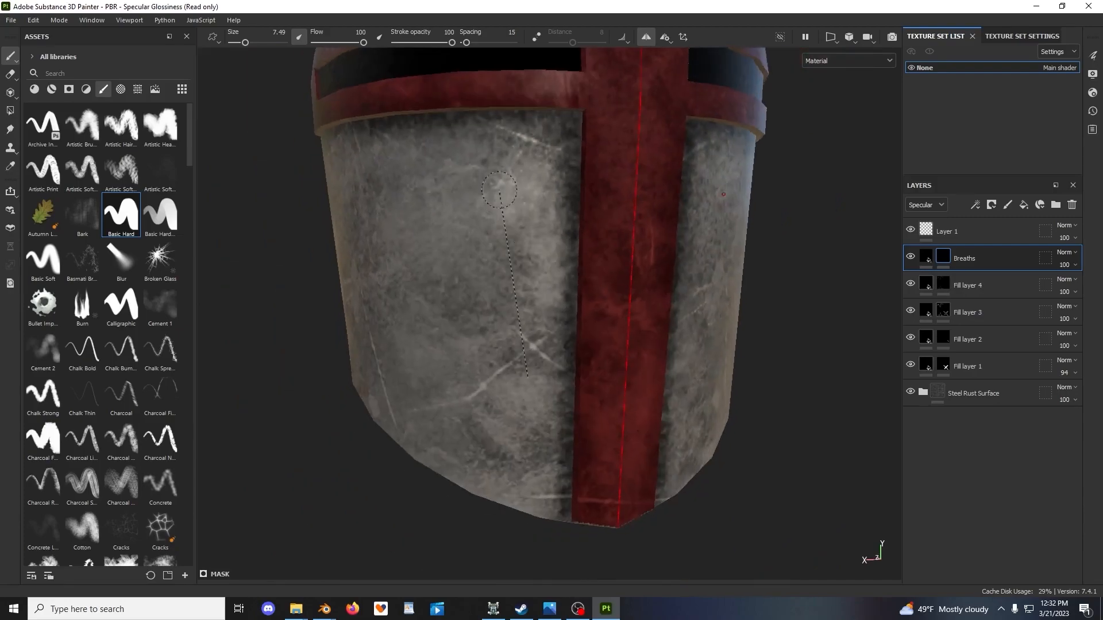
Study the breath-hole pattern on OpenBrf's great helmet from the front and on the museum helmet in Photos
click(493, 607)
drag(764, 364, 733, 429)
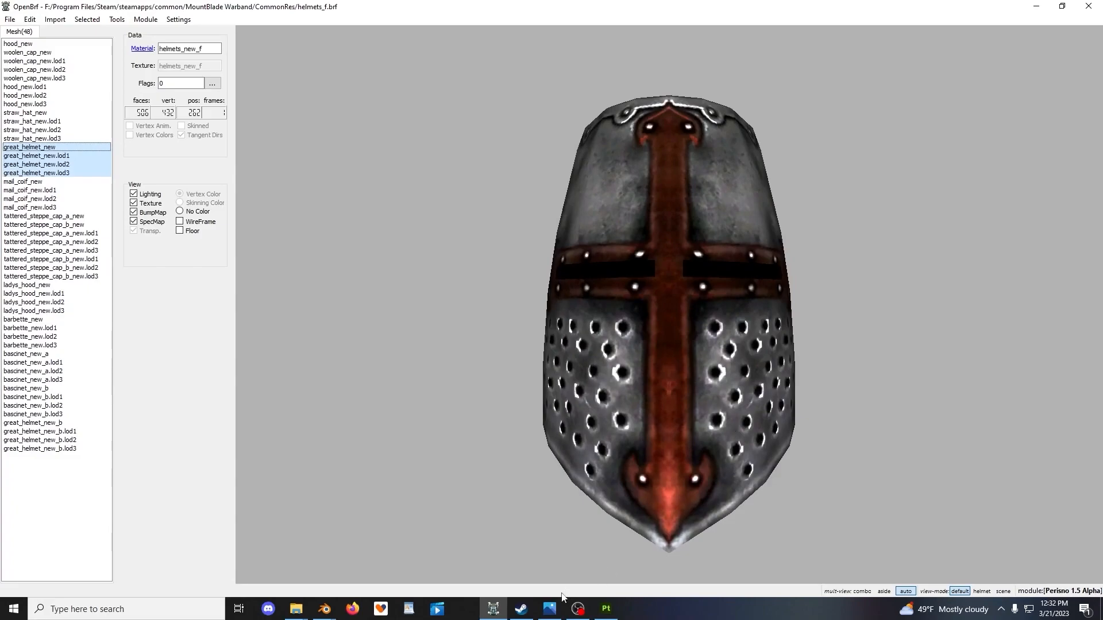
click(550, 609)
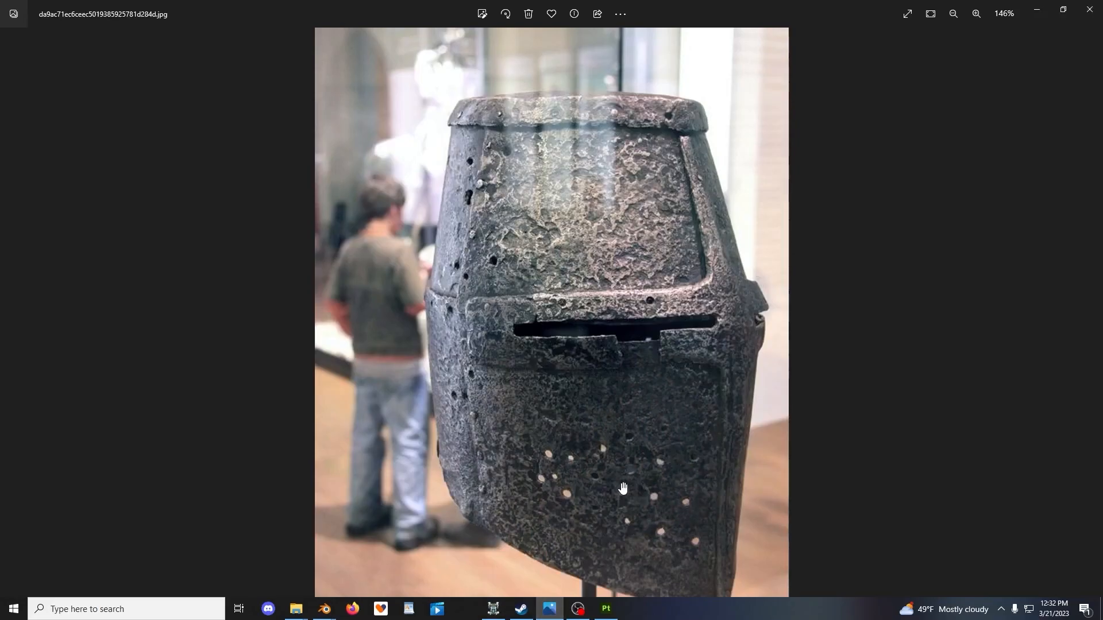
Switch to Substance 3D Painter and try a breathing hole on the lower faceplate in the Breaths mask, undoing it
click(324, 609)
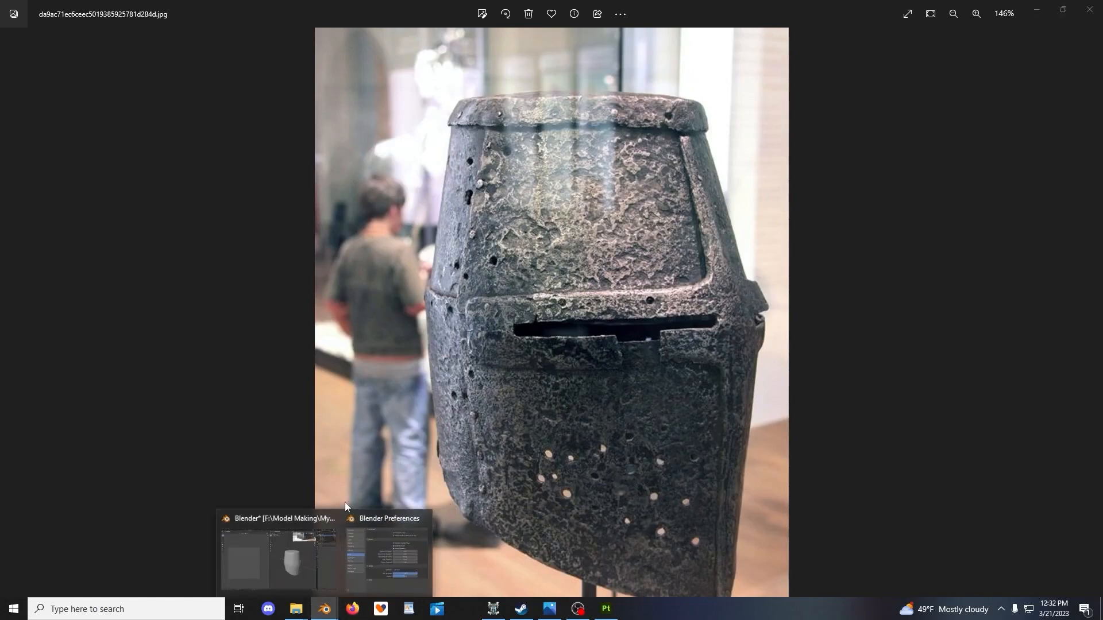
click(607, 608)
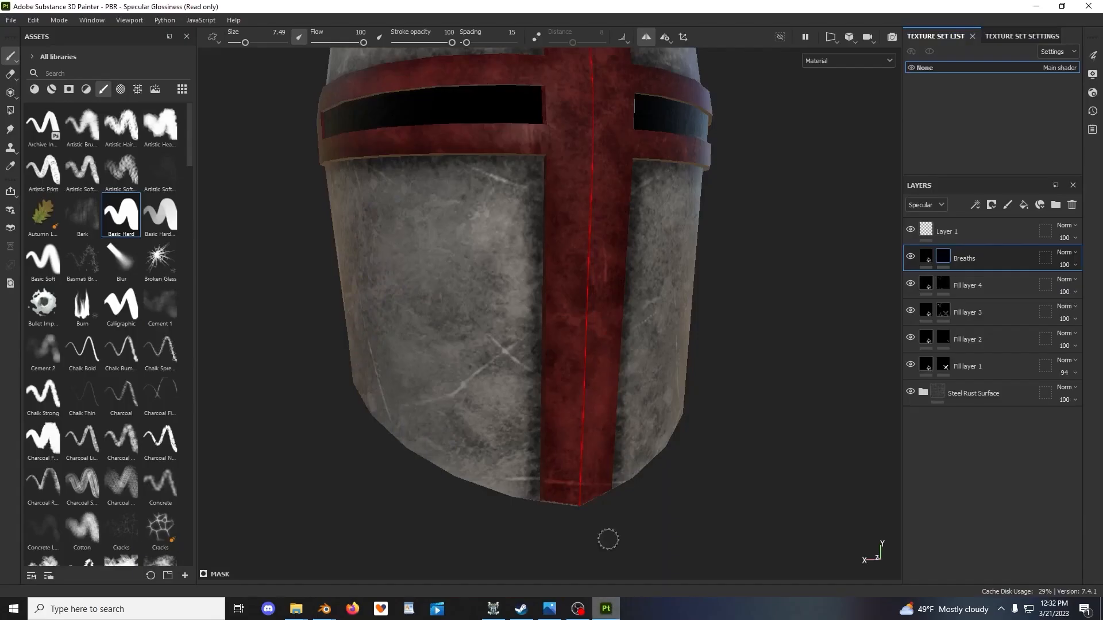
scroll(632, 373, down, 2)
alt+drag(623, 371, 608, 368)
click(527, 259)
mouse_move(547, 342)
alt+mouse_down()
mouse_move(595, 355)
mouse_move(585, 322)
alt+mouse_up()
scroll(596, 354, up, 1)
key(ctrl+z)
scroll(585, 323, up, 2)
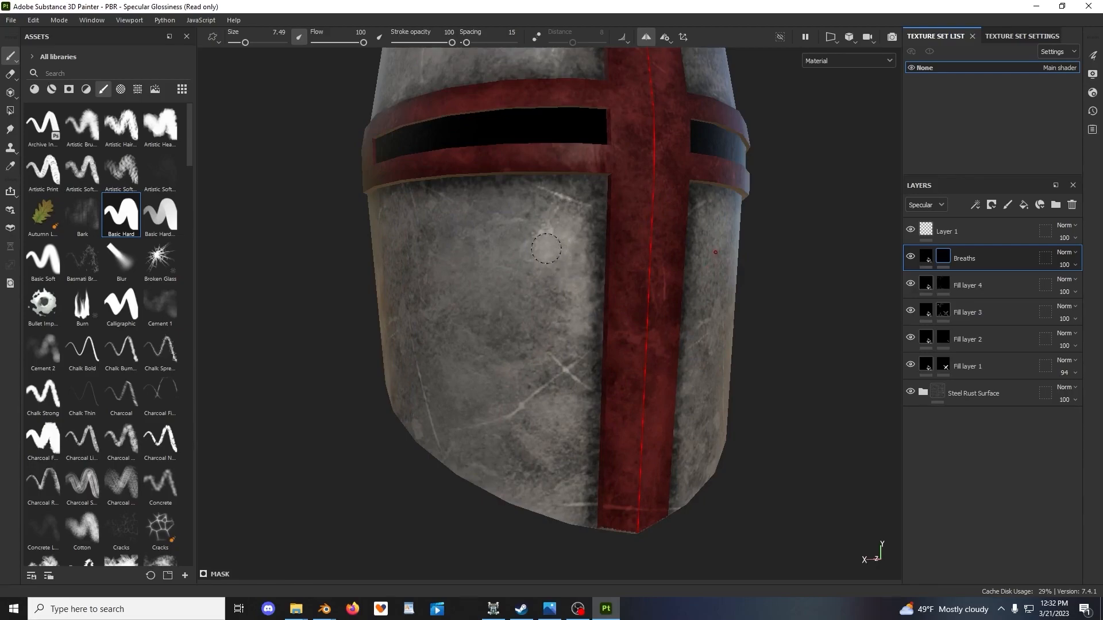
Check the OpenBrf and photo references, and paint two staggered columns of four and three breathing holes beside the cross on the lower faceplate
click(493, 608)
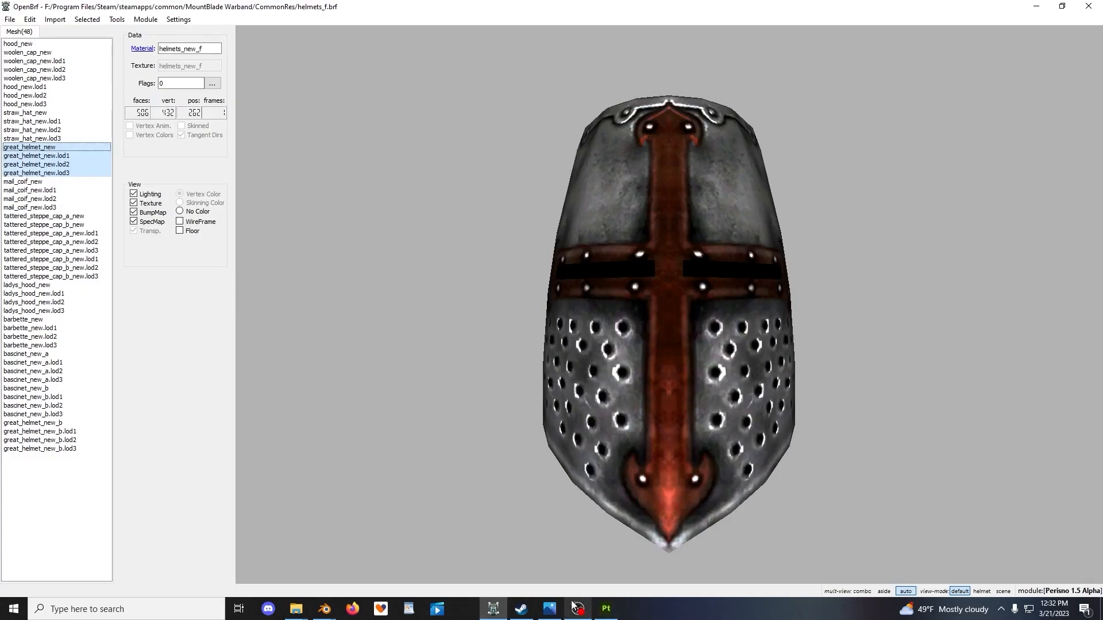
click(549, 608)
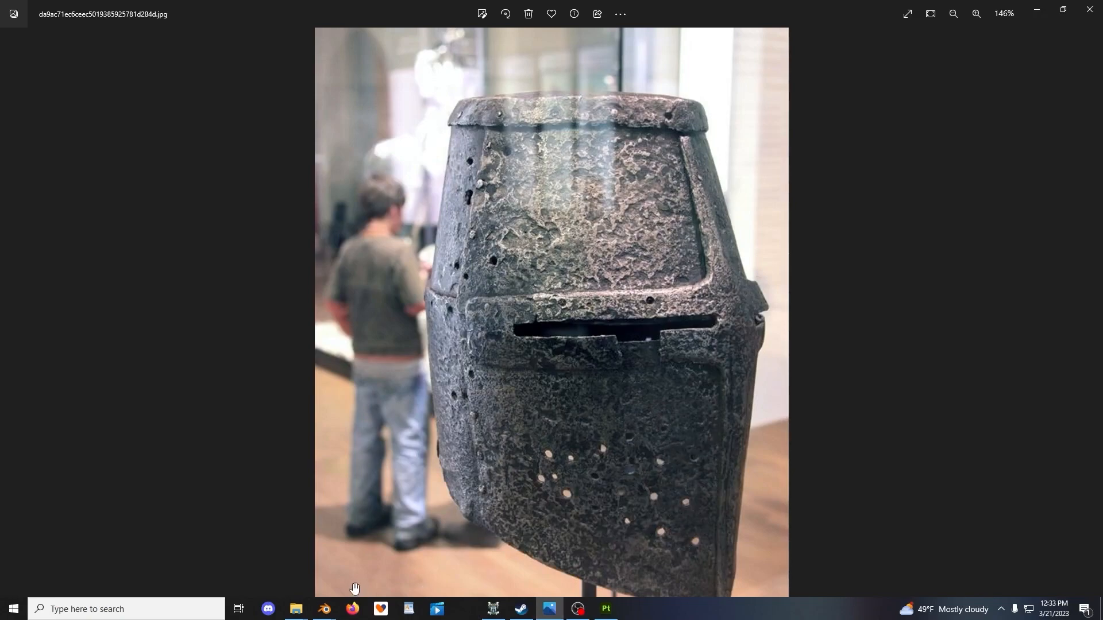
click(606, 608)
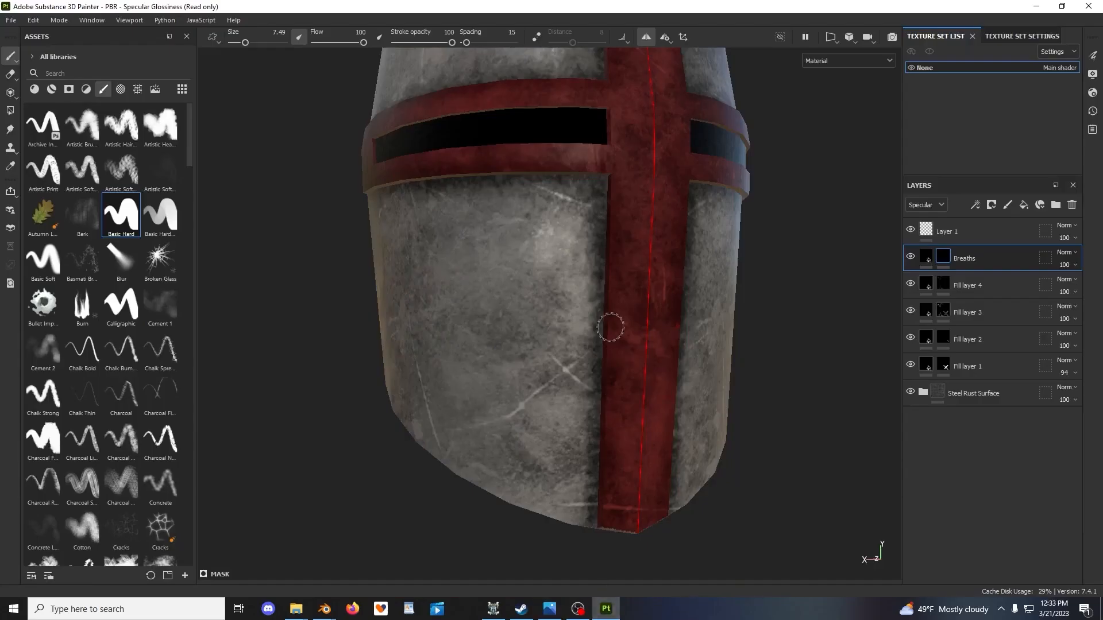
click(556, 234)
click(556, 298)
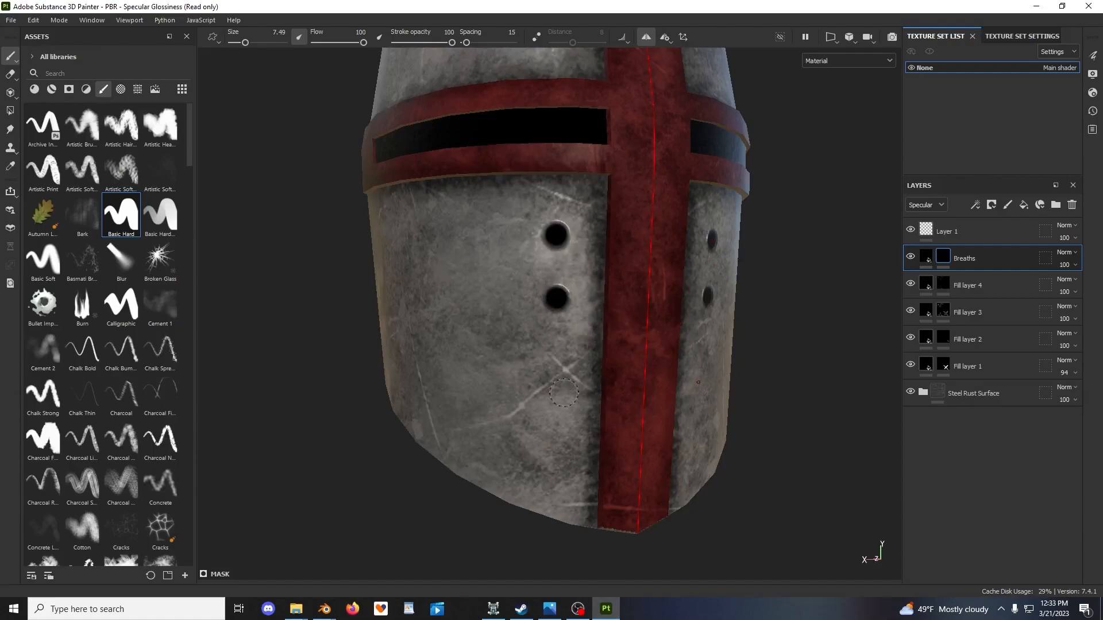
click(556, 376)
click(556, 457)
click(519, 414)
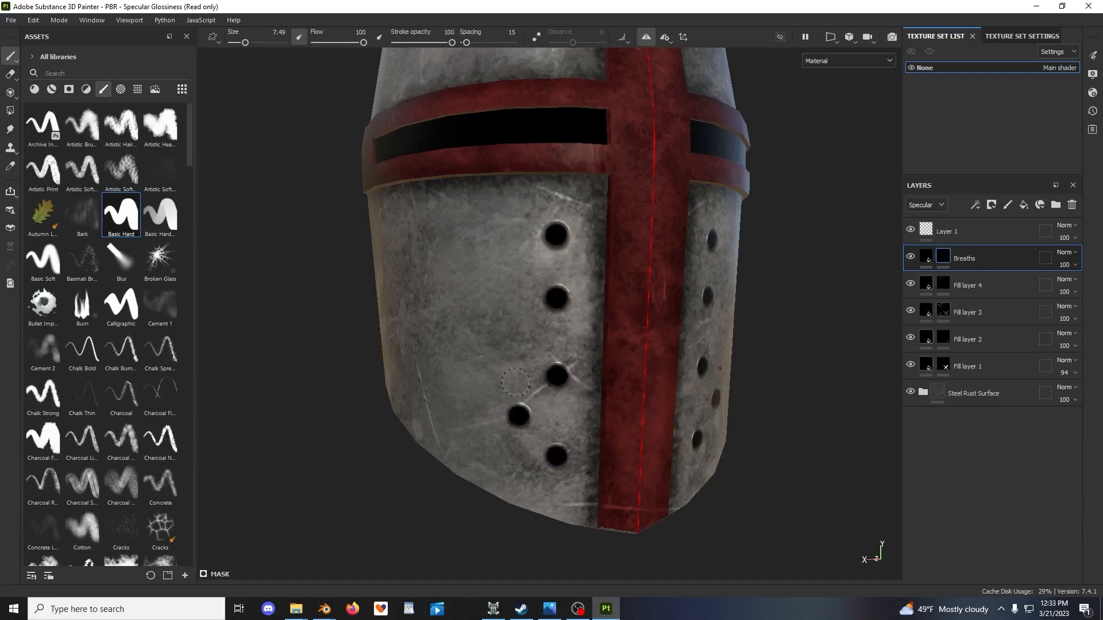
click(521, 339)
click(518, 266)
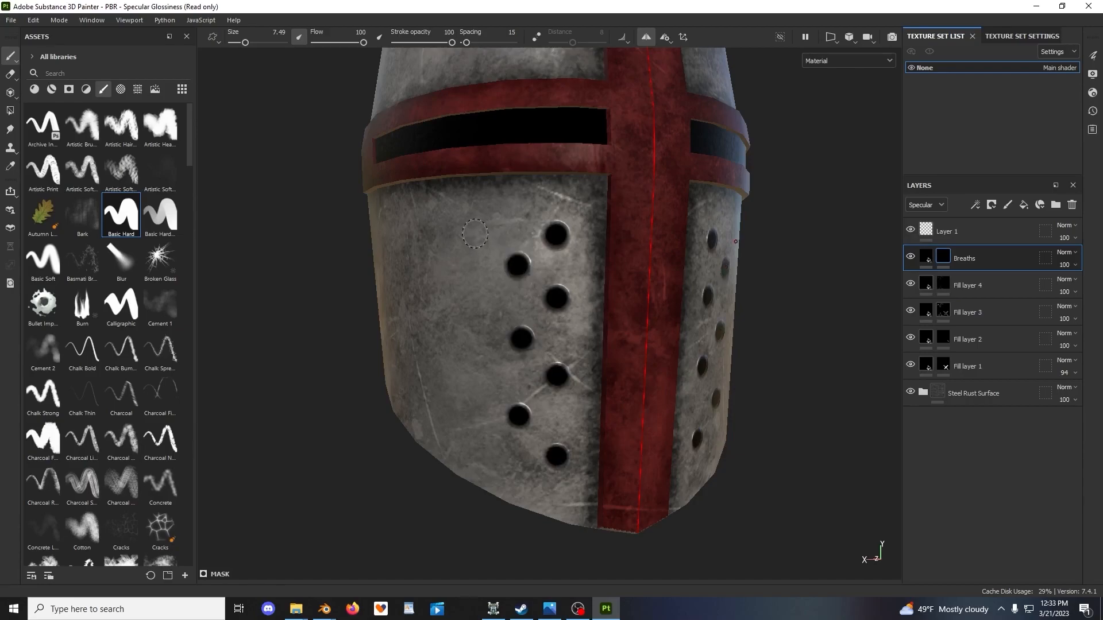
Paint a third column of four breathing holes on the lower faceplate, outward from the existing two columns
click(474, 234)
click(483, 297)
click(482, 374)
alt+drag(514, 418, 549, 426)
click(550, 428)
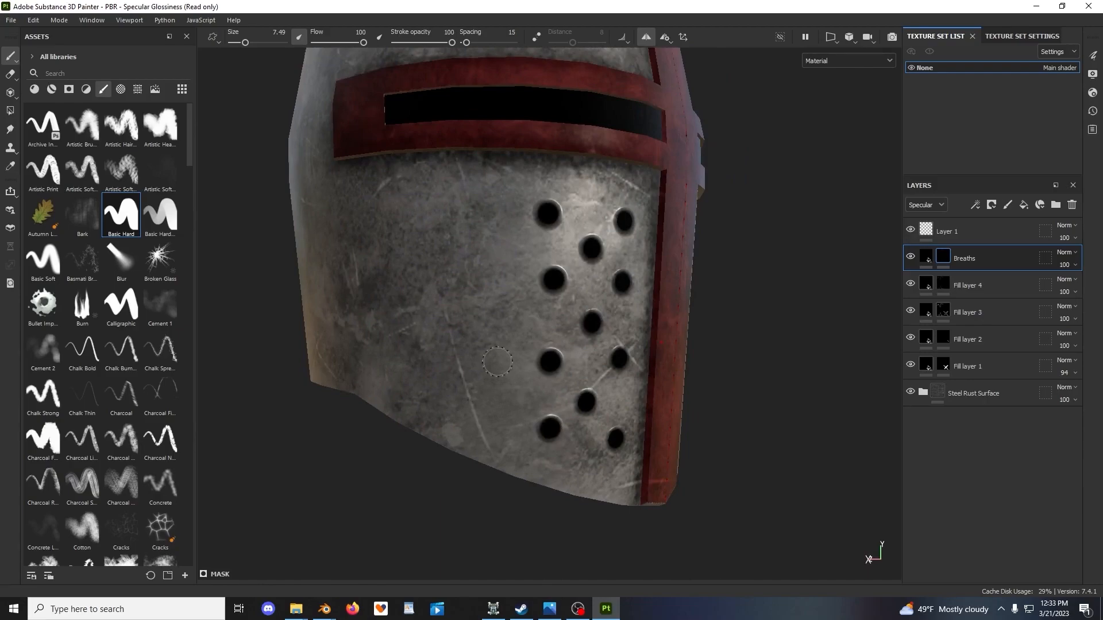
Paint two more staggered columns of three breathing holes each toward the side of the lower faceplate
click(512, 394)
click(514, 325)
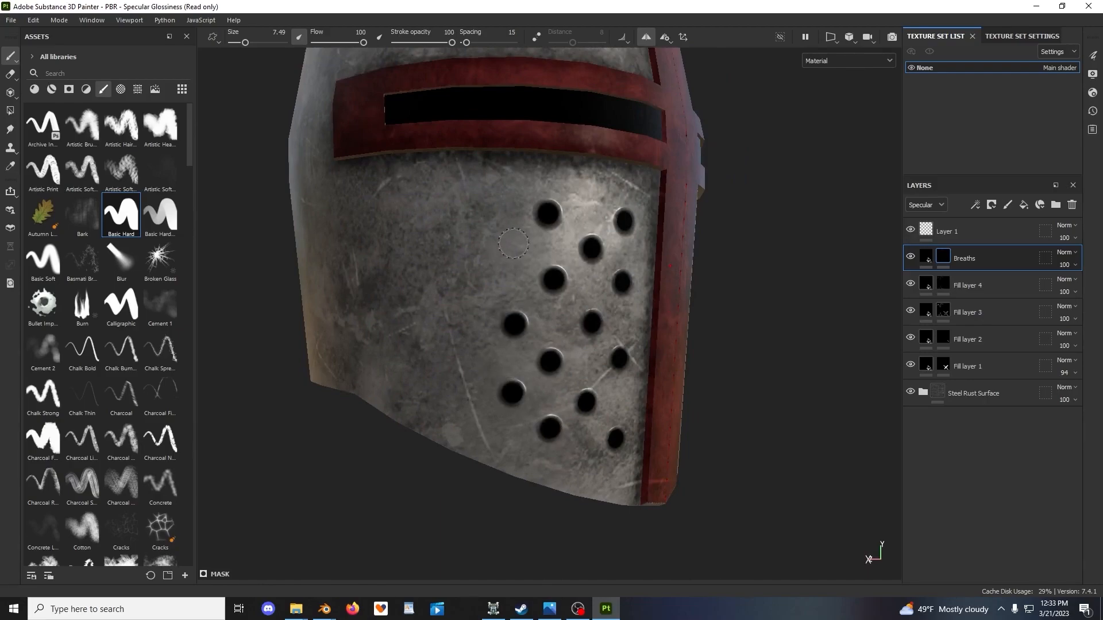
click(514, 243)
click(472, 210)
click(467, 290)
click(479, 346)
mouse_move(671, 392)
alt+mouse_down()
mouse_move(682, 394)
mouse_move(598, 382)
mouse_move(571, 419)
mouse_move(594, 349)
alt+mouse_up()
scroll(595, 348, up, 2)
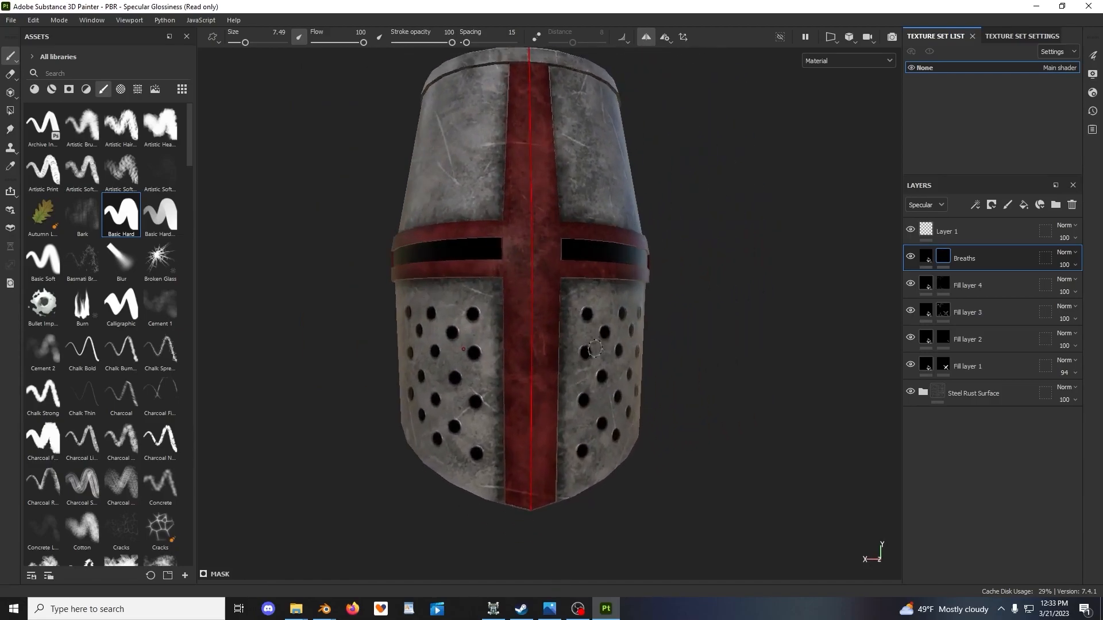
Show the Diffuse channel in the layer stack and rename Fill layer 1 to "Cross"
click(927, 257)
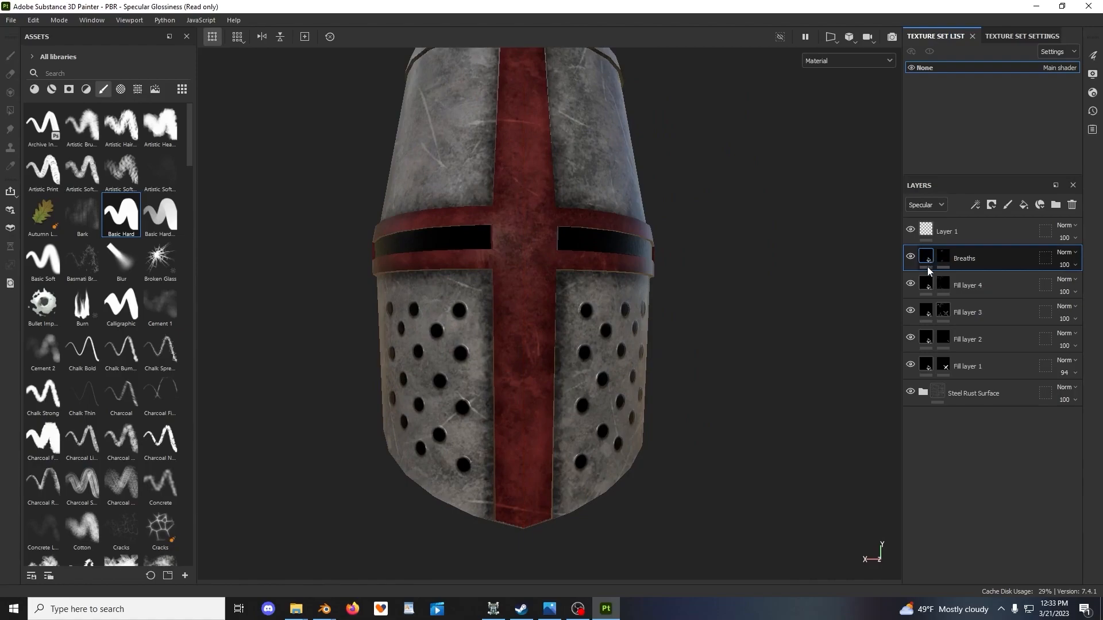
click(933, 205)
click(924, 227)
click(952, 371)
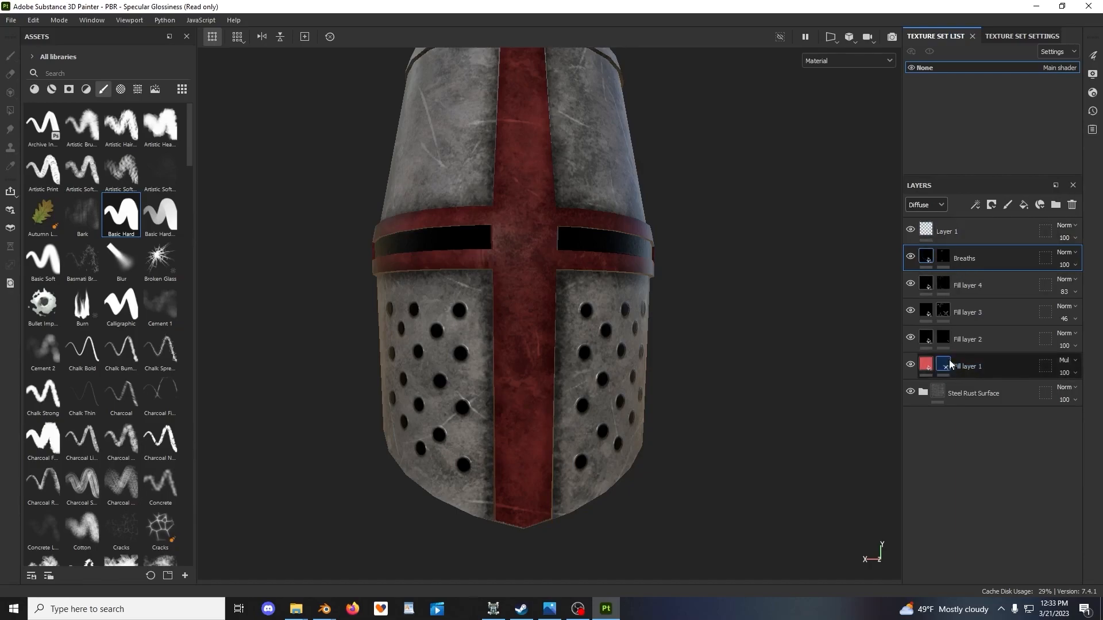
double_click(987, 370)
key(BackSpace)
text(Cross)
key(Return)
Identify what Fill layer 2 contains by toggling its visibility, and rename it "Eyes"
click(911, 339)
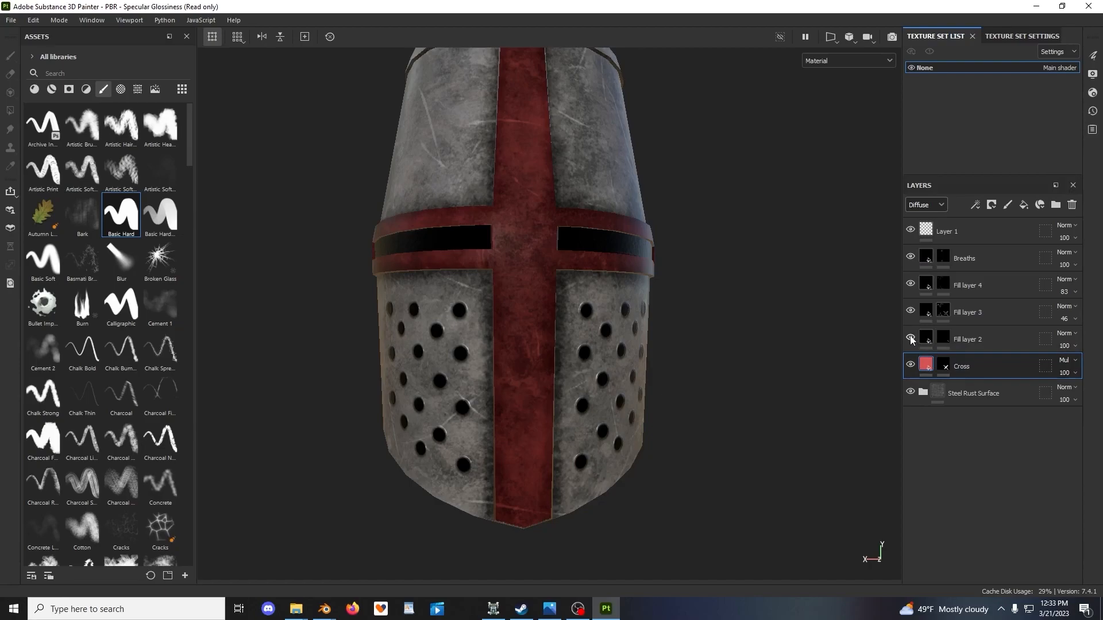
click(911, 338)
double_click(962, 340)
key(BackSpace)
text(Eyes)
key(Return)
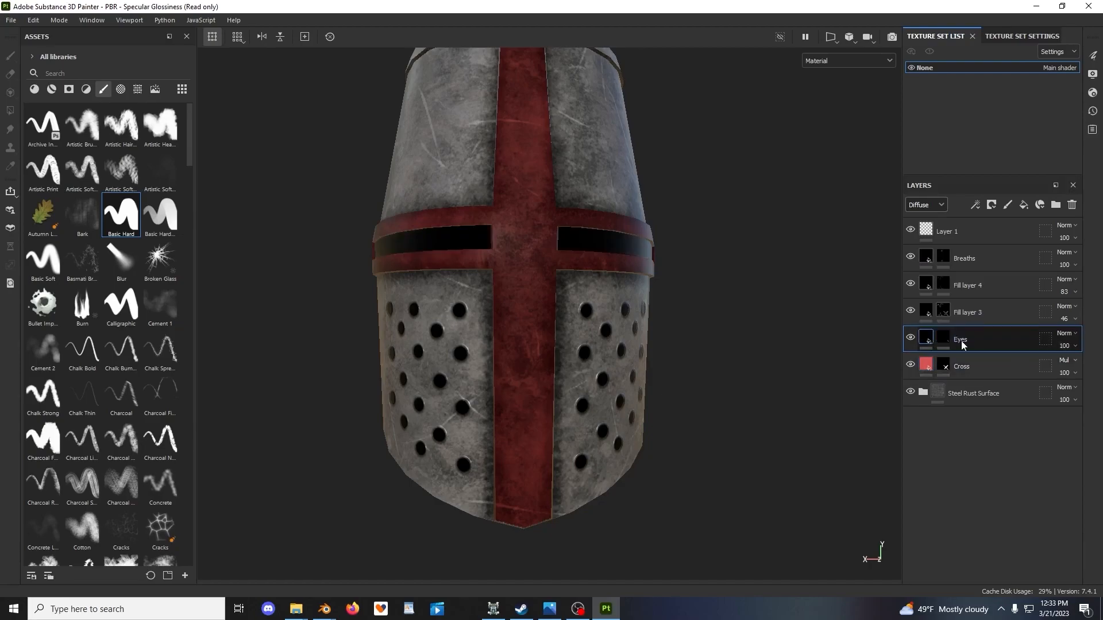
Identify what Fill layer 3 contains by toggling its visibility, and rename it "Cross Shadows"
click(910, 311)
click(911, 312)
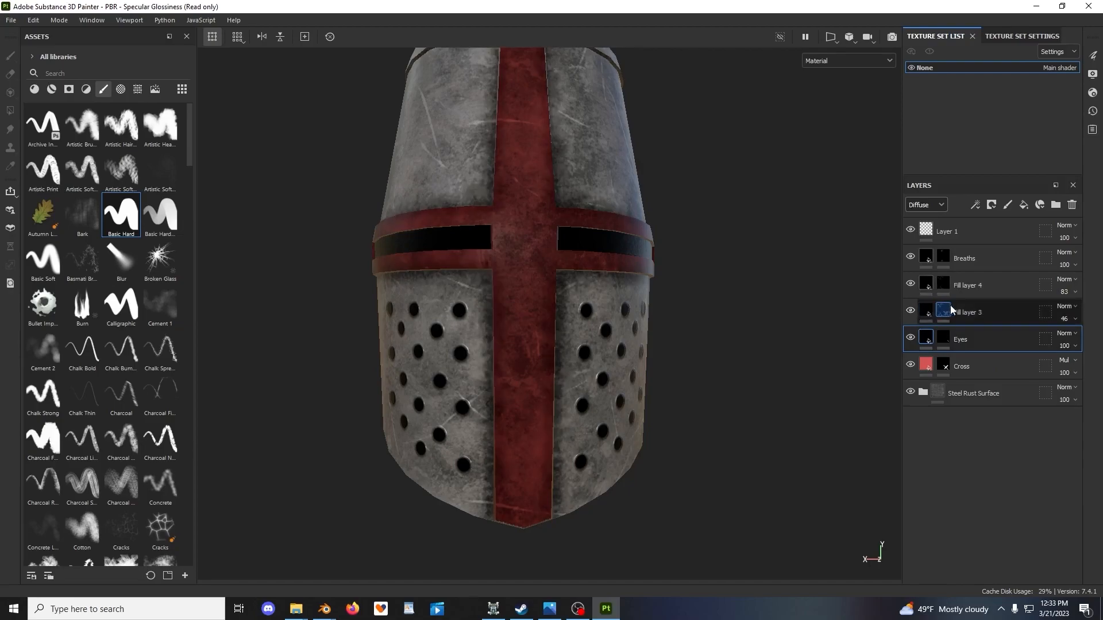
double_click(969, 313)
key(BackSpace)
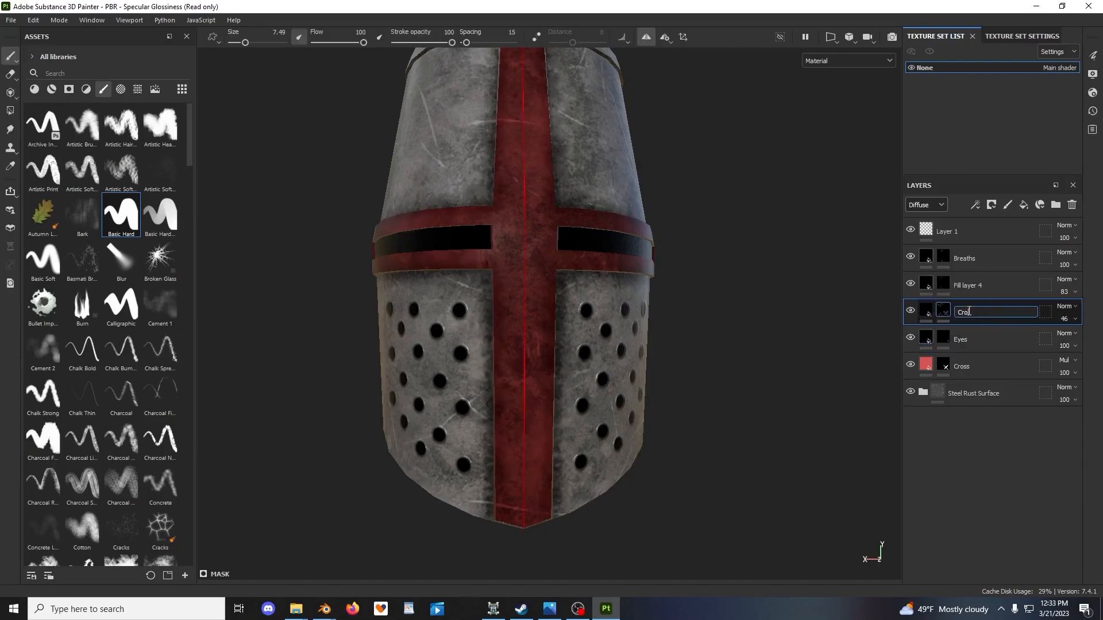
text(Cross Shadows)
key(Return)
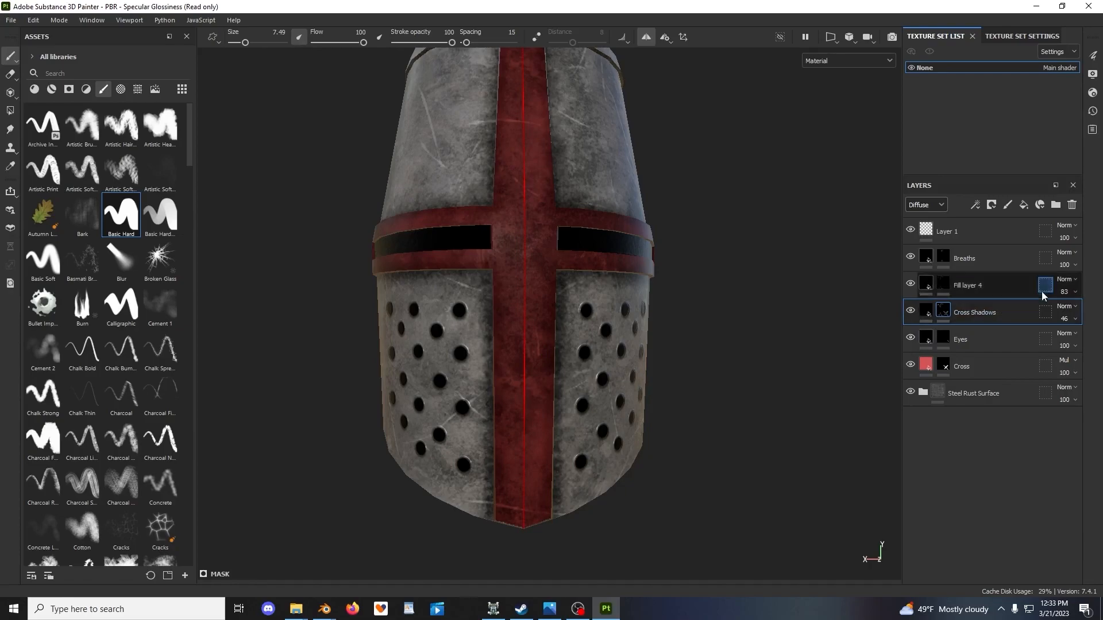
Rename Fill layer 4 to "Cross Shadows Bolder"
click(968, 288)
double_click(970, 287)
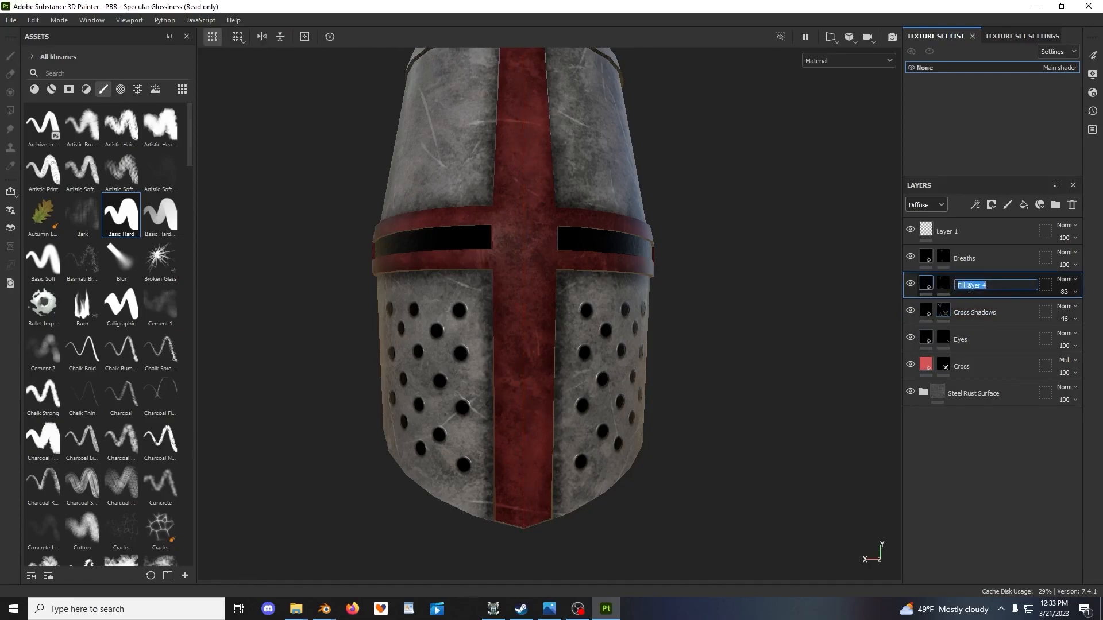
key(BackSpace)
text(Cross Shadows Bolder)
click(917, 247)
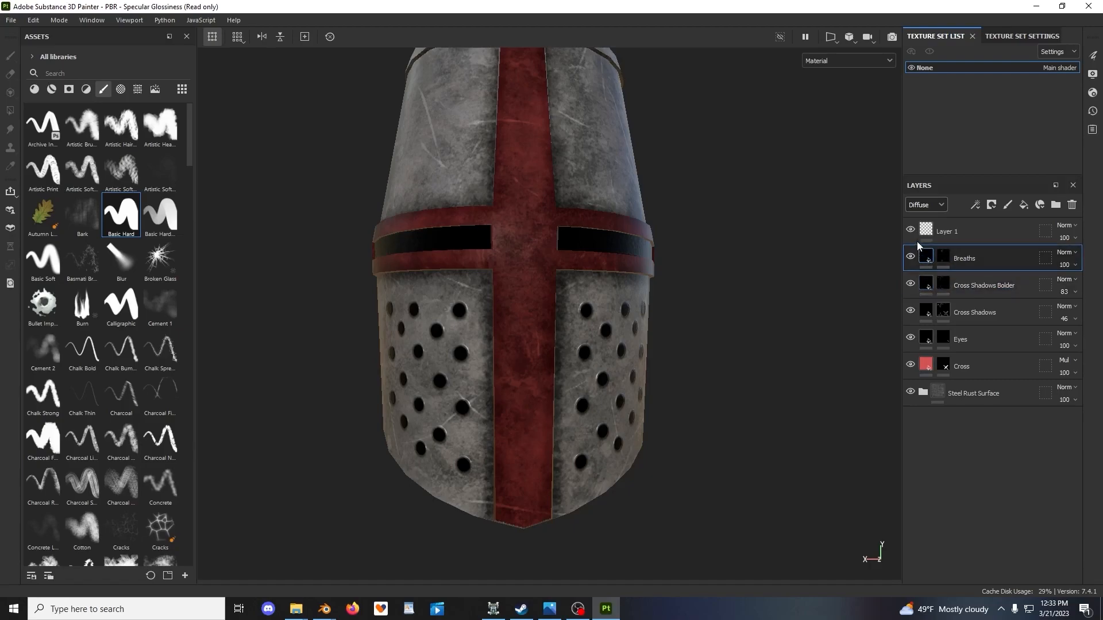
Delete the paint layer Layer 1 from the stack and inspect the whole helmet
click(926, 237)
key(Delete)
scroll(528, 342, down, 3)
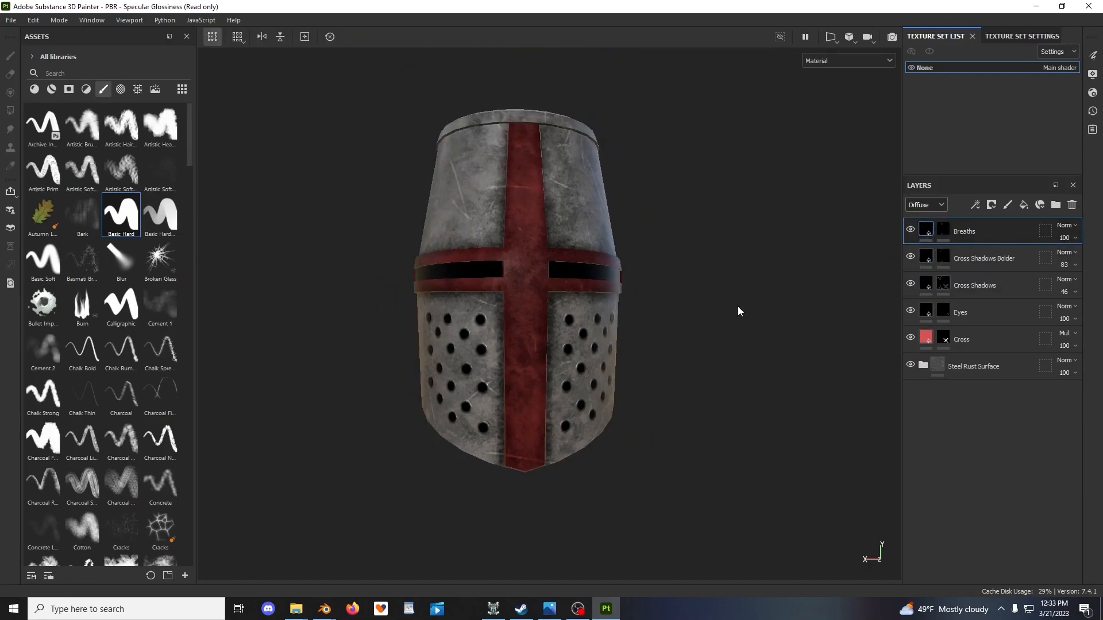
alt+drag(707, 317, 642, 338)
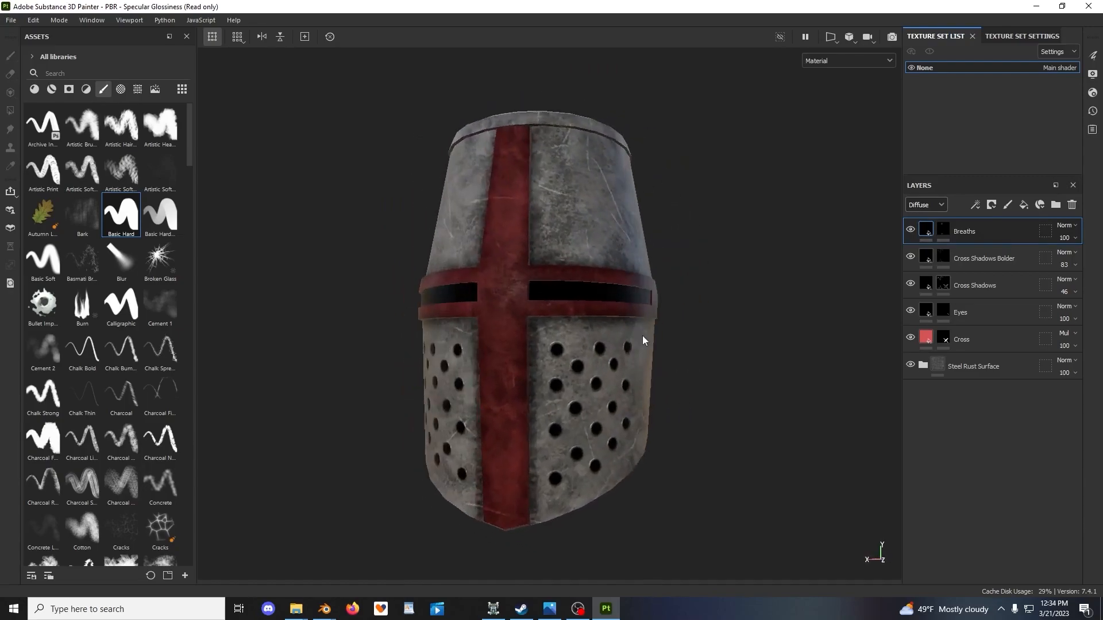
alt+middle_drag(643, 337, 714, 319)
Add a new fill layer with a black mask above Breaths and disable its normal channel
click(1025, 207)
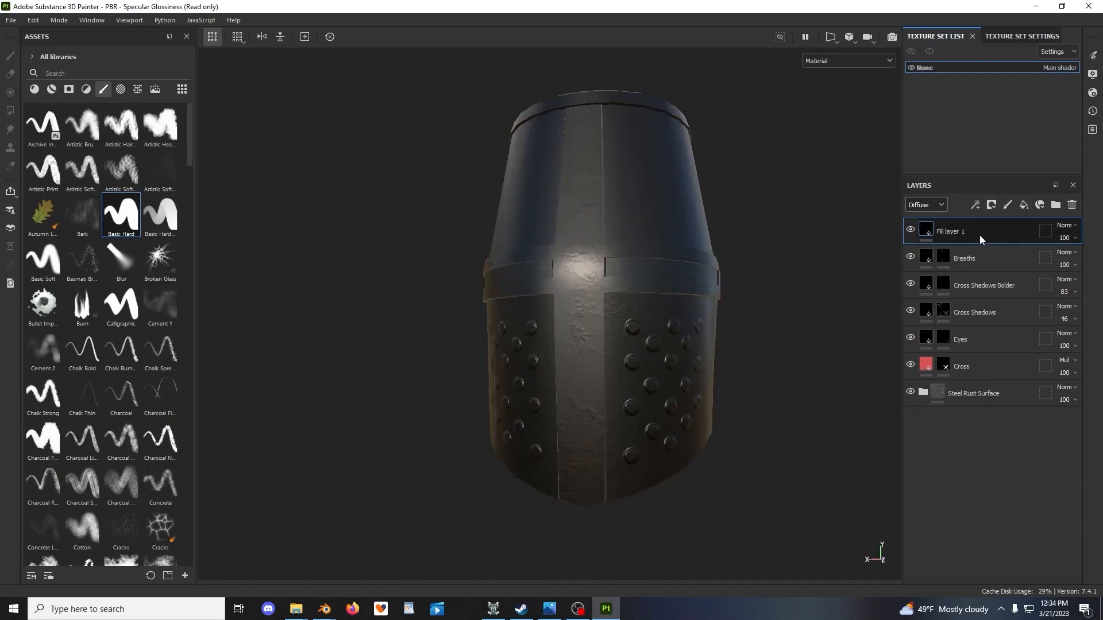
right_click(962, 232)
click(992, 25)
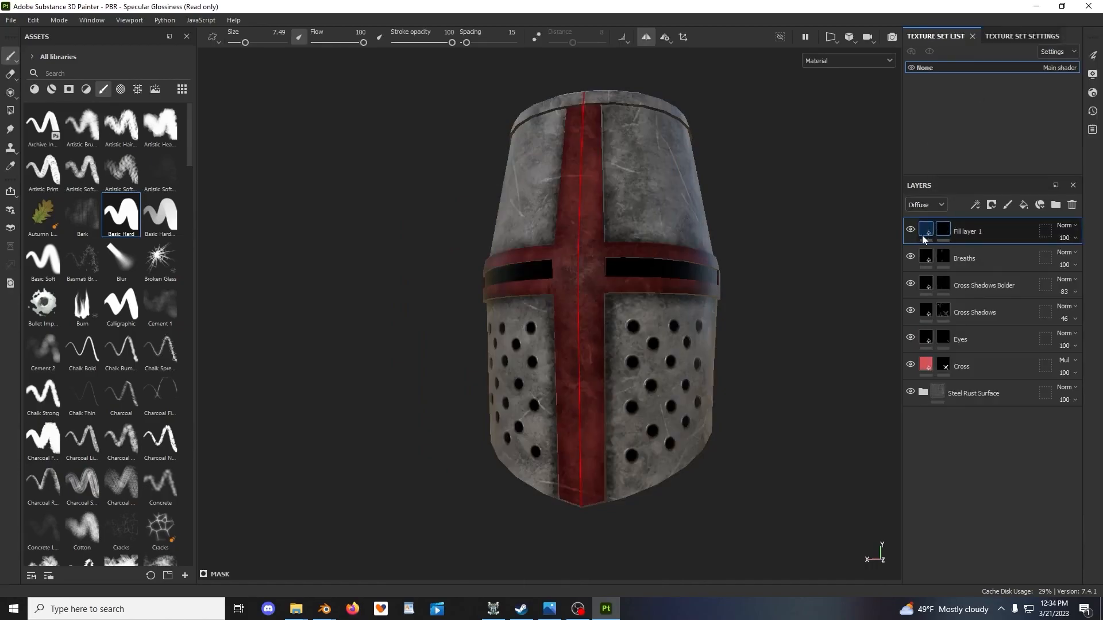
right_click(706, 143)
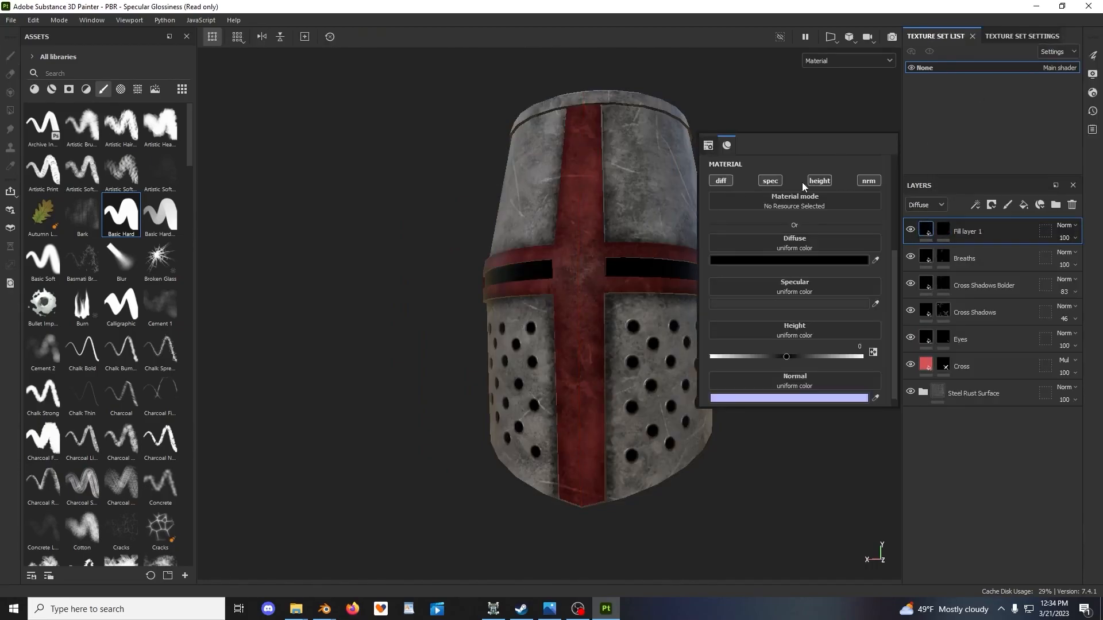
click(867, 180)
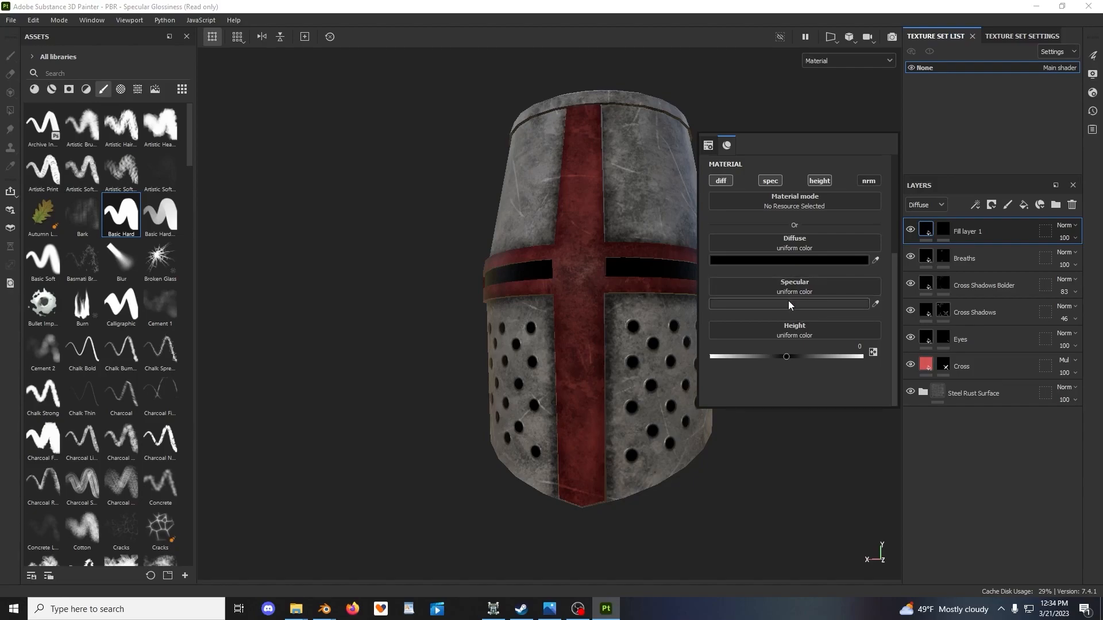
Set the new fill layer's specular colour to grey 858585 and its diffuse colour to grey 7A7A7A
click(788, 303)
drag(846, 514, 859, 515)
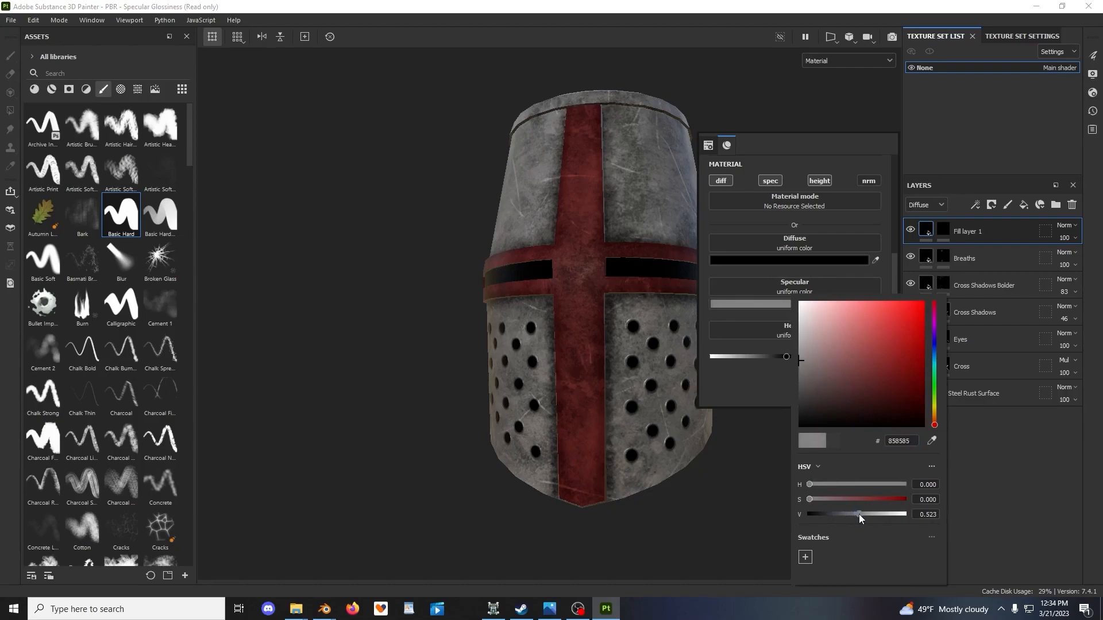
click(818, 259)
drag(877, 479, 881, 478)
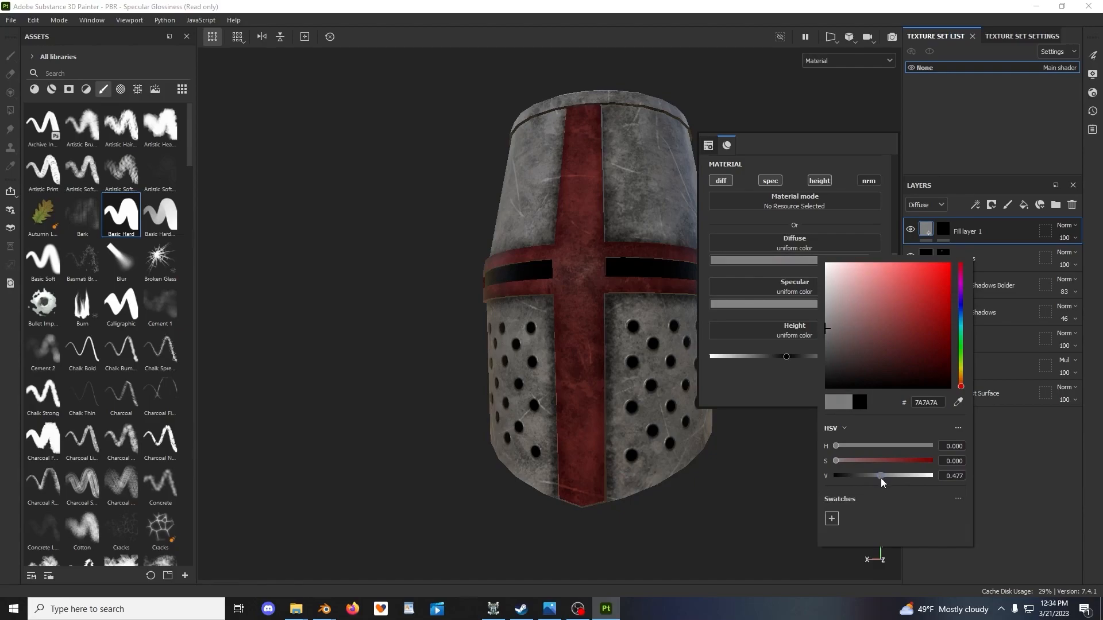
click(794, 372)
double_click(860, 347)
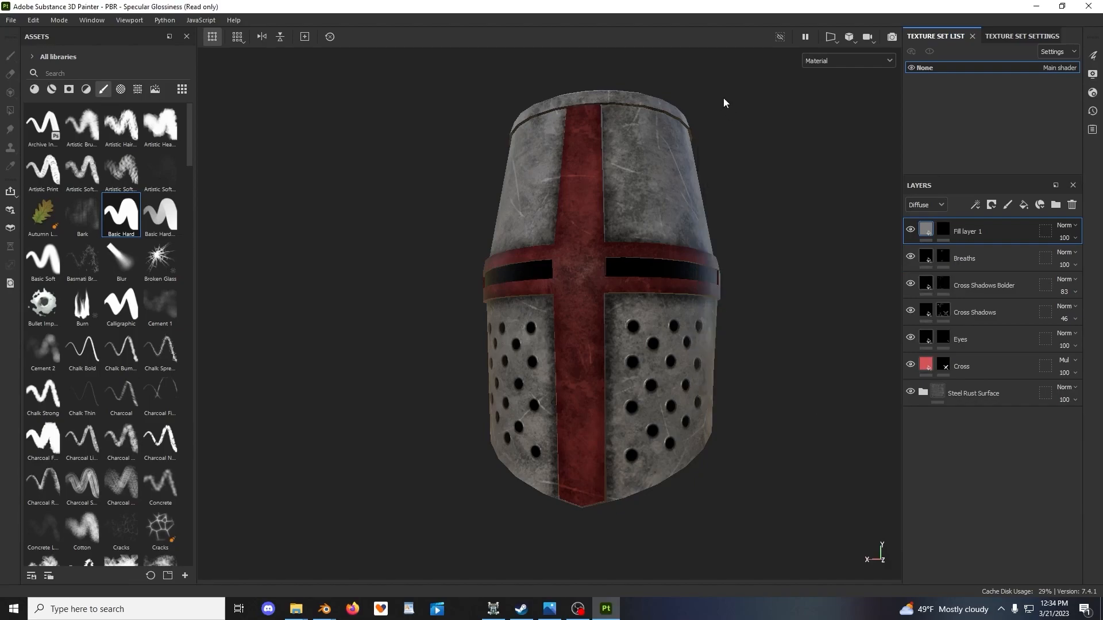
Target Fill layer 1's mask, then examine the rivet placement on the OpenBrf helmet model and the museum helmet photo
click(944, 230)
scroll(637, 296, up, 4)
mouse_move(655, 300)
alt+mouse_down()
mouse_move(662, 323)
mouse_move(646, 125)
alt+mouse_up()
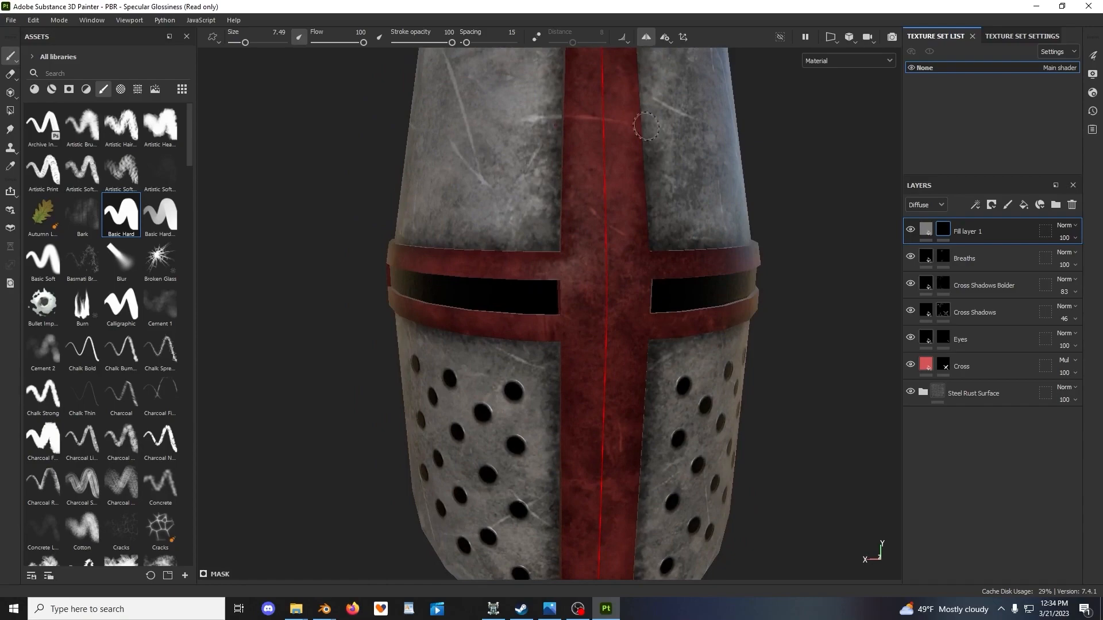
click(494, 612)
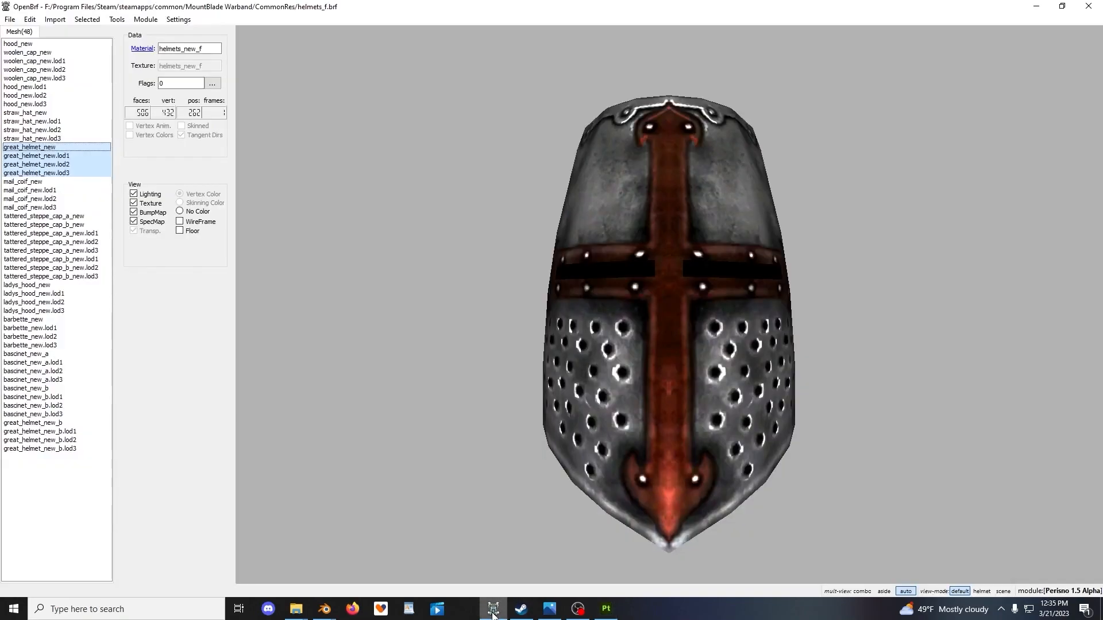
click(493, 612)
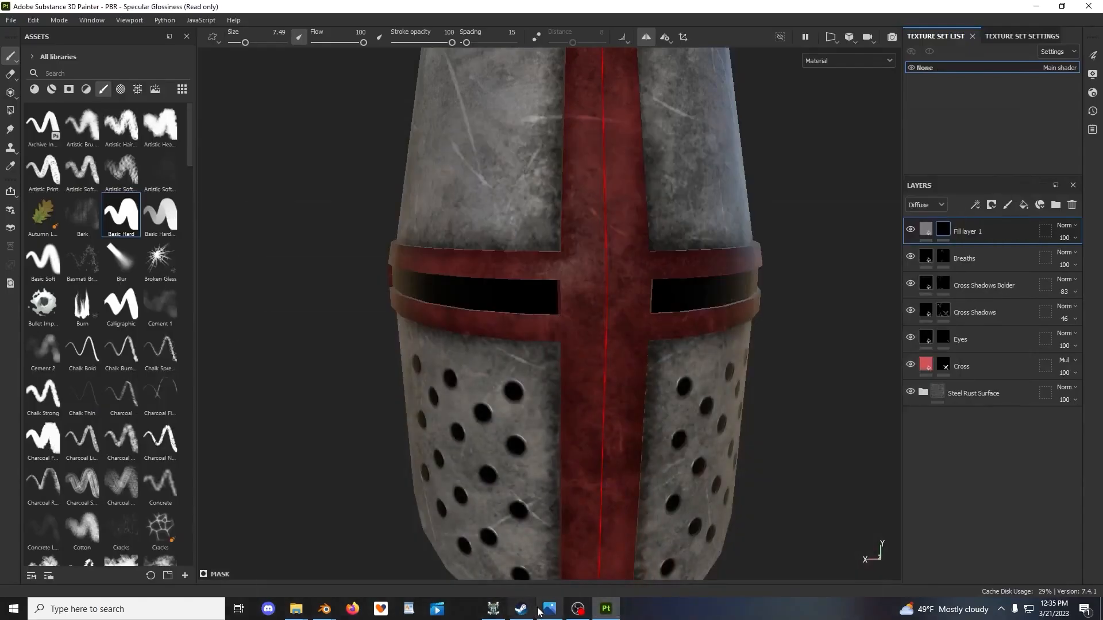
click(545, 611)
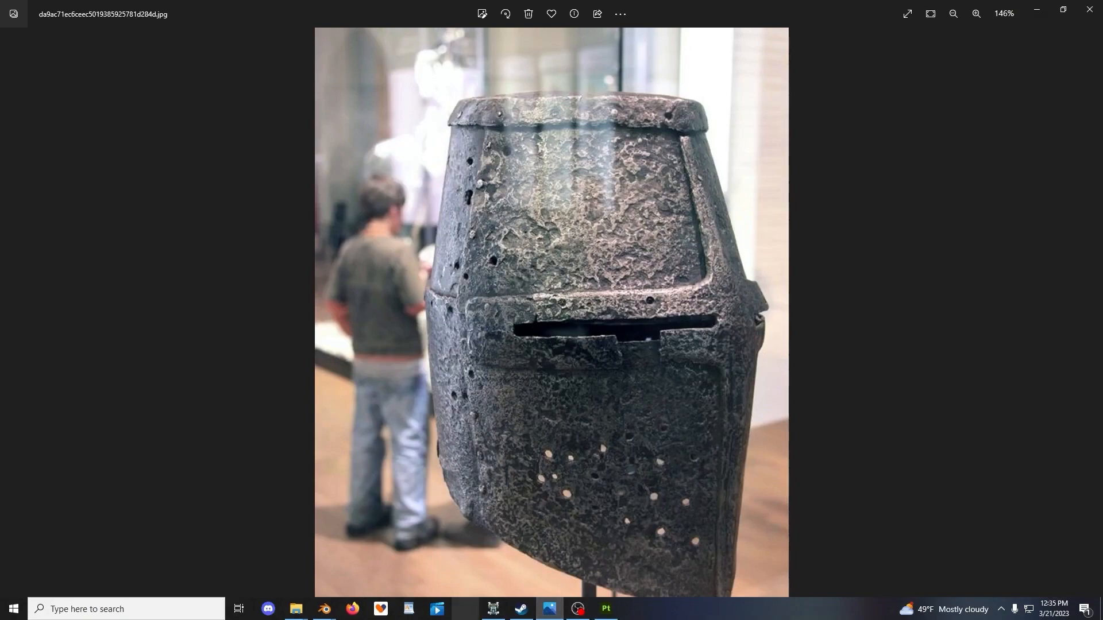
click(606, 609)
Reduce the brush size to 3.76 and paint mirrored rivets along the red band above the eye slit
alt+drag(565, 252, 594, 261)
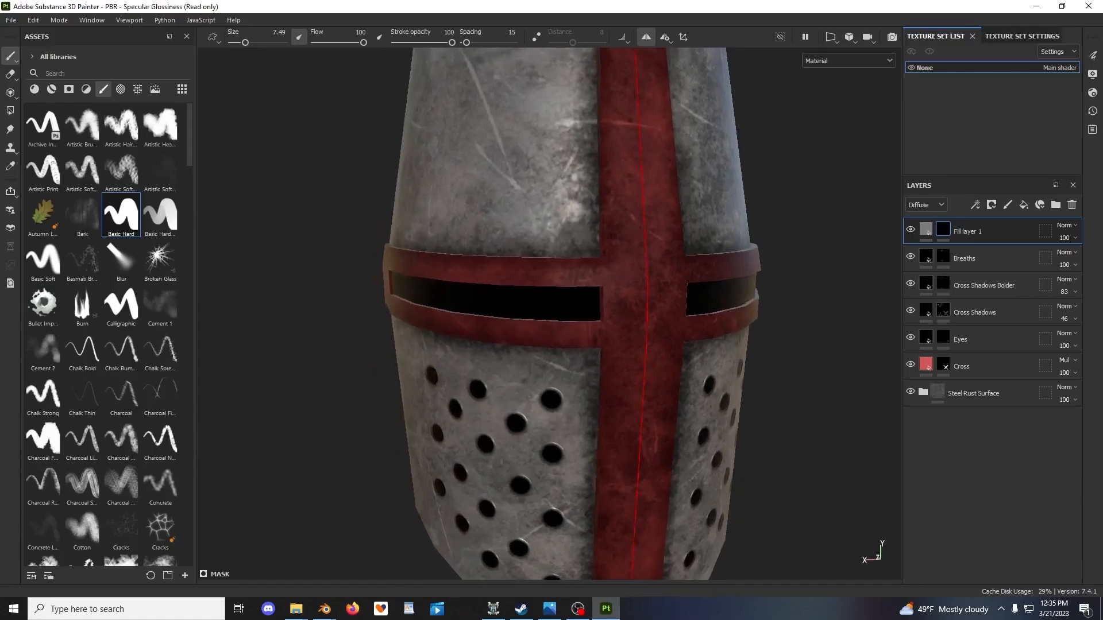
scroll(567, 276, up, 1)
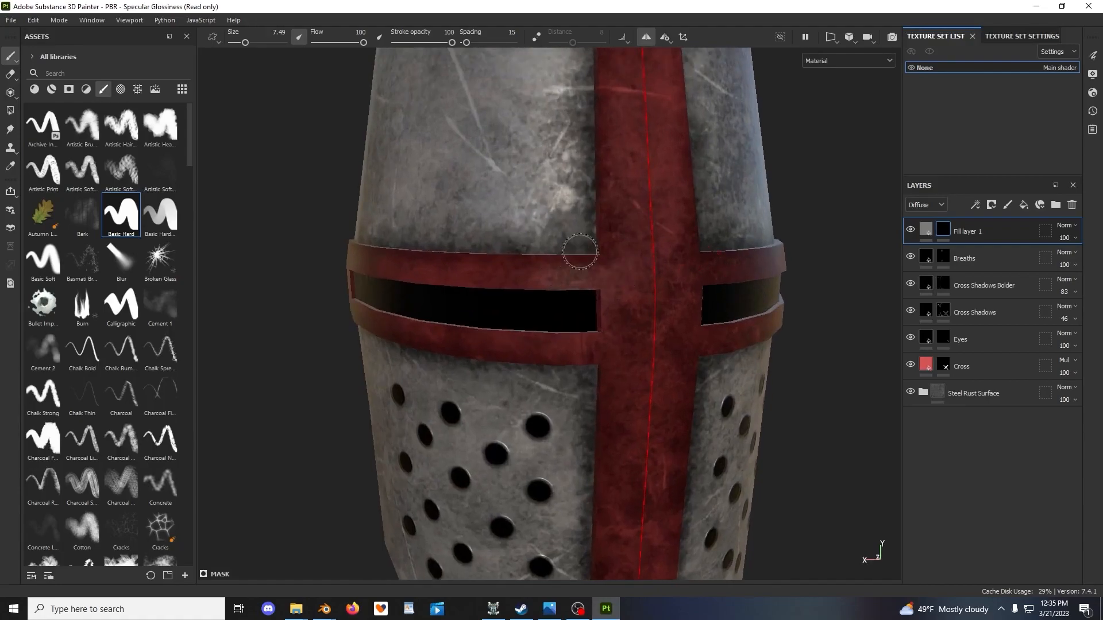
ctrl+right_drag(605, 226, 597, 226)
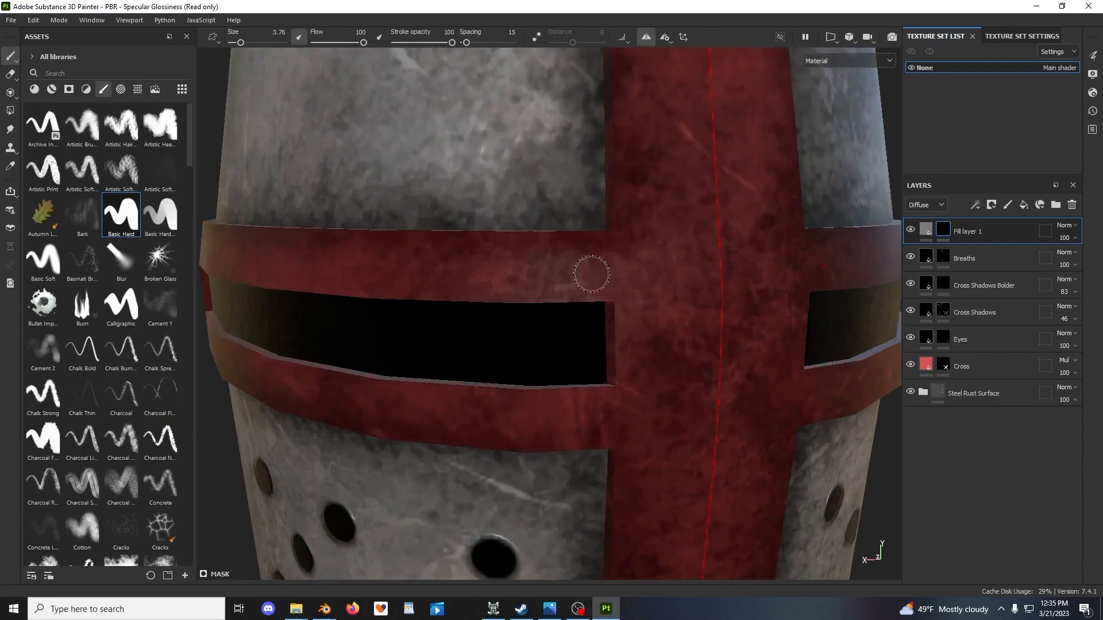
click(589, 269)
mouse_move(573, 337)
alt+mouse_down()
mouse_move(526, 314)
mouse_move(610, 298)
mouse_move(653, 305)
alt+mouse_up()
click(639, 300)
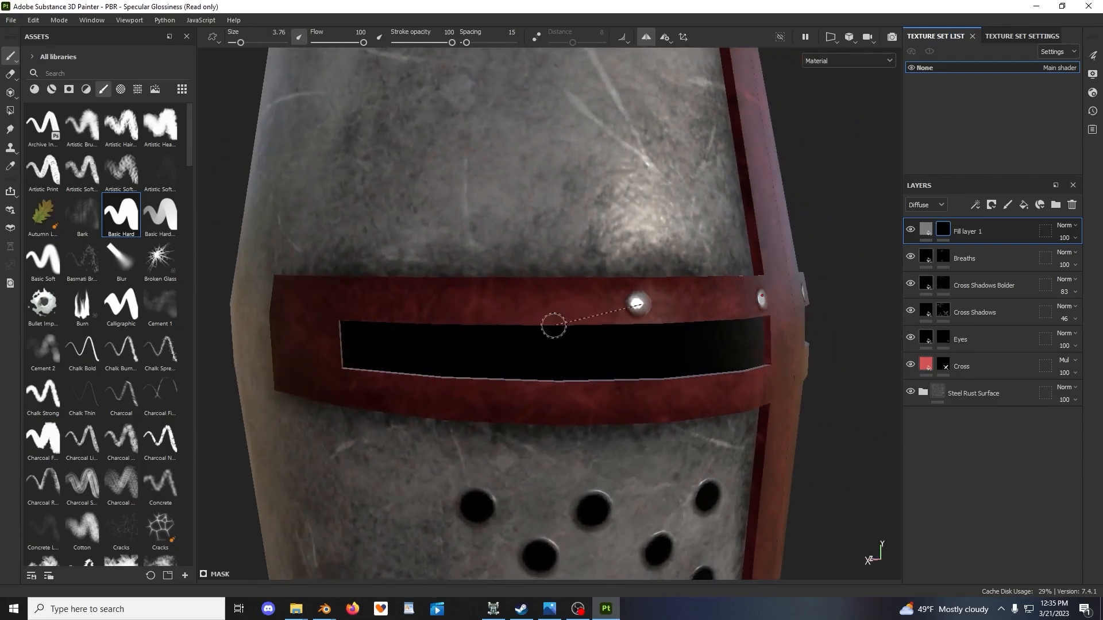
mouse_move(452, 308)
alt+mouse_down()
mouse_move(432, 328)
mouse_move(459, 347)
alt+mouse_up()
click(457, 323)
Paint matching mirrored rivets along the red band below the eye slit, aligned with the upper ones
mouse_move(580, 430)
alt+mouse_down()
mouse_move(608, 428)
mouse_move(623, 367)
alt+mouse_up()
click(462, 342)
mouse_move(462, 343)
alt+mouse_down()
mouse_move(537, 374)
mouse_move(512, 344)
mouse_move(619, 386)
mouse_move(592, 372)
mouse_move(694, 364)
mouse_move(585, 369)
alt+mouse_up()
click(512, 344)
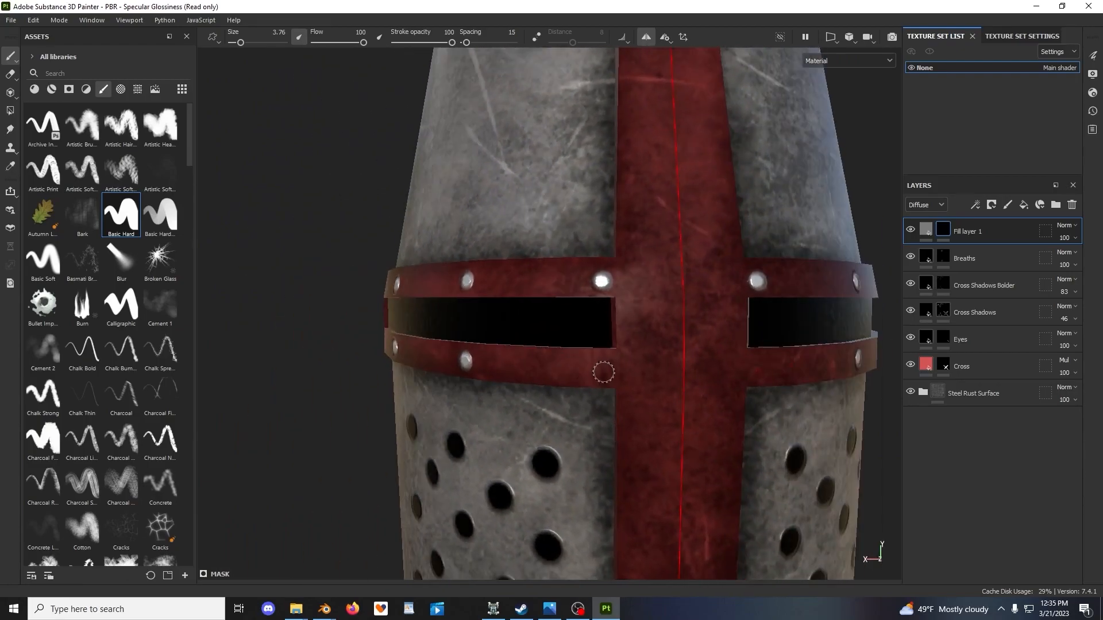
click(606, 369)
scroll(706, 365, down, 6)
alt+drag(707, 365, 611, 317)
scroll(611, 317, up, 3)
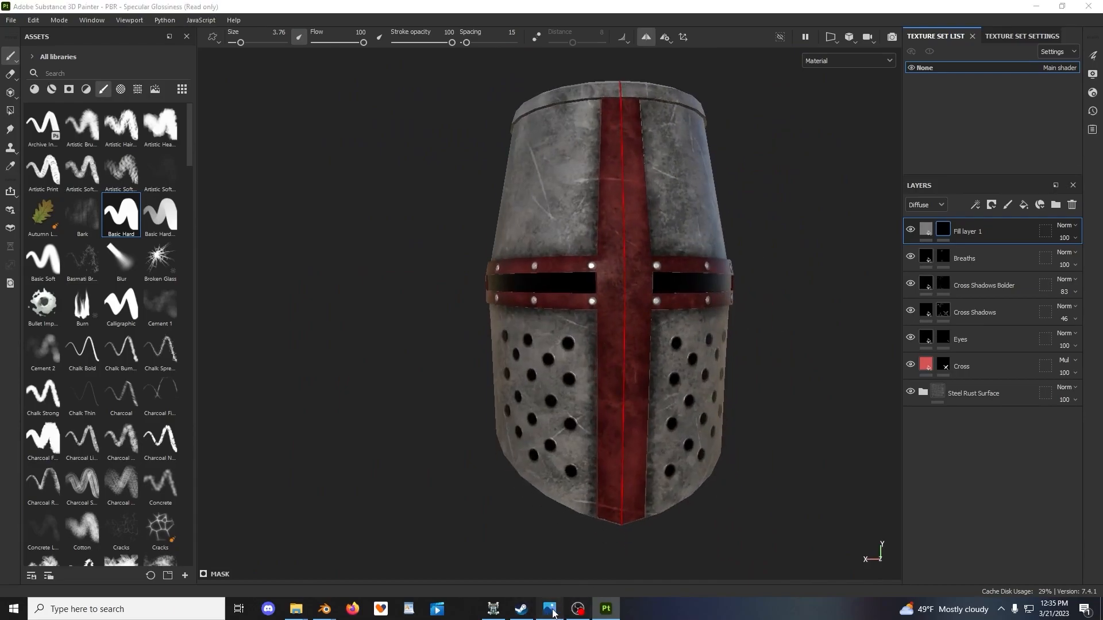
Check the reference photo and paint a mirrored pair of rivets at the top of the cross's vertical bar
click(550, 610)
click(551, 610)
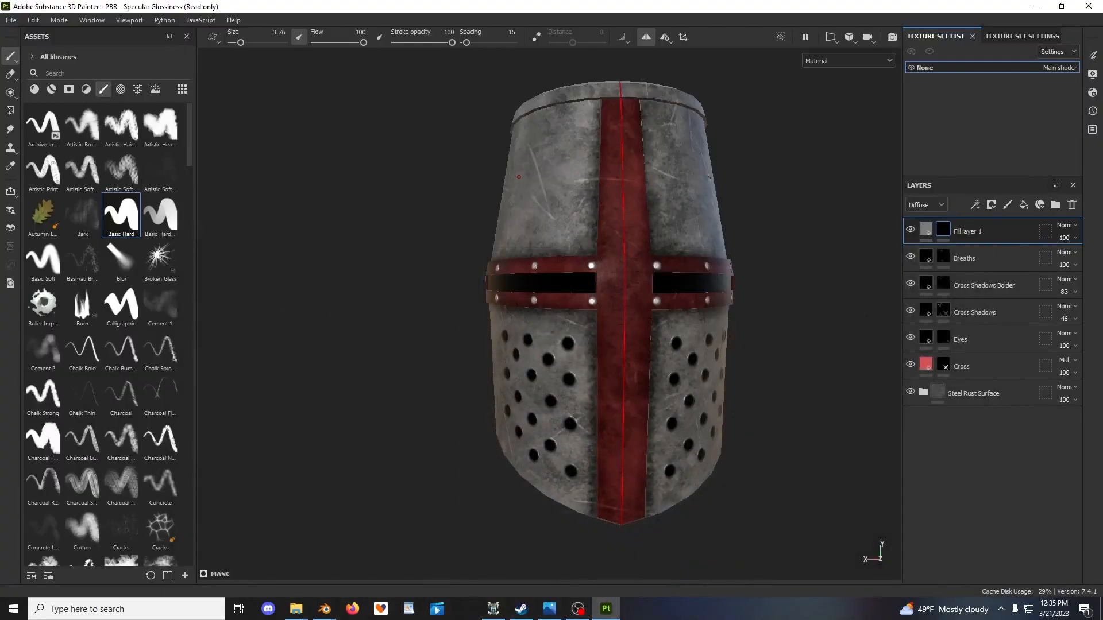
scroll(566, 264, up, 5)
scroll(606, 249, up, 2)
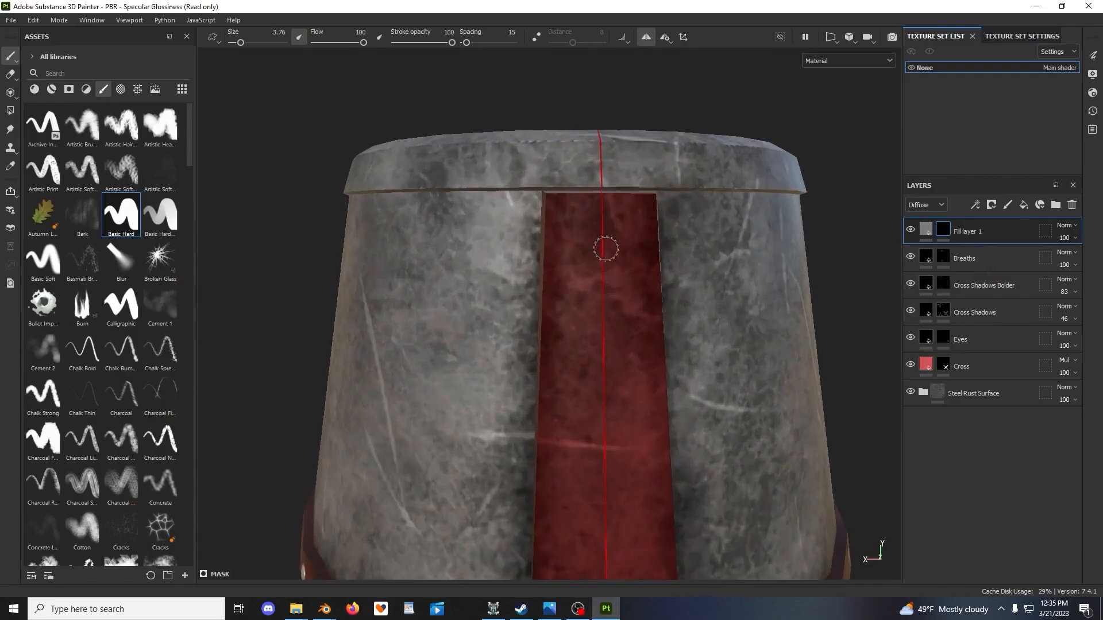
click(576, 245)
Paint a mirrored pair of rivets at the lower tip of the cross's vertical bar
scroll(601, 281, down, 6)
alt+middle_drag(597, 460, 569, 236)
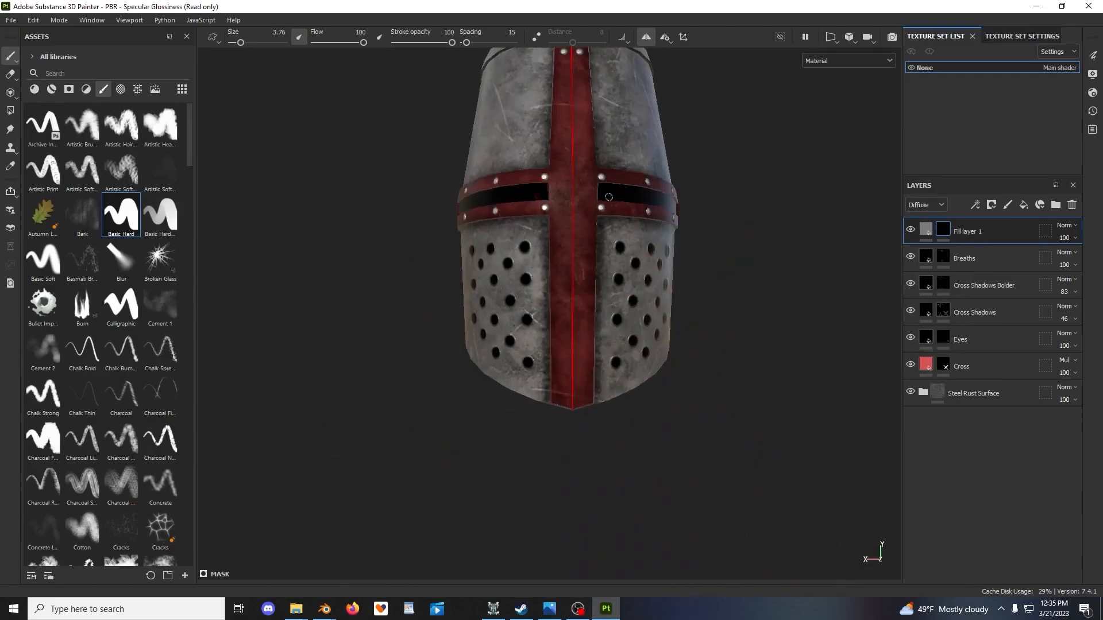
scroll(577, 253, up, 2)
alt+middle_drag(591, 444, 597, 351)
scroll(597, 350, up, 3)
click(561, 364)
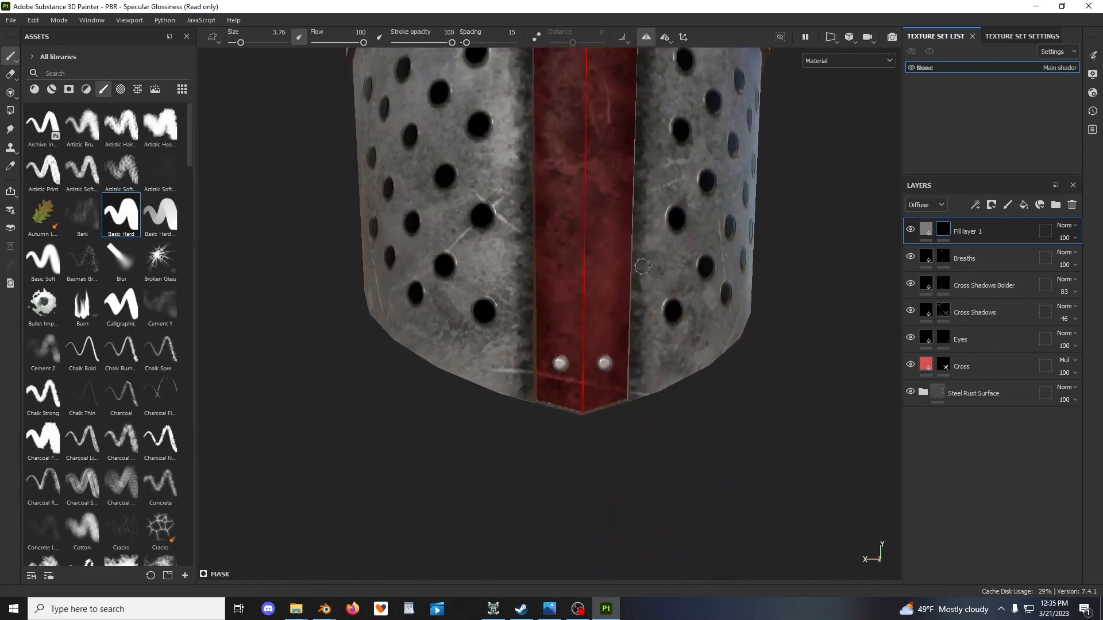
Turn off brush symmetry and examine the rivets on the museum photo and the OpenBrf helmet model
scroll(632, 259, down, 5)
alt+middle_drag(630, 264, 596, 389)
scroll(630, 317, up, 2)
alt+drag(631, 318, 682, 316)
scroll(627, 276, up, 2)
scroll(627, 276, down, 3)
click(648, 40)
click(550, 608)
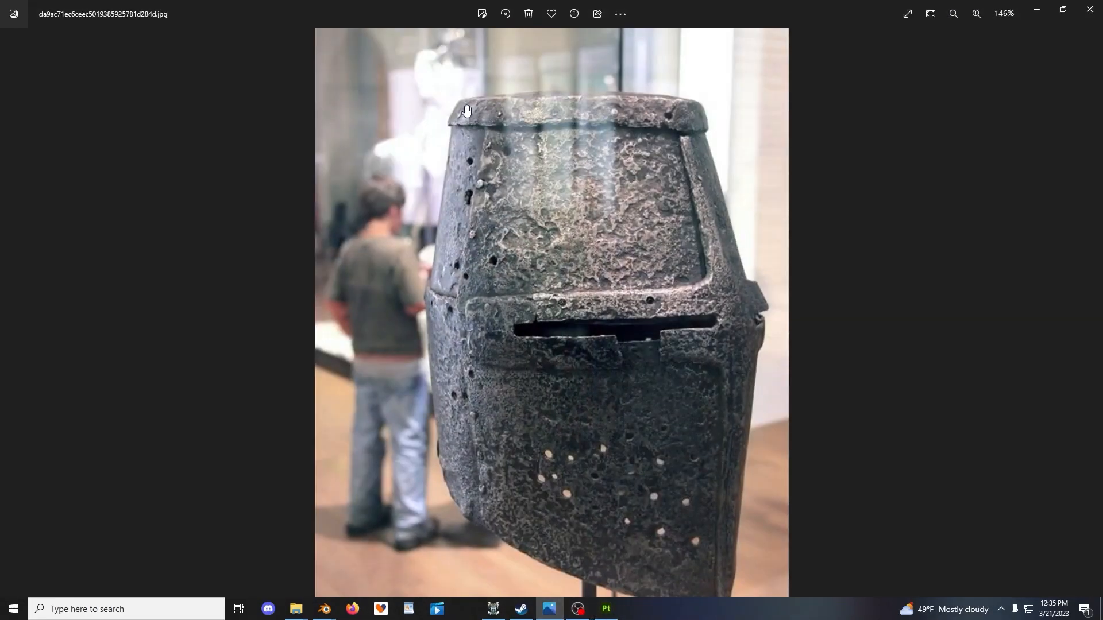
click(493, 609)
mouse_move(580, 329)
mouse_down()
mouse_move(617, 325)
mouse_move(637, 226)
mouse_move(614, 351)
mouse_up()
click(606, 608)
Turn brush symmetry back on, recheck the museum photo and paint a mirrored rivet at the front of the top rim
alt+drag(659, 229, 640, 273)
alt+middle_drag(640, 273, 644, 339)
scroll(644, 339, up, 3)
alt+drag(661, 356, 648, 326)
scroll(647, 325, up, 3)
alt+middle_drag(647, 325, 650, 362)
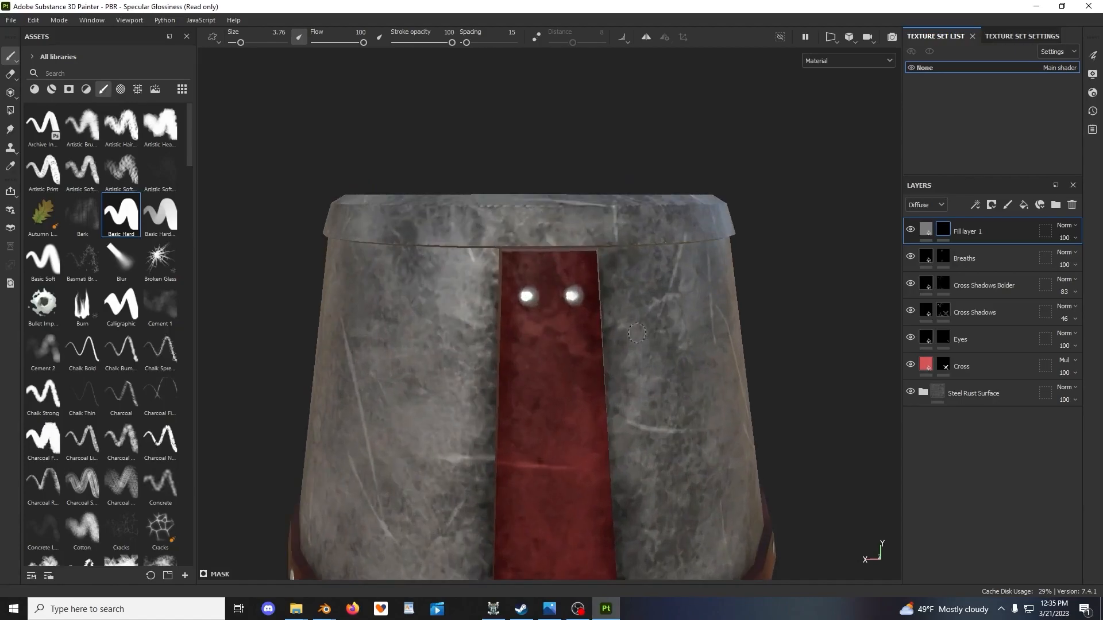
click(646, 37)
alt+middle_drag(546, 287, 689, 333)
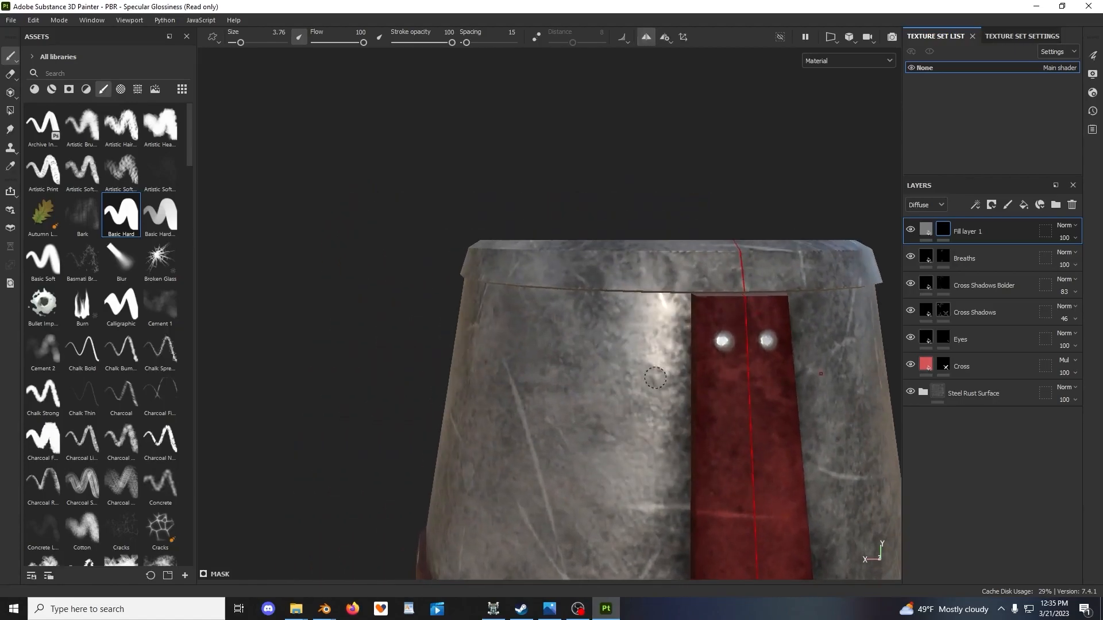
click(549, 609)
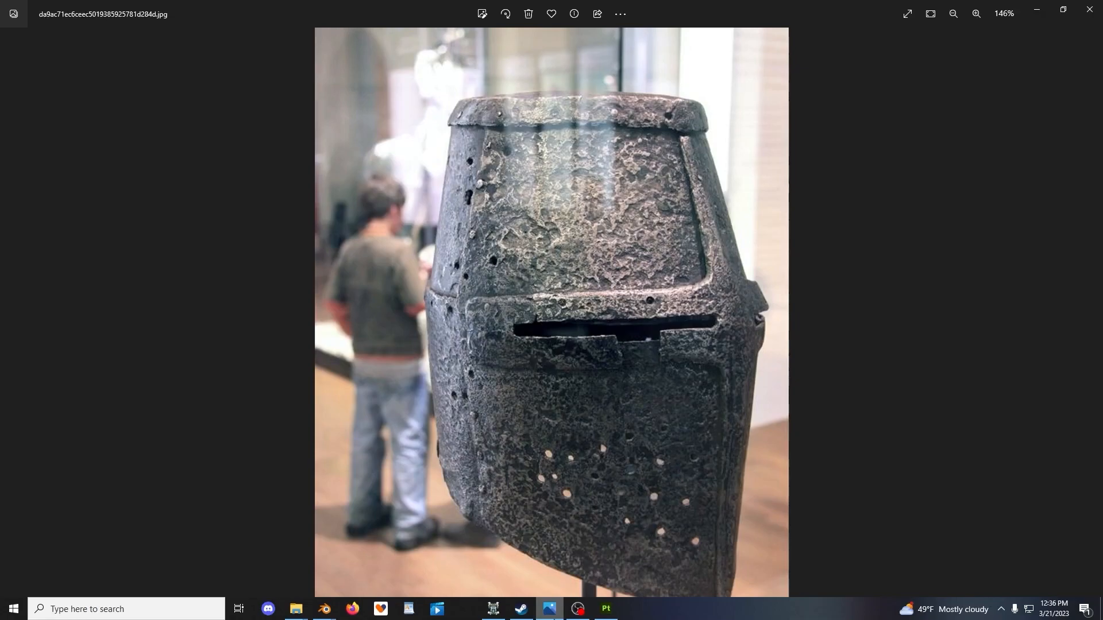
click(1036, 9)
mouse_move(735, 295)
alt+mouse_down()
mouse_move(687, 271)
mouse_move(580, 299)
mouse_move(562, 280)
alt+mouse_up()
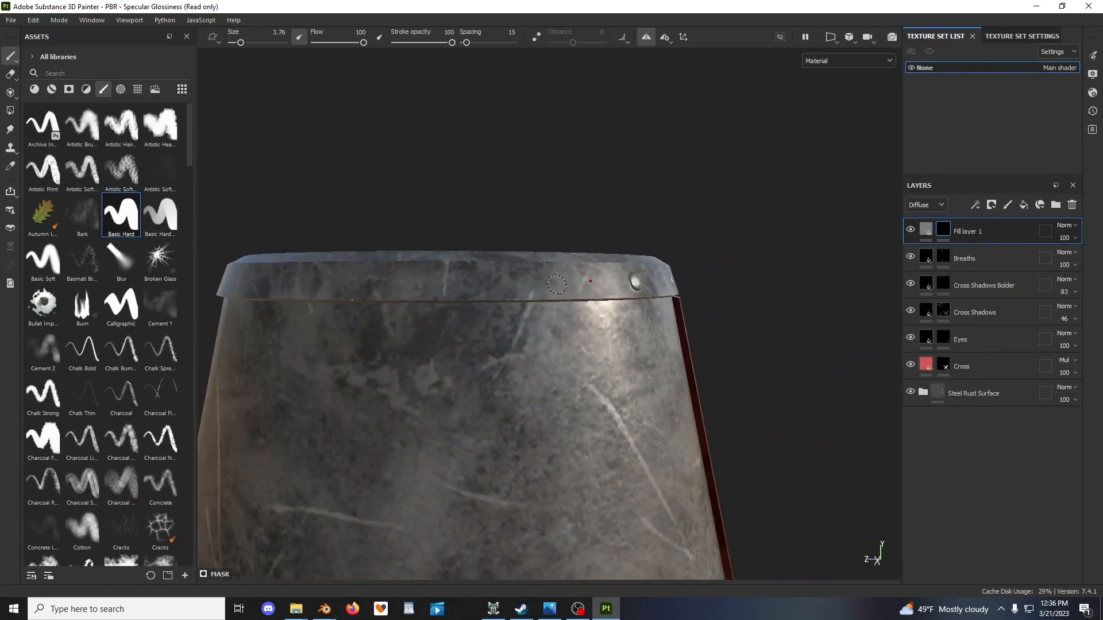
Paint two more mirrored rivets along the top rim towards the side of the helmet
mouse_move(500, 310)
alt+mouse_down()
mouse_move(603, 305)
mouse_move(605, 283)
mouse_move(640, 315)
mouse_move(741, 342)
alt+mouse_up()
click(631, 293)
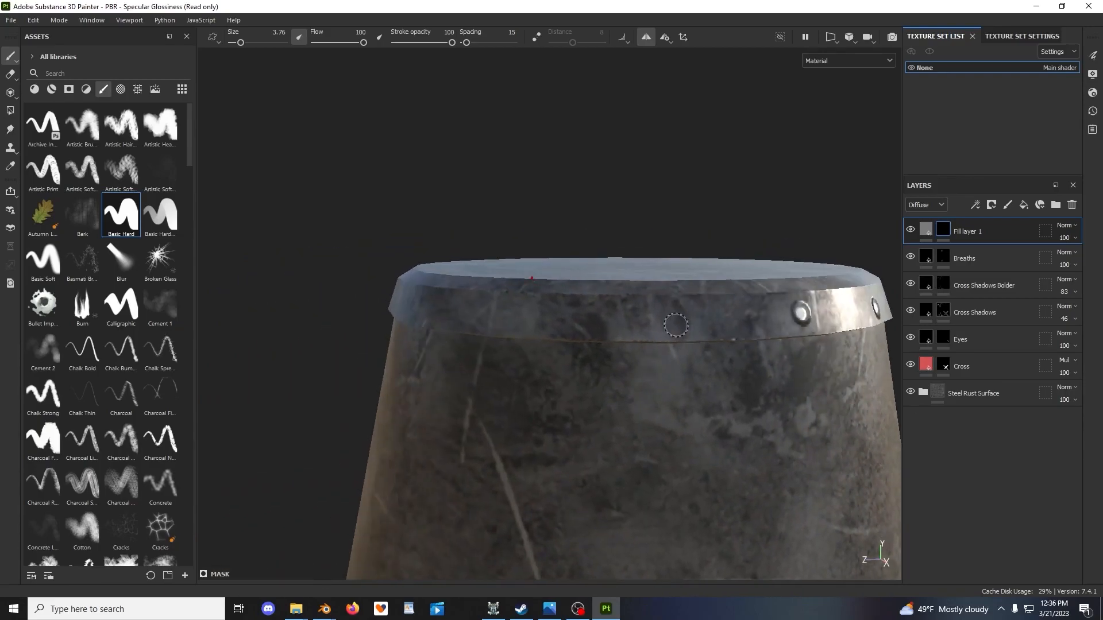
alt+drag(678, 320, 582, 323)
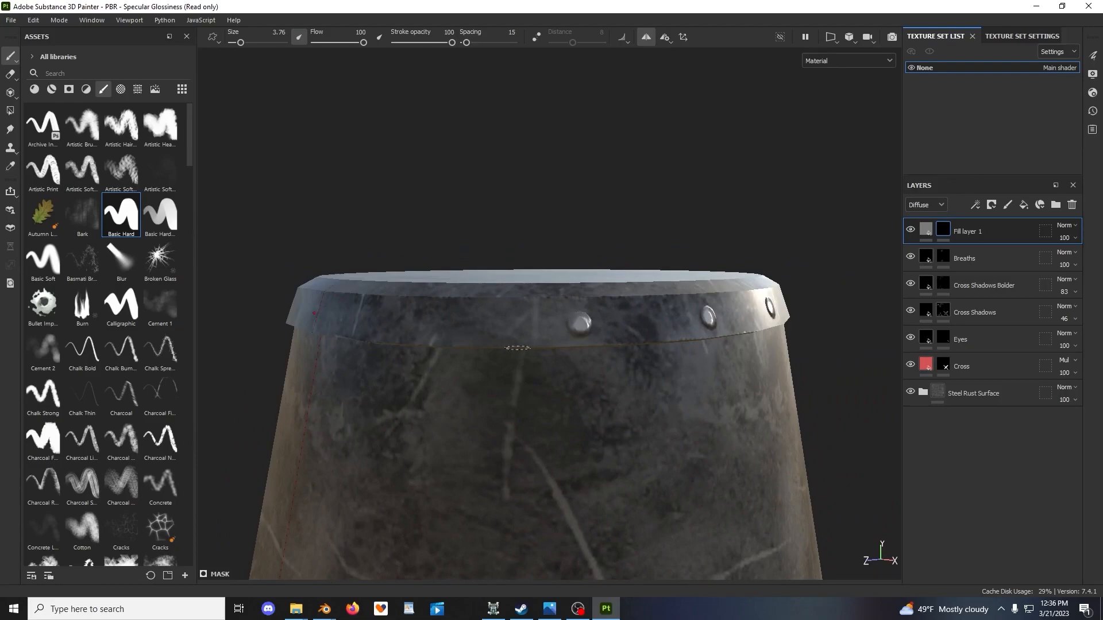
alt+drag(517, 348, 587, 337)
Try another mirrored rivet farther around the top rim and undo it
click(490, 322)
alt+drag(490, 322, 596, 362)
scroll(596, 361, down, 3)
alt+middle_drag(595, 362, 632, 335)
key(ctrl+z)
Paint the remaining mirrored rivets around the side and back of the top rim
alt+drag(632, 336, 608, 327)
scroll(609, 327, up, 3)
scroll(560, 328, up, 1)
click(532, 311)
mouse_move(532, 311)
alt+mouse_down()
mouse_move(565, 337)
mouse_move(526, 301)
alt+mouse_up()
alt+middle_drag(525, 302, 647, 305)
scroll(647, 305, down, 3)
mouse_move(648, 305)
alt+mouse_down()
mouse_move(579, 280)
mouse_move(601, 305)
mouse_move(593, 345)
mouse_move(629, 297)
alt+mouse_up()
alt+middle_drag(681, 269, 610, 281)
Erase the two unevenly spaced rivets on the side of the top rim and repaint rivets in the gap
right_click(599, 174)
scroll(689, 312, down, 5)
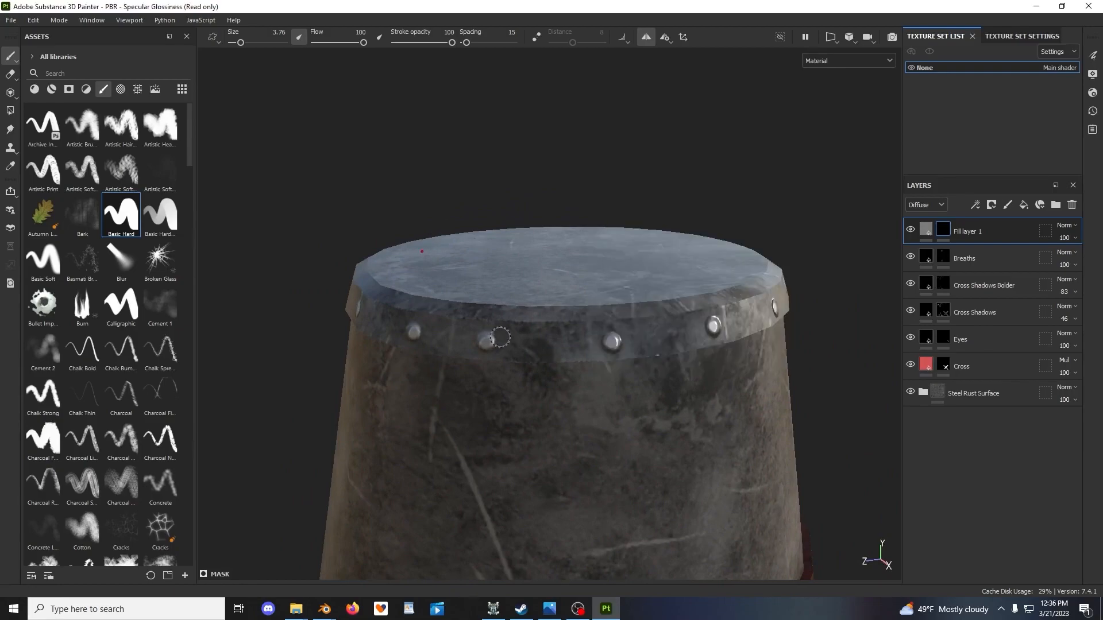
mouse_move(470, 357)
alt+mouse_down()
mouse_move(623, 339)
mouse_move(595, 338)
alt+mouse_up()
right_click(586, 262)
drag(747, 413, 884, 417)
mouse_move(635, 395)
alt+mouse_down()
mouse_move(643, 377)
mouse_move(454, 350)
alt+mouse_up()
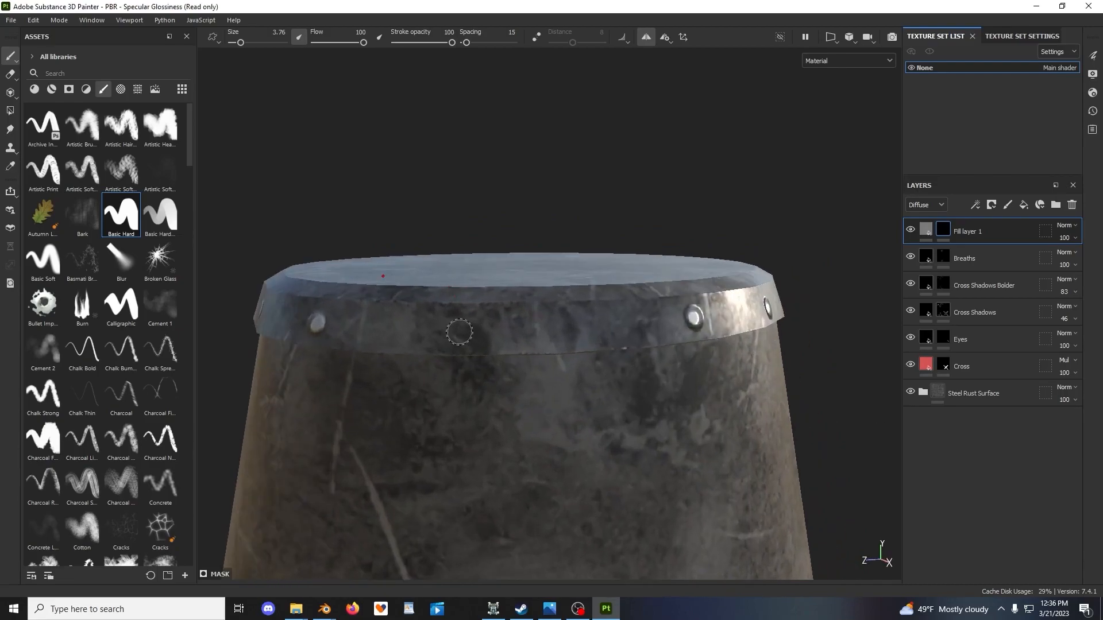
click(468, 331)
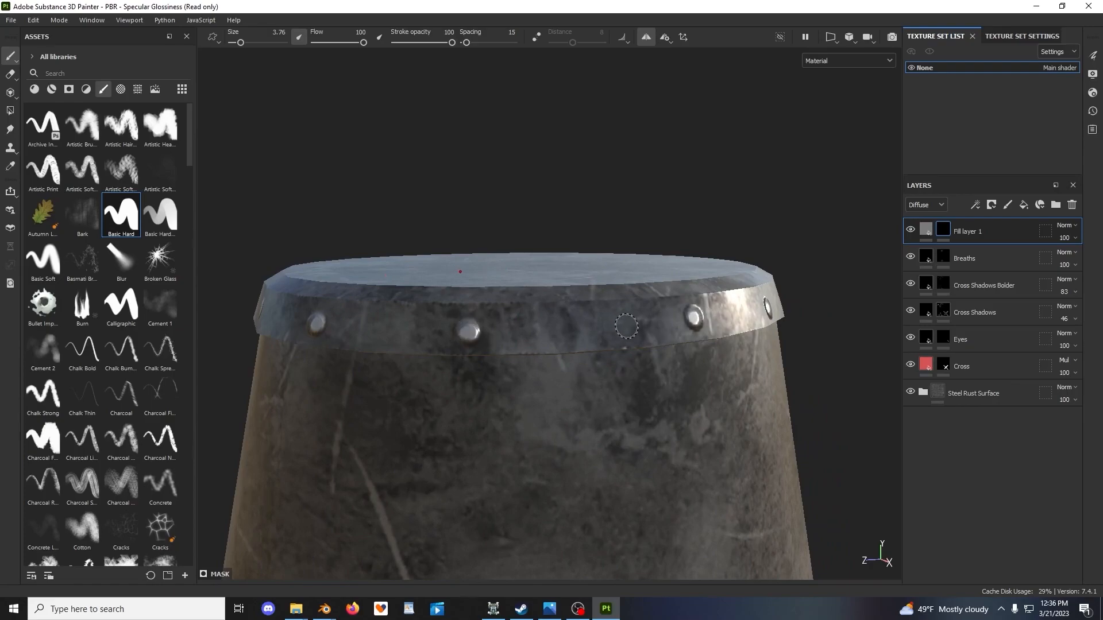
alt+drag(712, 319, 640, 328)
Erase the two rivets sitting close together on the rim's side and replace them with a single rivet
right_click(641, 328)
drag(701, 401, 623, 399)
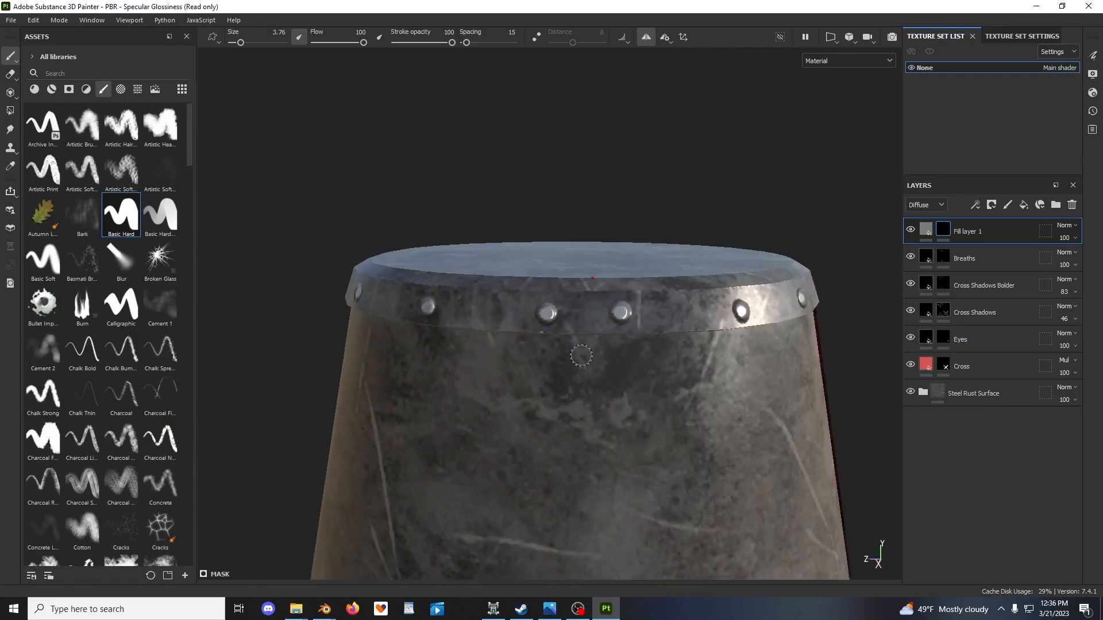
scroll(698, 281, down, 3)
mouse_move(638, 322)
alt+mouse_down()
mouse_move(614, 337)
mouse_move(625, 342)
alt+mouse_up()
scroll(623, 342, up, 4)
mouse_move(584, 294)
mouse_down()
mouse_move(580, 273)
mouse_move(620, 284)
mouse_up()
right_click(621, 283)
drag(687, 357, 775, 361)
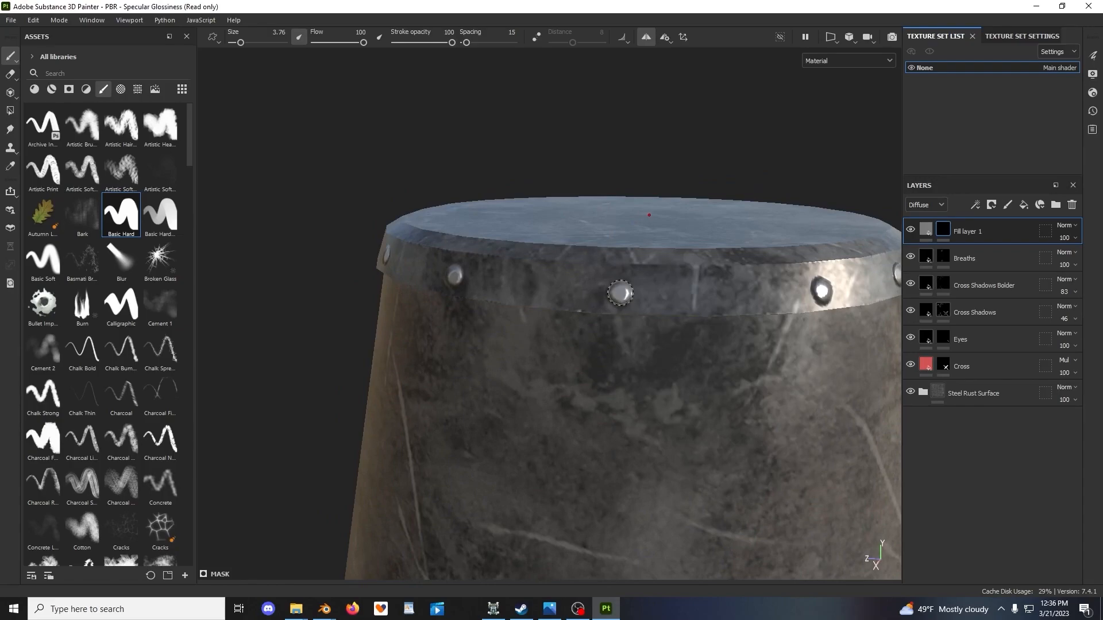
Erase the badly spaced rivet behind the front one on the top rim and repaint it midway between its neighbours
scroll(827, 309, down, 4)
mouse_move(845, 314)
alt+mouse_down()
mouse_move(812, 272)
mouse_move(637, 305)
mouse_move(503, 365)
alt+mouse_up()
scroll(638, 342, up, 3)
alt+drag(642, 343, 679, 339)
right_click(679, 339)
drag(733, 415, 677, 414)
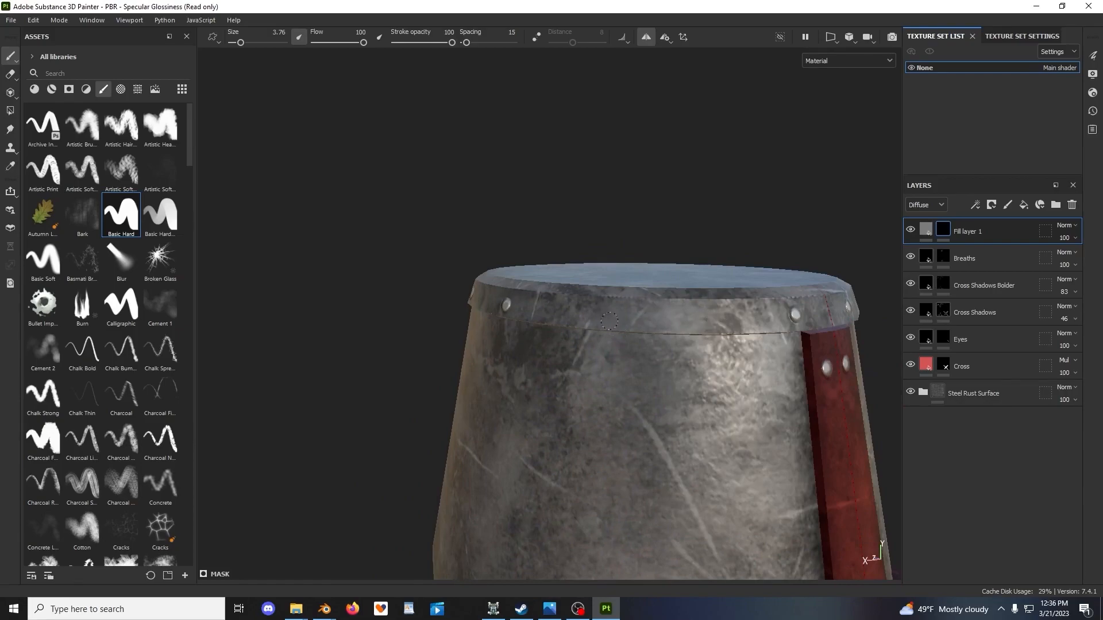
right_click(633, 345)
drag(722, 415, 792, 414)
mouse_move(708, 336)
alt+mouse_down()
mouse_move(672, 320)
mouse_move(764, 342)
mouse_move(653, 311)
alt+mouse_up()
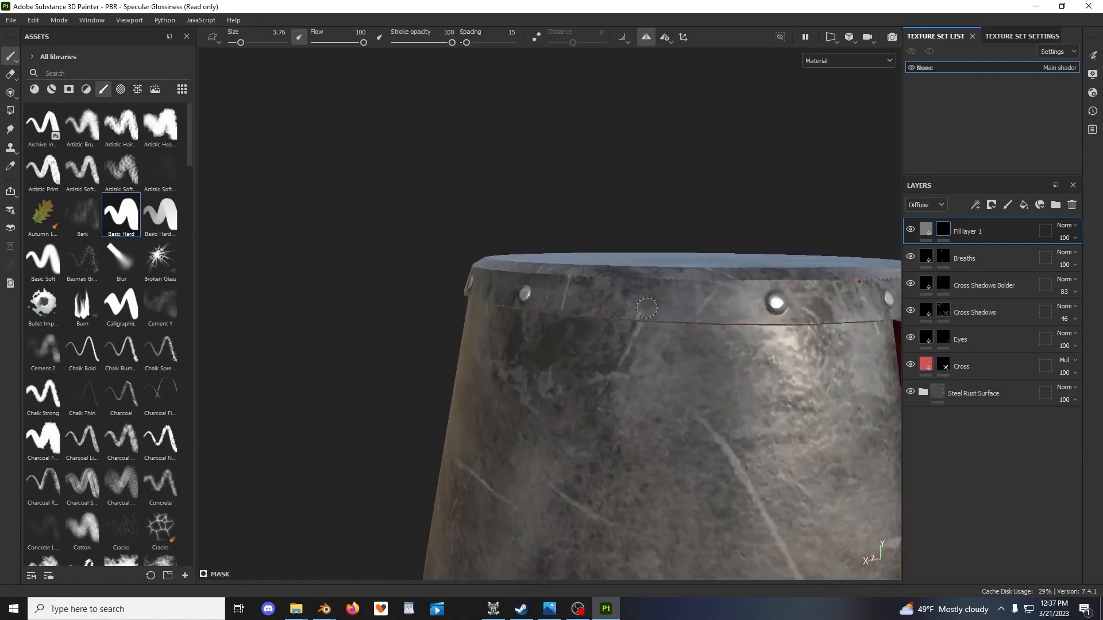
scroll(673, 326, down, 5)
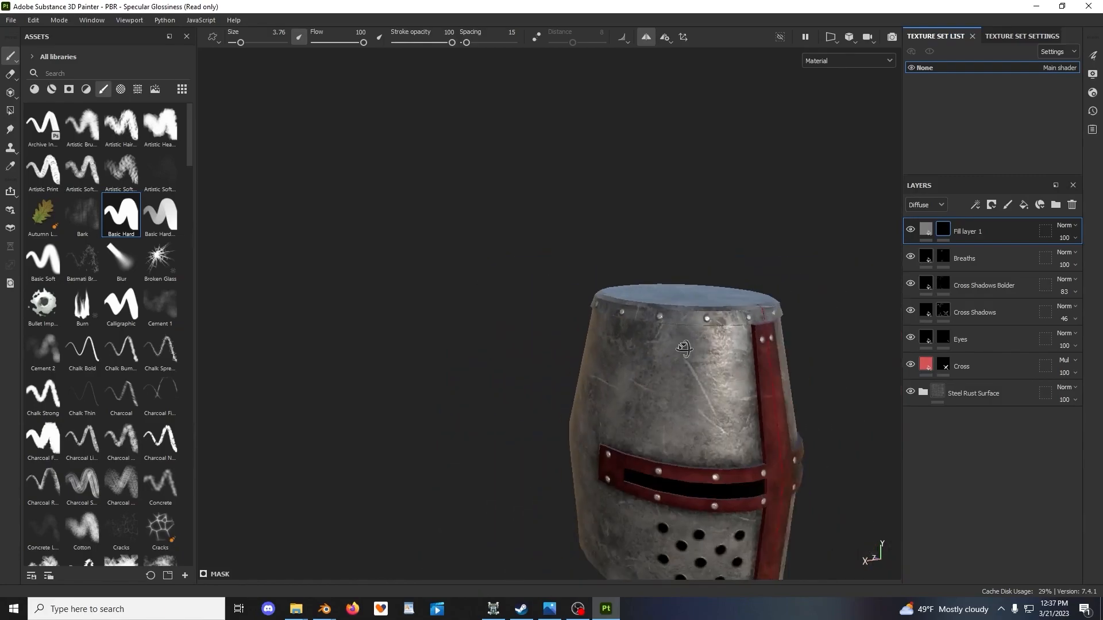
Inspect the whole helmet from the front and sides to judge the finished rivets
alt+drag(683, 367, 632, 350)
alt+middle_drag(718, 365, 616, 328)
alt+middle_drag(673, 362, 641, 359)
alt+drag(641, 359, 639, 336)
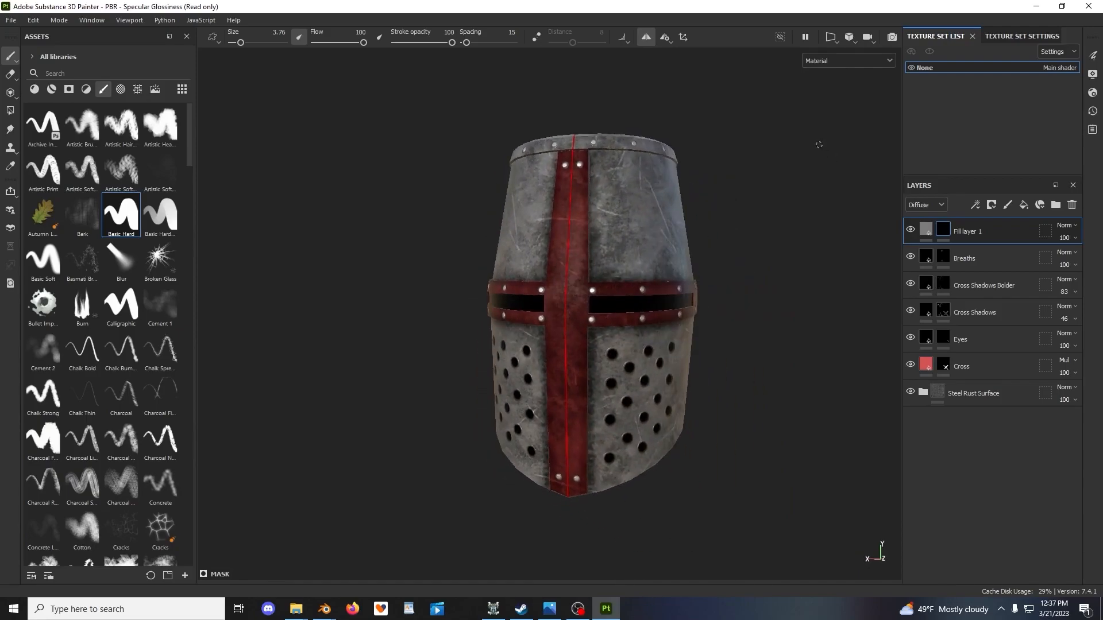
alt+drag(648, 176, 694, 218)
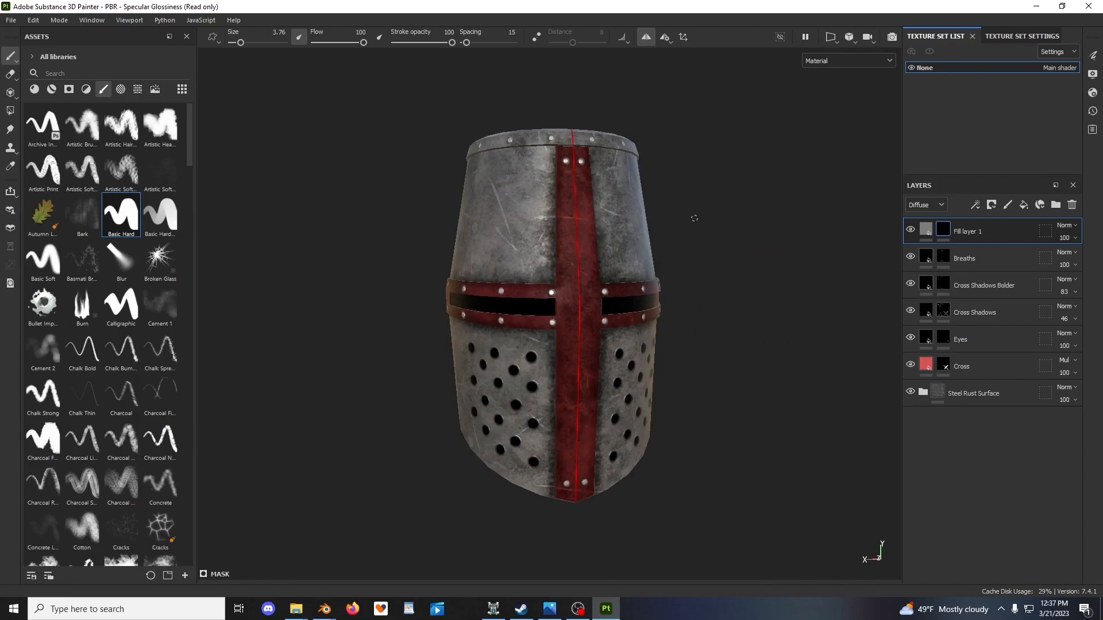
alt+drag(678, 261, 686, 259)
scroll(685, 258, up, 3)
alt+drag(589, 361, 605, 358)
alt+middle_drag(605, 358, 684, 257)
Add a fill layer above Fill layer 1, name it "Shine" and give it a black mask
click(1023, 205)
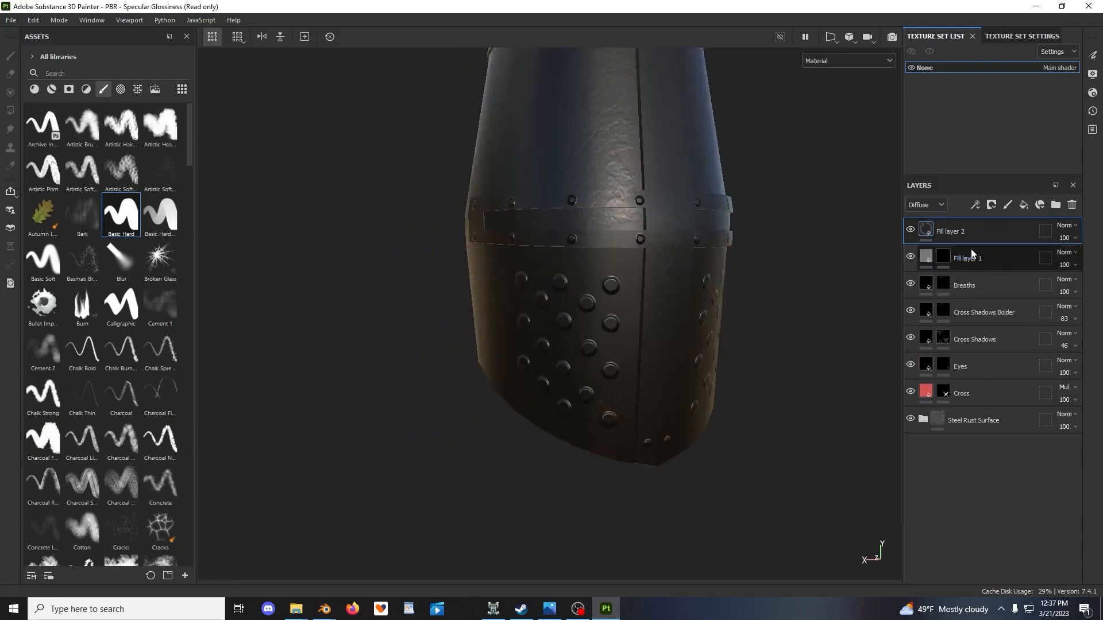
double_click(960, 232)
text(Shine)
key(Return)
right_click(961, 232)
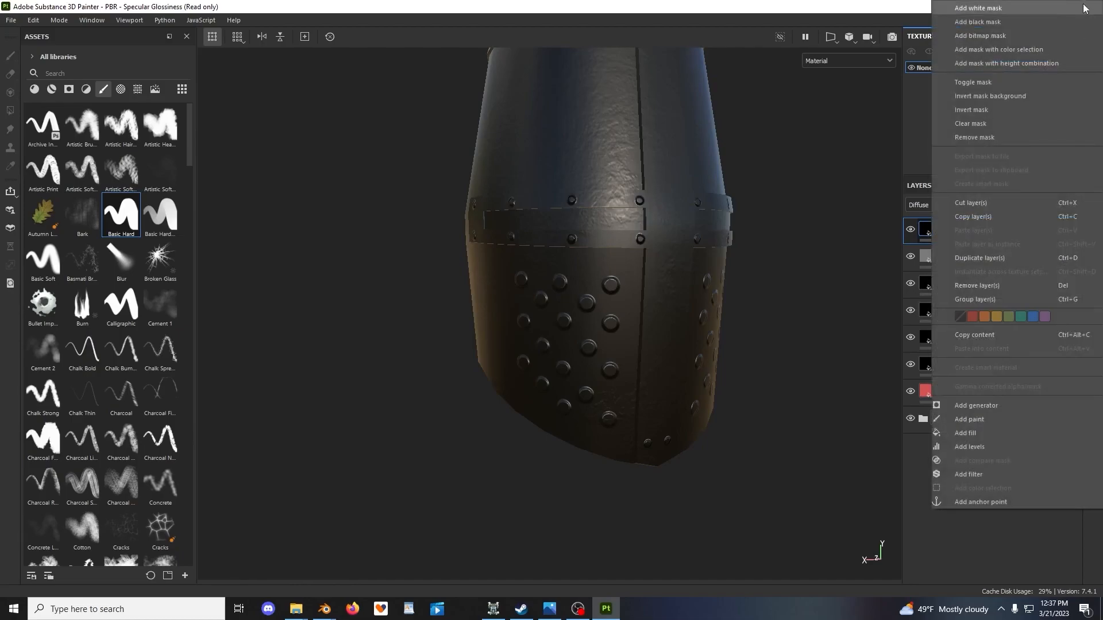
click(1031, 24)
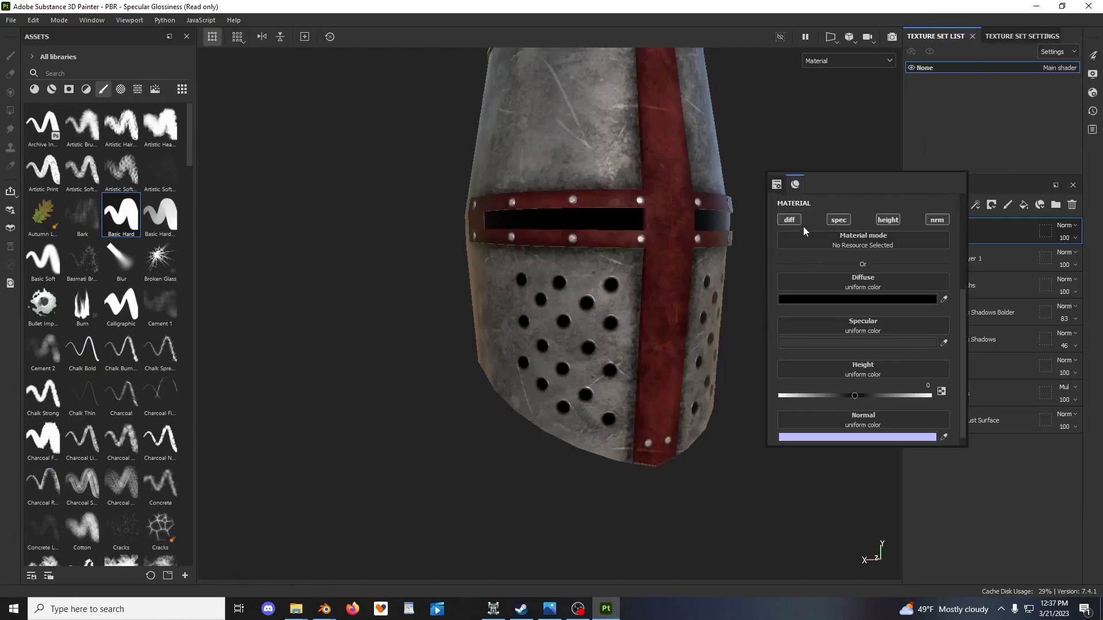
Limit the Shine layer to the diffuse and specular channels and give both a lighter grey color
click(889, 220)
click(937, 222)
click(840, 221)
click(863, 343)
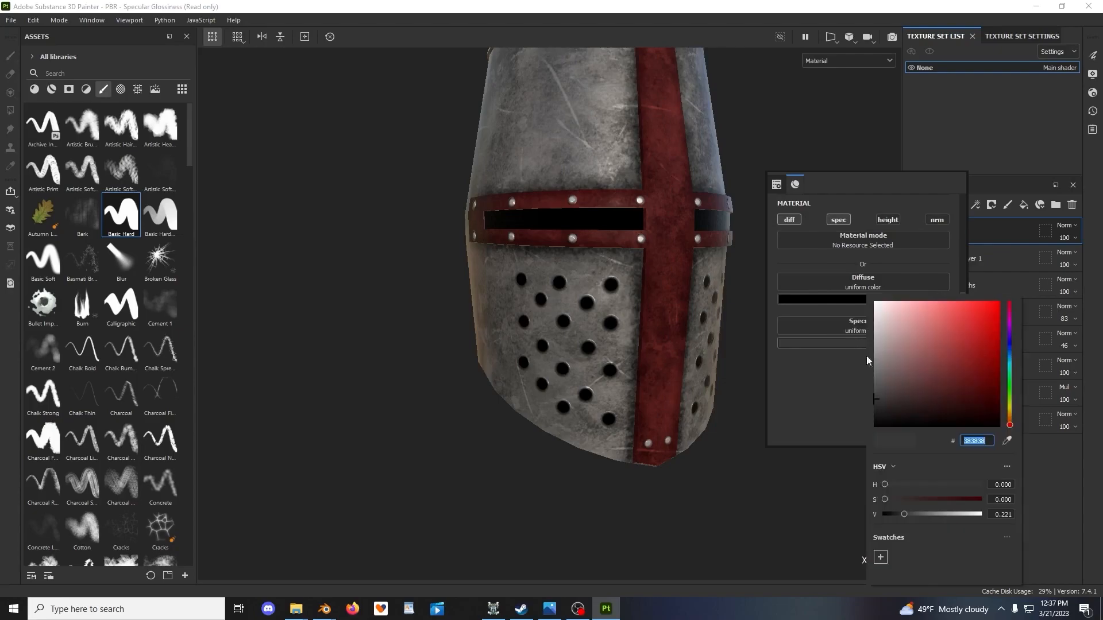
click(923, 513)
click(821, 298)
click(887, 513)
click(957, 236)
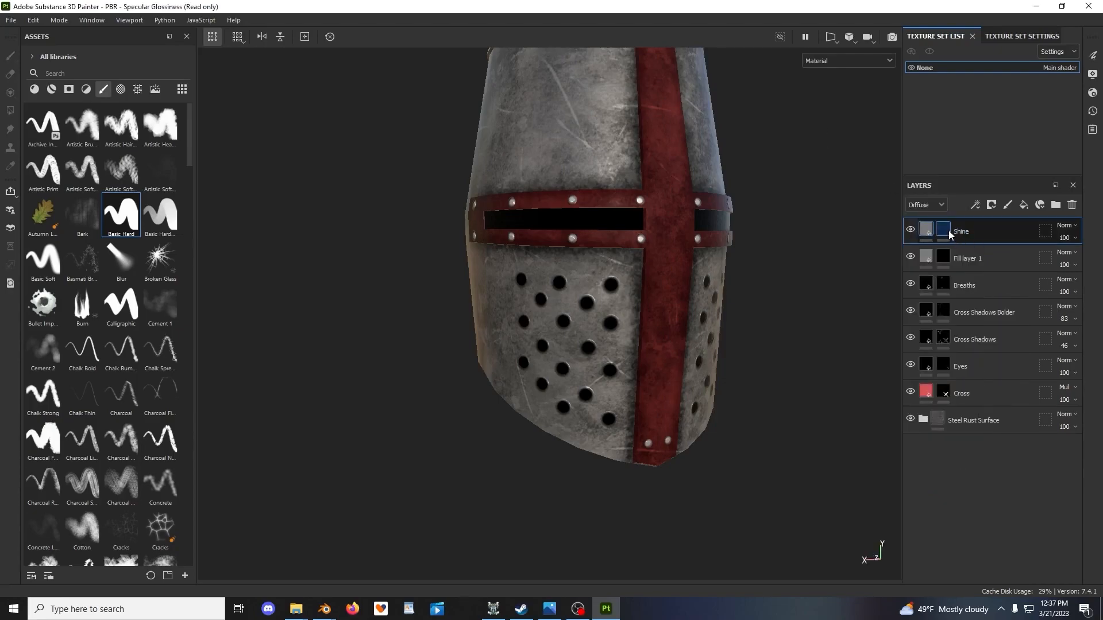
Paint a band with brush size 11.28 on the Shine mask along the helmet's lower front edge beneath the breathing holes
click(949, 232)
alt+drag(546, 350, 694, 390)
alt+middle_drag(695, 391, 737, 337)
scroll(647, 395, up, 2)
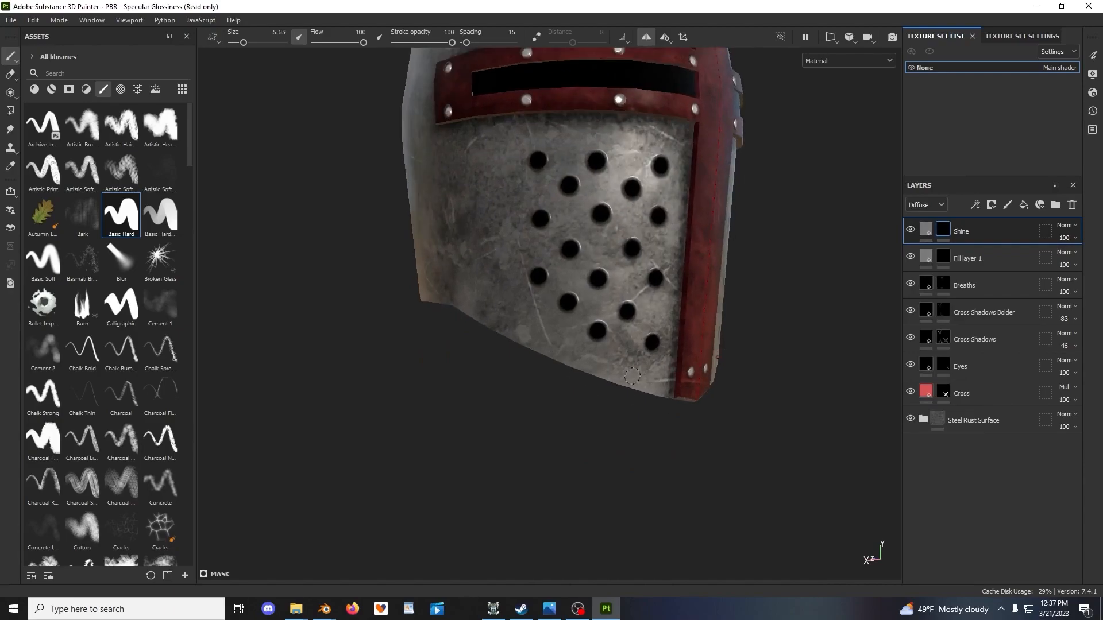
click(669, 390)
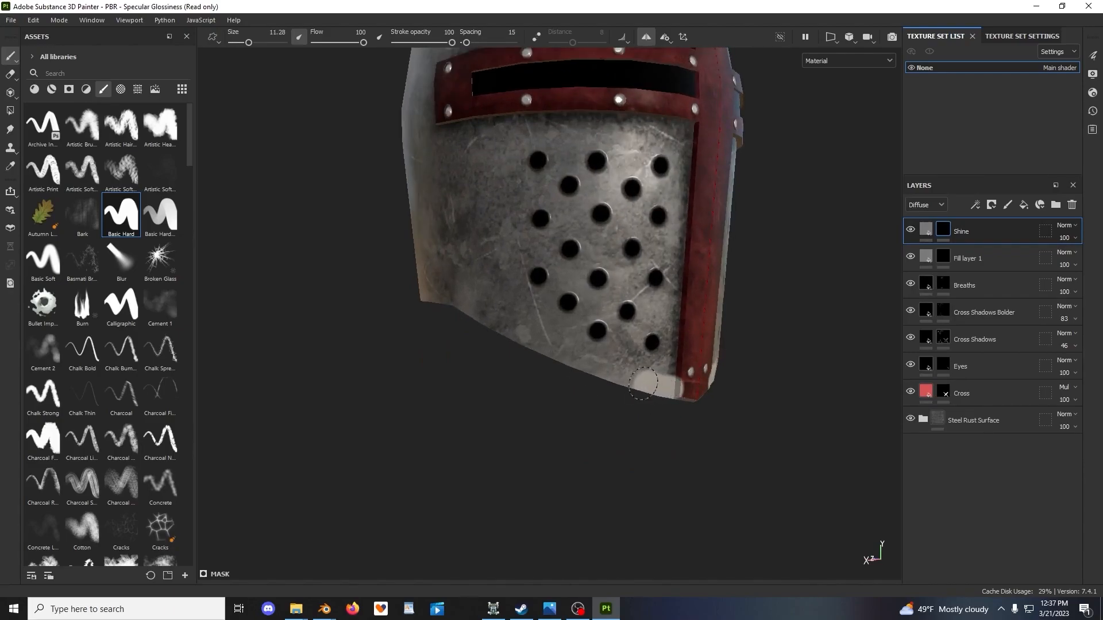
shift+click(527, 346)
shift+click(462, 309)
Continue the Shine mask band with straight strokes along the side and back of the helmet's lower edge
alt+drag(459, 312, 540, 315)
scroll(540, 316, up, 2)
alt+middle_drag(540, 316, 601, 315)
click(623, 343)
shift+click(477, 337)
alt+drag(442, 336, 740, 329)
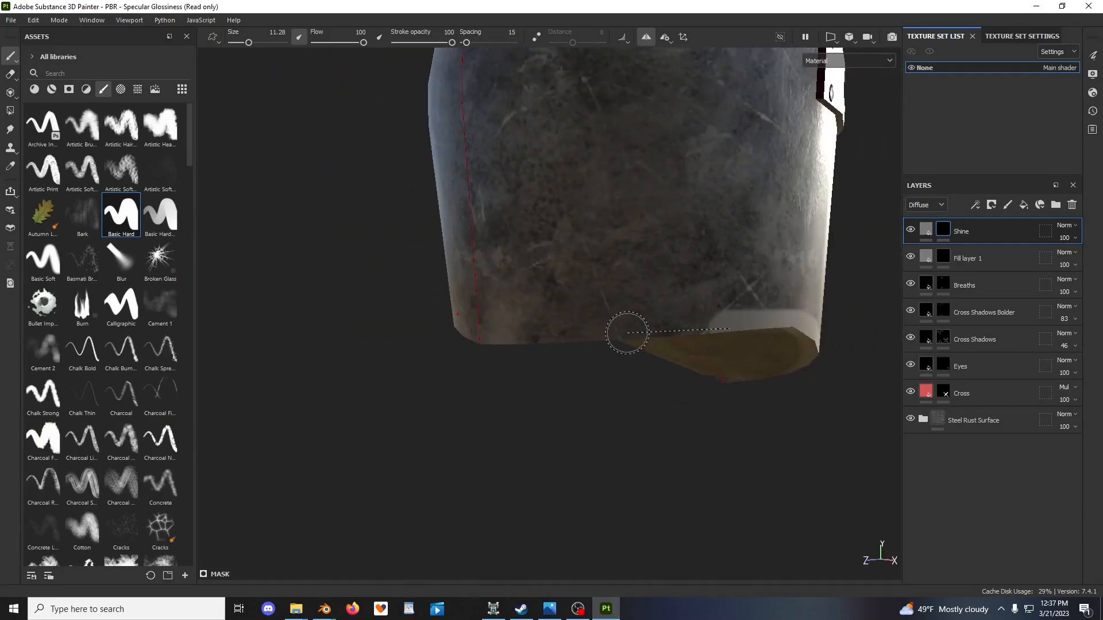
shift+click(562, 335)
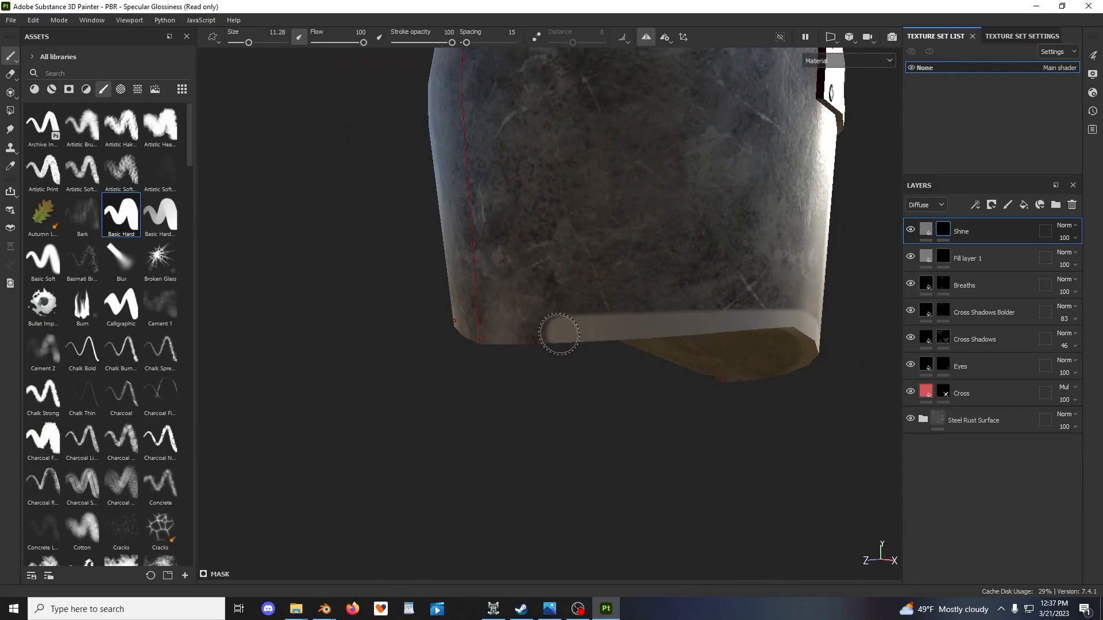
key(ctrl+z)
shift+click(600, 333)
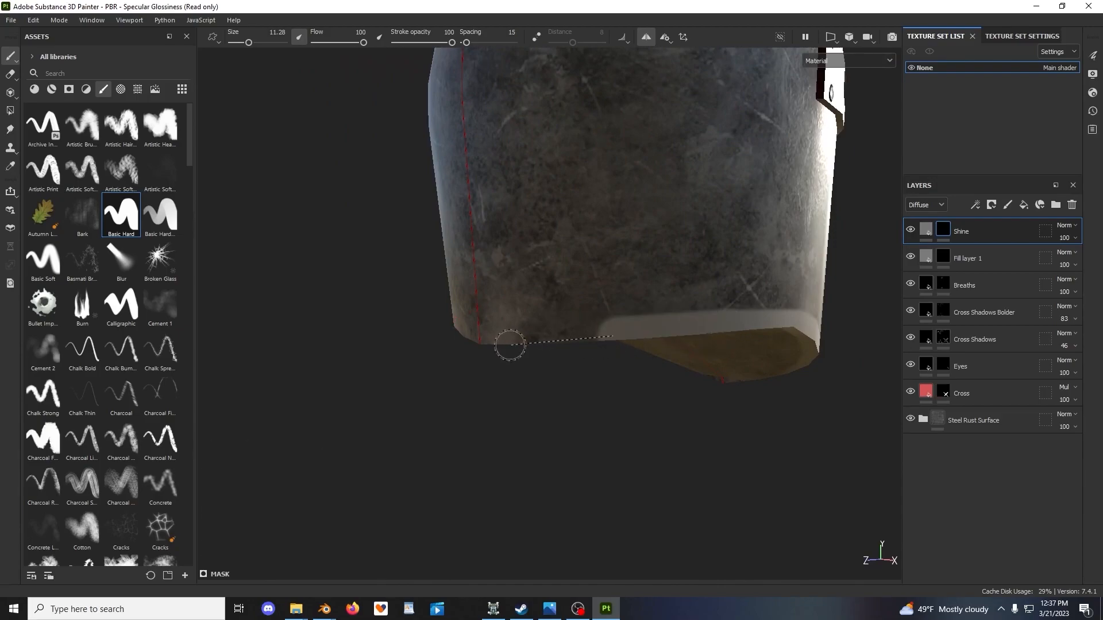
shift+click(483, 341)
Tidy the upper edge of the Shine band around the helmet's back and sides
mouse_move(483, 341)
alt+mouse_down()
mouse_move(571, 339)
mouse_move(636, 309)
mouse_move(621, 299)
alt+mouse_up()
right_click(620, 299)
mouse_move(593, 367)
alt+mouse_down()
mouse_move(667, 303)
mouse_move(800, 313)
mouse_move(781, 315)
alt+mouse_up()
scroll(637, 304, up, 1)
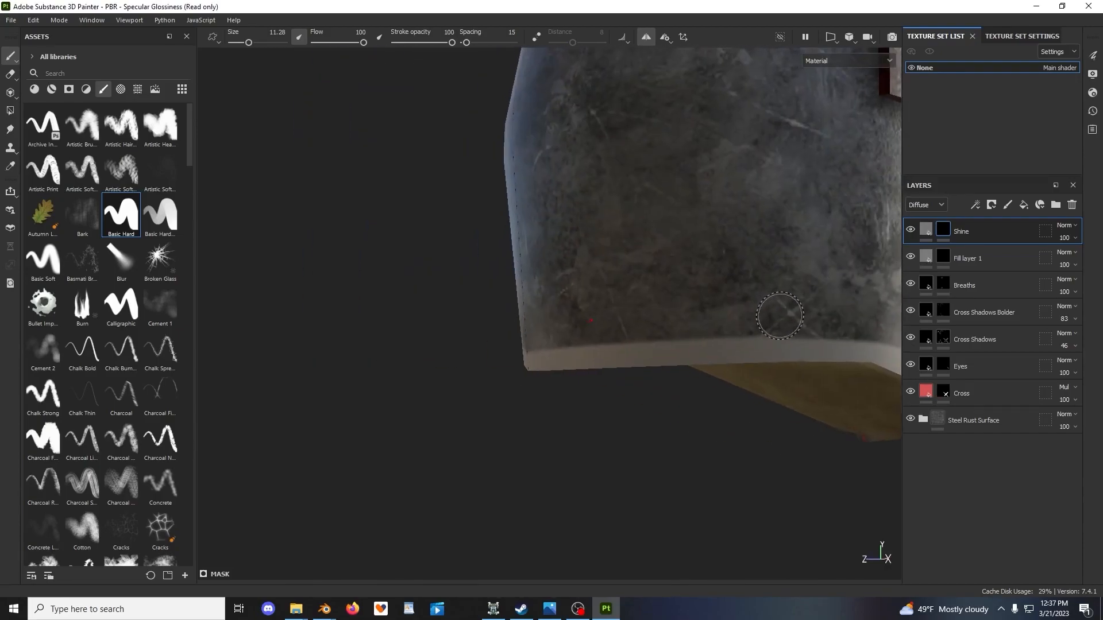
mouse_move(579, 331)
alt+mouse_down()
mouse_move(783, 283)
mouse_move(682, 308)
alt+mouse_up()
mouse_move(628, 279)
alt+mouse_down()
mouse_move(505, 291)
mouse_move(722, 288)
mouse_move(689, 364)
mouse_move(591, 347)
mouse_move(605, 331)
mouse_move(538, 287)
alt+mouse_up()
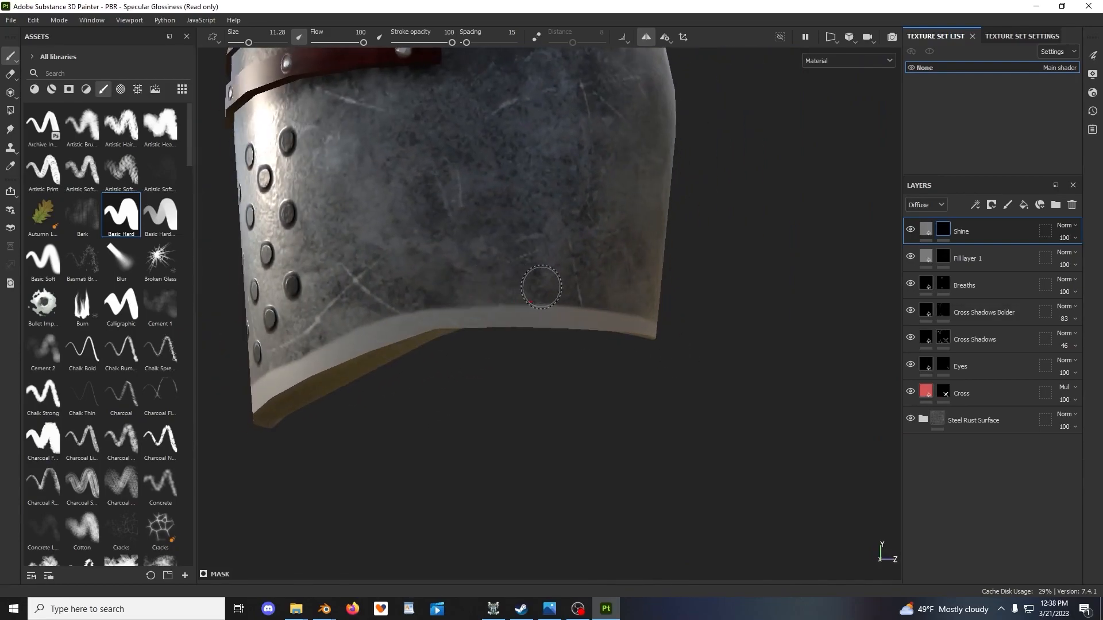
mouse_move(606, 306)
alt+mouse_down()
mouse_move(527, 320)
mouse_move(584, 290)
mouse_move(488, 287)
alt+mouse_up()
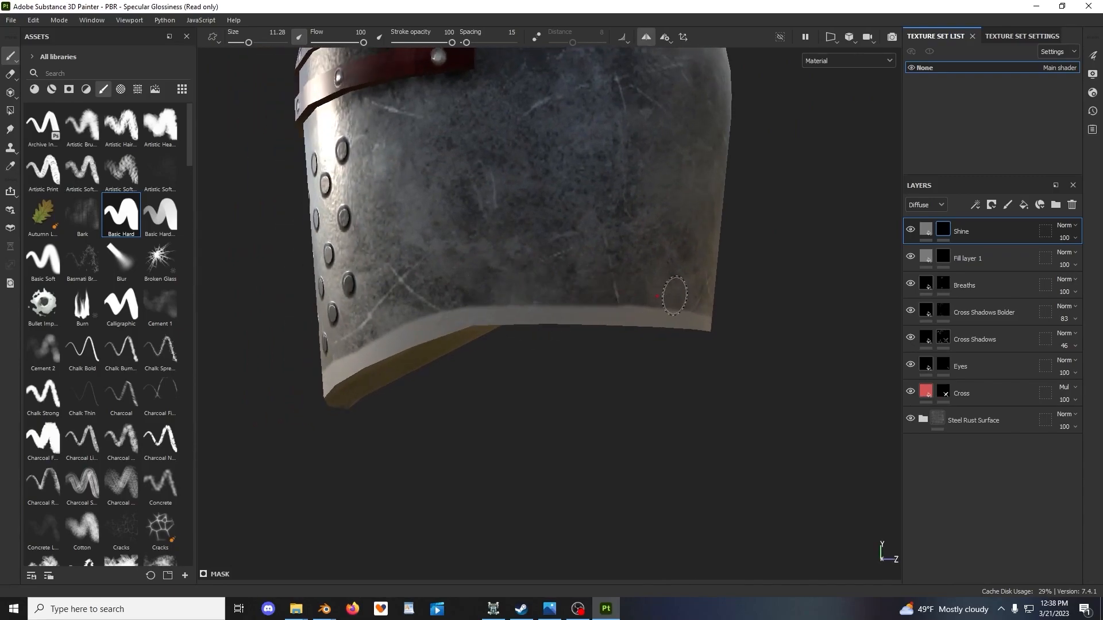
alt+drag(674, 296, 567, 288)
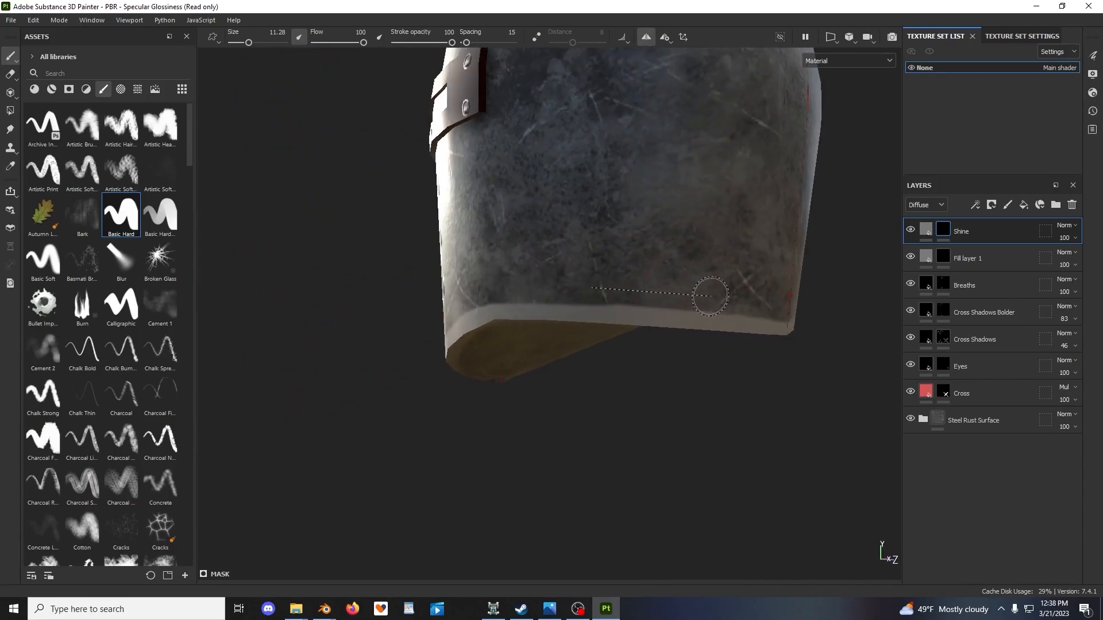
alt+drag(707, 296, 569, 322)
alt+middle_drag(569, 321, 615, 320)
scroll(615, 320, up, 3)
alt+drag(616, 320, 679, 327)
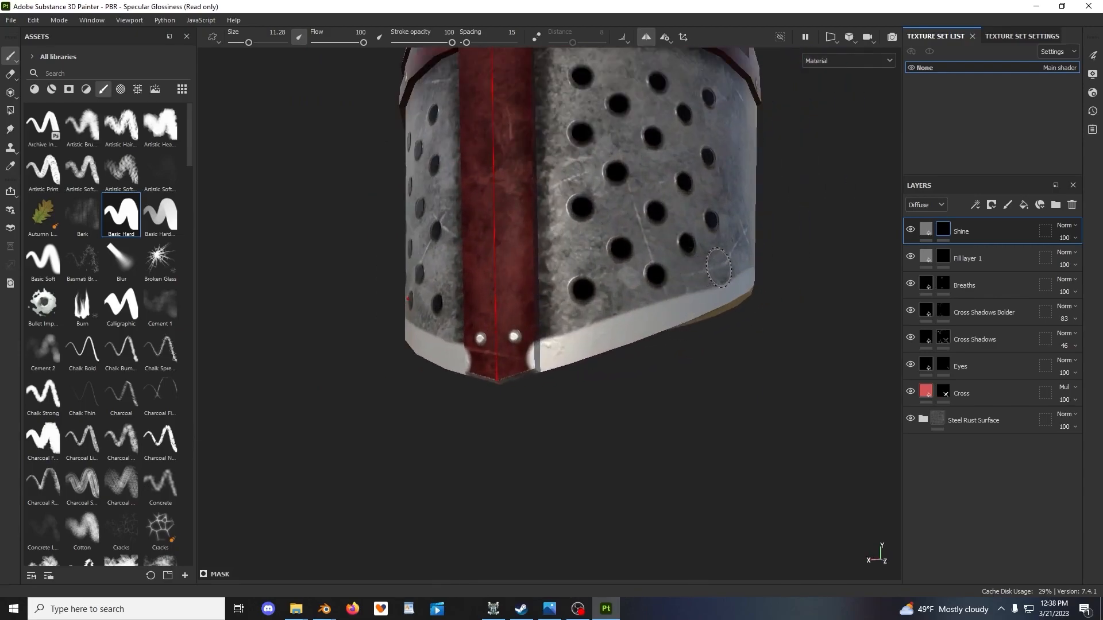
Touch up the Shine band below the breathing holes beside the cross and set the brush's grayscale value to 0
alt+drag(527, 326, 741, 332)
right_click(766, 333)
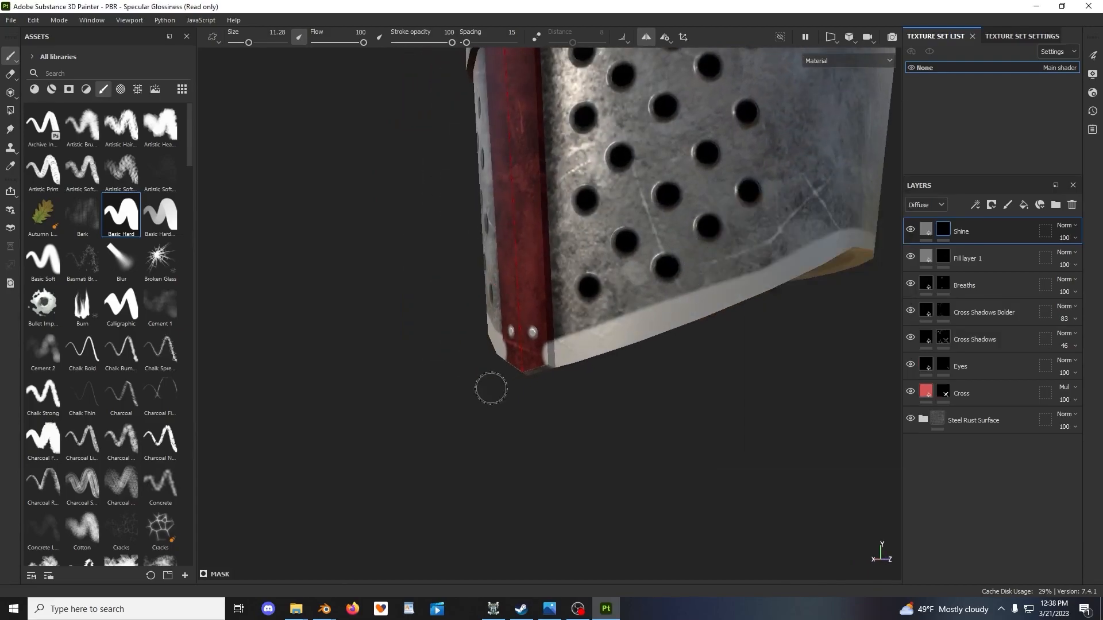
alt+drag(569, 362, 415, 393)
scroll(415, 393, up, 1)
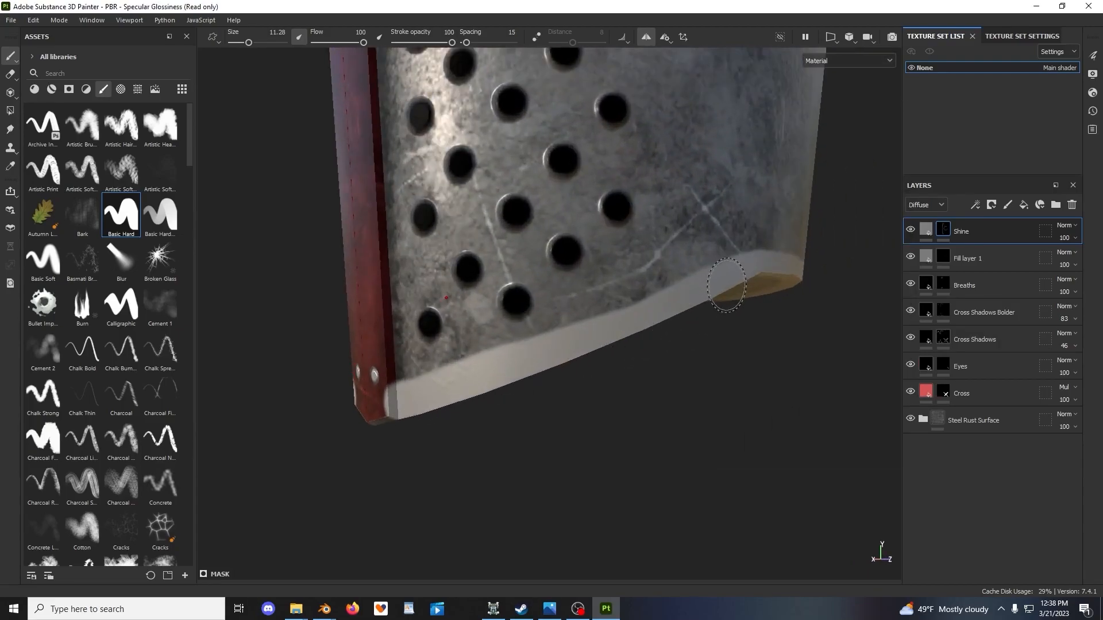
shift+click(577, 349)
right_click(667, 263)
drag(813, 313, 438, 374)
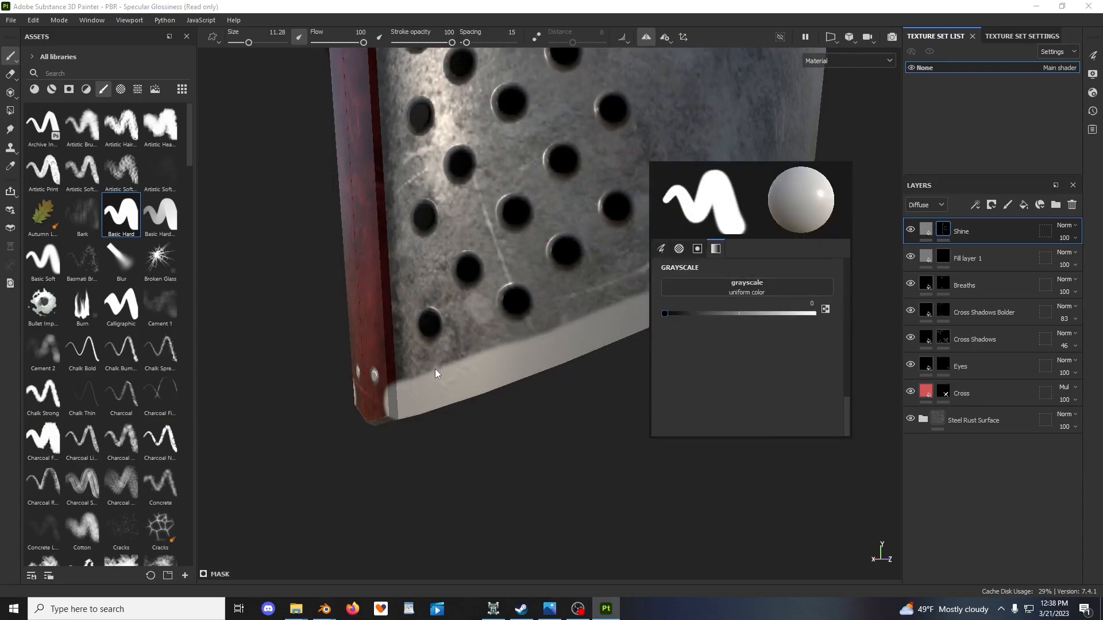
alt+drag(495, 326, 537, 313)
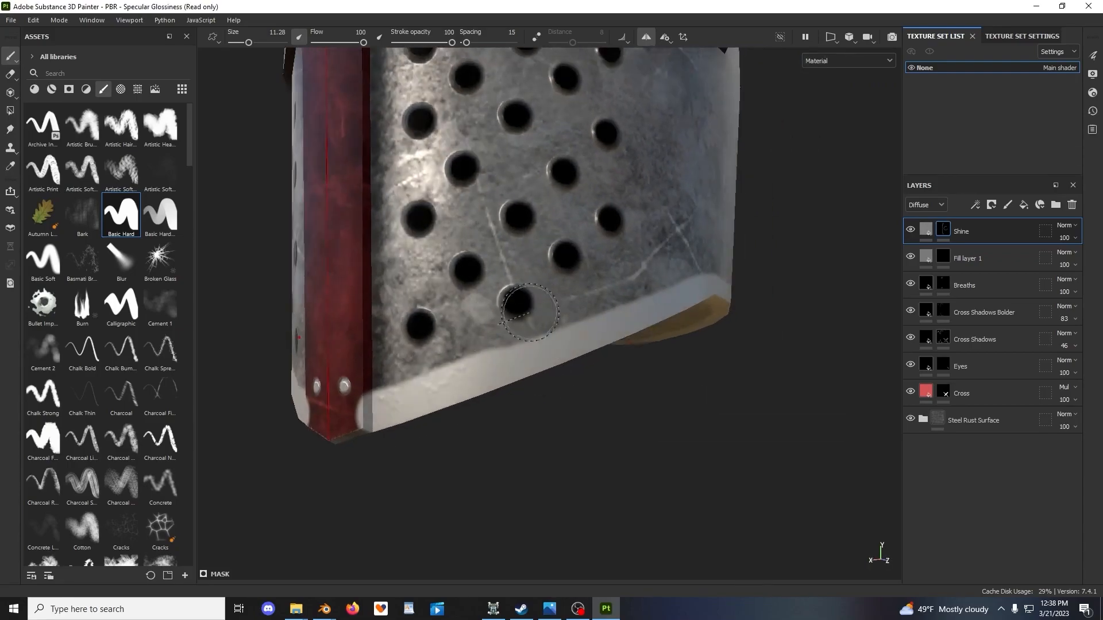
Remove the Shine from the cross's lower end by polygon-filling its mask with 0 in the UV view, and return to painting in 3D
alt+middle_drag(537, 313, 629, 290)
scroll(629, 291, up, 1)
mouse_move(453, 356)
alt+mouse_down()
mouse_move(547, 331)
mouse_move(578, 348)
mouse_move(540, 349)
alt+mouse_up()
click(11, 111)
scroll(522, 347, up, 1)
alt+middle_drag(539, 349, 545, 335)
click(827, 38)
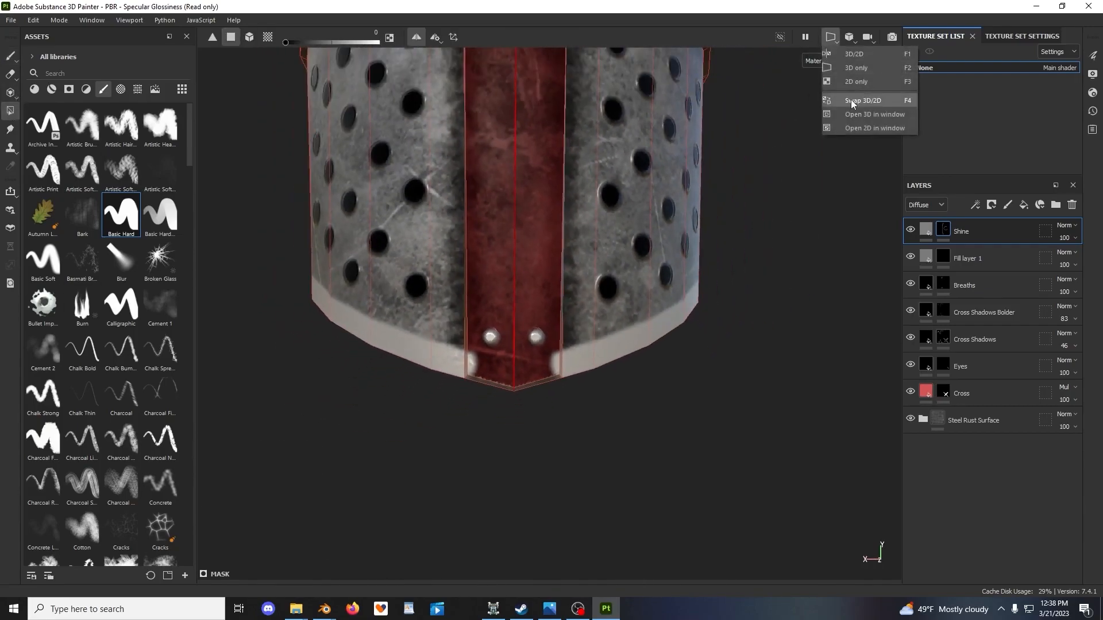
click(850, 99)
scroll(647, 269, down, 3)
alt+middle_drag(665, 310, 667, 389)
mouse_move(623, 247)
alt+middle_down()
mouse_move(633, 356)
mouse_move(627, 254)
mouse_move(558, 115)
alt+middle_up()
scroll(656, 294, up, 3)
alt+middle_drag(672, 339, 498, 253)
scroll(502, 264, up, 4)
right_click(592, 277)
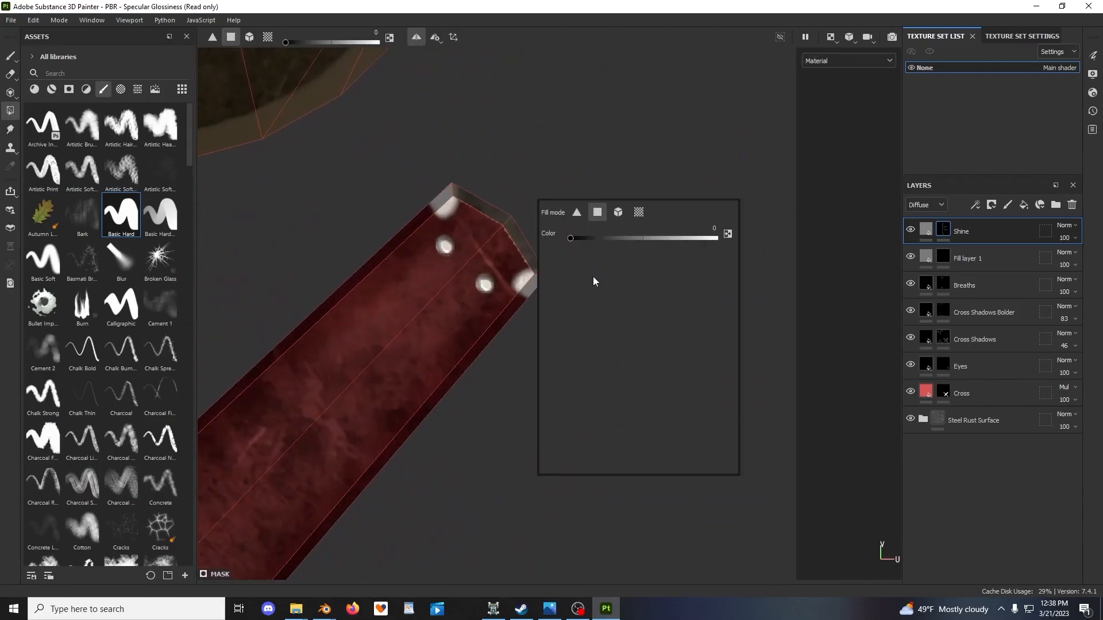
click(461, 199)
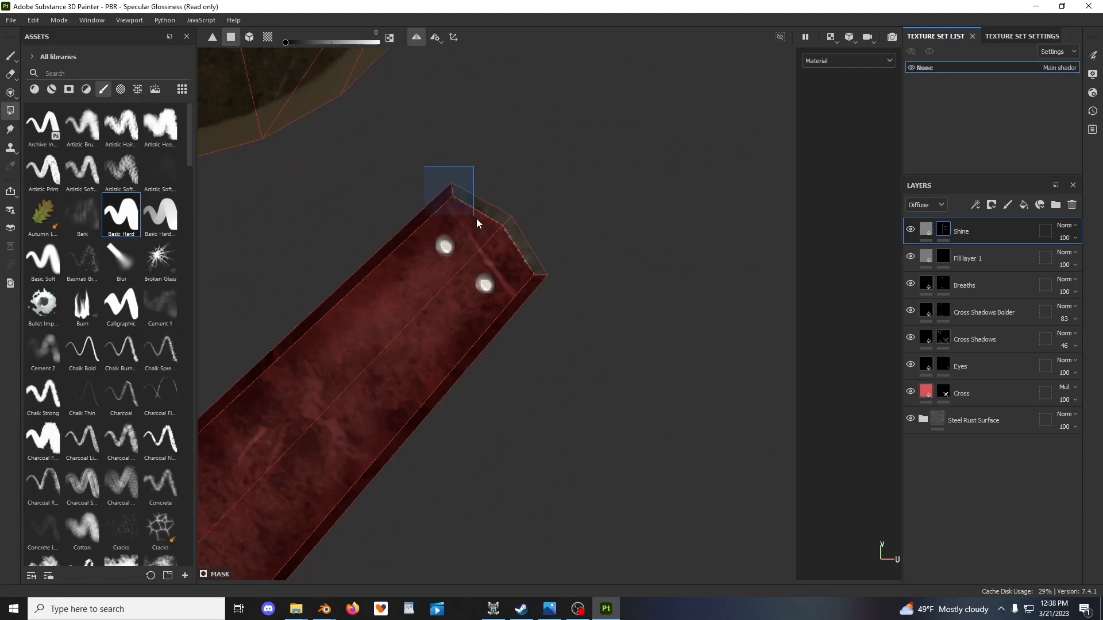
scroll(511, 240, up, 4)
scroll(515, 236, down, 8)
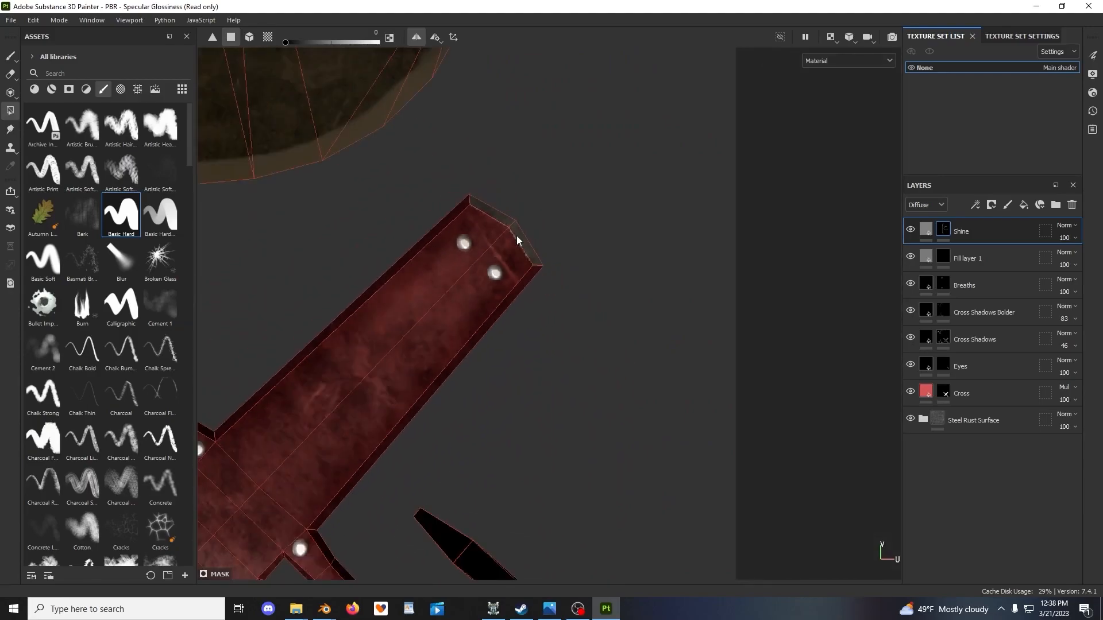
click(822, 35)
click(829, 71)
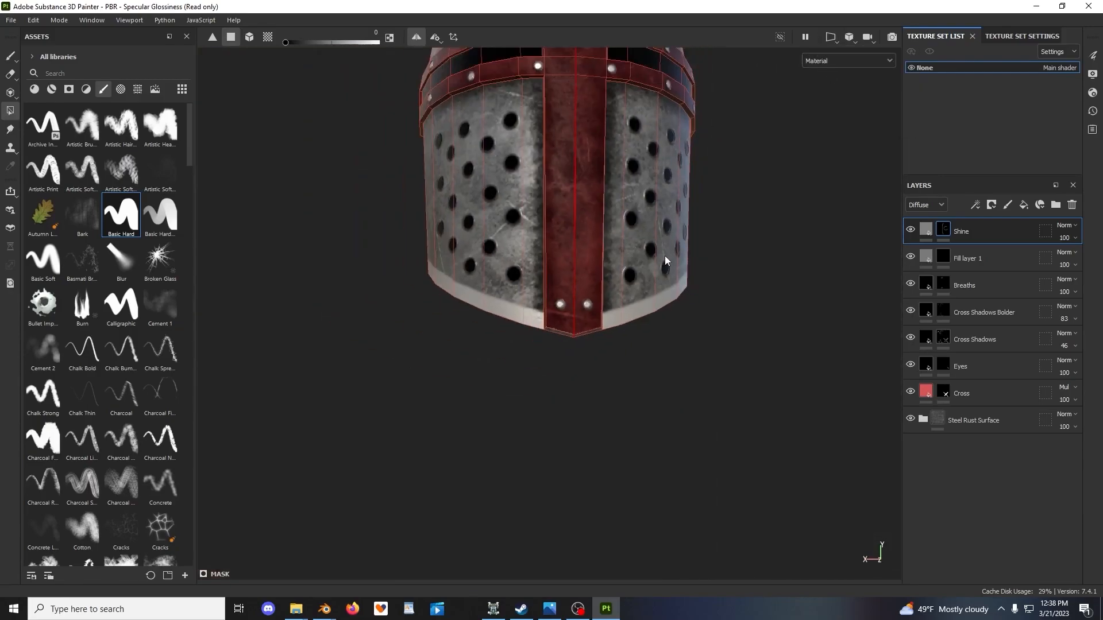
click(10, 56)
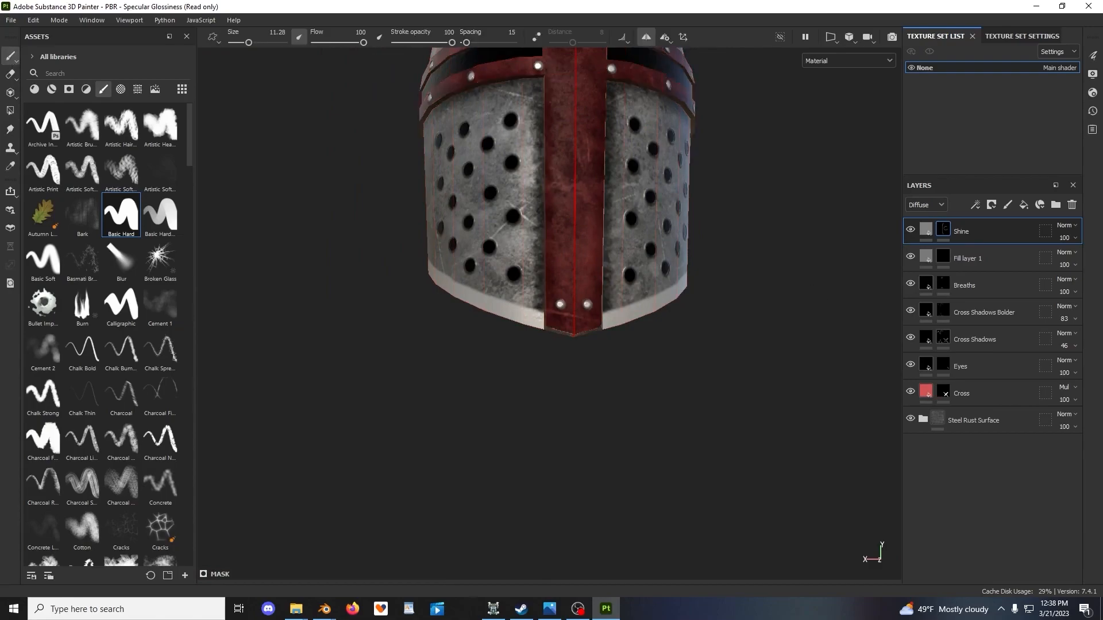
Lower the Shine layer's opacity in the Diffuse channel and in the Specular channel
click(925, 230)
click(1074, 237)
drag(1093, 259, 1058, 261)
scroll(694, 281, up, 3)
click(926, 205)
click(922, 233)
click(1075, 238)
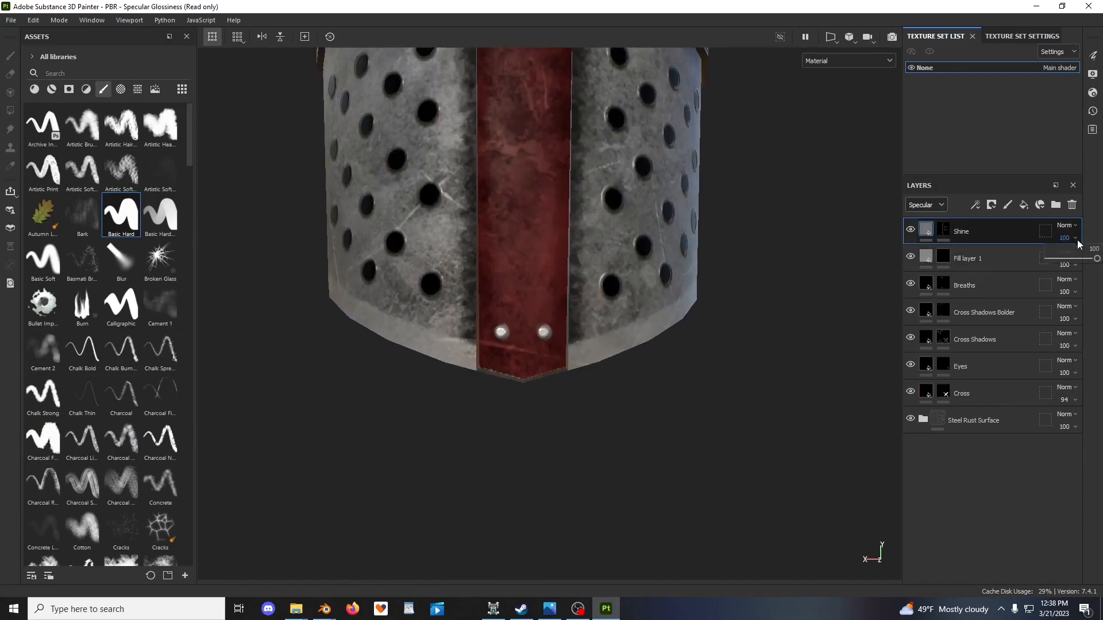
mouse_move(1072, 260)
mouse_down()
mouse_move(1044, 259)
mouse_move(1063, 260)
mouse_up()
alt+drag(696, 316, 749, 347)
scroll(671, 350, down, 5)
scroll(682, 357, up, 4)
Set the Shine layer's Diffuse channel opacity to 7
click(927, 206)
click(927, 220)
drag(1058, 258, 1053, 259)
mouse_move(758, 335)
alt+mouse_down()
mouse_move(584, 334)
mouse_move(620, 325)
mouse_move(620, 394)
mouse_move(655, 374)
alt+mouse_up()
scroll(654, 374, up, 3)
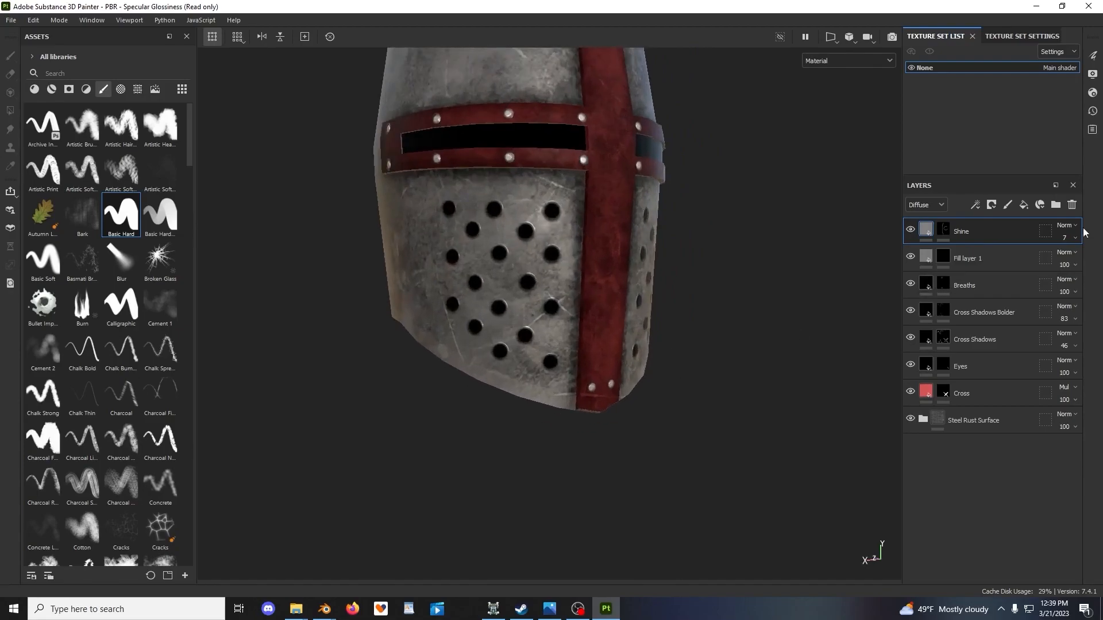
Activate the Shine mask and show the 3D view beside the 2D view with the full UV layout
click(941, 230)
click(830, 38)
click(839, 68)
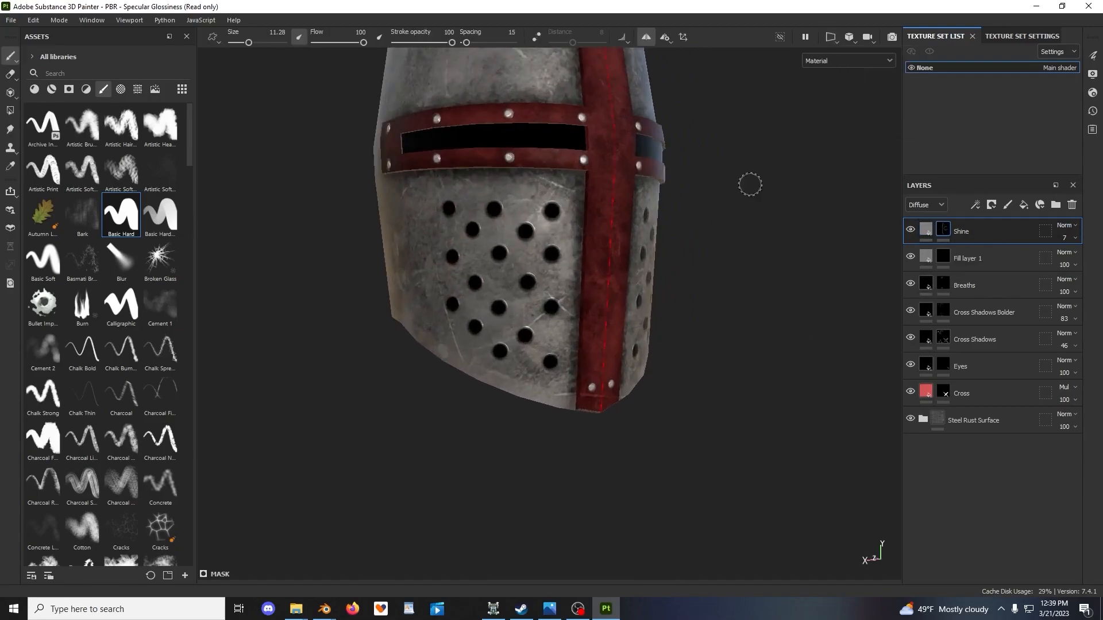
click(831, 38)
click(844, 59)
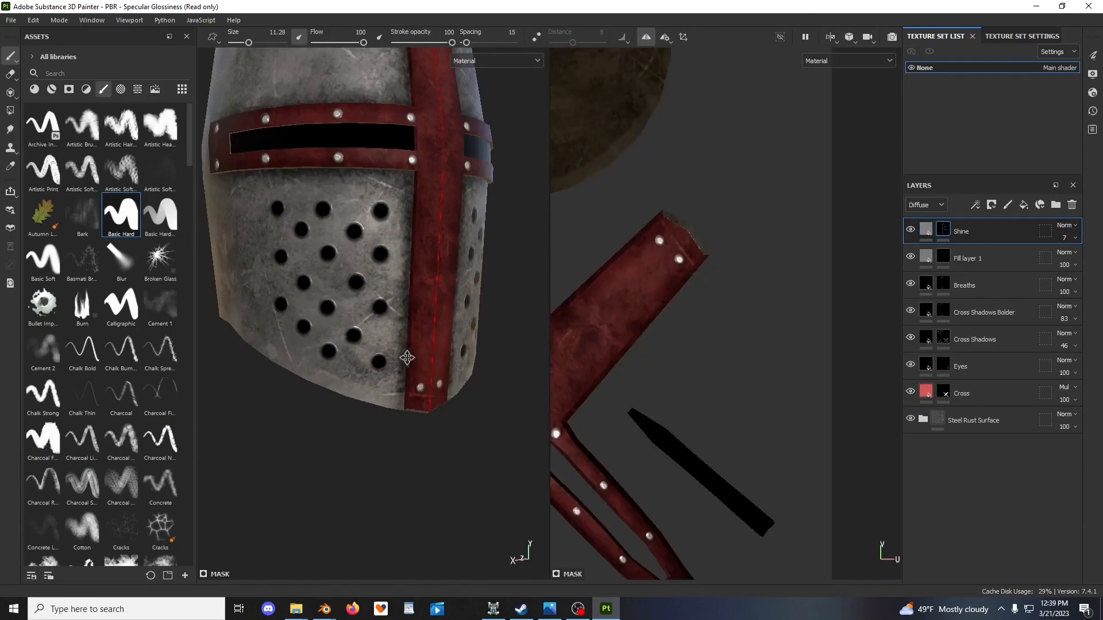
scroll(705, 344, down, 3)
alt+middle_drag(715, 352, 780, 398)
Touch up the Shine mask along the helmet's lower edge from the front around to the back
alt+drag(377, 327, 402, 323)
right_click(401, 323)
mouse_move(376, 414)
alt+mouse_down()
mouse_move(347, 394)
mouse_move(357, 369)
alt+mouse_up()
scroll(529, 377, up, 2)
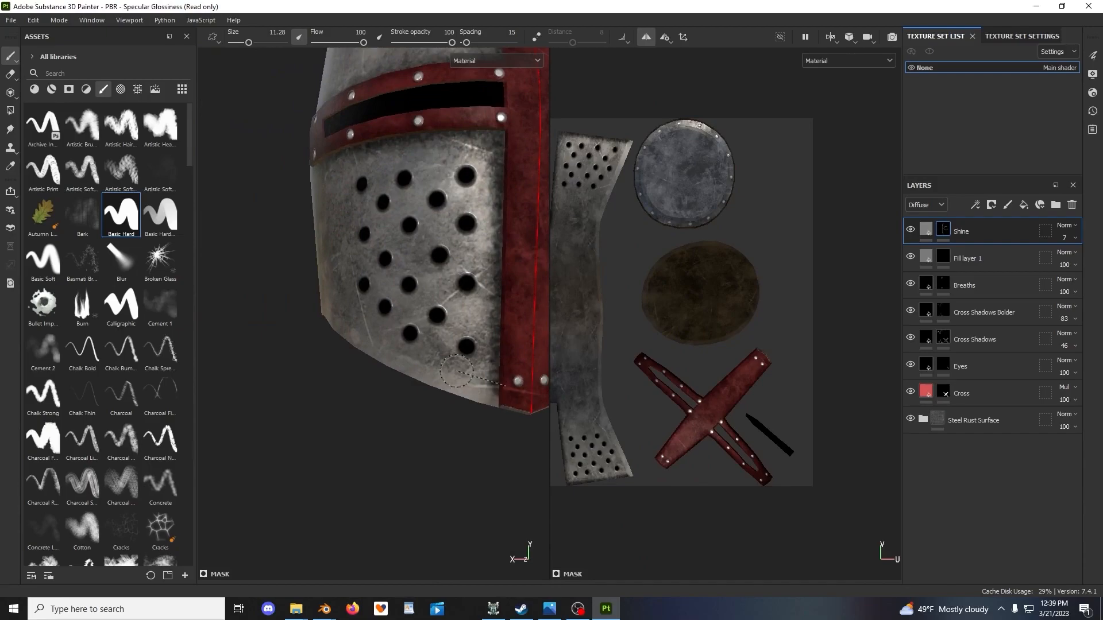
scroll(454, 349, up, 3)
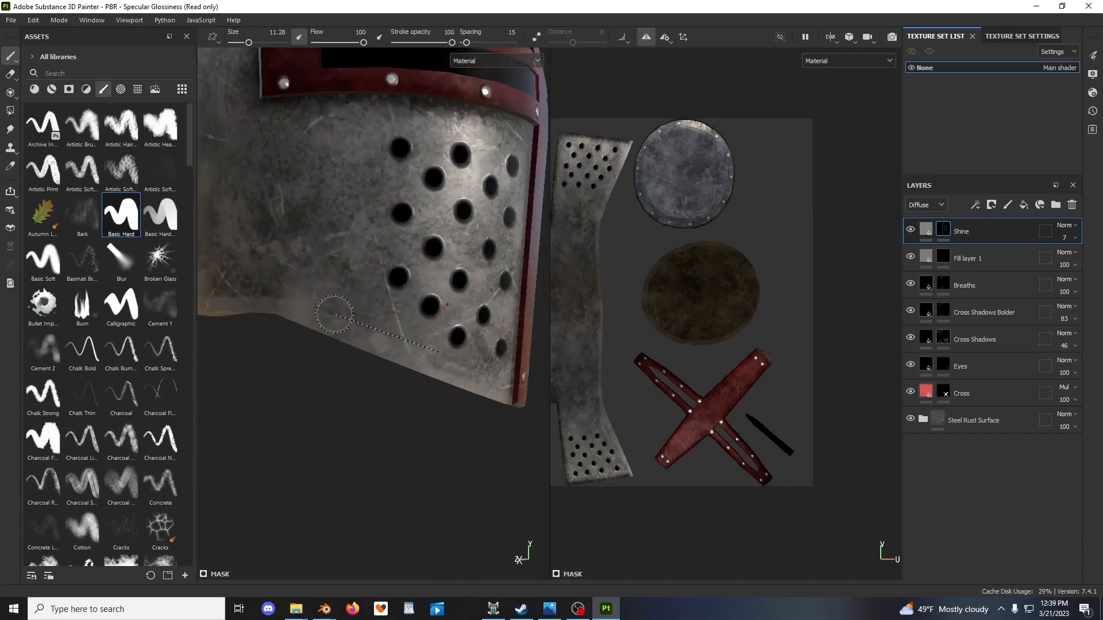
alt+drag(277, 292, 332, 298)
alt+middle_drag(332, 299, 468, 311)
mouse_move(468, 310)
alt+mouse_down()
mouse_move(458, 308)
mouse_move(469, 312)
alt+mouse_up()
alt+middle_drag(484, 309, 340, 267)
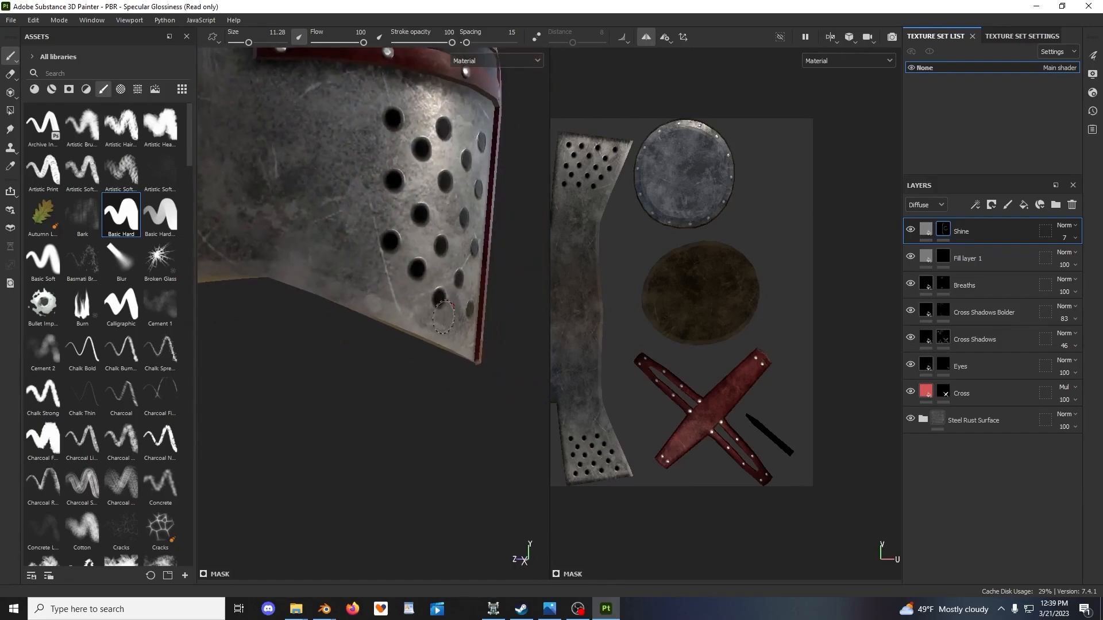
mouse_move(276, 252)
alt+mouse_down()
mouse_move(388, 283)
mouse_move(424, 259)
alt+mouse_up()
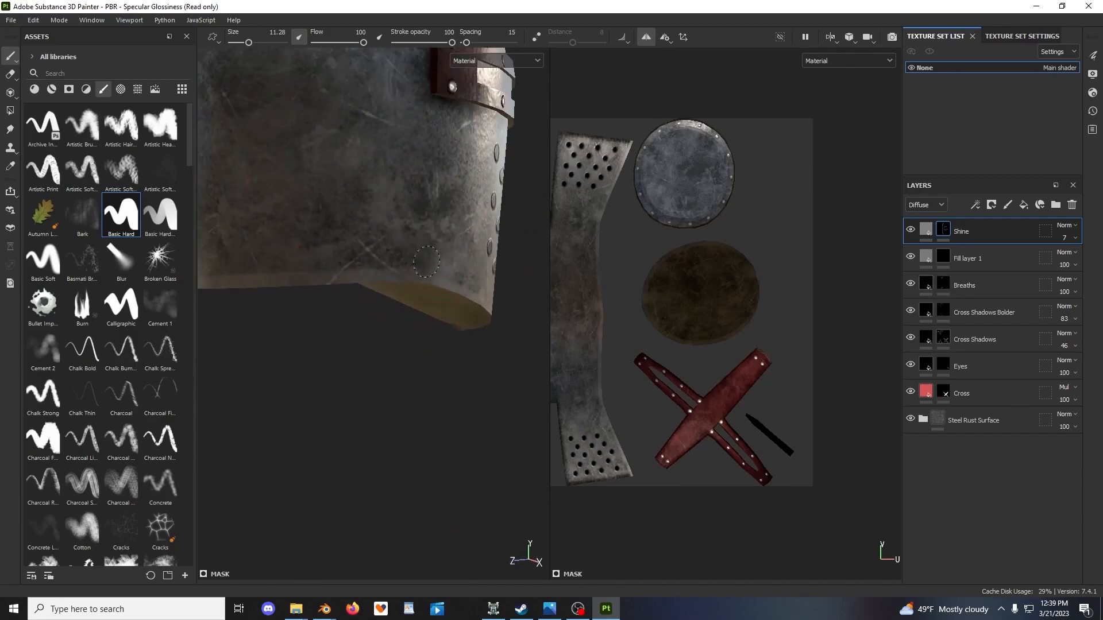
mouse_move(337, 256)
alt+mouse_down()
mouse_move(488, 252)
mouse_move(309, 274)
mouse_move(429, 278)
alt+mouse_up()
Inspect the whole helmet from several angles, returning to the 3D-only view
scroll(376, 267, down, 6)
alt+middle_drag(429, 278, 433, 325)
scroll(433, 325, up, 3)
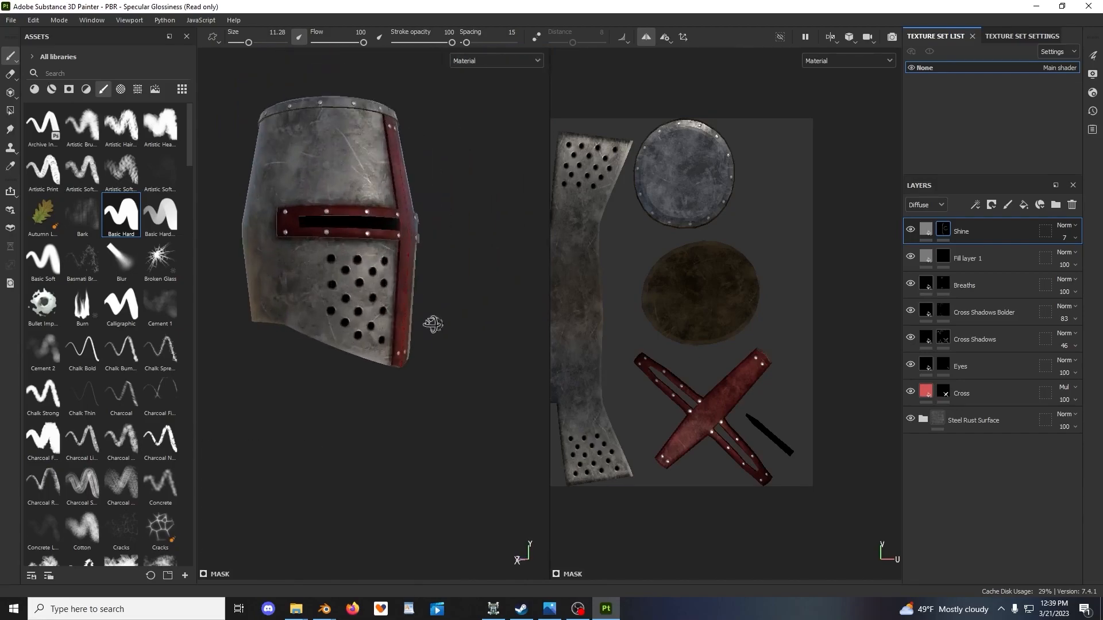
alt+drag(433, 325, 400, 319)
alt+middle_drag(407, 274, 428, 332)
click(831, 38)
click(844, 69)
scroll(535, 299, down, 3)
alt+drag(534, 299, 584, 288)
alt+middle_drag(583, 288, 621, 297)
scroll(622, 296, up, 4)
alt+drag(551, 339, 687, 320)
scroll(632, 403, up, 3)
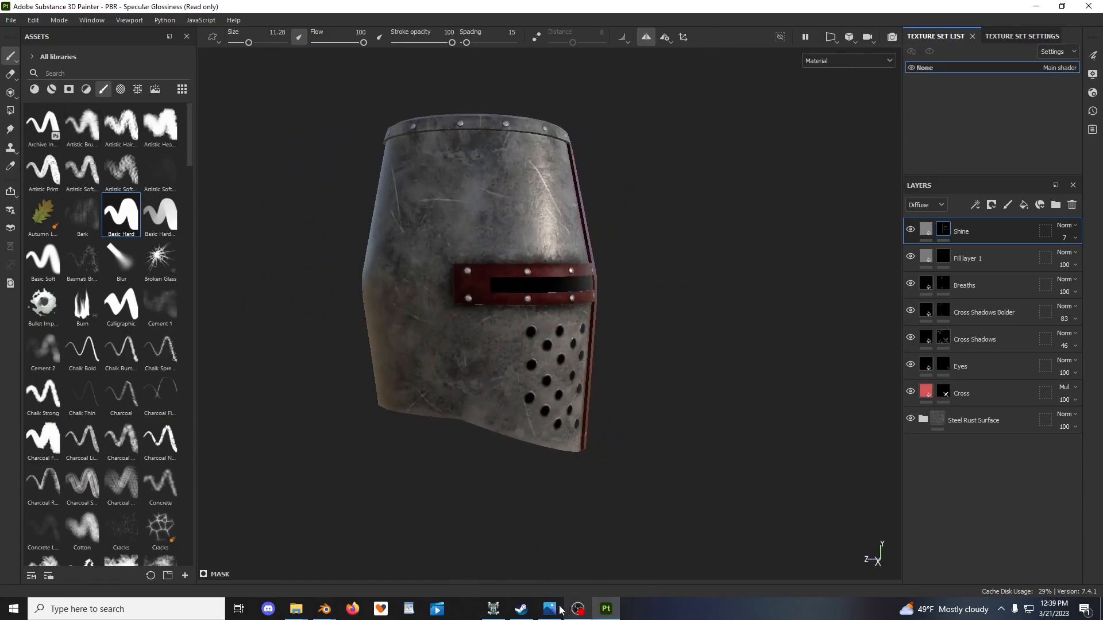
Switch to OpenBrf to examine the reference great helm's surface details, and return to the textured helmet in Substance 3D Painter
click(493, 608)
mouse_move(635, 346)
mouse_down()
mouse_move(670, 256)
mouse_move(666, 221)
mouse_up()
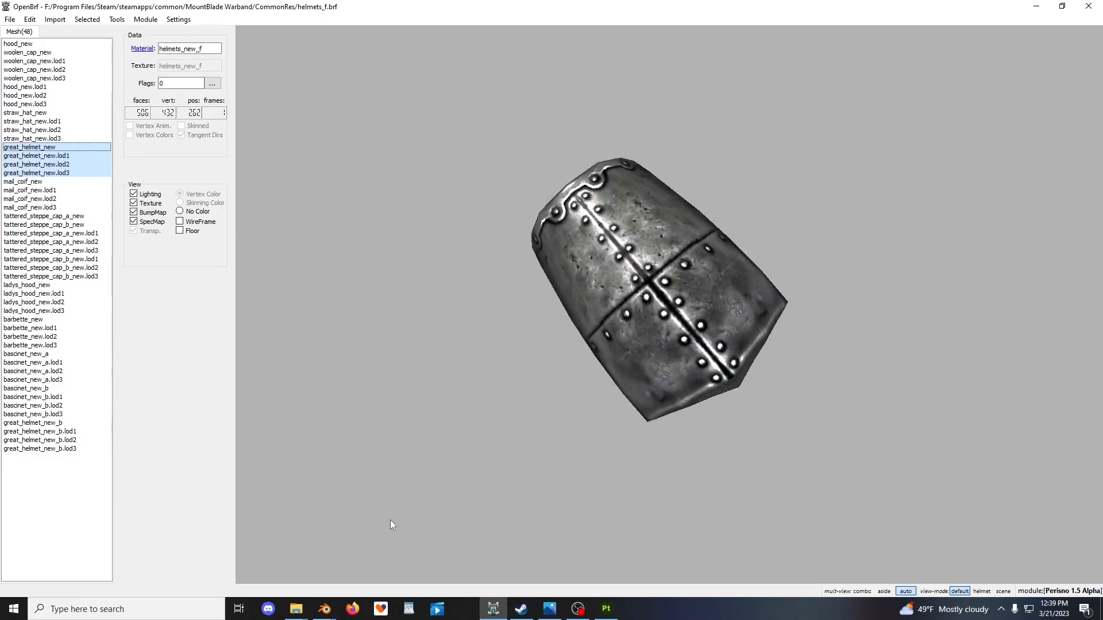
click(606, 609)
alt+drag(558, 302, 499, 298)
scroll(573, 295, up, 4)
Add a fill layer named "Indentions" above Shine, give it a black mask and open its fill material settings
click(1024, 205)
double_click(982, 231)
text(Indentions)
key(Return)
right_click(982, 232)
click(1001, 22)
click(684, 230)
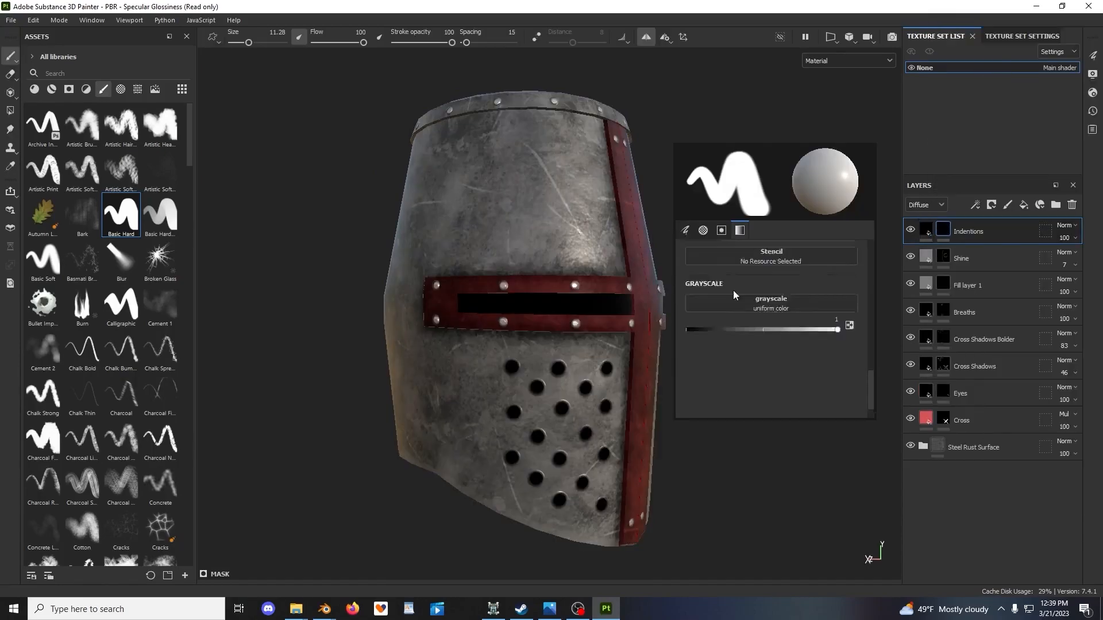
click(925, 230)
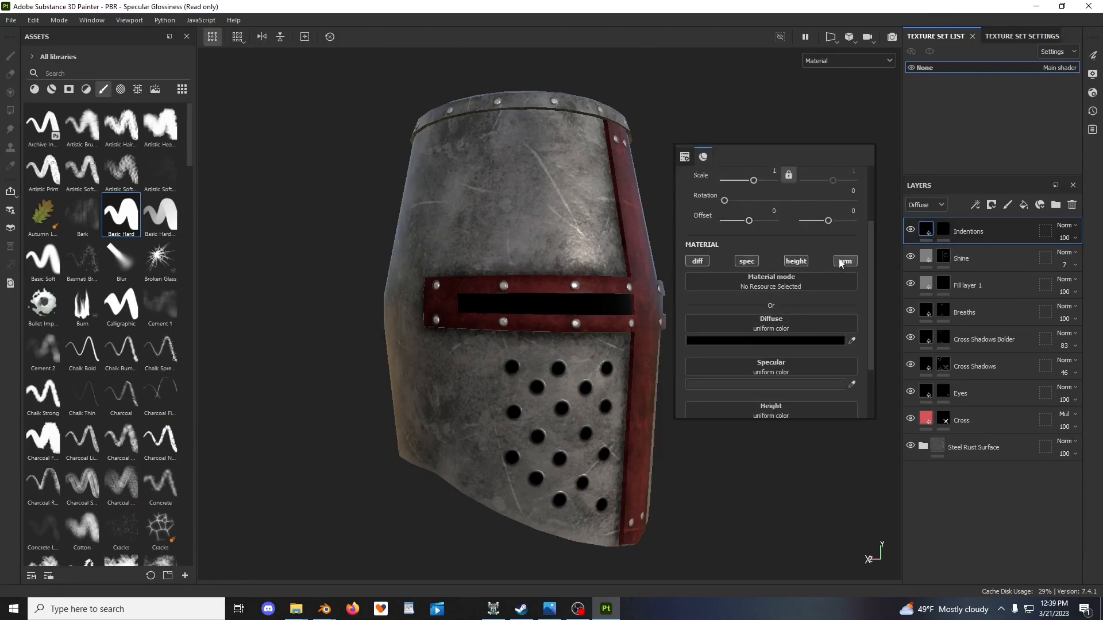
Turn off the normal channel of the Indentions fill, adjust its specular colour and make its diffuse colour dark grey
click(839, 261)
scroll(808, 310, down, 2)
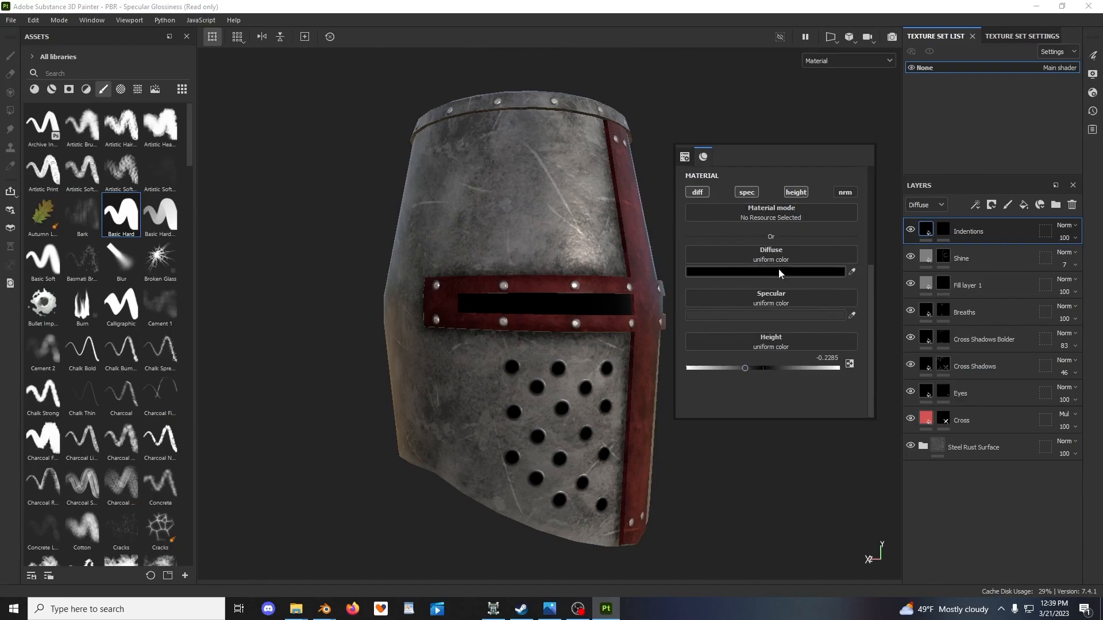
click(768, 315)
drag(802, 515, 762, 515)
click(726, 270)
click(724, 316)
click(724, 315)
click(688, 169)
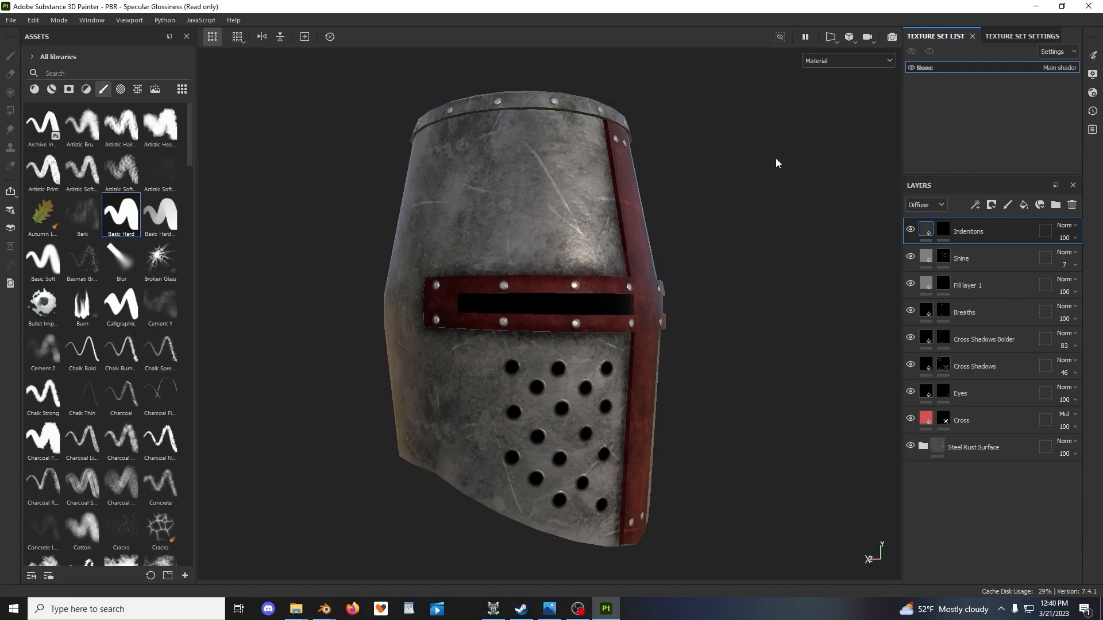
Select the Indentions mask for painting and reduce the brush size to 2.61, with the helmet's side in view
click(944, 230)
scroll(509, 345, up, 2)
alt+drag(379, 343, 423, 347)
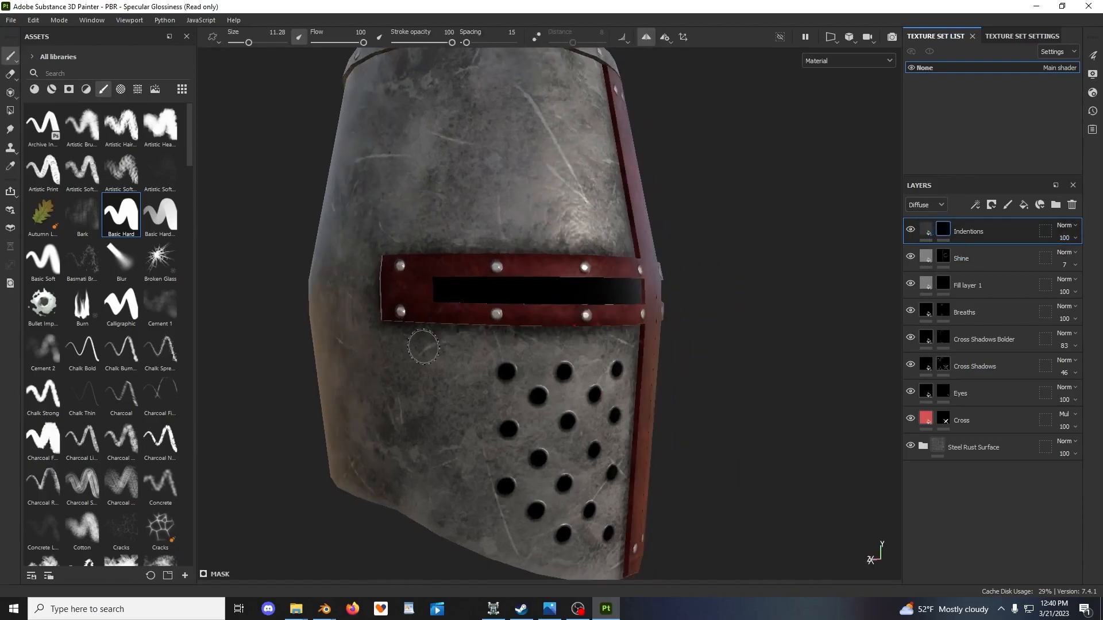
scroll(597, 365, down, 5)
alt+drag(616, 373, 604, 352)
alt+middle_drag(603, 344, 645, 360)
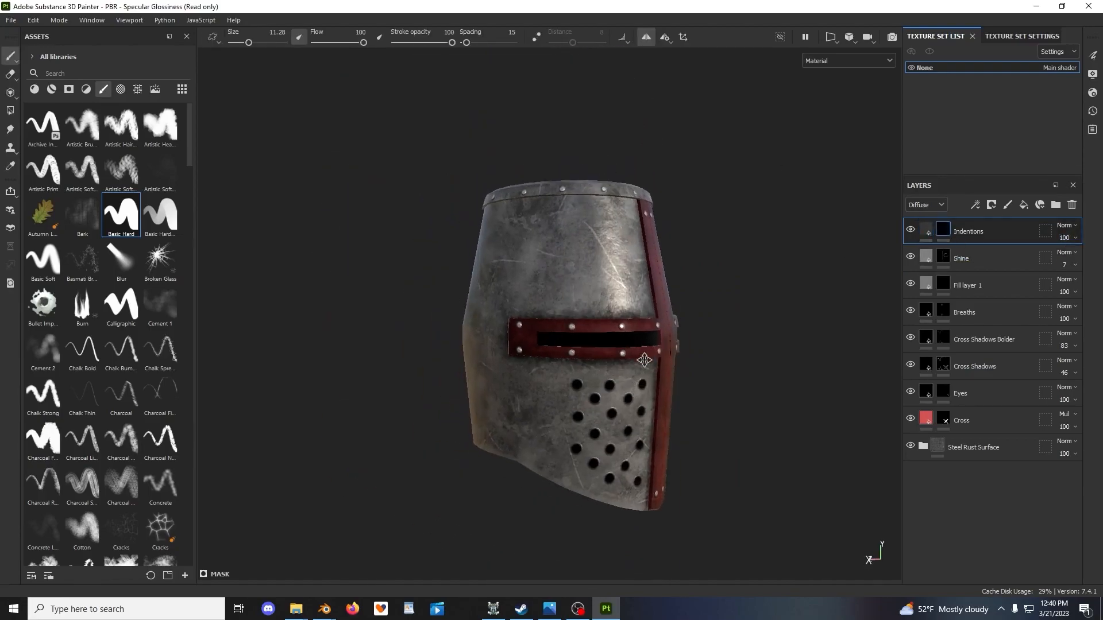
scroll(644, 359, up, 3)
mouse_move(548, 285)
ctrl+right_down()
mouse_move(536, 284)
mouse_move(547, 284)
ctrl+right_up()
scroll(547, 285, down, 3)
alt+drag(550, 296, 592, 313)
alt+middle_drag(592, 313, 718, 344)
scroll(698, 349, up, 3)
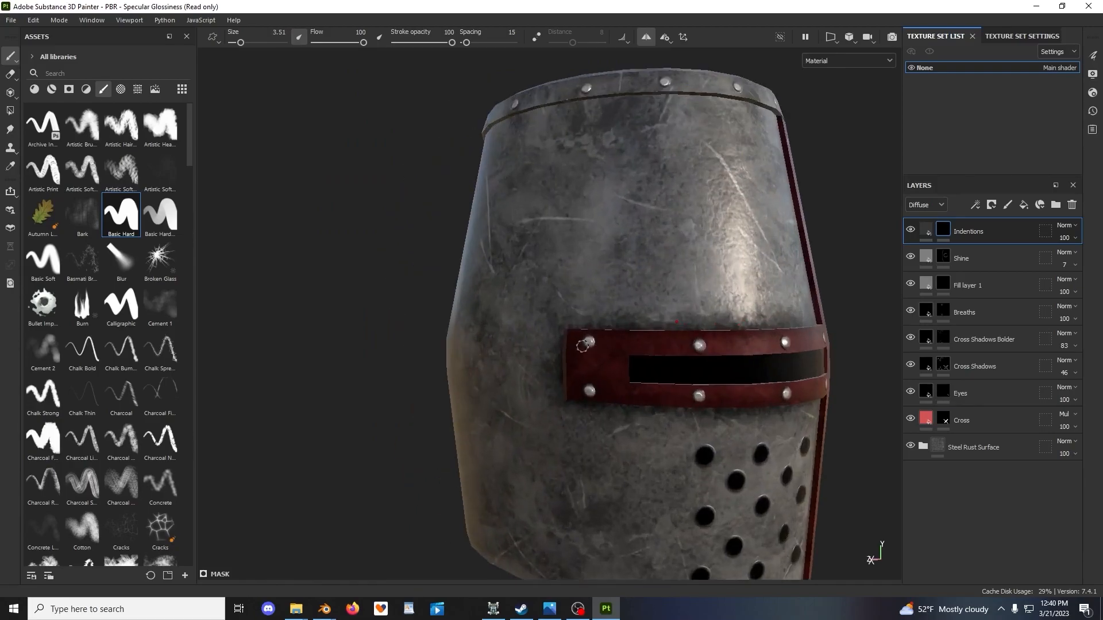
alt+drag(583, 346, 608, 348)
alt+middle_drag(609, 348, 718, 333)
scroll(672, 344, down, 2)
alt+drag(663, 348, 692, 352)
alt+middle_drag(692, 352, 726, 348)
scroll(726, 348, up, 4)
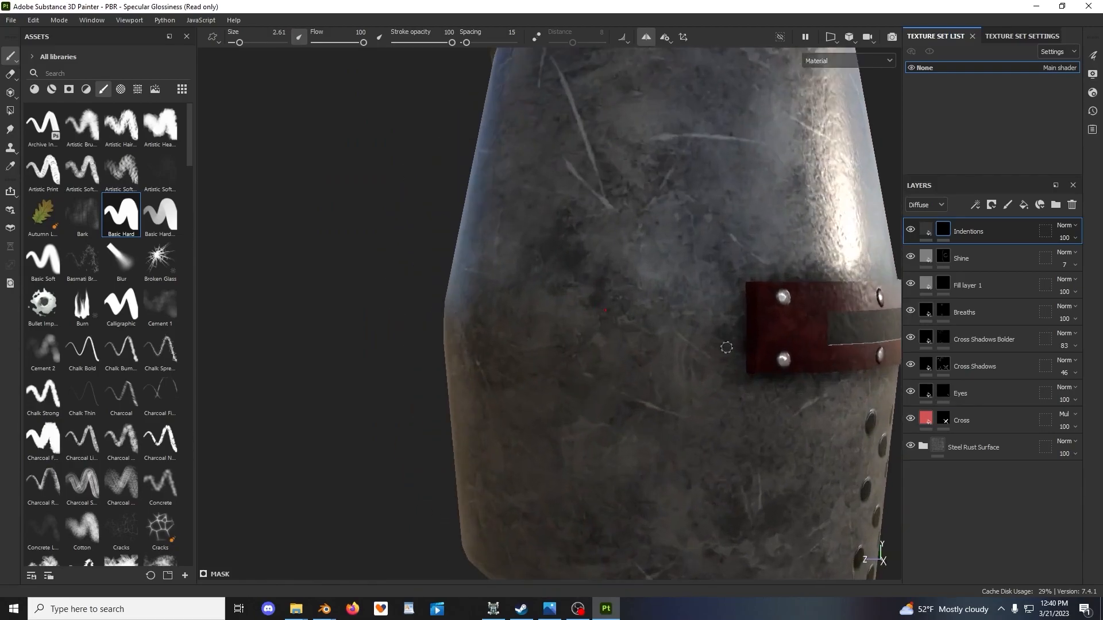
View the helmet beside its 2D texture layout and return to the 3D-only view
click(827, 38)
click(817, 93)
click(830, 36)
click(856, 57)
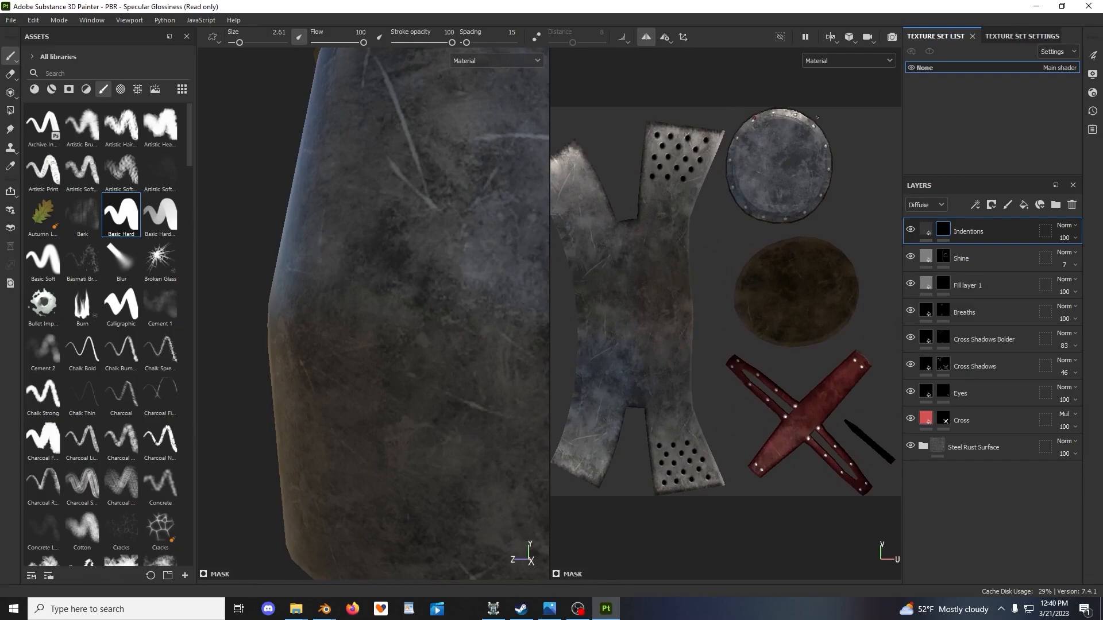
click(836, 37)
click(839, 69)
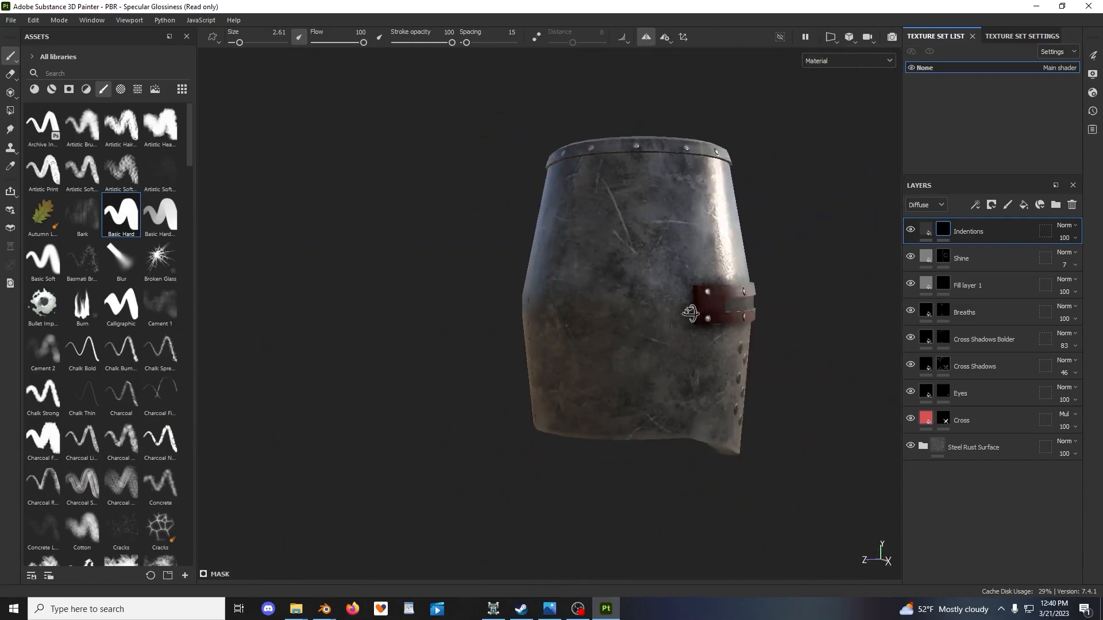
Paint a straight horizontal indentation line across the helmet's side from the back edge to the red eye-slit plate
alt+drag(699, 343, 718, 359)
scroll(699, 354, up, 3)
scroll(692, 384, up, 2)
mouse_move(718, 359)
alt+middle_down()
mouse_move(689, 382)
mouse_move(701, 364)
mouse_move(716, 367)
alt+middle_up()
alt+drag(716, 366, 686, 357)
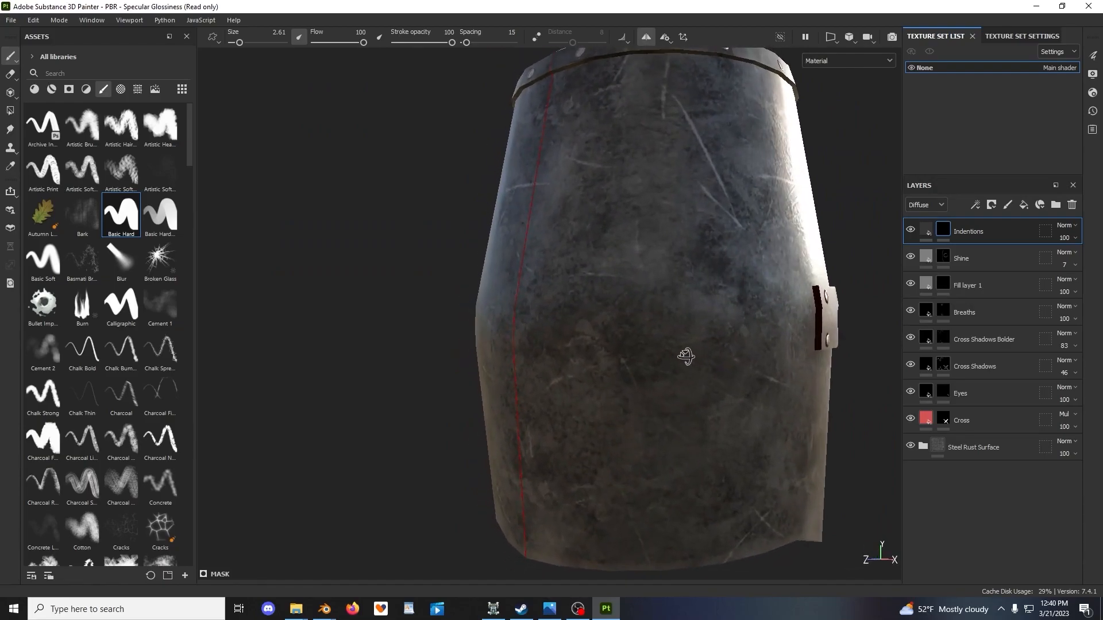
alt+drag(814, 321, 761, 320)
alt+middle_drag(760, 319, 736, 336)
scroll(736, 337, up, 1)
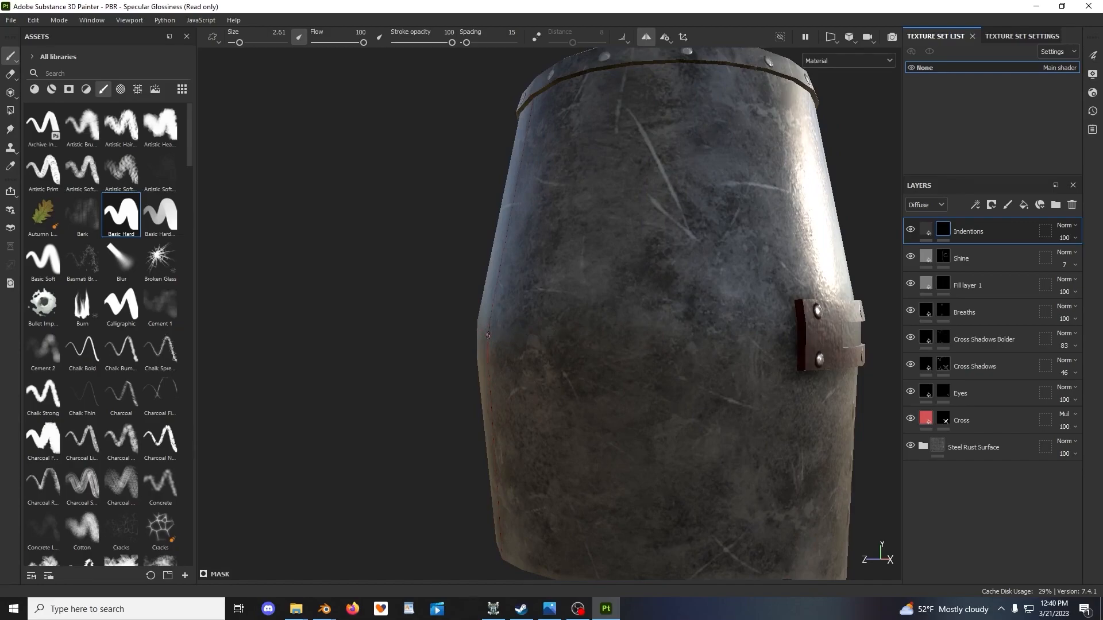
shift+click(798, 337)
Continue the horizontal indentation line across the helmet's back to the centre line, with symmetry on
scroll(798, 337, down, 5)
mouse_move(797, 336)
alt+mouse_down()
mouse_move(800, 376)
mouse_move(853, 363)
mouse_move(690, 386)
alt+mouse_up()
scroll(798, 374, up, 5)
alt+middle_drag(689, 387, 779, 379)
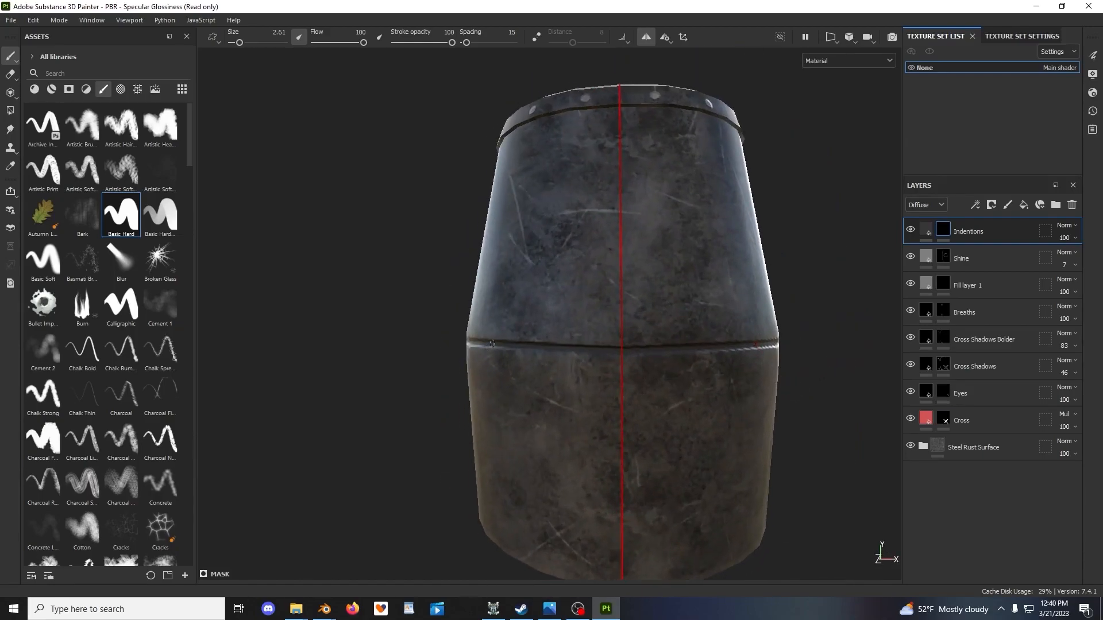
shift+click(620, 347)
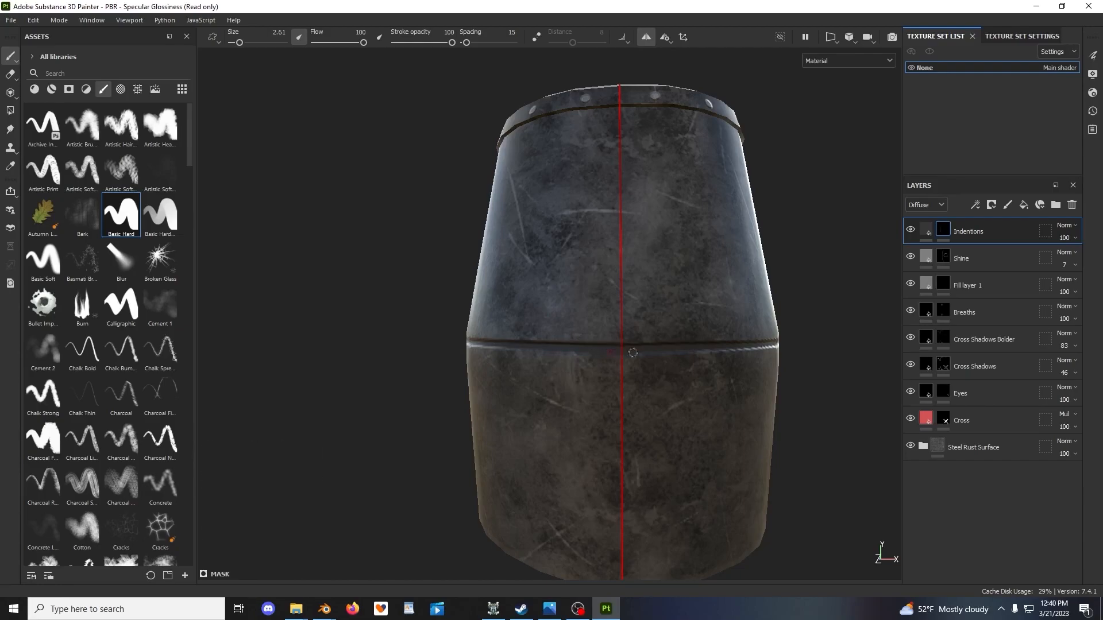
Lower the grayscale value of the mask brush
scroll(632, 353, up, 2)
right_click(637, 353)
scroll(738, 464, down, 5)
scroll(736, 398, down, 1)
drag(758, 417, 683, 417)
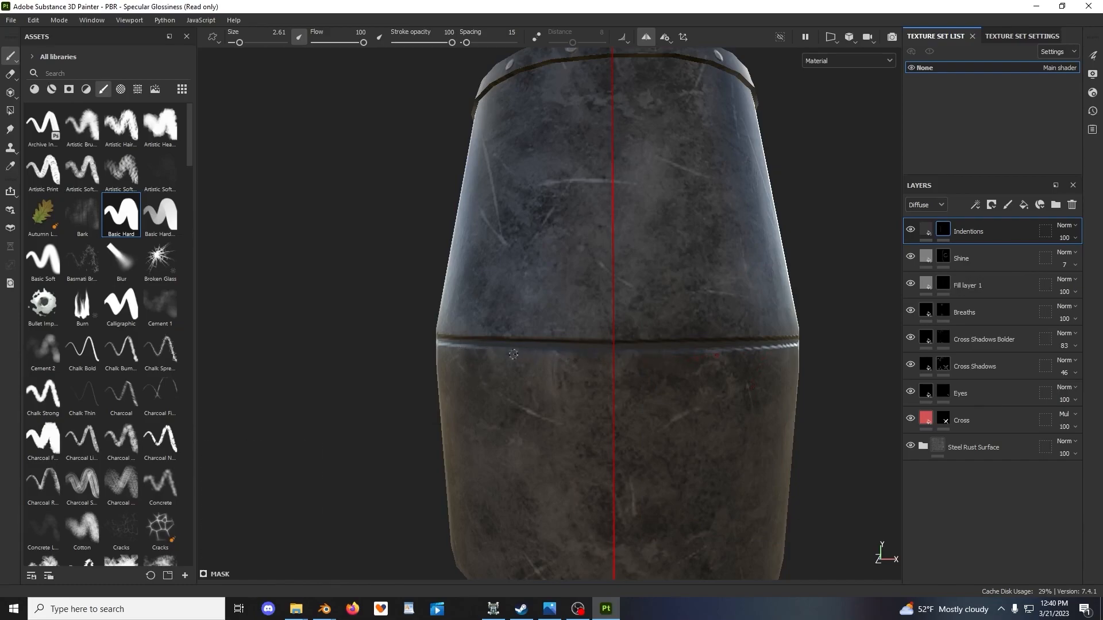
Examine the horizontal indentation around the helmet's back and sides, comparing it with the reference helmet in OpenBrf
alt+drag(489, 356, 435, 384)
scroll(435, 384, down, 3)
alt+drag(597, 384, 561, 381)
scroll(561, 379, up, 3)
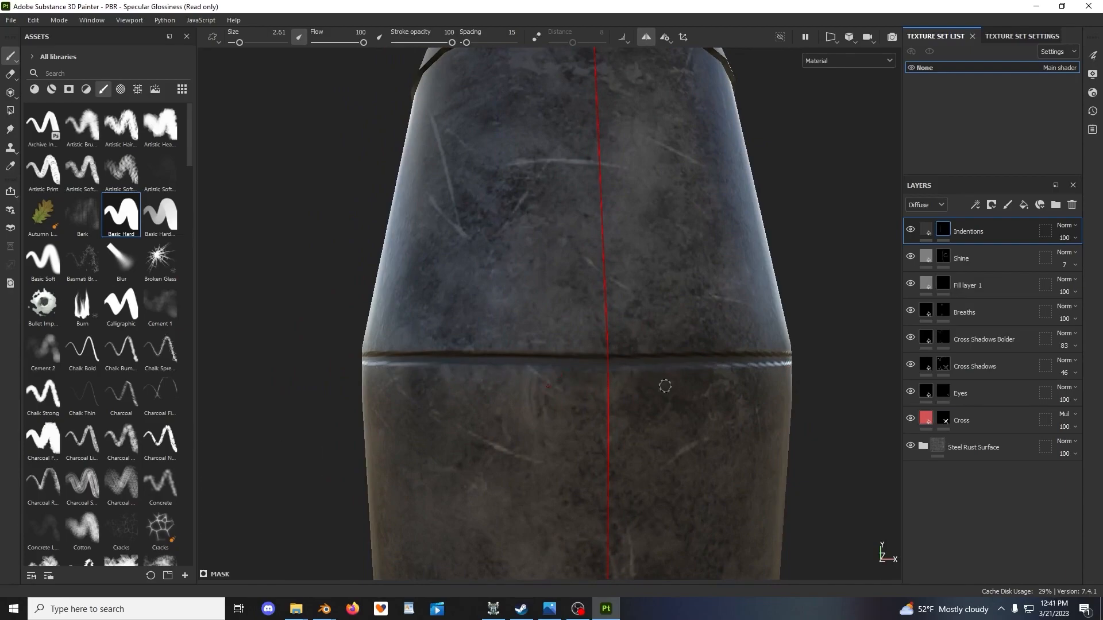
scroll(664, 385, down, 5)
alt+middle_drag(664, 385, 723, 402)
alt+drag(723, 402, 635, 404)
alt+middle_drag(891, 405, 798, 411)
mouse_move(798, 412)
alt+mouse_down()
mouse_move(662, 417)
mouse_move(785, 413)
alt+mouse_up()
scroll(785, 413, down, 2)
scroll(714, 432, up, 5)
alt+drag(714, 432, 724, 437)
scroll(563, 437, down, 3)
alt+drag(580, 506, 613, 511)
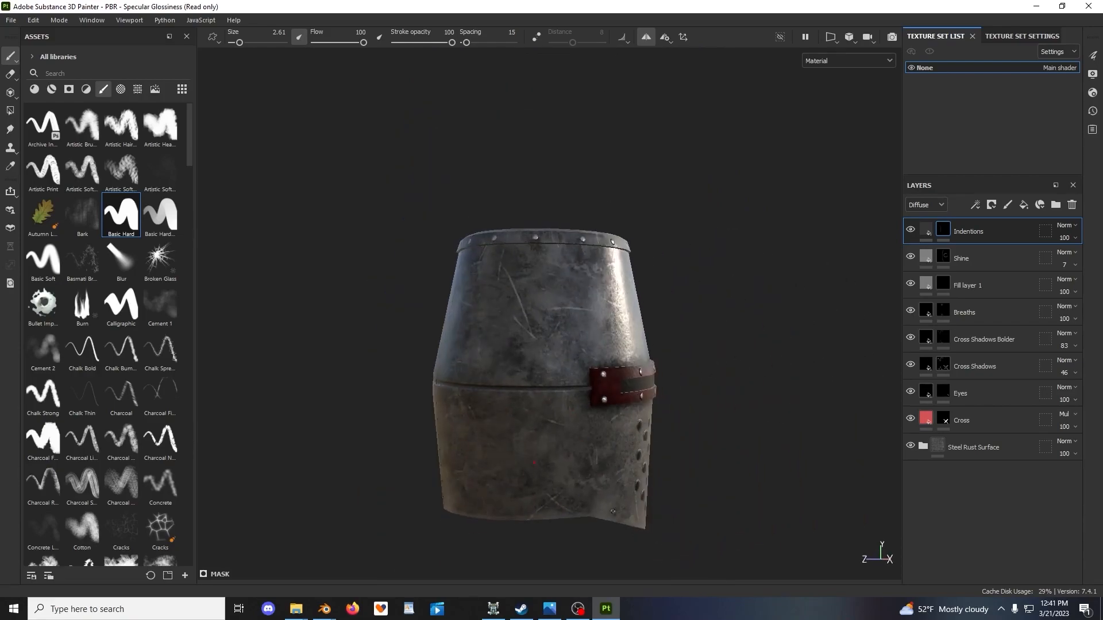
click(493, 610)
click(494, 612)
Set the mask brush's grayscale value to 1 and turn off symmetry, with the helmet's back in view
alt+drag(627, 384, 729, 379)
scroll(728, 380, up, 3)
alt+middle_drag(578, 441, 638, 385)
alt+drag(637, 385, 652, 388)
alt+middle_drag(652, 388, 669, 382)
mouse_move(669, 381)
alt+mouse_down()
mouse_move(645, 386)
mouse_move(658, 362)
alt+mouse_up()
scroll(645, 387, up, 3)
alt+middle_drag(658, 361, 662, 381)
right_click(626, 336)
drag(708, 405, 864, 413)
click(864, 413)
scroll(598, 309, down, 1)
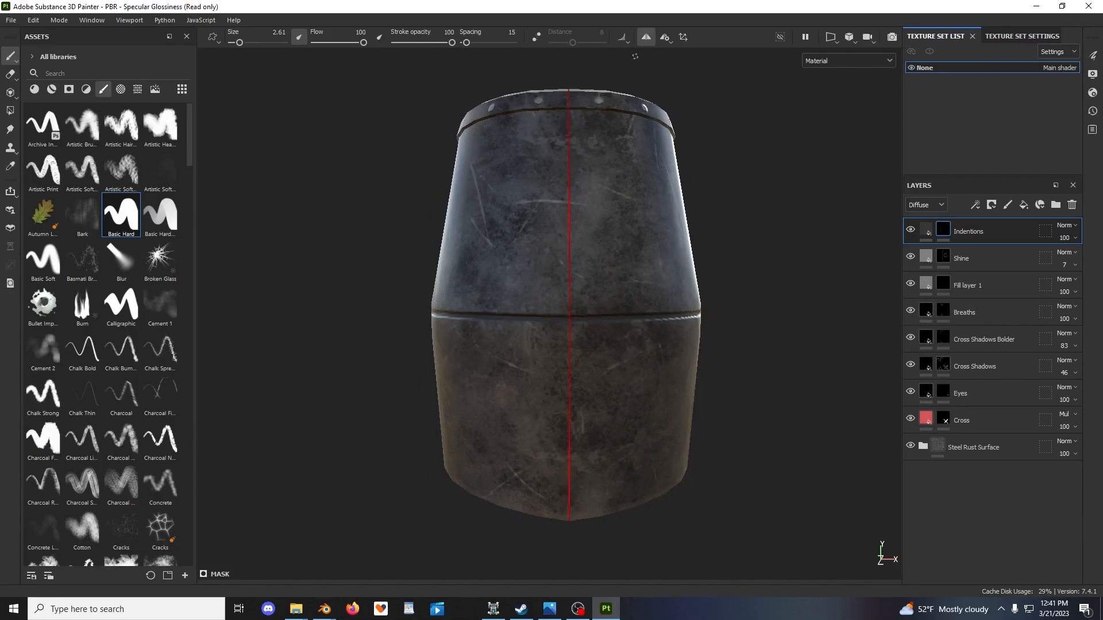
scroll(618, 95, up, 2)
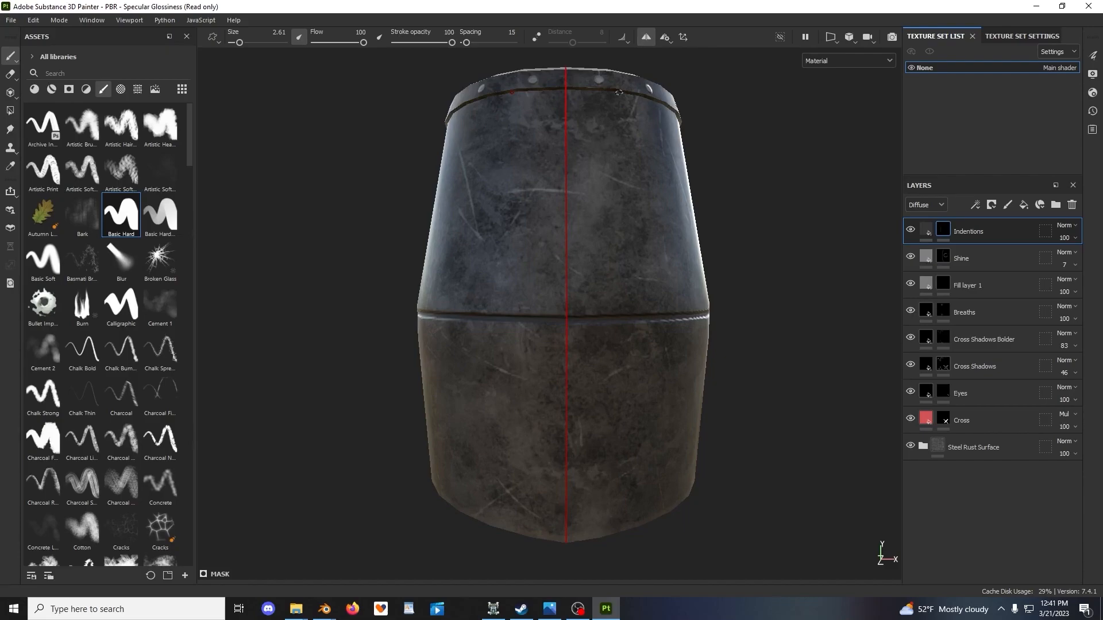
scroll(608, 113, down, 2)
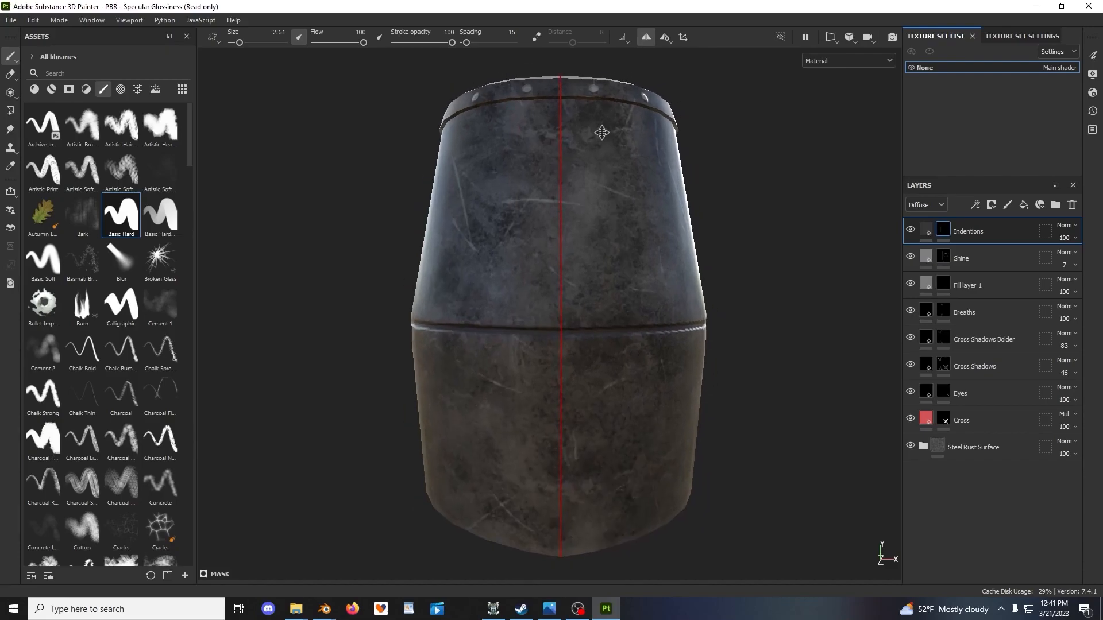
click(651, 39)
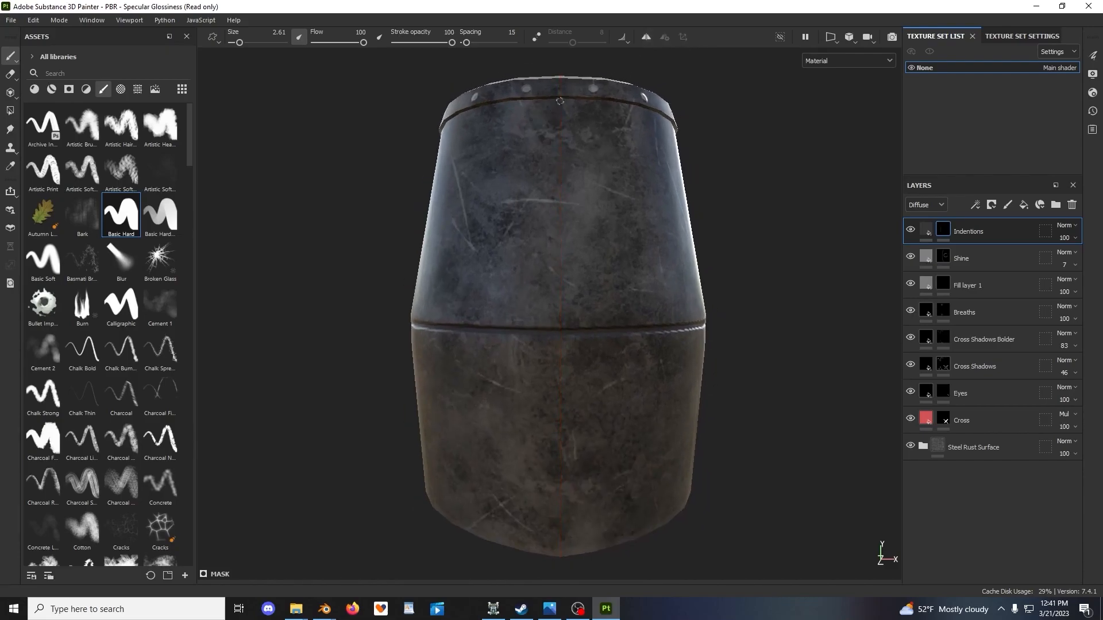
Try a straight vertical indentation line down the centre of the helmet's back at brush size 2.61, and undo it
shift+click(559, 558)
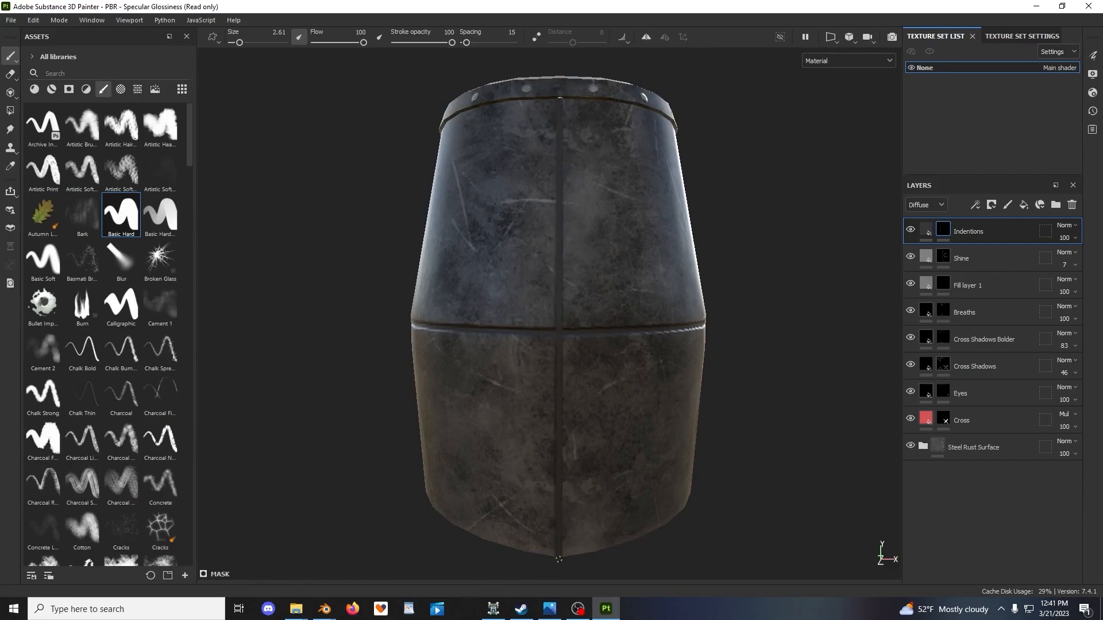
scroll(579, 356, up, 4)
scroll(578, 356, down, 3)
key(ctrl+z)
Reduce the brush size to 1.59 and paint a straight vertical indentation line down the back's centre, from the rim band to the lower edge
scroll(578, 356, down, 1)
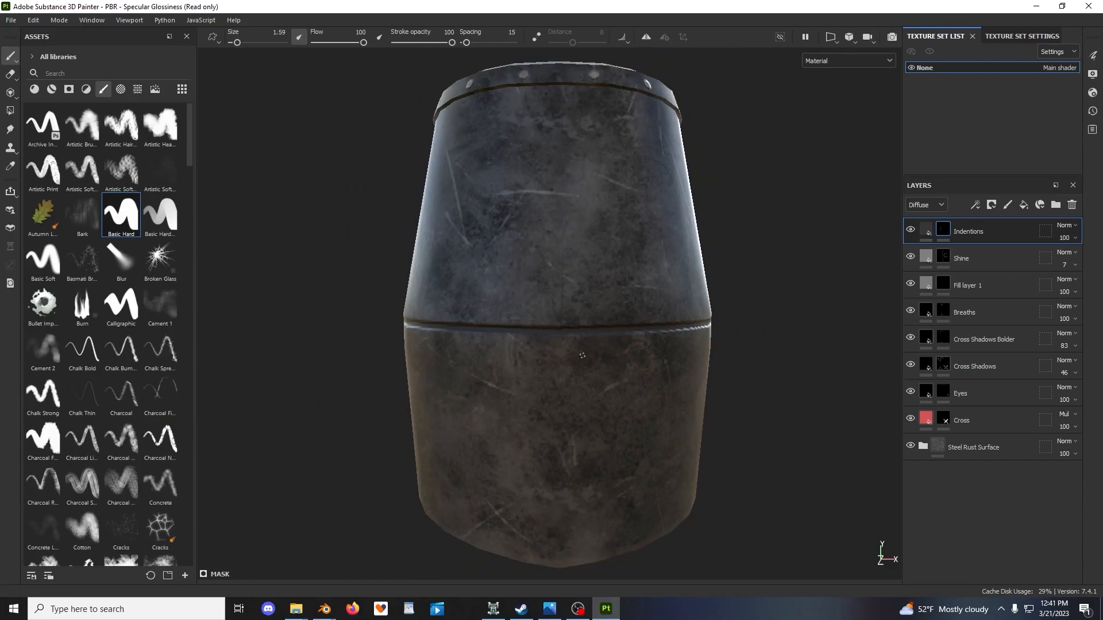
key(ctrl)
click(647, 38)
shift+click(558, 575)
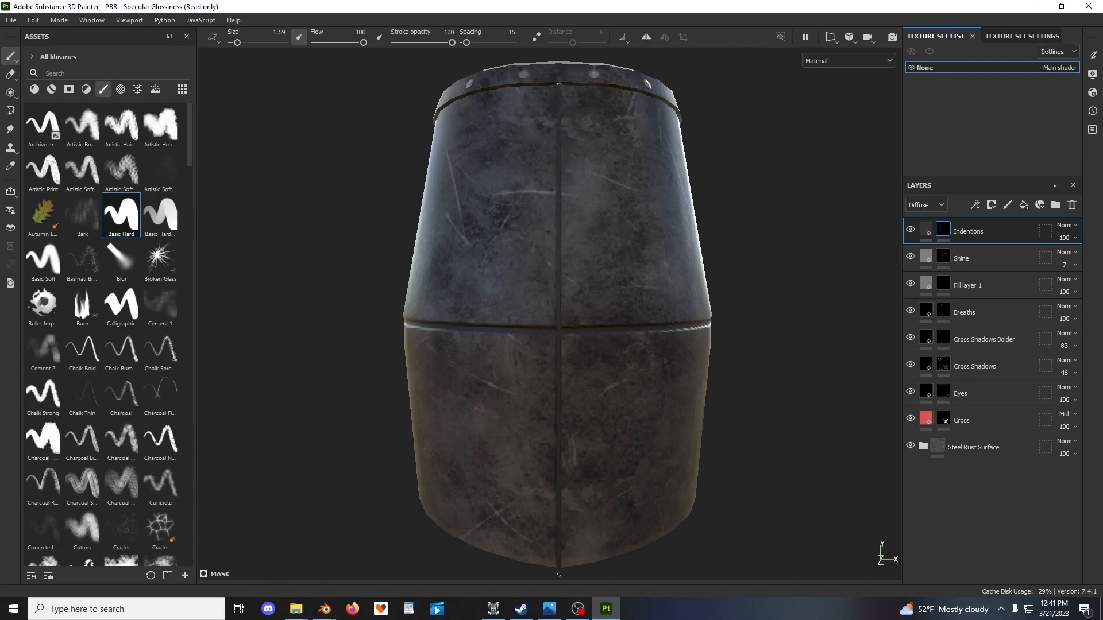
Check what Fill layer 1 contains by toggling its visibility, and rename it as Rivets
alt+drag(655, 280, 569, 292)
scroll(615, 298, down, 3)
alt+drag(773, 316, 696, 304)
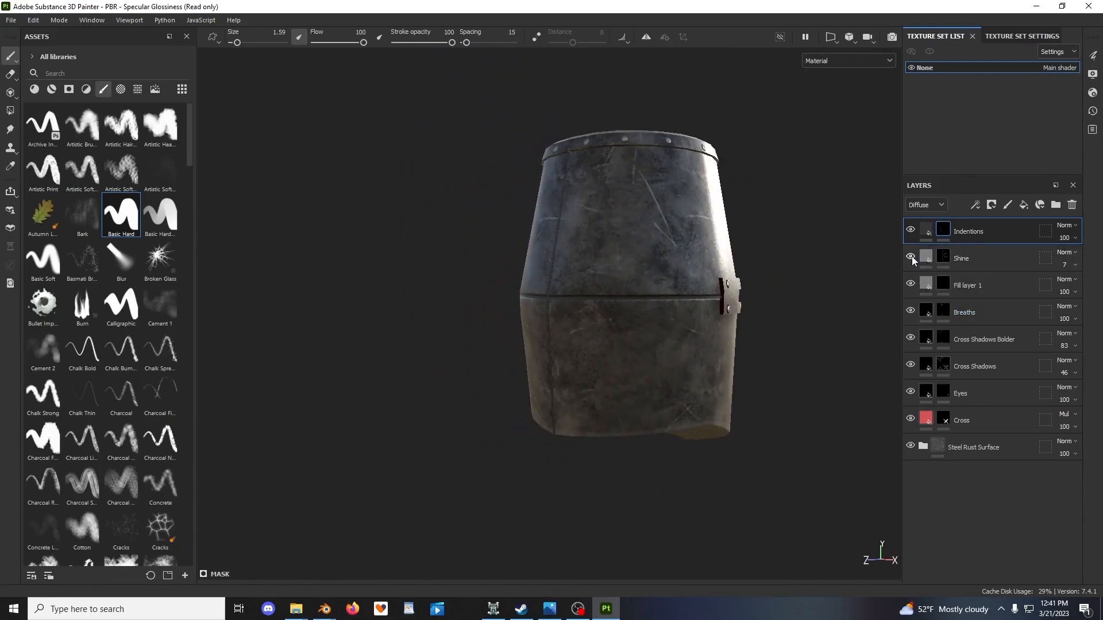
click(911, 285)
click(911, 285)
double_click(981, 286)
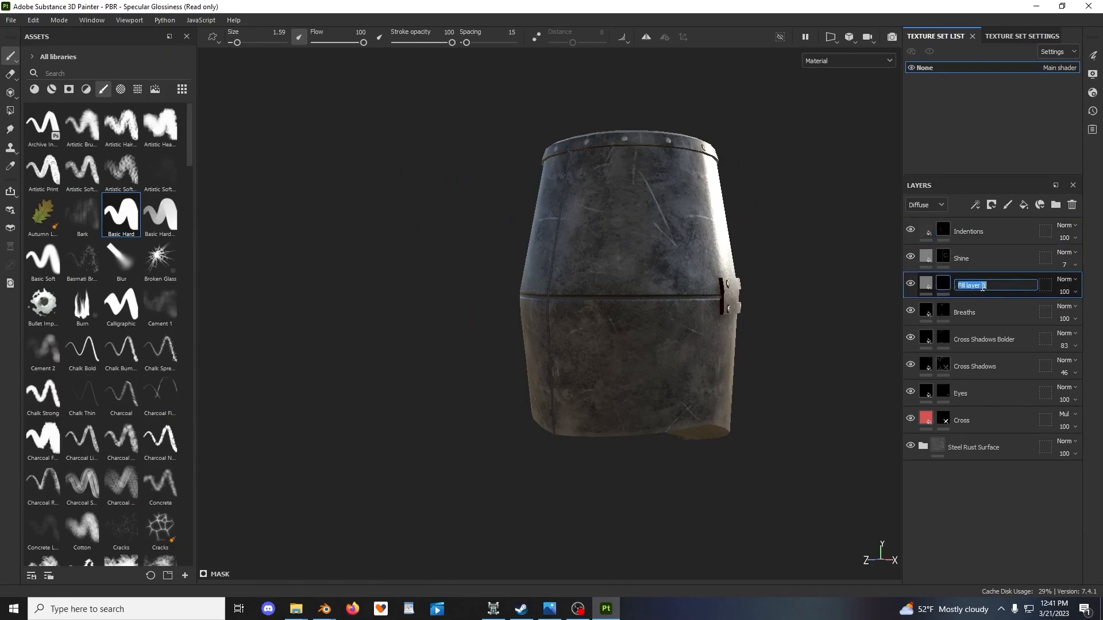
text(Rivets)
key(Return)
Rotate the environment lighting to brighten the helmet's side and check the Rivets mask brush's grayscale setting
scroll(632, 287, up, 3)
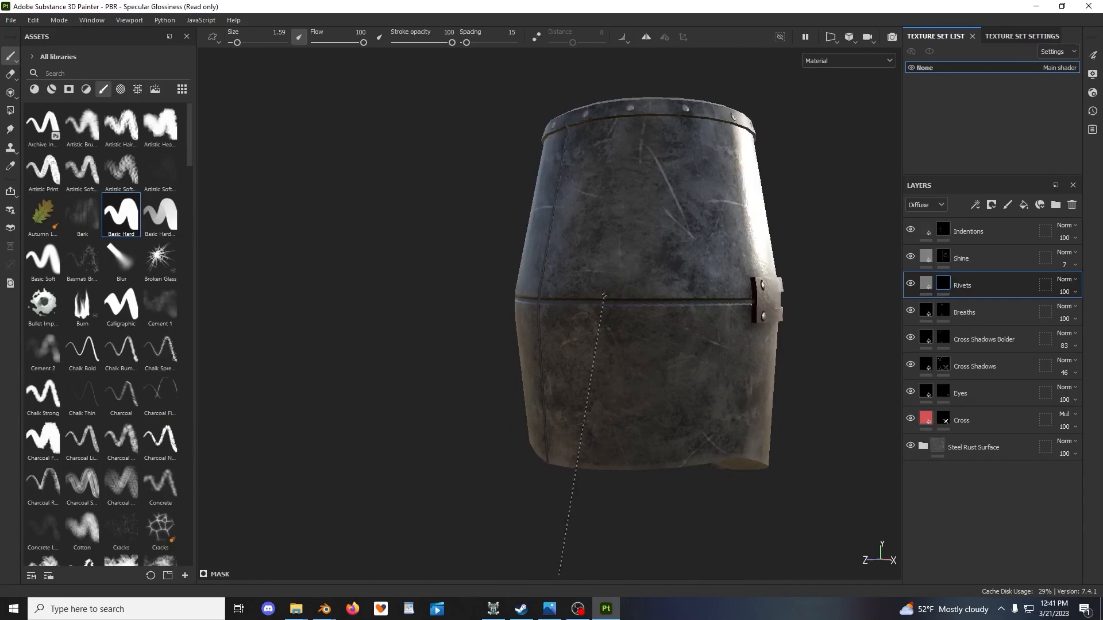
shift+right_drag(603, 296, 753, 302)
right_click(627, 241)
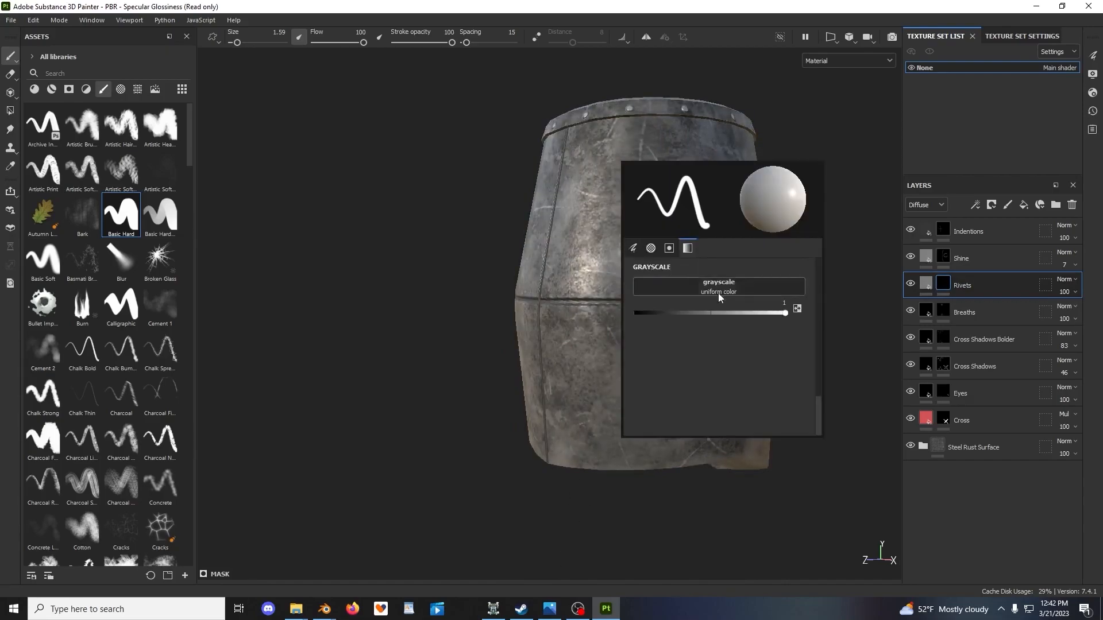
scroll(780, 295, up, 4)
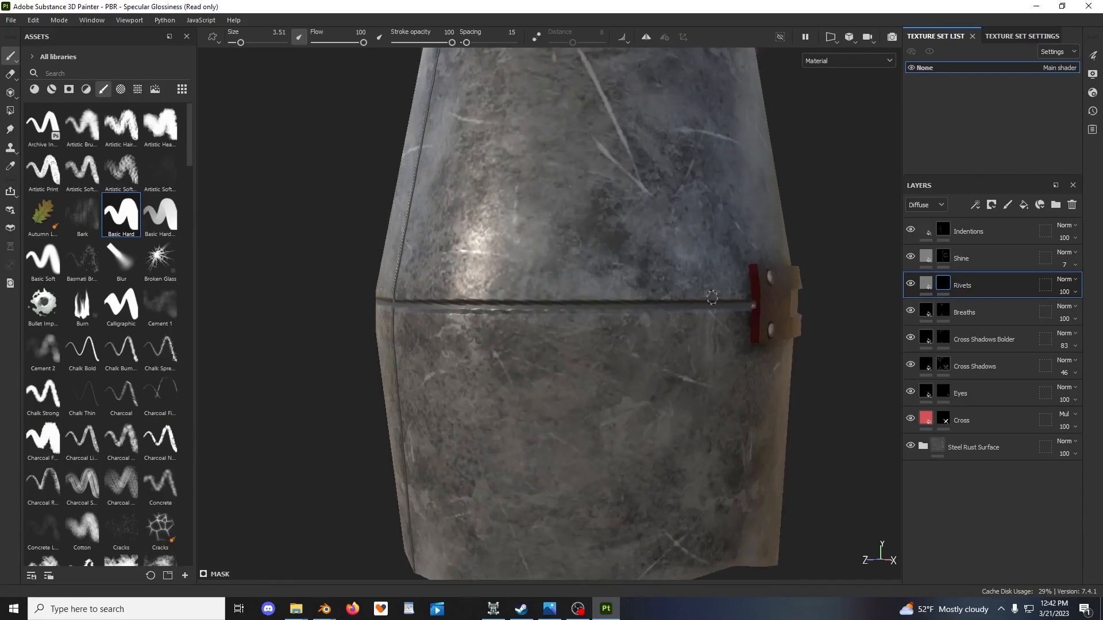
Examine the reference helmet's rivet layout in OpenBrf, return to Substance 3D Painter and set the brush size to 6.55
click(494, 610)
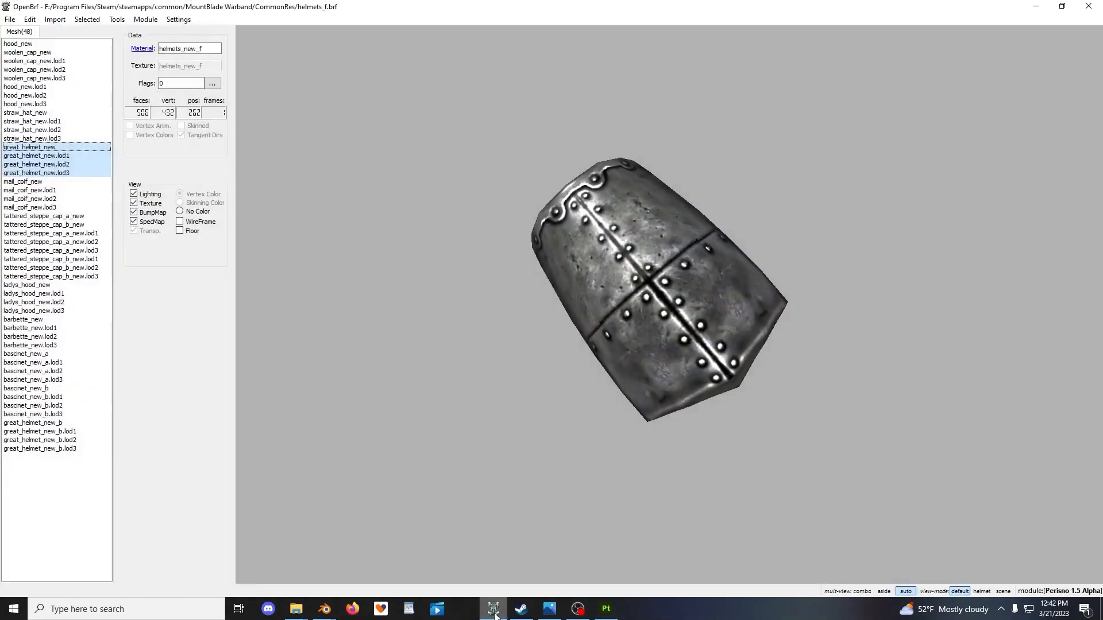
drag(713, 381, 456, 553)
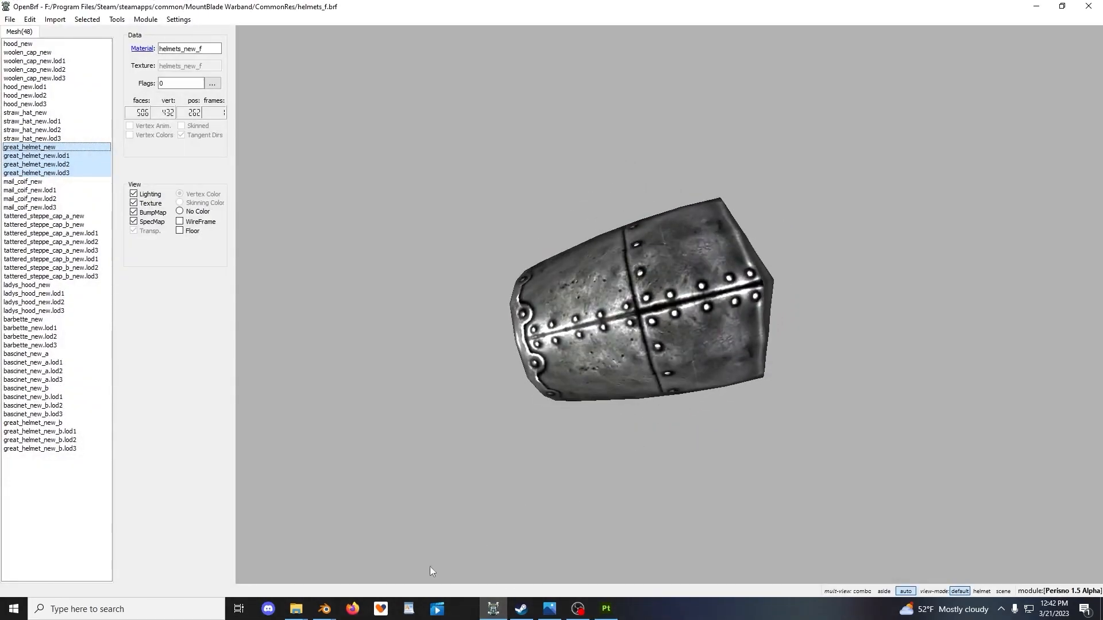
click(607, 609)
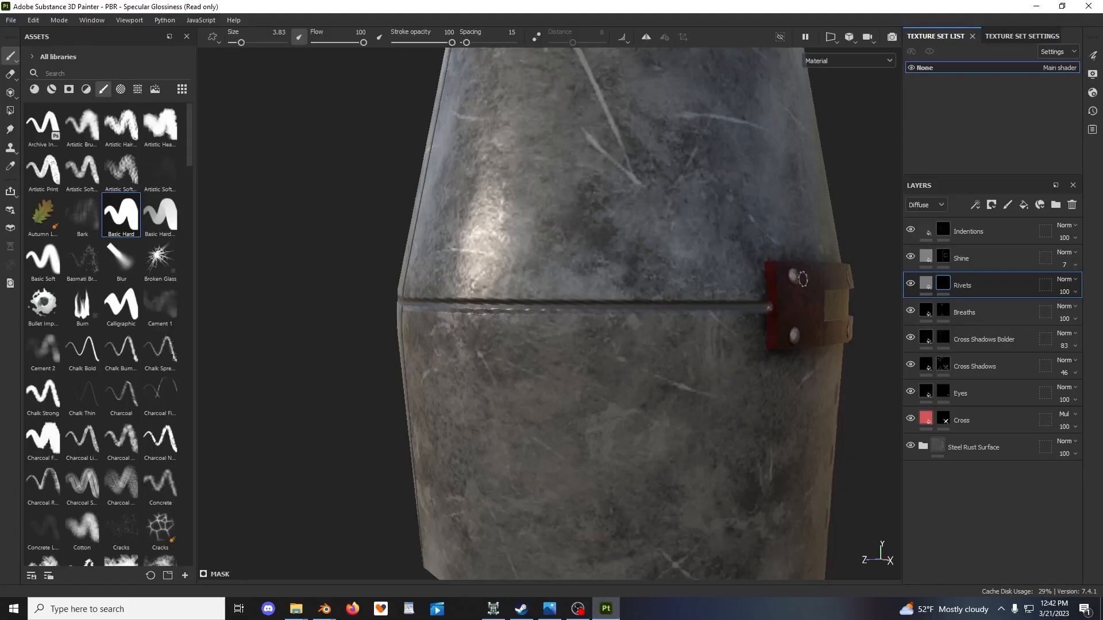
ctrl+right_drag(728, 341, 740, 341)
Try placing a row of rivets below the horizontal seam on the helmet's side with symmetry off, and undo them
click(729, 339)
alt+middle_drag(675, 340, 756, 342)
key(ctrl+z)
click(817, 336)
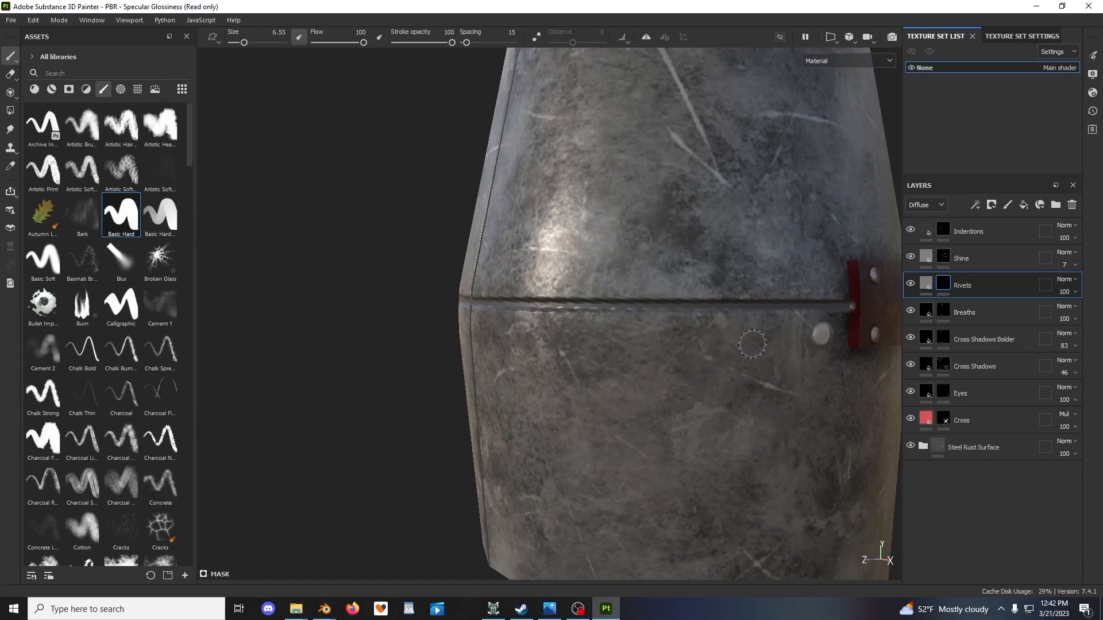
click(729, 335)
mouse_move(586, 338)
alt+mouse_down()
mouse_move(630, 332)
mouse_move(631, 348)
alt+mouse_up()
click(600, 347)
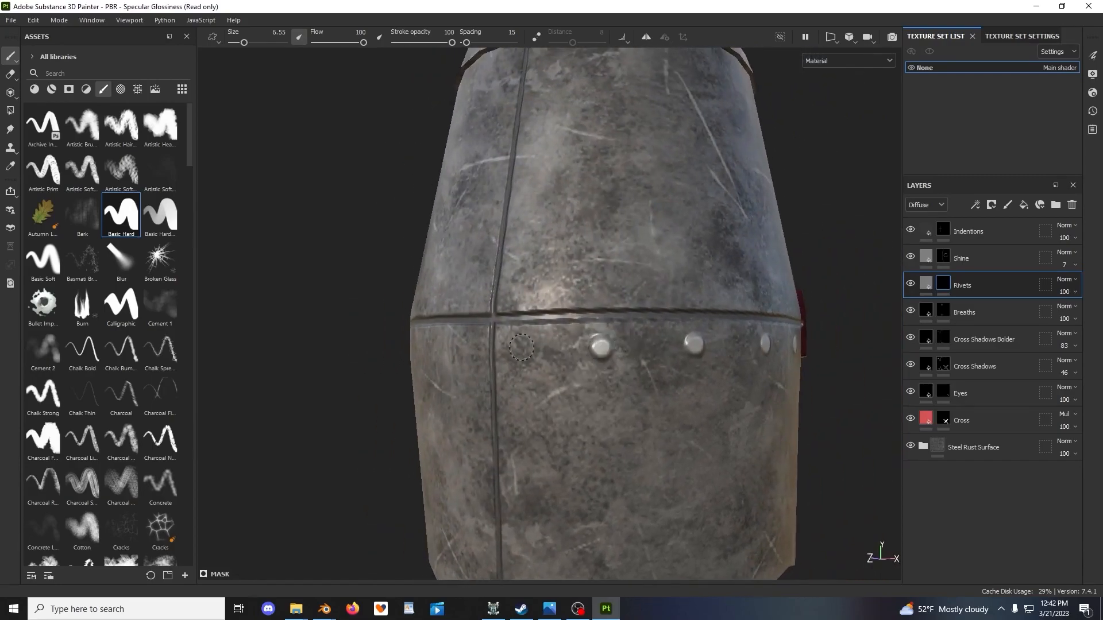
click(518, 347)
key(ctrl+z)
key(ctrl+z)
alt+drag(795, 361, 731, 355)
key(ctrl+z)
key(ctrl+z)
Turn symmetry on and paint a mirrored row of rivets below the horizontal seam, from the eye-slit plate to the back's centre
click(645, 37)
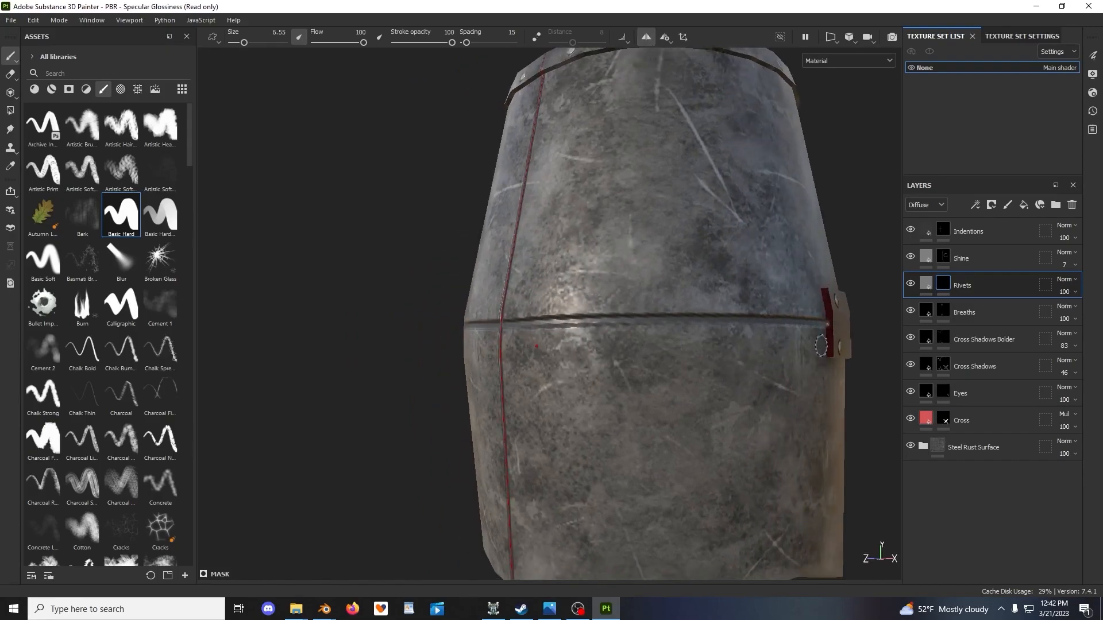
click(724, 345)
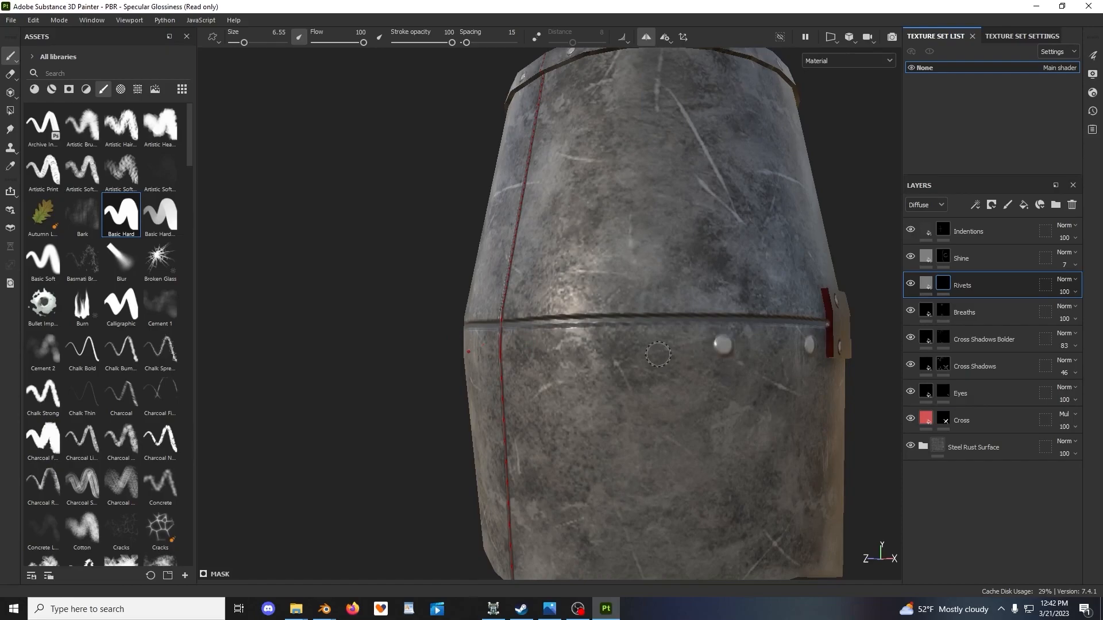
click(624, 346)
click(516, 351)
mouse_move(516, 351)
alt+mouse_down()
mouse_move(636, 242)
mouse_move(623, 281)
alt+mouse_up()
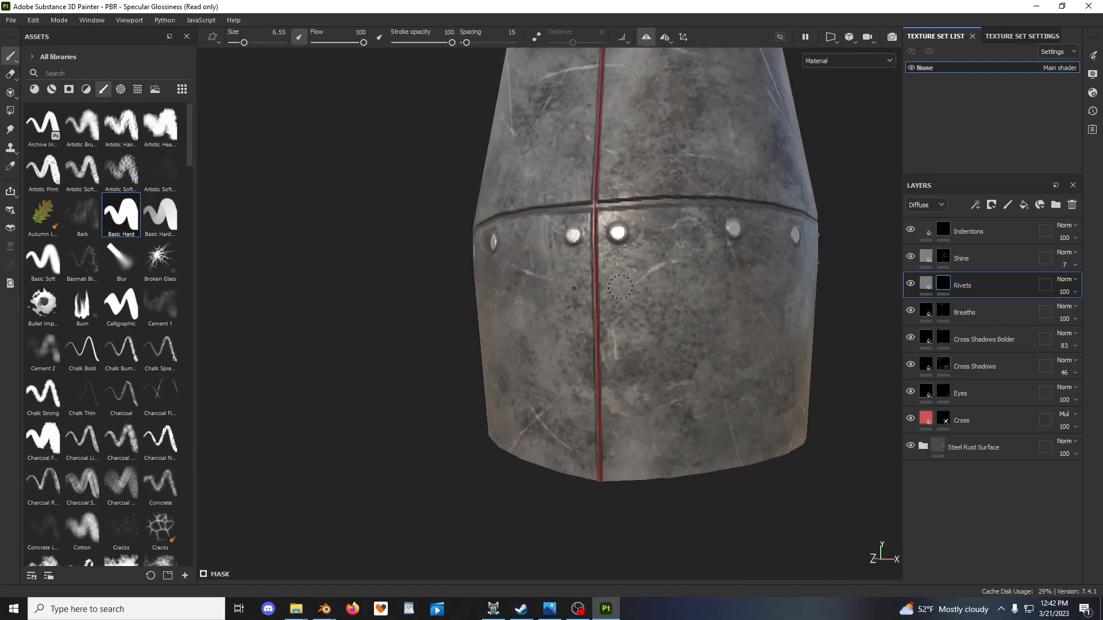
Try painting mirrored rivet pairs down the back seam below the horizontal seam at brush size 6.55, and undo them
click(618, 308)
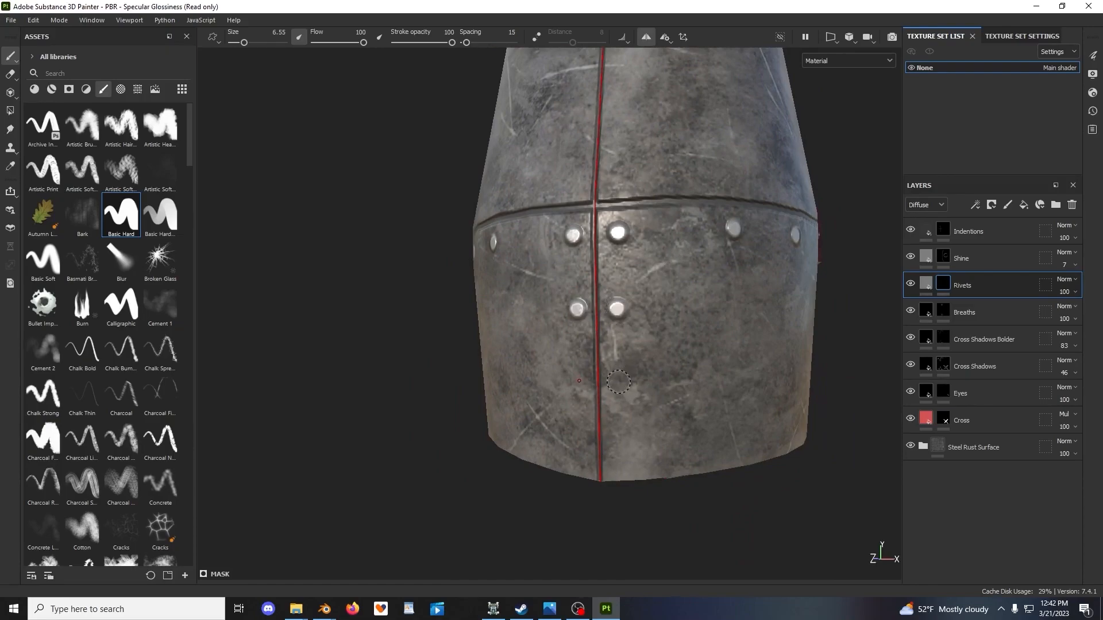
click(618, 382)
click(620, 462)
alt+drag(620, 461, 654, 322)
key(ctrl+z)
key(ctrl+z)
key(ctrl+z)
Paint three smaller mirrored rivet pairs down the back seam below the horizontal seam, using brush size 5.11
click(616, 312)
click(614, 373)
click(613, 441)
alt+drag(624, 265, 631, 251)
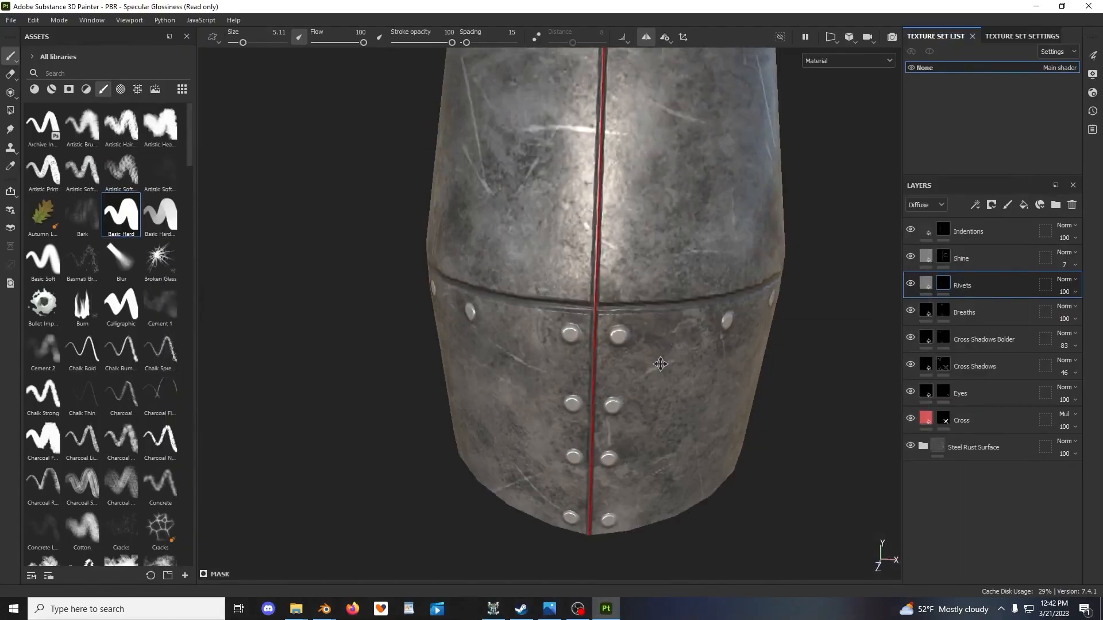
Paint three mirrored rivet pairs along the back seam, going up from the horizontal seam at even spacing
alt+drag(661, 365, 622, 378)
click(602, 393)
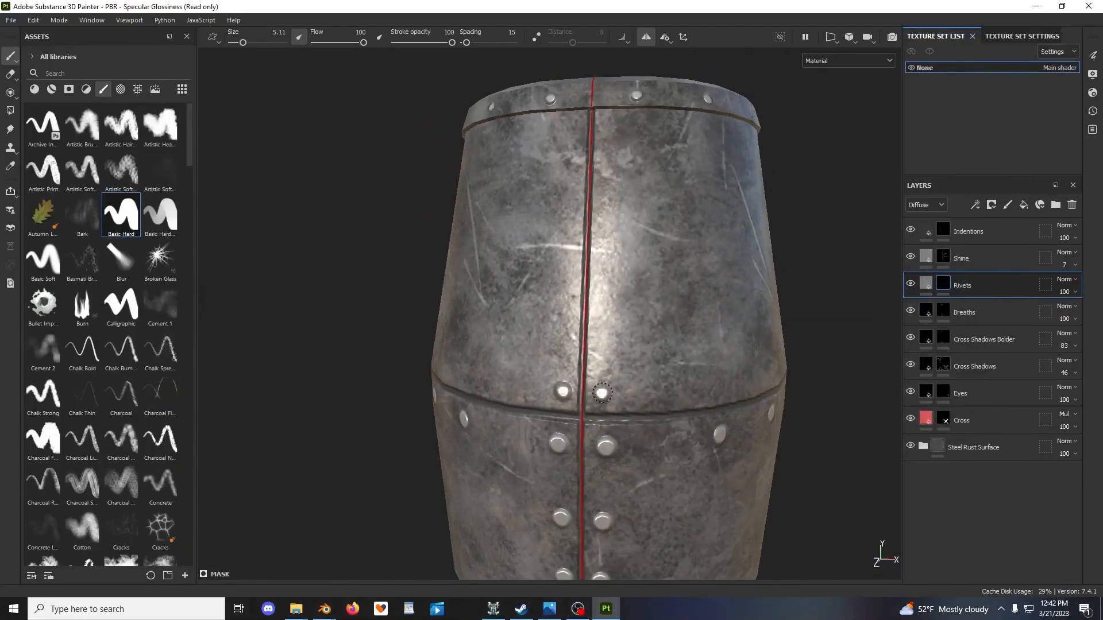
click(602, 320)
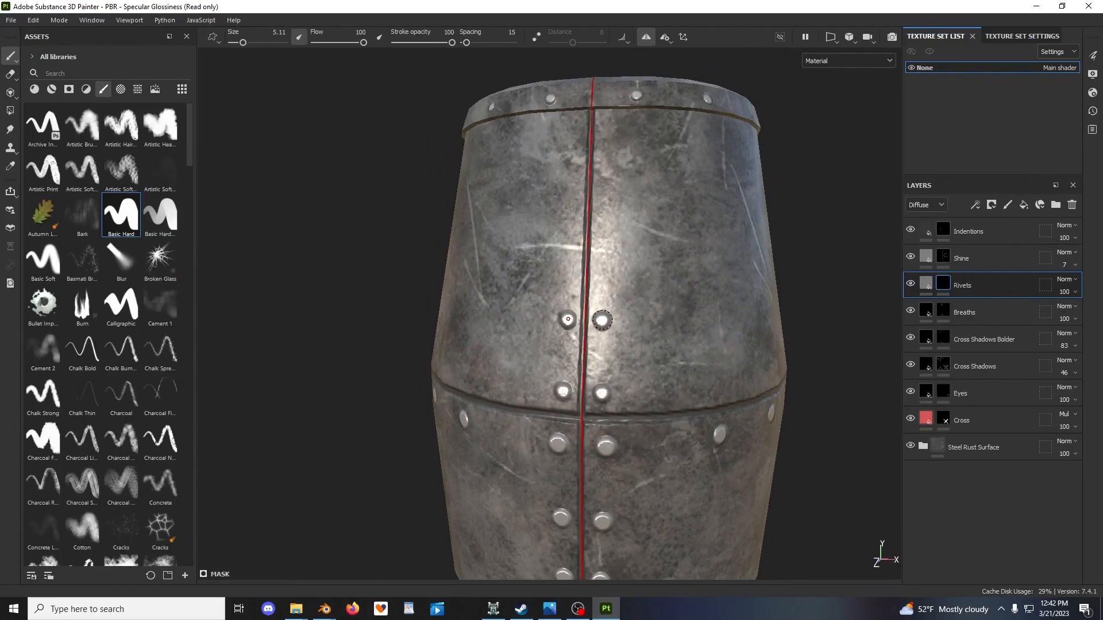
click(605, 248)
Try two placements for the top two rivet pairs on the upper back seam, undoing each attempt
click(605, 178)
click(604, 124)
alt+drag(606, 128, 638, 179)
key(ctrl+z)
key(ctrl+z)
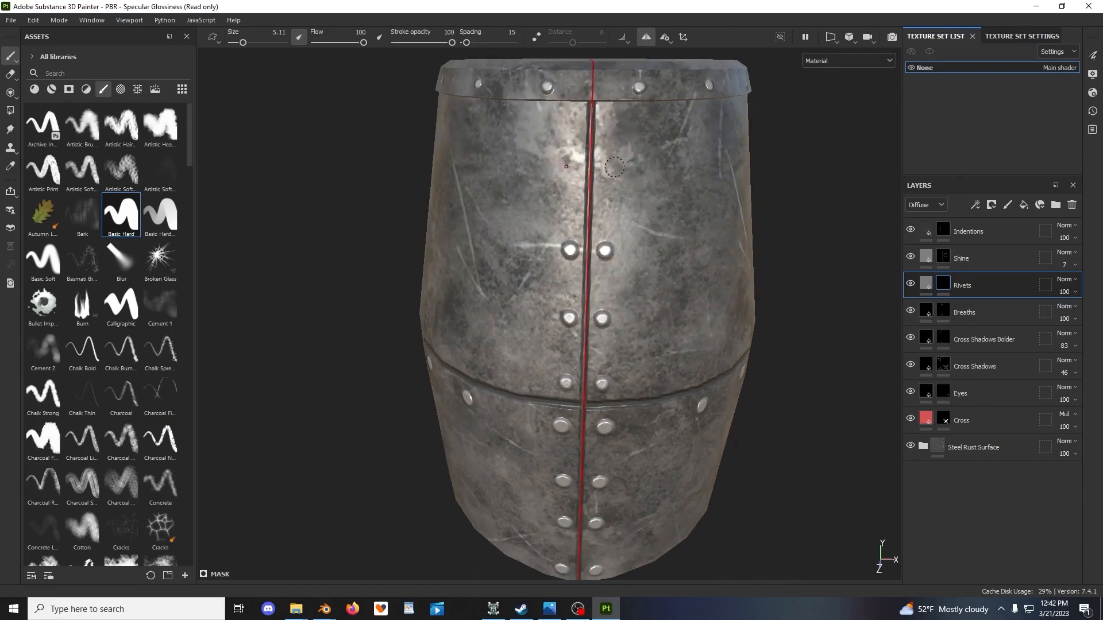
click(606, 176)
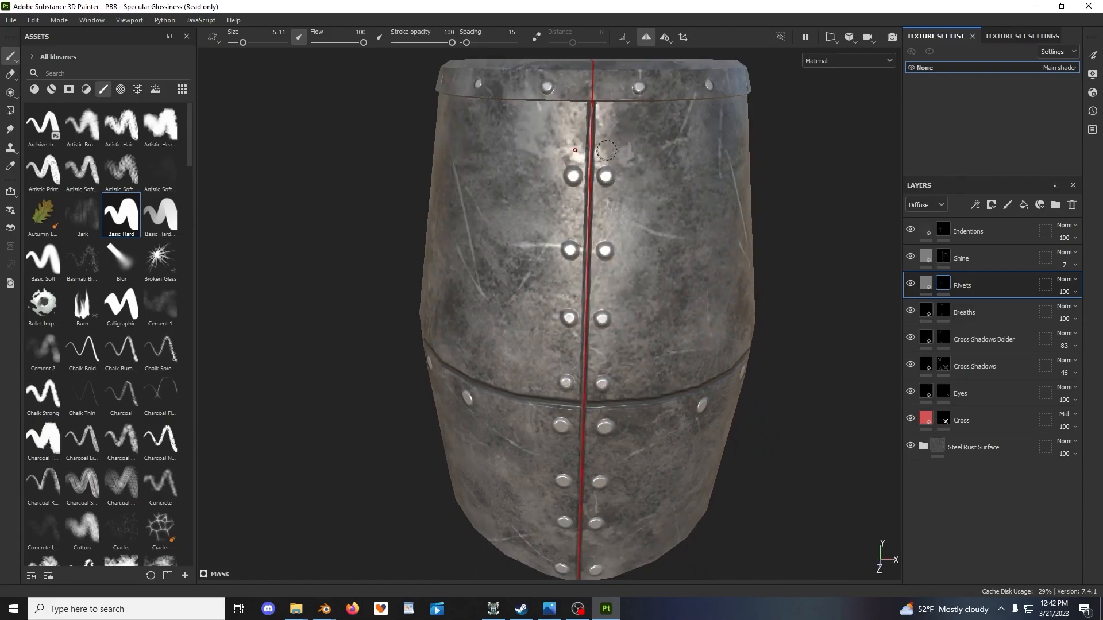
click(609, 118)
scroll(617, 149, down, 5)
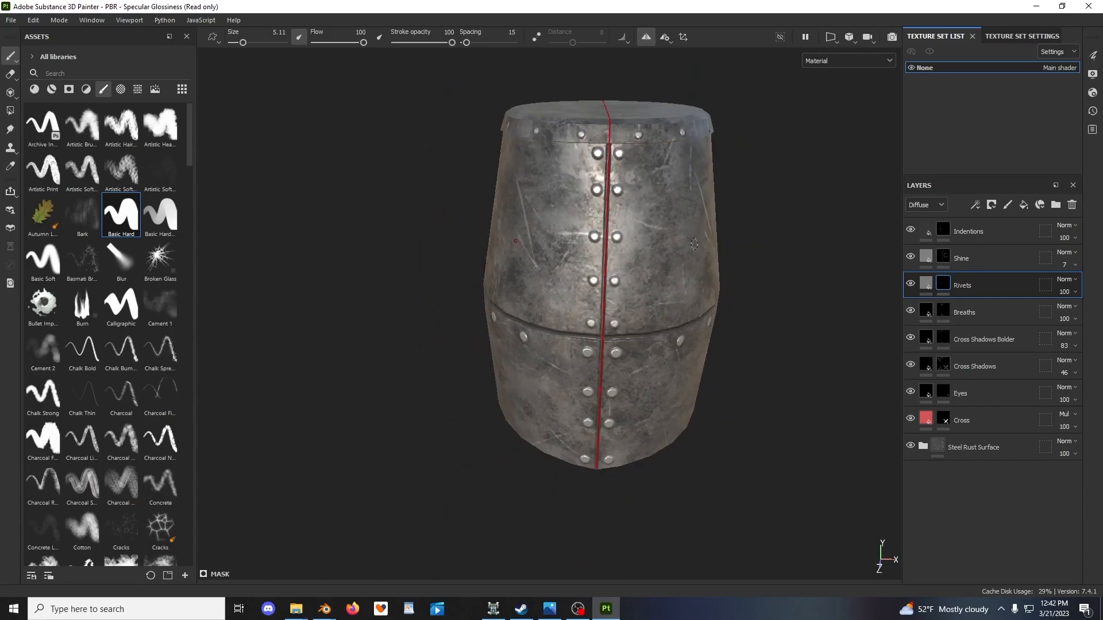
key(ctrl+z)
key(ctrl+z)
Complete the upper back seam with two more mirrored rivet pairs, ending just below the top rim
scroll(632, 230, up, 3)
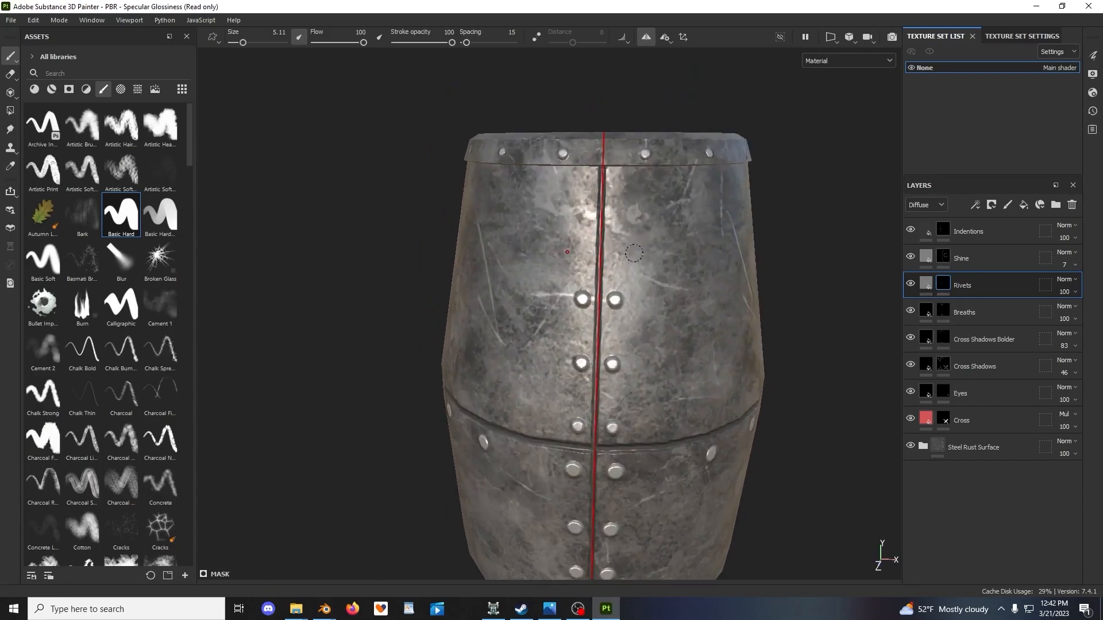
click(615, 247)
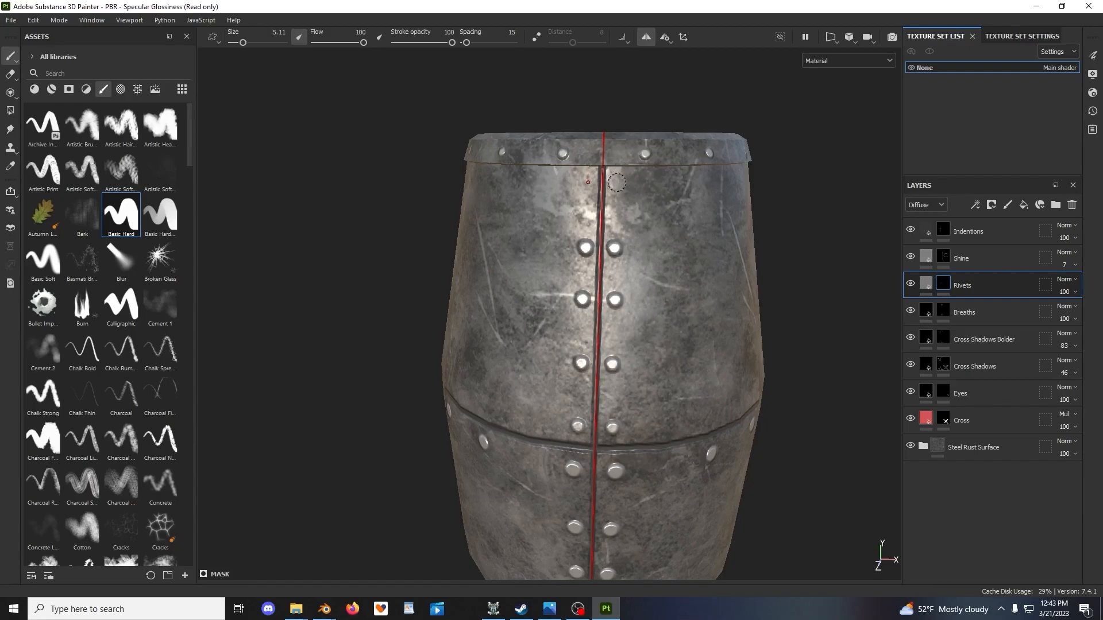
scroll(616, 183, down, 5)
alt+drag(708, 302, 695, 230)
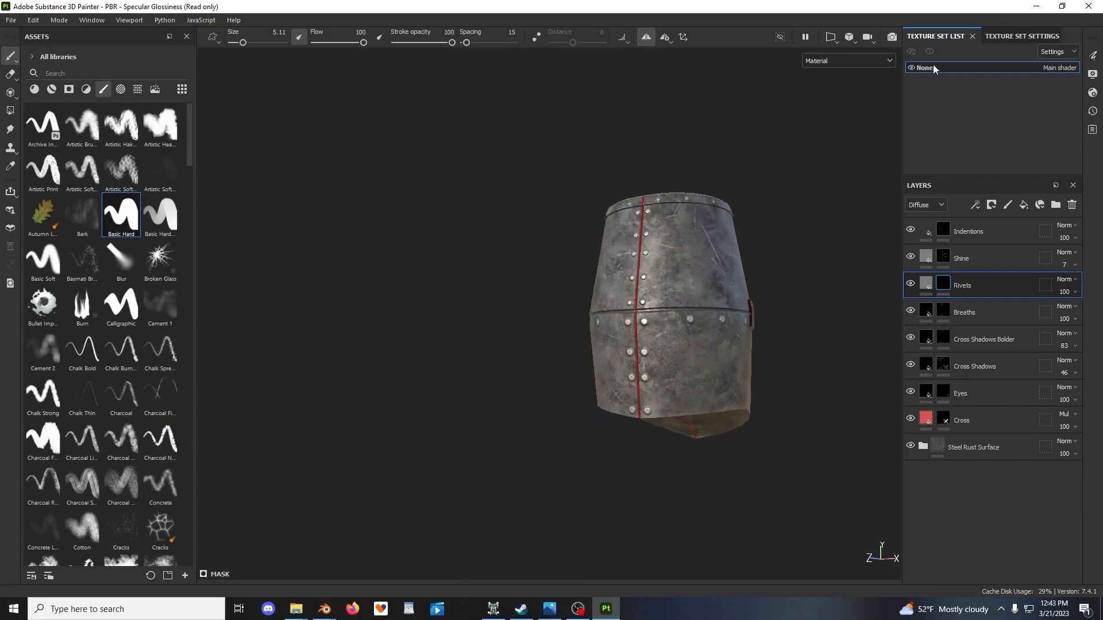
Turn symmetry off and inspect the rivets and seams all around the helmet with the environment lighting rotated
click(638, 41)
alt+drag(707, 287, 620, 303)
alt+middle_drag(621, 303, 471, 317)
scroll(471, 319, up, 3)
shift+right_drag(477, 327, 600, 340)
scroll(620, 331, down, 3)
alt+drag(623, 327, 535, 339)
alt+middle_drag(678, 310, 574, 339)
scroll(574, 339, up, 3)
alt+drag(620, 333, 557, 339)
alt+middle_drag(687, 322, 617, 322)
scroll(617, 322, up, 3)
mouse_move(617, 322)
alt+mouse_down()
mouse_move(626, 330)
mouse_move(635, 316)
mouse_move(637, 361)
mouse_move(613, 311)
mouse_move(595, 313)
alt+mouse_up()
alt+right_drag(597, 314, 684, 370)
alt+middle_drag(692, 378, 672, 341)
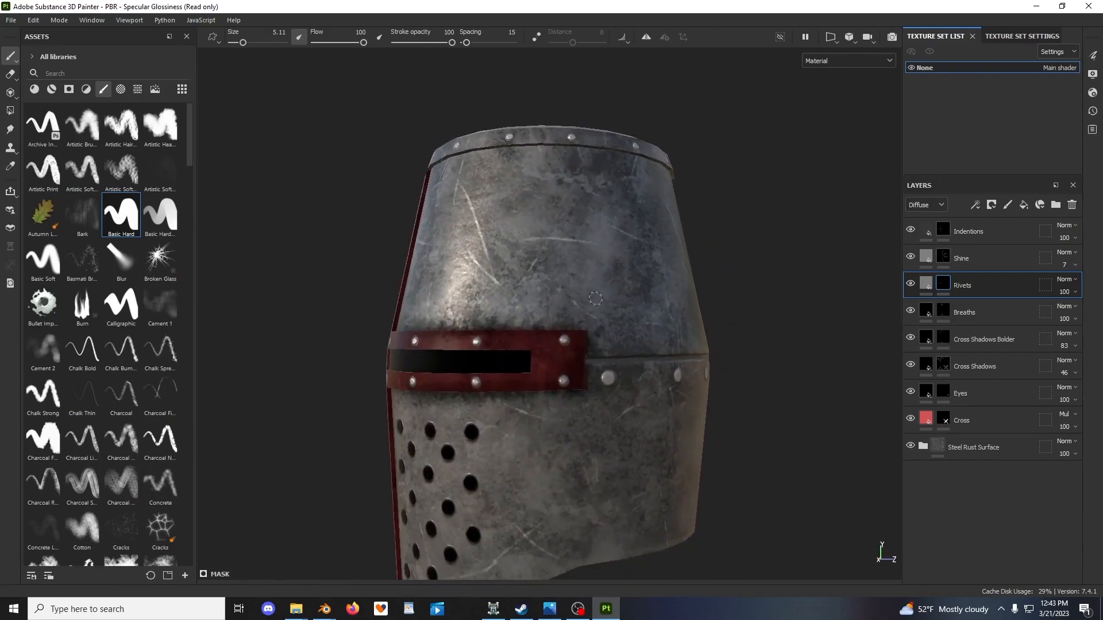
alt+right_drag(672, 341, 704, 362)
Set the viewport to show only the Diffuse channel and bring the helmet's riveted back seam into view
click(842, 63)
click(830, 108)
mouse_move(702, 364)
alt+mouse_down()
mouse_move(481, 358)
mouse_move(705, 365)
alt+mouse_up()
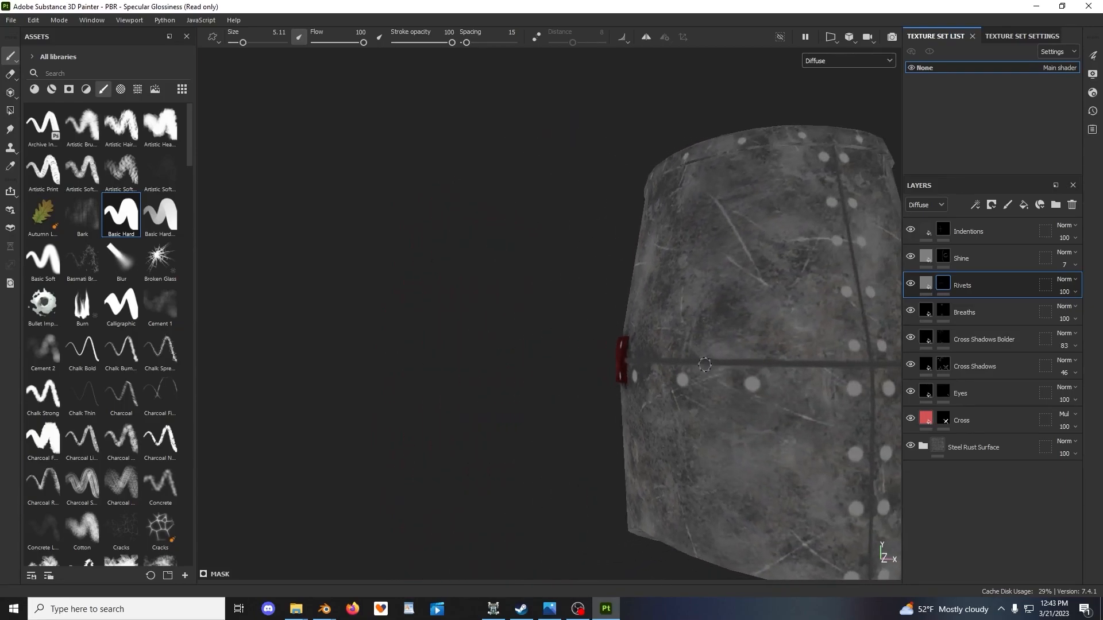
alt+middle_drag(774, 345, 658, 338)
Lower the Indentions layer's opacity to 68 and adjust its dark grey diffuse colour to soften the seams
click(913, 231)
click(911, 231)
click(926, 232)
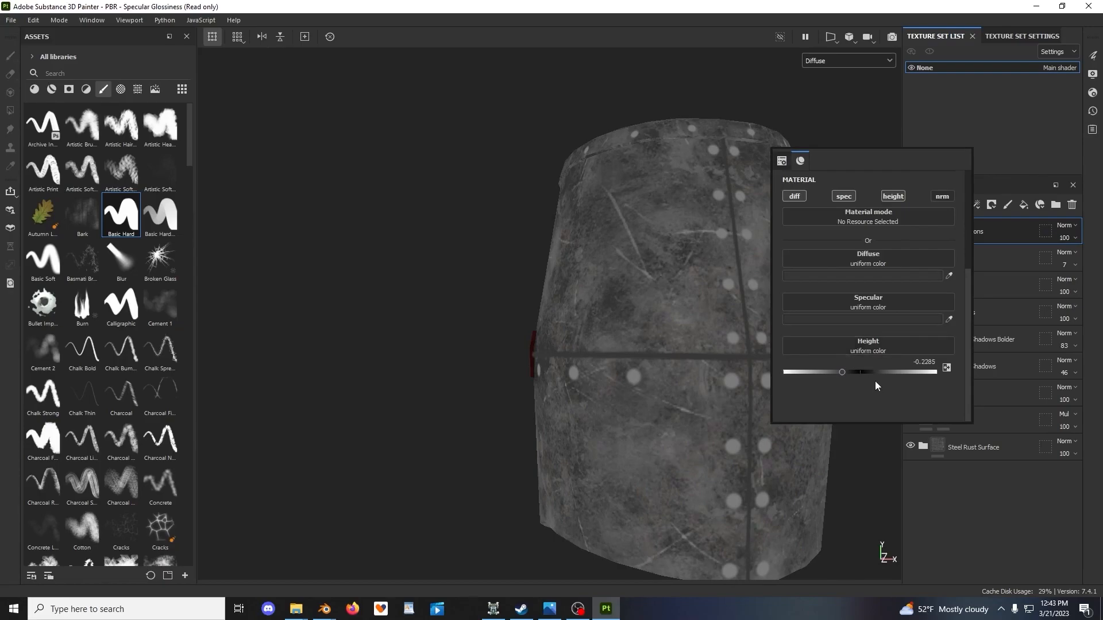
click(1064, 237)
click(1085, 259)
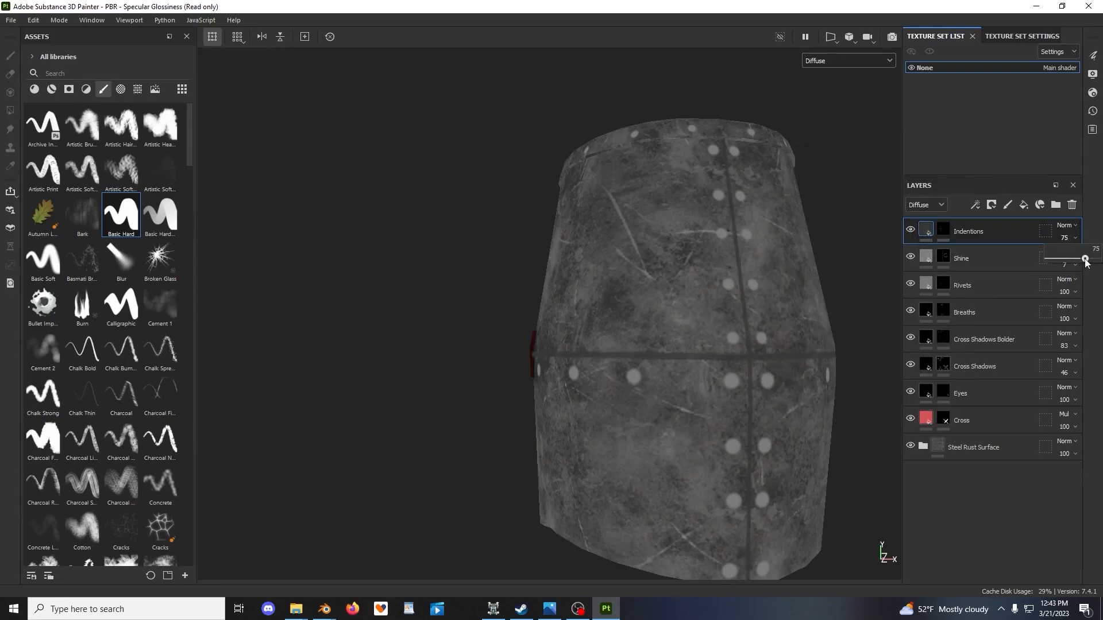
click(927, 229)
click(905, 269)
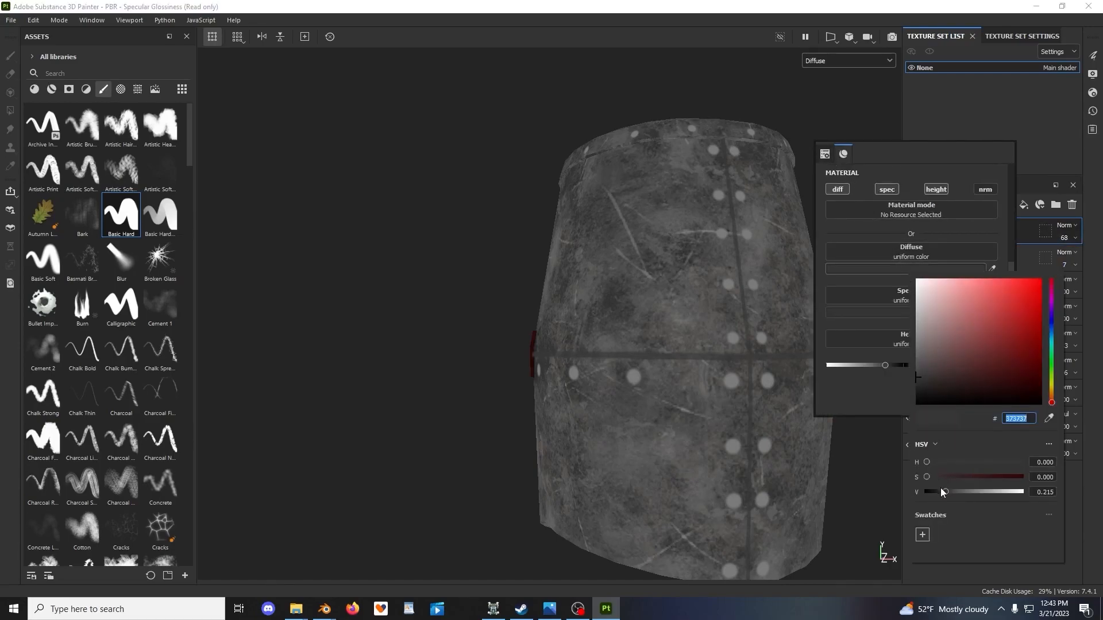
alt+drag(695, 143, 754, 257)
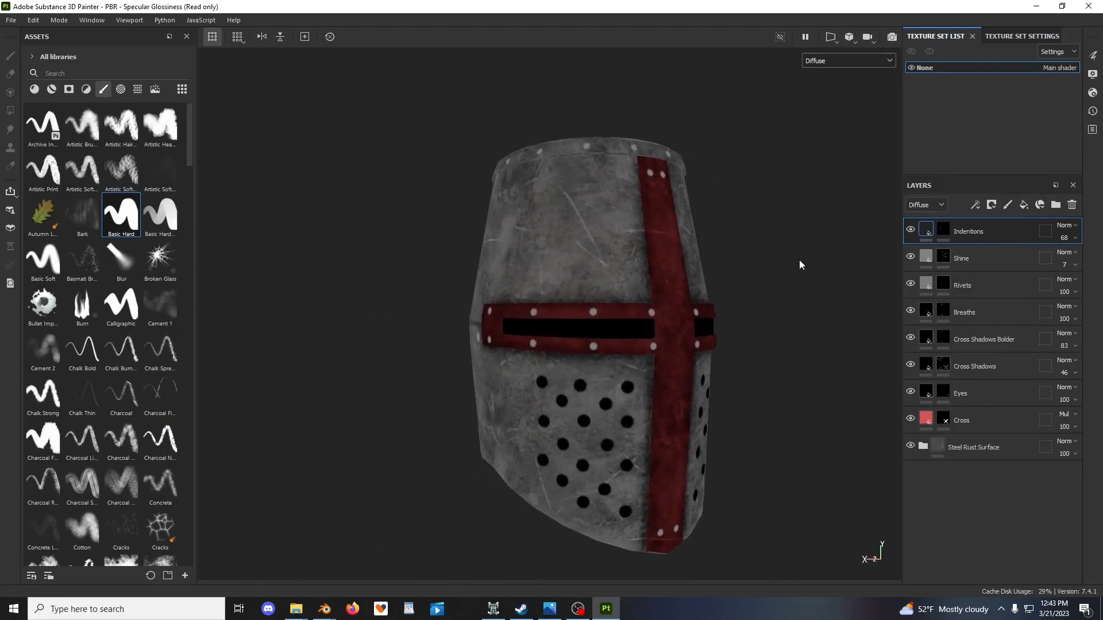
Switch to OpenBrf and examine the cross, eye-slit rivets and bright-edged breathing holes on great_helmet_new and its material
click(493, 609)
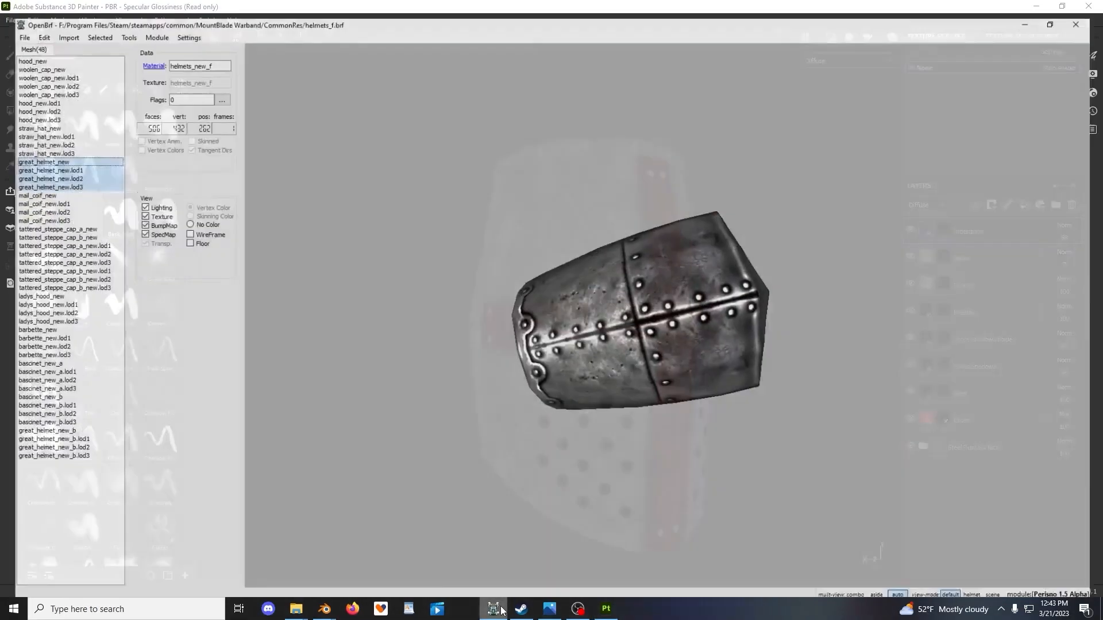
mouse_move(670, 292)
mouse_down()
mouse_move(696, 381)
mouse_move(695, 364)
mouse_move(688, 376)
mouse_up()
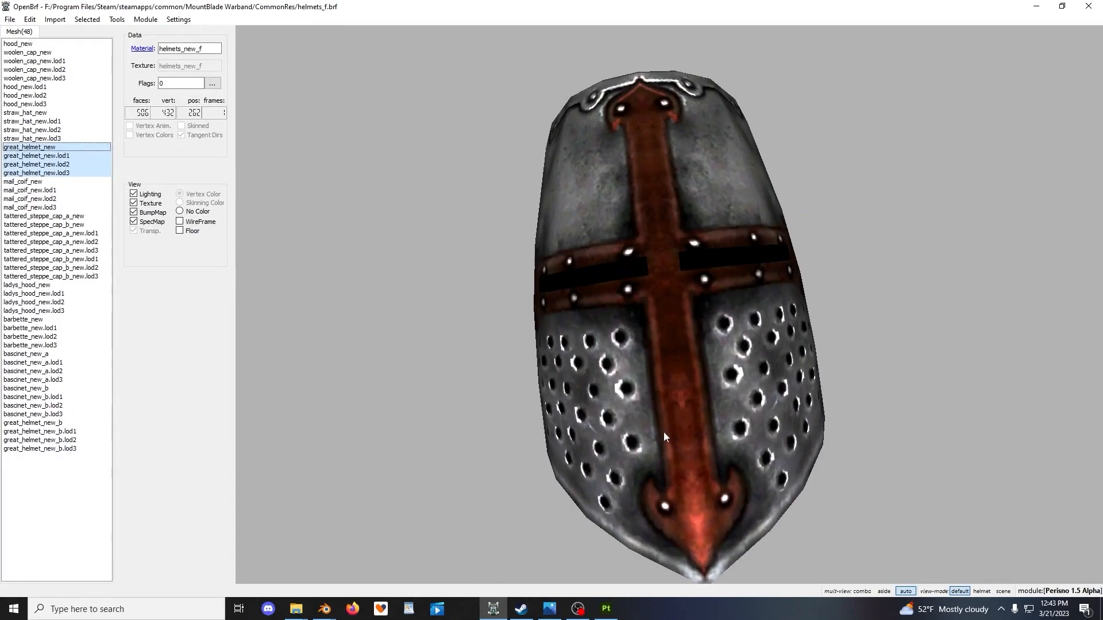
scroll(737, 347, up, 2)
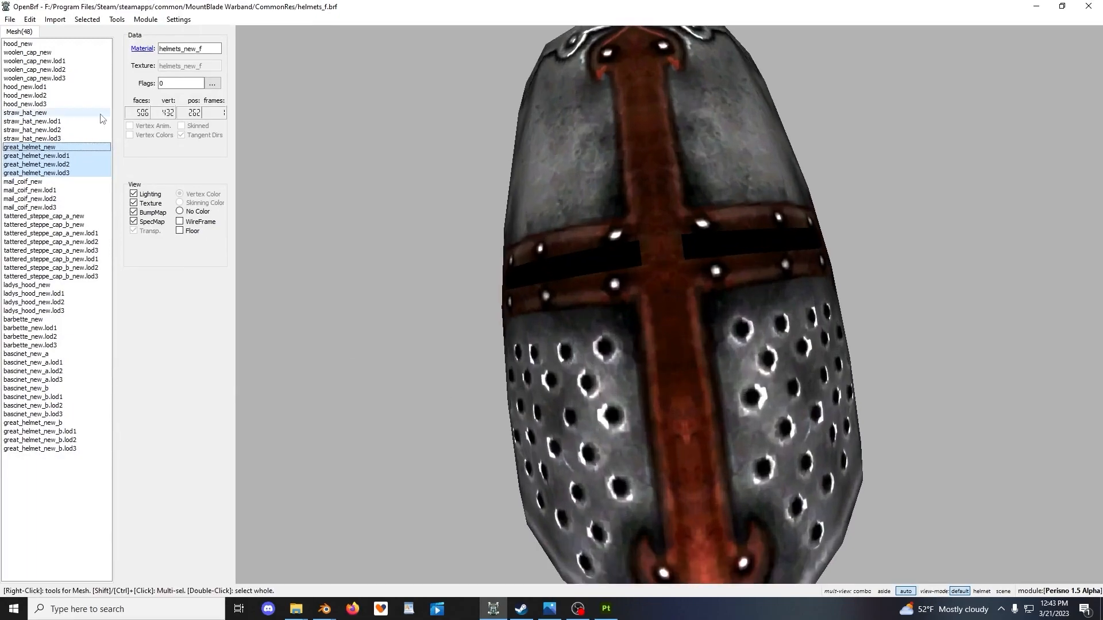
click(143, 49)
scroll(499, 222, up, 3)
drag(499, 223, 512, 235)
drag(537, 316, 625, 357)
scroll(584, 276, down, 2)
scroll(583, 276, up, 4)
scroll(584, 273, up, 3)
Return to Substance 3D Painter and add a fill layer with a black mask directly above the Cross Shadows layer
click(606, 609)
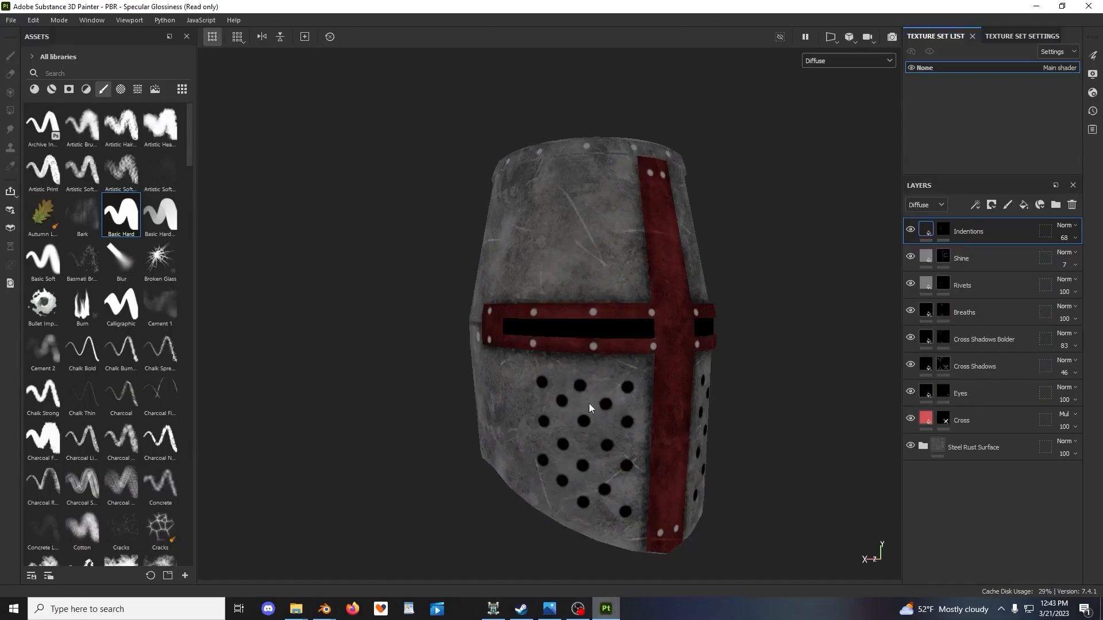
alt+drag(643, 397, 618, 381)
alt+middle_drag(618, 380, 562, 328)
scroll(562, 330, up, 2)
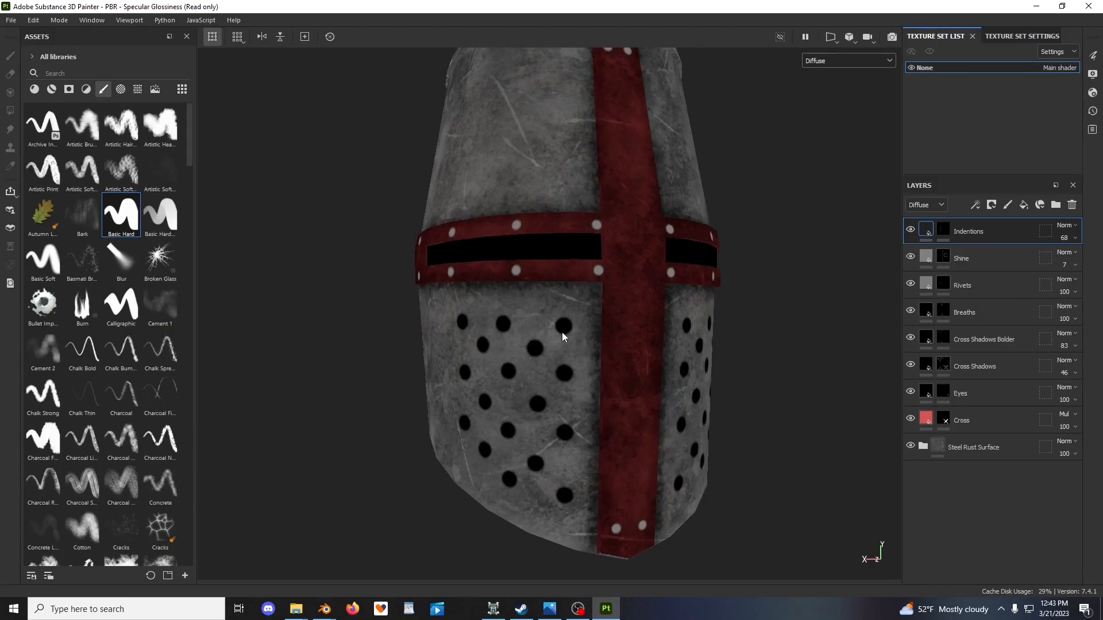
click(928, 370)
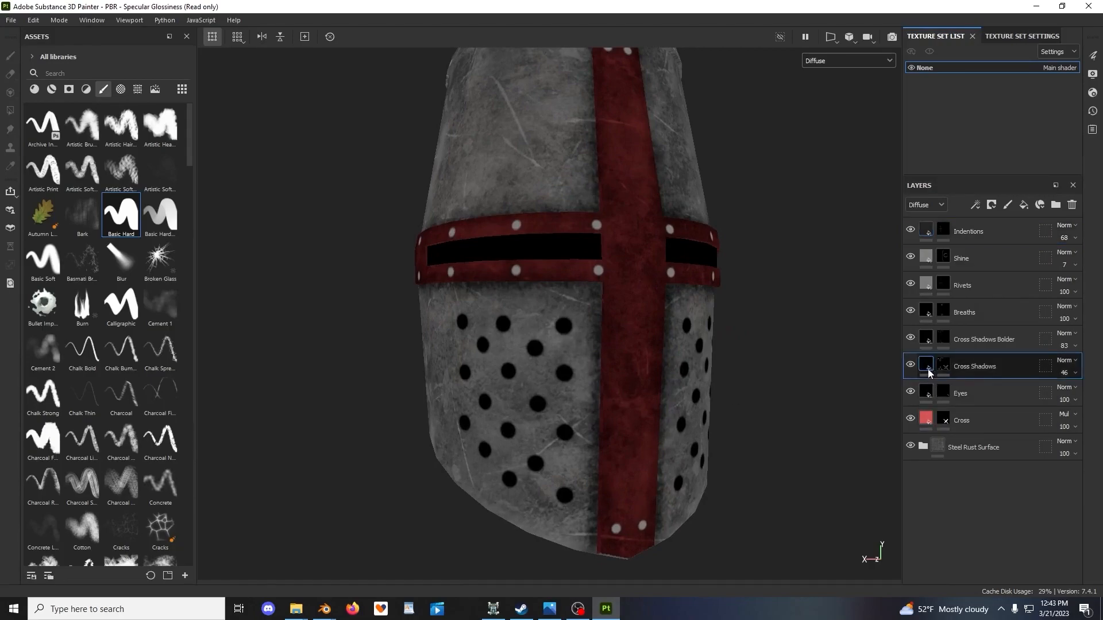
click(1024, 205)
right_click(959, 363)
click(984, 22)
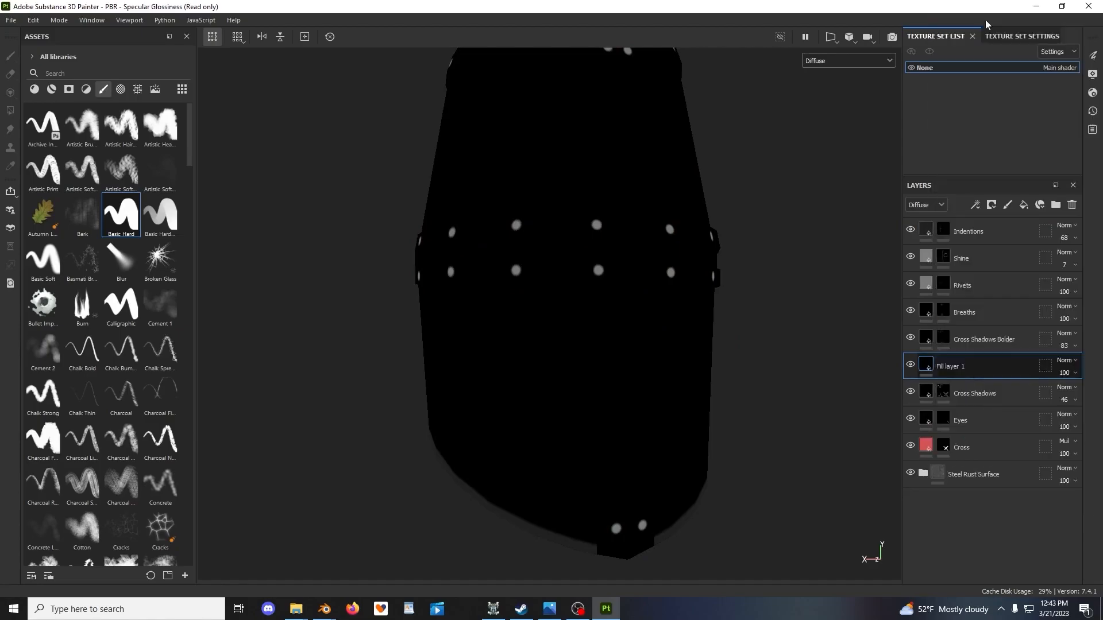
Limit the new fill layer's material to the diffuse and specular channels, disabling height and normal
click(926, 365)
right_click(648, 119)
click(703, 155)
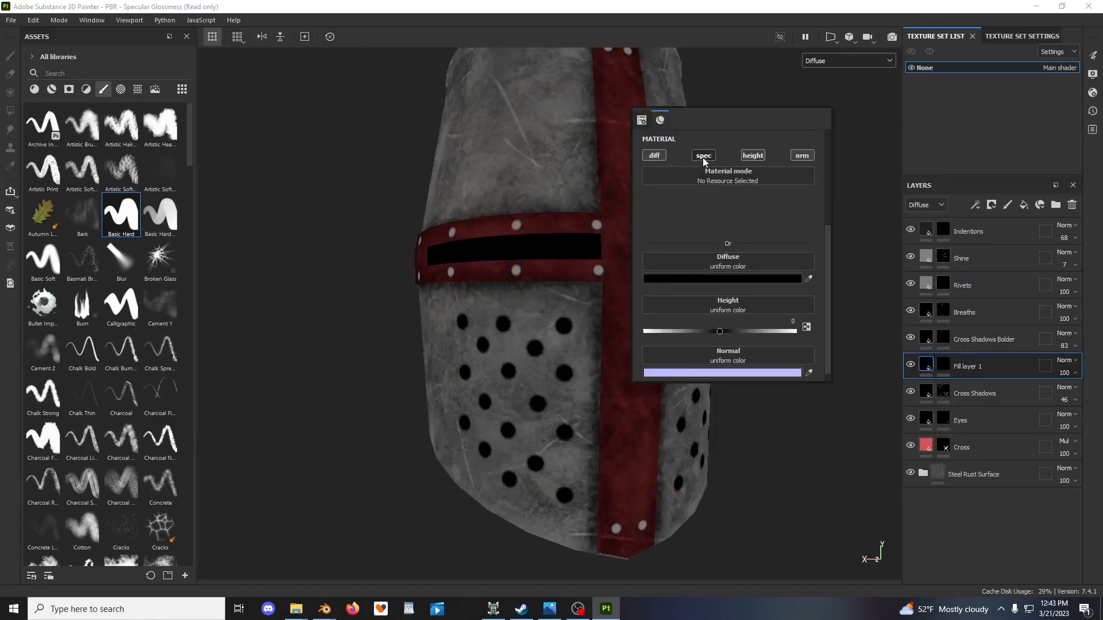
click(752, 156)
click(798, 153)
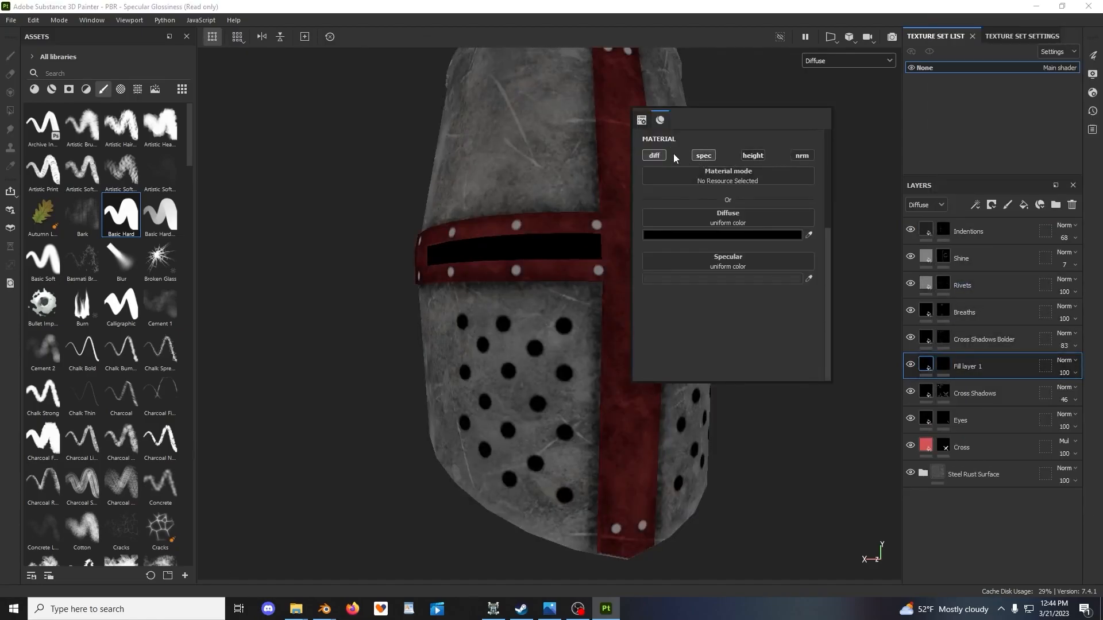
Set the new fill layer's specular colour to A5A5A5 and its diffuse colour to 4F4F4F
click(732, 279)
mouse_move(794, 502)
mouse_down()
mouse_move(849, 501)
mouse_move(813, 508)
mouse_up()
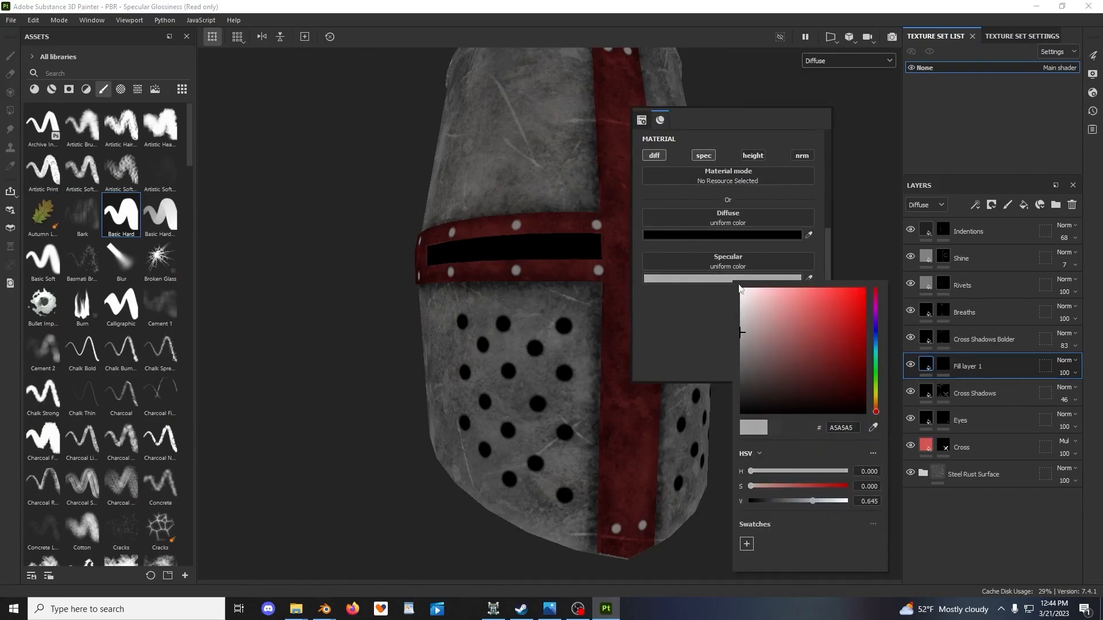
click(738, 234)
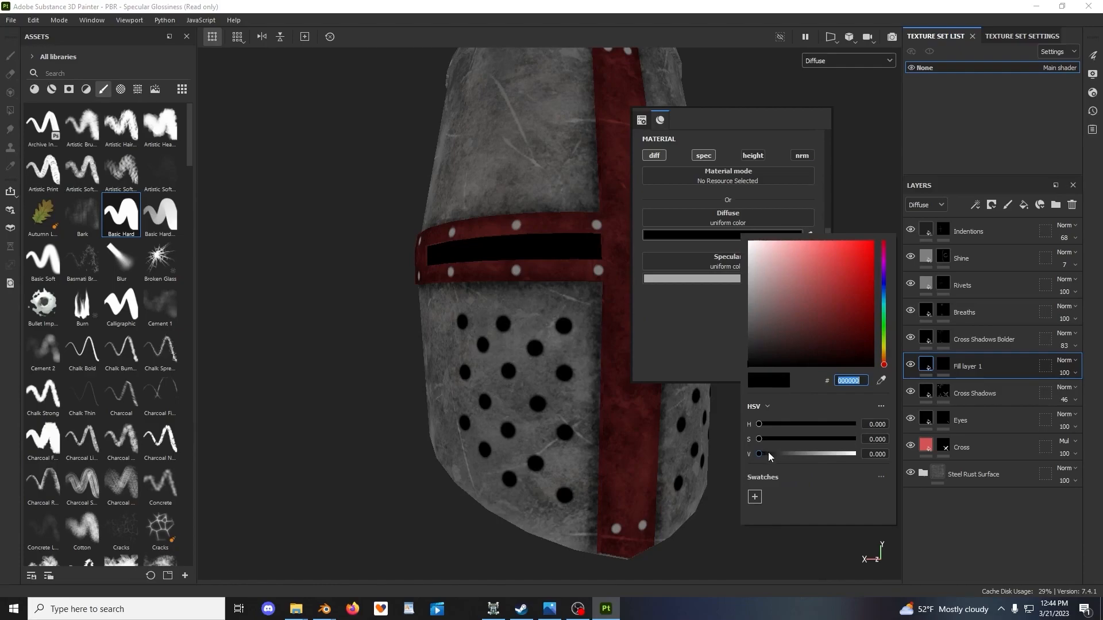
drag(769, 453, 787, 454)
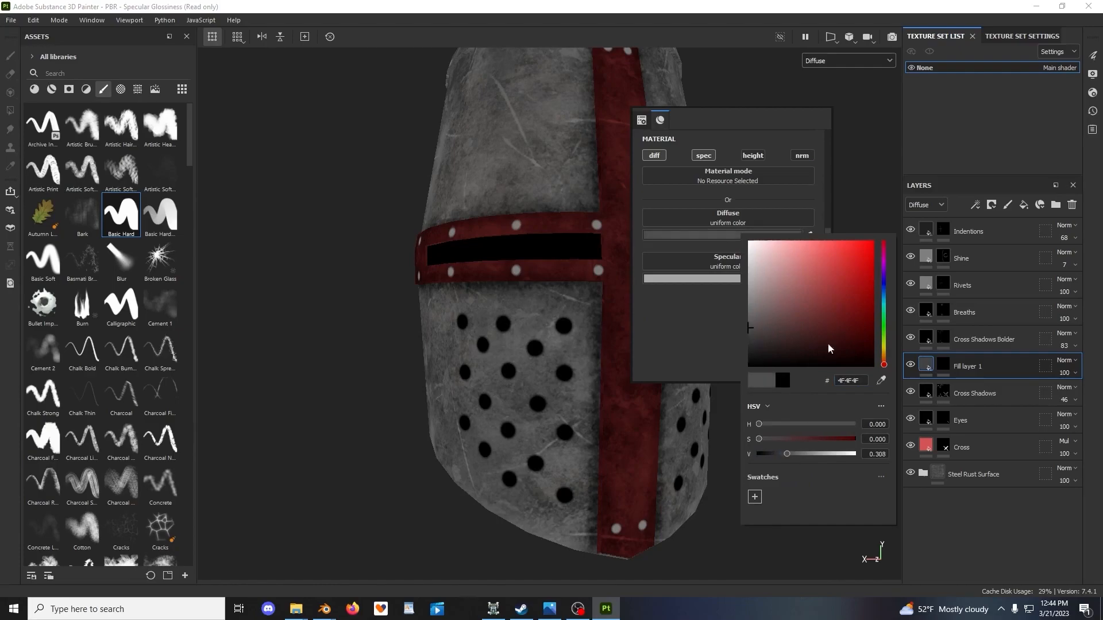
click(847, 193)
Select the new fill layer's mask for painting around the breathing holes and set the brush size to 13.86
click(943, 368)
scroll(546, 352, up, 2)
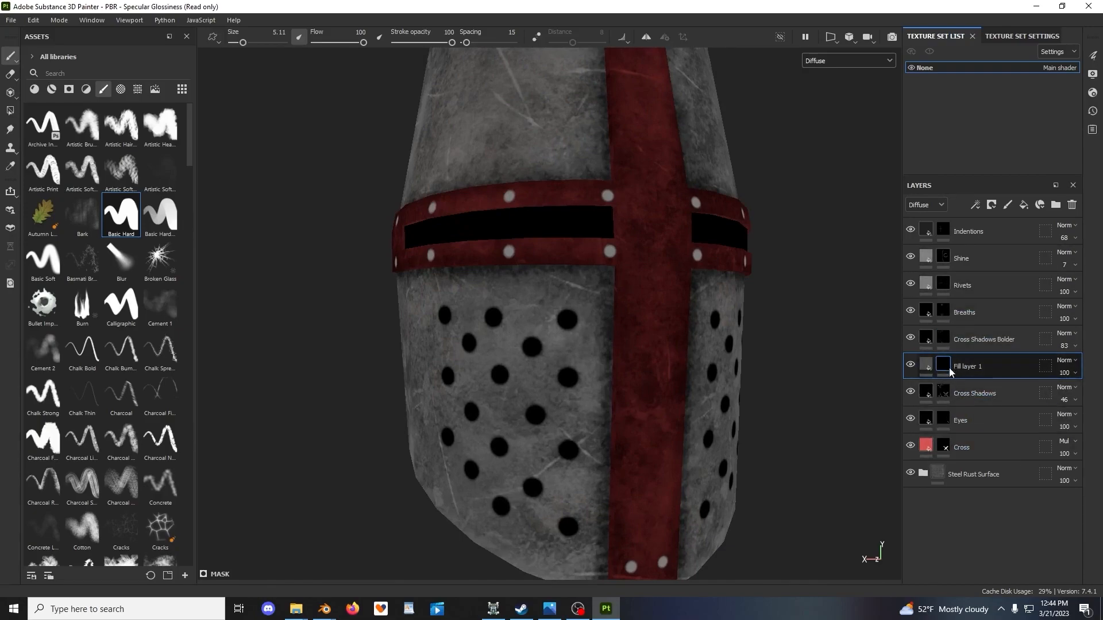
scroll(569, 329, up, 2)
ctrl+right_drag(568, 324, 590, 324)
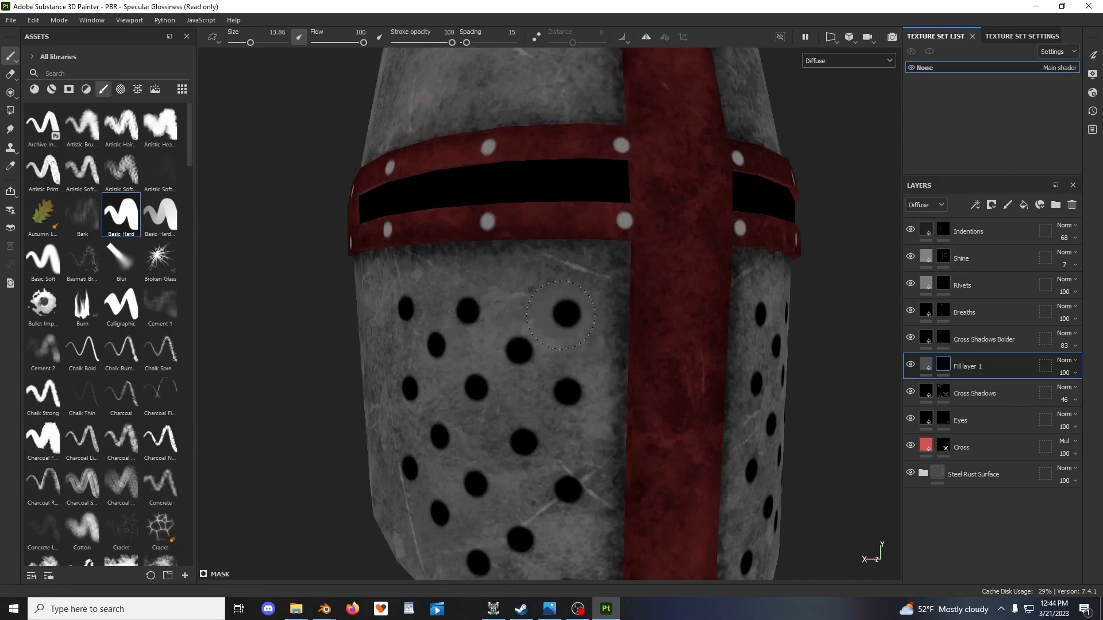
Try painting over the breathing holes with the fill layer moved to the top of the stack, and undo the strokes
drag(968, 369, 941, 228)
mouse_move(565, 346)
mouse_down()
mouse_move(571, 304)
mouse_move(508, 351)
mouse_move(508, 325)
mouse_up()
key(ctrl+z)
mouse_move(585, 313)
mouse_down()
mouse_move(534, 340)
mouse_move(555, 477)
mouse_move(546, 514)
mouse_up()
key(ctrl+z)
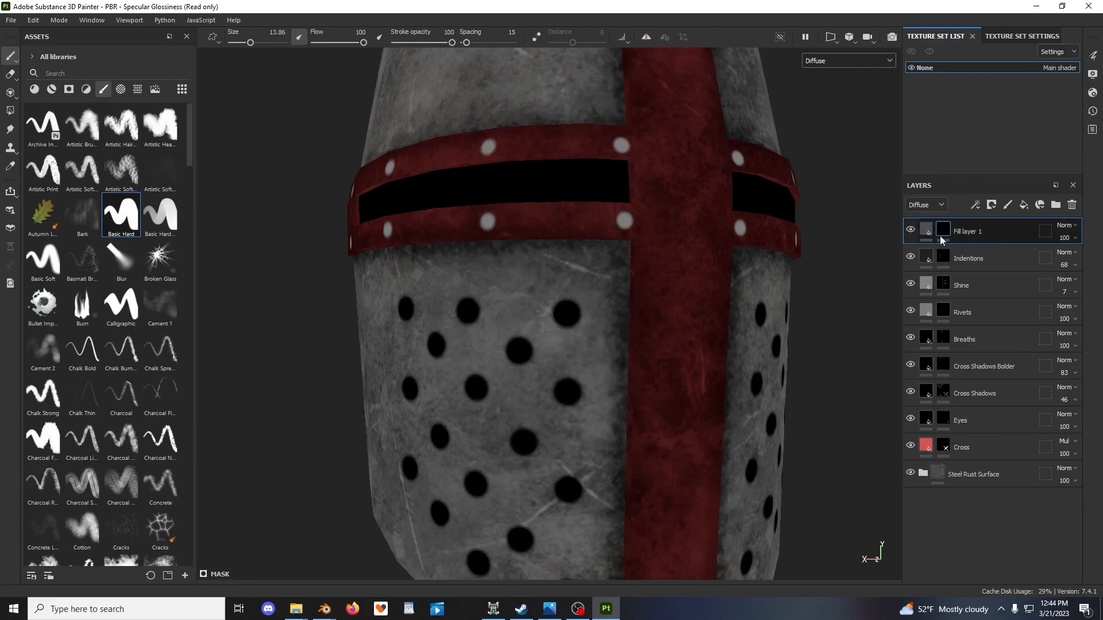
Move the new fill layer between Breaths and Cross Shadows Bolder and reduce the brush size to 9.51
drag(926, 232, 943, 350)
scroll(589, 376, up, 2)
ctrl+right_drag(586, 378, 542, 389)
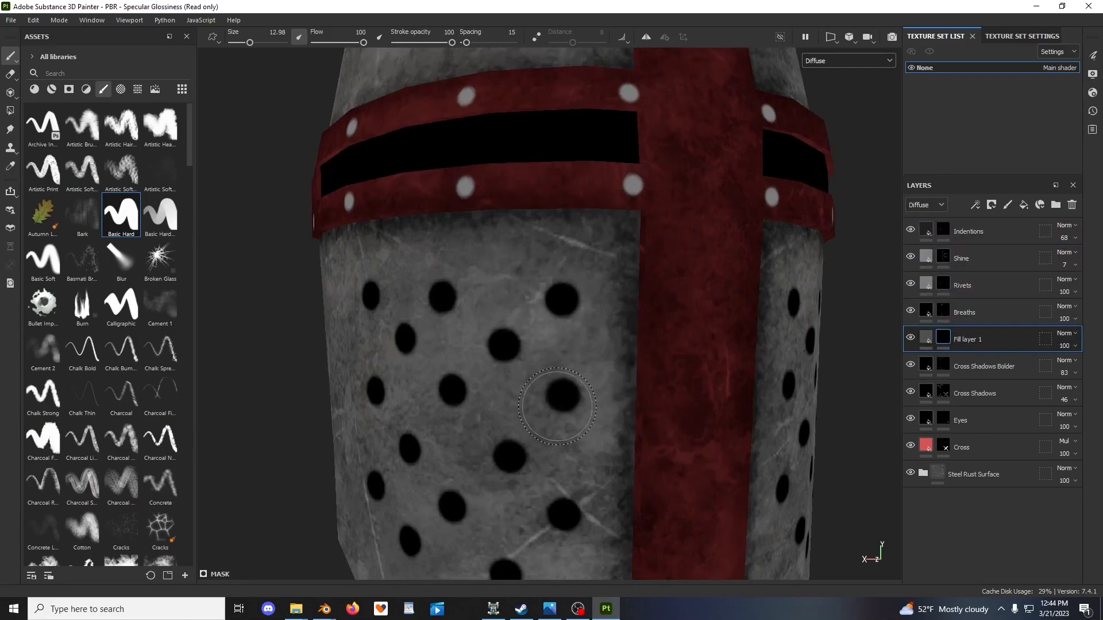
Try a larger brush dab over the upper breathing hole beside the cross in Material view
scroll(704, 357, down, 5)
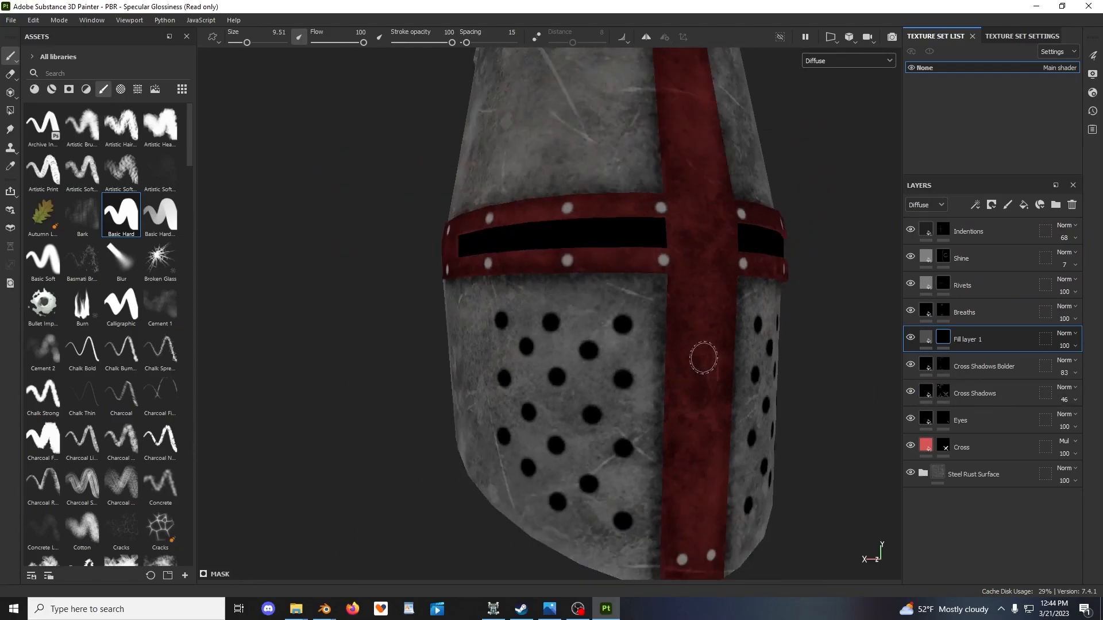
middle_drag(709, 356, 661, 373)
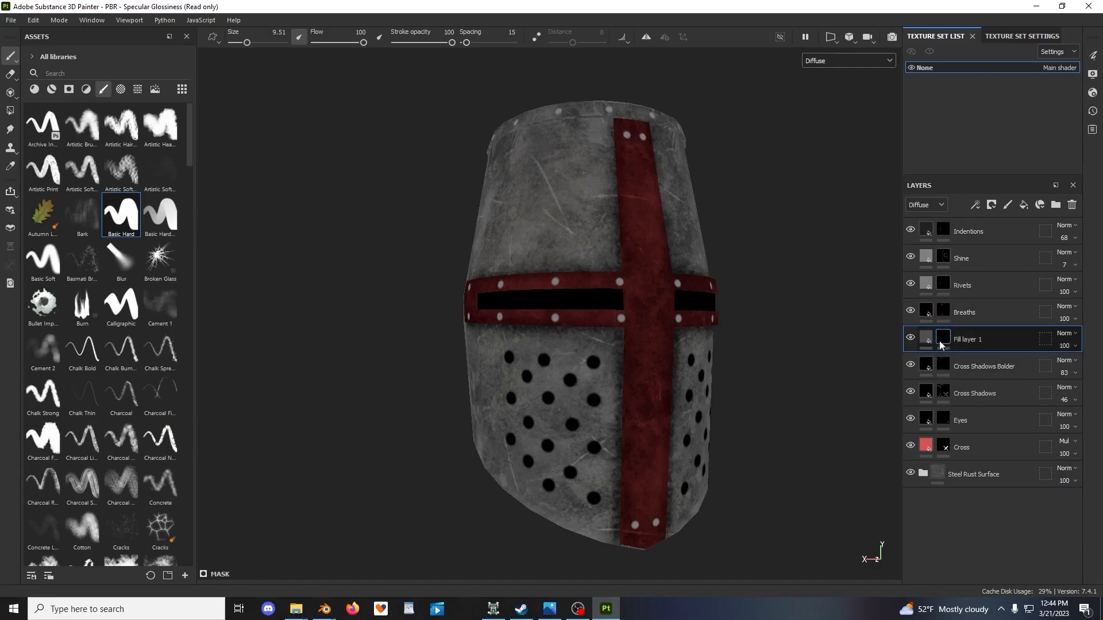
scroll(652, 399, up, 5)
scroll(637, 349, up, 3)
click(851, 68)
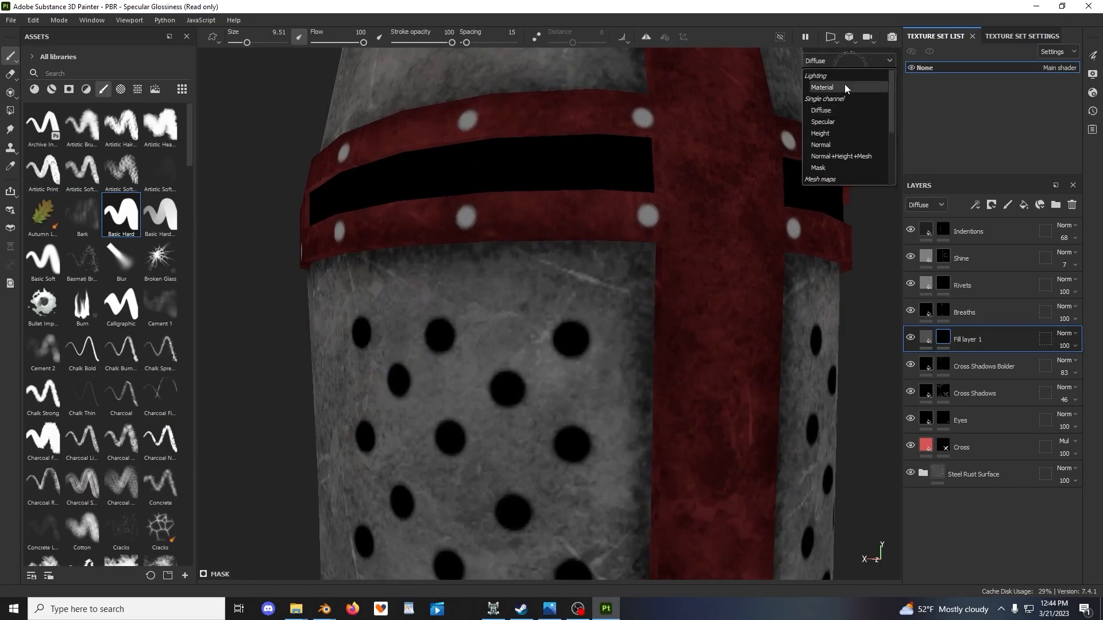
click(821, 74)
scroll(582, 354, up, 1)
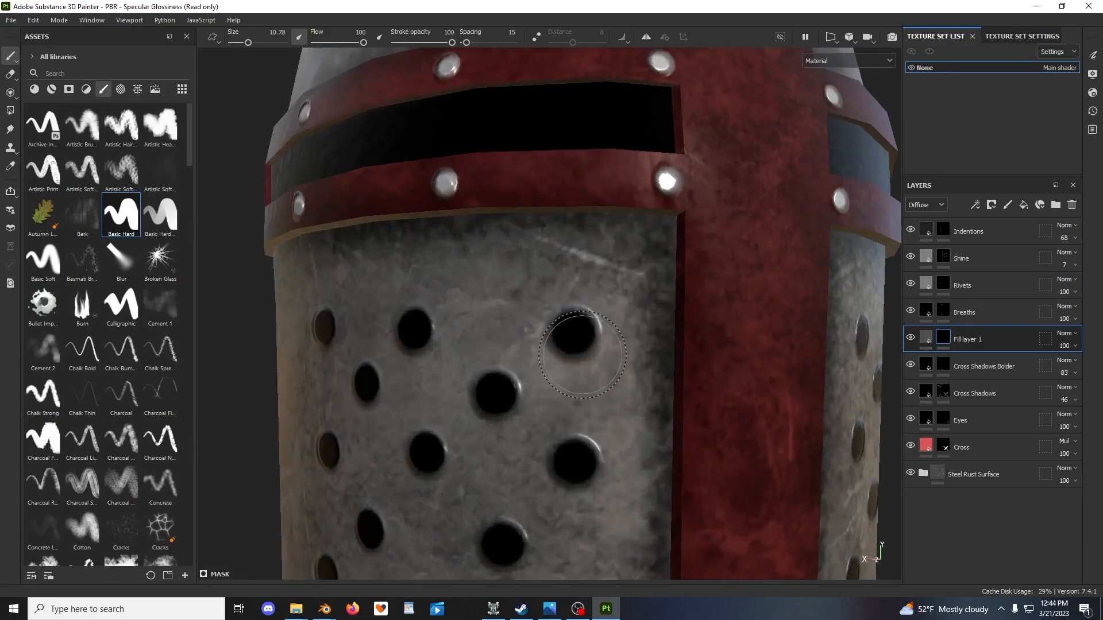
key(bracketright)
click(572, 334)
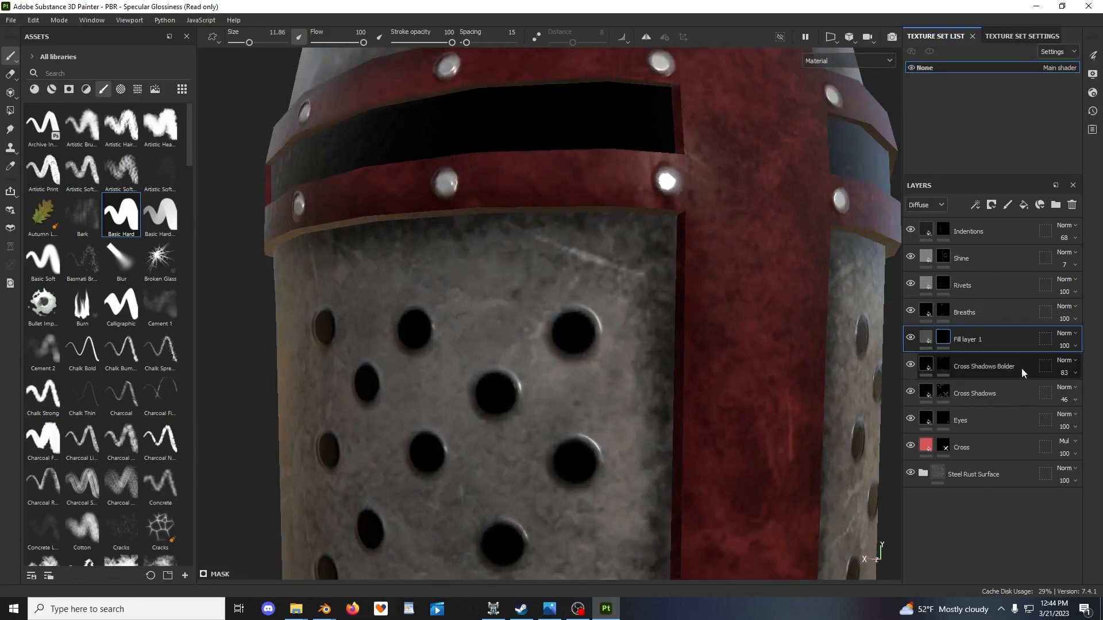
Set the fill layer's diffuse colour to FFFFFF and display the Diffuse channel on the helmet
click(926, 339)
click(738, 395)
click(862, 514)
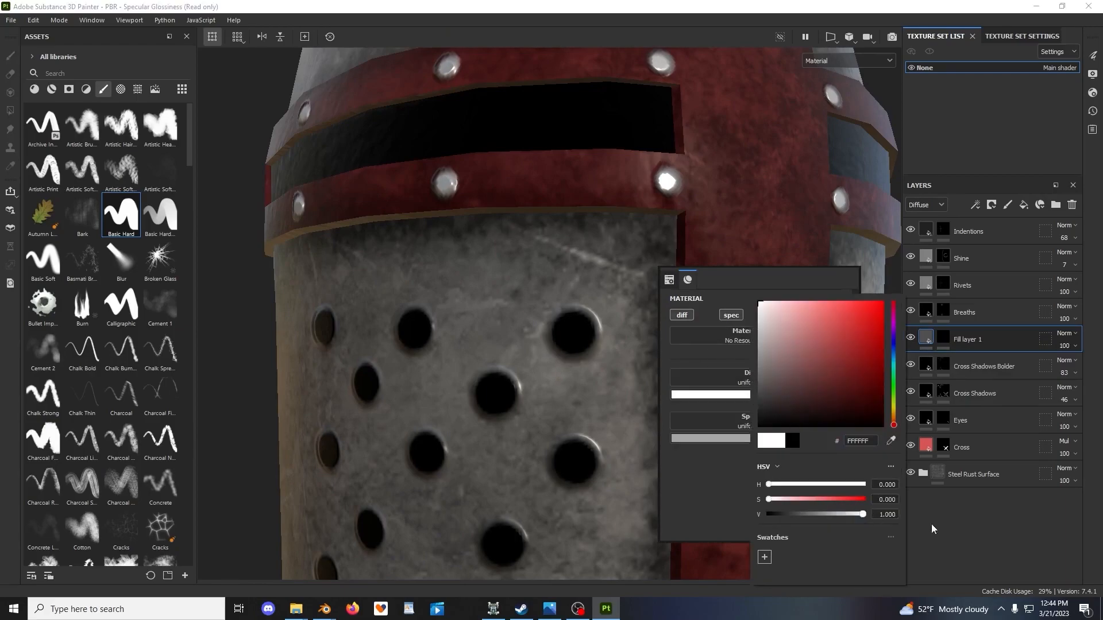
click(851, 61)
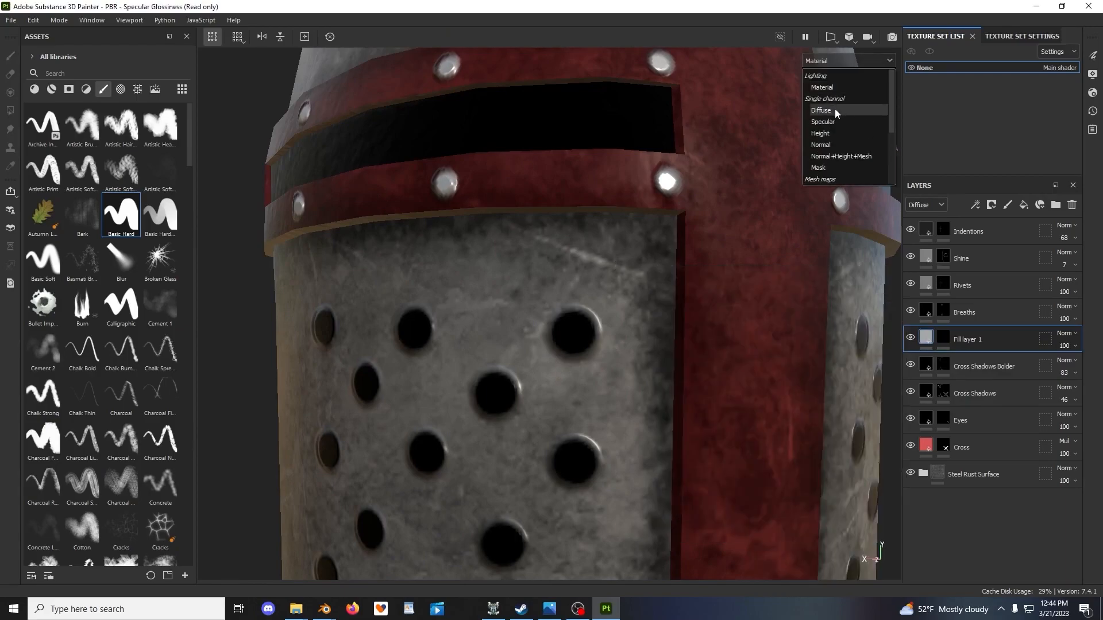
click(835, 110)
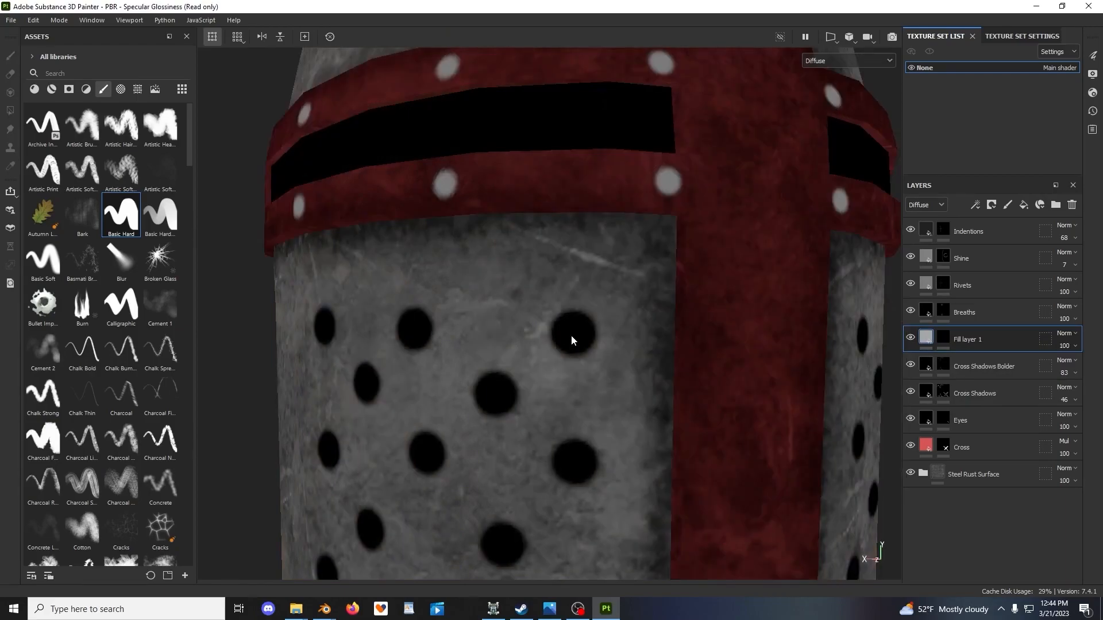
With symmetry enabled and brush size 9.02, paint rings on the fill layer's mask around the breathing holes nearest the cross
click(942, 337)
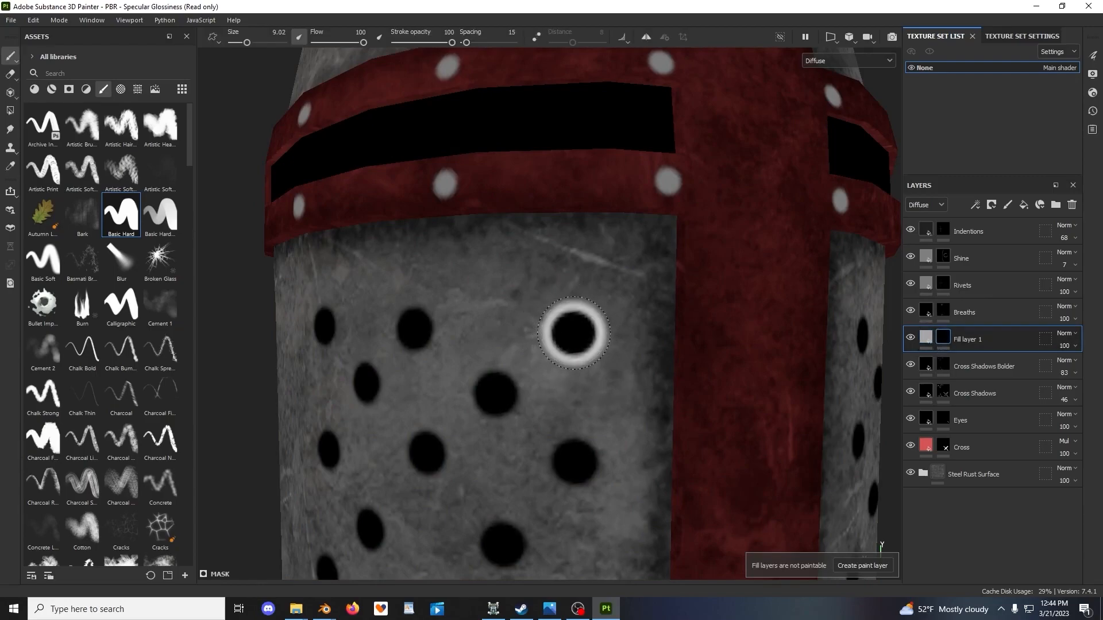
click(648, 35)
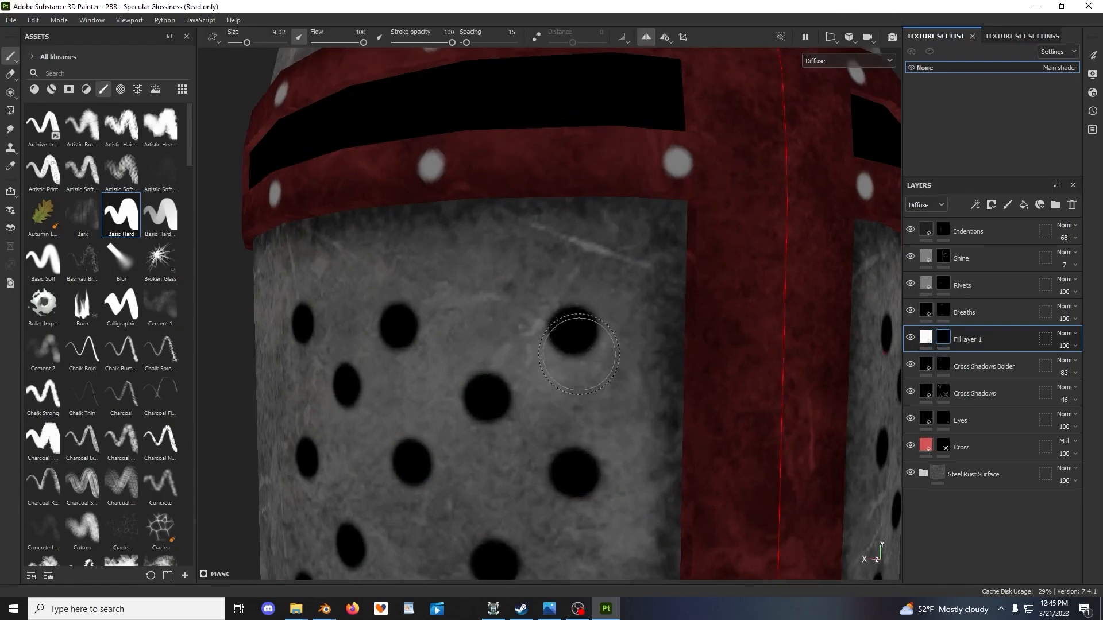
click(572, 332)
mouse_move(595, 468)
alt+middle_down()
mouse_move(583, 400)
mouse_move(574, 404)
mouse_move(597, 368)
alt+middle_up()
click(560, 406)
click(580, 402)
scroll(606, 333, up, 2)
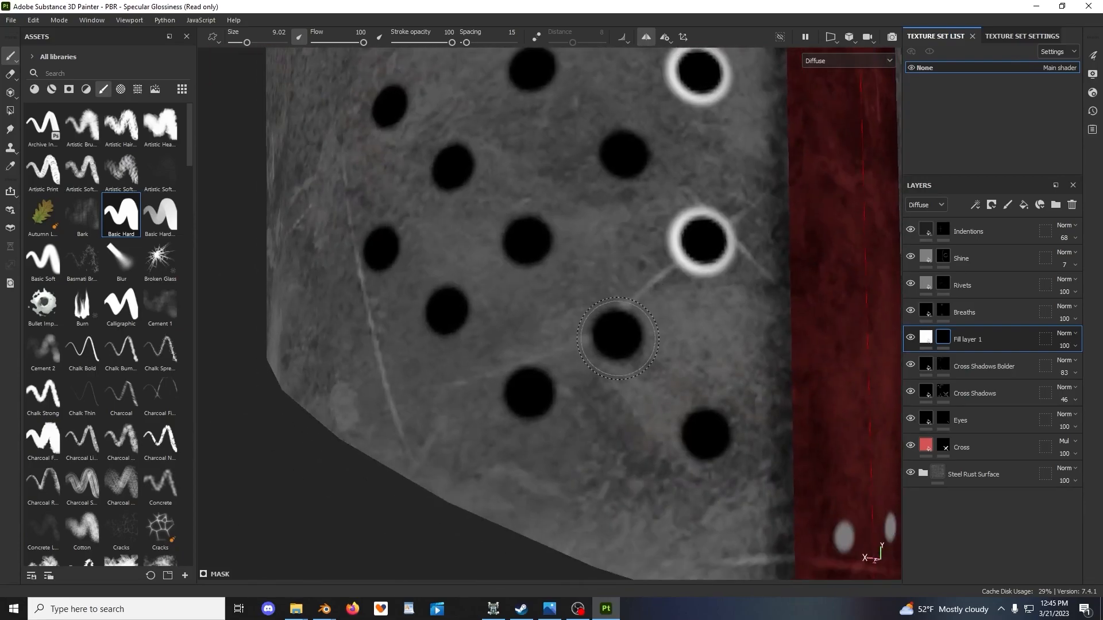
click(616, 336)
alt+middle_drag(635, 422, 629, 402)
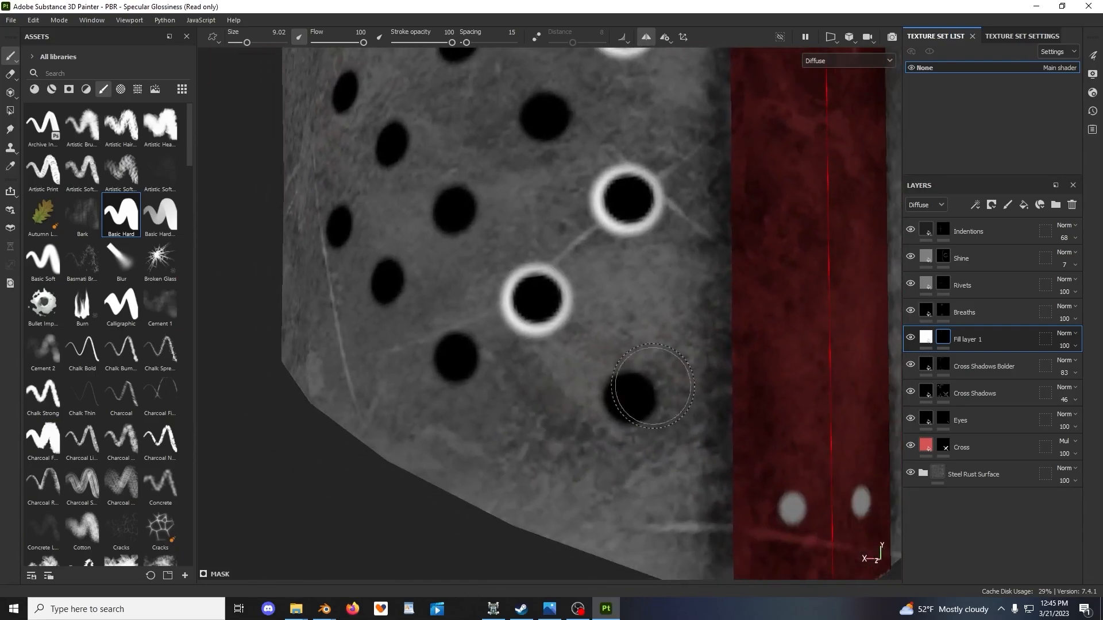
click(628, 399)
Paint matching mask rings around the breathing holes in the middle columns of the faceplate
mouse_move(628, 399)
alt+mouse_down()
mouse_move(506, 410)
mouse_move(488, 428)
mouse_move(492, 363)
mouse_move(540, 370)
mouse_move(561, 339)
mouse_move(654, 485)
mouse_move(539, 382)
mouse_move(592, 352)
alt+mouse_up()
click(487, 413)
click(491, 364)
click(561, 337)
click(538, 380)
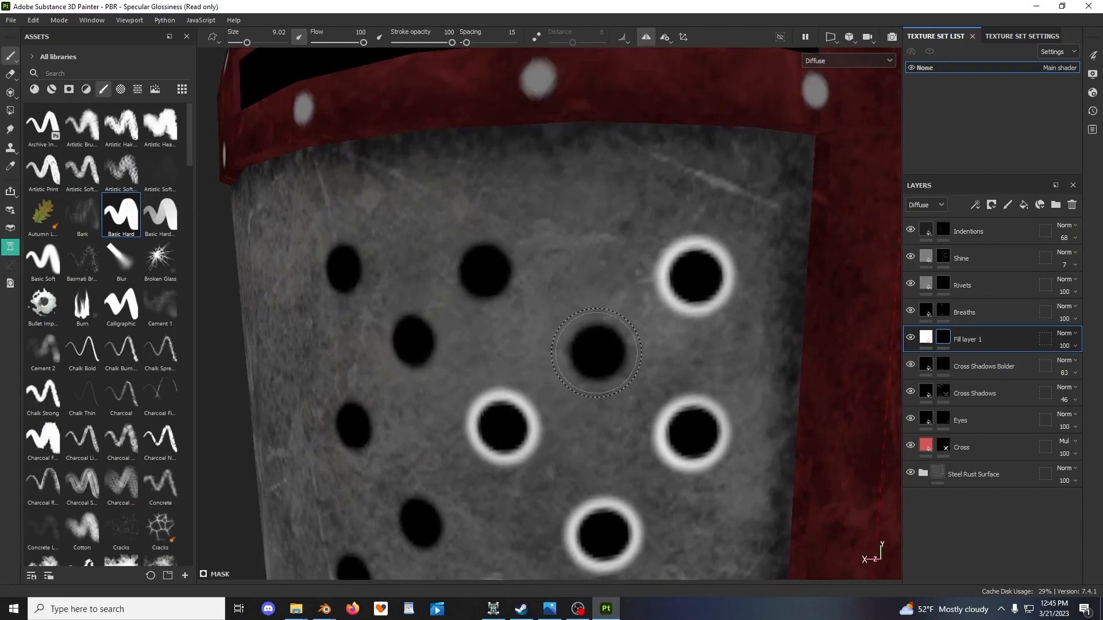
click(599, 352)
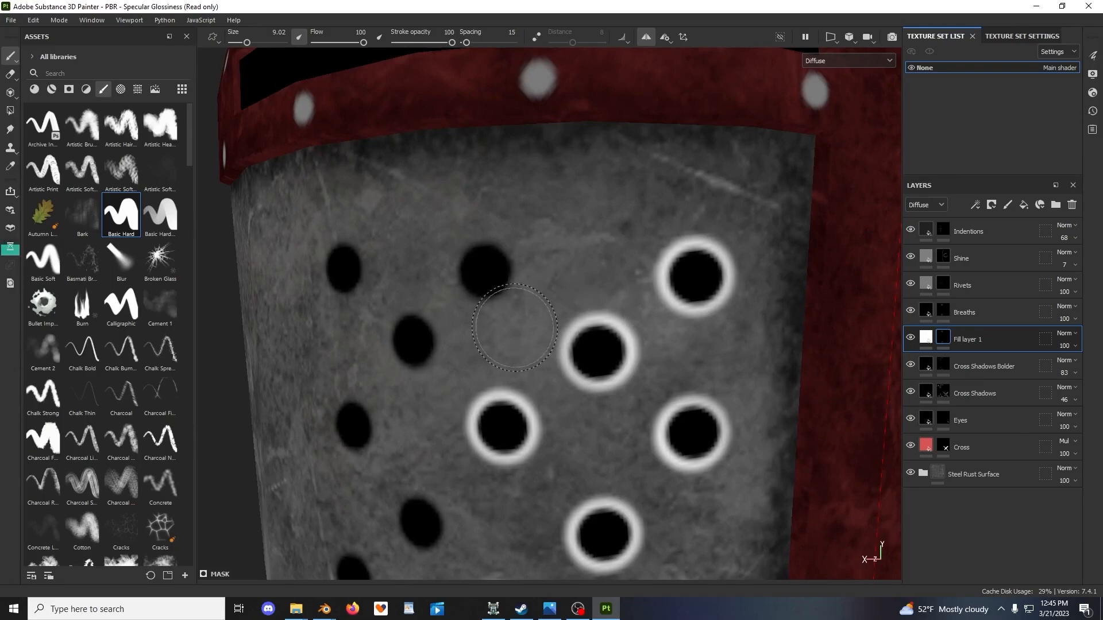
Paint mask rings around the two unringed upper breathing holes between the middle columns and the outermost column
alt+drag(524, 324, 707, 397)
alt+middle_drag(706, 397, 529, 356)
mouse_move(529, 357)
alt+right_down()
mouse_move(573, 352)
mouse_move(556, 342)
alt+right_up()
alt+middle_drag(583, 343, 570, 342)
alt+right_drag(562, 343, 567, 342)
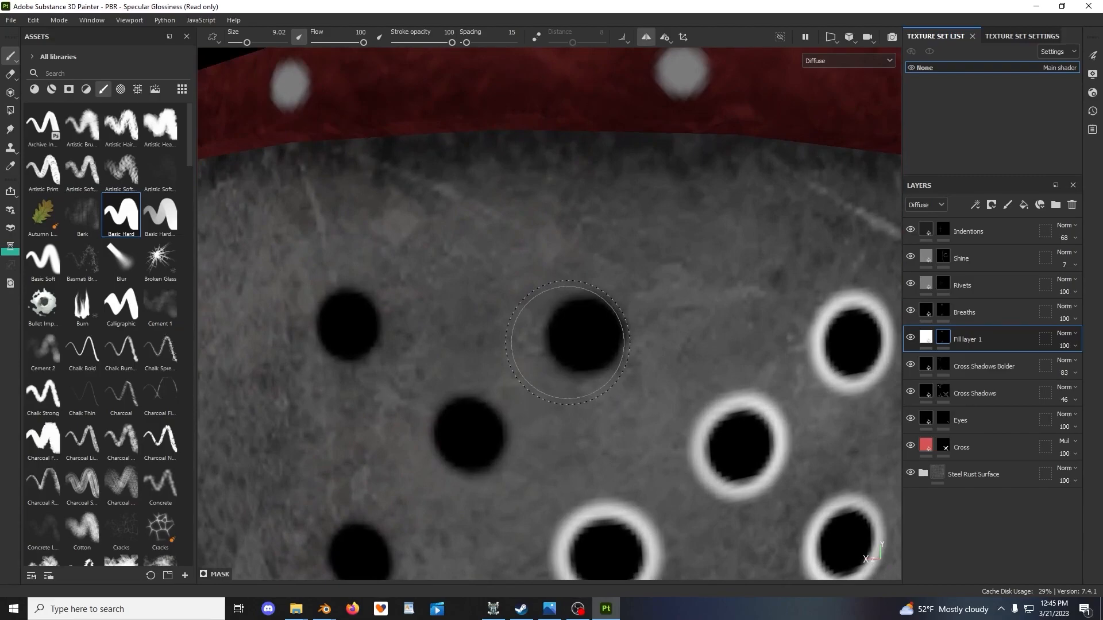
click(583, 336)
mouse_move(583, 336)
alt+mouse_down()
mouse_move(542, 381)
mouse_move(594, 370)
alt+mouse_up()
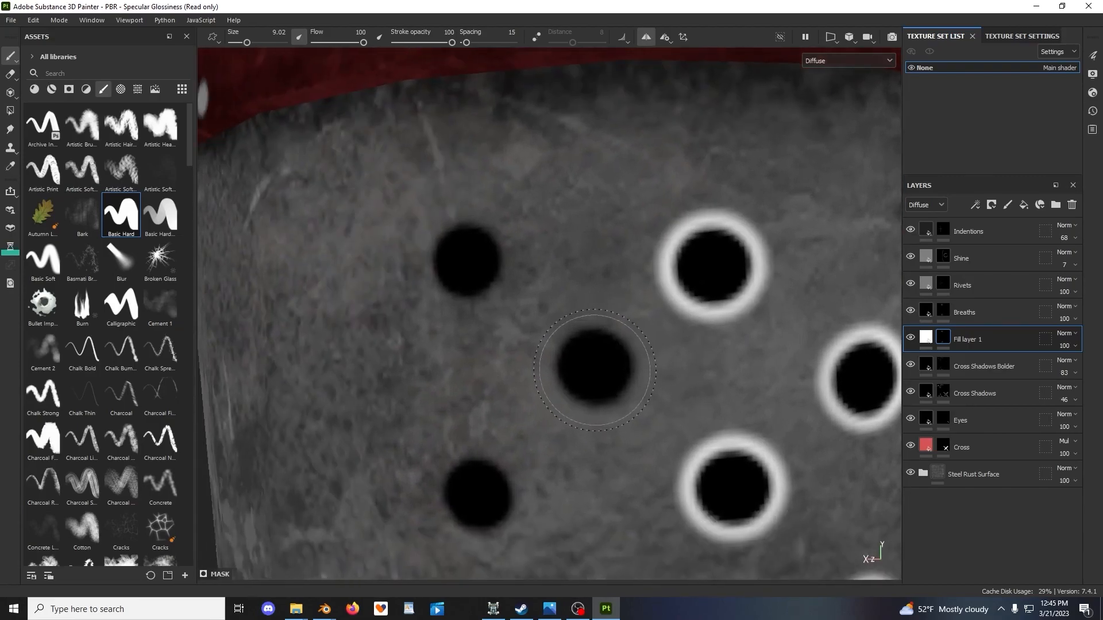
click(594, 371)
alt+drag(477, 276, 484, 275)
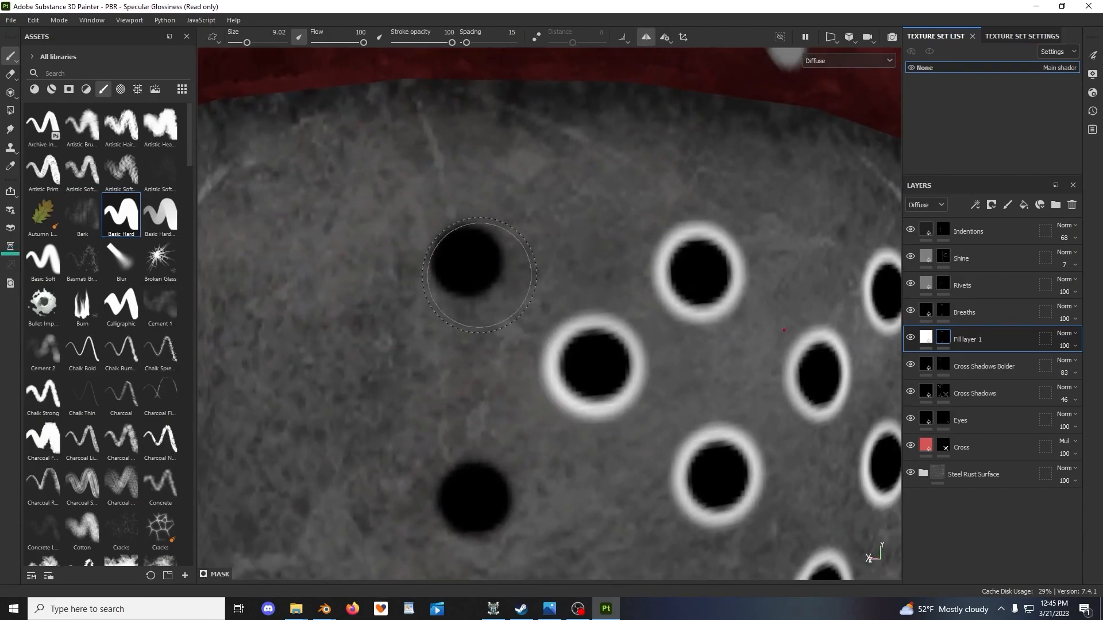
Paint a centred mask ring around the topmost outer breathing hole, undoing and repainting the uneven dabs
click(465, 261)
key(ctrl+z)
click(463, 260)
alt+drag(384, 423, 416, 411)
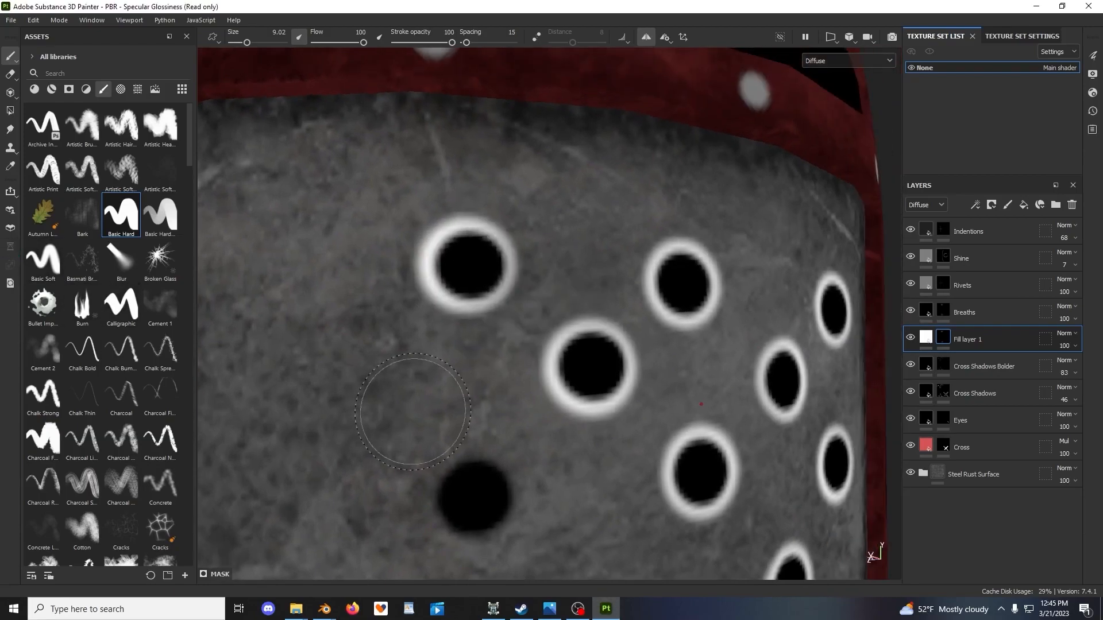
key(ctrl+z)
click(469, 264)
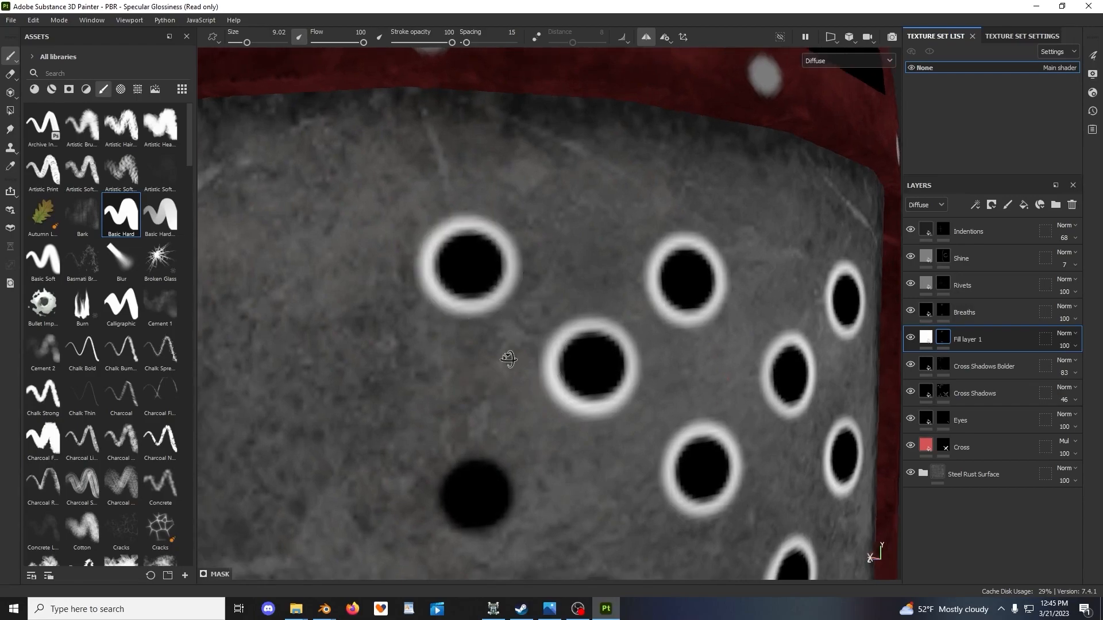
alt+drag(468, 263, 458, 240)
key(ctrl+z)
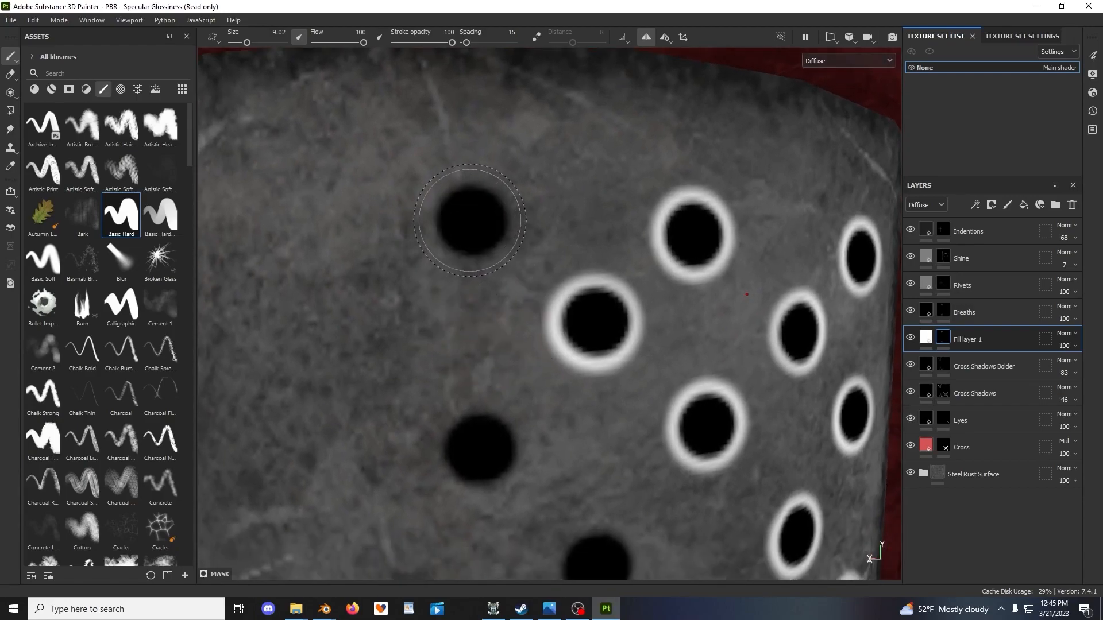
click(469, 220)
Paint mask rings around the remaining outer breathing holes down to the lower edge of the faceplate
alt+drag(469, 220, 525, 394)
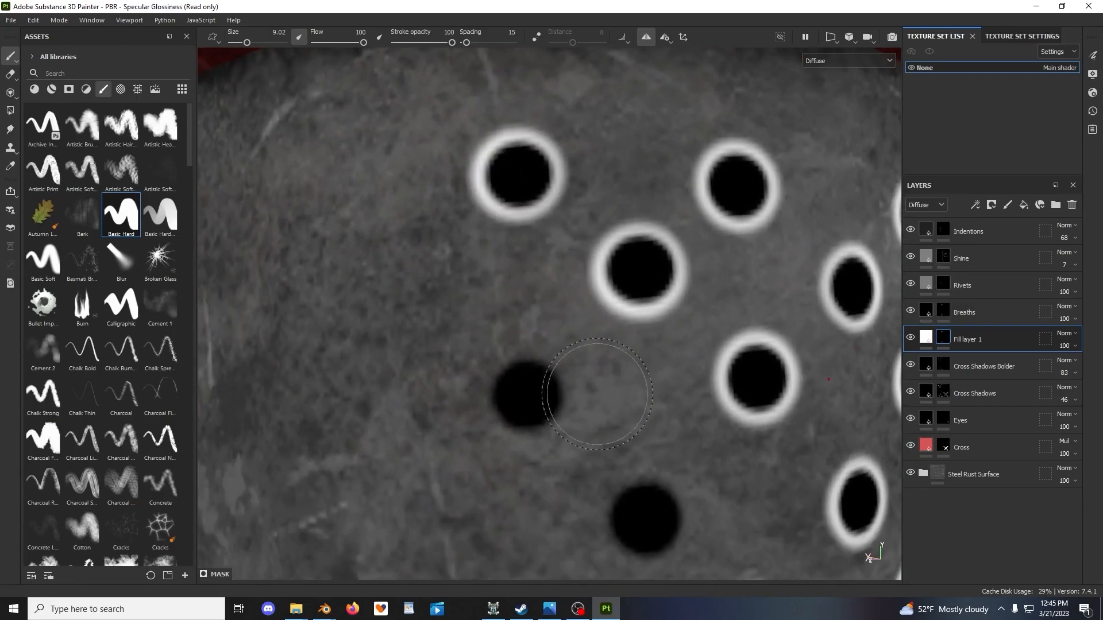
click(525, 395)
mouse_move(526, 396)
alt+mouse_down()
mouse_move(624, 447)
mouse_move(510, 488)
mouse_move(624, 432)
alt+mouse_up()
click(624, 447)
click(514, 482)
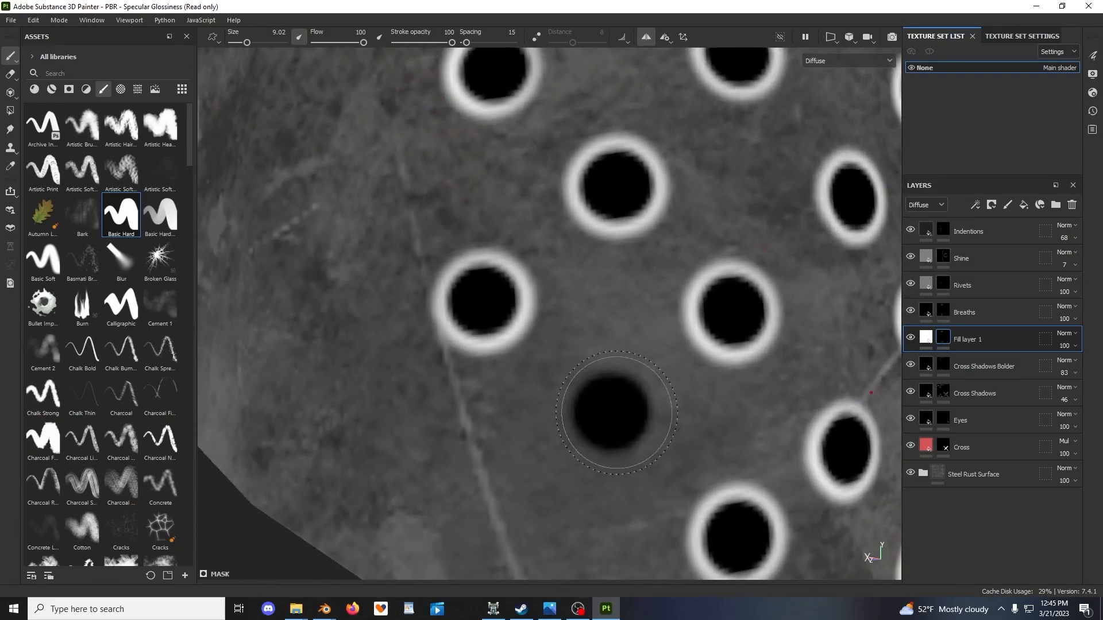
click(611, 414)
Examine the ringed breathing holes on both sides of the helmet in Material view
scroll(612, 415, down, 5)
alt+drag(690, 416, 534, 421)
scroll(606, 418, down, 3)
alt+middle_drag(678, 416, 592, 426)
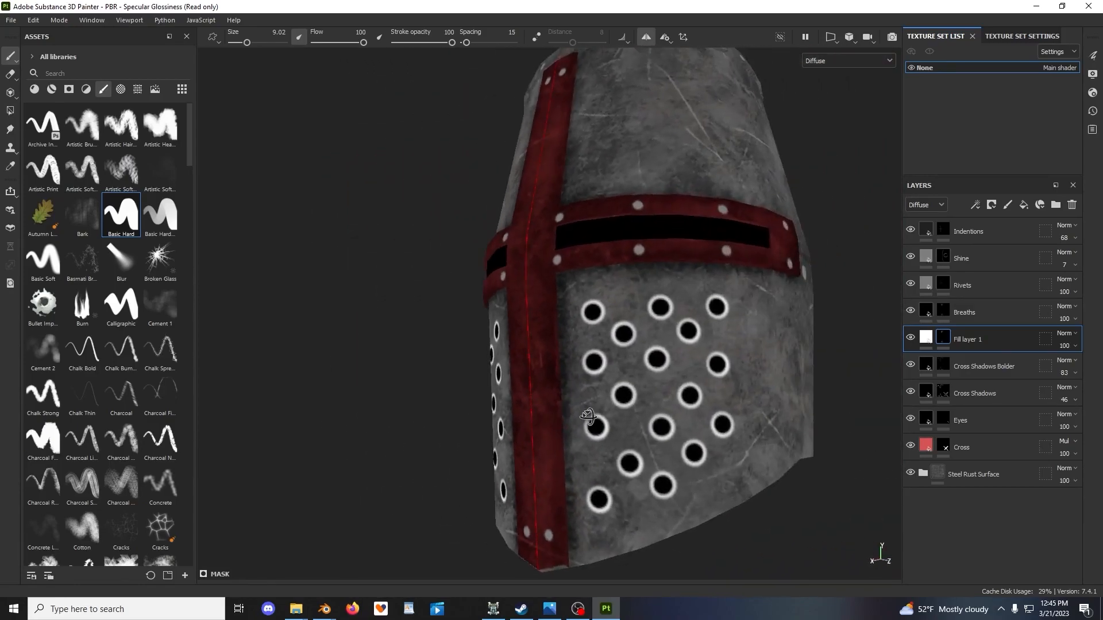
alt+drag(592, 425, 707, 445)
click(840, 62)
click(833, 90)
alt+drag(577, 323, 724, 387)
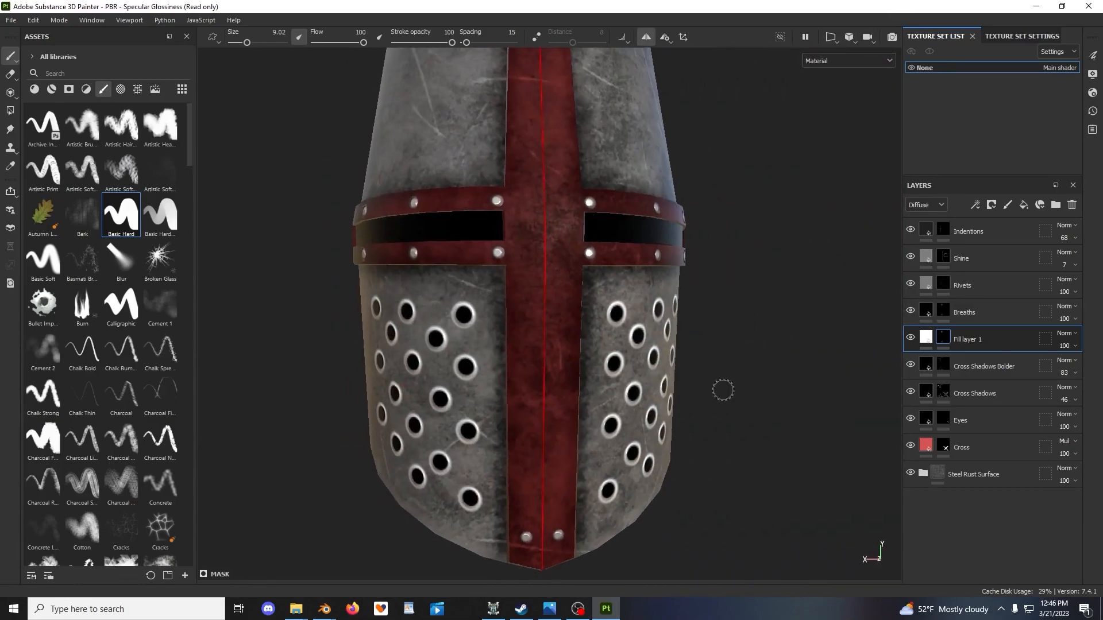
Darken the fill layer's diffuse colour to a medium grey
click(926, 346)
click(835, 384)
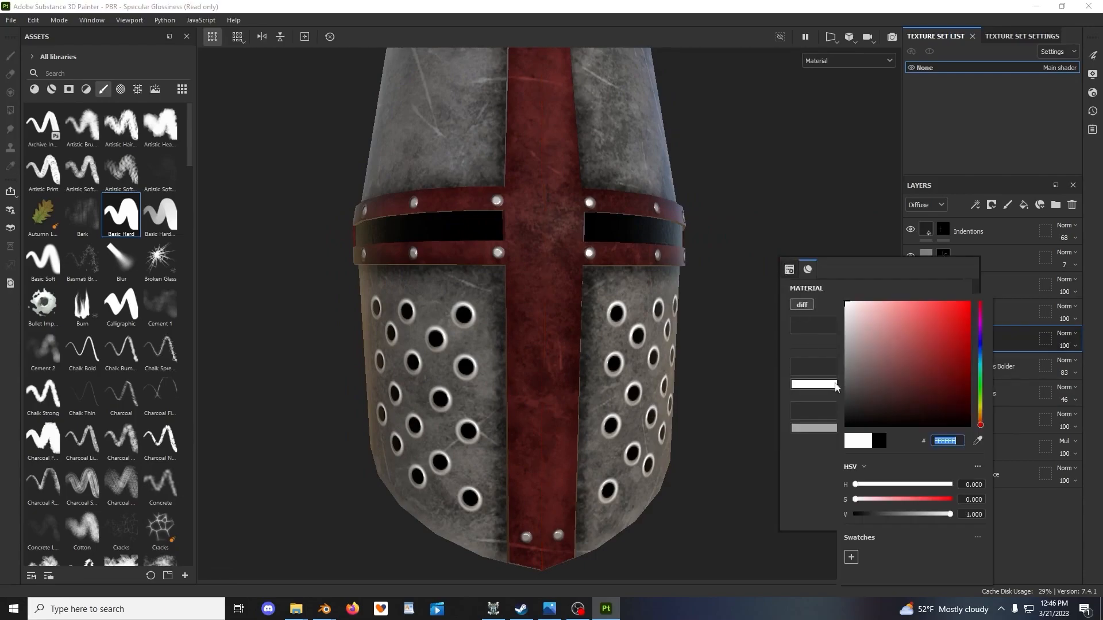
drag(923, 515, 899, 522)
click(688, 276)
scroll(695, 287, up, 2)
Display the Diffuse channel and compare the hole edges with the reference helmet texture in OpenBrf
click(826, 61)
click(815, 122)
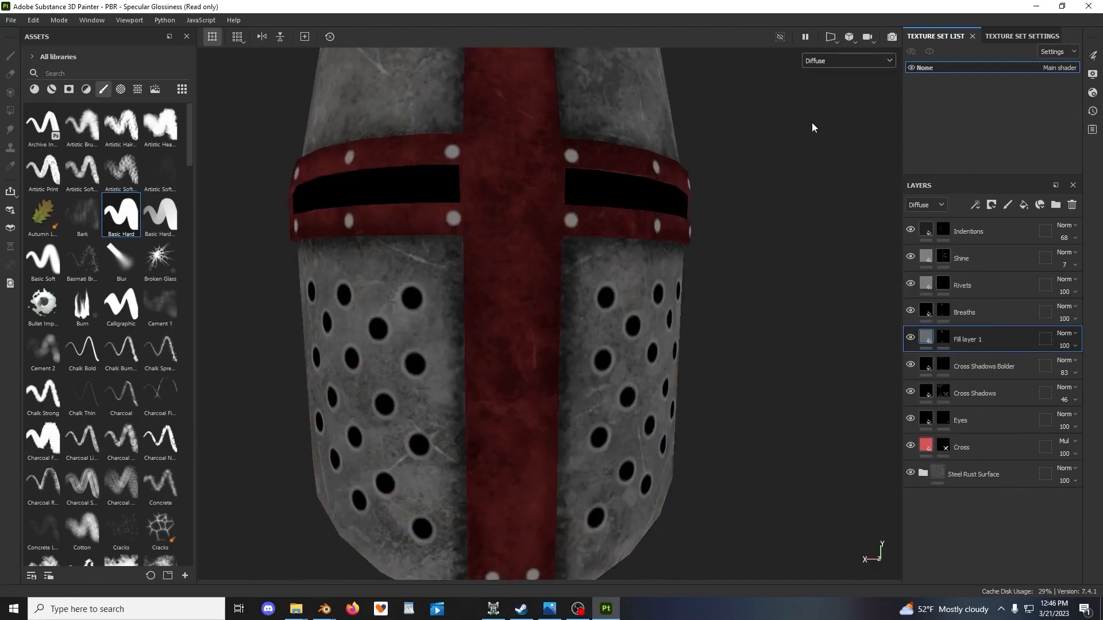
click(493, 610)
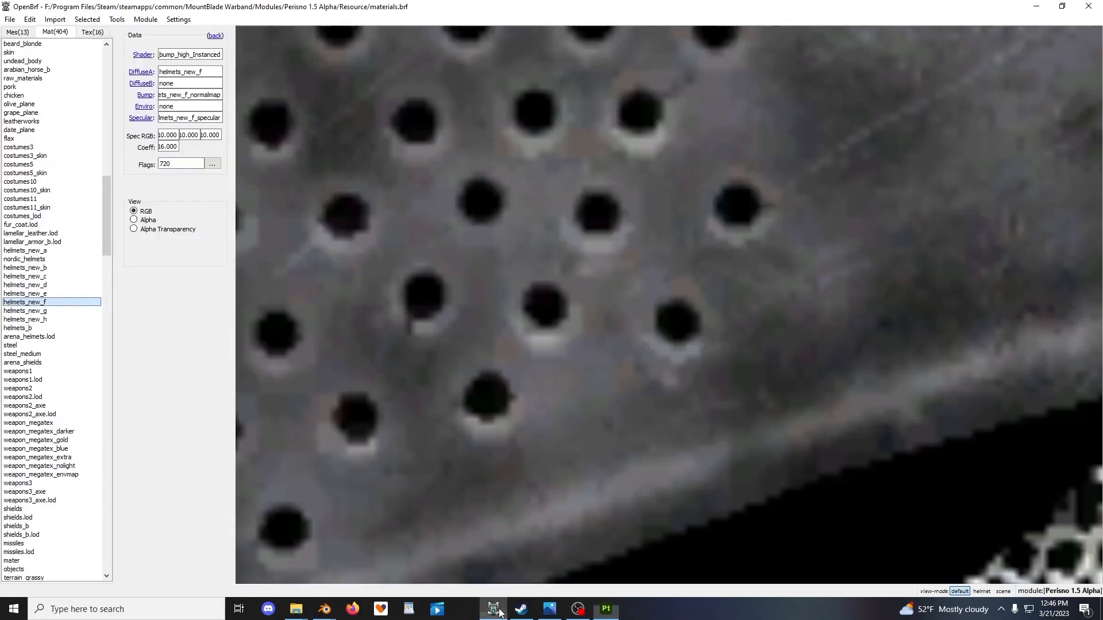
click(497, 612)
Adjust the fill layer's diffuse grey slightly and lower the layer's opacity to 44
right_click(770, 249)
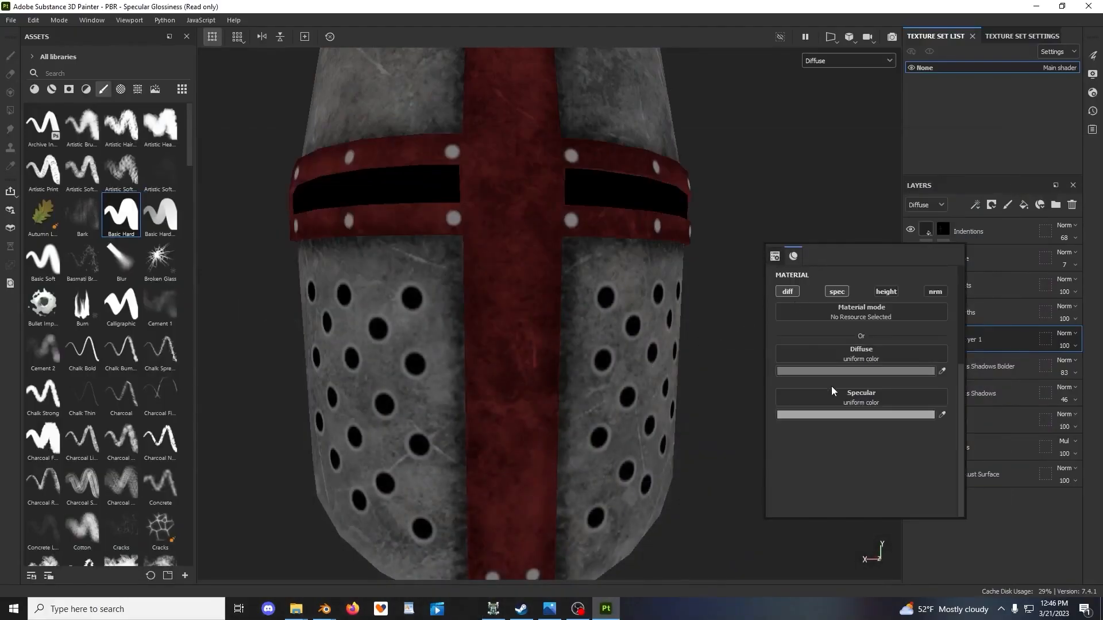
click(849, 370)
drag(919, 515, 915, 512)
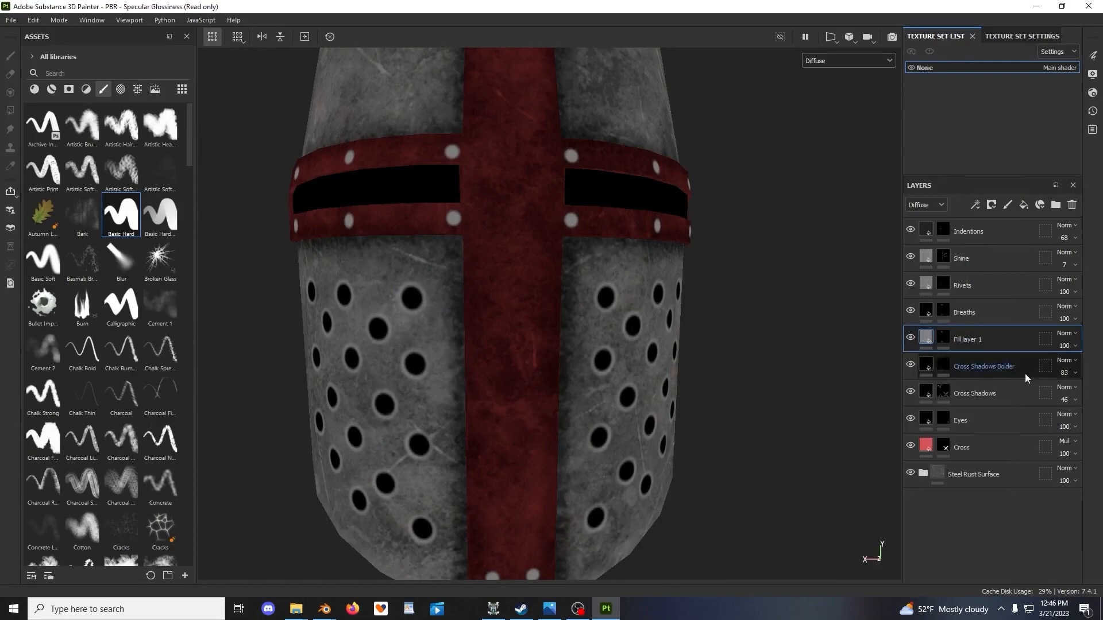
click(1075, 346)
drag(1096, 367, 1071, 368)
Lighten the fill layer's diffuse grey and raise the layer's opacity to 87
click(927, 340)
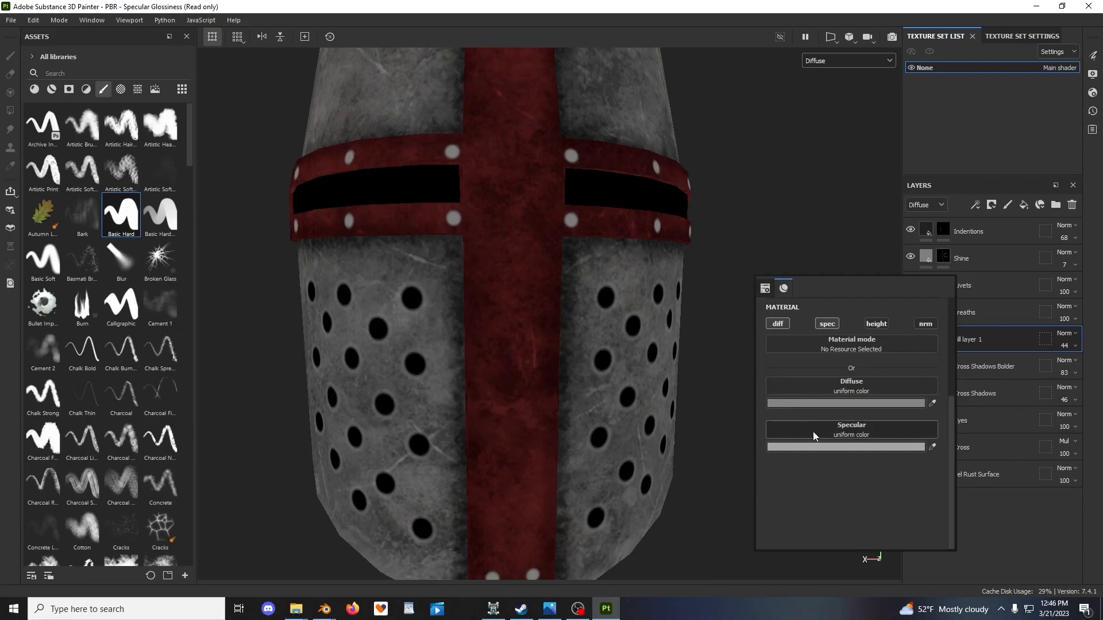
click(847, 404)
drag(913, 515, 928, 515)
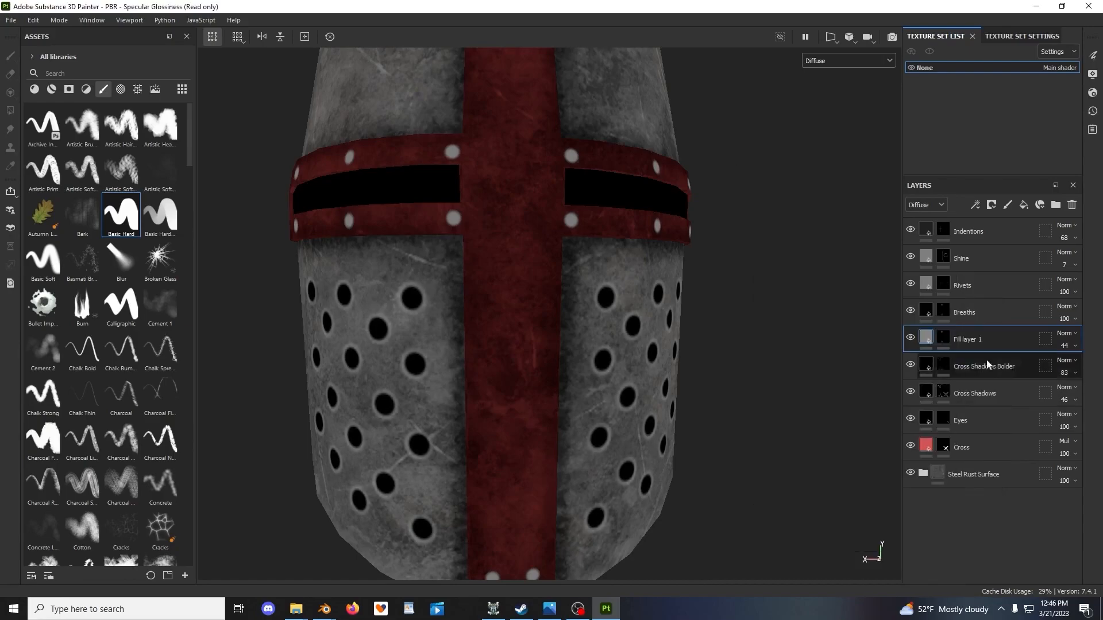
drag(1070, 366, 1096, 366)
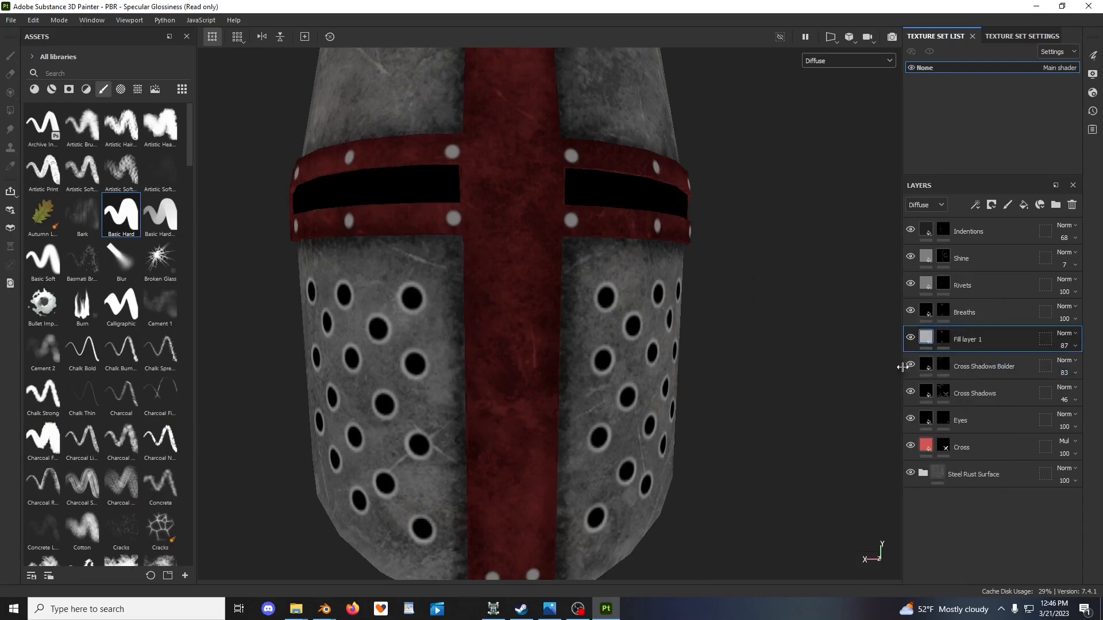
Reduce the fill layer's opacity to 37 and set its diffuse colour to B6B6B6
right_click(827, 249)
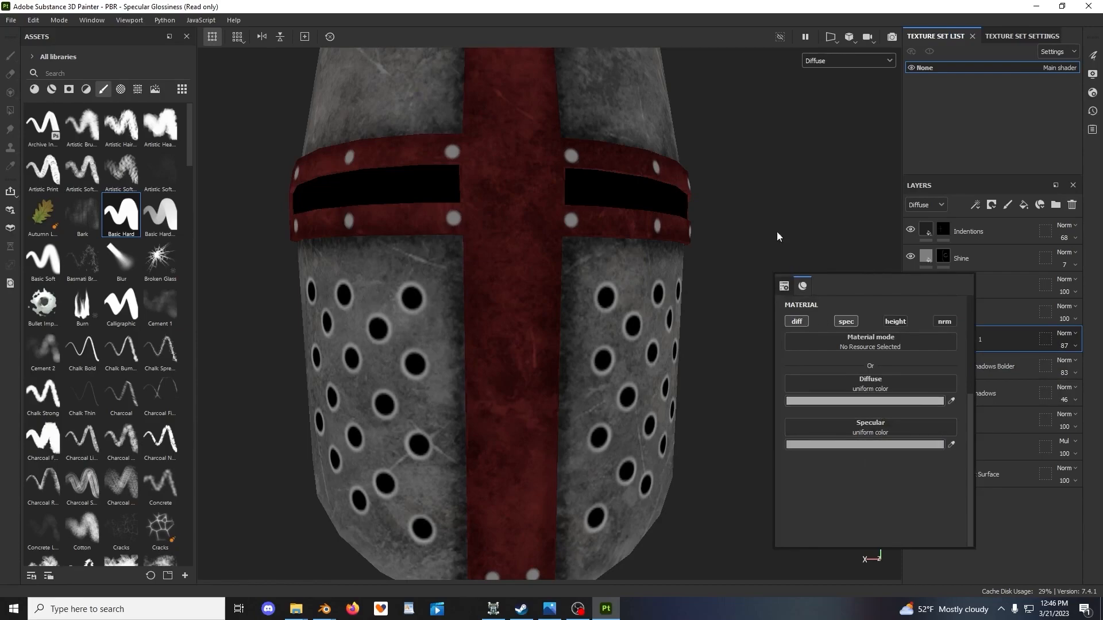
drag(1074, 367, 1066, 366)
right_click(860, 250)
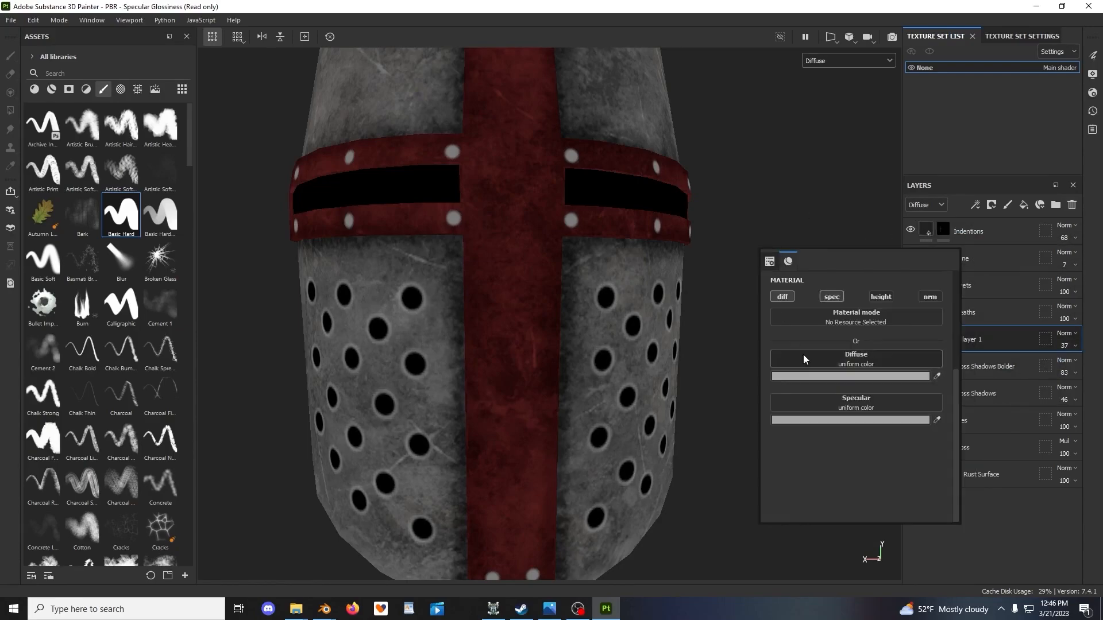
click(825, 377)
drag(911, 513, 911, 513)
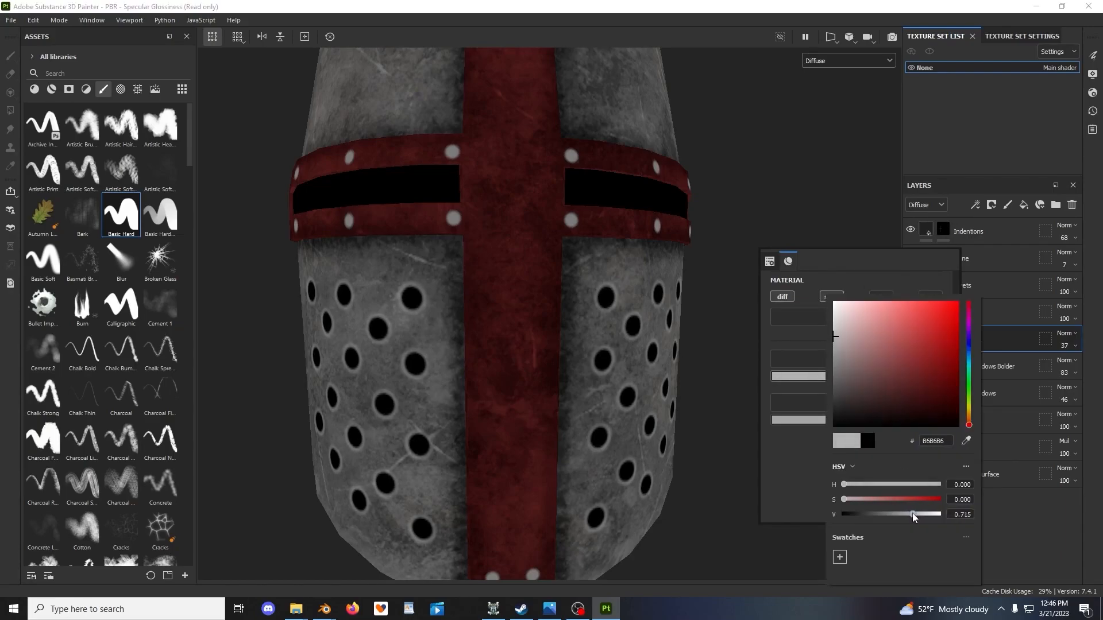
Display the Specular channel and compare the rings around the breathing holes with the reference helmet texture in OpenBrf
click(755, 180)
scroll(642, 353, down, 2)
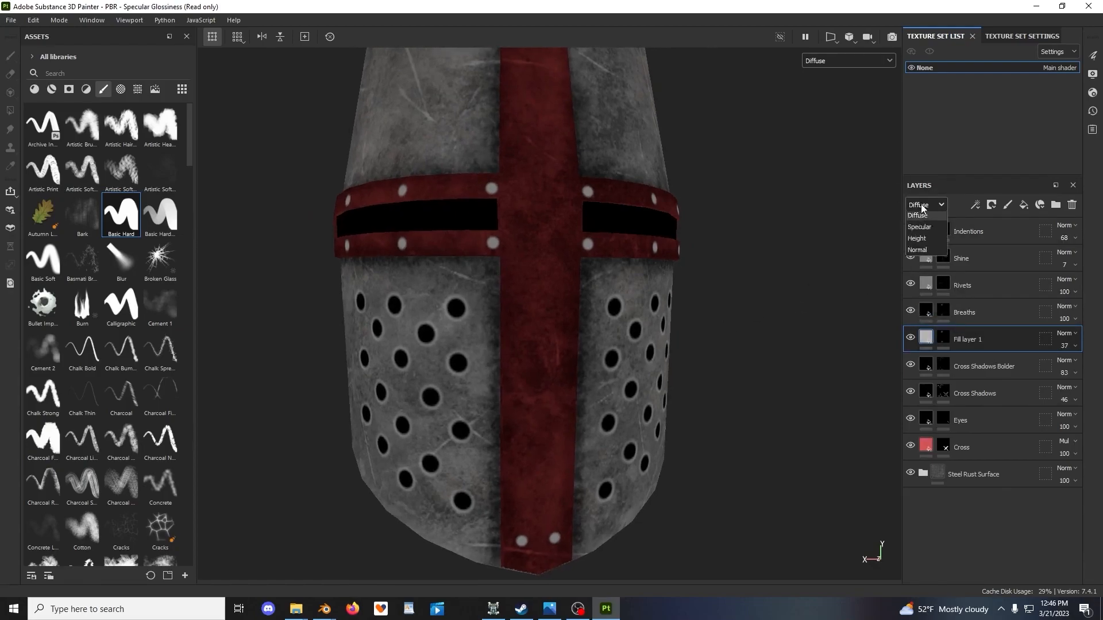
click(922, 228)
click(827, 60)
click(828, 111)
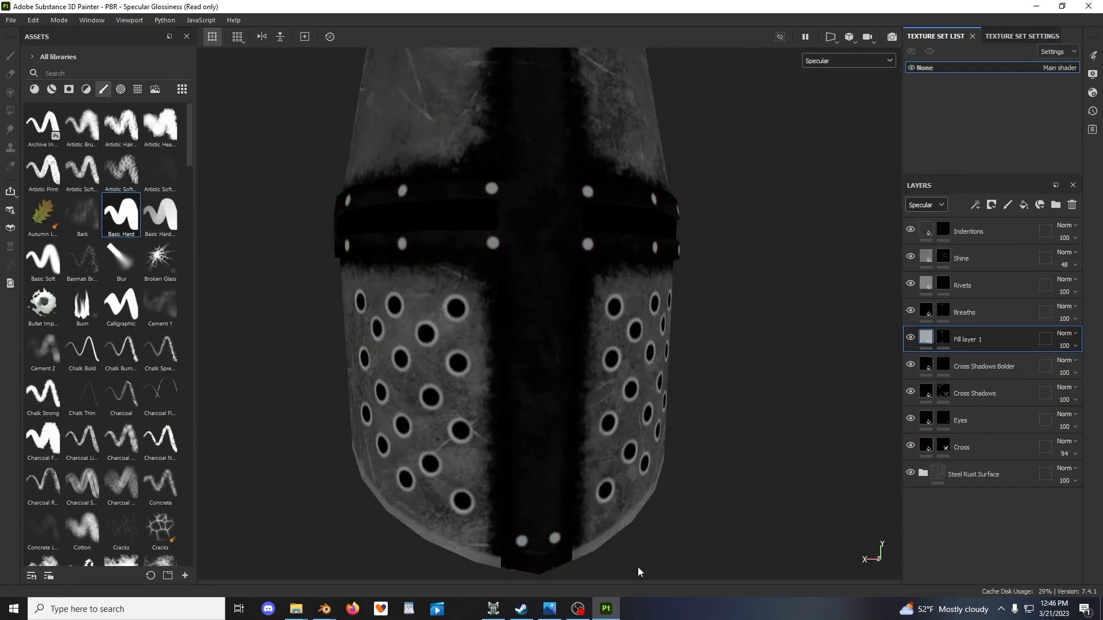
click(491, 610)
mouse_move(155, 118)
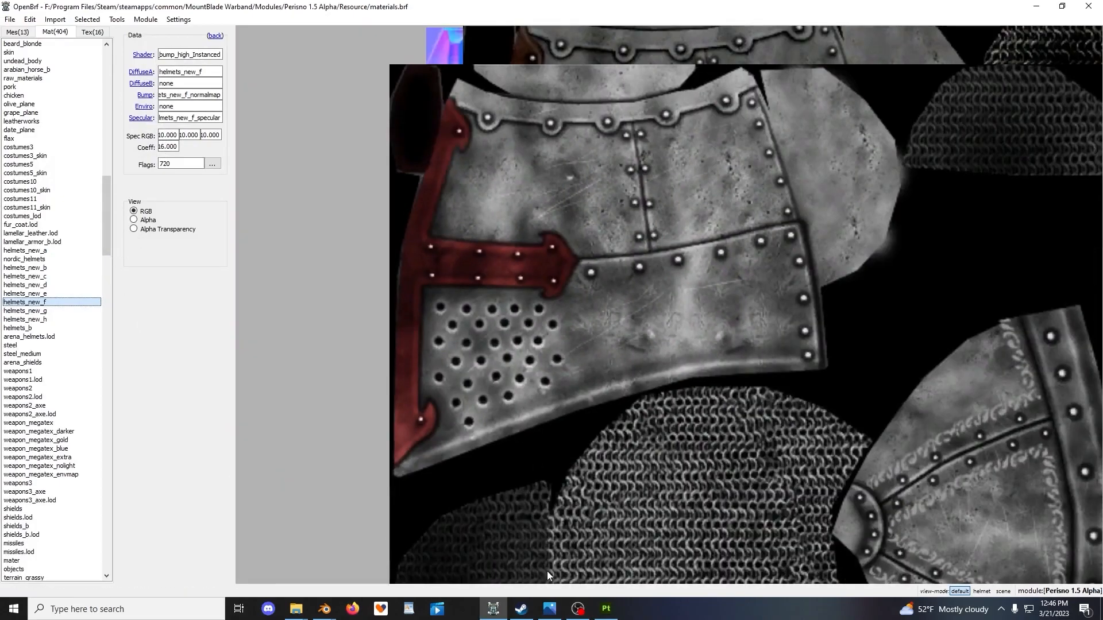
click(606, 610)
Darken the specular colour of the ring fill layer (Fill layer 1) to 888888
click(976, 339)
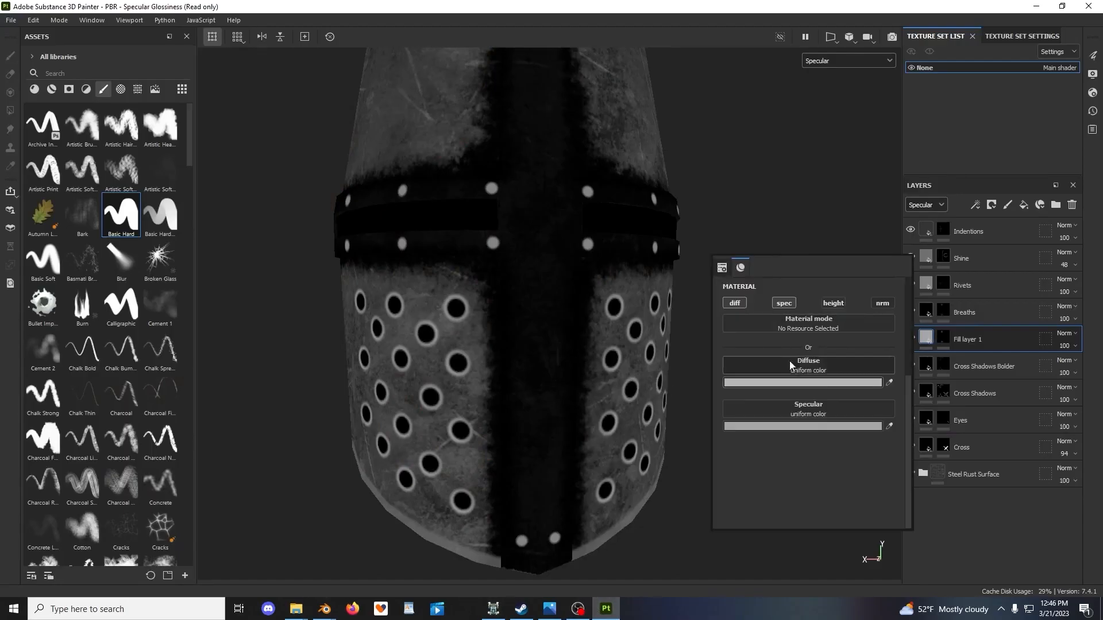
click(804, 426)
drag(892, 514, 873, 516)
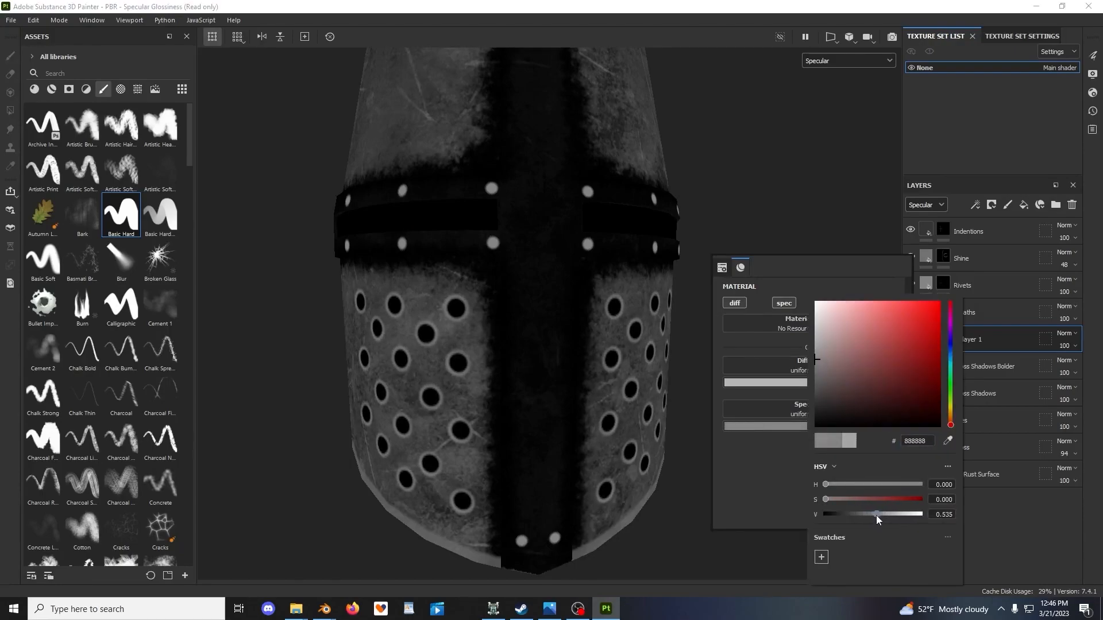
click(725, 141)
Display the full material and inspect the breathing holes and their light edges from several angles
scroll(662, 244, down, 3)
alt+shift+drag(662, 244, 637, 238)
click(848, 60)
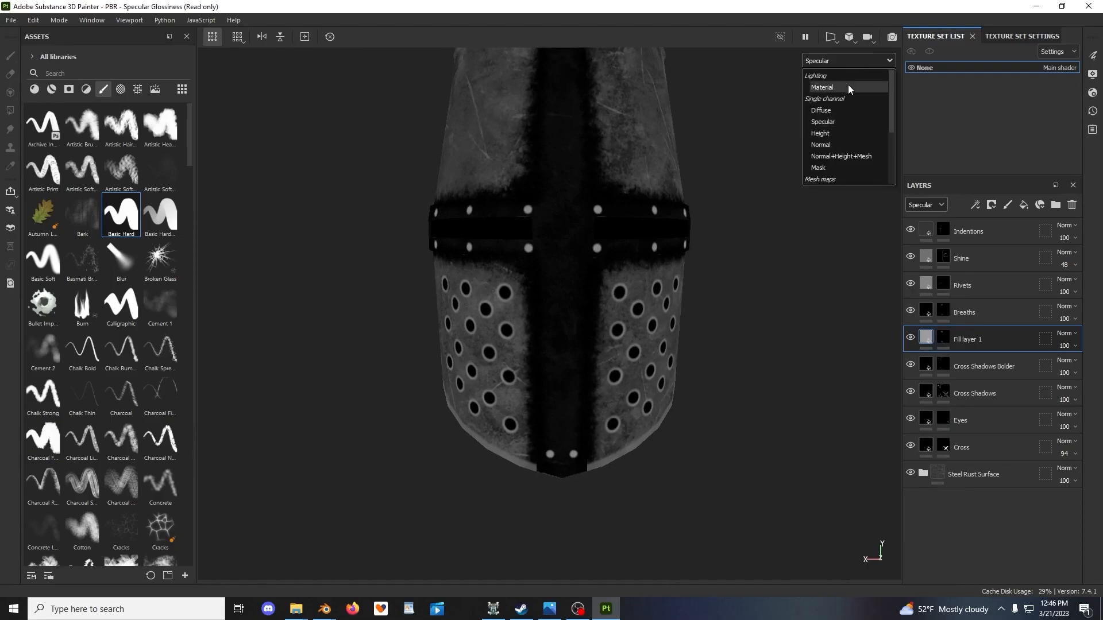
click(846, 86)
alt+drag(586, 287, 741, 323)
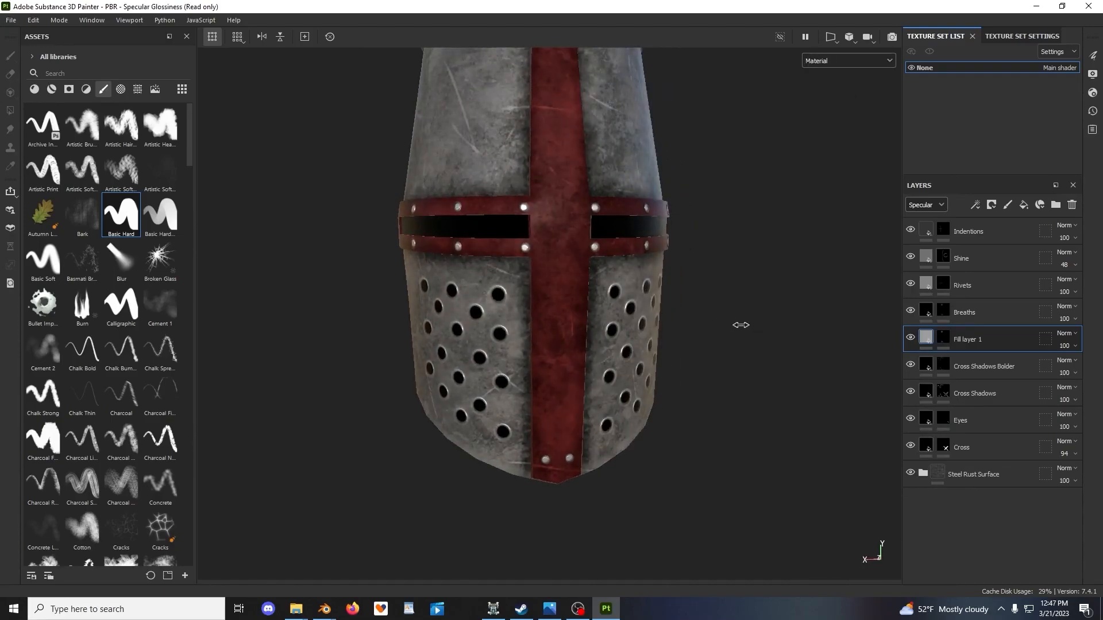
scroll(641, 312, up, 5)
alt+drag(643, 312, 610, 279)
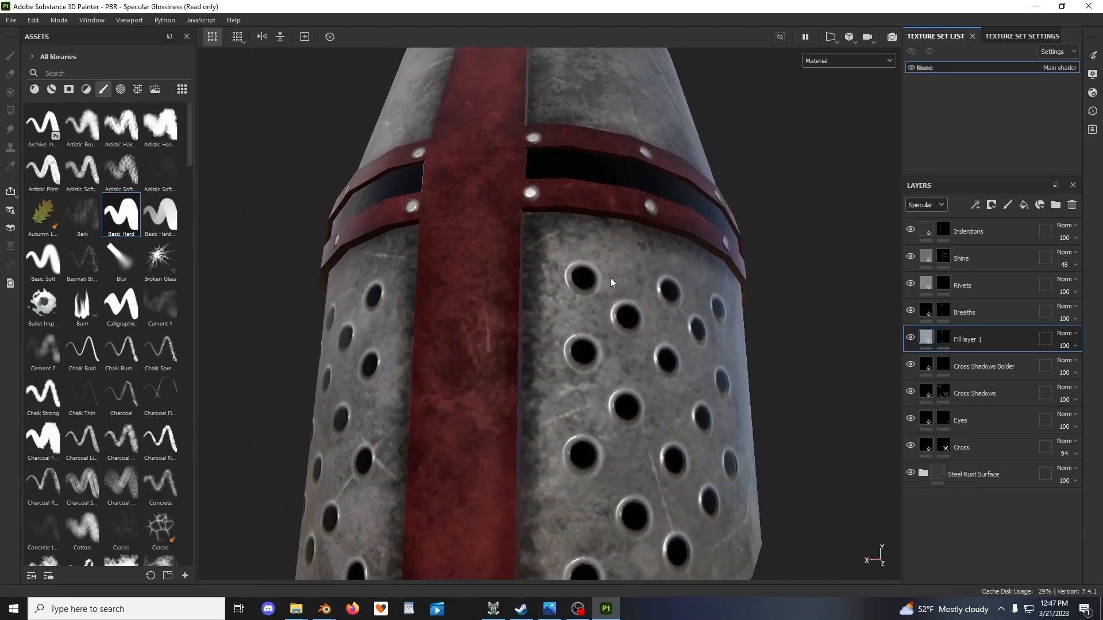
click(925, 338)
alt+drag(746, 221, 562, 386)
scroll(683, 324, up, 5)
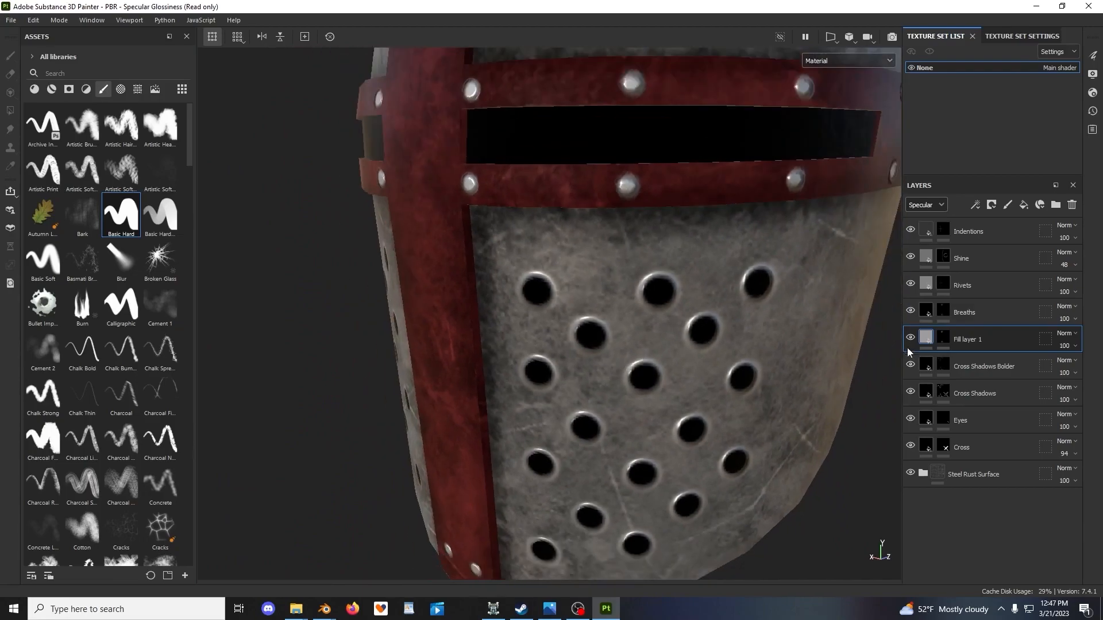
Toggle the visibility of Fill layer 1 and the Breaths layer to compare the hole edges with and without them
click(911, 337)
scroll(801, 350, up, 3)
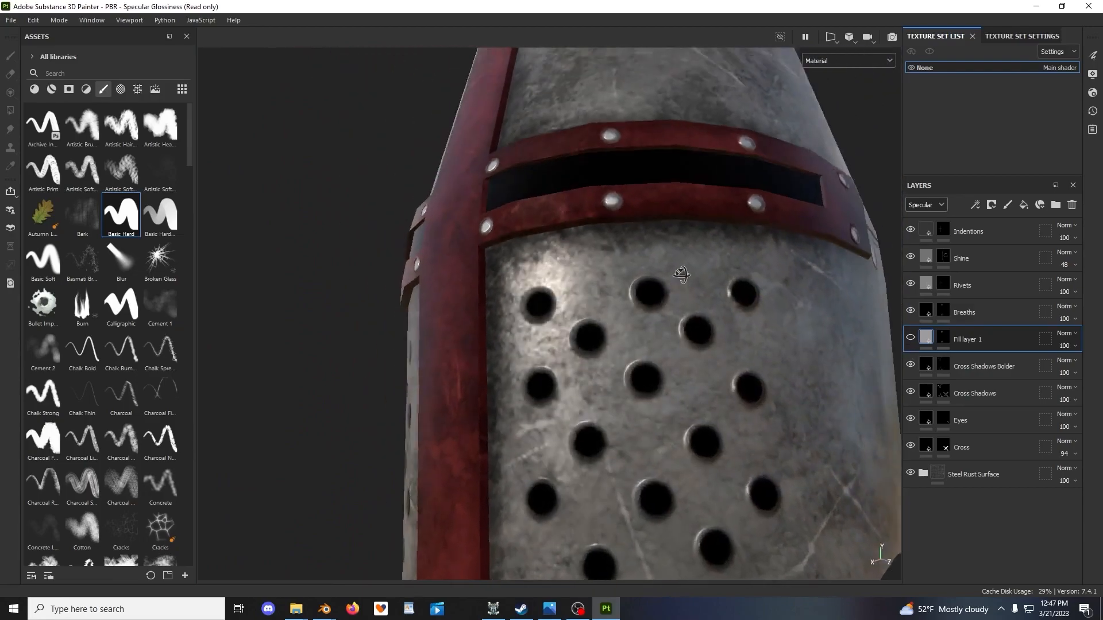
click(909, 339)
click(912, 312)
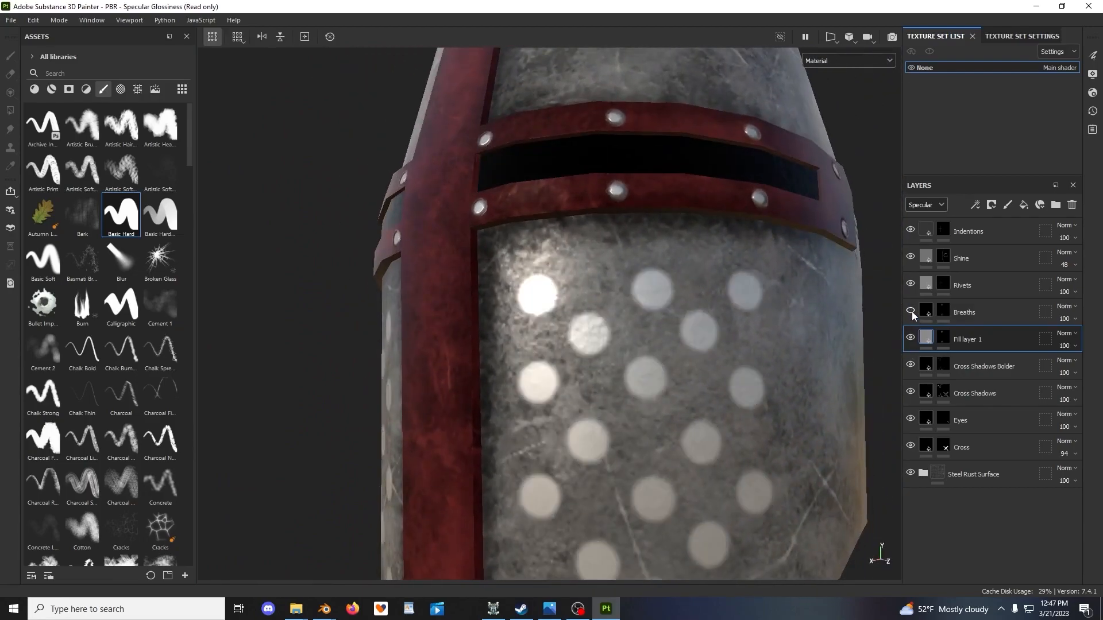
click(912, 311)
Set the Breaths layer's height to -0.21 and check the holes on the helmet front
click(925, 311)
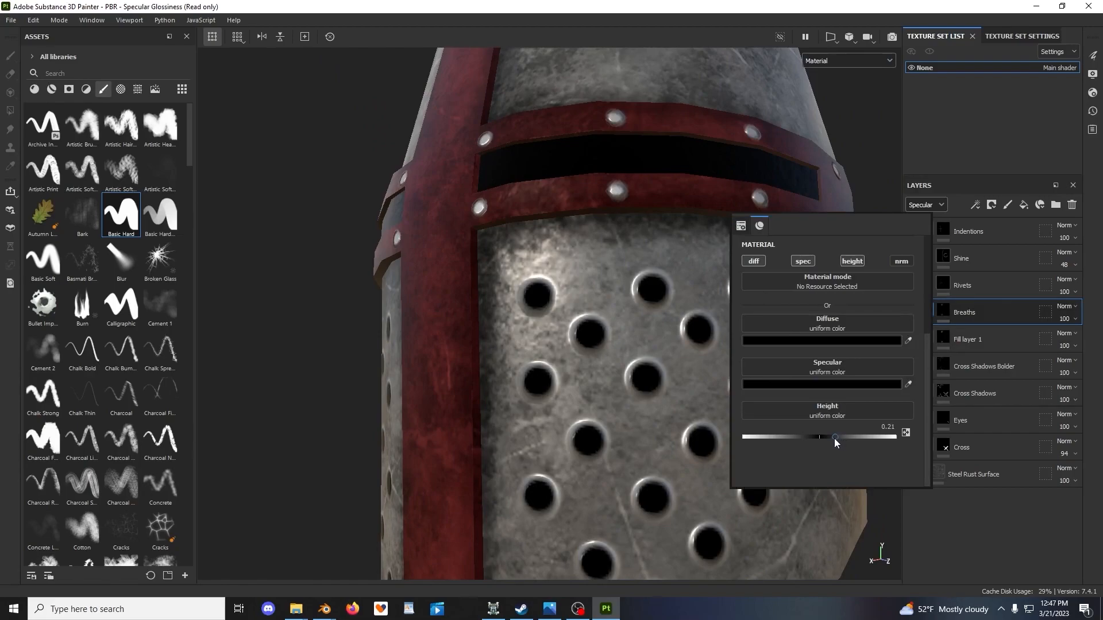
click(887, 427)
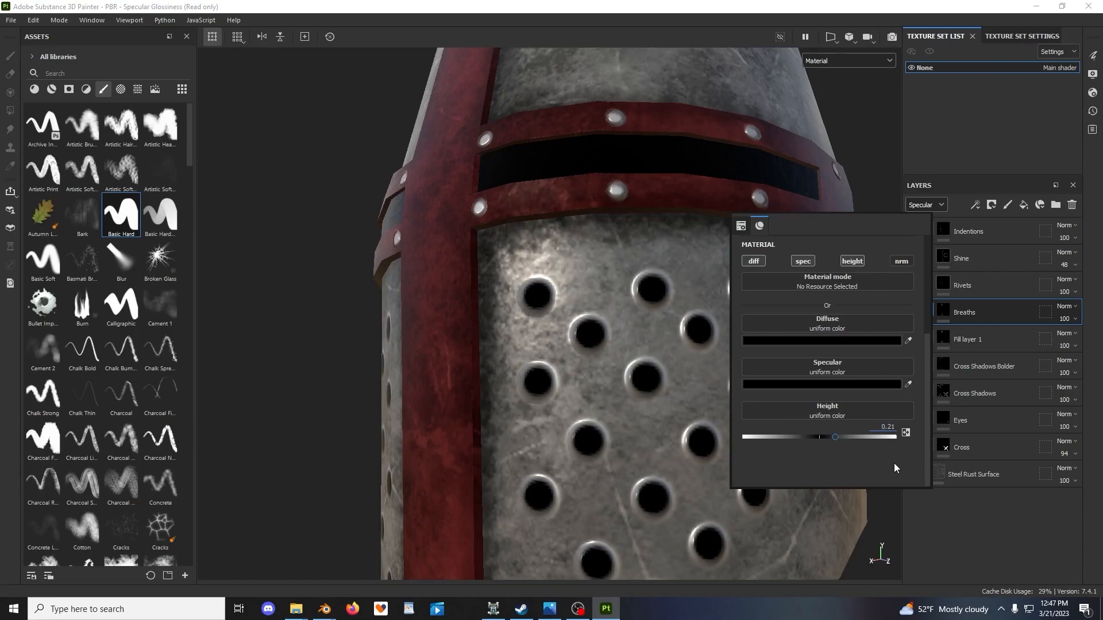
key(Return)
scroll(501, 305, down, 3)
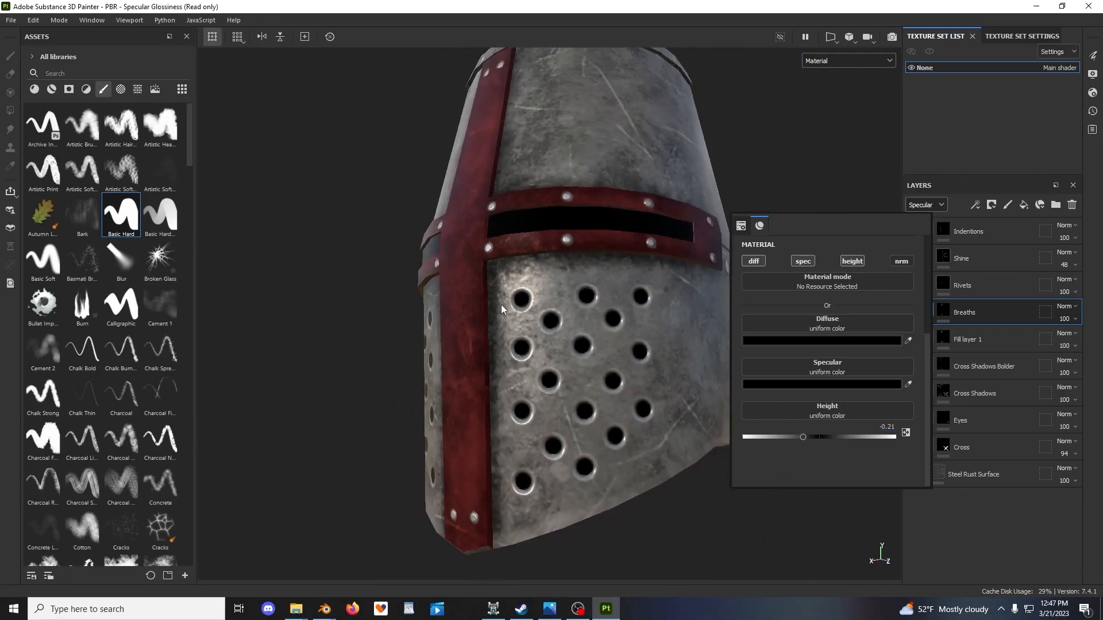
alt+drag(503, 305, 578, 380)
scroll(578, 380, up, 2)
Lower Fill layer 1's opacity in the Diffuse channel to 27, judging the rings in the Diffuse view
click(976, 340)
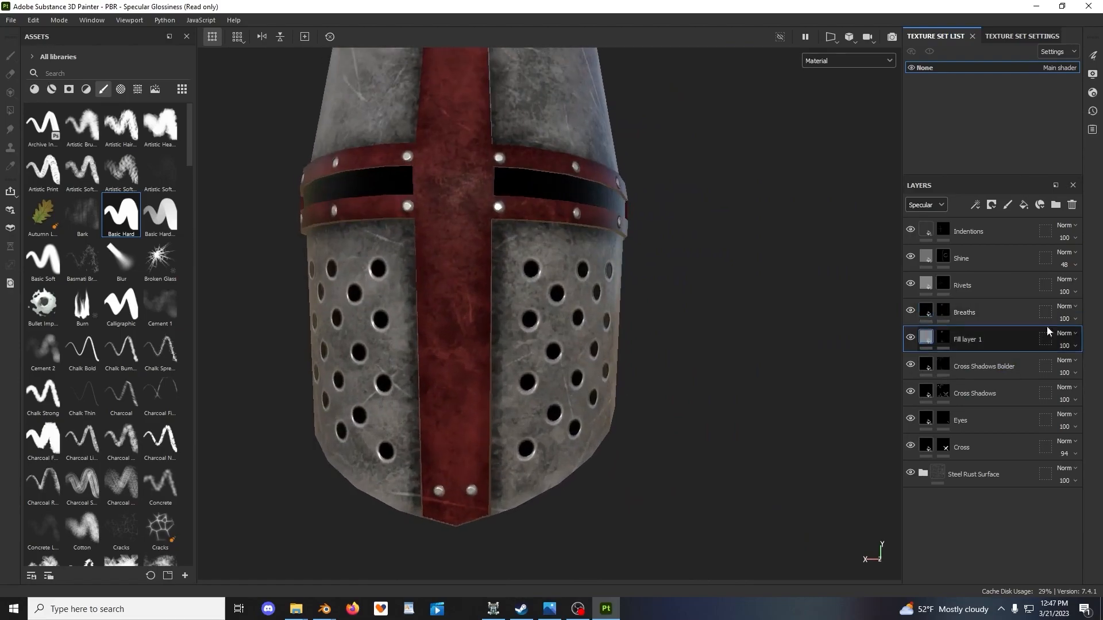
click(925, 220)
click(1065, 345)
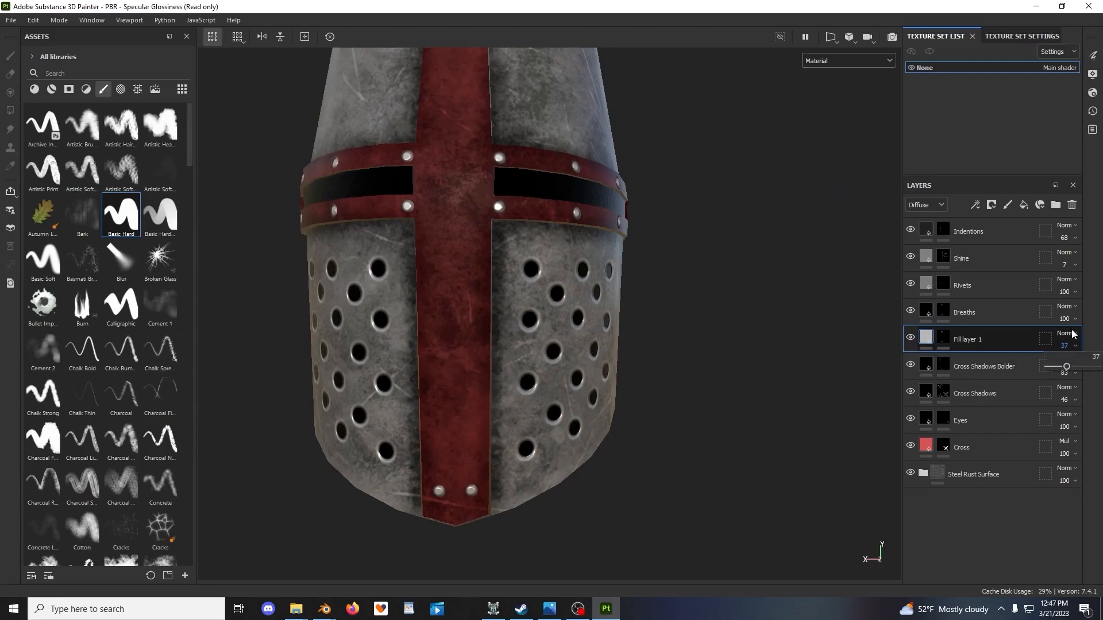
drag(1071, 371, 1047, 376)
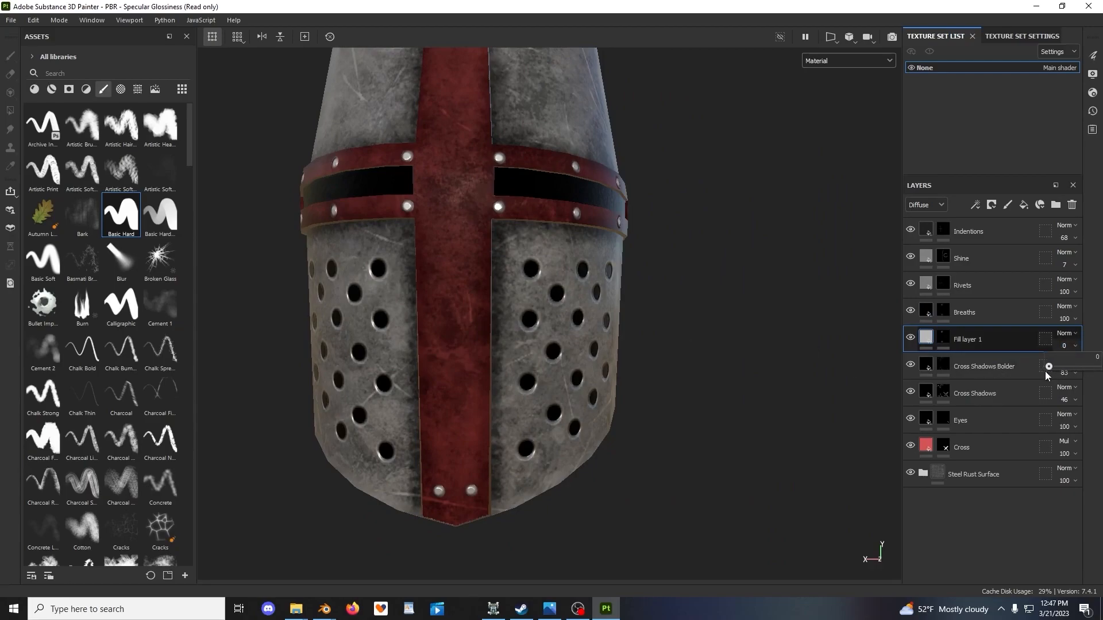
click(796, 302)
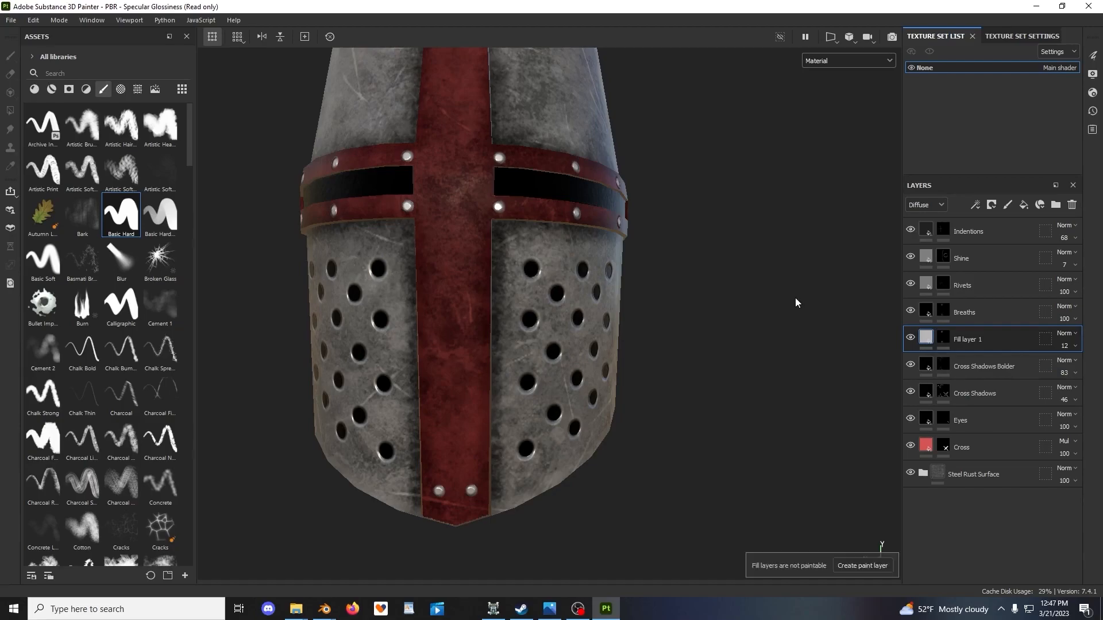
click(823, 110)
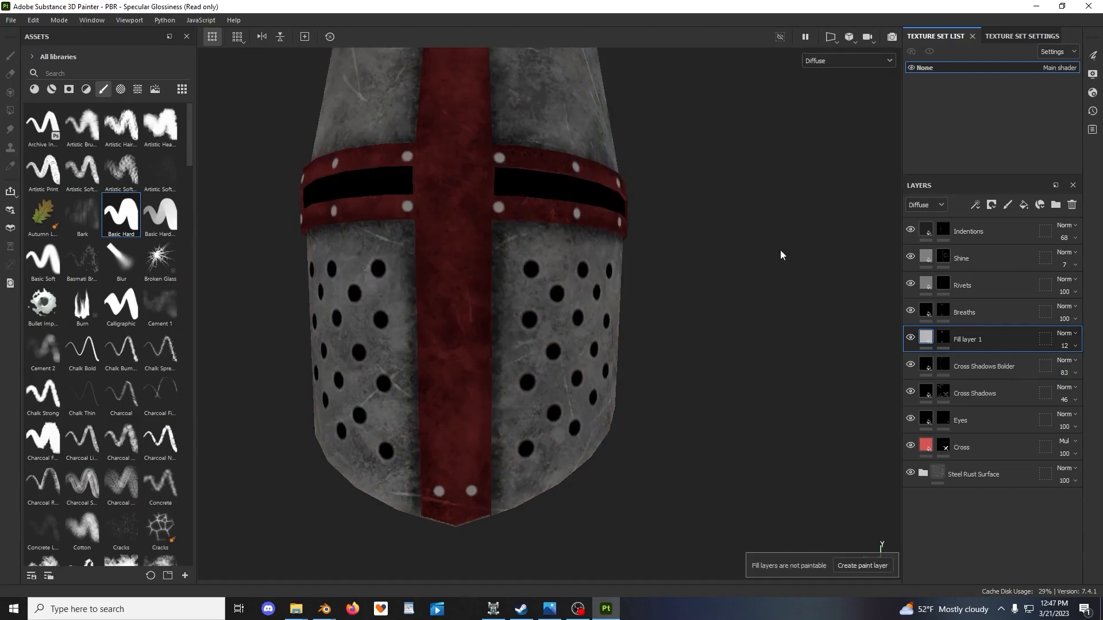
click(1074, 345)
drag(1056, 367, 1060, 368)
Display the Specular channel and darken Fill layer 1's specular grey
click(848, 61)
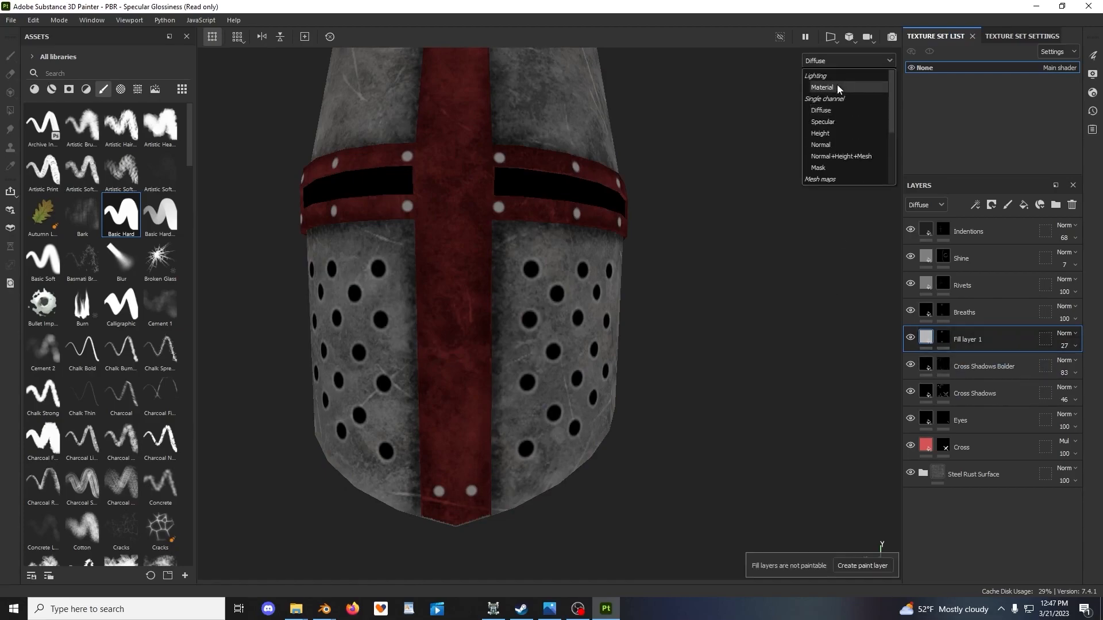
click(825, 128)
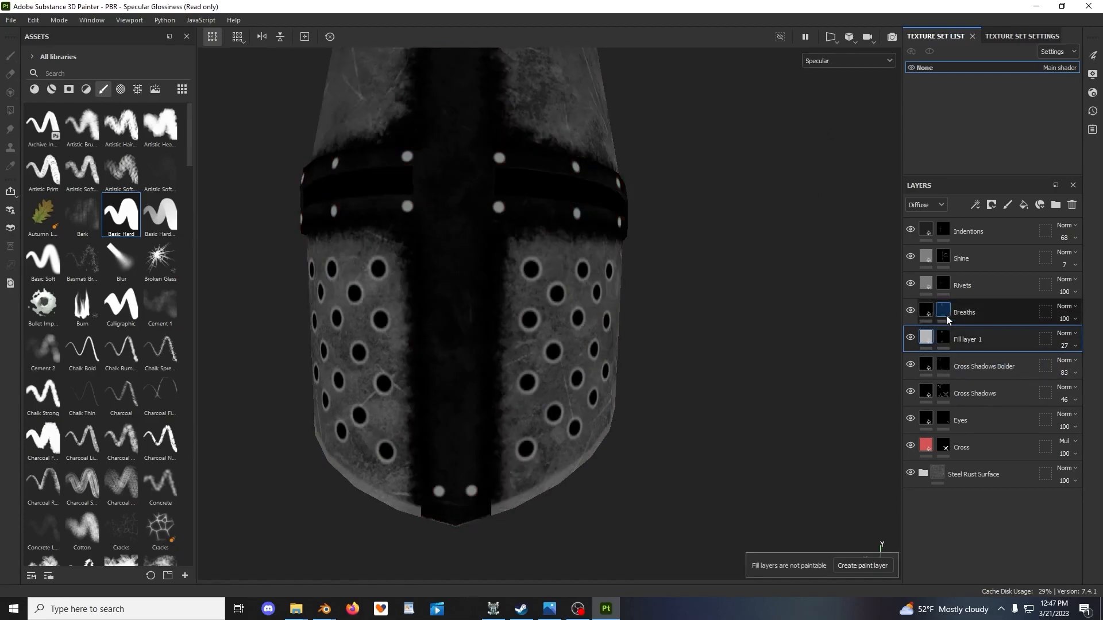
right_click(772, 242)
click(862, 406)
drag(929, 516, 920, 516)
click(852, 205)
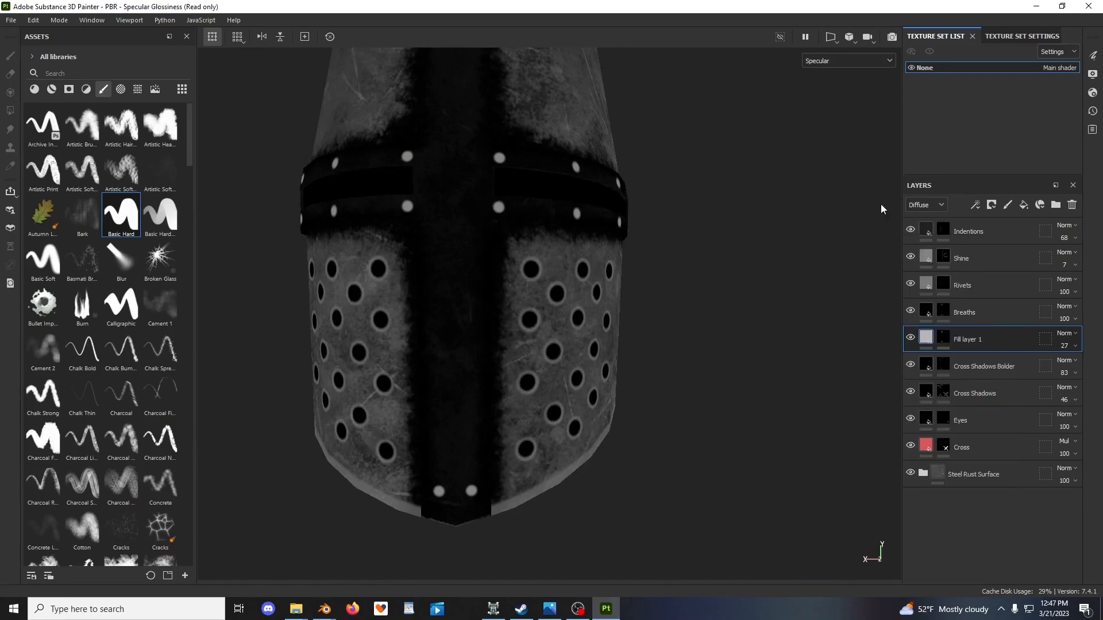
Set Fill layer 1's specular colour to 9F9F9F and its Specular channel opacity to 33
click(920, 232)
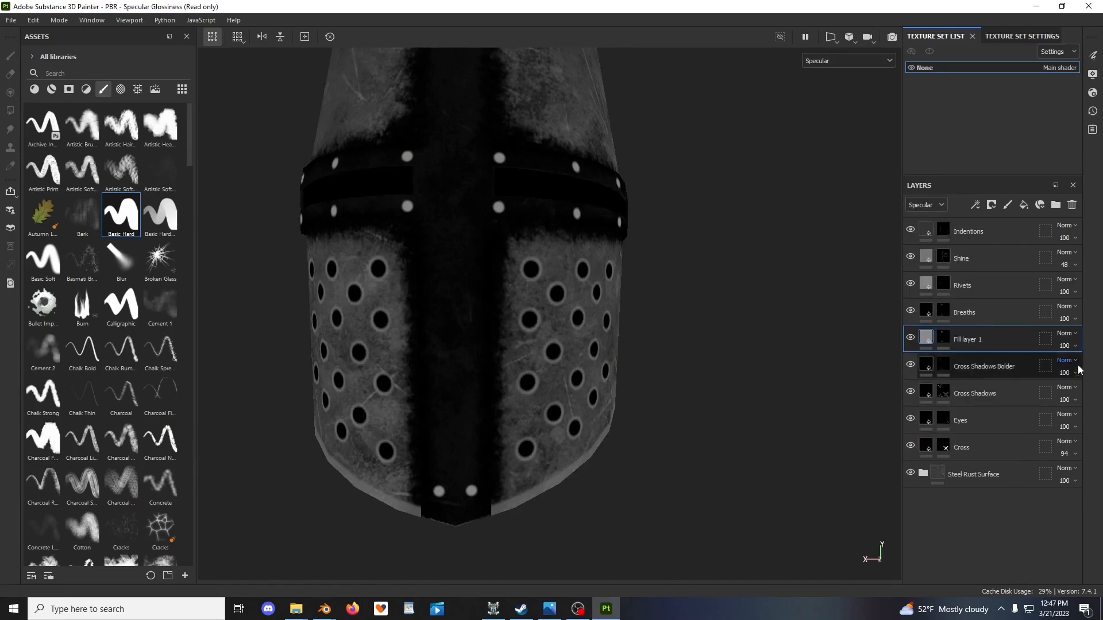
click(925, 337)
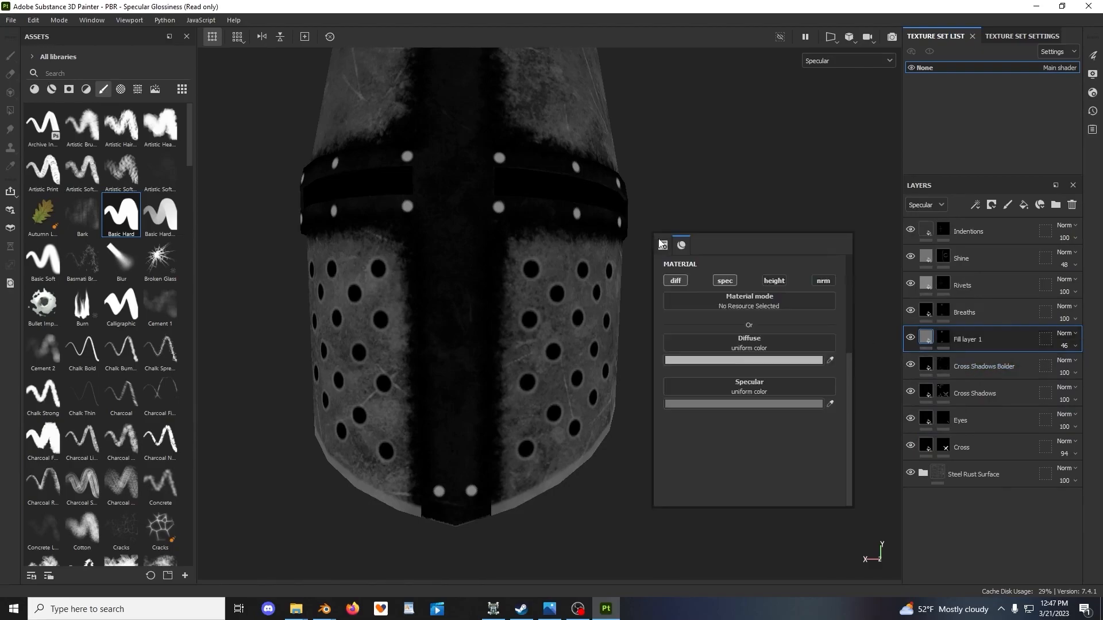
click(751, 404)
drag(816, 514, 831, 514)
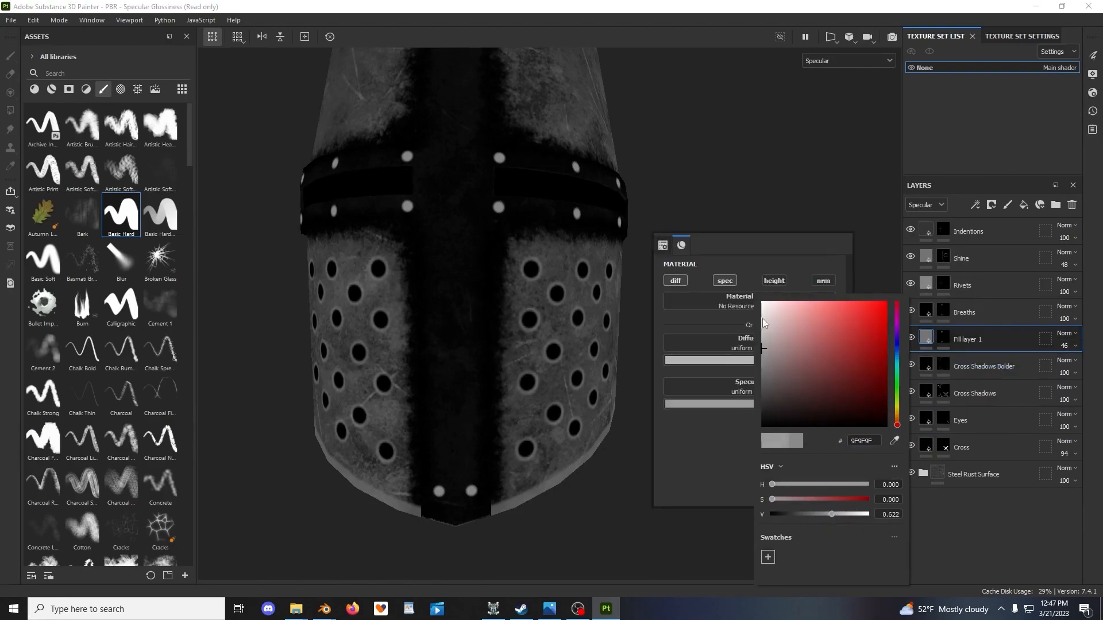
click(1065, 346)
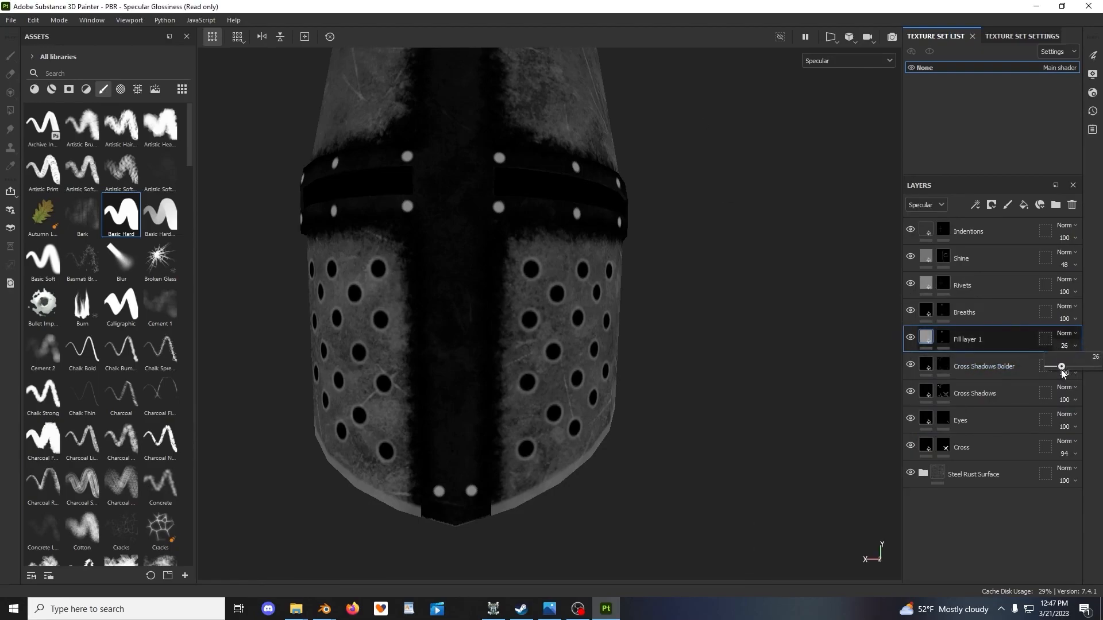
drag(1061, 369, 1064, 370)
Display the full material and examine the softened hole rings and the whole helmet from several angles
click(844, 60)
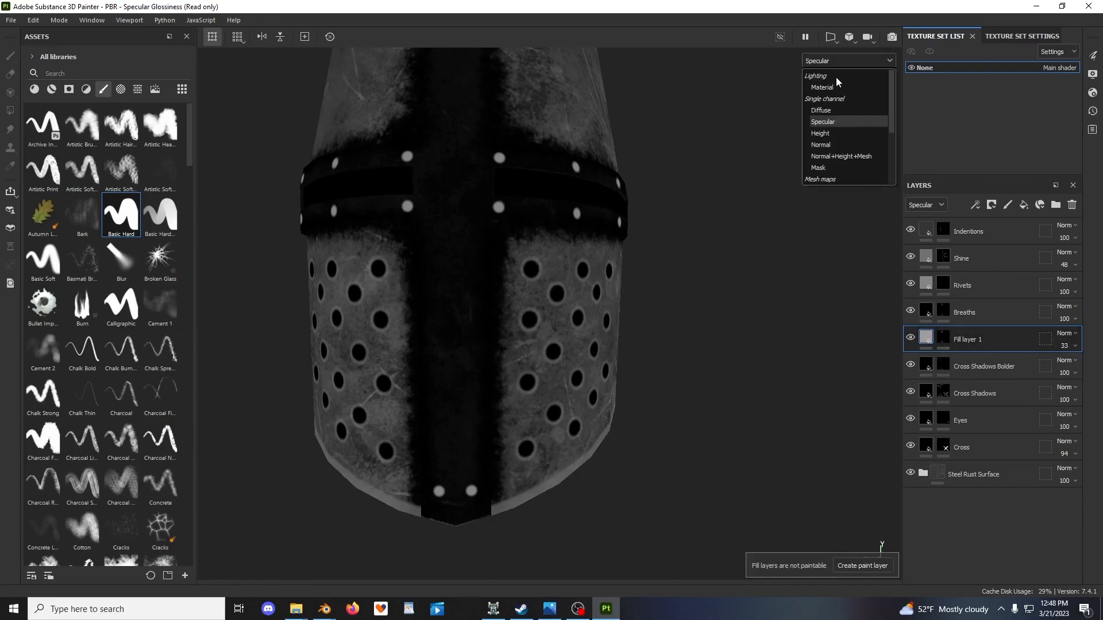
click(828, 76)
scroll(753, 157, down, 3)
alt+middle_drag(614, 250, 654, 261)
scroll(654, 261, up, 3)
alt+drag(655, 260, 469, 313)
scroll(694, 190, down, 3)
scroll(693, 332, up, 3)
scroll(639, 320, down, 3)
alt+drag(663, 288, 537, 329)
alt+drag(634, 332, 517, 346)
alt+drag(697, 368, 598, 315)
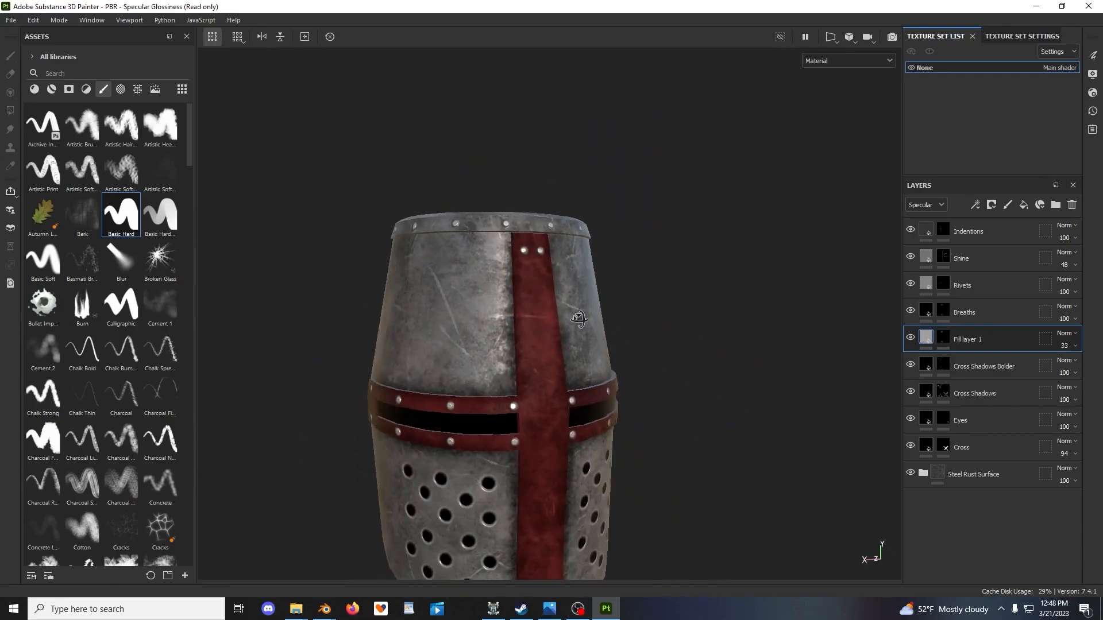
Rename Fill layer 1 as Breath Edge Shine
double_click(991, 339)
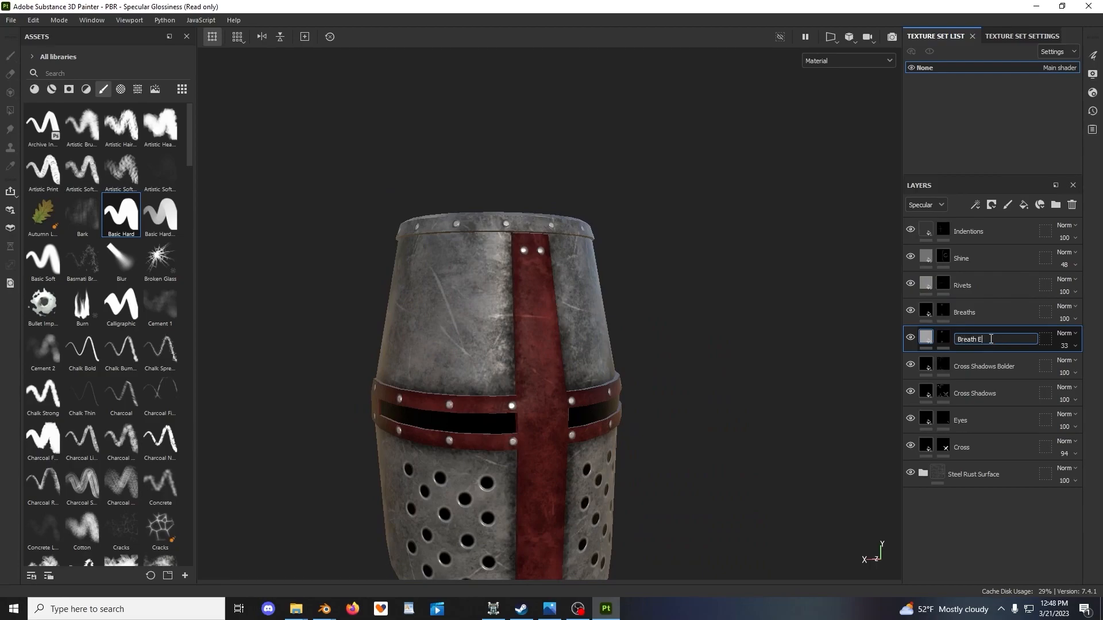
text(Breath Edge Shine)
key(Return)
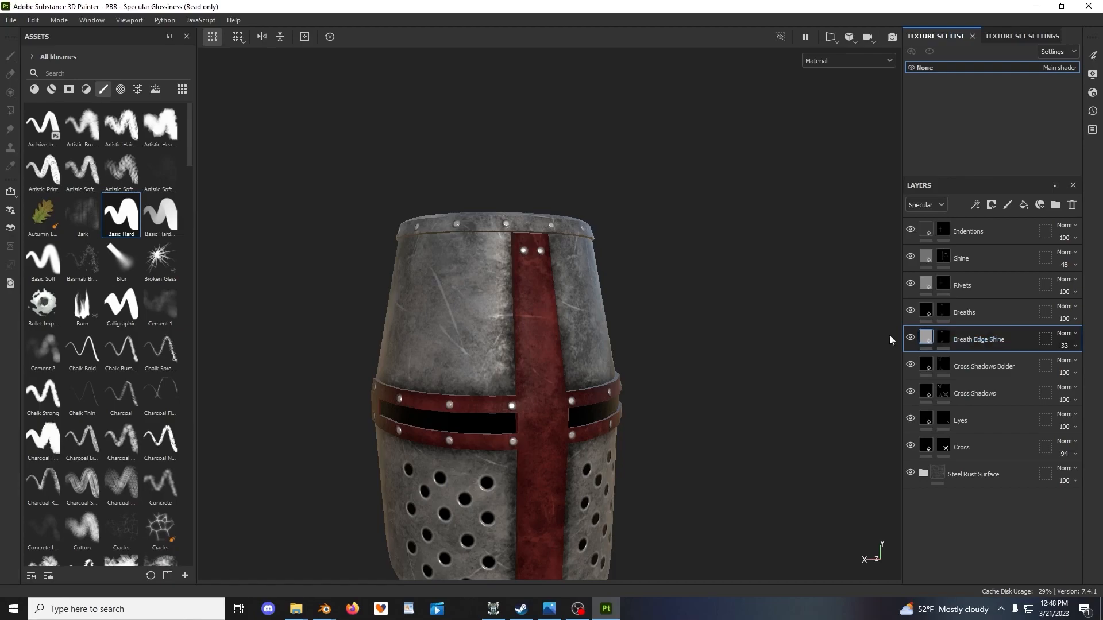
Toggle the visibility of the layers one by one from Cross upward to review what each contributes to the helmet
click(926, 285)
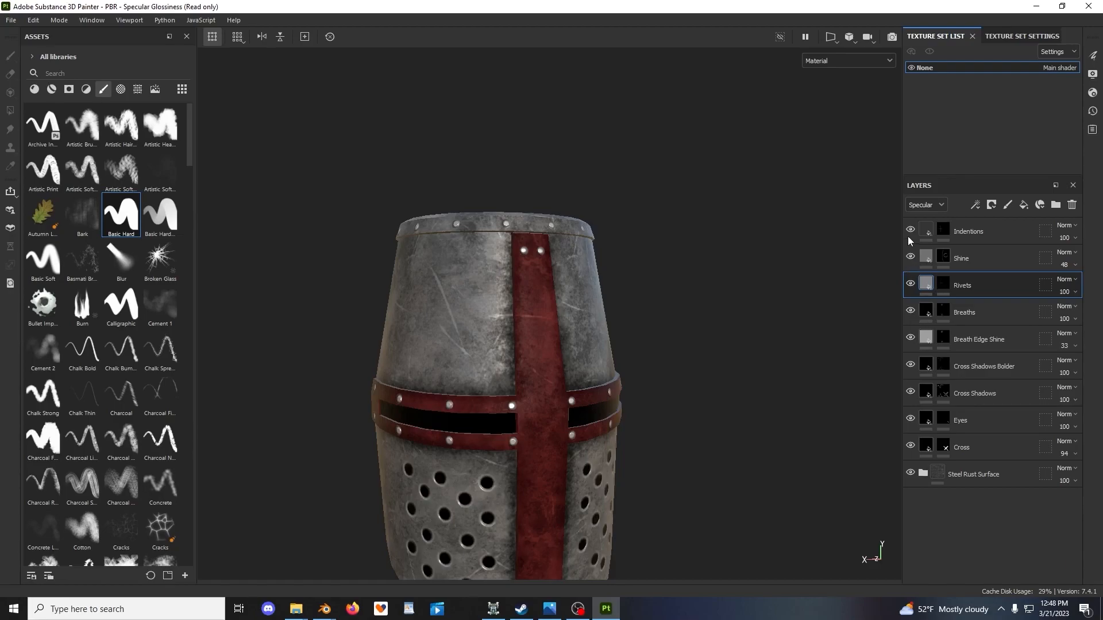
click(909, 445)
click(910, 445)
click(908, 420)
click(908, 418)
click(907, 392)
click(907, 392)
click(909, 364)
click(909, 364)
click(908, 337)
click(908, 337)
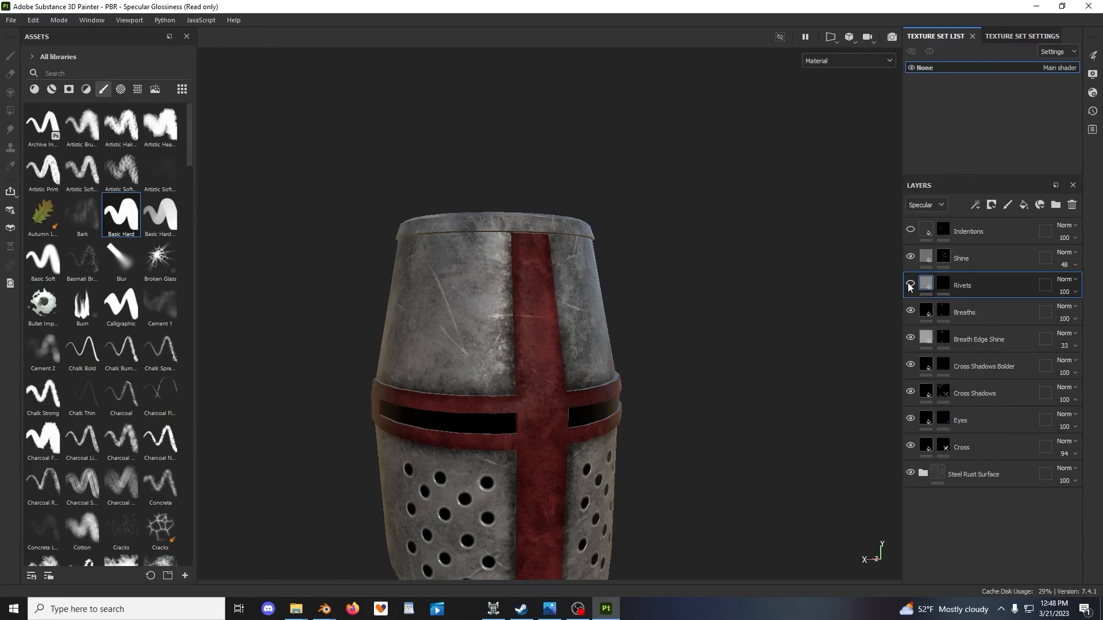
click(784, 312)
Add a fill layer with a black mask between Rivets and Breaths and open its material properties
click(944, 285)
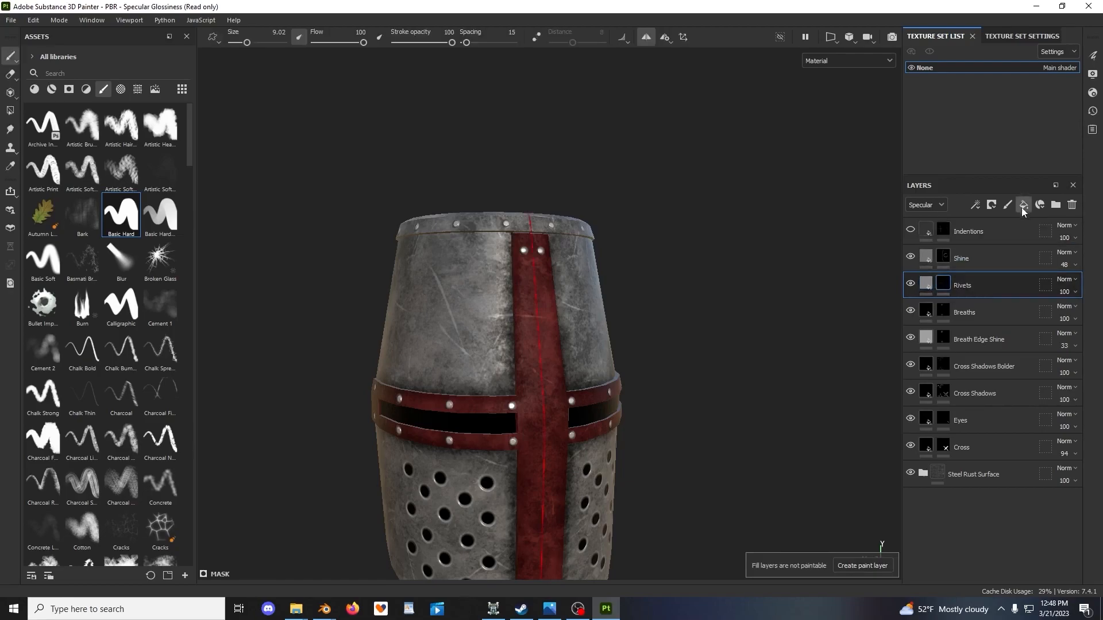
click(1024, 205)
mouse_move(926, 285)
mouse_down()
mouse_move(926, 319)
mouse_move(944, 319)
mouse_up()
right_click(944, 320)
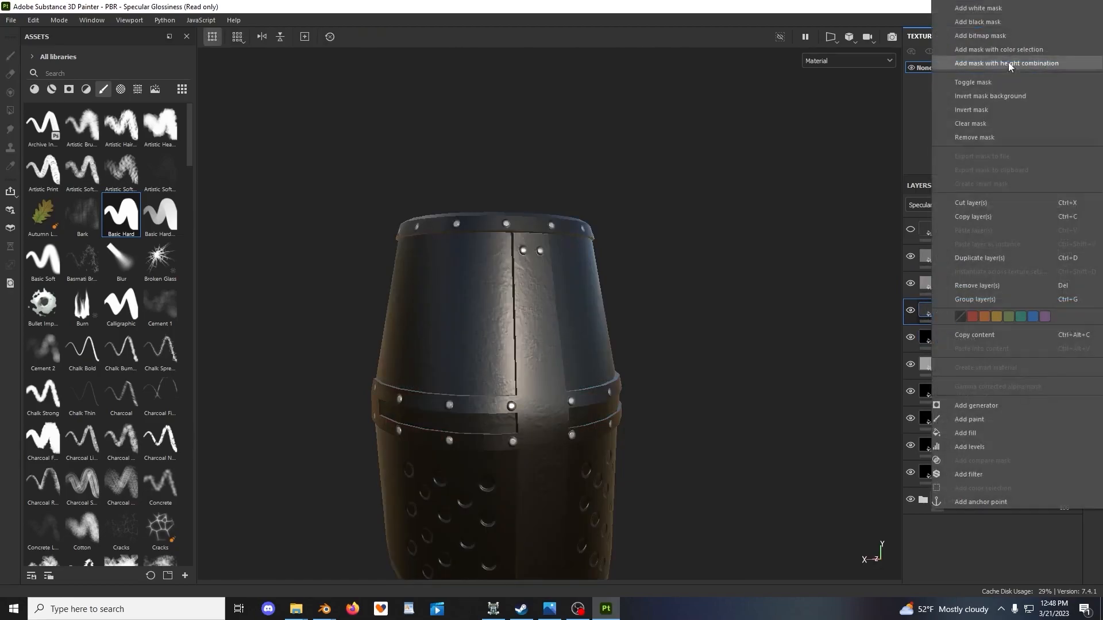
click(1009, 63)
click(920, 316)
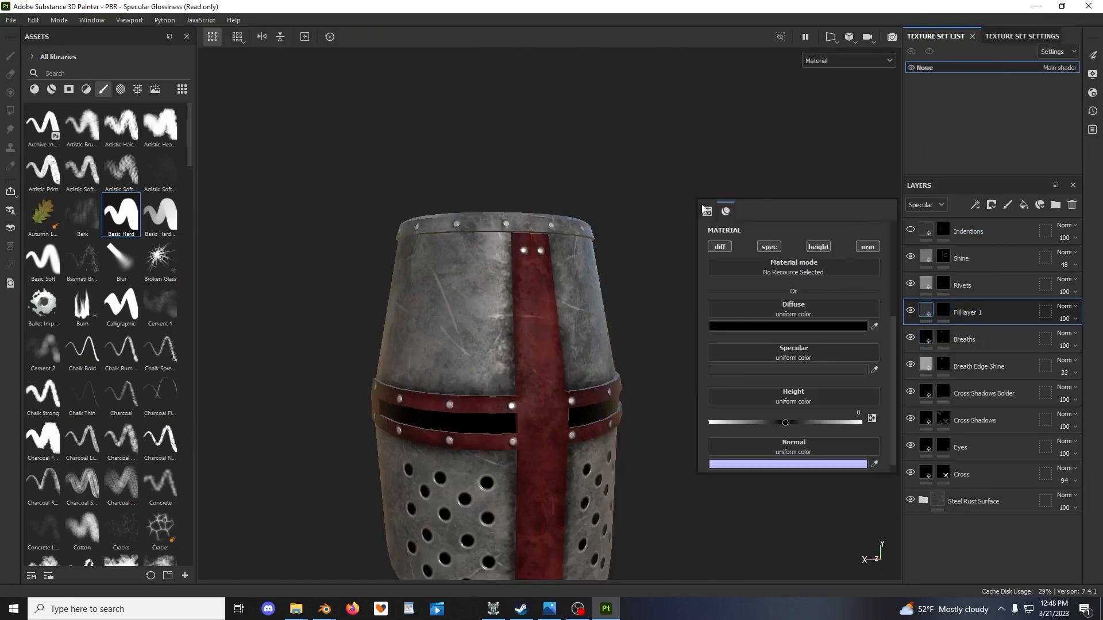
Limit the new fill layer to the diffuse and specular channels and pick a specular color for it
click(771, 248)
click(818, 247)
click(866, 247)
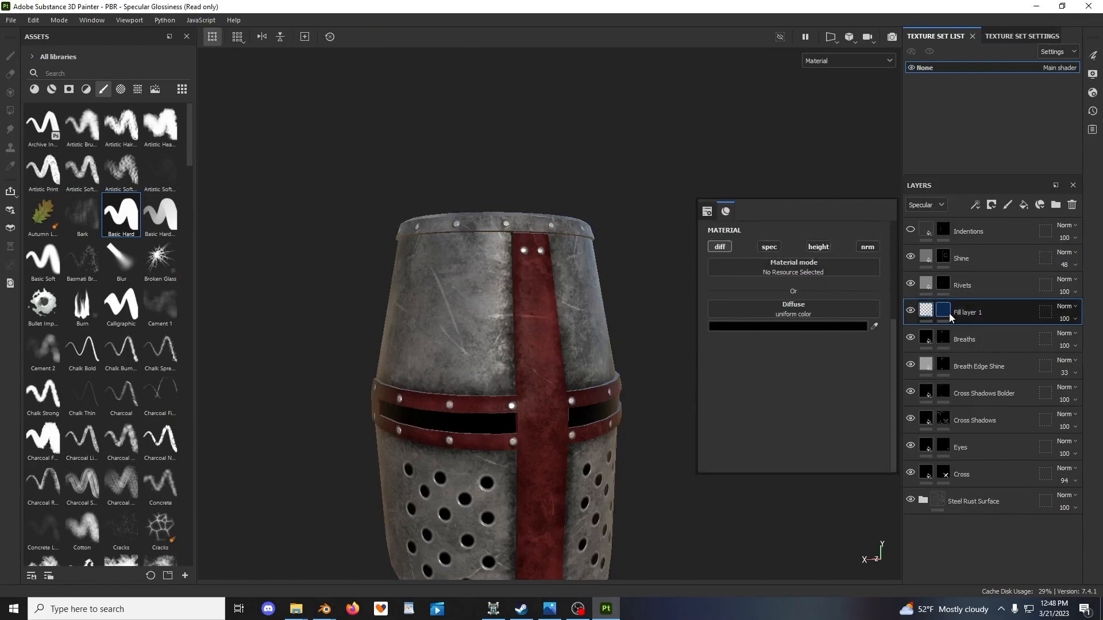
click(769, 247)
click(783, 370)
drag(827, 514, 812, 514)
click(716, 479)
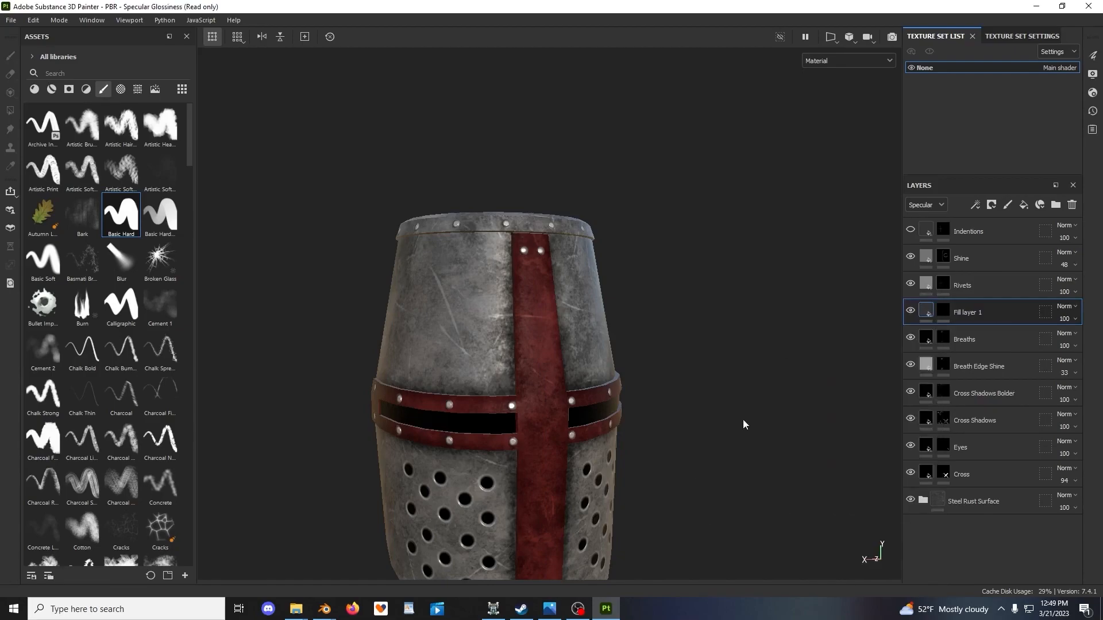
Select the fill layer's black mask, undo the test dab at the eye-slit rivets and set the brush size to 6.69
click(940, 315)
alt+drag(639, 281, 593, 292)
alt+middle_drag(594, 292, 638, 167)
alt+drag(560, 275, 593, 290)
scroll(583, 296, up, 2)
alt+drag(574, 235, 552, 256)
alt+middle_drag(552, 257, 531, 365)
mouse_move(532, 364)
alt+right_down()
mouse_move(556, 364)
mouse_move(545, 344)
alt+right_up()
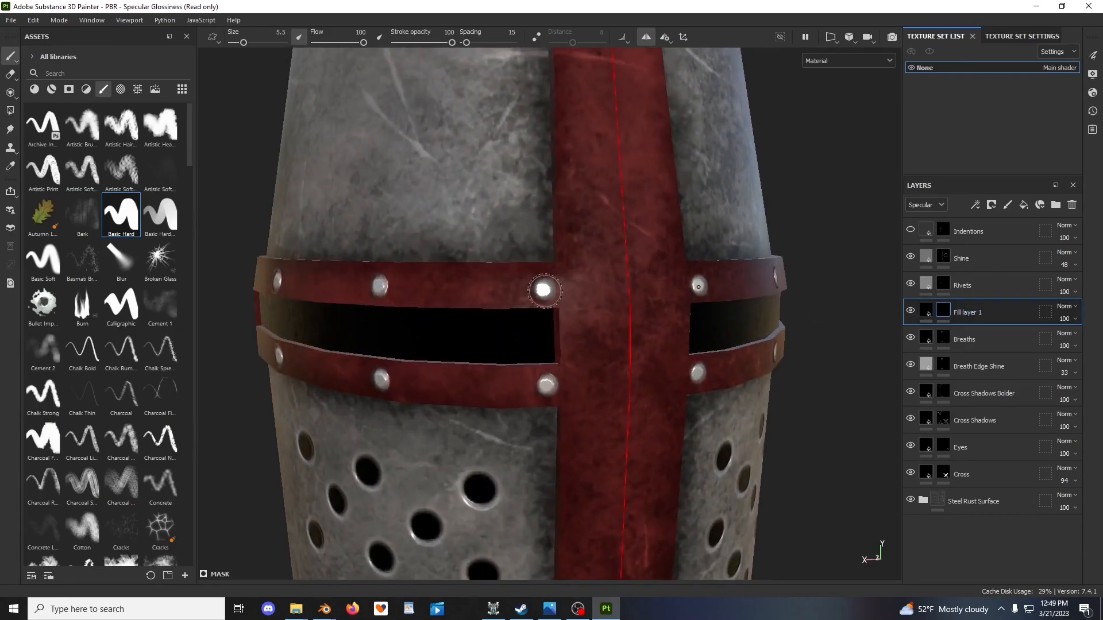
key(ctrl+z)
ctrl+right_drag(622, 313, 632, 315)
alt+drag(632, 315, 598, 320)
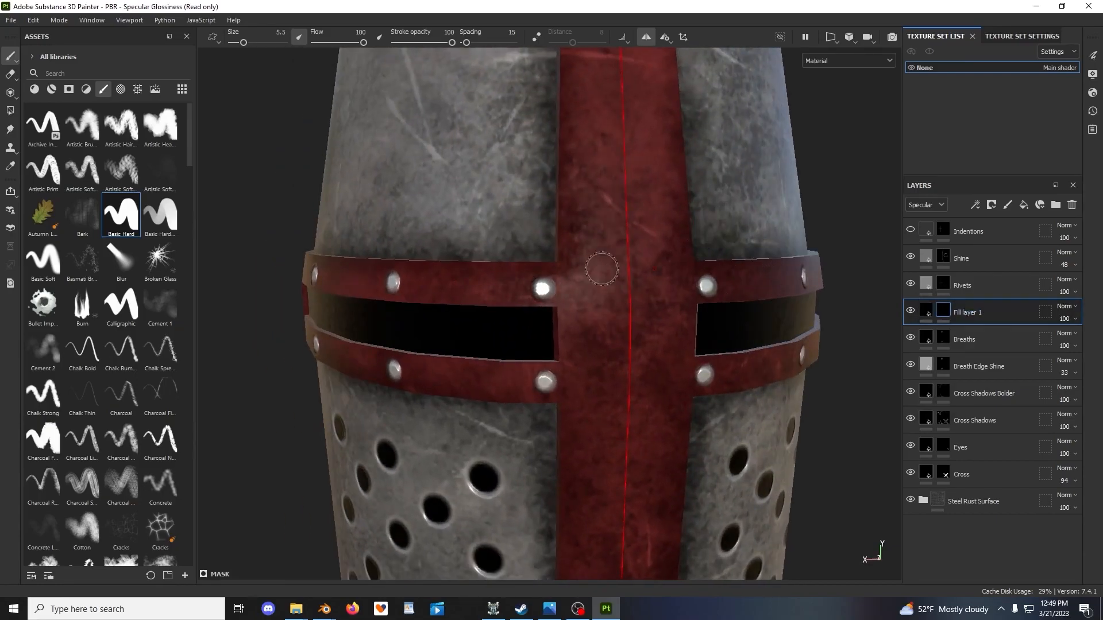
alt+drag(576, 270, 591, 269)
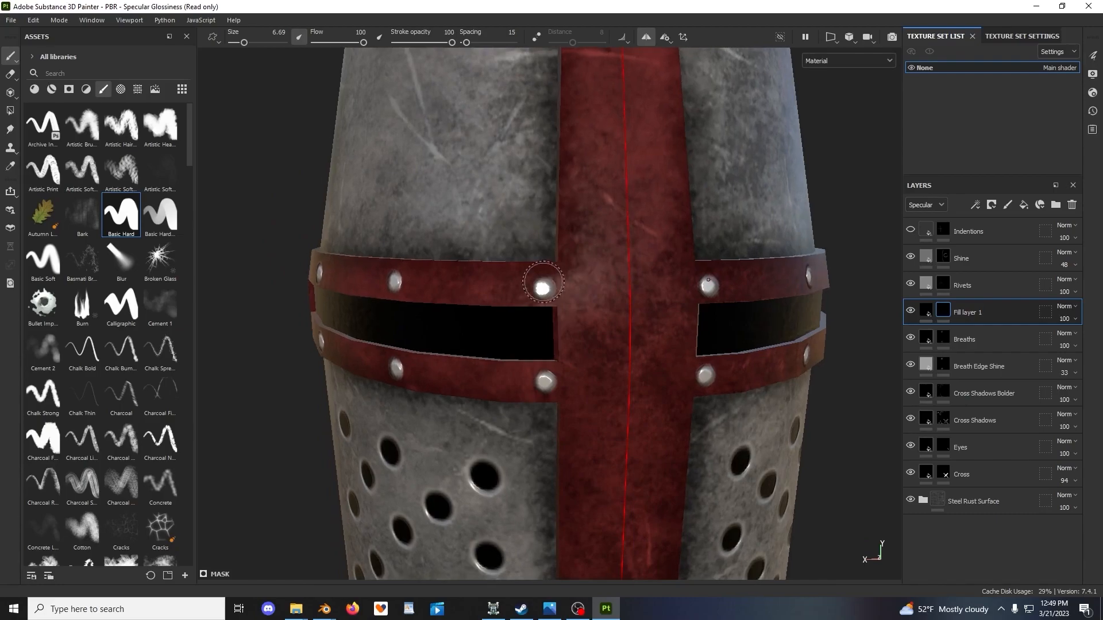
Display only the Diffuse channel and paint a dark ring in the mask around the upper eye-slit rivet beside the cross
click(857, 60)
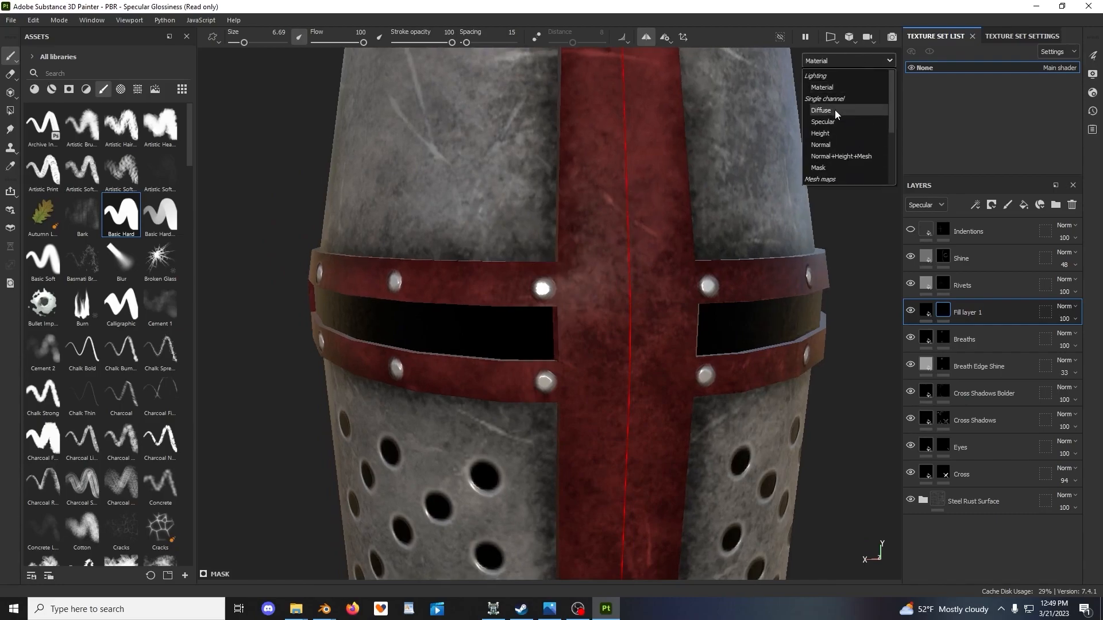
click(836, 109)
scroll(603, 256, up, 5)
click(606, 265)
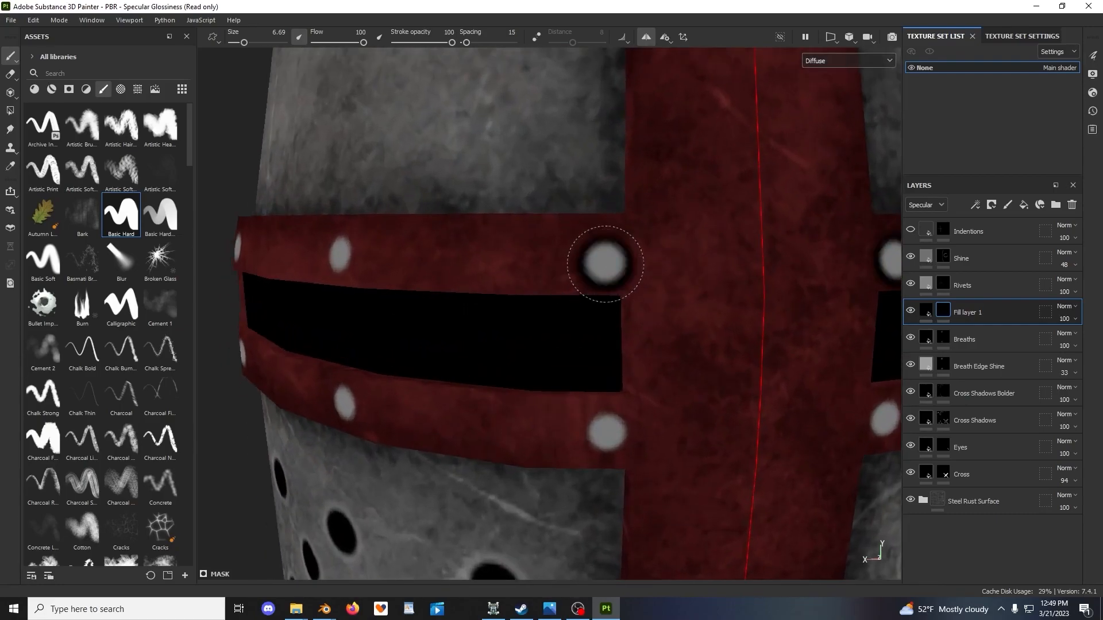
Paint dark rings around the remaining rivets along the red eye-slit band, working toward its end on the helmet's side
mouse_move(617, 370)
alt+mouse_down()
mouse_move(595, 355)
mouse_move(609, 308)
mouse_move(645, 295)
mouse_move(684, 305)
alt+mouse_up()
scroll(609, 309, up, 2)
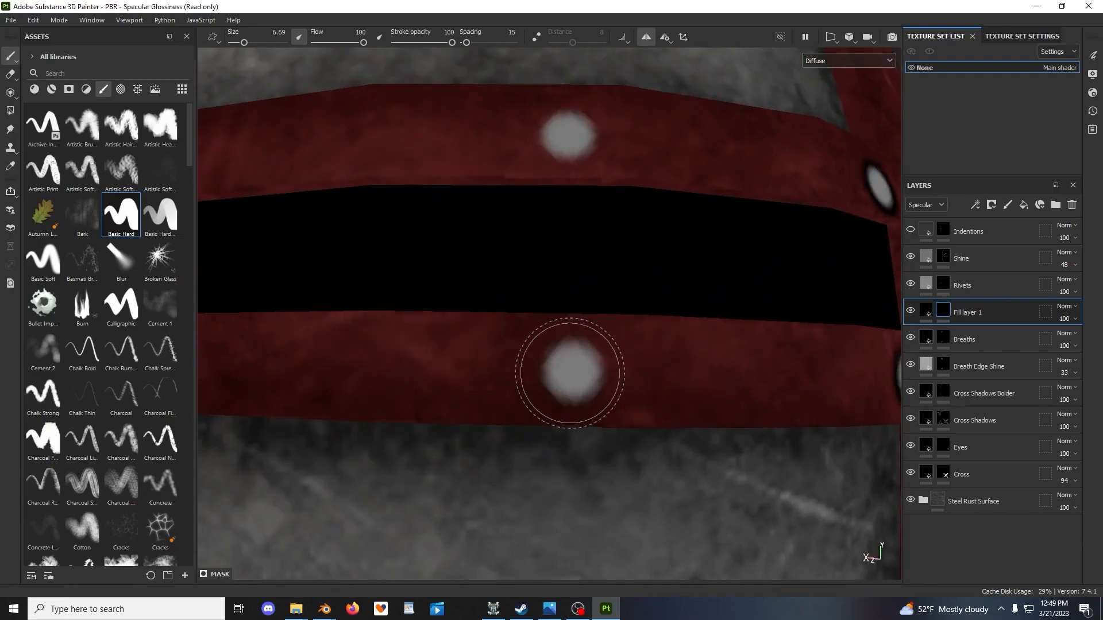
alt+drag(633, 239, 603, 343)
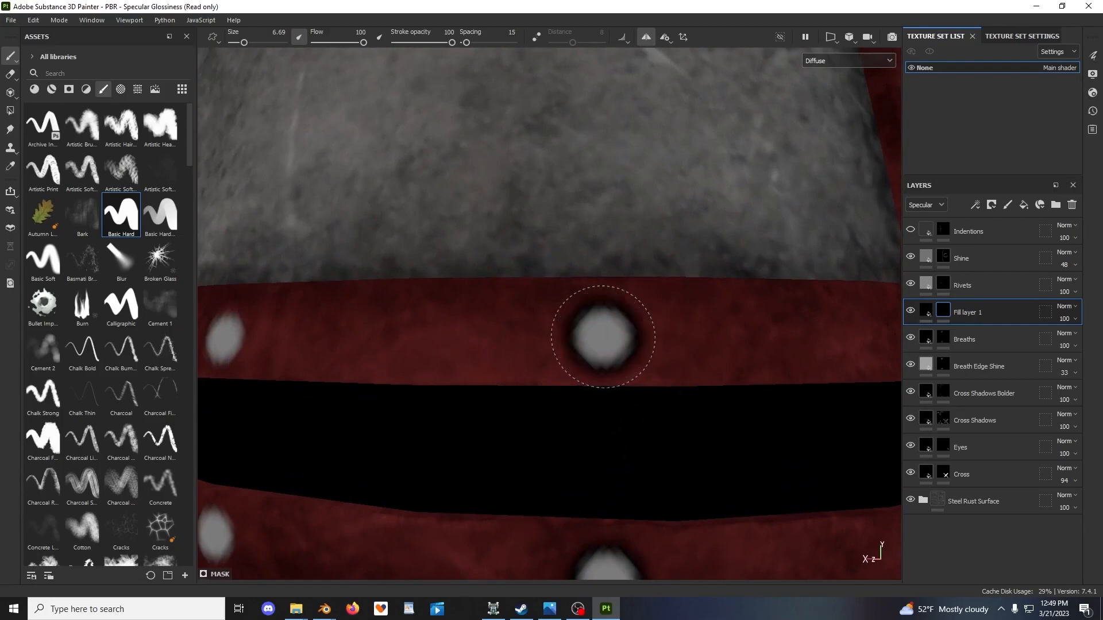
mouse_move(463, 413)
alt+mouse_down()
mouse_move(613, 399)
mouse_move(579, 355)
alt+mouse_up()
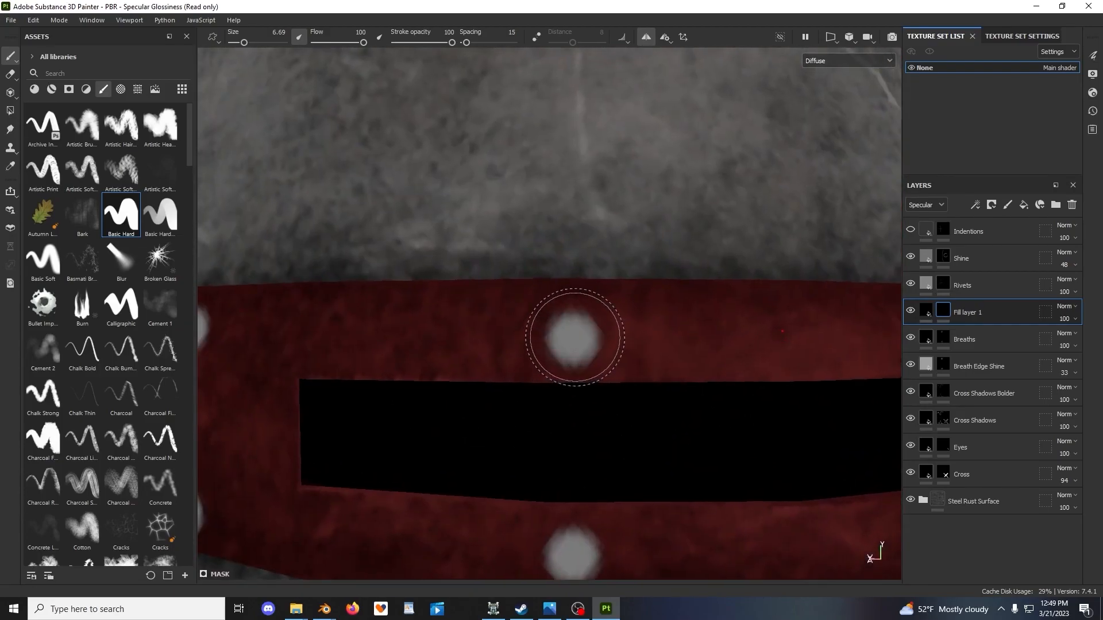
mouse_move(581, 345)
alt+mouse_down()
mouse_move(630, 370)
mouse_move(529, 401)
mouse_move(446, 381)
mouse_move(654, 435)
mouse_move(602, 337)
alt+mouse_up()
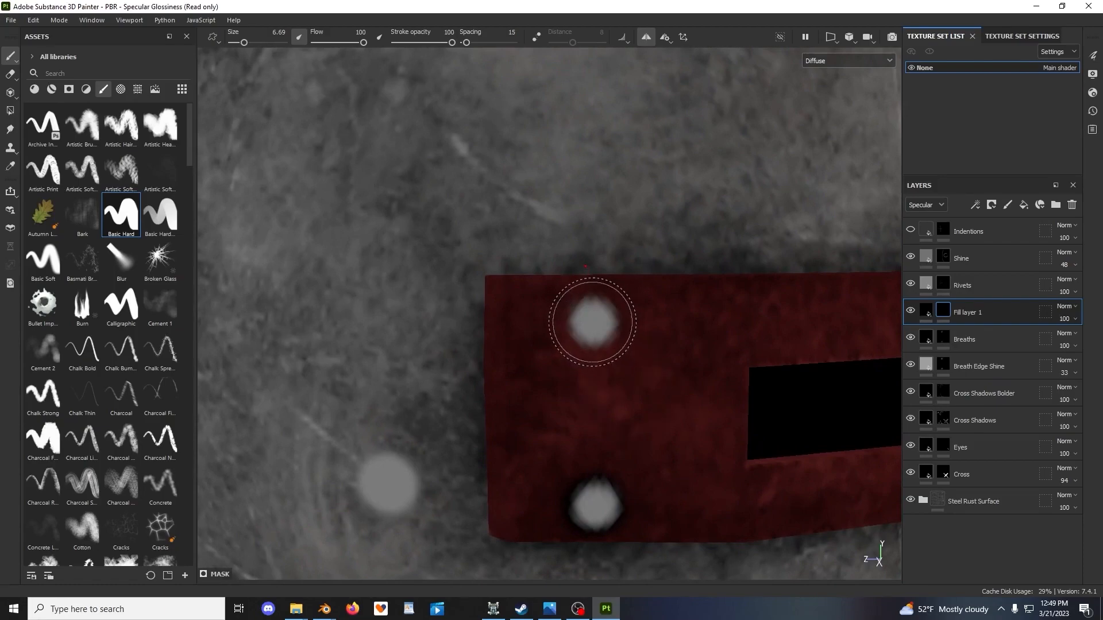
Paint mirrored dark rings around the two rivets at the top of the red cross
scroll(643, 391, down, 5)
alt+drag(699, 414, 561, 384)
scroll(709, 415, down, 5)
alt+middle_drag(796, 386, 566, 401)
scroll(566, 401, up, 10)
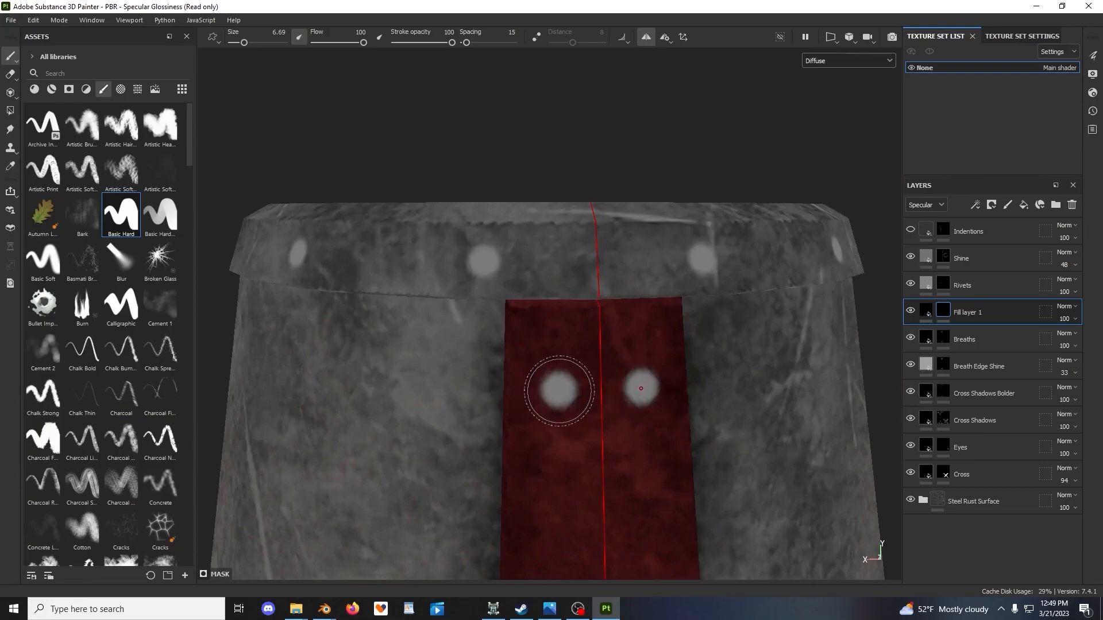
alt+drag(583, 436, 551, 398)
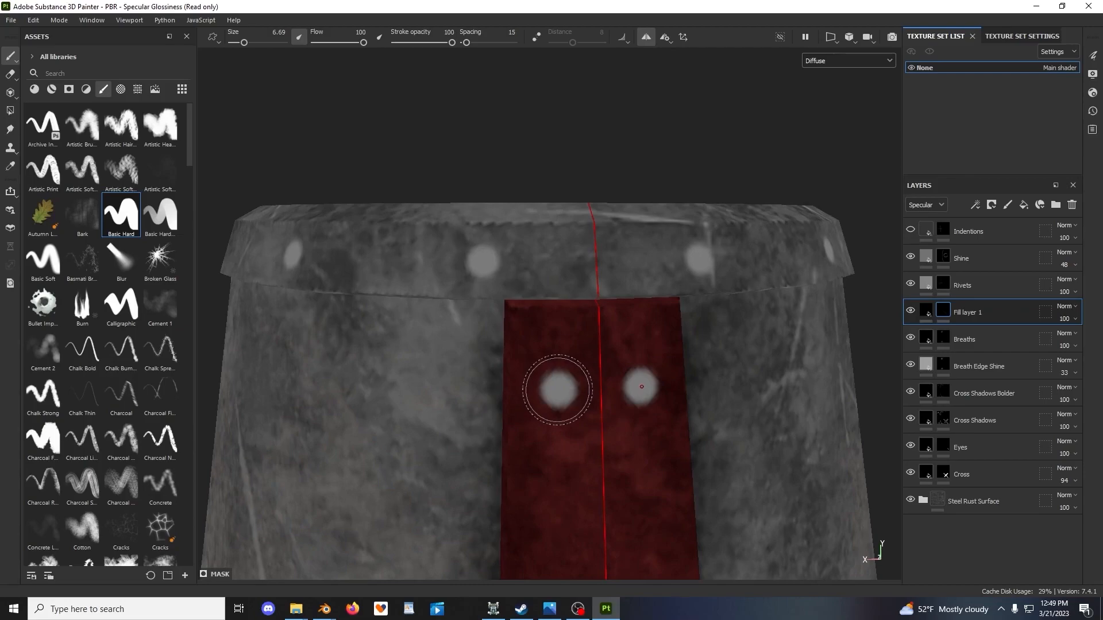
Paint mirrored dark rings around the two rivets at the bottom end of the red cross
scroll(628, 414, down, 5)
alt+middle_drag(627, 437, 628, 300)
alt+middle_drag(607, 397, 600, 308)
scroll(589, 336, up, 6)
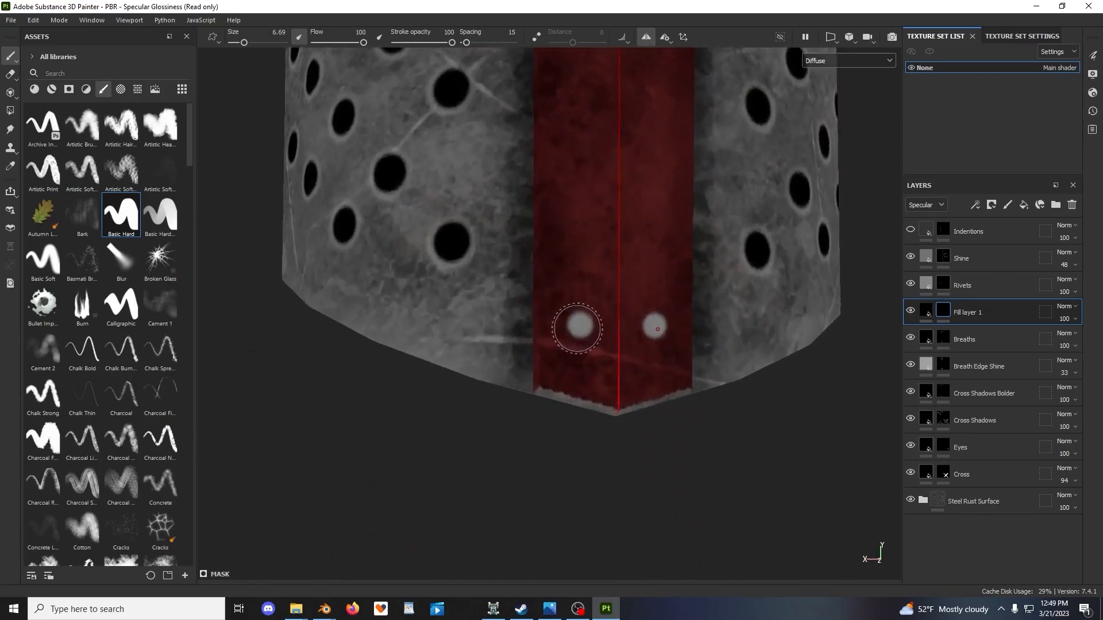
scroll(580, 322, down, 8)
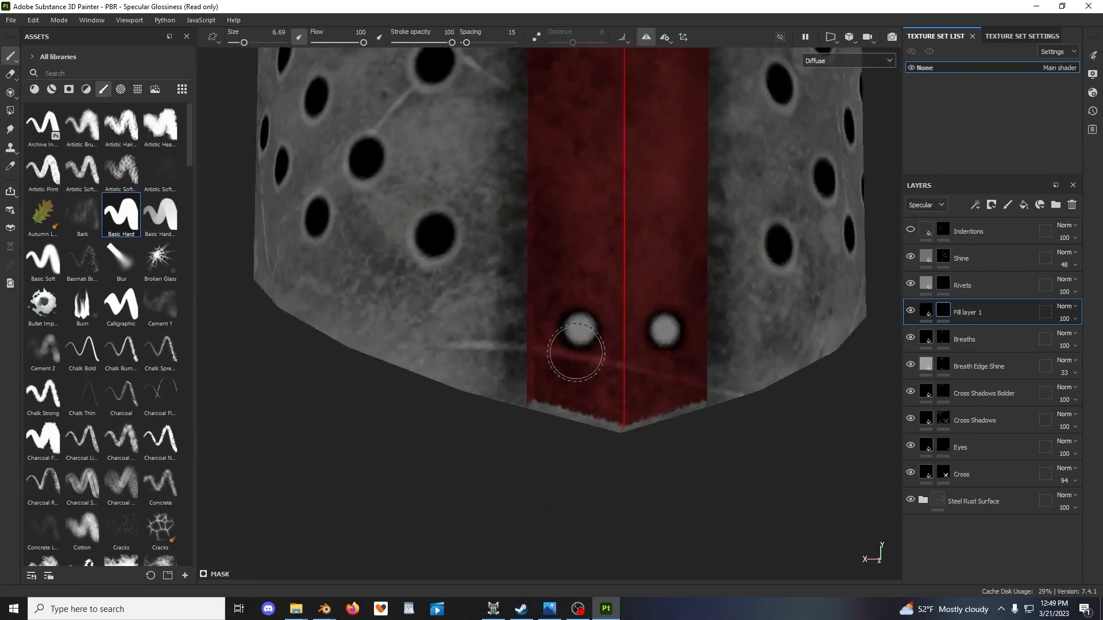
Paint dark rings around the rivets on the helmet's top rim along the front and side
alt+middle_drag(541, 312, 543, 494)
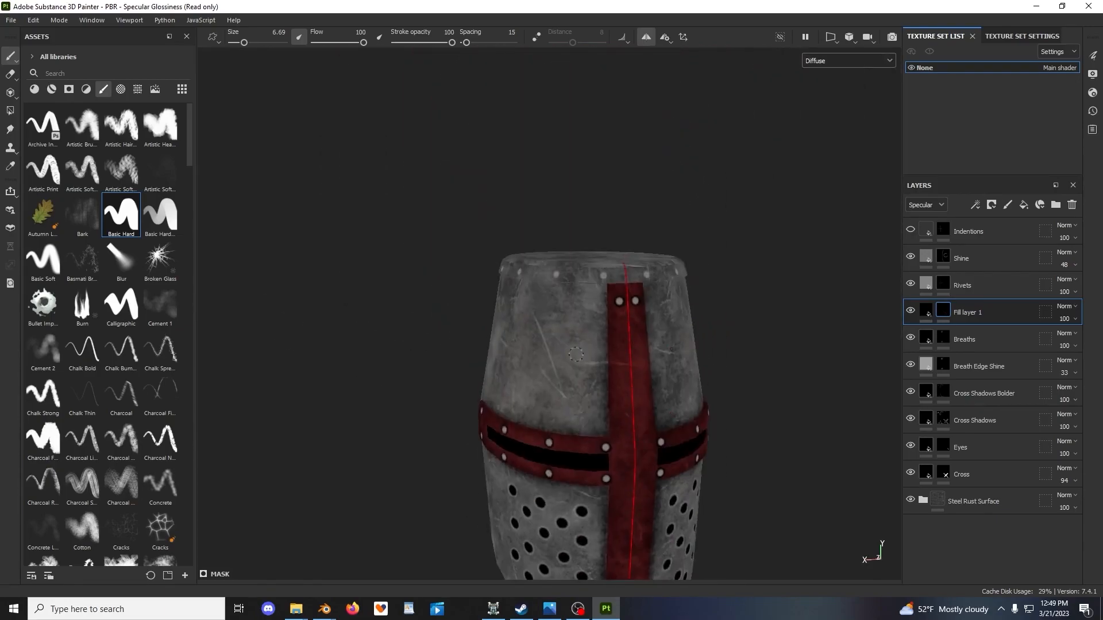
scroll(606, 336, up, 6)
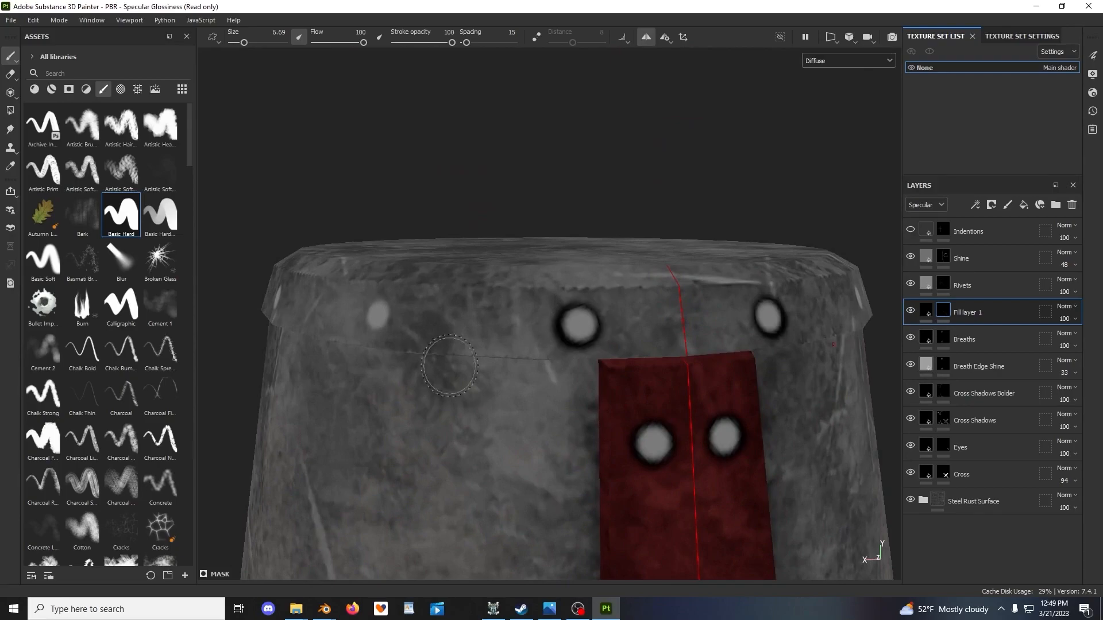
alt+drag(580, 326, 566, 348)
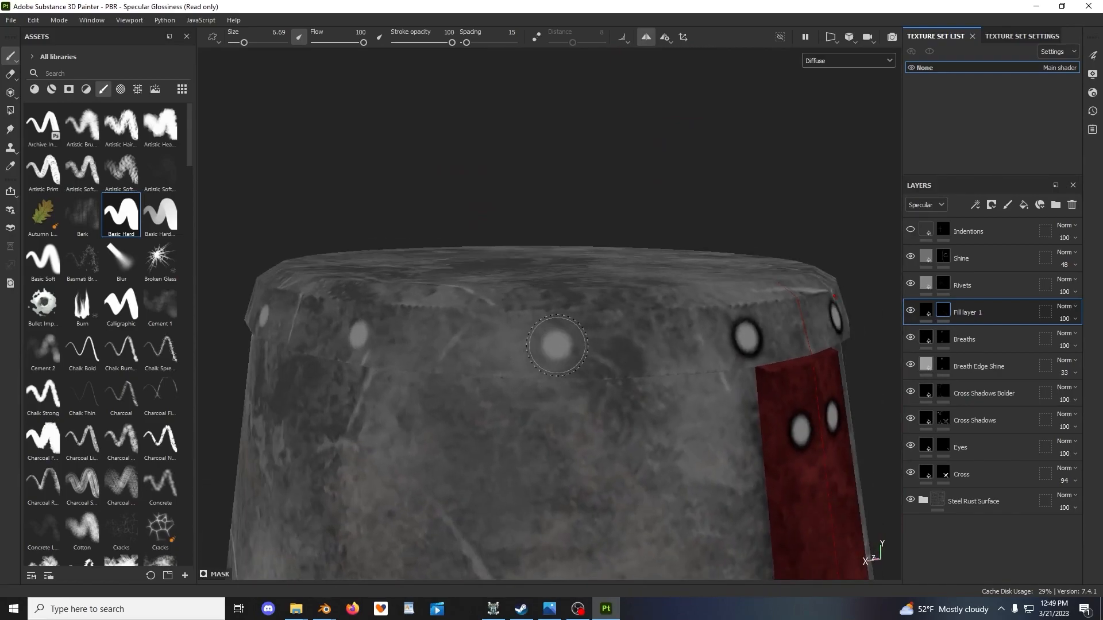
alt+drag(448, 377, 618, 376)
scroll(614, 374, up, 2)
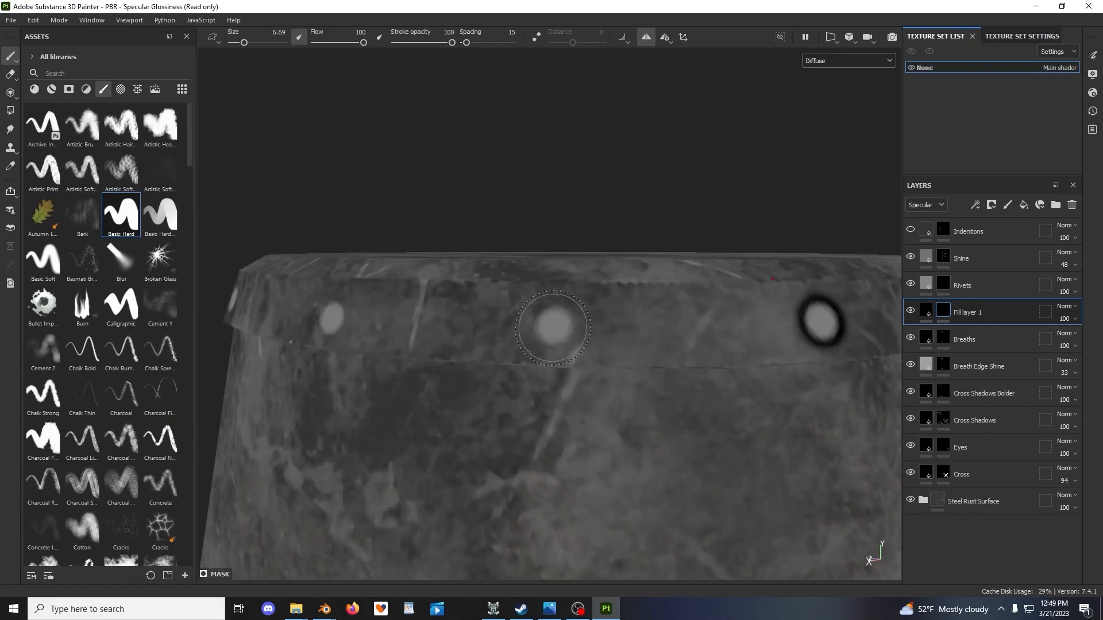
alt+drag(555, 328, 730, 358)
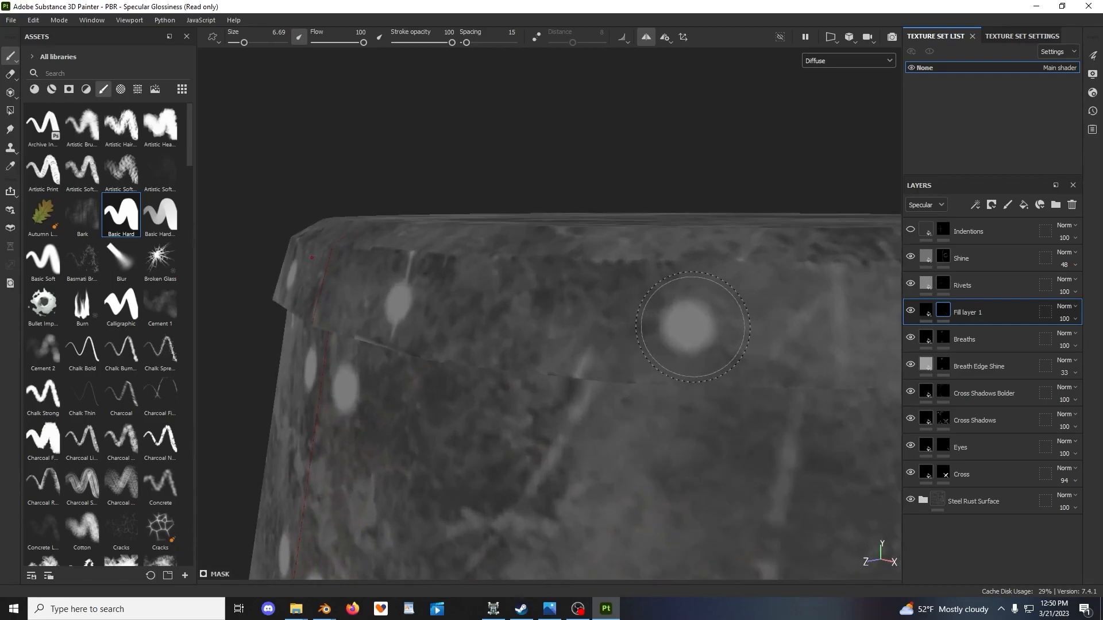
Ring the top-rim rivets on the helmet's rear side, undoing and redoing a dab to center it
click(687, 328)
scroll(687, 329, down, 3)
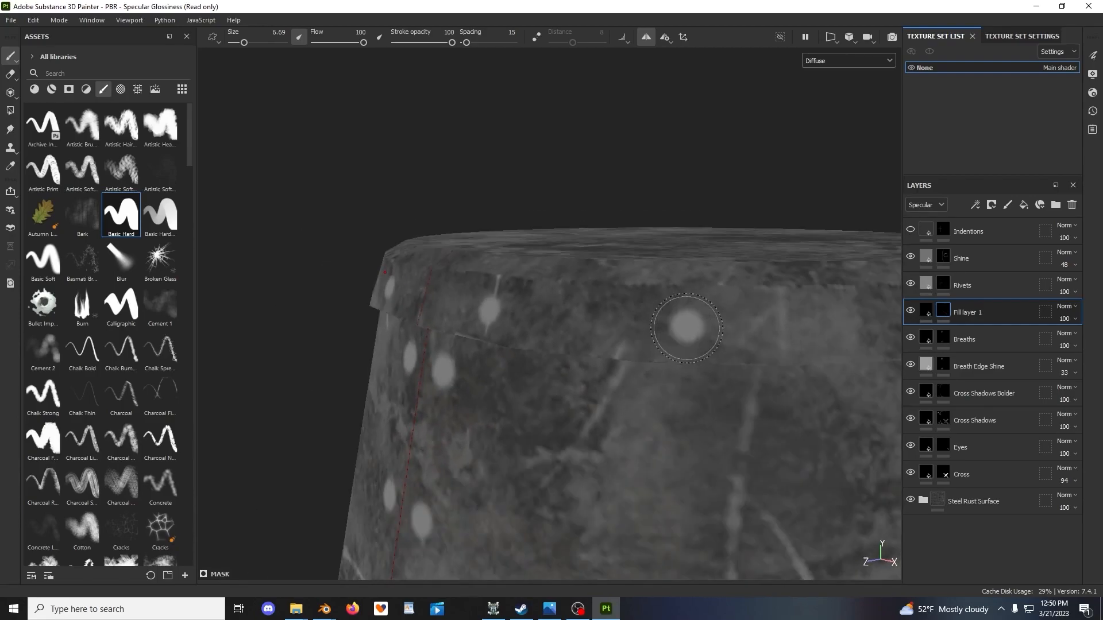
scroll(640, 370, down, 2)
alt+drag(641, 370, 598, 402)
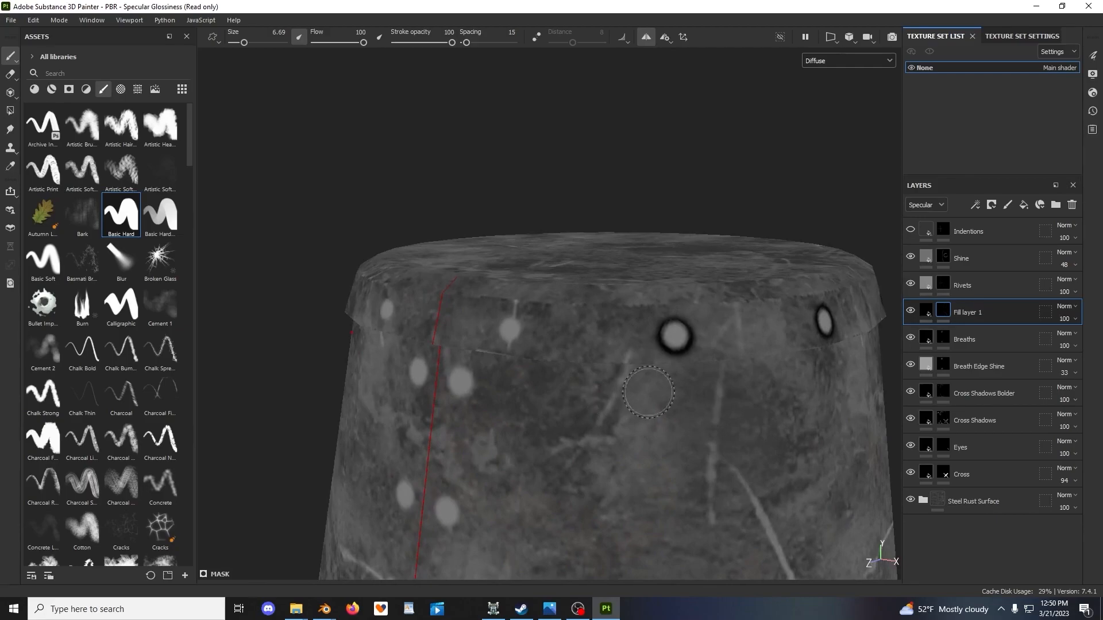
key(ctrl+z)
alt+drag(696, 380, 691, 362)
alt+middle_drag(691, 362, 622, 355)
scroll(622, 354, up, 3)
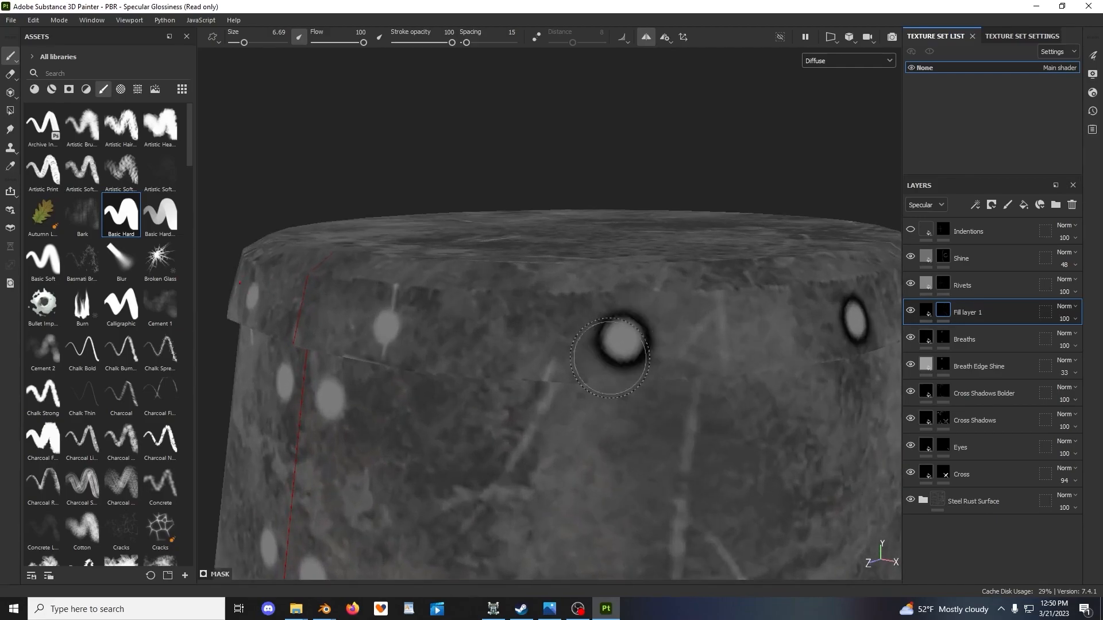
Ring the pair of top-rim rivets nearest the back seam, redoing the dab until it is centered
alt+drag(557, 411, 708, 406)
alt+middle_drag(708, 406, 624, 345)
scroll(623, 344, up, 3)
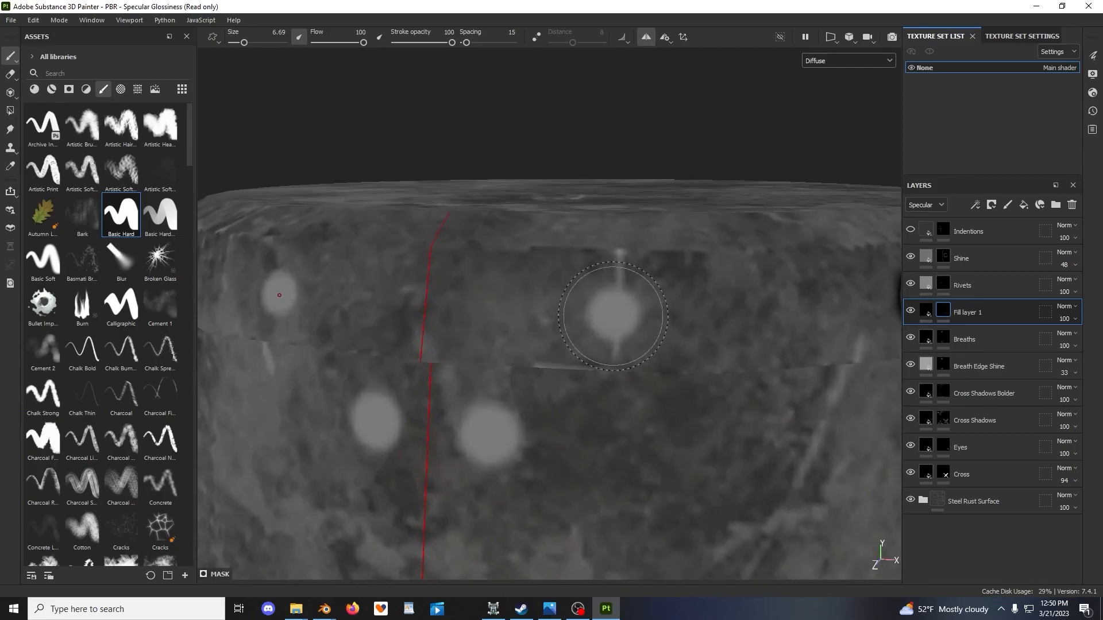
click(613, 315)
scroll(605, 371, down, 2)
key(ctrl+z)
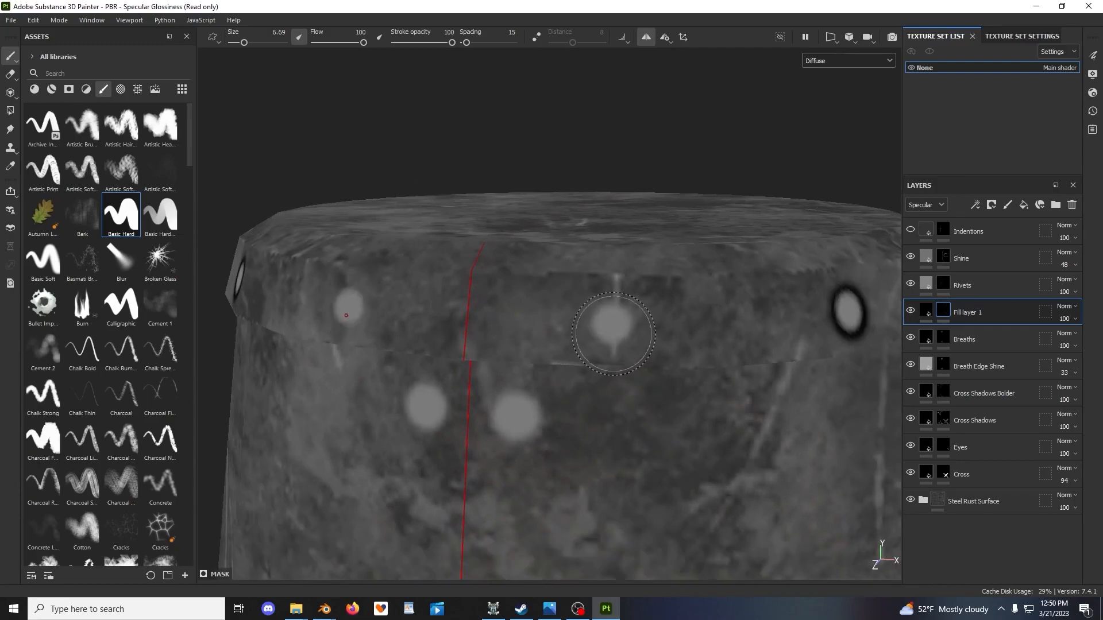
click(614, 322)
key(ctrl+z)
click(611, 324)
Enlarge the brush to 8.45 and paint dark rings around the two uppermost rivet pairs on the back seam
alt+drag(651, 373, 655, 347)
scroll(655, 348, up, 2)
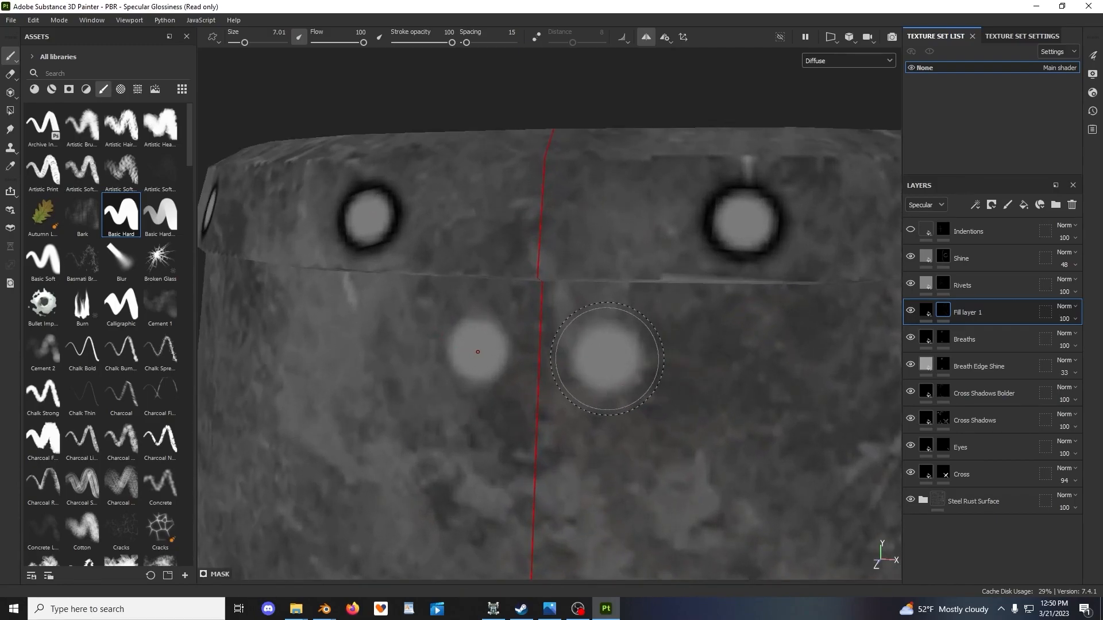
click(607, 359)
scroll(607, 359, down, 3)
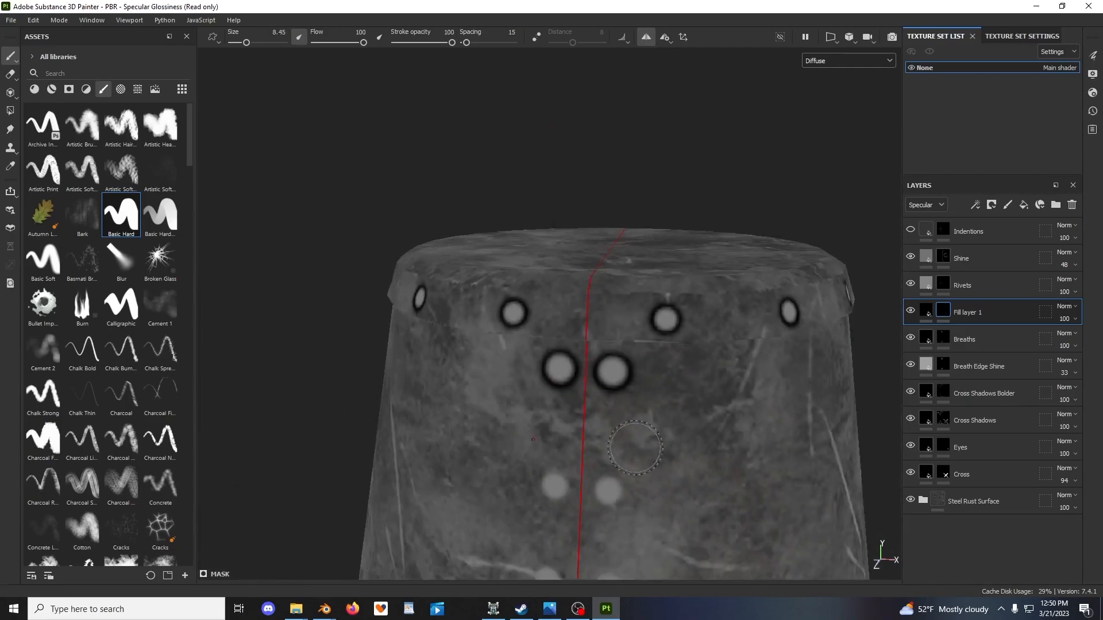
scroll(630, 313, up, 3)
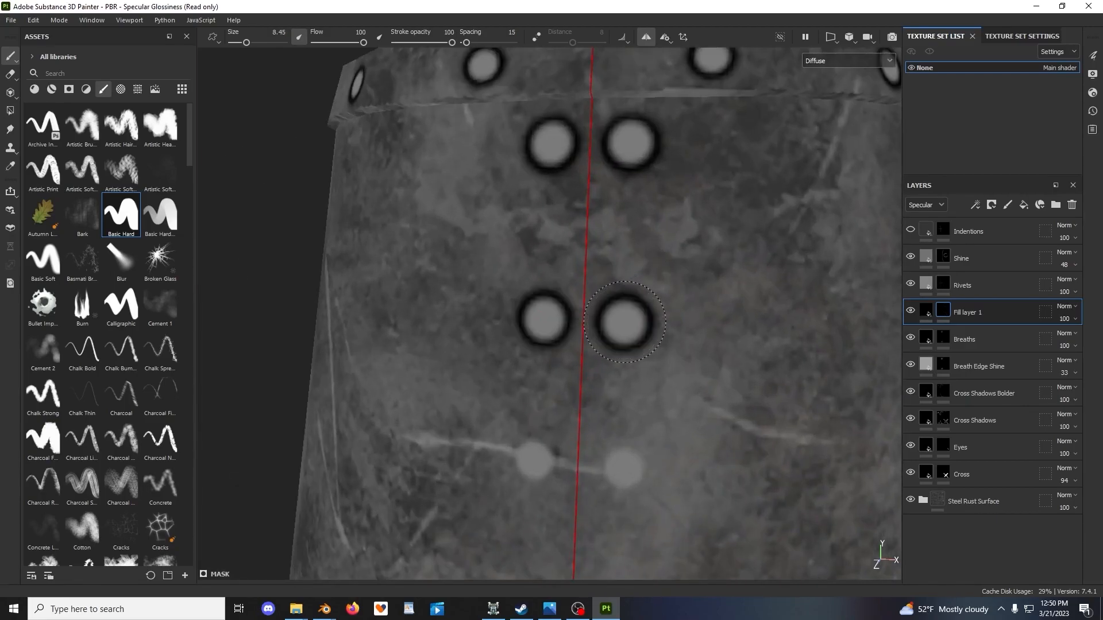
Paint dark rings around the third rivet pair down the back seam, undoing the first off-center dab
alt+drag(686, 414, 697, 403)
alt+middle_drag(697, 403, 697, 312)
click(626, 378)
key(ctrl+z)
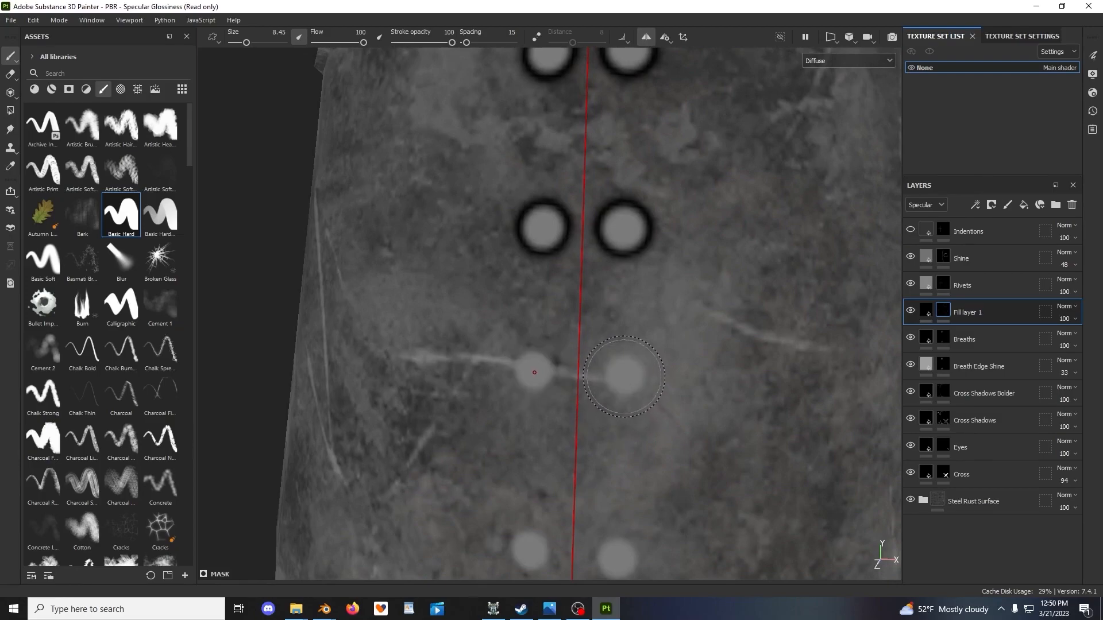
click(625, 375)
Paint mirrored dark rings around the fourth and fifth rivet pairs down the back seam
scroll(625, 375, down, 3)
scroll(632, 307, up, 3)
scroll(631, 307, up, 1)
click(586, 401)
scroll(584, 404, down, 3)
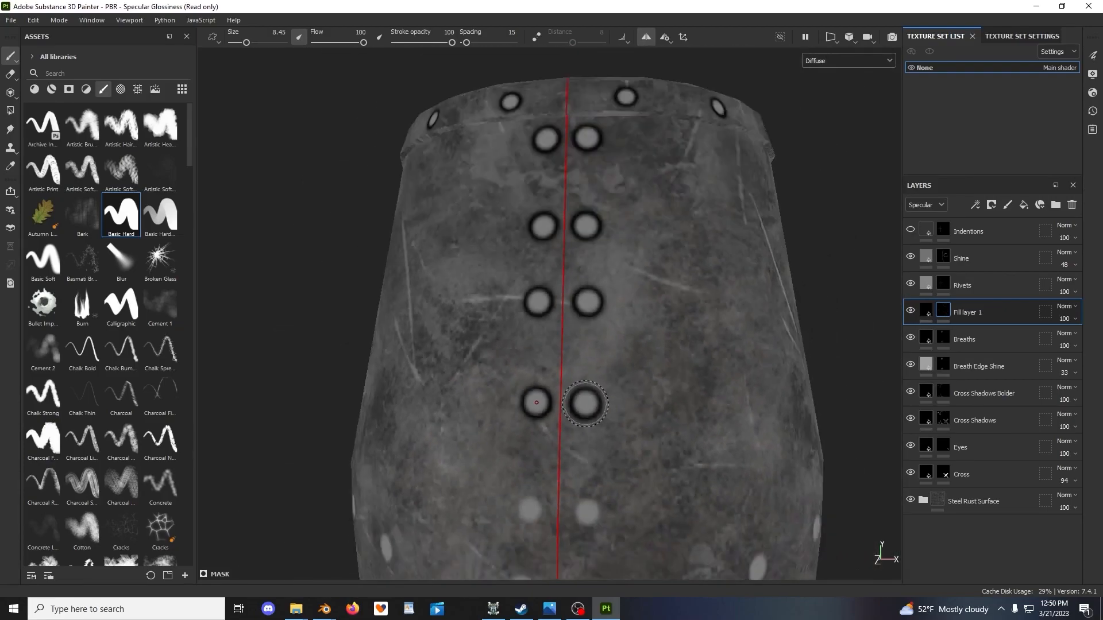
scroll(611, 312, up, 3)
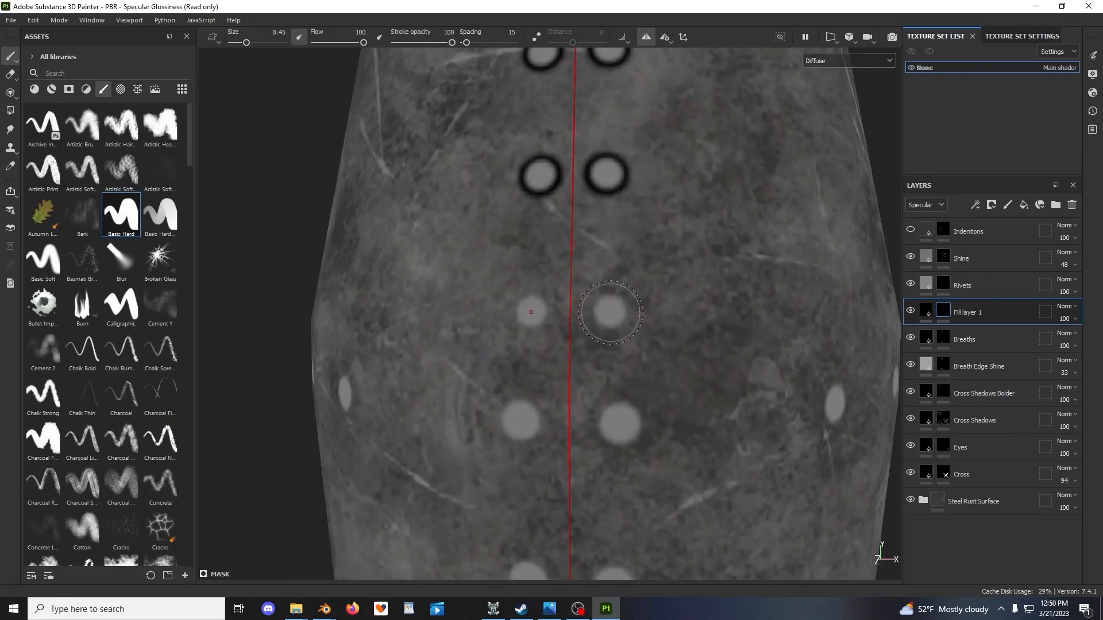
click(609, 313)
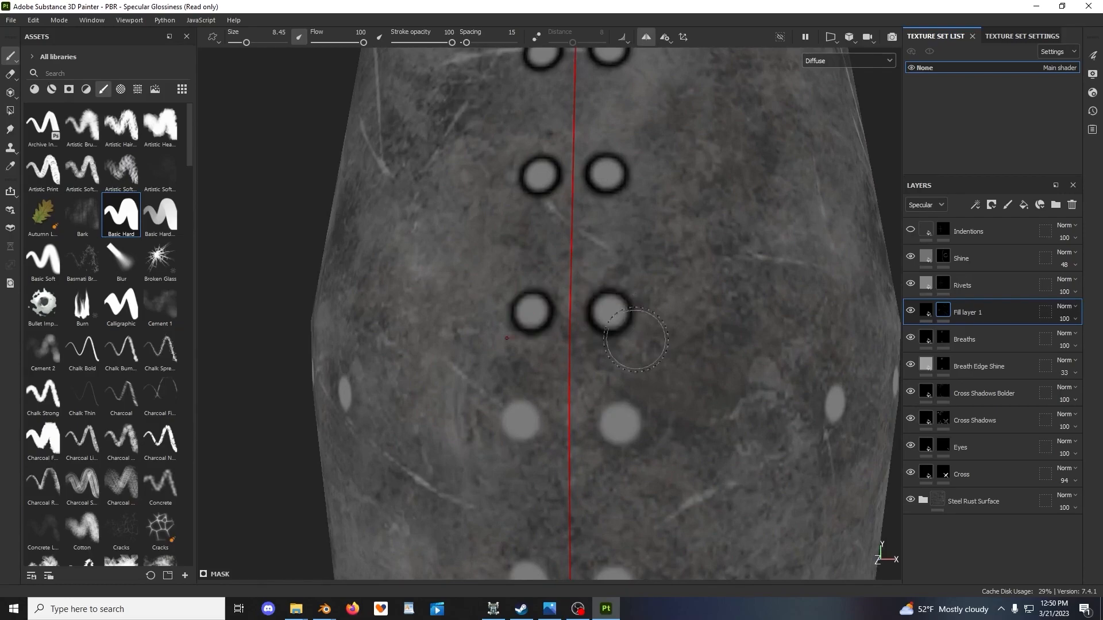
Enlarge the brush to 12.02 through repeated test dabs and ring the larger sixth rivet pair on the back seam
alt+middle_drag(667, 425, 625, 298)
scroll(600, 300, up, 1)
click(574, 278)
key(ctrl+z)
ctrl+right_drag(574, 277, 582, 277)
click(574, 277)
key(ctrl+z)
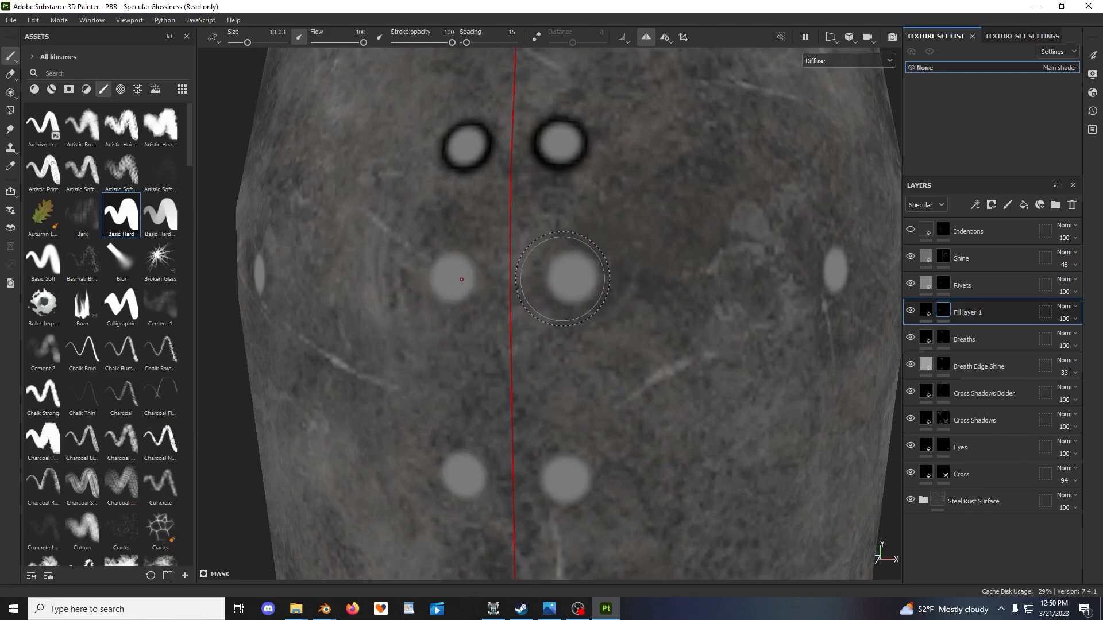
click(565, 278)
key(ctrl+z)
ctrl+right_drag(565, 279, 574, 278)
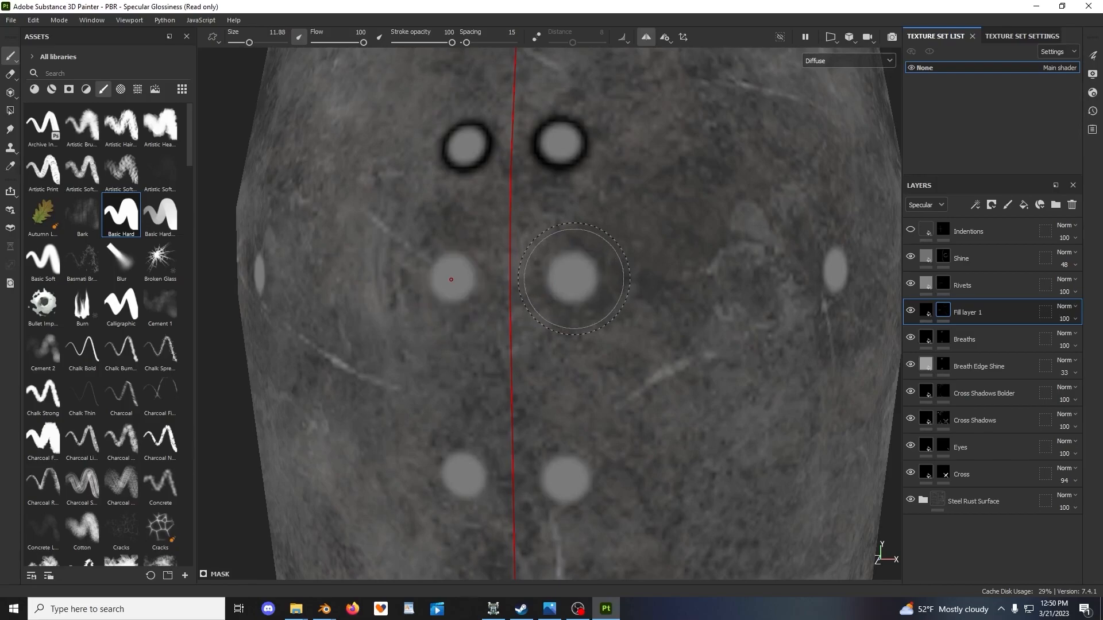
click(573, 278)
key(ctrl+z)
alt+drag(572, 279, 610, 321)
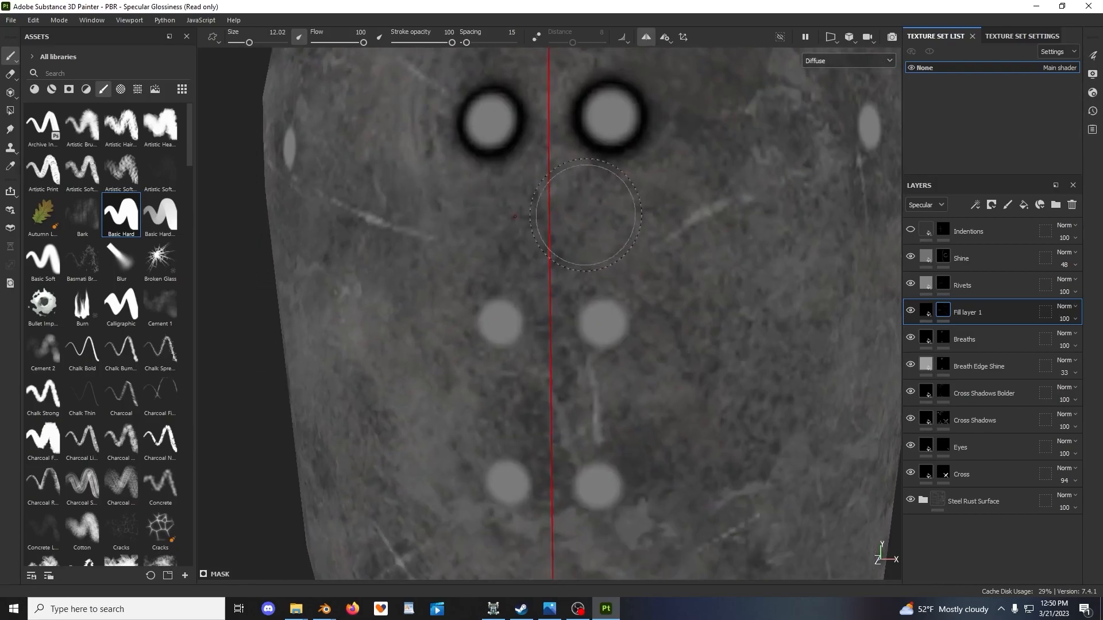
Paint mirrored dark rings around the seventh and eighth rivet pairs down the back seam, undoing off-center dabs
click(603, 324)
key(ctrl+z)
click(604, 323)
key(ctrl+z)
alt+drag(603, 323, 555, 192)
click(598, 285)
Paint a centered dark ring around the lowest rivet pair on the back seam, undoing and repeating misaligned dabs
click(578, 335)
key(ctrl+z)
click(579, 331)
key(ctrl+z)
click(580, 333)
key(ctrl+z)
click(579, 335)
key(ctrl+z)
click(579, 333)
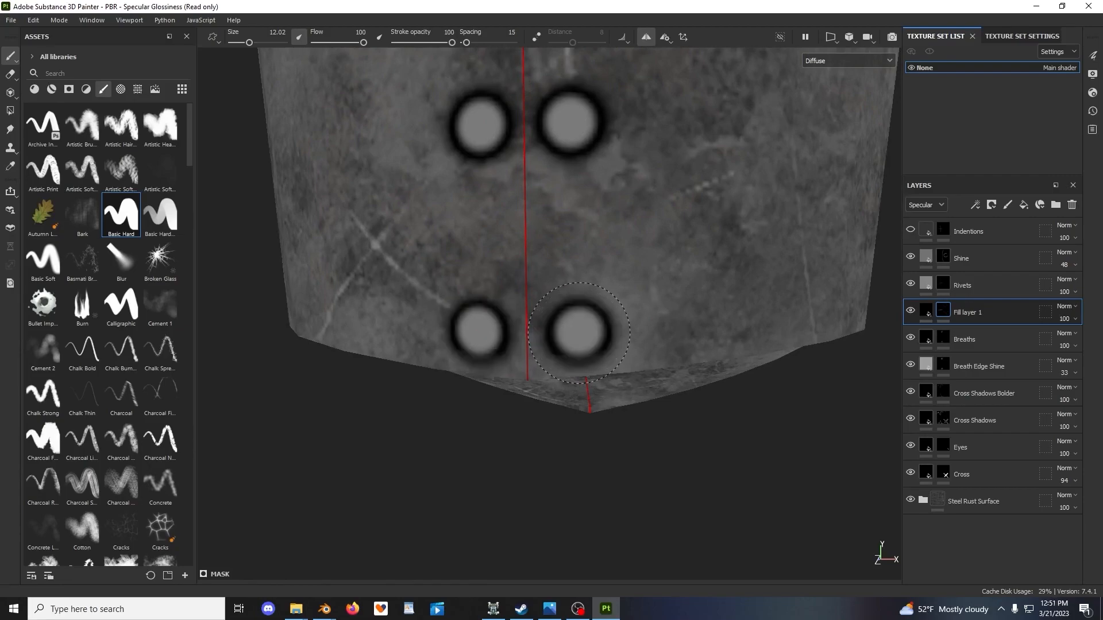
Move the Shine layer directly below Fill layer 1 in the layer stack
scroll(675, 251, down, 2)
alt+drag(712, 233, 609, 233)
alt+middle_drag(609, 232, 552, 349)
alt+drag(551, 350, 505, 316)
mouse_move(585, 247)
alt+mouse_down()
mouse_move(613, 208)
mouse_move(581, 237)
alt+mouse_up()
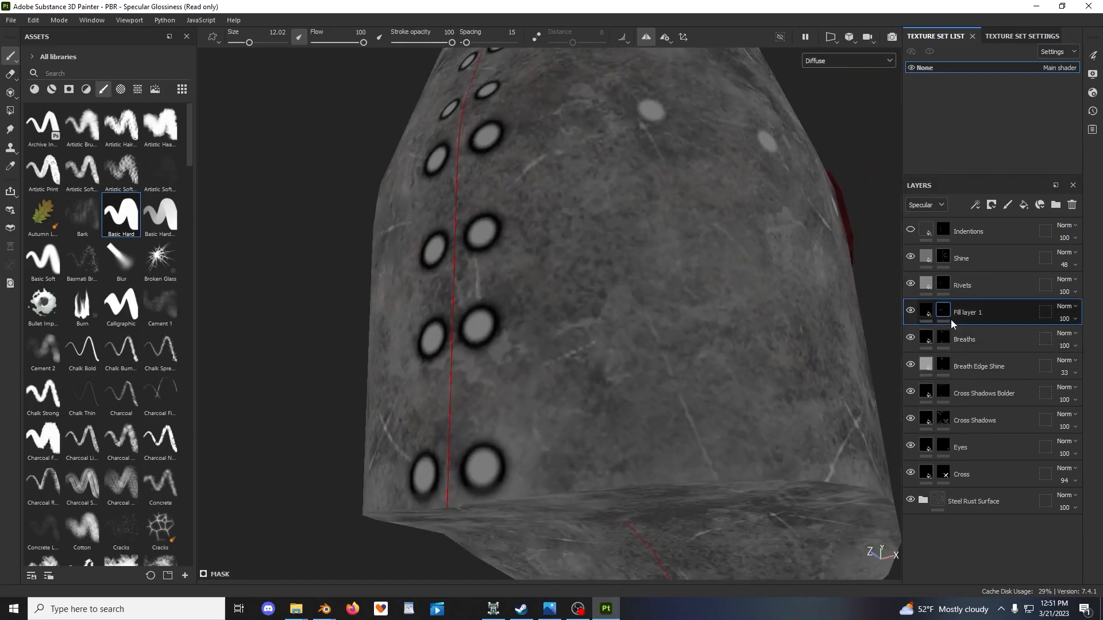
click(922, 263)
alt+drag(665, 389, 571, 494)
scroll(571, 494, up, 4)
alt+middle_drag(571, 494, 671, 439)
scroll(671, 439, down, 3)
alt+drag(671, 439, 661, 420)
drag(929, 262, 930, 322)
alt+drag(632, 344, 563, 367)
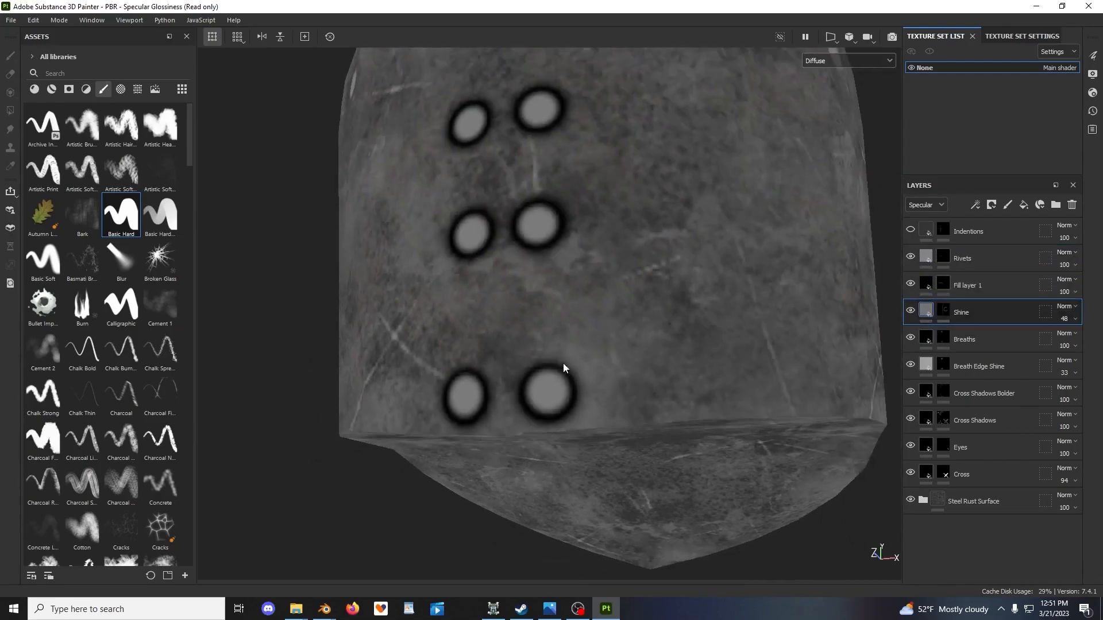
Activate Fill layer 1's mask and paint dark rings around the two side rivets nearest the back seam
click(945, 255)
click(947, 282)
scroll(464, 299, down, 3)
alt+drag(678, 310, 595, 352)
alt+middle_drag(595, 352, 598, 454)
scroll(550, 259, up, 4)
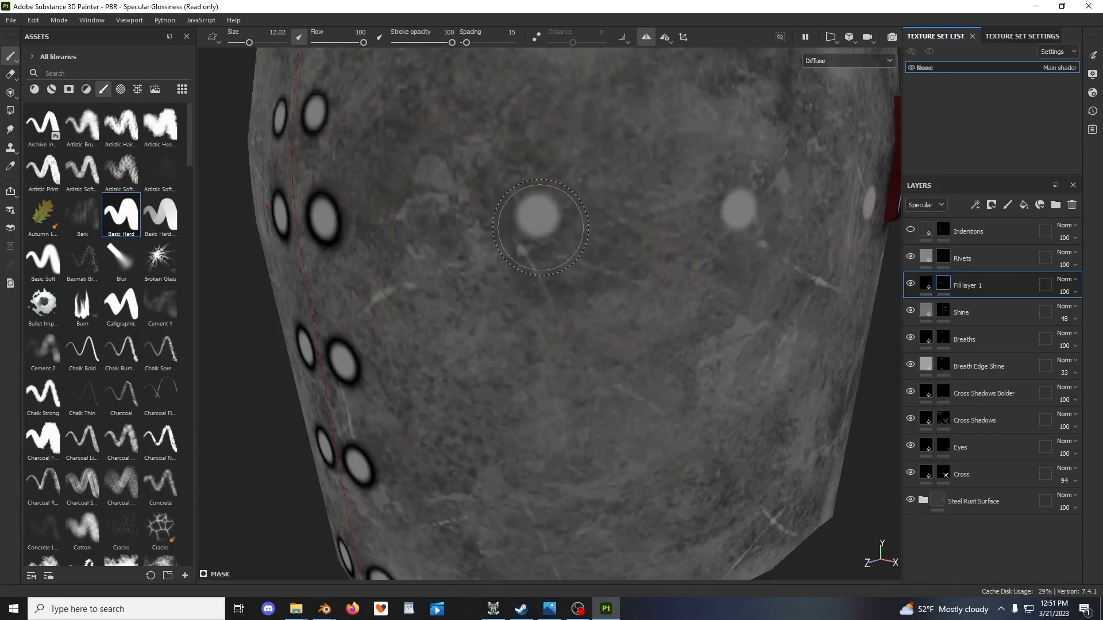
click(534, 215)
key(ctrl+z)
click(535, 216)
key(ctrl+z)
click(536, 216)
alt+drag(535, 215, 519, 331)
click(531, 278)
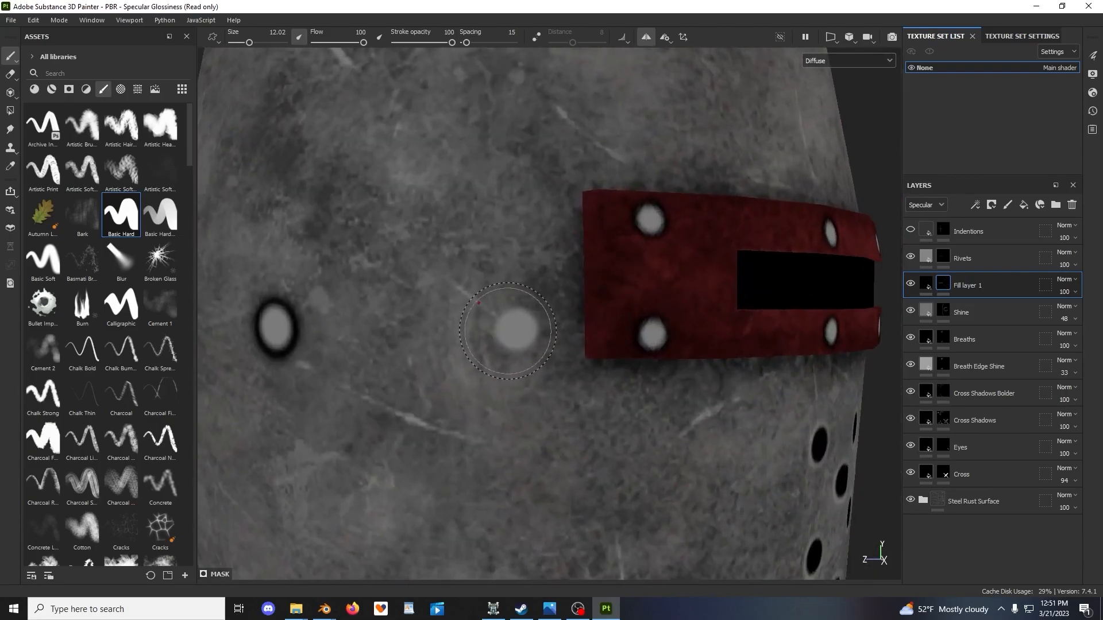
Ring the side rivet beside the red eye band, undoing off-center dabs, and frame the whole helmet
click(519, 332)
key(ctrl+z)
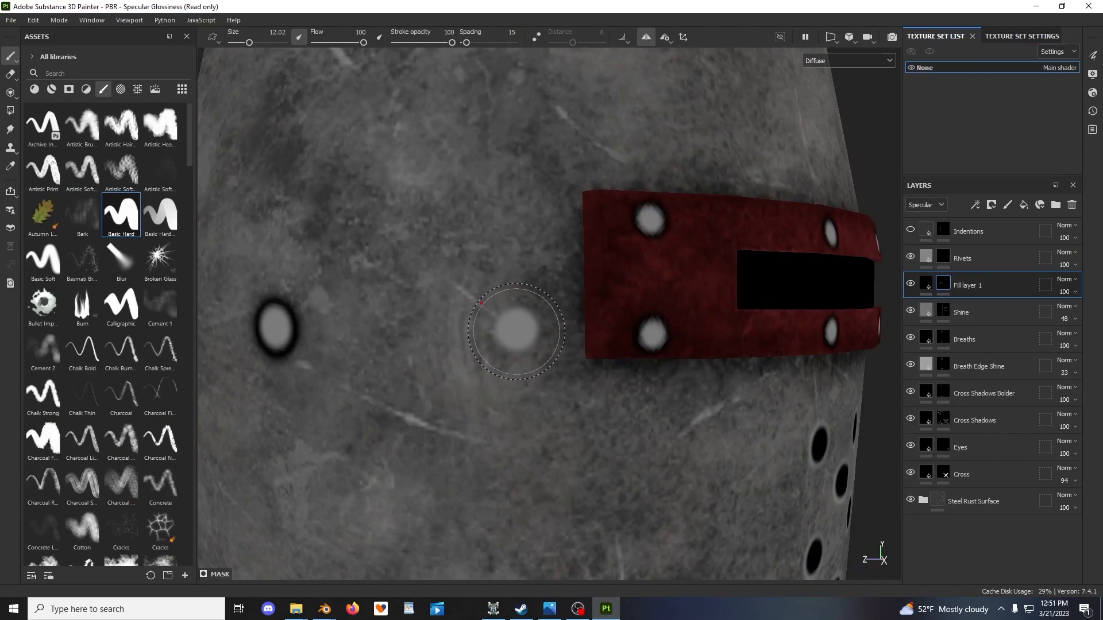
click(517, 332)
key(ctrl+z)
key(f)
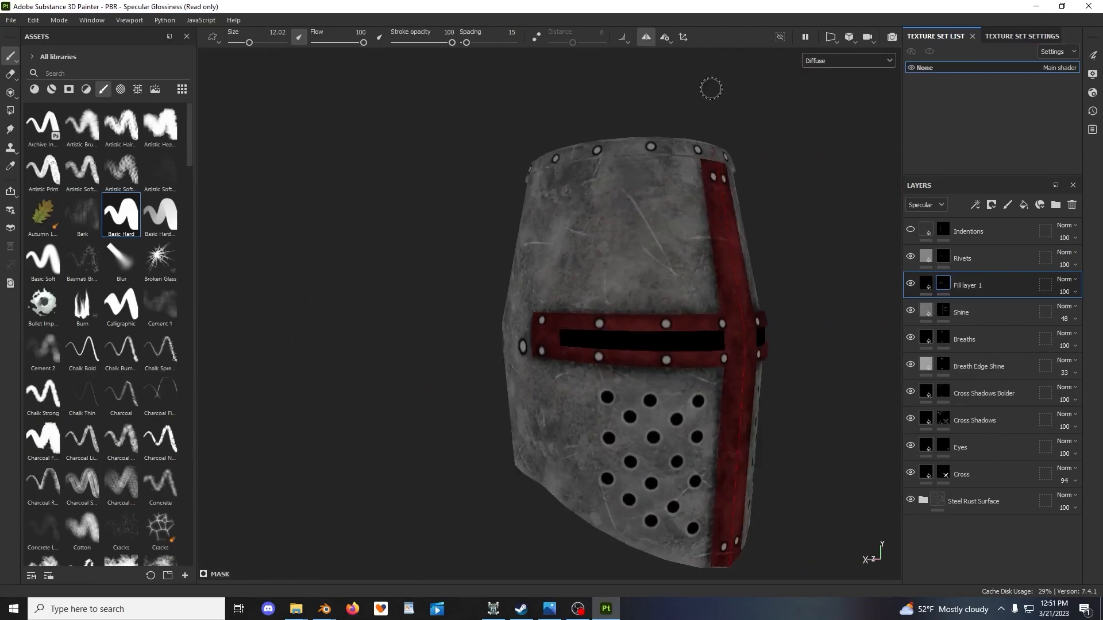
Display the full material, show the layers' diffuse channel settings, and lower Fill layer 1's opacity to 88
click(848, 60)
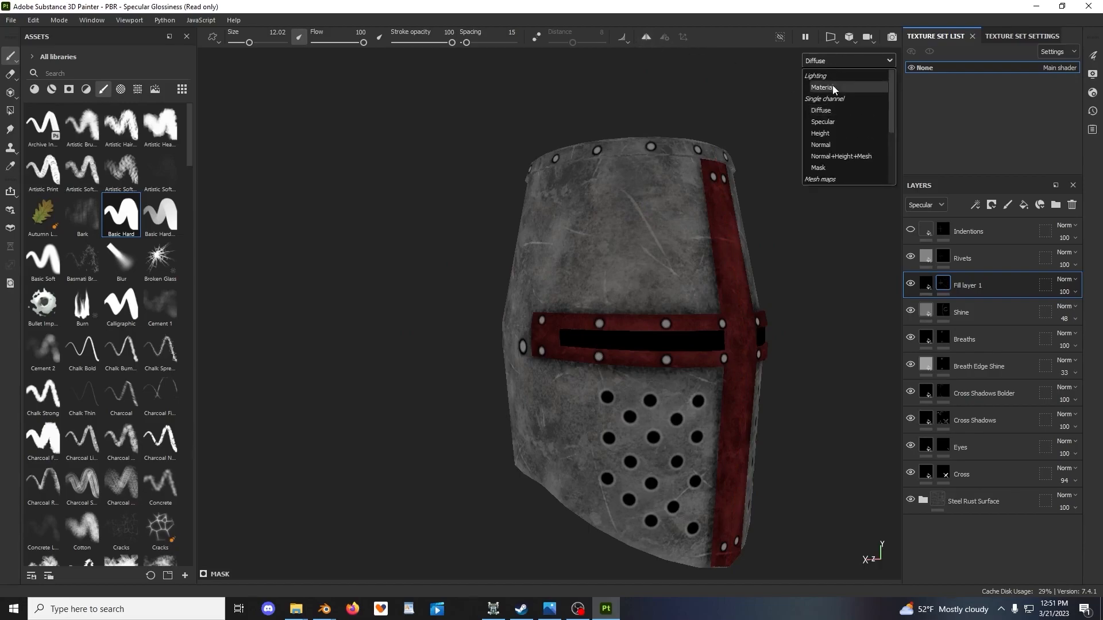
click(832, 84)
key(f)
alt+drag(808, 367, 627, 396)
alt+drag(633, 387, 721, 399)
scroll(741, 407, up, 4)
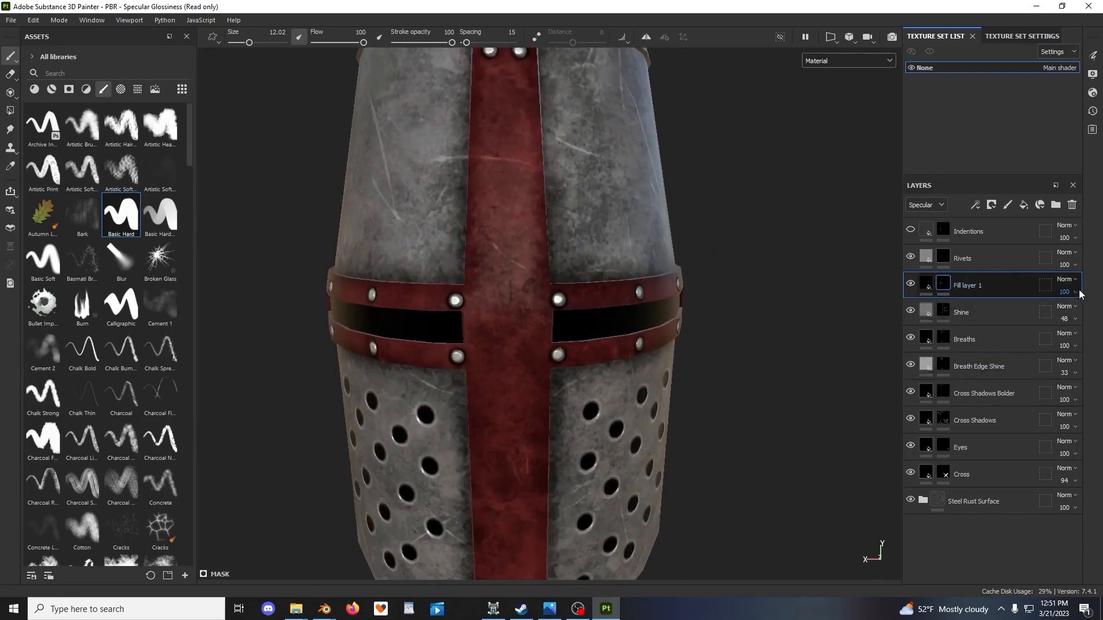
click(925, 205)
click(921, 214)
click(1065, 292)
drag(1075, 315, 1083, 315)
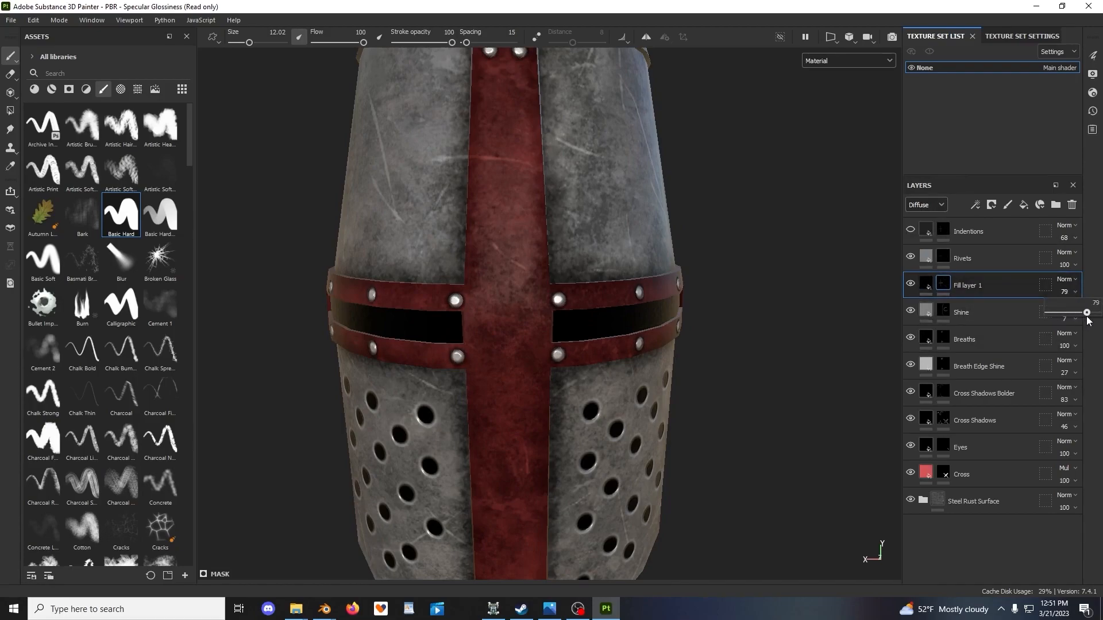
Examine the rivets near the helmet's top rim and raise Fill layer 1's diffuse opacity to 93
alt+middle_drag(697, 234, 728, 425)
alt+drag(552, 253, 578, 315)
alt+middle_drag(578, 315, 598, 364)
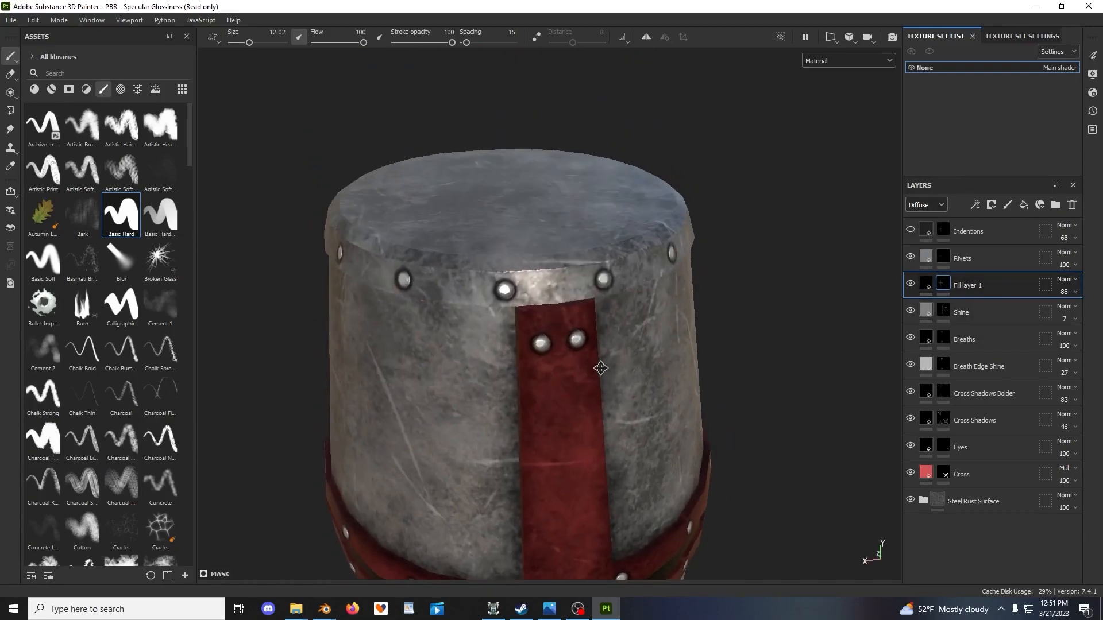
scroll(598, 365, up, 4)
click(1064, 291)
mouse_move(1089, 315)
mouse_down()
mouse_move(1075, 316)
mouse_move(1095, 317)
mouse_up()
scroll(837, 90, down, 4)
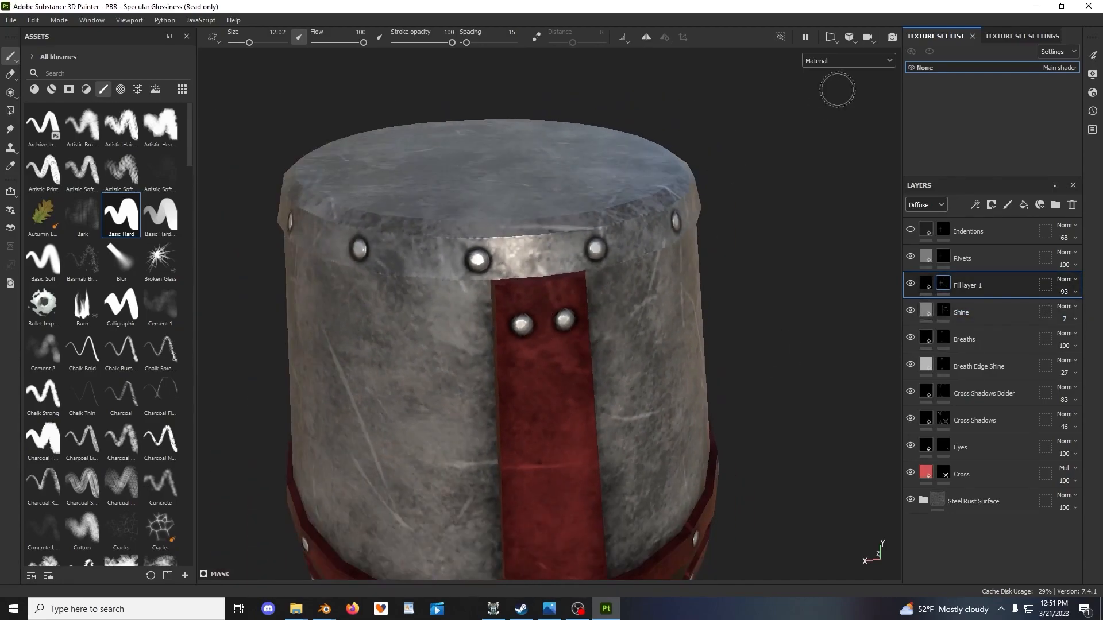
Preview the specular channel, return to the material view, and examine the rivet rings around the helmet's side
click(844, 61)
click(839, 122)
scroll(625, 332, down, 3)
click(840, 61)
click(828, 80)
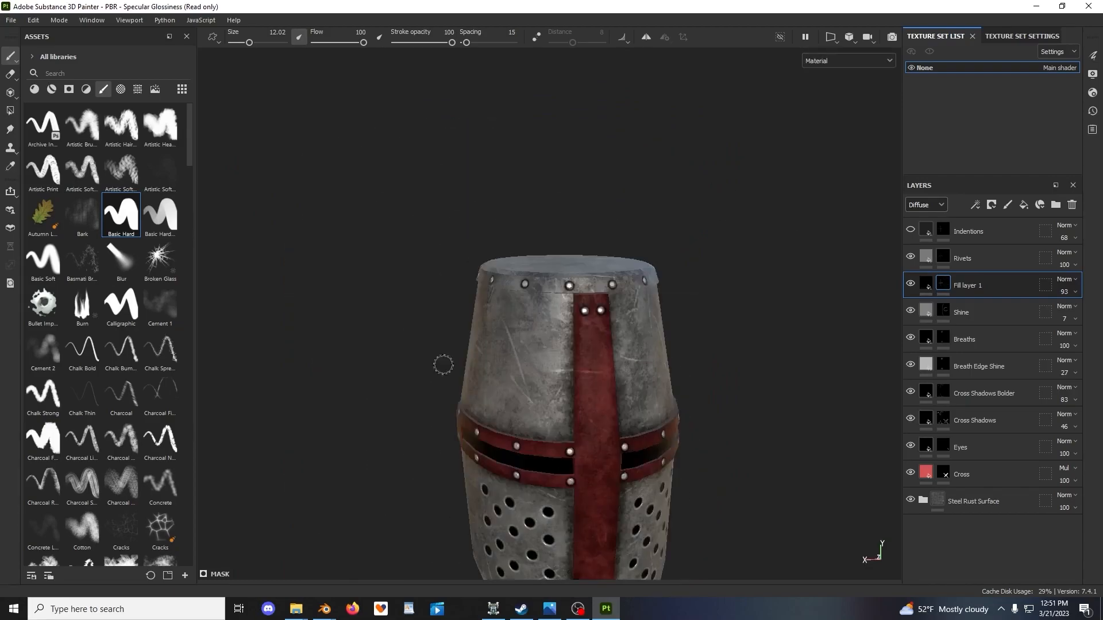
alt+drag(443, 364, 578, 386)
alt+middle_drag(578, 385, 579, 314)
scroll(578, 314, up, 3)
alt+drag(578, 314, 632, 310)
alt+middle_drag(631, 310, 764, 282)
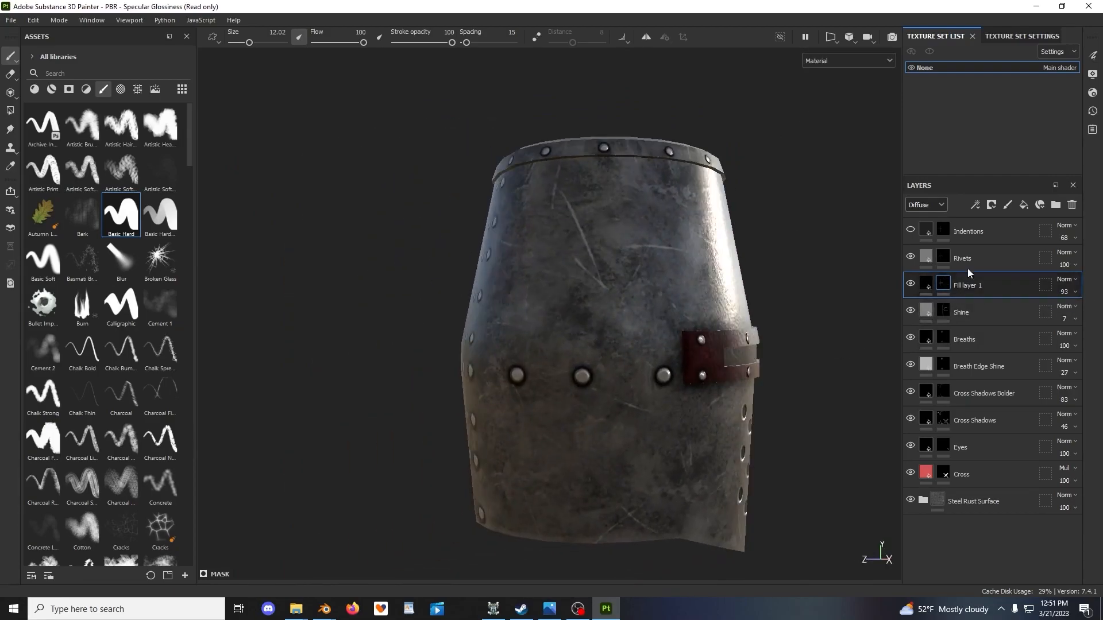
Show the Indentions layer and, while viewing the specular channel, set its specular color to dark gray 2B2B2B
alt+drag(660, 327, 771, 330)
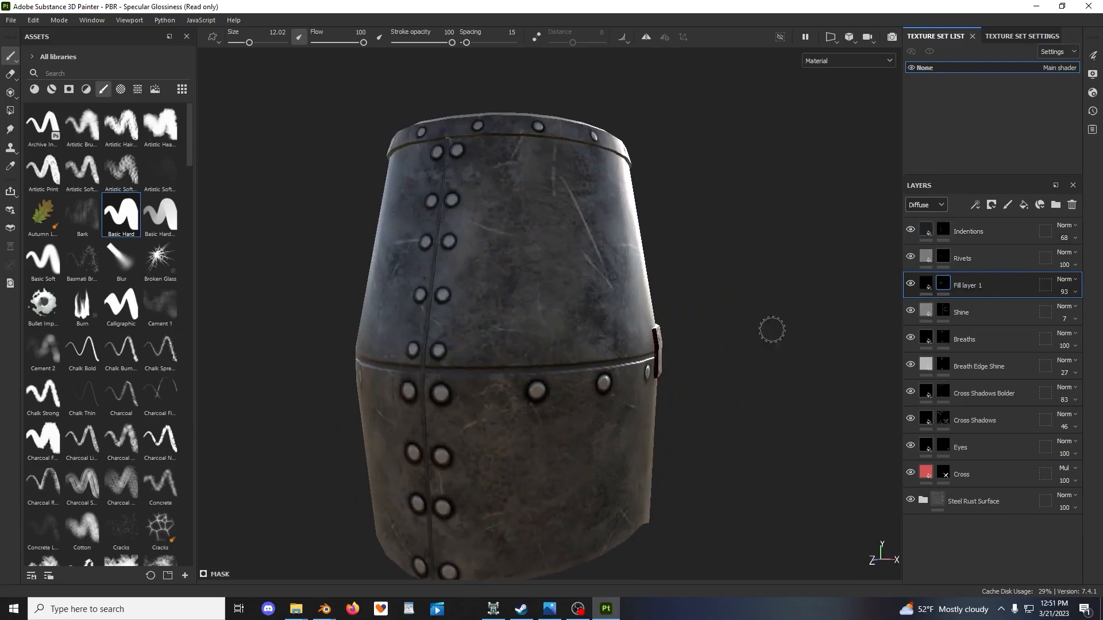
click(840, 61)
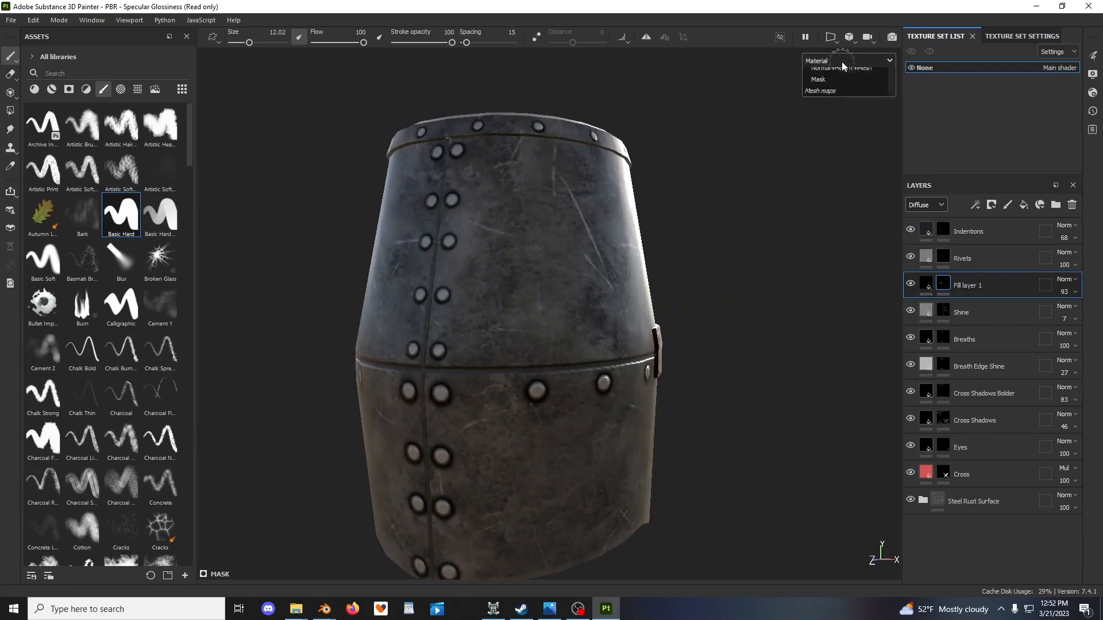
click(833, 124)
alt+drag(643, 339, 661, 342)
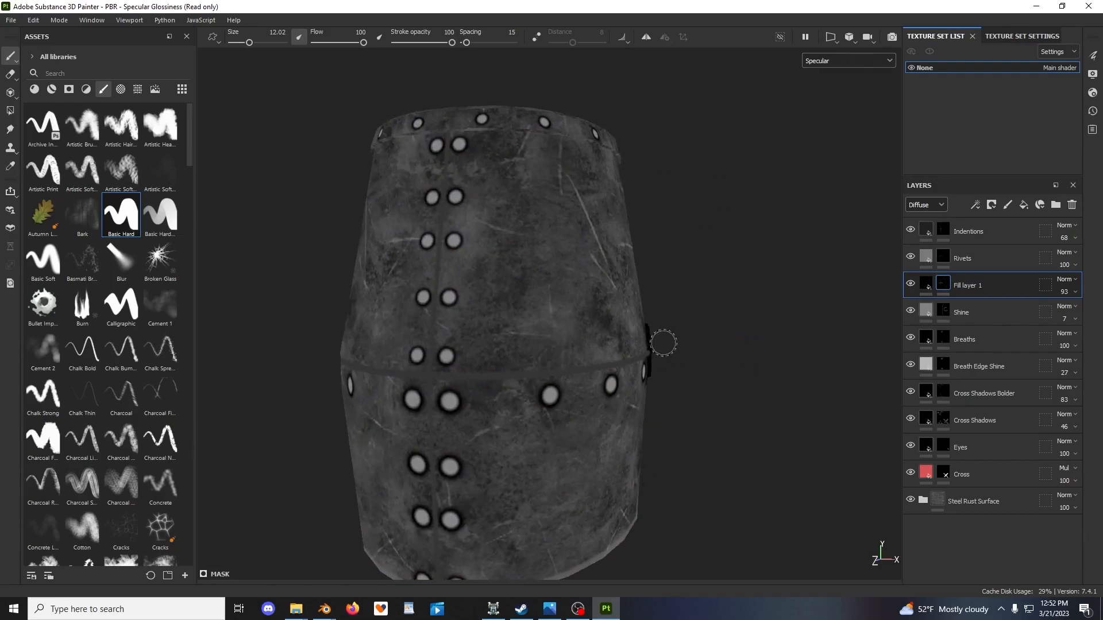
click(970, 232)
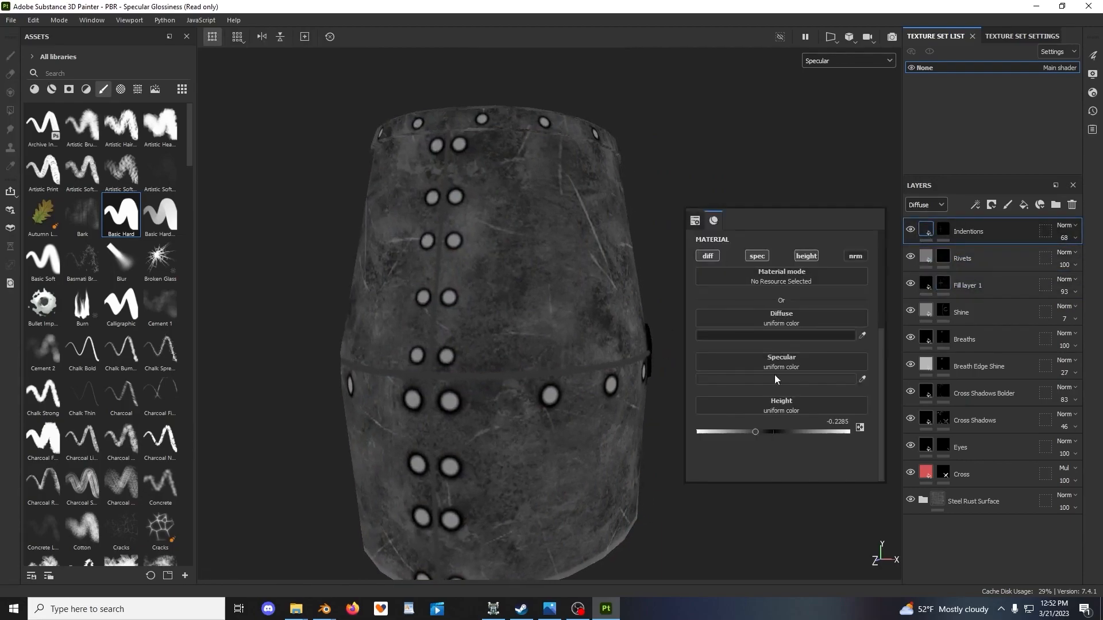
click(774, 379)
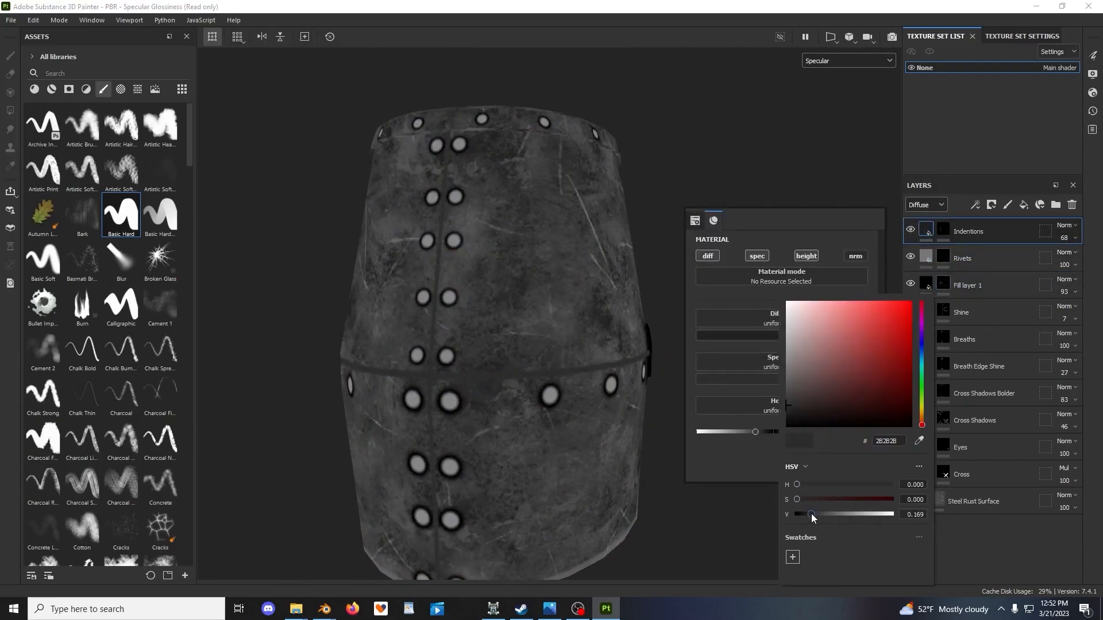
click(655, 157)
Return to the material view and examine the helmet's seams, front cross and top rim under changing lighting
click(858, 62)
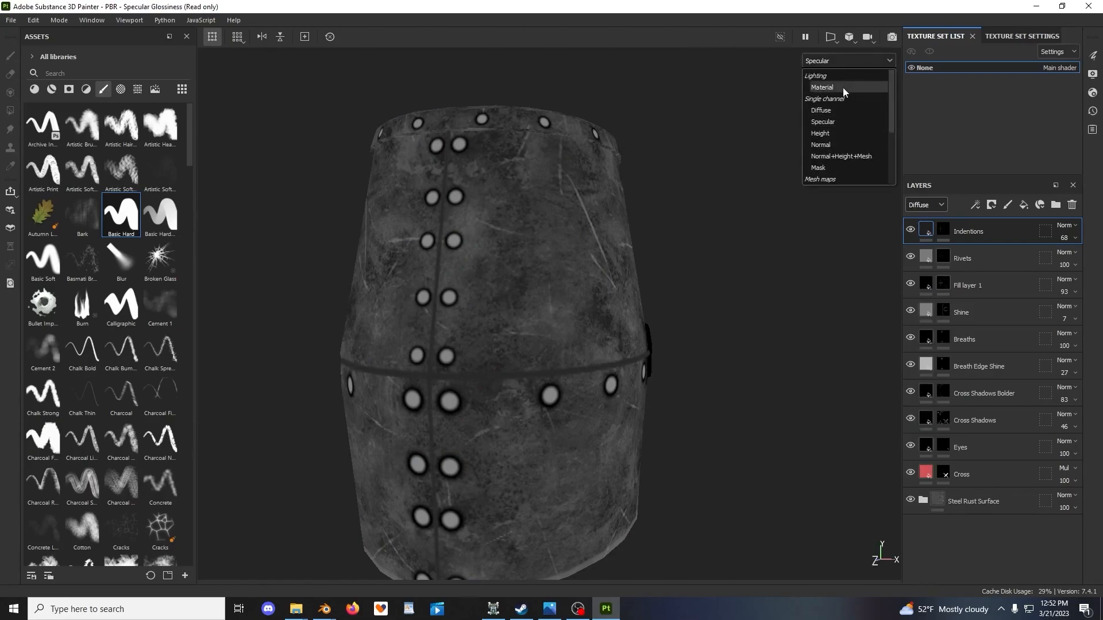
click(845, 91)
alt+drag(769, 201, 713, 218)
mouse_move(712, 218)
shift+right_down()
mouse_move(684, 229)
mouse_move(714, 239)
shift+right_up()
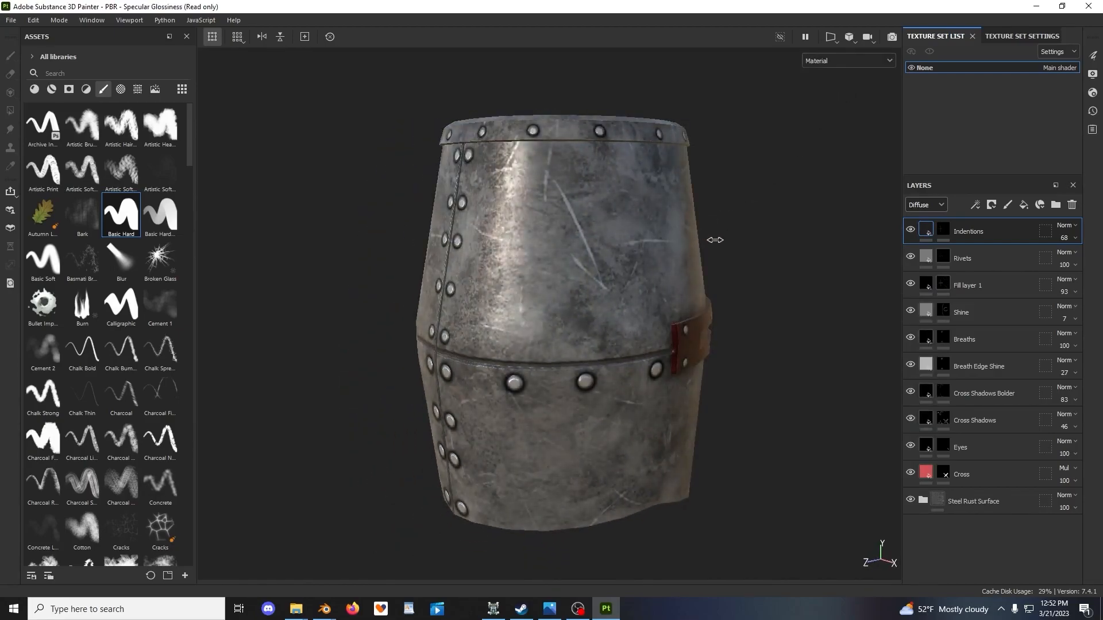
scroll(711, 247, down, 3)
alt+drag(712, 249, 576, 261)
scroll(653, 266, up, 3)
alt+drag(652, 266, 583, 284)
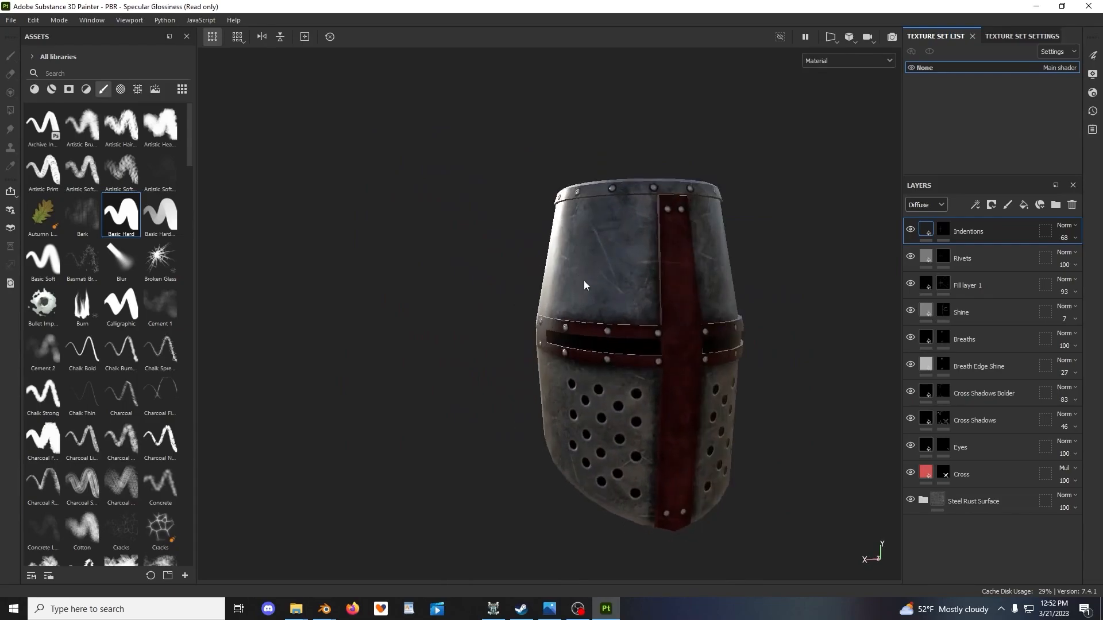
alt+middle_drag(583, 283, 414, 247)
shift+right_drag(573, 261, 580, 345)
scroll(579, 369, up, 3)
scroll(579, 368, up, 1)
alt+drag(578, 368, 615, 367)
alt+middle_drag(597, 361, 626, 379)
scroll(720, 346, up, 3)
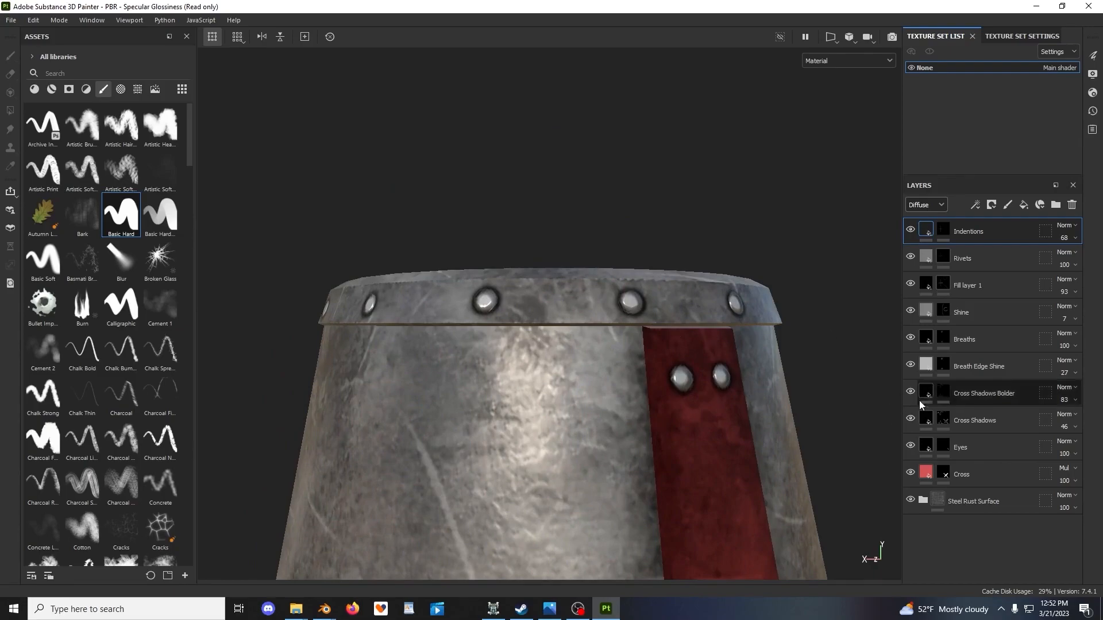
Toggle the Cross Shadows layer's visibility to compare the shading with and without it
click(913, 421)
click(913, 422)
click(913, 422)
click(913, 422)
Add a fill layer above Cross Shadows Bolder, name it Top Shadows, and give it a black mask
click(983, 395)
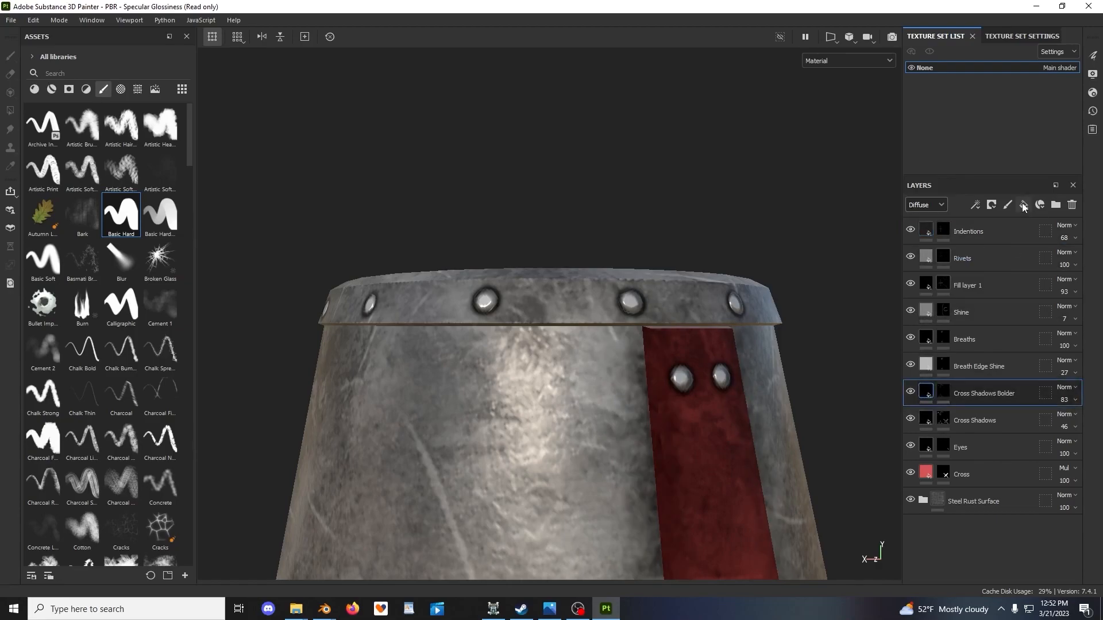
click(1023, 205)
double_click(977, 396)
right_click(976, 396)
click(956, 396)
double_click(977, 394)
text(Top Shadows)
key(Return)
right_click(983, 397)
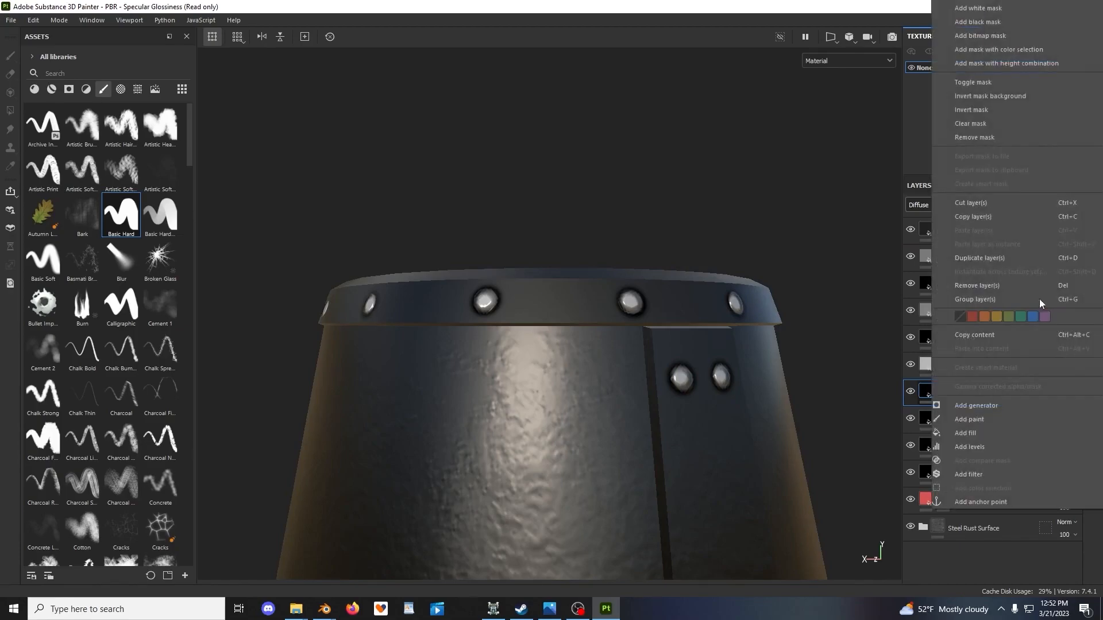
click(988, 36)
Disable the height and normal channels on the Top Shadows fill and adjust its specular color
right_click(675, 148)
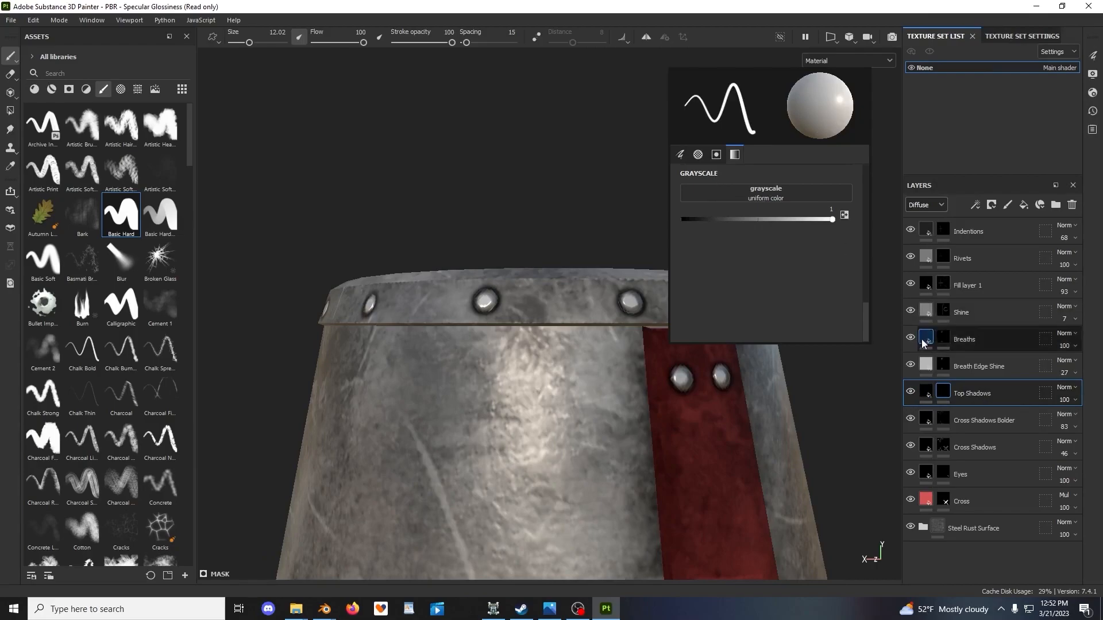
click(926, 393)
click(791, 116)
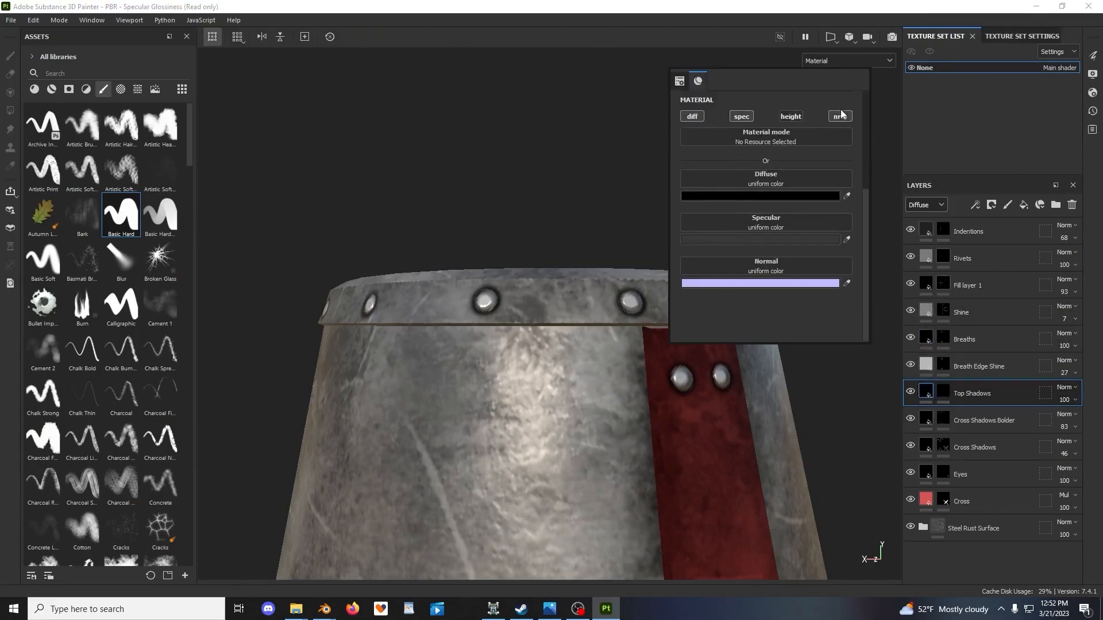
click(840, 116)
click(777, 232)
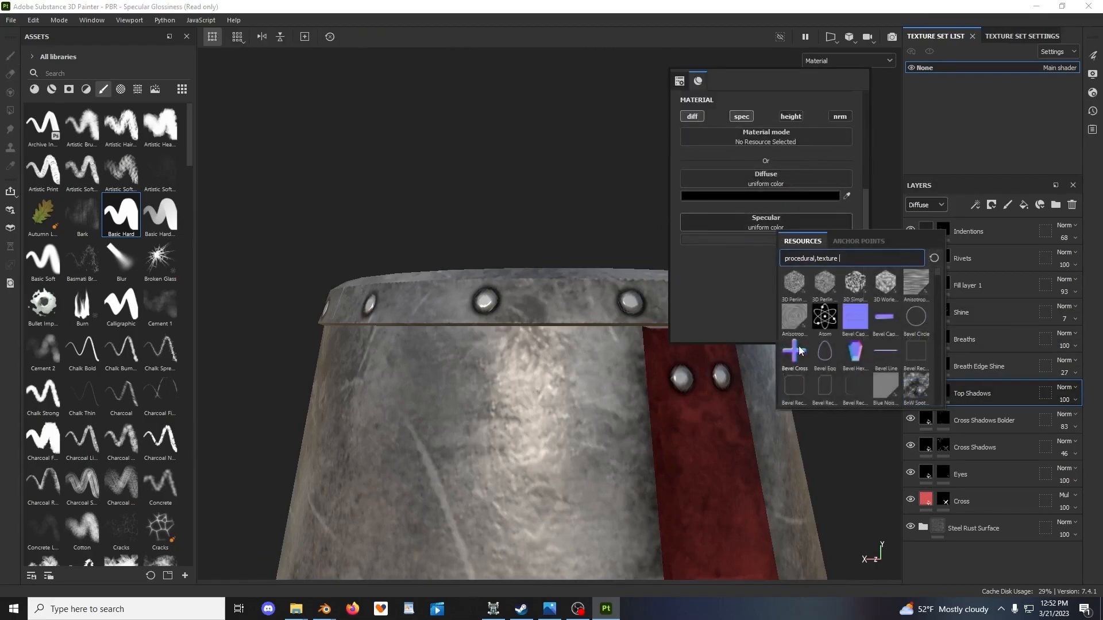
click(757, 239)
click(846, 463)
click(416, 135)
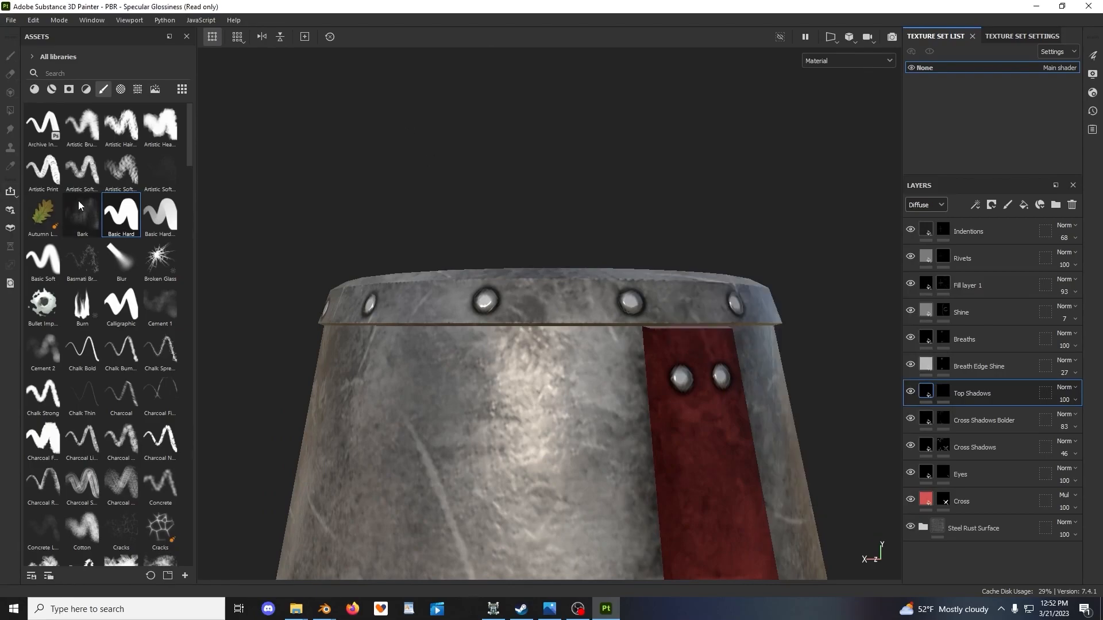
Search the brush library for dirt, choose the Dirt 1 brush, and activate the Top Shadows mask for painting
scroll(81, 229, down, 5)
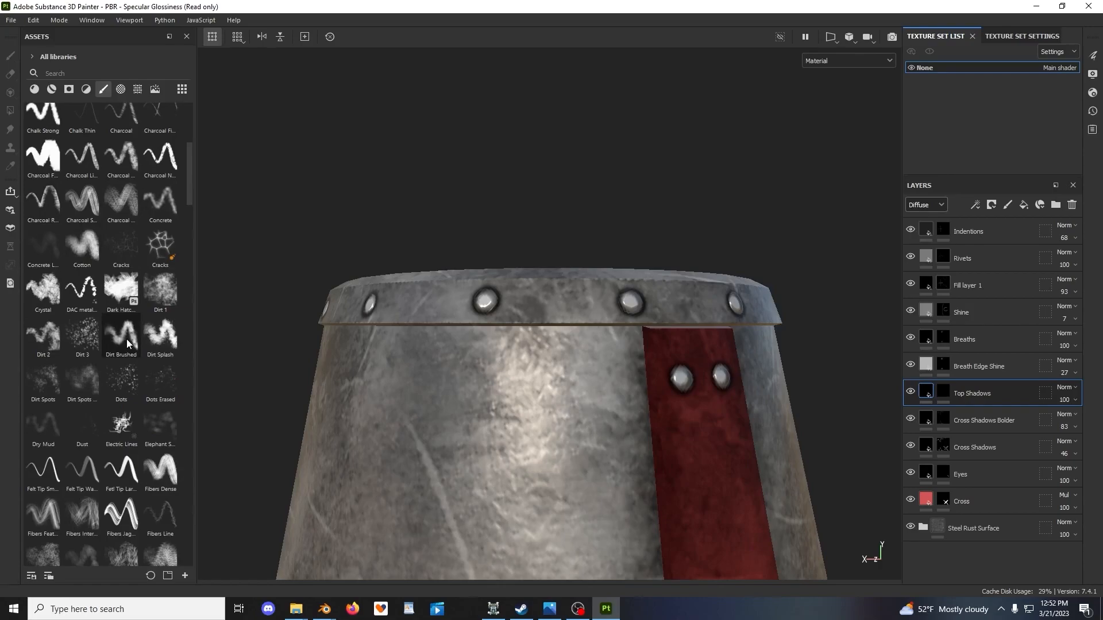
scroll(126, 343, up, 3)
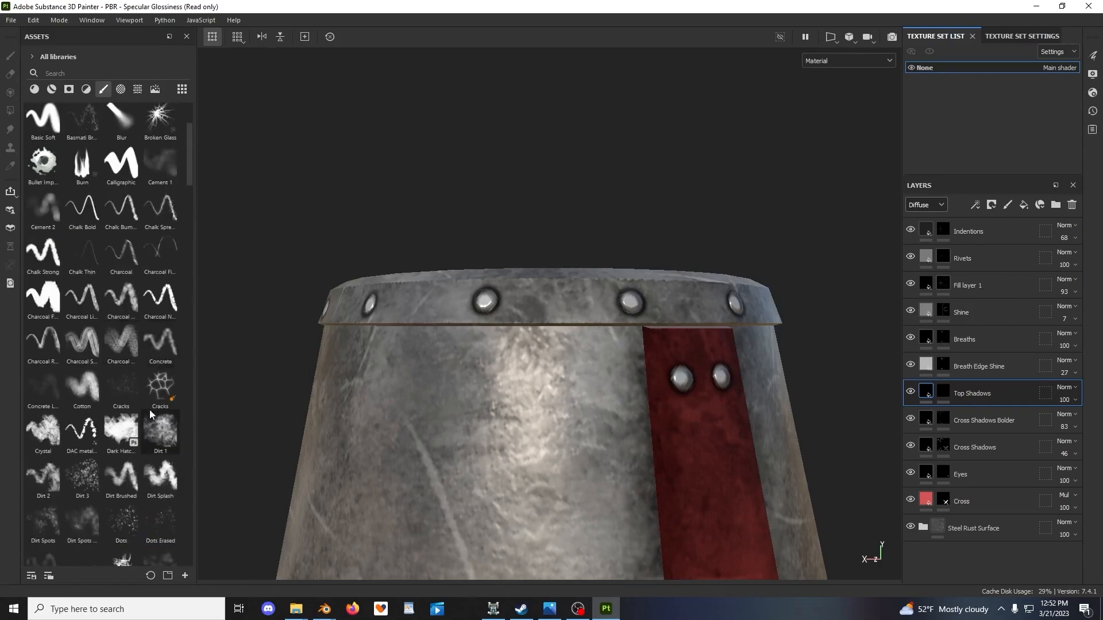
scroll(126, 299, up, 3)
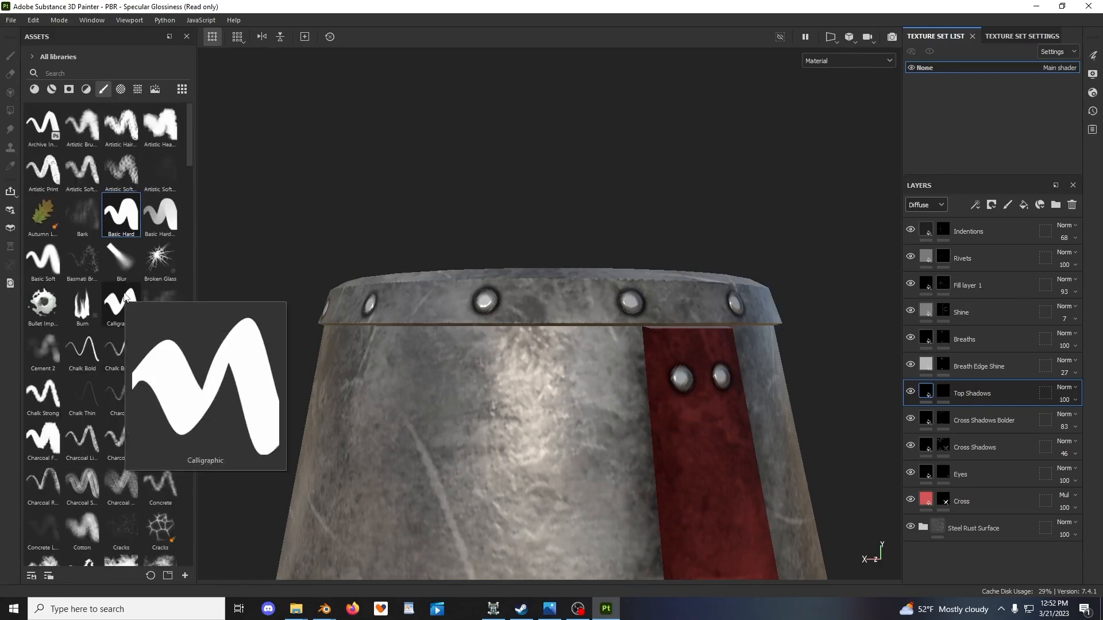
click(73, 71)
text(dirt)
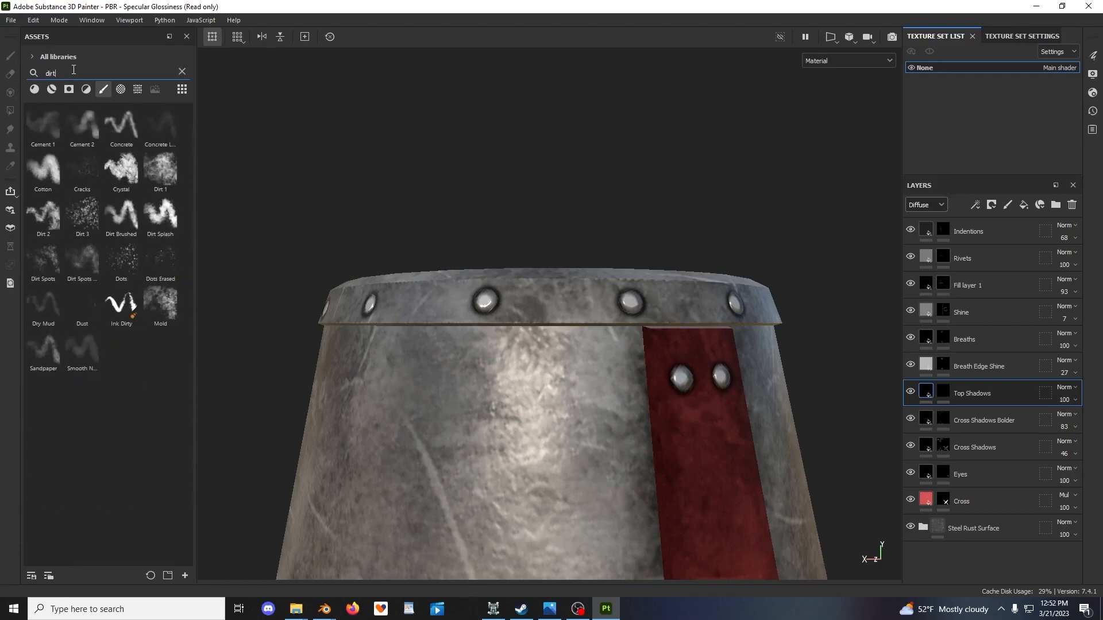
click(153, 170)
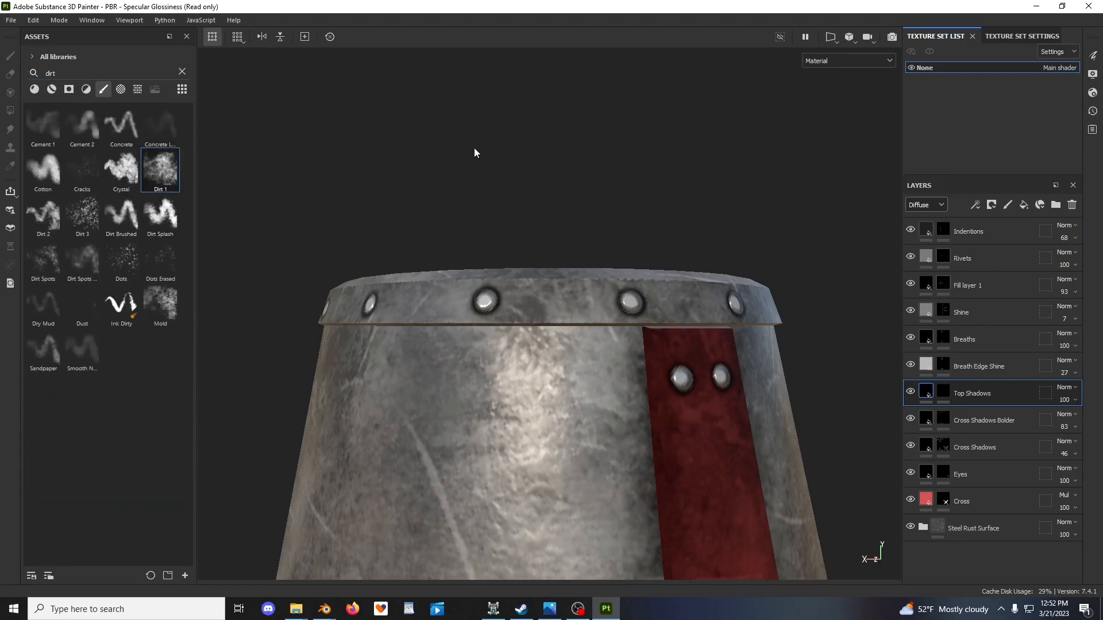
click(943, 391)
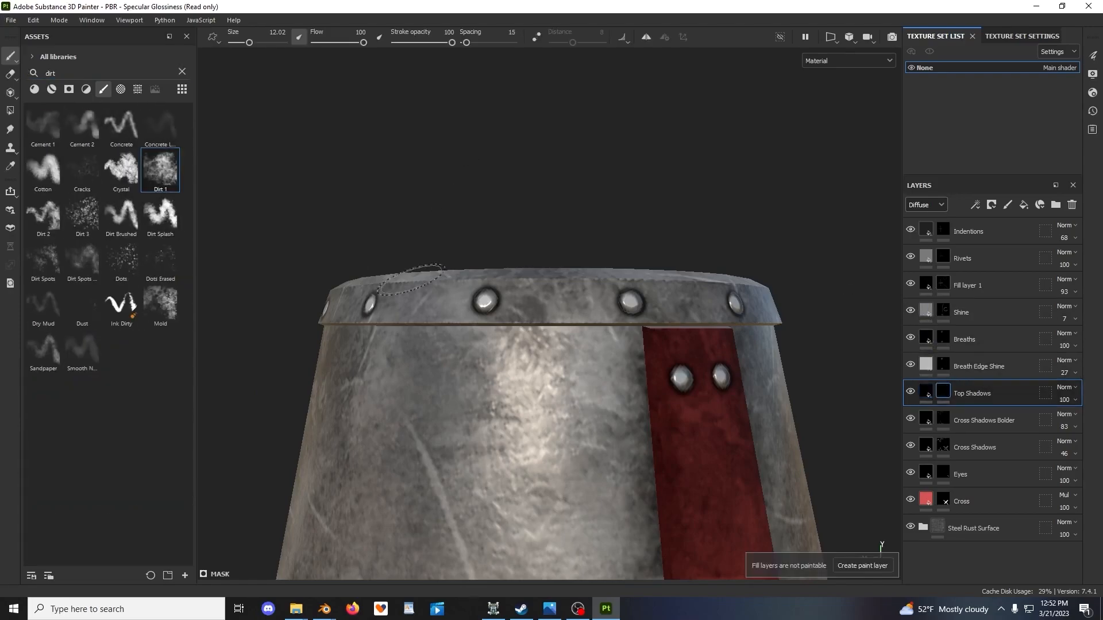
Set the Dirt 1 brush's position jitter to 0 and reduce the brush size to about 13
right_click(504, 202)
scroll(558, 319, down, 5)
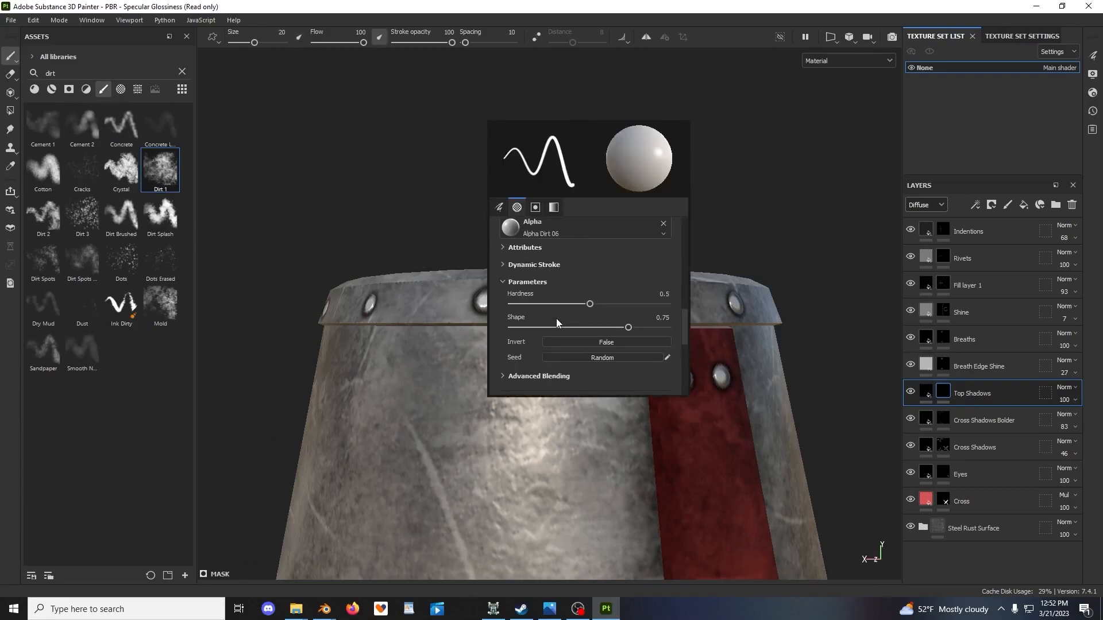
scroll(555, 322, down, 1)
drag(541, 360, 466, 369)
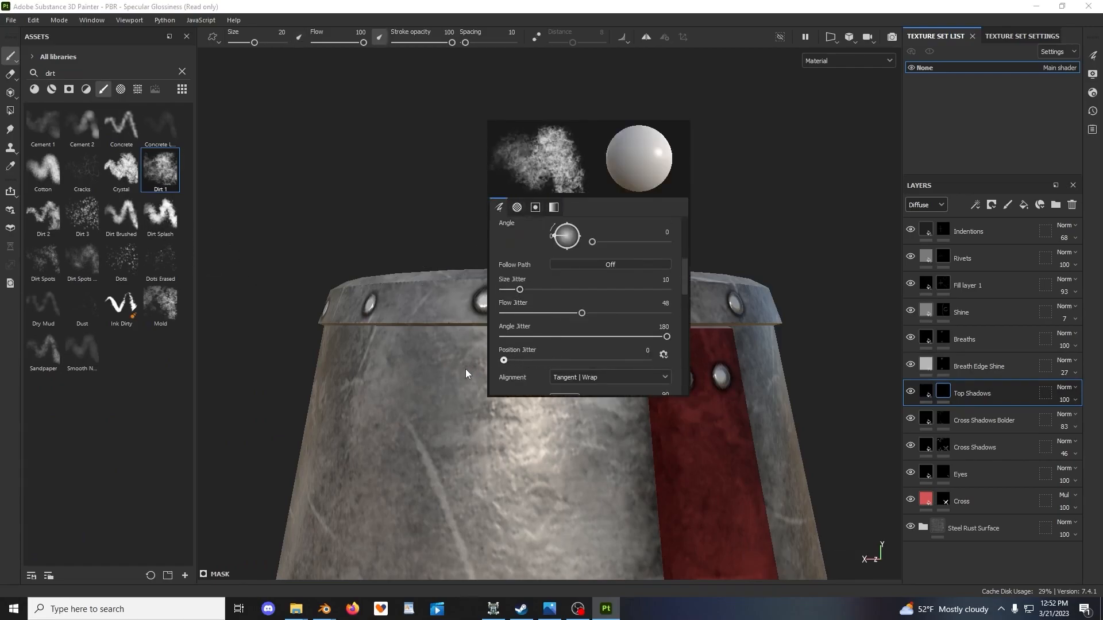
mouse_move(629, 356)
ctrl+right_down()
mouse_move(608, 356)
mouse_move(626, 356)
ctrl+right_up()
Try dirt strokes along the underside of the helm's rim on the Top Shadows mask, and undo them
mouse_move(626, 356)
mouse_down()
mouse_move(480, 352)
mouse_move(574, 351)
mouse_up()
scroll(480, 351, down, 2)
mouse_move(575, 351)
alt+middle_down()
mouse_move(696, 351)
mouse_move(697, 337)
alt+middle_up()
scroll(697, 336, up, 2)
mouse_move(760, 334)
mouse_down()
mouse_move(638, 343)
mouse_move(478, 324)
mouse_move(736, 325)
mouse_move(492, 320)
mouse_up()
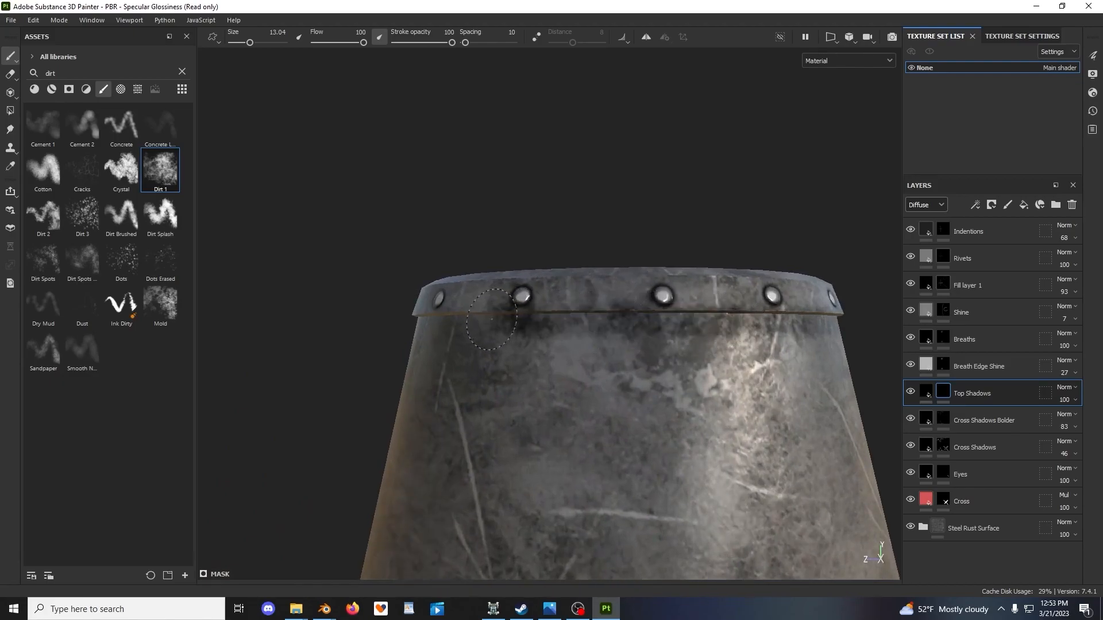
alt+drag(779, 247, 769, 244)
alt+middle_drag(770, 244, 741, 248)
key(ctrl+z)
key(ctrl+z)
Switch the viewport display from Material to the Diffuse channel
alt+drag(756, 248, 746, 239)
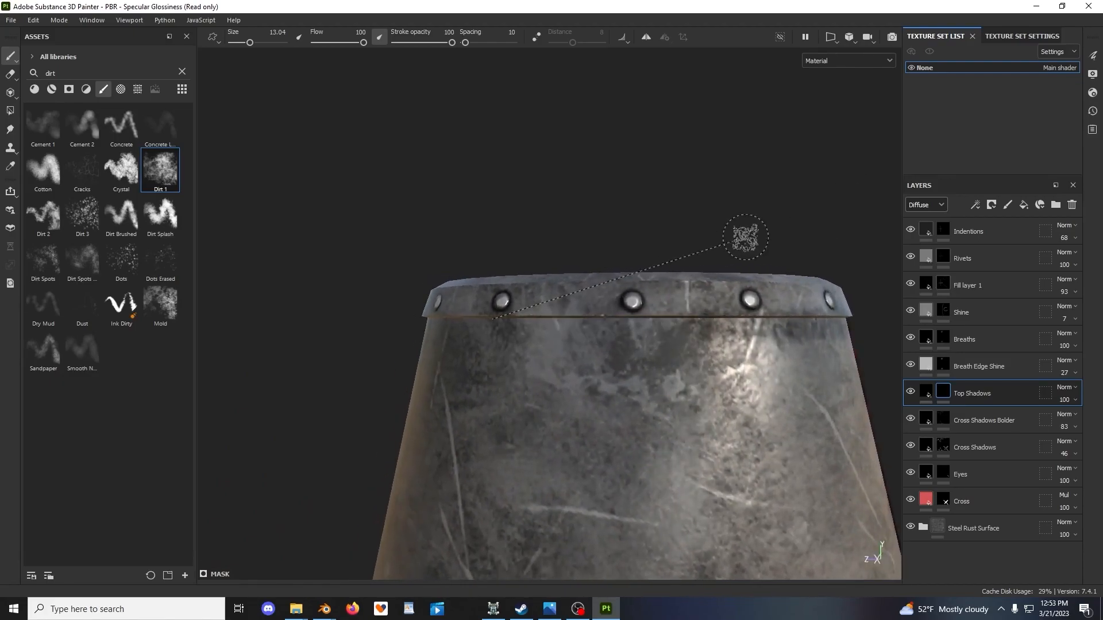
alt+middle_drag(747, 239, 664, 248)
click(843, 60)
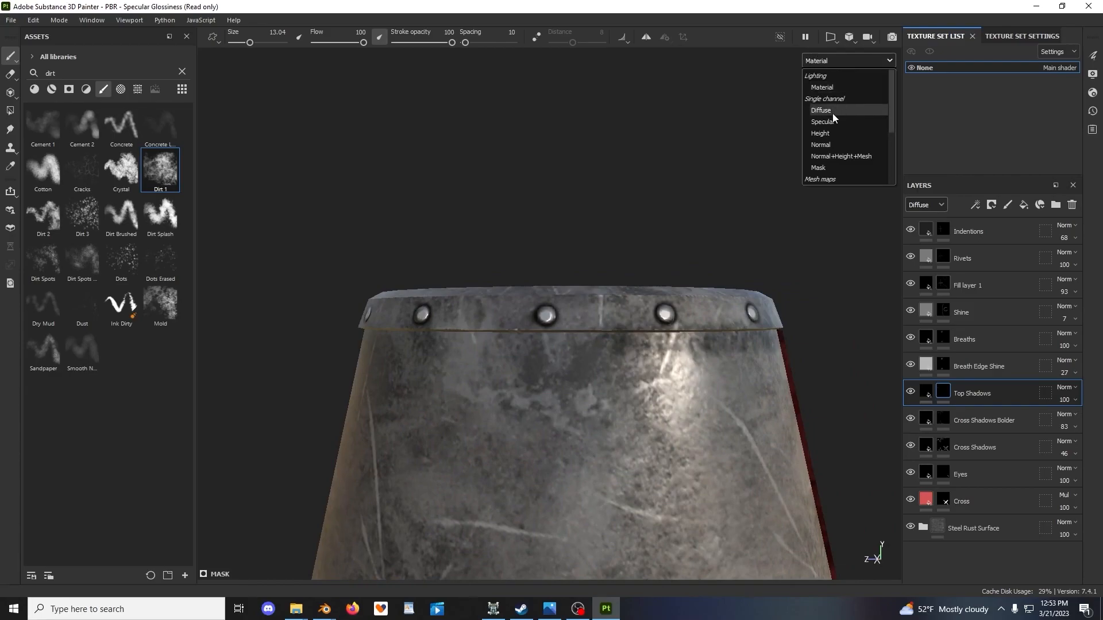
click(829, 110)
Undo the last strokes and repaint straight dirt shadow strokes beneath the rim, continuing toward the riveted seam, on the Top Shadows mask
alt+middle_drag(696, 252, 757, 223)
alt+drag(757, 224, 733, 227)
mouse_move(644, 343)
alt+mouse_down()
mouse_move(672, 311)
mouse_move(758, 294)
mouse_move(469, 287)
mouse_move(607, 267)
alt+mouse_up()
key(ctrl+z)
key(ctrl+z)
shift+click(466, 266)
shift+click(314, 269)
mouse_move(264, 275)
alt+mouse_down()
mouse_move(606, 295)
mouse_move(562, 288)
alt+mouse_up()
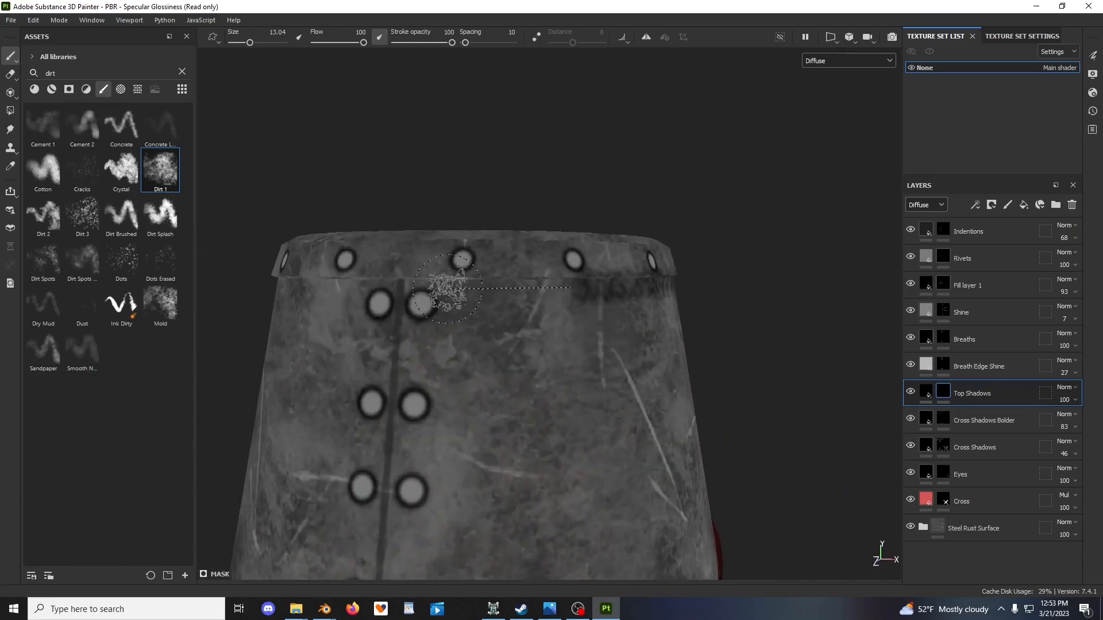
alt+drag(726, 283, 657, 293)
alt+drag(537, 186, 711, 234)
scroll(711, 235, up, 3)
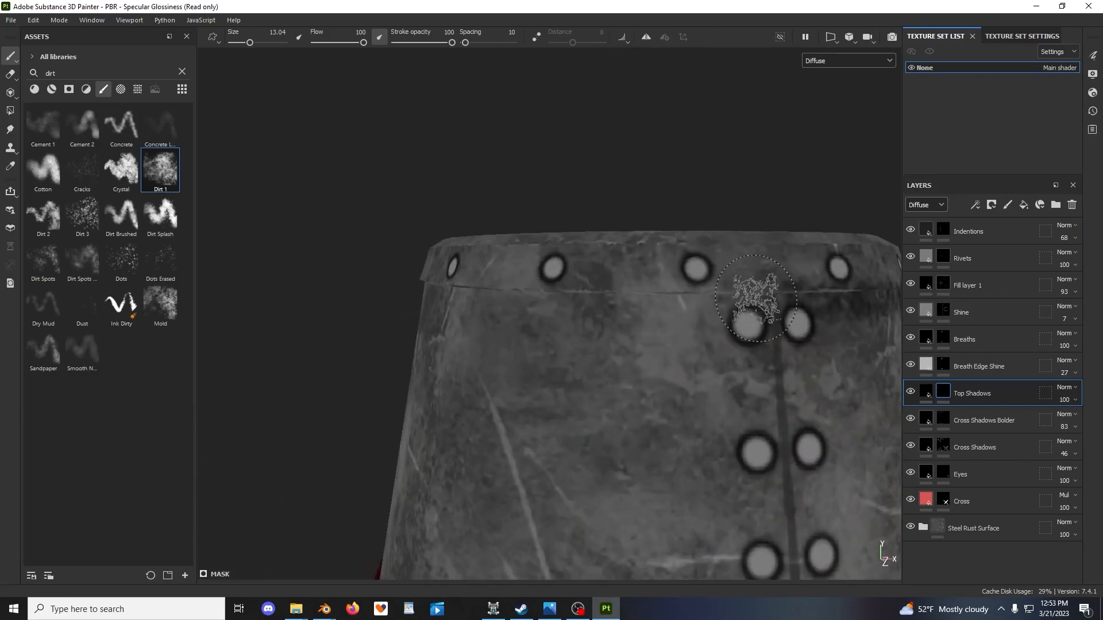
Continue the Top Shadows dirt strokes beneath the rim from the riveted seam around to the red cross
shift+click(648, 301)
alt+drag(508, 294, 767, 290)
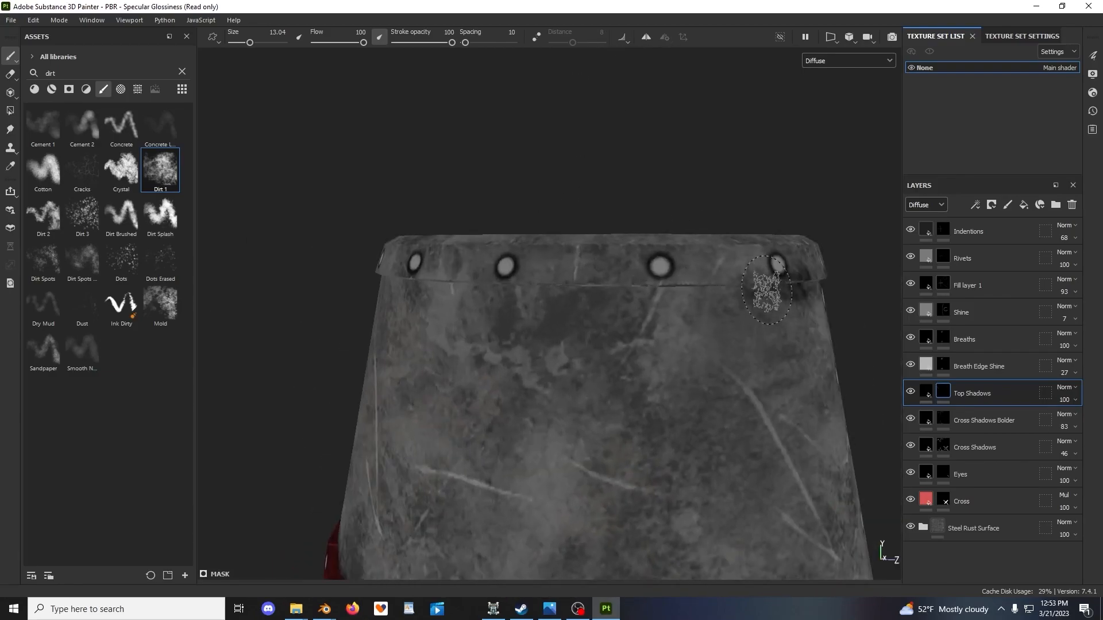
shift+click(605, 290)
alt+drag(463, 286, 635, 289)
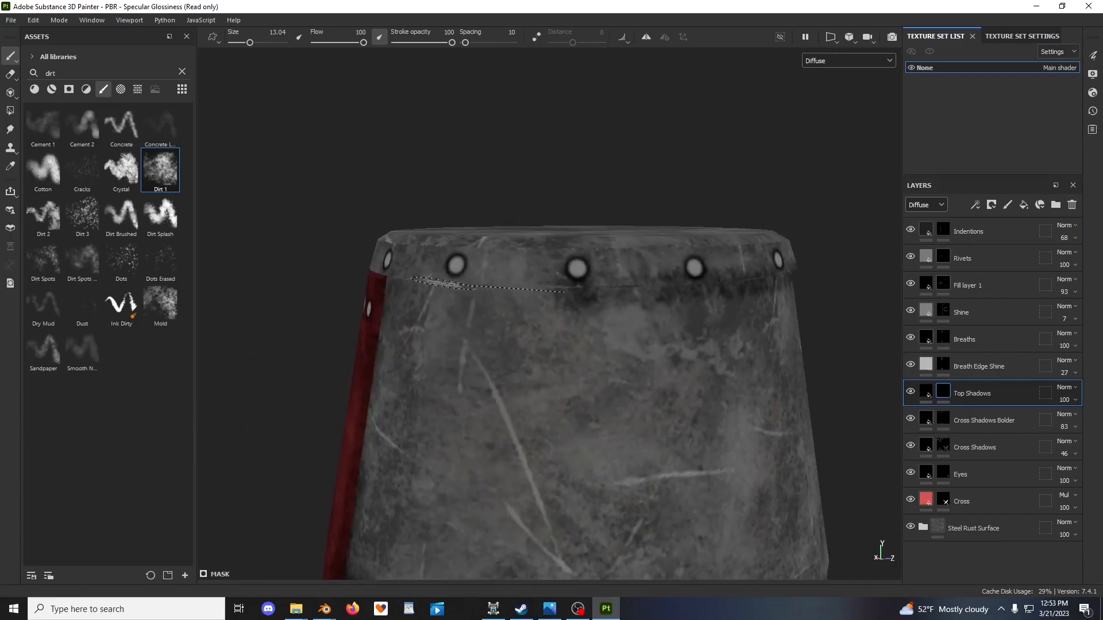
alt+drag(479, 283, 607, 236)
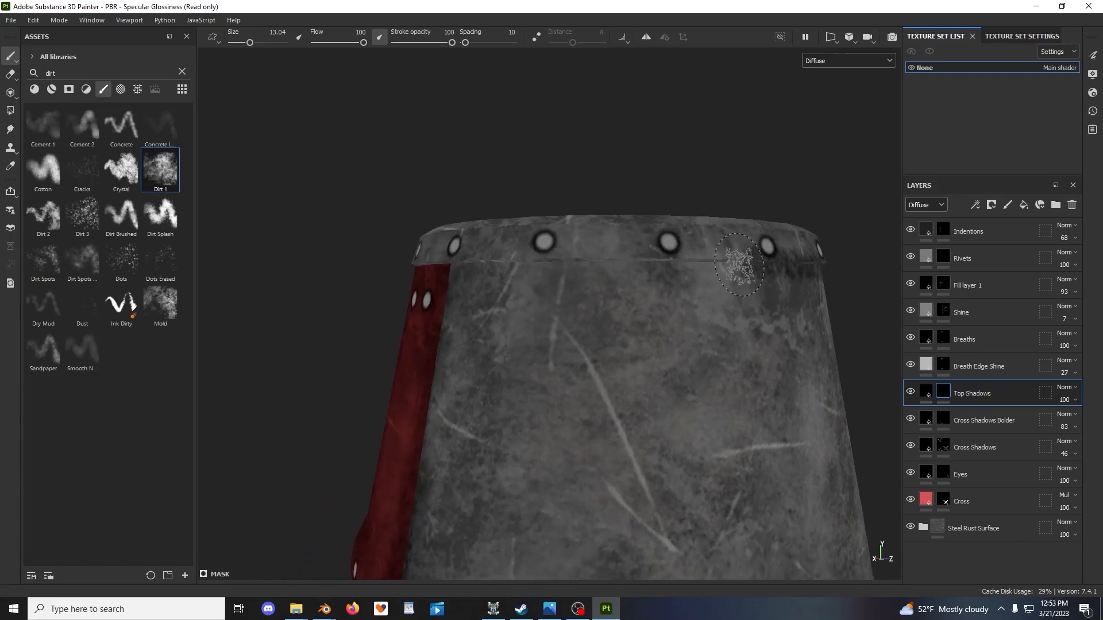
shift+click(652, 266)
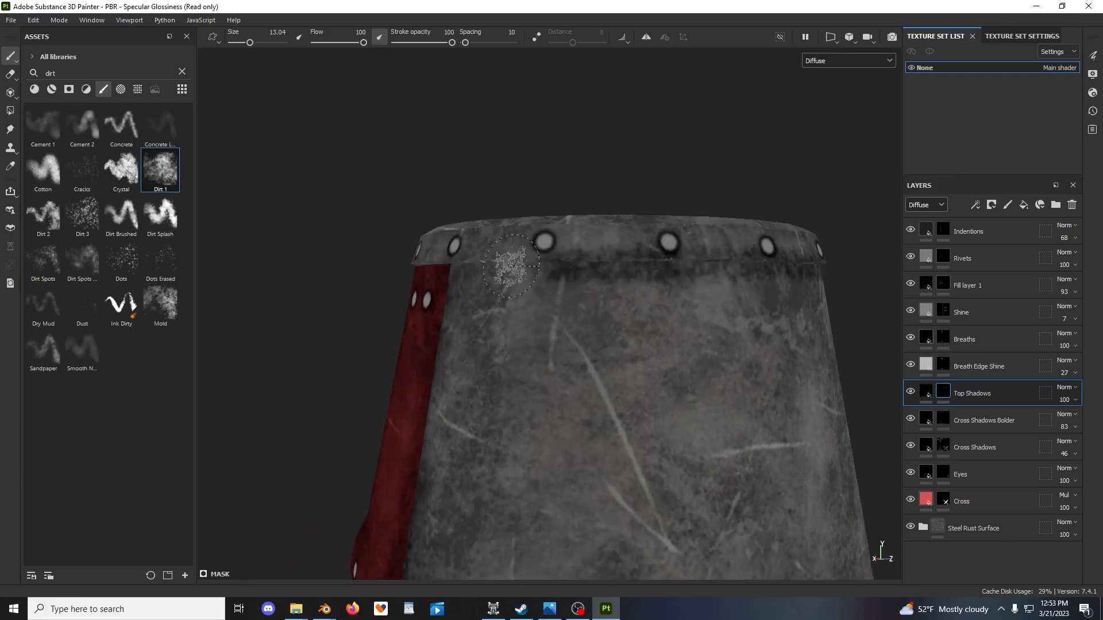
mouse_move(452, 266)
alt+mouse_down()
mouse_move(727, 289)
mouse_move(718, 287)
alt+mouse_up()
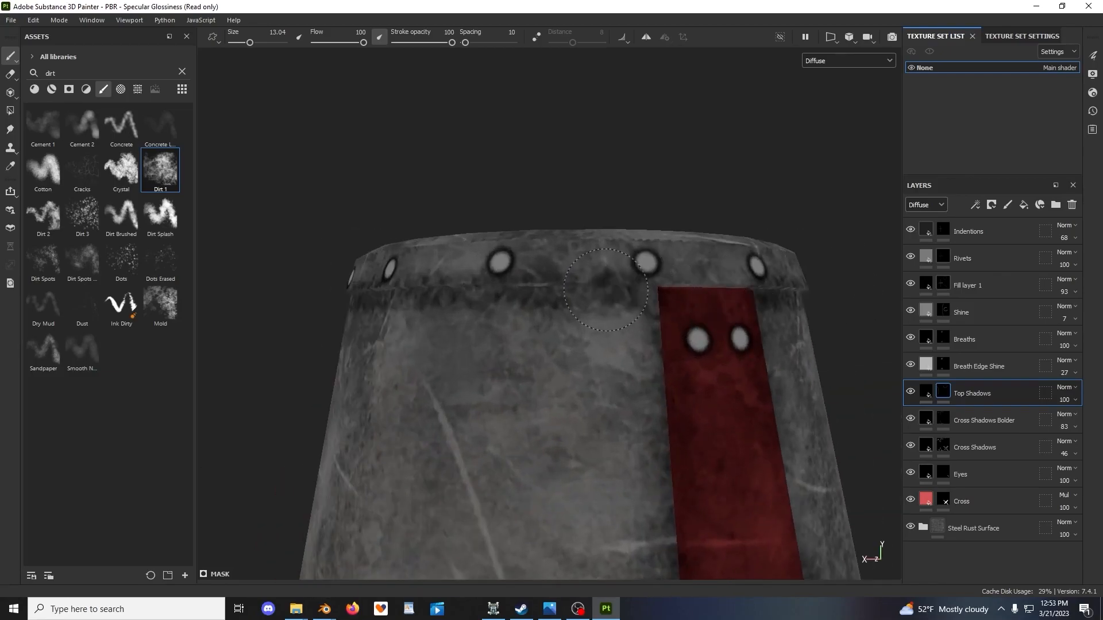
Paint a second pass of dirt strokes beneath the rim to darken the Top Shadows band around the seam side
alt+drag(498, 292, 707, 312)
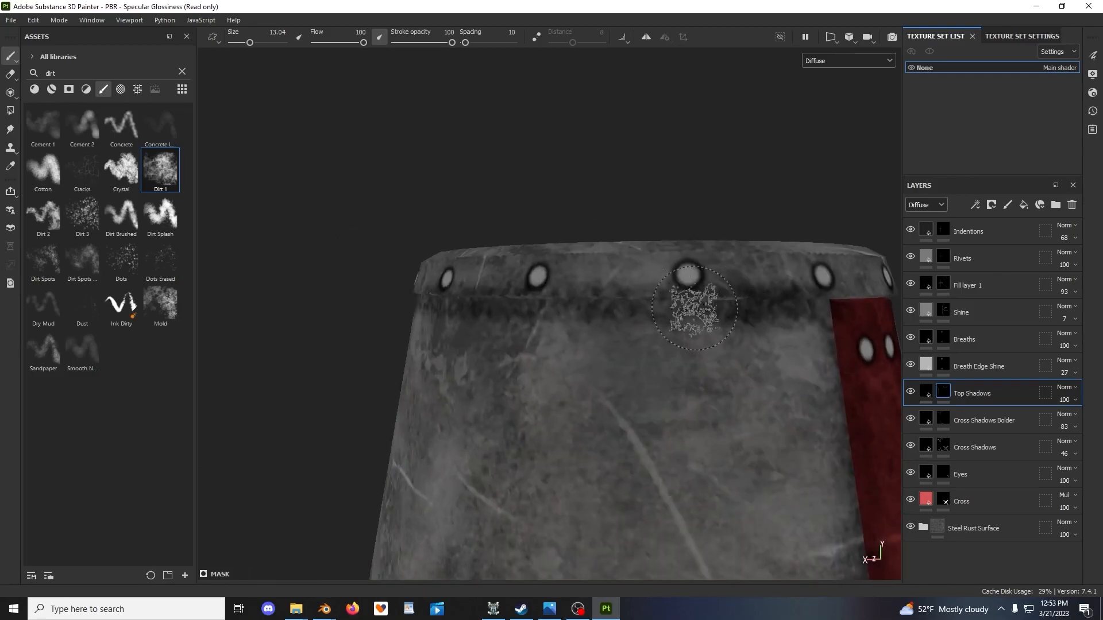
alt+drag(526, 307, 710, 295)
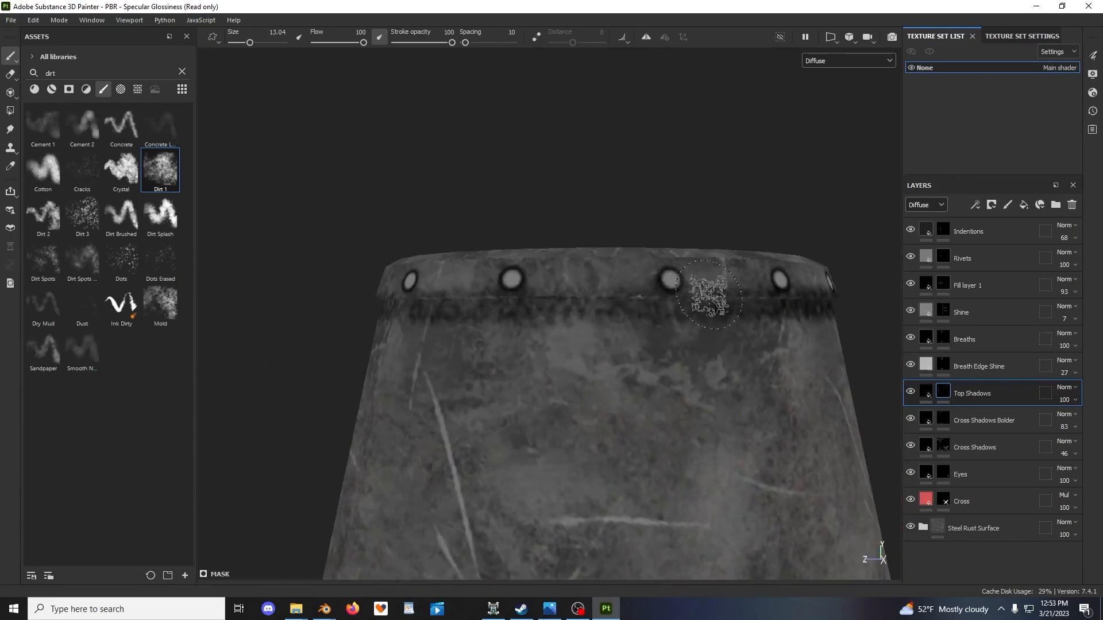
alt+drag(504, 304, 729, 313)
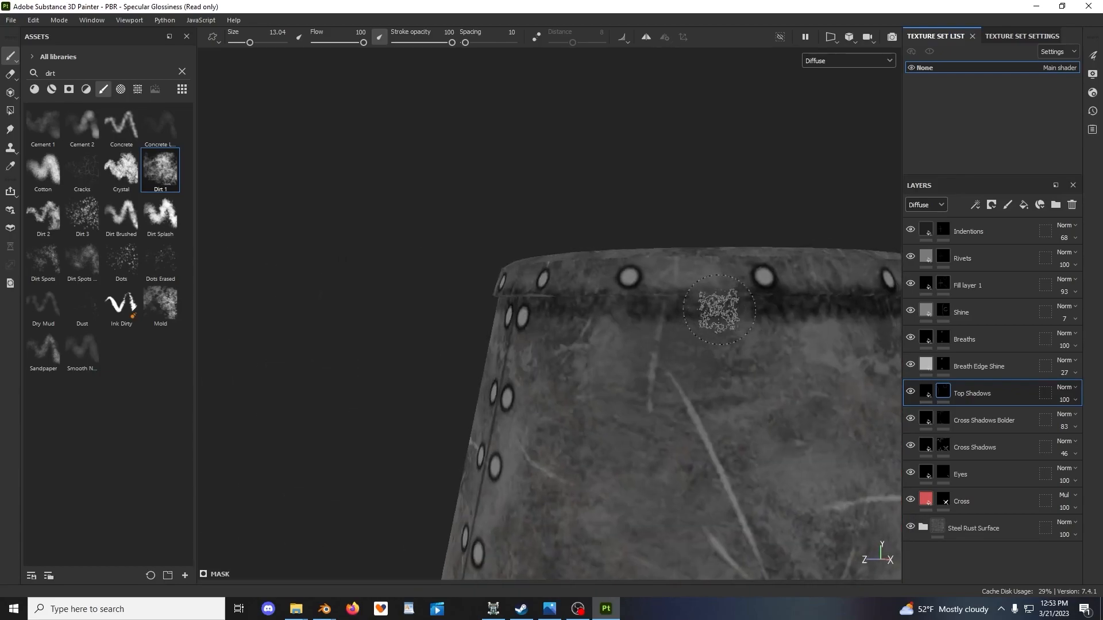
alt+drag(543, 304, 647, 301)
alt+drag(499, 297, 783, 315)
alt+drag(600, 314, 736, 317)
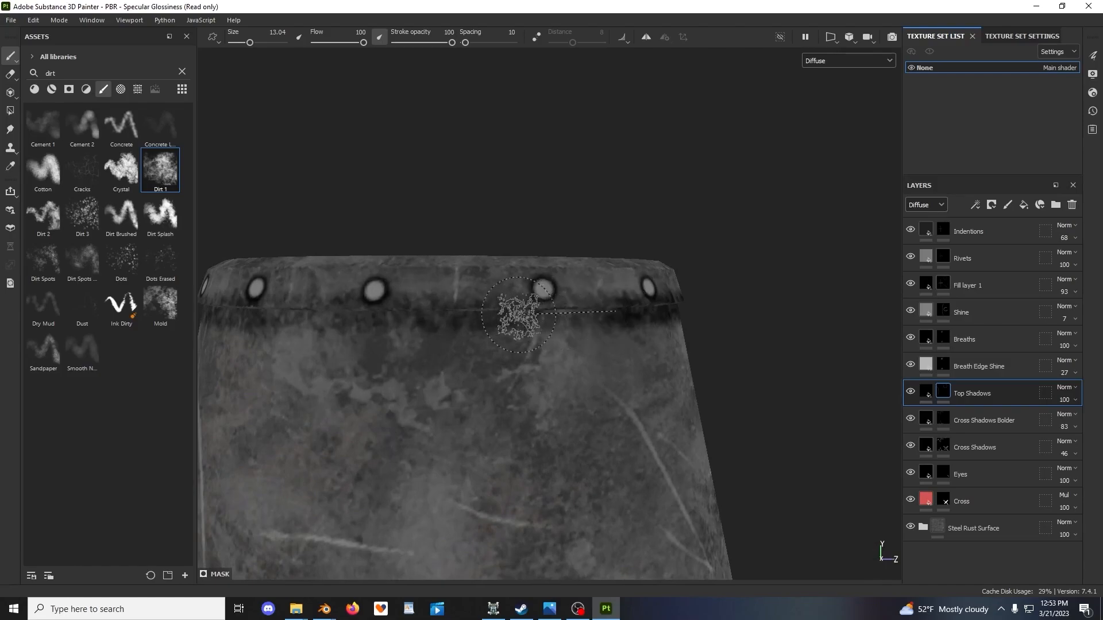
Darken the remaining stretch of the shadow band beneath the rim with more dirt strokes, ending beside the red cross
alt+drag(574, 322, 577, 287)
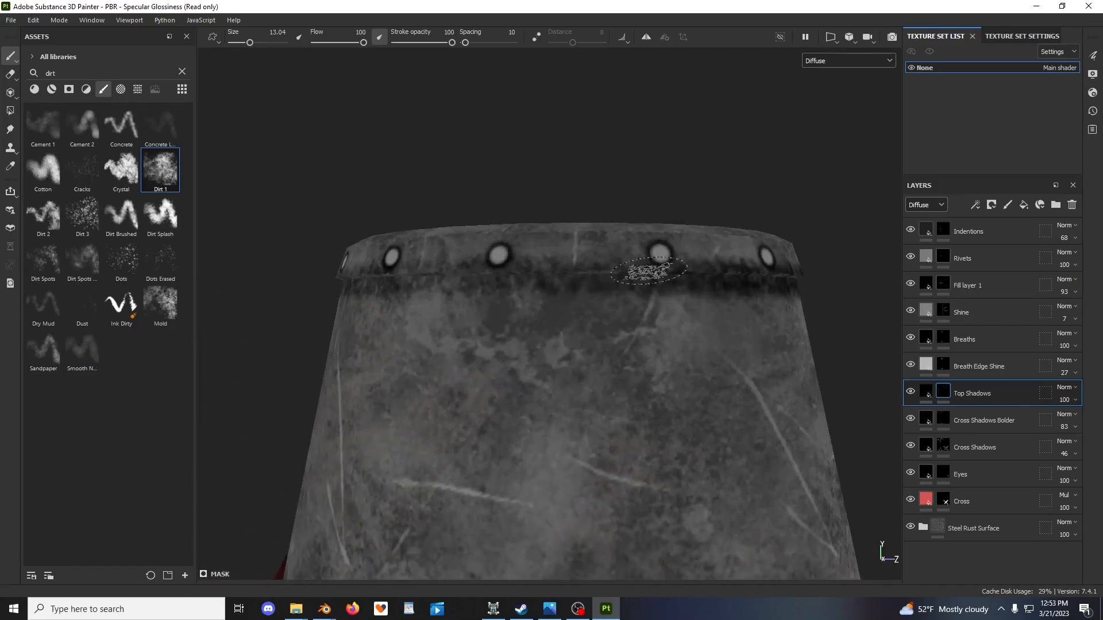
shift+click(475, 279)
shift+click(374, 276)
mouse_move(373, 281)
alt+mouse_down()
mouse_move(571, 277)
mouse_move(559, 284)
alt+mouse_up()
alt+drag(352, 276, 561, 283)
shift+click(429, 288)
mouse_move(430, 288)
alt+mouse_down()
mouse_move(526, 300)
mouse_move(599, 289)
alt+mouse_up()
scroll(530, 301, down, 5)
scroll(599, 289, up, 5)
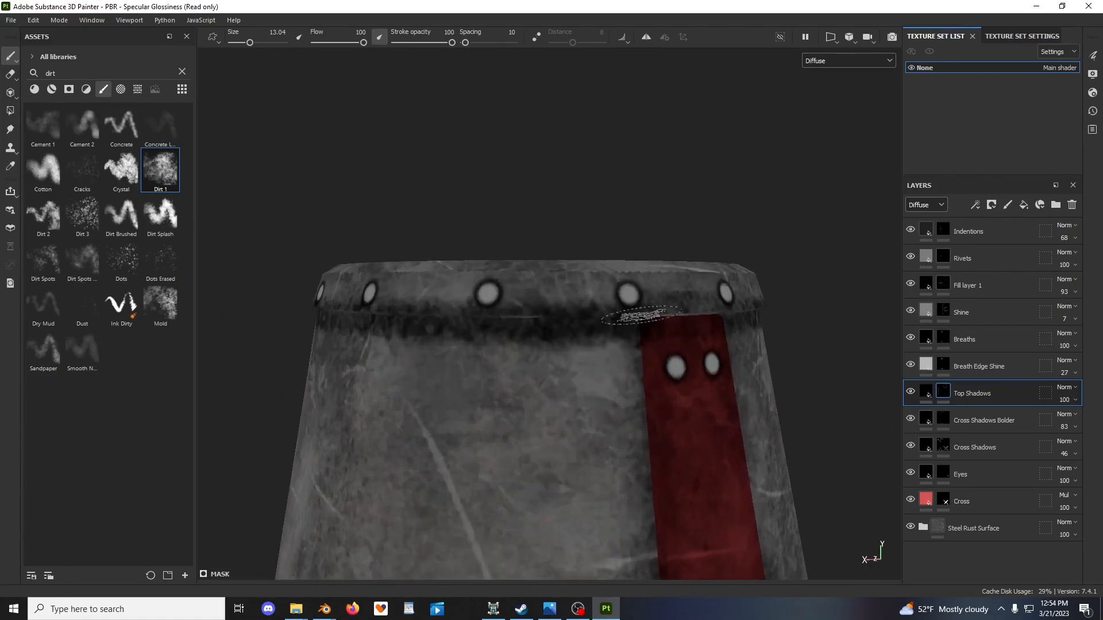
Lower the dirt brush's grayscale value to about 0.56 and enlarge the brush to about 16.6
alt+drag(642, 316, 625, 319)
right_click(637, 423)
scroll(634, 494, down, 15)
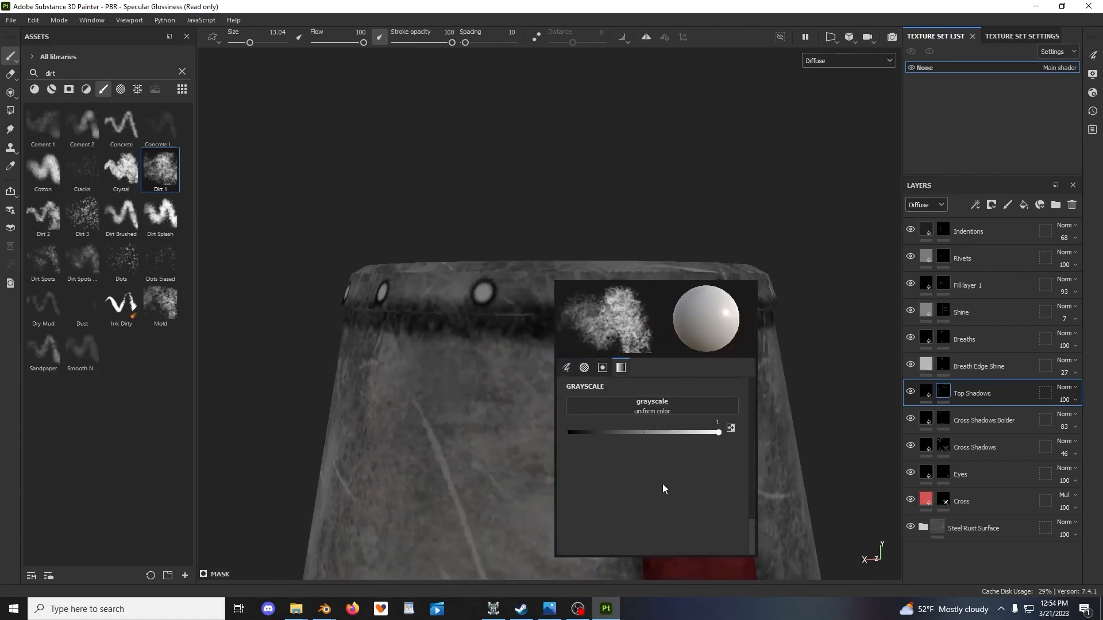
drag(724, 438, 674, 437)
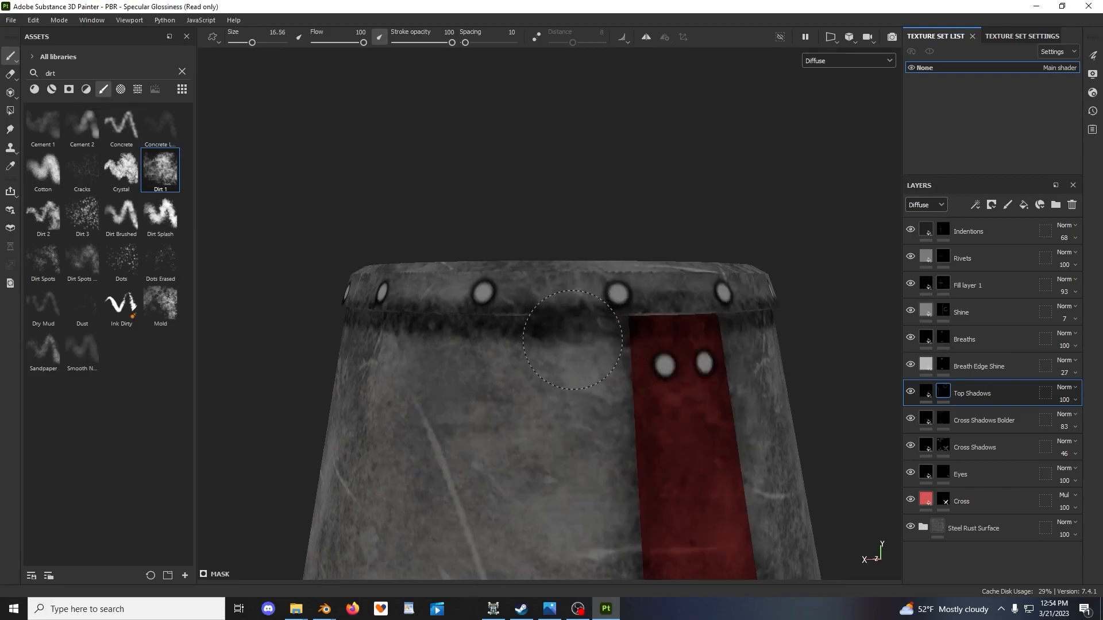
scroll(586, 356, down, 4)
alt+drag(580, 357, 592, 357)
scroll(593, 355, up, 2)
Lower the brush's grayscale value further, try a fainter stroke over the rim shadow beside the red cross, and undo the stroke
right_click(597, 351)
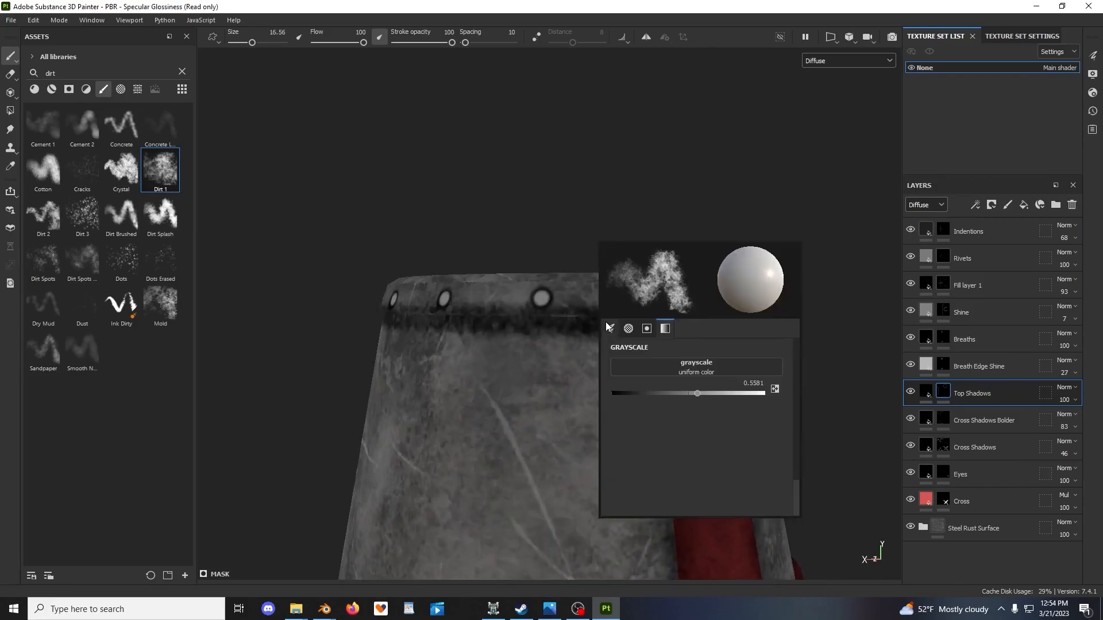
drag(701, 394, 693, 398)
scroll(629, 323, up, 3)
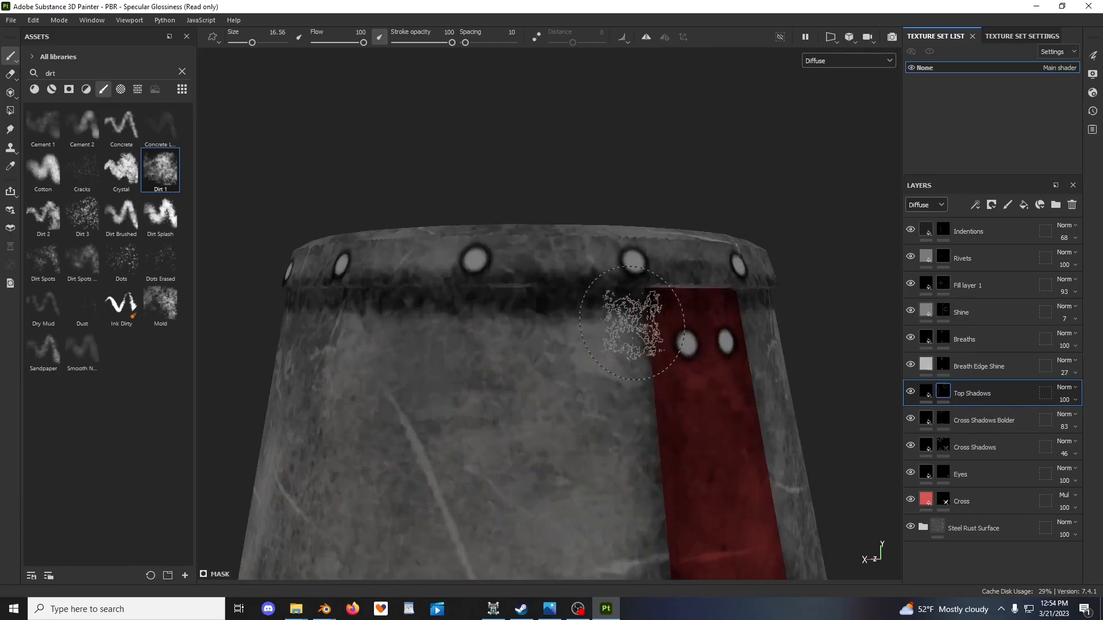
click(631, 314)
shift+click(434, 317)
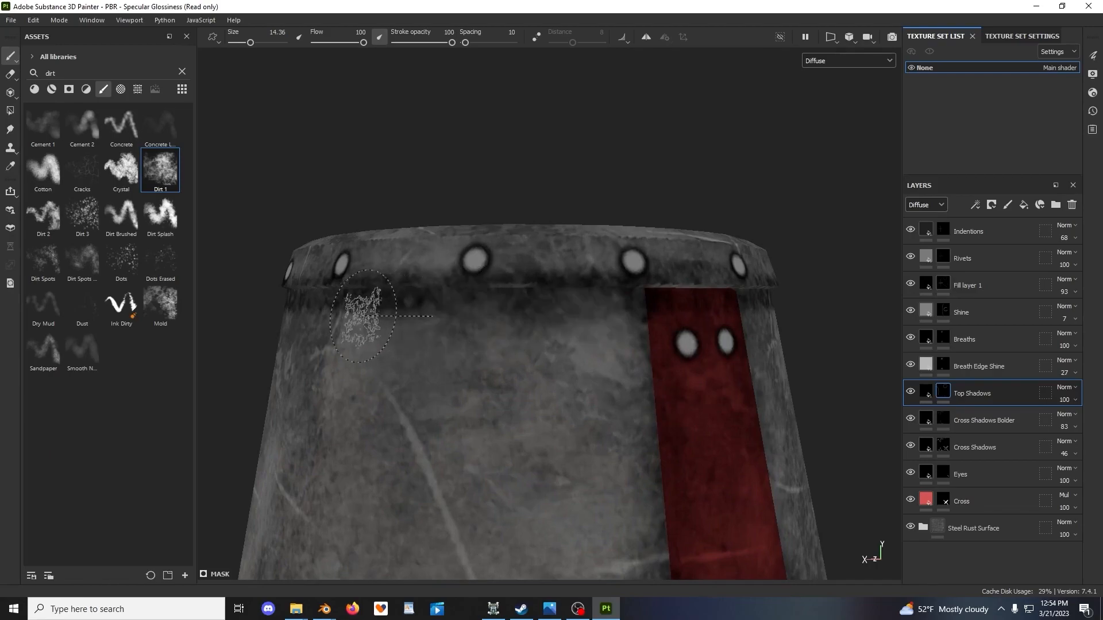
key(ctrl+z)
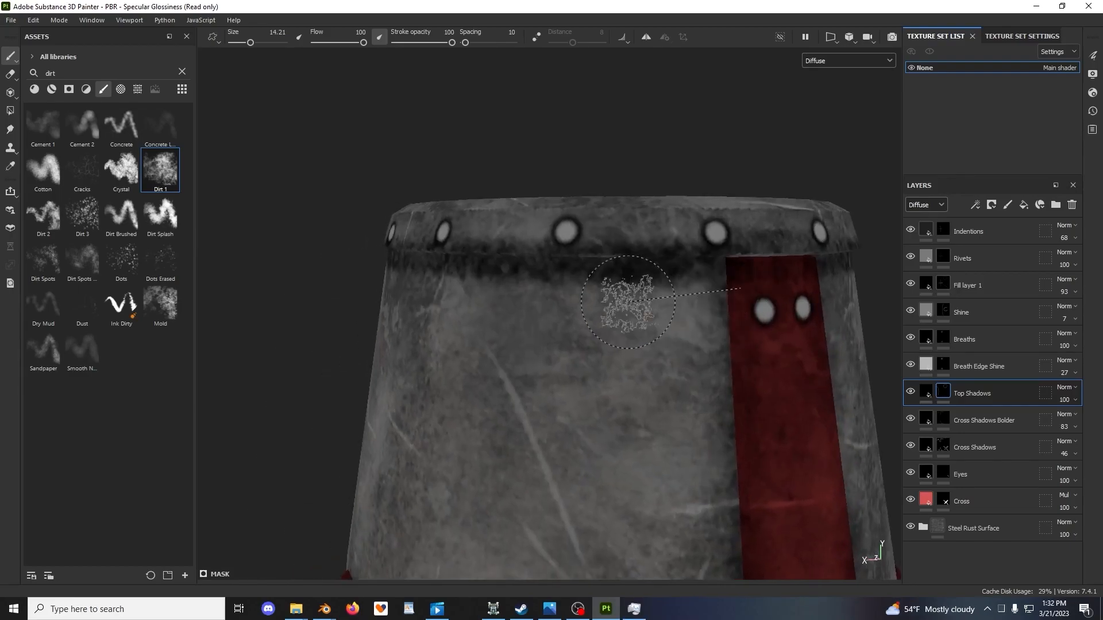
alt+drag(531, 296, 588, 299)
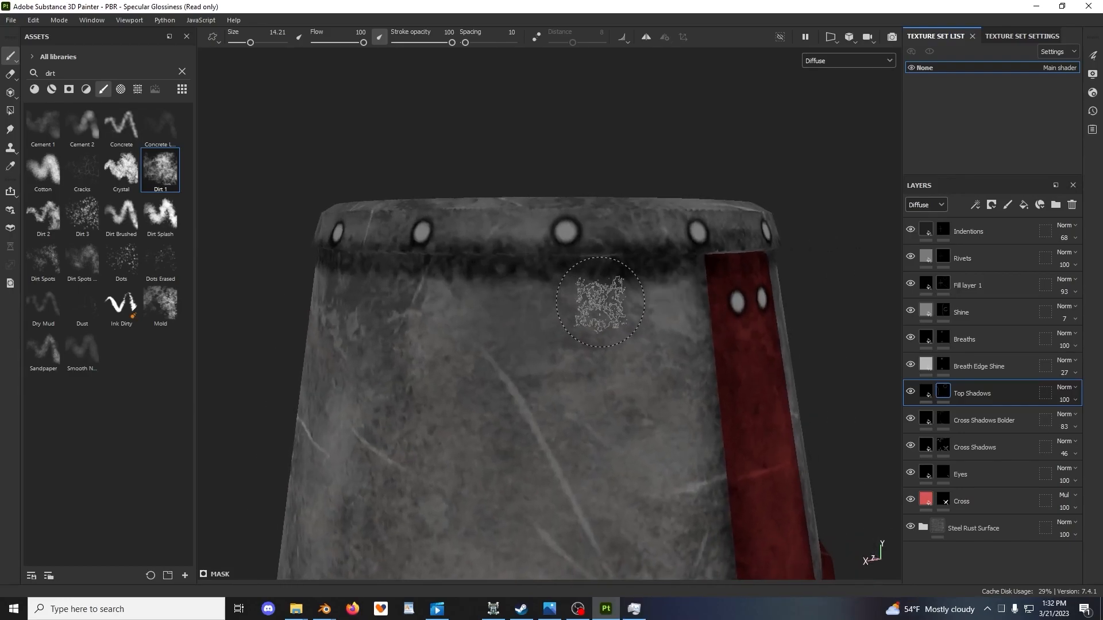
Duplicate the Top Shadows layer and rename the lower of the two layers Top Shadows Under
click(921, 394)
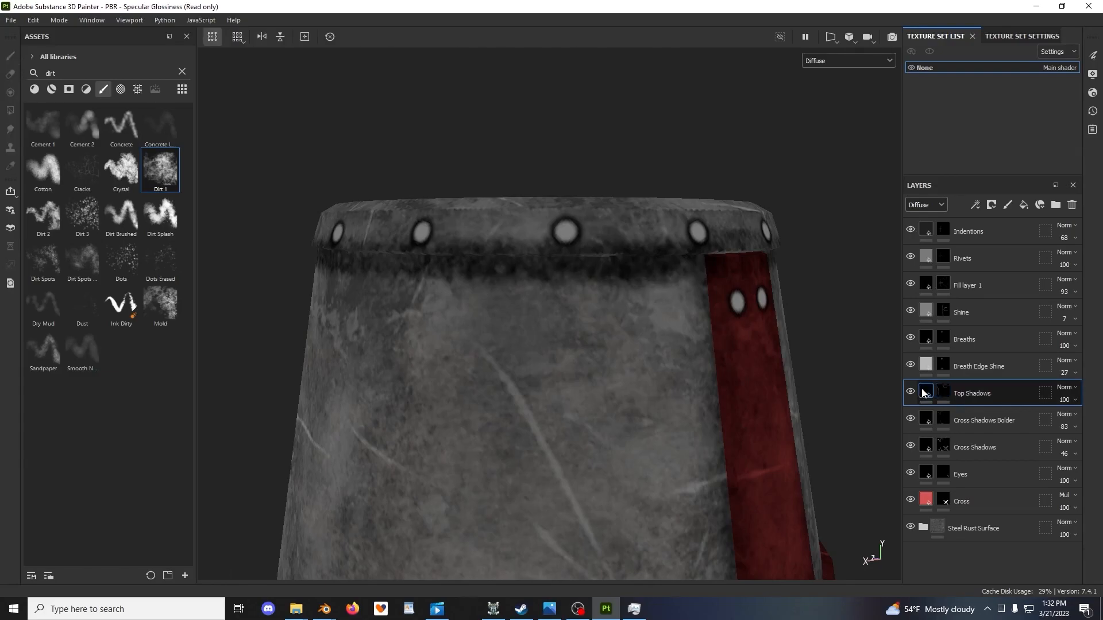
key(ctrl+d)
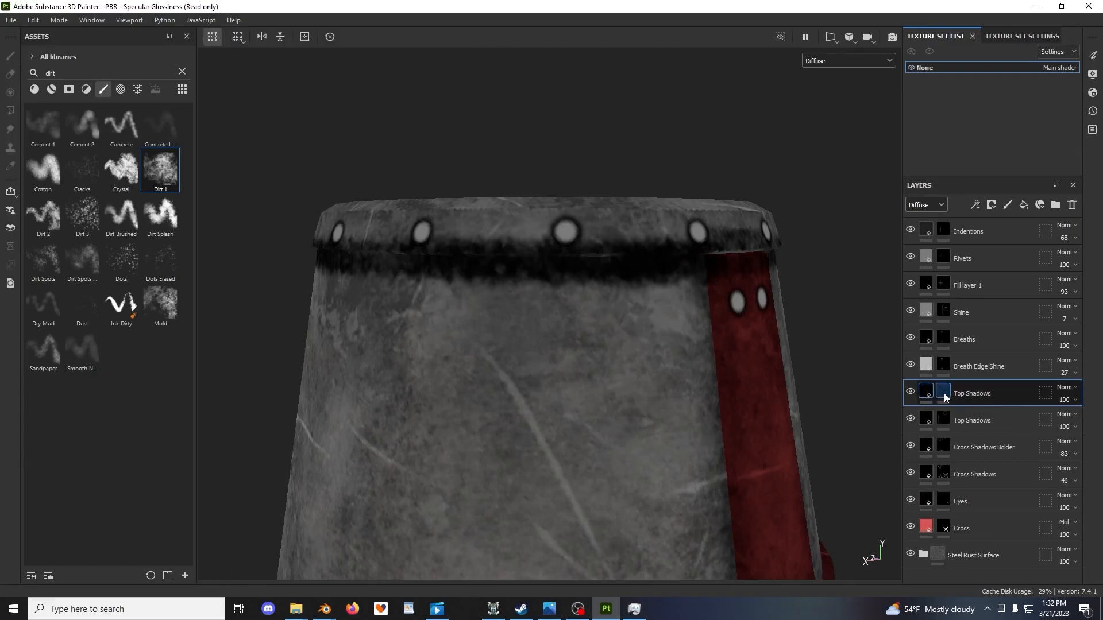
click(926, 422)
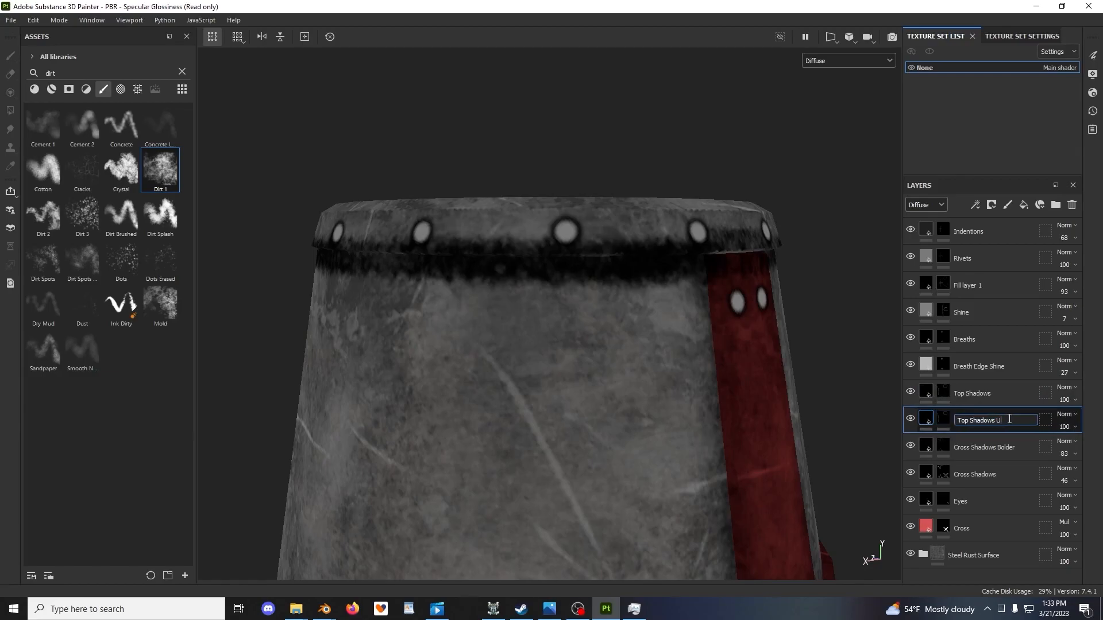
Clear the Top Shadows Under mask and set the layer's opacity to 31, with the brush enlarged to about 17.4
right_click(943, 420)
click(987, 24)
ctrl+right_drag(650, 289, 664, 289)
click(1063, 448)
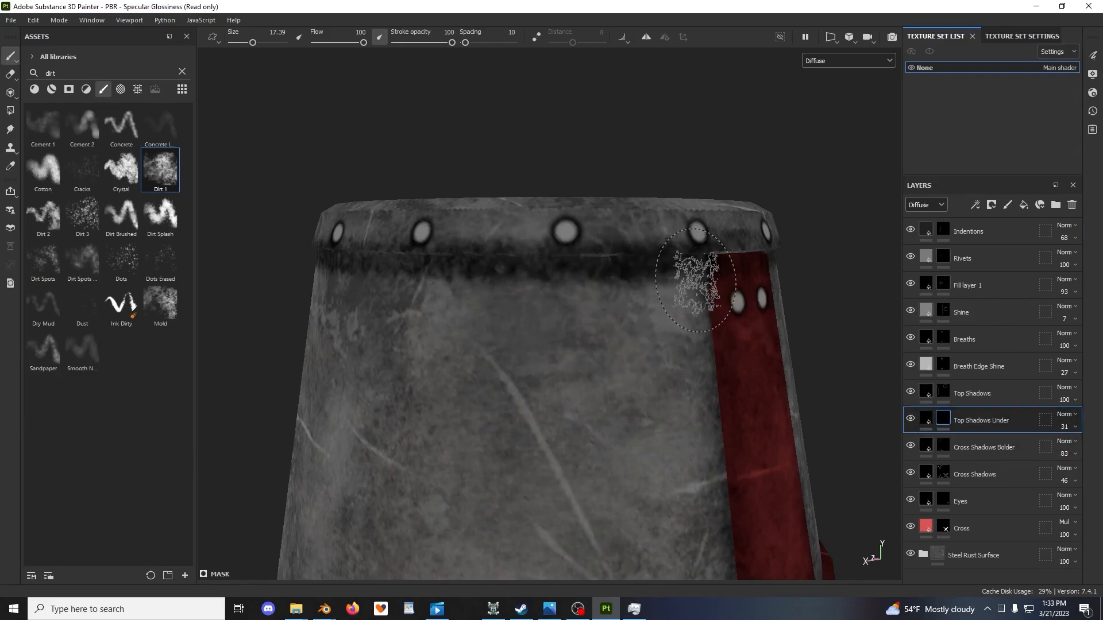
Paint a softer shadow band just below the existing rim shadow and raise the Top Shadows Under opacity to 69
alt+drag(464, 279, 527, 276)
alt+middle_drag(543, 280, 585, 292)
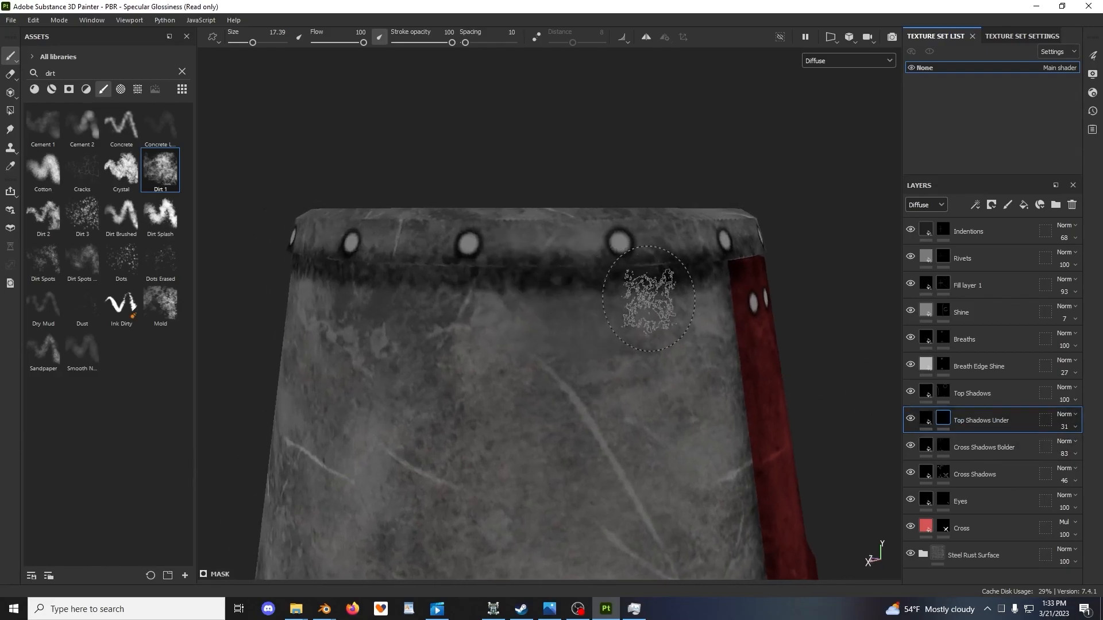
click(1075, 427)
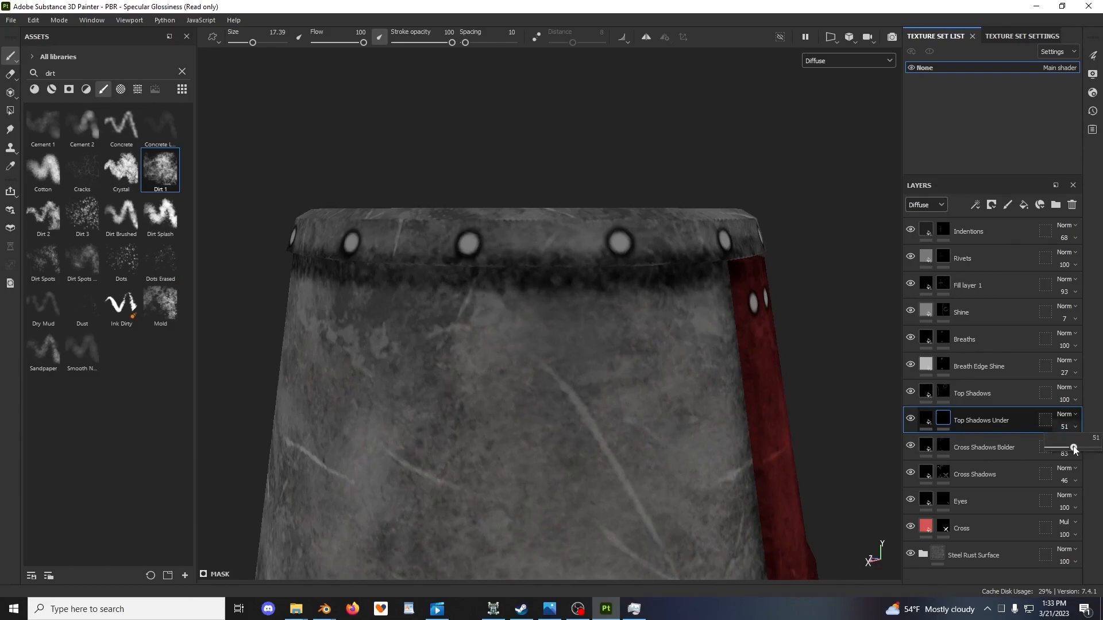
drag(1082, 448, 1084, 448)
Continue the soft Top Shadows Under band beneath the rim around the helmet and over the top of the front cross
alt+drag(644, 327, 616, 308)
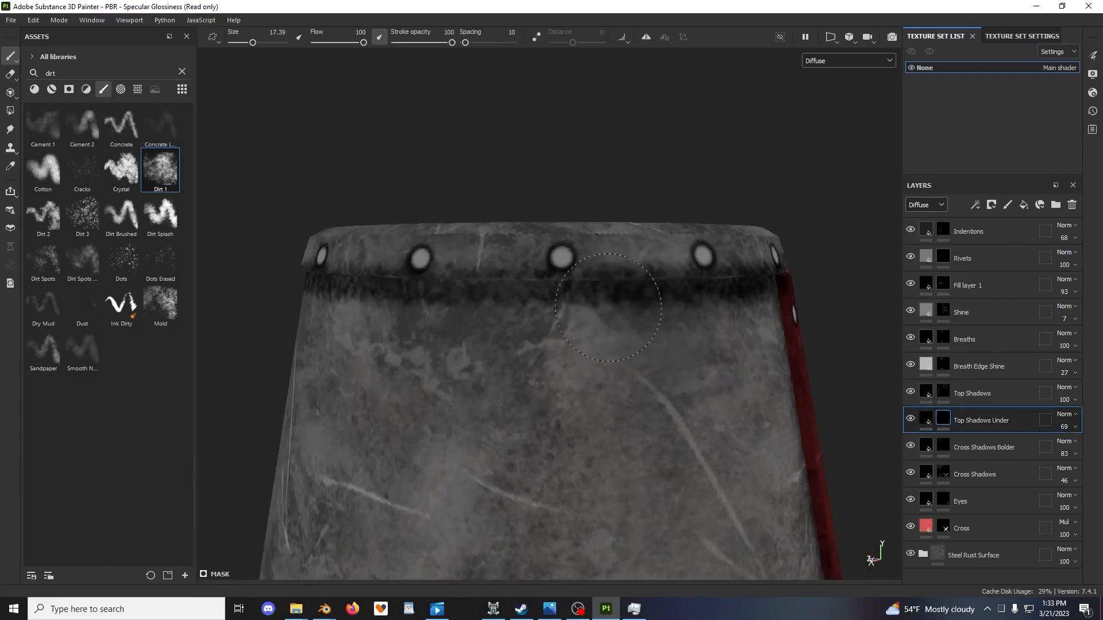
mouse_move(370, 313)
alt+mouse_down()
mouse_move(771, 333)
mouse_move(783, 345)
alt+mouse_up()
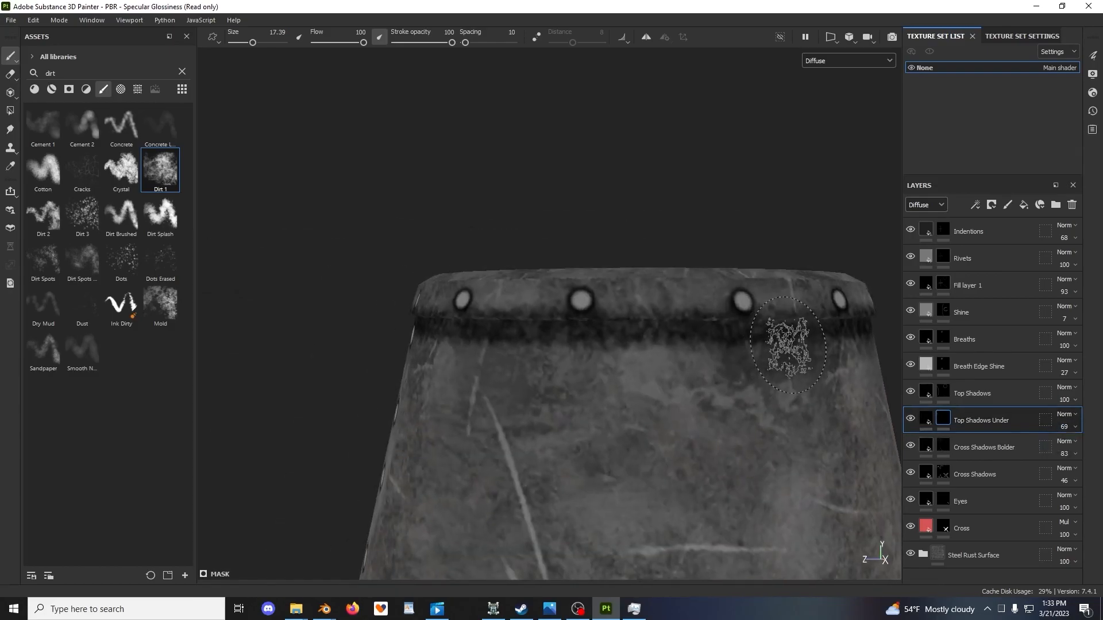
alt+drag(536, 339, 578, 350)
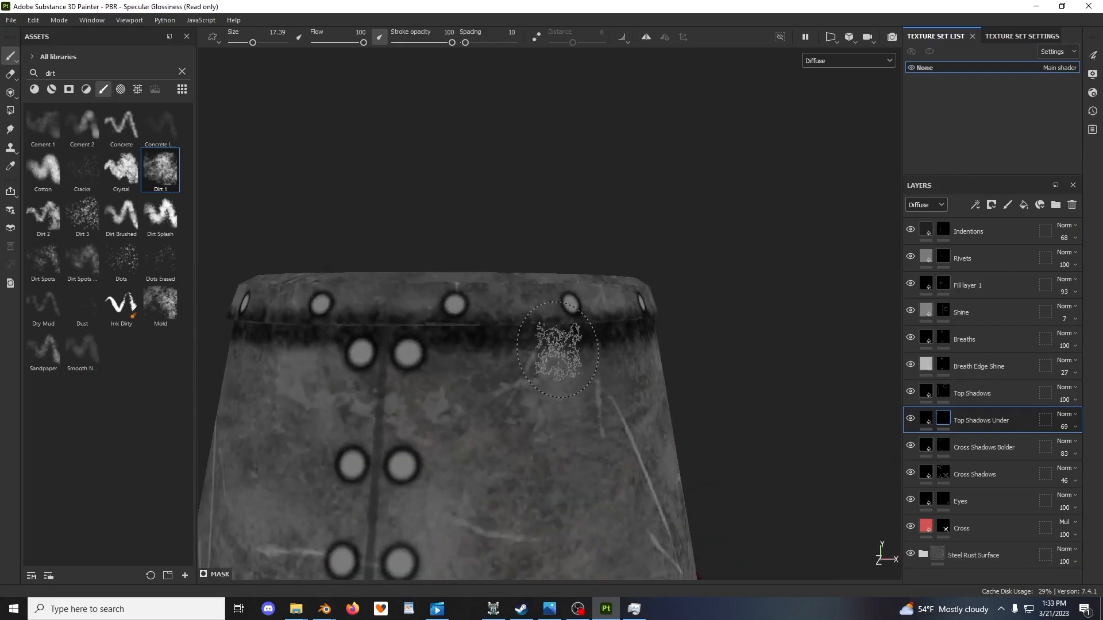
alt+drag(392, 339, 664, 315)
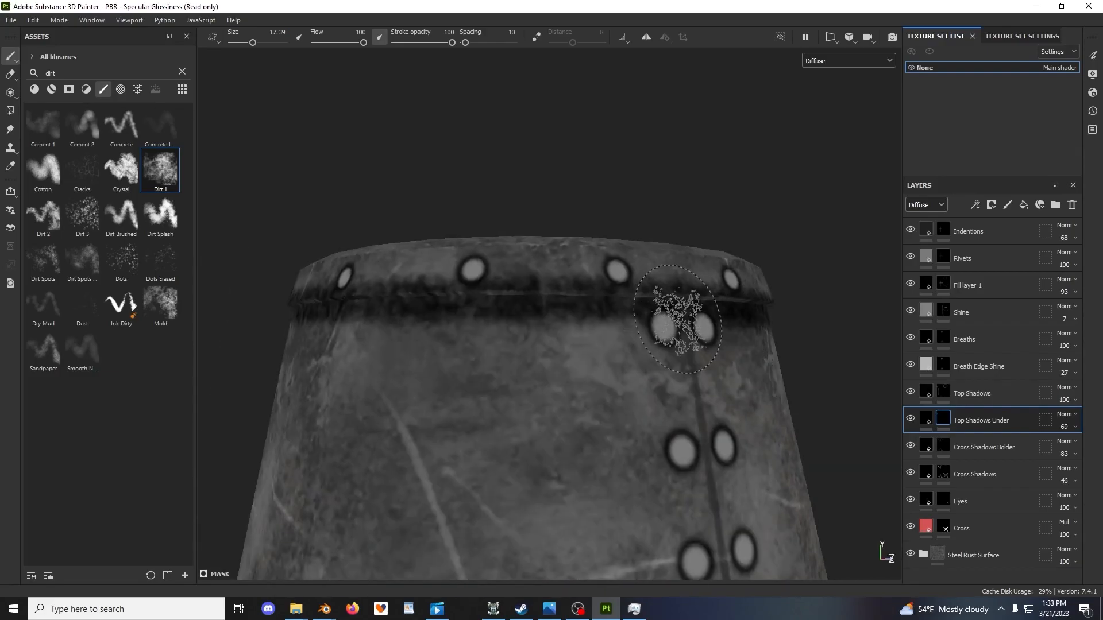
alt+drag(392, 312, 623, 326)
alt+drag(478, 320, 660, 329)
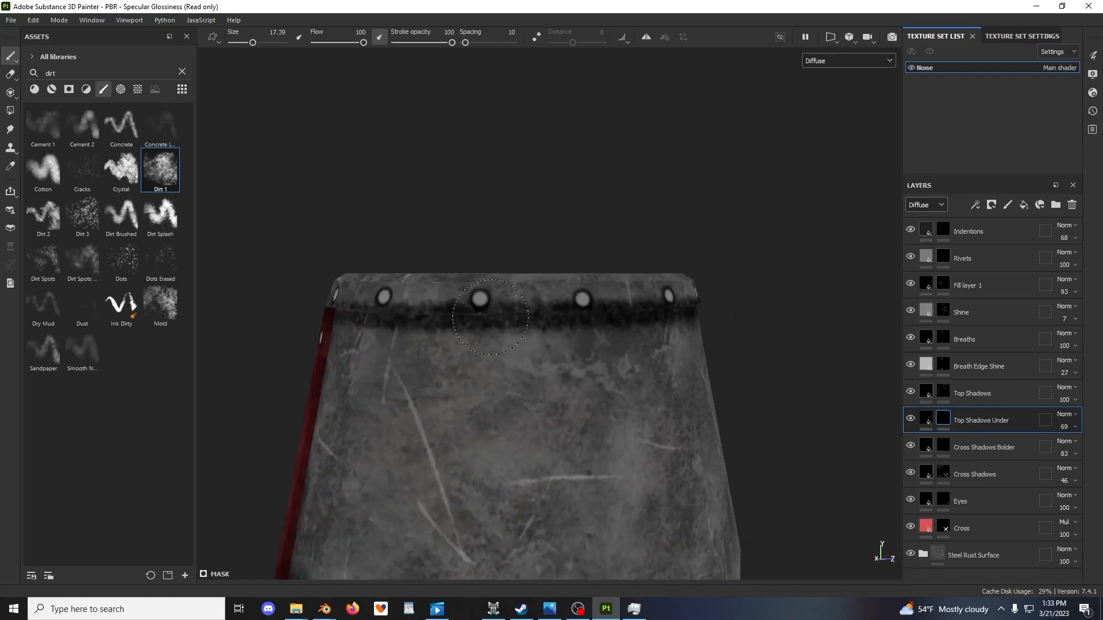
alt+drag(439, 310, 613, 345)
alt+drag(340, 339, 584, 343)
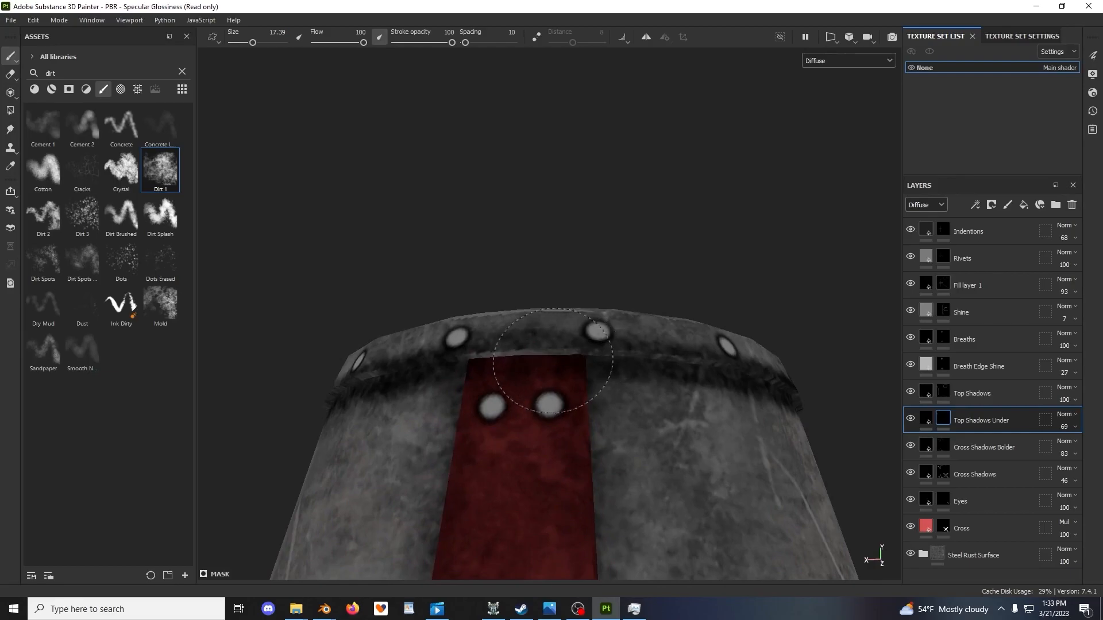
drag(473, 365, 466, 363)
alt+drag(660, 369, 662, 390)
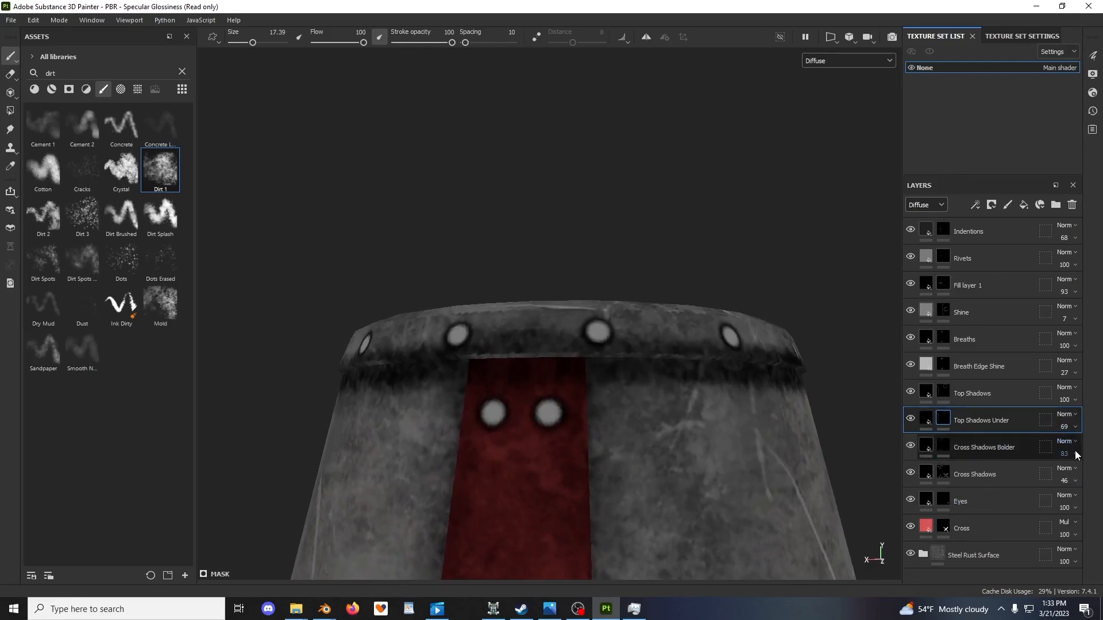
Lower the Top Shadows opacity to 77 and adjust the brush's grayscale value with the Top Shadows Under mask selected
drag(1081, 408, 1078, 423)
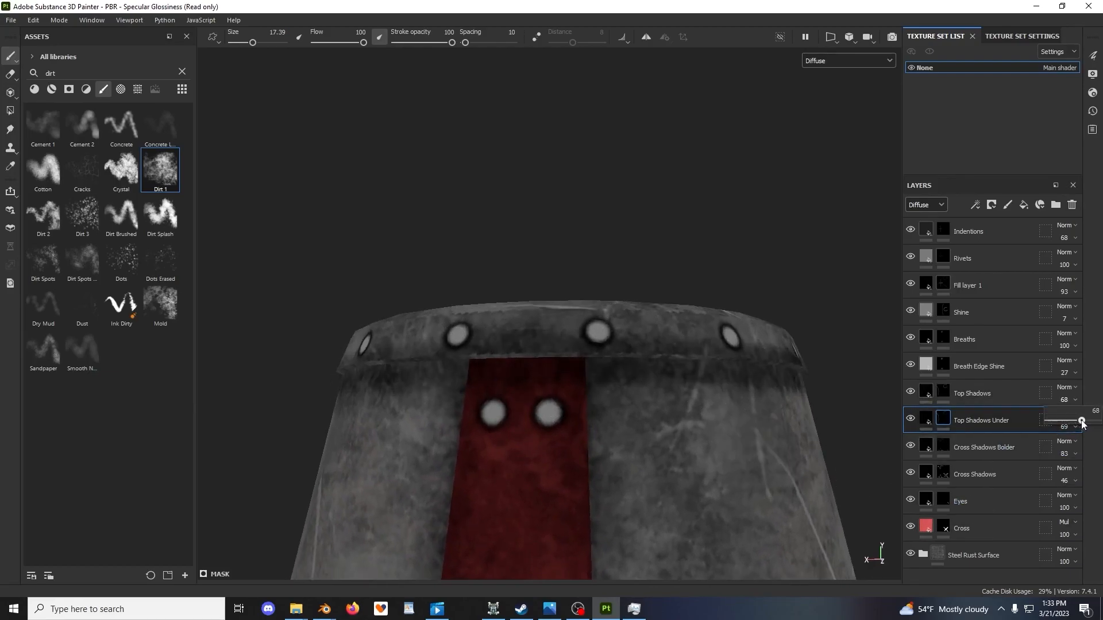
alt+drag(662, 302, 803, 320)
scroll(658, 347, down, 5)
alt+drag(684, 332, 734, 330)
alt+middle_drag(734, 330, 763, 324)
click(942, 419)
scroll(770, 348, up, 3)
right_click(602, 303)
click(632, 371)
mouse_move(499, 367)
alt+mouse_down()
mouse_move(525, 366)
mouse_move(436, 382)
alt+mouse_up()
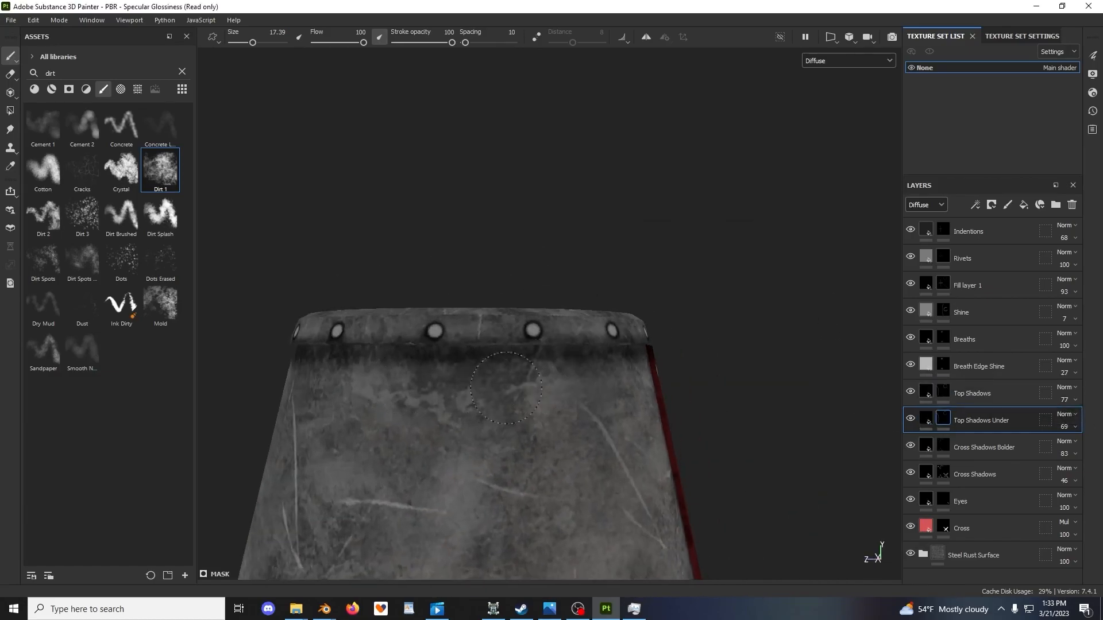
Toggle the visibility of Top Shadows Under and Top Shadows to compare the rim with and without each shadow layer
scroll(677, 387, down, 2)
alt+drag(677, 386, 550, 388)
click(909, 419)
click(908, 419)
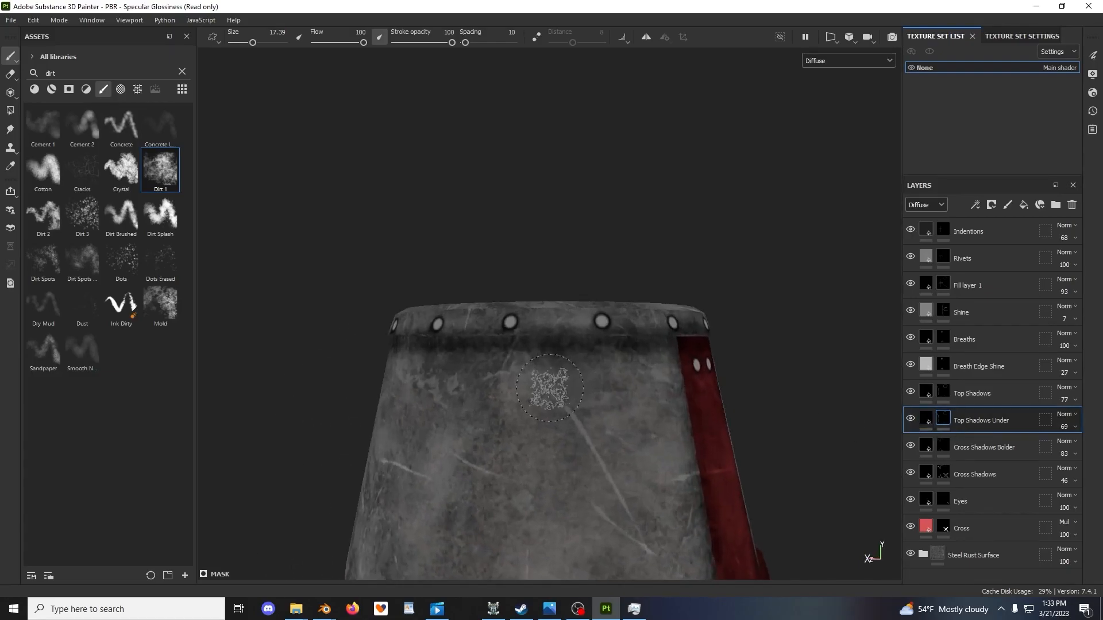
click(911, 419)
click(910, 392)
click(910, 393)
click(909, 419)
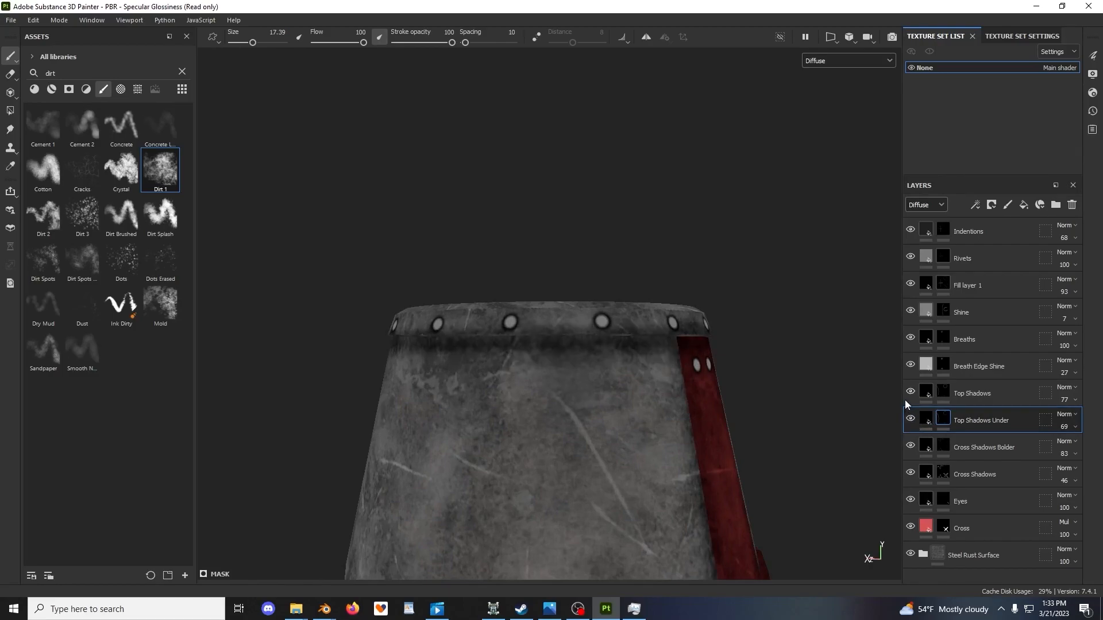
click(911, 389)
click(911, 389)
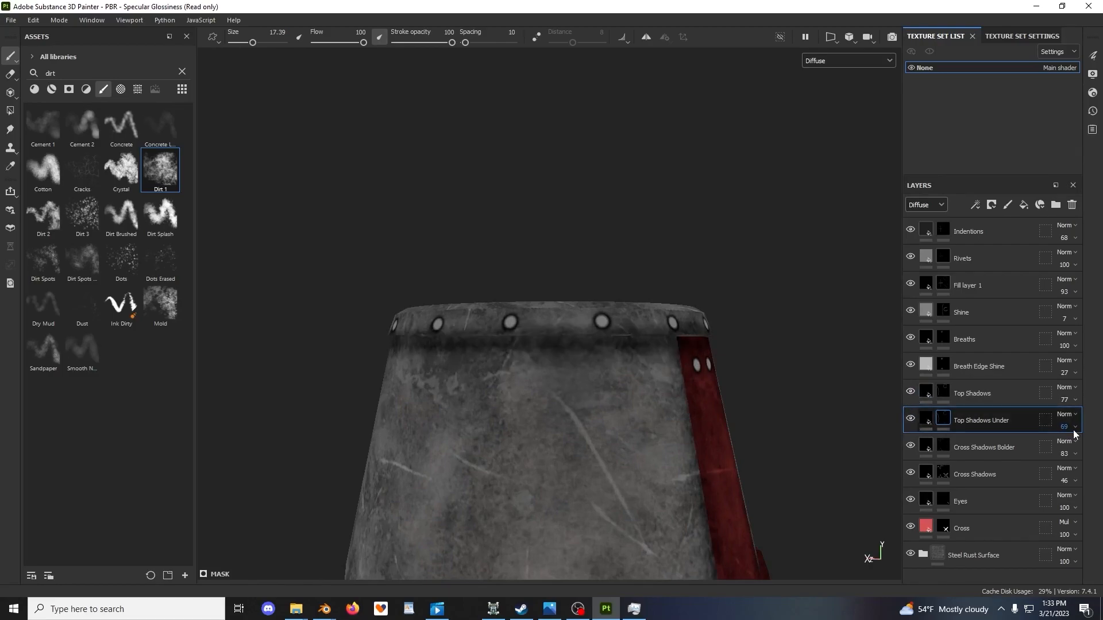
Reduce the opacity of Top Shadows to 51 and of Top Shadows Under to 36
drag(1080, 450, 1091, 452)
alt+drag(695, 352, 480, 359)
scroll(609, 385, down, 6)
alt+drag(752, 368, 714, 366)
alt+middle_drag(713, 366, 666, 359)
scroll(665, 359, up, 3)
click(1076, 400)
drag(1087, 420, 1047, 448)
click(1076, 426)
scroll(521, 344, up, 4)
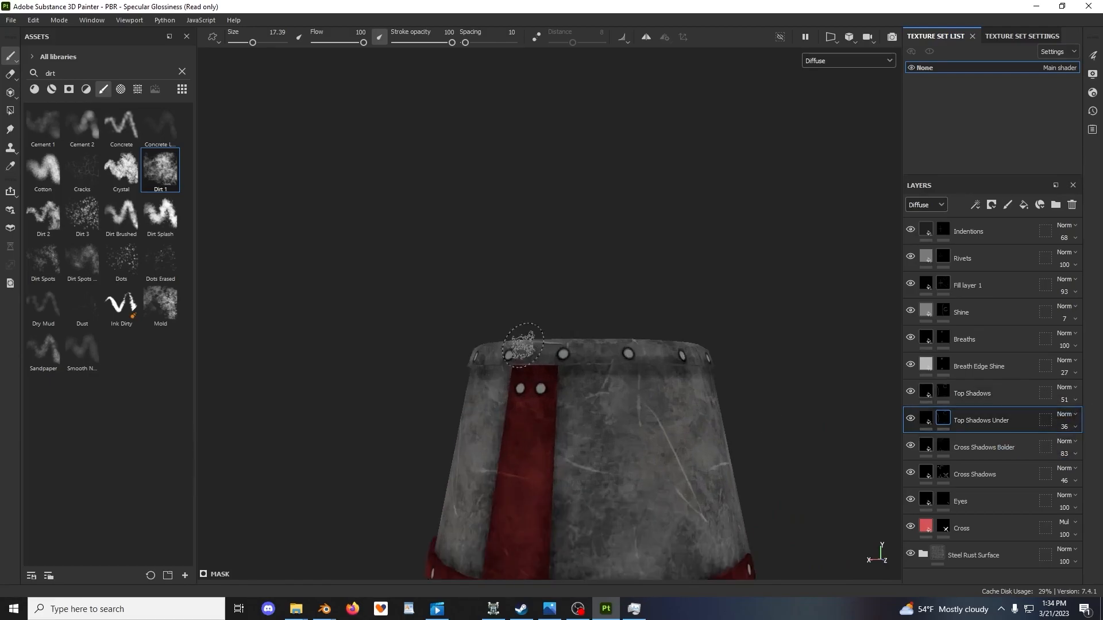
Change the brush's grayscale value for the Top Shadows Under mask while working at the side of the rim
alt+drag(522, 345, 709, 288)
scroll(678, 304, up, 4)
mouse_move(615, 314)
alt+mouse_down()
mouse_move(633, 316)
mouse_move(581, 338)
mouse_move(546, 339)
mouse_move(510, 323)
mouse_move(854, 423)
alt+mouse_up()
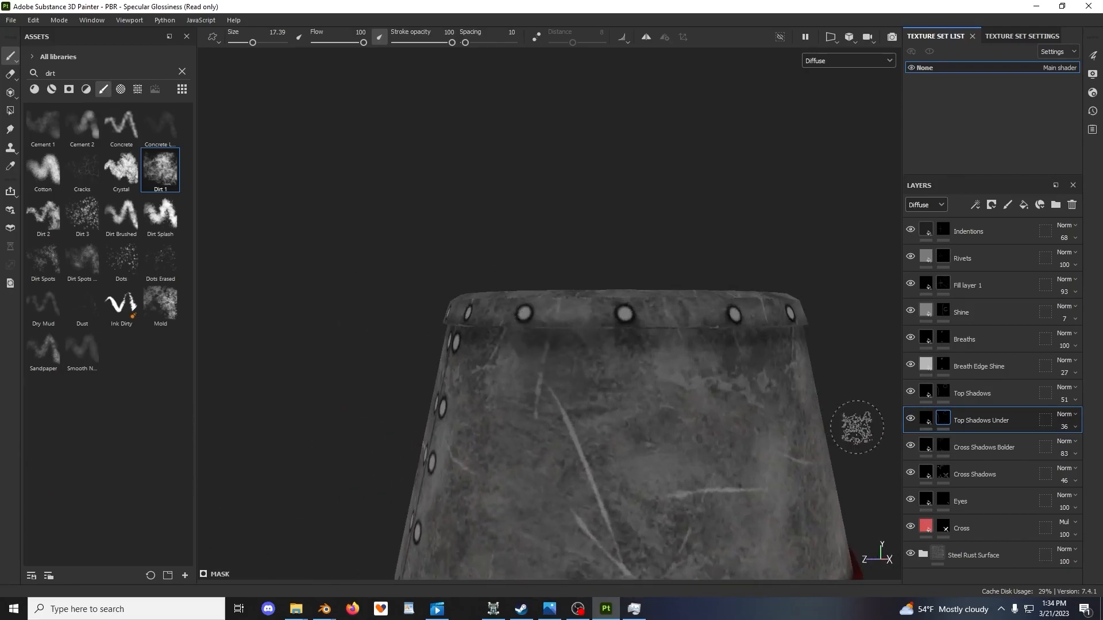
right_click(660, 358)
drag(709, 428, 866, 444)
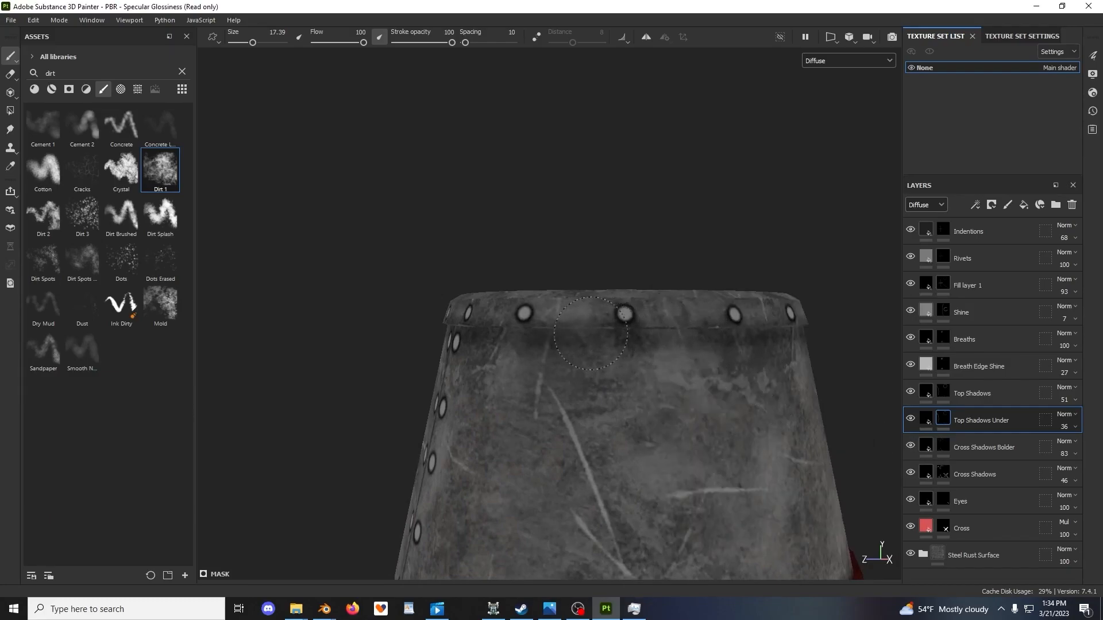
Turn Top Shadows Under and Top Shadows off and on again to check their contribution at the reduced opacities
click(908, 420)
click(908, 420)
click(910, 392)
click(911, 392)
mouse_move(812, 392)
alt+mouse_down()
mouse_move(646, 395)
mouse_move(630, 385)
mouse_move(581, 410)
alt+mouse_up()
mouse_move(668, 430)
alt+mouse_down()
mouse_move(682, 437)
mouse_move(588, 403)
mouse_move(670, 415)
alt+mouse_up()
Examine the whole helmet from the front and three-quarter angles to judge the overall shadowing
scroll(669, 415, down, 4)
alt+middle_drag(765, 419, 684, 307)
scroll(684, 307, up, 4)
alt+drag(684, 307, 736, 320)
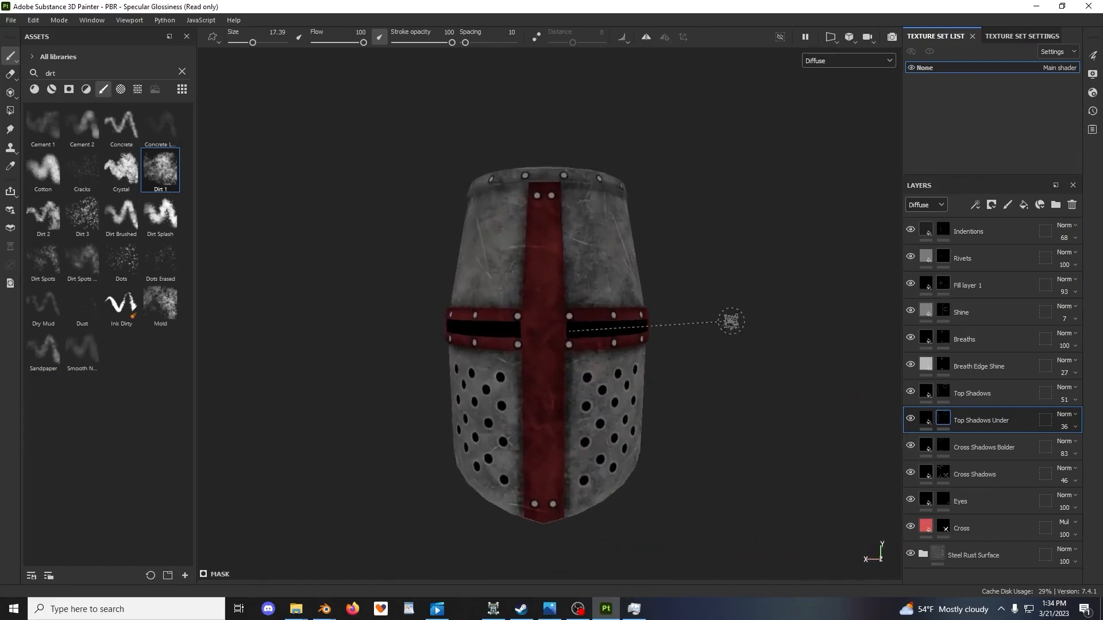
alt+middle_drag(736, 320, 747, 341)
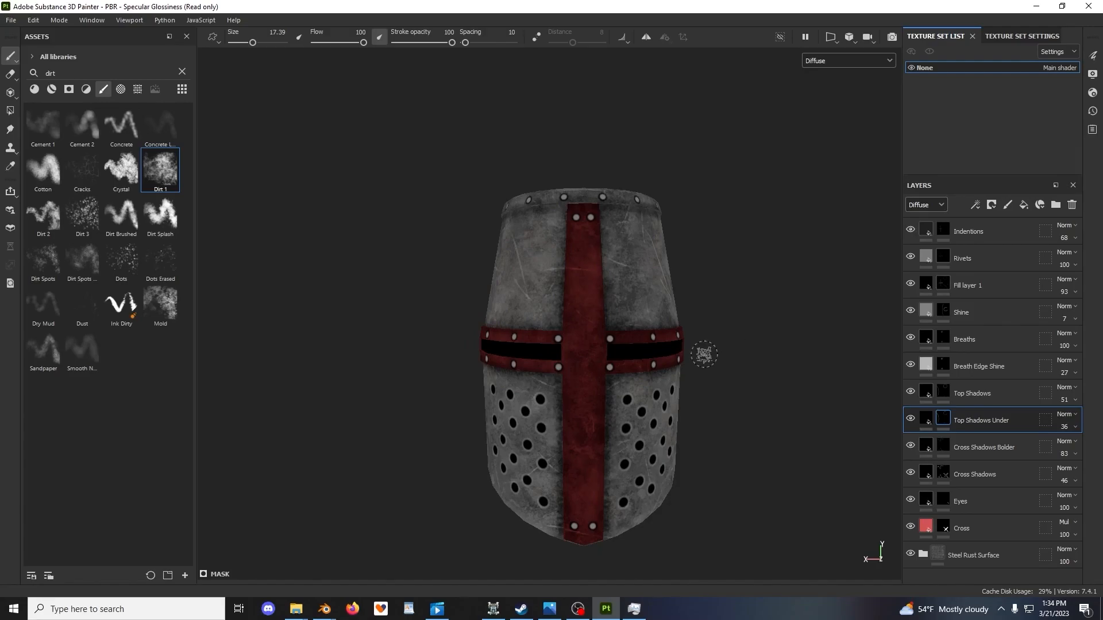
scroll(705, 354, down, 2)
alt+drag(704, 354, 738, 354)
alt+middle_drag(738, 354, 672, 312)
scroll(672, 312, up, 3)
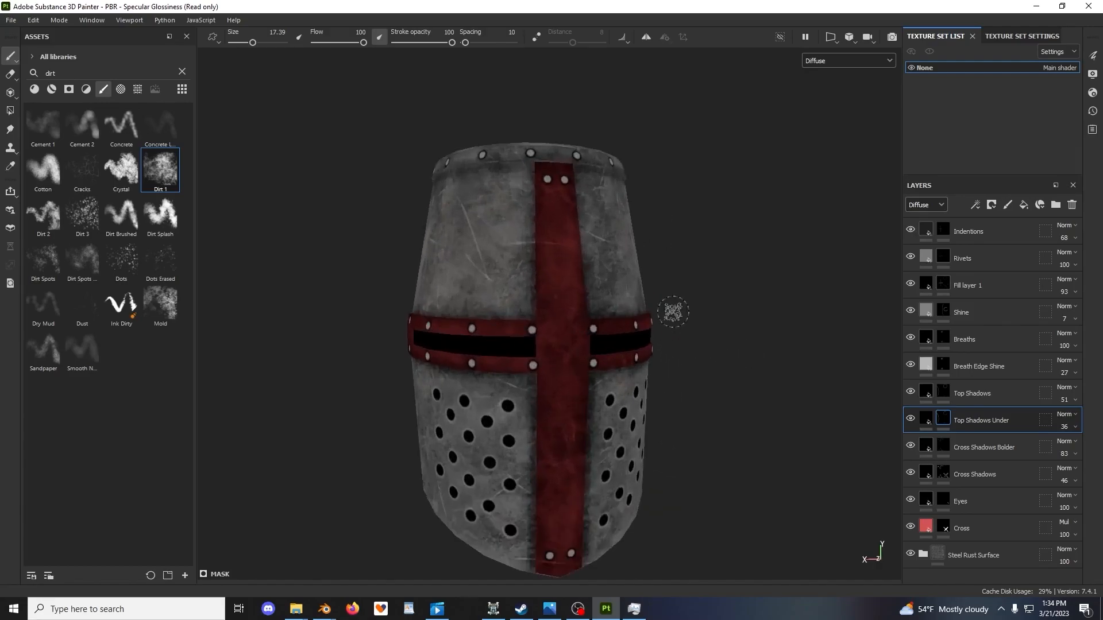
alt+drag(673, 312, 692, 329)
scroll(739, 287, down, 2)
alt+drag(739, 288, 713, 284)
alt+middle_drag(713, 285, 710, 255)
scroll(704, 311, up, 1)
alt+drag(710, 255, 722, 257)
alt+middle_drag(721, 256, 708, 278)
Switch the viewport display from Diffuse to Material and inspect the lit helmet from several angles
click(824, 61)
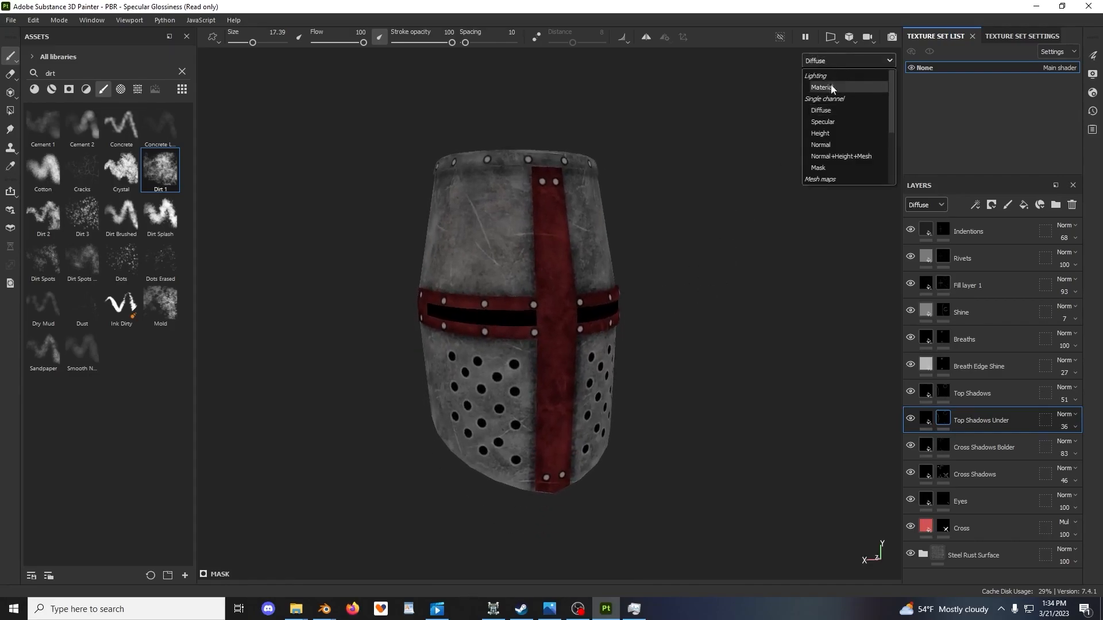
click(830, 84)
scroll(726, 214, up, 1)
alt+middle_drag(727, 214, 738, 232)
mouse_move(739, 232)
alt+mouse_down()
mouse_move(891, 253)
mouse_move(679, 251)
mouse_move(763, 256)
mouse_move(726, 248)
alt+mouse_up()
scroll(703, 260, up, 2)
alt+middle_drag(726, 248, 724, 212)
scroll(724, 213, down, 1)
alt+drag(712, 221, 810, 247)
scroll(810, 247, up, 1)
alt+middle_drag(810, 247, 787, 187)
alt+drag(670, 221, 776, 231)
scroll(563, 278, up, 1)
alt+drag(620, 276, 494, 283)
mouse_move(649, 241)
alt+middle_down()
mouse_move(539, 259)
mouse_move(596, 258)
alt+middle_up()
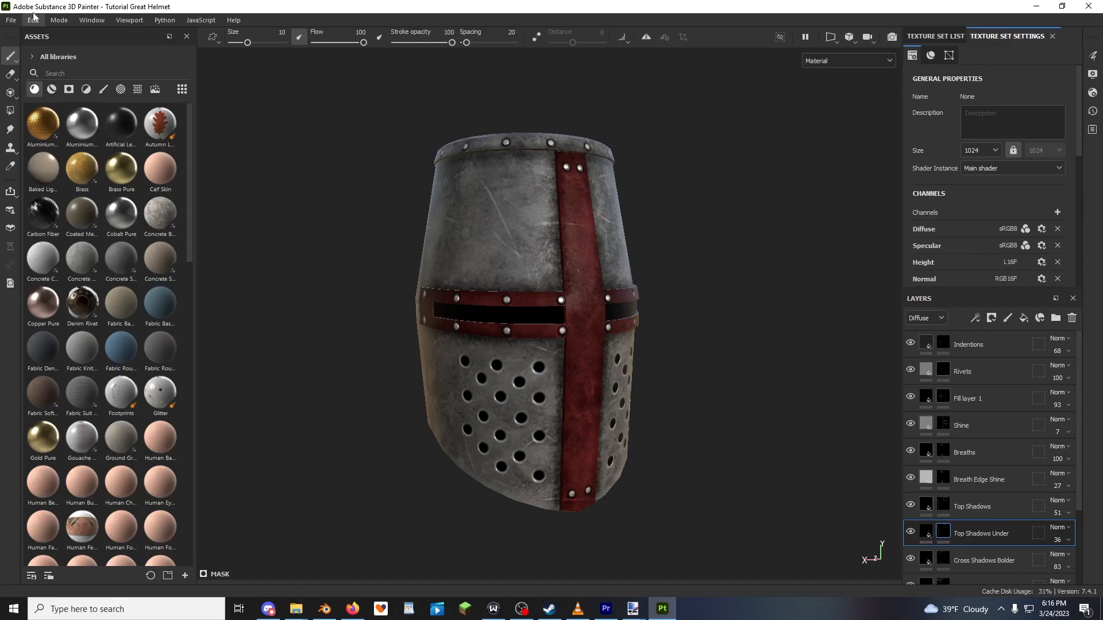
Save the project as Tutorial Great Helmet.spp in the Substance Painter Projects folder, replacing the existing file
click(10, 20)
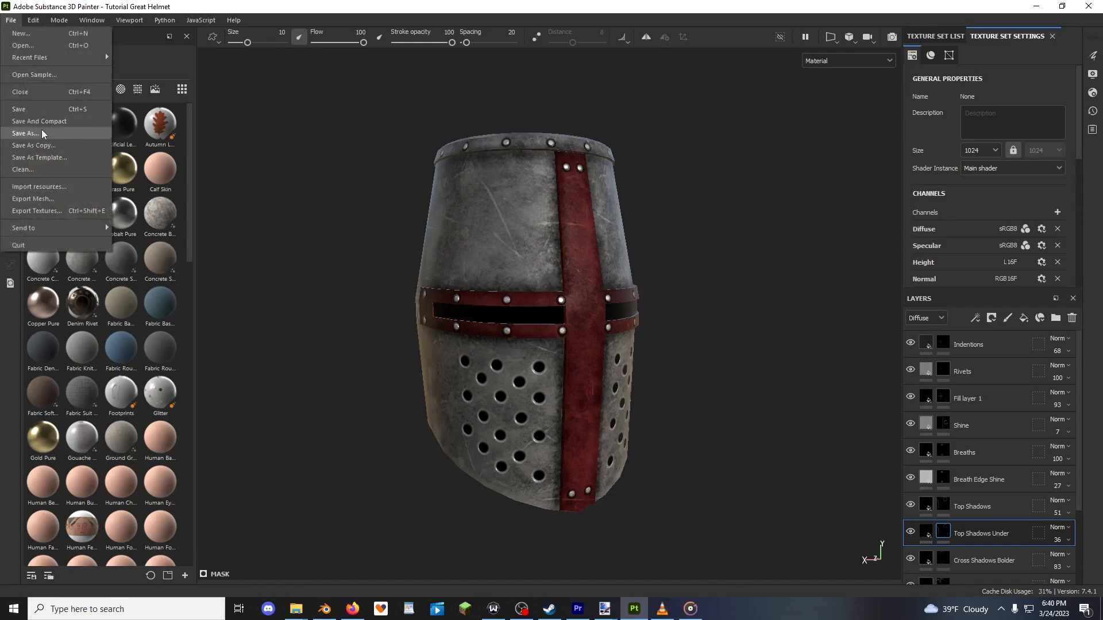
click(41, 131)
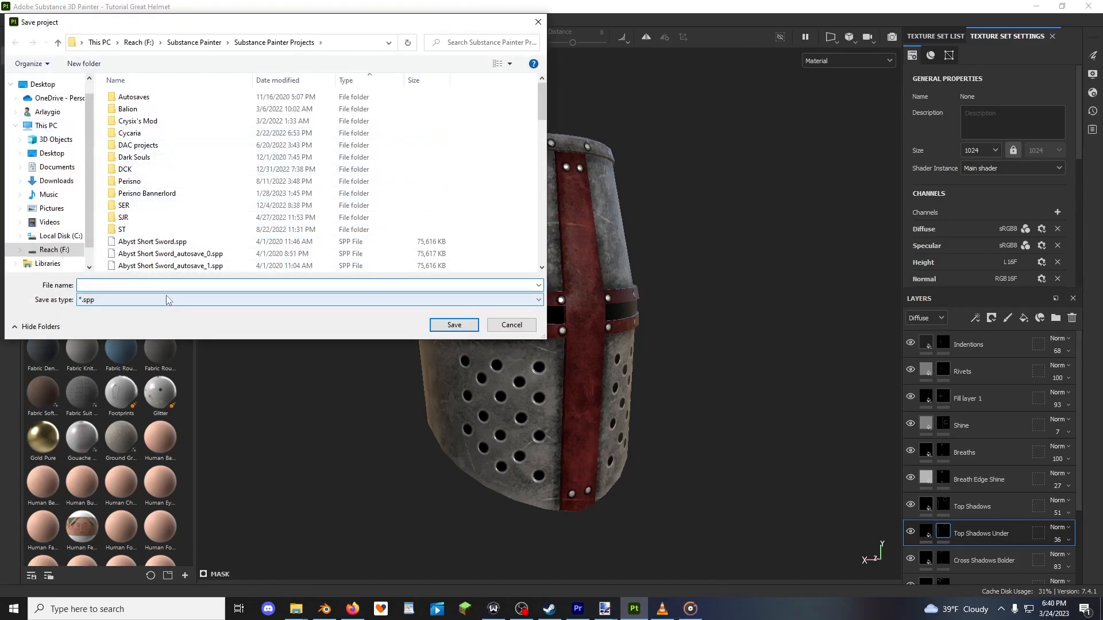
text(Tuto)
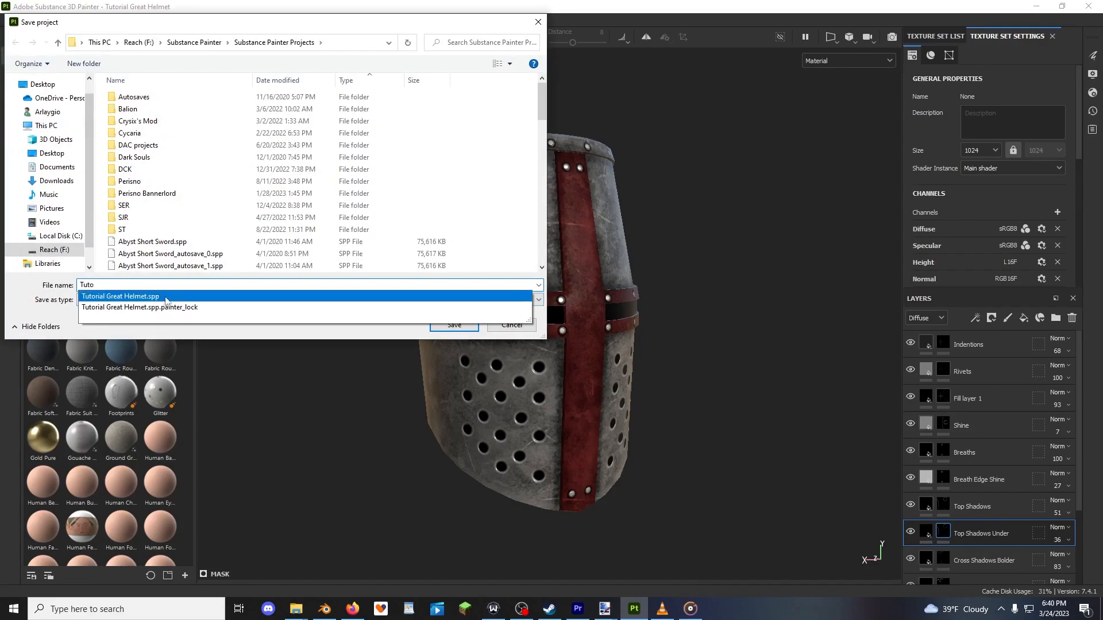
click(159, 296)
click(452, 326)
click(579, 305)
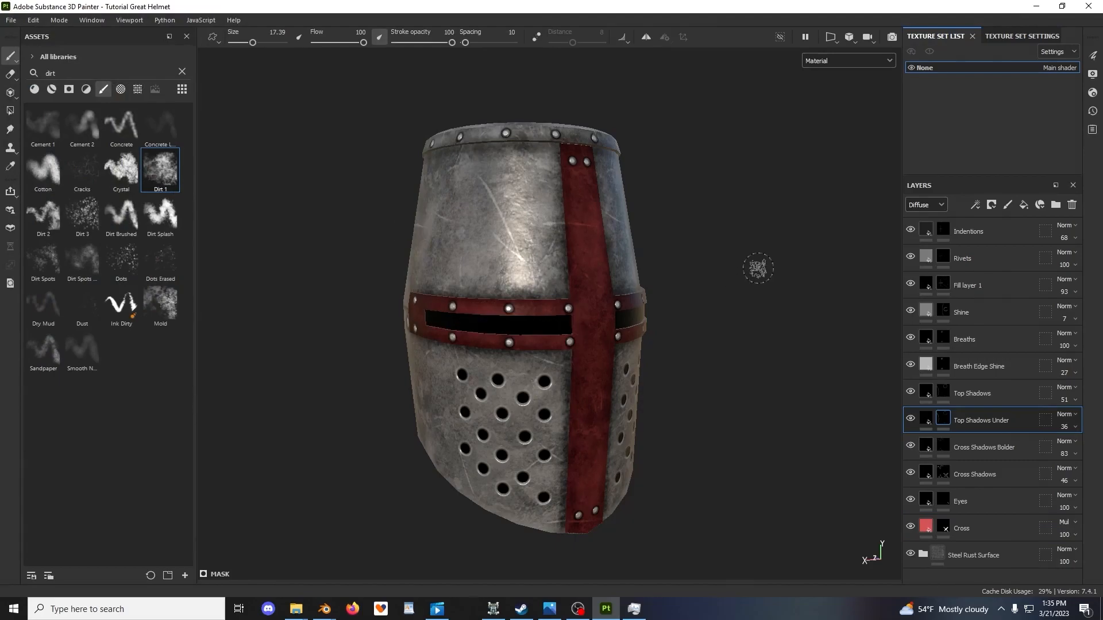
Activate polygon fill on the Cross layer's mask and show the 3D and 2D views together around the cross's lower tip
alt+drag(750, 265, 695, 354)
scroll(747, 304, down, 2)
alt+middle_drag(695, 354, 681, 253)
scroll(681, 253, up, 3)
alt+drag(681, 252, 714, 189)
click(939, 523)
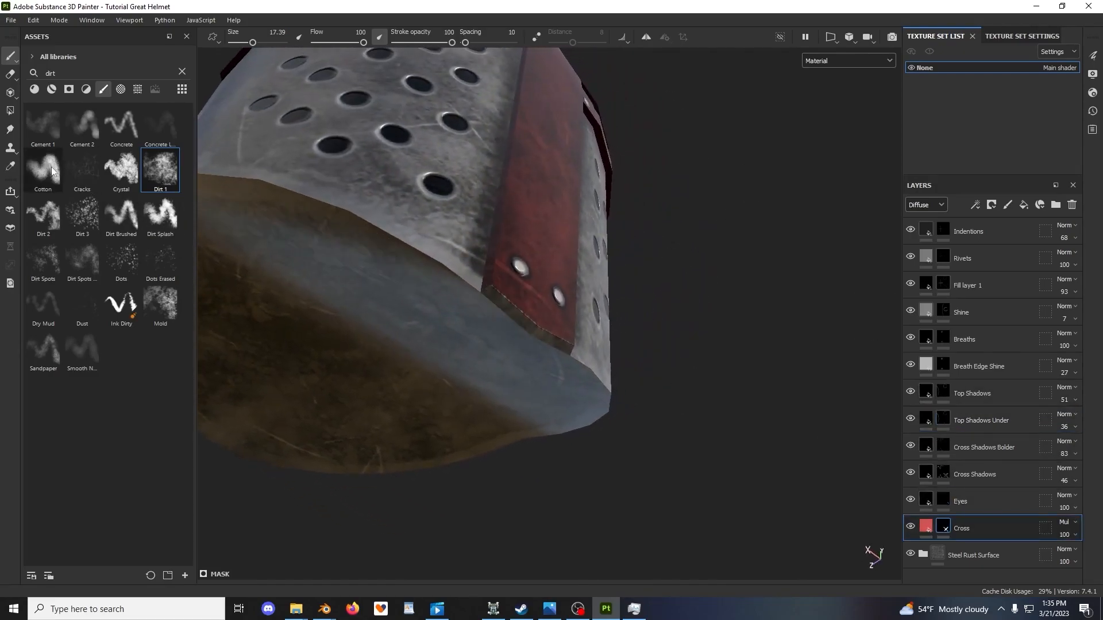
key(4)
click(830, 38)
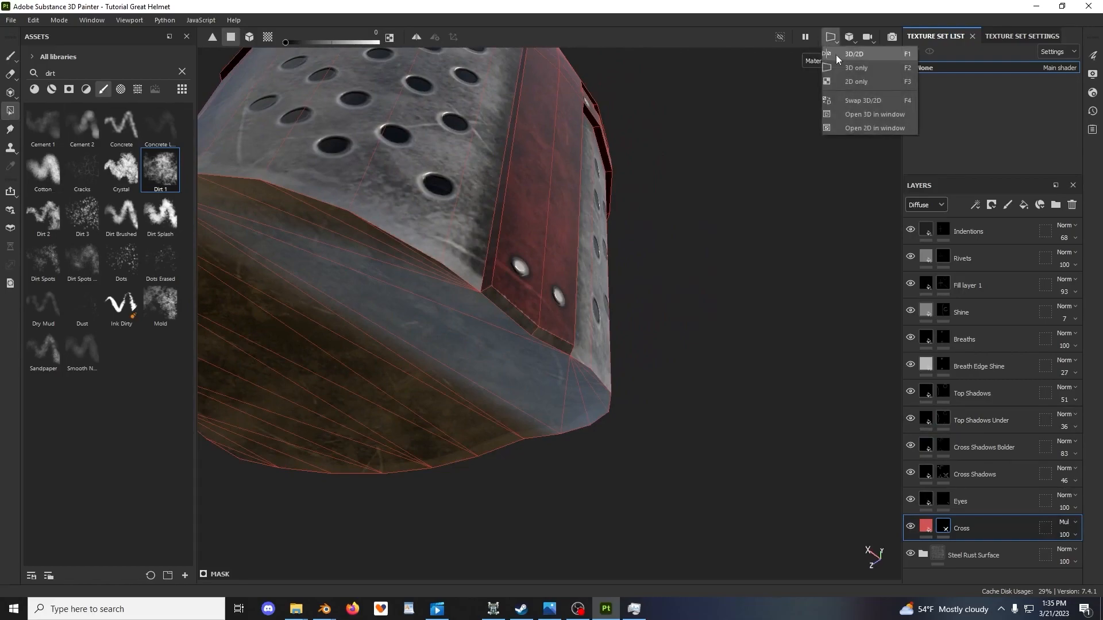
click(837, 55)
scroll(660, 350, up, 4)
alt+middle_drag(814, 427, 626, 499)
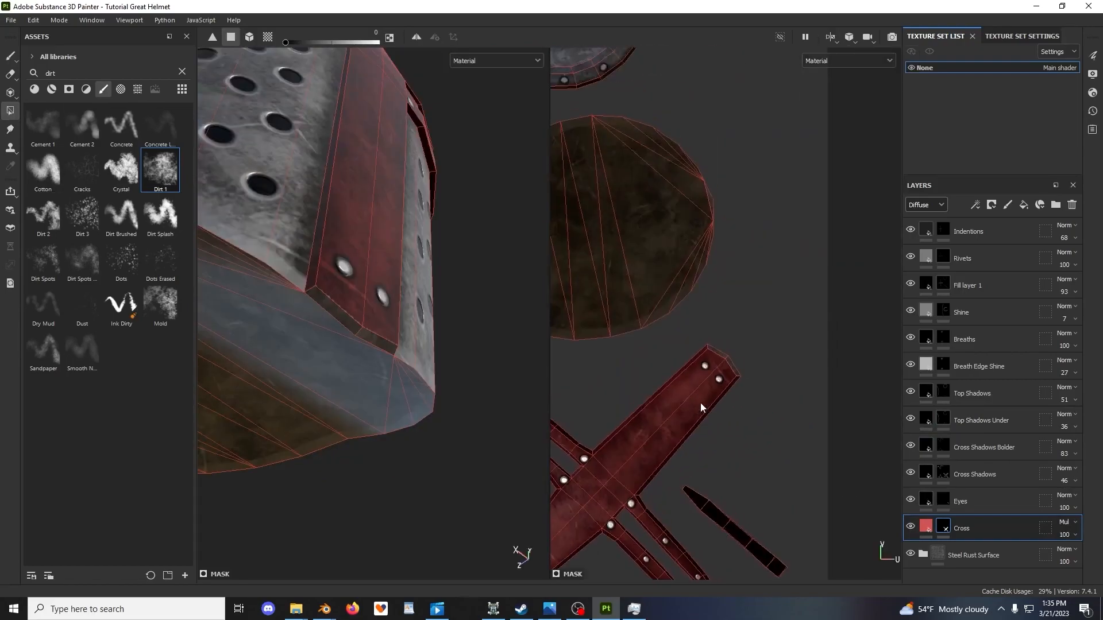
Fill the unpainted edge faces at the cross's lower tip in the Cross mask with value 1
scroll(687, 401, up, 3)
drag(752, 311, 946, 309)
key(ctrl+z)
right_click(753, 290)
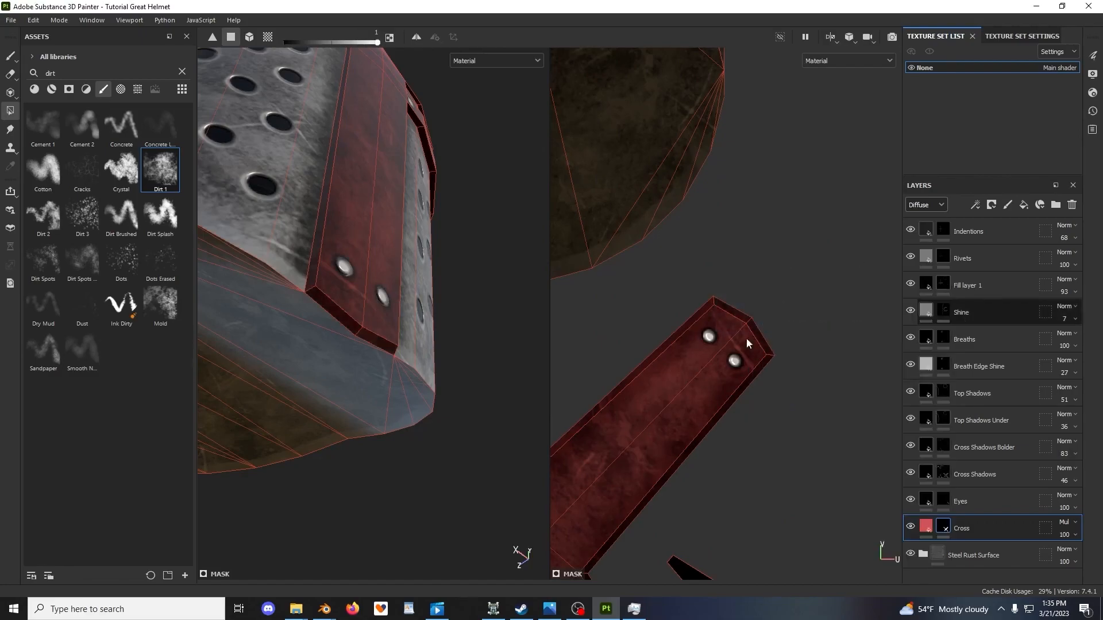
Frame the full helmet and the cross's UV island to check the mask, and set the polygon fill value to 0
key(f)
key(f)
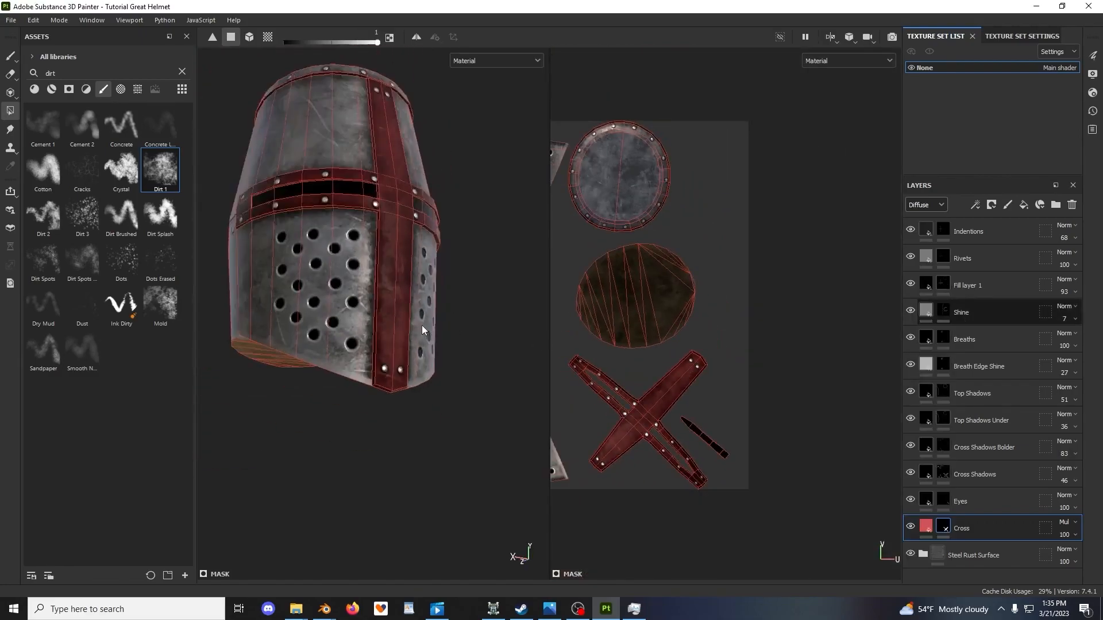
alt+middle_drag(495, 336, 500, 344)
scroll(759, 430, up, 2)
alt+middle_drag(680, 419, 762, 412)
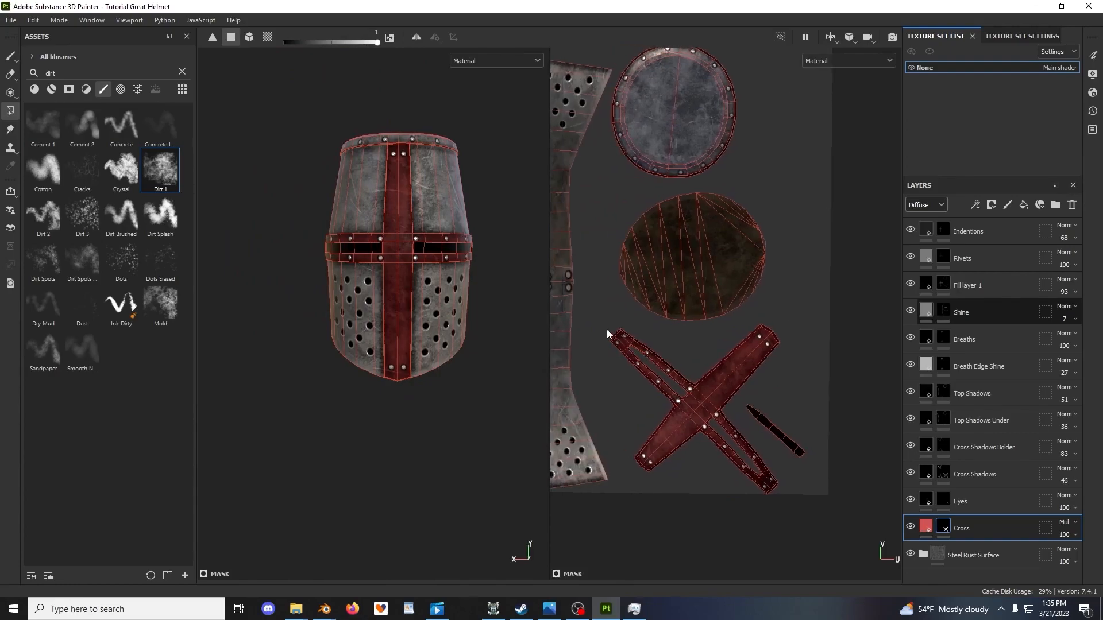
right_click(672, 368)
click(726, 401)
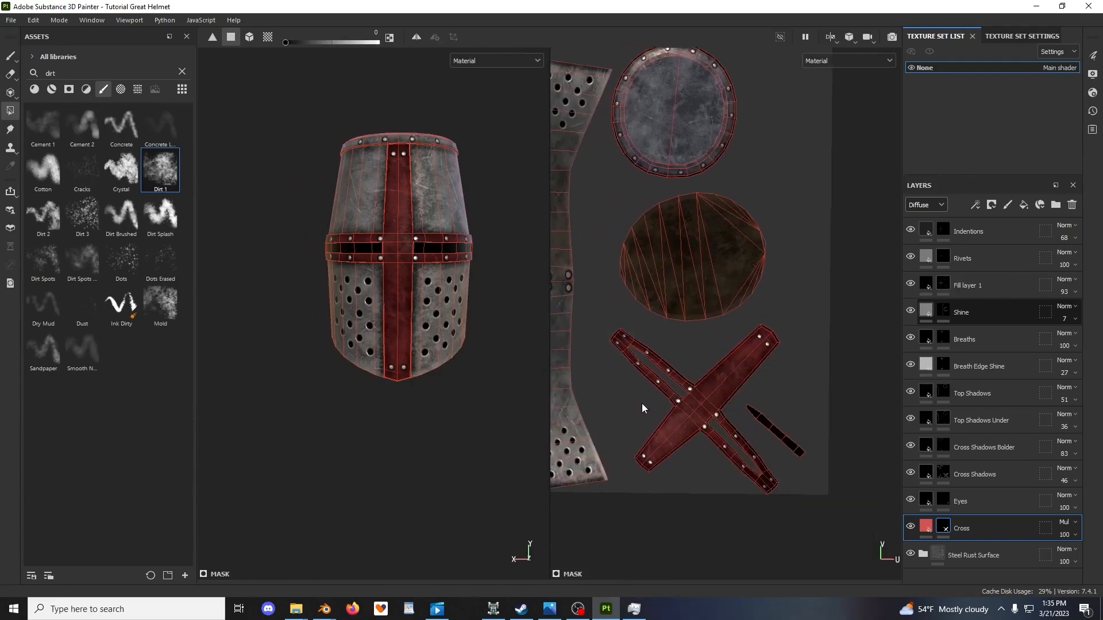
Hide the Cross layer and return to the paint brush in a 3D-only view
click(910, 527)
click(10, 59)
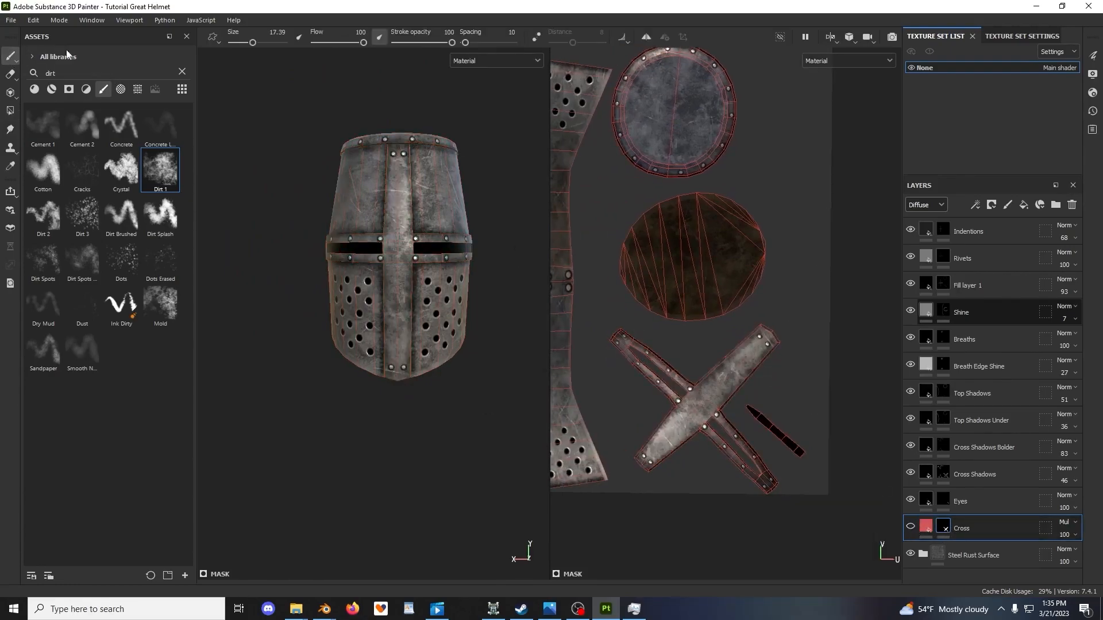
click(822, 43)
click(838, 65)
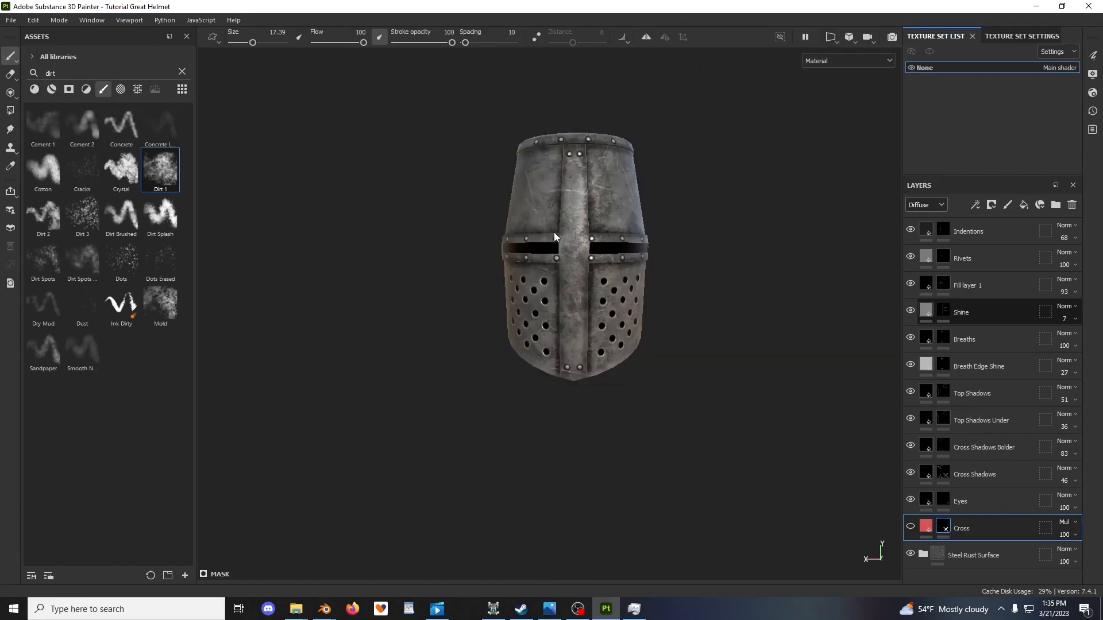
Examine the bare steel helmet without the cross colour and show the Cross layer again
alt+drag(586, 235, 659, 246)
scroll(643, 297, up, 3)
alt+middle_drag(660, 246, 665, 303)
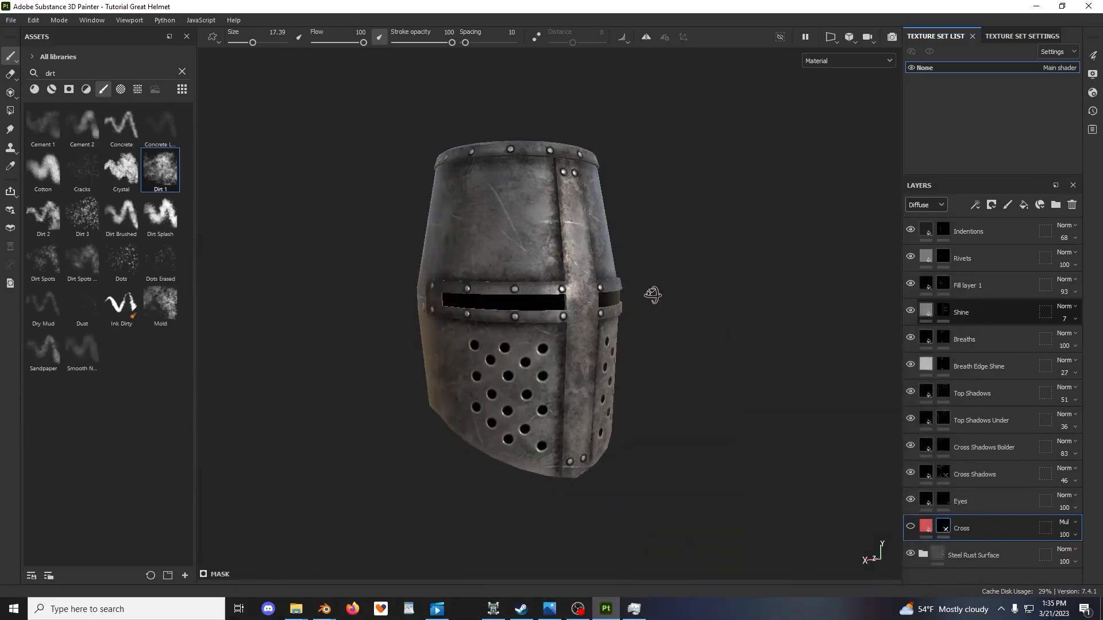
mouse_move(653, 294)
alt+mouse_down()
mouse_move(759, 283)
mouse_move(450, 300)
mouse_move(561, 366)
mouse_move(632, 355)
mouse_move(647, 264)
mouse_move(660, 284)
alt+mouse_up()
scroll(653, 275, up, 2)
click(910, 527)
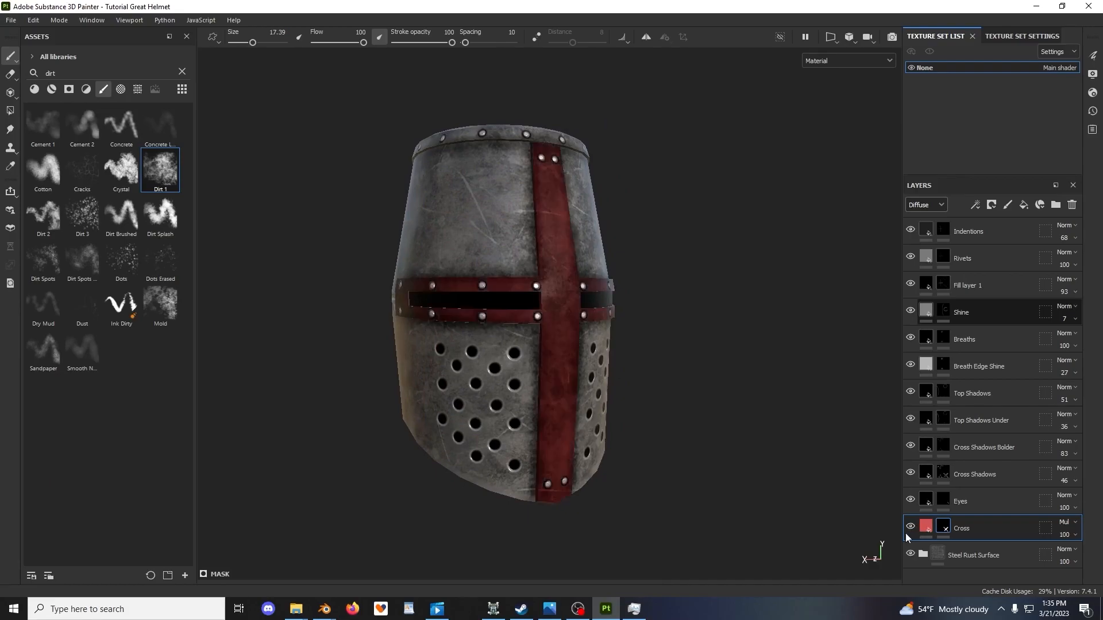
Try a green diffuse colour (54D485) on the Cross fill layer and undo the colour change
click(925, 526)
click(826, 433)
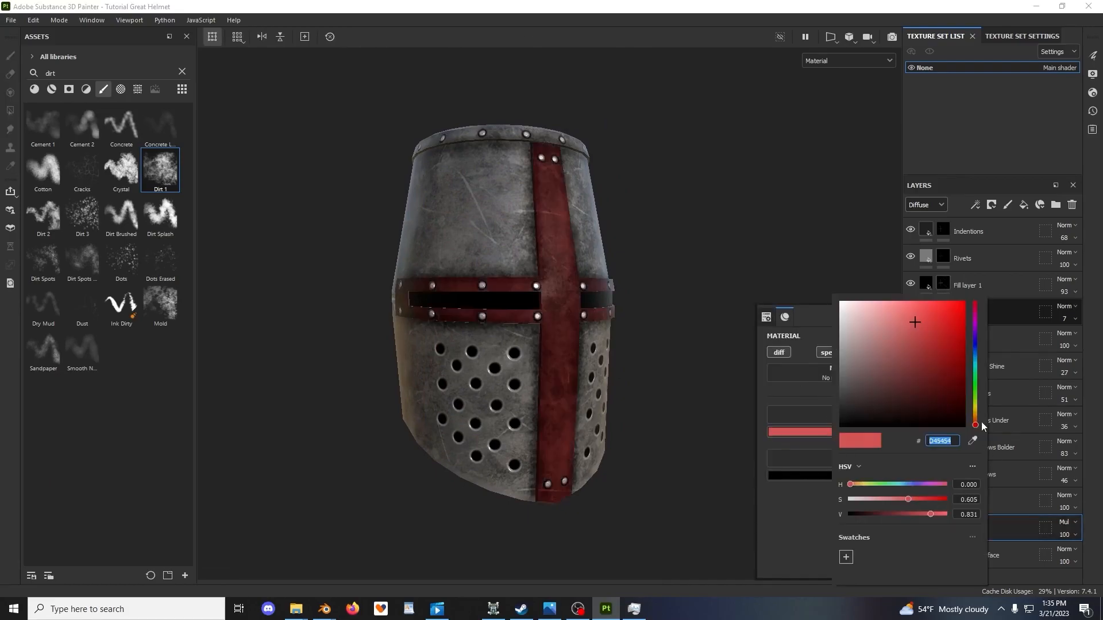
drag(974, 425, 975, 392)
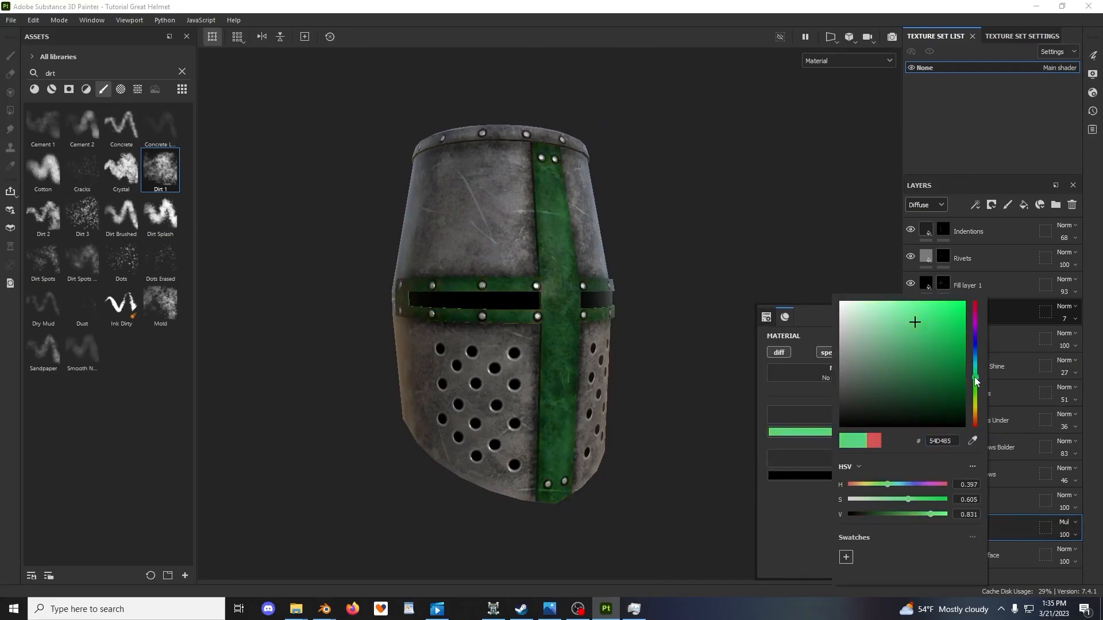
drag(975, 392, 971, 382)
mouse_move(670, 246)
alt+mouse_down()
mouse_move(487, 254)
mouse_move(684, 261)
mouse_move(672, 271)
alt+mouse_up()
key(ctrl+z)
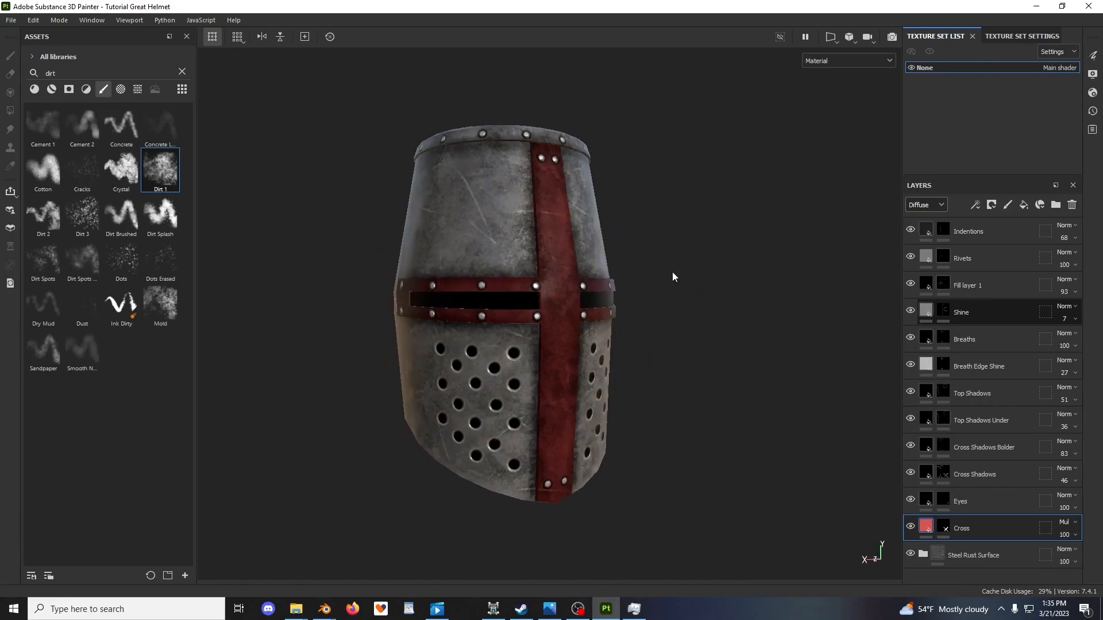